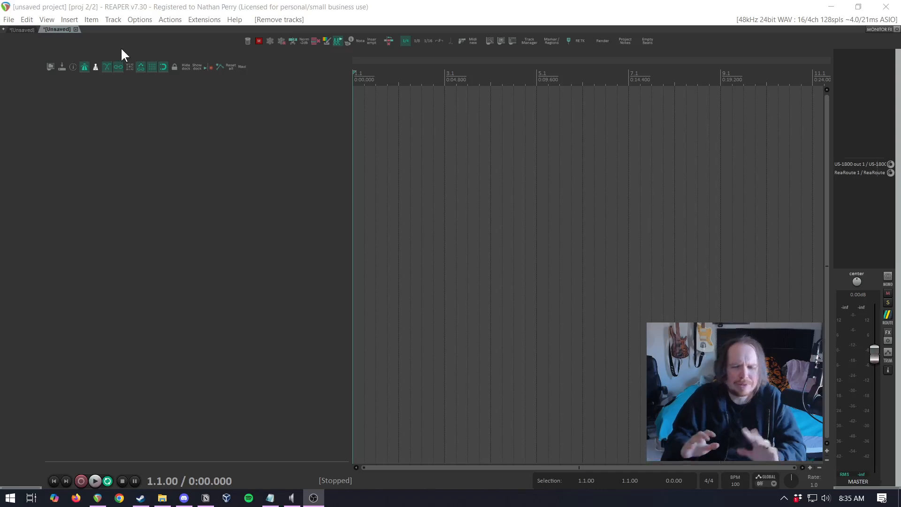
Load the "voiceover (background)" project template in the Voiceover project
click(25, 28)
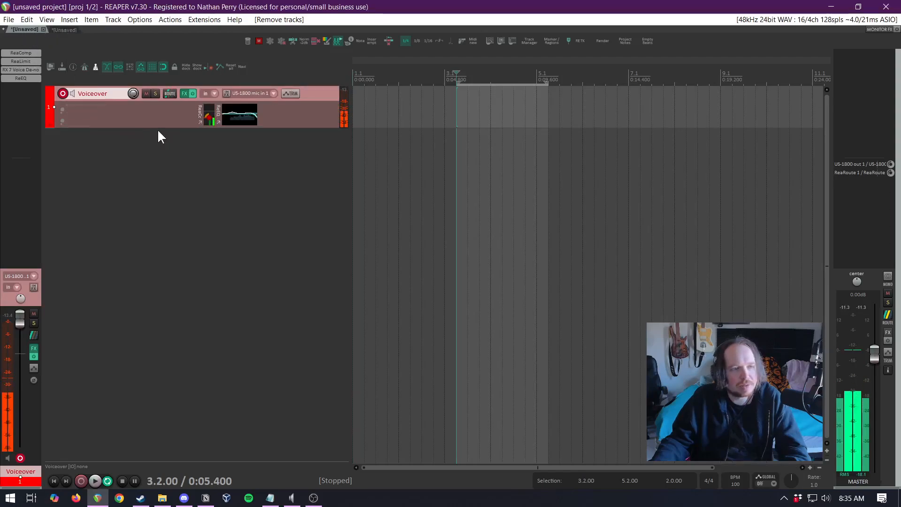
click(8, 19)
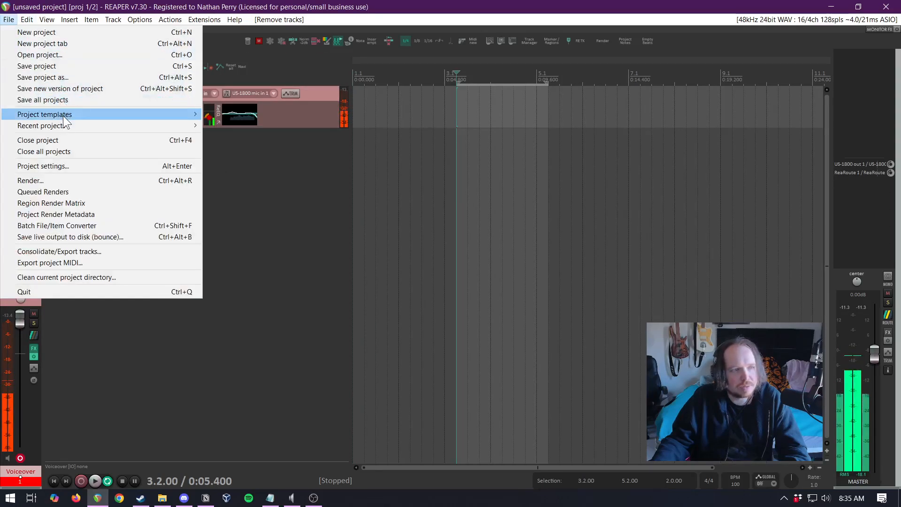
mouse_move(63, 115)
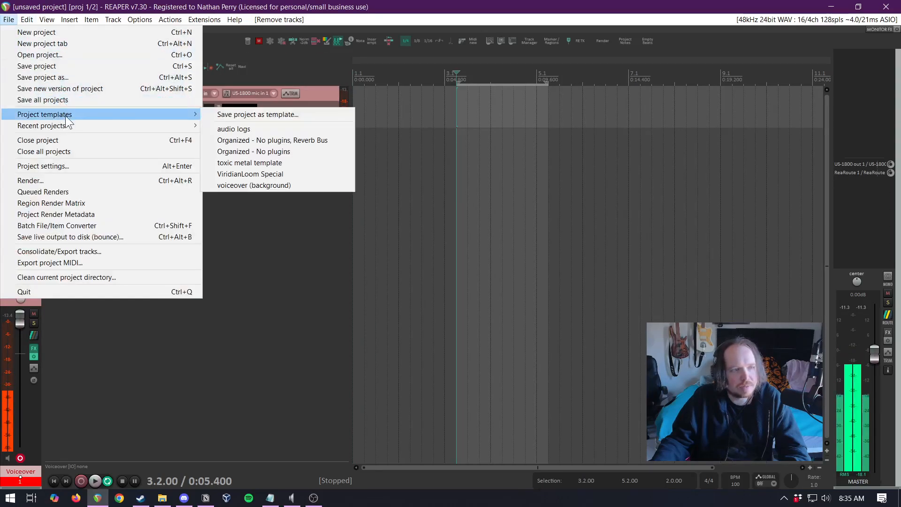
click(268, 186)
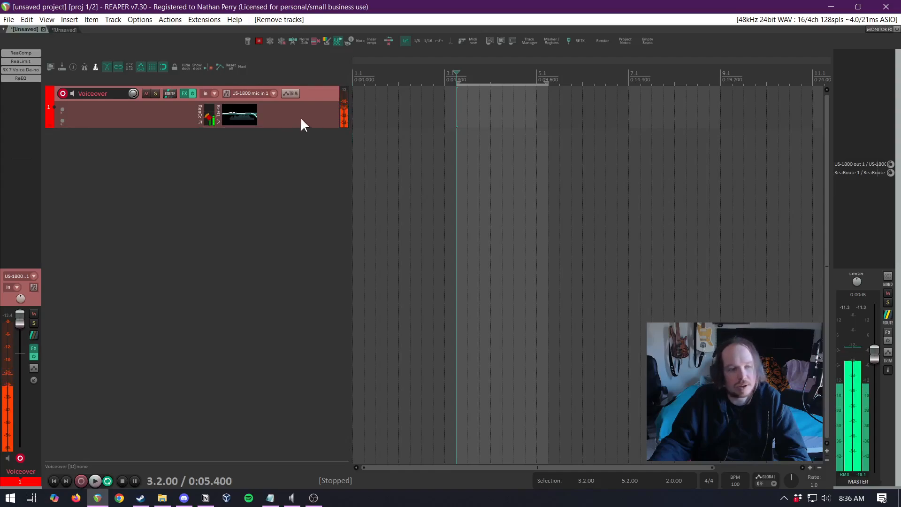
Select the Voiceover track and compare its project with the empty second project
click(317, 103)
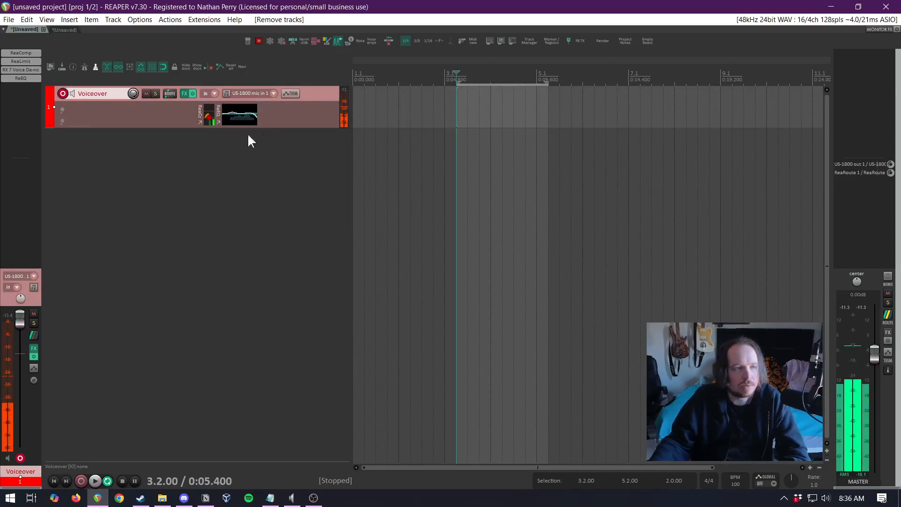
click(62, 29)
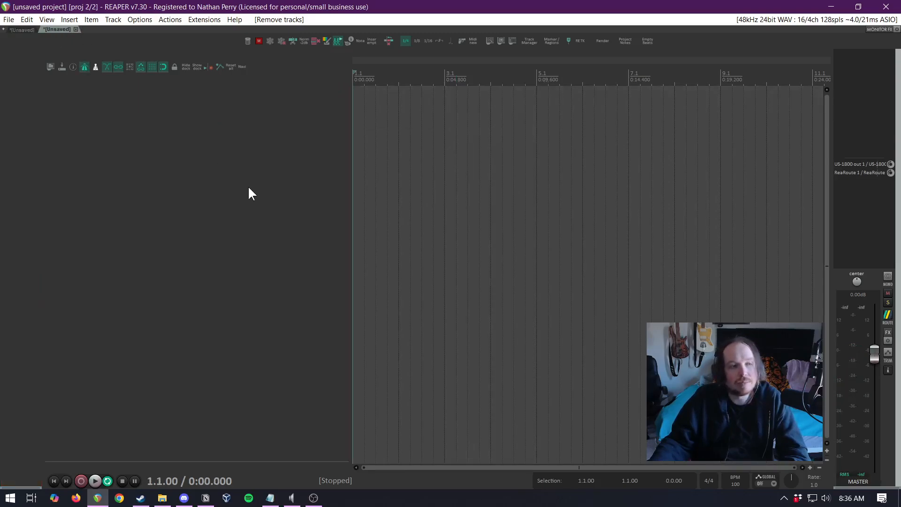
click(21, 29)
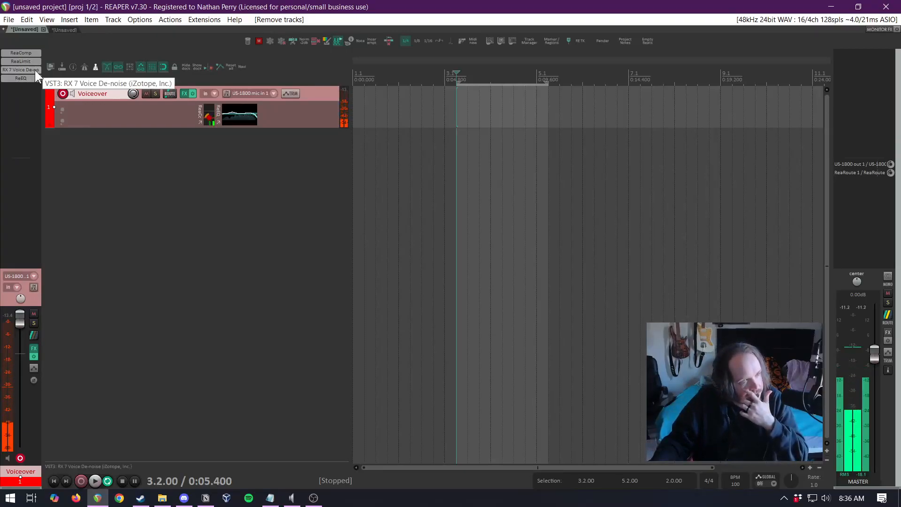
Inspect the RX 7 Voice De-noise and ReEQ settings on the Voiceover track, and return to the empty project
click(32, 69)
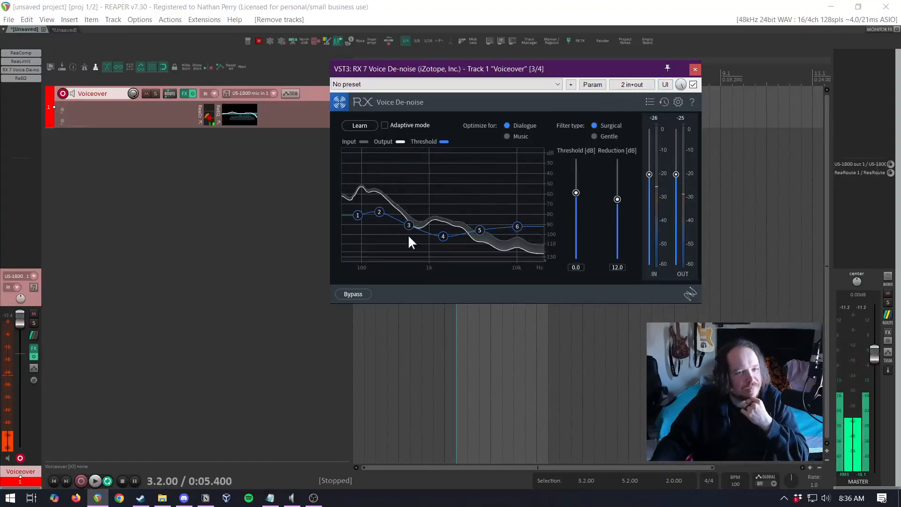
click(694, 70)
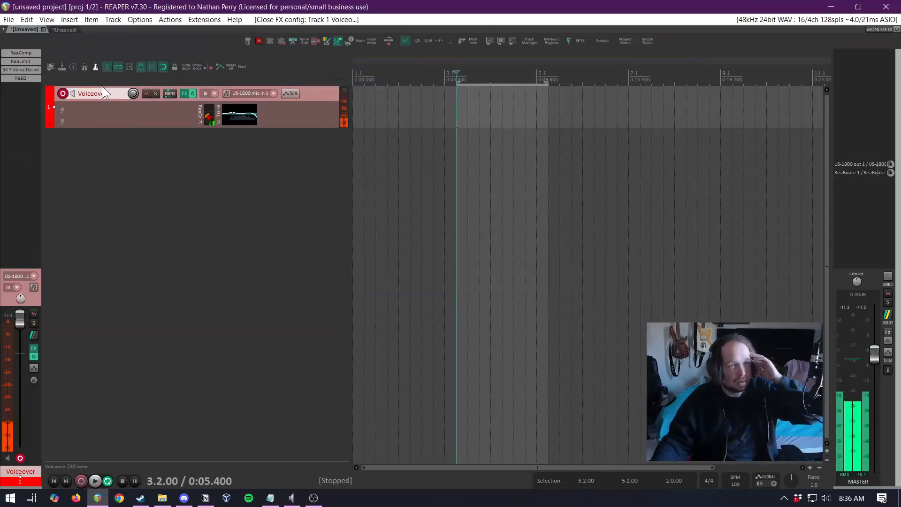
click(31, 77)
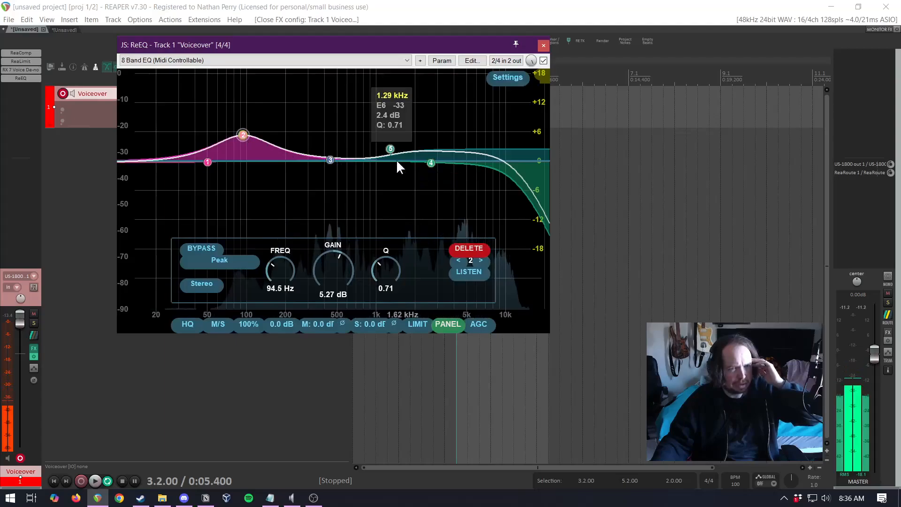
click(544, 46)
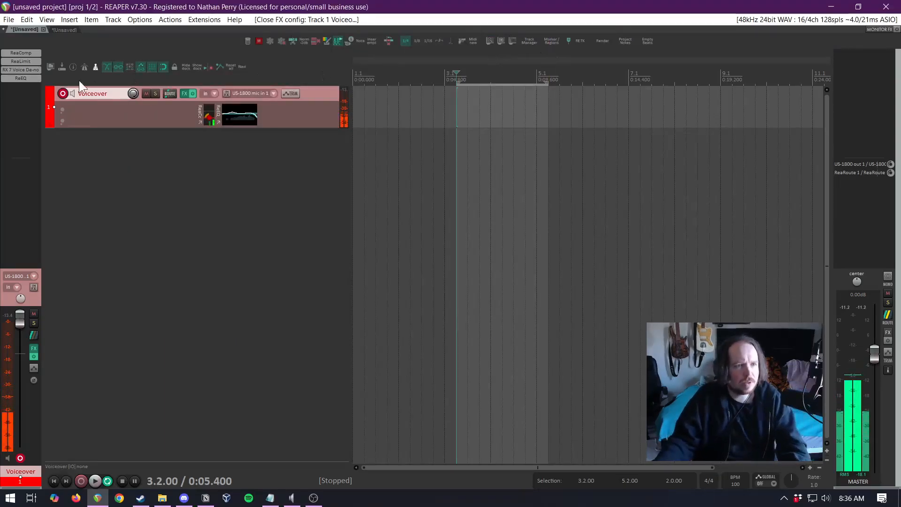
click(64, 30)
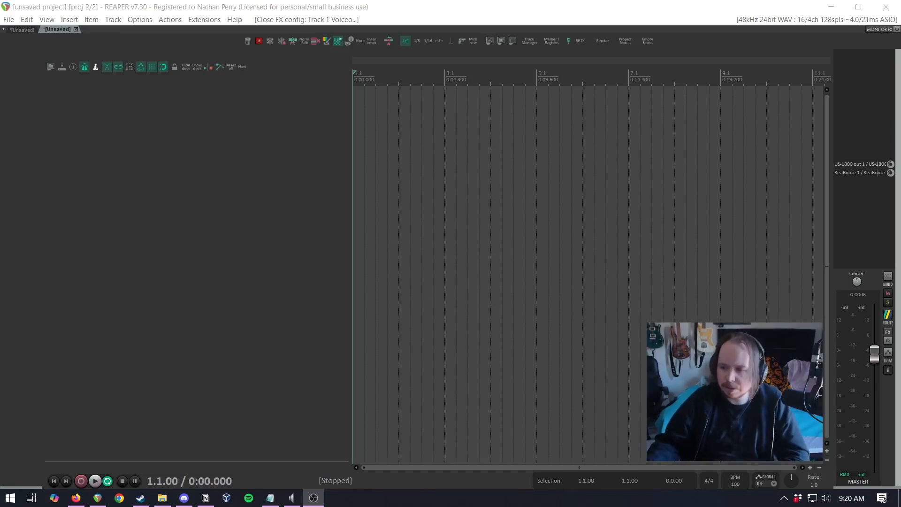
Switch to MusicBee and browse Venaht's albums and track lists
click(9, 498)
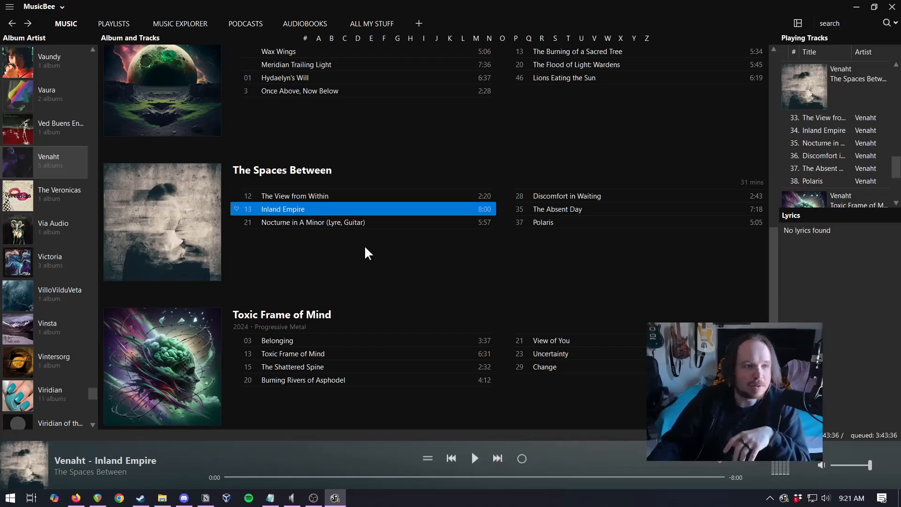
scroll(366, 249, up, 5)
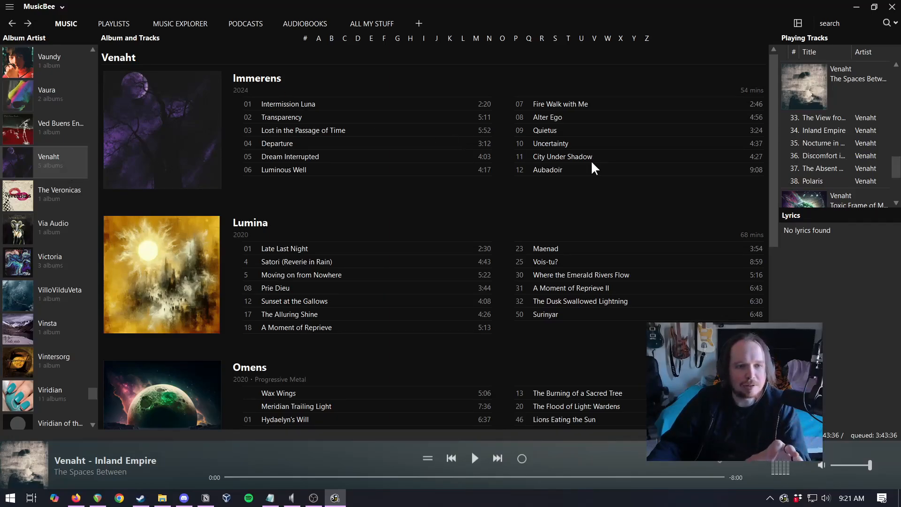
scroll(311, 250, down, 3)
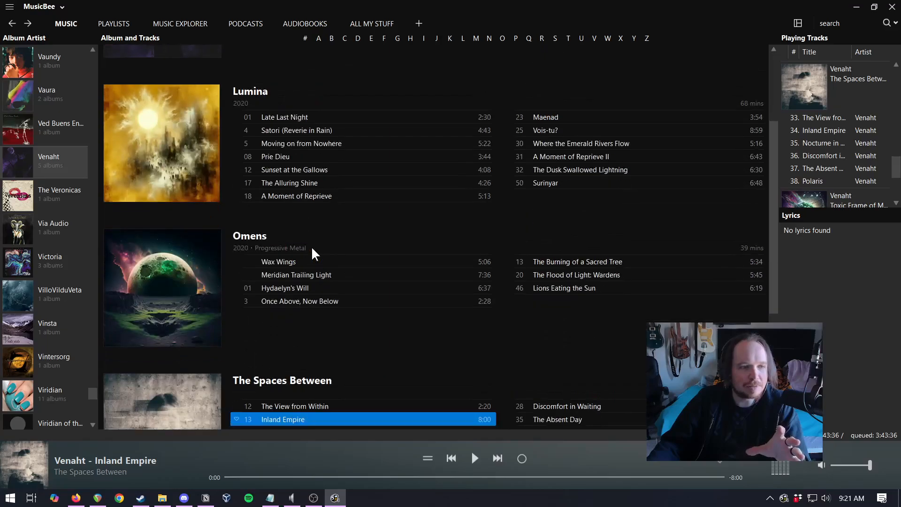
scroll(262, 225, up, 3)
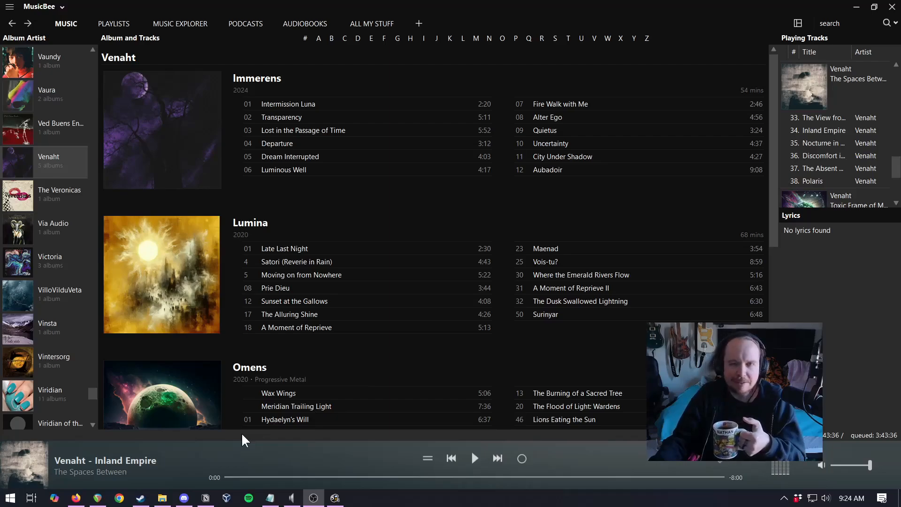
Play "Satori (Reverie in Rain)" from Venaht's album Lumina and adjust the system volume
mouse_move(76, 500)
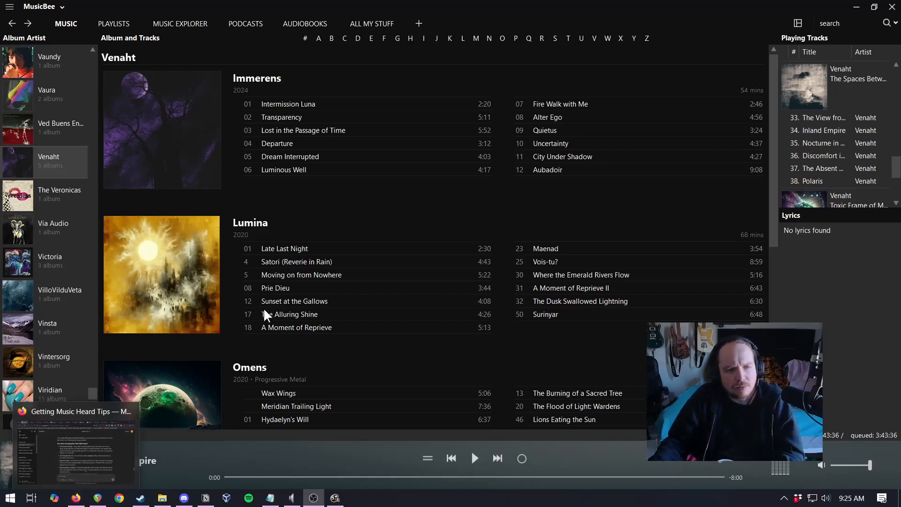
double_click(320, 261)
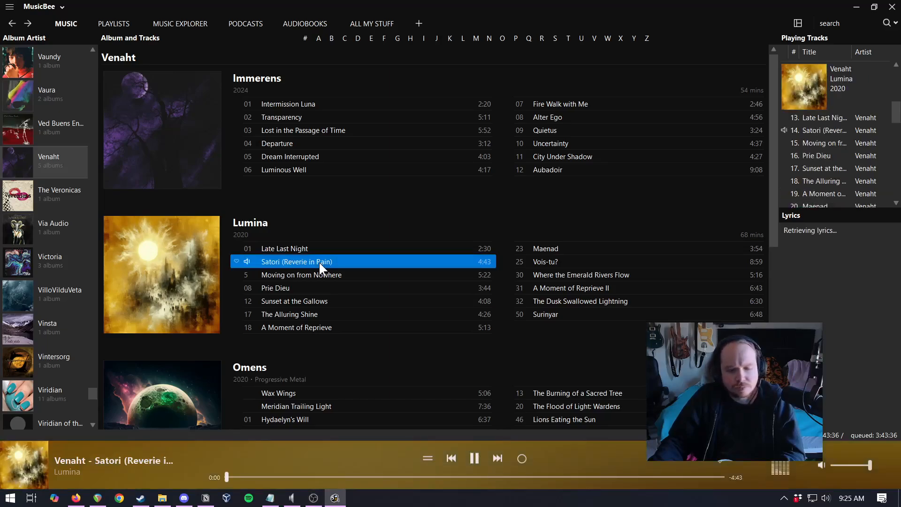
key(XF86AudioRaiseVolume)
key(XF86AudioRaiseVolume)
key(XF86AudioRaiseVolume)
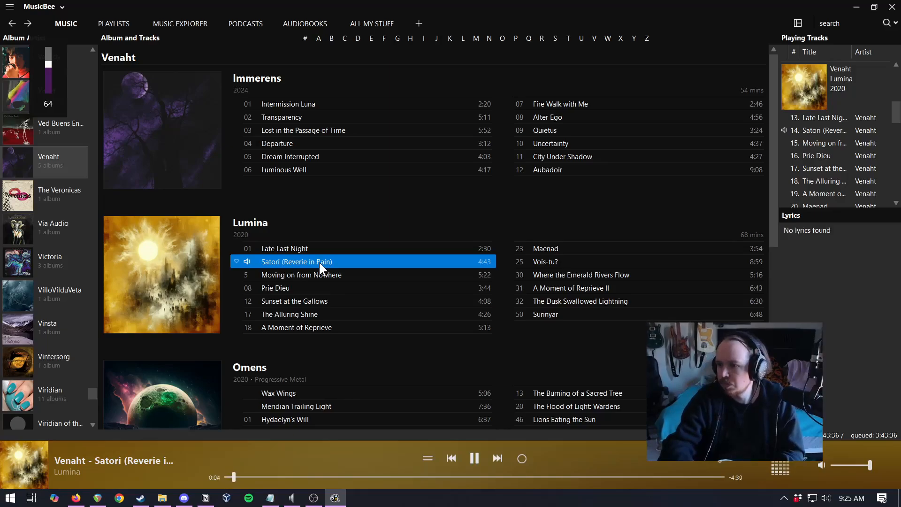
key(XF86AudioLowerVolume)
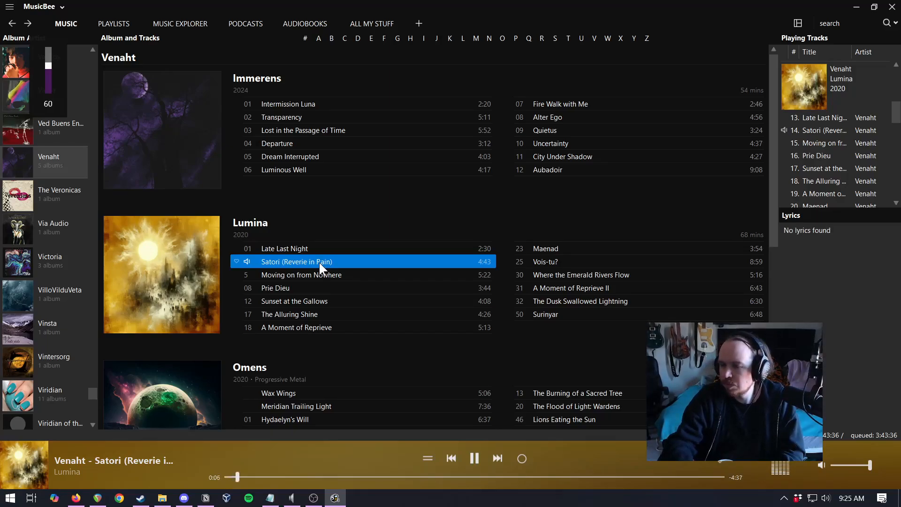
key(XF86AudioLowerVolume)
key(XF86AudioLowerVolume)
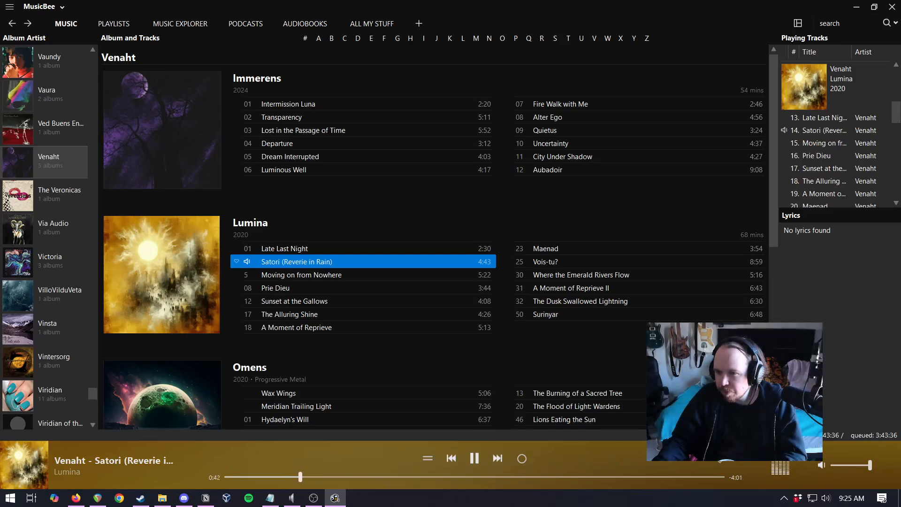
Pause "Satori (Reverie in Rain)" shortly before its end and switch away from the player
key(alt+Tab)
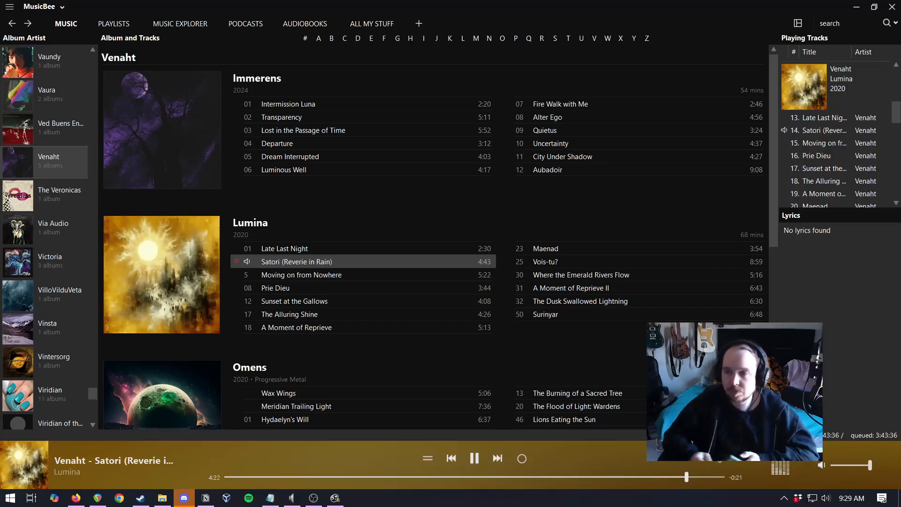
click(471, 456)
key(alt+Tab)
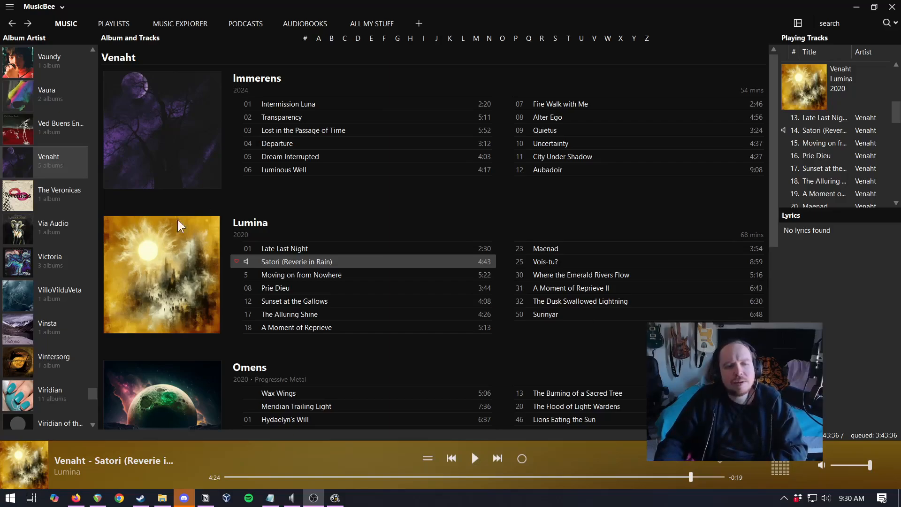
Play "Prie Dieu" from the Lumina album, pause it shortly before its end, and switch away from the player
click(309, 288)
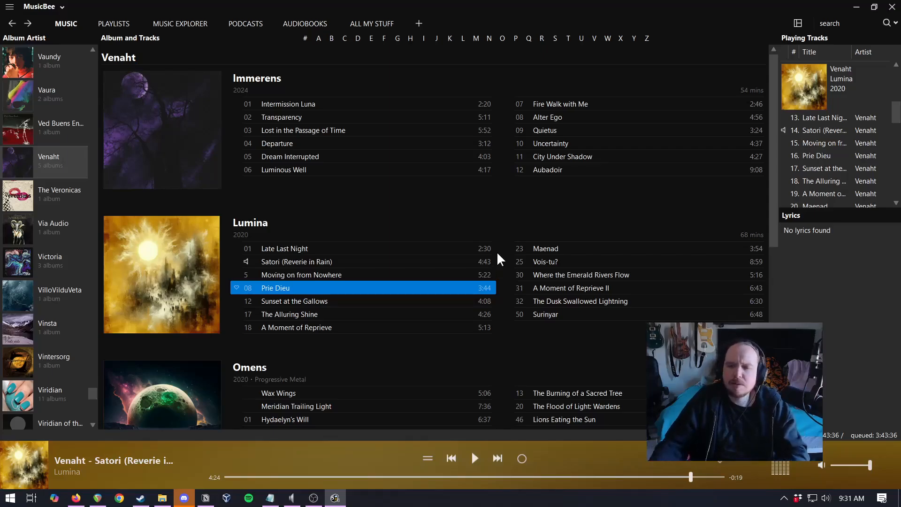
key(alt+Tab)
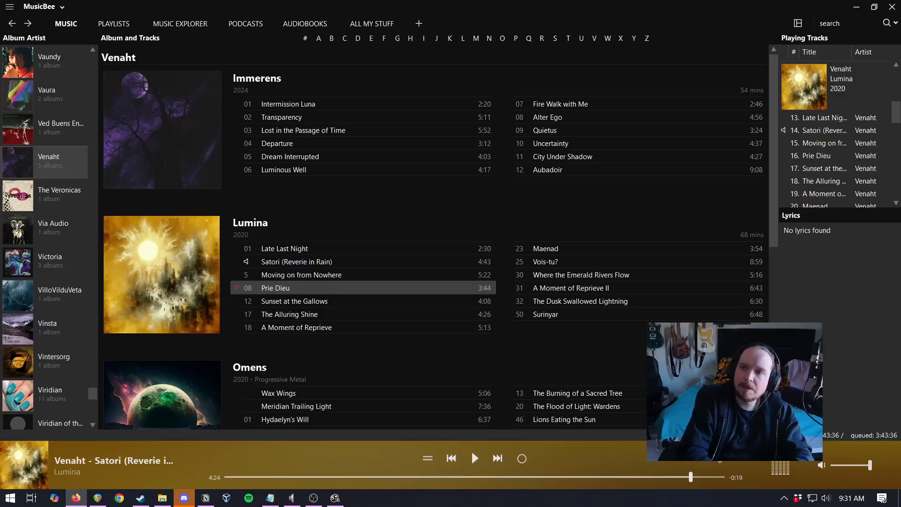
key(super+shift+Left)
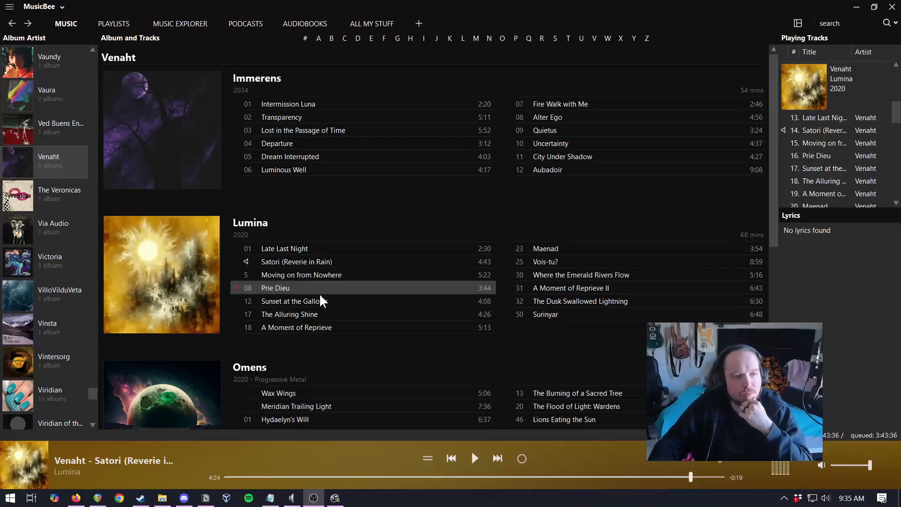
double_click(350, 288)
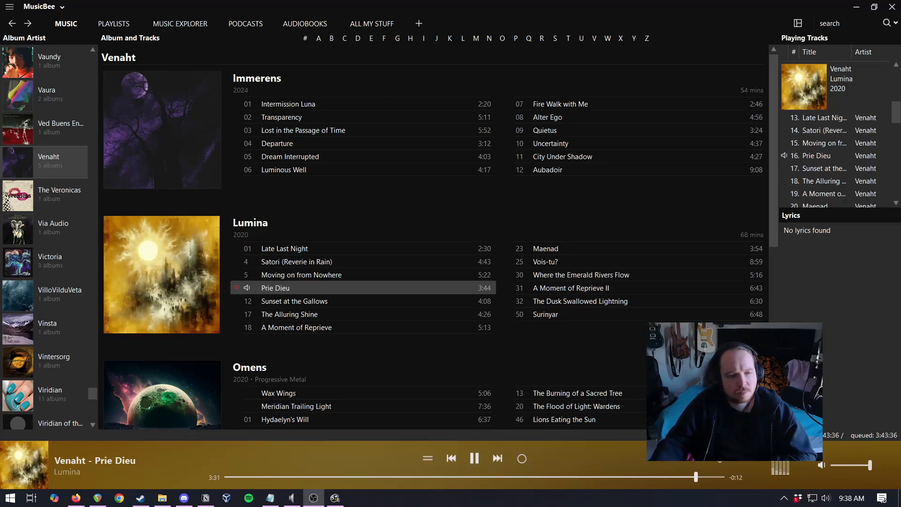
click(477, 456)
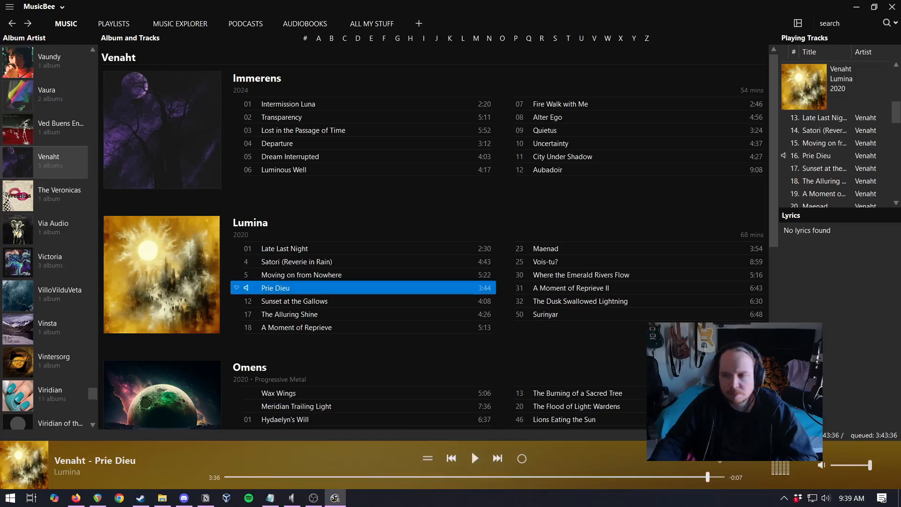
key(alt+Tab)
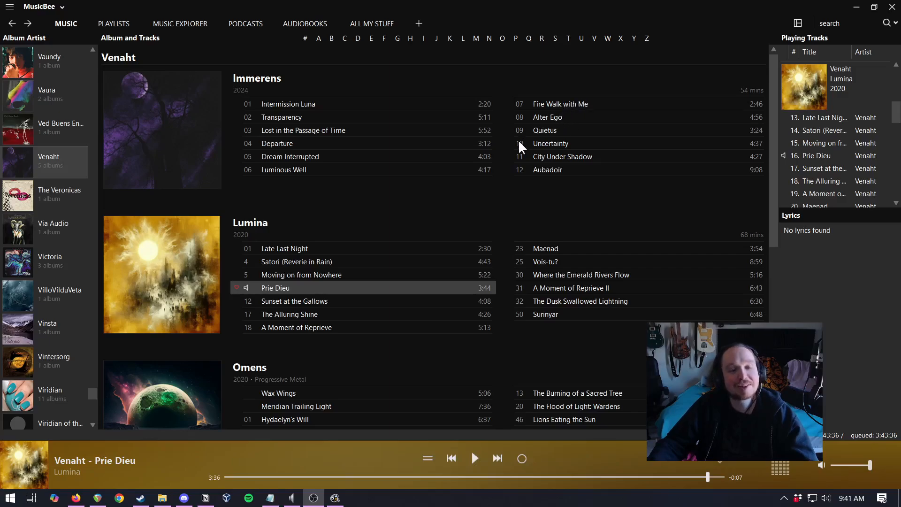
Highlight the Immerens tracks "Luminous Well", "Fire Walk with Me", "Alter Ego" and "Dream Interrupted" for comparison
click(332, 169)
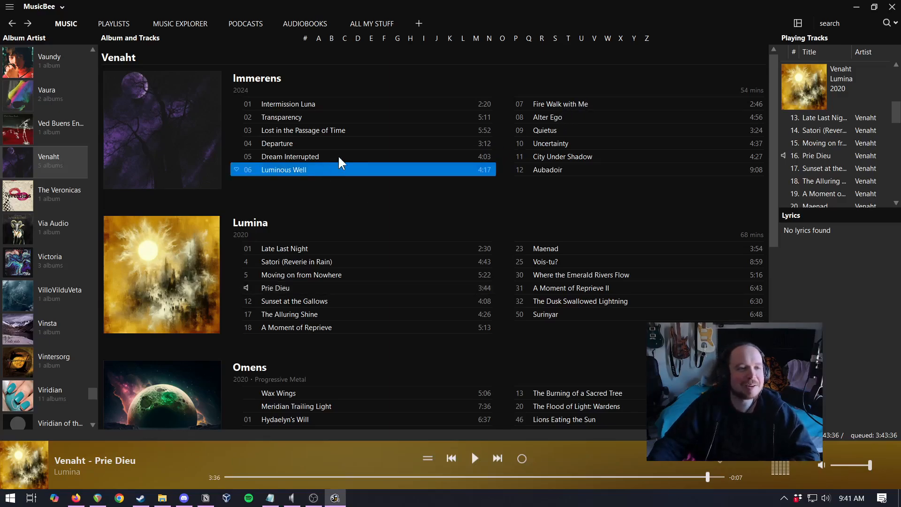
ctrl+click(565, 105)
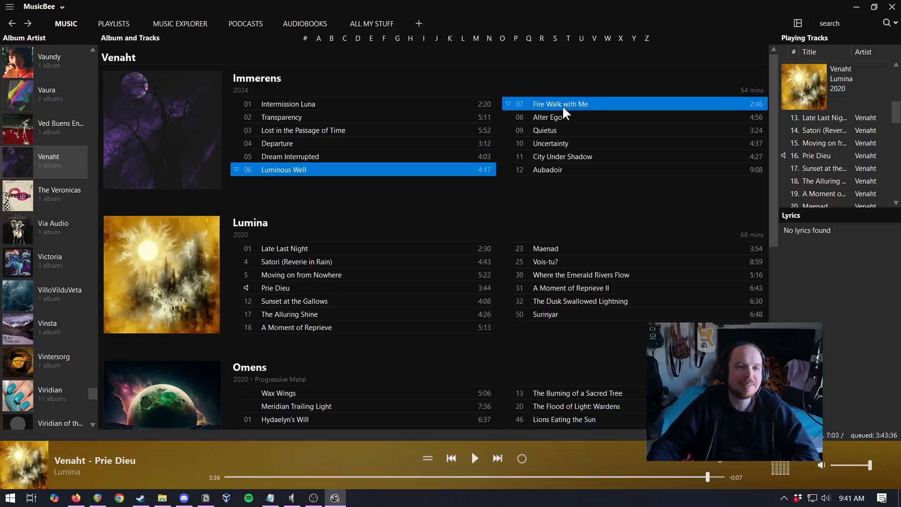
click(385, 169)
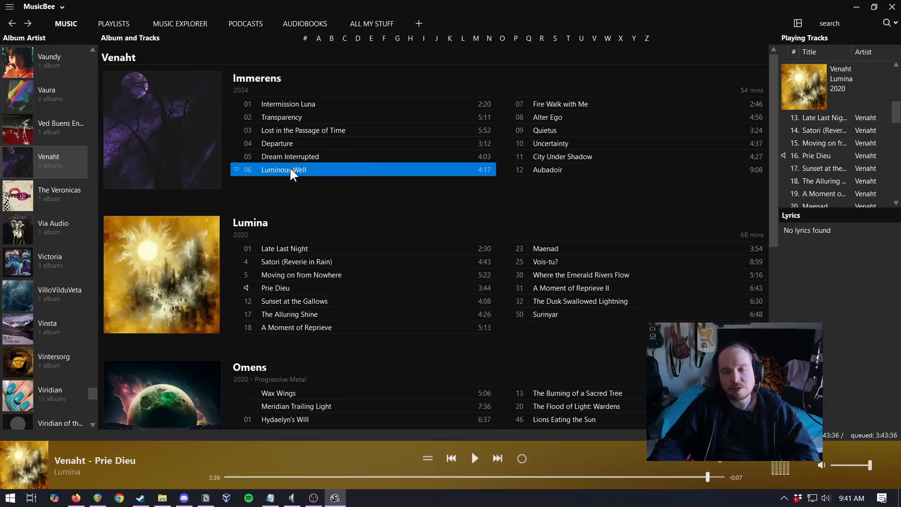
click(559, 106)
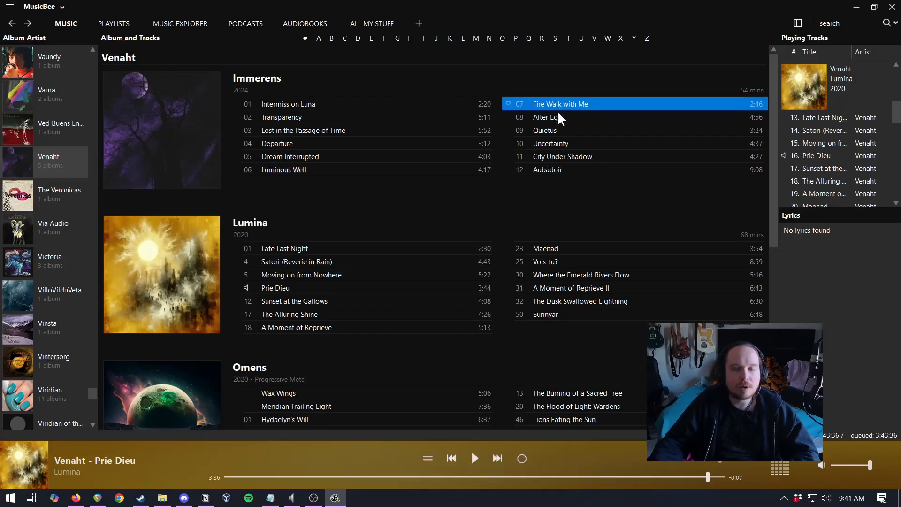
click(575, 119)
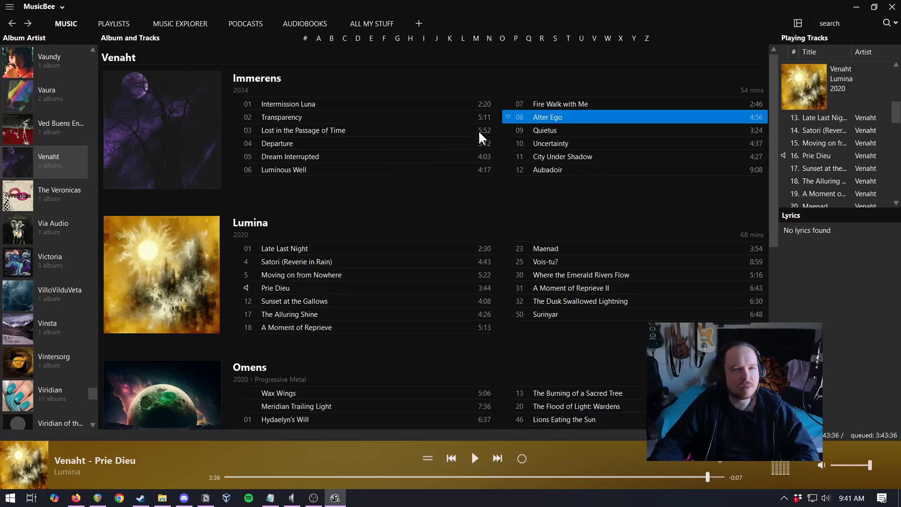
click(328, 154)
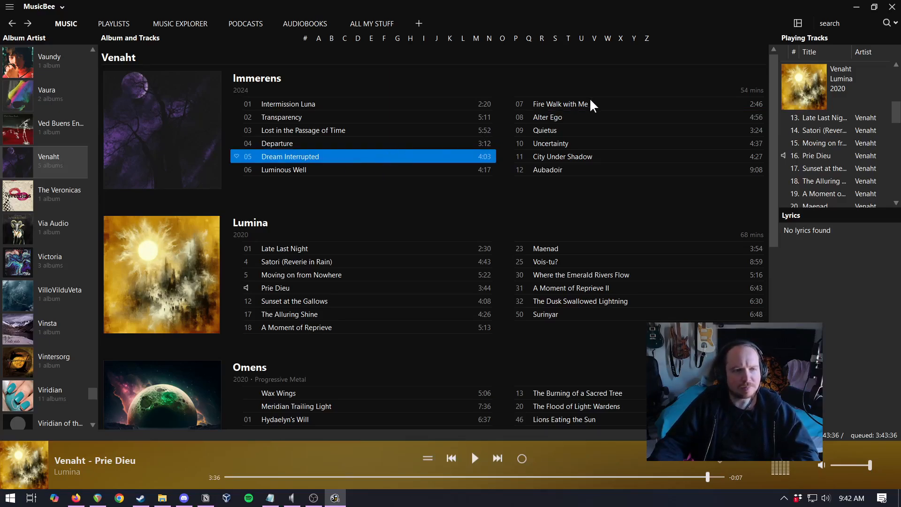
Highlight the Immerens tracks "Quietus" and "Uncertainty", and "The Alluring Shine" on Lumina, for comparison
click(583, 130)
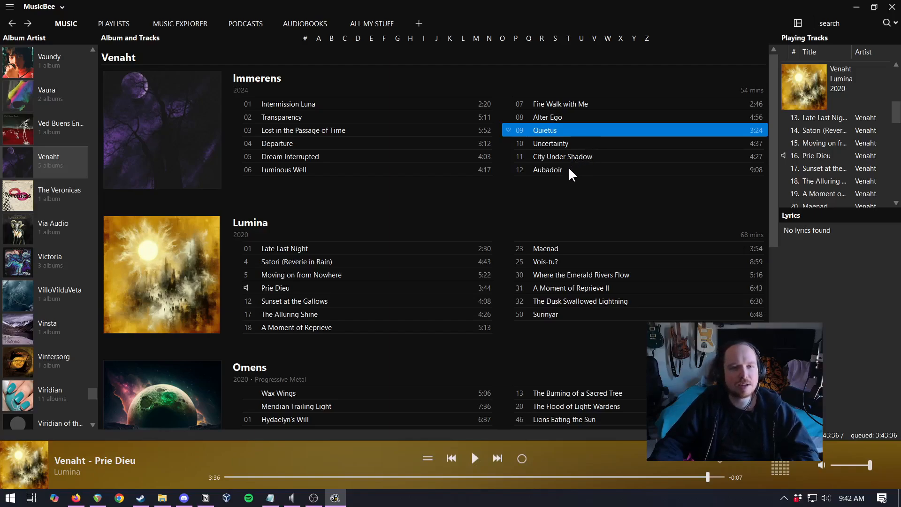
click(606, 141)
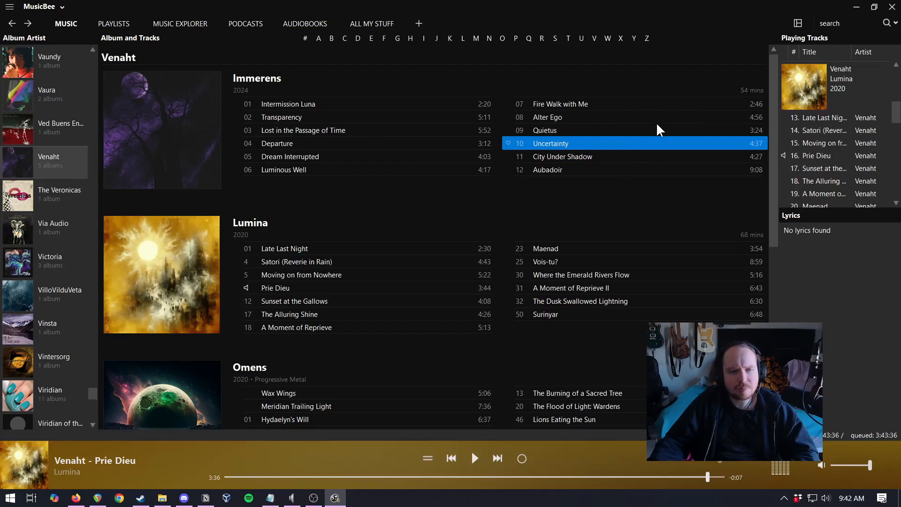
click(314, 315)
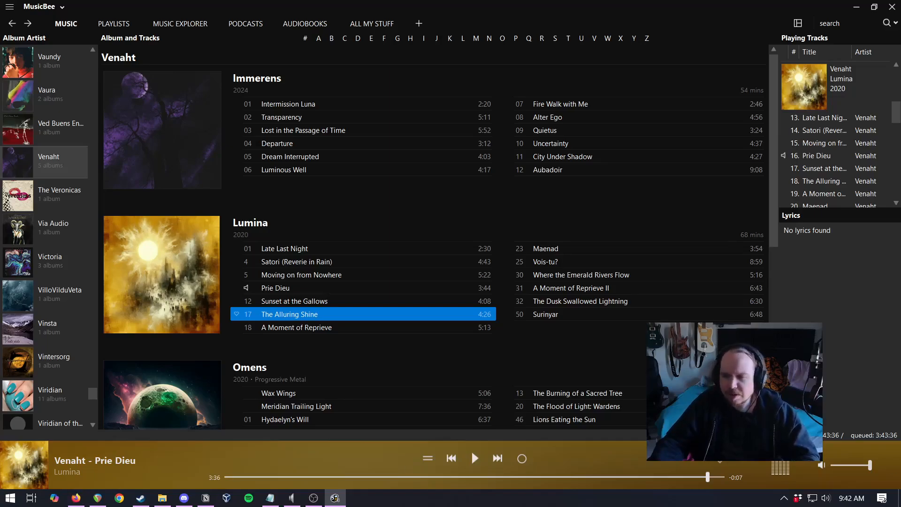
Switch to Firefox and read through the description and publishing details on the Vermis I product page
key(alt+Tab)
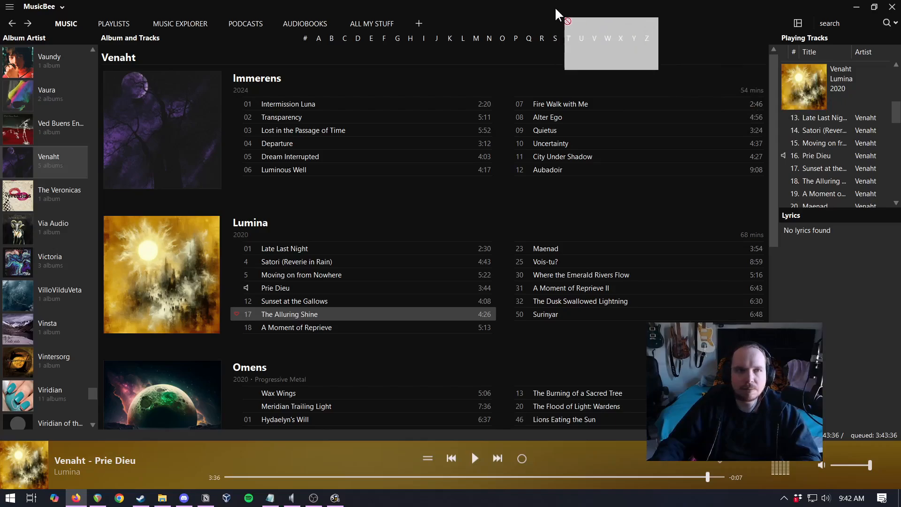
key(alt+Tab)
scroll(571, 255, down, 5)
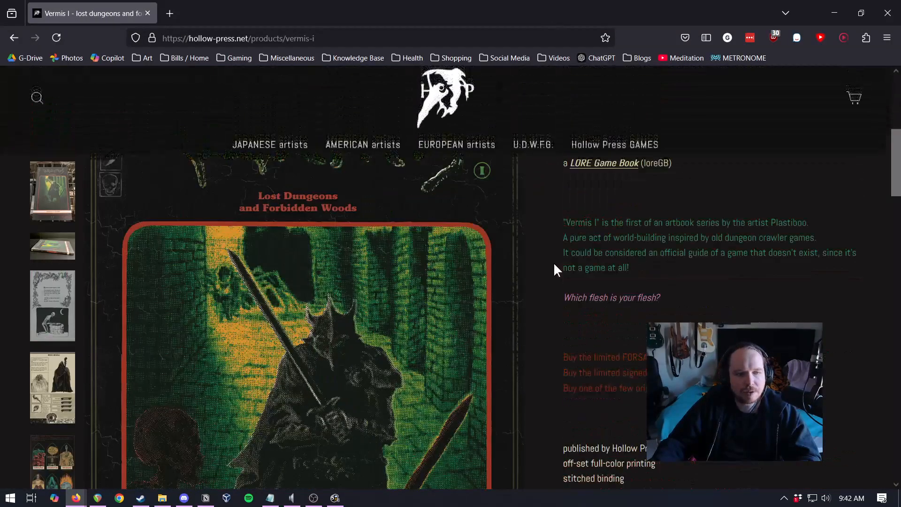
scroll(540, 324, down, 2)
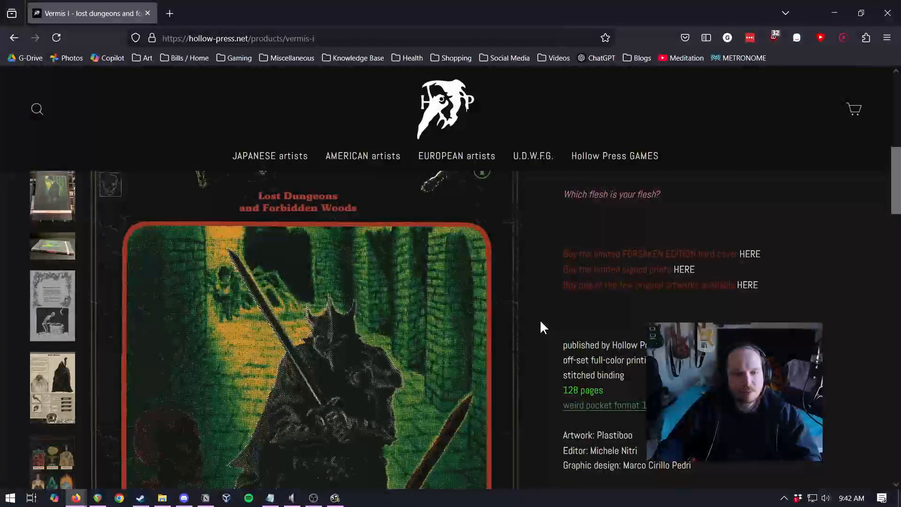
scroll(530, 325, down, 4)
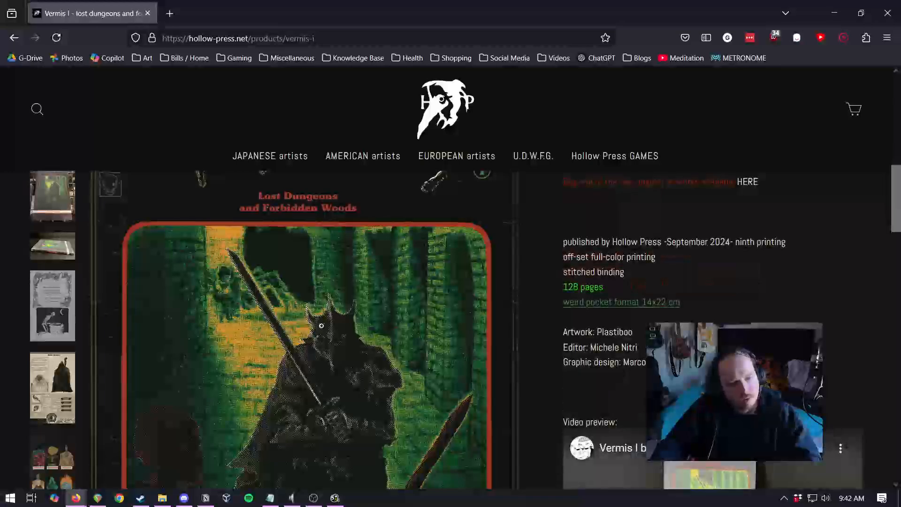
scroll(527, 282, up, 5)
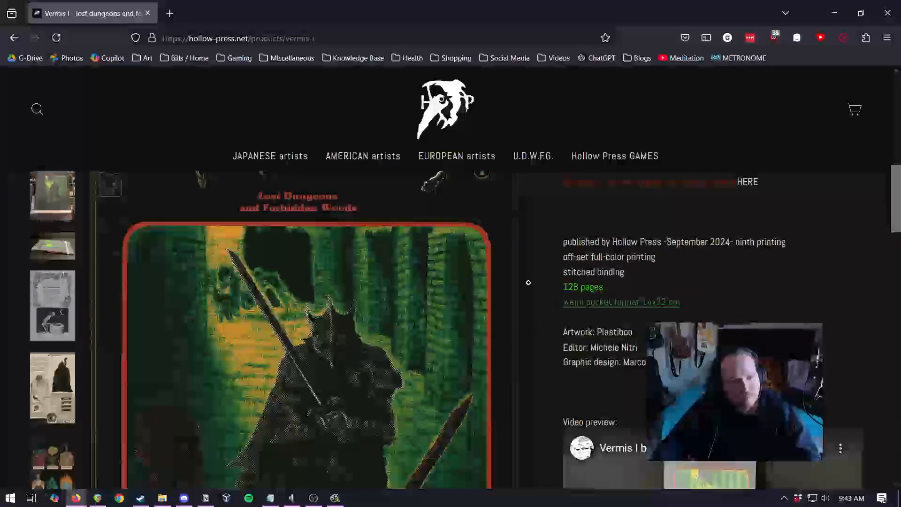
Enlarge the Vermis I cover artwork for a closer look and close the enlarged view
click(471, 284)
click(471, 285)
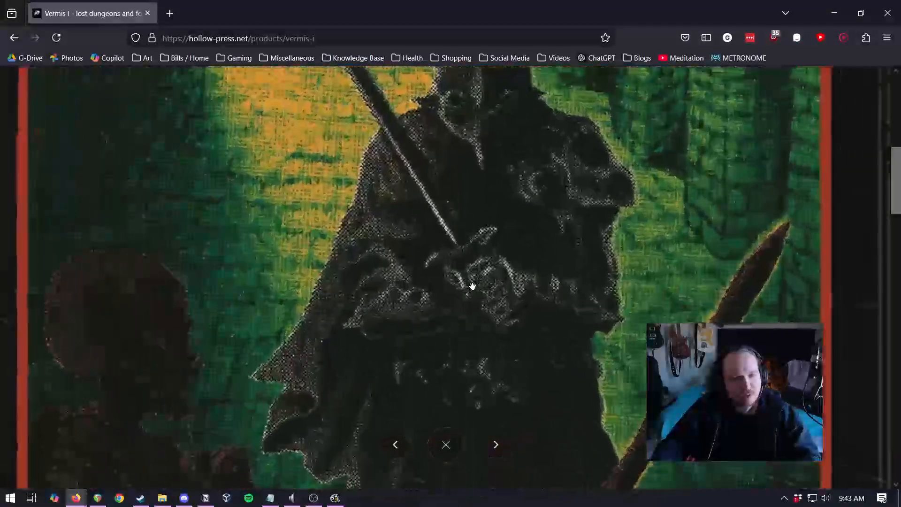
click(472, 285)
click(453, 448)
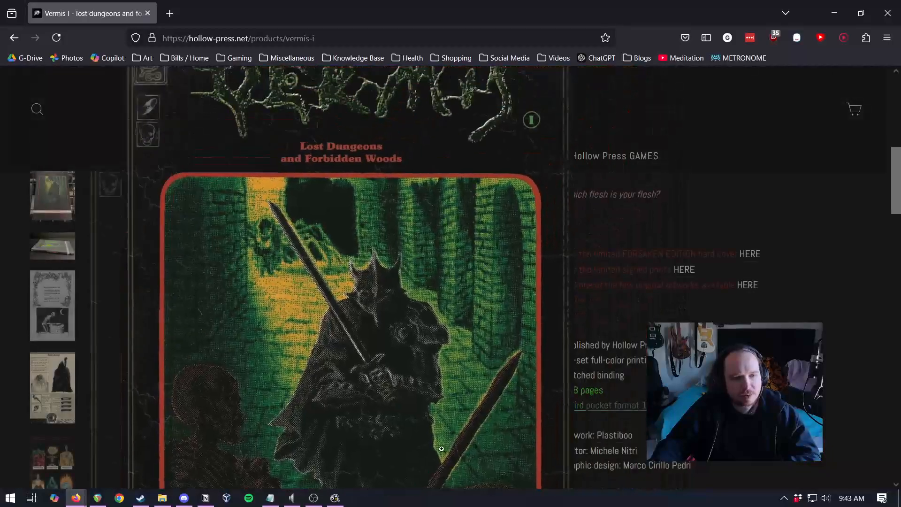
Reduce the page zoom to 60% and view the gallery images of the book's cover, spine and robed-figure character page
key(ctrl+minus)
key(ctrl+minus)
key(ctrl+minus)
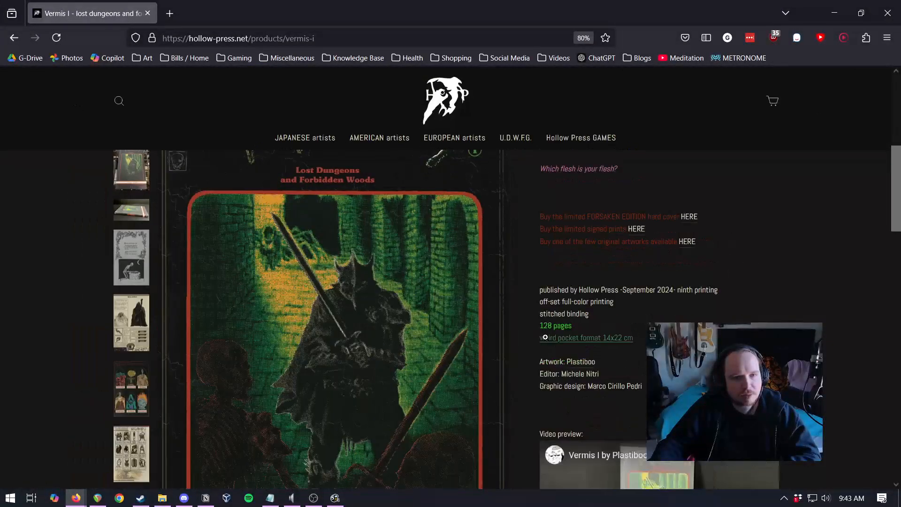
key(ctrl+minus)
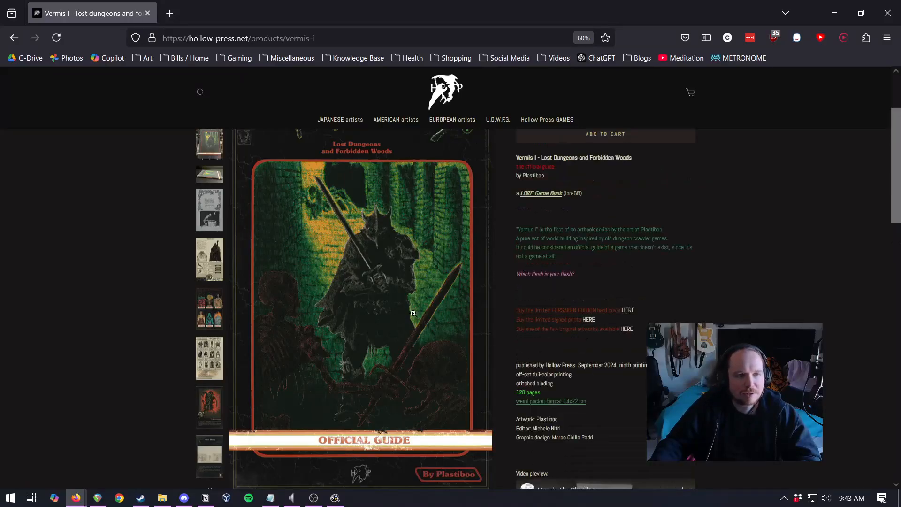
click(219, 177)
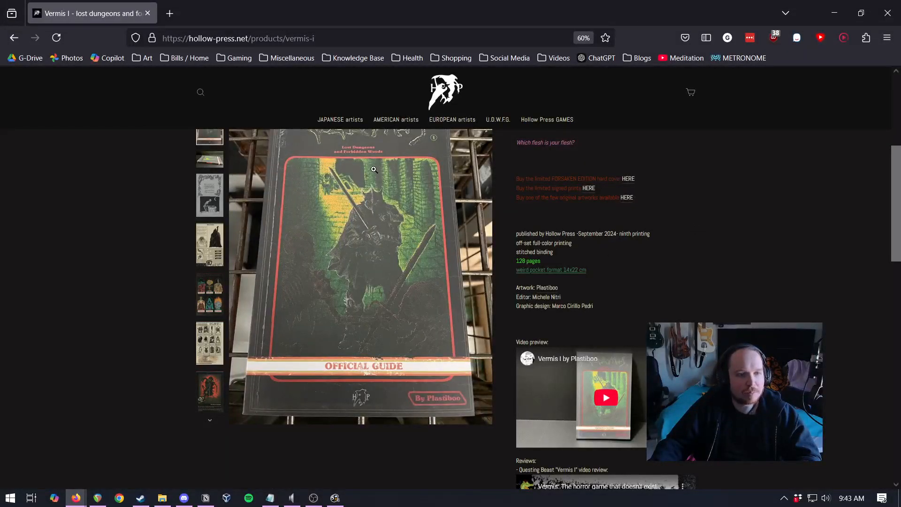
click(219, 190)
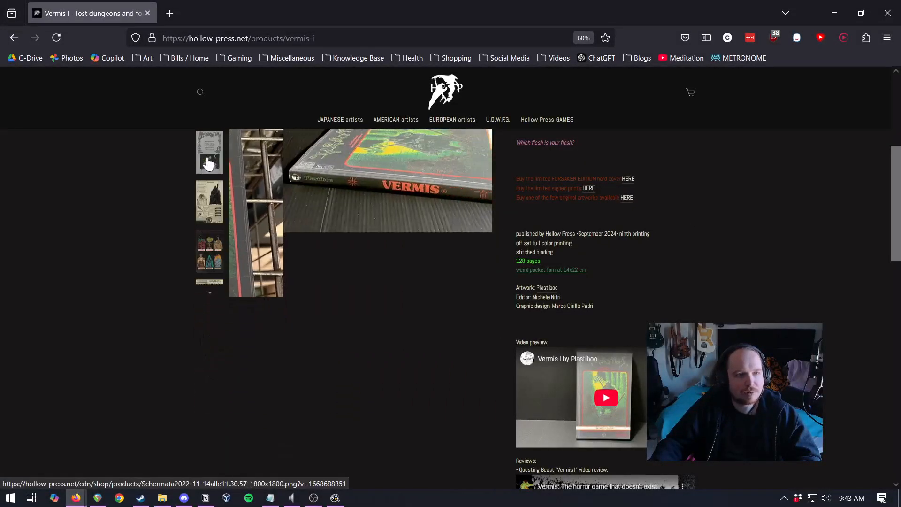
click(216, 196)
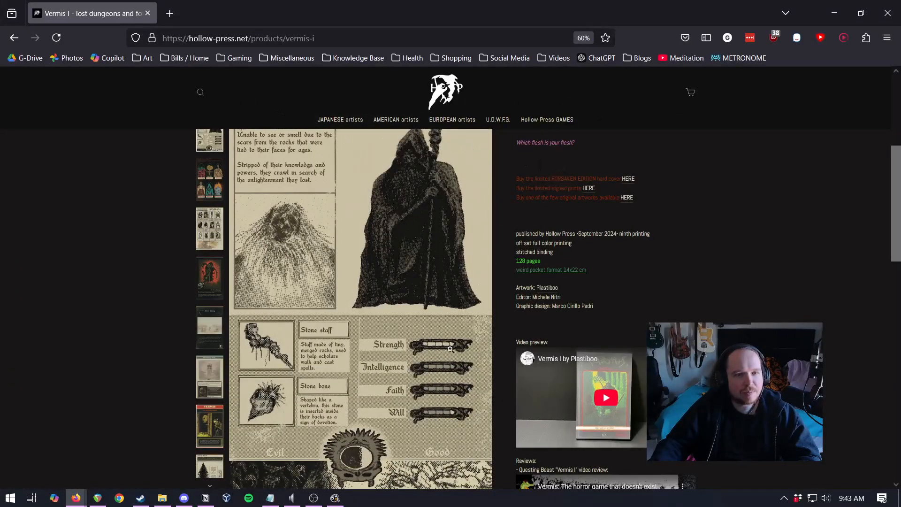
View the gallery images of the creature chart, the emerging visage, the "Dubious Friend" page and the axe warrior page
scroll(442, 358, down, 4)
scroll(442, 358, up, 5)
scroll(442, 358, down, 3)
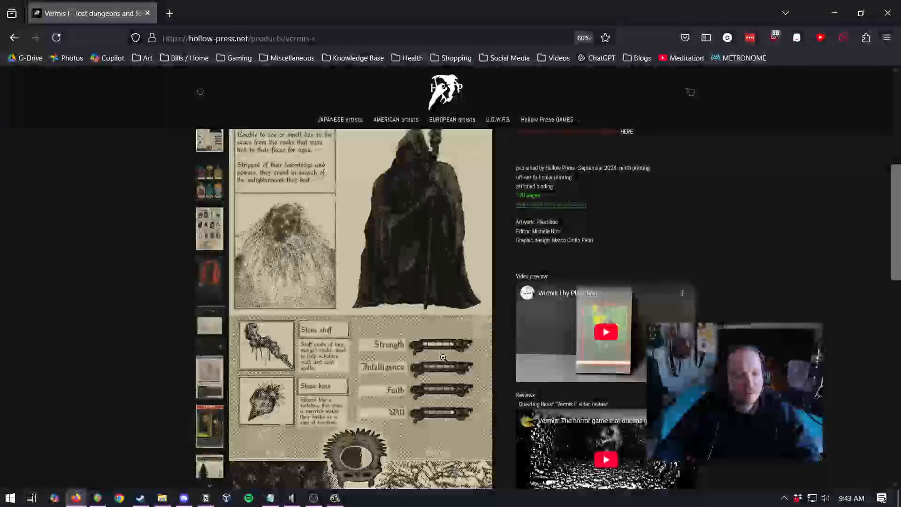
click(205, 243)
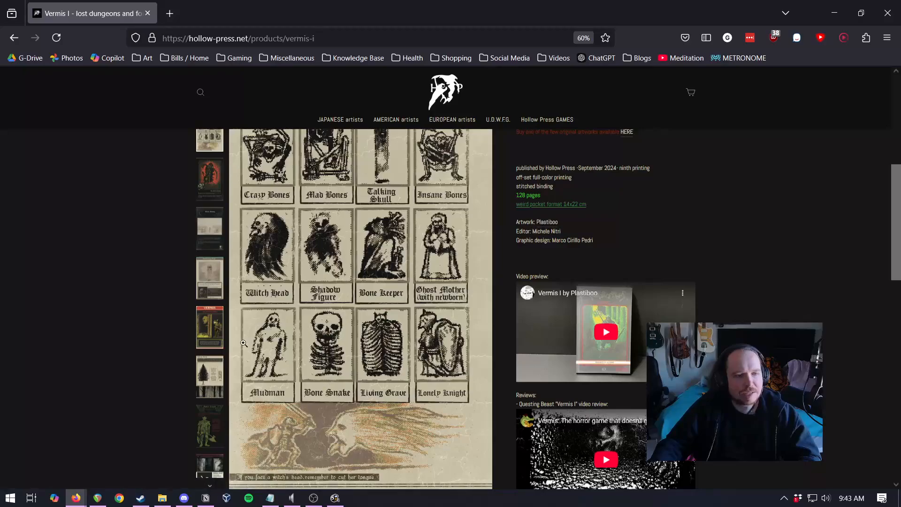
click(210, 292)
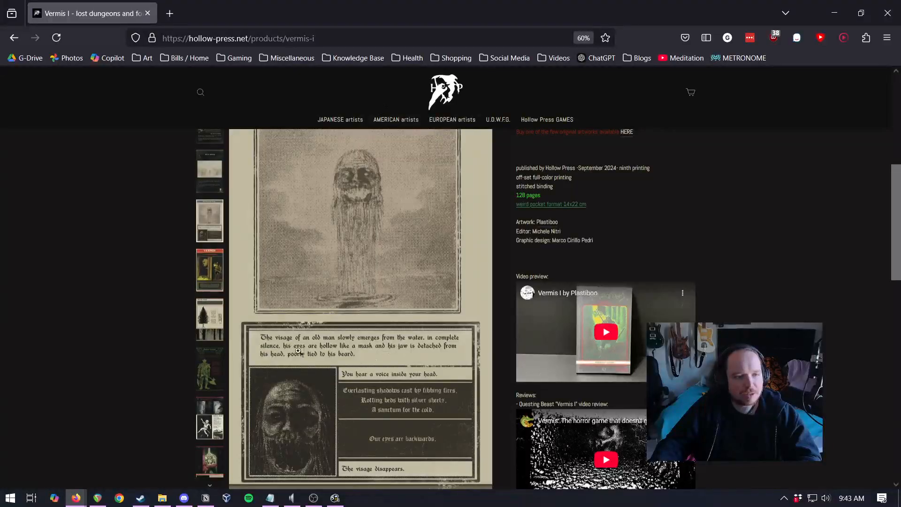
click(210, 428)
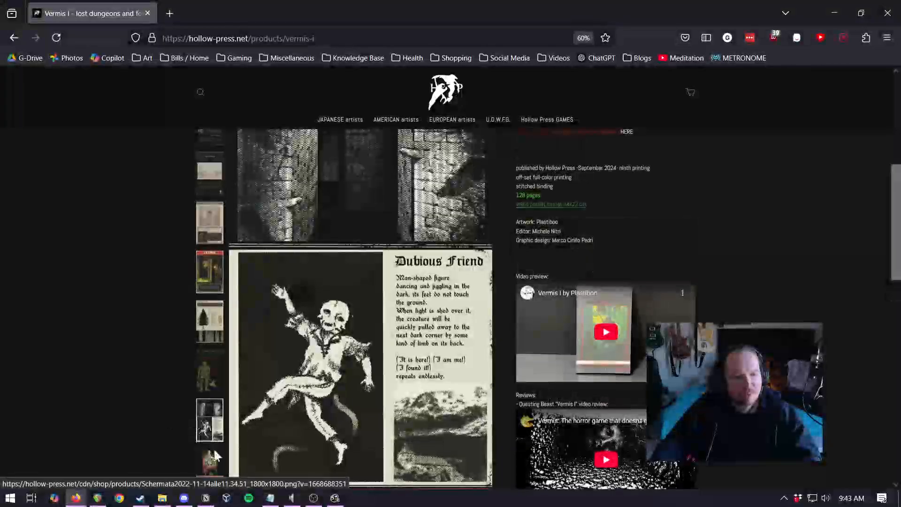
click(211, 462)
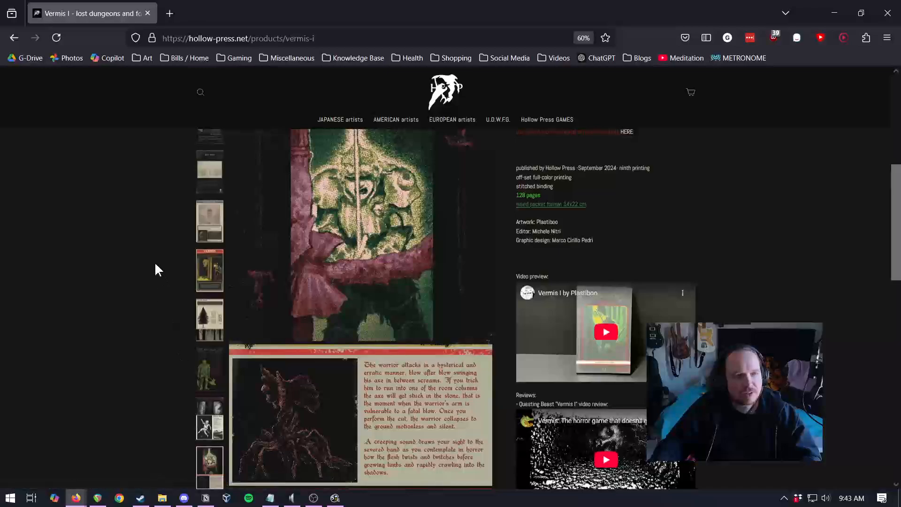
Return to MusicBee, play "The Alluring Shine" from Lumina, pause it shortly before its end, and switch away from the player
click(843, 9)
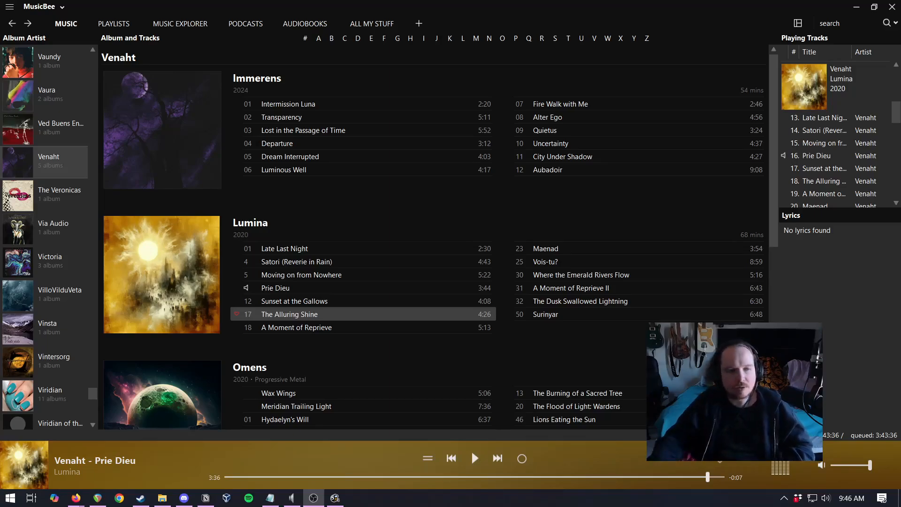
double_click(375, 315)
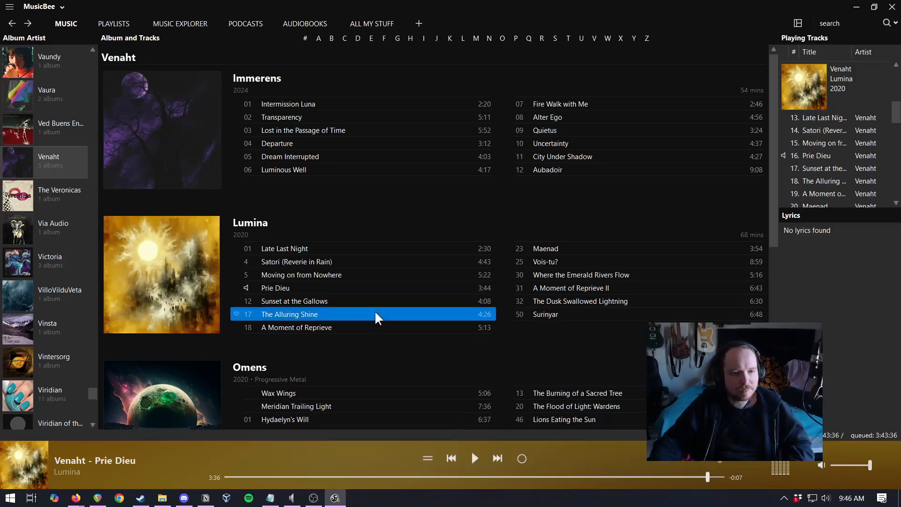
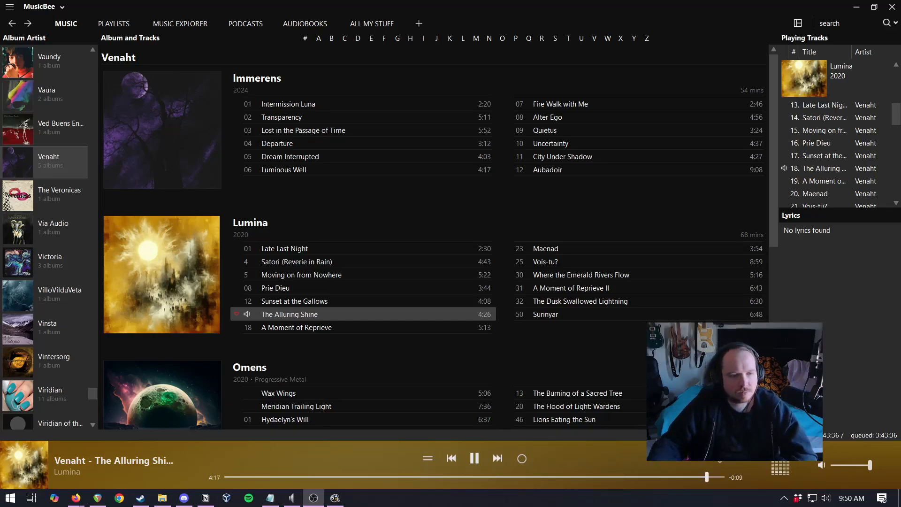
click(477, 459)
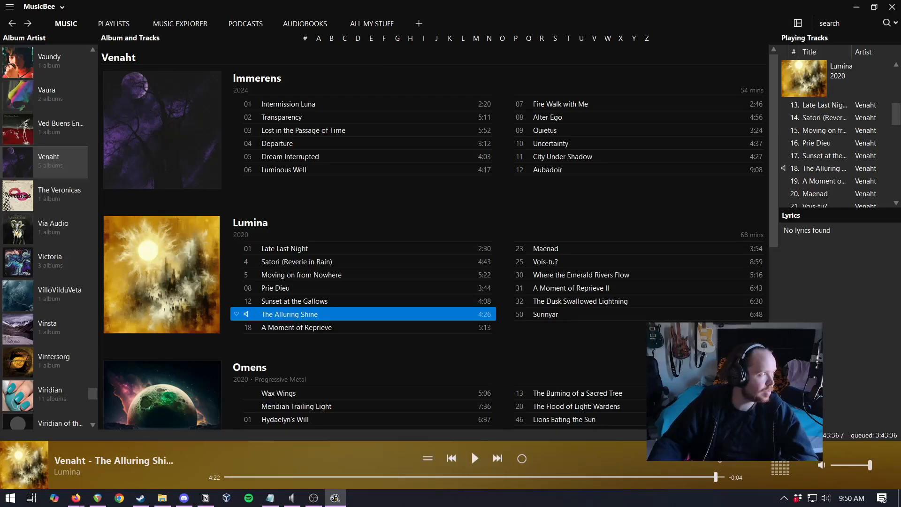
key(alt+Tab)
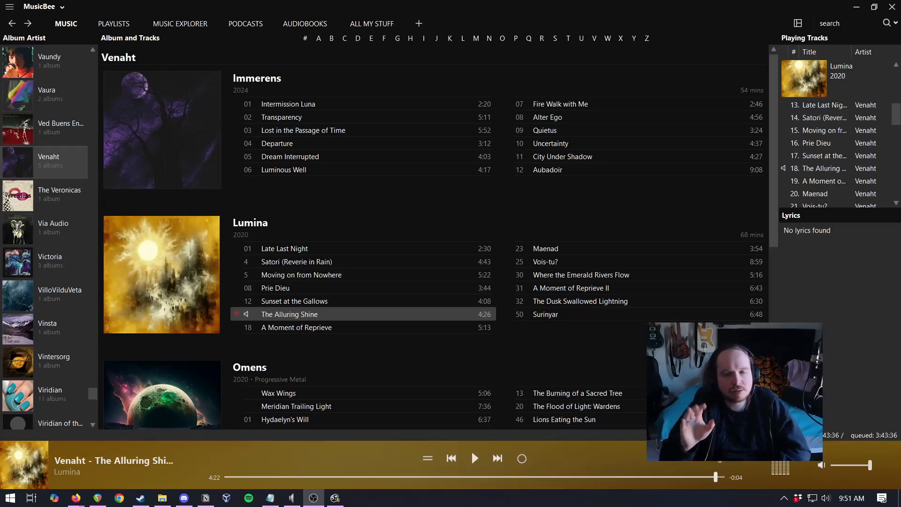
Switch to REAPER and open the recent project "2025.02.15 - continued bbc tuning explorations.rpp" without saving the unsaved project
click(856, 6)
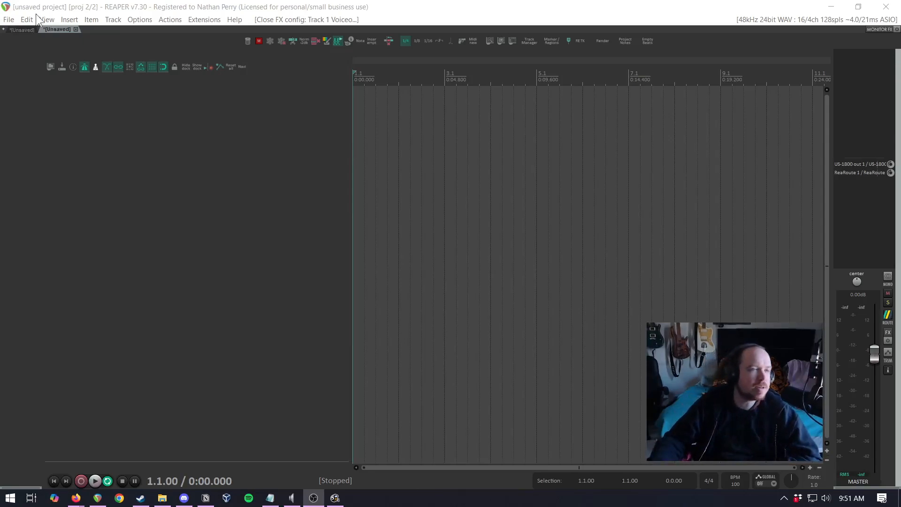
click(11, 20)
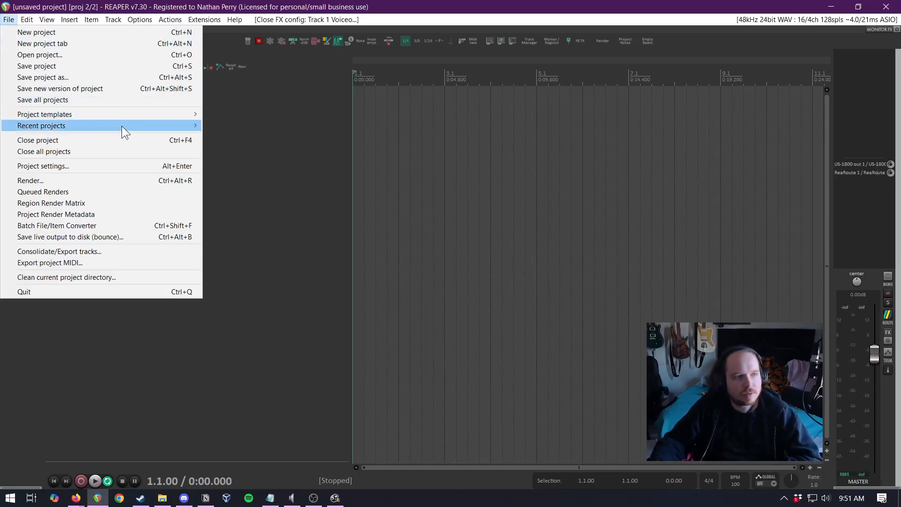
mouse_move(122, 125)
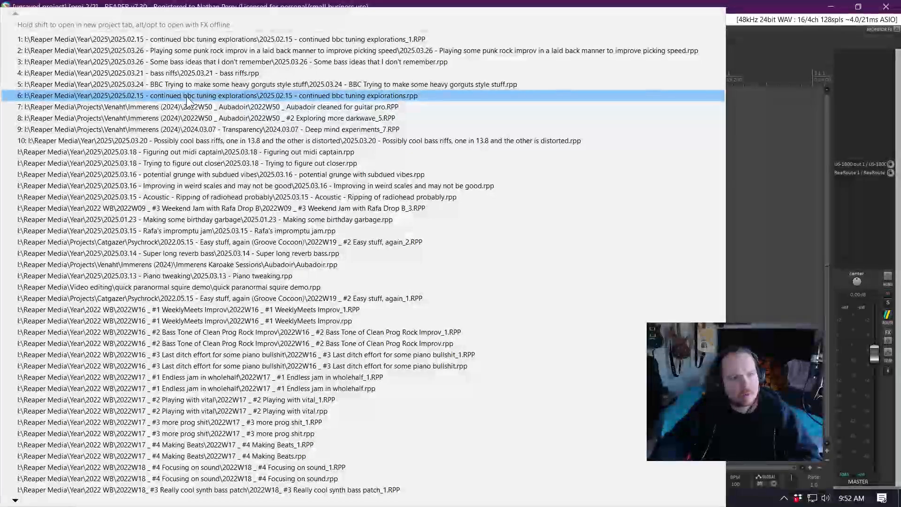
click(187, 97)
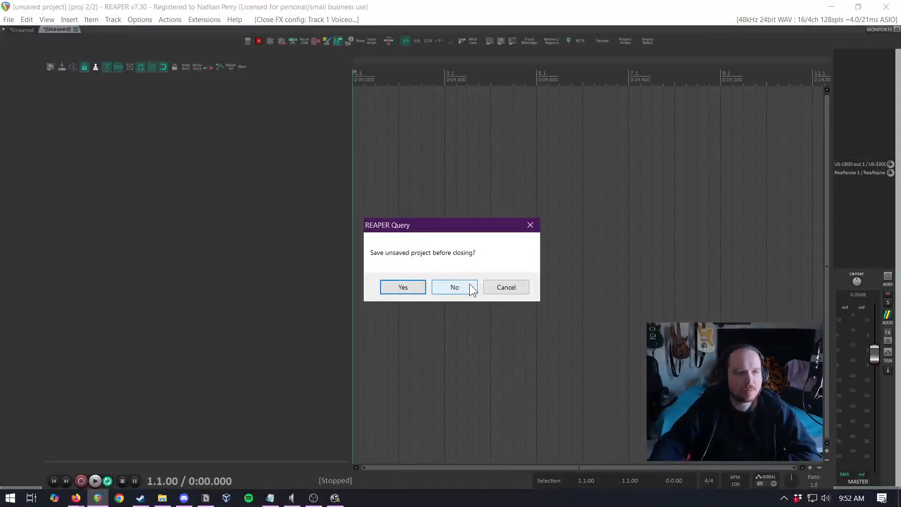
click(455, 287)
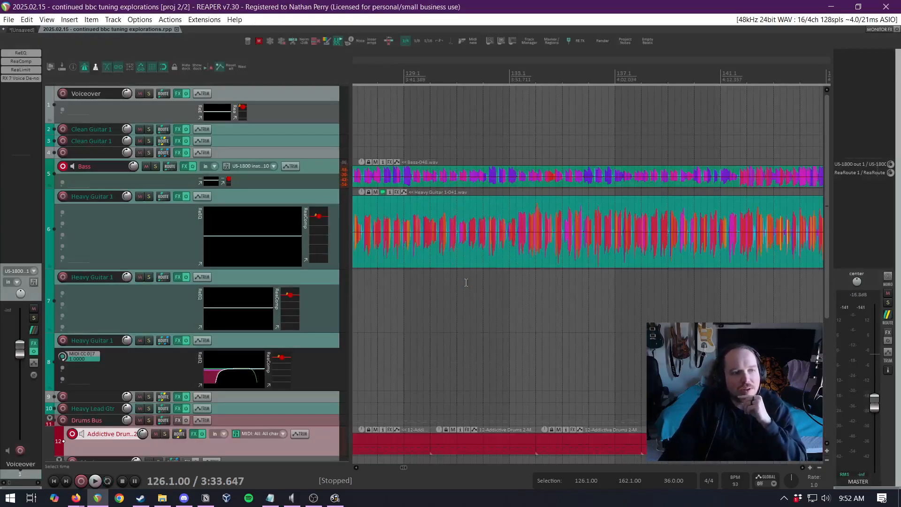
Disarm the Bass track for recording and return the edit cursor to the project start
click(62, 166)
click(57, 481)
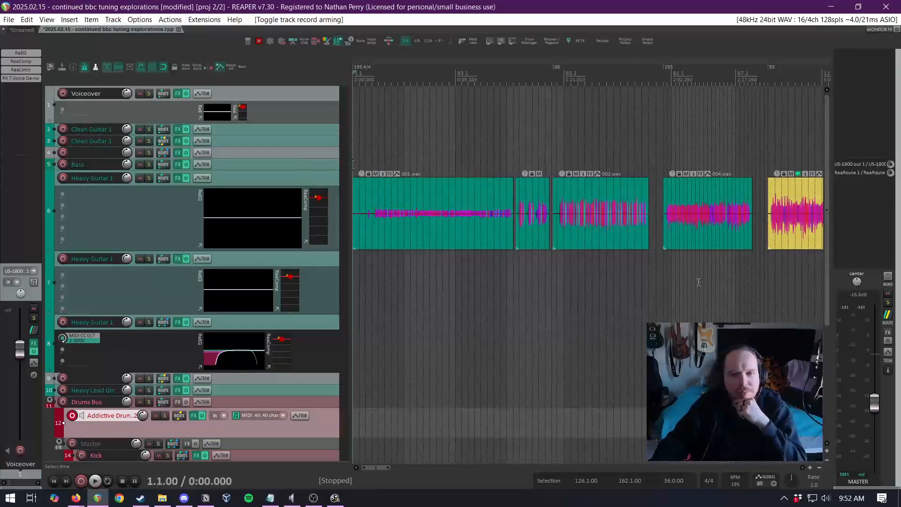
Examine the guitar, bass and drum takes along the timeline, especially the section at the "Super sick riff" marker
scroll(699, 282, down, 2)
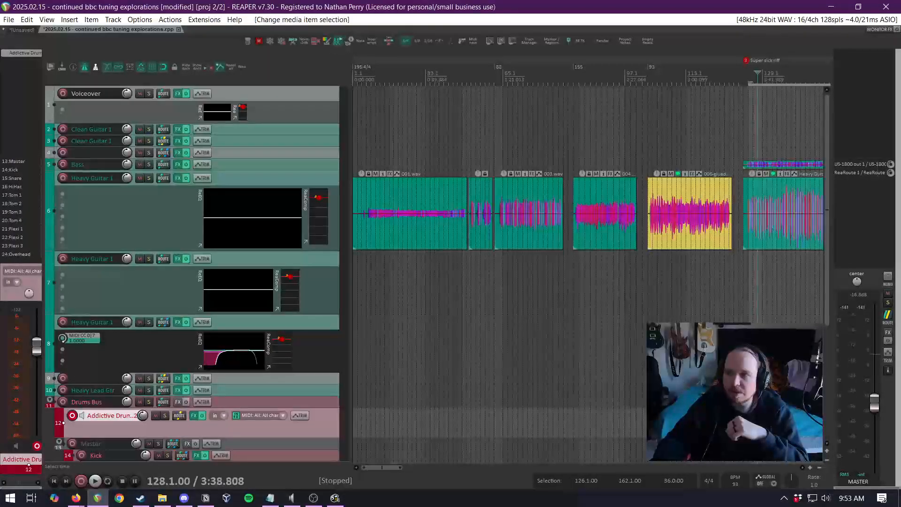
scroll(532, 425, down, 3)
scroll(532, 425, down, 2)
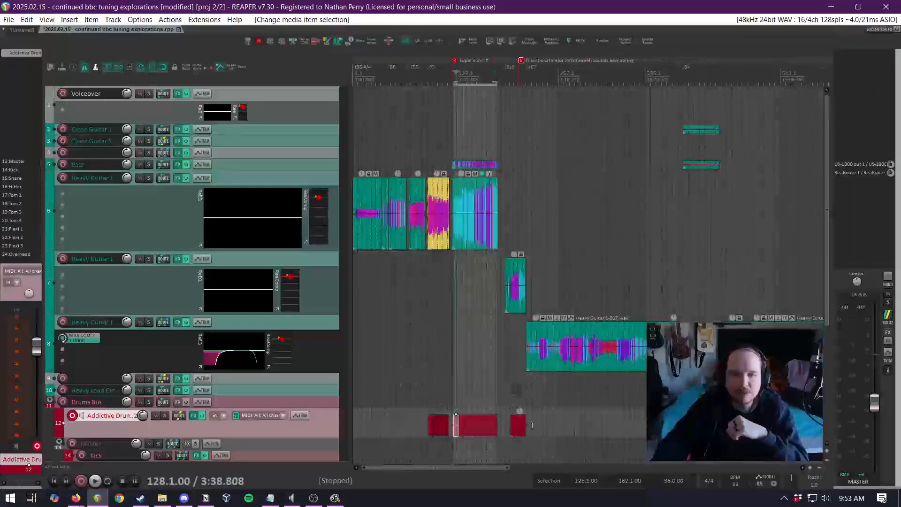
scroll(532, 425, up, 3)
drag(442, 468, 416, 467)
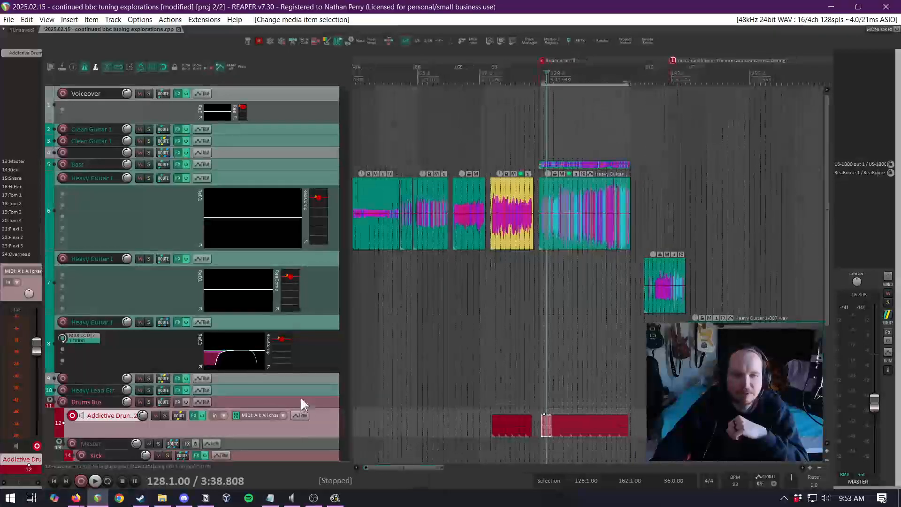
scroll(301, 396, down, 5)
scroll(624, 369, up, 4)
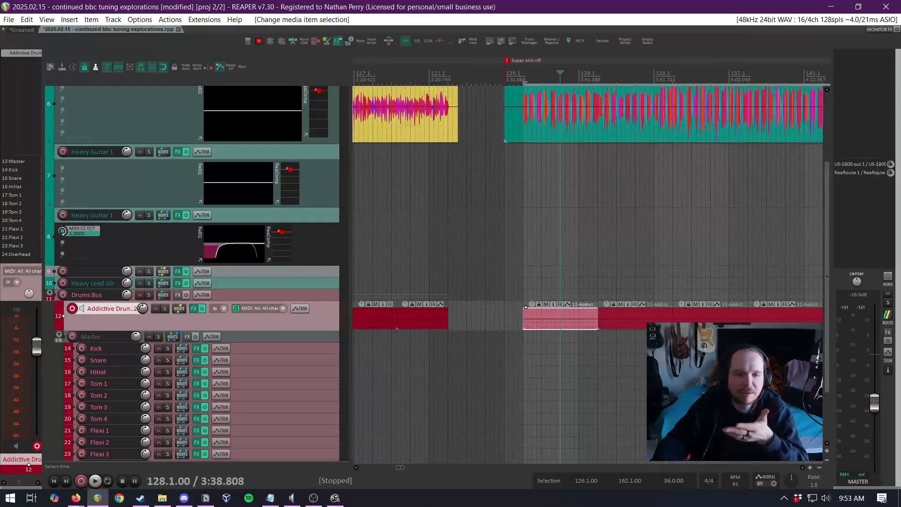
Return the edit cursor to the project start and look over the takes and markers across the whole timeline
drag(823, 259, 804, 81)
scroll(393, 308, down, 8)
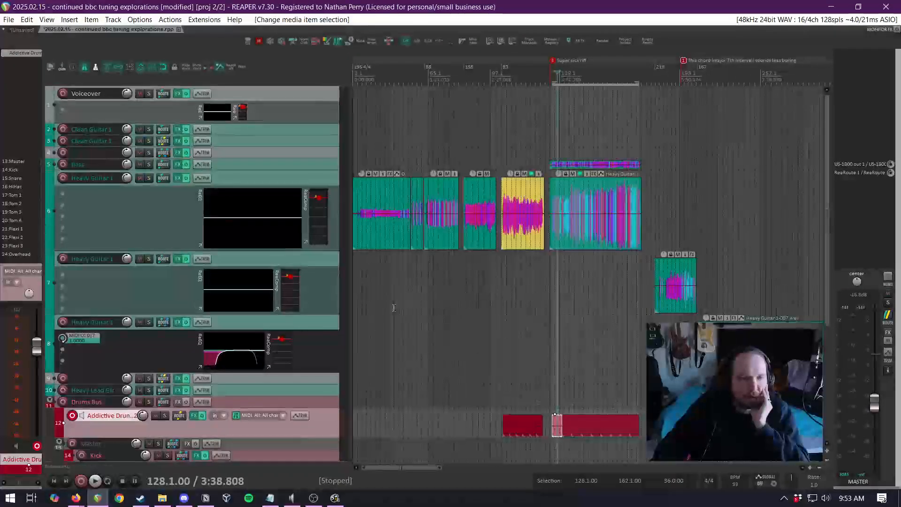
click(53, 480)
scroll(463, 332, down, 3)
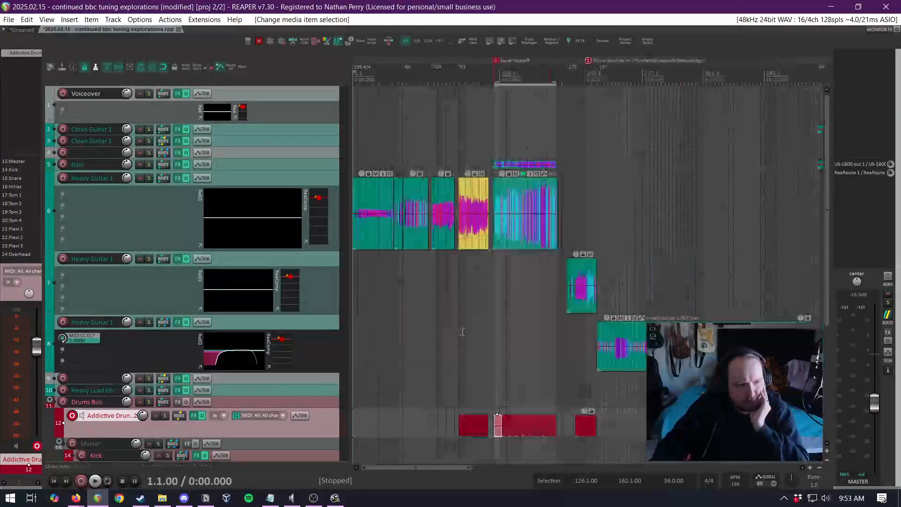
scroll(463, 332, down, 3)
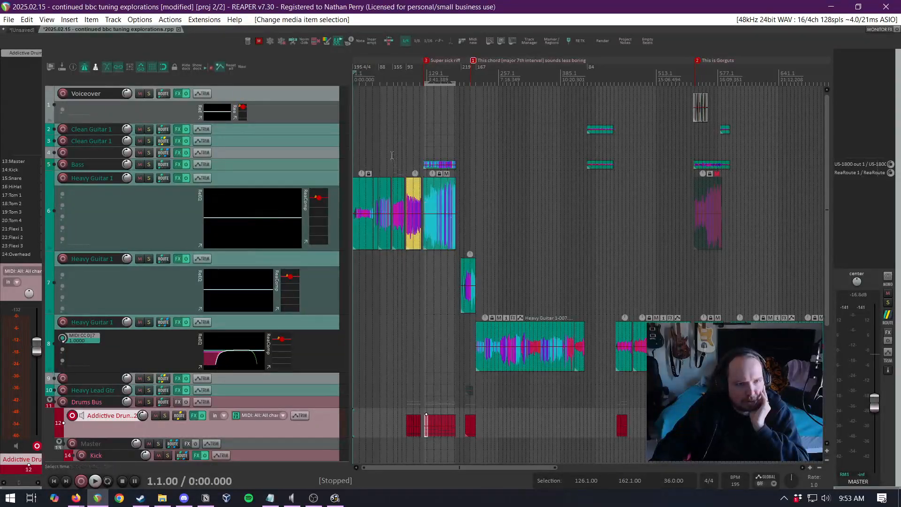
Play from the "Super sick riff" marker, raise the master volume to -9.25 dB during playback, and pause
scroll(409, 153, up, 4)
click(547, 142)
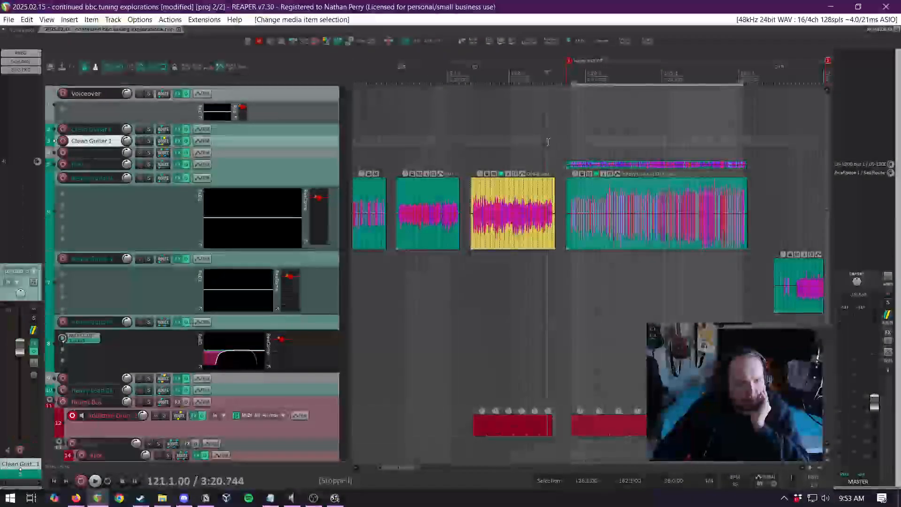
scroll(547, 142, up, 2)
click(585, 152)
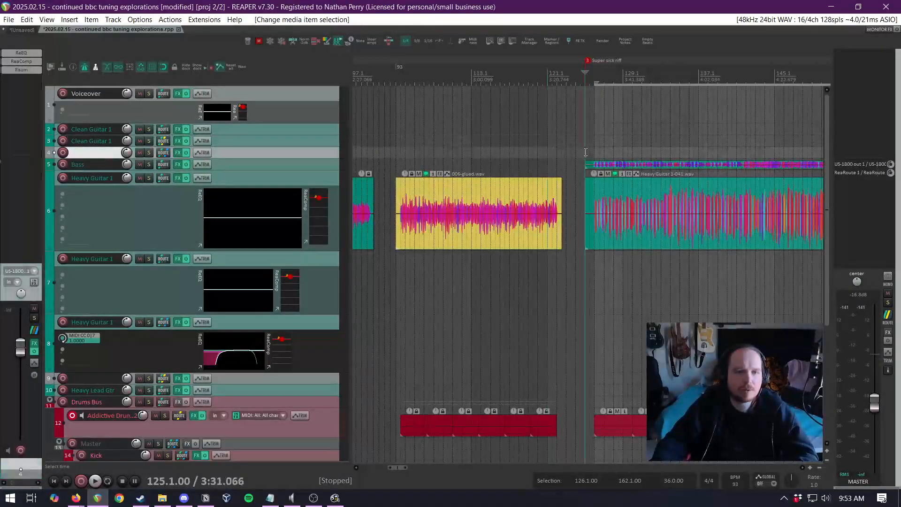
key(space)
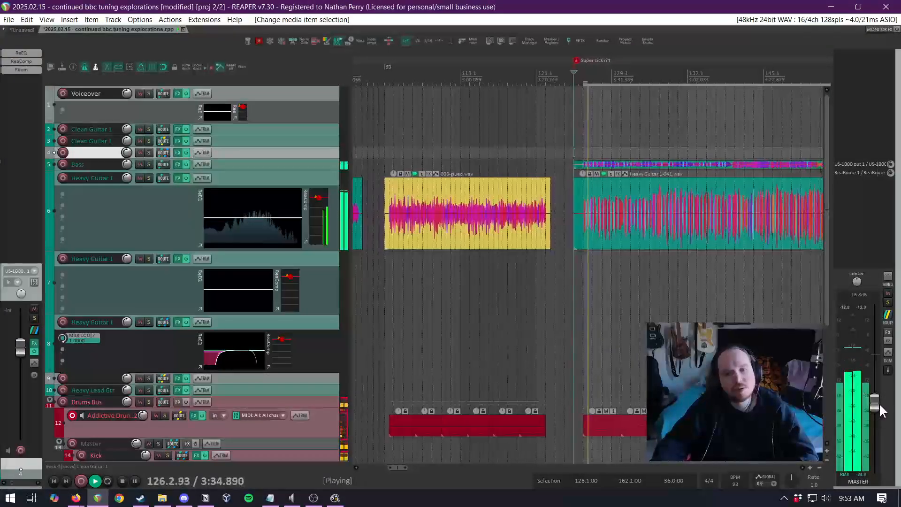
mouse_move(874, 403)
mouse_down()
mouse_move(885, 362)
mouse_move(886, 392)
mouse_up()
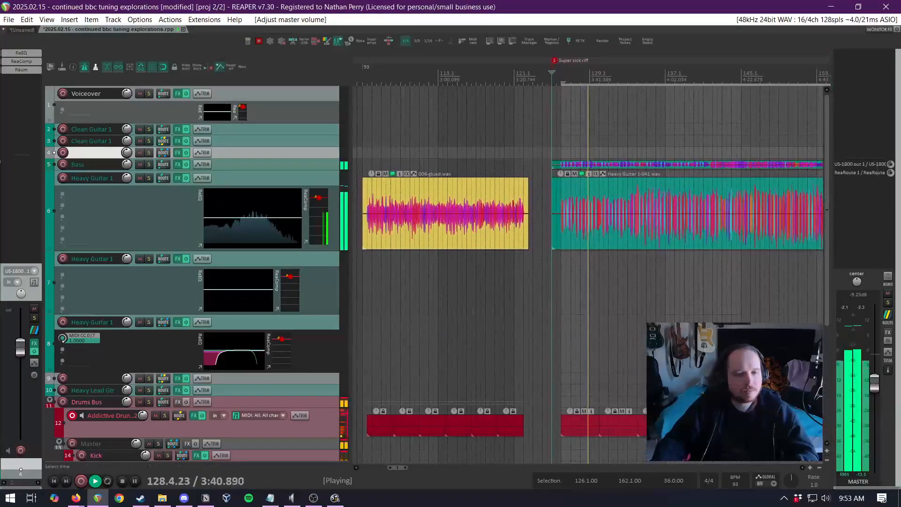
key(ctrl+space)
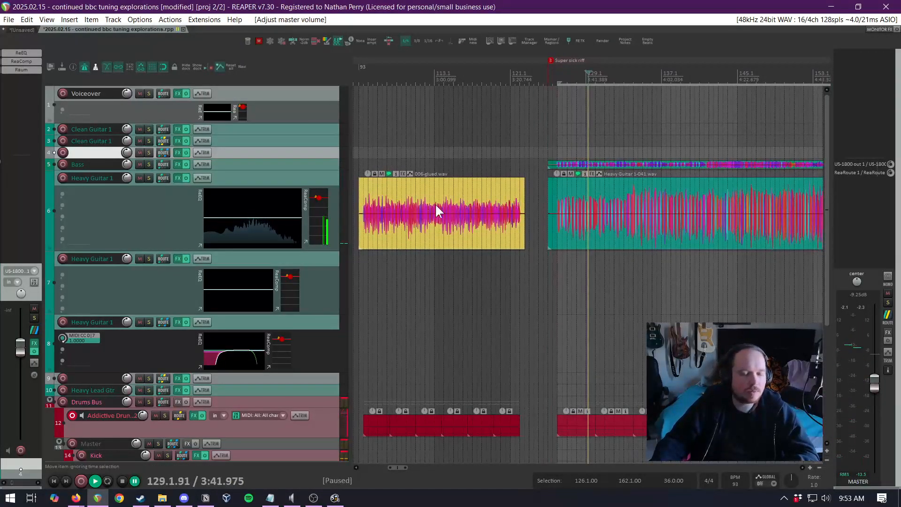
Select the Drums Bus track and clear its clipping indicator
click(317, 427)
click(316, 402)
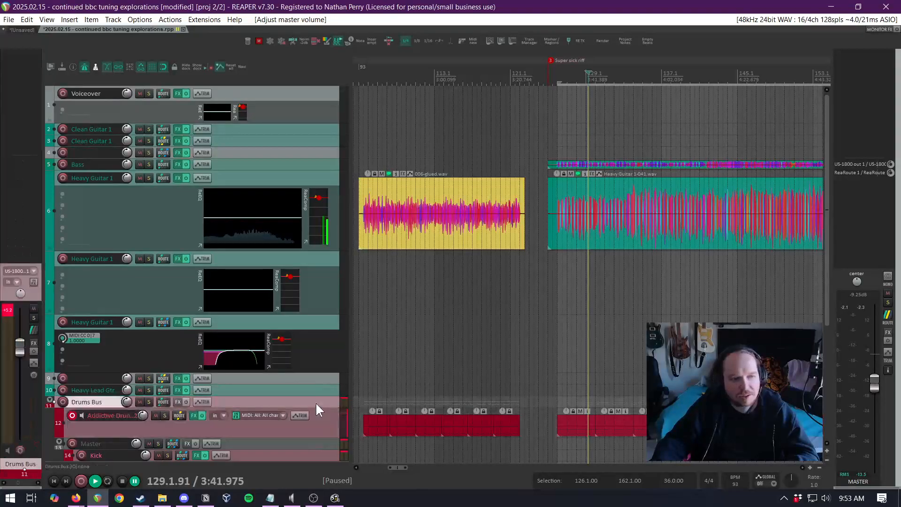
click(7, 309)
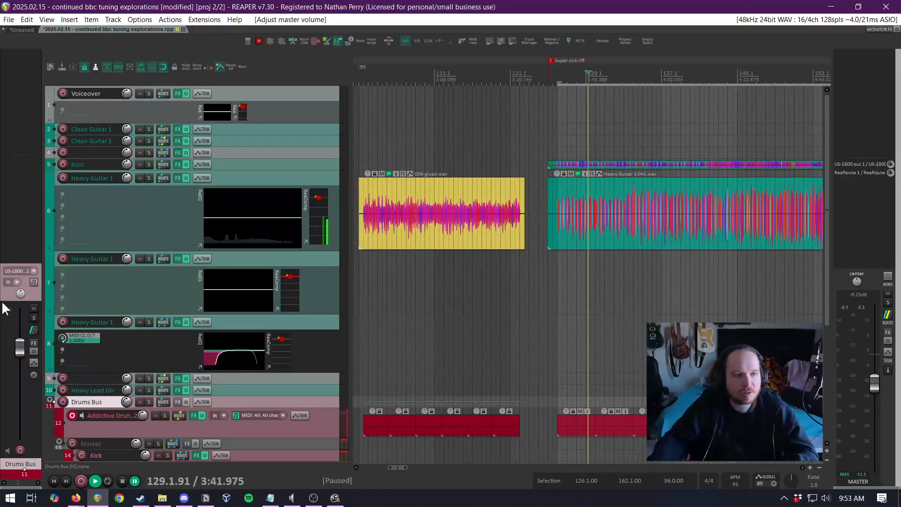
click(261, 422)
click(214, 401)
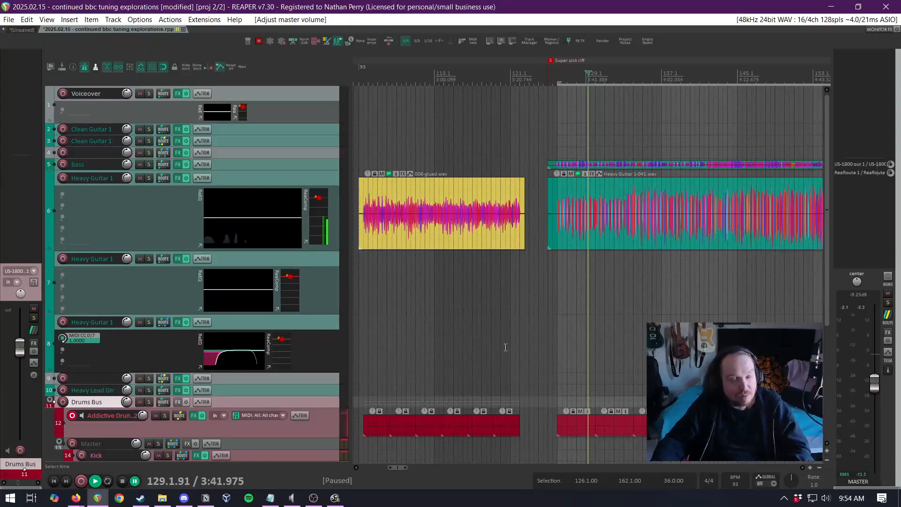
Resume playback, nudge the Drums Bus volume fader slightly, and reset its peak reading again
key(space)
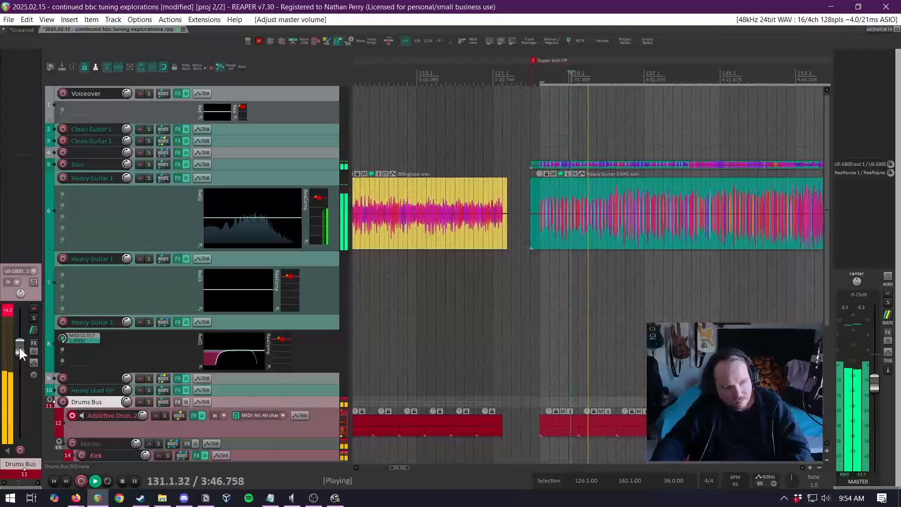
drag(19, 349, 20, 350)
click(9, 312)
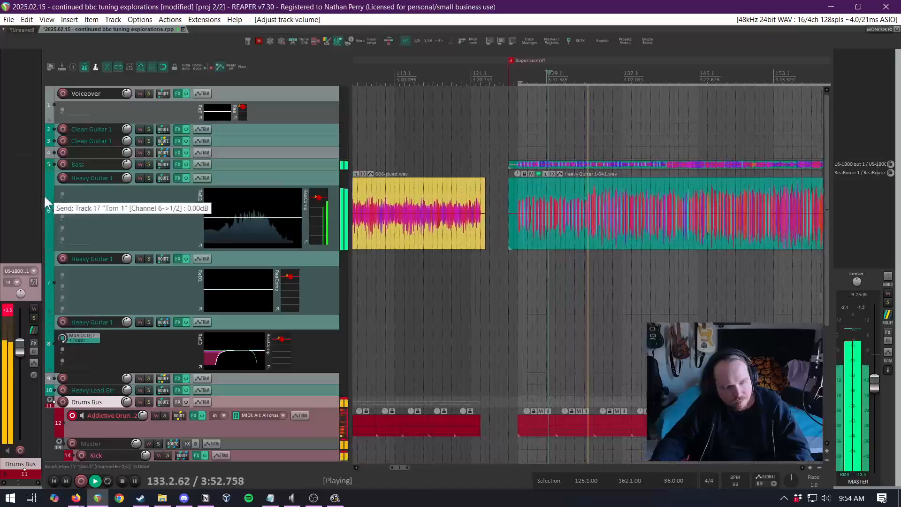
Add ReaLimit to the Drums Bus, enable its Constant gain and True peak options, and close the plugin window
double_click(32, 53)
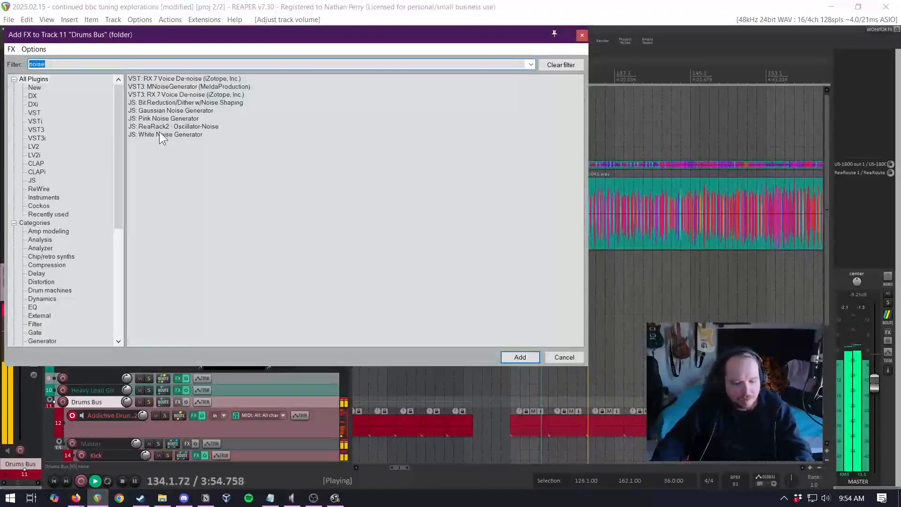
text(reali)
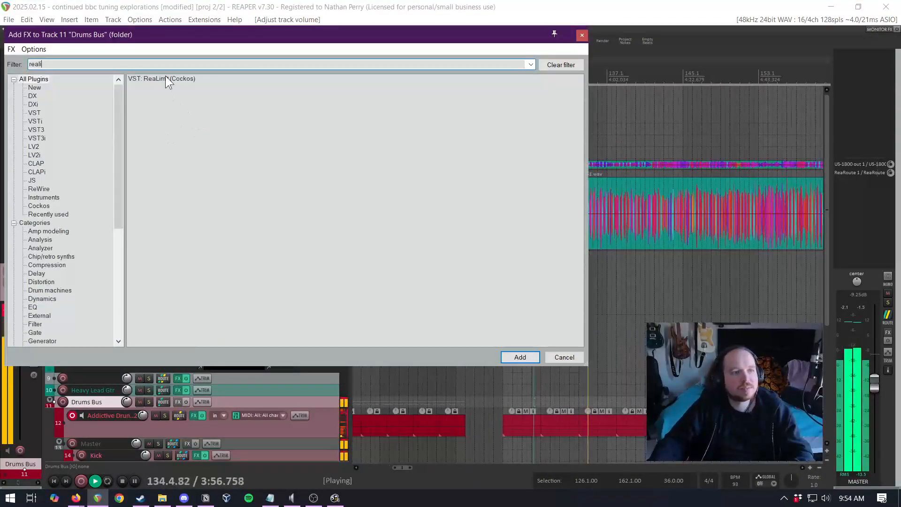
double_click(165, 77)
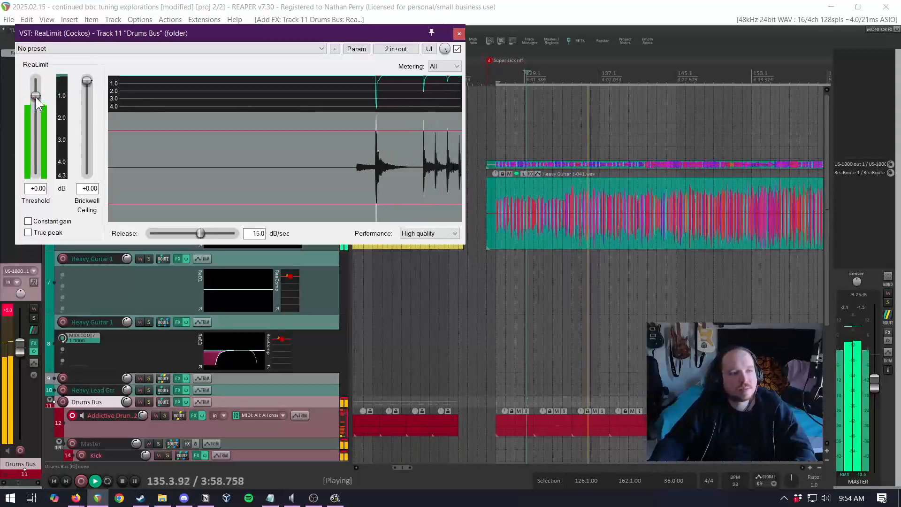
click(52, 222)
click(58, 233)
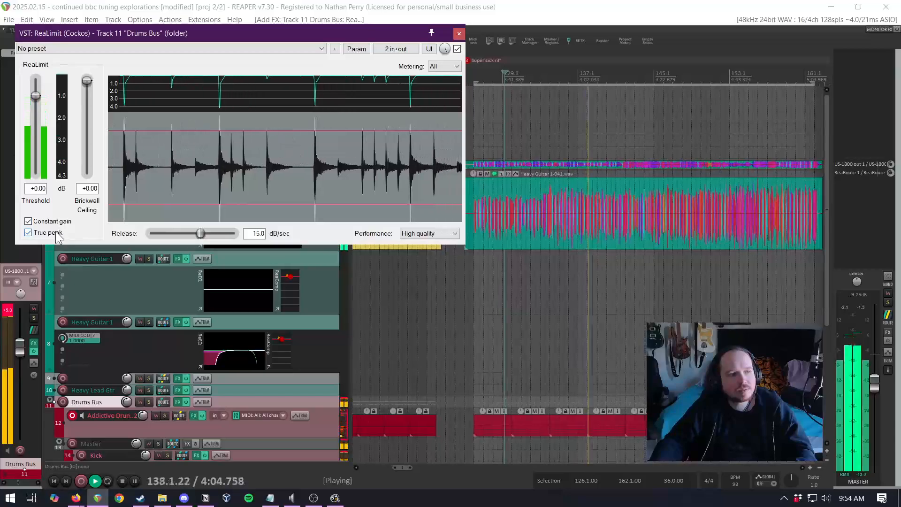
click(458, 33)
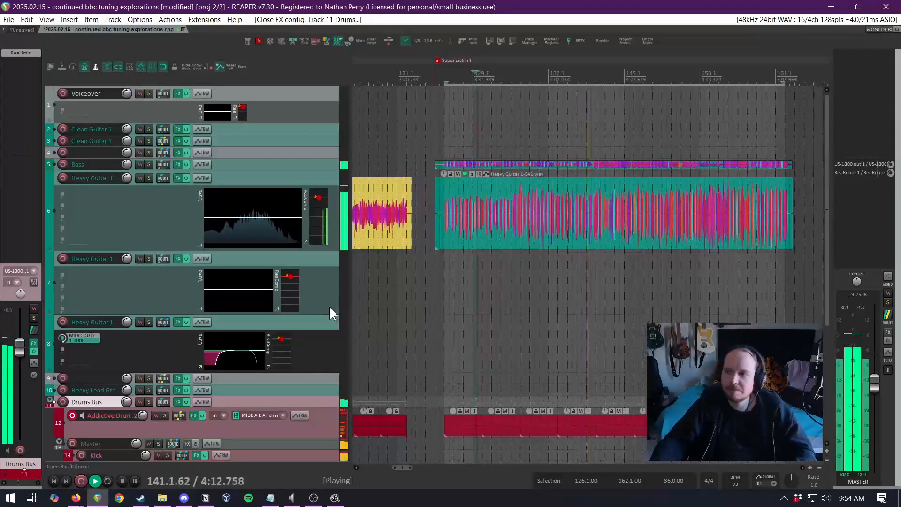
Listen to more of the "Super sick riff" section with the limited drums, and pause playback
scroll(606, 306, down, 3)
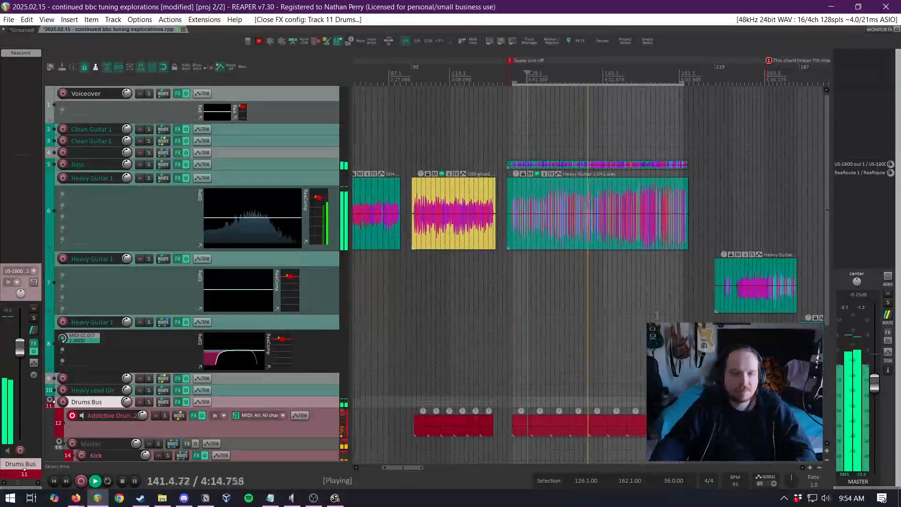
drag(827, 266, 829, 254)
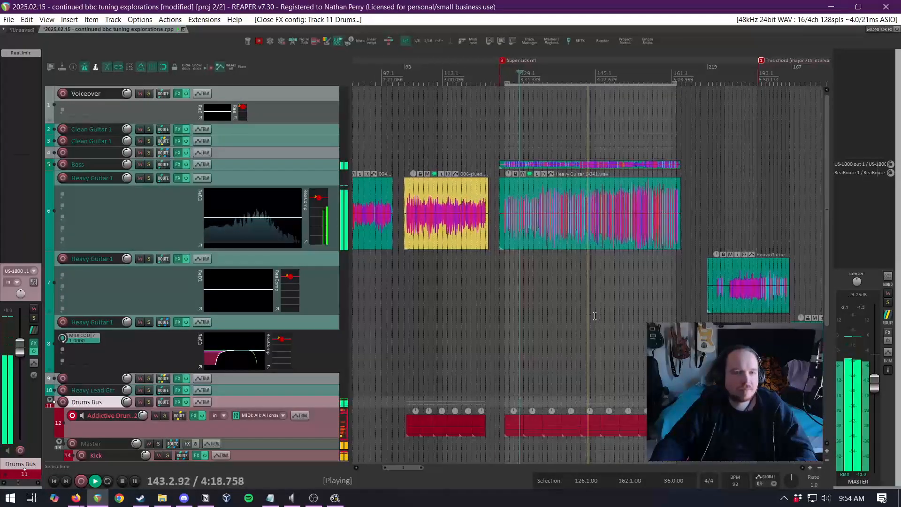
scroll(593, 316, down, 3)
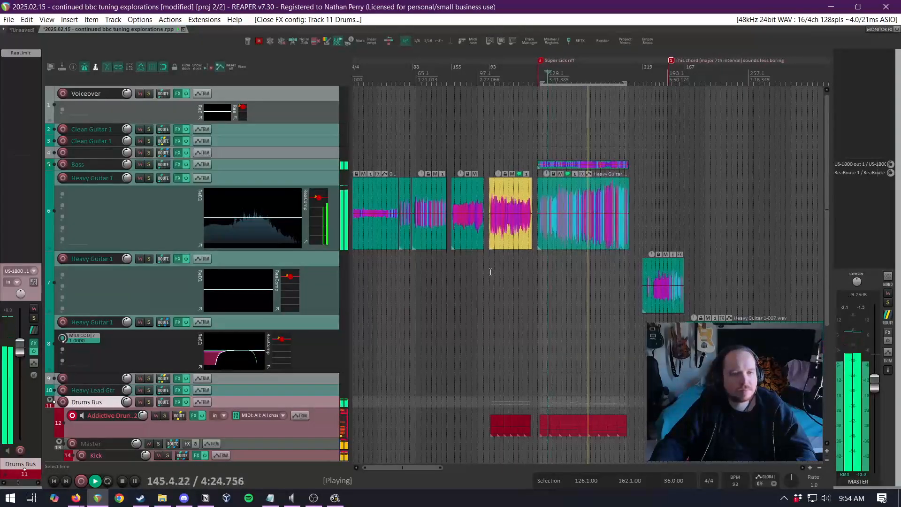
key(Return)
Place the edit cursor at the start of the yellow 006-glued.wav take and play from there
scroll(491, 268, up, 5)
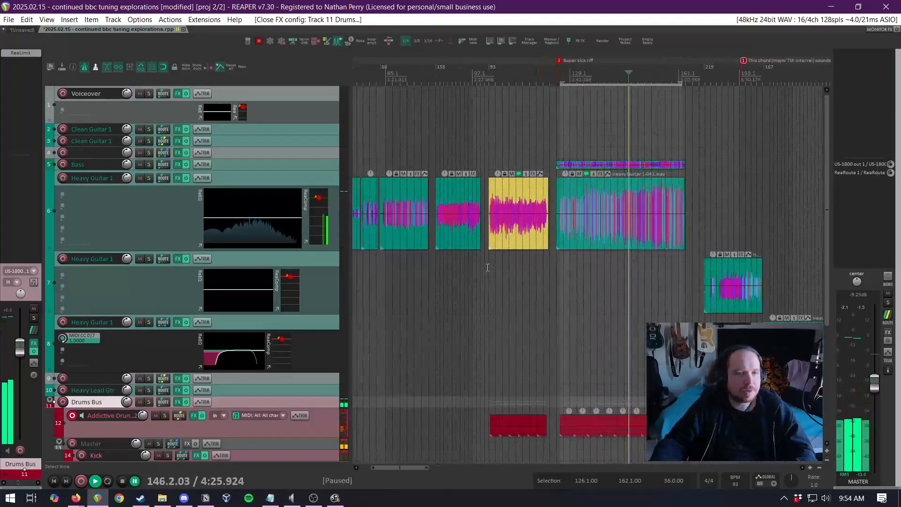
click(489, 267)
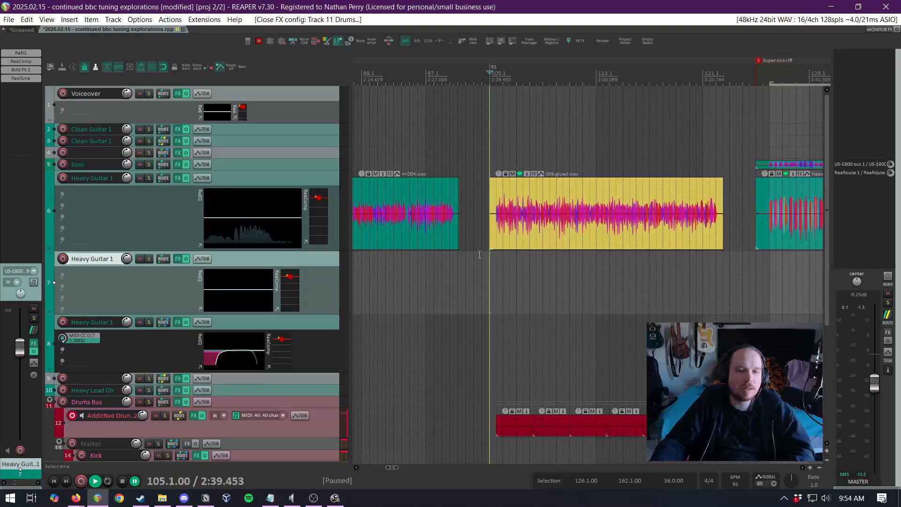
scroll(465, 257, up, 3)
key(space)
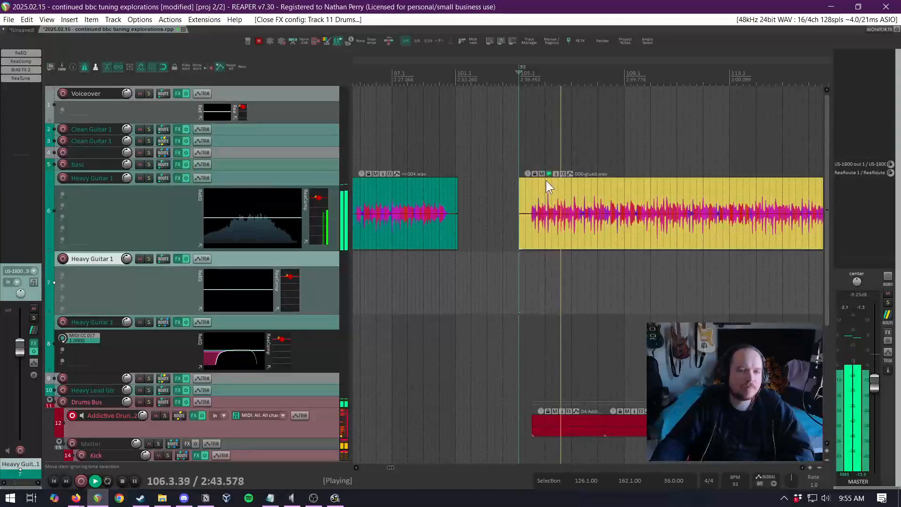
Stop playback, display the chord note attached to the yellow take, and move the edit cursor to 105.3.00
scroll(546, 178, down, 5)
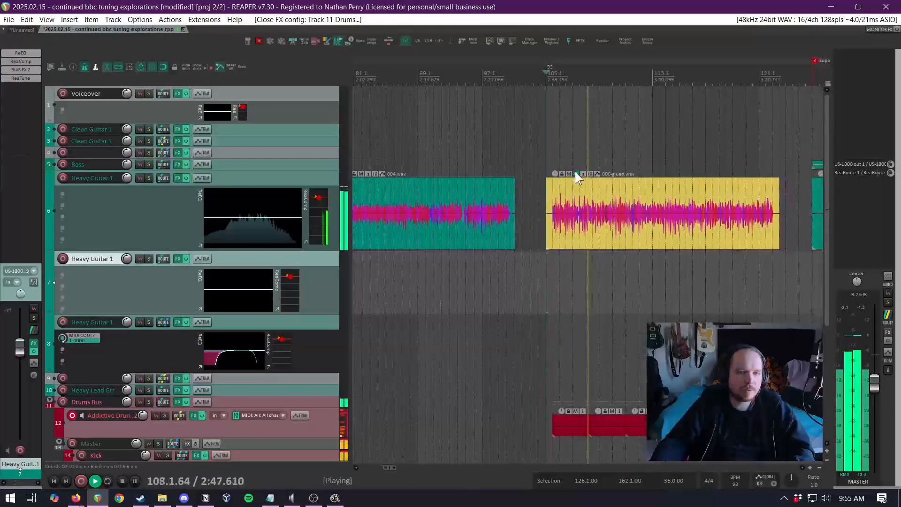
key(space)
mouse_move(570, 173)
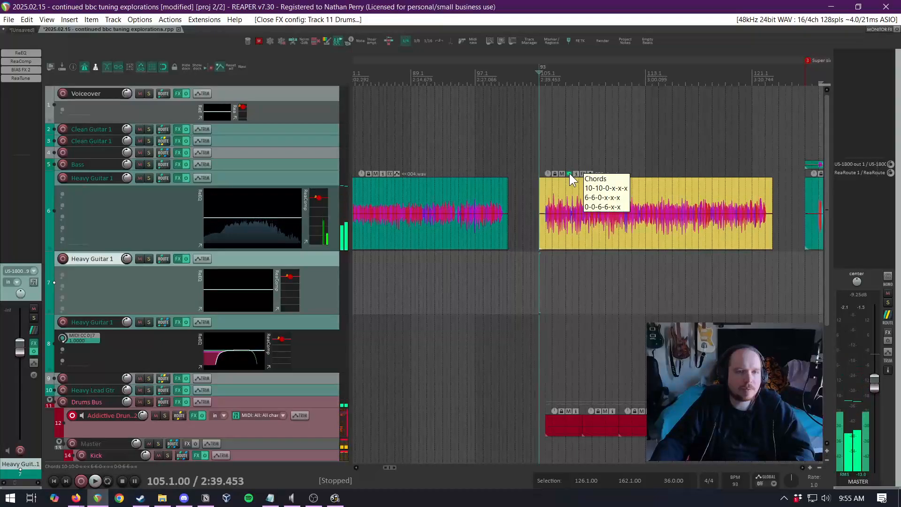
click(543, 263)
scroll(543, 263, down, 3)
scroll(542, 264, up, 3)
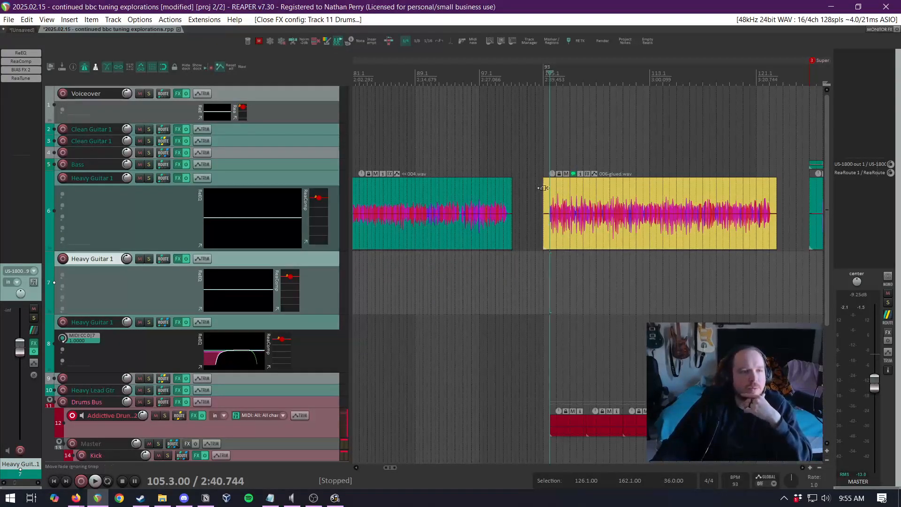
Look through the SWS/S&M extension commands, including Notes, without running any, and return to a wider timeline view
click(205, 20)
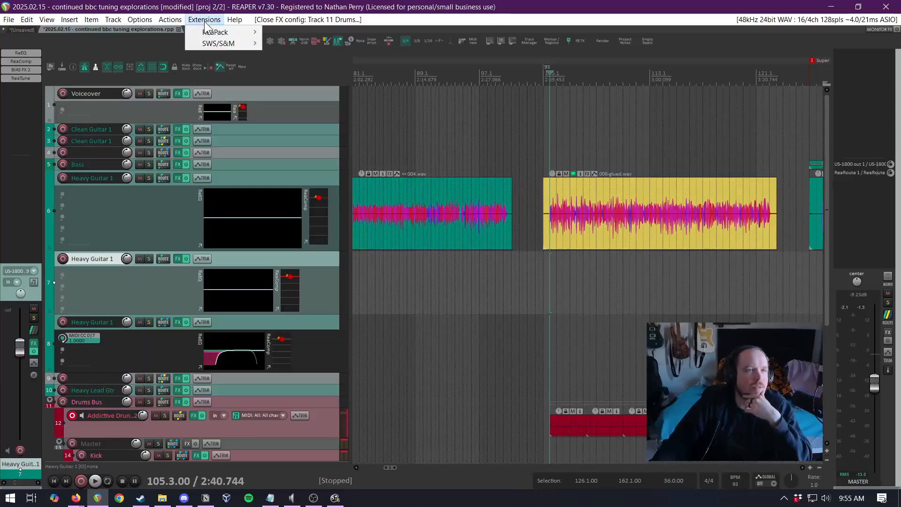
mouse_move(221, 44)
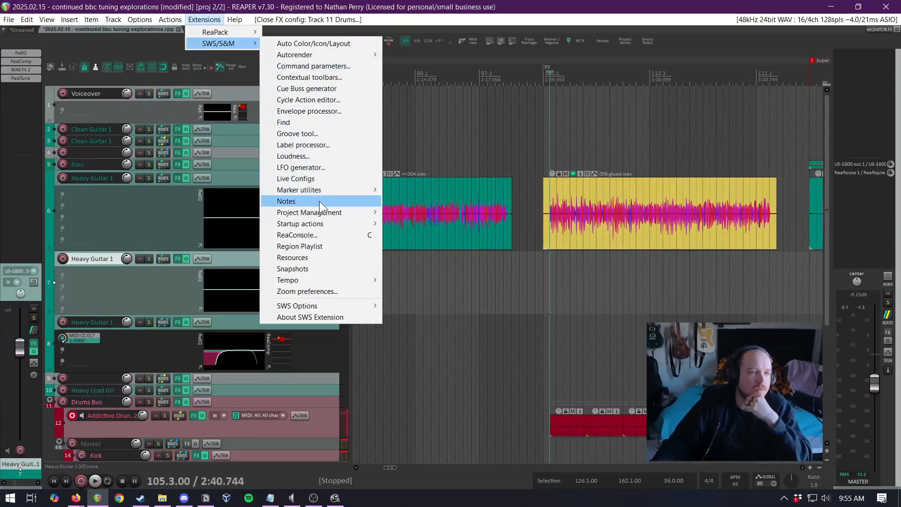
click(291, 2)
scroll(452, 232, down, 5)
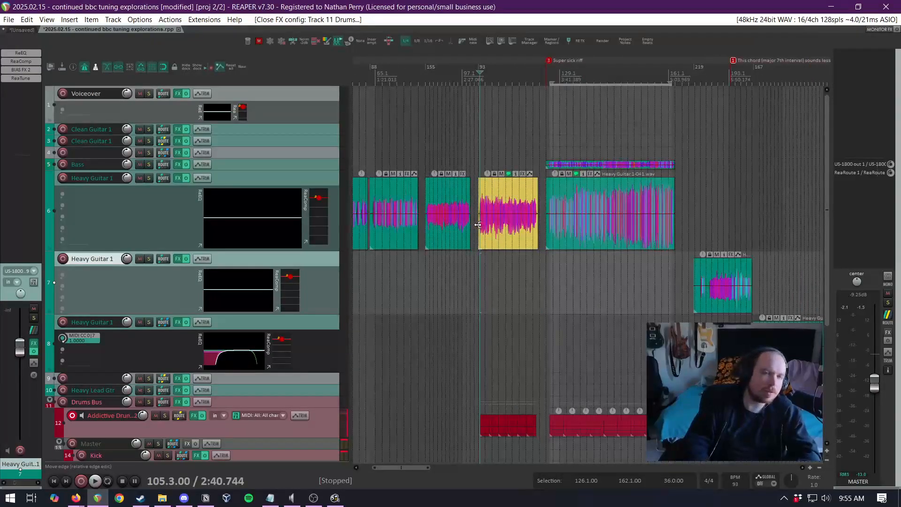
key(question)
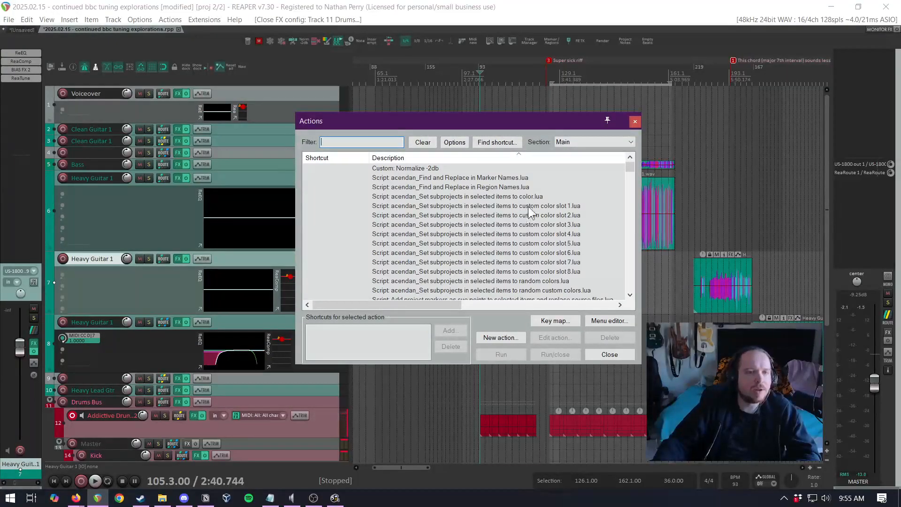
click(635, 121)
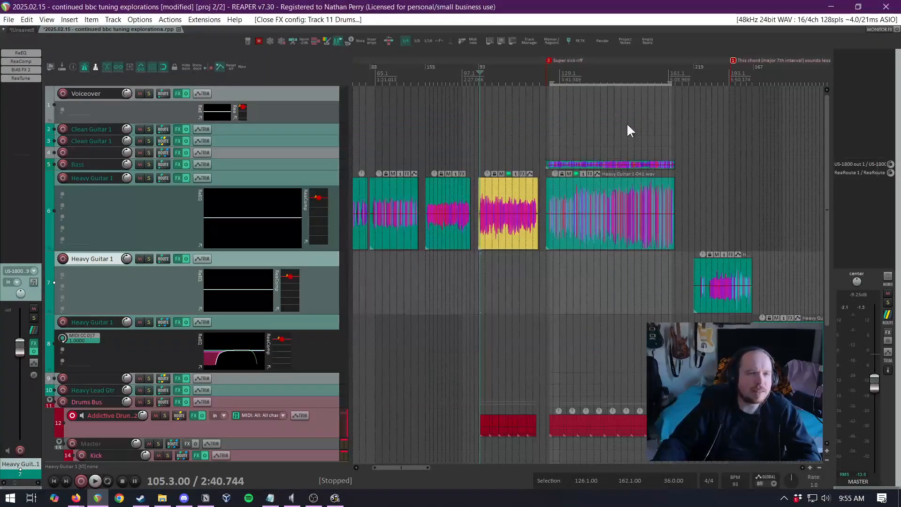
click(204, 20)
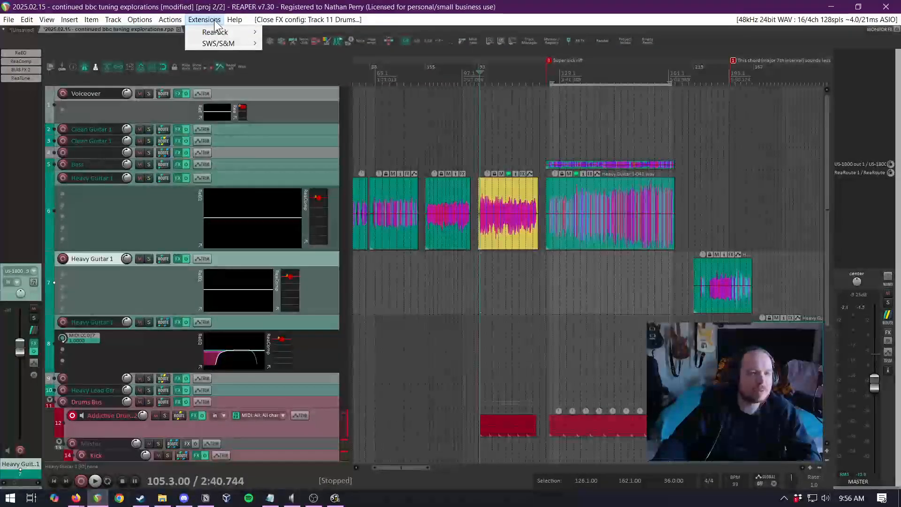
click(214, 21)
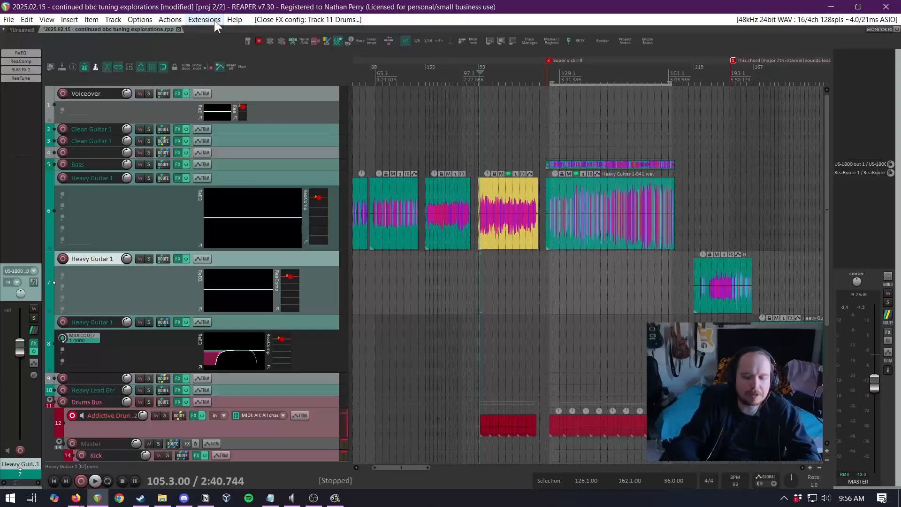
Open the action list, filter it for "notes", and enlarge the window to show more of the matching actions
key(question)
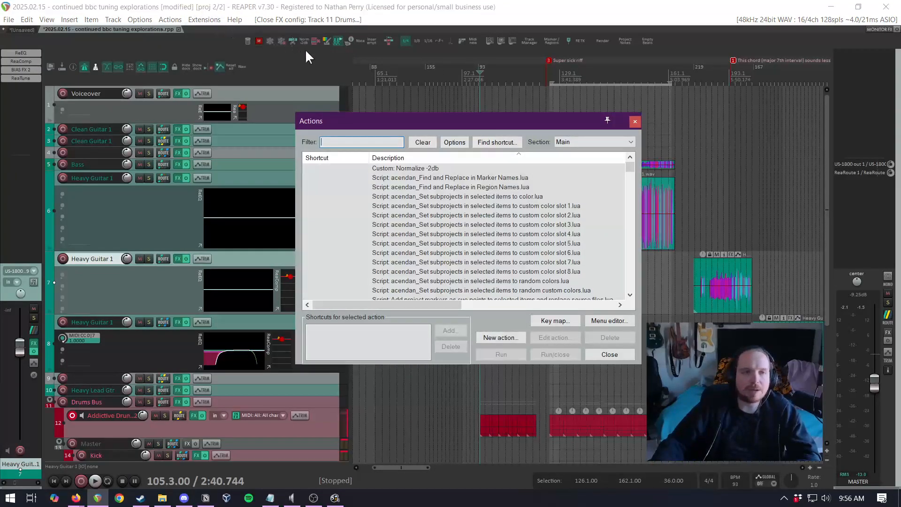
drag(542, 123, 590, 110)
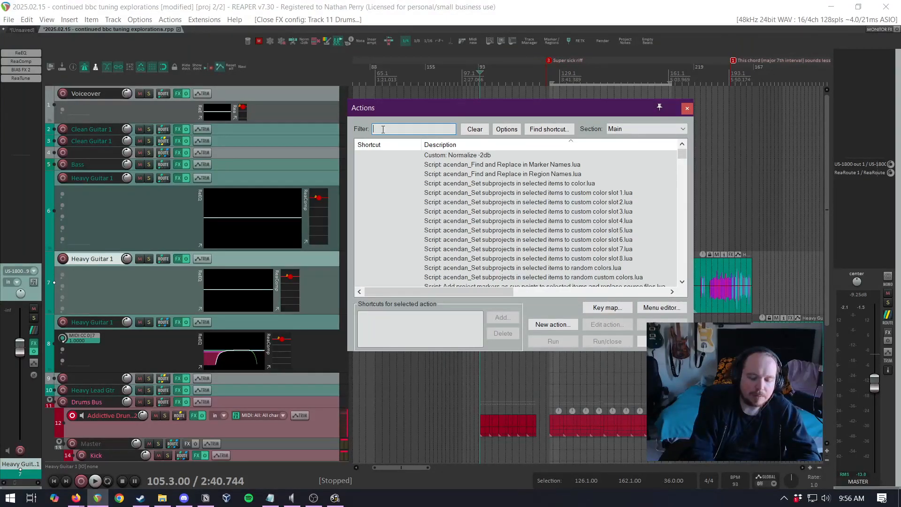
text(otes)
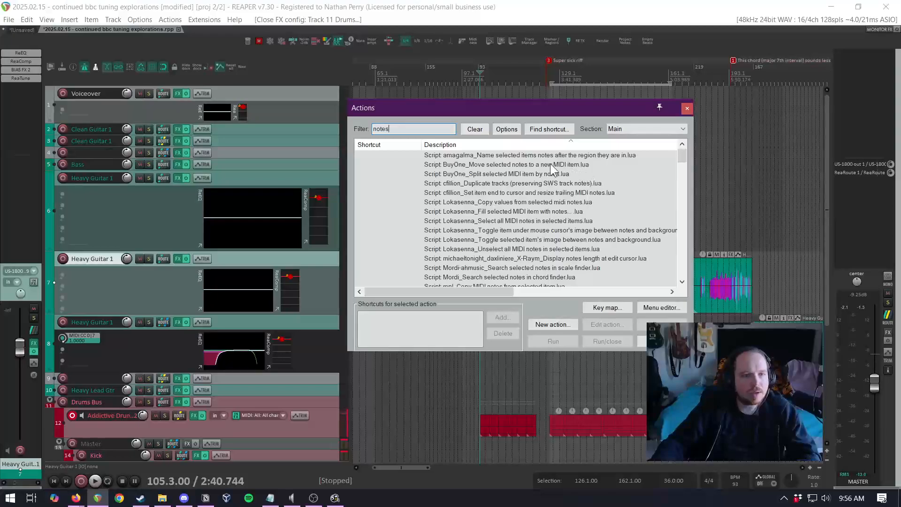
drag(510, 102, 448, 64)
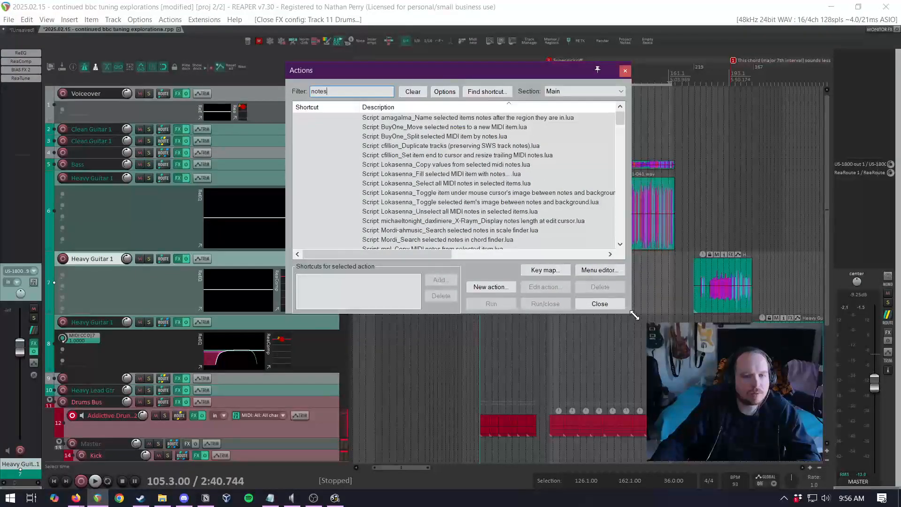
drag(635, 315, 756, 436)
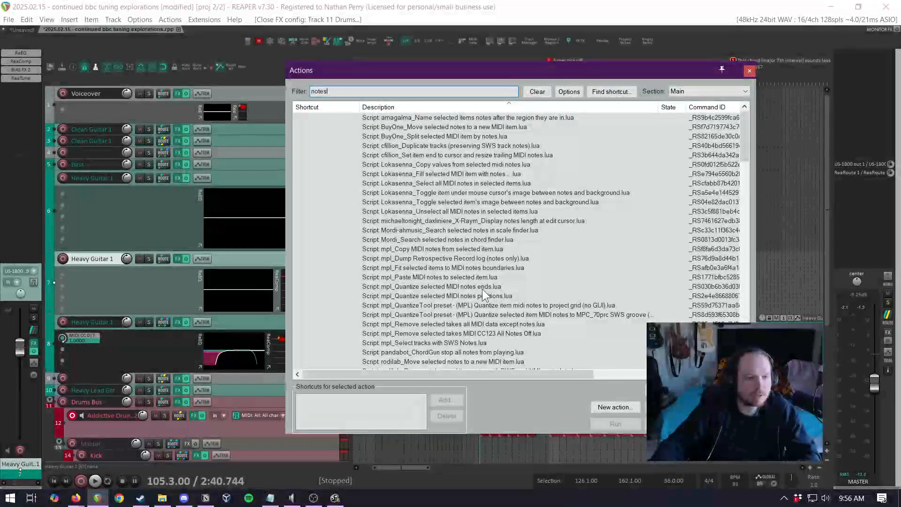
Locate the SWS/S&M Notes actions in the filtered list and highlight "Open/close Notes window"
scroll(482, 288, down, 20)
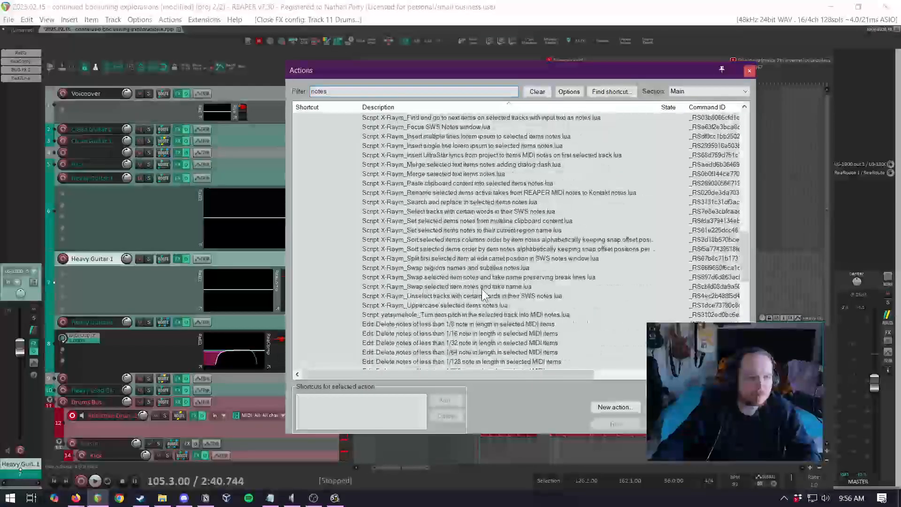
scroll(482, 288, down, 15)
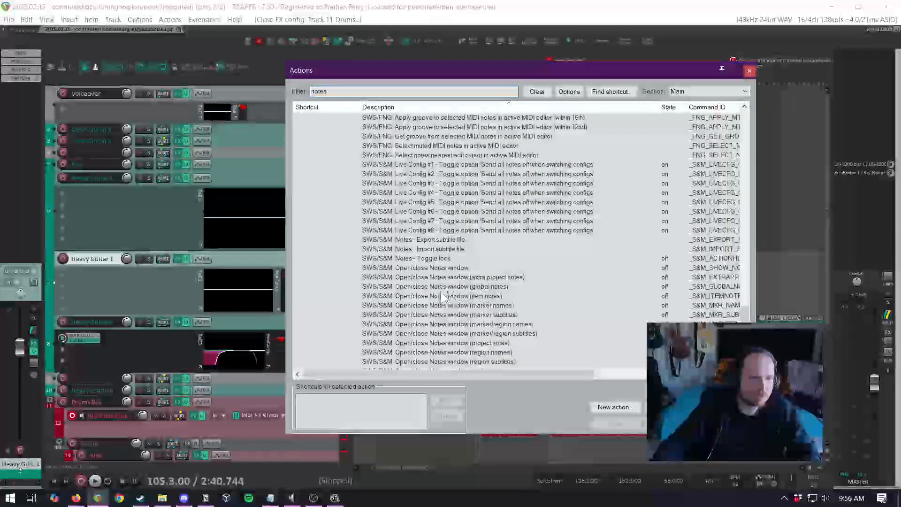
scroll(440, 292, up, 4)
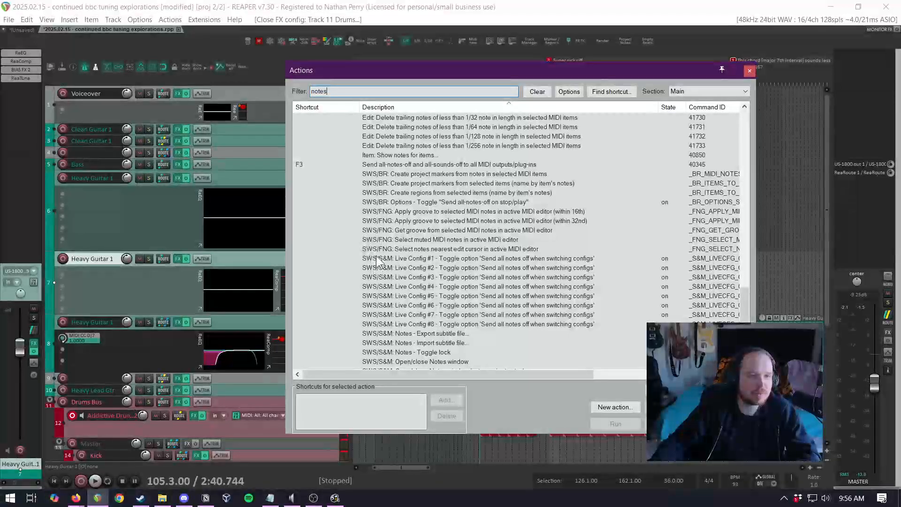
click(370, 258)
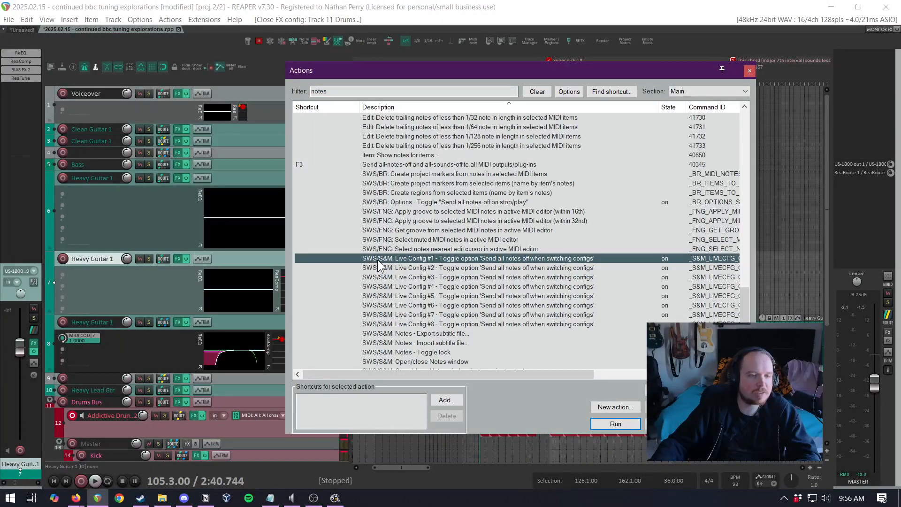
scroll(416, 279, down, 3)
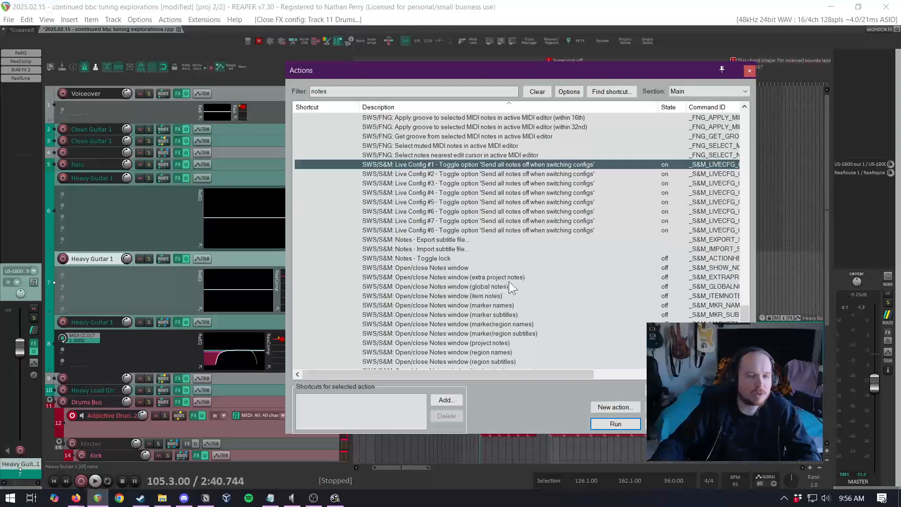
click(465, 269)
scroll(501, 285, down, 1)
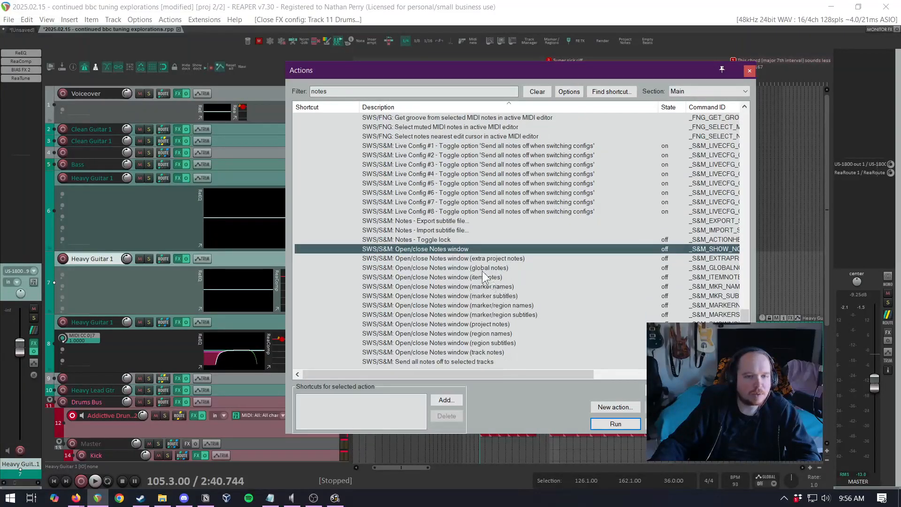
Go through the Notes window action variants, from extra project notes to track notes, without running any, and close the action list
click(491, 257)
click(489, 267)
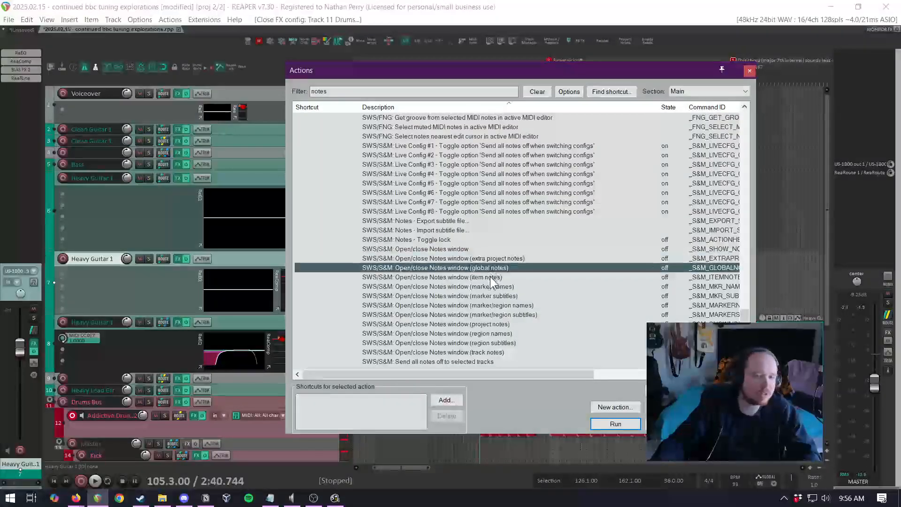
click(489, 277)
click(496, 288)
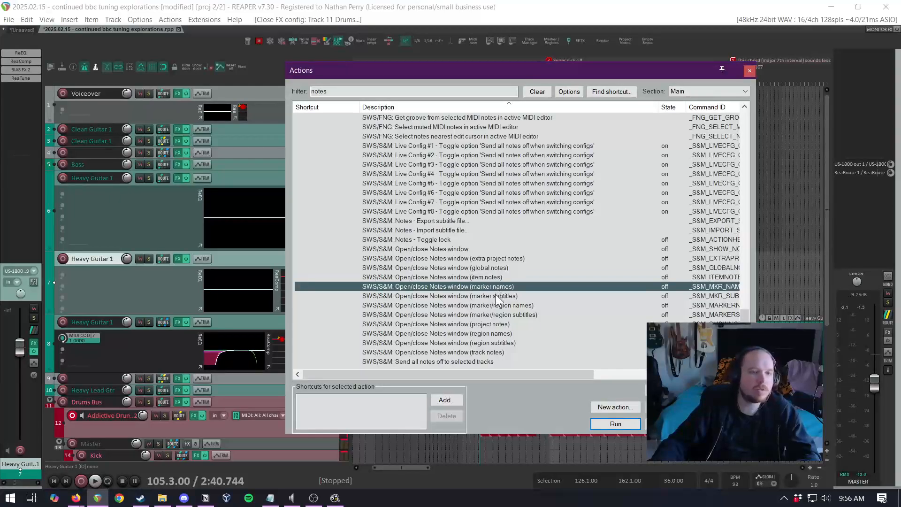
click(498, 295)
click(500, 306)
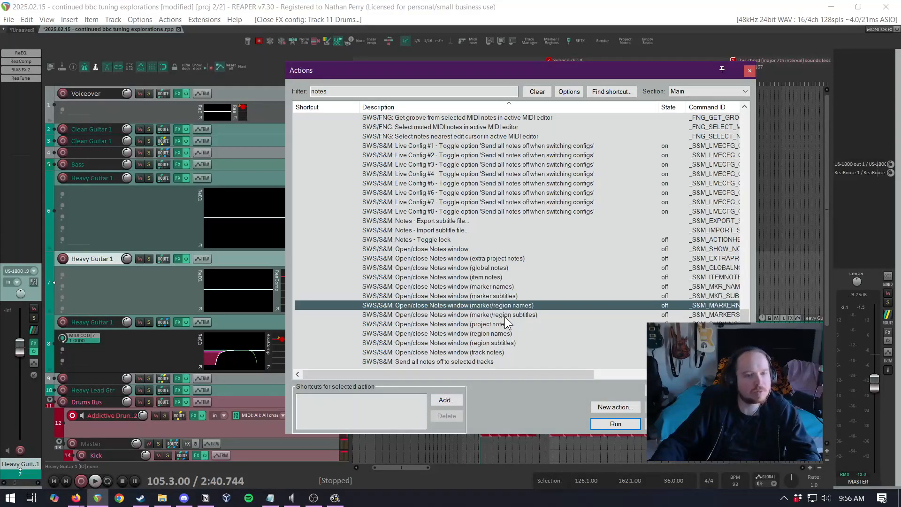
click(505, 315)
click(505, 325)
click(506, 333)
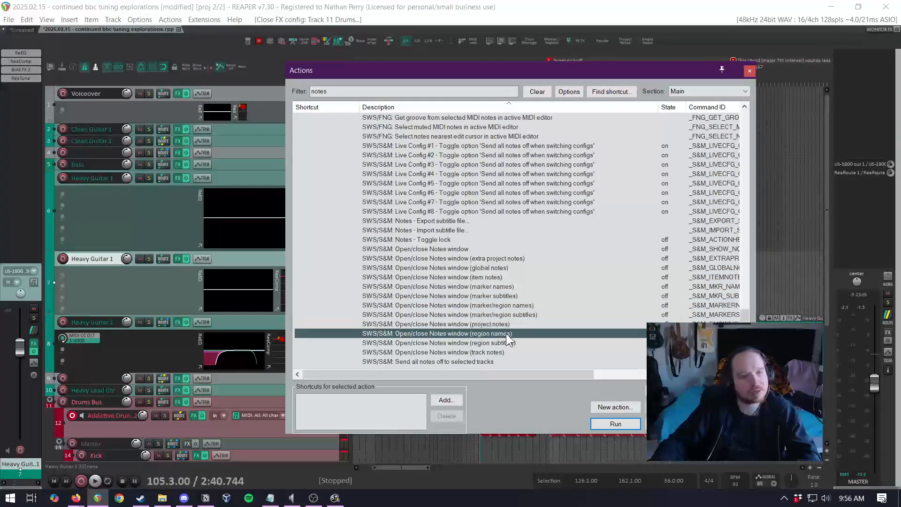
click(499, 352)
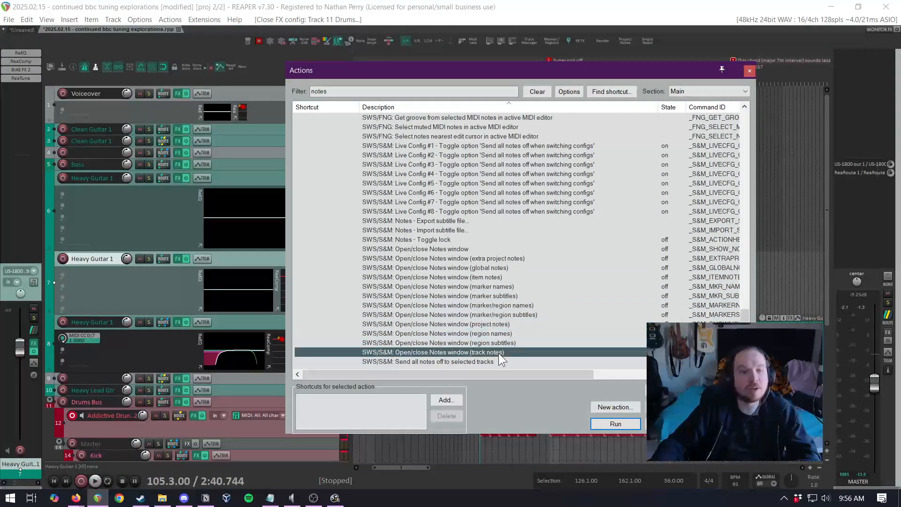
click(749, 71)
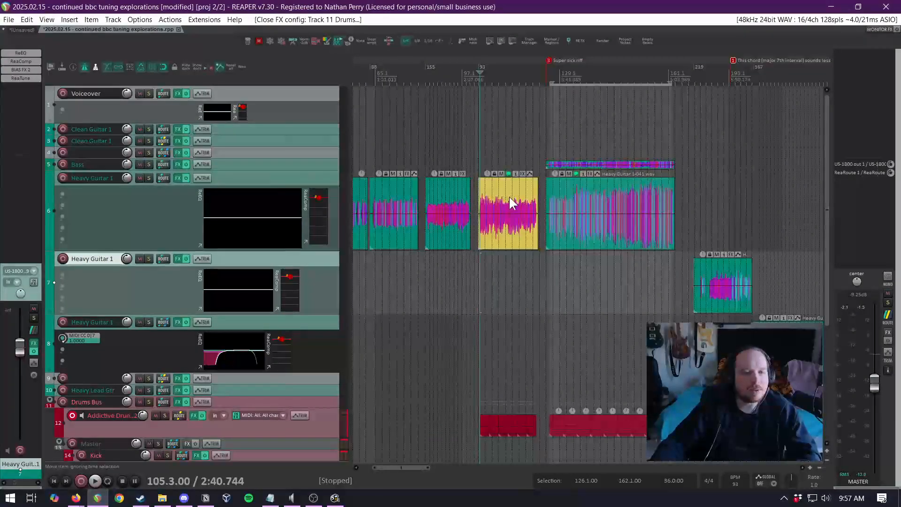
Select the 004.wav take on the Heavy Guitar 1 track, and show and hide its item notes
click(435, 187)
scroll(404, 192, up, 3)
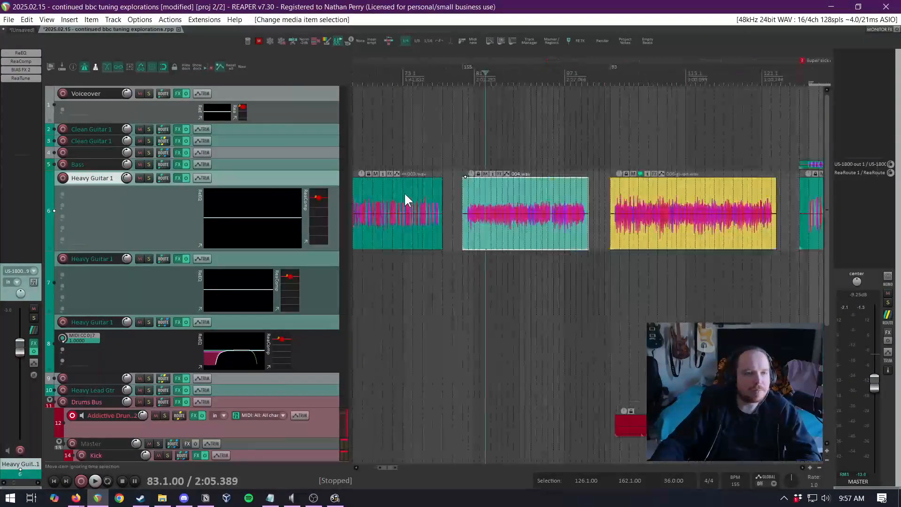
click(359, 42)
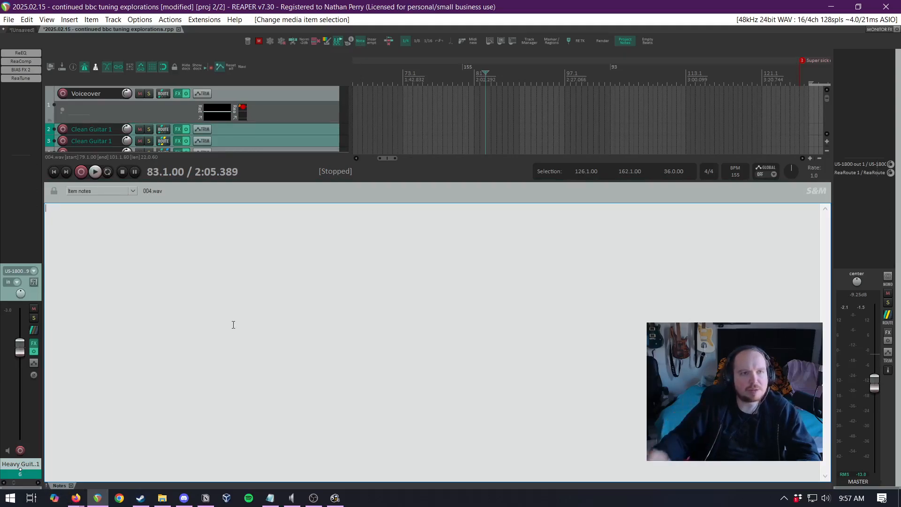
click(359, 41)
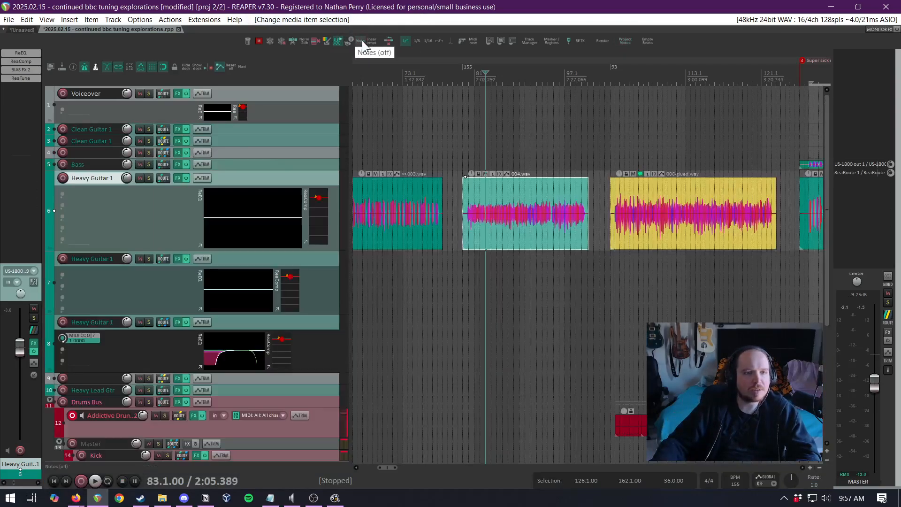
Review the available note types for the 004.wav take, write the item note "THIS THING HERE", and close the notes
click(361, 40)
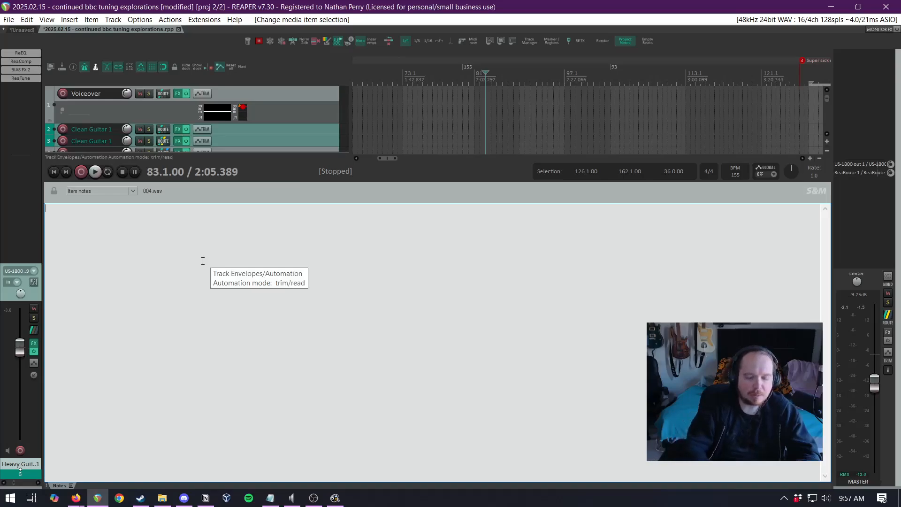
click(109, 191)
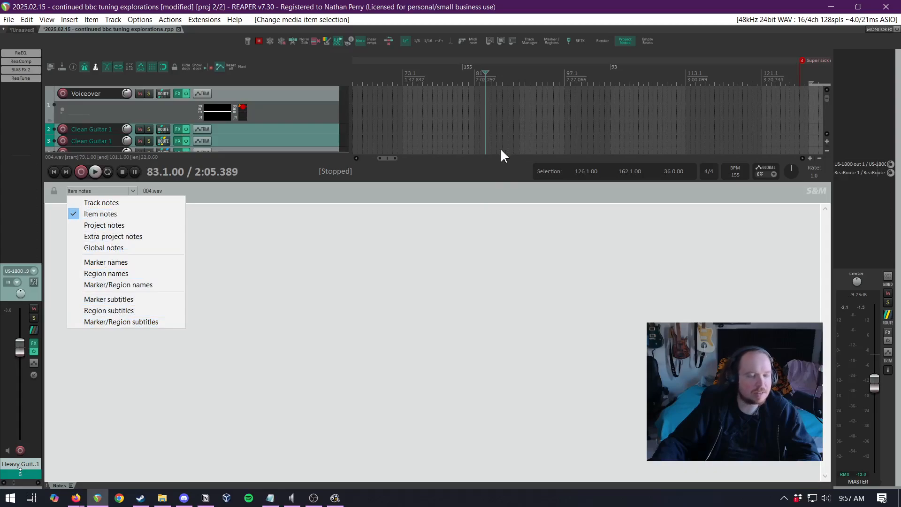
click(350, 274)
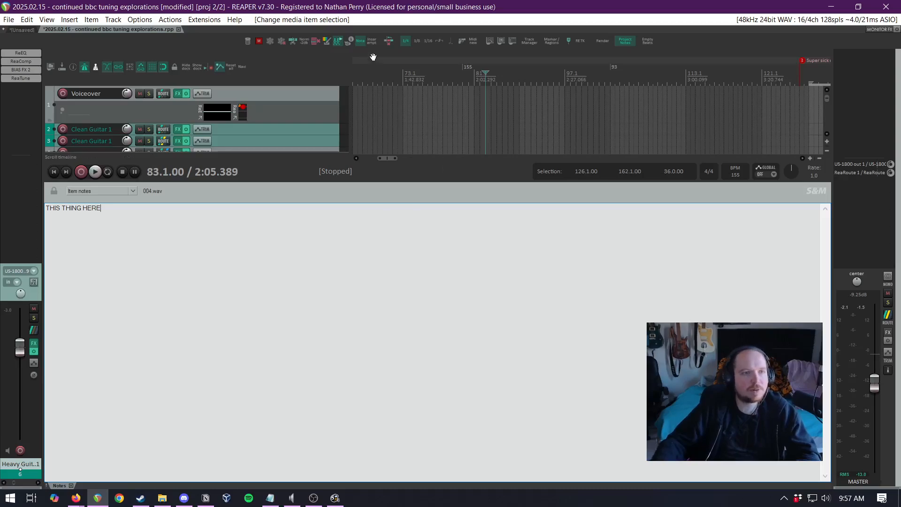
click(359, 40)
Display the note attached to the 004.wav take, open it in its own notes dialog, and close the dialog
mouse_move(495, 174)
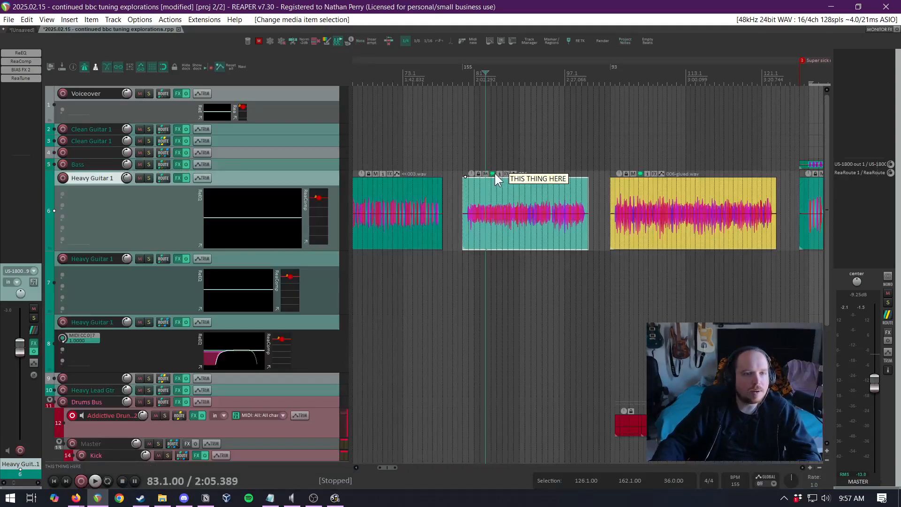
click(494, 173)
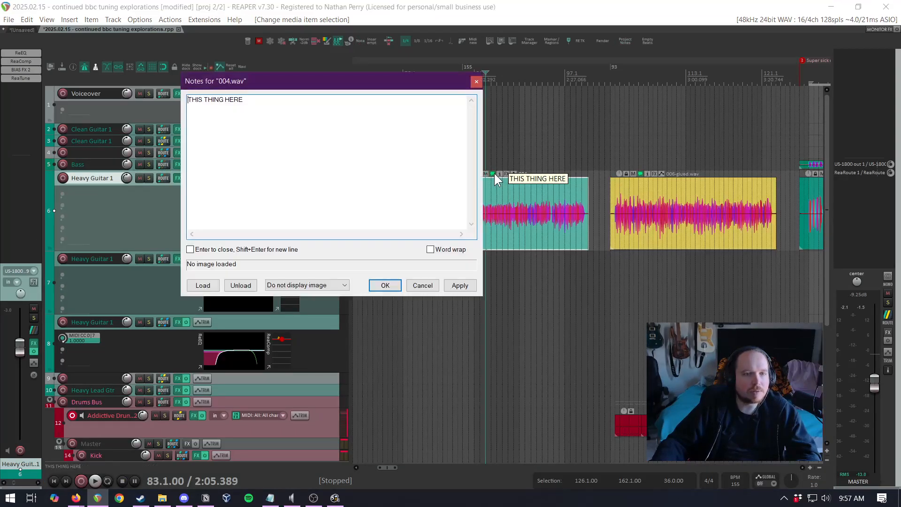
click(476, 83)
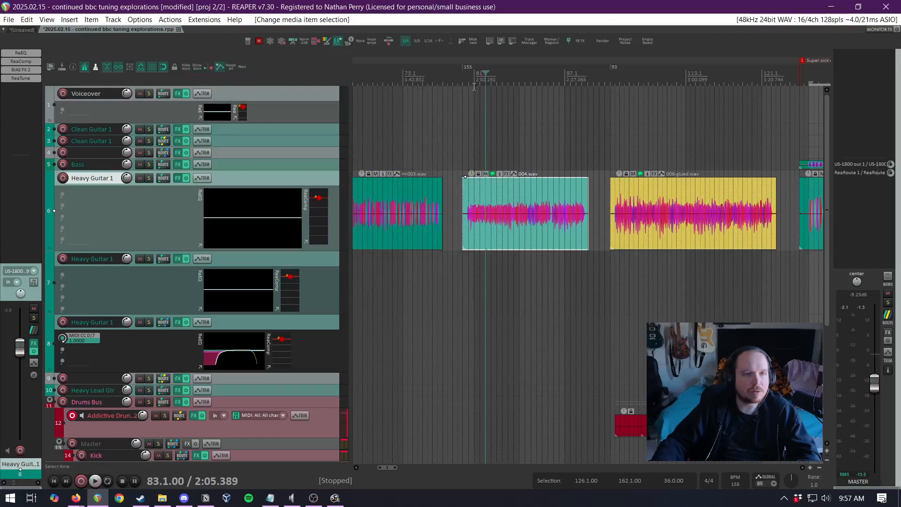
Delete the note text from the 004.wav take and accept the change
click(495, 173)
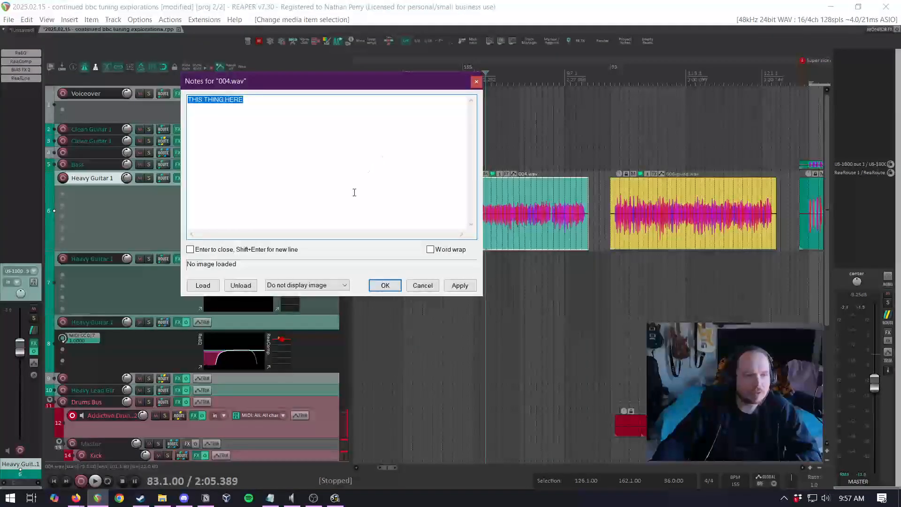
key(BackSpace)
click(398, 288)
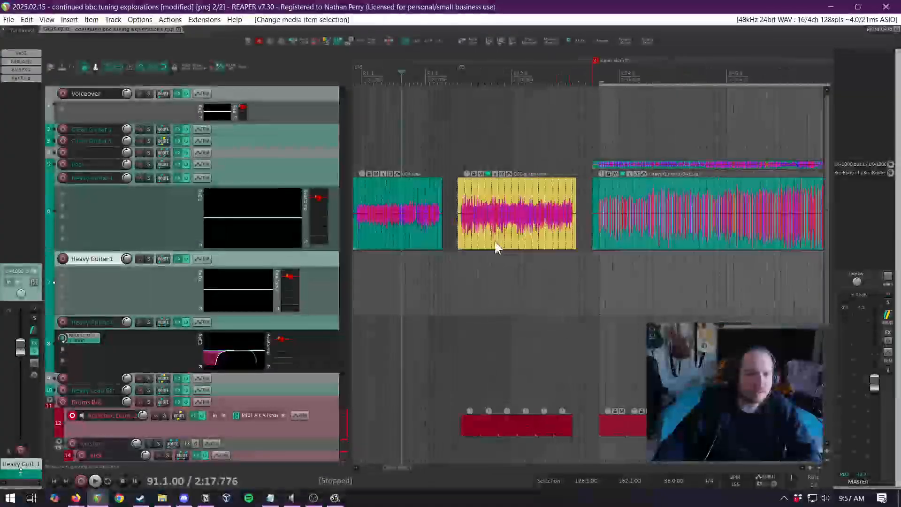
Examine the notes attached to the yellow 006-glued.wav take and the Heavy Guitar take in the "Super sick riff" section
scroll(470, 225, up, 2)
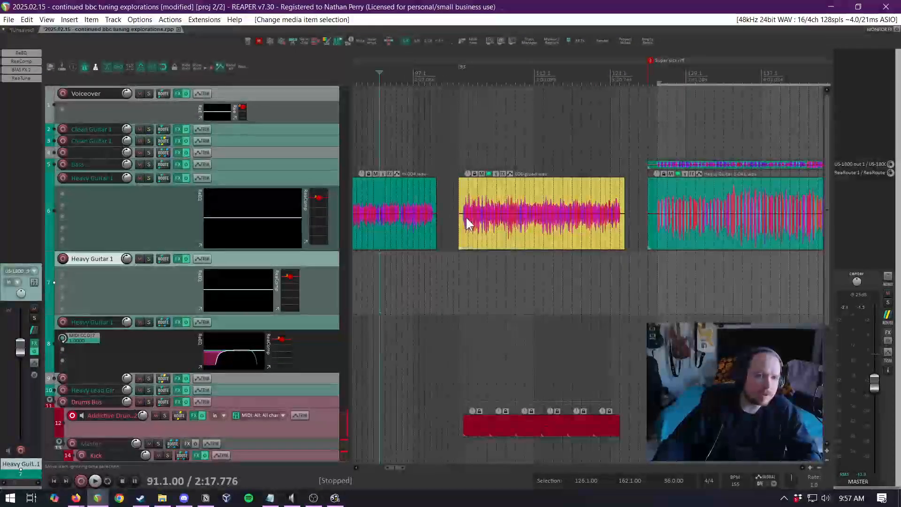
mouse_move(490, 182)
scroll(518, 249, down, 2)
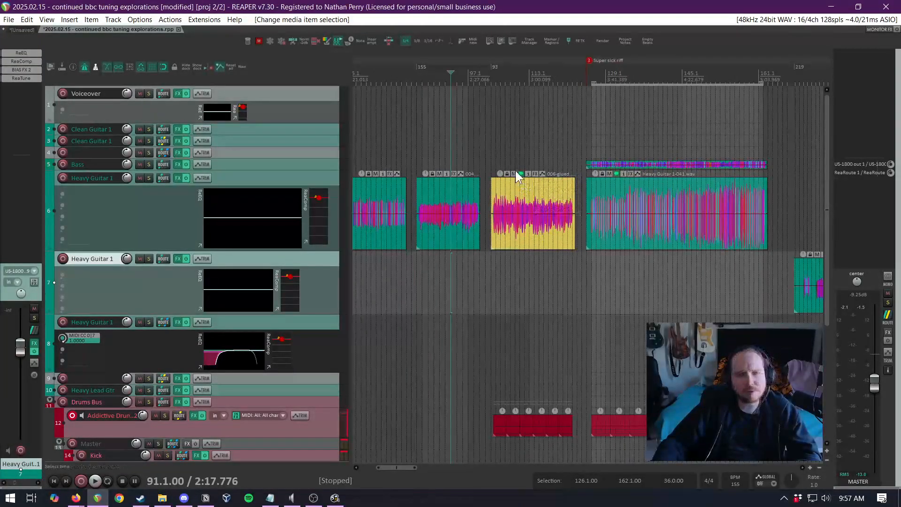
mouse_move(616, 173)
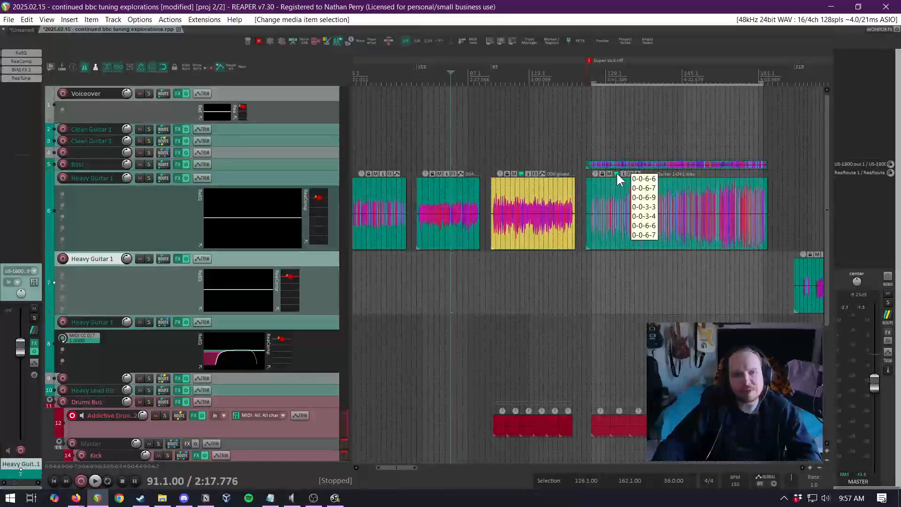
Open the notes of the Heavy Guitar 1-041.wav take in the "Super sick riff" section, read them, and close the dialog
scroll(518, 173, up, 2)
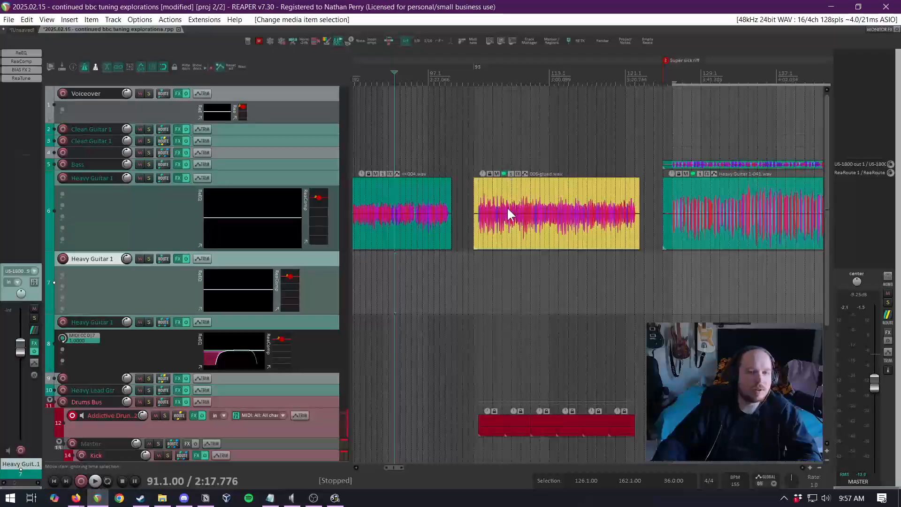
scroll(508, 211, down, 3)
scroll(592, 200, up, 2)
mouse_move(562, 174)
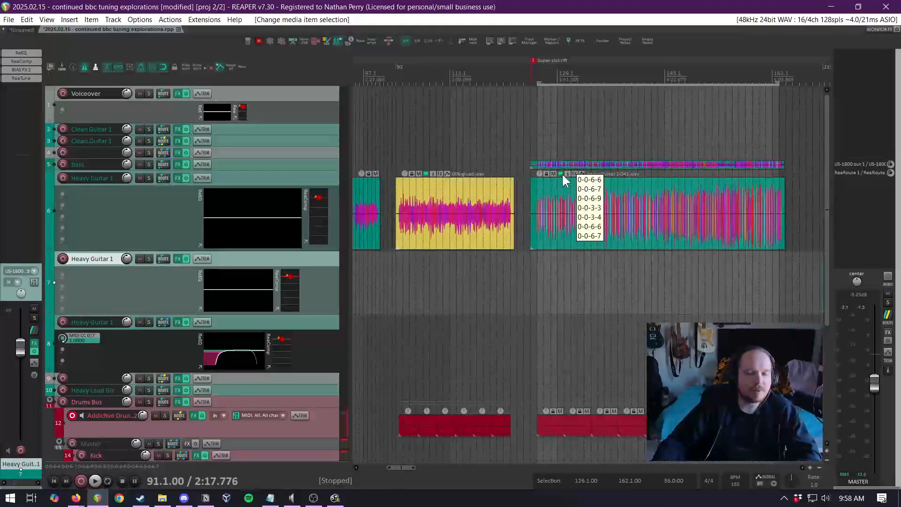
click(562, 173)
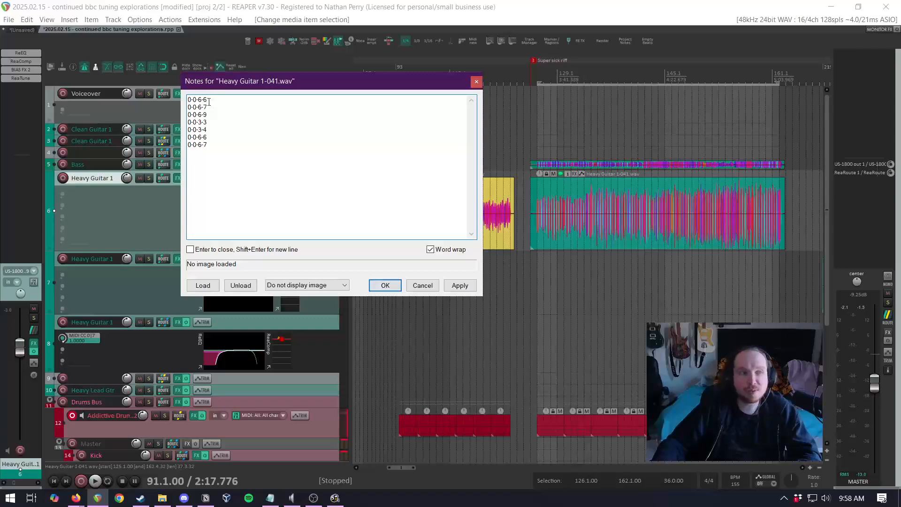
click(476, 82)
click(562, 284)
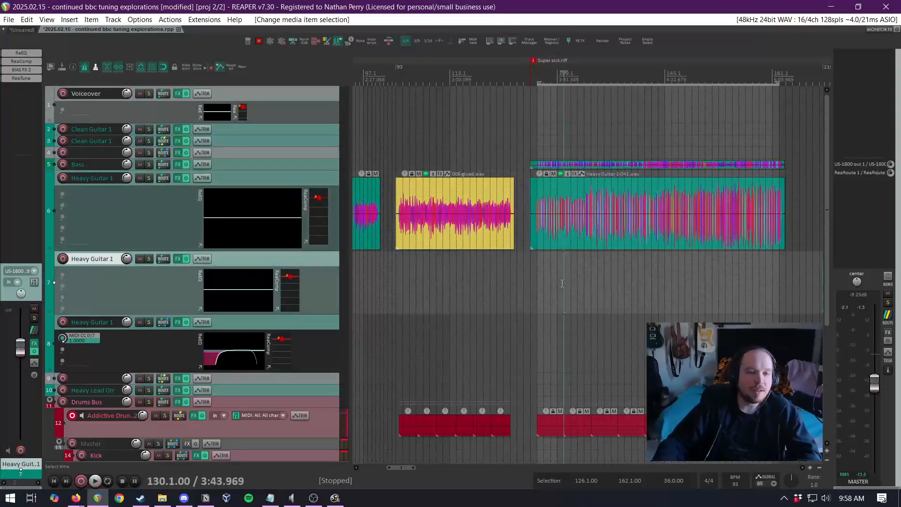
Survey the recorded guitar, bass and drum takes across the whole project timeline
scroll(562, 283, down, 10)
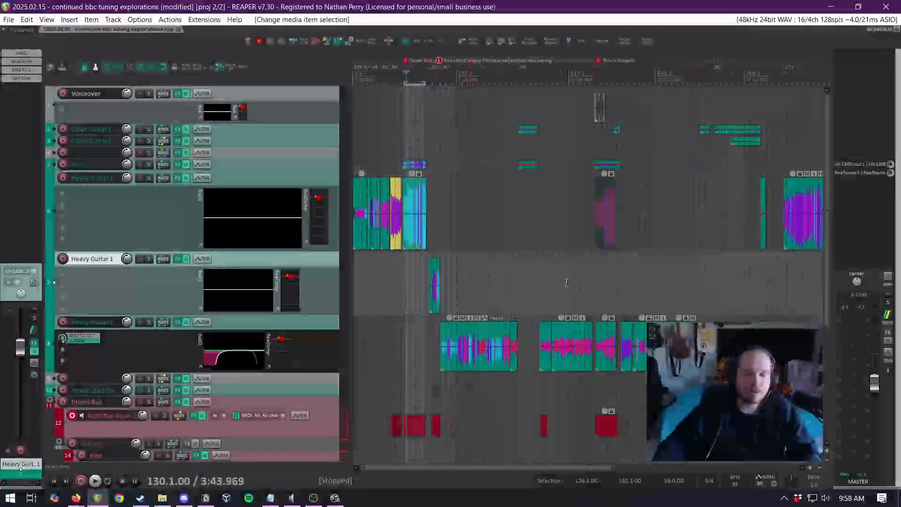
scroll(431, 286, up, 5)
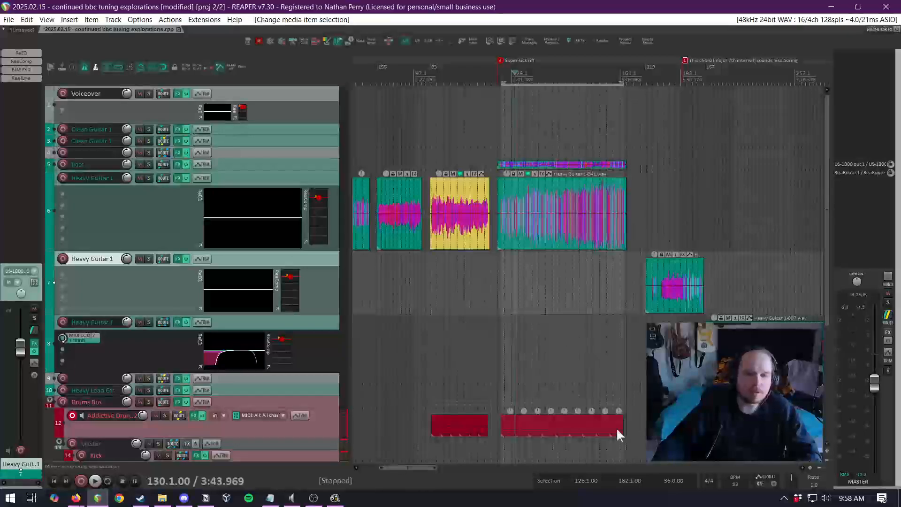
drag(402, 469, 364, 465)
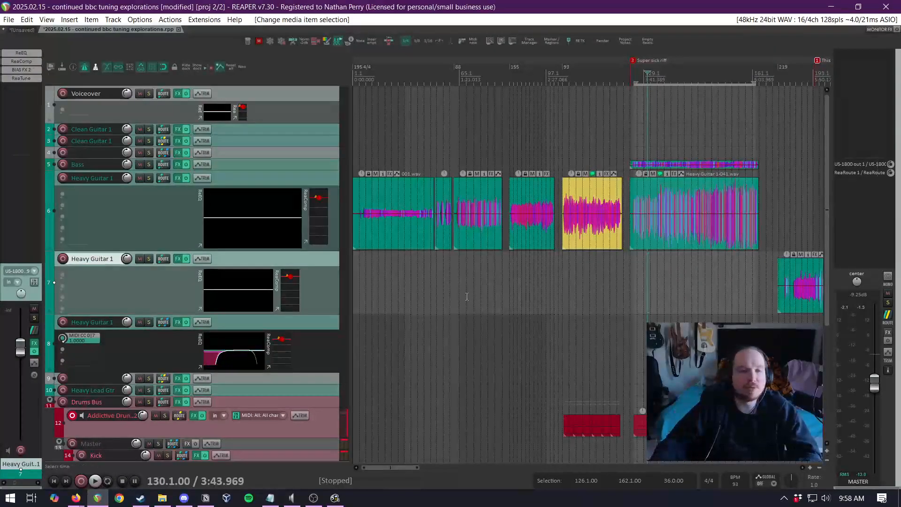
scroll(480, 305, down, 6)
scroll(459, 322, up, 5)
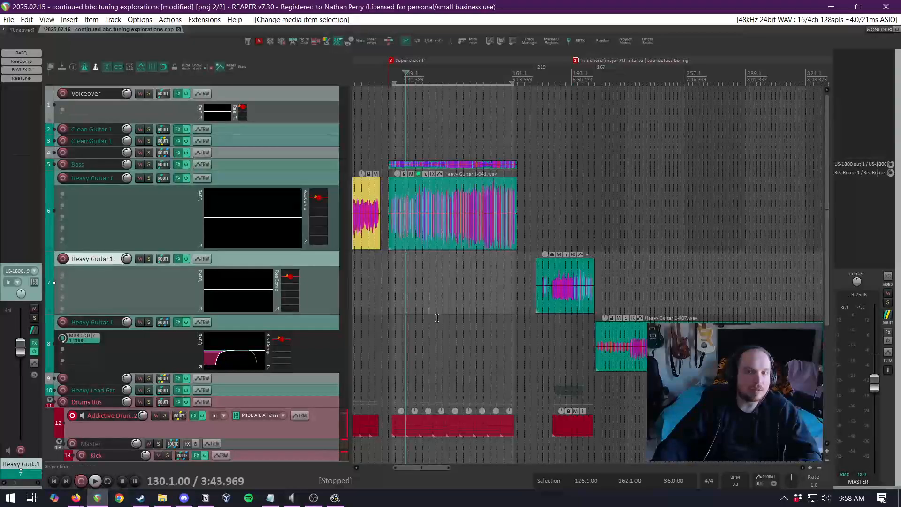
scroll(561, 317, down, 7)
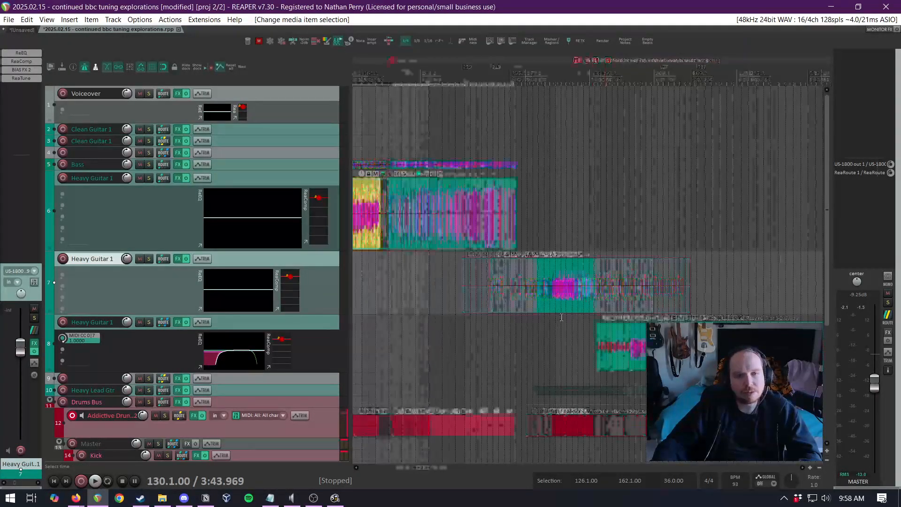
scroll(428, 287, up, 5)
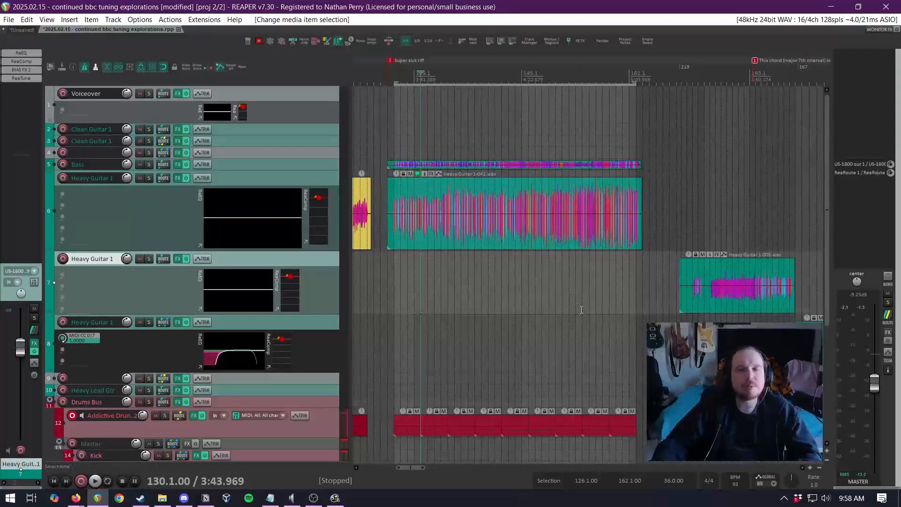
scroll(581, 311, down, 6)
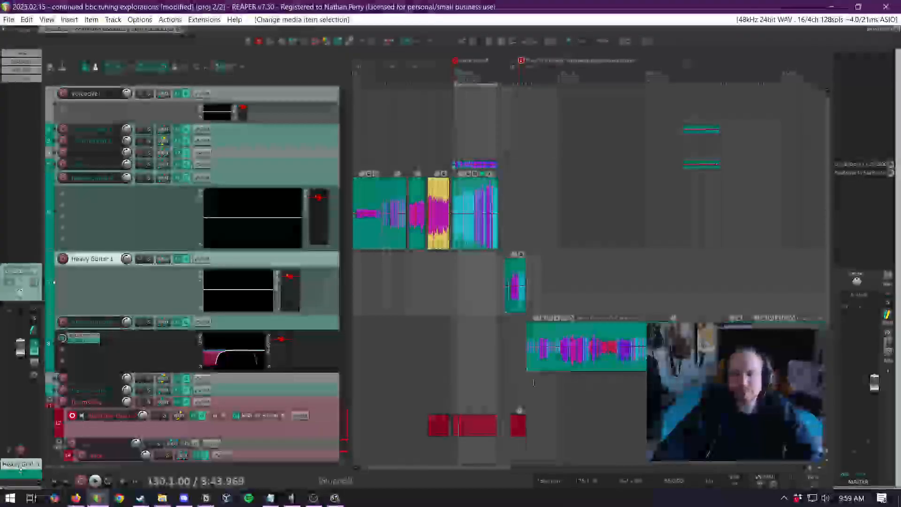
scroll(606, 371, up, 3)
scroll(606, 374, down, 6)
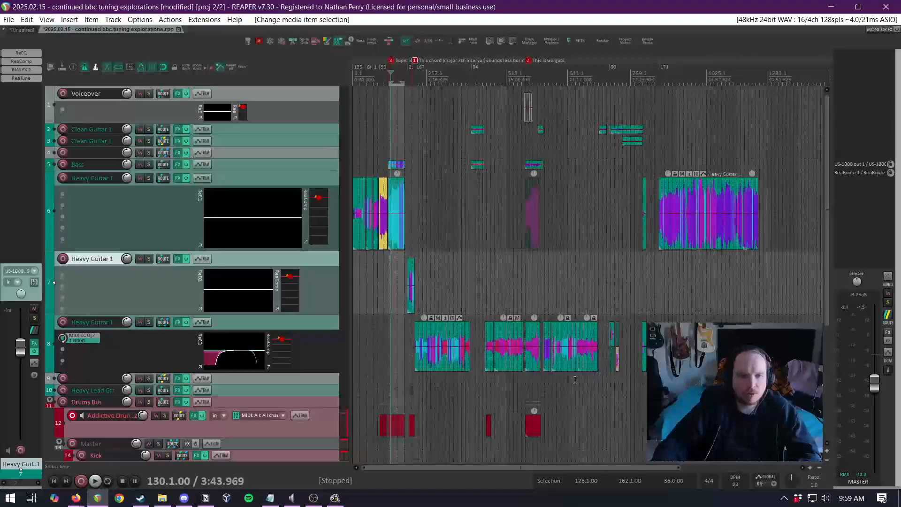
Place the edit cursor at 551.3.00, just before the "This is Gorguts" marker
click(521, 128)
scroll(521, 128, up, 6)
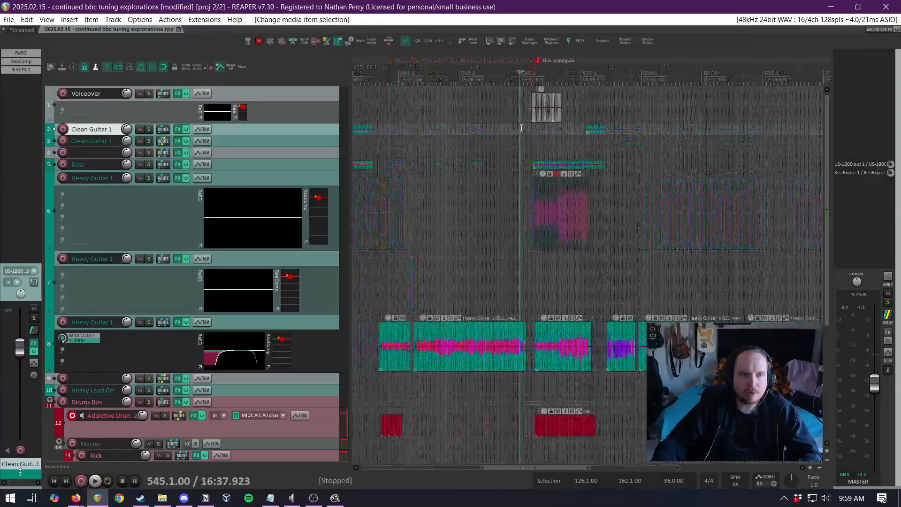
click(580, 127)
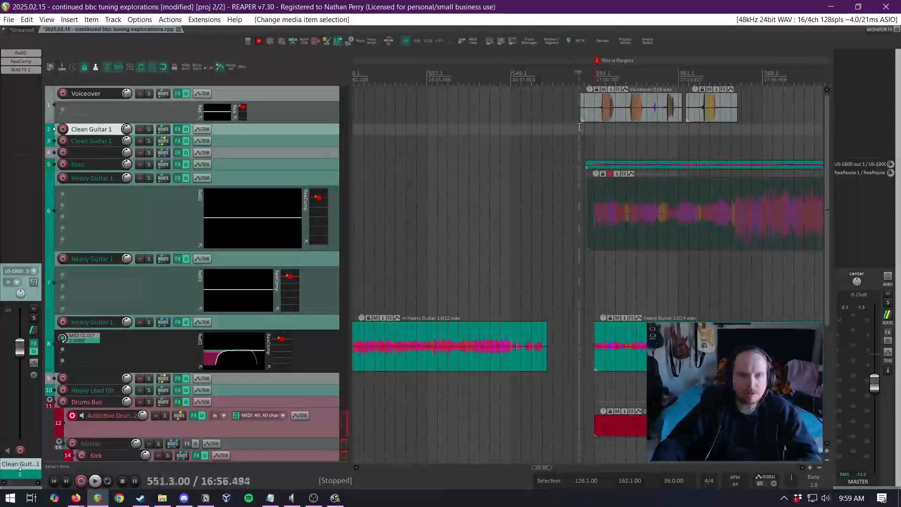
scroll(580, 126, up, 2)
click(590, 128)
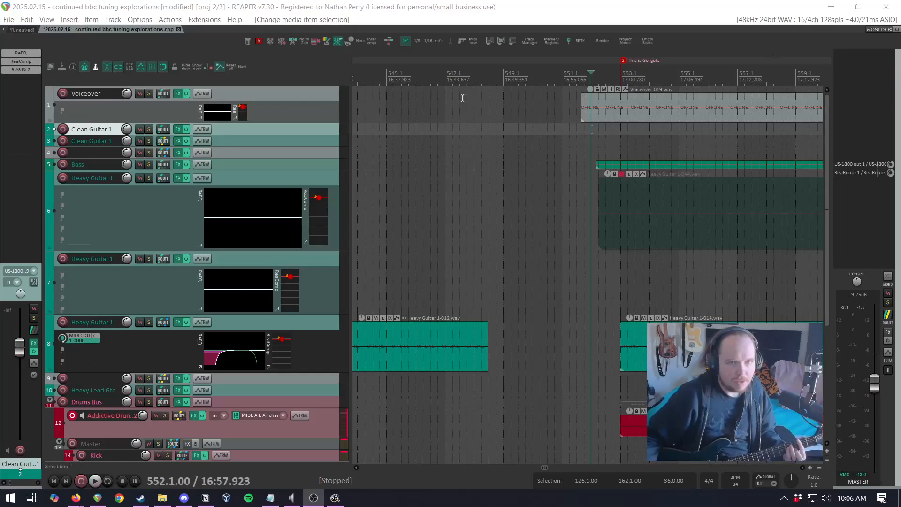
click(576, 151)
scroll(577, 152, down, 4)
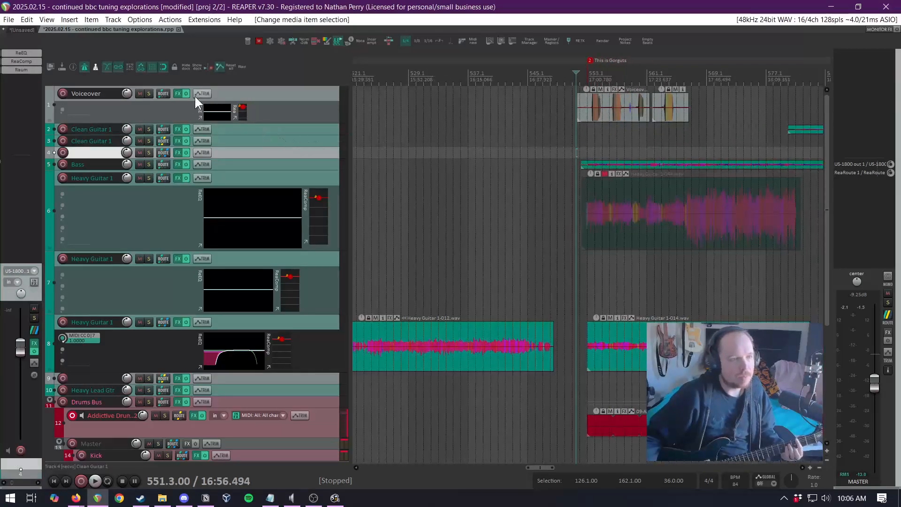
click(140, 93)
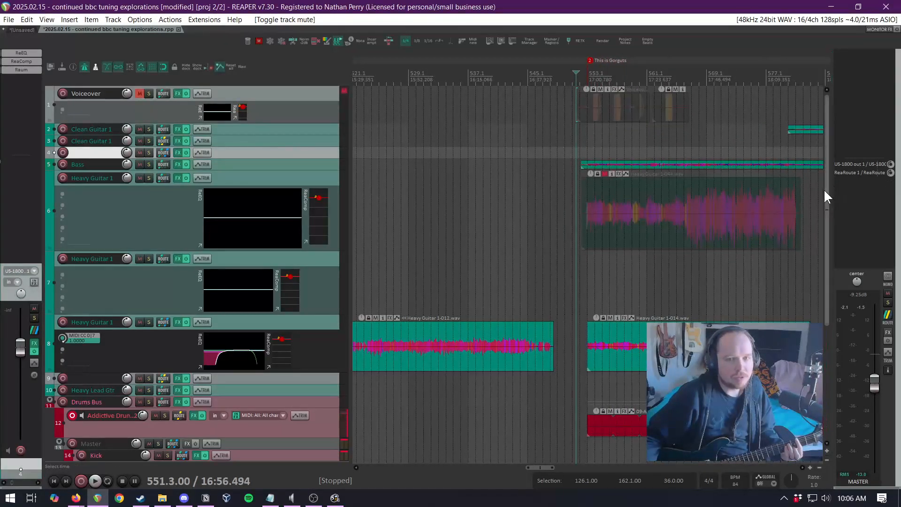
click(567, 139)
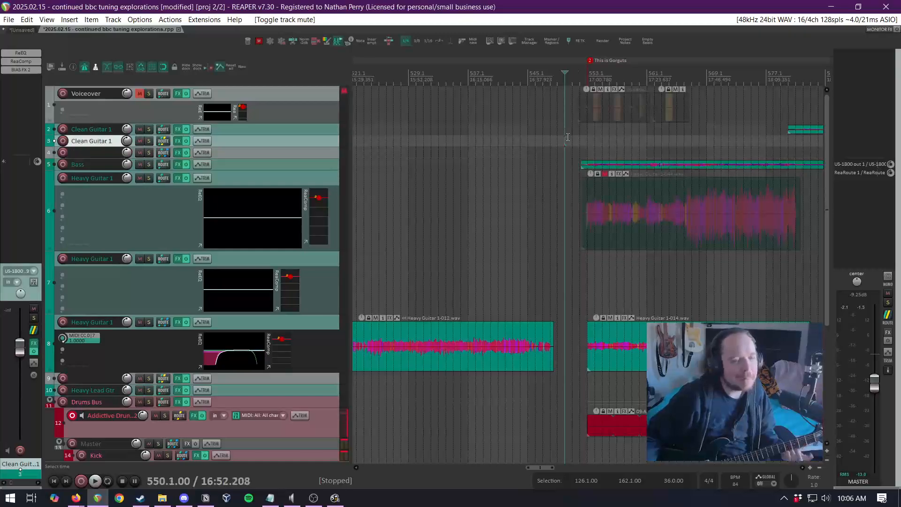
scroll(567, 137, up, 1)
click(584, 130)
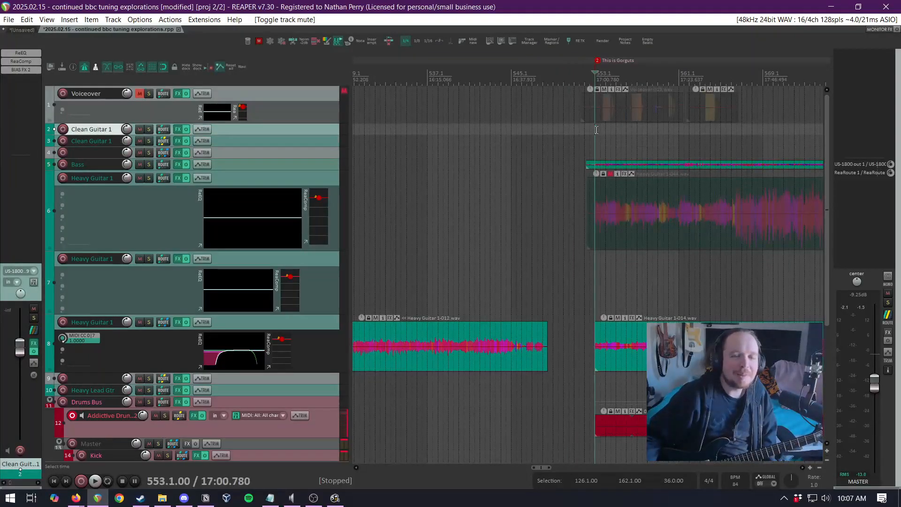
scroll(580, 129, down, 3)
scroll(572, 131, up, 4)
scroll(770, 178, up, 2)
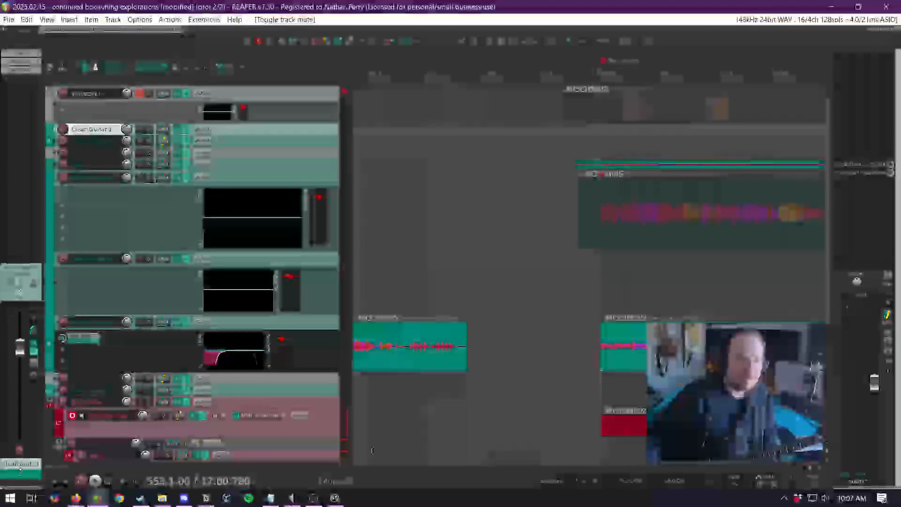
drag(547, 467, 550, 468)
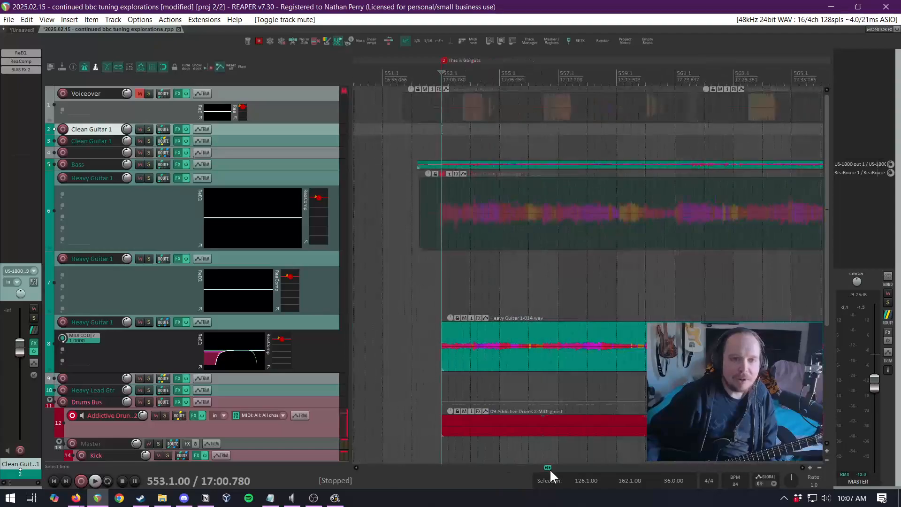
click(140, 96)
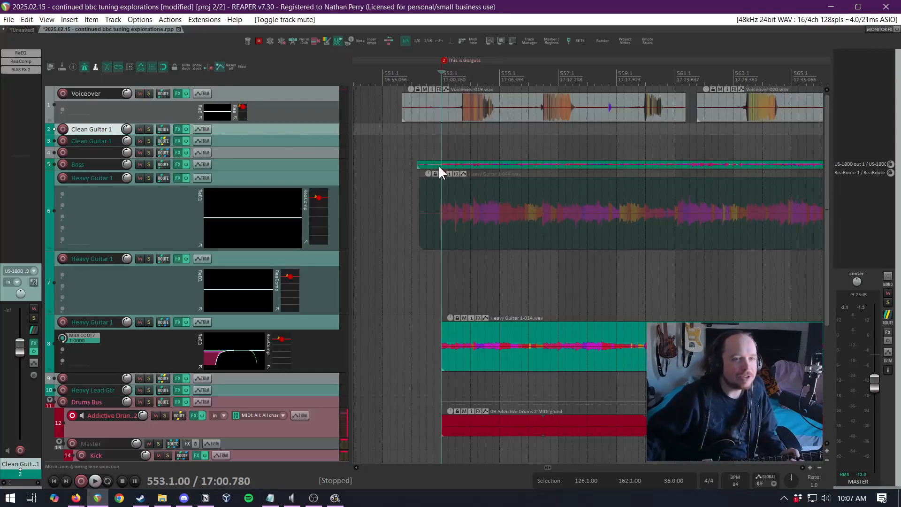
Play from 551.3.00, just ahead of the "This is Gorguts" marker, and raise the Voiceover track's volume during playback
click(419, 132)
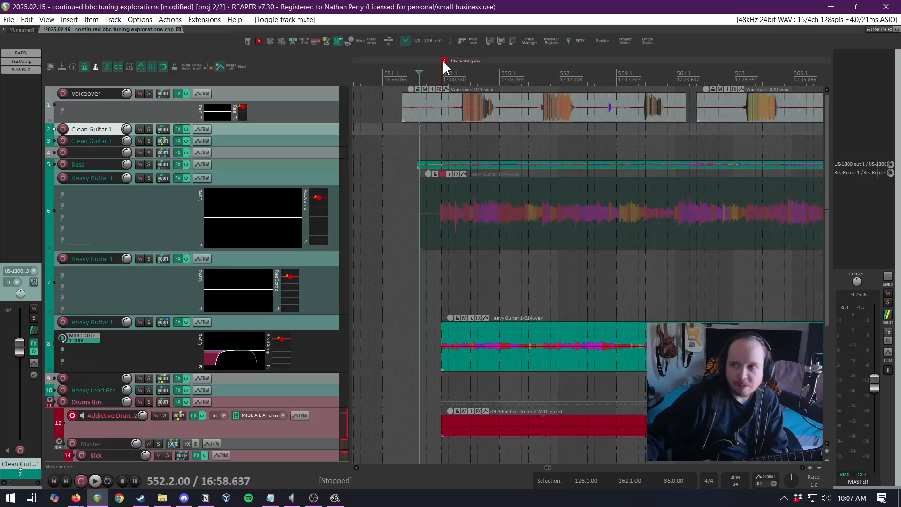
click(397, 132)
scroll(395, 132, down, 2)
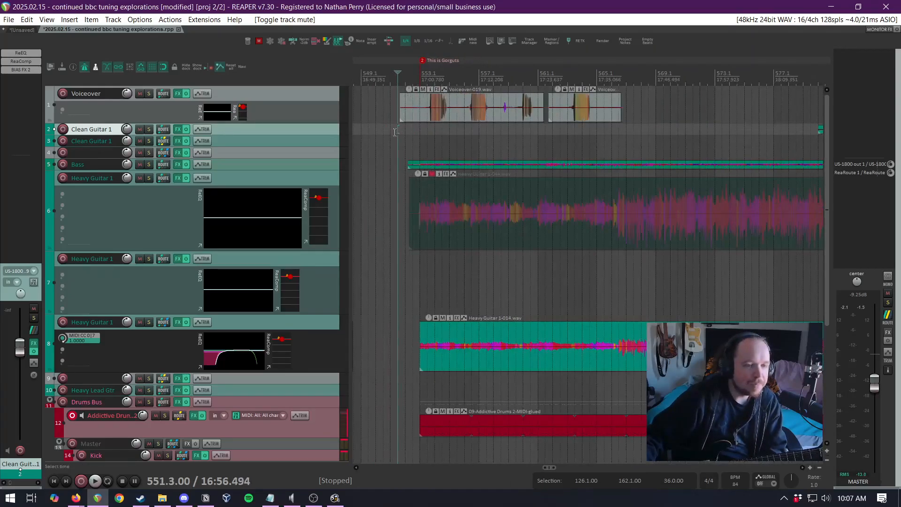
key(space)
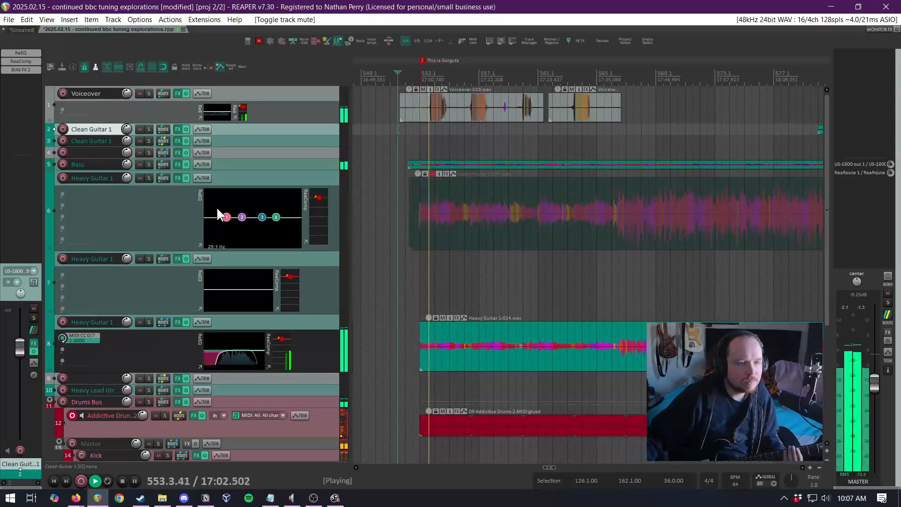
click(276, 110)
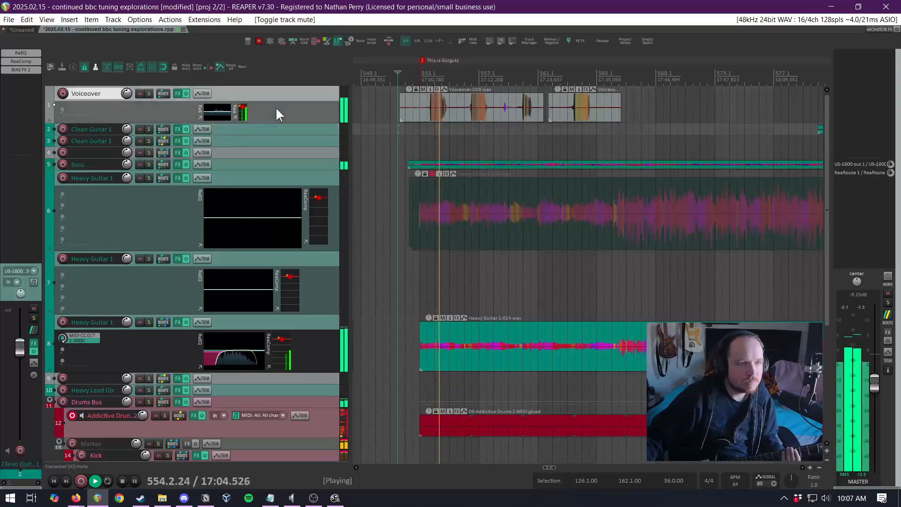
drag(22, 348, 22, 335)
Arm the Heavy Guitar 1 track (track 8) for recording while the section keeps playing
scroll(826, 239, down, 1)
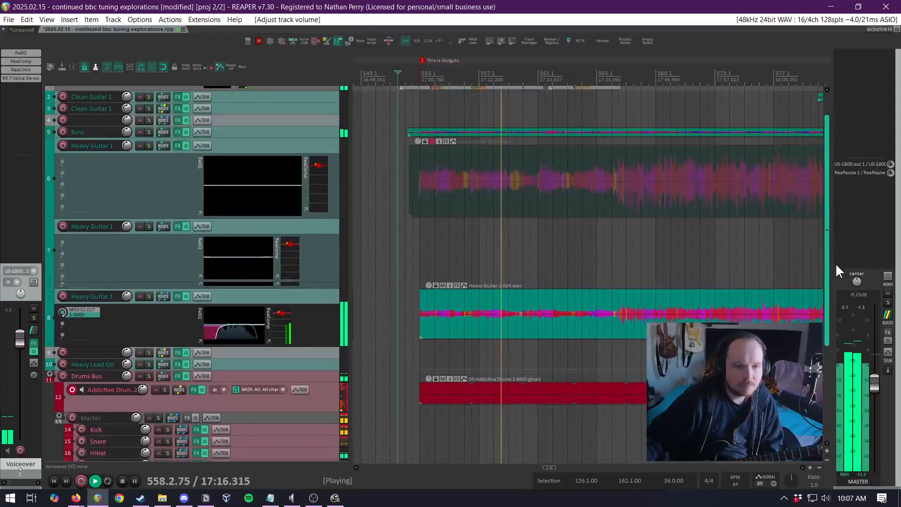
scroll(835, 286, down, 3)
scroll(837, 296, up, 1)
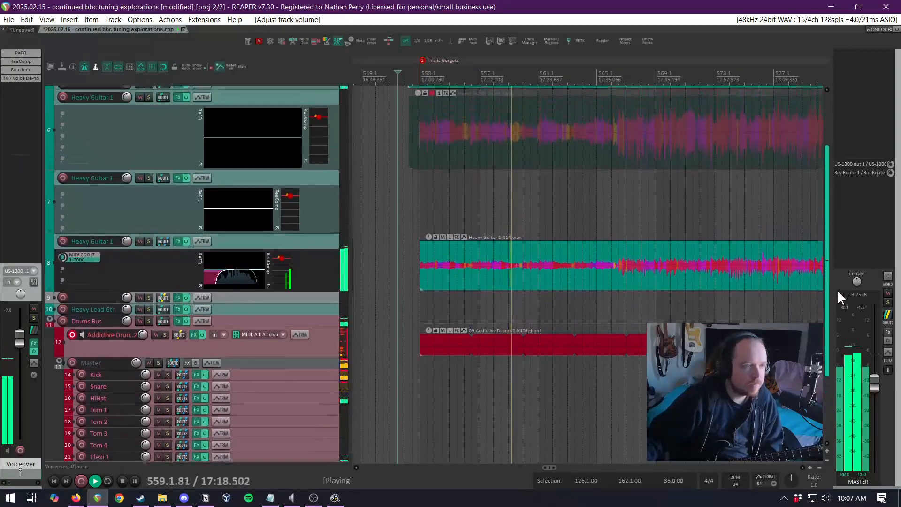
click(62, 241)
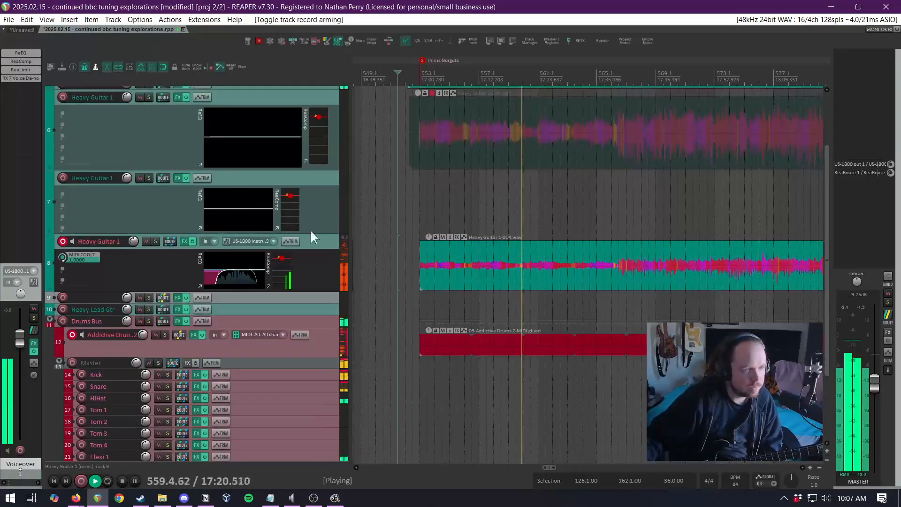
Stop playback and disarm the Addictive Drums track and the Heavy Guitar 1 track (track 8)
scroll(829, 249, up, 3)
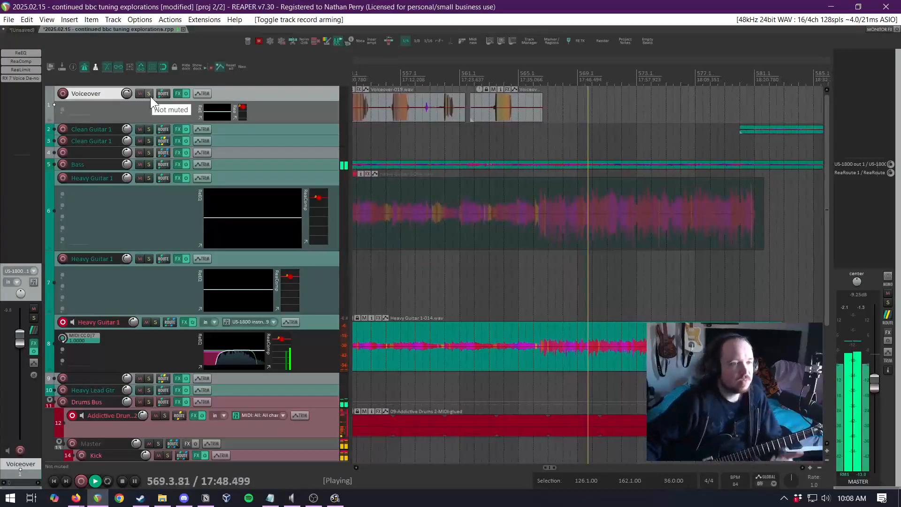
key(space)
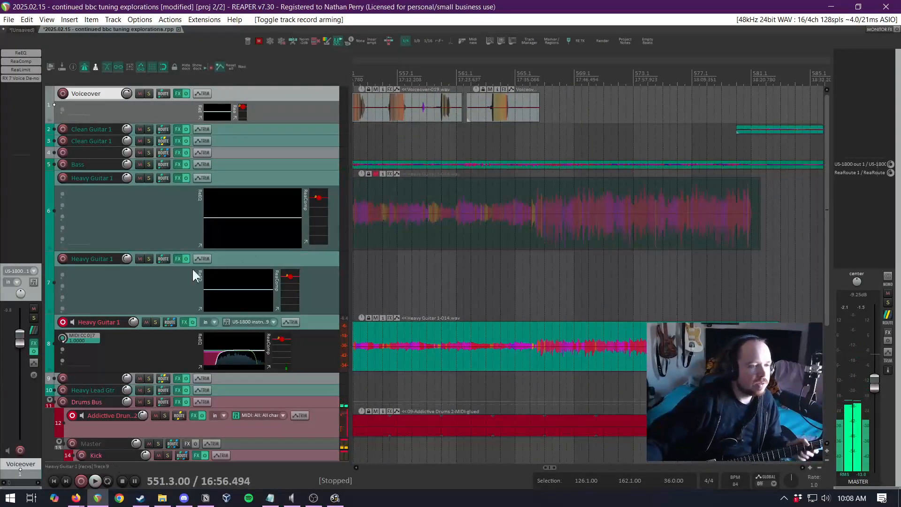
click(72, 414)
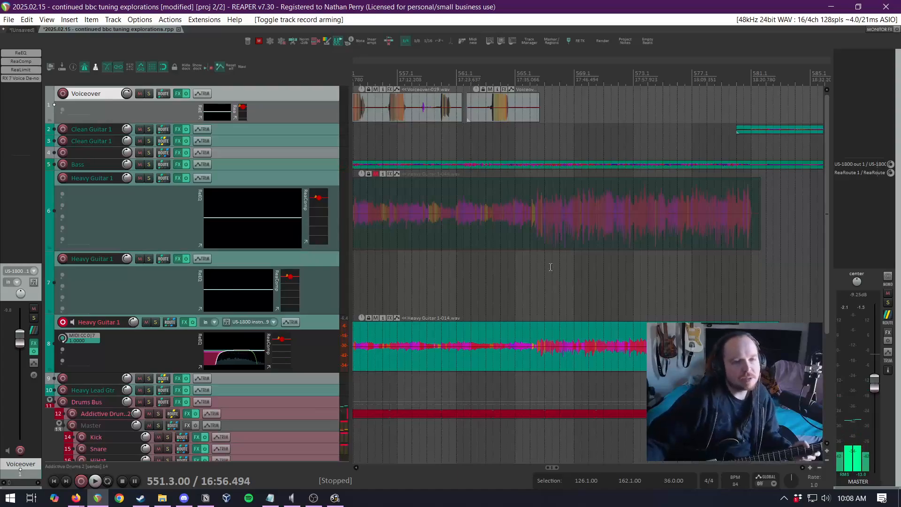
click(62, 322)
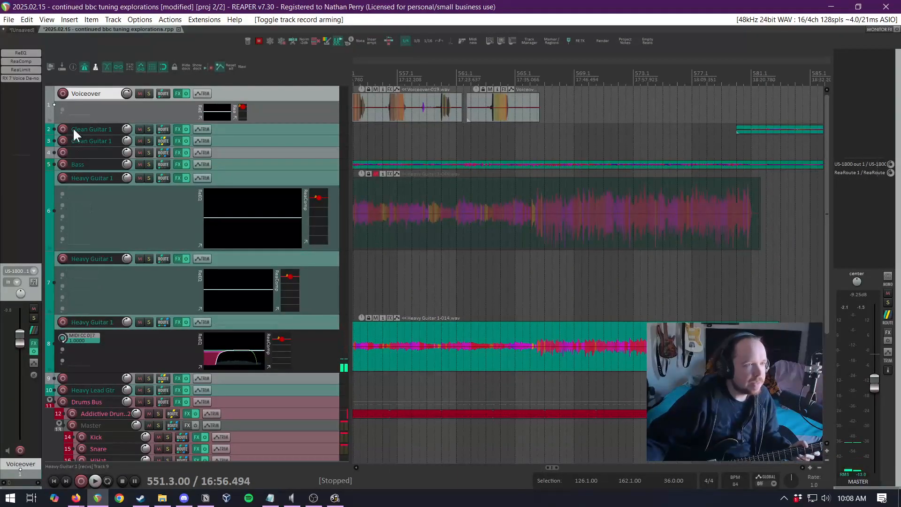
Arm the first Clean Guitar 1 track (track 2) for recording and switch its record monitoring mode
click(63, 129)
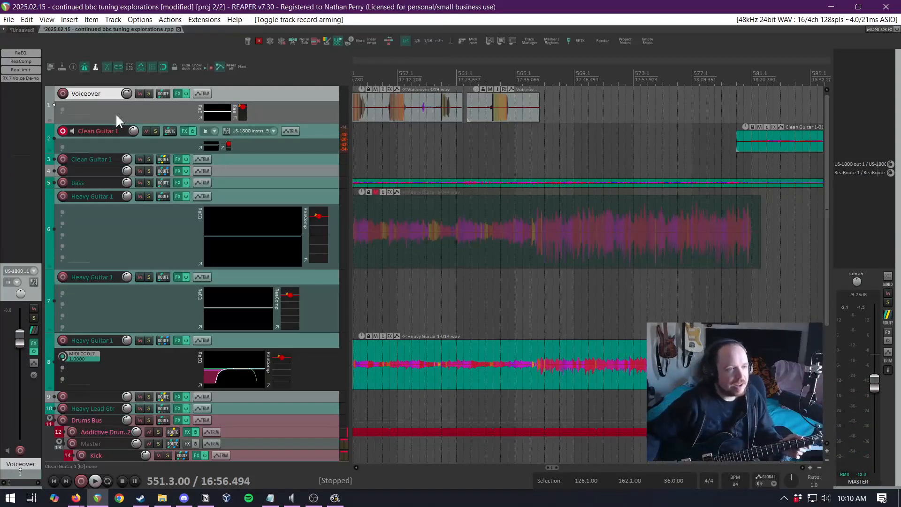
click(72, 131)
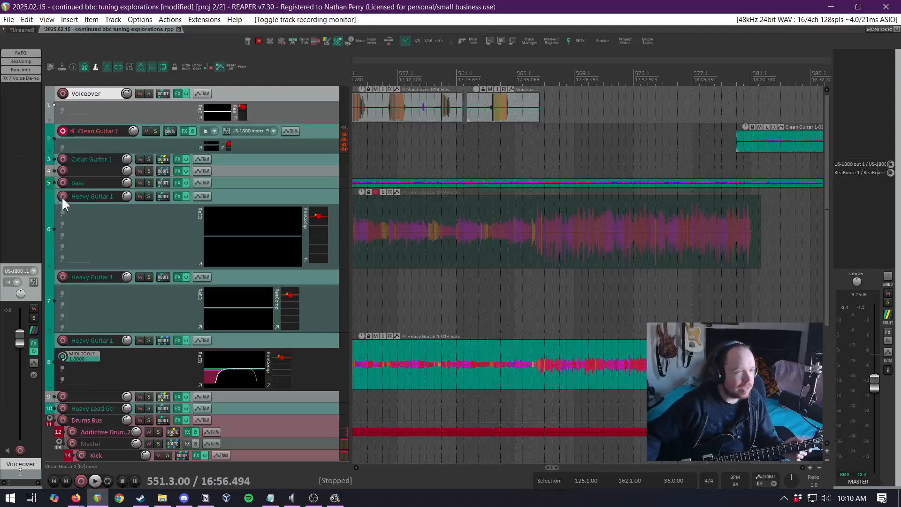
Move record arming from the first Clean Guitar 1 track to Heavy Guitar 1 (track 6) and raise the master volume to -3.24 dB
click(63, 196)
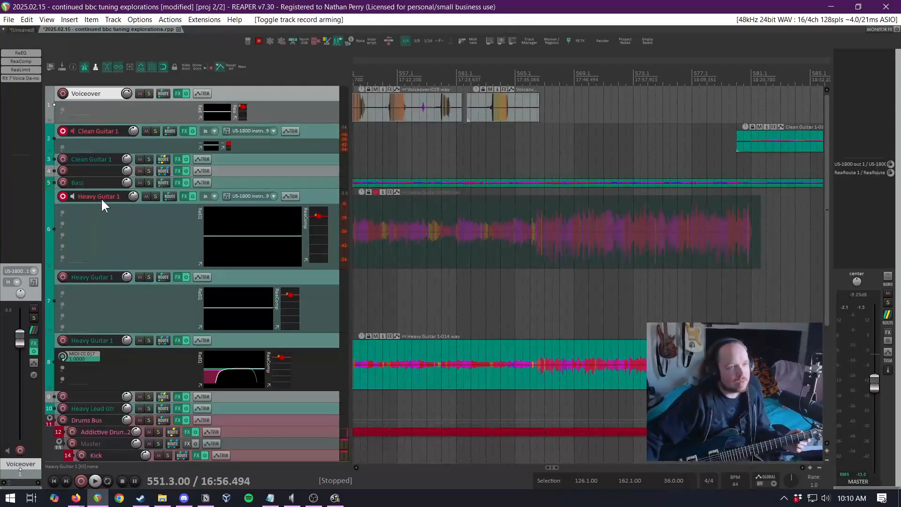
click(61, 131)
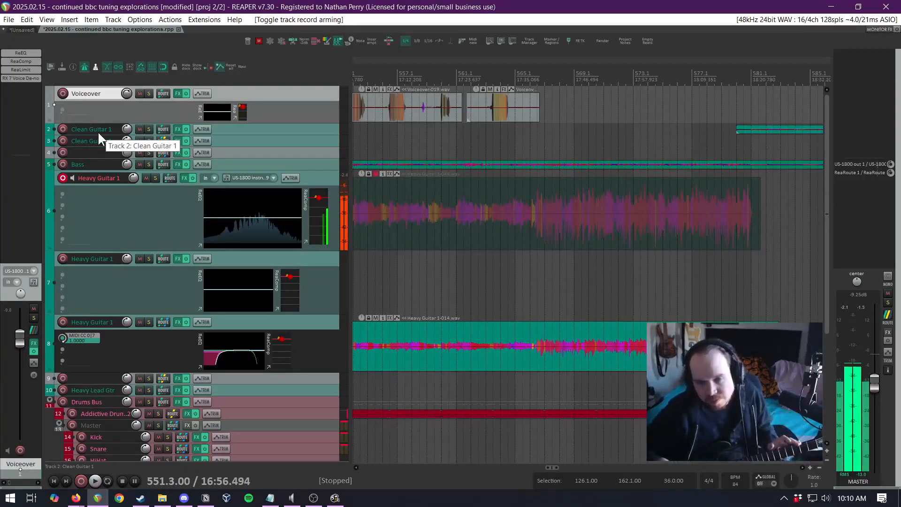
drag(871, 385, 876, 365)
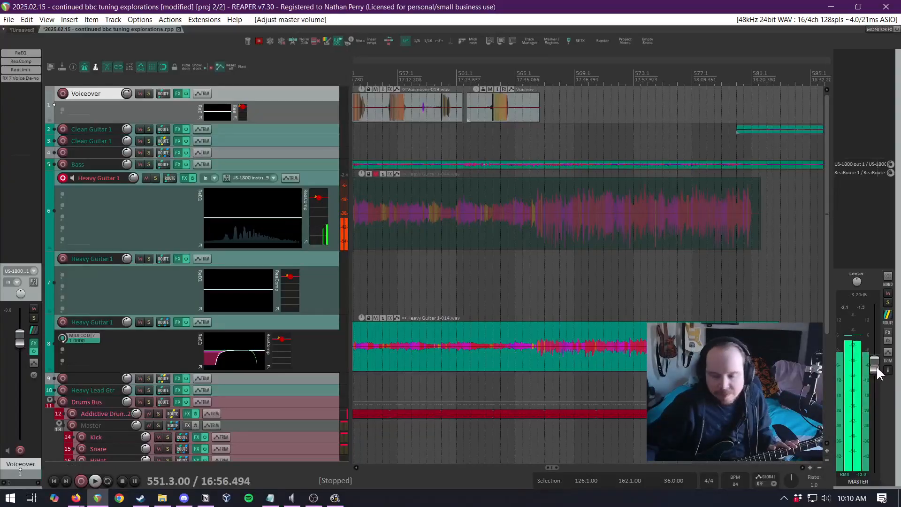
Switch record arming back to Clean Guitar 1 (track 2) and briefly arm Heavy Guitar 1 (track 7) alongside it
click(63, 178)
click(63, 127)
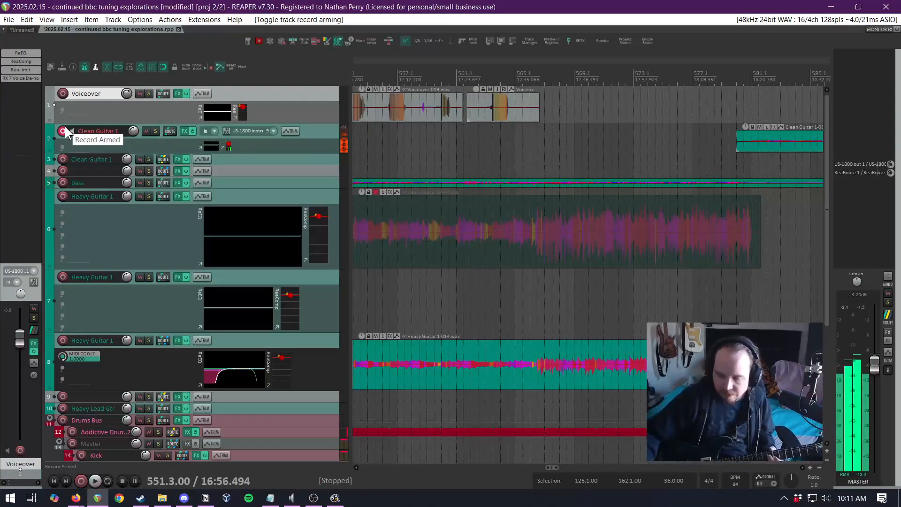
click(63, 278)
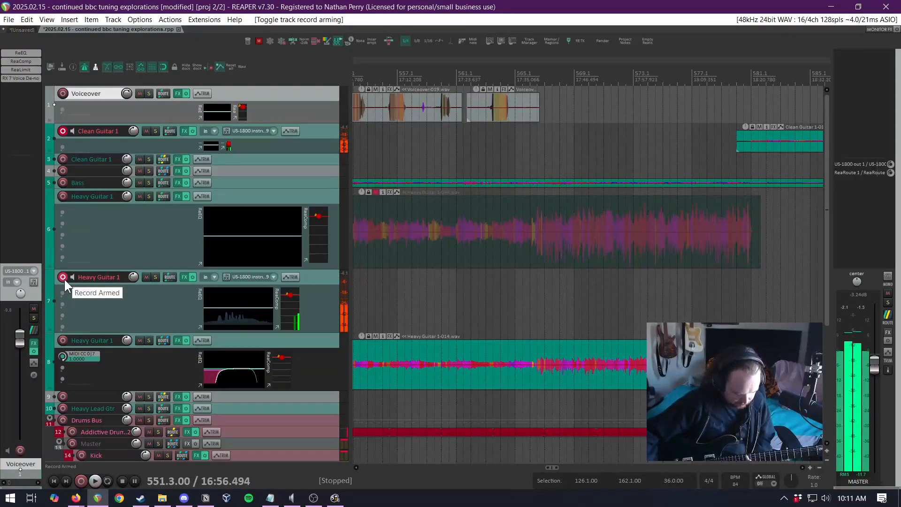
click(63, 280)
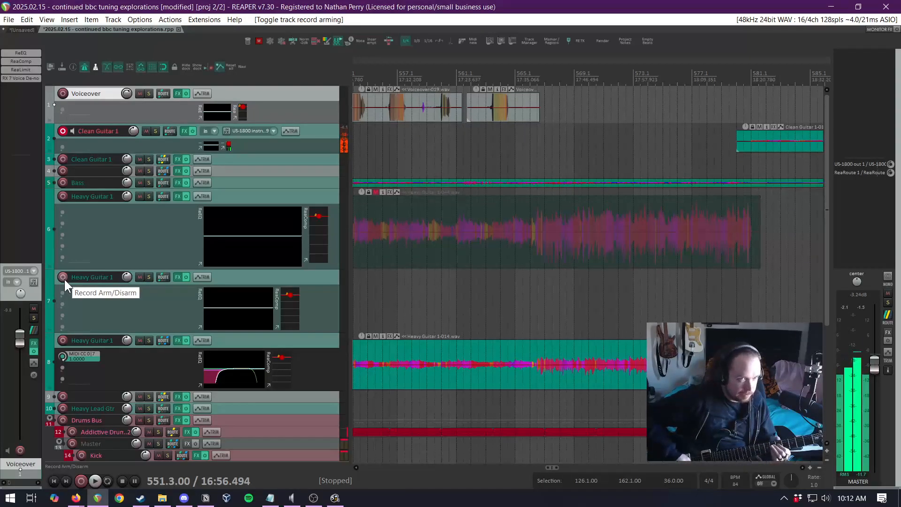
Insert a 175 BPM tempo marker at 1313.1.00, in the empty area after the last recorded item
click(433, 125)
scroll(538, 142, down, 10)
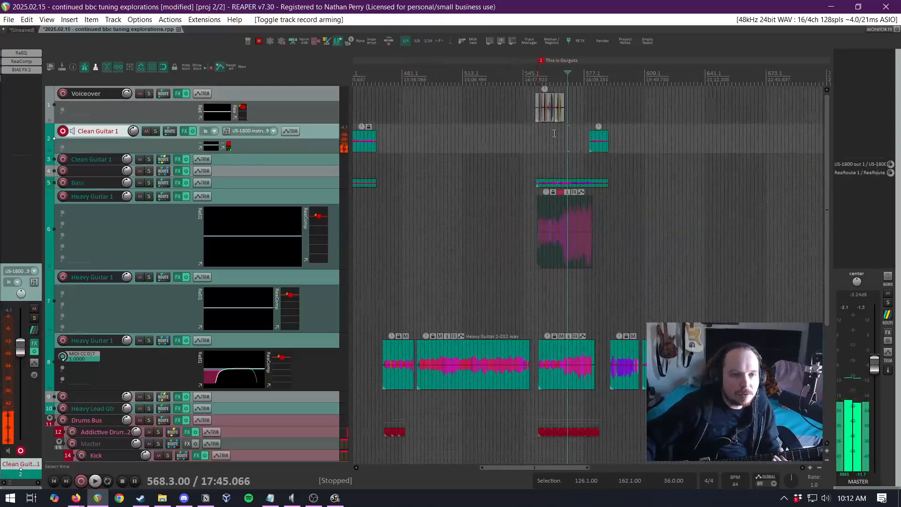
scroll(650, 141, up, 2)
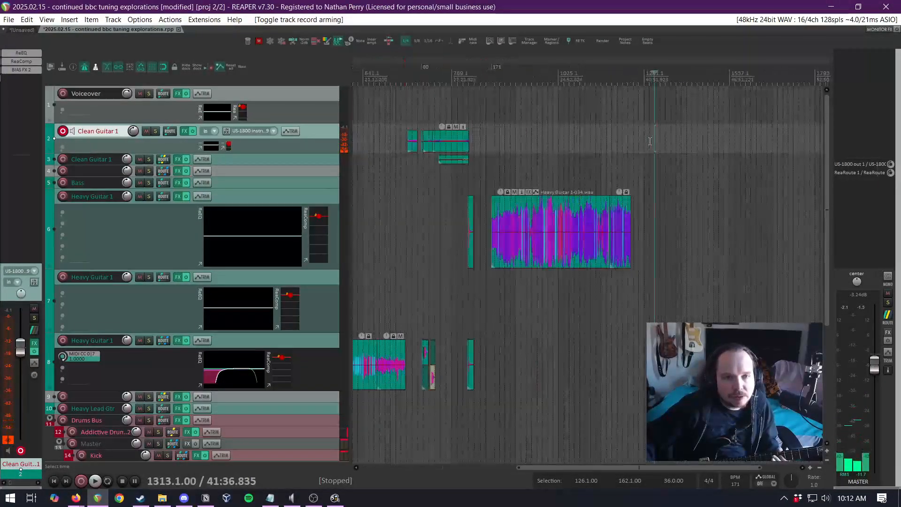
right_click(649, 142)
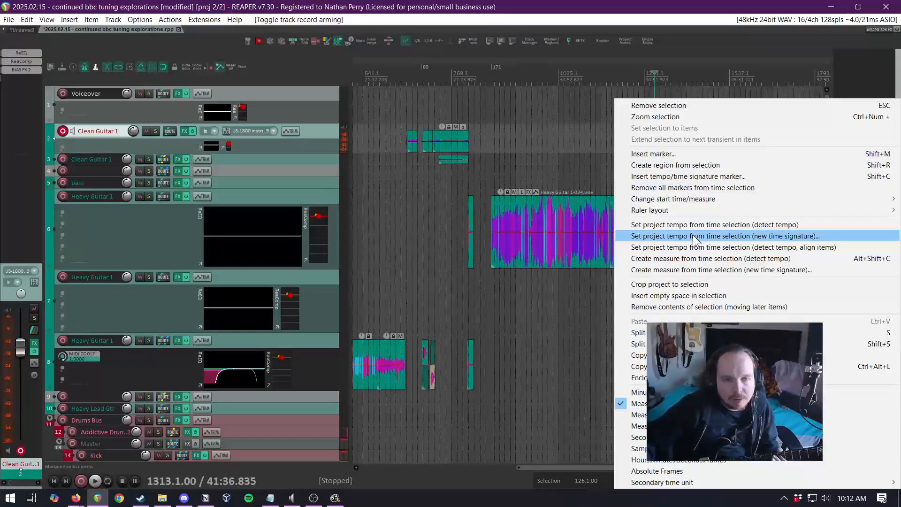
click(693, 177)
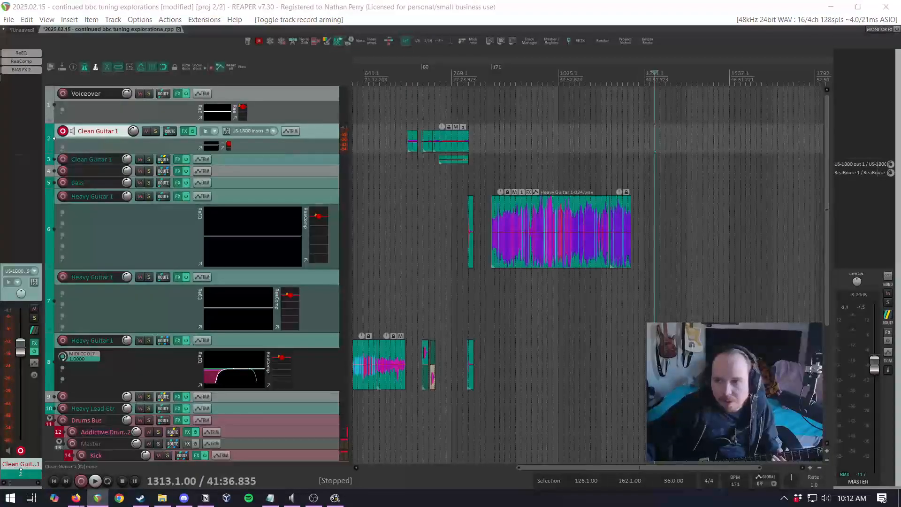
key(Return)
Record a take on Clean Guitar 1 (track 2) from the 175 BPM marker at 1313.1.00
scroll(708, 209, up, 5)
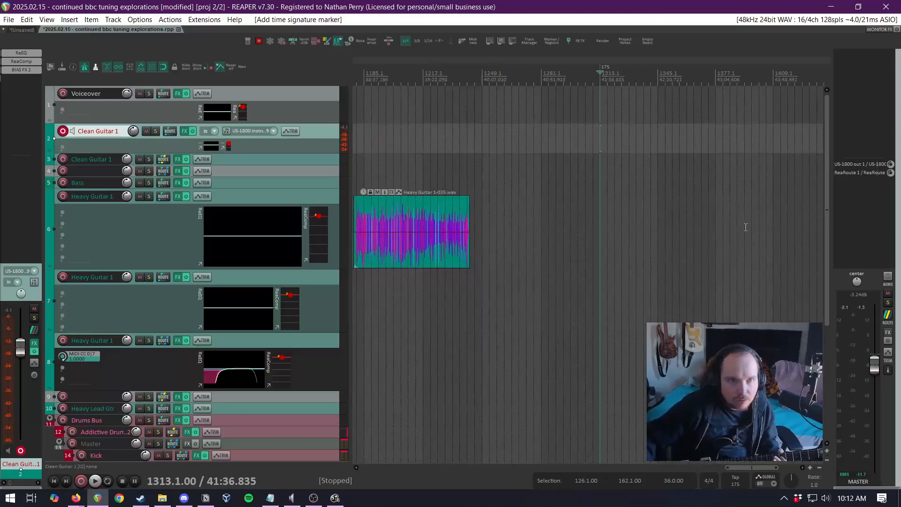
key(ctrl+r)
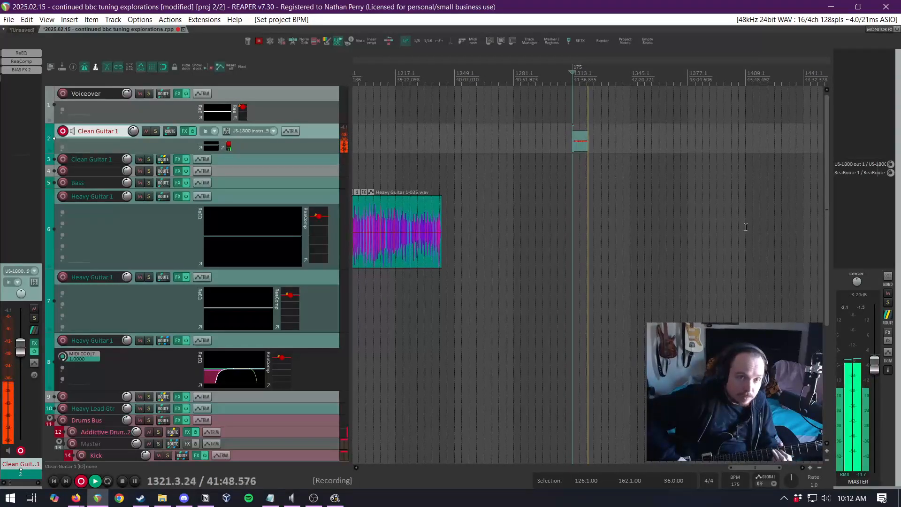
key(space)
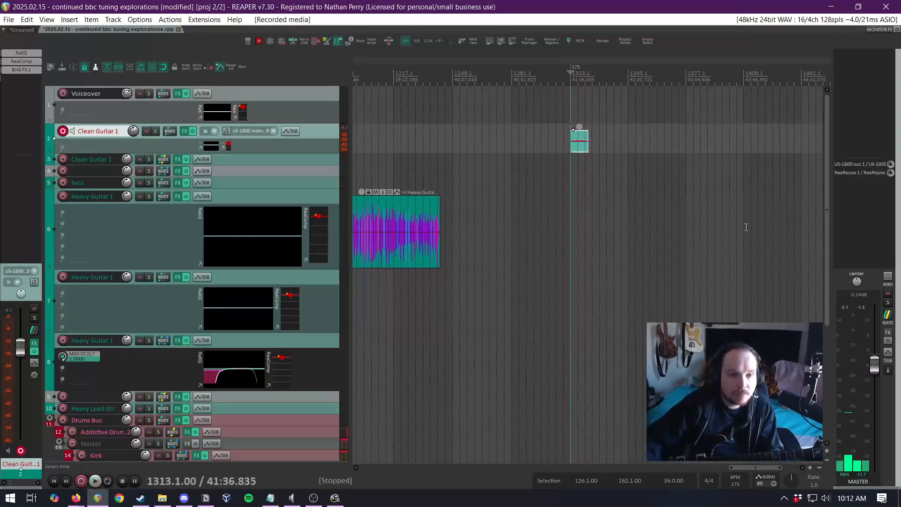
Play the newly recorded Clean Guitar 1 take from 1314.1.00 and stop playback
scroll(563, 184, up, 5)
click(549, 180)
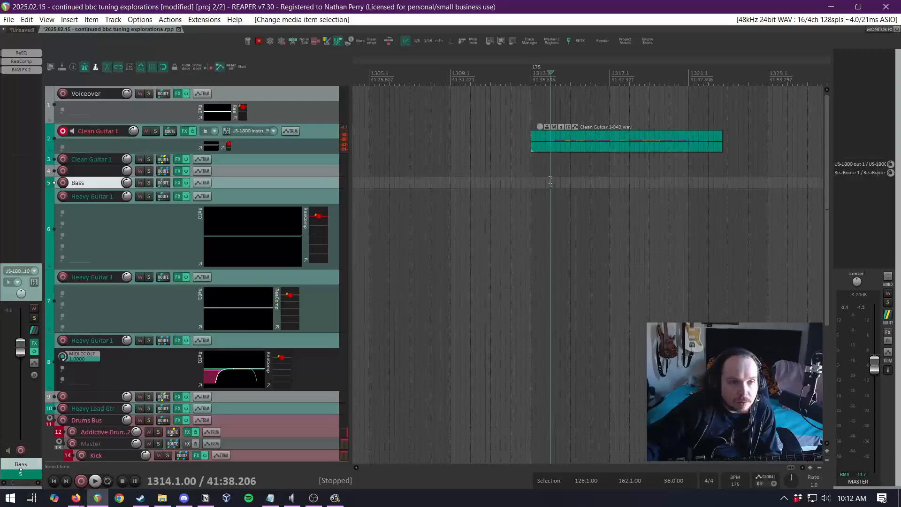
key(space)
scroll(554, 178, up, 2)
key(space)
Set the time selection from 1314.1.00 to 1322.1.00, play across its end, and turn on repeat to loop it
drag(557, 177, 753, 172)
scroll(634, 171, down, 2)
click(736, 169)
key(space)
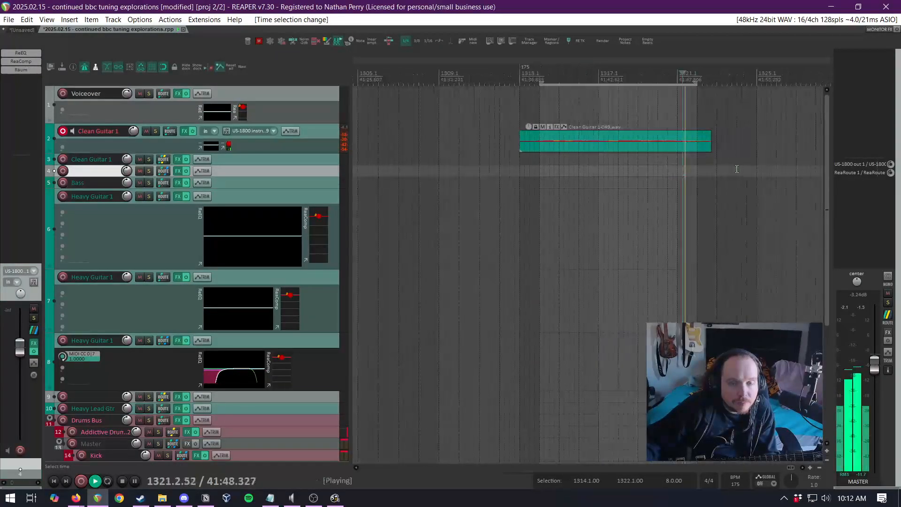
scroll(736, 169, up, 2)
key(space)
key(space)
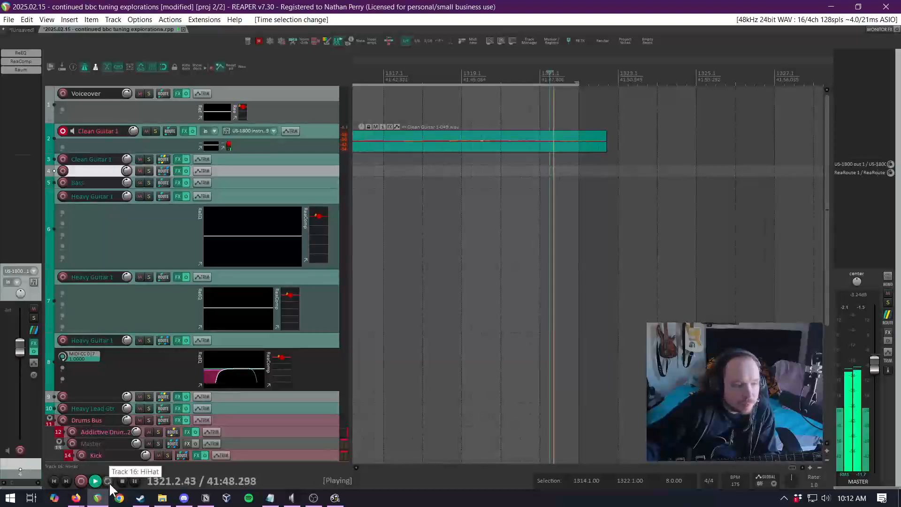
click(109, 480)
Move record arming to the second Clean Guitar 1 track (track 3) over the loop, return it to track 2, and stop playback
click(63, 159)
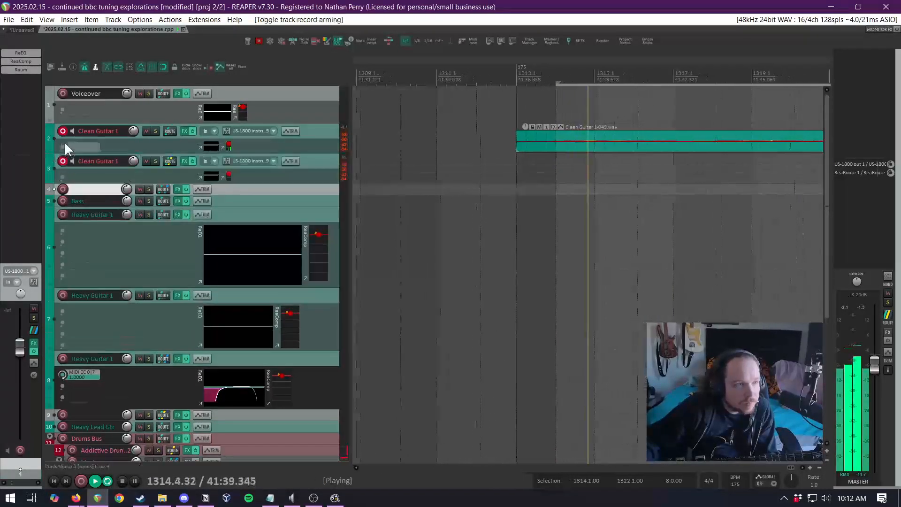
click(63, 131)
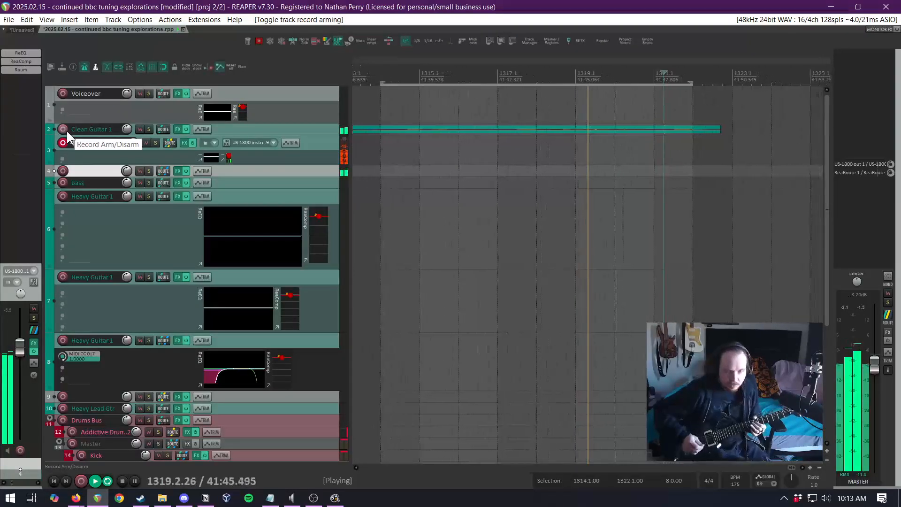
click(65, 129)
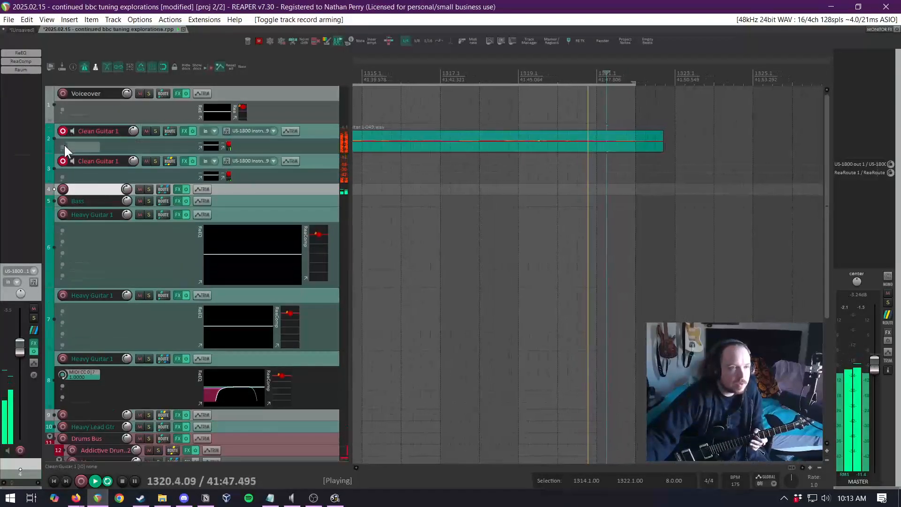
click(63, 161)
key(space)
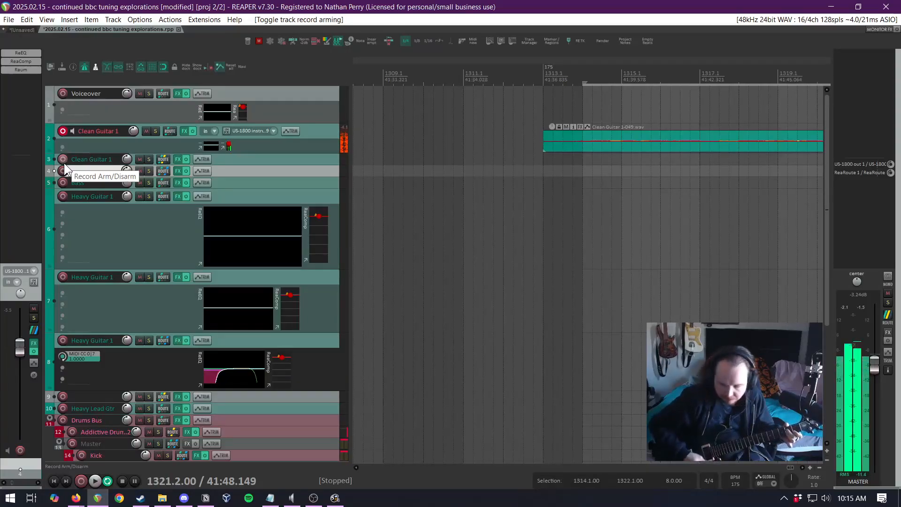
Arm Heavy Guitar 1 (track 7) briefly, and move record arming from Clean Guitar 1 (track 2) to Heavy Guitar 1 (track 8)
click(63, 278)
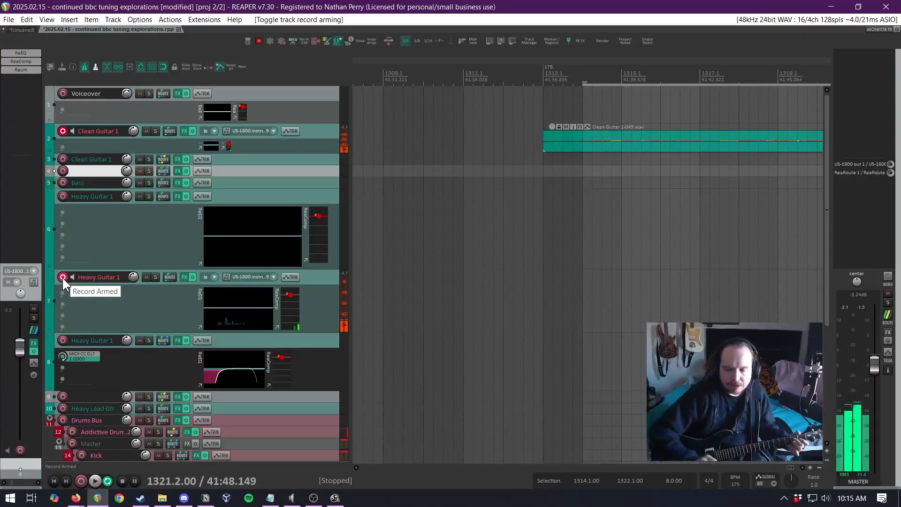
click(63, 276)
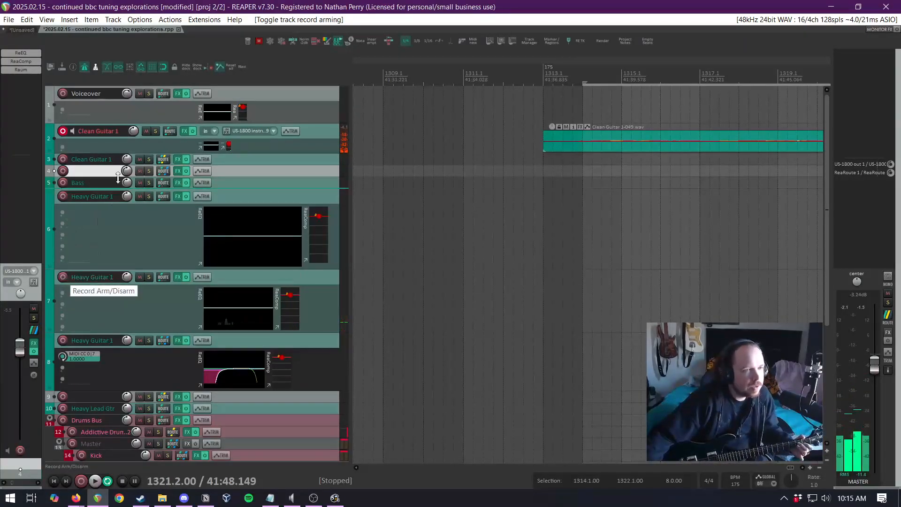
click(63, 130)
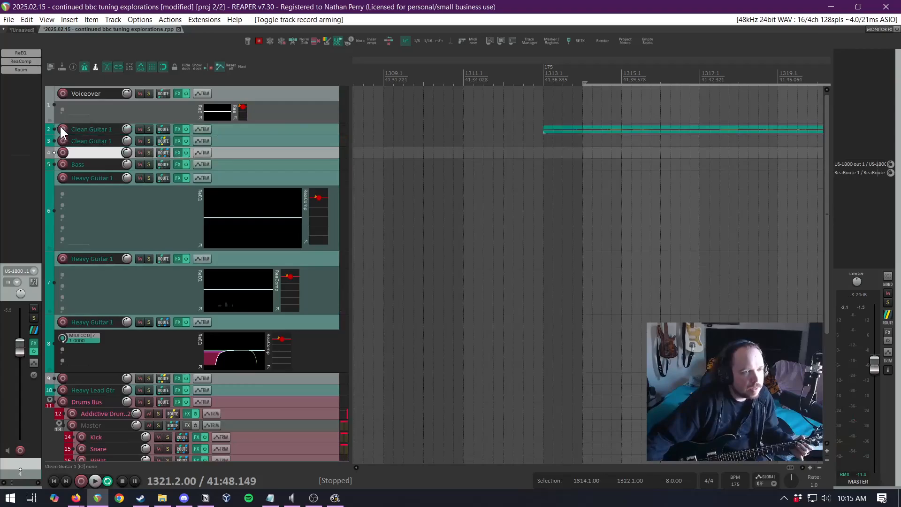
click(61, 126)
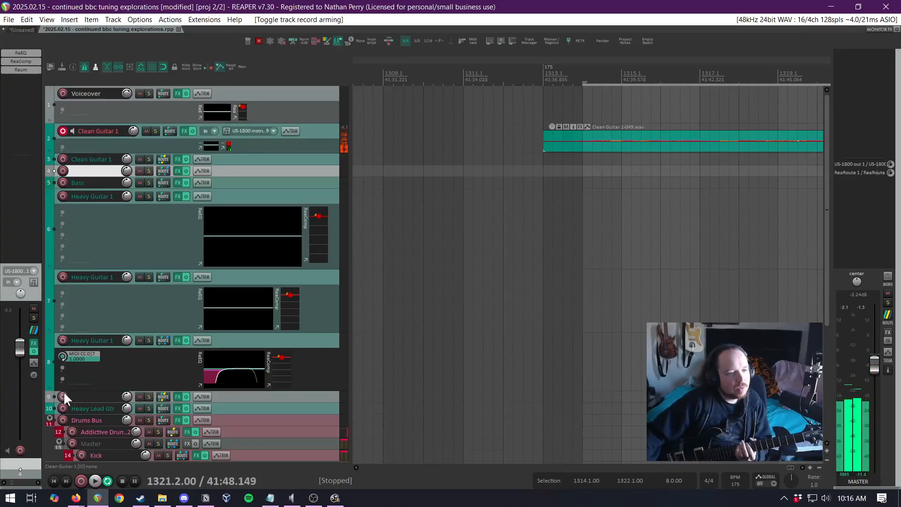
click(63, 340)
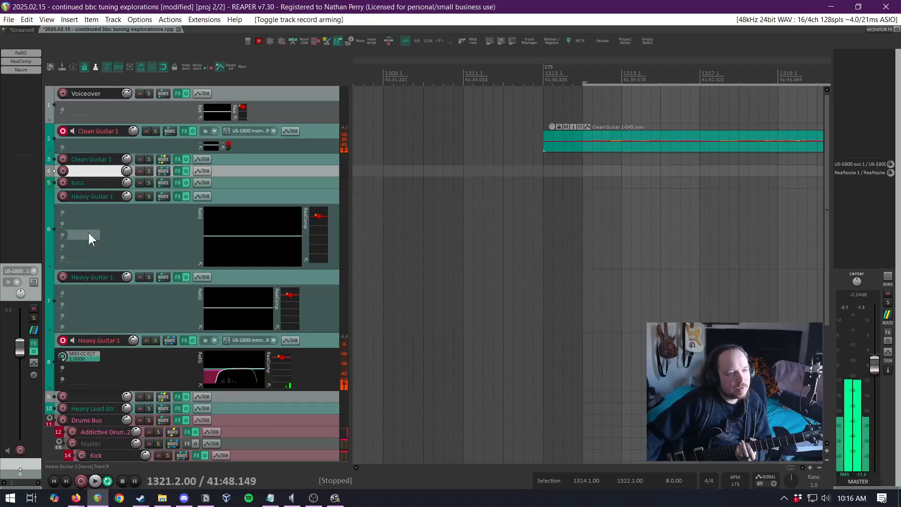
click(62, 131)
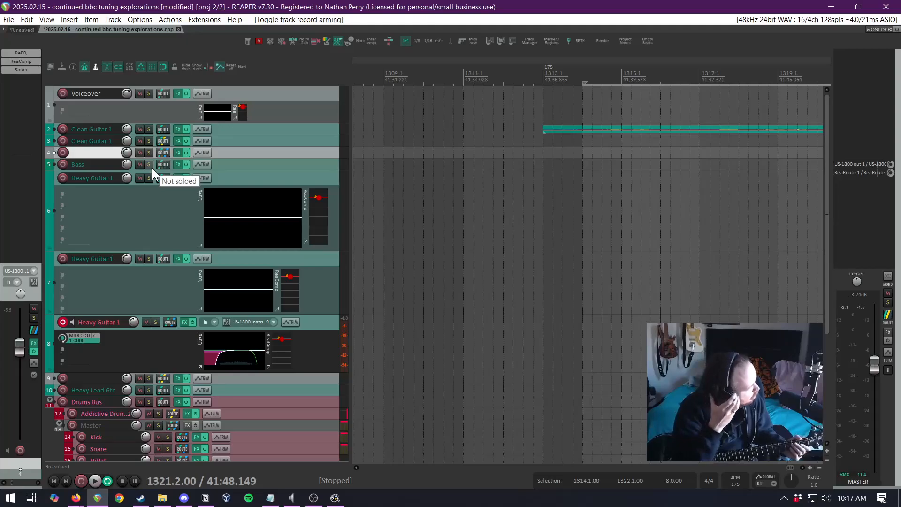
Review the recorded items along the whole timeline from the project start, and place the edit cursor at 833.1.00
click(516, 210)
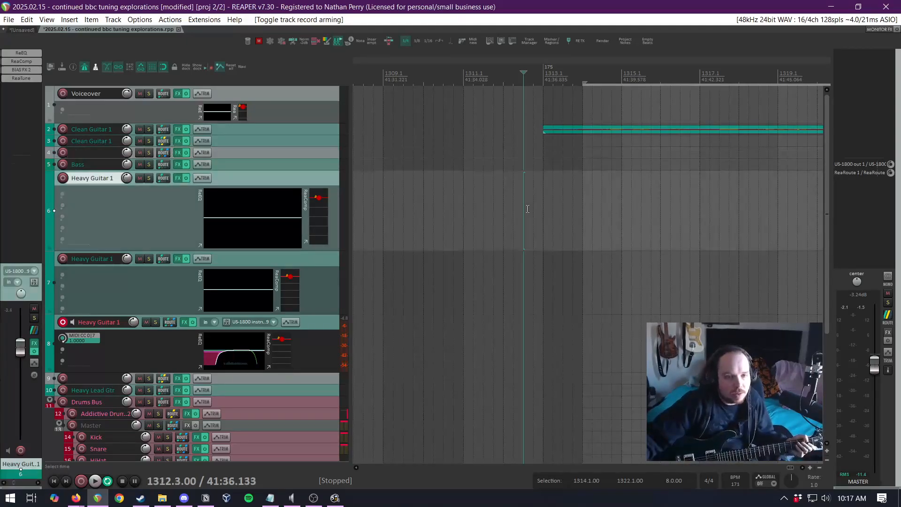
scroll(517, 211, down, 3)
scroll(516, 211, down, 4)
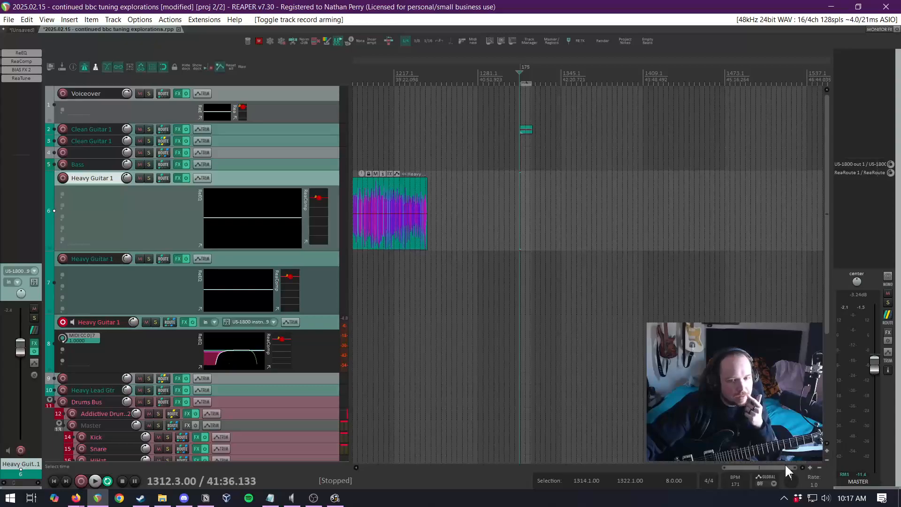
drag(785, 467, 379, 414)
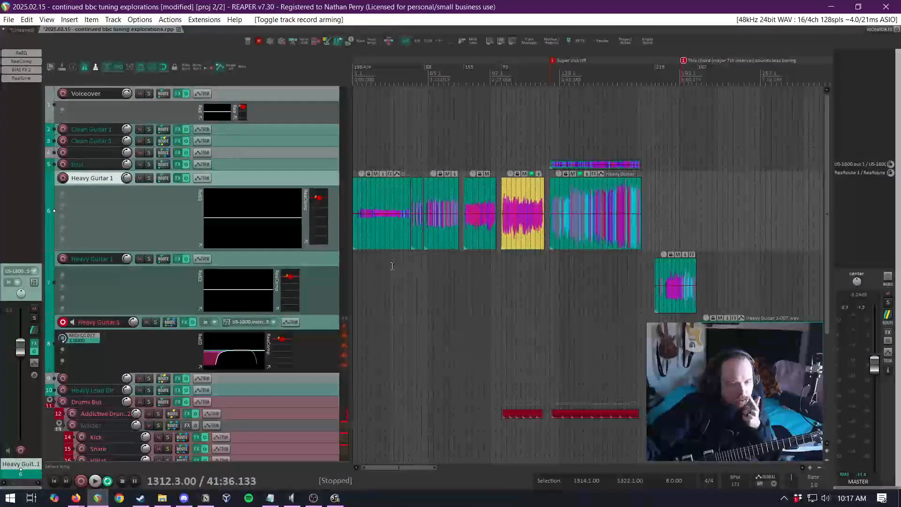
click(359, 259)
scroll(359, 258, up, 6)
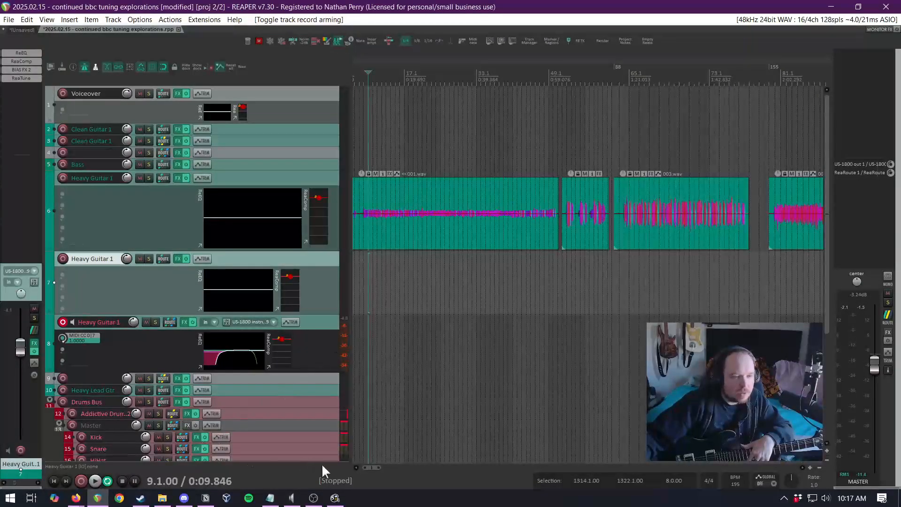
scroll(452, 372, down, 5)
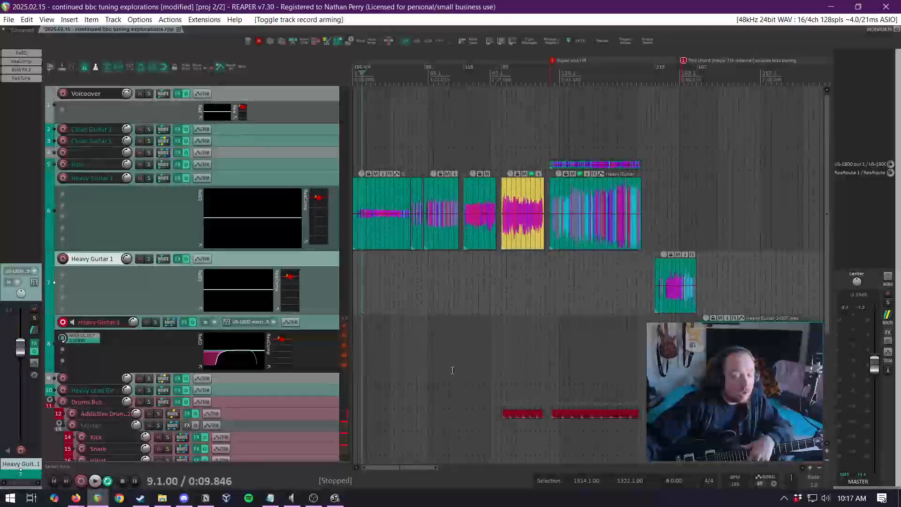
scroll(450, 371, down, 3)
scroll(448, 371, down, 4)
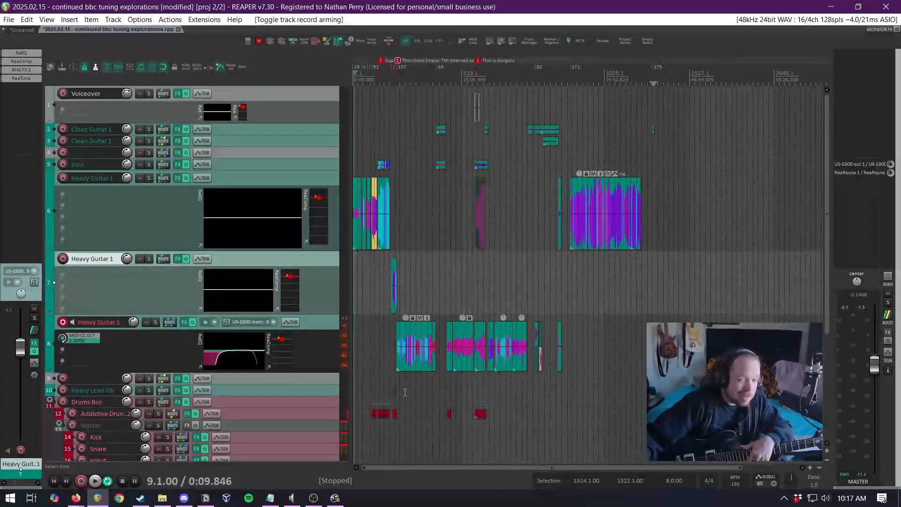
scroll(389, 371, up, 5)
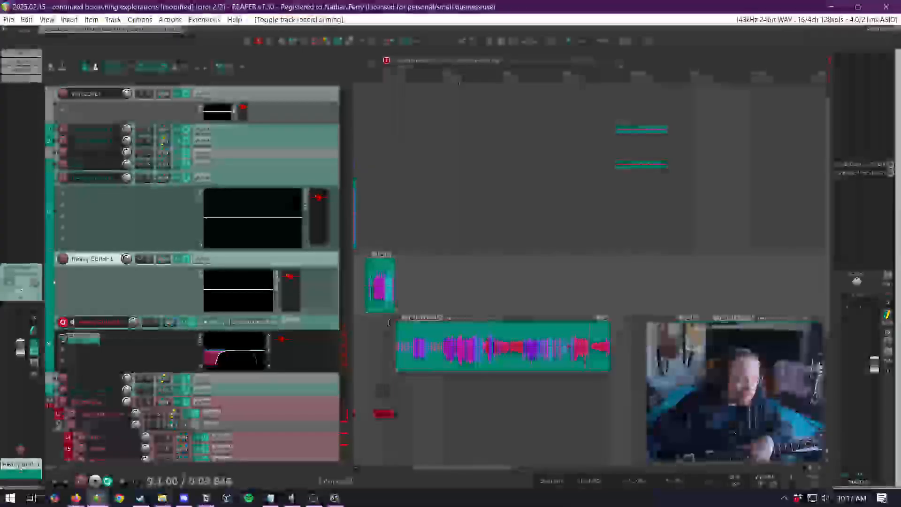
scroll(459, 306, down, 6)
click(604, 263)
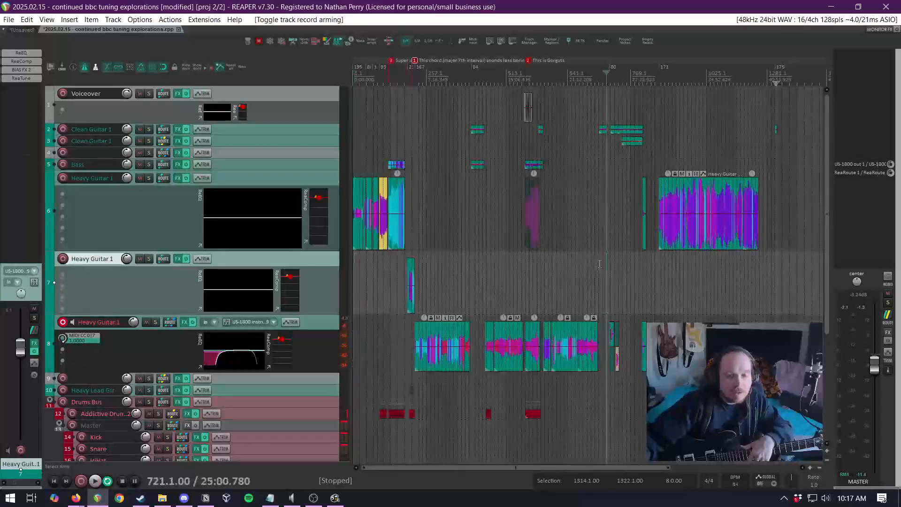
click(661, 254)
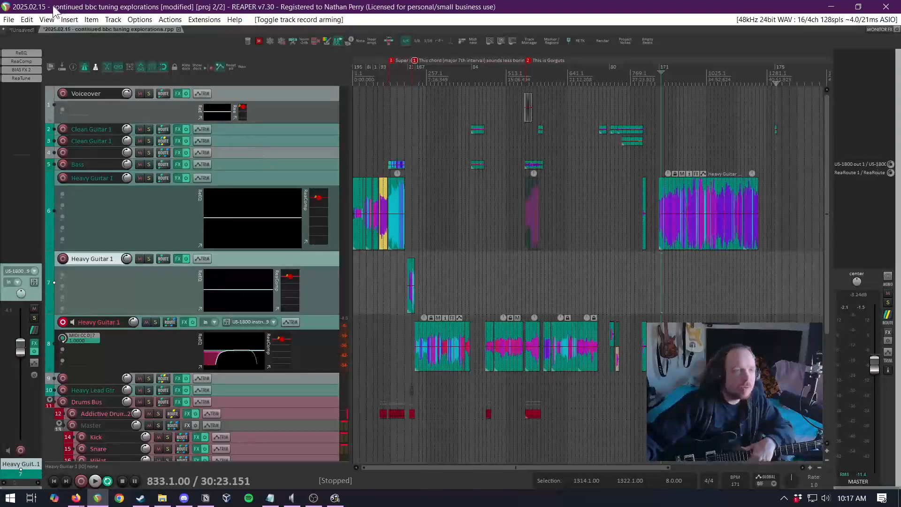
Create a new empty project in a separate tab, revisit the bbc tuning explorations project, and return to the new one
click(10, 20)
click(46, 43)
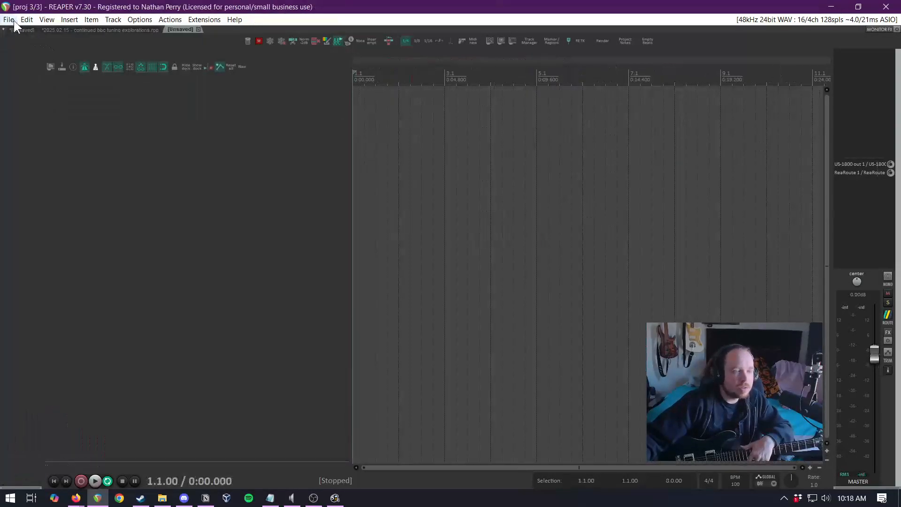
click(97, 30)
click(97, 29)
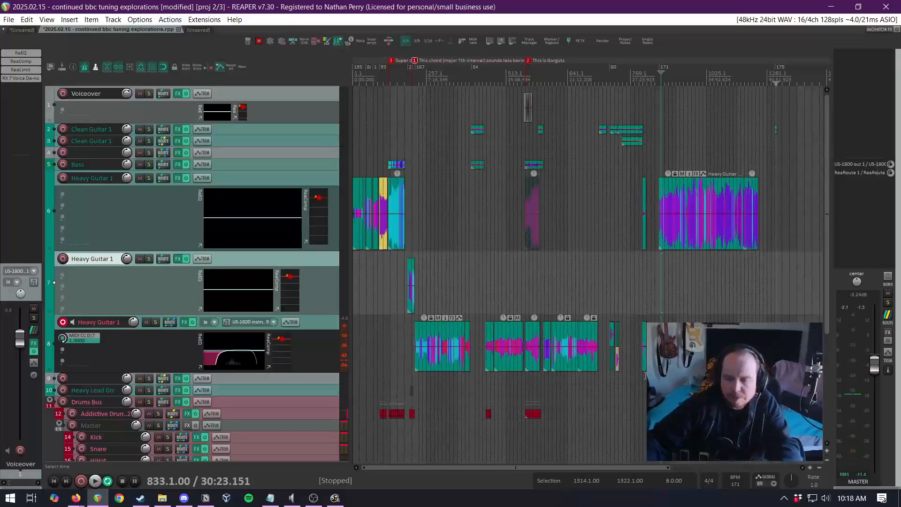
key(alt+Tab)
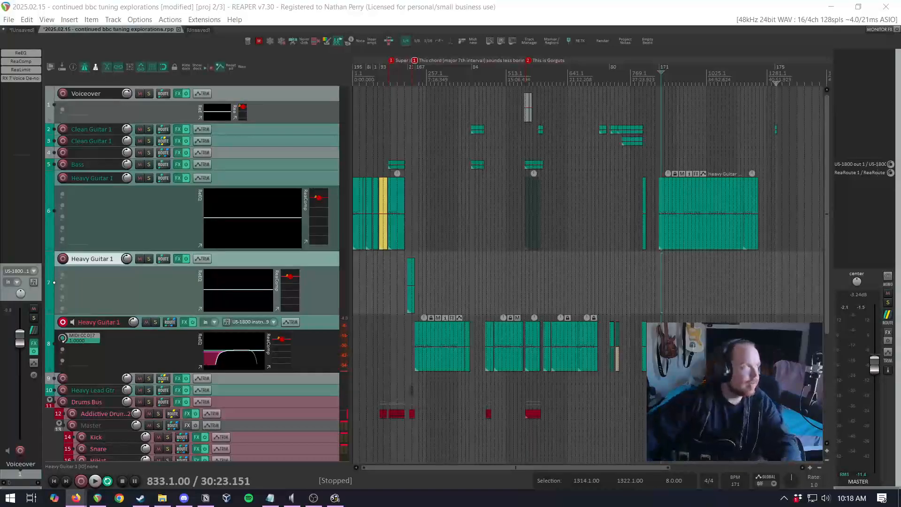
key(alt+Tab)
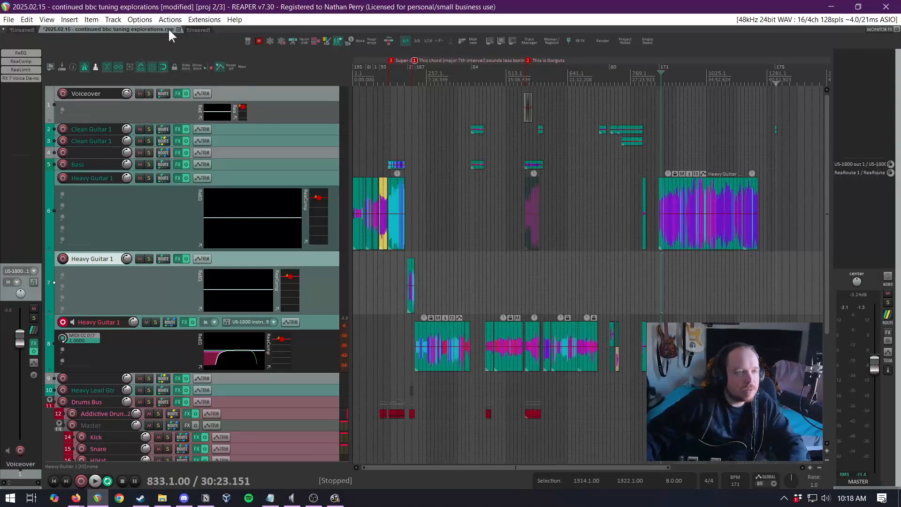
click(193, 30)
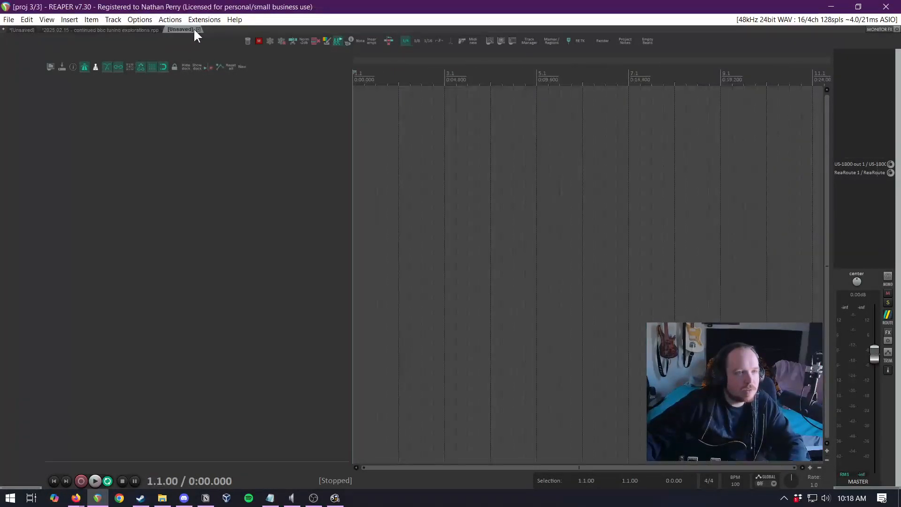
right_click(147, 133)
mouse_move(212, 174)
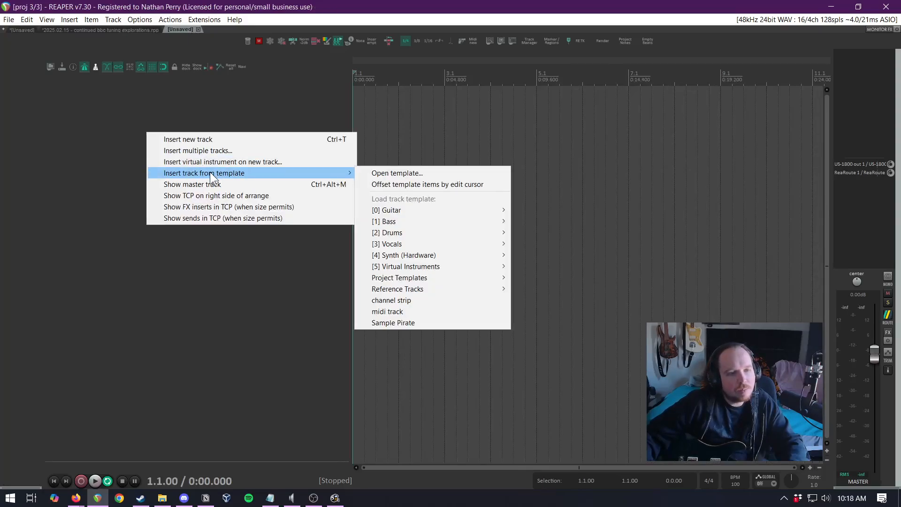
mouse_move(467, 213)
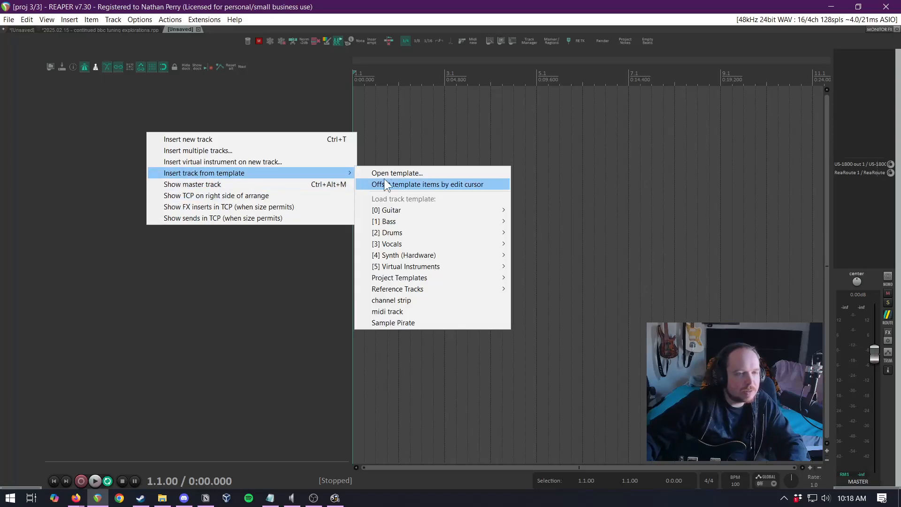
mouse_move(314, 175)
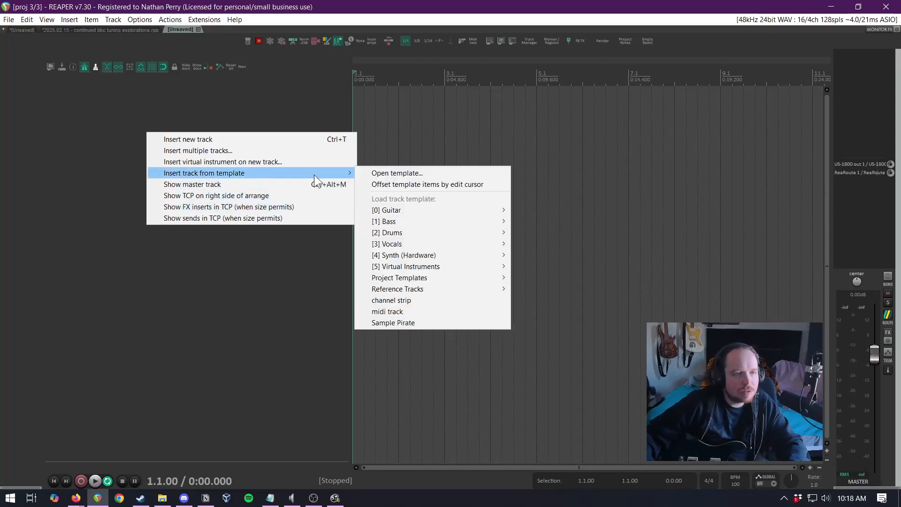
mouse_move(426, 212)
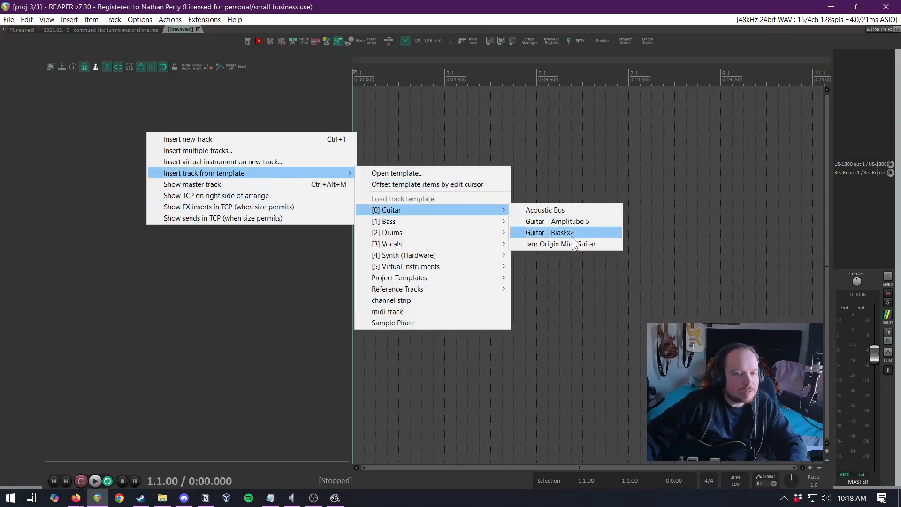
Add a blank track, arm it for recording, and set its mono input to US-1800 instrument in 9
double_click(136, 121)
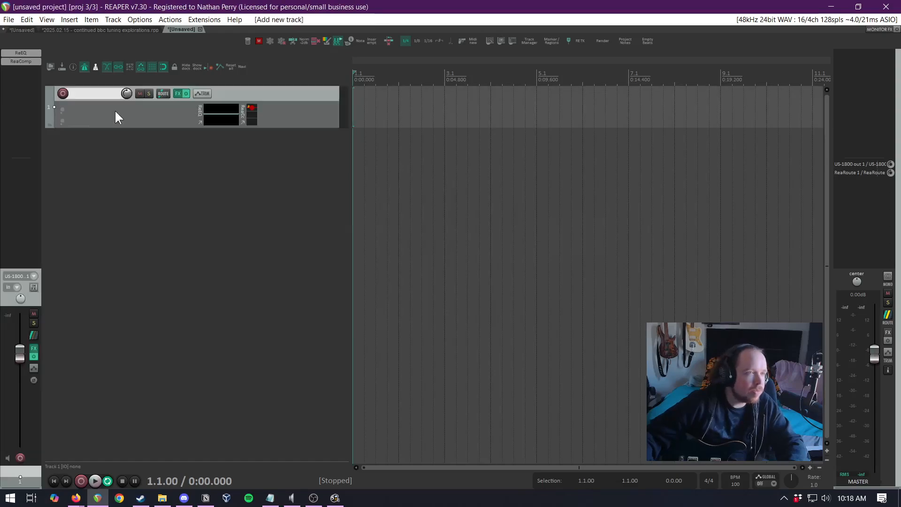
click(65, 94)
click(268, 93)
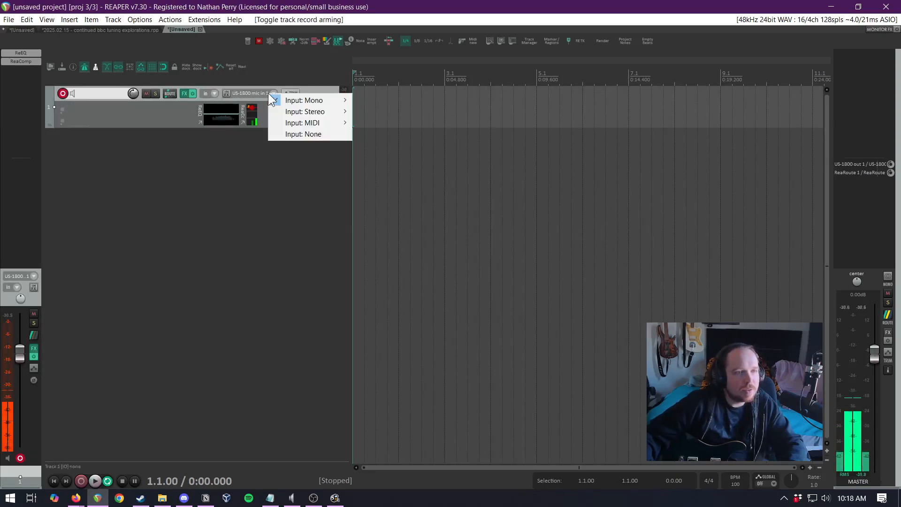
mouse_move(330, 102)
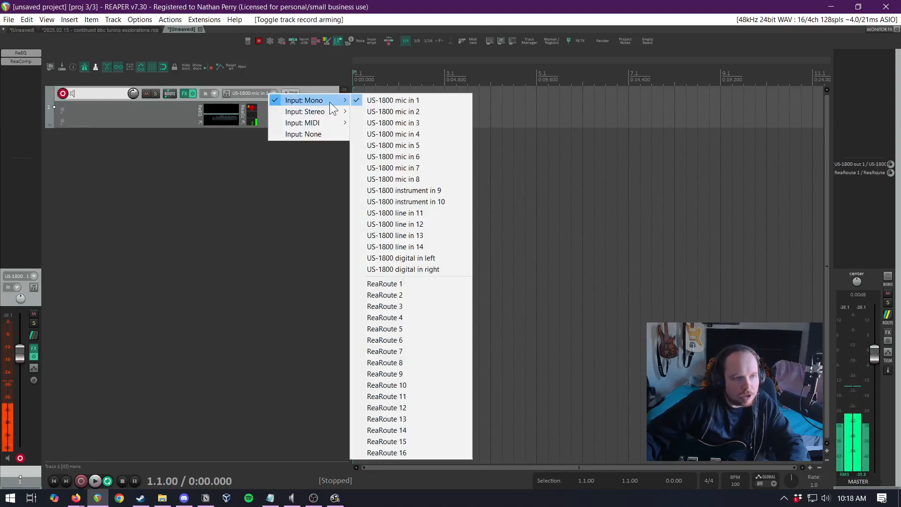
click(442, 190)
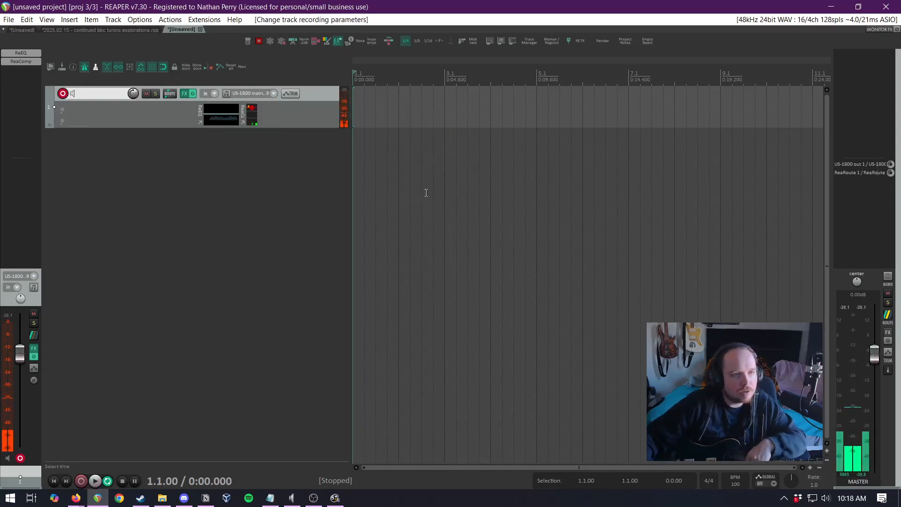
Disarm Heavy Guitar 1 (track 8) in the bbc tuning explorations project and return to the new unsaved project
click(83, 29)
click(61, 322)
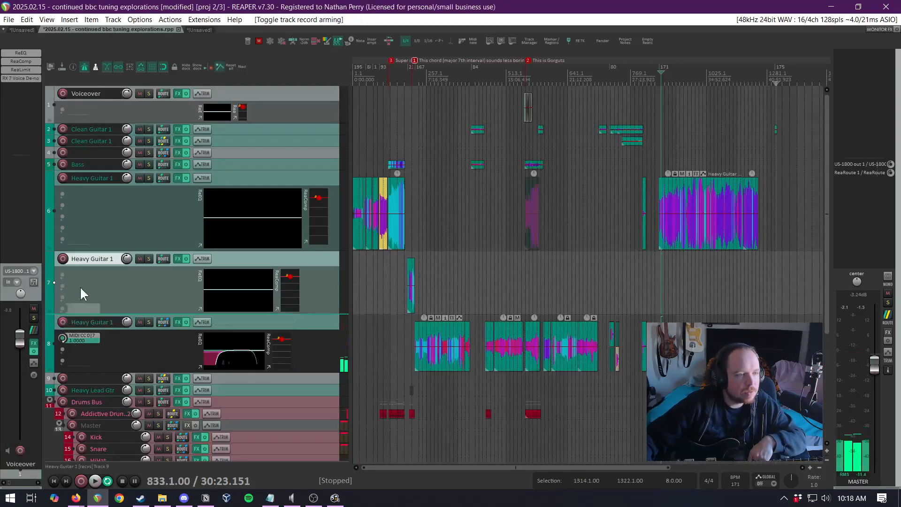
click(197, 30)
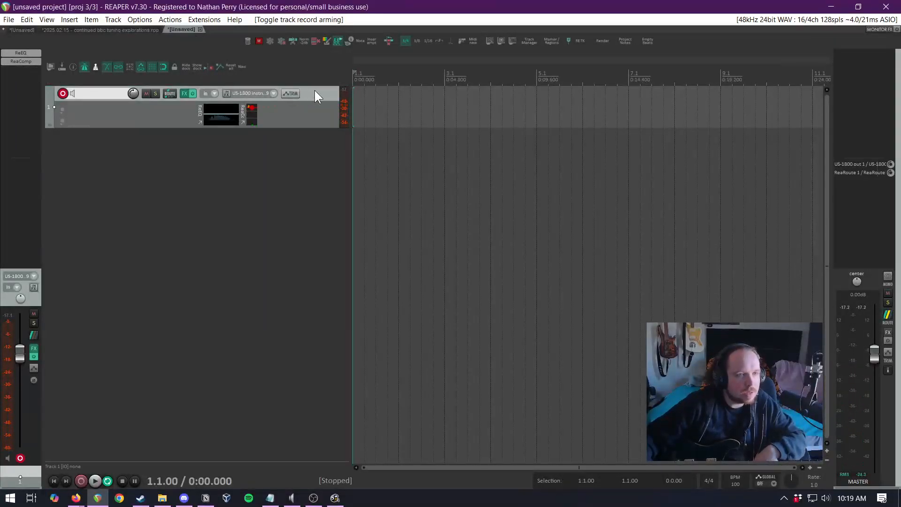
Delete the blank track and insert a track from the Guitar - Amplitube 5 template
key(Delete)
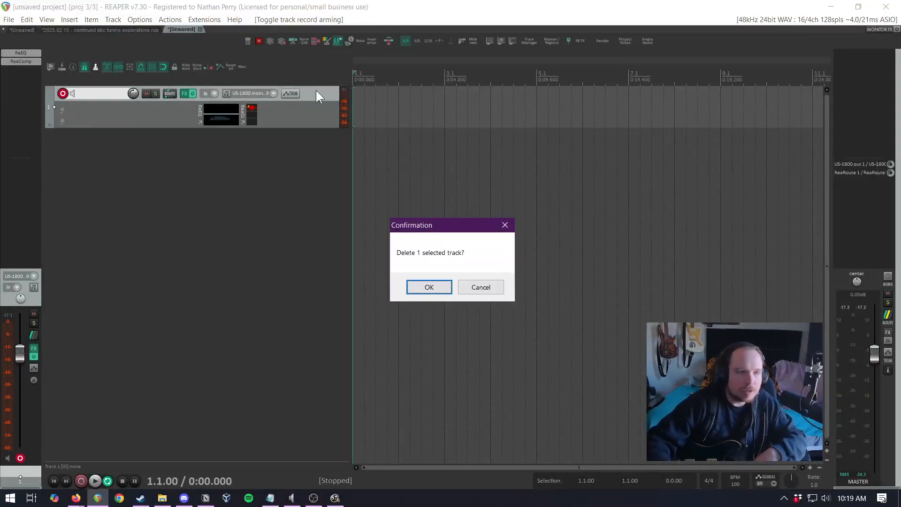
click(429, 284)
right_click(179, 114)
mouse_move(310, 154)
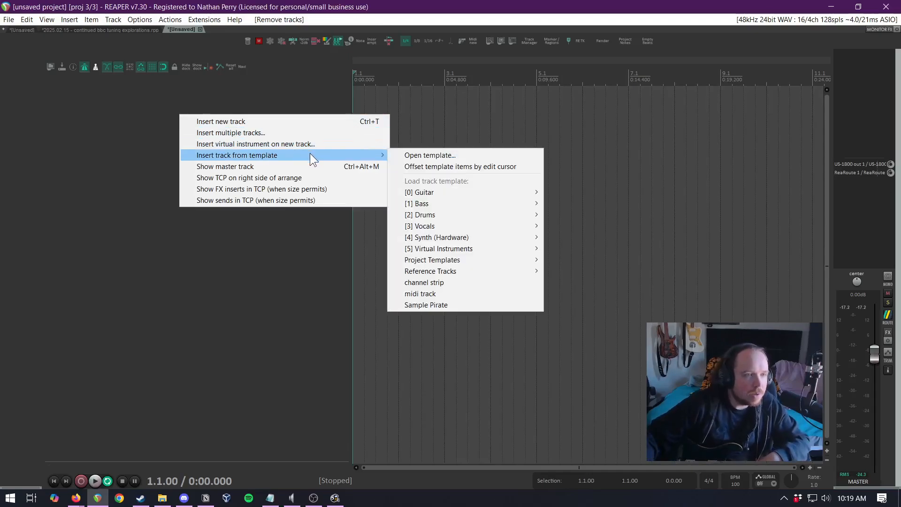
mouse_move(421, 195)
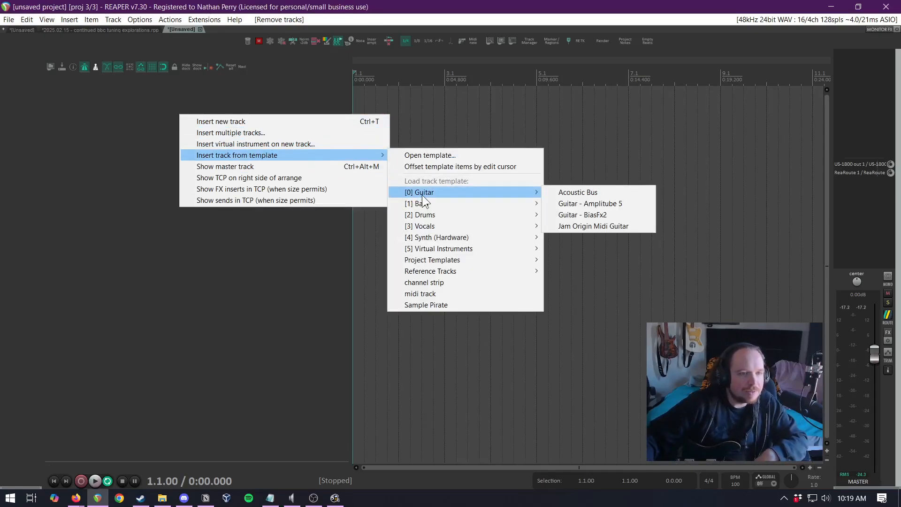
click(627, 206)
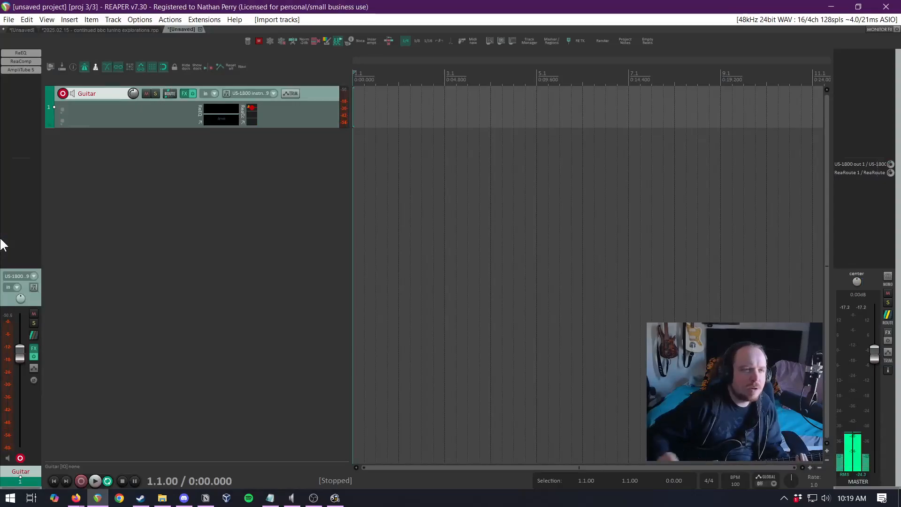
Open the Guitar track's FX chain, show the AmpliTube 5 plug-in, and move its window so the whole interface fits
click(185, 93)
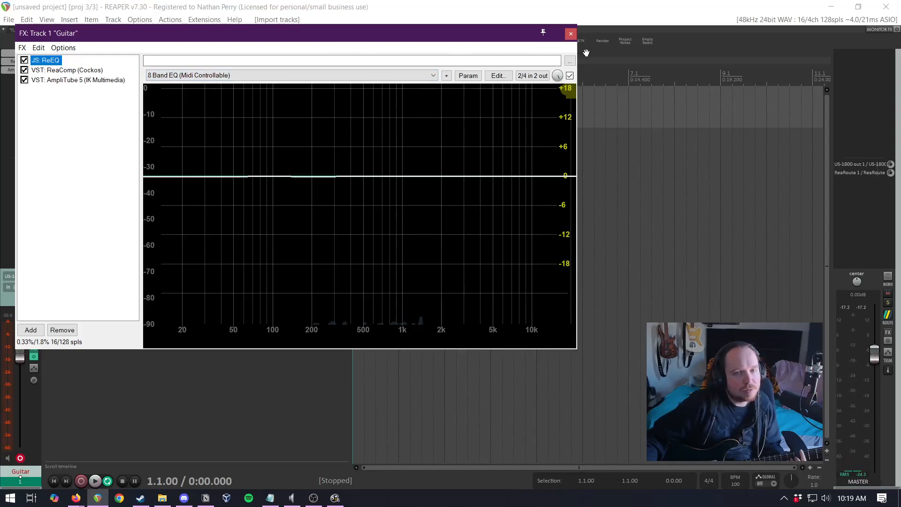
drag(474, 39, 635, 105)
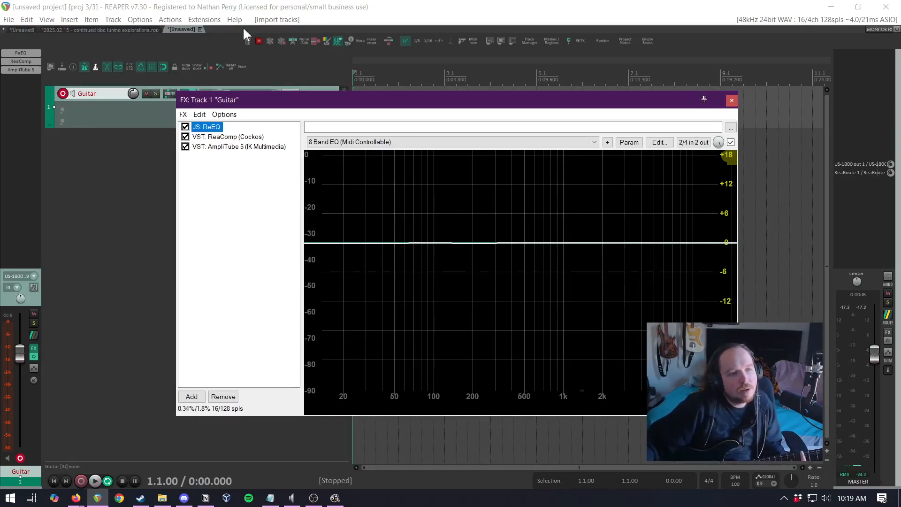
click(236, 147)
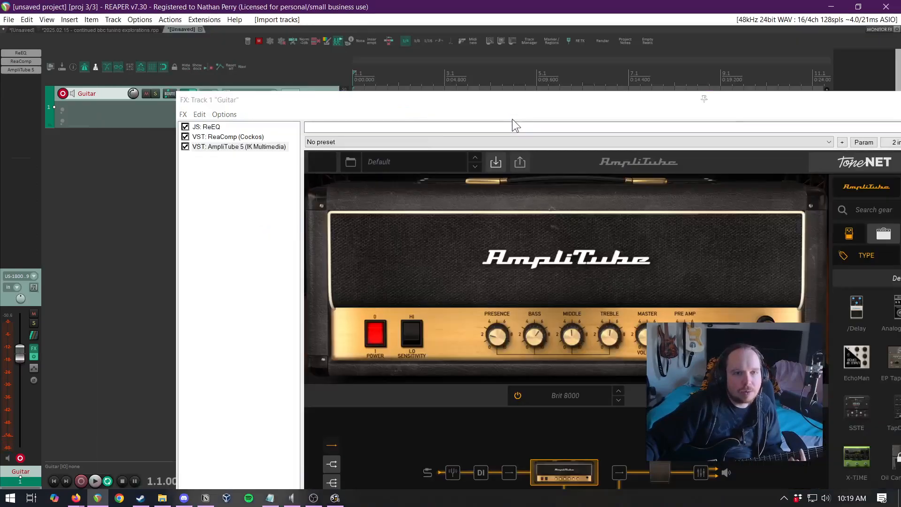
drag(535, 96, 424, 39)
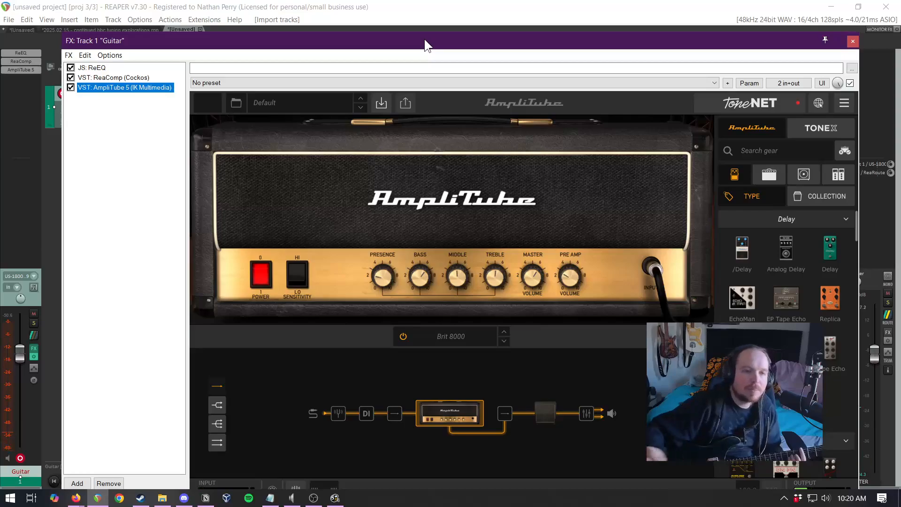
drag(425, 39, 397, 11)
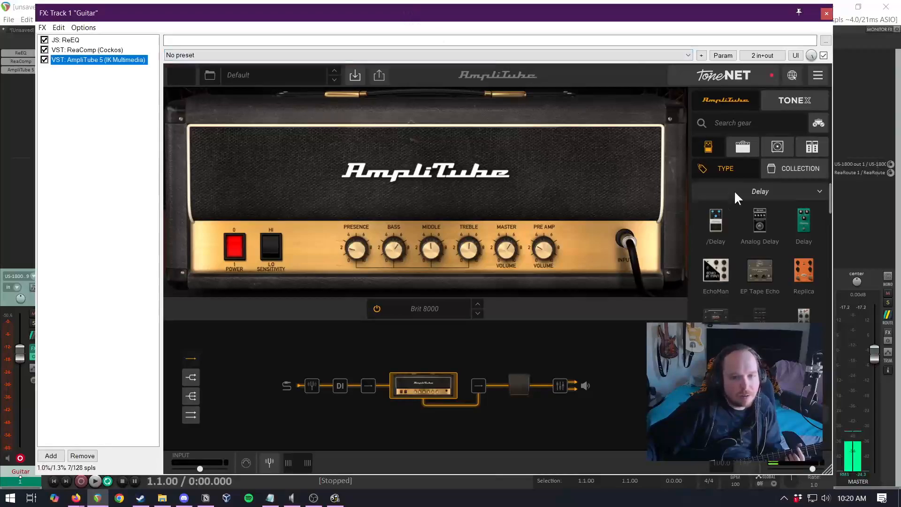
Swap the Brit 8000 amp in AmpliTube for the '65 Super Reverb, and replace that with the Jazz Amp 120
click(435, 382)
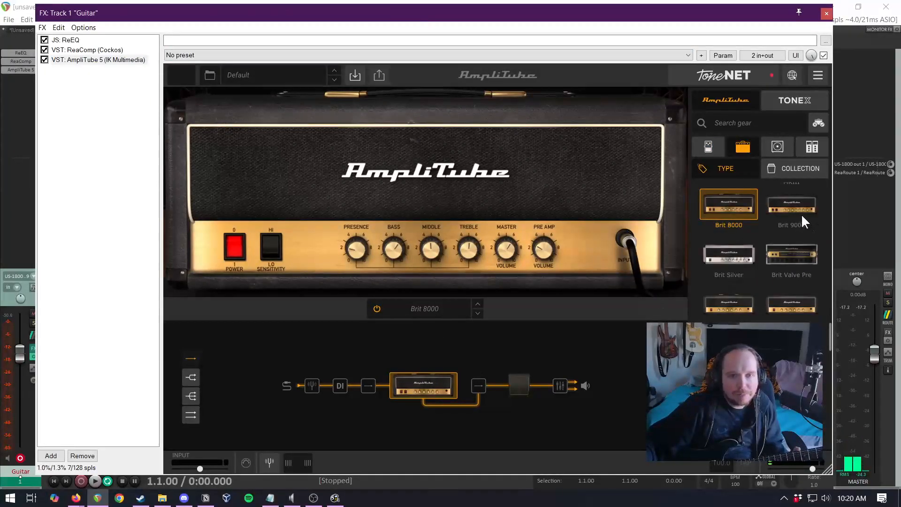
scroll(750, 261, up, 5)
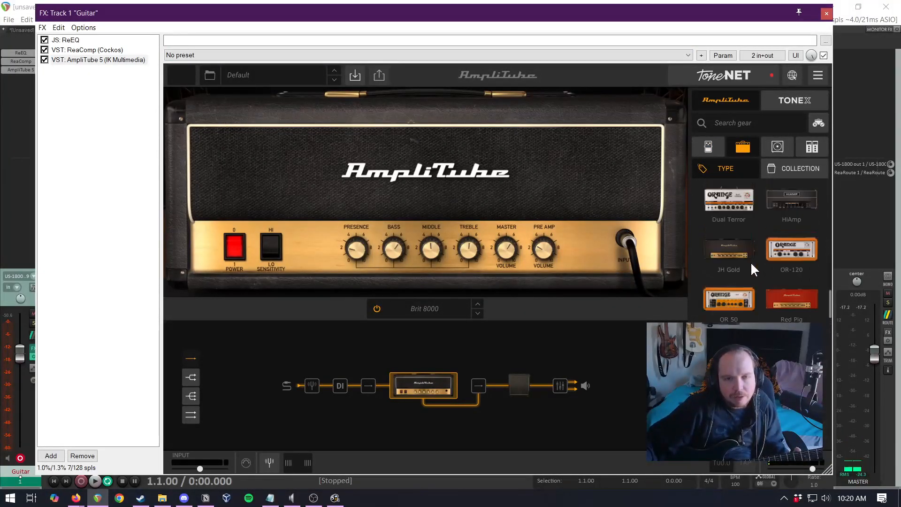
scroll(750, 261, up, 6)
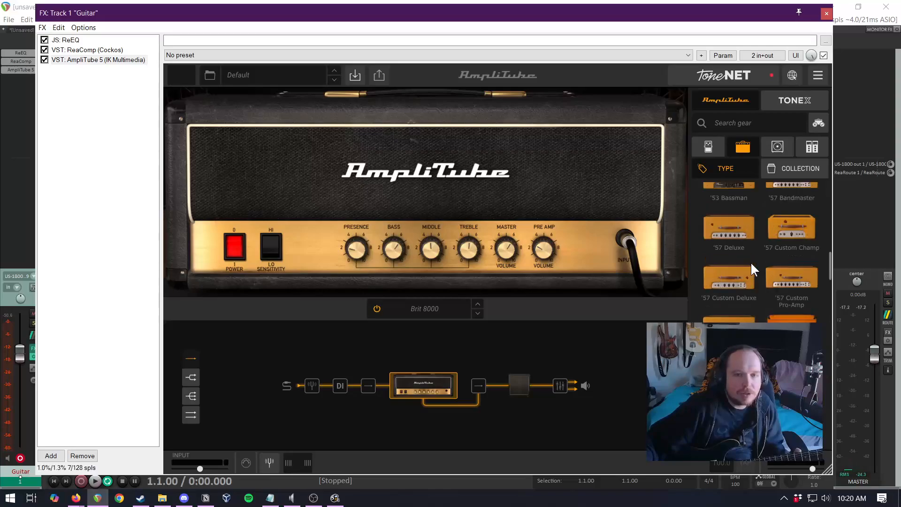
scroll(751, 261, up, 5)
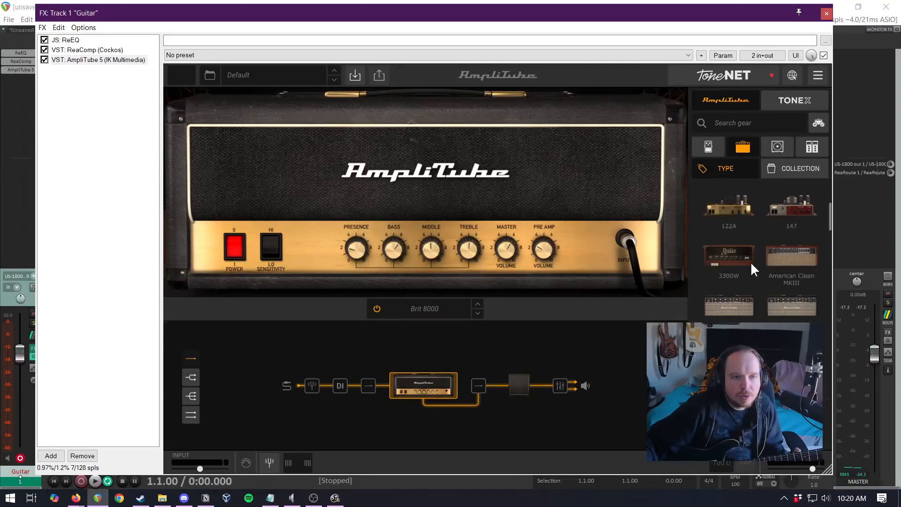
scroll(750, 261, up, 2)
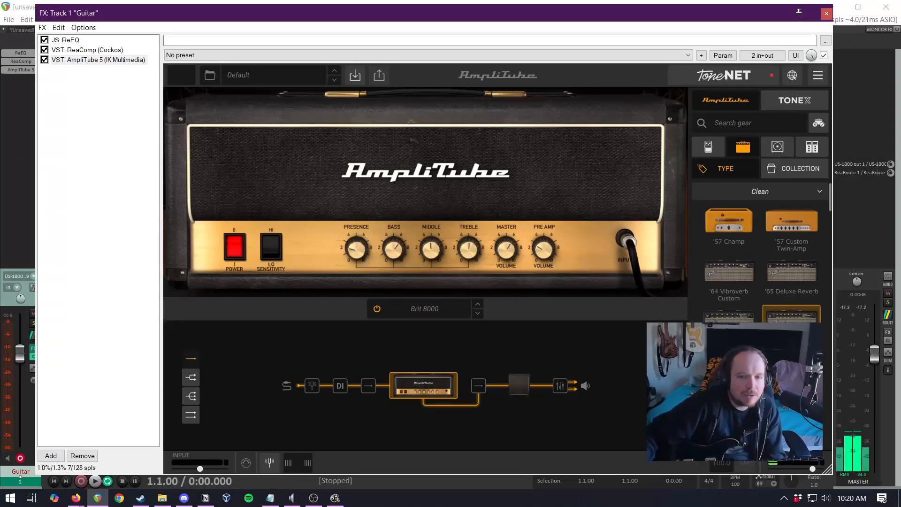
click(791, 313)
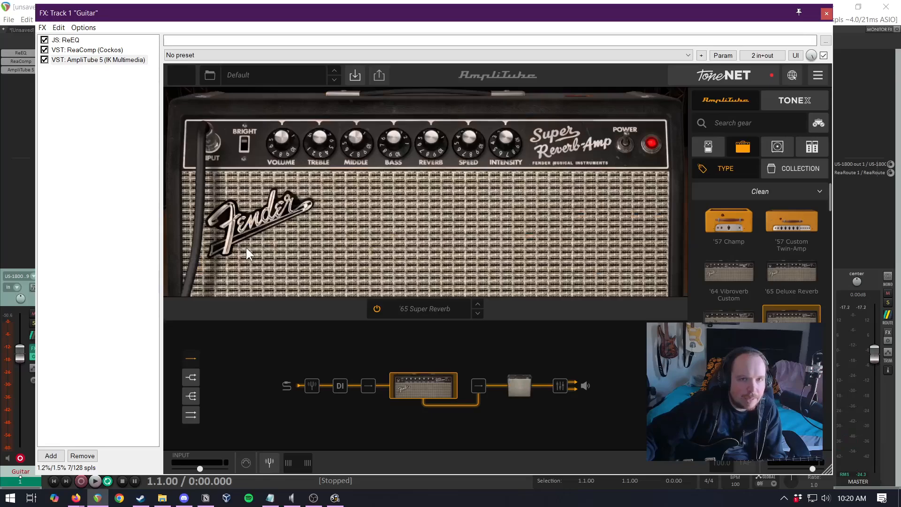
scroll(760, 244, down, 5)
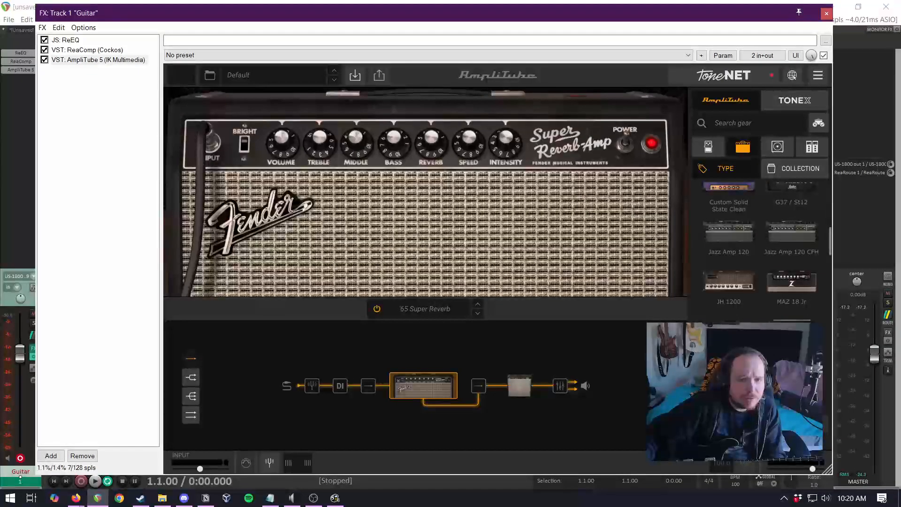
click(742, 240)
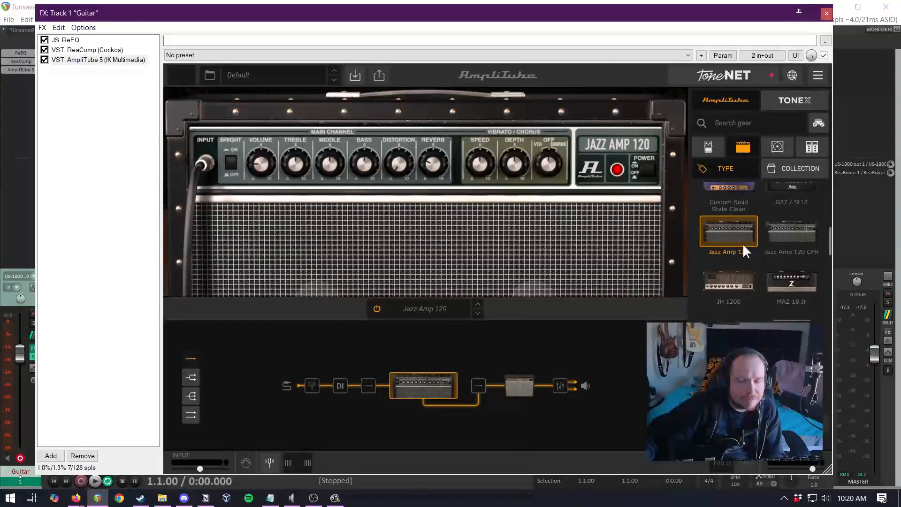
Replace the Jazz Amp 120 with the high-gain Dual Rectifier, and swap that for the JCM Slash
scroll(788, 294, down, 3)
scroll(787, 287, down, 3)
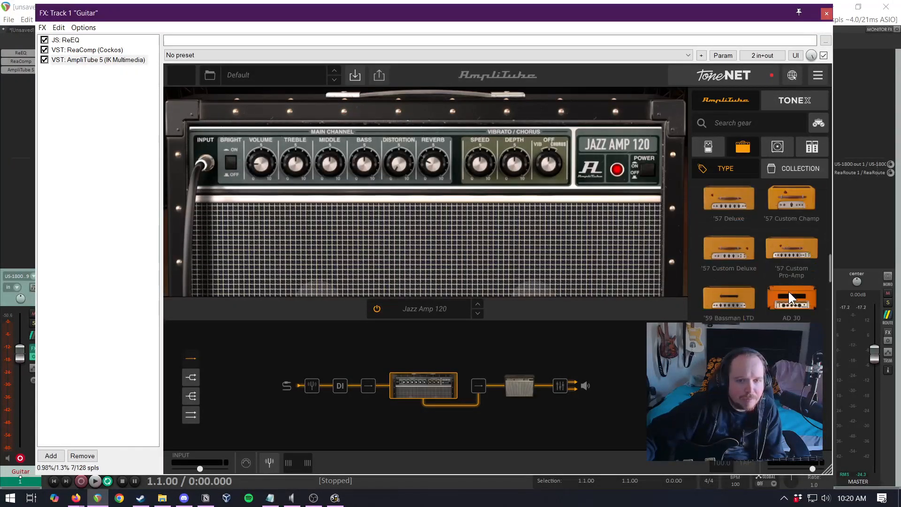
scroll(790, 298, down, 4)
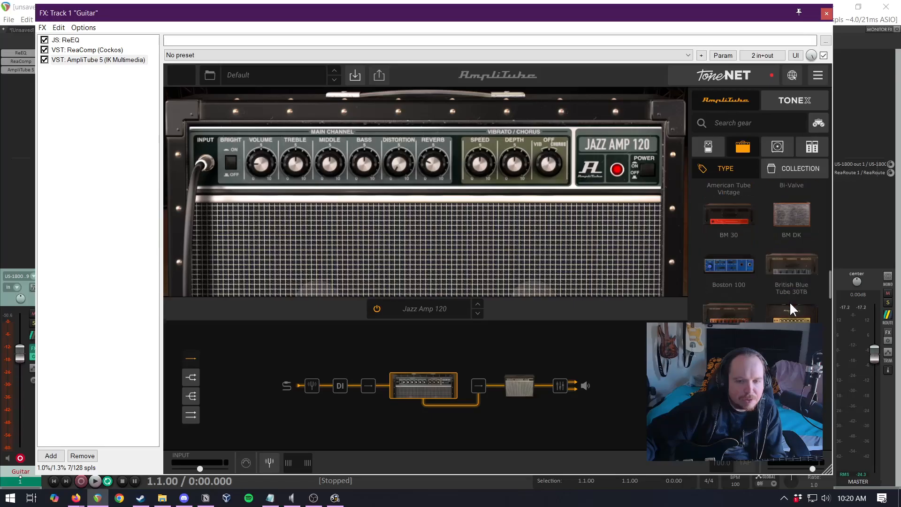
scroll(789, 302, down, 3)
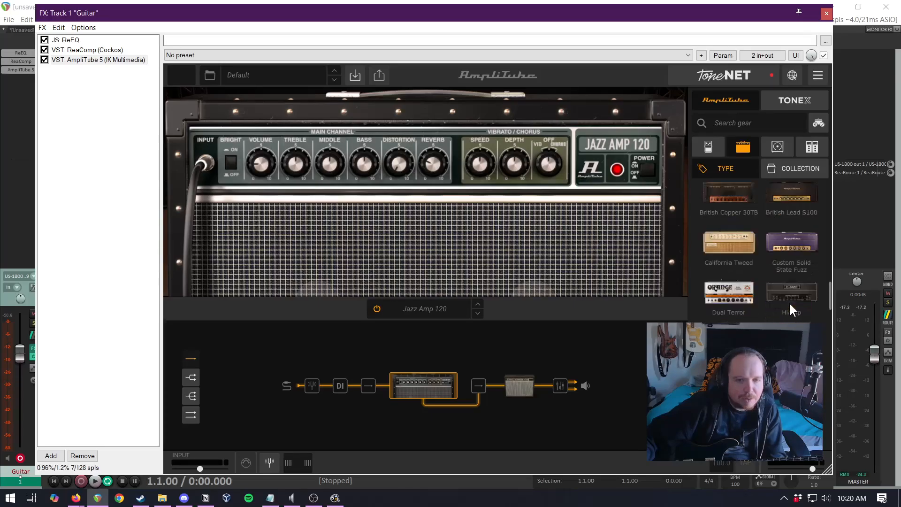
scroll(785, 310, down, 3)
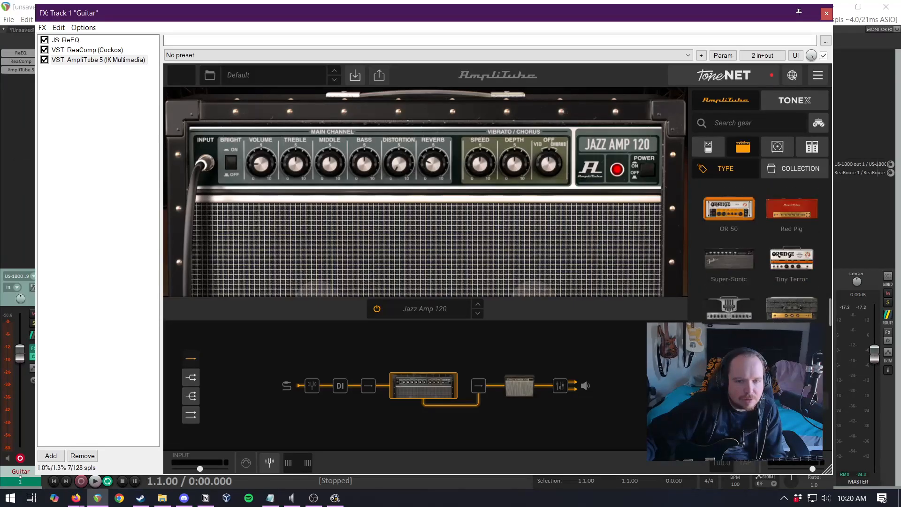
scroll(760, 254, down, 3)
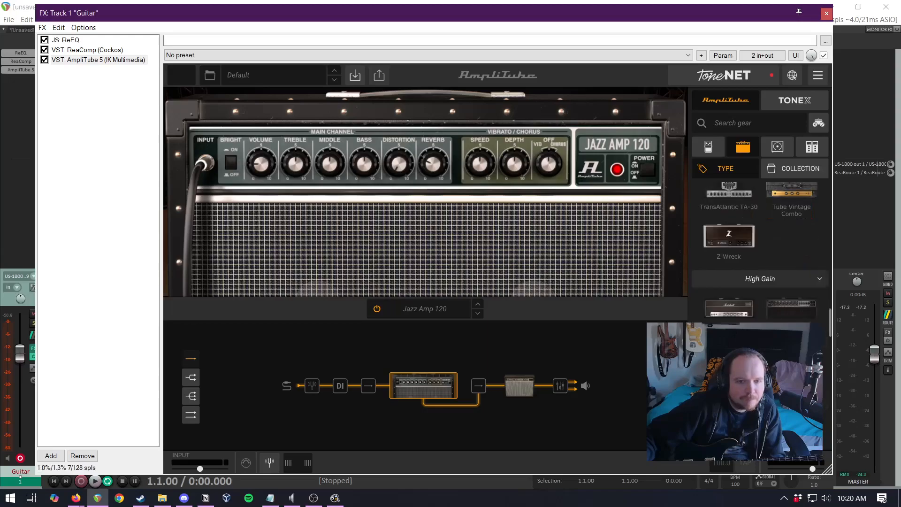
scroll(761, 249, down, 5)
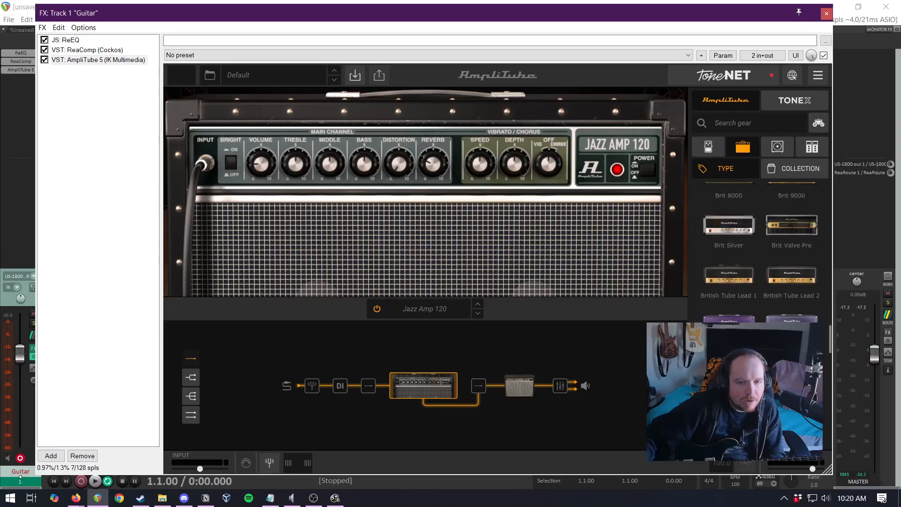
double_click(729, 376)
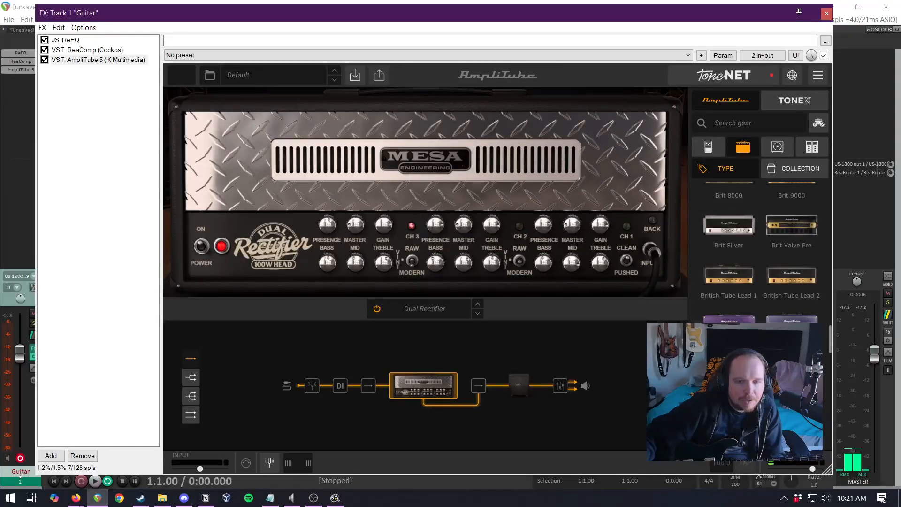
scroll(750, 361, down, 3)
double_click(729, 391)
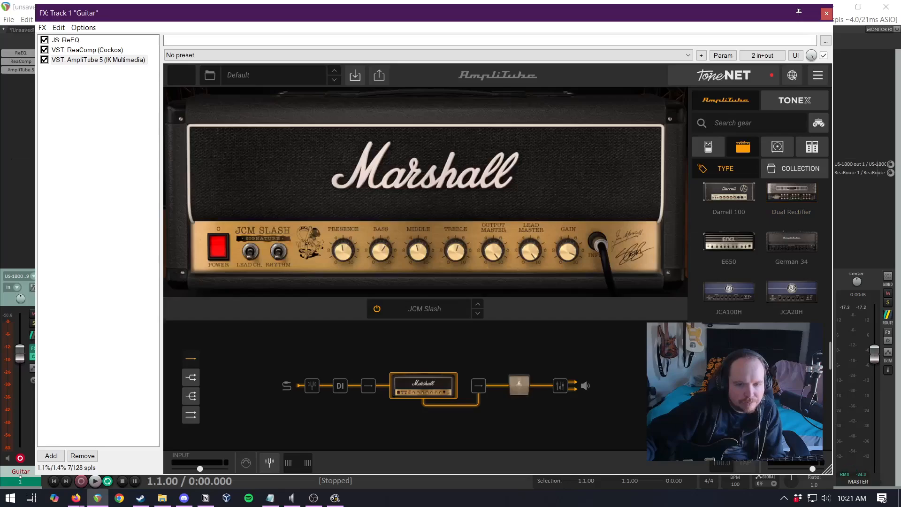
Browse AmpliTube's amp models by type, from the clean amps through to the high-gain ones
scroll(760, 249, down, 3)
scroll(760, 248, down, 6)
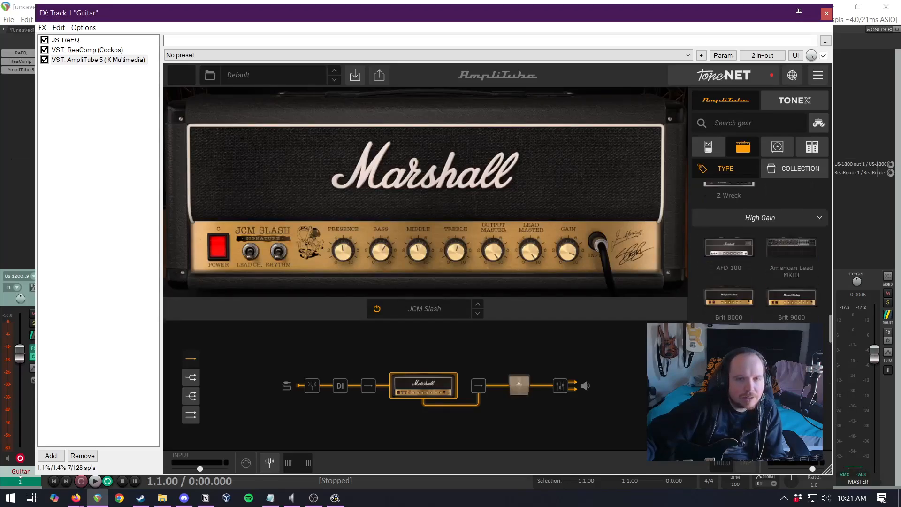
scroll(760, 249, down, 3)
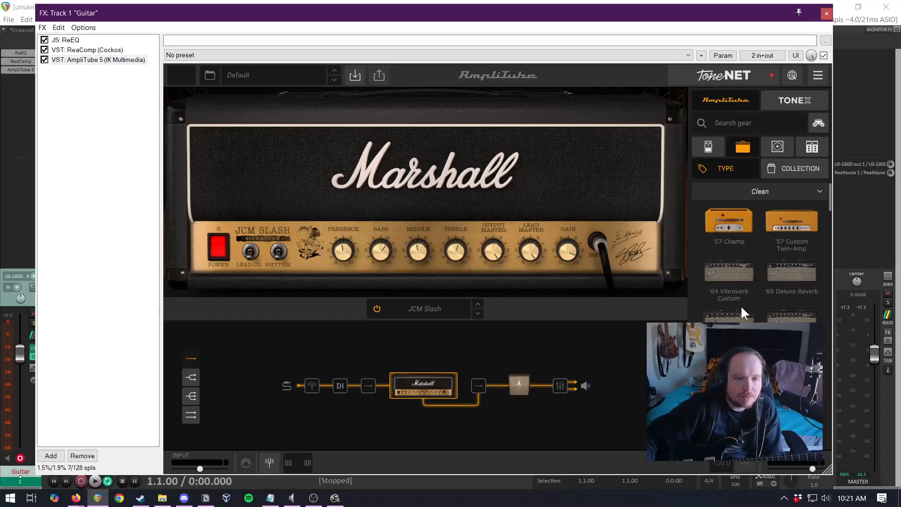
scroll(741, 305, down, 5)
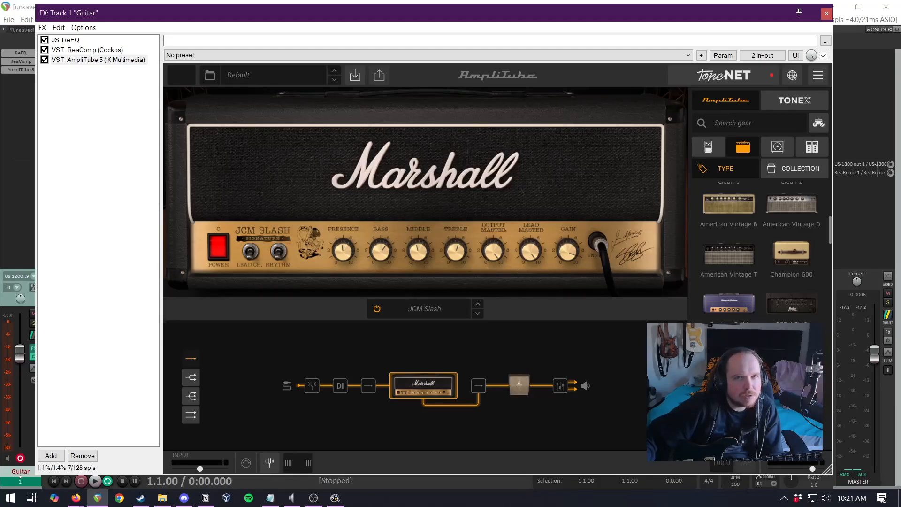
scroll(760, 249, down, 5)
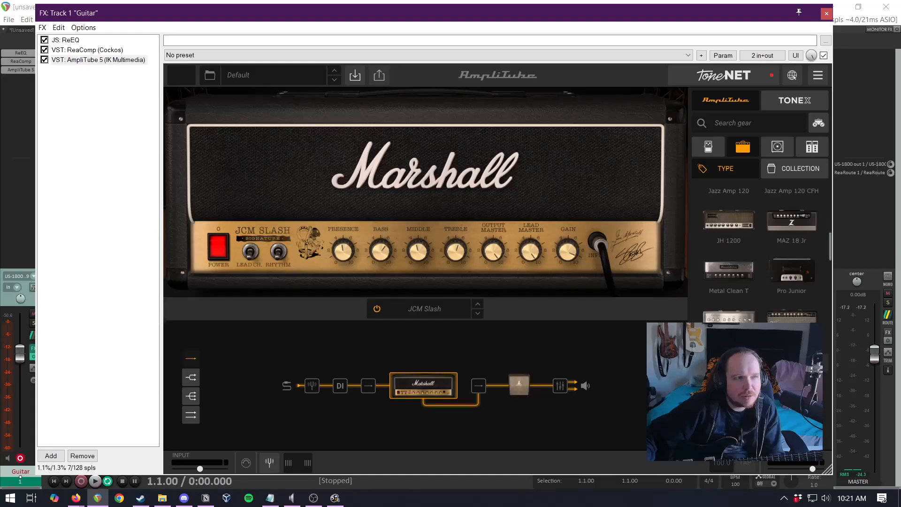
scroll(760, 249, down, 5)
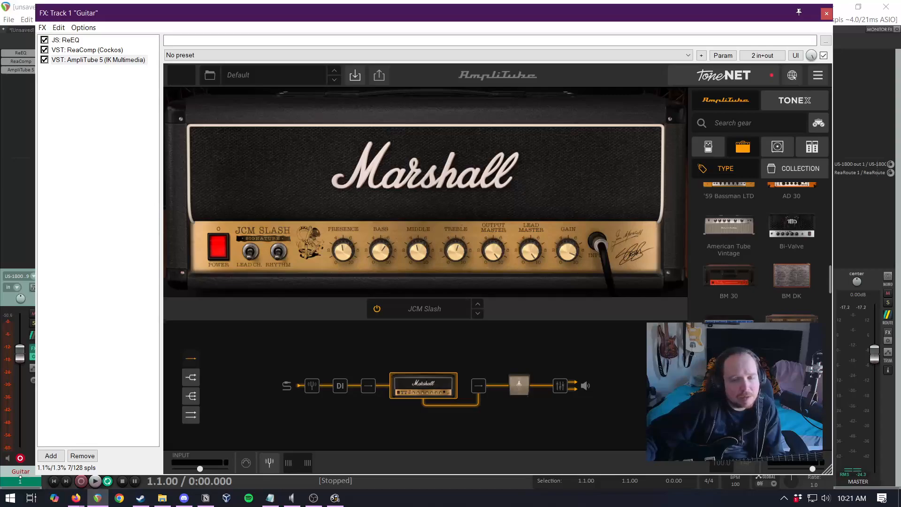
scroll(760, 248, up, 5)
scroll(760, 249, up, 3)
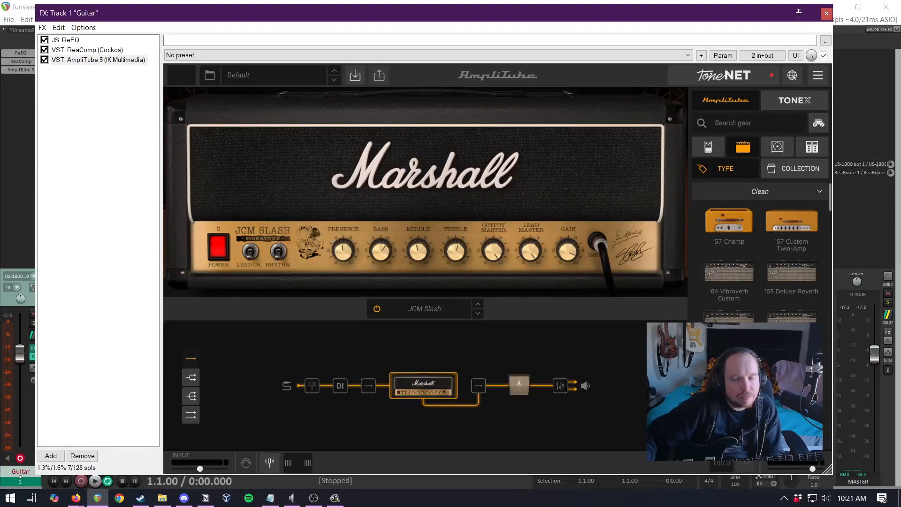
Load the '65 Super Reverb from the clean amps and try different Volume settings on it
click(802, 312)
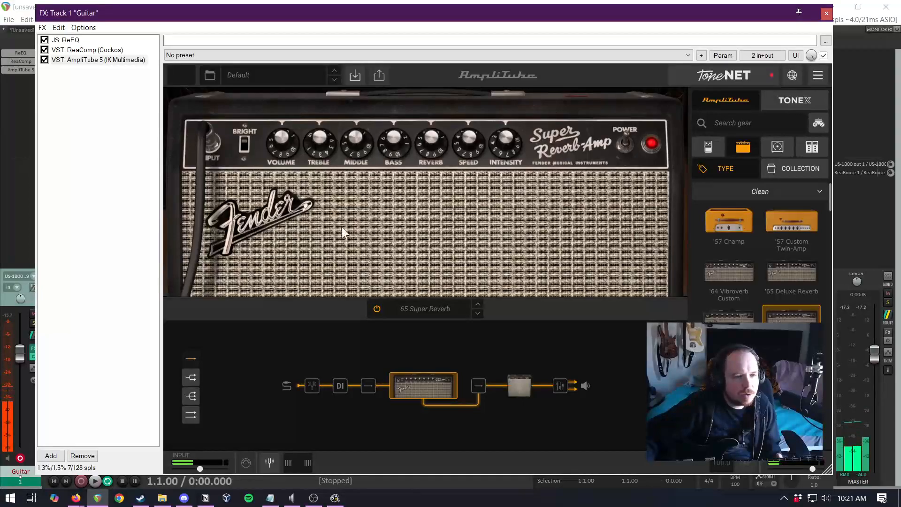
drag(283, 139, 338, 66)
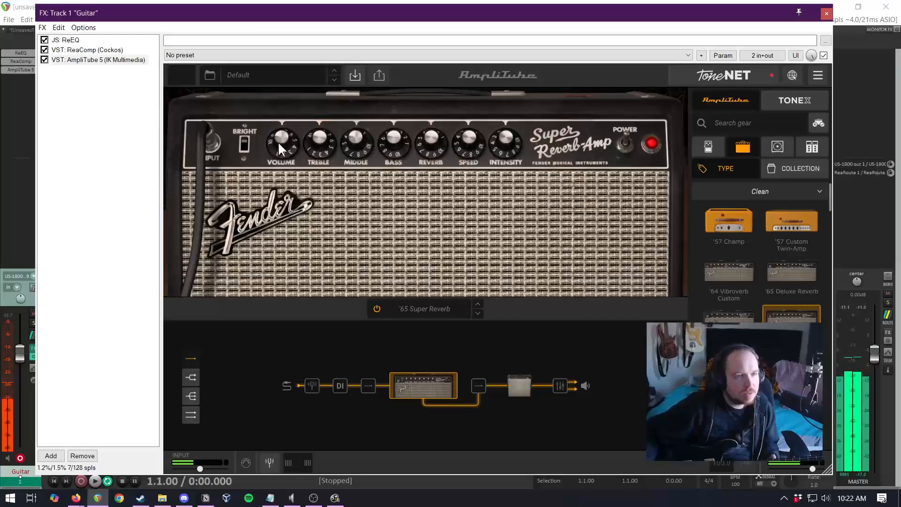
mouse_move(279, 162)
drag(273, 185, 269, 196)
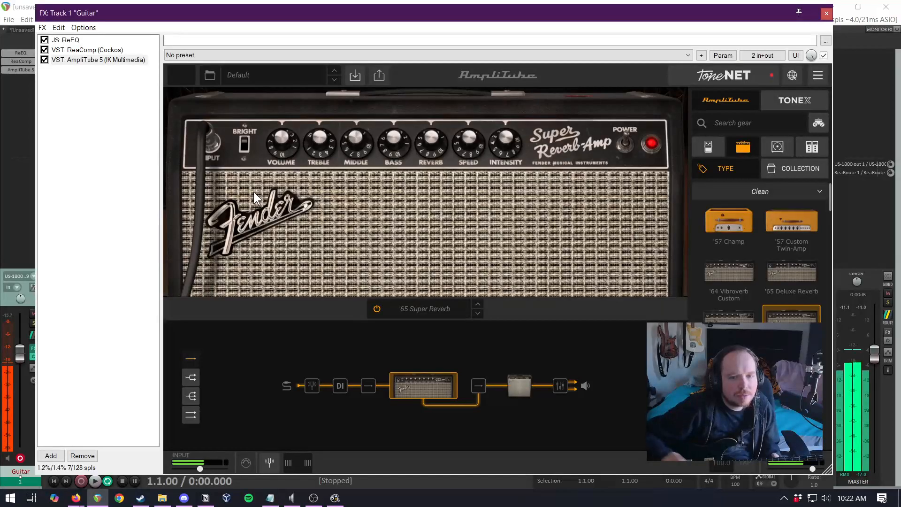
Replace the Super Reverb with the '65 Twin Reverb and raise its Volume
click(729, 371)
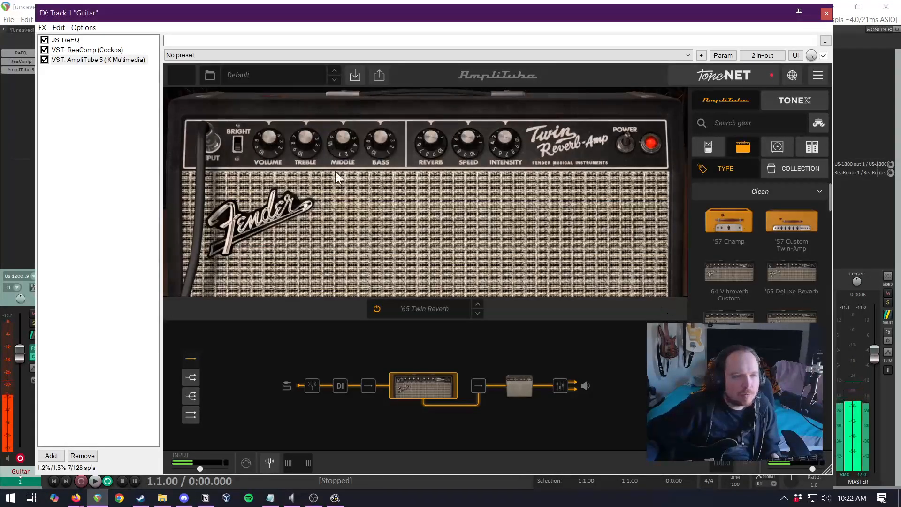
drag(268, 141, 283, 105)
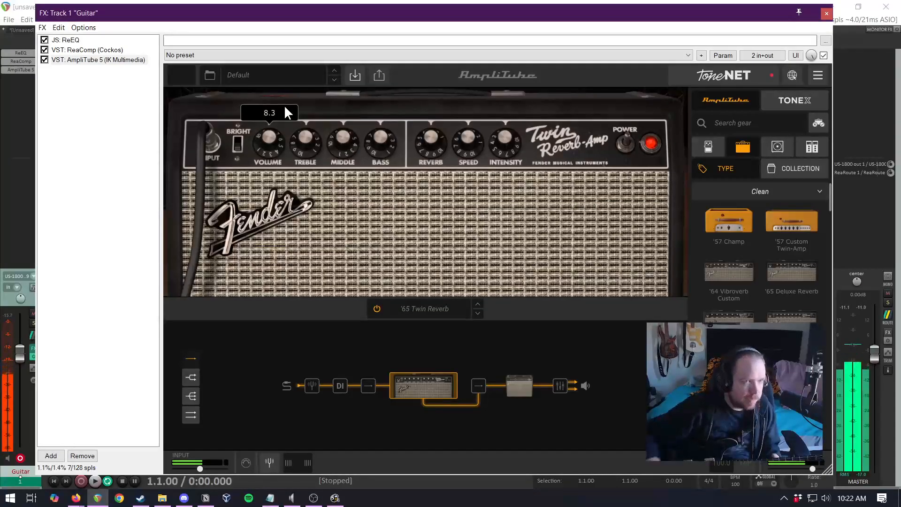
drag(265, 126, 280, 118)
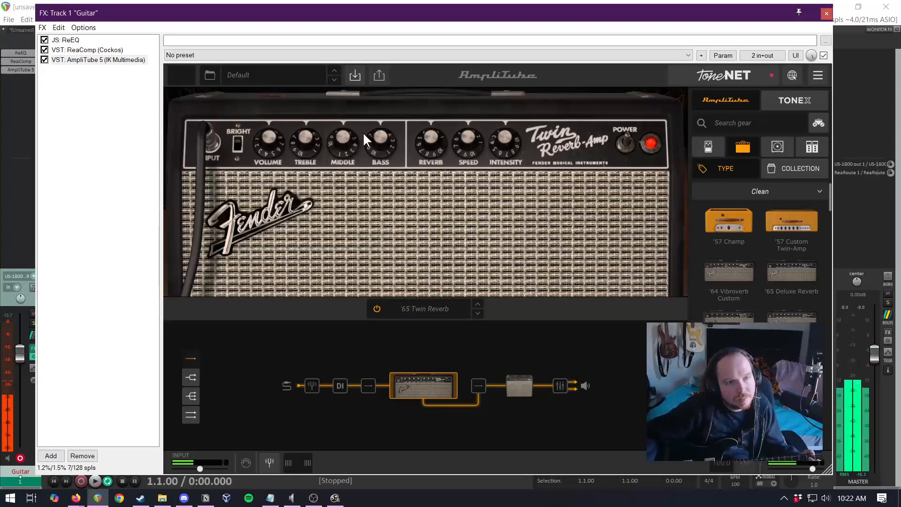
Adjust the Twin Reverb's Treble and set its Middle to about 6.1
drag(304, 138, 324, 96)
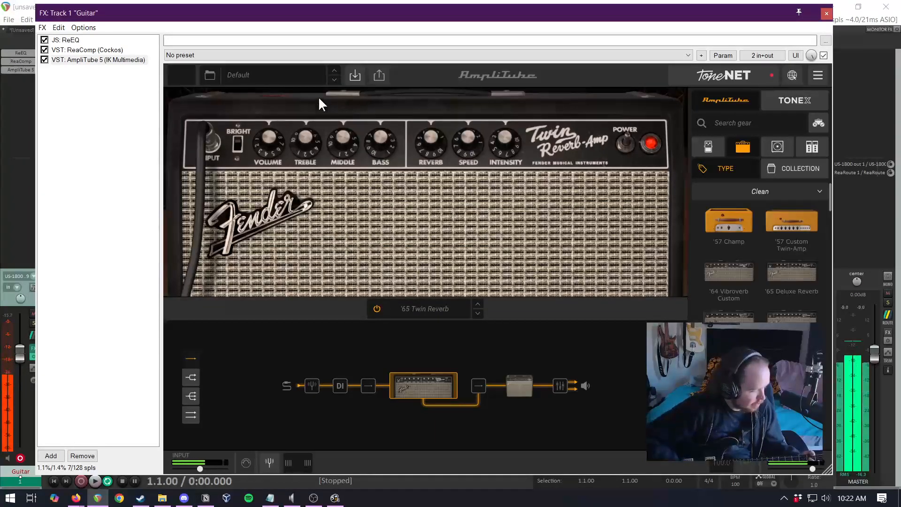
mouse_move(309, 141)
mouse_down()
mouse_move(307, 153)
mouse_move(322, 154)
mouse_move(346, 134)
mouse_move(331, 131)
mouse_move(316, 198)
mouse_move(297, 137)
mouse_move(308, 114)
mouse_move(311, 128)
mouse_up()
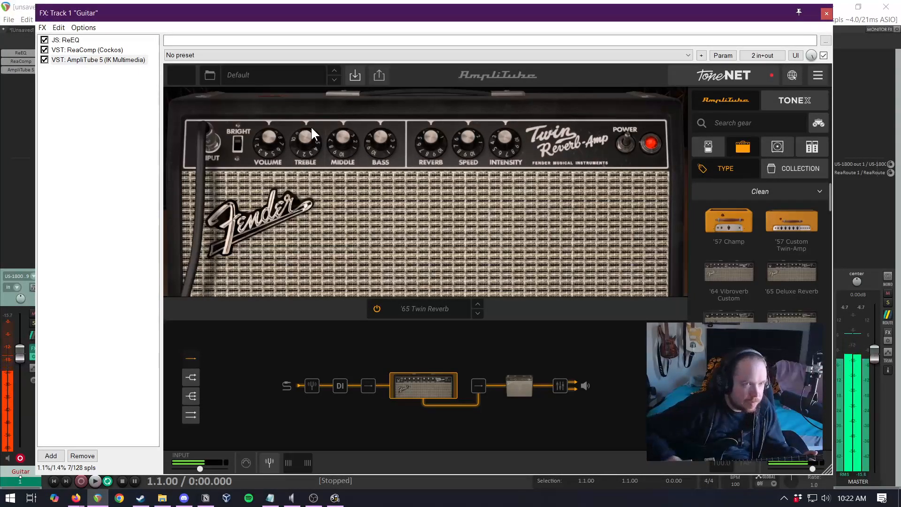
drag(311, 126, 304, 156)
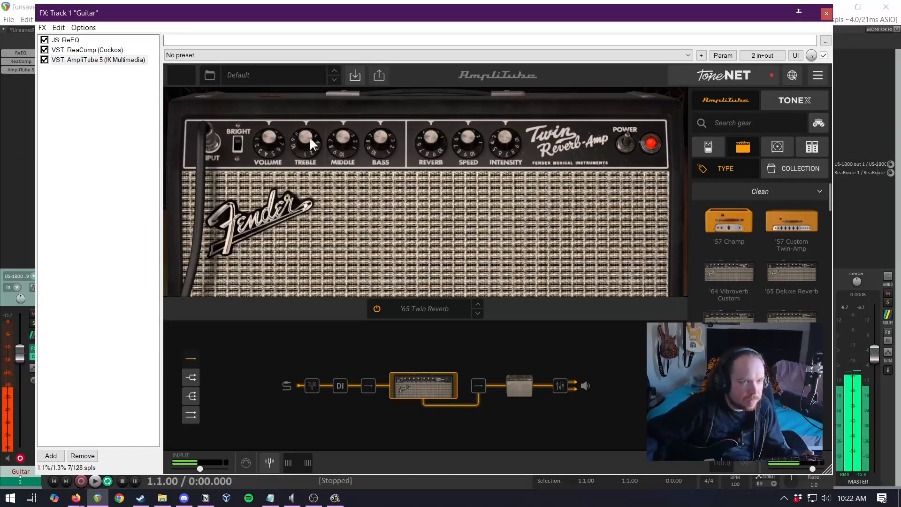
drag(335, 140, 332, 148)
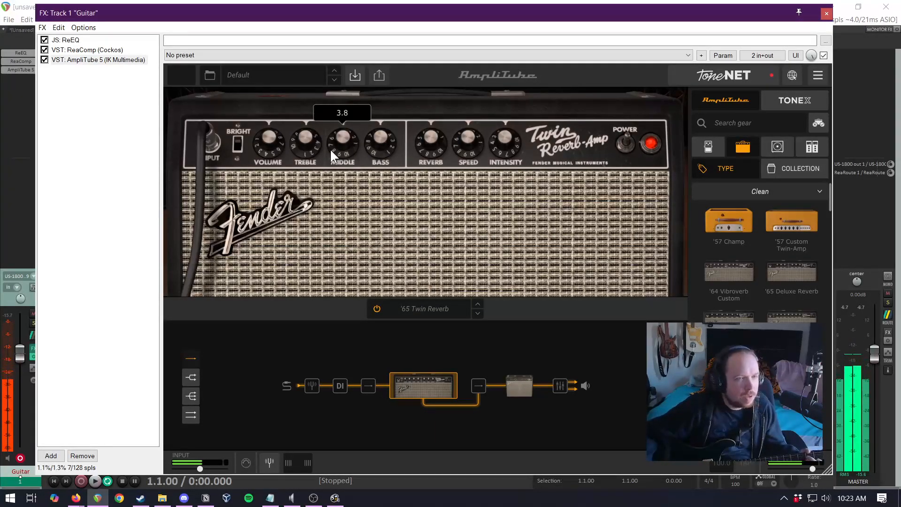
drag(309, 145, 292, 156)
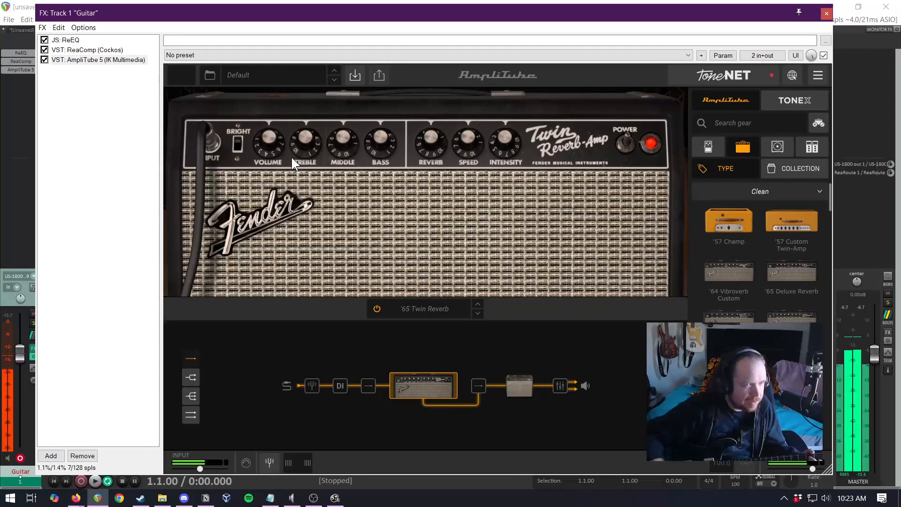
mouse_move(336, 133)
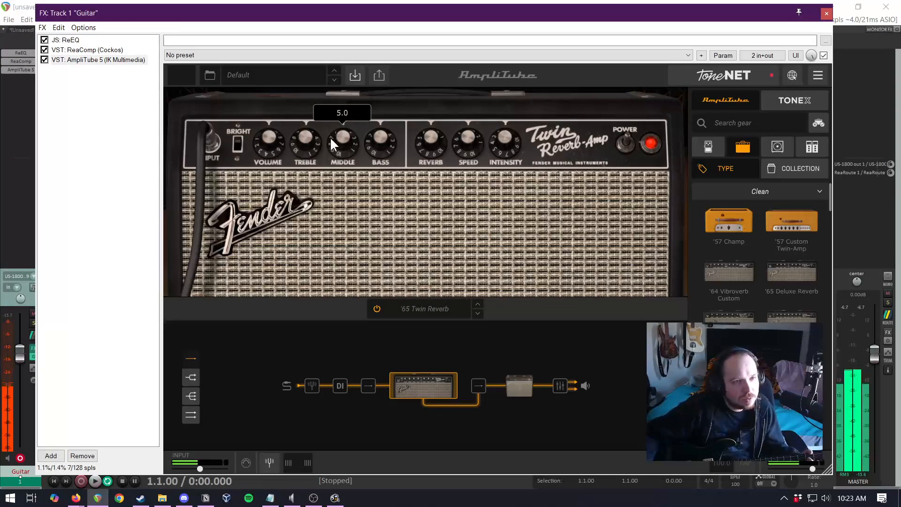
drag(348, 138, 355, 125)
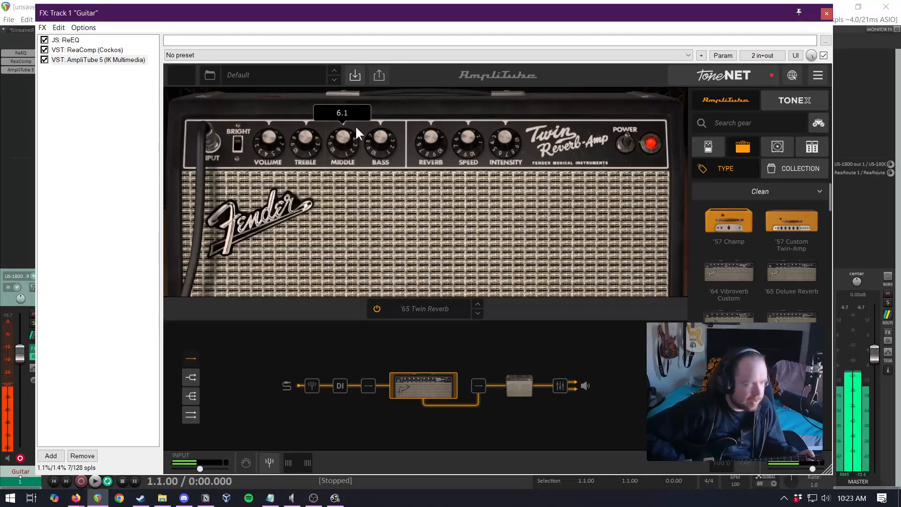
Set the Twin Reverb's Bass to about 4.8 and readjust its Reverb amount
mouse_move(438, 120)
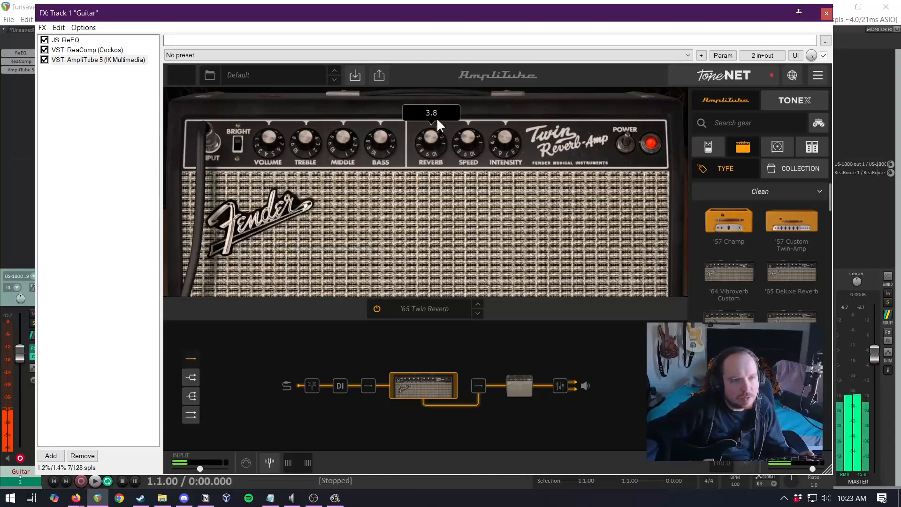
drag(436, 117, 460, 69)
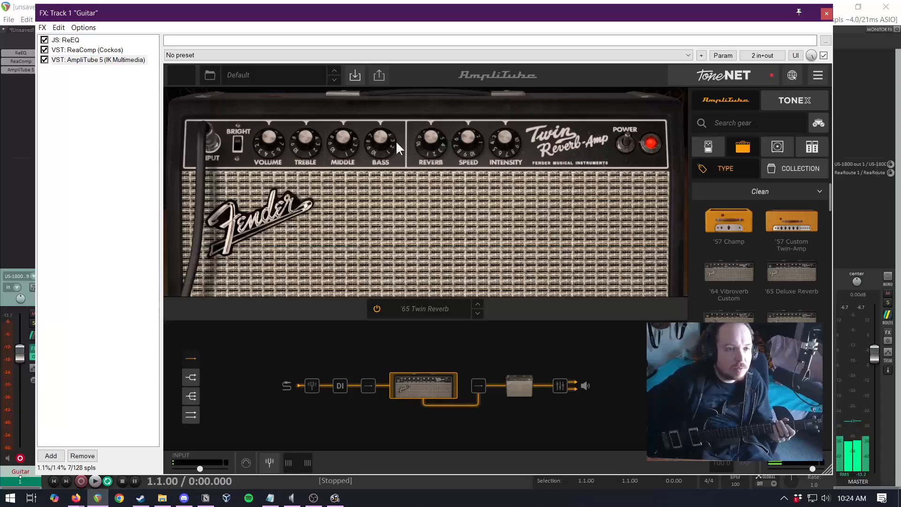
drag(396, 143, 416, 148)
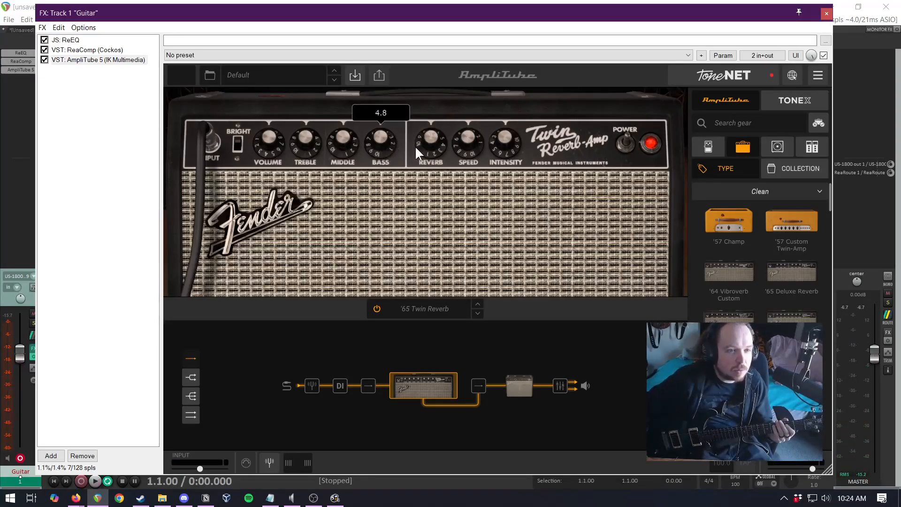
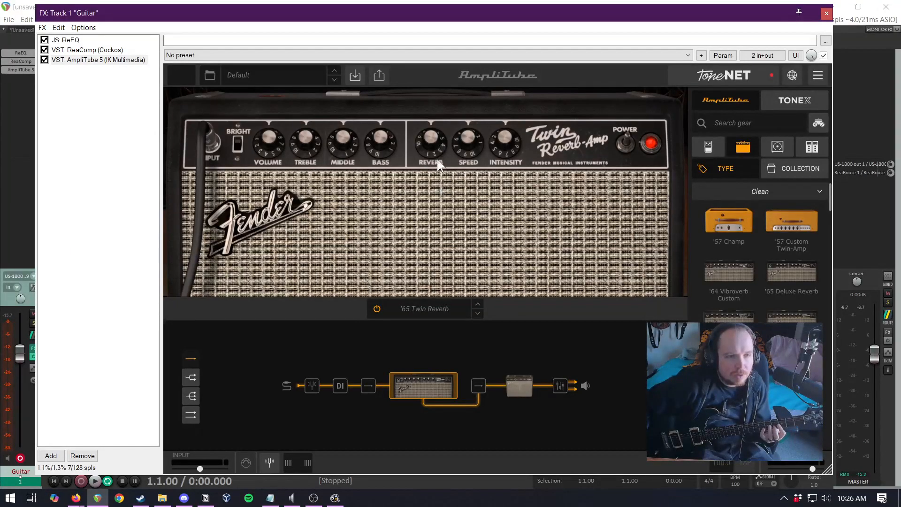
drag(430, 139, 463, 425)
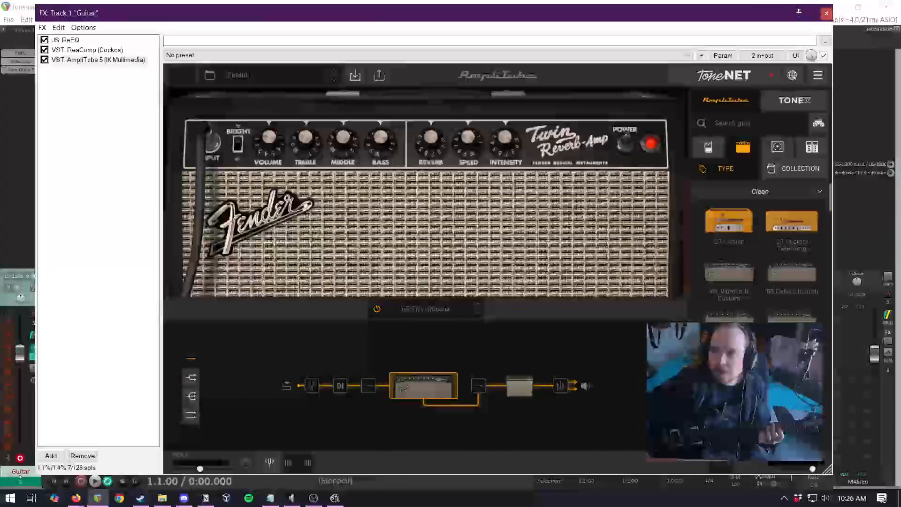
Close the Guitar track's FX window and add a new empty track below the Guitar track
drag(423, 13, 419, 35)
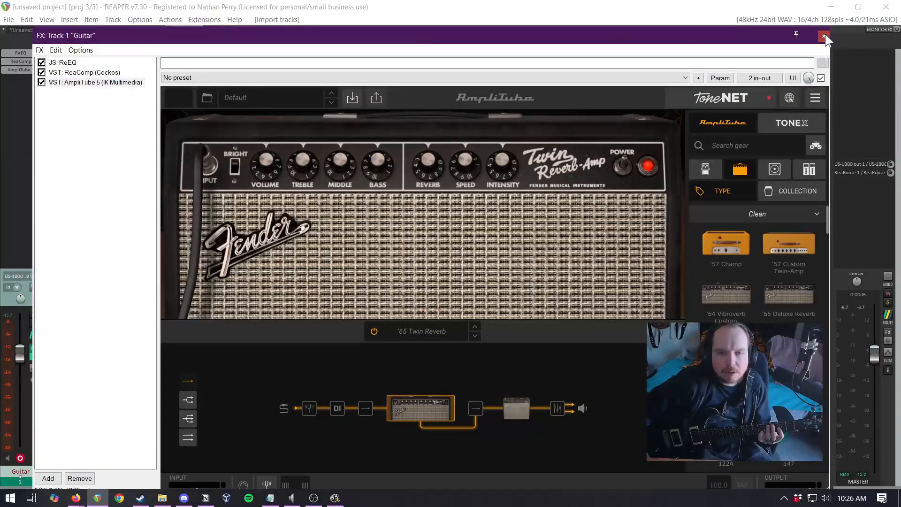
click(824, 36)
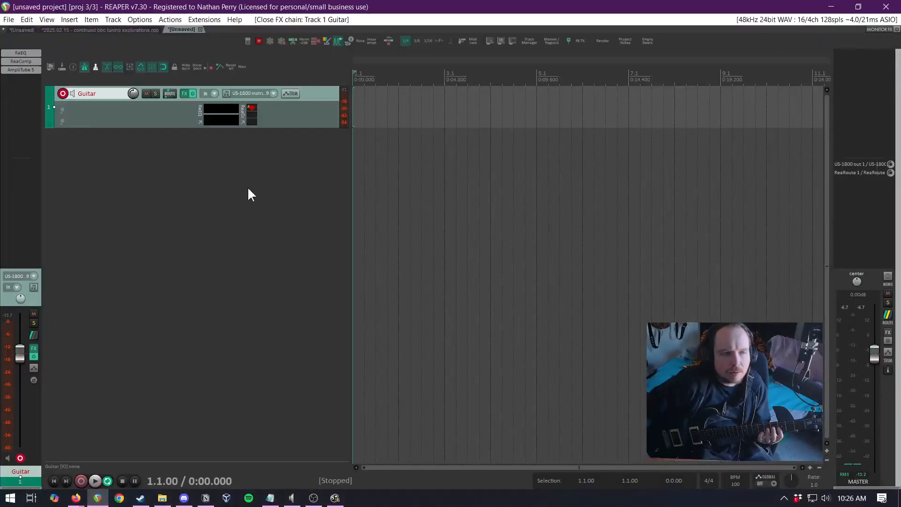
double_click(210, 184)
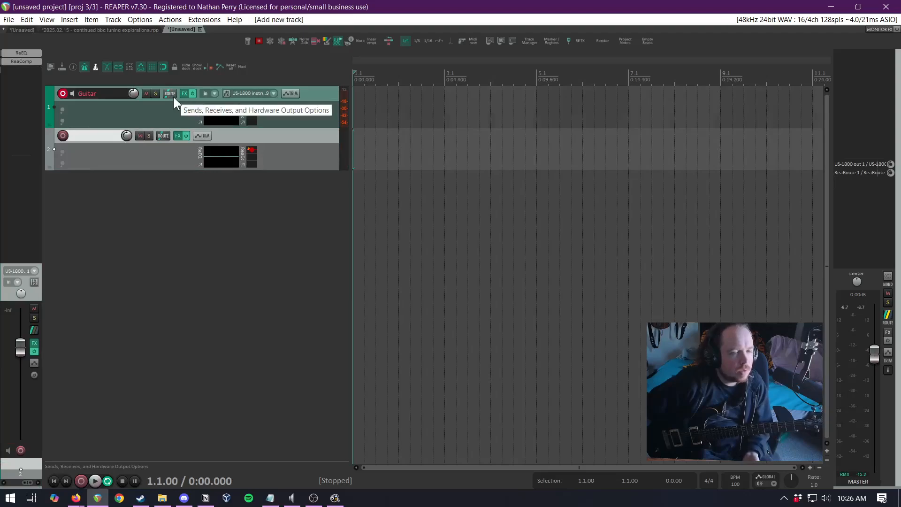
Create a send from the Guitar track to the new track below it and name that track Guitar Reverb
drag(173, 97, 162, 134)
click(345, 137)
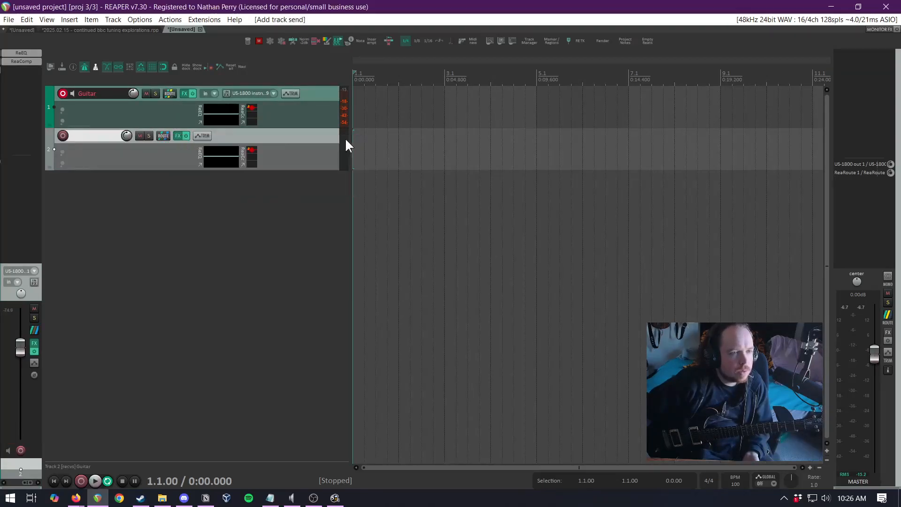
double_click(99, 136)
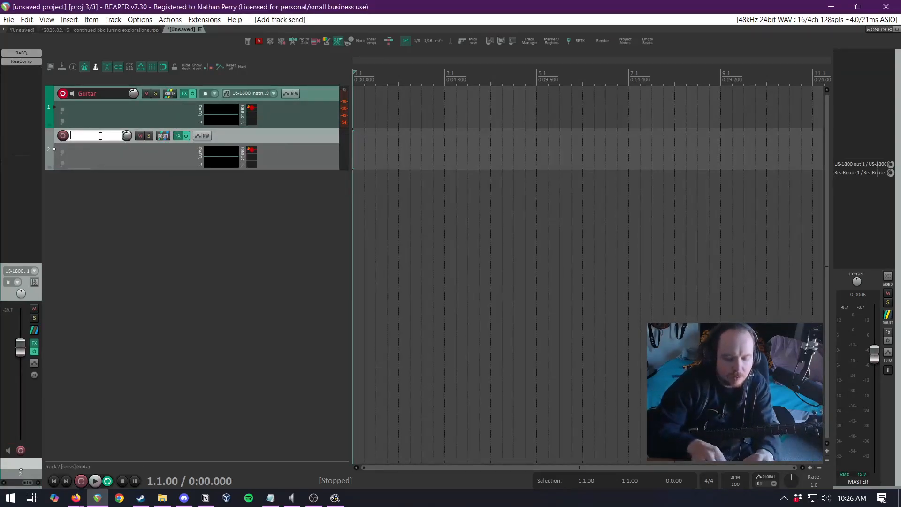
text(Re)
key(BackSpace)
key(BackSpace)
text(Gu)
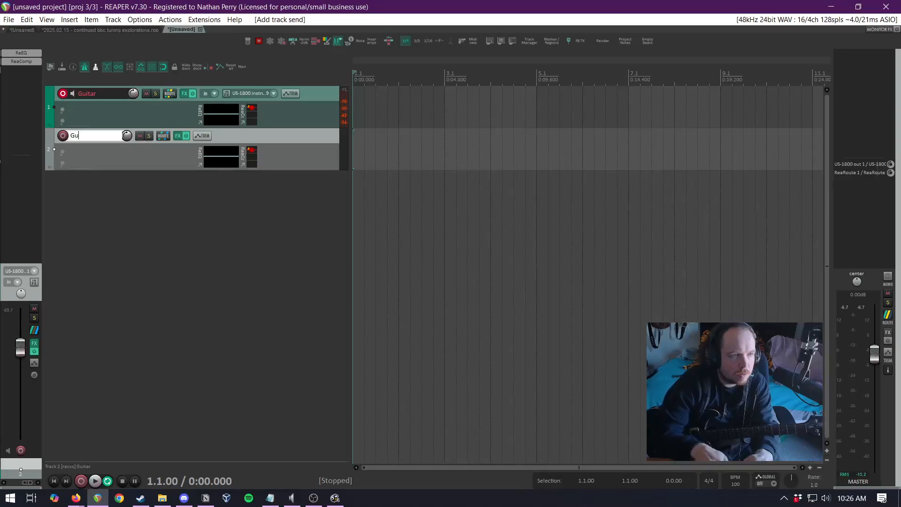
text(itar Reverb)
key(Return)
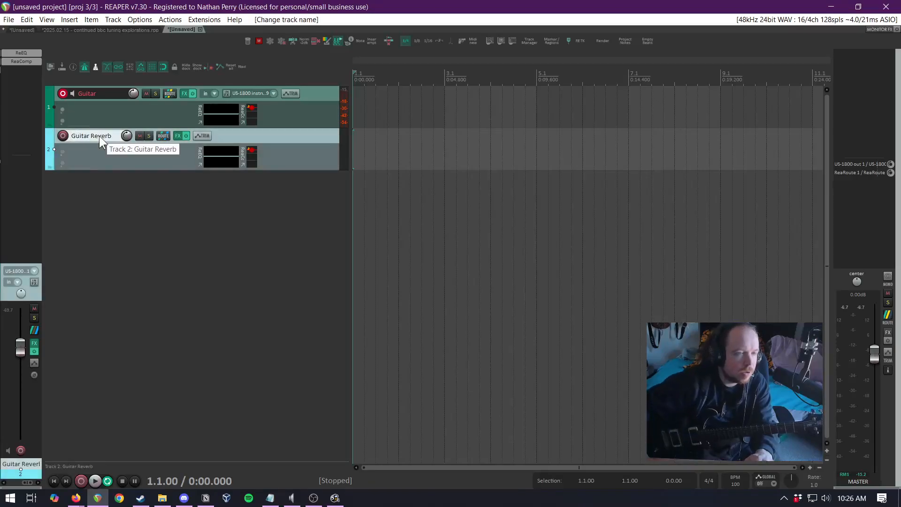
Add the ValhallaVintageVerb plugin to the Guitar Reverb track
right_click(26, 73)
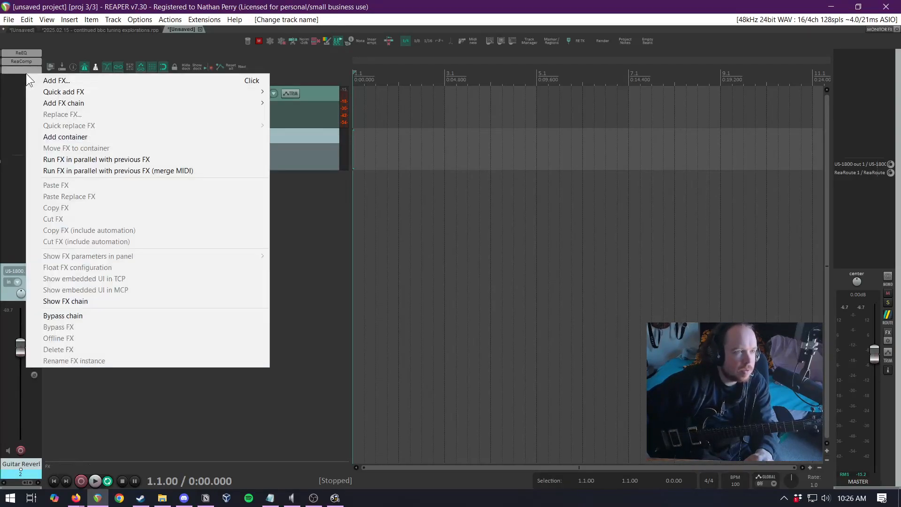
mouse_move(77, 92)
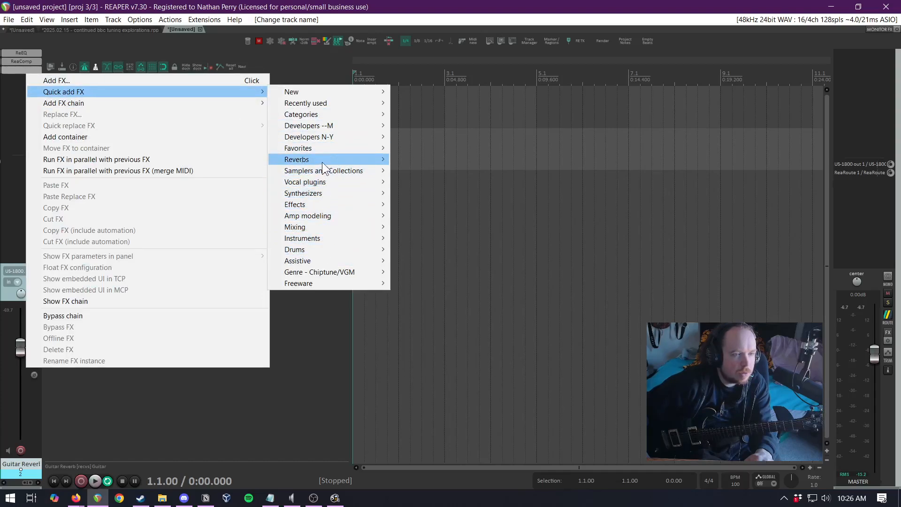
mouse_move(322, 162)
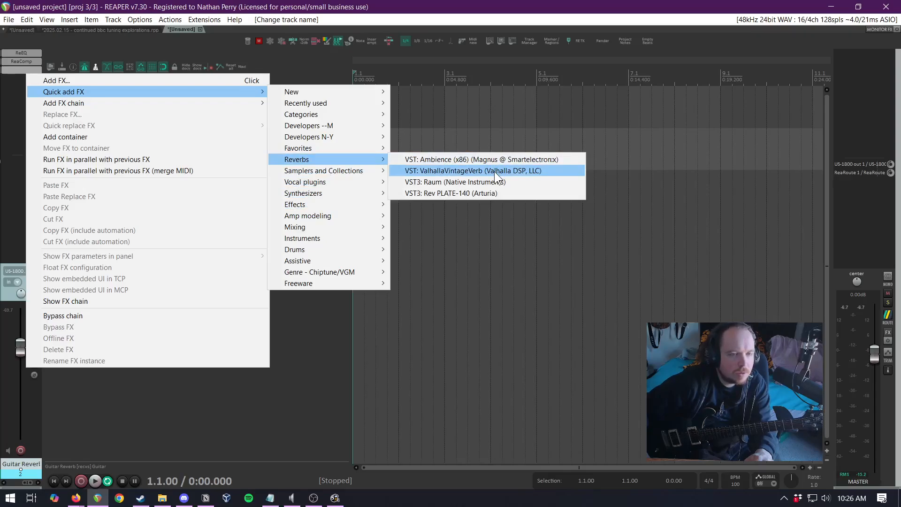
click(494, 171)
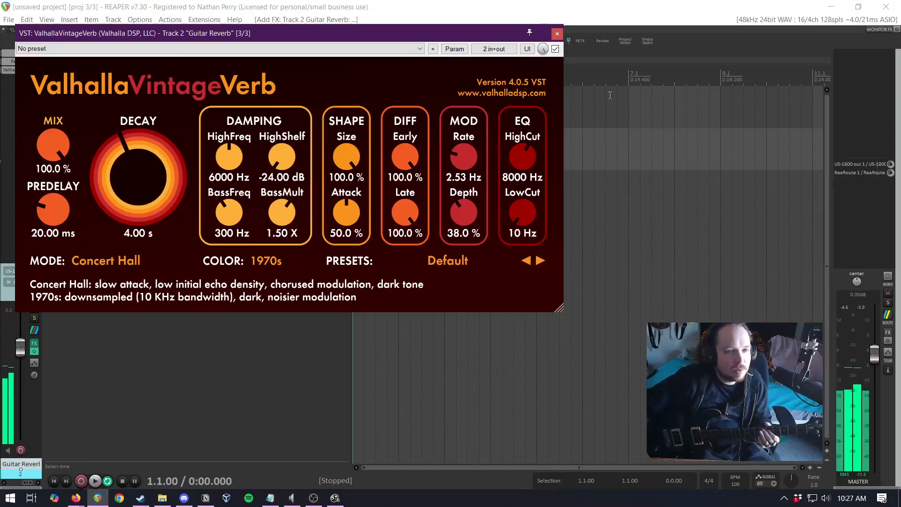
Close the reverb plugin window and adjust the Guitar track's send level to Guitar Reverb
click(557, 33)
click(335, 99)
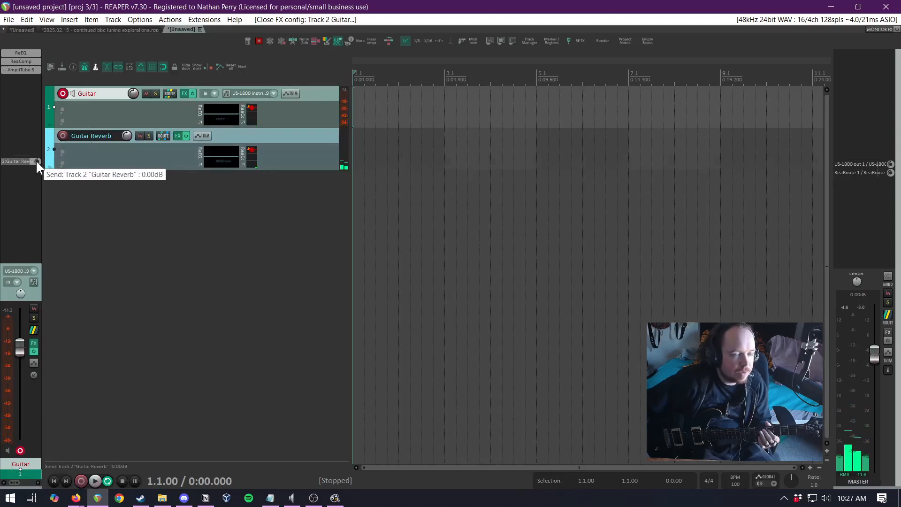
drag(36, 162, 36, 161)
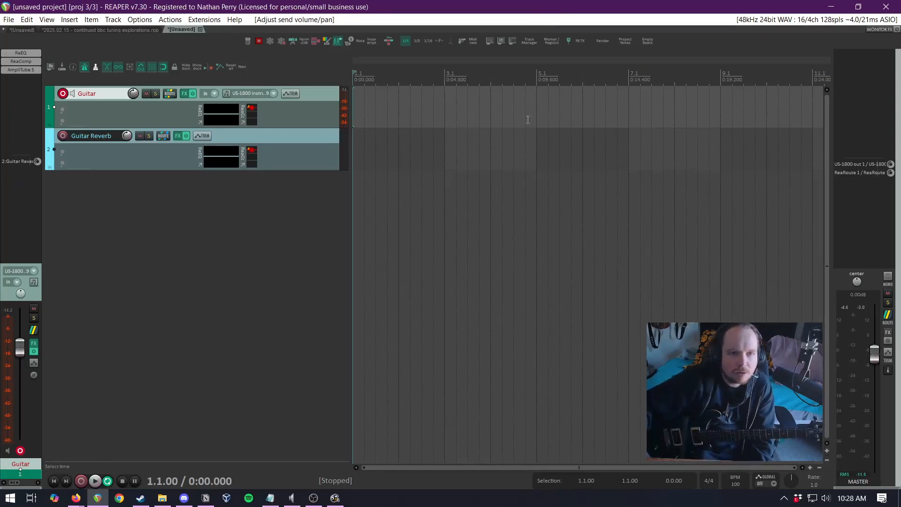
Insert a tempo marker of 100 BPM at position 49.1.00 on the timeline
scroll(541, 123, down, 5)
scroll(537, 120, down, 1)
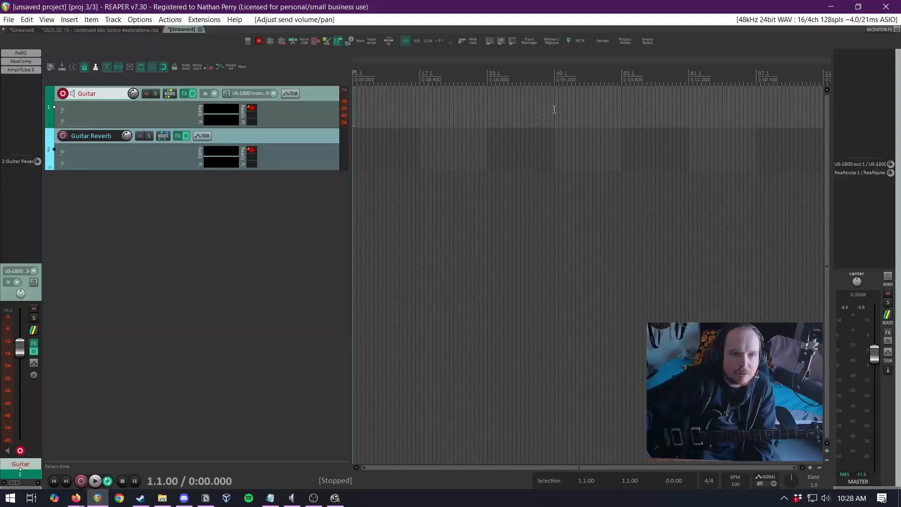
click(554, 111)
right_click(554, 110)
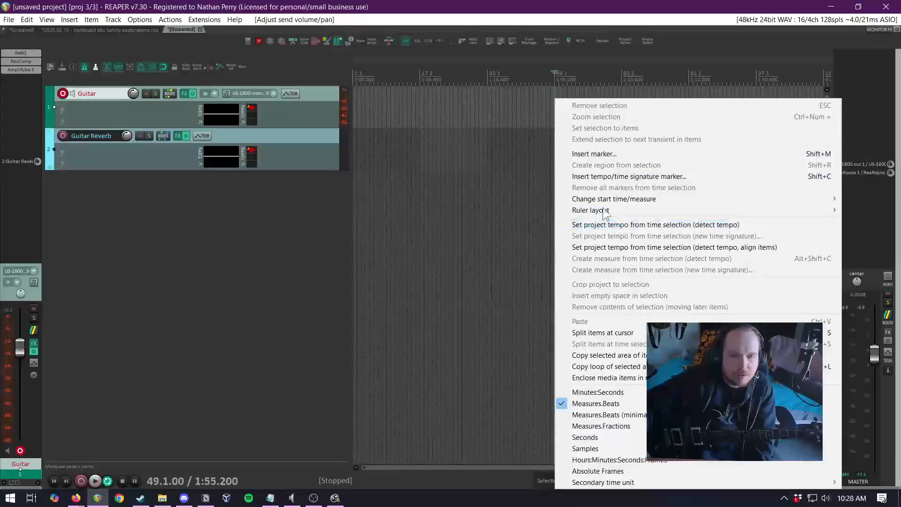
click(521, 7)
key(shift+slash)
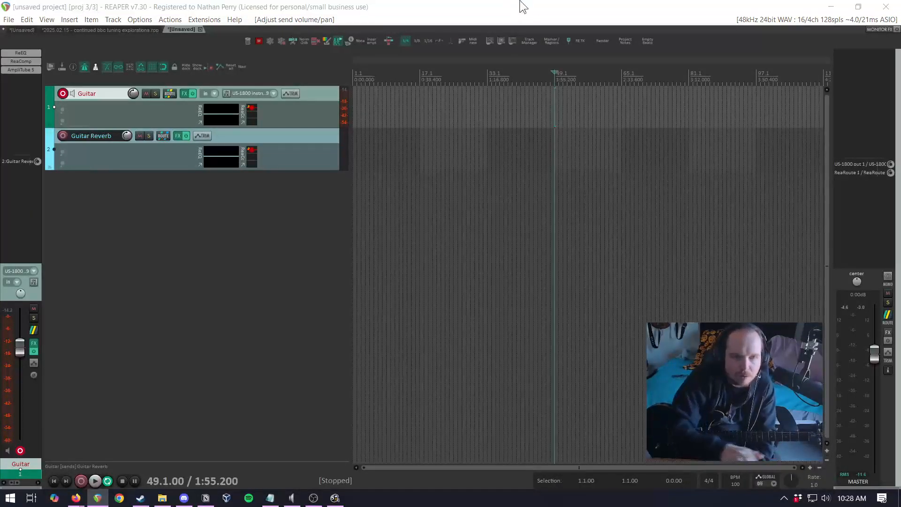
drag(900, 155, 536, 83)
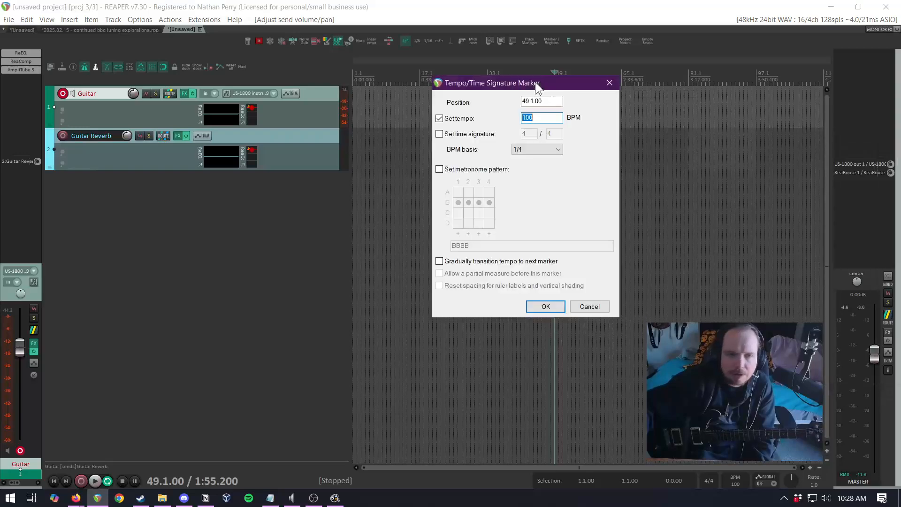
click(547, 307)
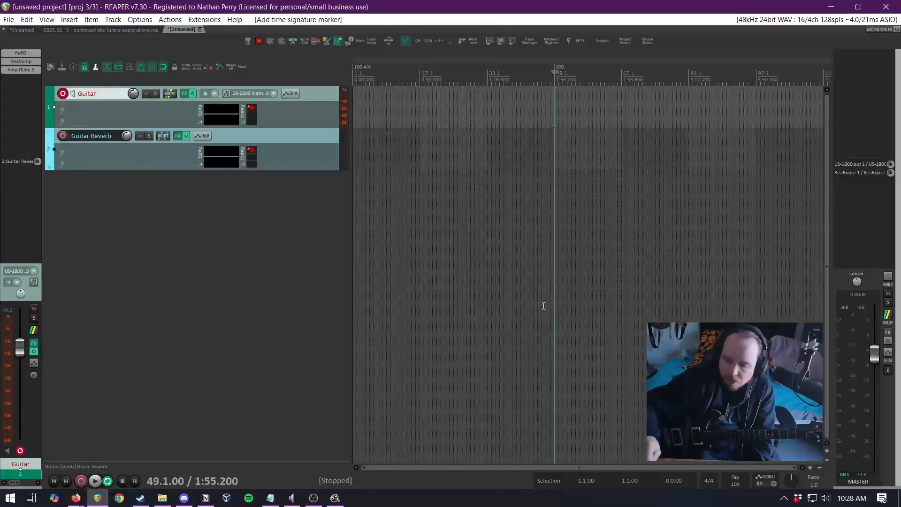
Tap in a tempo for the marker at measure 49 and set that marker to 60 BPM
key(t)
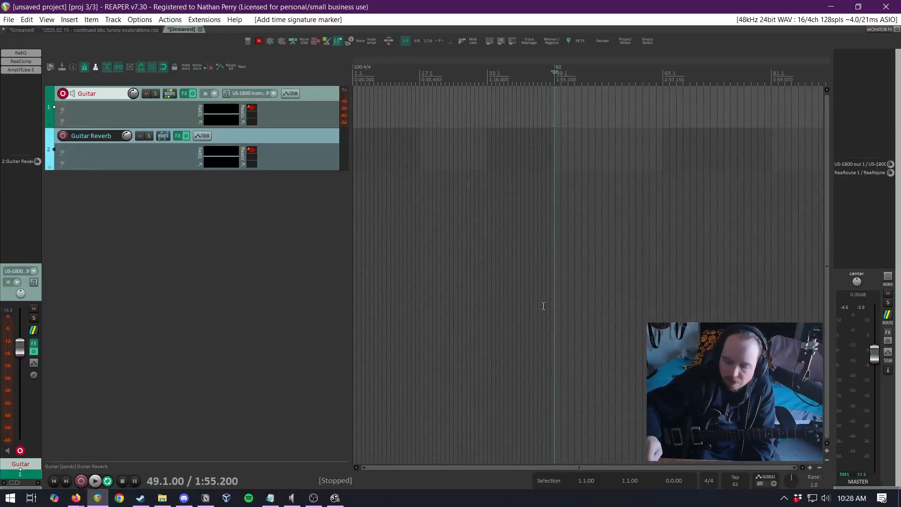
key(t)
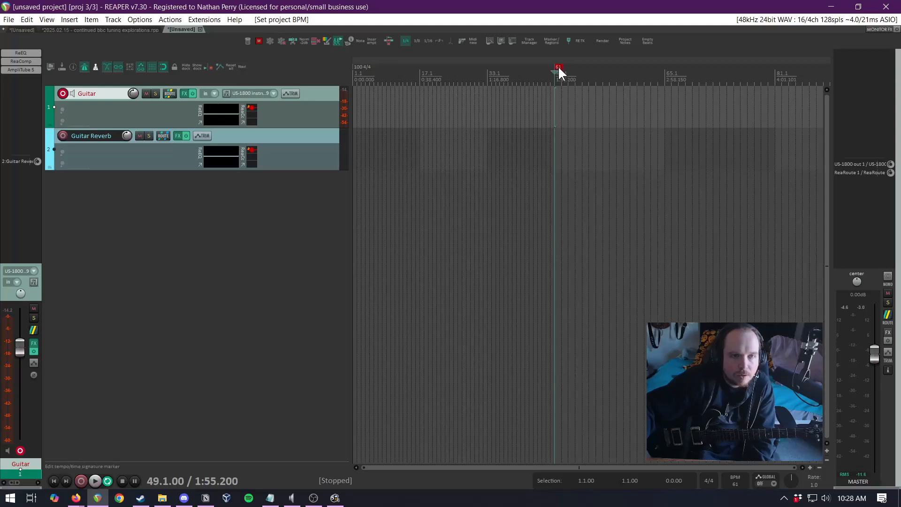
double_click(558, 67)
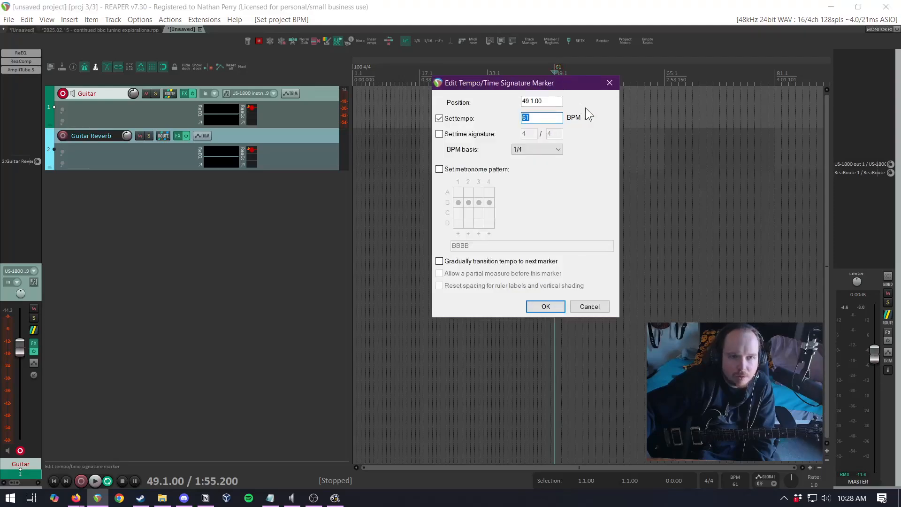
text(60)
key(Return)
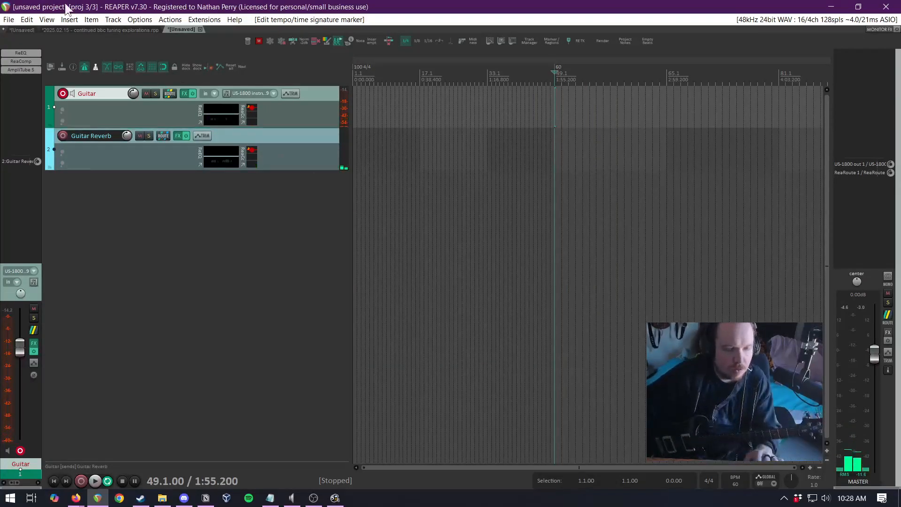
Start saving the project under a new name and browse to the Elysium (2024) folder within Projects > Venaht
click(8, 19)
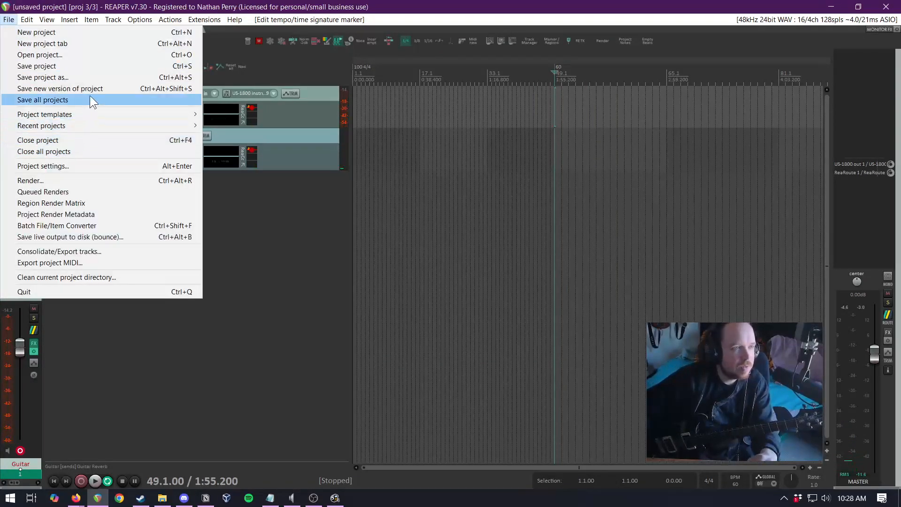
click(97, 79)
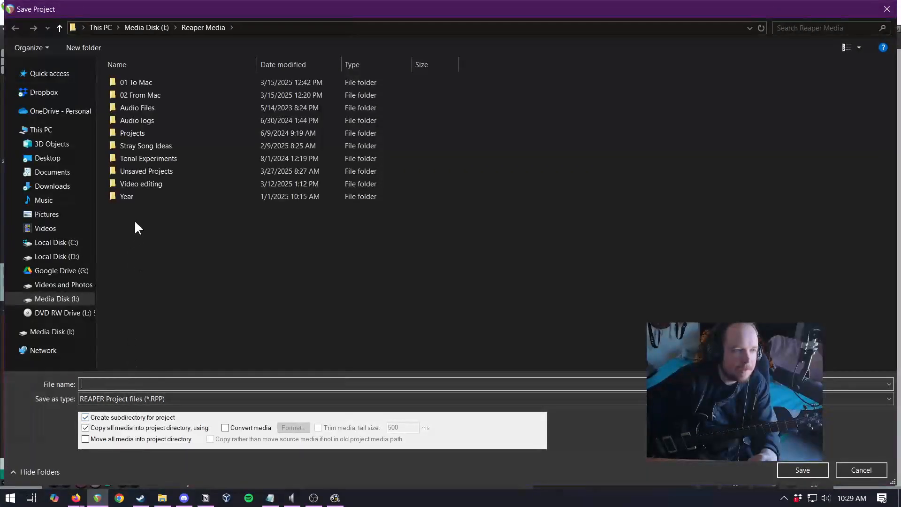
double_click(131, 196)
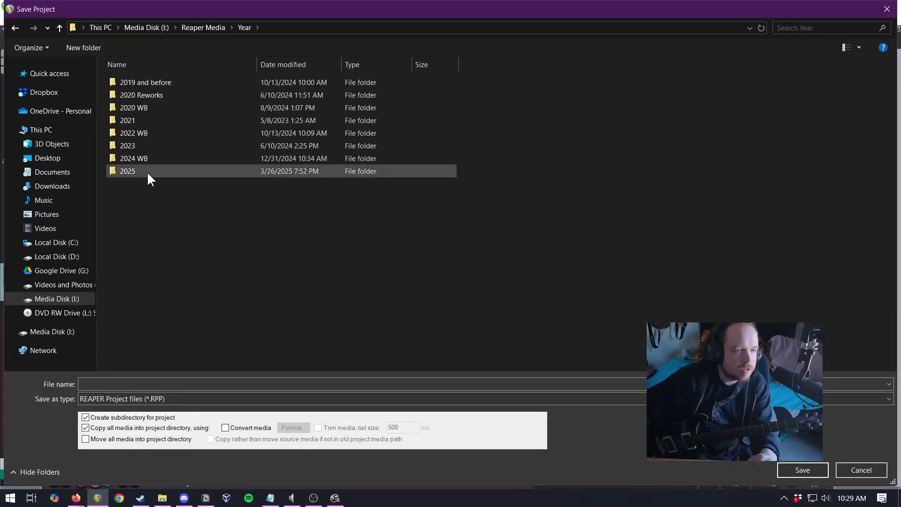
key(alt+Left)
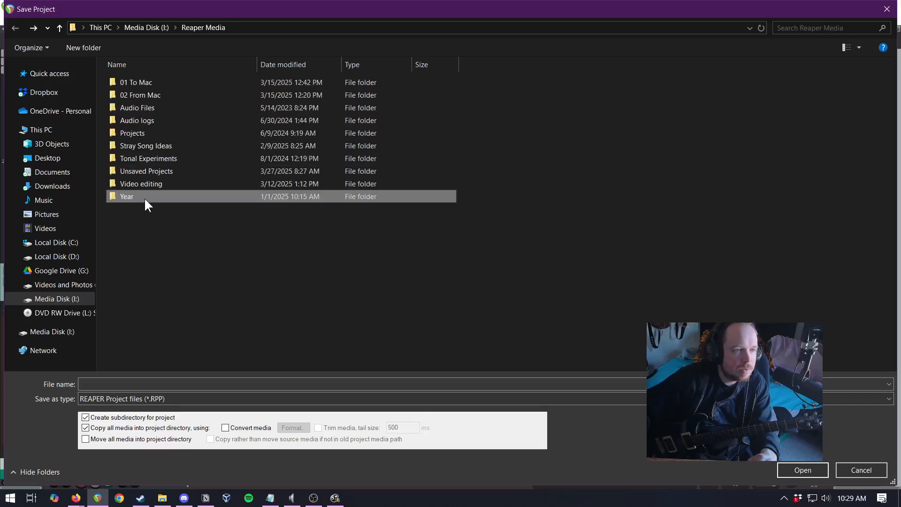
double_click(141, 131)
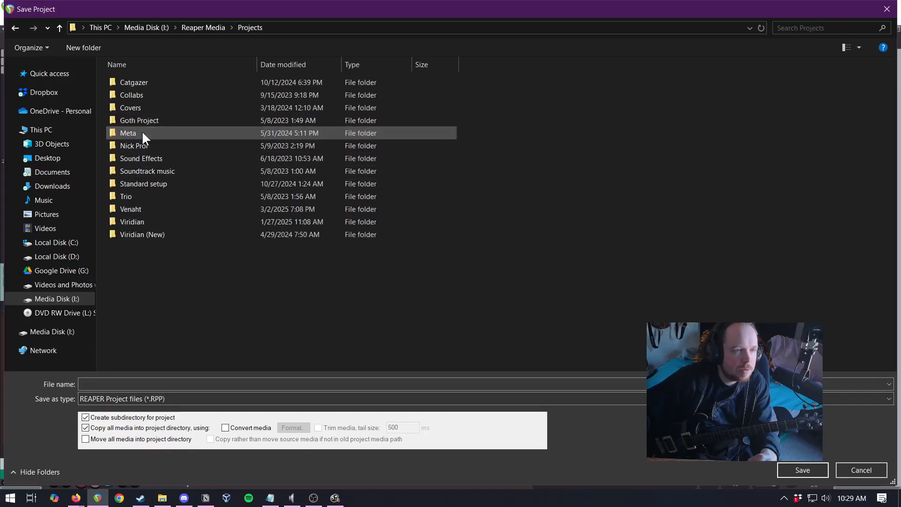
double_click(152, 210)
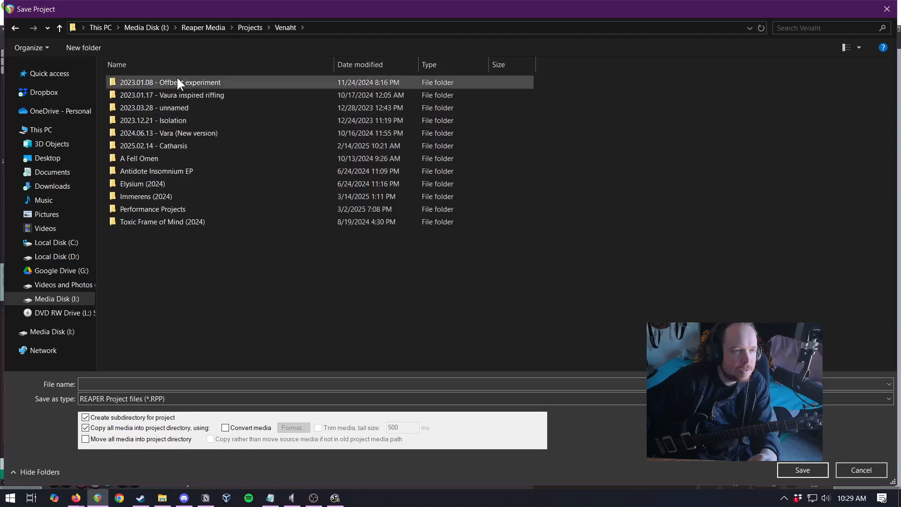
double_click(186, 183)
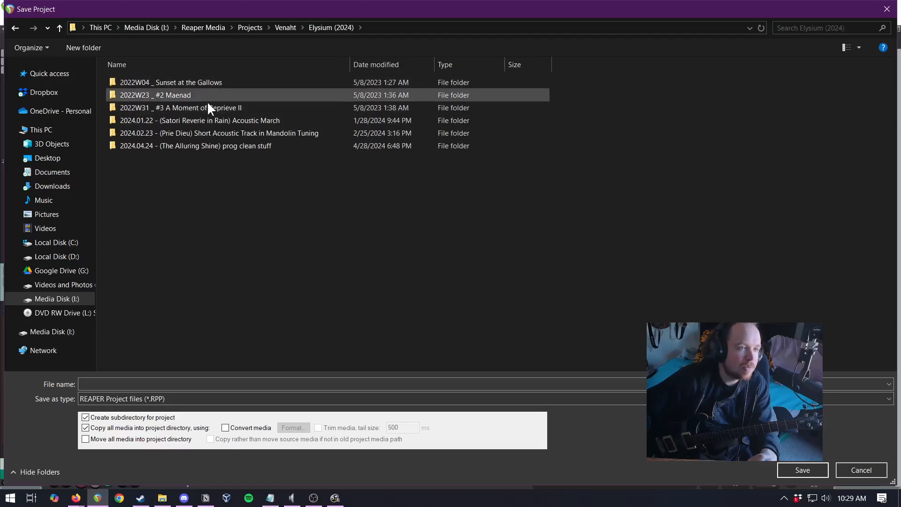
right_click(192, 183)
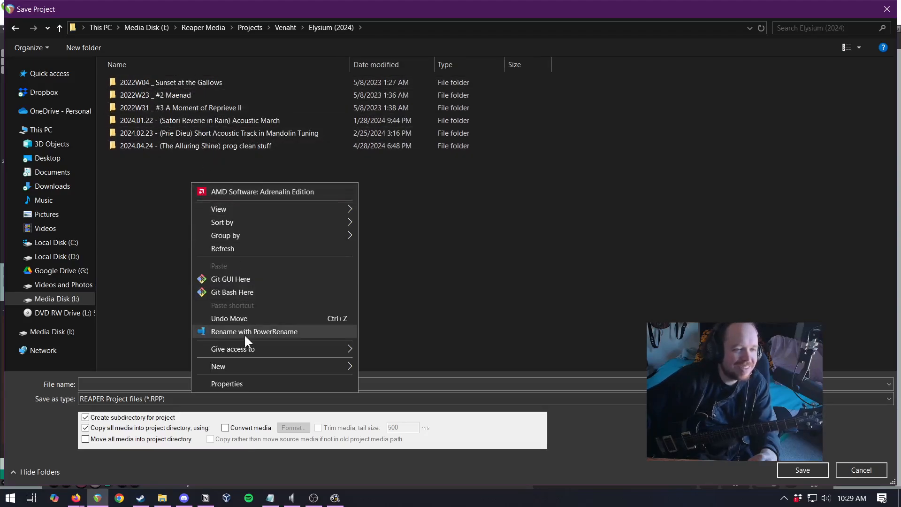
mouse_move(241, 369)
click(395, 213)
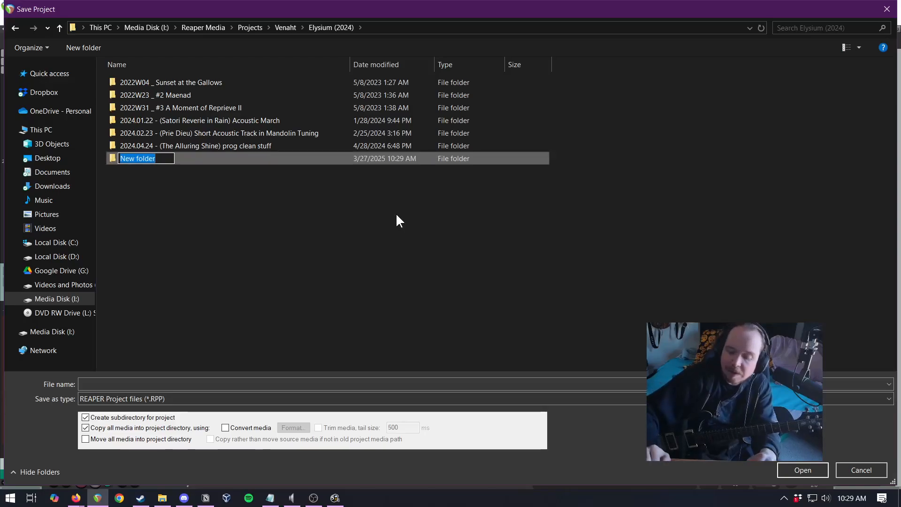
text(2024)
key(BackSpace)
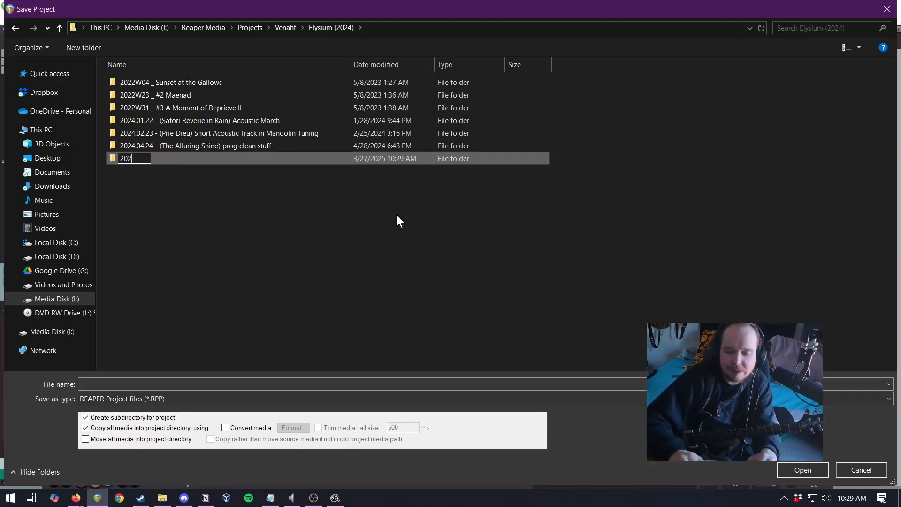
text(5.03.)
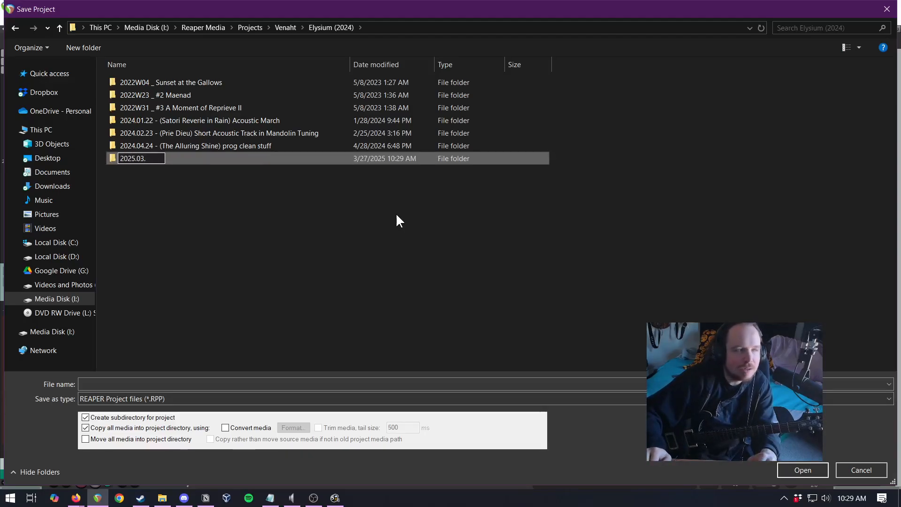
text(27 - Catharsis)
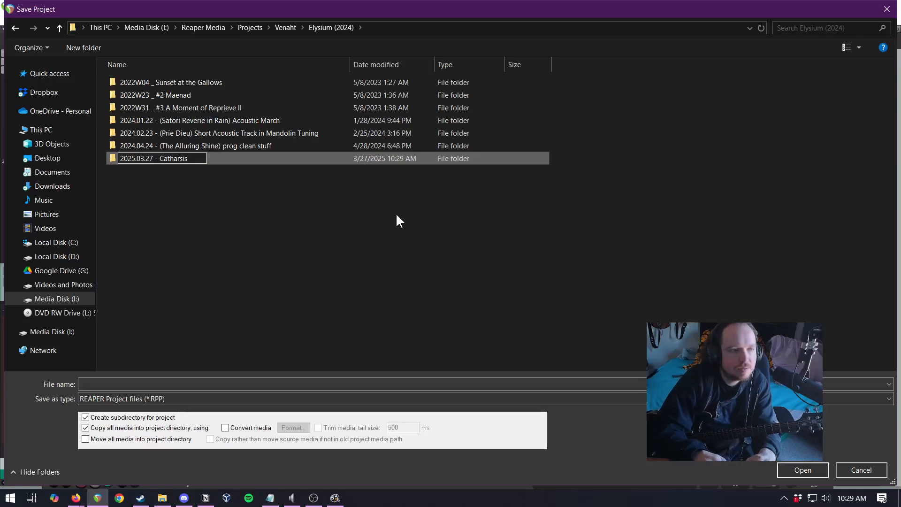
key(Return)
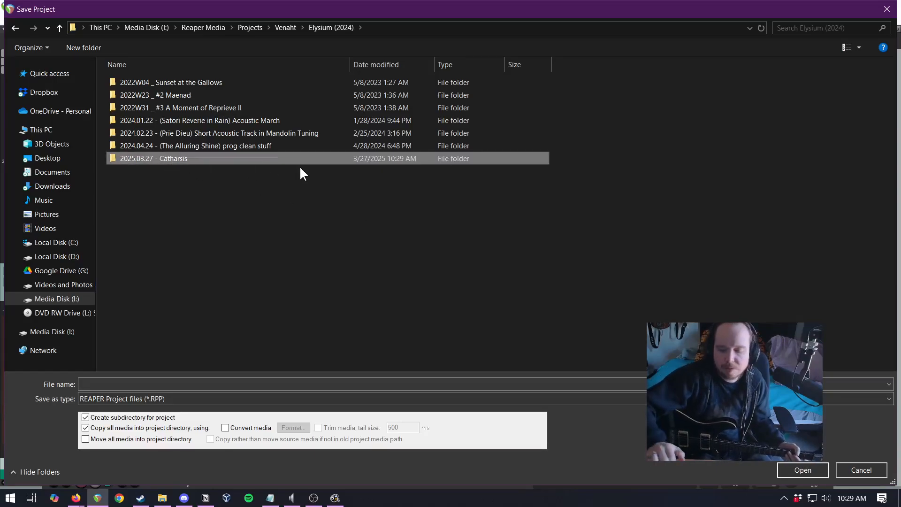
key(Delete)
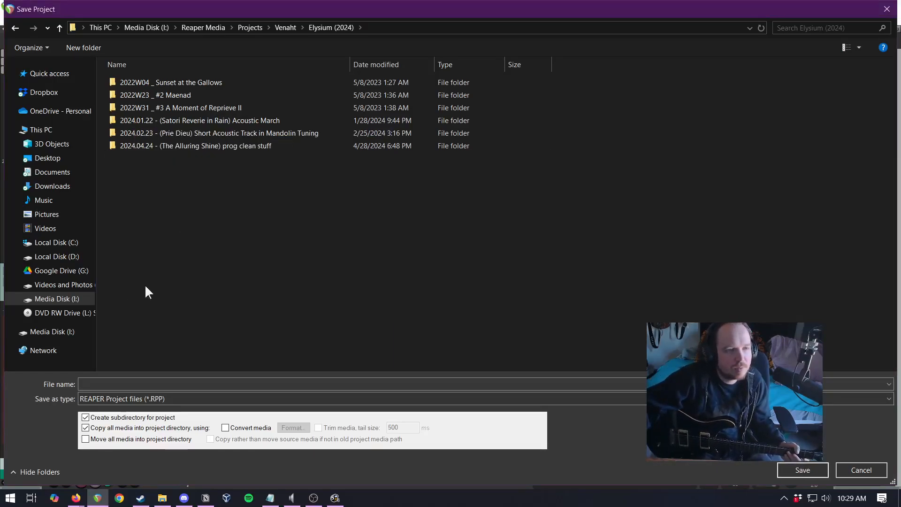
Save the project as "2025.03.27 - Catharsis" in its own subdirectory of the Elysium (2024) folder
click(146, 384)
text(2025.)
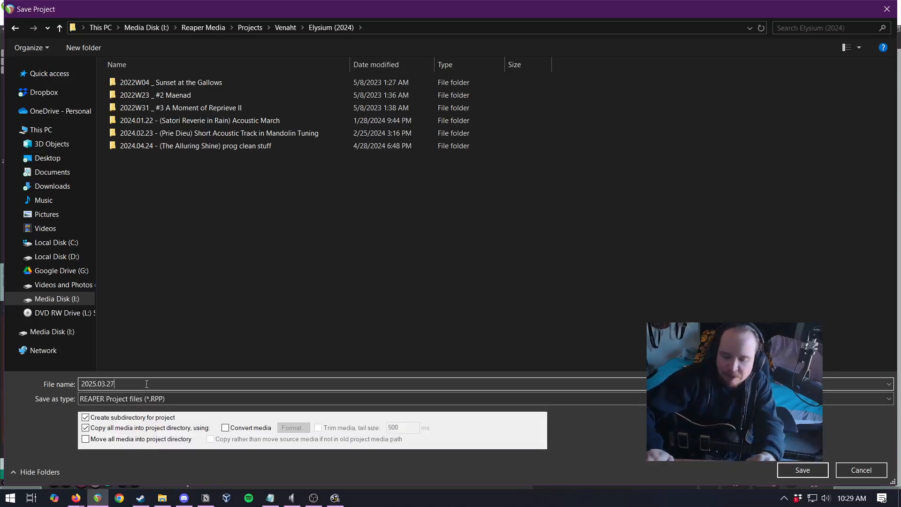
text(03.27 - Catharsis)
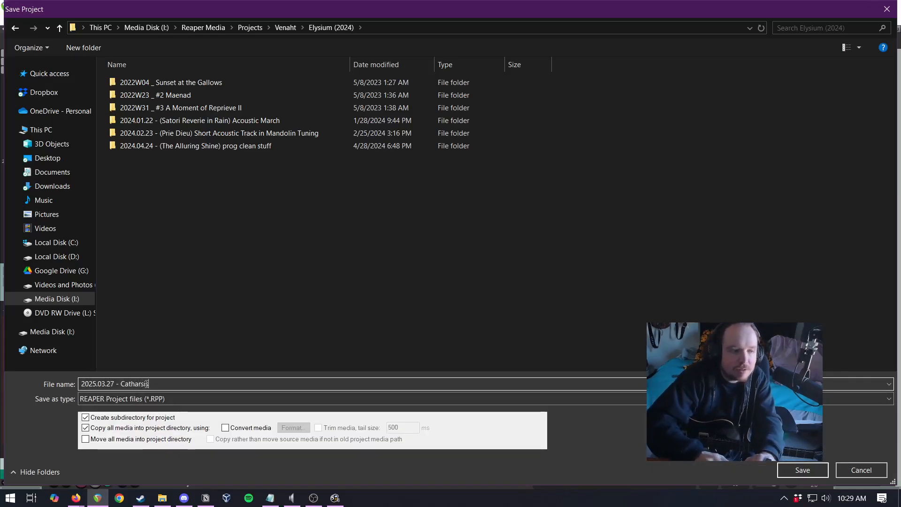
key(Return)
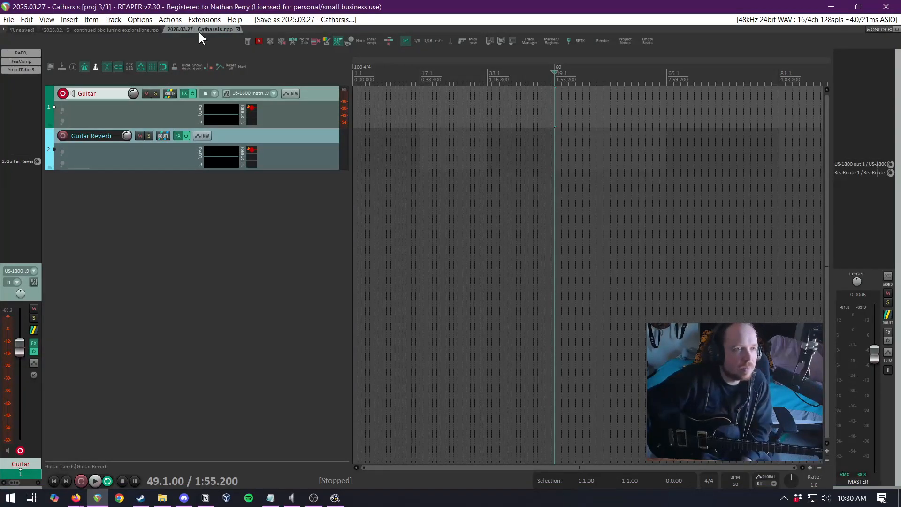
Examine the saved project's folder and its Audio subfolder in the save dialog with all file types shown, and leave without saving
click(5, 20)
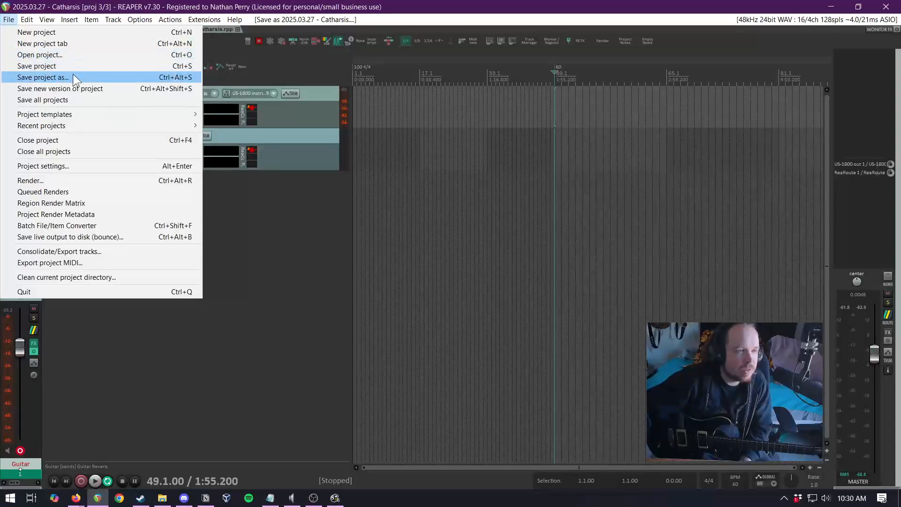
click(74, 77)
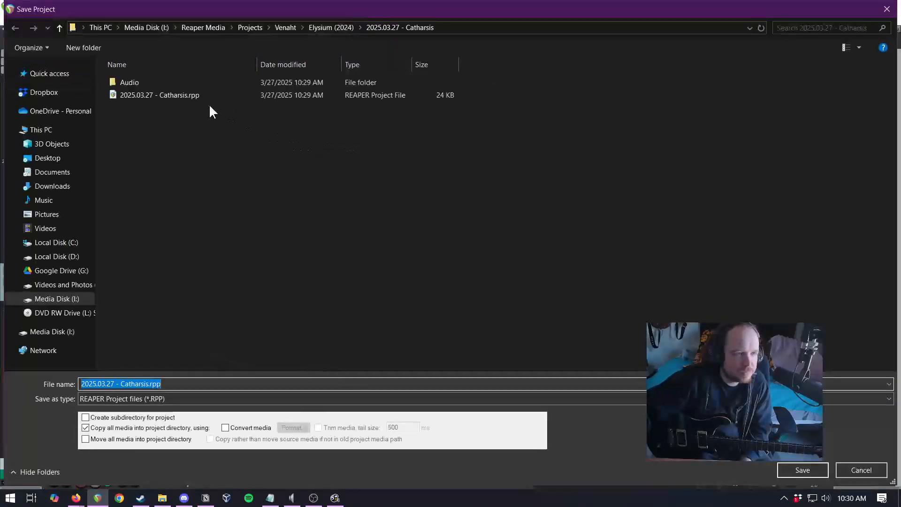
click(328, 30)
double_click(173, 156)
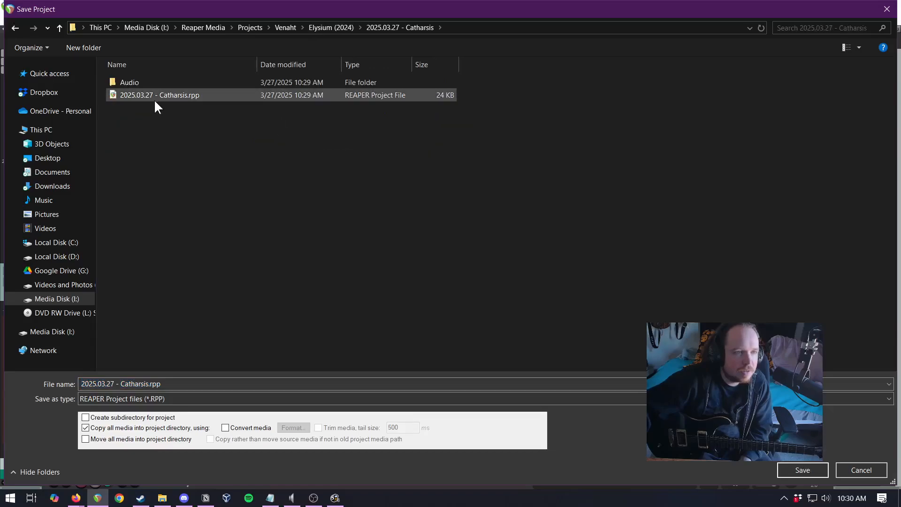
double_click(134, 84)
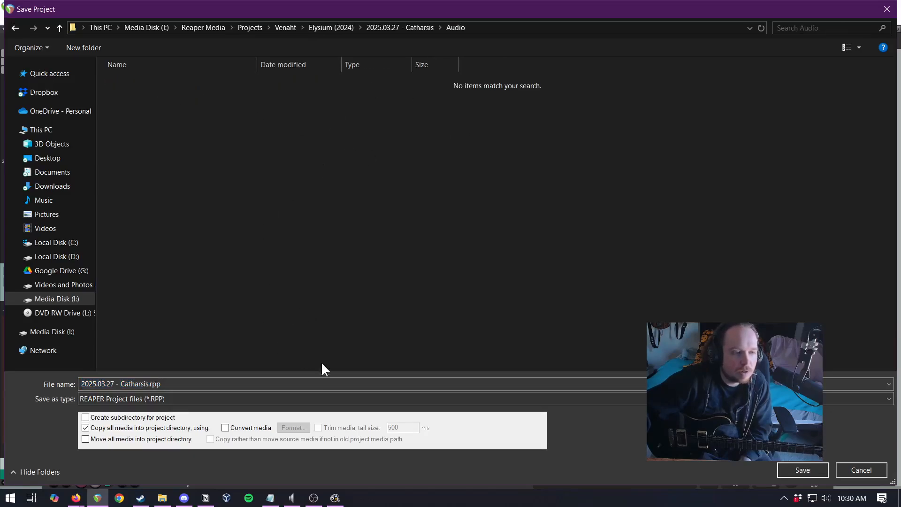
click(295, 398)
click(123, 439)
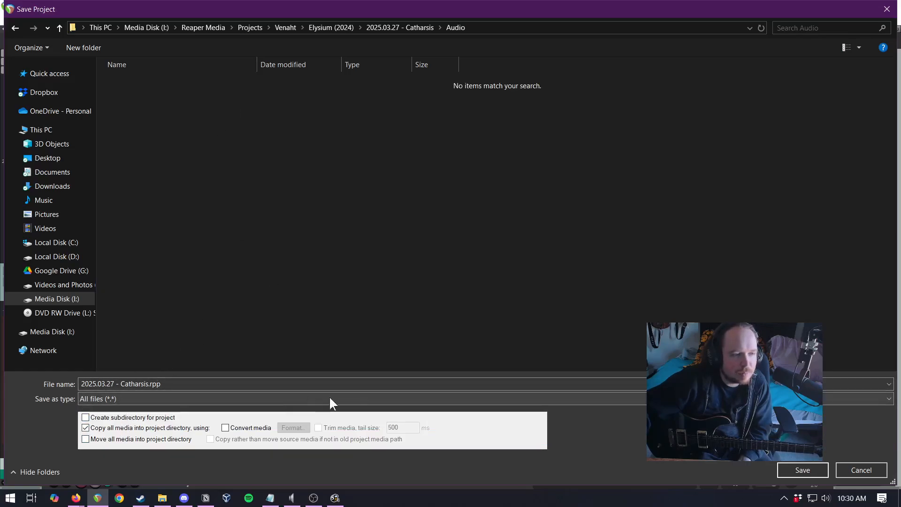
click(861, 470)
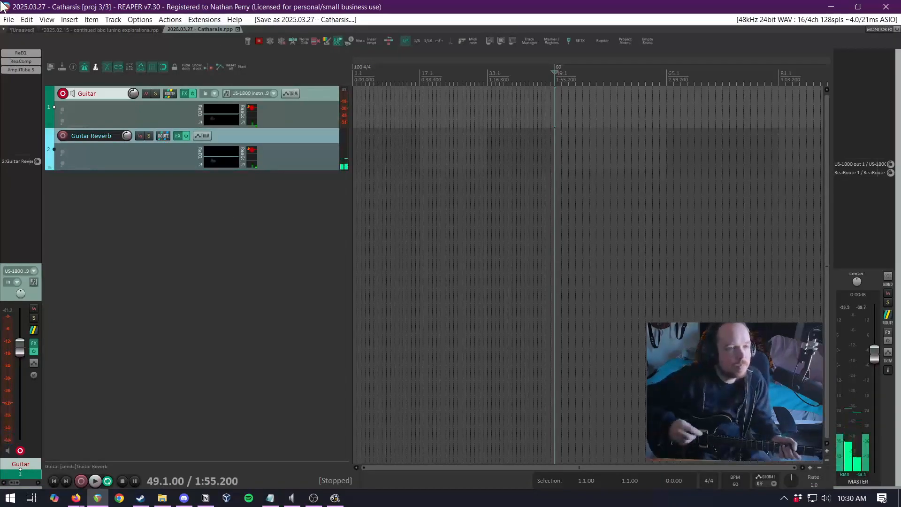
Rename the Guitar track to "Clean Guitar"
right_click(329, 97)
click(311, 194)
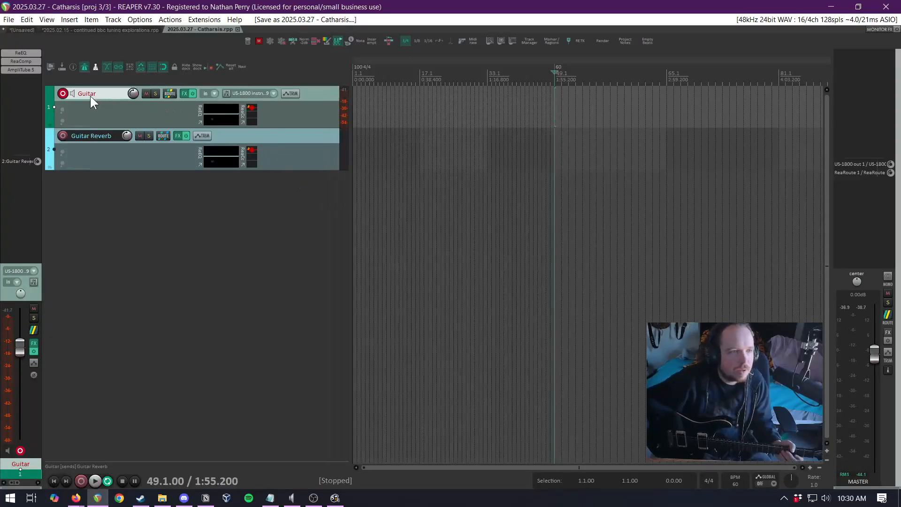
key(Home)
text(Cle)
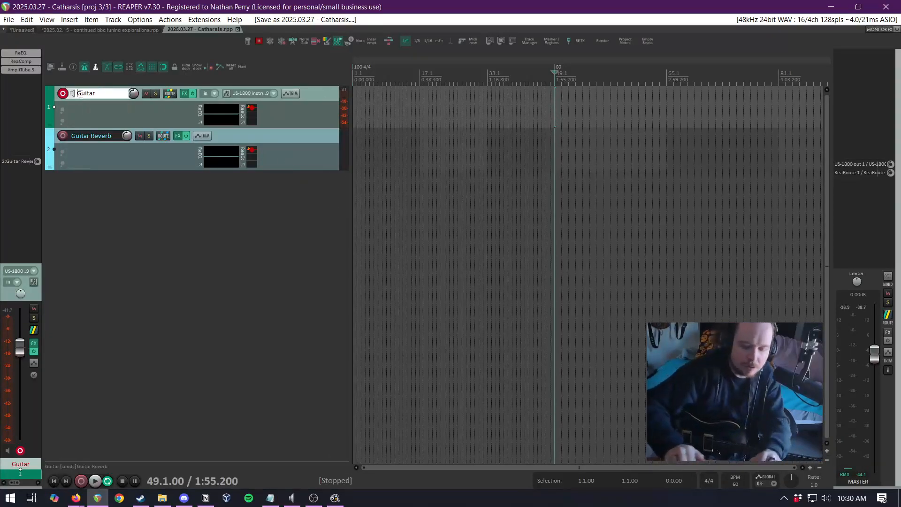
text(an)
key(Return)
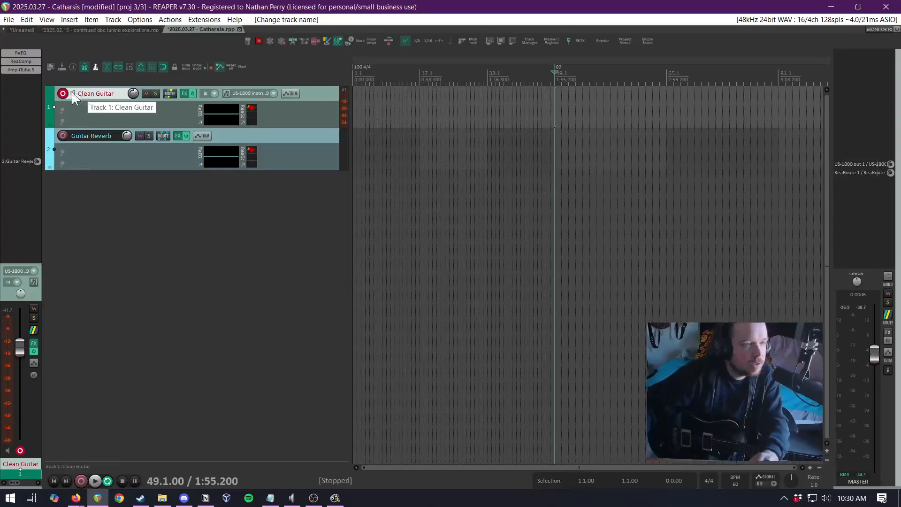
Duplicate the Clean Guitar track and rename the copy "Heavy Guitar"
right_click(311, 100)
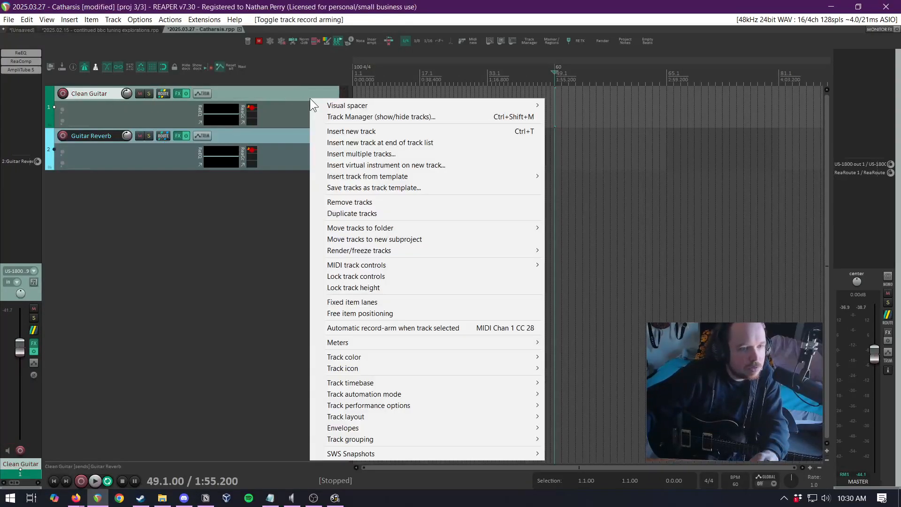
click(389, 215)
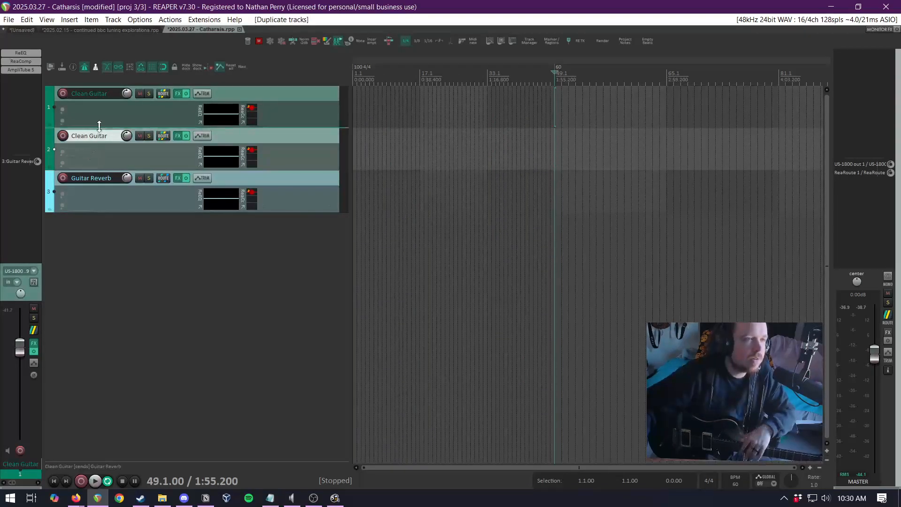
double_click(89, 135)
text(Heavy)
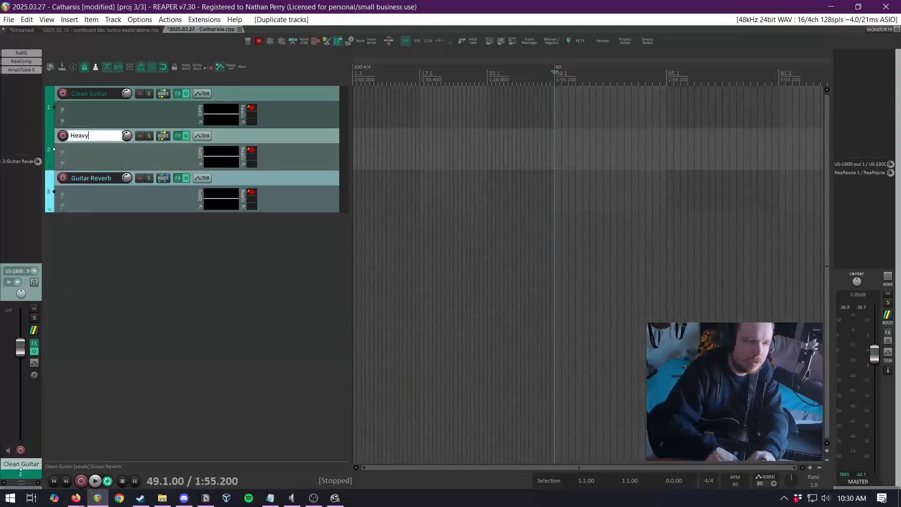
key(Return)
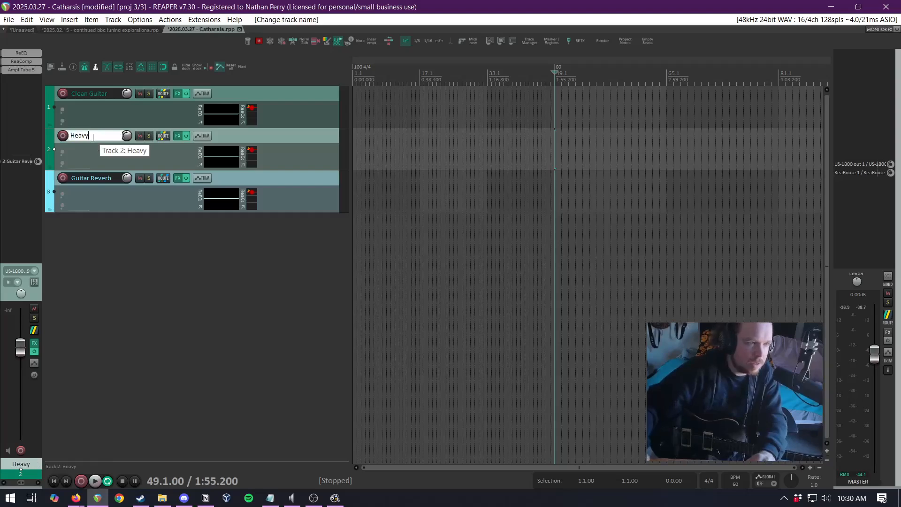
text(Guitar)
key(Return)
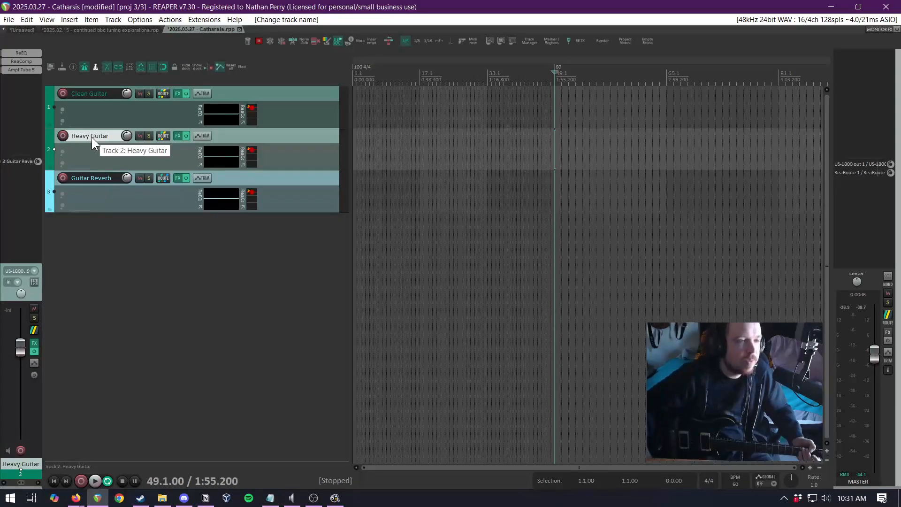
Arm the Heavy Guitar track for recording and replace its AmpliTube amp with the Dual Rectifier
click(63, 136)
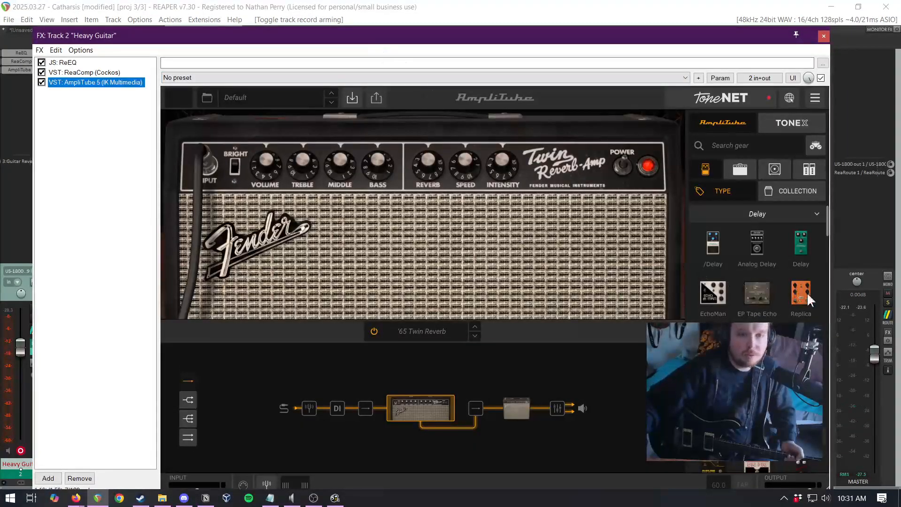
click(731, 166)
scroll(722, 234, down, 2)
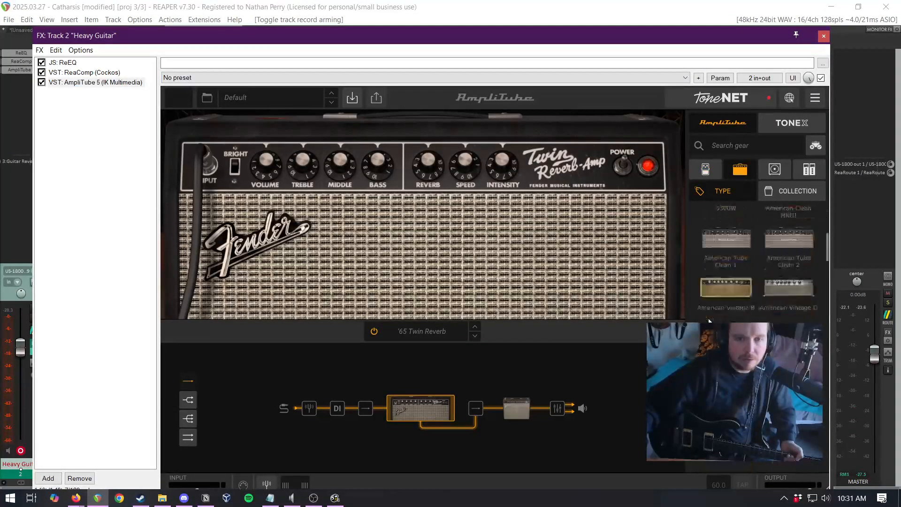
scroll(709, 314, down, 5)
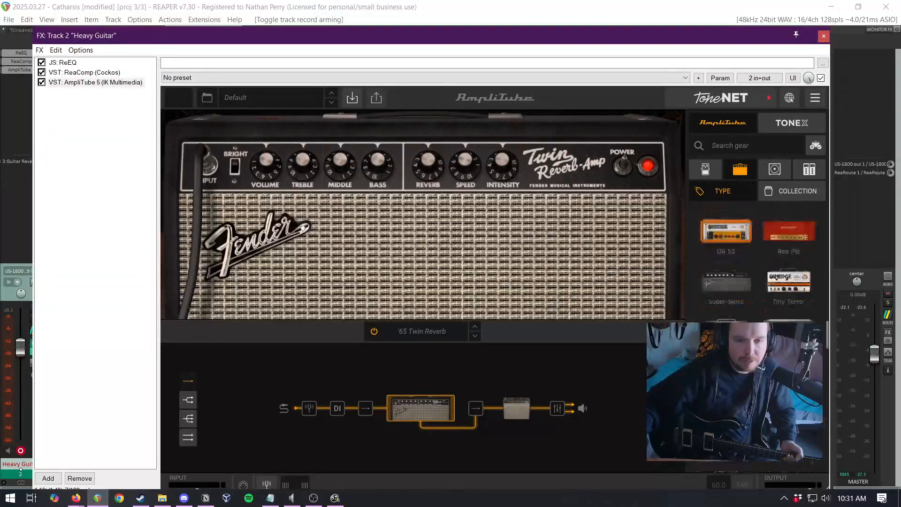
scroll(758, 263, up, 5)
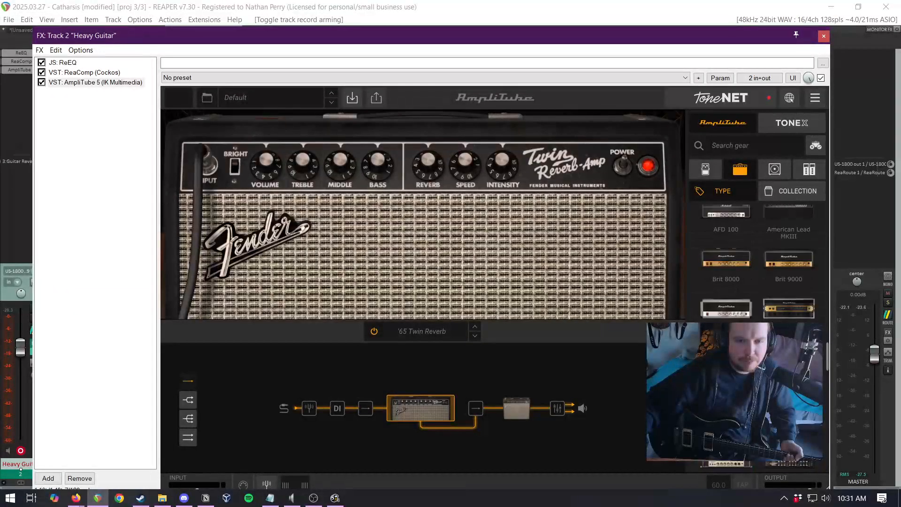
scroll(757, 263, down, 3)
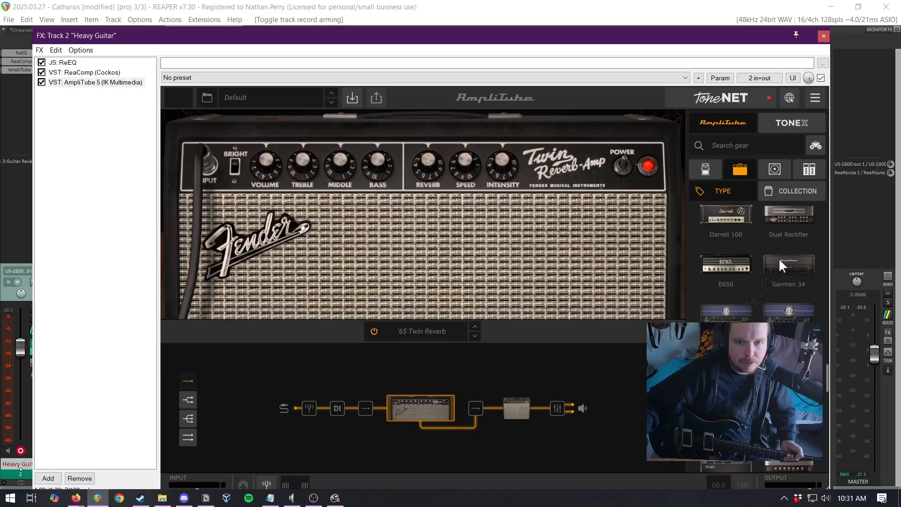
click(787, 217)
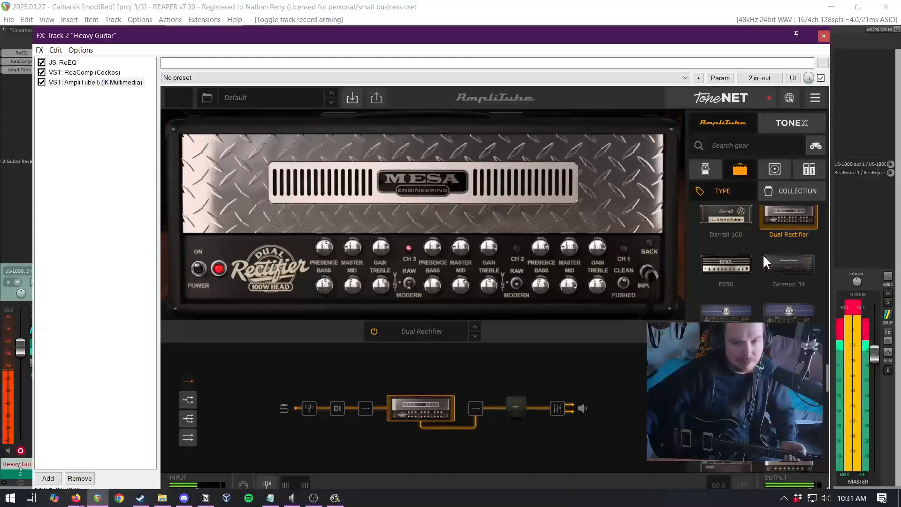
Lower the Heavy Guitar track's volume and adjust its send level to Guitar Reverb
drag(480, 35, 475, 190)
click(320, 137)
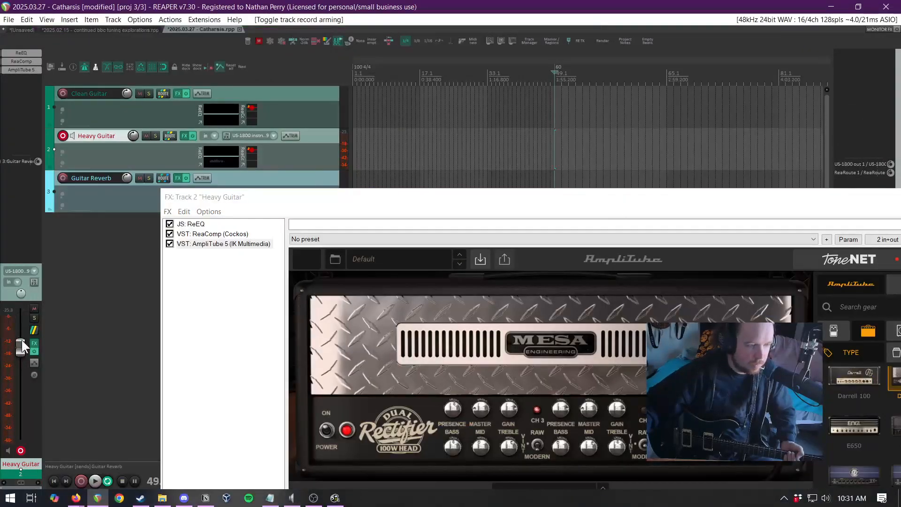
drag(22, 341, 33, 371)
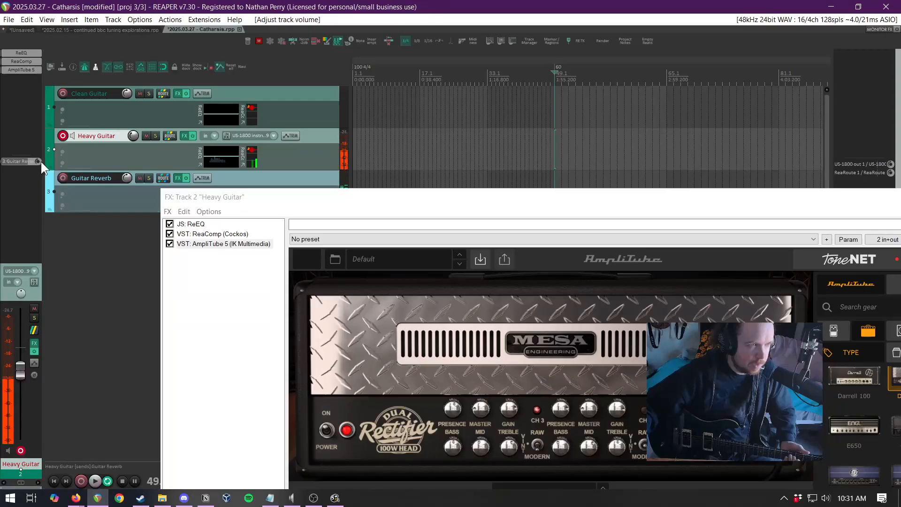
drag(40, 161, 40, 161)
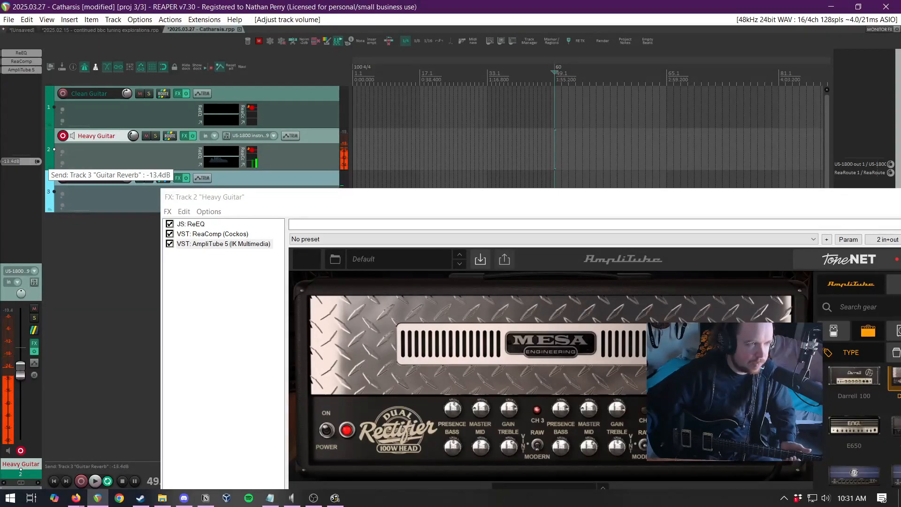
scroll(41, 161, down, 3)
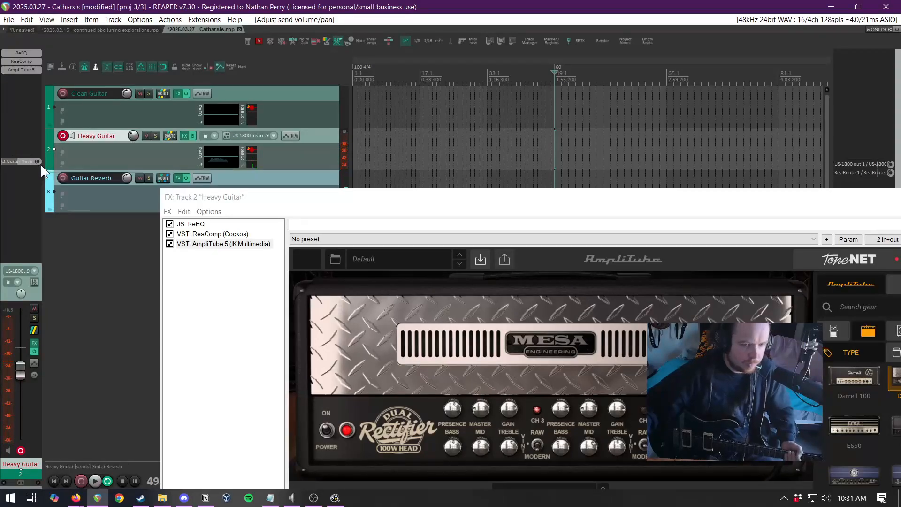
scroll(41, 165, down, 3)
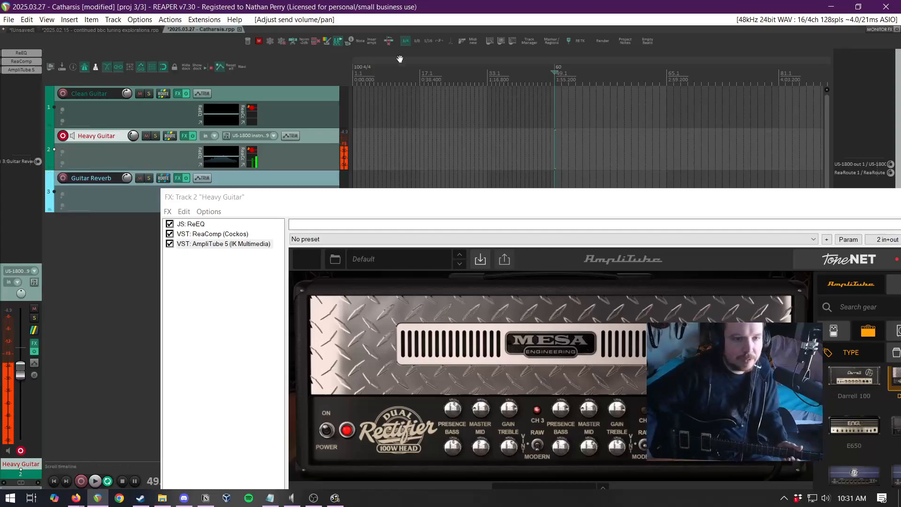
Try the German 34, E650, JCA100H, JCA20H and JCM Slash amps on Heavy Guitar, and load the Mark IIC+
drag(482, 197, 376, 29)
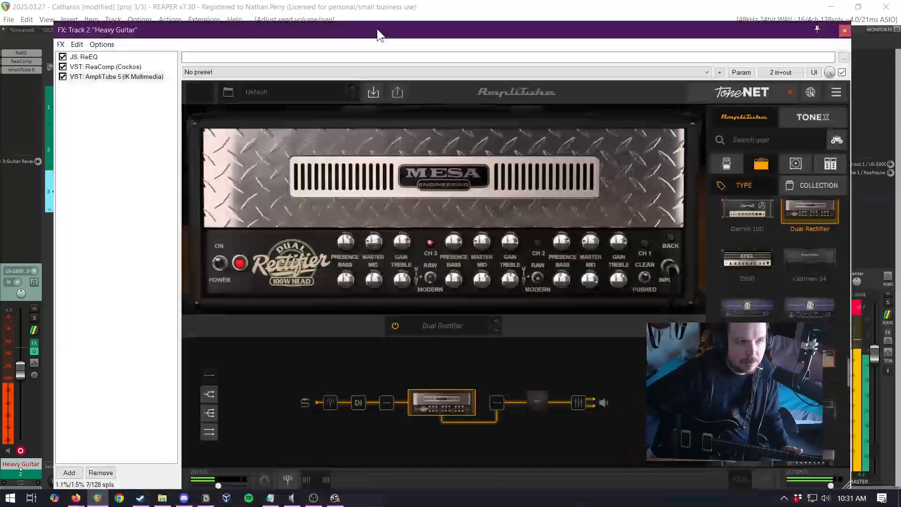
click(824, 255)
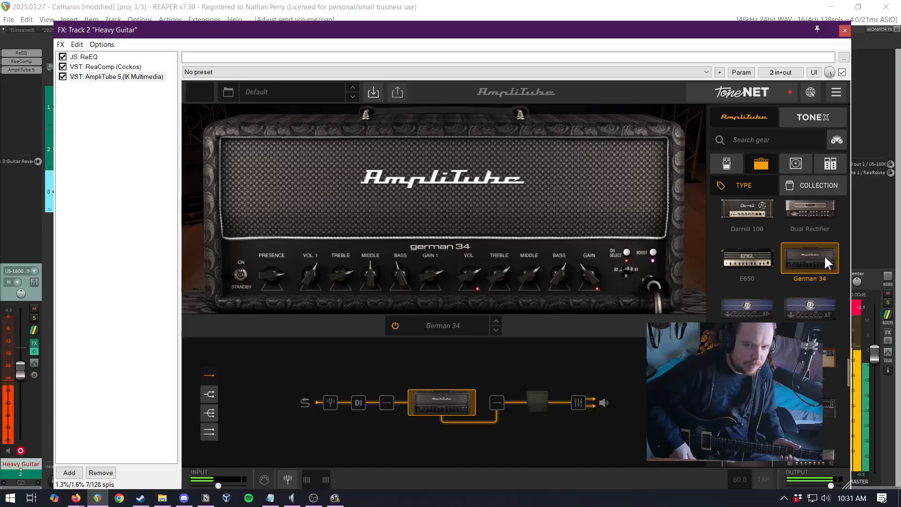
click(763, 265)
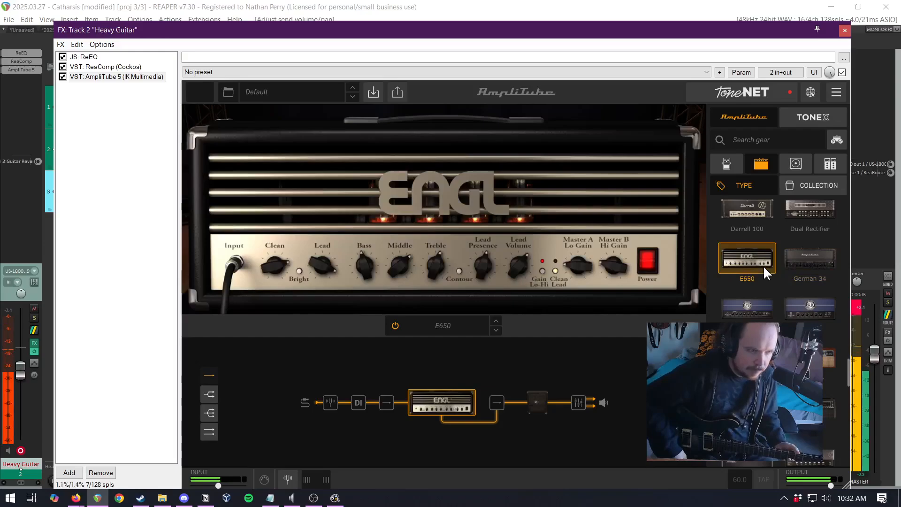
click(762, 314)
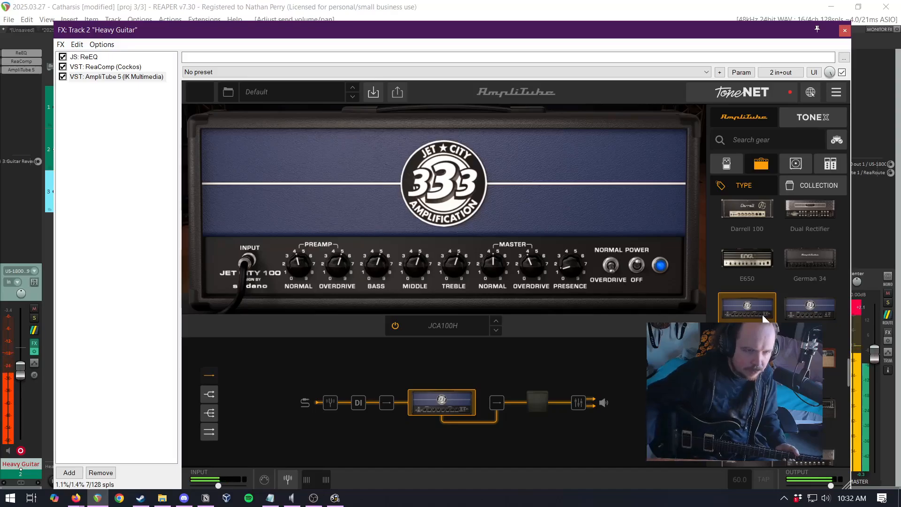
click(822, 310)
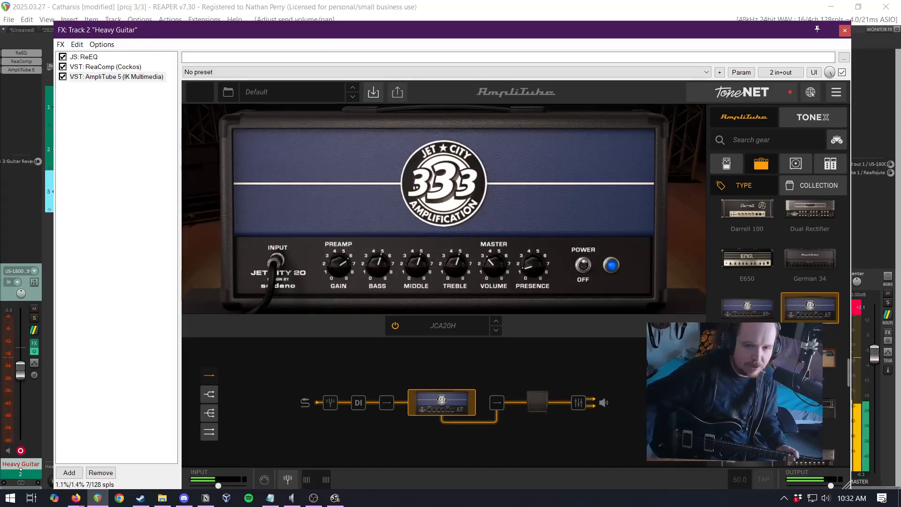
click(747, 358)
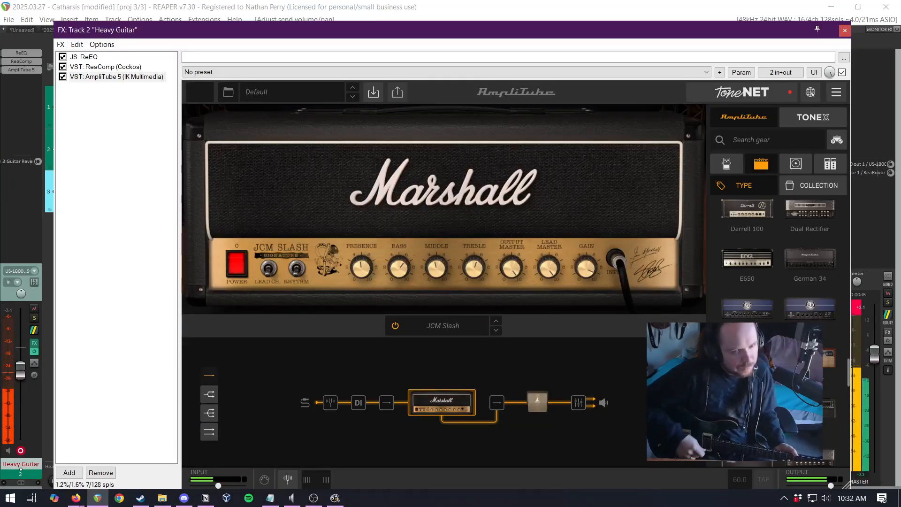
click(823, 354)
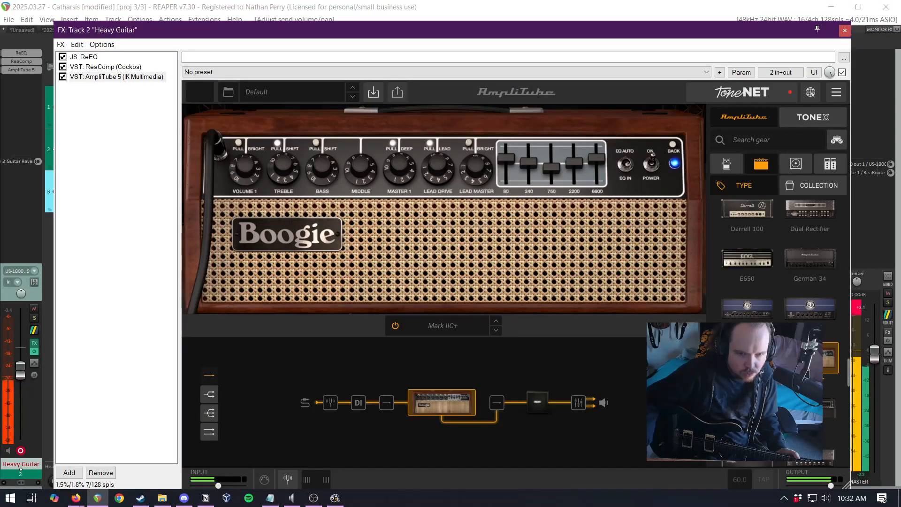
Try the Mark III, Mark IV, Mark IIC+, JCM Slash, German 34 and E650 amps on the Heavy Guitar track
click(747, 407)
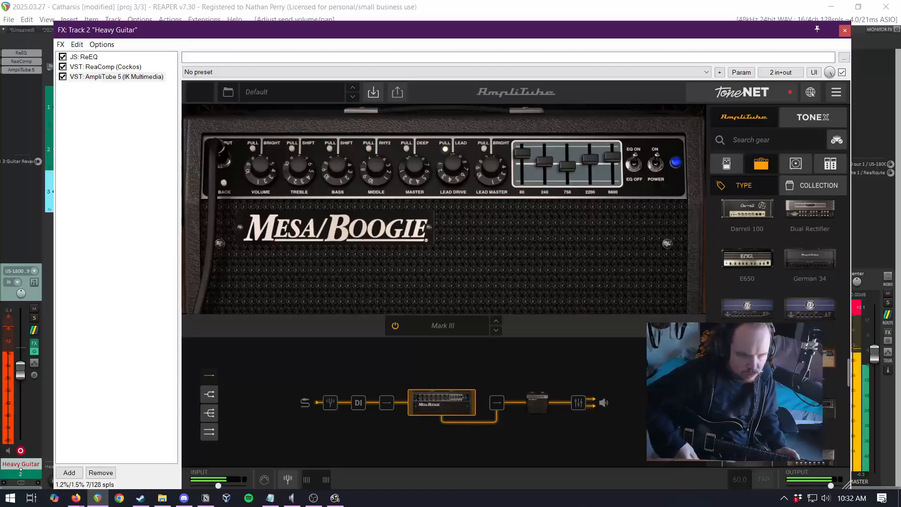
click(828, 407)
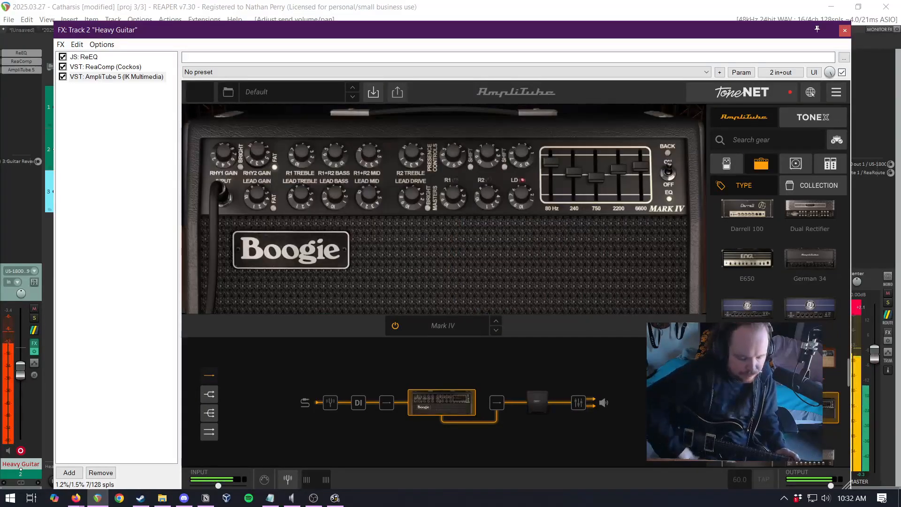
click(822, 351)
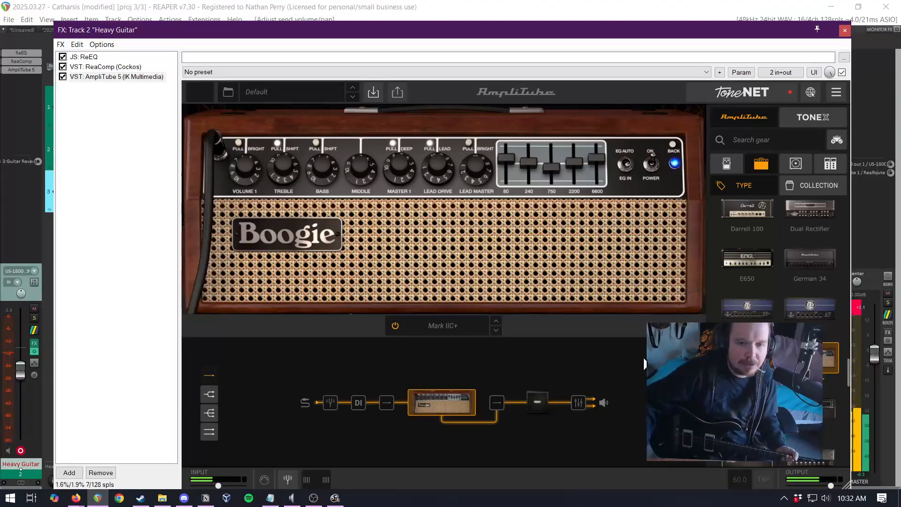
click(754, 356)
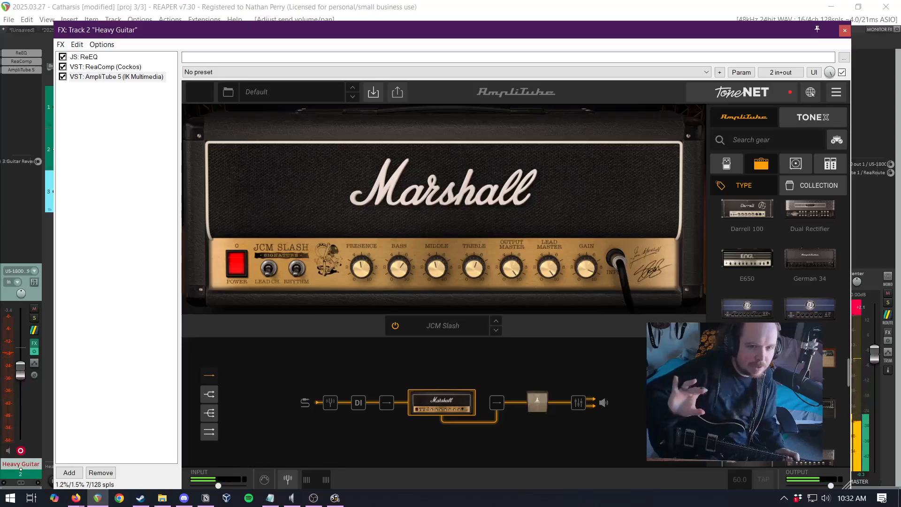
click(812, 252)
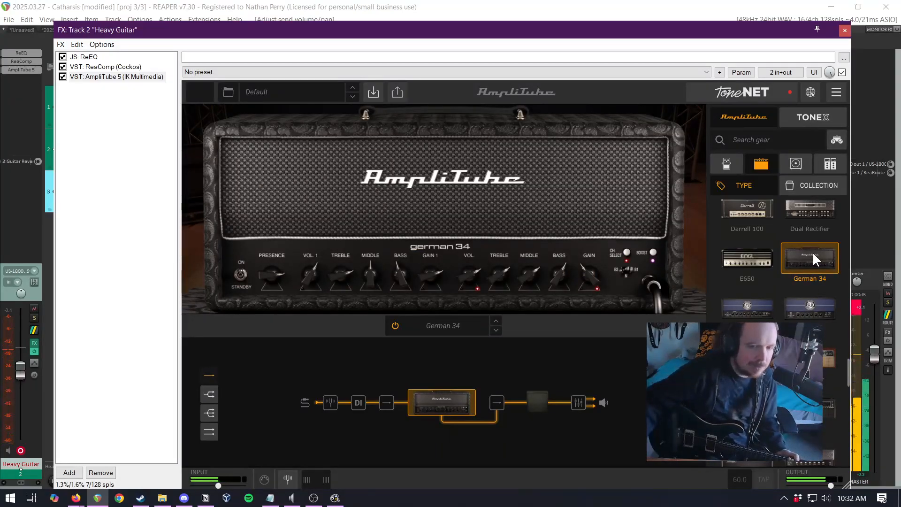
click(749, 263)
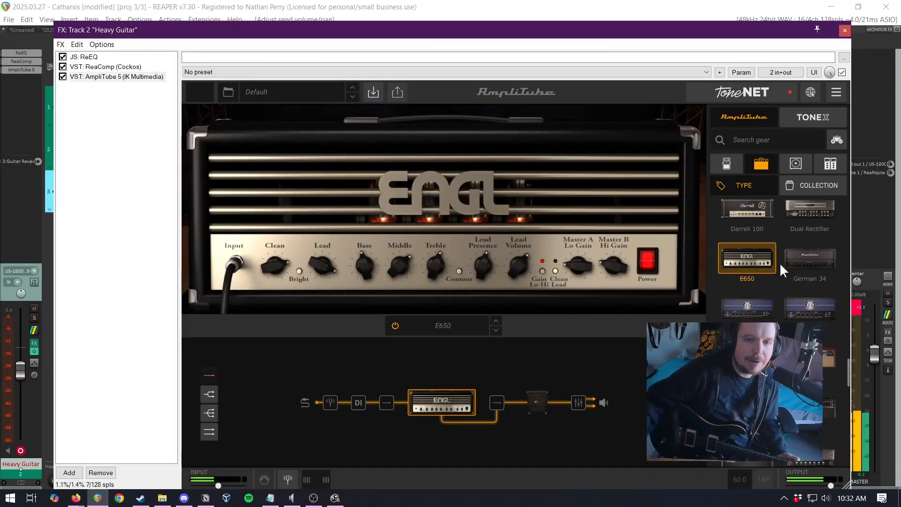
Load the German 34 amp on Heavy Guitar and adjust the Middle controls of both its channels
click(809, 264)
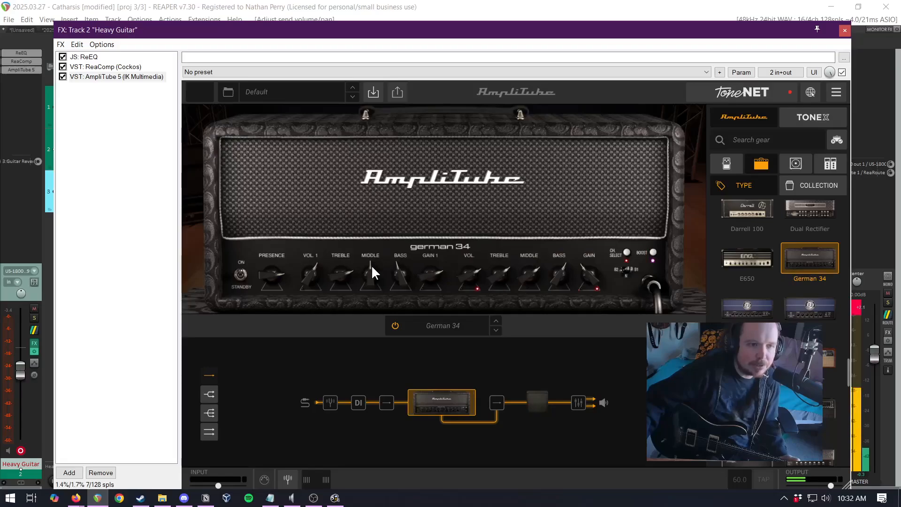
drag(370, 266, 377, 221)
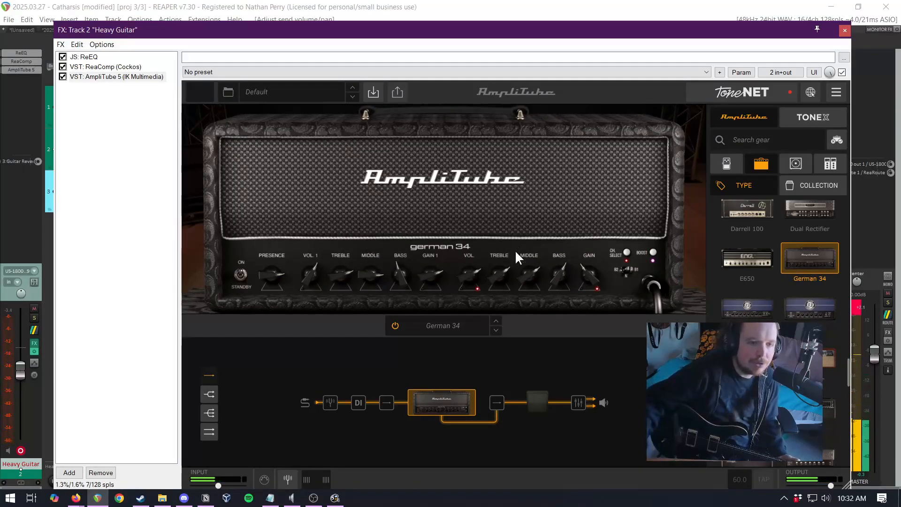
drag(515, 275, 583, 215)
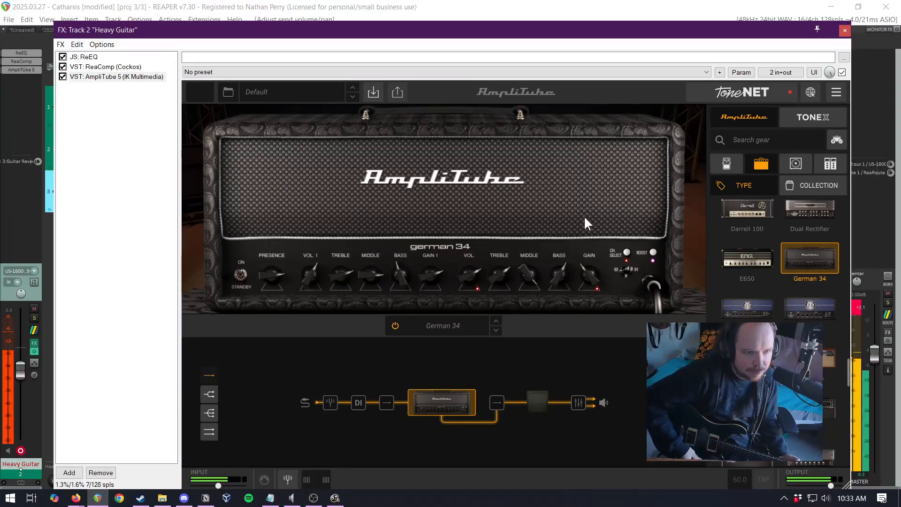
Try the Darrell 100 amp on Heavy Guitar, and replace it with the Mark V
click(758, 213)
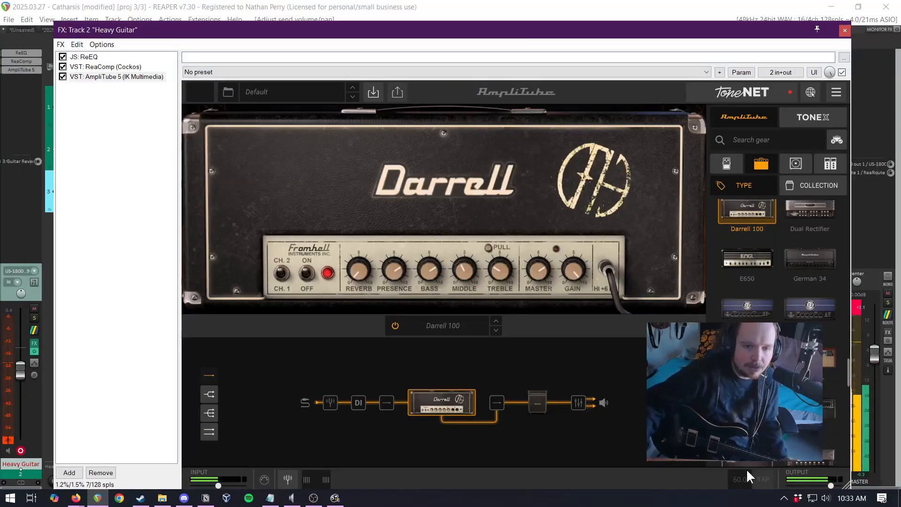
click(757, 459)
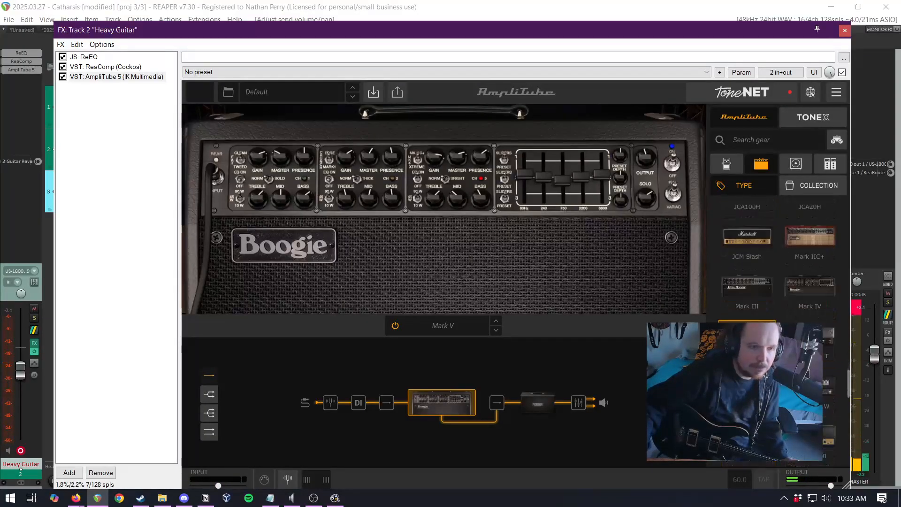
scroll(777, 263, down, 2)
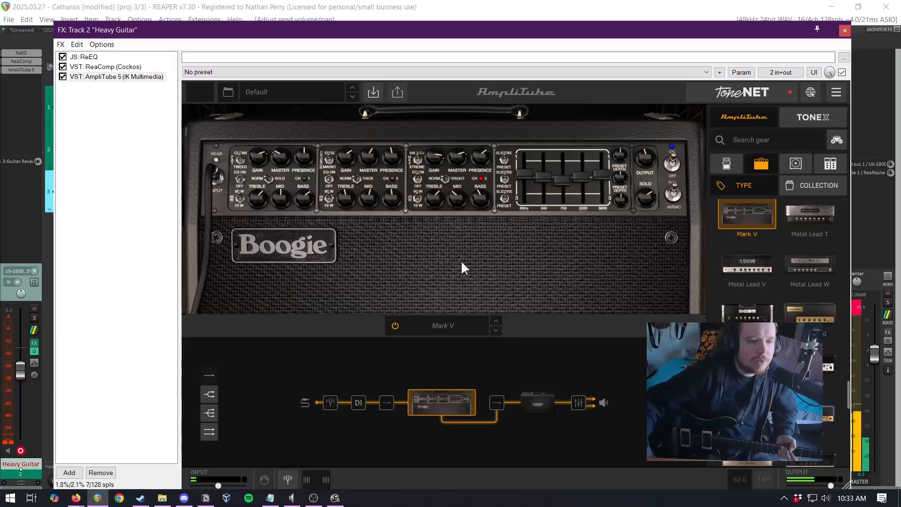
Switch the AmpliTube signal chain to two parallel amps and replace the second amp, Brit 8000, with the JCM Slash
click(387, 402)
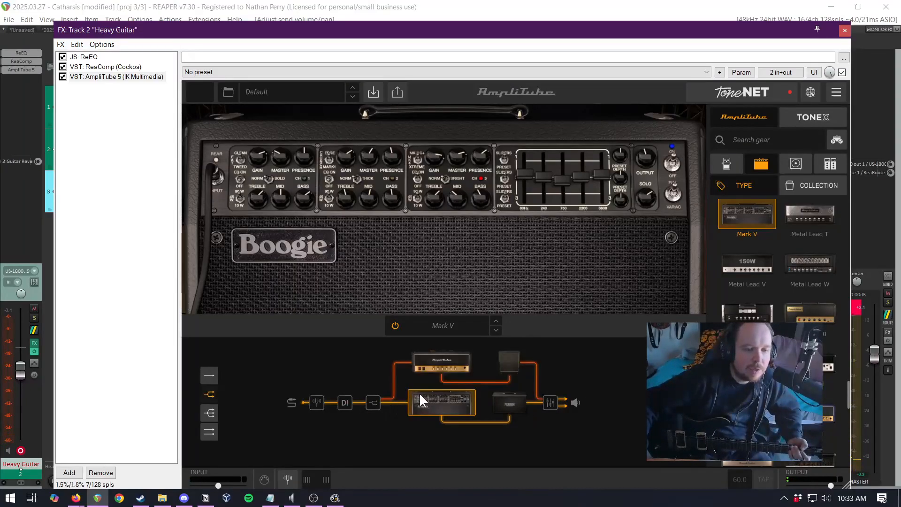
click(372, 401)
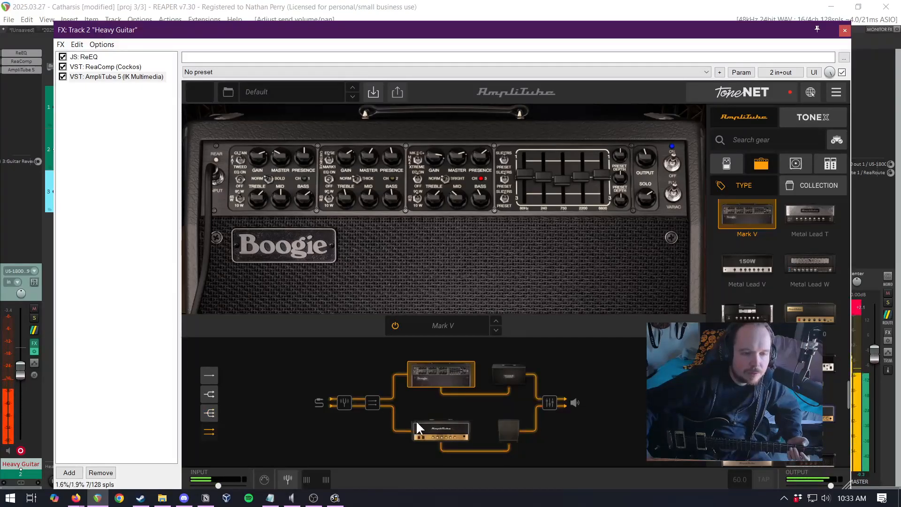
click(431, 425)
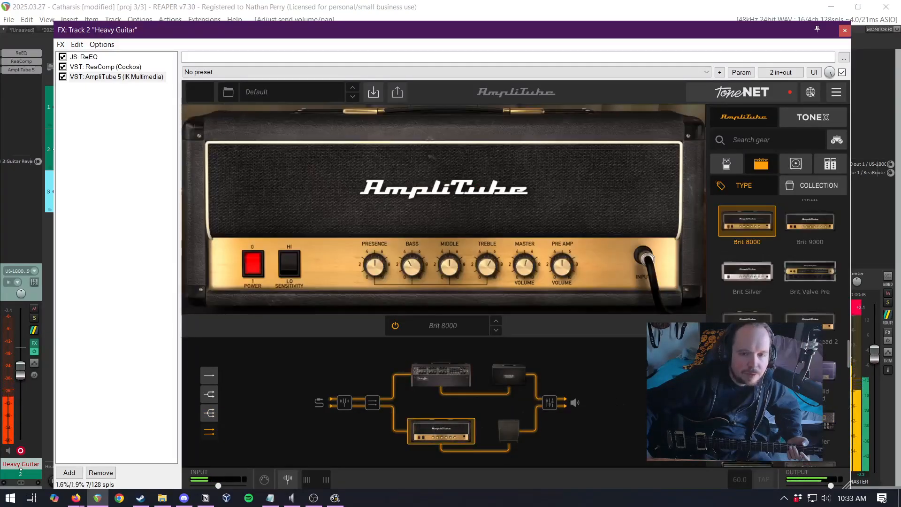
scroll(778, 254, down, 5)
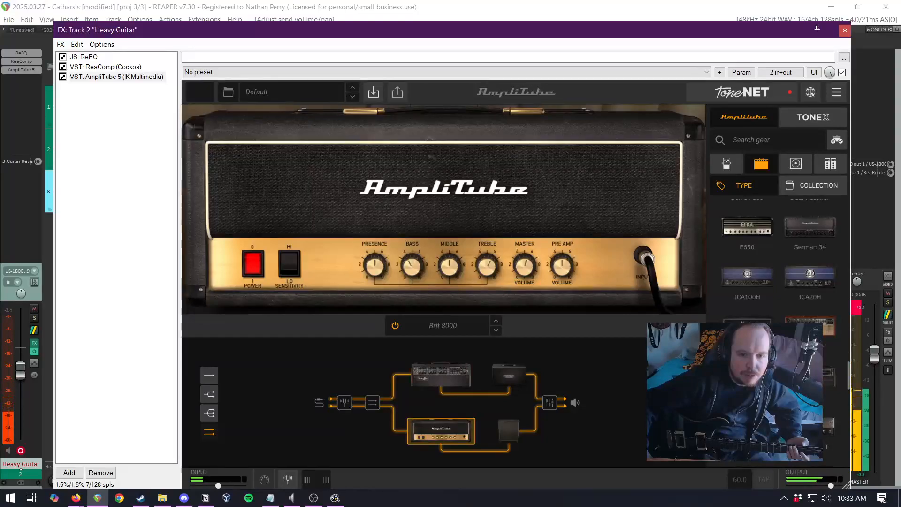
scroll(778, 254, up, 3)
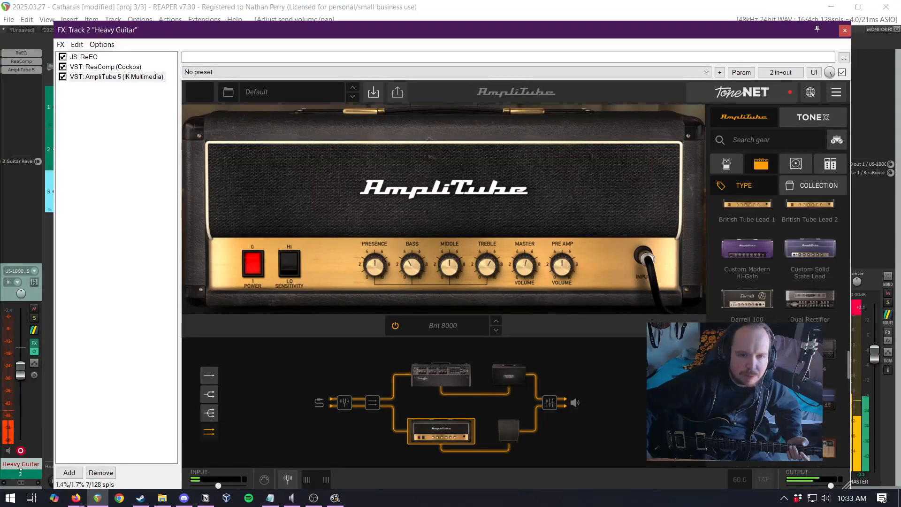
scroll(778, 253, up, 1)
scroll(754, 285, down, 5)
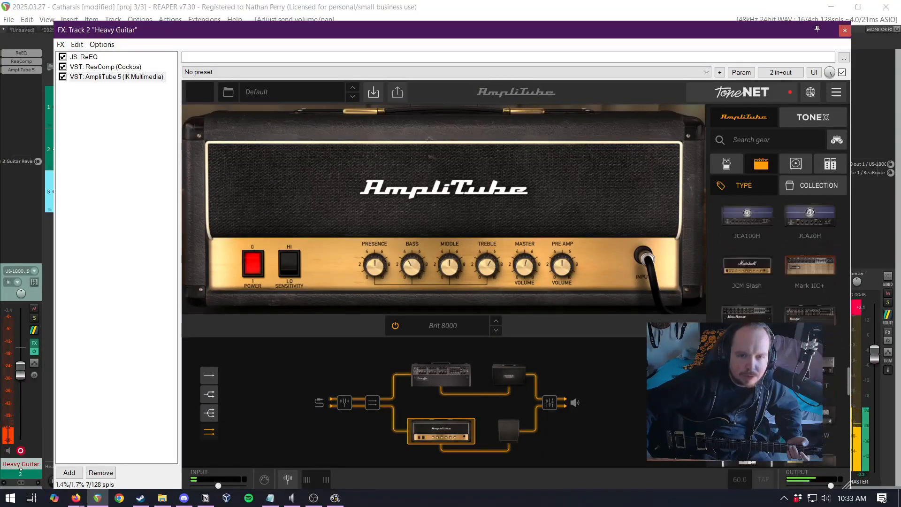
click(757, 260)
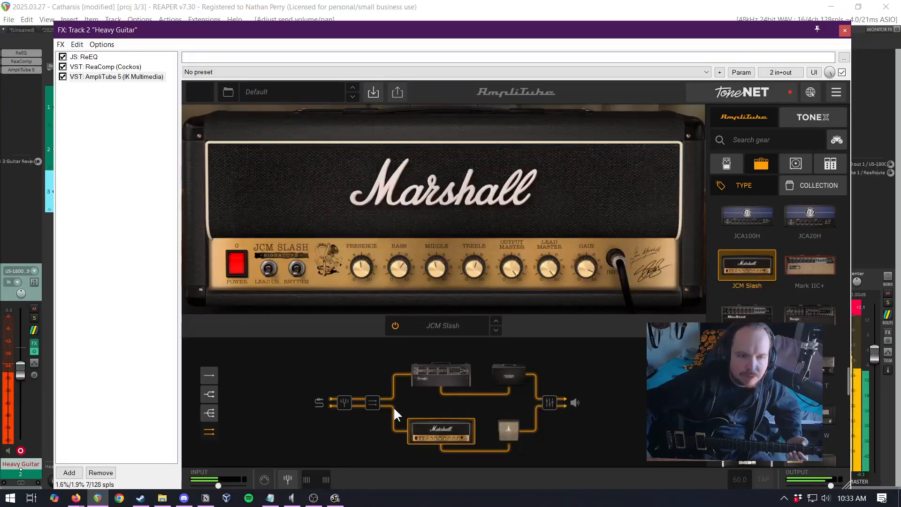
Check the Cab 1 mixer levels and the JCM Slash amp's controls
click(555, 404)
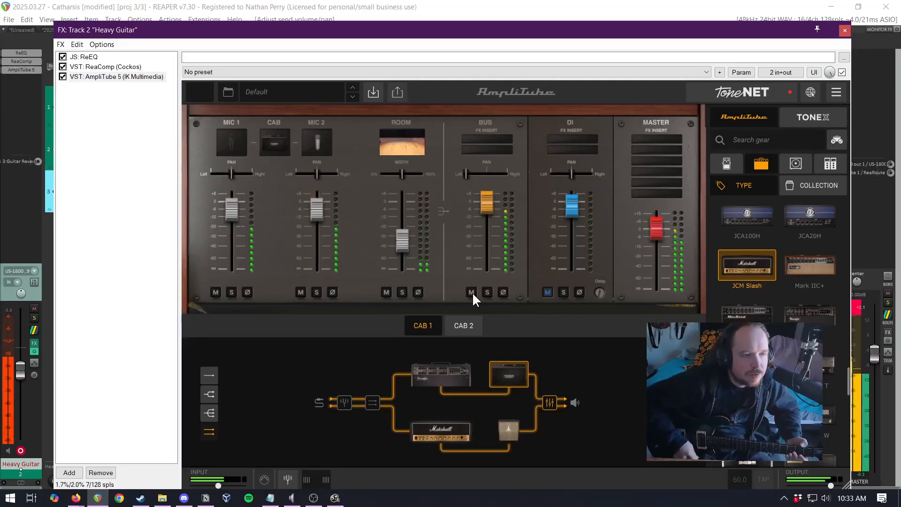
click(450, 431)
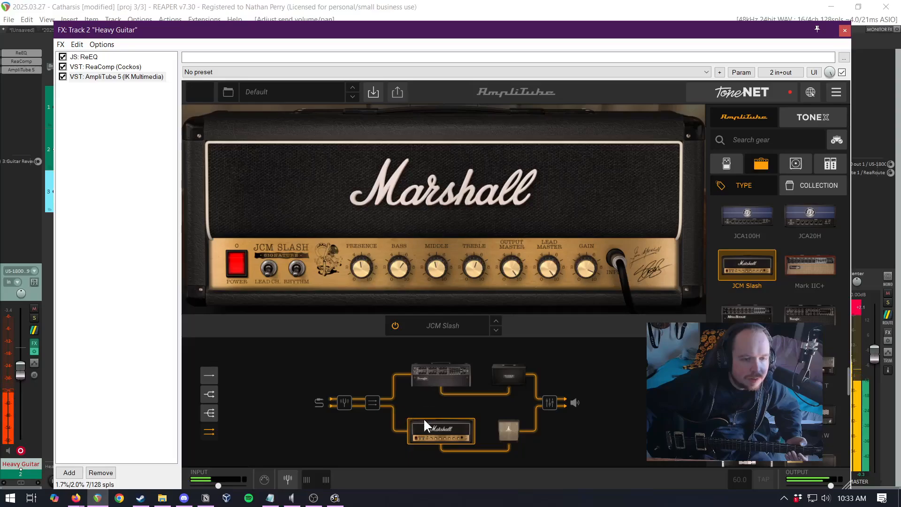
click(508, 374)
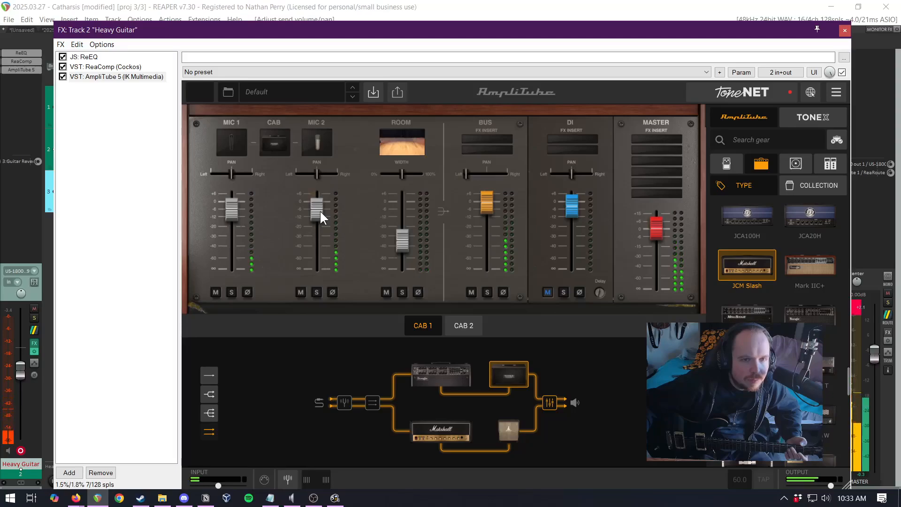
click(432, 425)
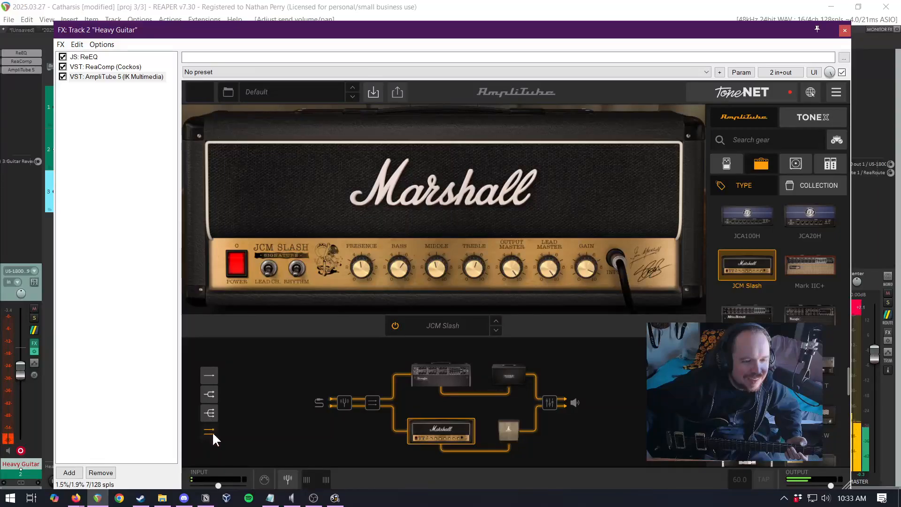
Change the AmpliTube routing to a split chain feeding JCM Slash and Mark V, and raise the JCM Slash's Bass slightly
click(209, 394)
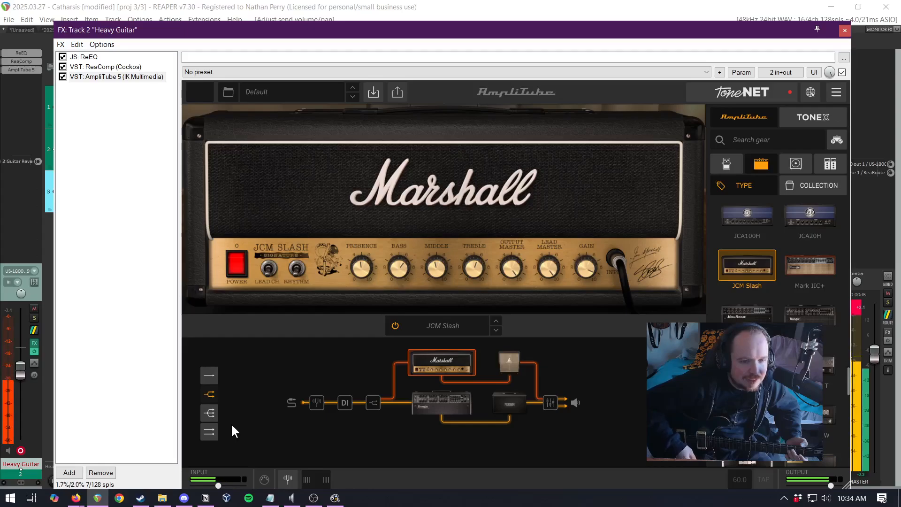
click(209, 376)
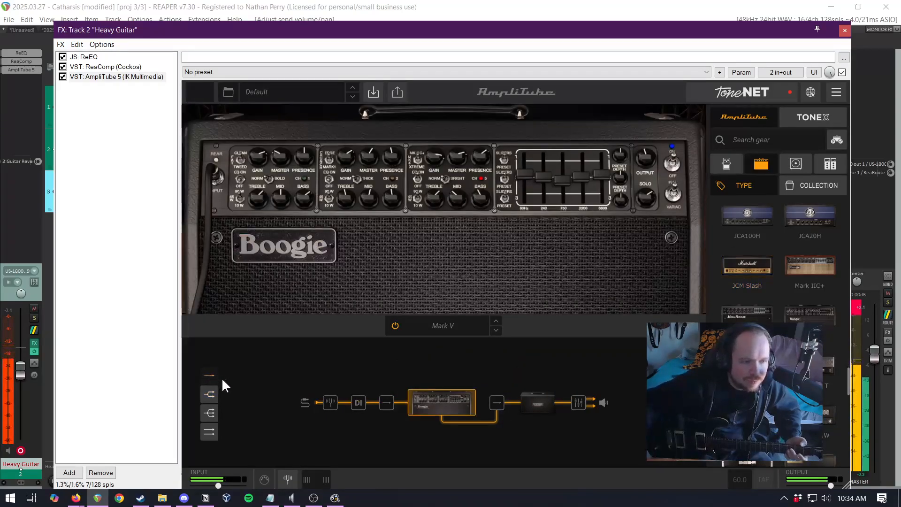
click(215, 392)
click(448, 362)
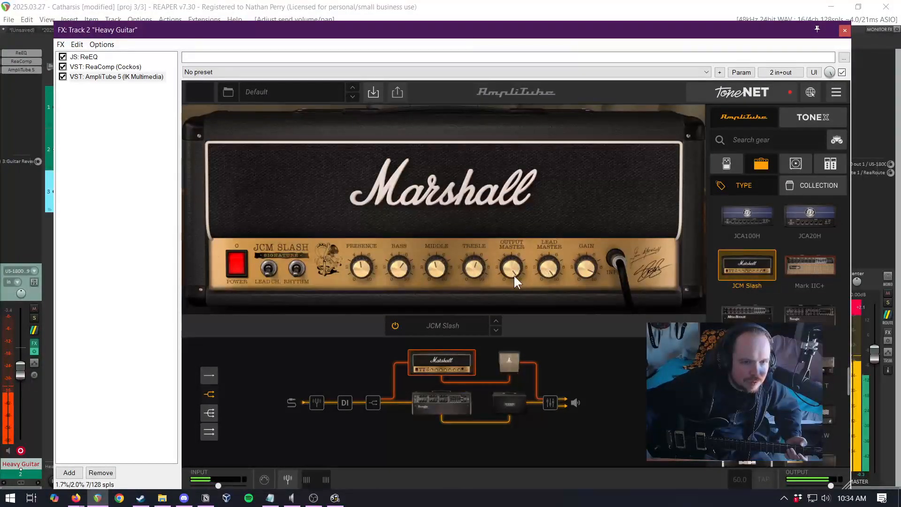
drag(405, 268, 412, 263)
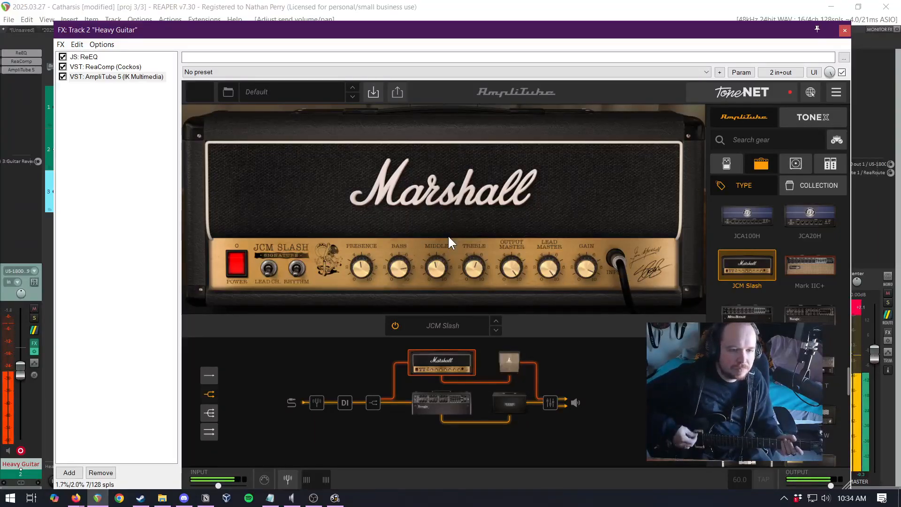
Raise the Mic 2 level slightly in the Cab 1 mixer, and close the effects window to return to the project start
click(552, 402)
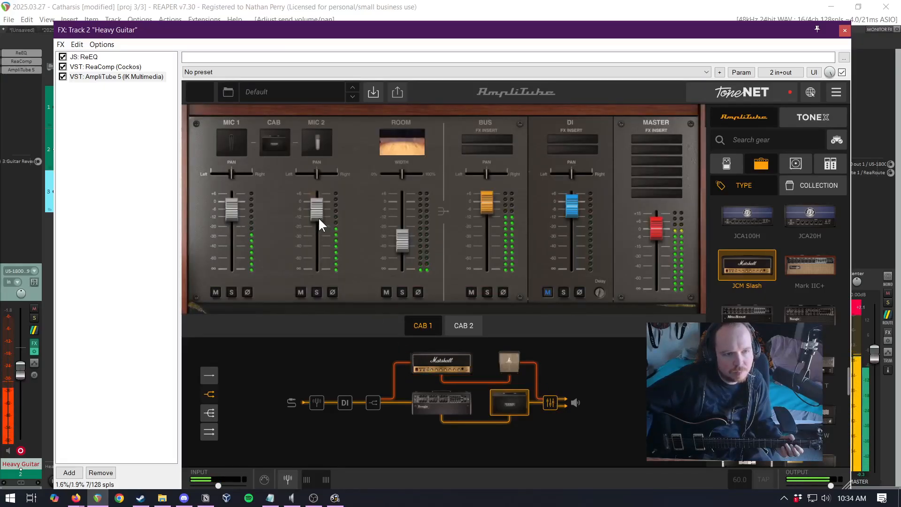
drag(318, 216, 317, 213)
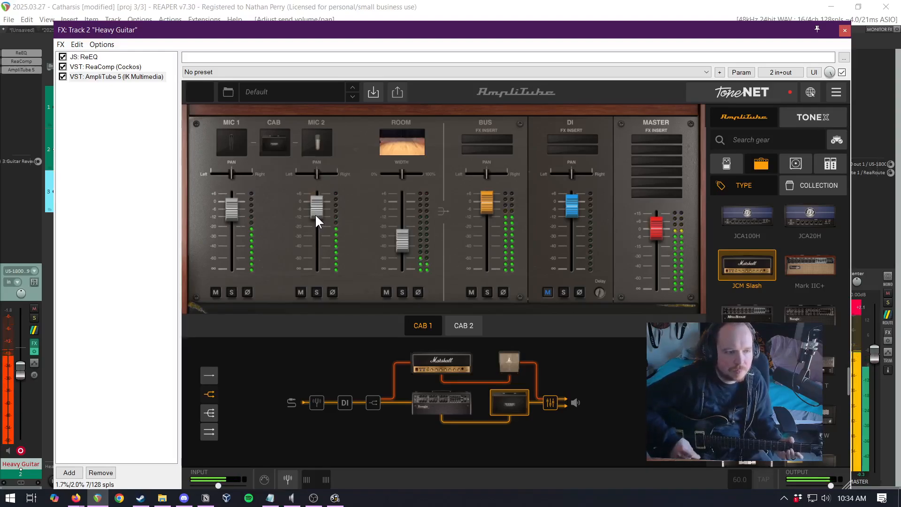
click(844, 30)
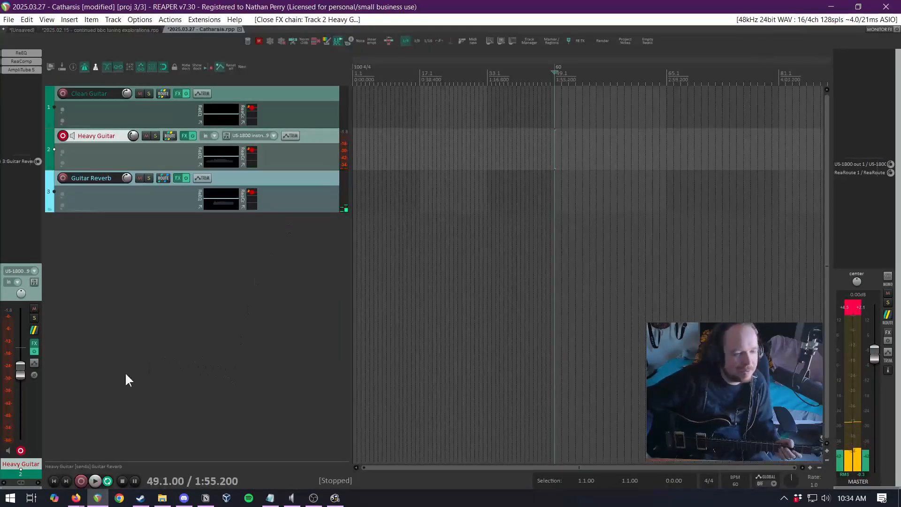
click(58, 478)
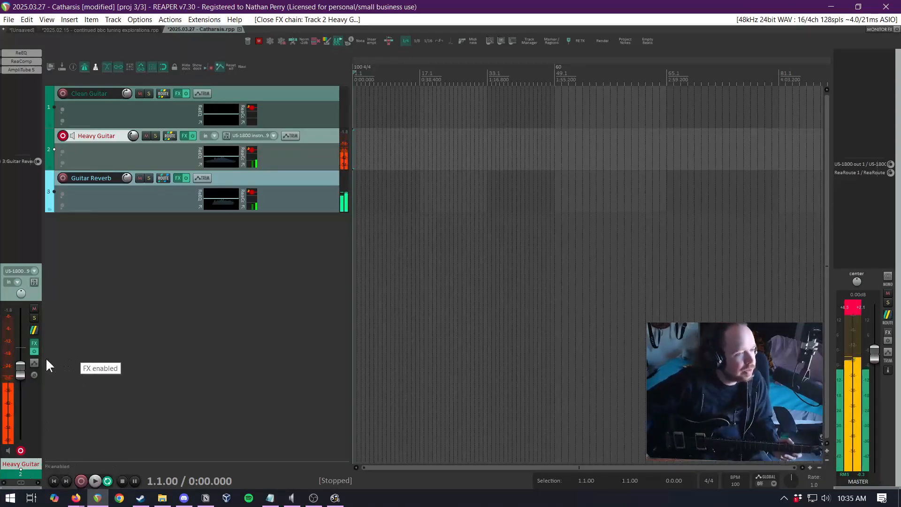
Reset the master and Heavy Guitar peak indicators, and set the Heavy Guitar track's volume to about -5.33 dB
click(859, 310)
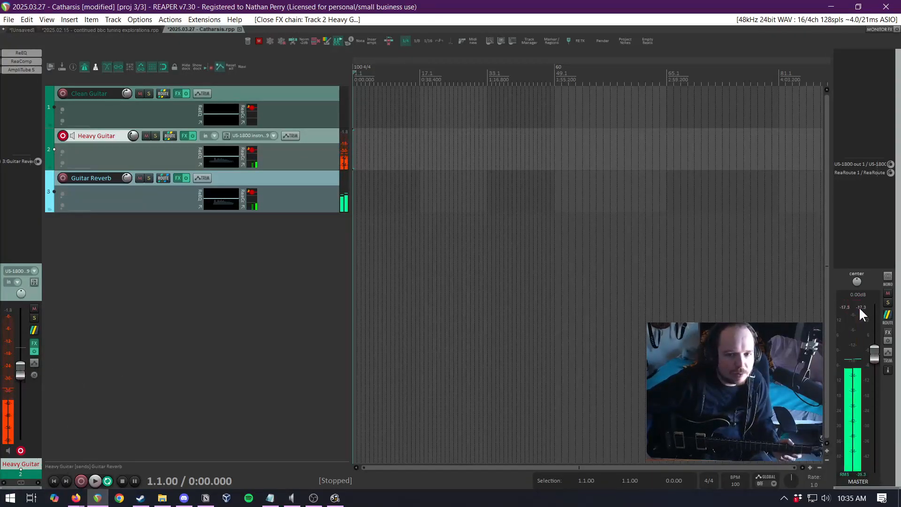
drag(21, 368, 24, 356)
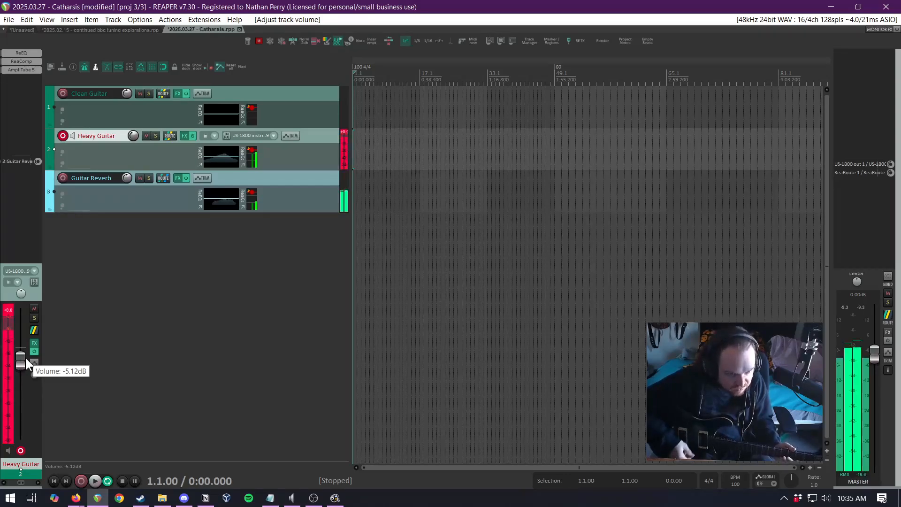
click(4, 311)
drag(20, 356, 20, 357)
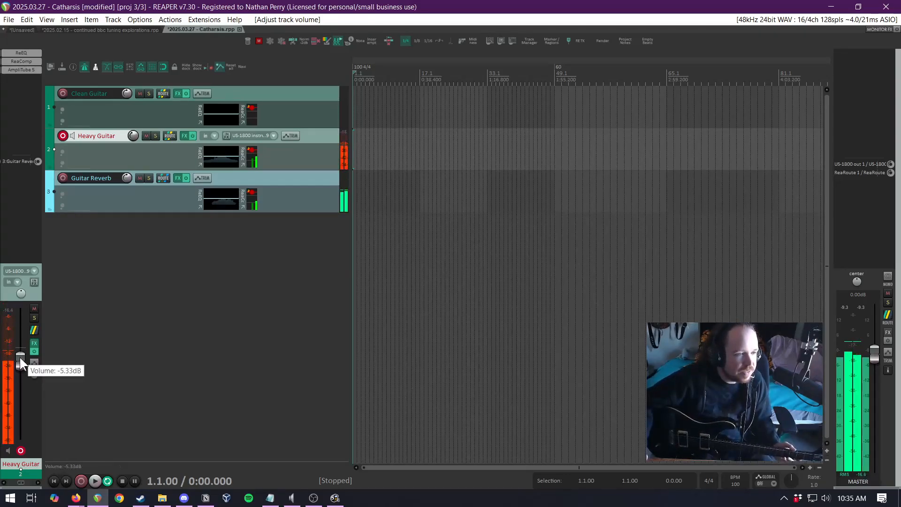
scroll(20, 356, down, 4)
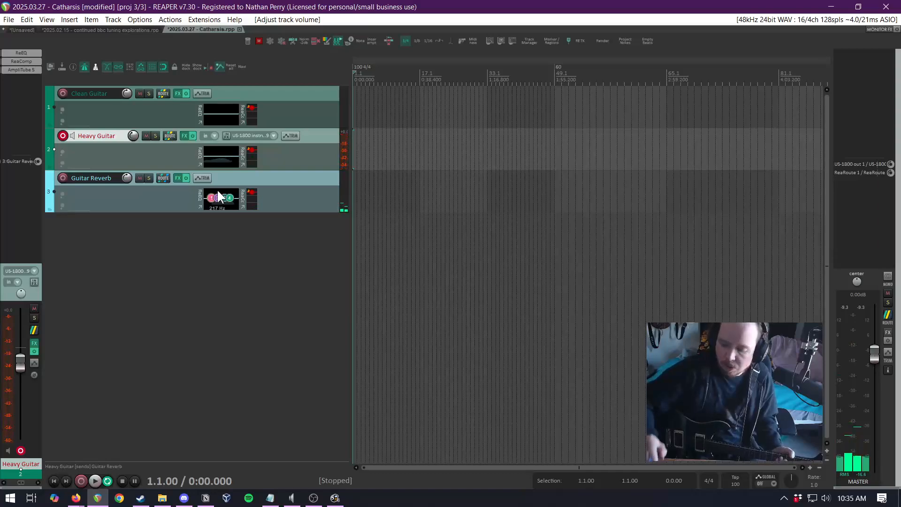
Tap in the project tempo and set it to 135 BPM
key(t)
key(t)
key(t)
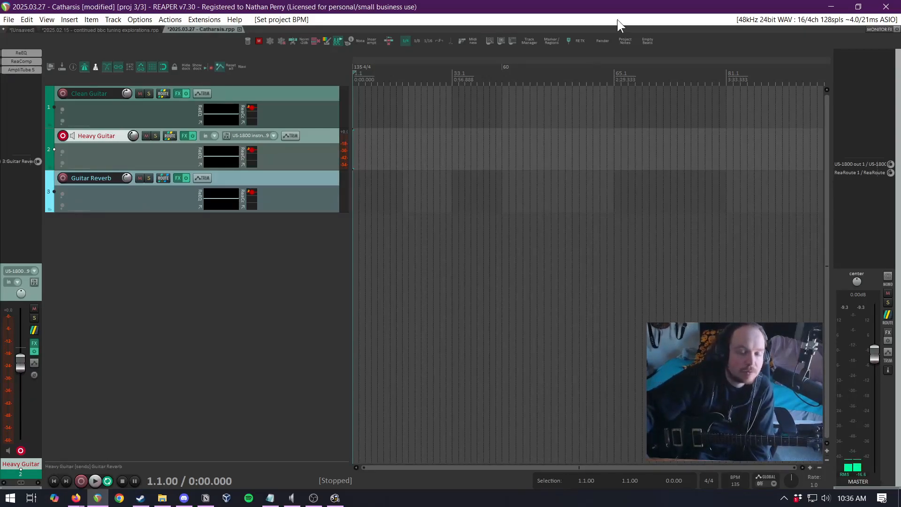
Place the edit cursor at bar 25 and start recording a take on the armed Heavy Guitar track
scroll(489, 115, up, 5)
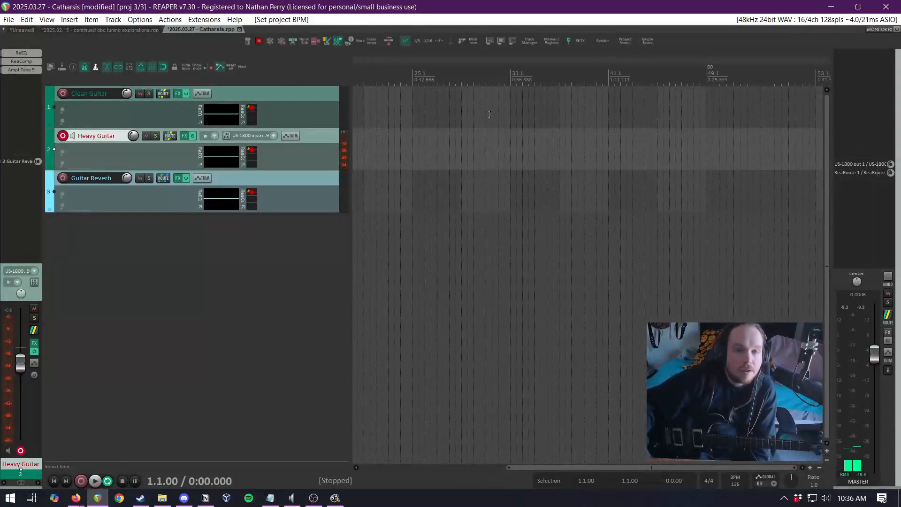
scroll(520, 117, up, 2)
scroll(547, 119, down, 3)
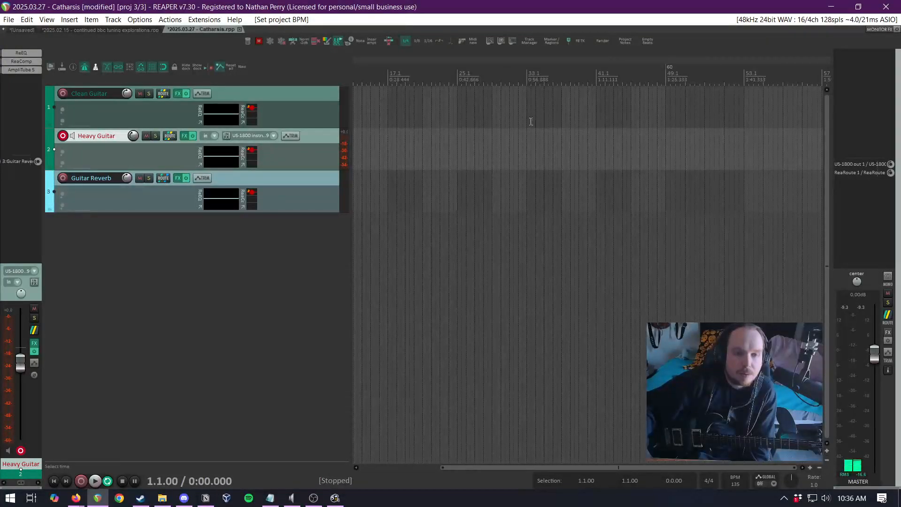
click(528, 121)
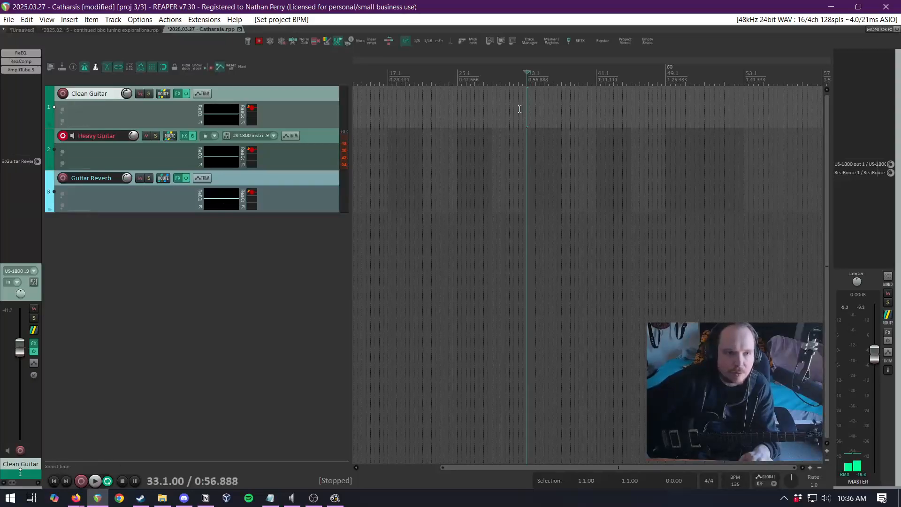
click(460, 112)
click(457, 112)
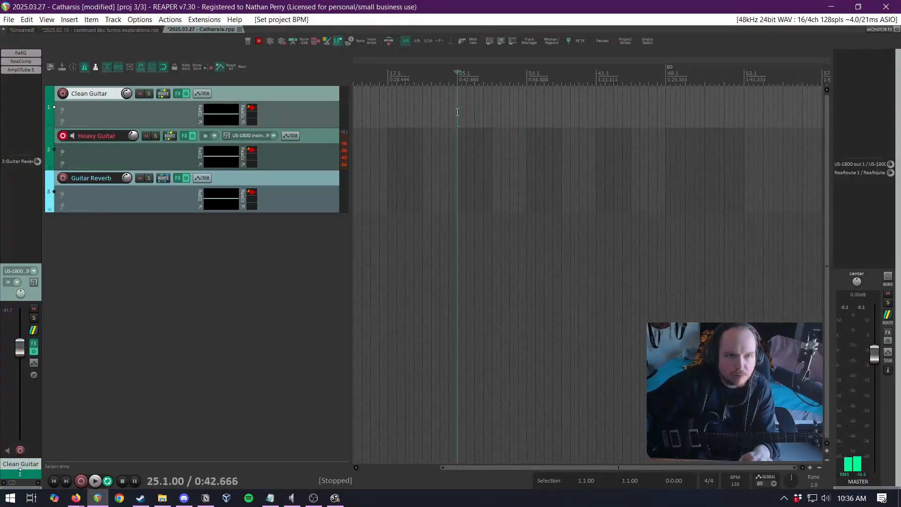
key(ctrl+r)
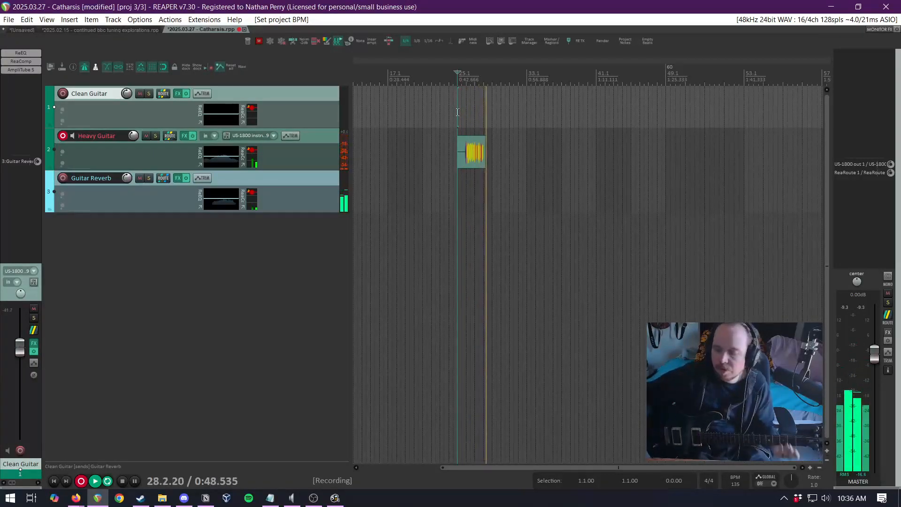
Stop the Heavy Guitar recording and play the take back from 26.1 and again from 27.1
key(space)
scroll(516, 159, up, 8)
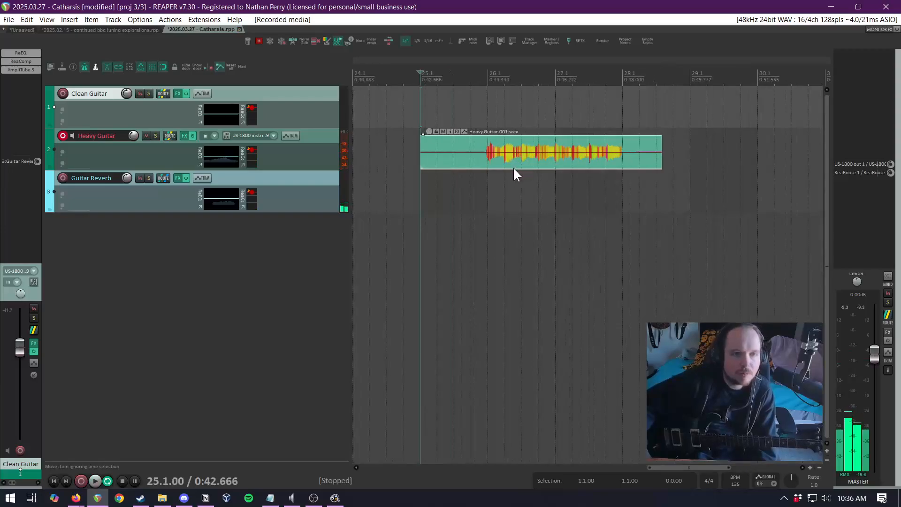
click(488, 183)
key(space)
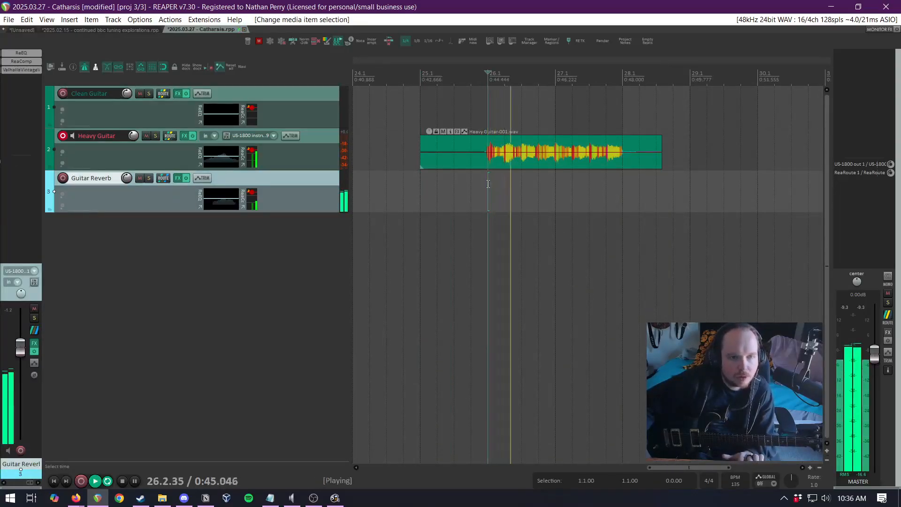
key(space)
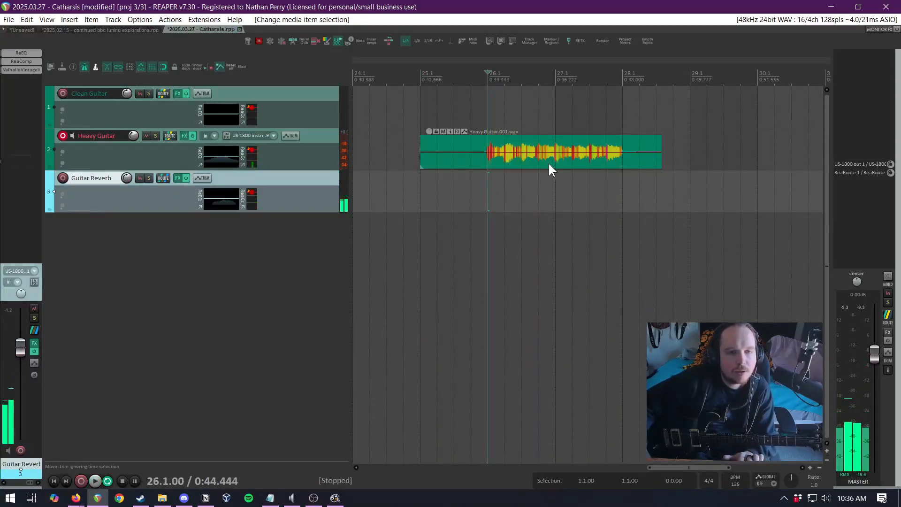
click(553, 174)
key(space)
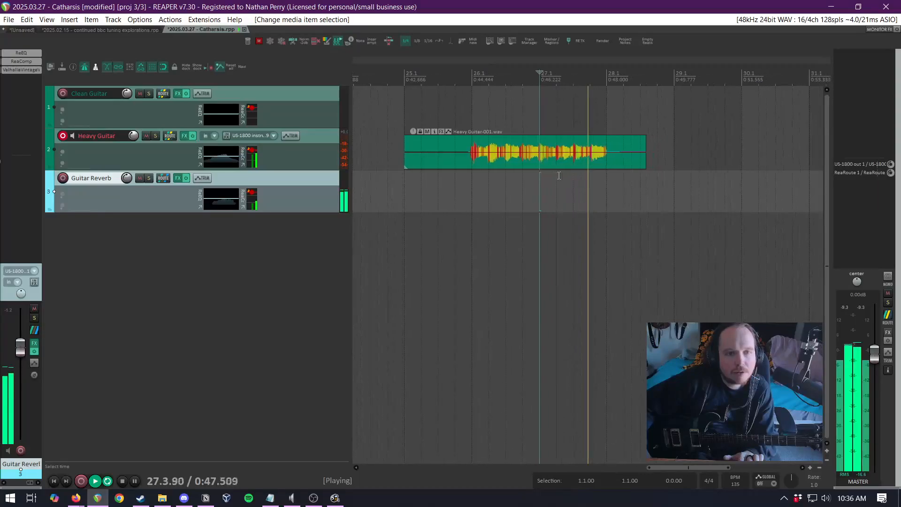
key(space)
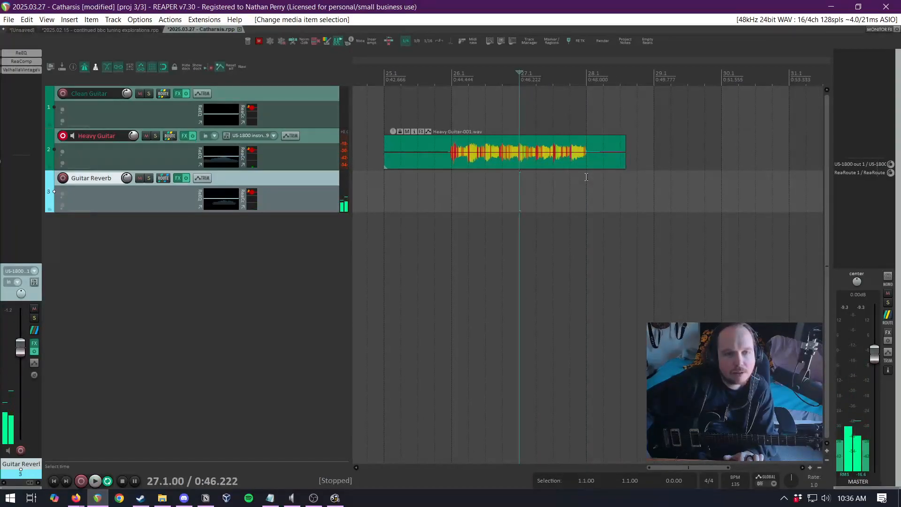
Delete the recorded take from the Heavy Guitar track
scroll(564, 180, down, 5)
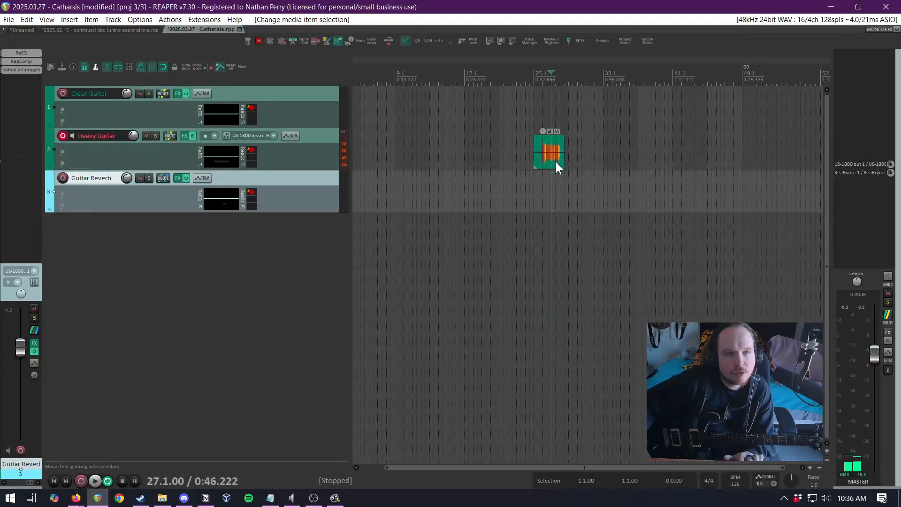
scroll(555, 160, up, 5)
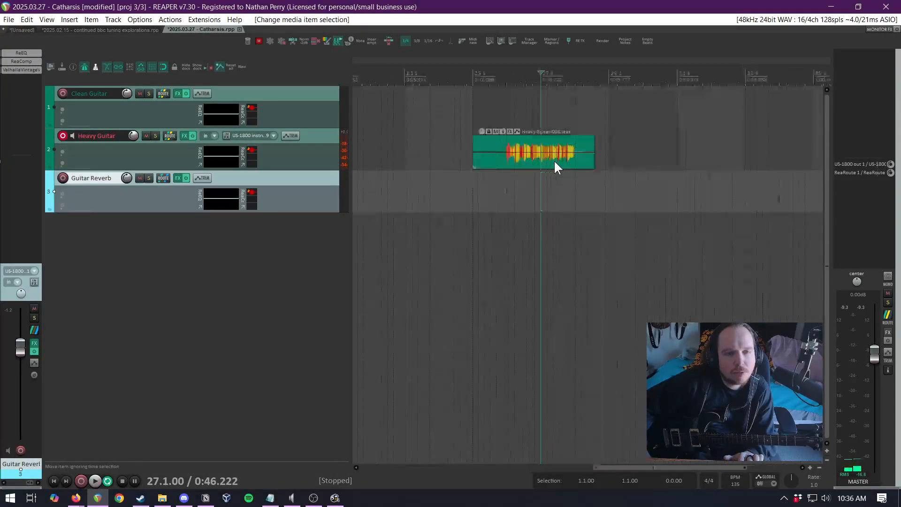
click(554, 161)
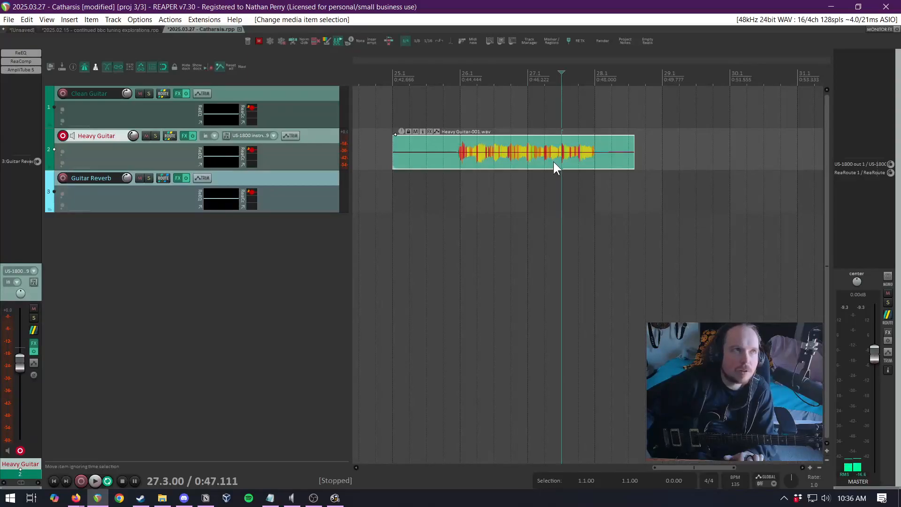
scroll(553, 161, down, 4)
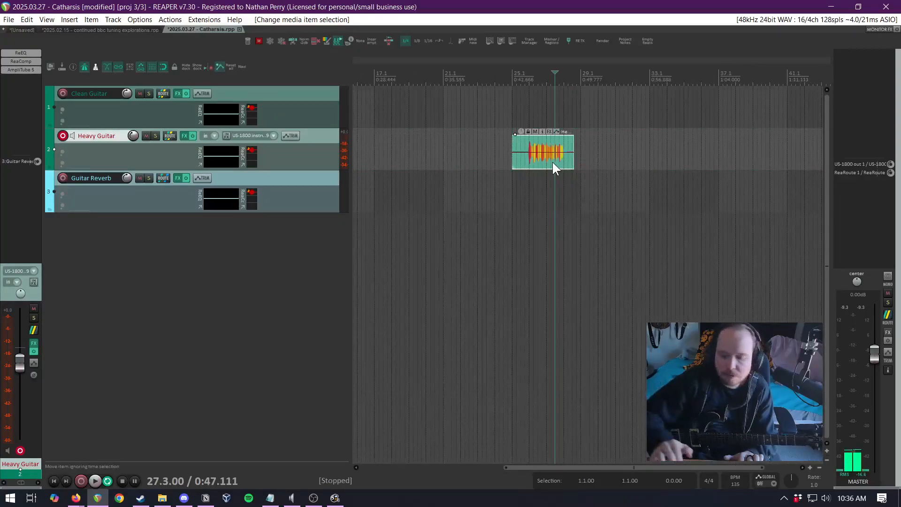
key(Delete)
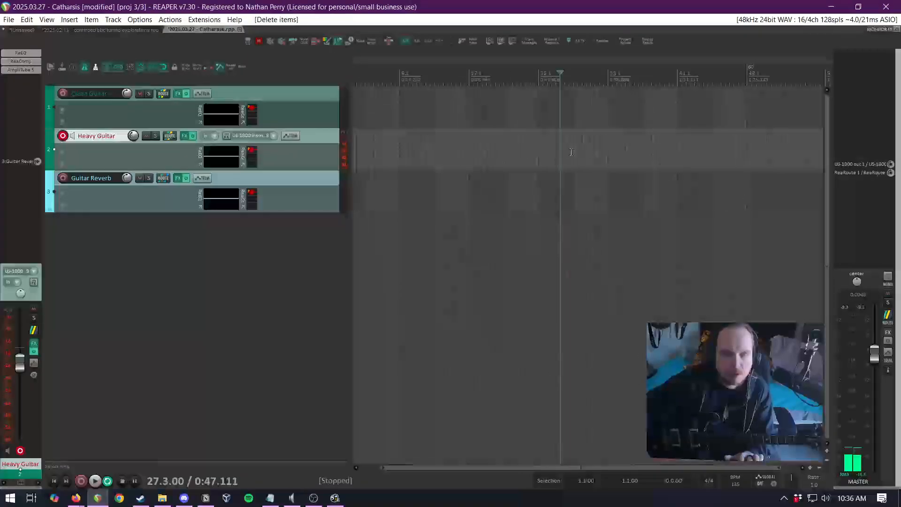
Play the project from 46.1.00 through the 60 BPM tempo change at 49.1, then stop playback
scroll(572, 152, down, 2)
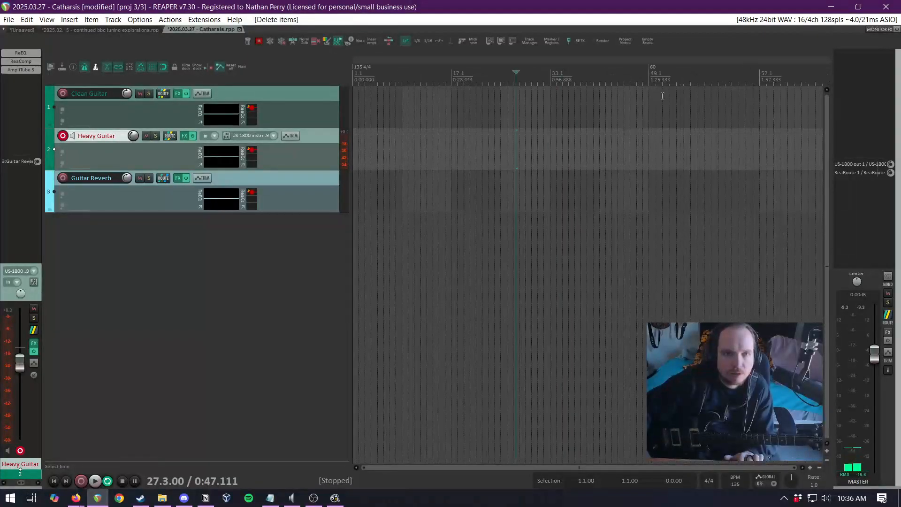
scroll(674, 92, up, 7)
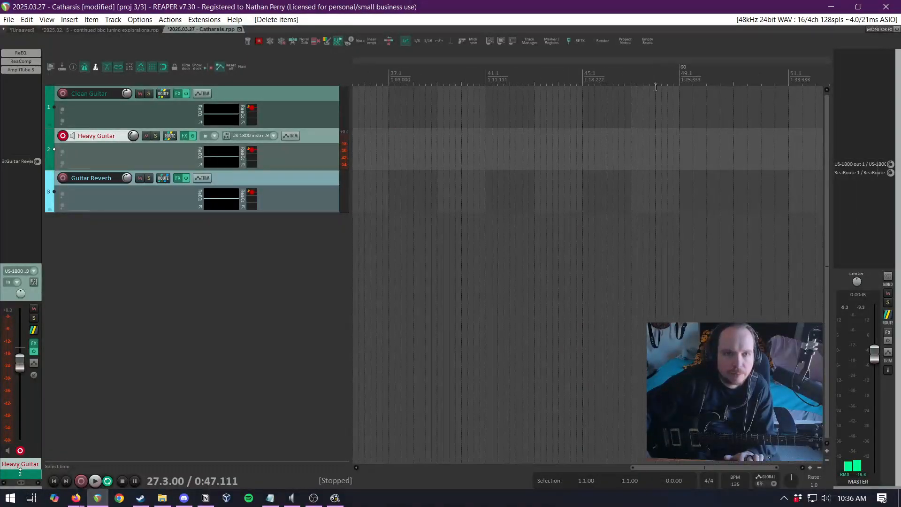
click(685, 94)
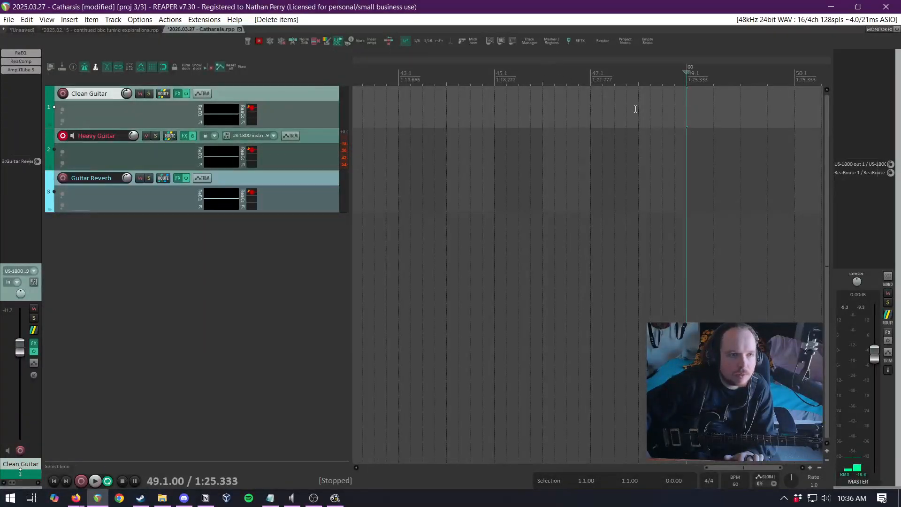
scroll(648, 109, up, 2)
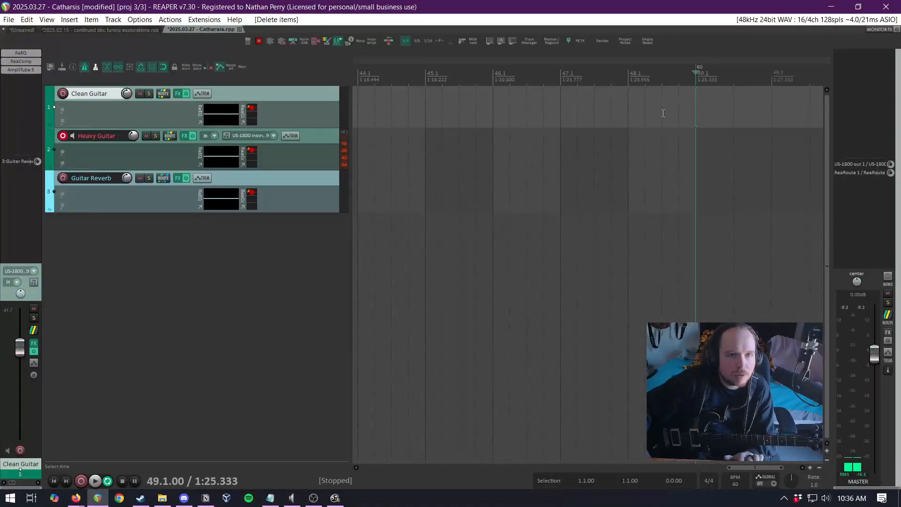
click(490, 100)
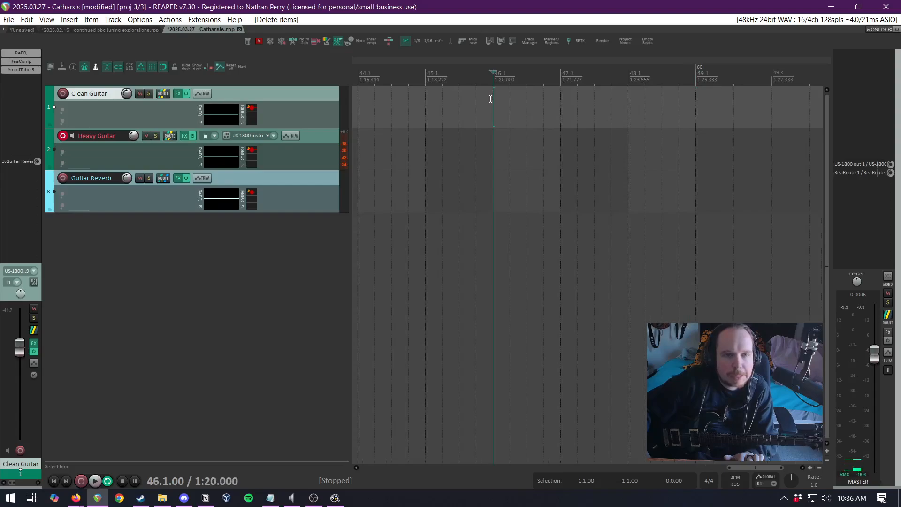
key(space)
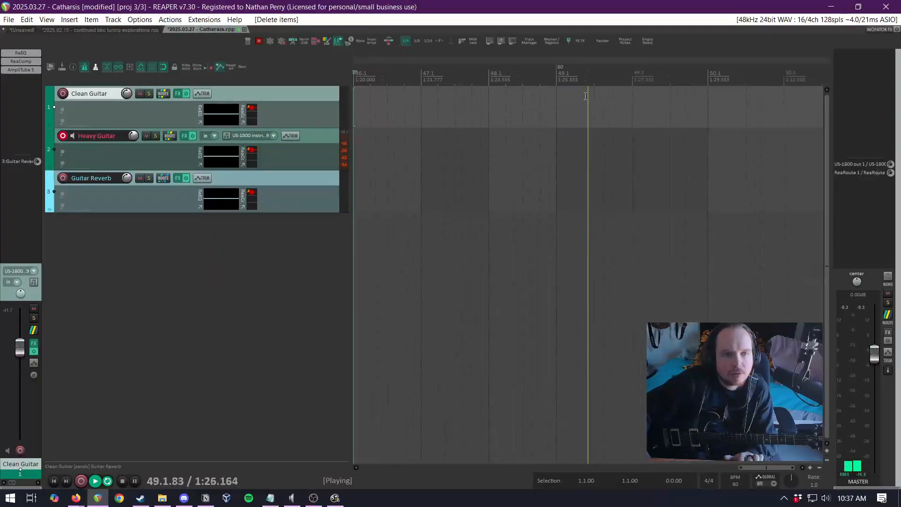
key(space)
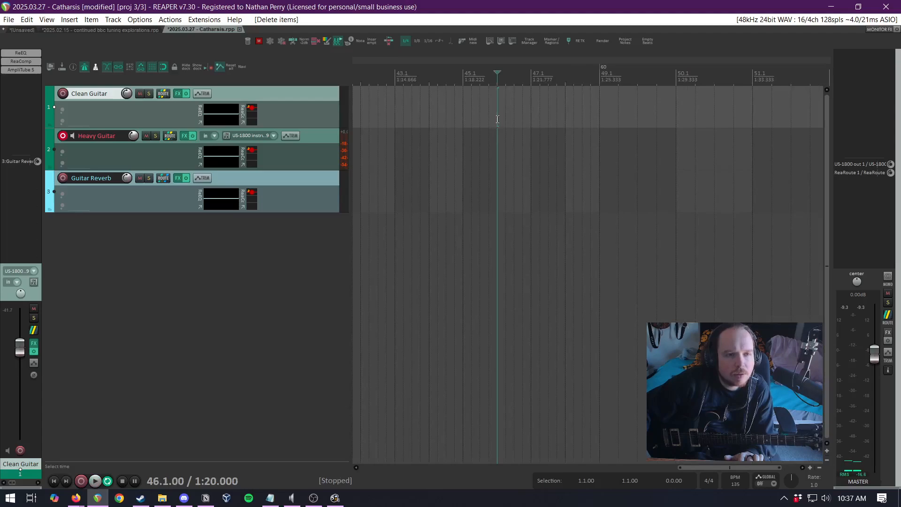
Make a time selection from 46.1.00 to 49.1.00, then clear it with the edit cursor placed at 47.3.00
drag(497, 119, 609, 117)
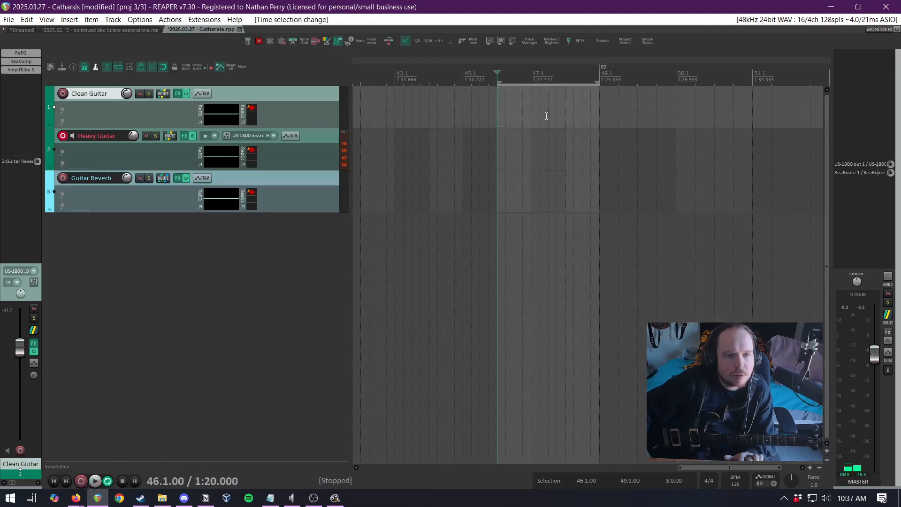
click(546, 116)
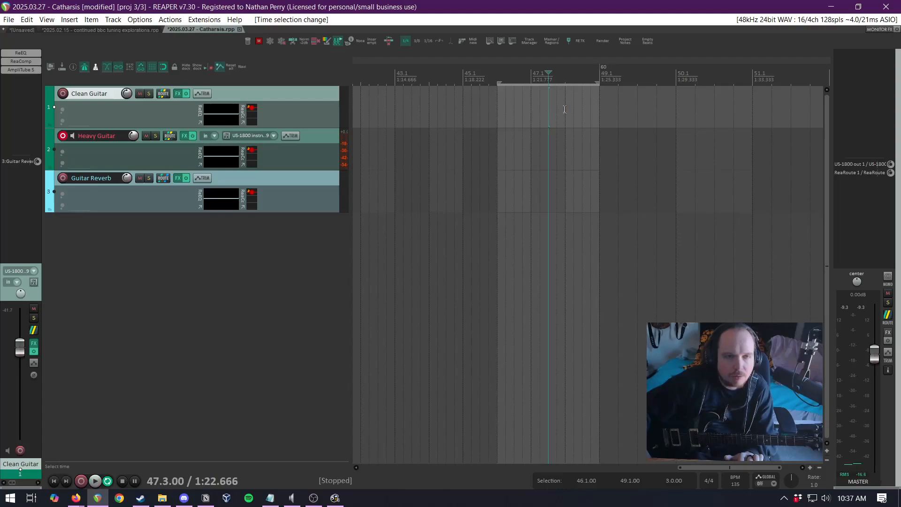
drag(596, 83, 497, 90)
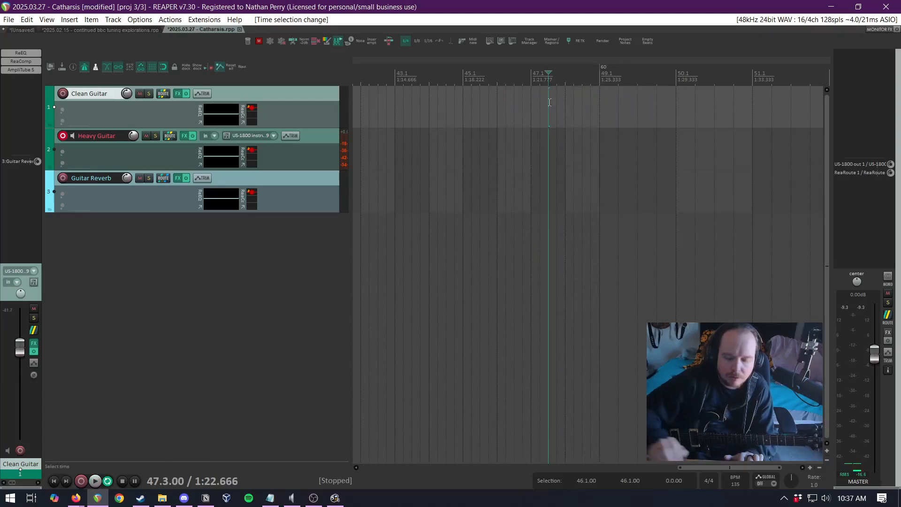
key(question)
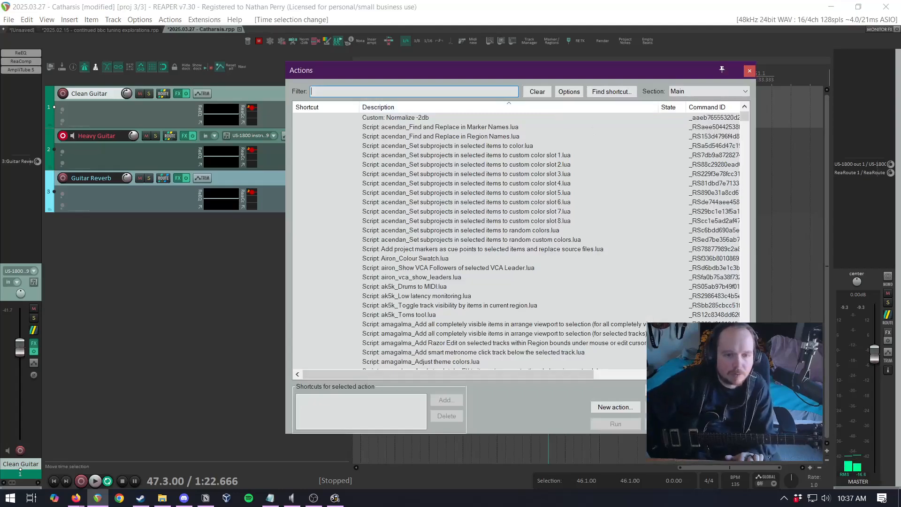
key(Escape)
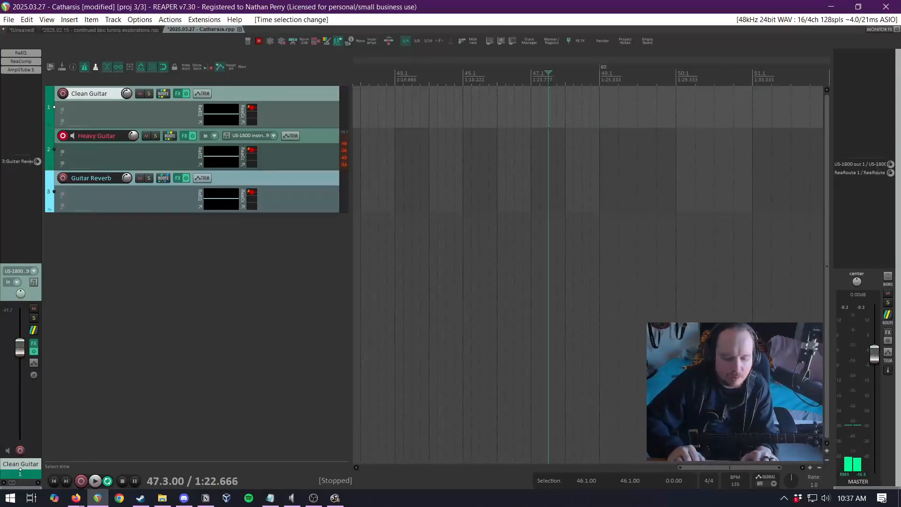
Add a 135 BPM tempo marker at 47.3.00 and make it transition gradually to the next tempo marker
key(shift+c)
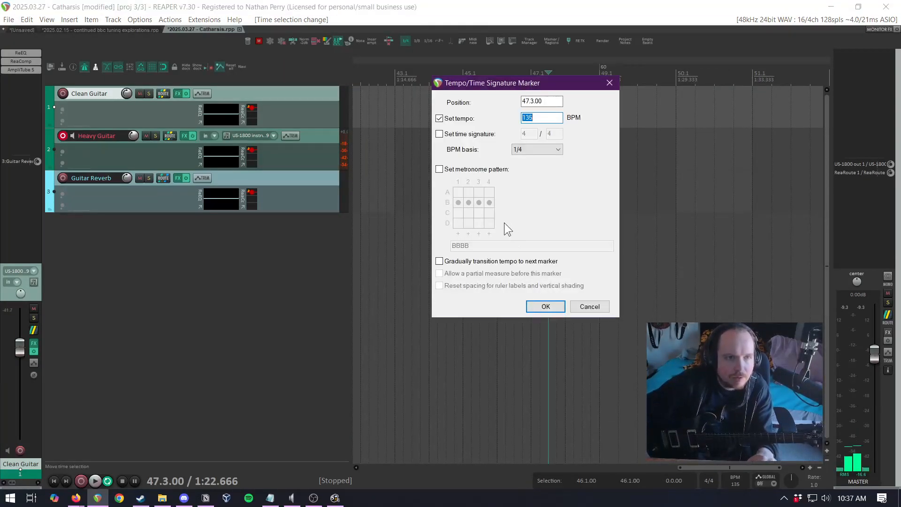
click(545, 305)
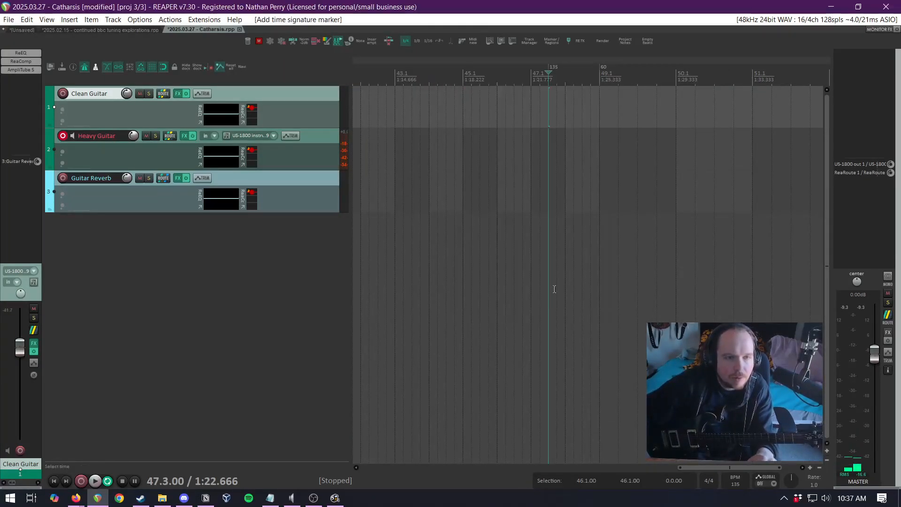
double_click(552, 68)
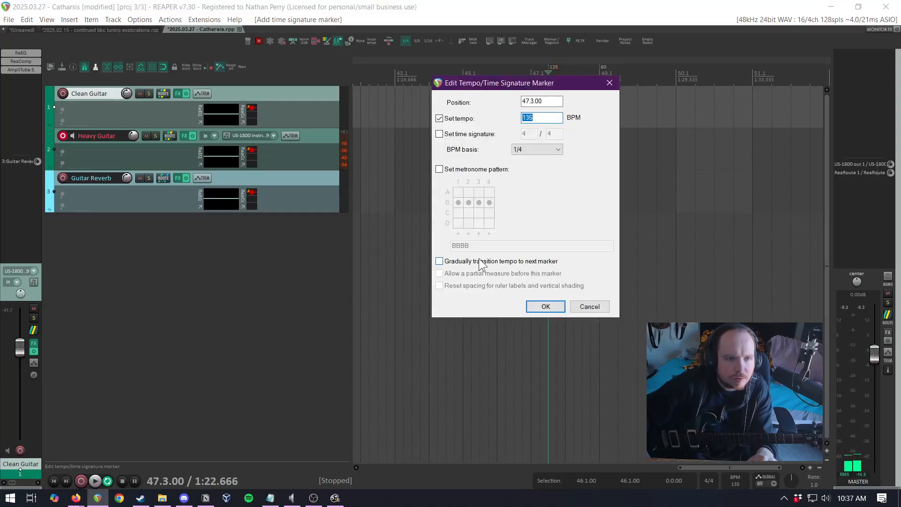
click(553, 307)
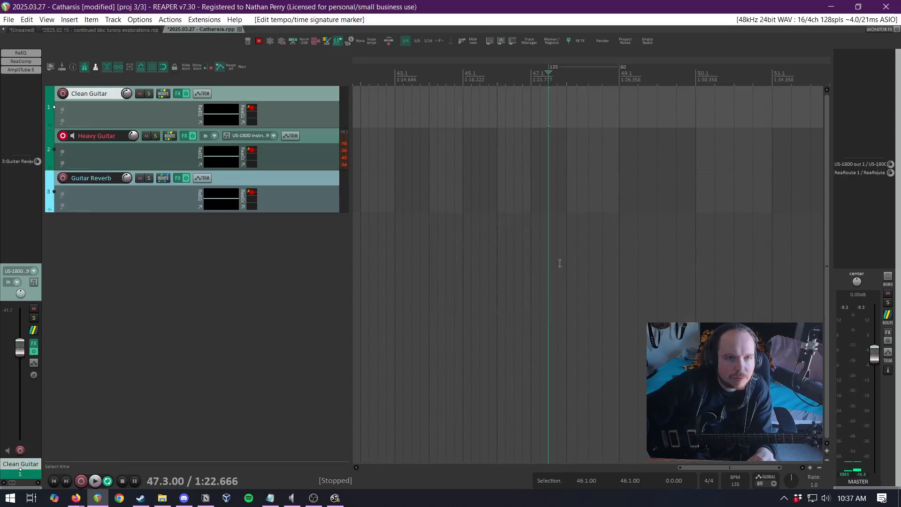
Add a project marker named "Start here" at 46.1.00
scroll(520, 106, up, 5)
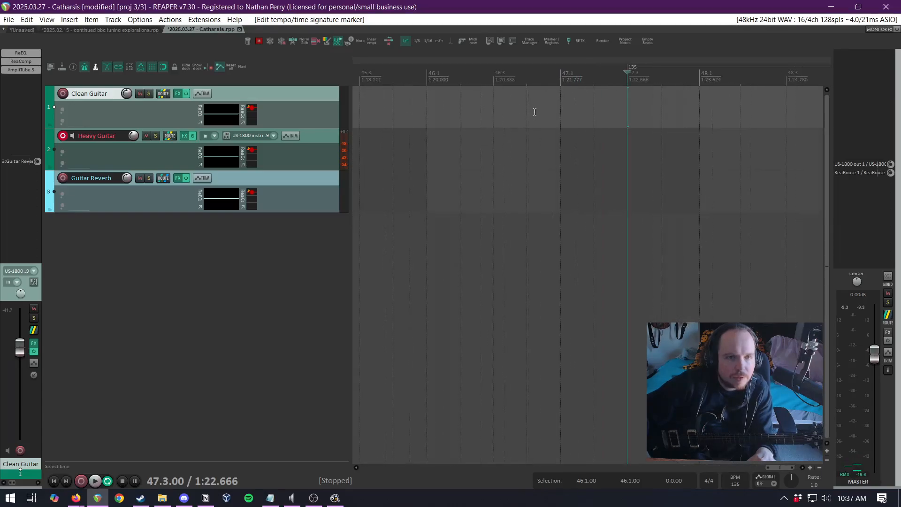
click(454, 113)
key(shift+m)
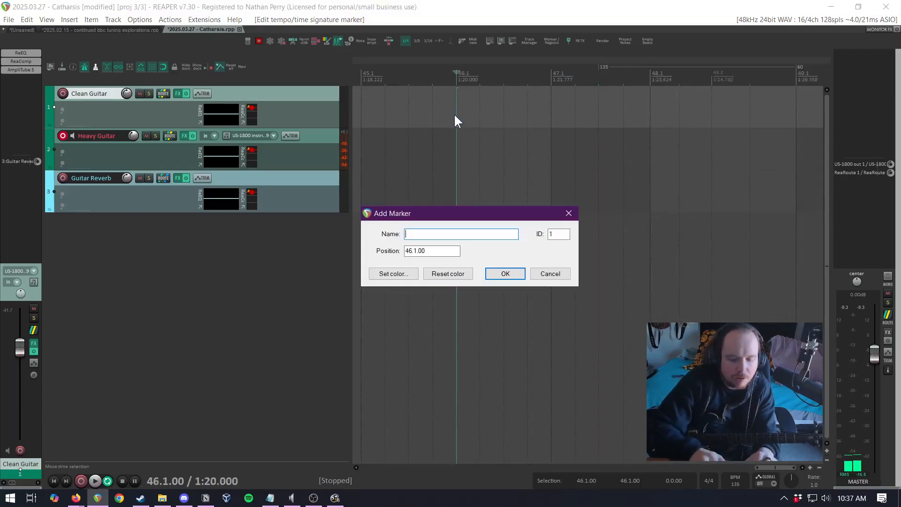
text(Start here)
key(Return)
Record a short take on the Heavy Guitar track starting at 45.1.00, then stop recording
scroll(517, 114, down, 3)
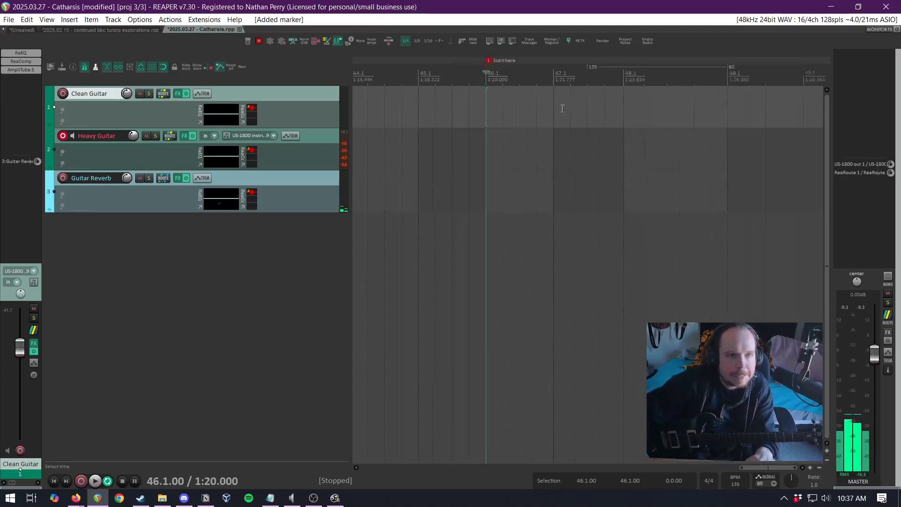
click(491, 109)
key(ctrl+r)
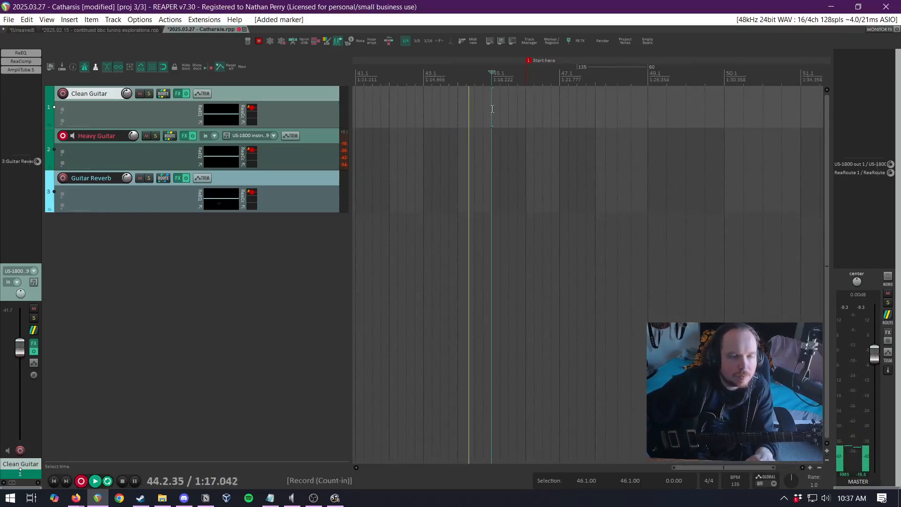
scroll(492, 112, up, 3)
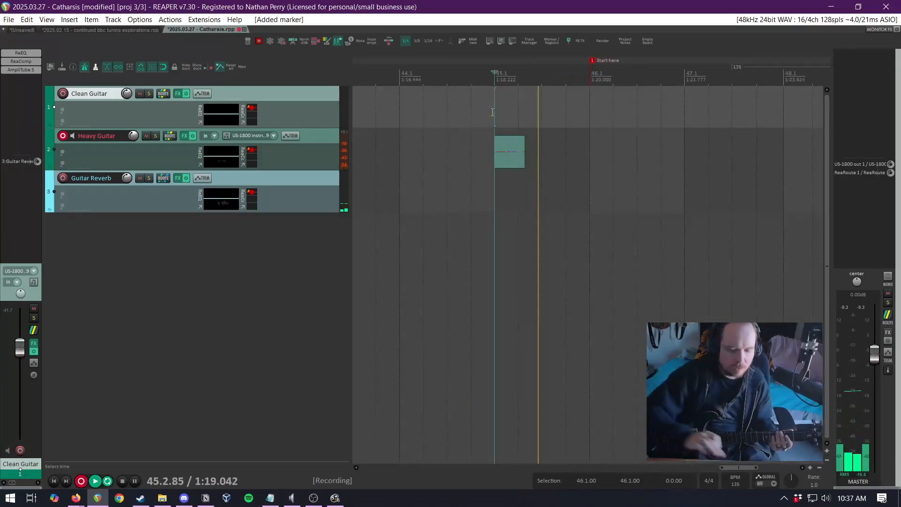
key(space)
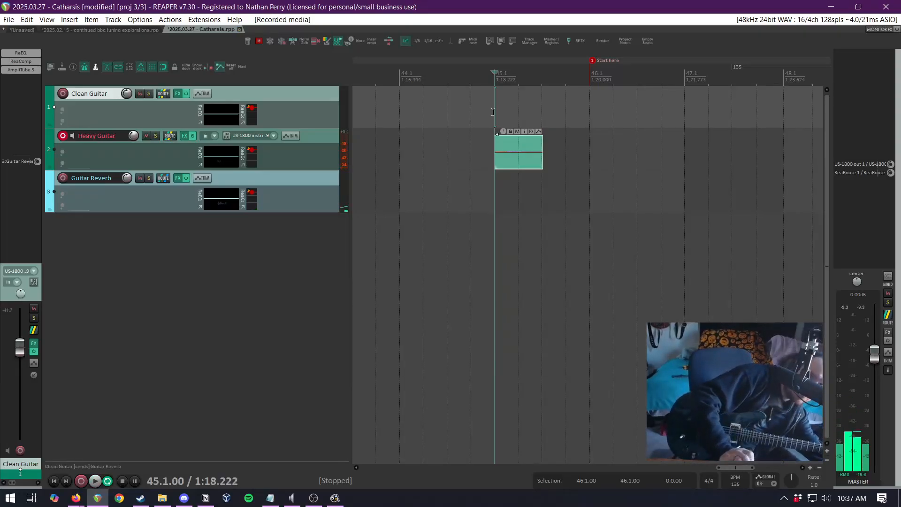
Try recording another Heavy Guitar take from 45.1.00 and stop it
key(space)
key(space)
key(ctrl+r)
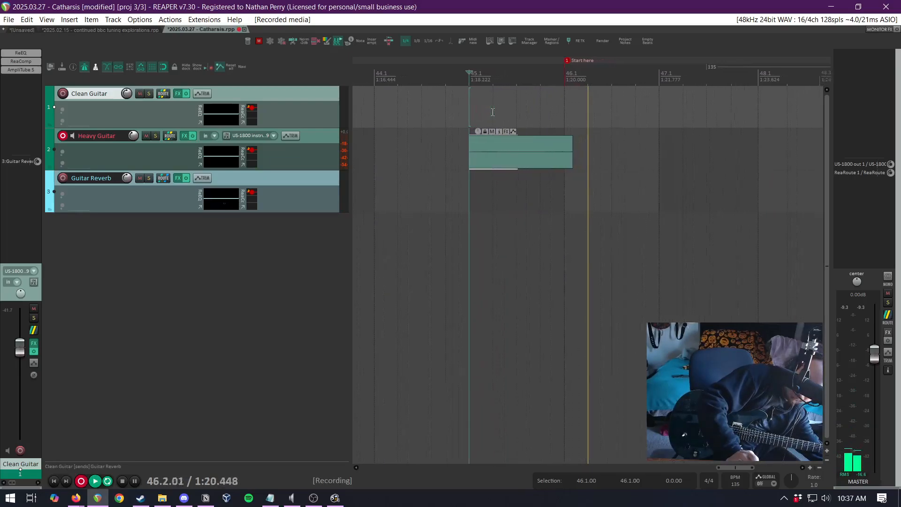
key(space)
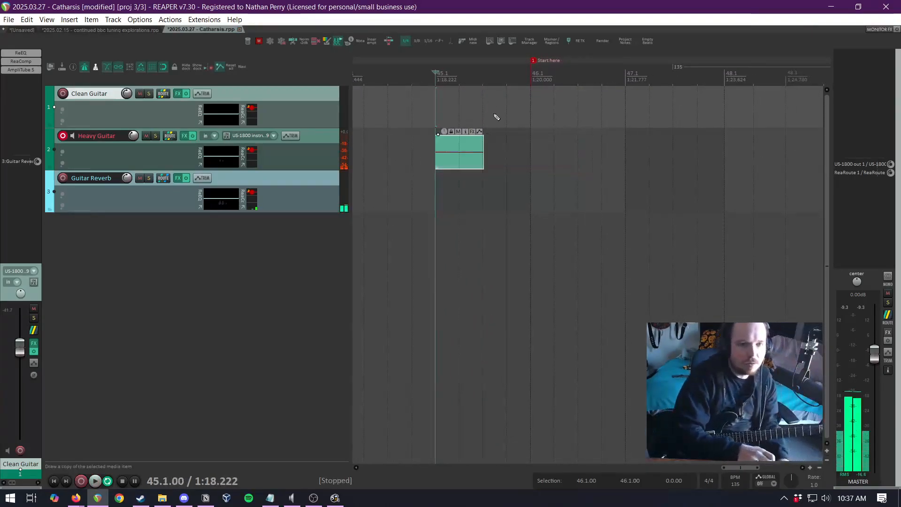
Delete the short take at 45.1.00 on the Heavy Guitar track and leave the track's volume envelope hidden
click(470, 140)
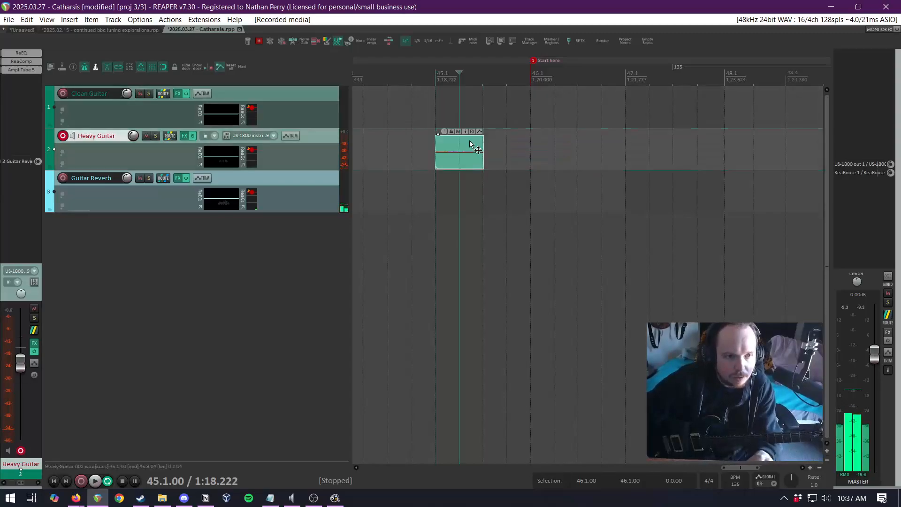
key(ctrl+r)
key(space)
key(v)
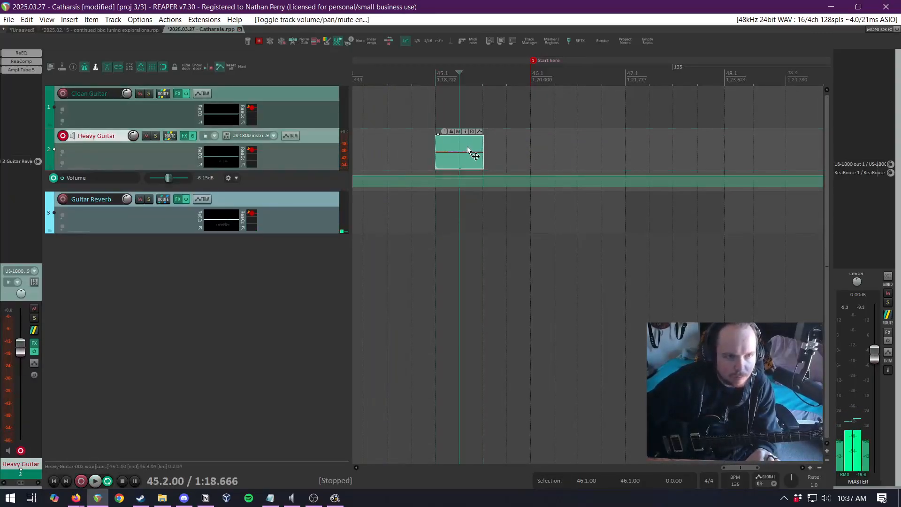
key(Delete)
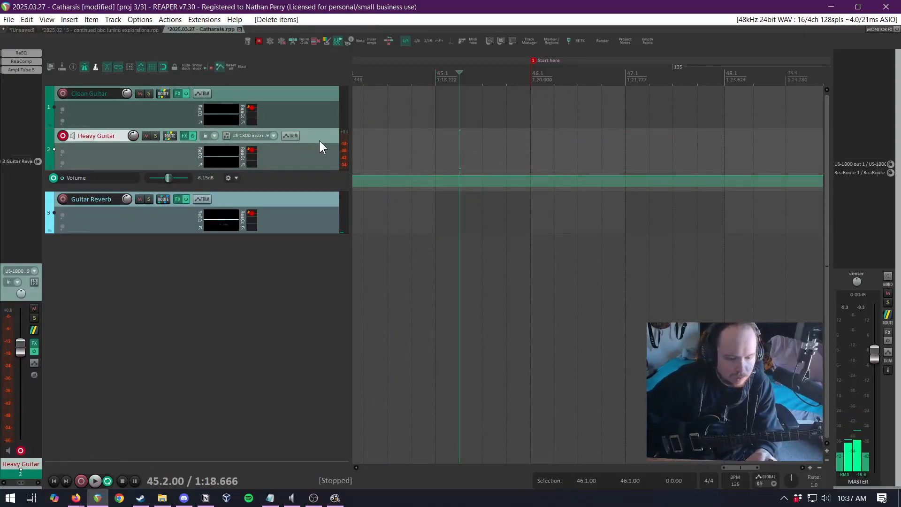
key(v)
Record a Heavy Guitar take from 45.1.00 across the tempo slowdown, stopping in bar 53
click(439, 116)
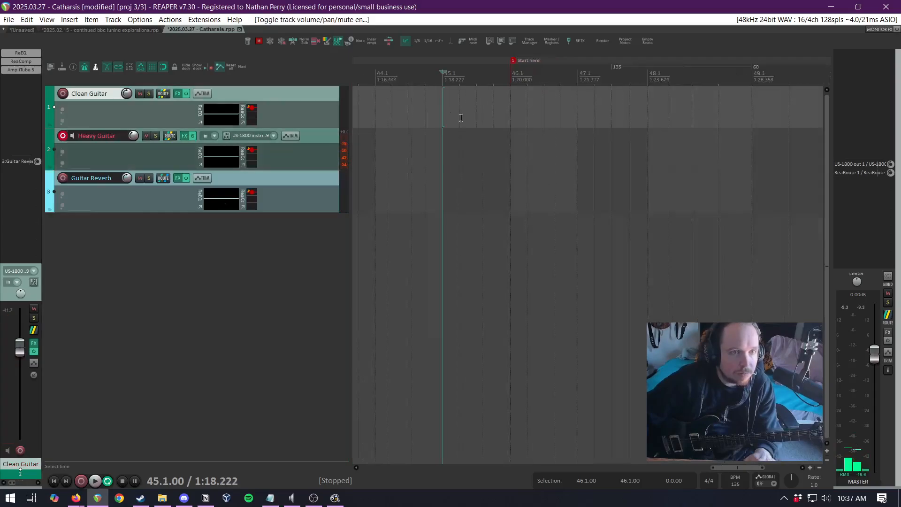
key(ctrl+r)
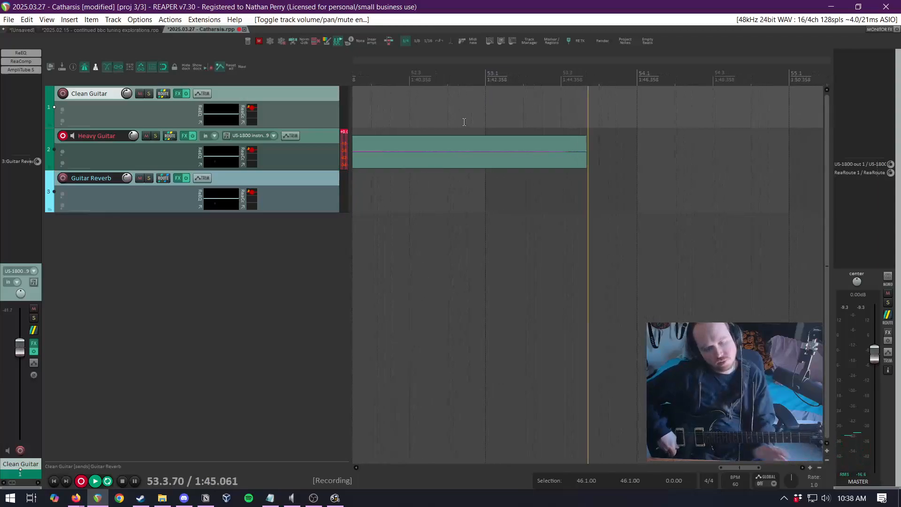
key(space)
scroll(594, 126, down, 3)
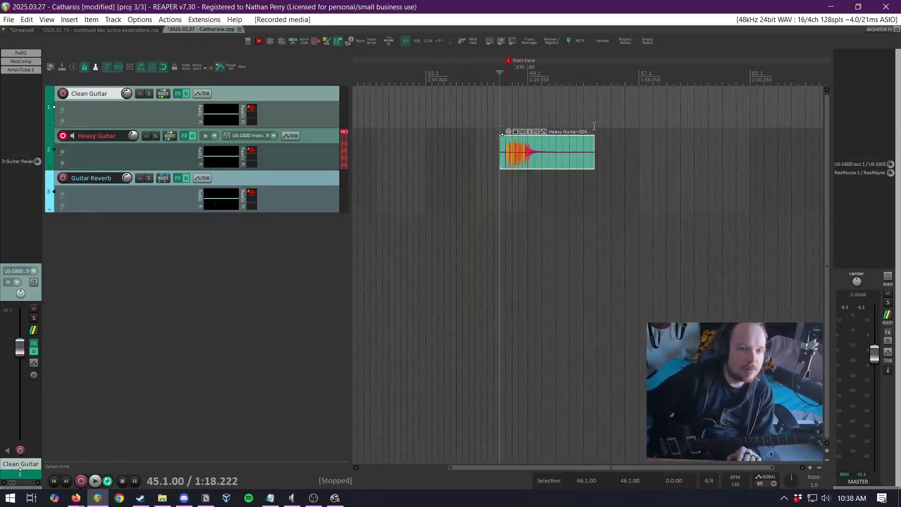
scroll(594, 126, up, 5)
scroll(526, 204, up, 1)
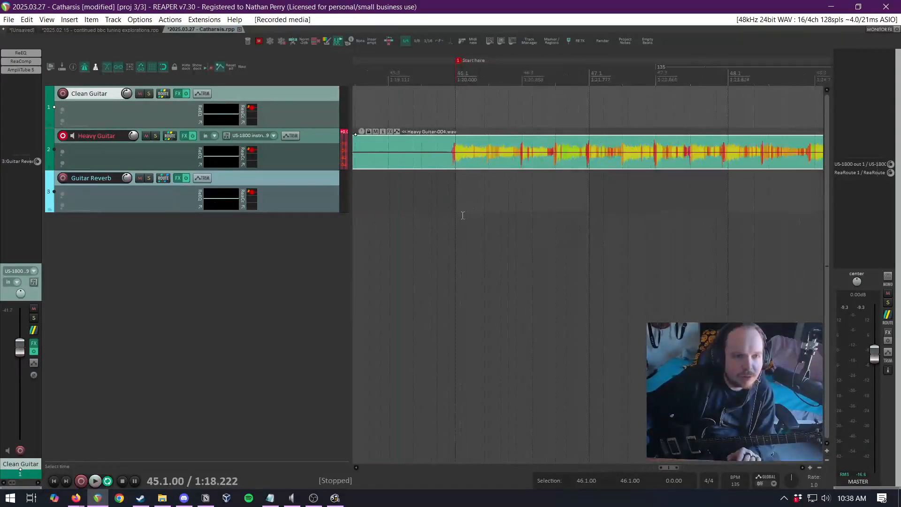
Deselect the new Heavy Guitar take and play it back from 46.1.00 to check its timing
click(463, 214)
scroll(535, 208, up, 3)
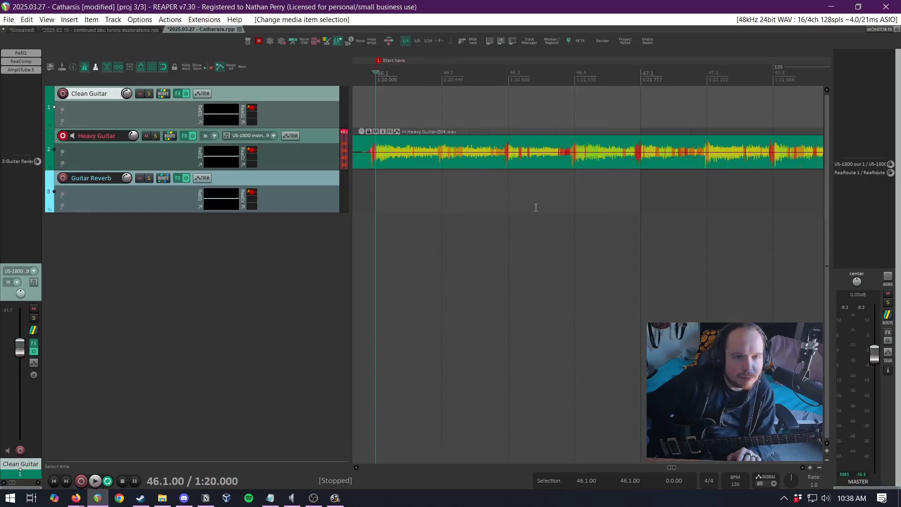
scroll(536, 208, down, 2)
key(space)
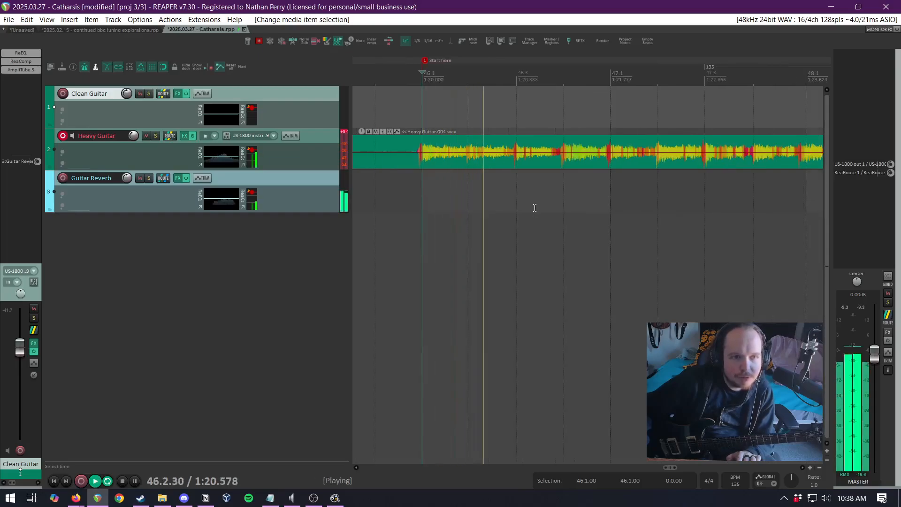
scroll(631, 225, up, 4)
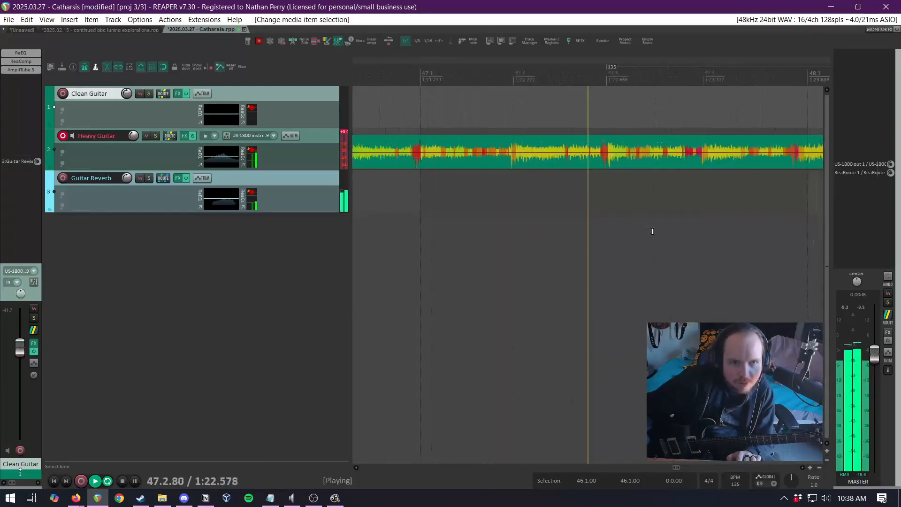
key(space)
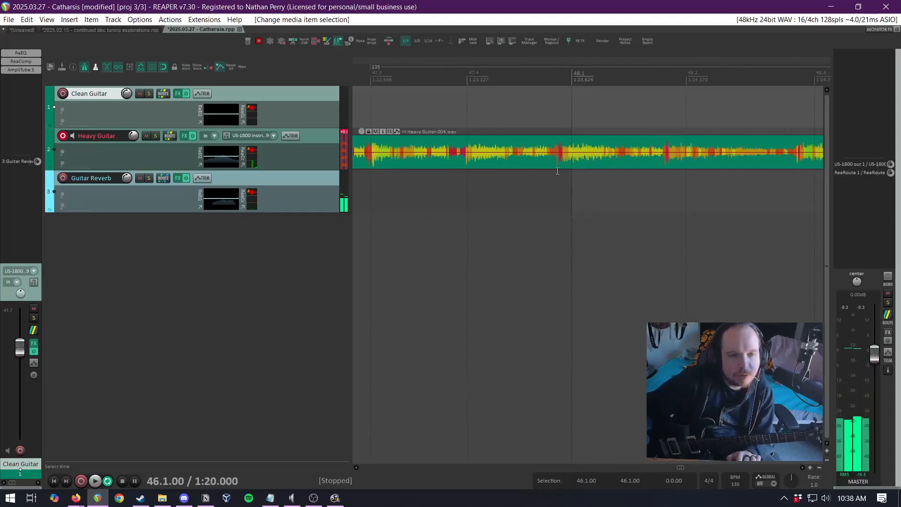
Play back the slowdown part of the take from 47.4.00 and again from 48.4.00
click(469, 195)
key(space)
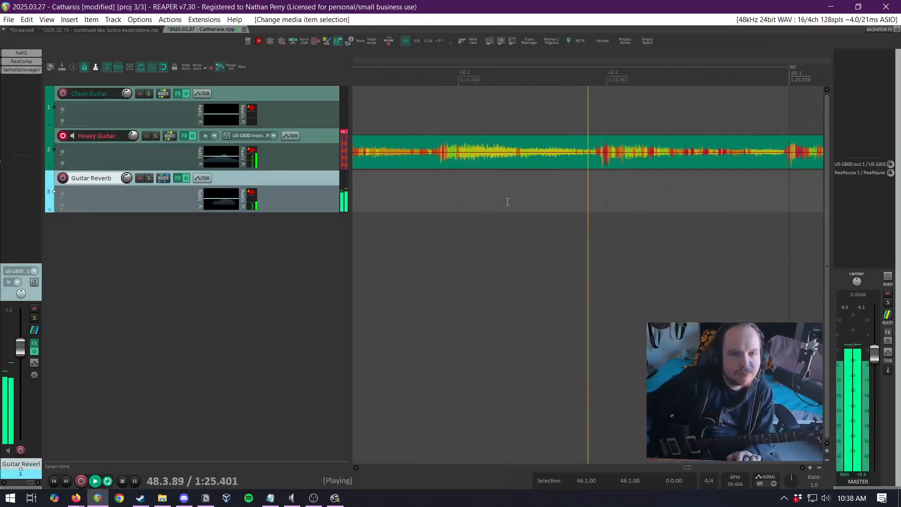
key(space)
click(527, 185)
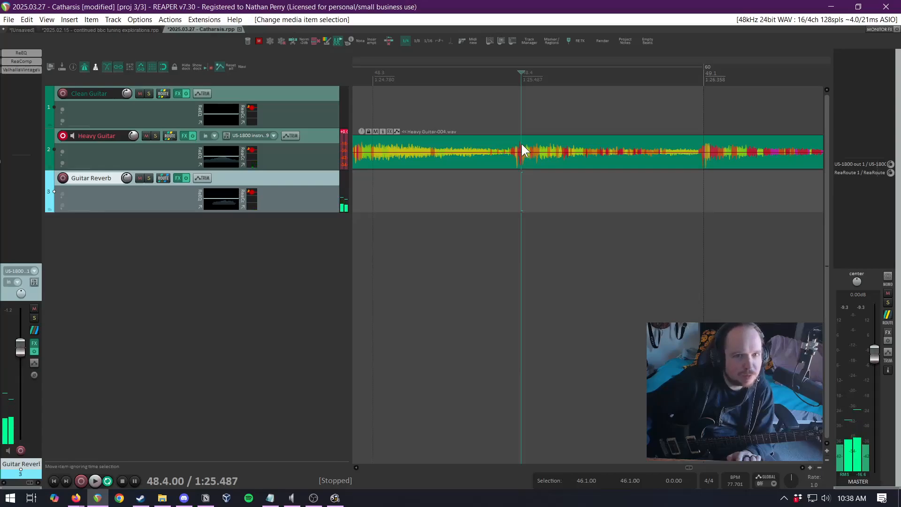
key(space)
key(space)
scroll(587, 178, down, 8)
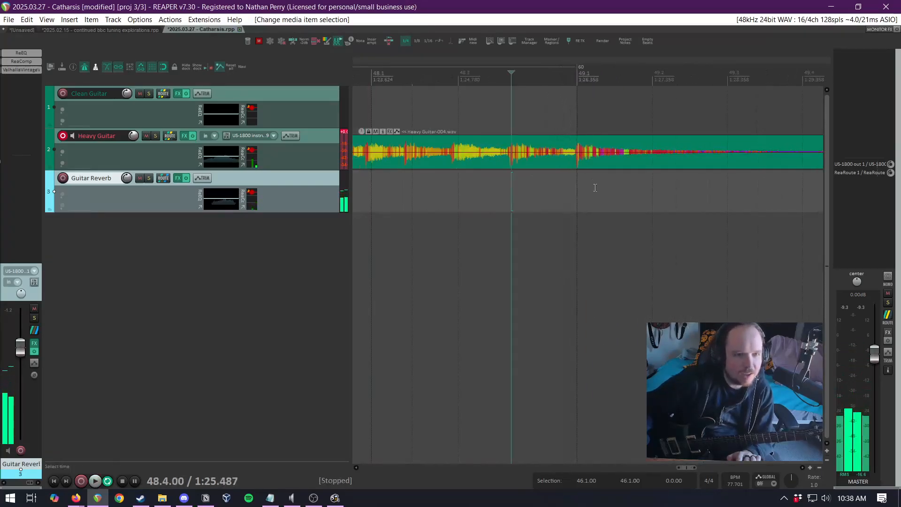
Duplicate the Heavy Guitar track together with its take and save the project
click(484, 194)
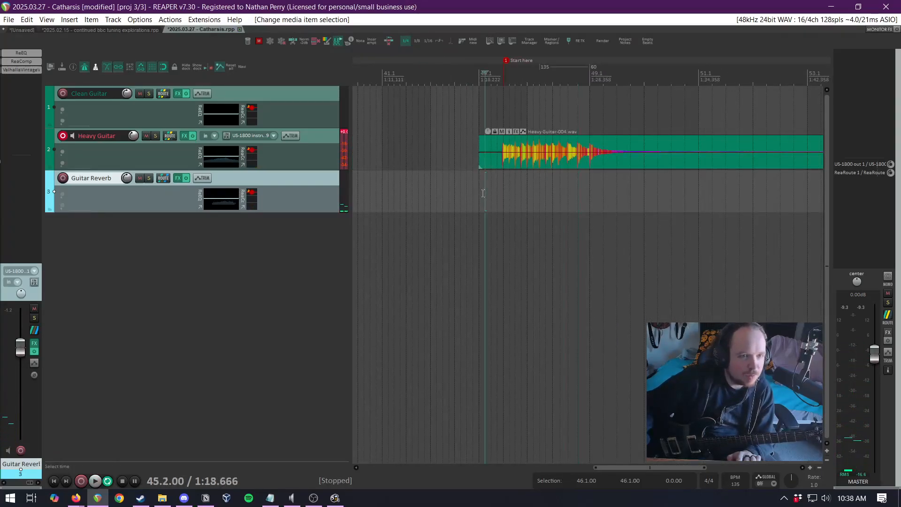
right_click(325, 136)
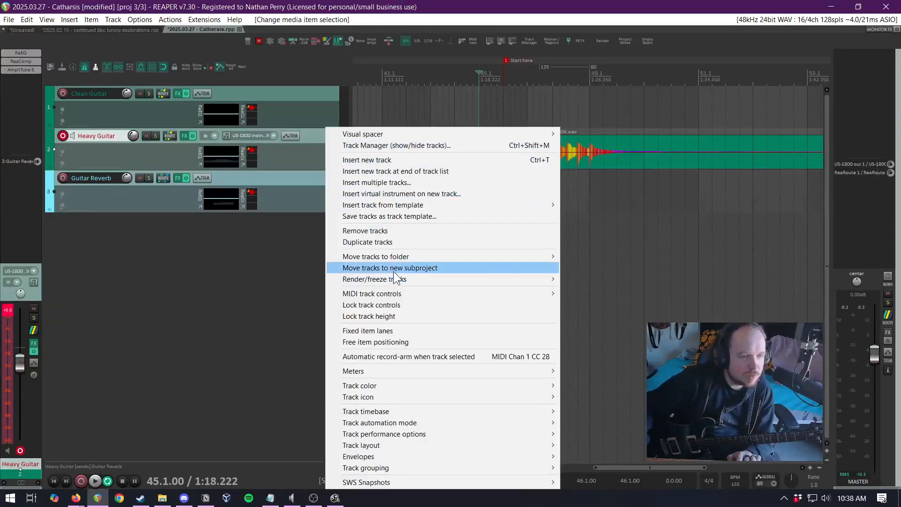
key(Escape)
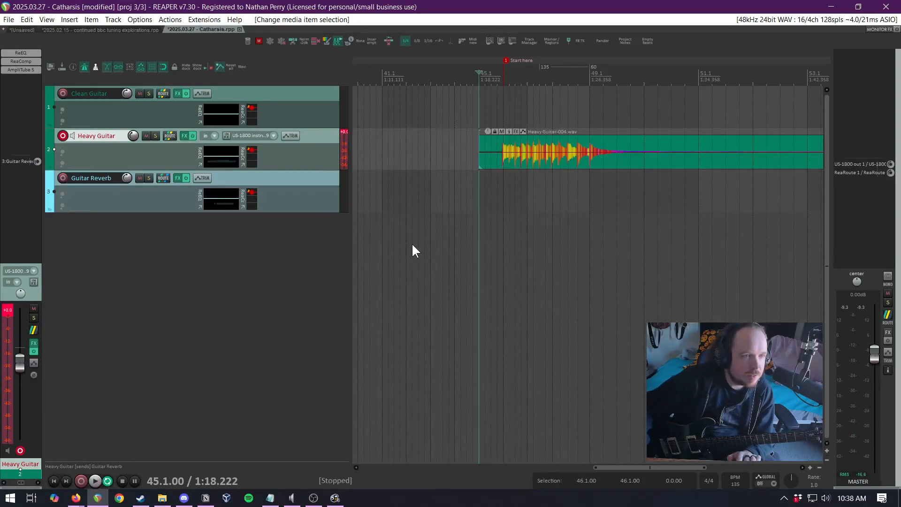
key(ctrl+alt+d)
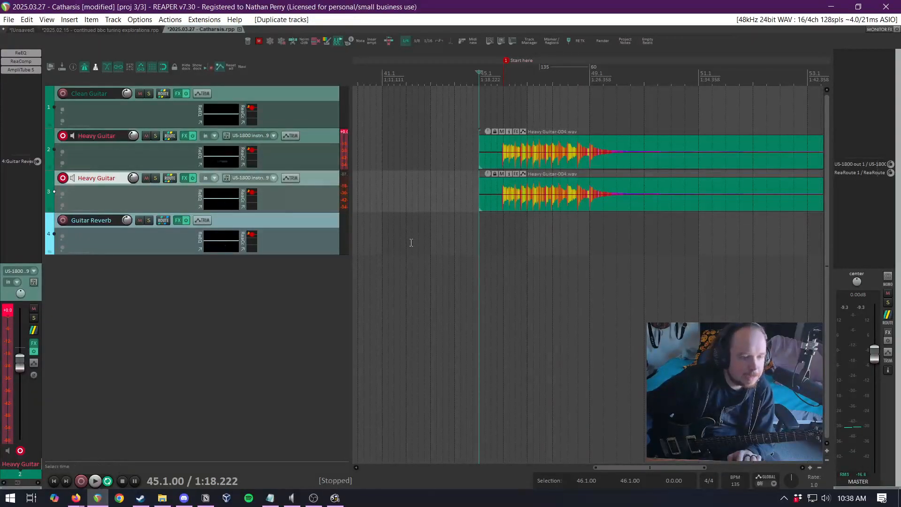
key(ctrl+s)
Disarm the original Heavy Guitar track and rename it "L Heavy Guitar"
click(323, 140)
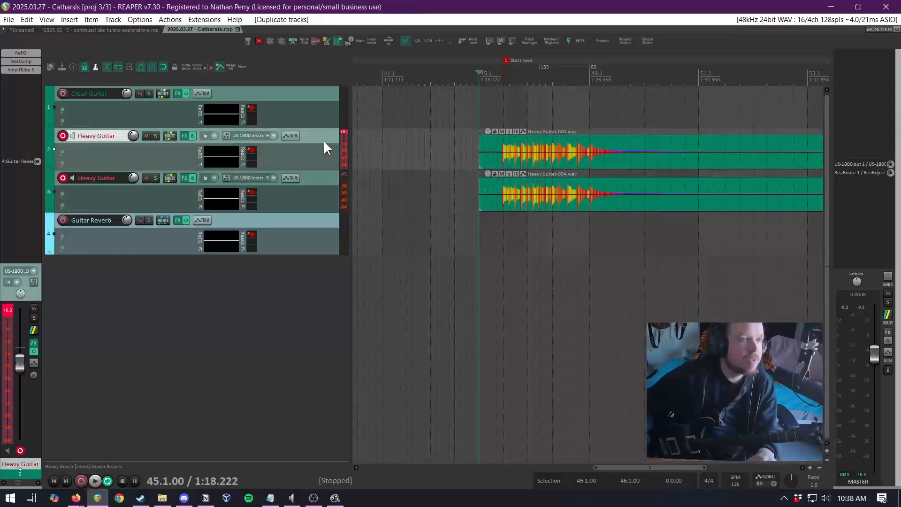
click(62, 136)
double_click(73, 135)
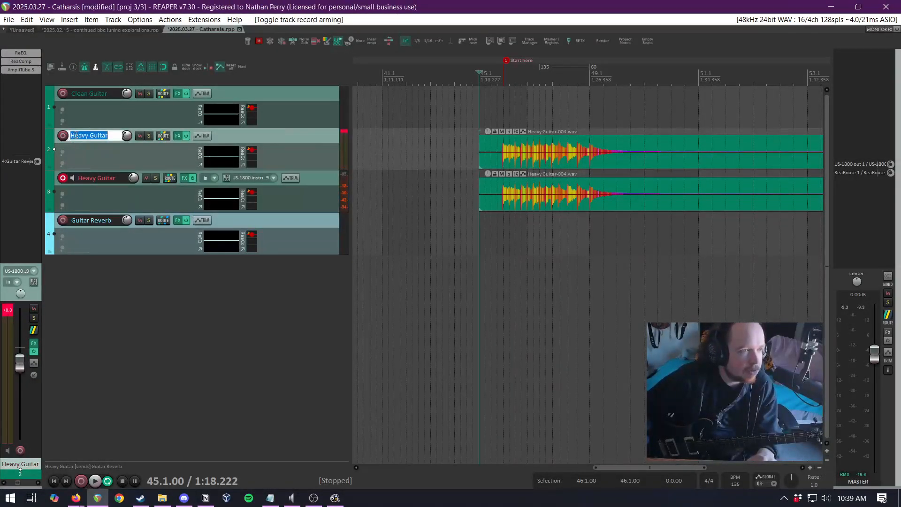
click(75, 135)
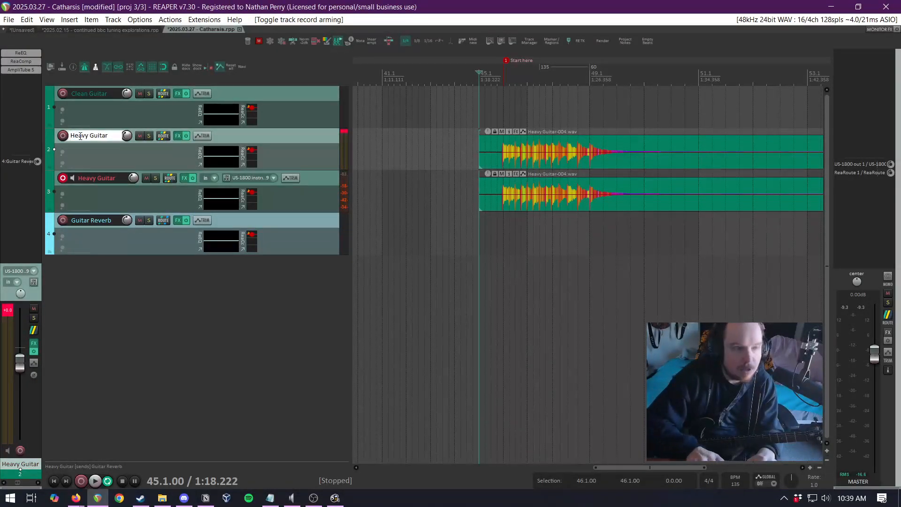
text(L)
key(Return)
Rename the duplicated heavy guitar track "R Heavy Guitar"
click(80, 179)
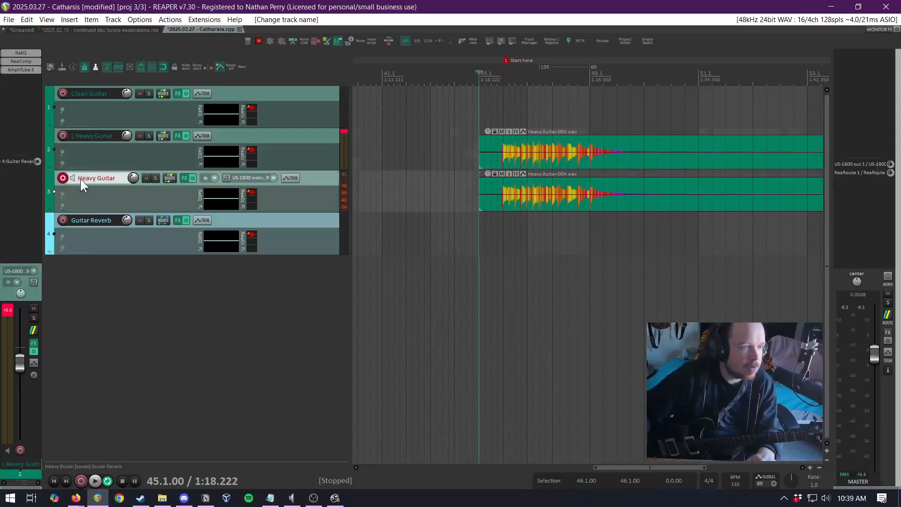
double_click(81, 178)
text(R)
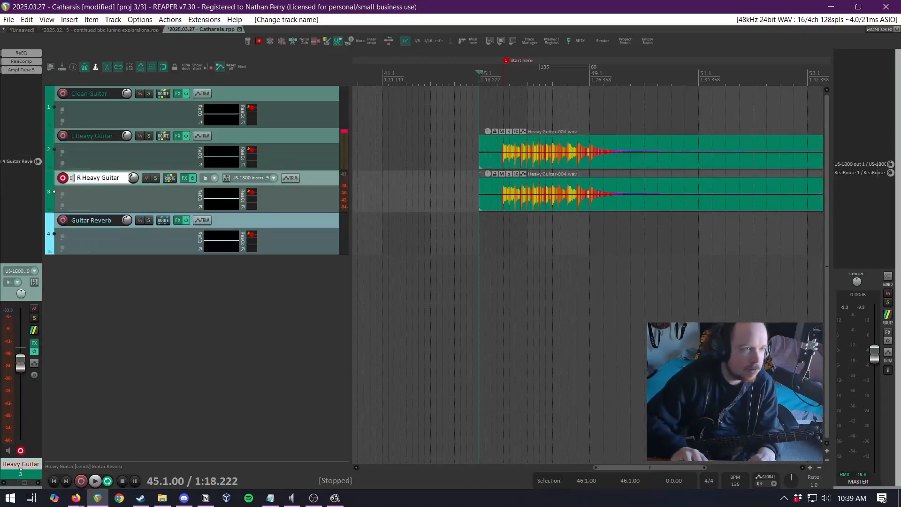
key(Return)
Pan L Heavy Guitar left and R Heavy Guitar right, and delete the copied take from R Heavy Guitar
click(226, 139)
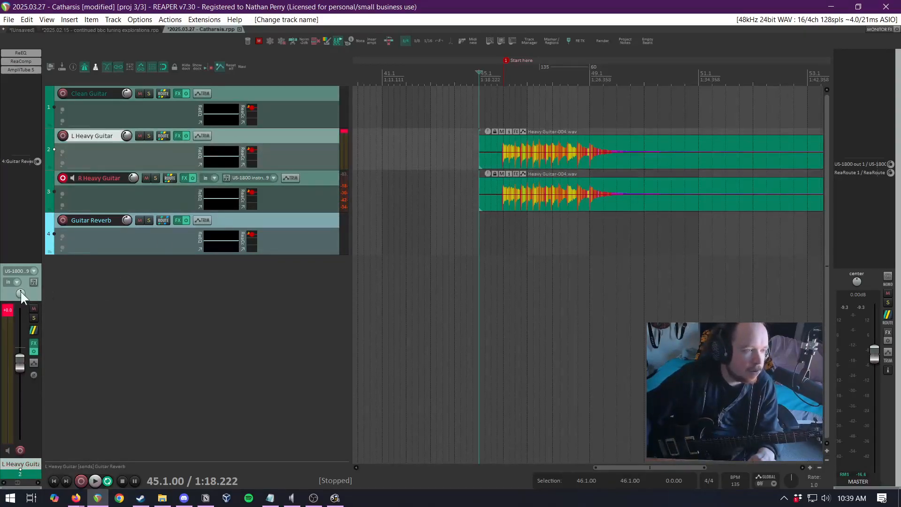
click(330, 179)
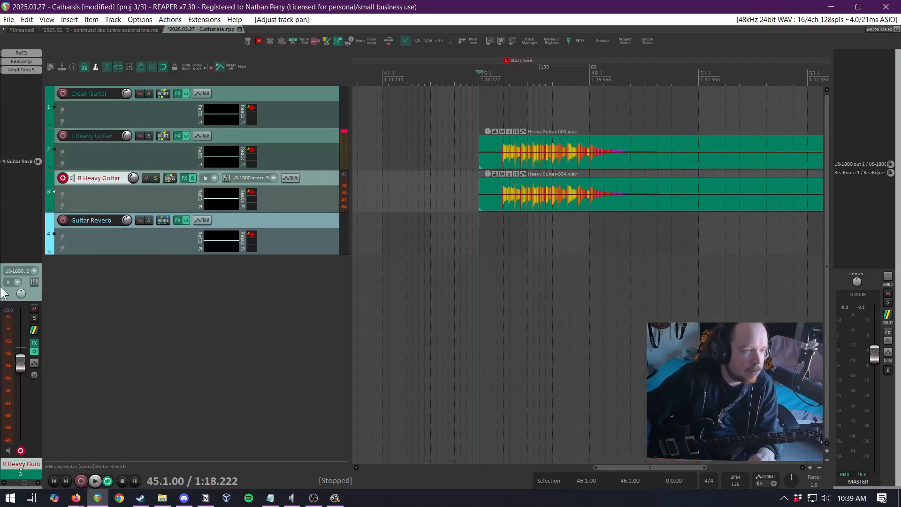
click(498, 208)
key(Delete)
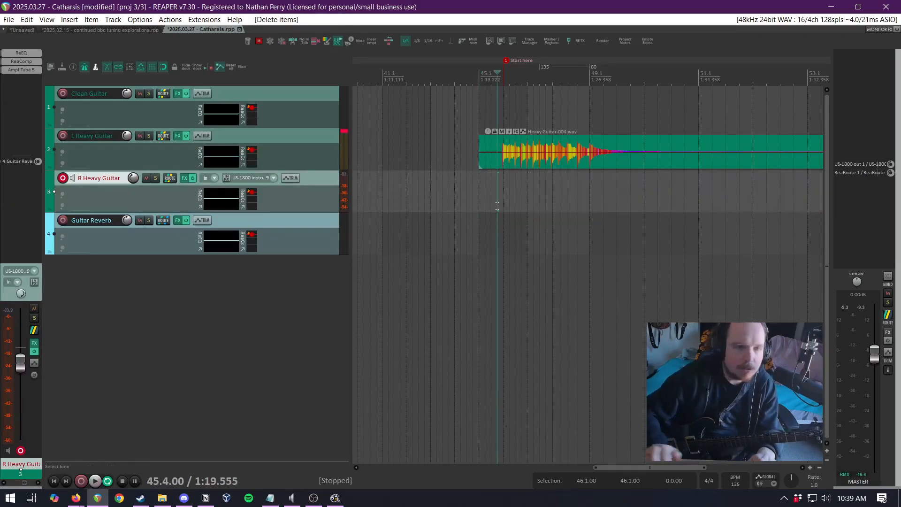
Record a second heavy guitar take on R Heavy Guitar from 45.1.00 into bar 54, and save the project
click(479, 181)
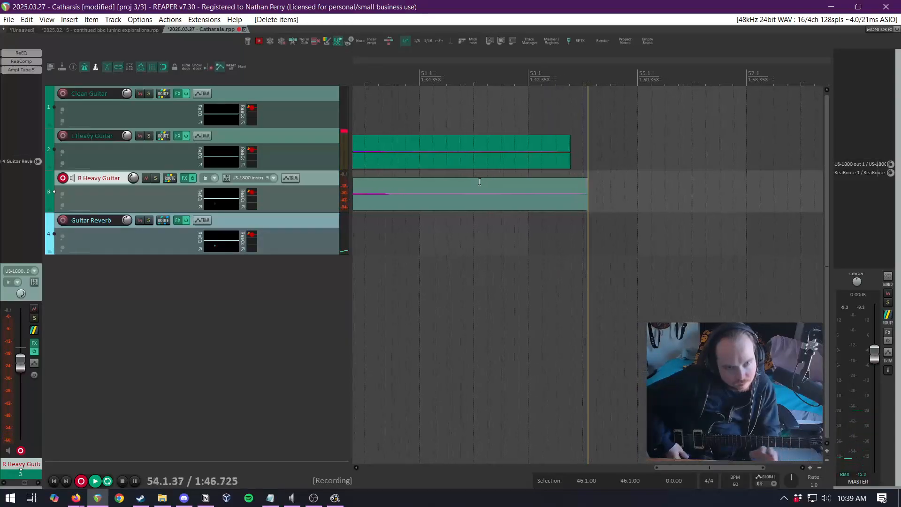
key(space)
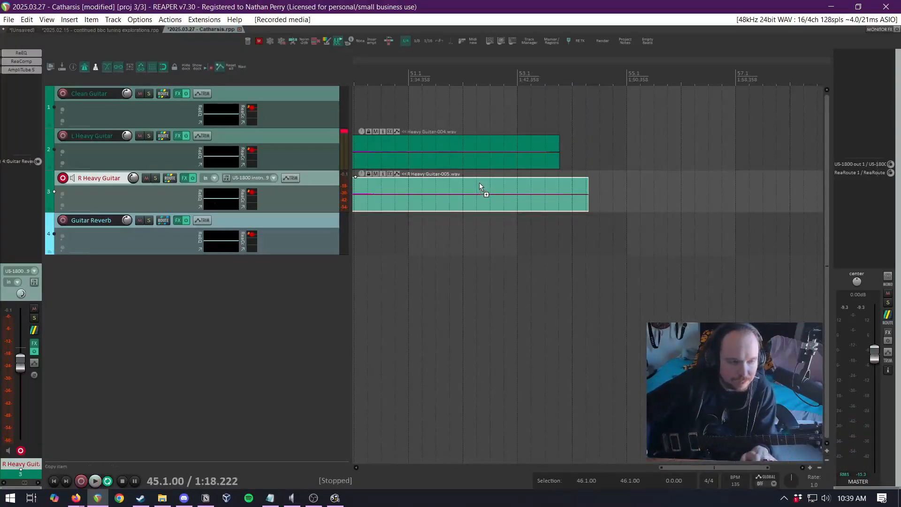
key(ctrl+s)
Disarm the R Heavy Guitar track and arm Clean Guitar for recording
click(58, 93)
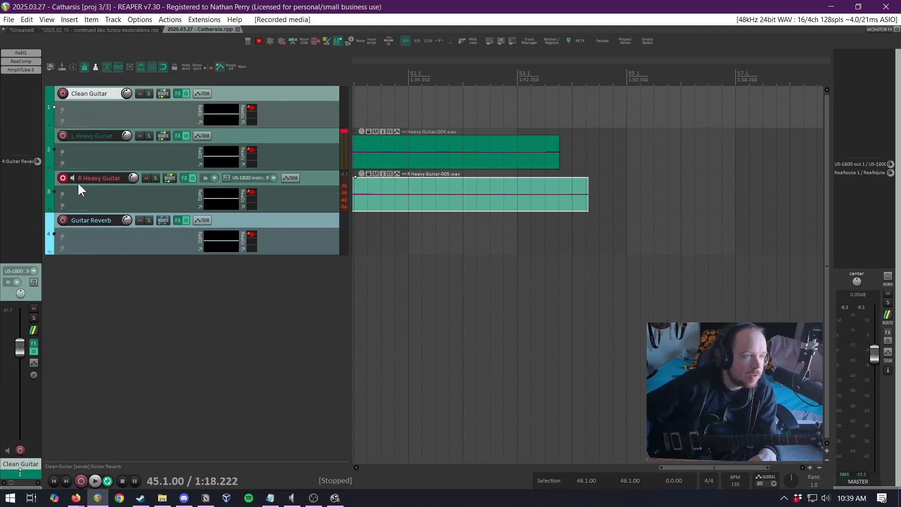
click(63, 178)
click(63, 94)
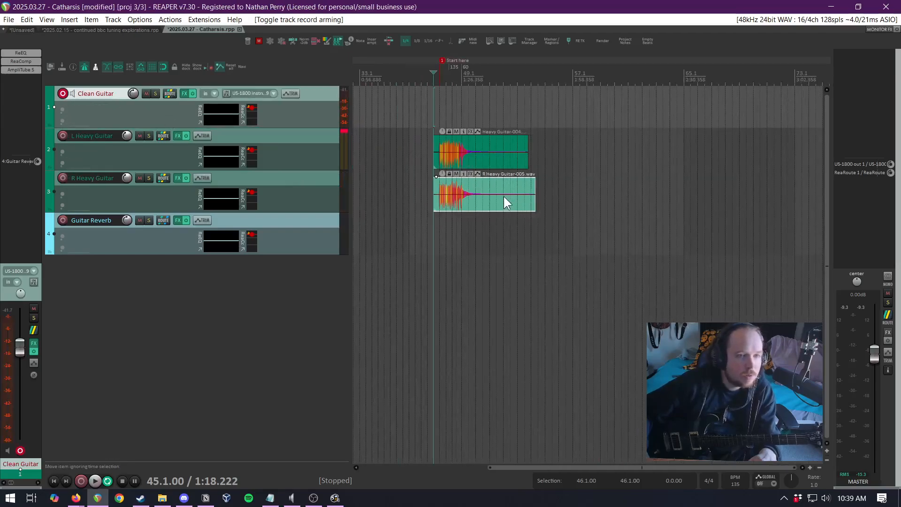
Try recording a Clean Guitar take from 49.1.00, where the 60 BPM section starts, and discard it
scroll(503, 196, down, 2)
click(460, 95)
key(ctrl+r)
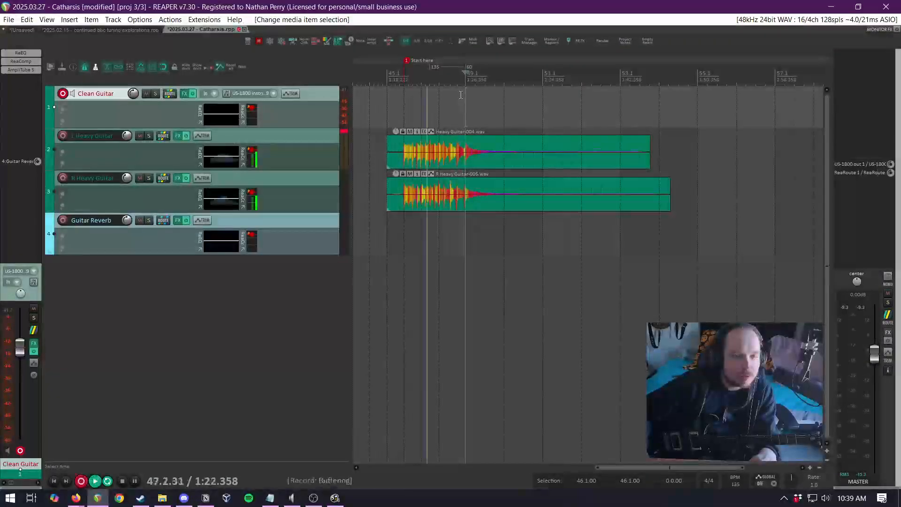
scroll(460, 94, up, 2)
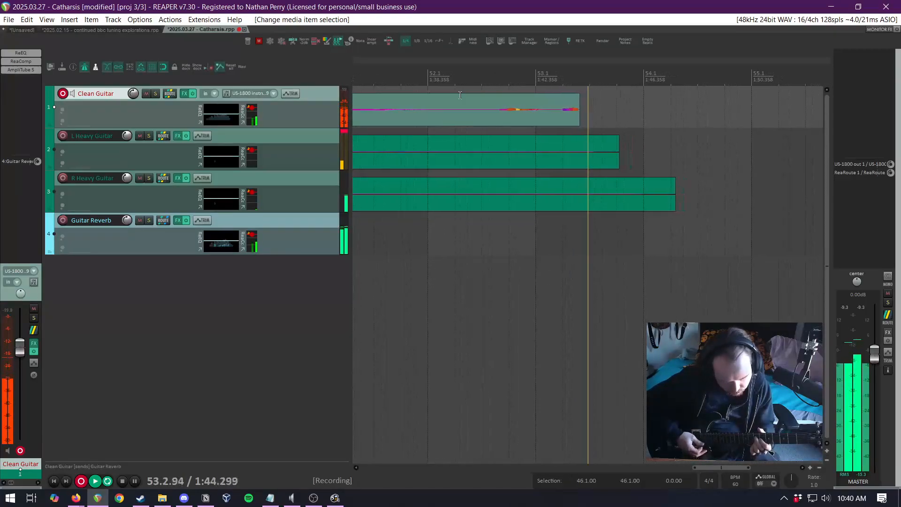
key(ctrl+z)
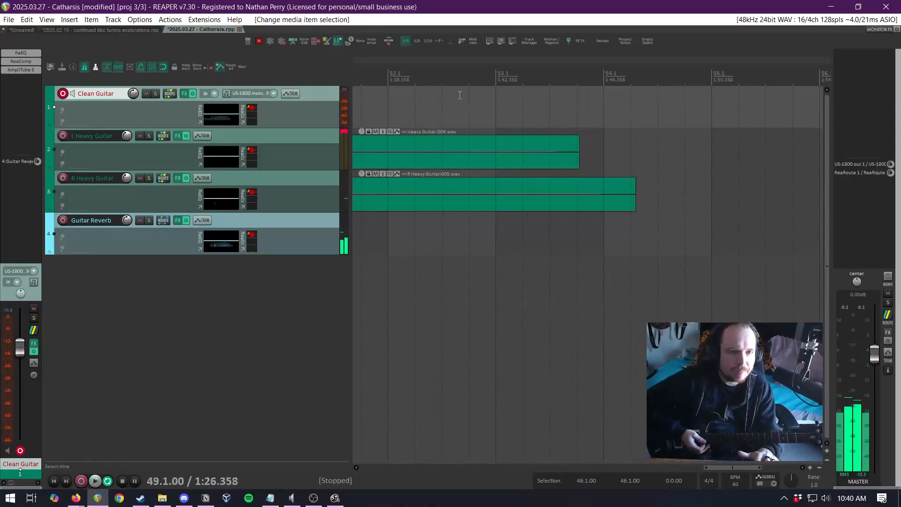
Insert a tempo marker of 112 BPM at 55.1.00, just past the end of the heavy guitar takes
scroll(460, 95, down, 8)
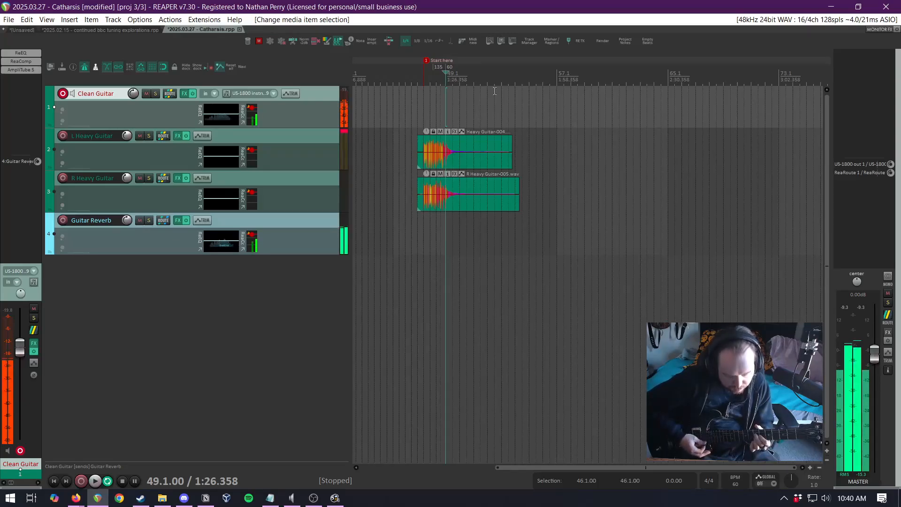
click(530, 132)
scroll(528, 131, up, 3)
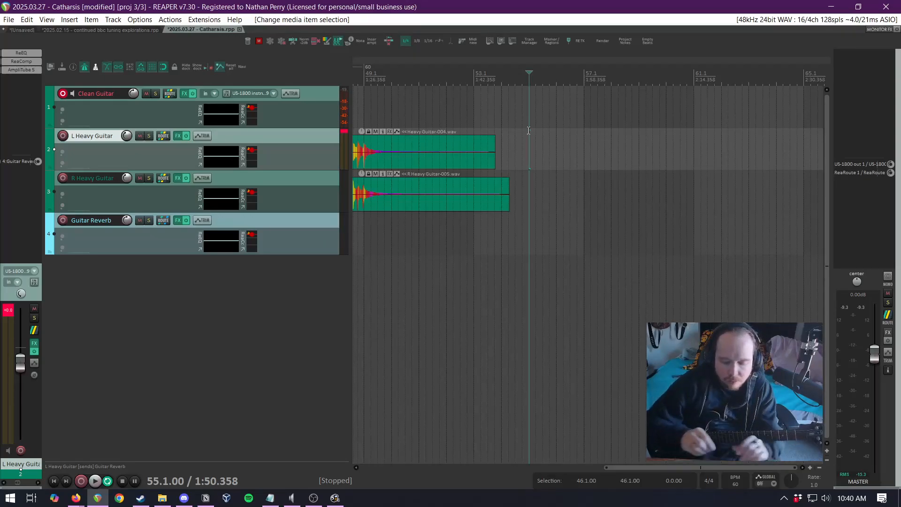
key(shift+c)
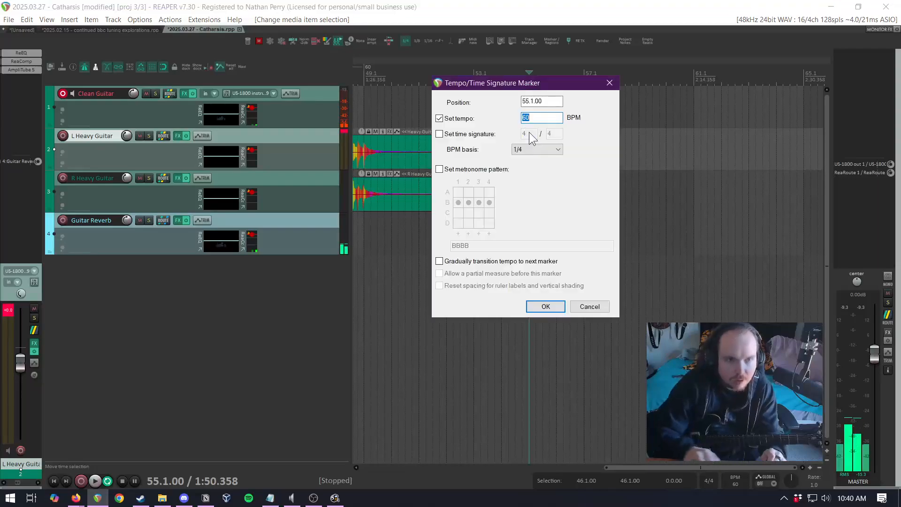
key(Return)
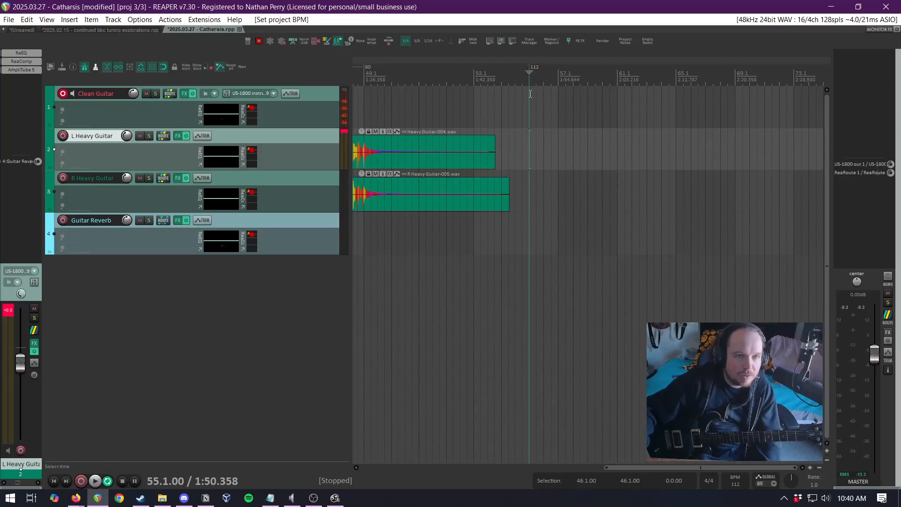
Try moving the 112 BPM tempo marker back to 51.1.00, audition the heavy guitars from 48.3.00, and undo the move
scroll(591, 101, down, 3)
scroll(482, 114, up, 5)
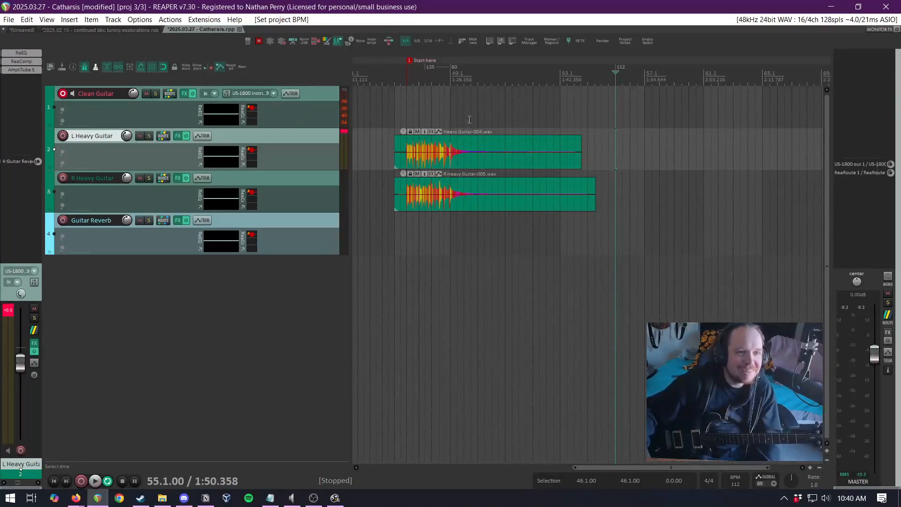
click(449, 111)
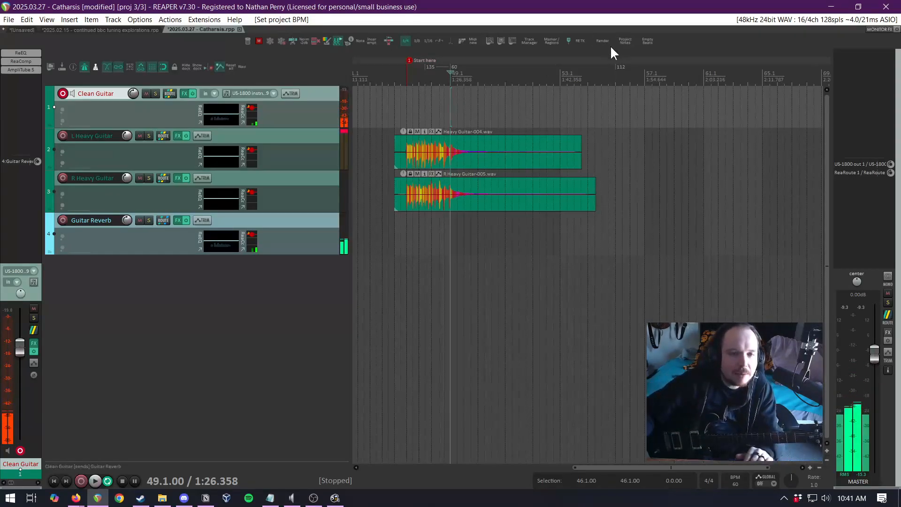
scroll(596, 95, up, 3)
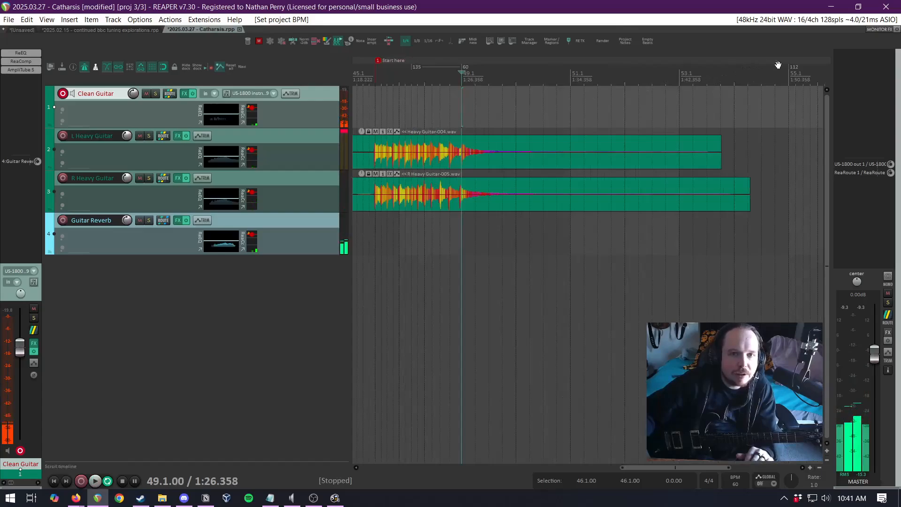
drag(792, 65, 569, 98)
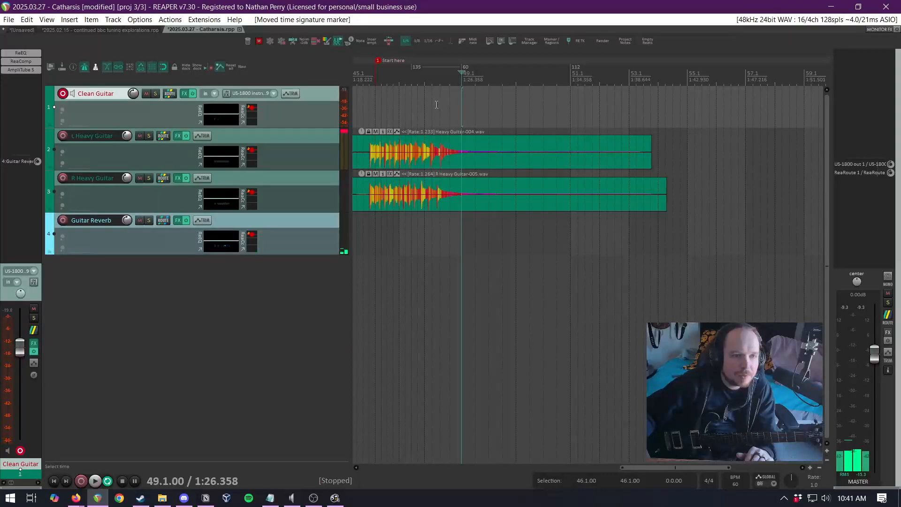
key(space)
key(space)
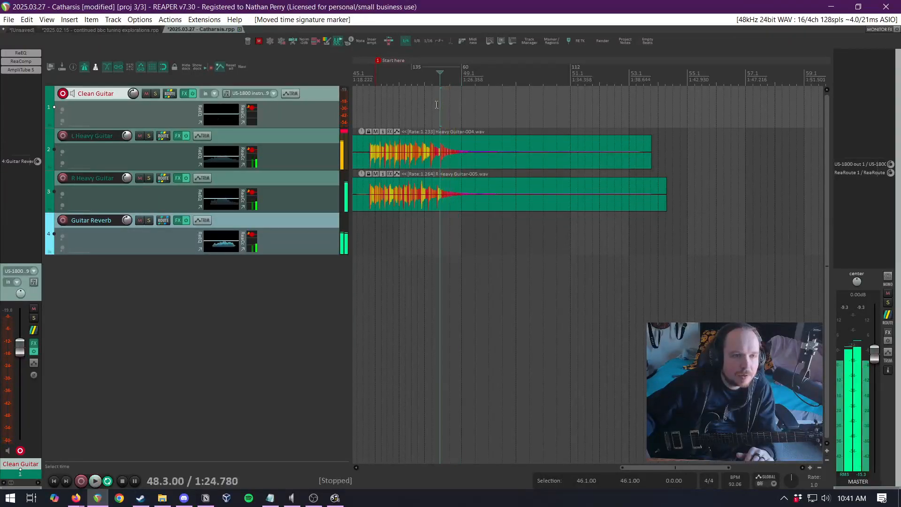
key(ctrl+z)
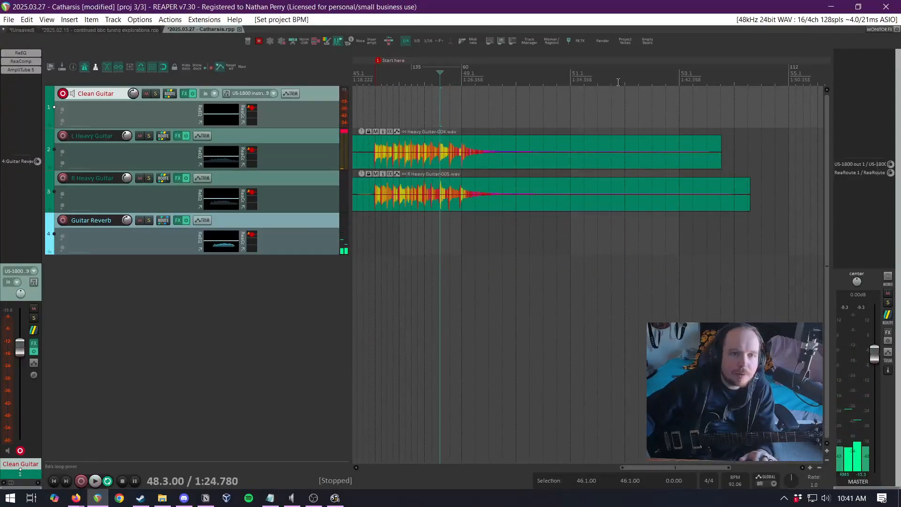
Insert a 60 BPM tempo marker at 51.1.00, two bars into the slow section
click(569, 92)
scroll(569, 92, down, 2)
scroll(568, 92, up, 4)
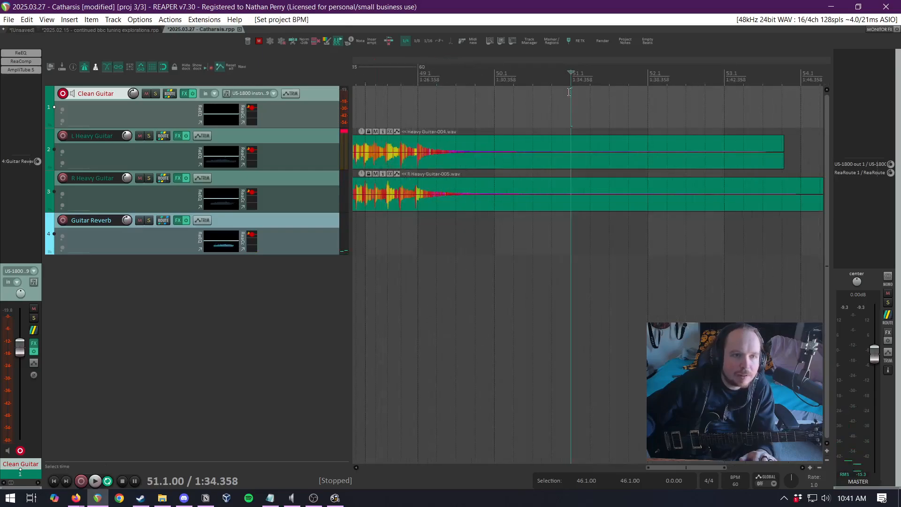
scroll(568, 92, down, 3)
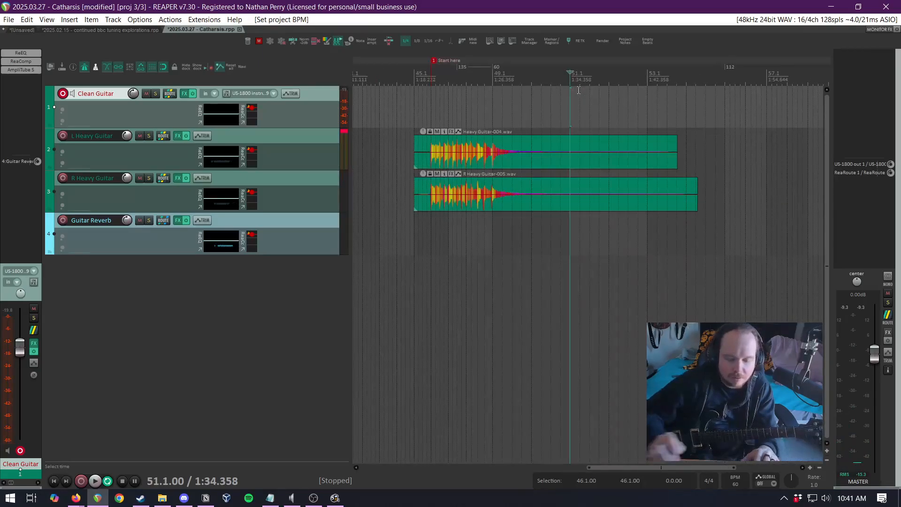
key(shift+c)
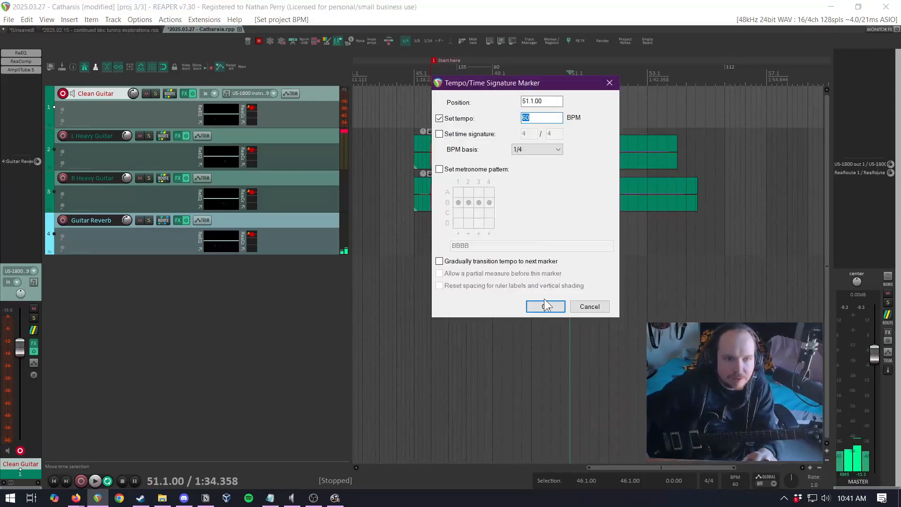
click(545, 306)
Try changing the tempo marker at 51.1.00 to 112 BPM and undo the edit
double_click(574, 70)
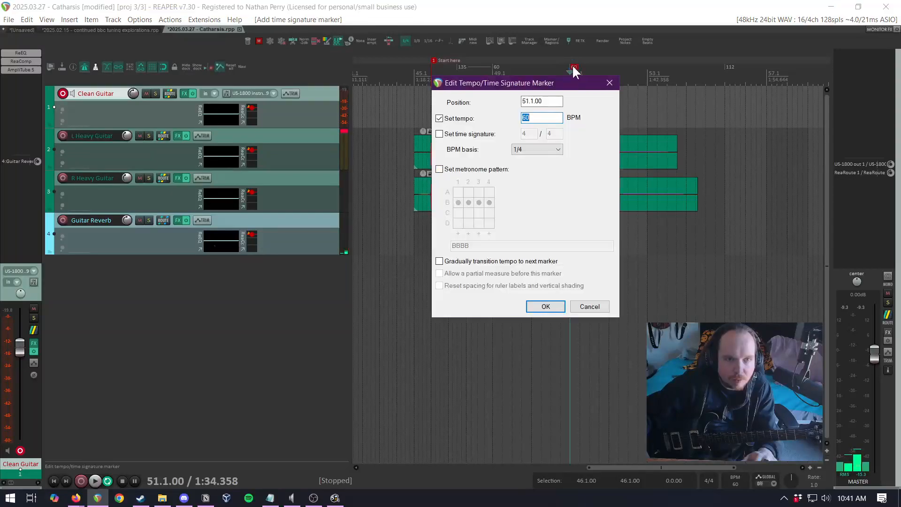
text(112)
key(Return)
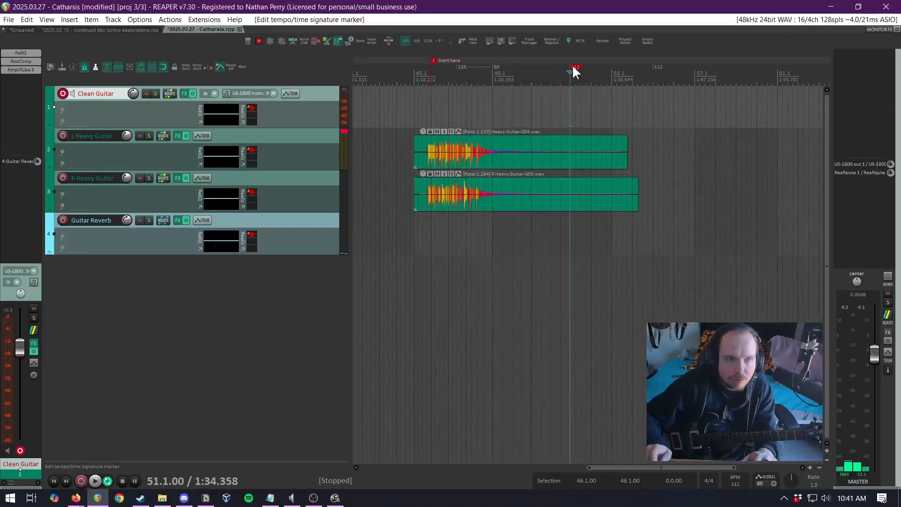
key(ctrl+z)
Set the item timebase of both the left and right heavy guitar takes to Time
click(539, 145)
ctrl+click(548, 195)
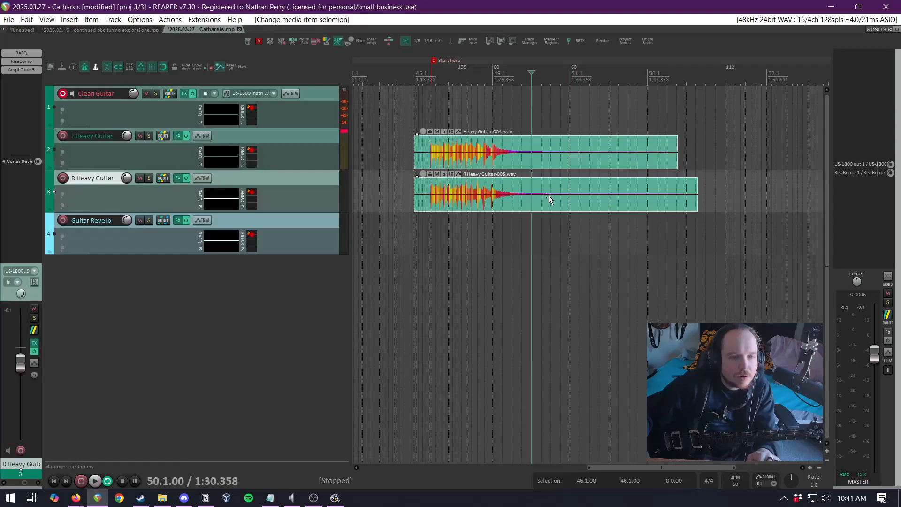
right_click(548, 195)
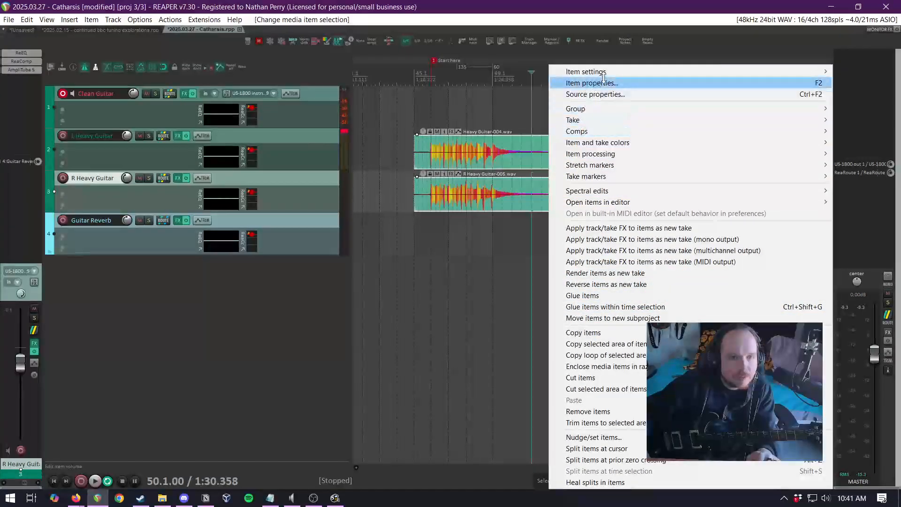
click(594, 83)
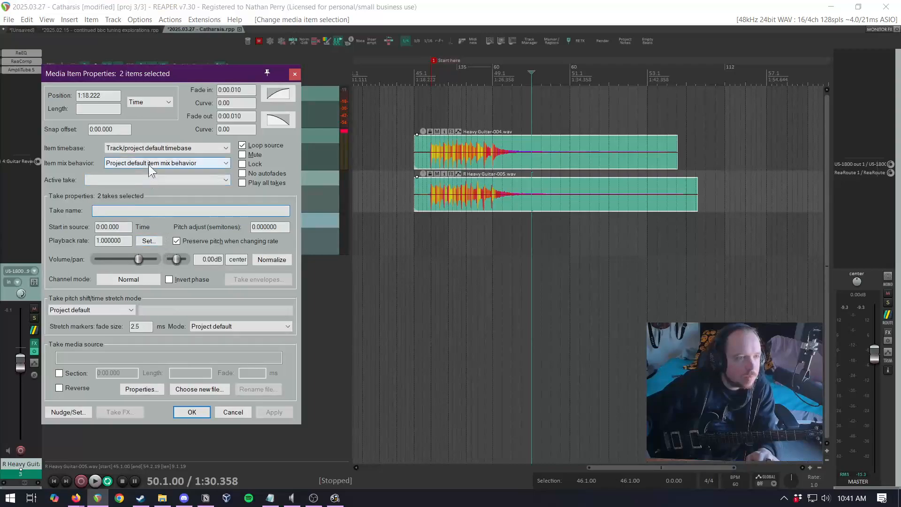
click(160, 149)
click(153, 165)
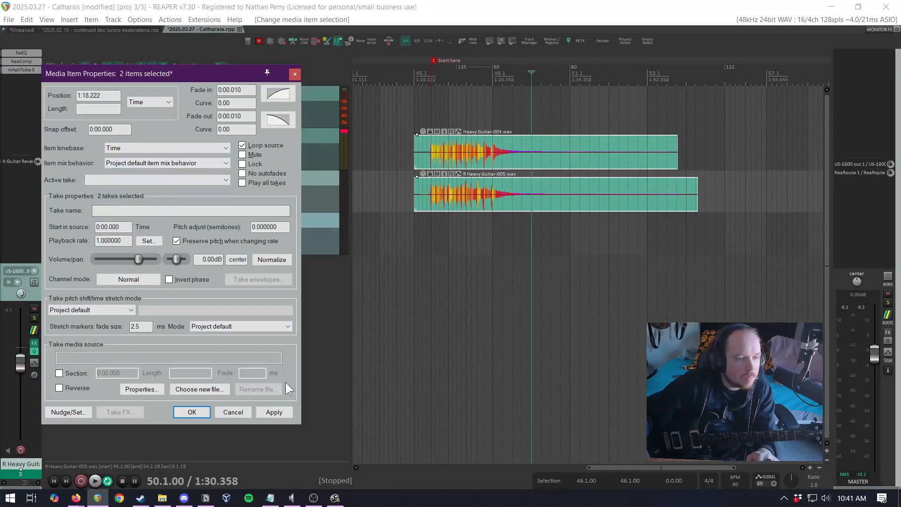
click(193, 412)
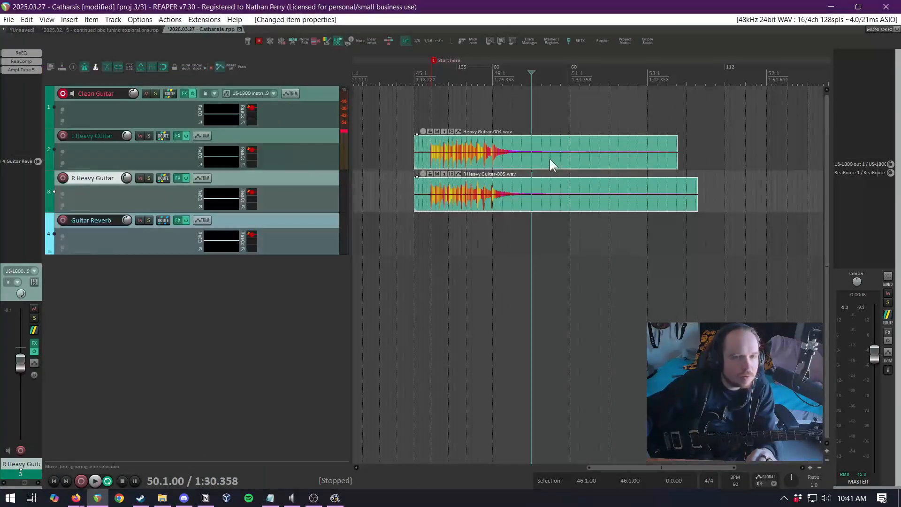
Set the tempo marker at 51.1.00 to 112 BPM and remove the other 112 BPM marker after it
click(558, 115)
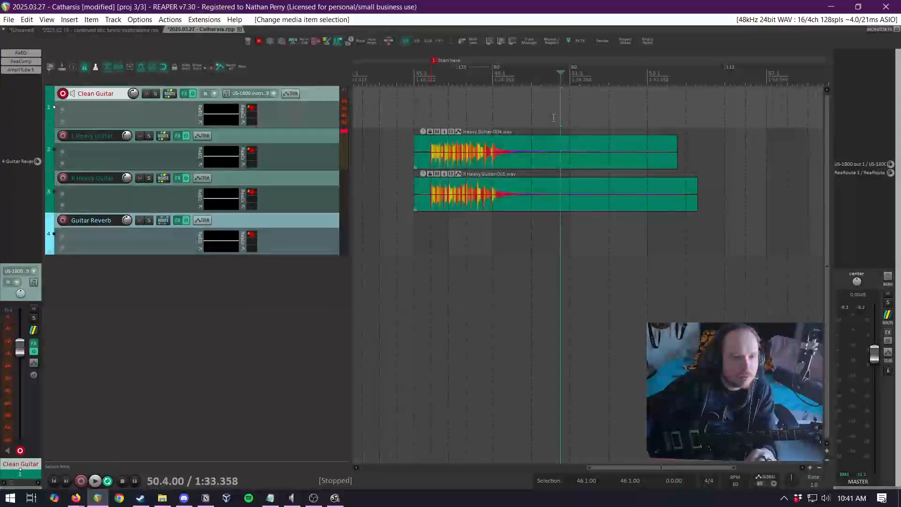
click(574, 65)
double_click(573, 65)
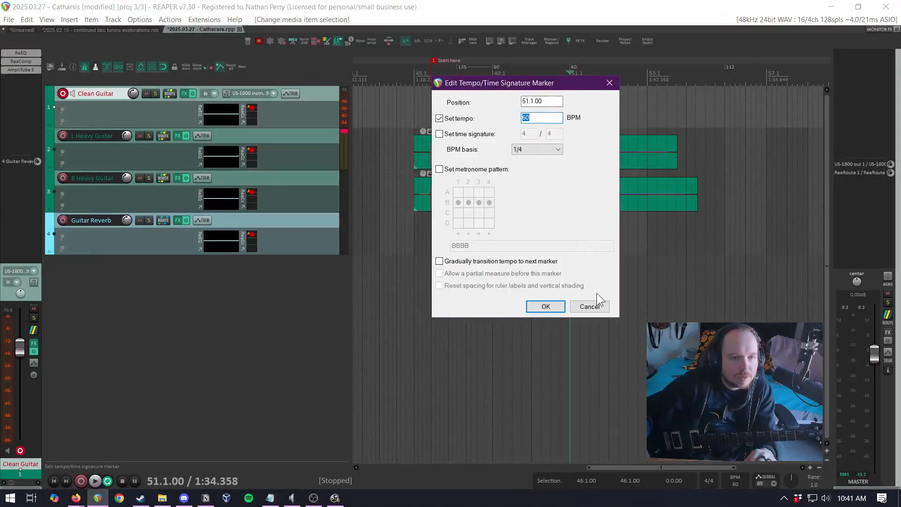
text(112)
key(Return)
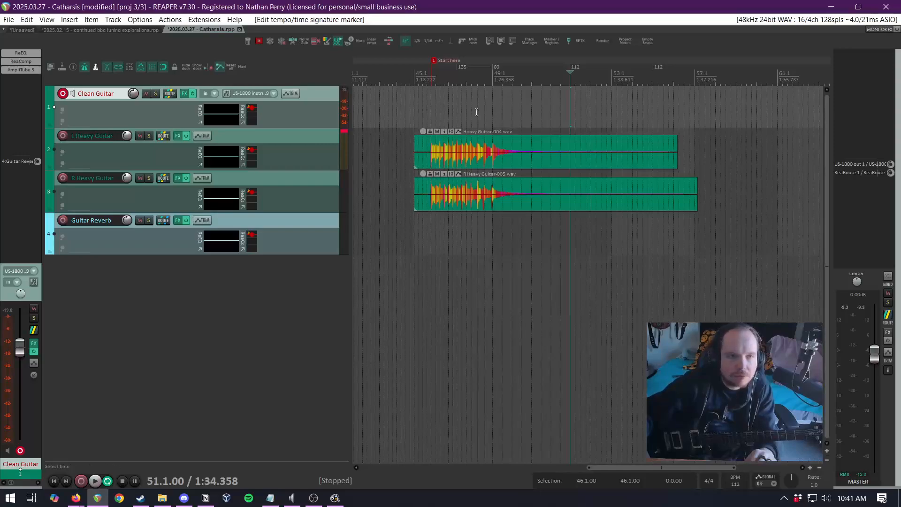
right_click(657, 70)
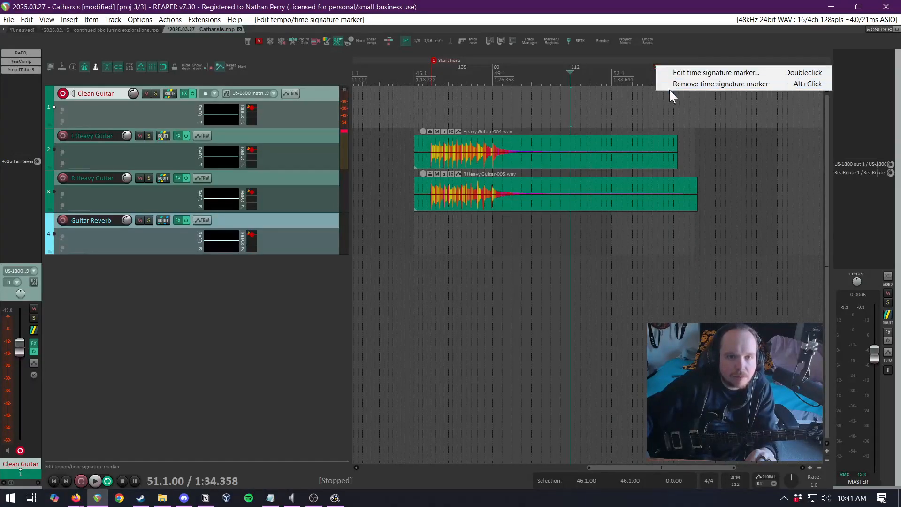
click(677, 83)
Try recording a Clean Guitar take from 47.3.00 through the tempo change at 51.1.00 into bar 54, and discard it
click(456, 109)
key(space)
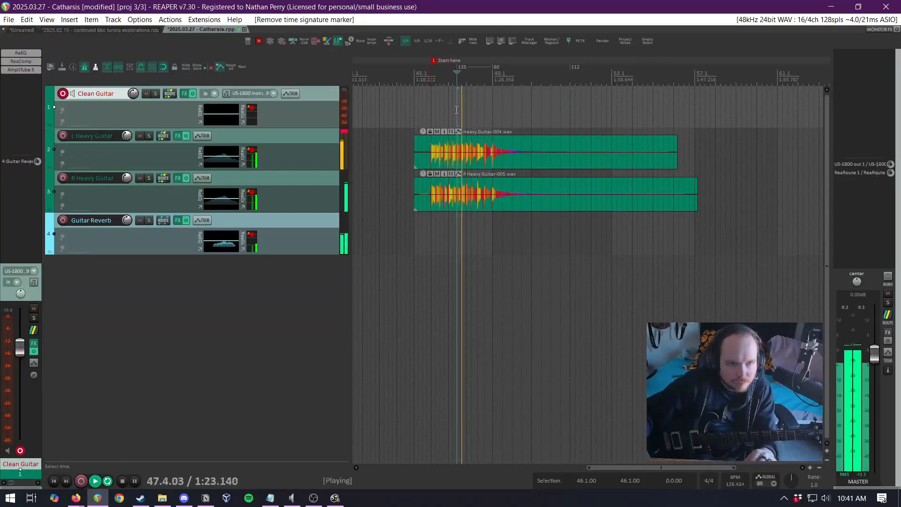
key(ctrl+r)
scroll(457, 110, up, 5)
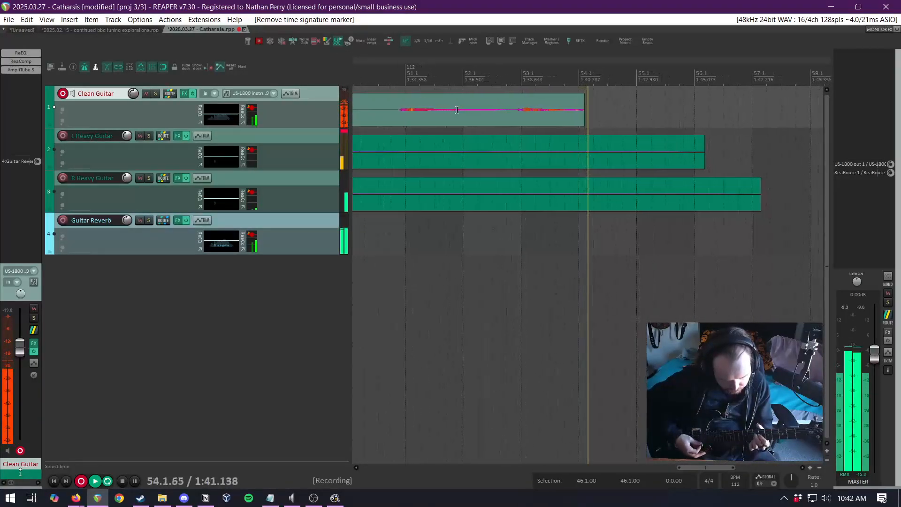
key(space)
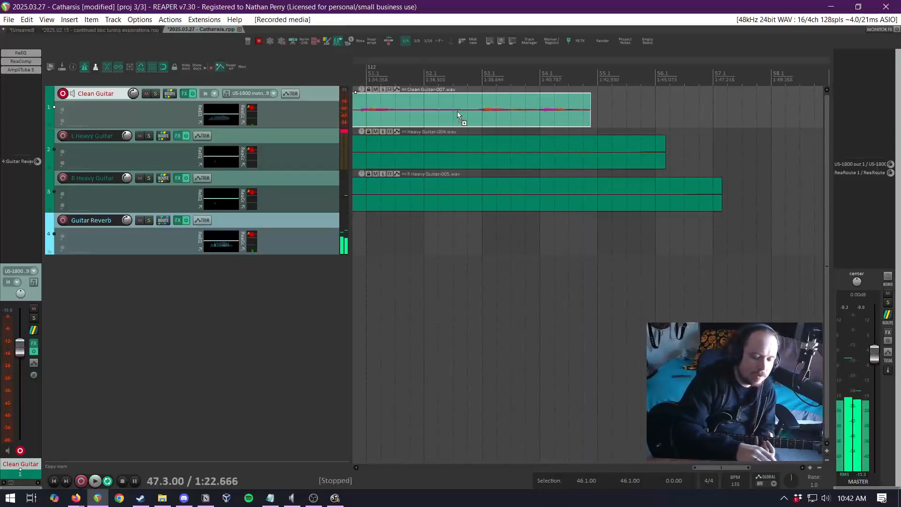
key(ctrl+z)
scroll(456, 110, down, 3)
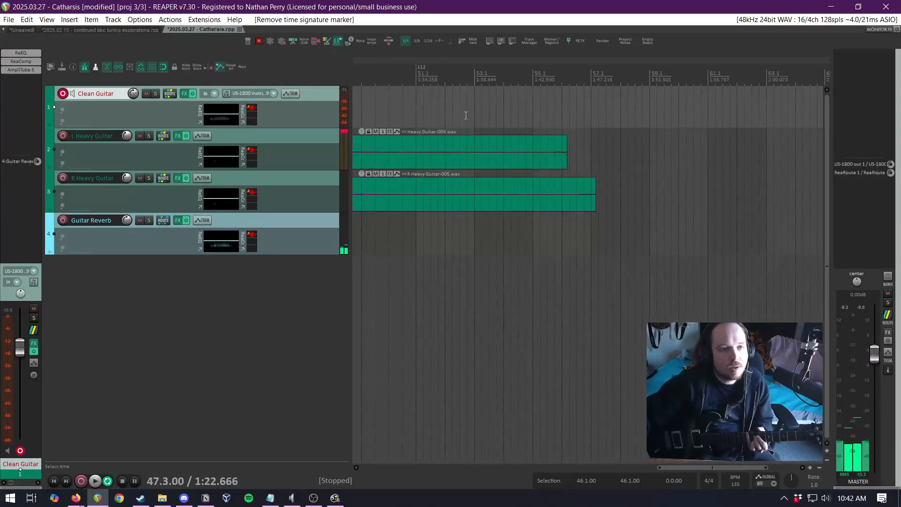
Set the tempo marker at 51.1.00 to 80 BPM
click(425, 67)
right_click(424, 67)
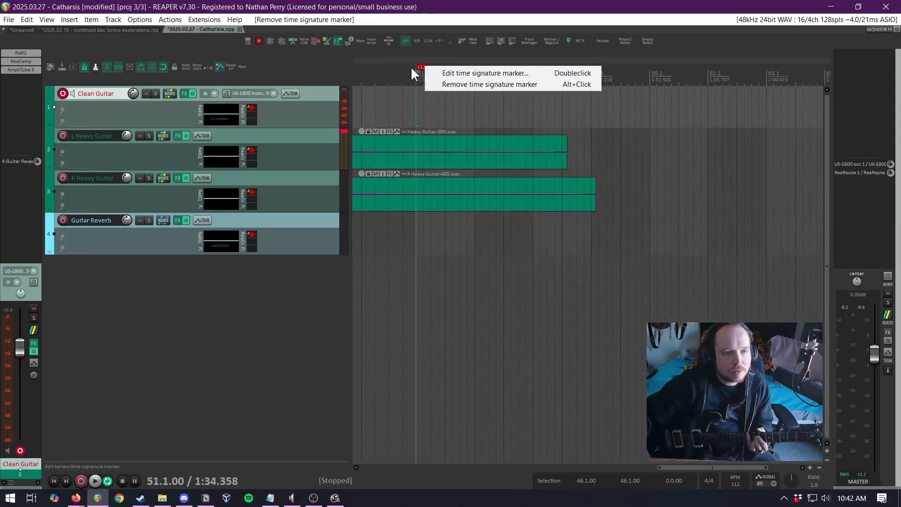
click(441, 71)
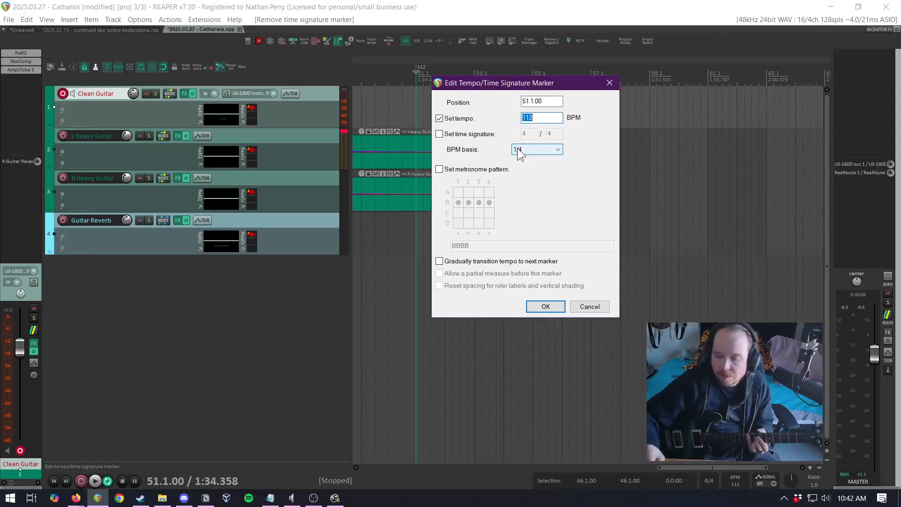
text(80)
key(Return)
Try recording a Clean Guitar take from 51.1.00 past bar 55, and delete the recorded item
scroll(516, 147, down, 3)
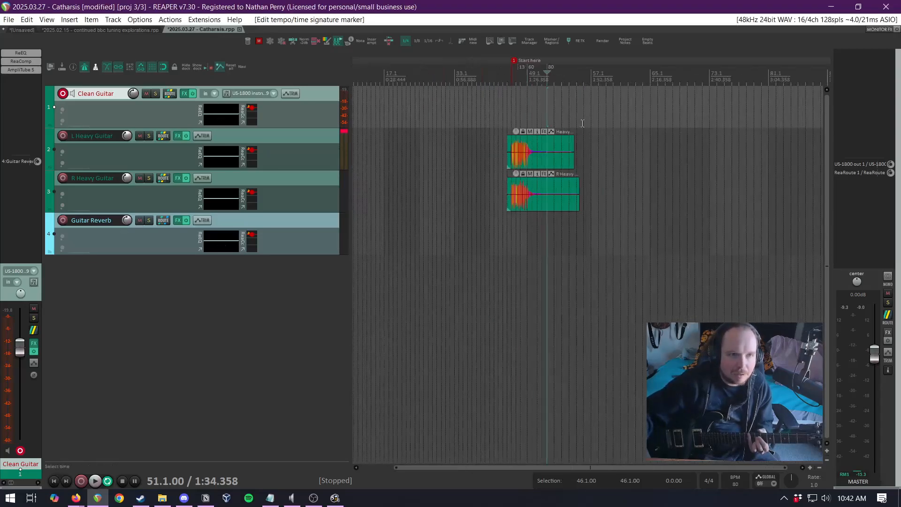
scroll(536, 118, up, 3)
scroll(535, 118, up, 2)
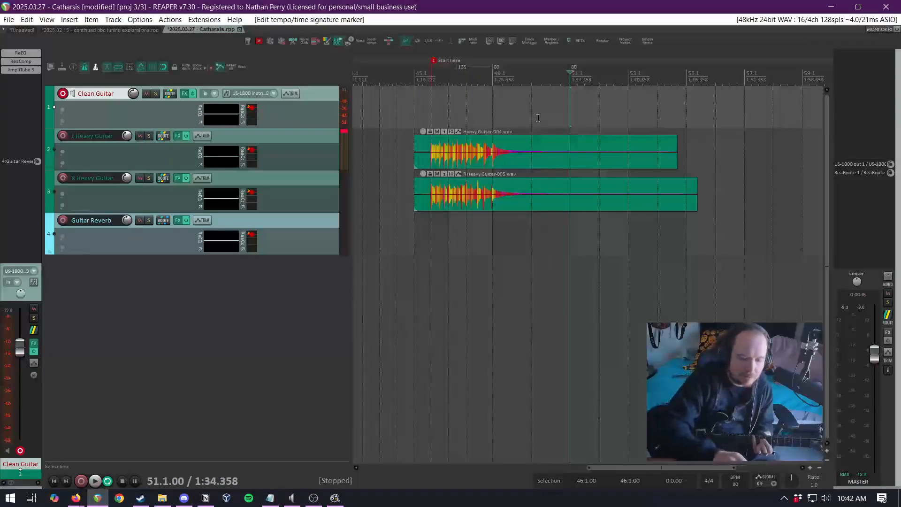
key(ctrl+r)
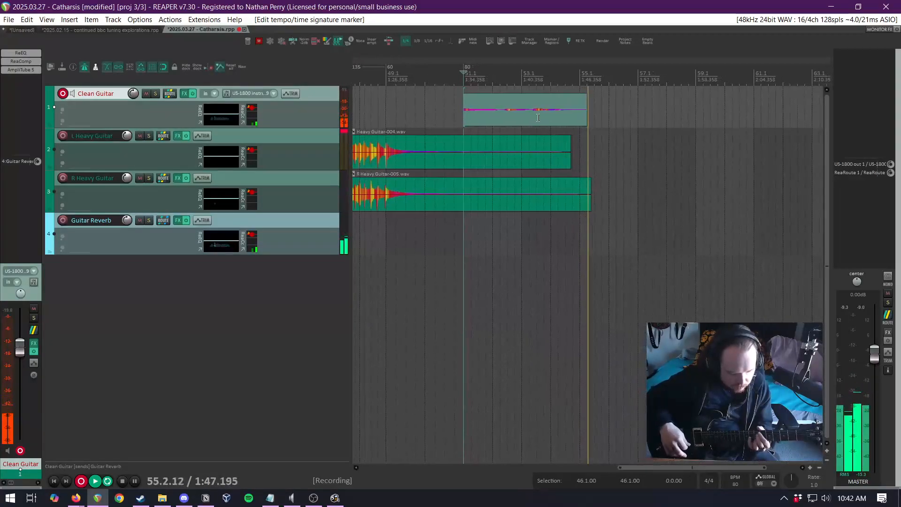
key(space)
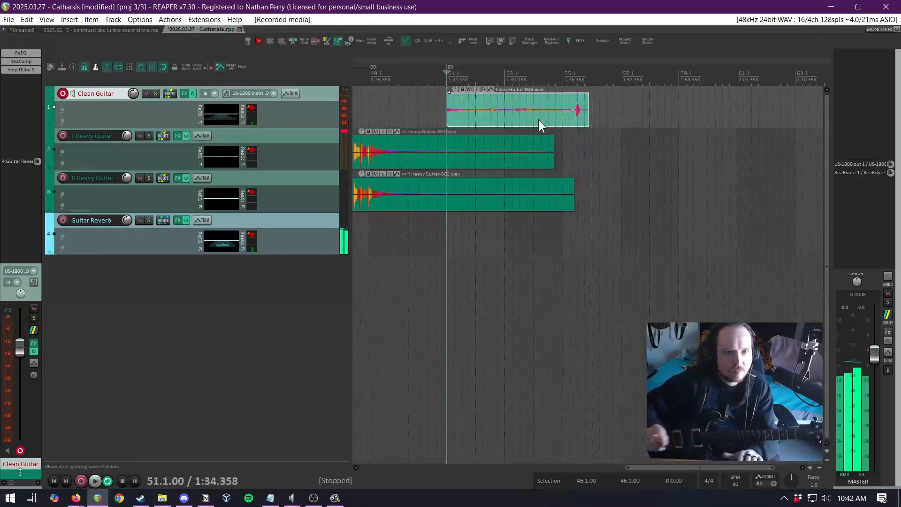
click(555, 120)
key(Delete)
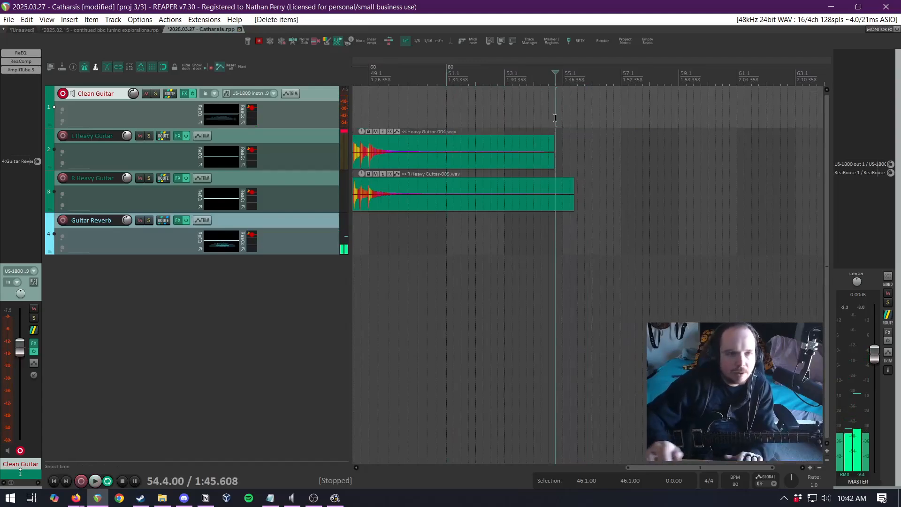
Set the tempo marker at 51.1.00 to 70 BPM and try recording a Clean Guitar take from there, discarding the take
double_click(452, 69)
text(70)
key(Return)
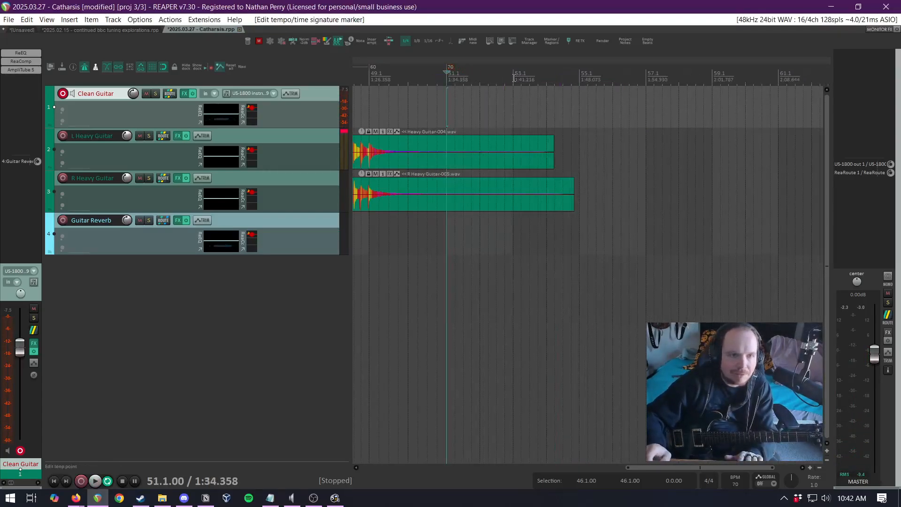
key(ctrl+r)
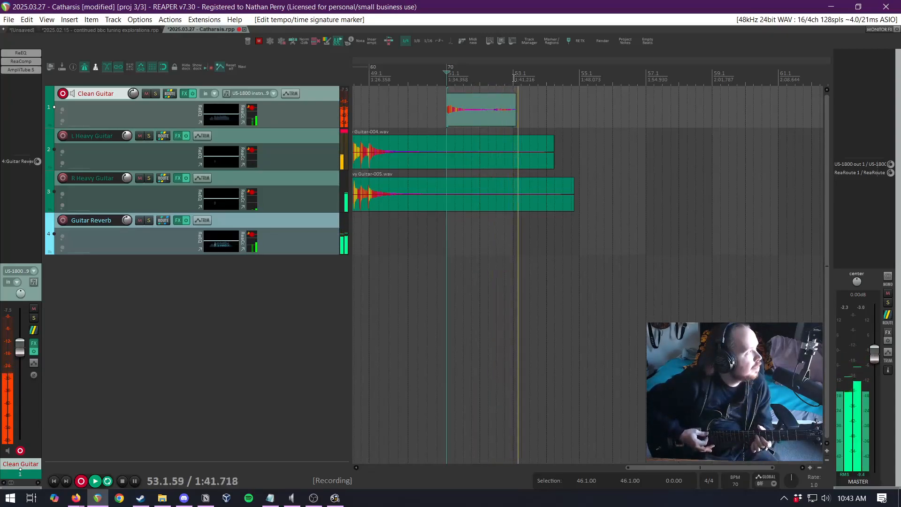
key(space)
key(ctrl+z)
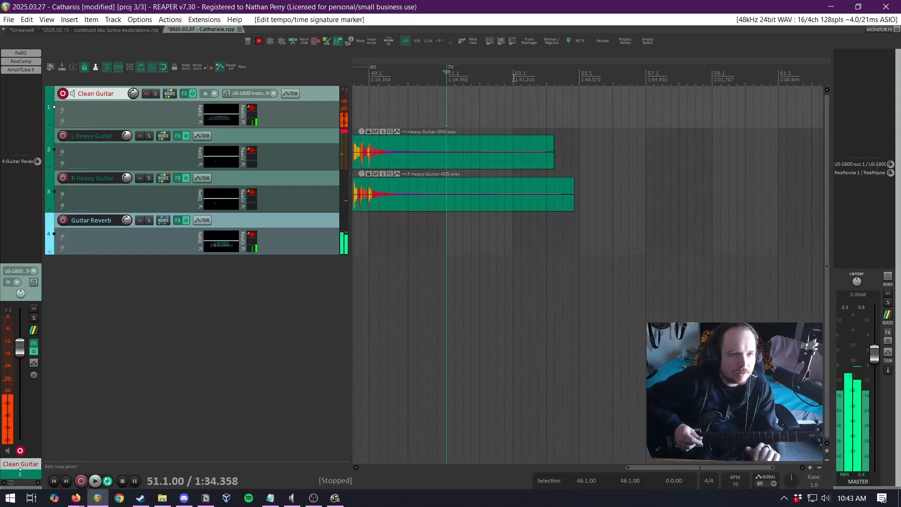
Set the tempo marker at 51.1.00 to 90 BPM
double_click(450, 68)
text(90)
key(Return)
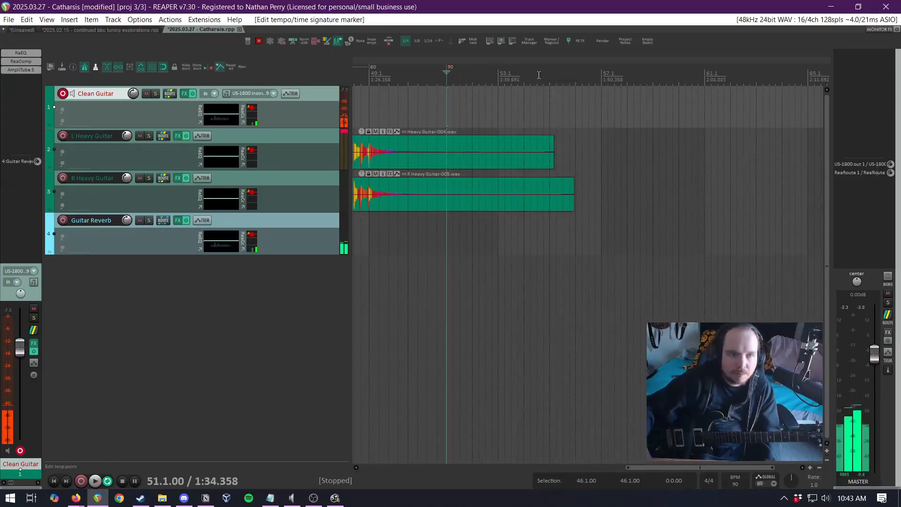
Try recording a Clean Guitar take from 51.1.00 past bar 56, listen back to it, and delete the recorded item
key(ctrl+r)
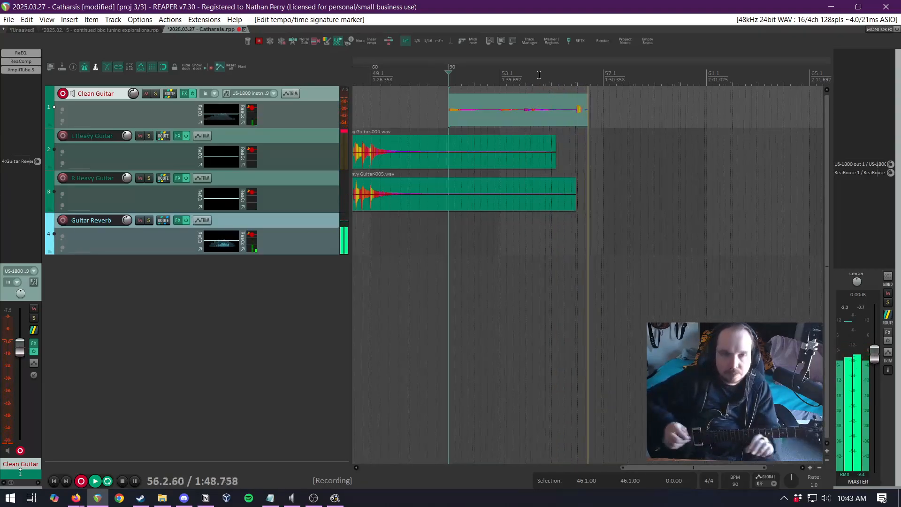
key(space)
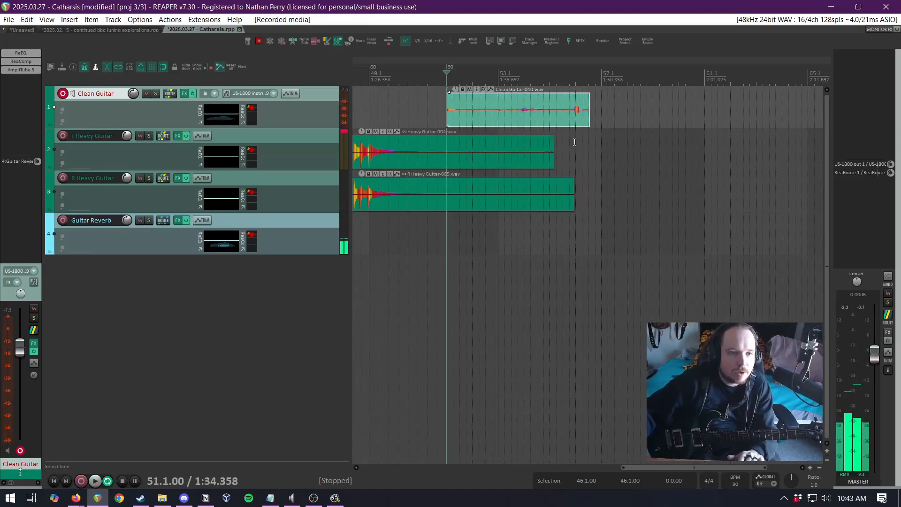
key(space)
scroll(424, 95, left, 3)
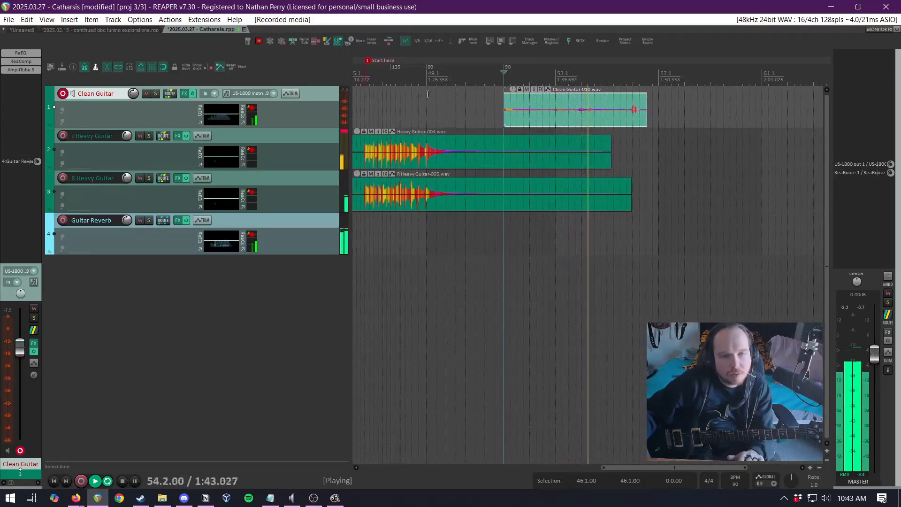
key(space)
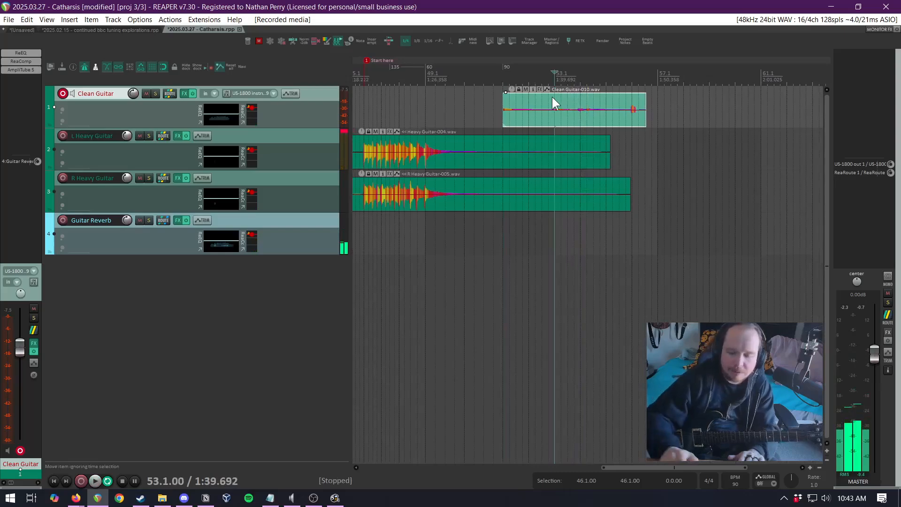
key(Delete)
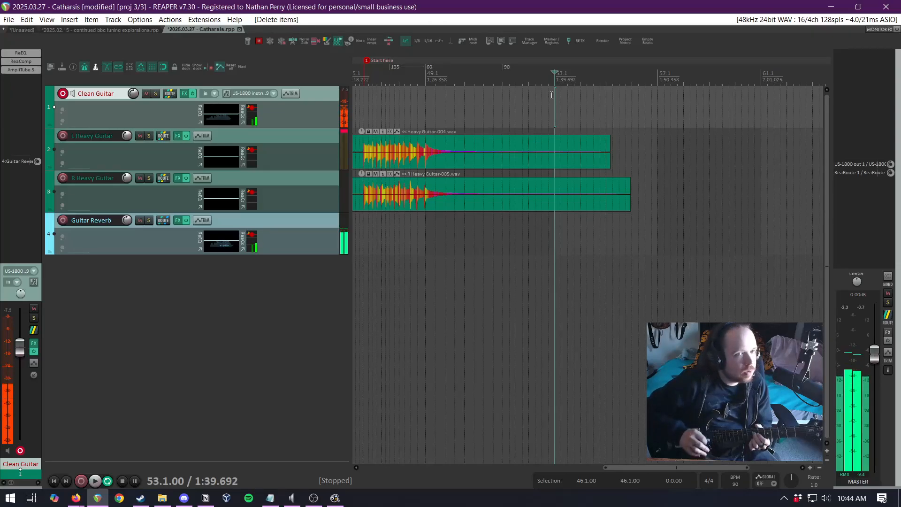
Set the tempo at 51.1.00 to 92 BPM and record a Clean Guitar take from 49.1.00 to about bar 60
click(505, 68)
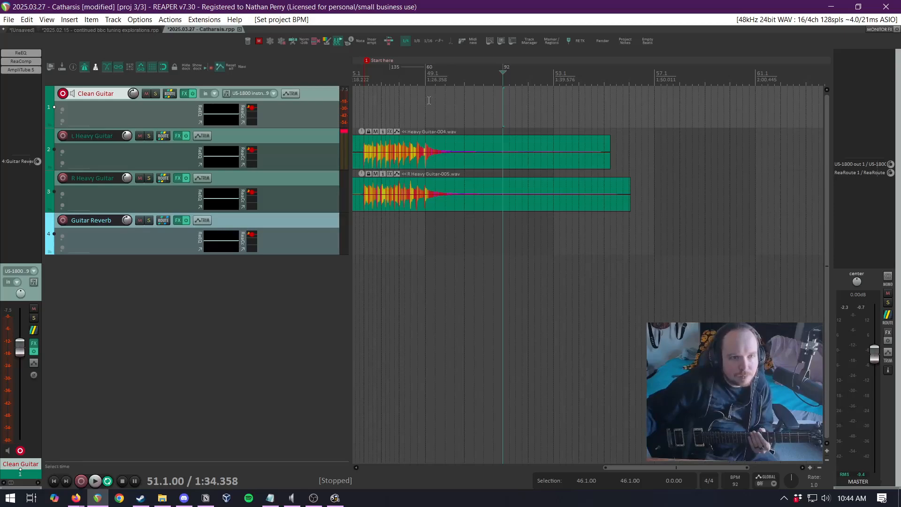
key(ctrl+r)
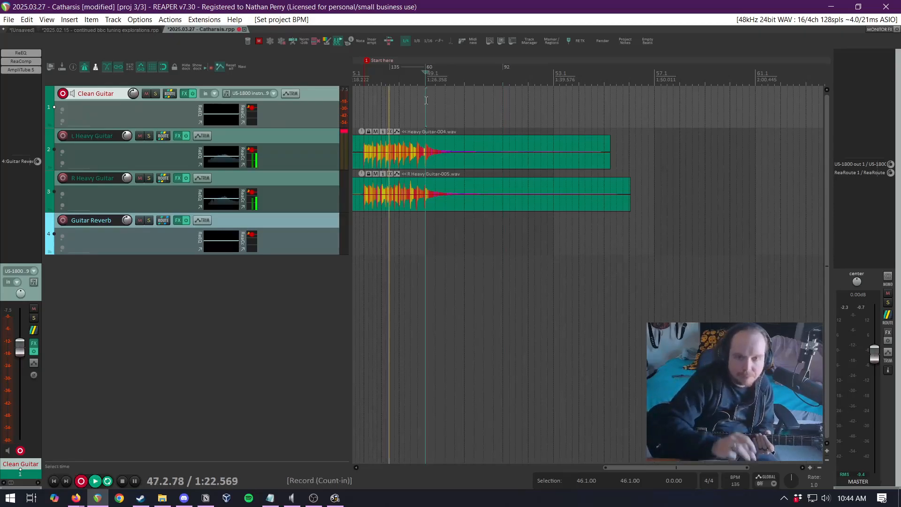
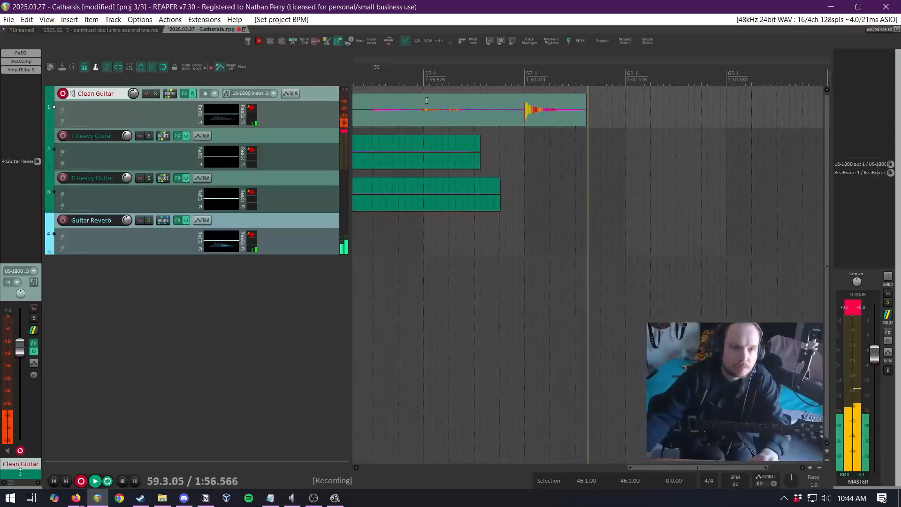
key(space)
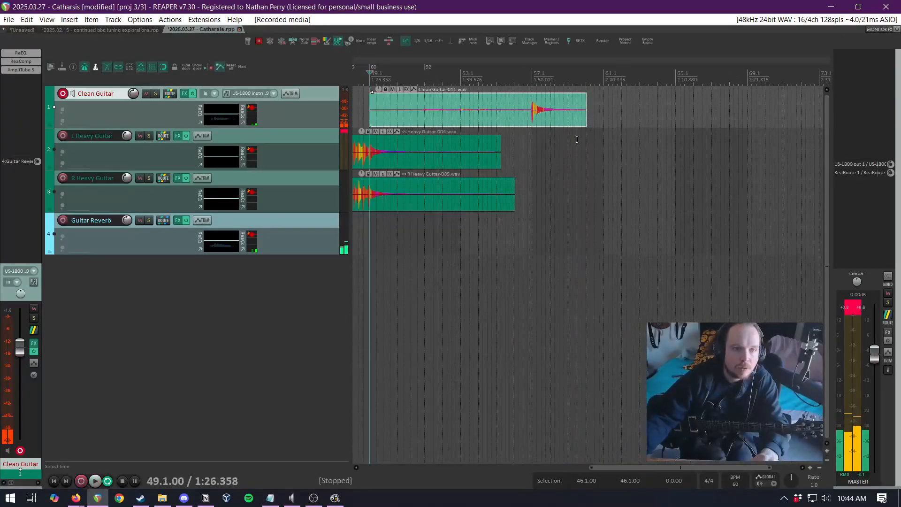
Try adding a project marker named 135 at 57.1.00, and undo it
click(534, 147)
scroll(551, 150, down, 2)
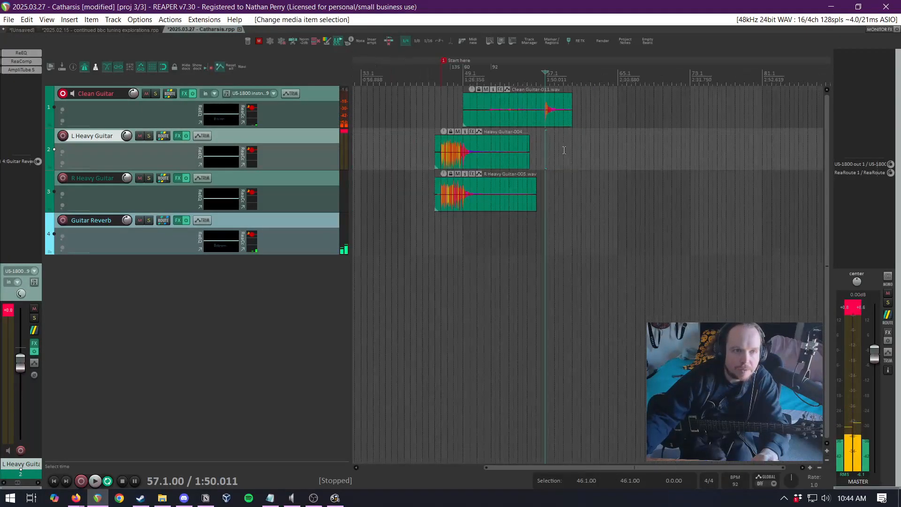
key(shift+m)
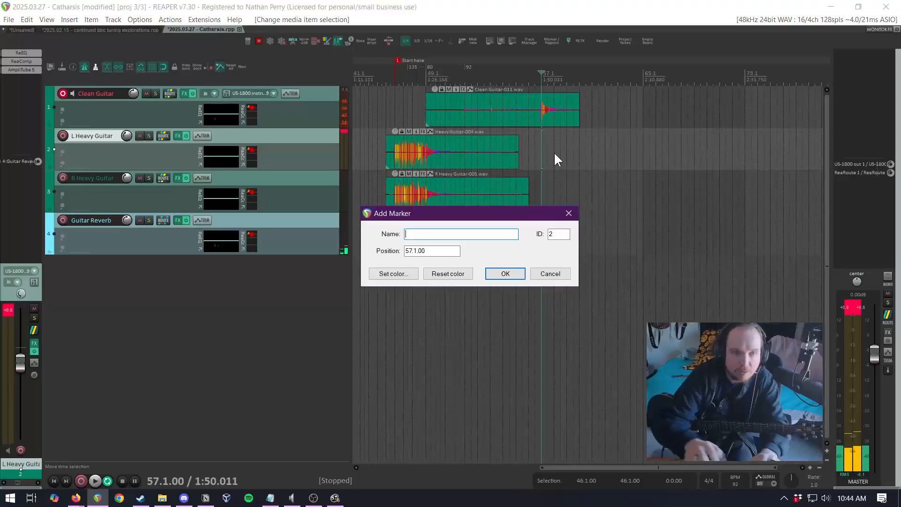
text(135)
key(Return)
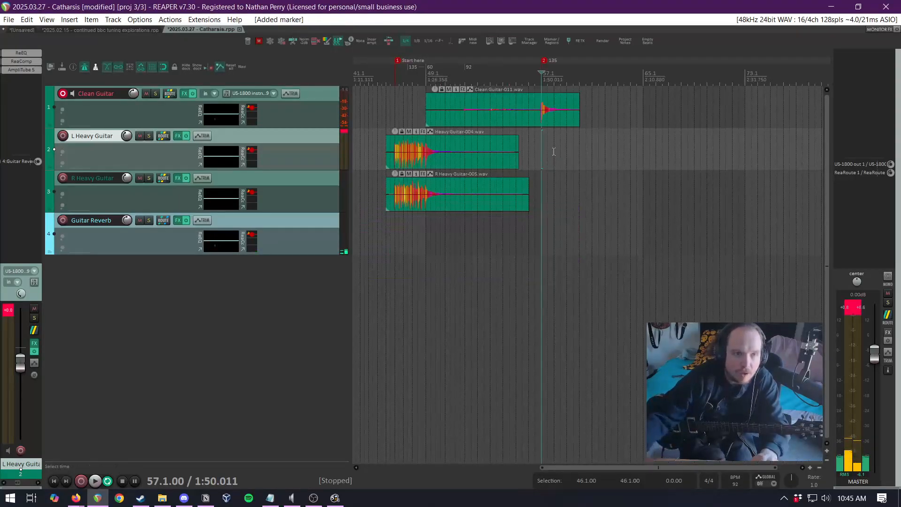
key(ctrl+z)
Try adding a 135 BPM tempo marker at 57.1.00 and examine how the Clean Guitar item lines up with it
key(shift+c)
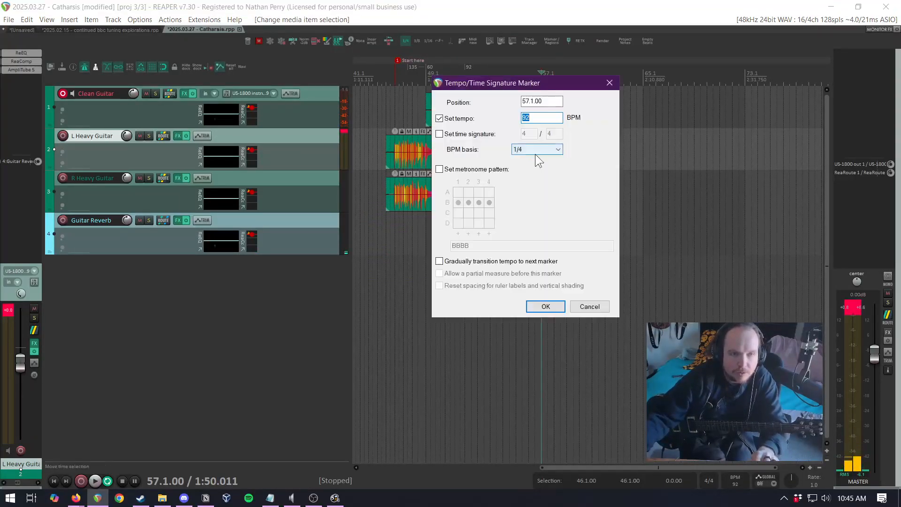
text(135)
key(Return)
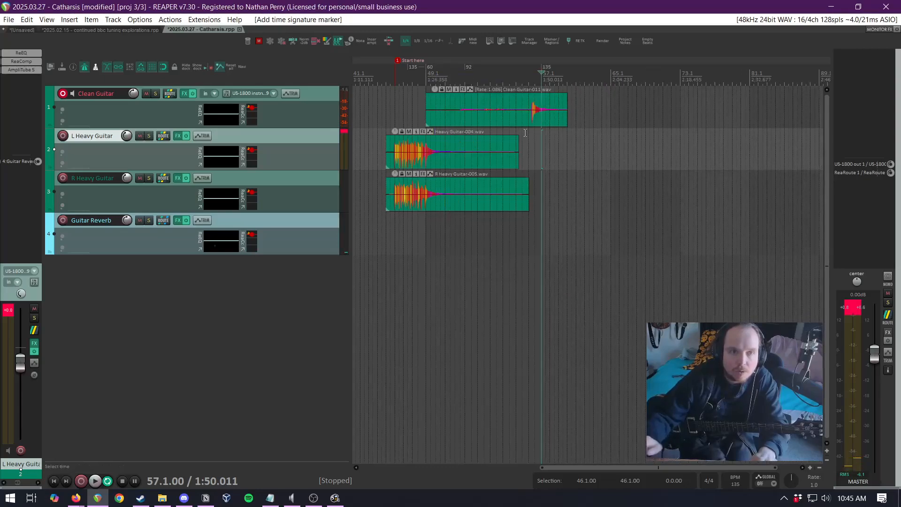
scroll(529, 135, up, 4)
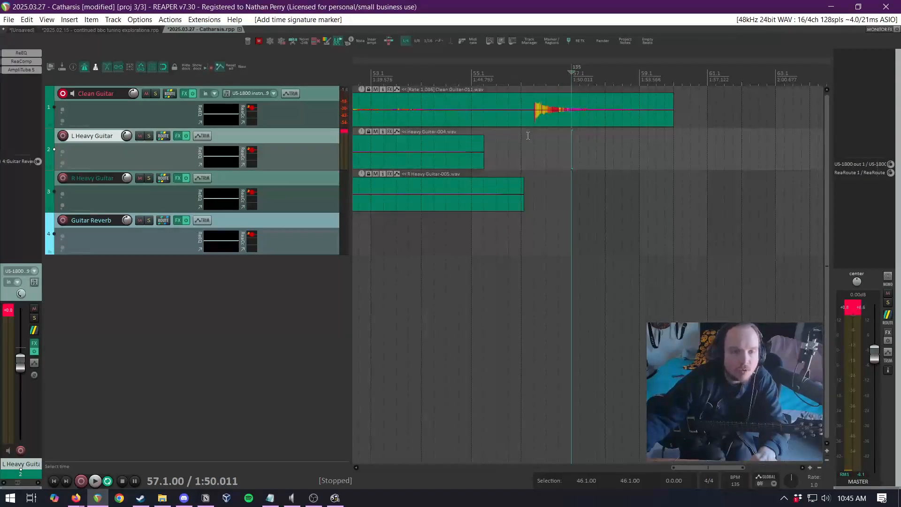
scroll(527, 136, down, 4)
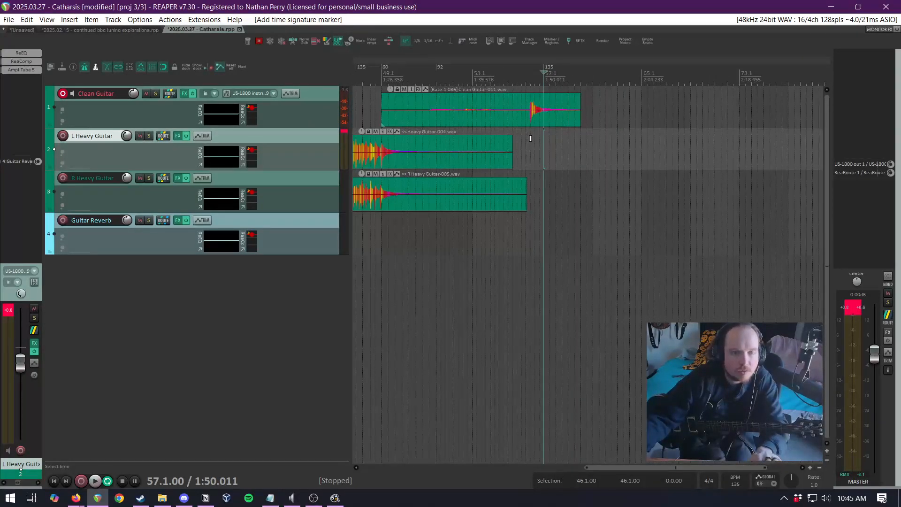
Check the Clean Guitar item's properties without changing them, and undo the 135 BPM tempo marker
click(515, 106)
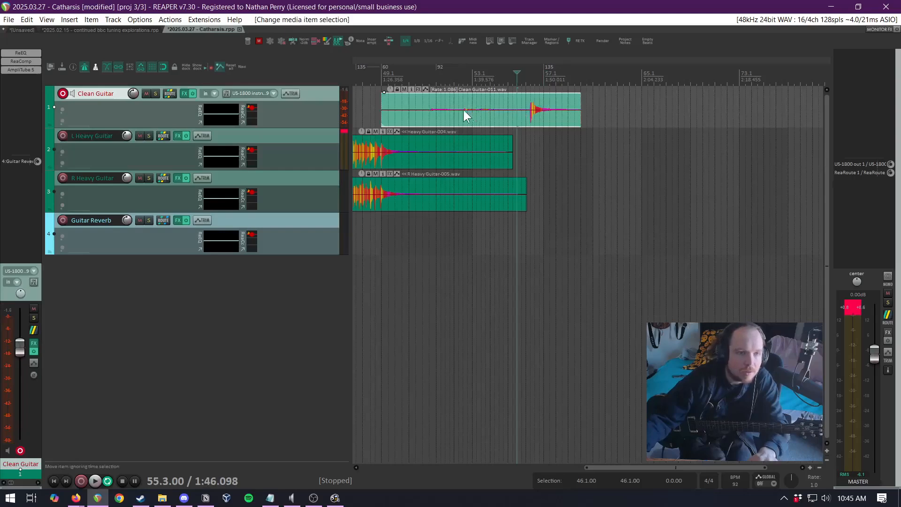
key(F2)
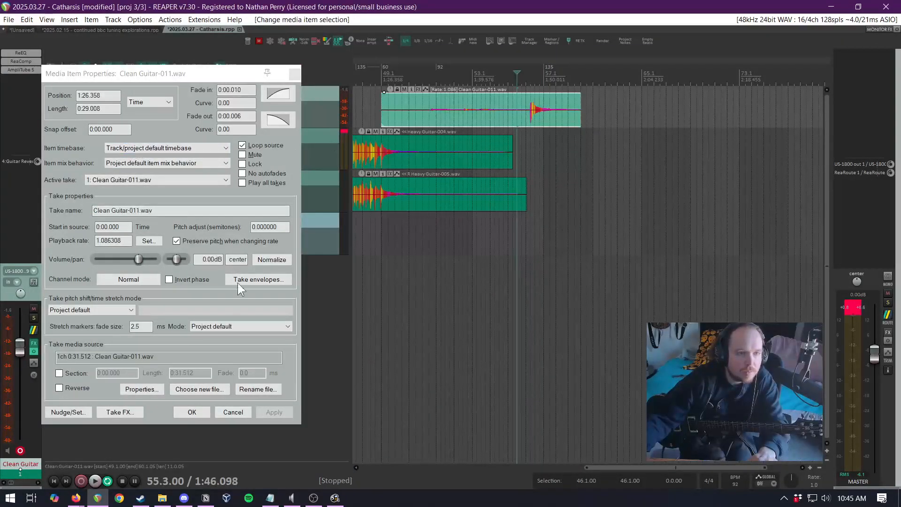
click(233, 412)
scroll(460, 113, up, 3)
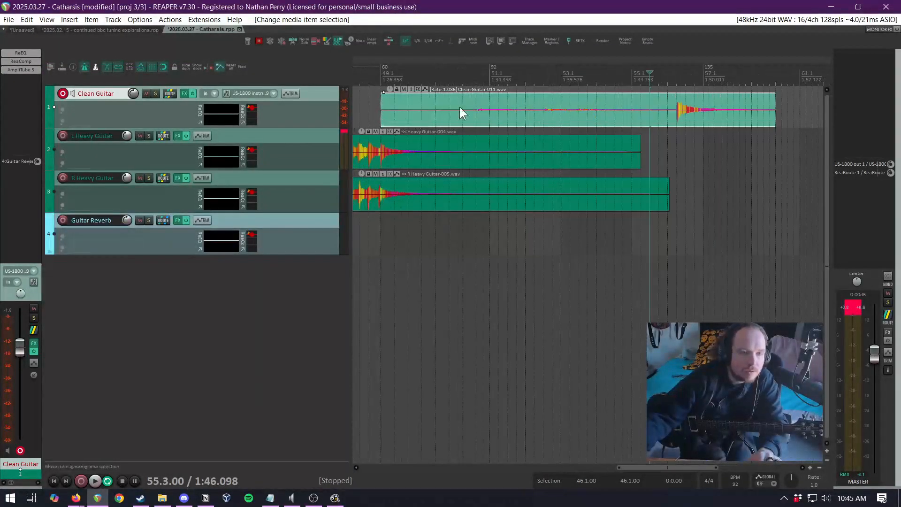
scroll(525, 119, left, 2)
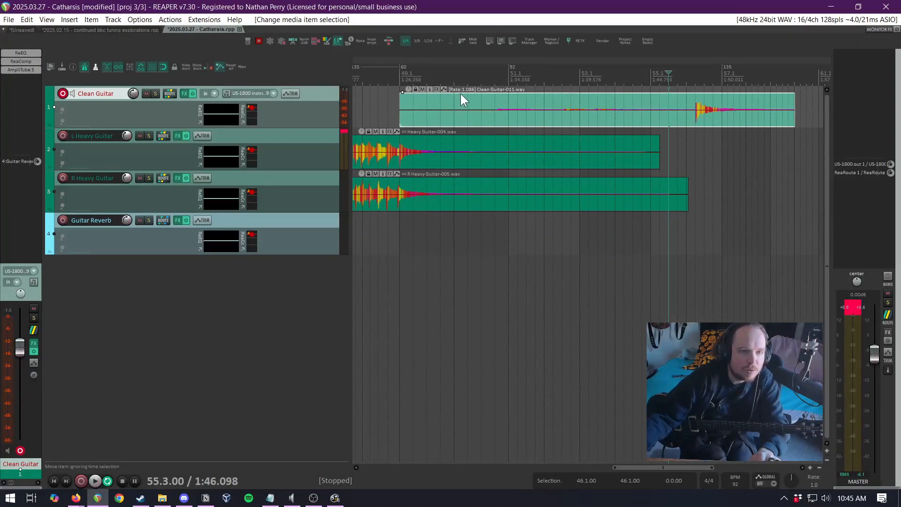
key(ctrl+z)
key(ctrl+z)
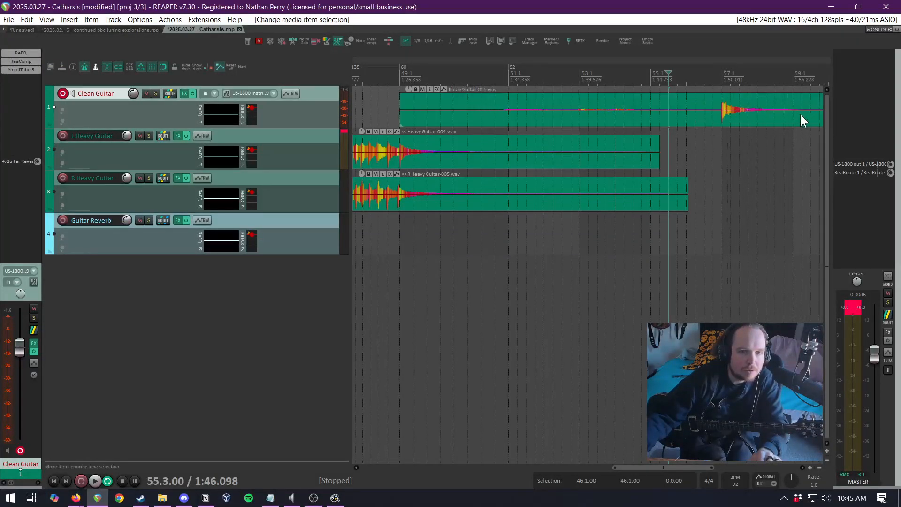
Set the Clean Guitar item's timebase to Time
double_click(469, 107)
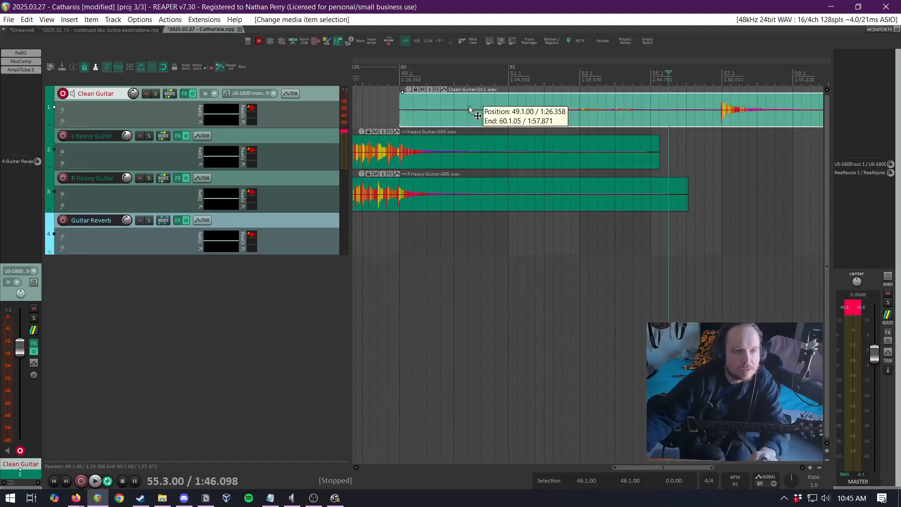
click(128, 149)
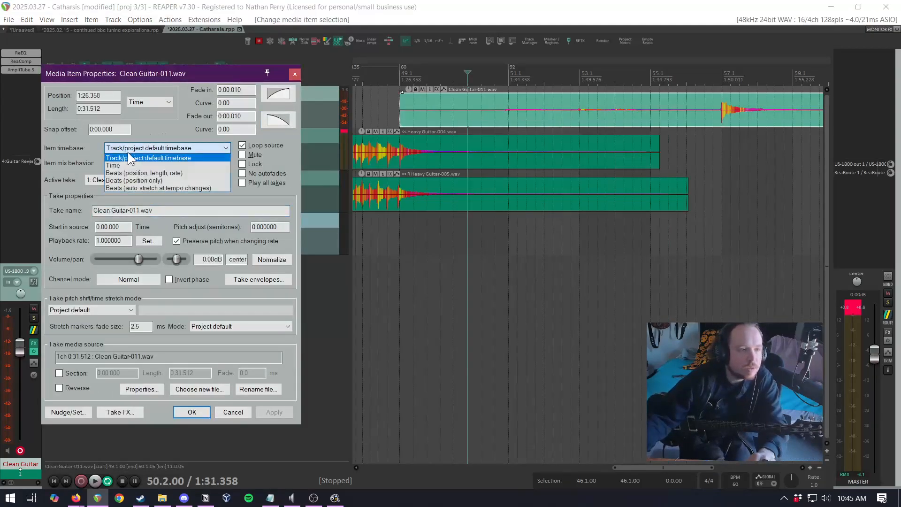
click(136, 162)
click(207, 413)
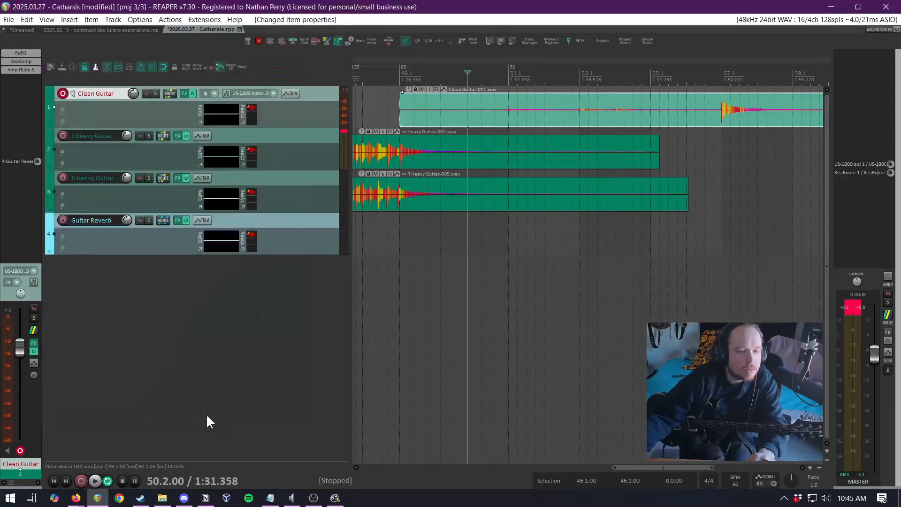
Add a tempo marker of 135 BPM at 57.1.00, where the loud Clean Guitar hit begins
scroll(556, 264, down, 4)
scroll(607, 177, up, 3)
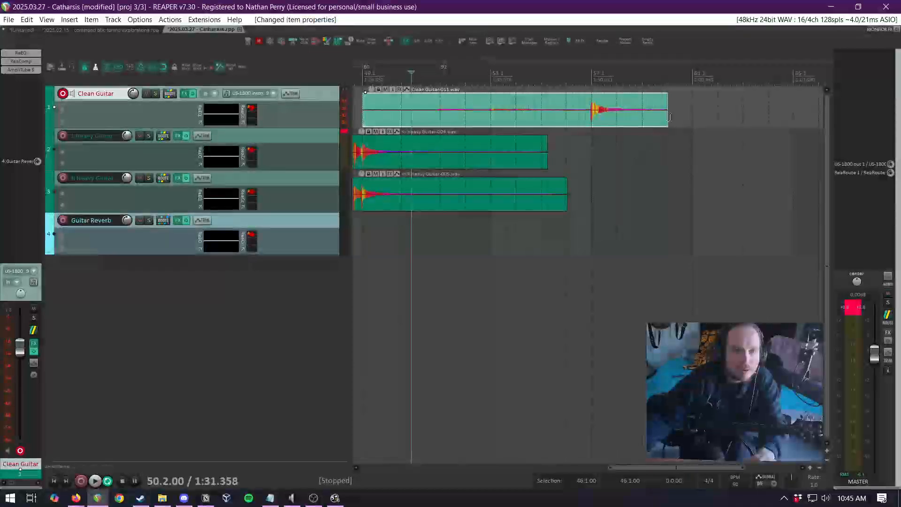
click(591, 138)
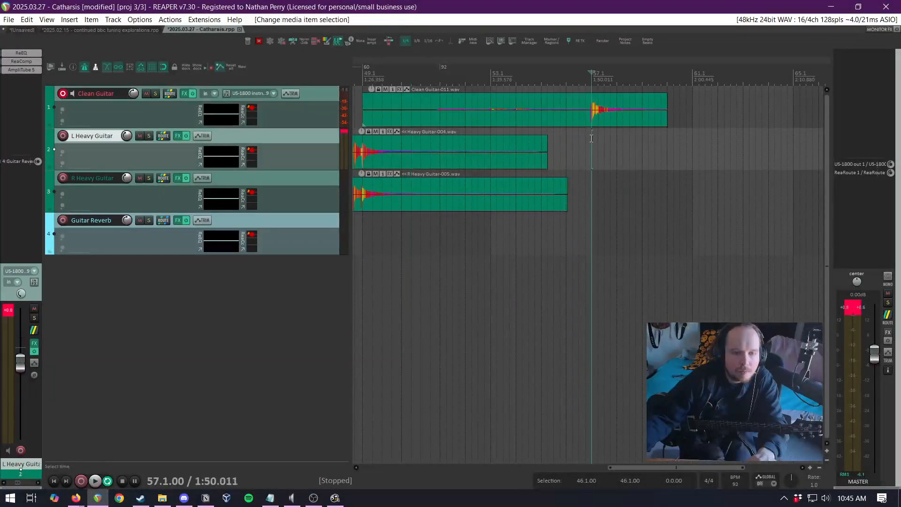
key(shift+c)
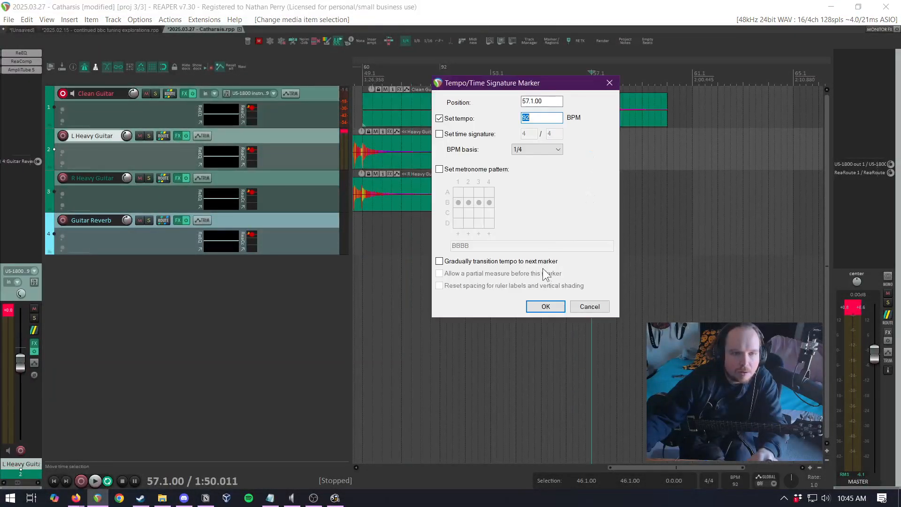
text(135)
click(544, 306)
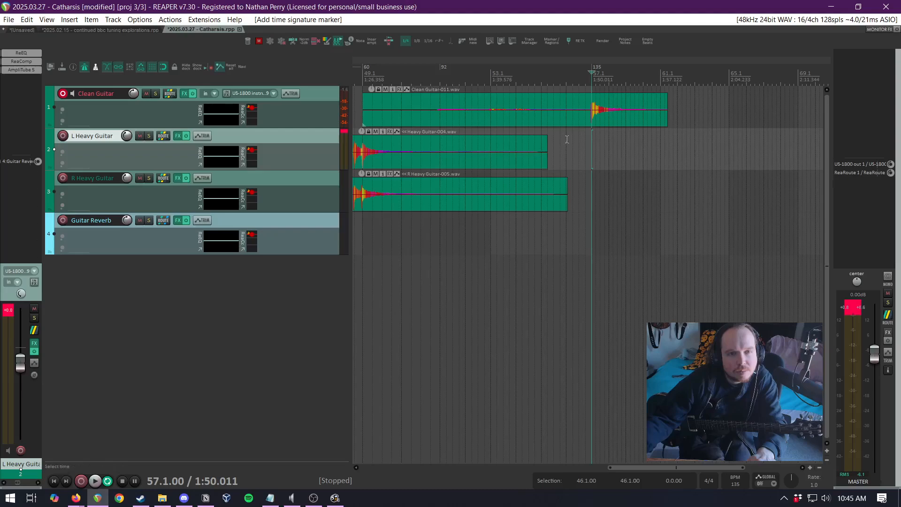
Add a tempo marker of 92 BPM at 56.1.00, one bar before the 135 BPM marker
key(ctrl+z)
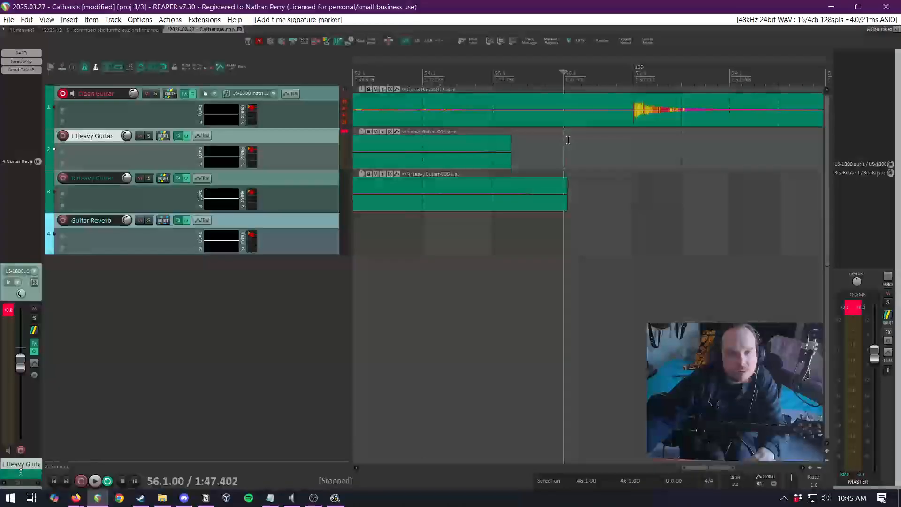
scroll(568, 140, down, 2)
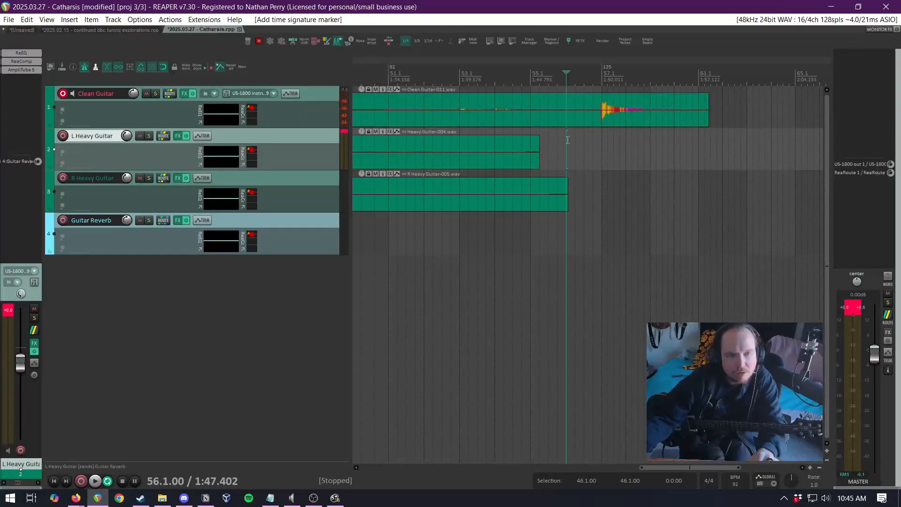
key(shift+c)
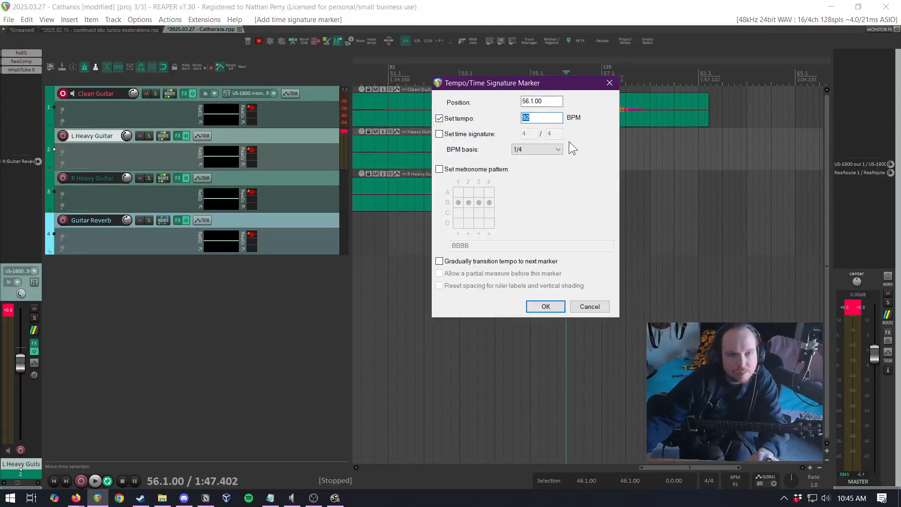
key(Return)
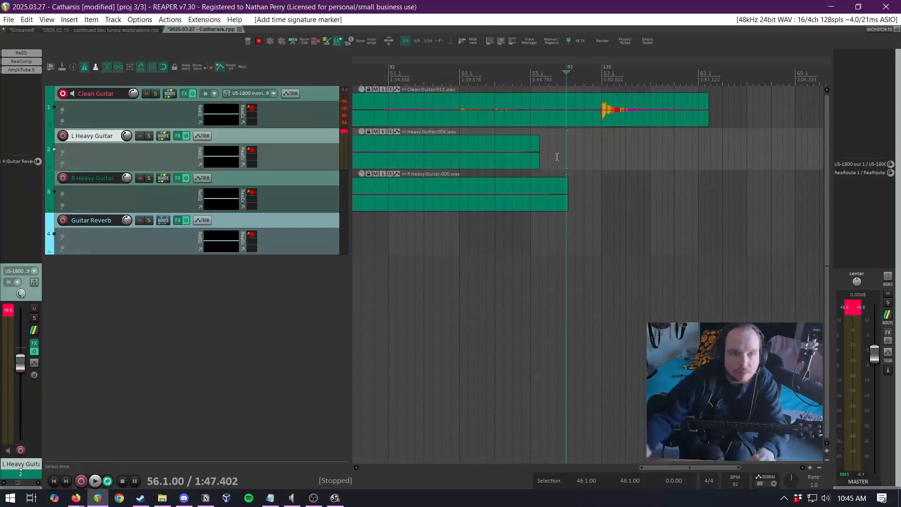
Select the range from 56.1.00 to 57.1.00 and make the 92 BPM marker at its start transition gradually to the next marker
shift+click(598, 140)
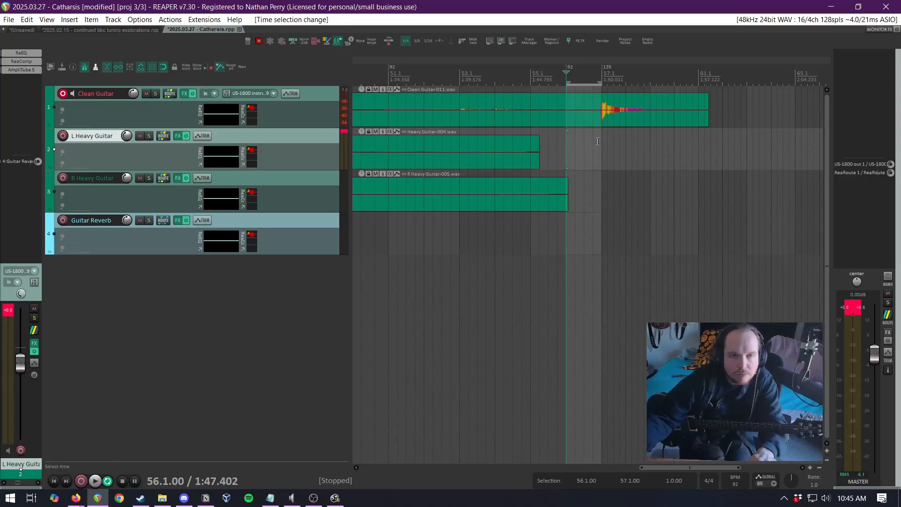
scroll(596, 141, up, 2)
scroll(591, 143, down, 1)
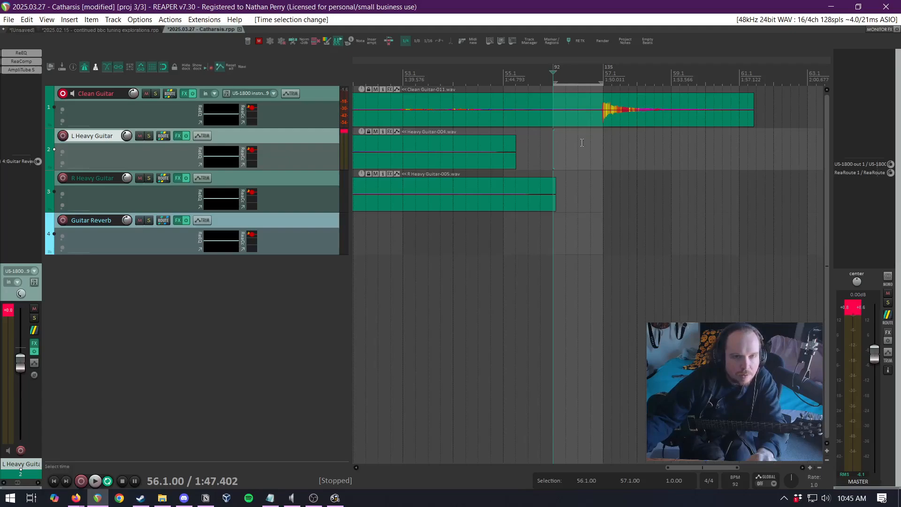
scroll(581, 143, up, 1)
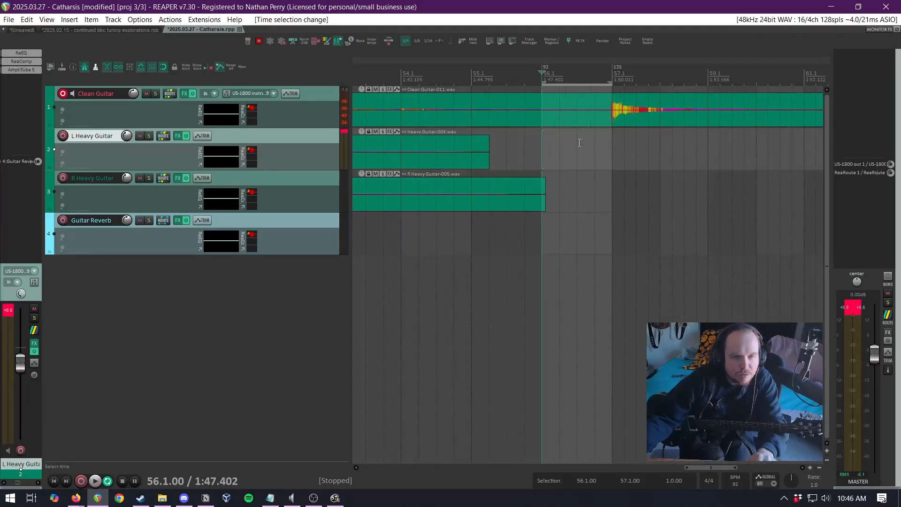
double_click(544, 66)
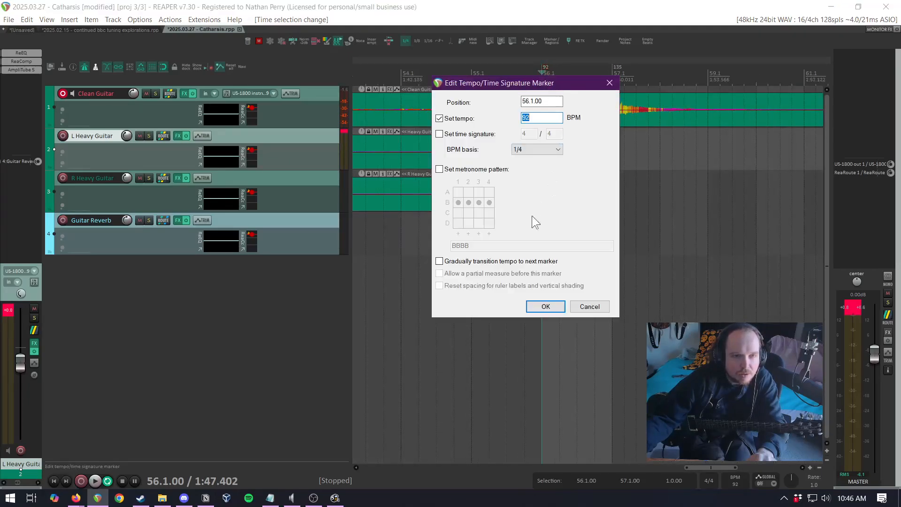
click(550, 304)
scroll(618, 212, down, 4)
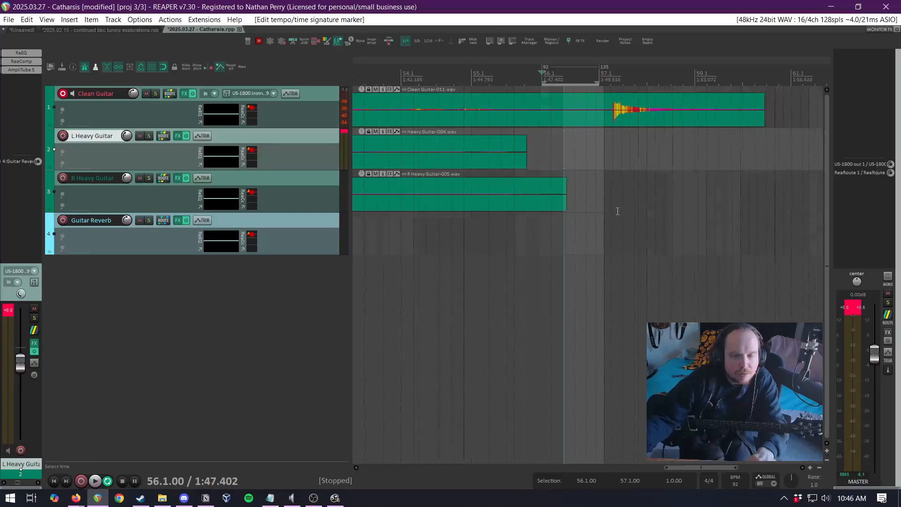
Play back the Clean Guitar through the gradual tempo change leading into bar 57
click(576, 85)
key(space)
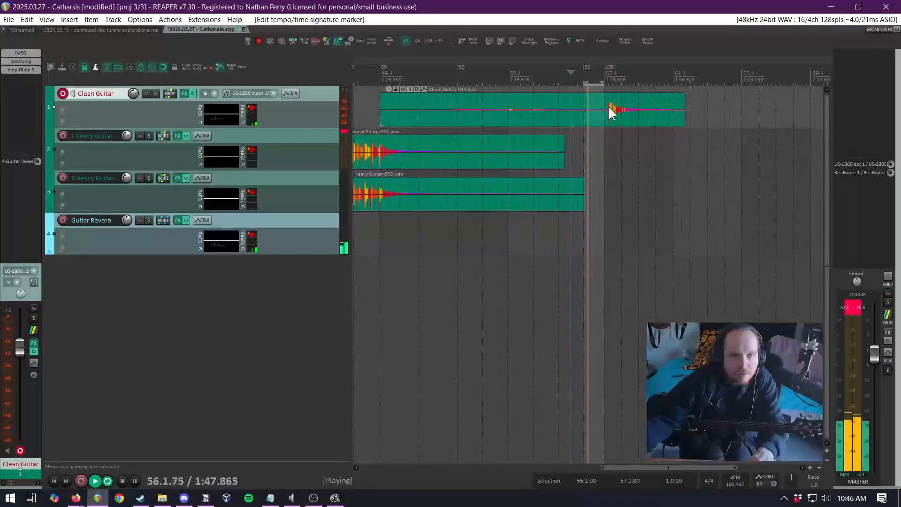
scroll(593, 123, up, 5)
key(space)
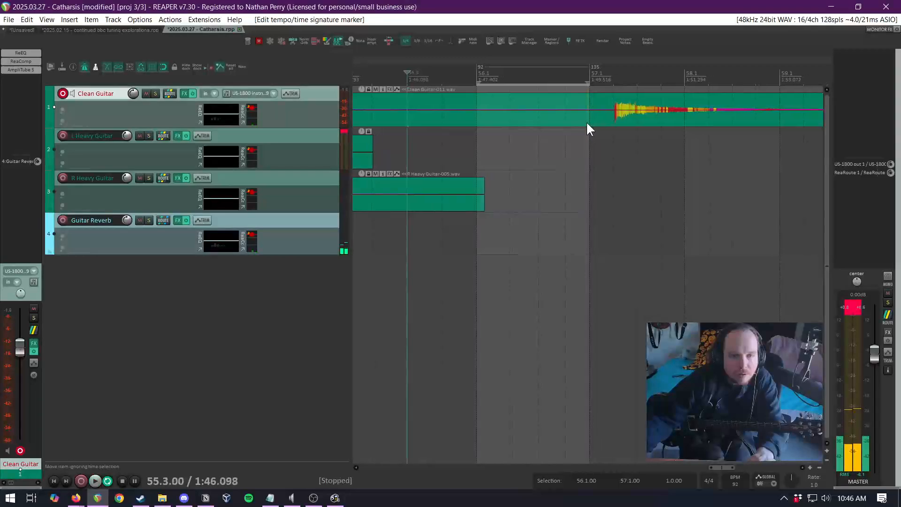
Split the Clean Guitar item at 57.1.00 and 57.2.00, delete the piece in between, and move the loud hit to 57.1.00
click(586, 121)
key(s)
click(612, 119)
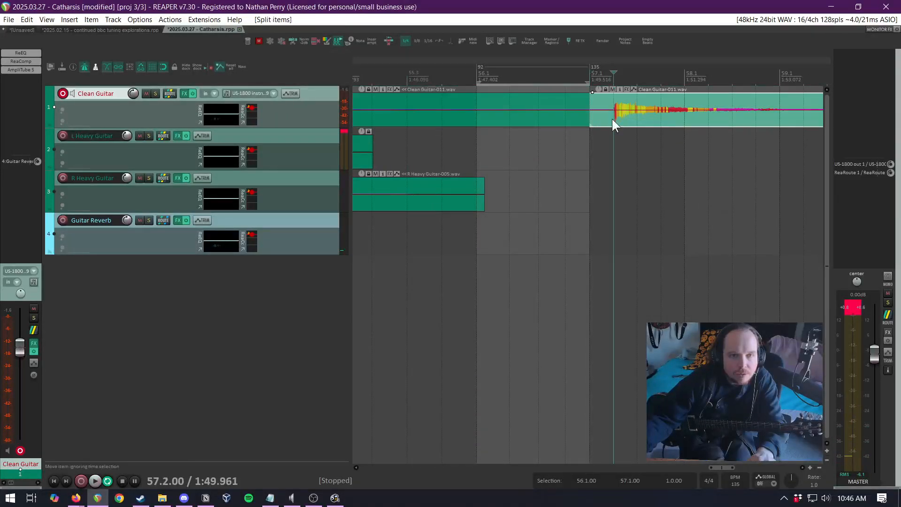
key(s)
click(599, 120)
key(Delete)
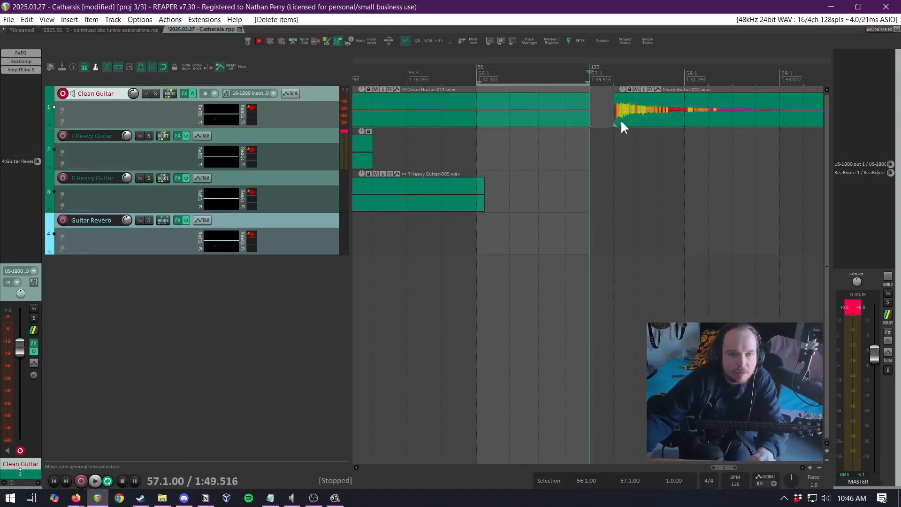
drag(619, 119, 593, 117)
Play back bar 56 from 56.2.00 to check the tempo ramp into the moved hit
click(502, 144)
key(space)
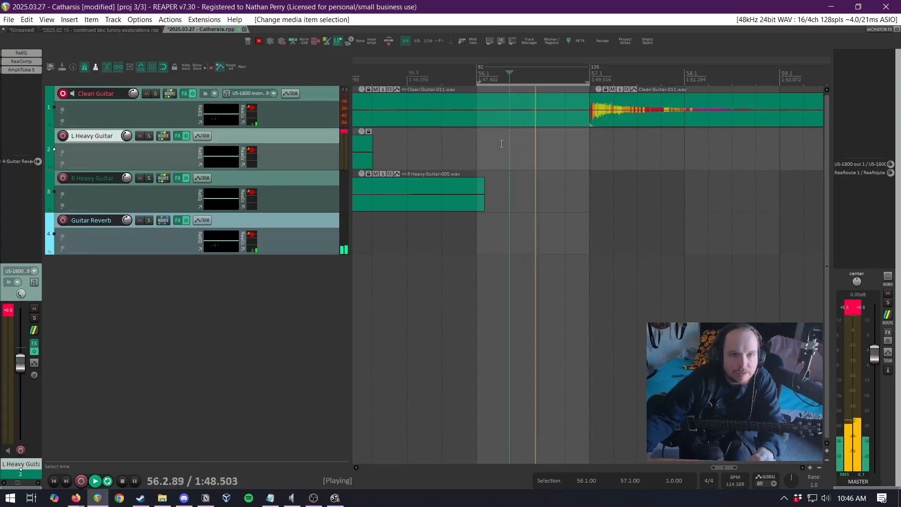
key(space)
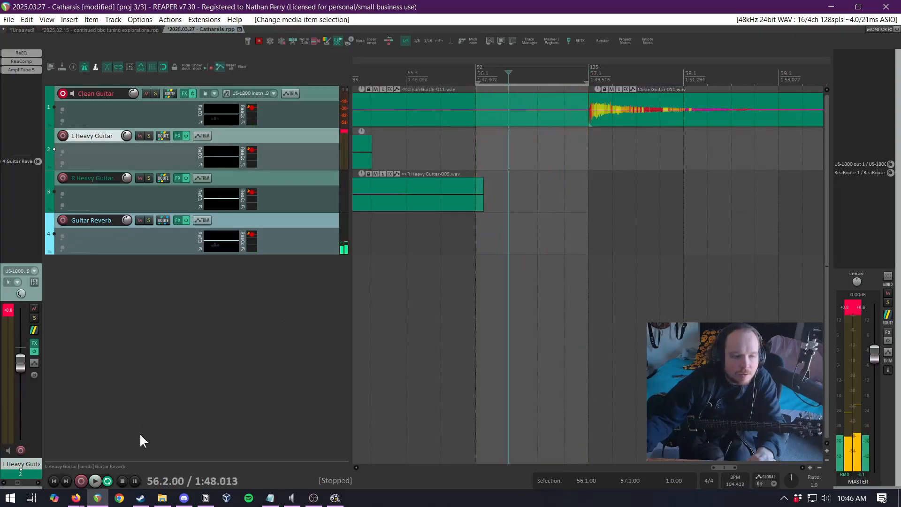
Trim the end of the R Heavy Guitar item to 56.1.00, and arm L Heavy Guitar for recording instead of Clean Guitar
scroll(581, 331, down, 2)
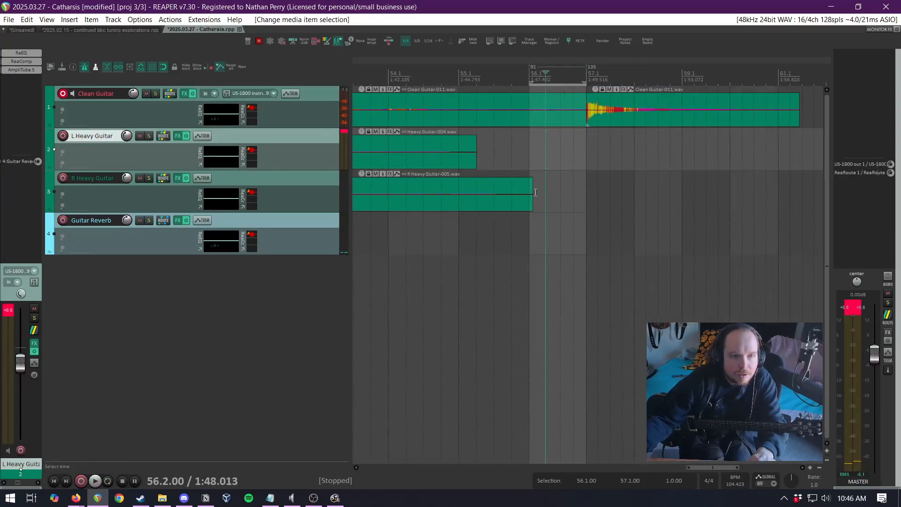
drag(530, 203, 529, 202)
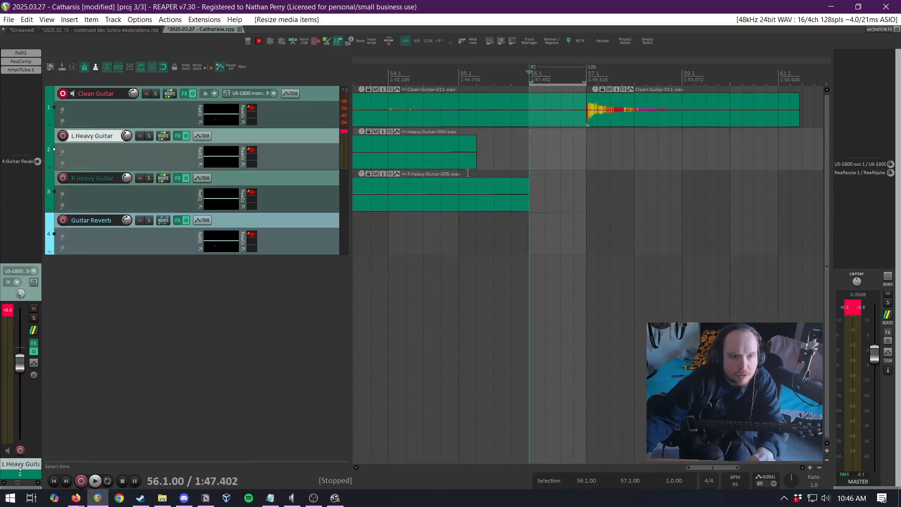
click(59, 132)
click(63, 92)
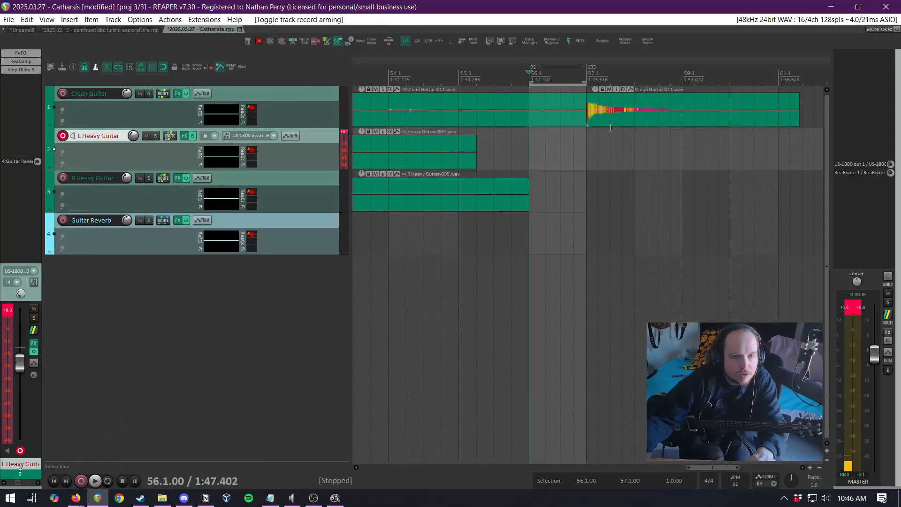
Add a tempo marker of 135 BPM at 58.3.00
scroll(603, 136, down, 2)
scroll(607, 135, up, 2)
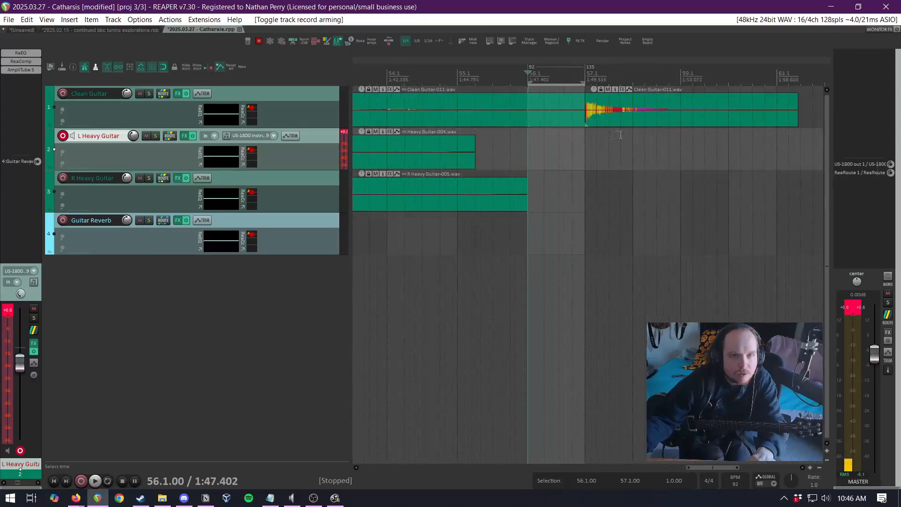
scroll(651, 139, up, 1)
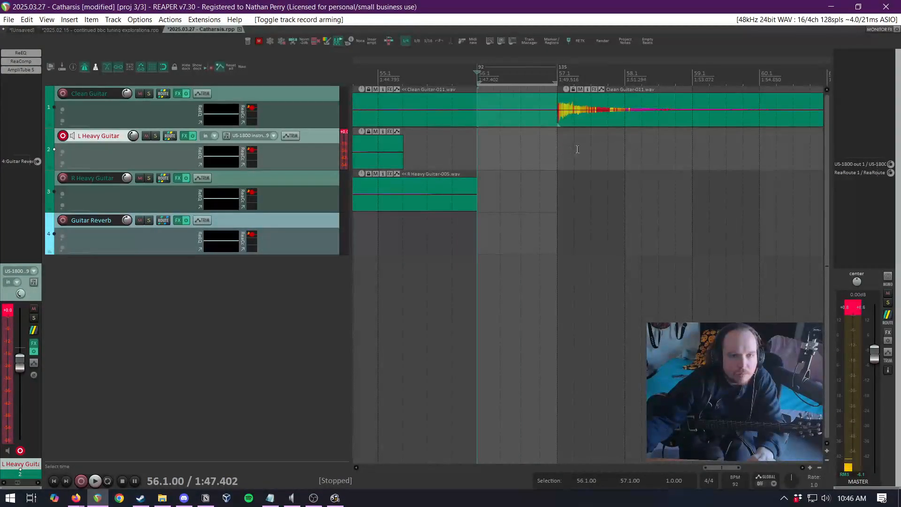
click(662, 147)
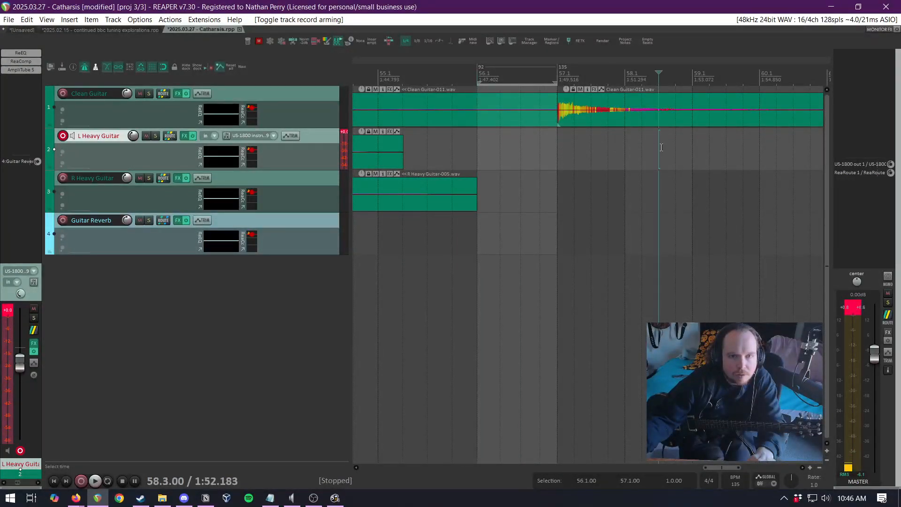
scroll(661, 147, down, 5)
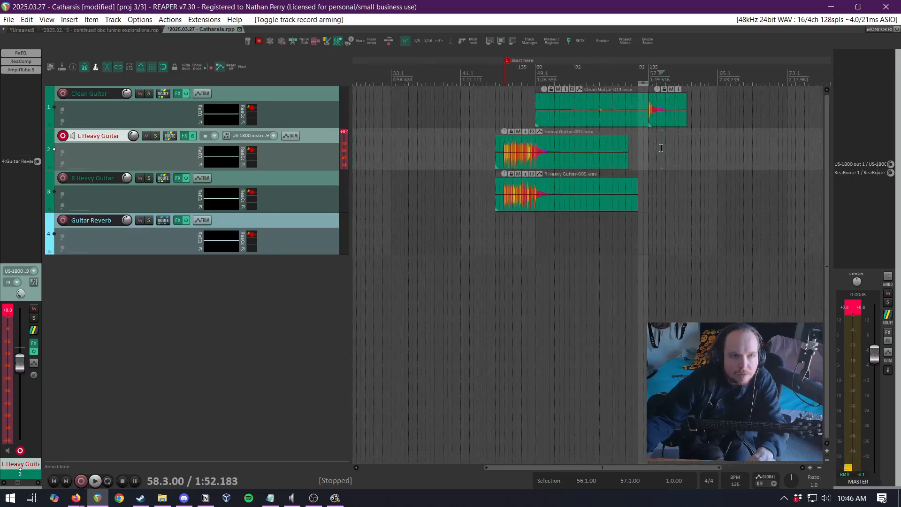
scroll(660, 147, up, 3)
scroll(657, 150, down, 2)
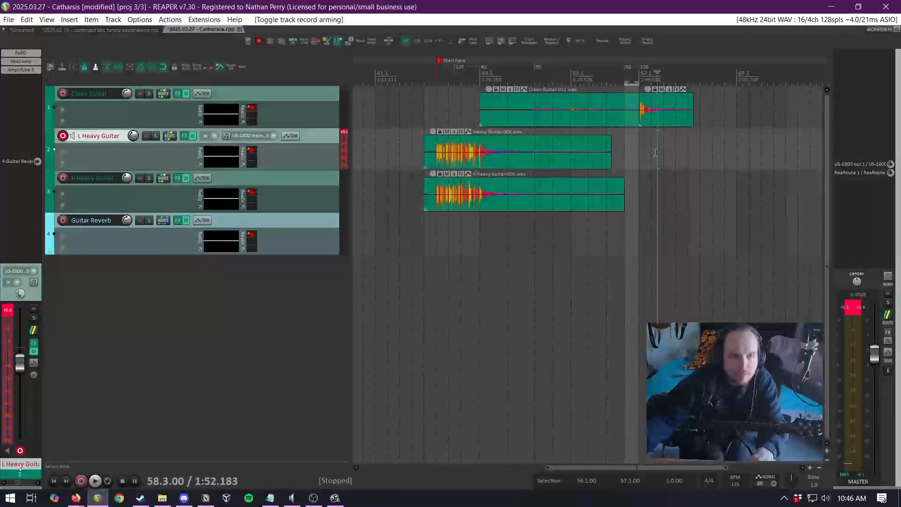
scroll(655, 153, up, 4)
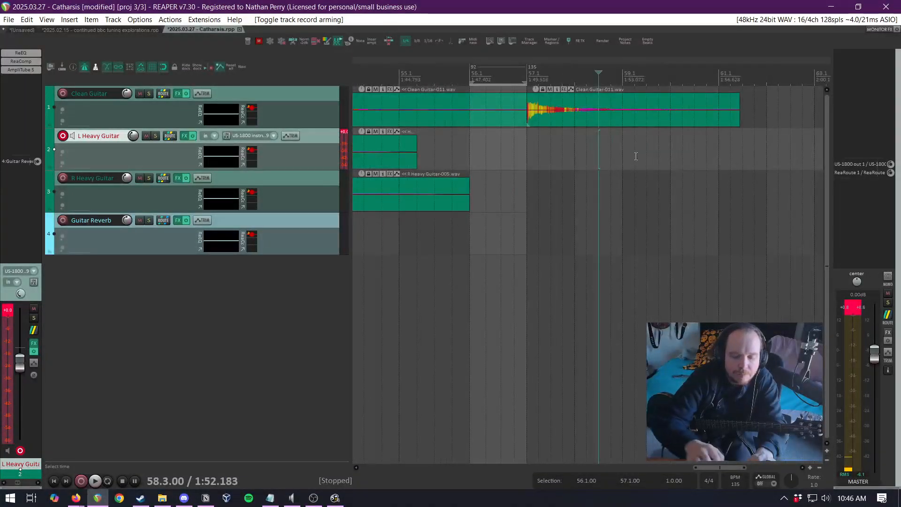
key(shift+m)
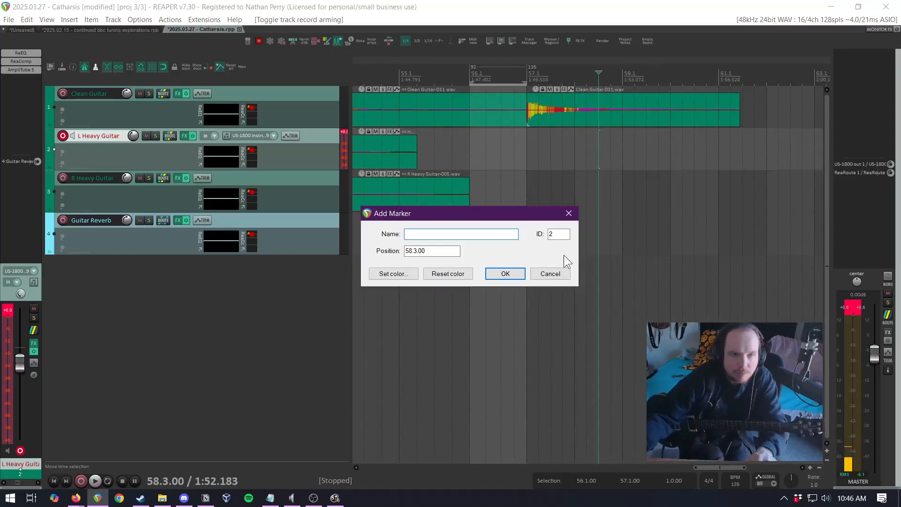
click(563, 271)
key(shift+c)
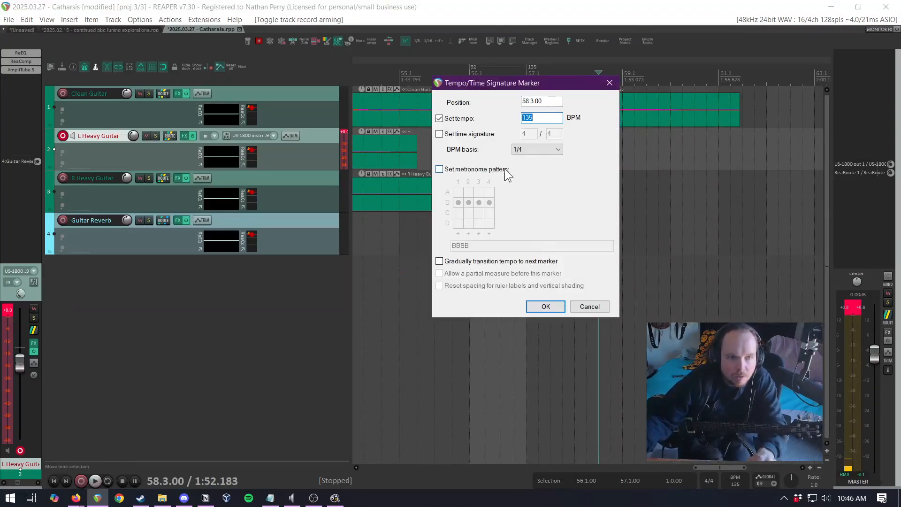
click(559, 305)
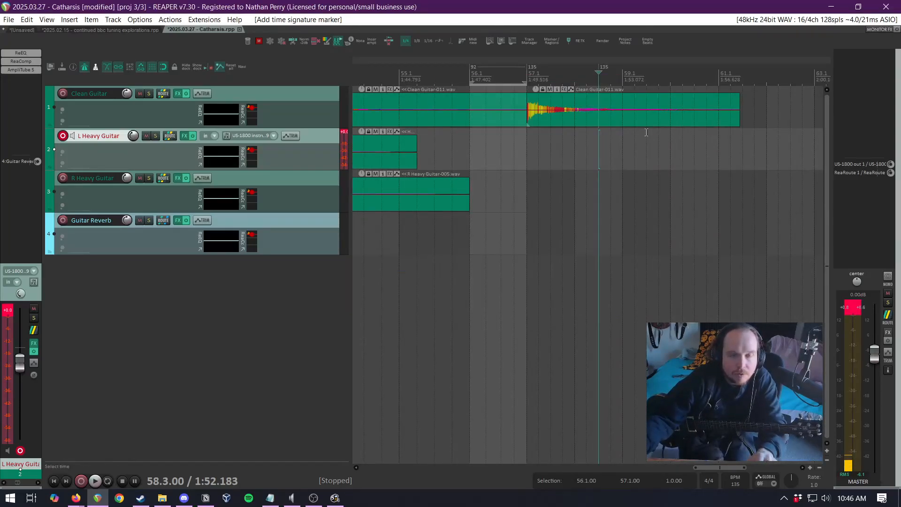
Add a tempo marker of 60 BPM at 60.1.00
scroll(646, 132, up, 2)
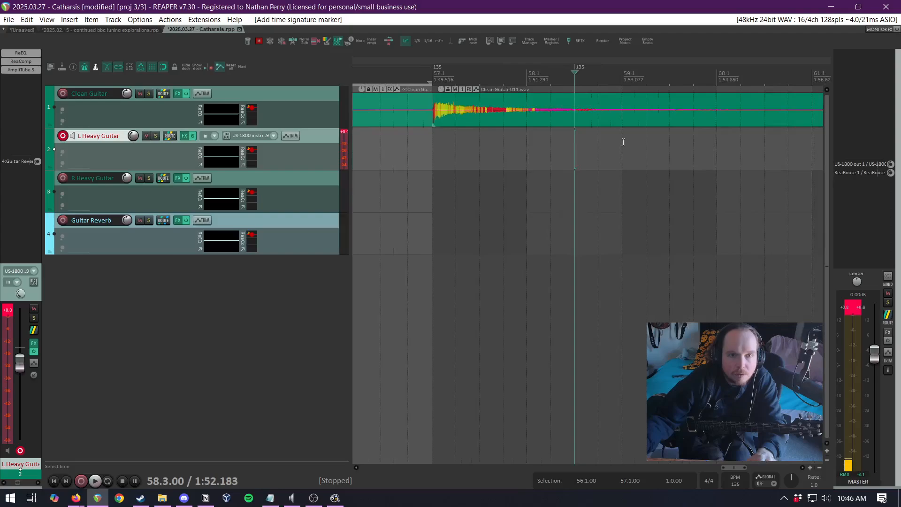
click(718, 143)
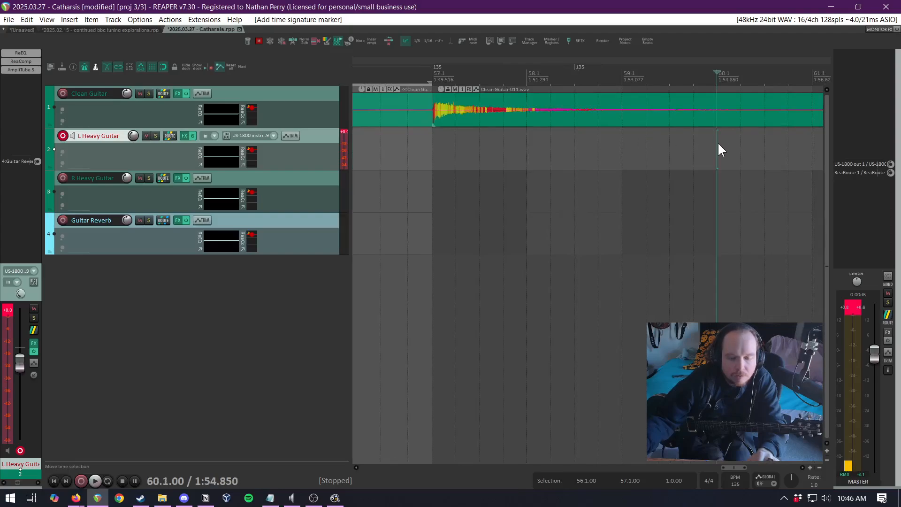
key(shift+c)
text(60)
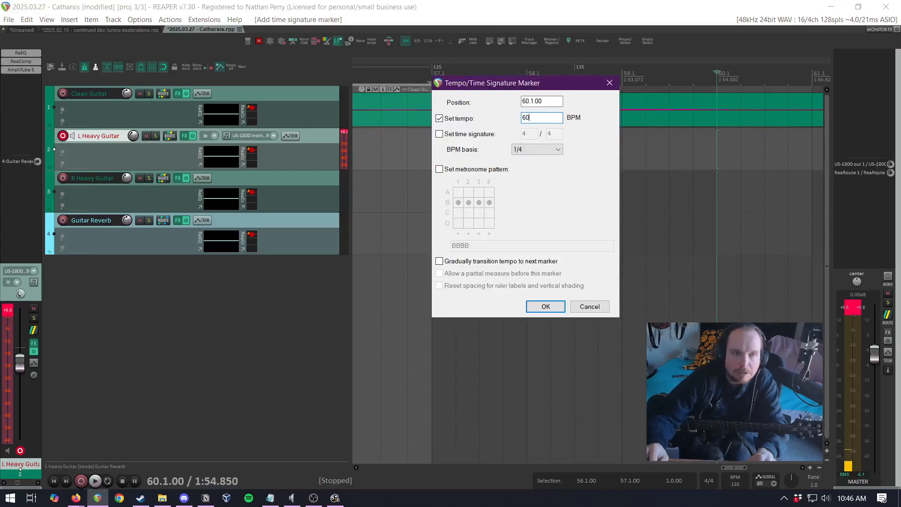
key(Return)
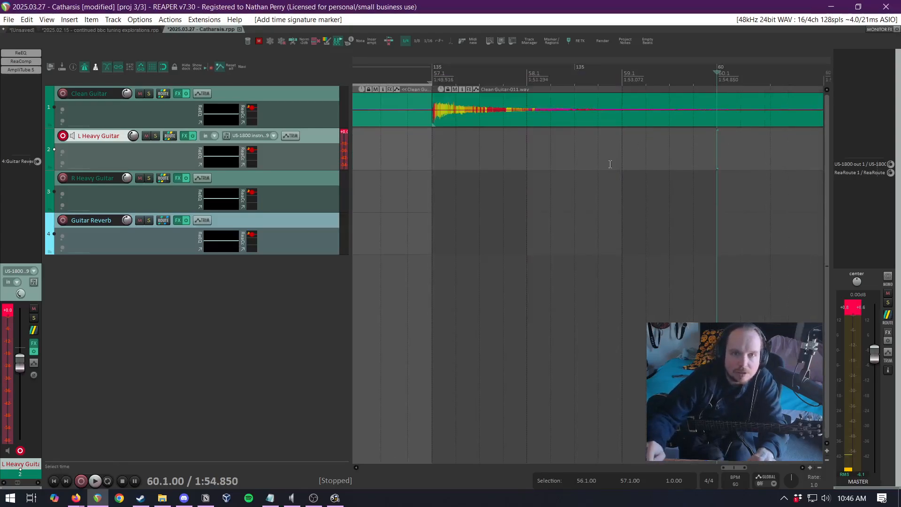
Make the 135 BPM marker at 58.3.00 transition gradually to the 60 BPM marker
double_click(577, 69)
click(546, 306)
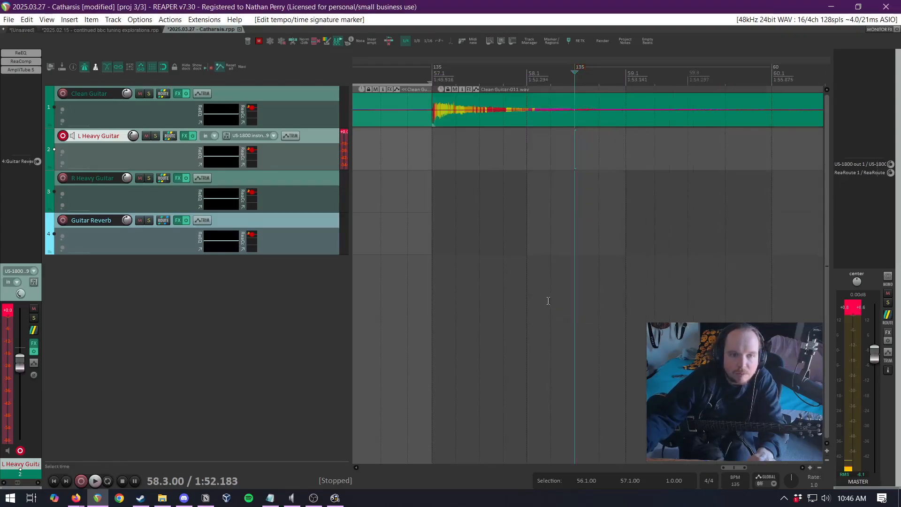
scroll(722, 248, down, 3)
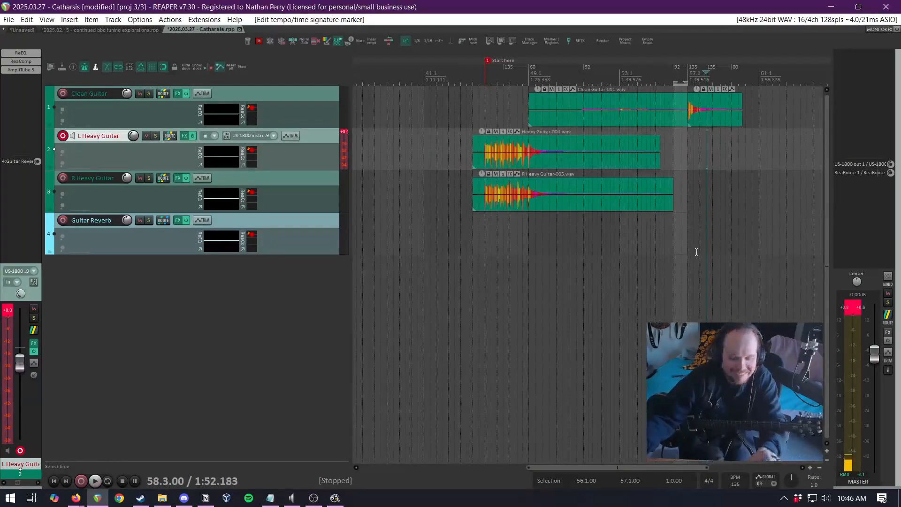
Trim the end of the Clean Guitar item that starts at 57.1.00 to the 60 BPM marker, leaving that item selected
scroll(714, 235, up, 3)
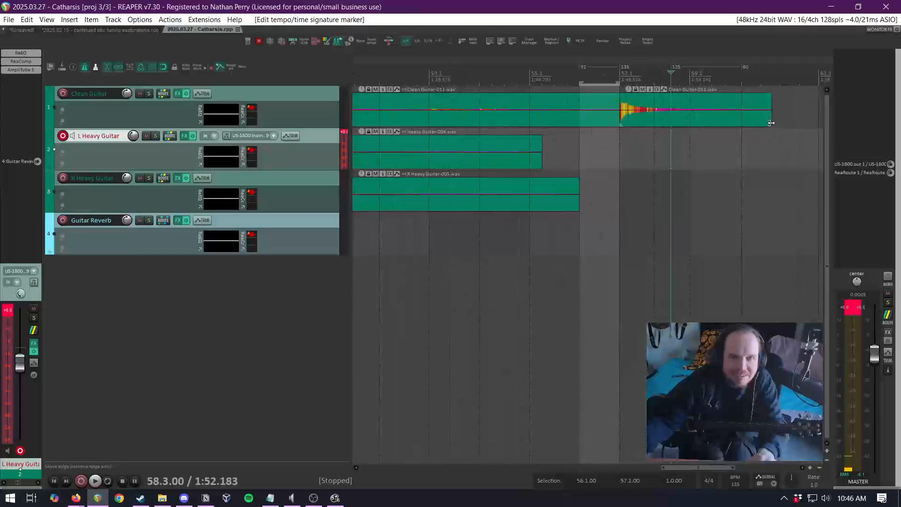
drag(770, 123, 740, 124)
click(629, 115)
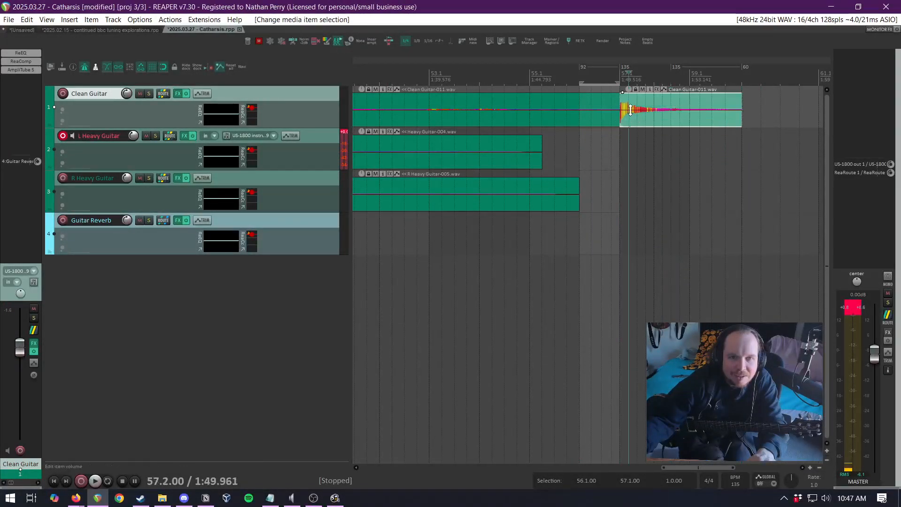
Mute the Clean Guitar item that starts at 57.1.00 and collapse the time selection between 56.1.00 and 57.1.00
scroll(636, 107, up, 2)
click(640, 90)
scroll(819, 215, down, 4)
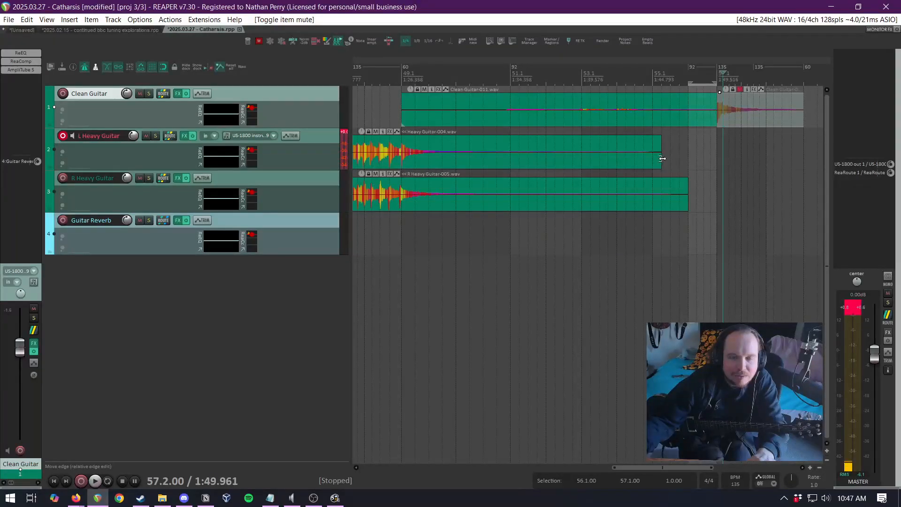
drag(717, 83, 689, 83)
scroll(676, 154, down, 3)
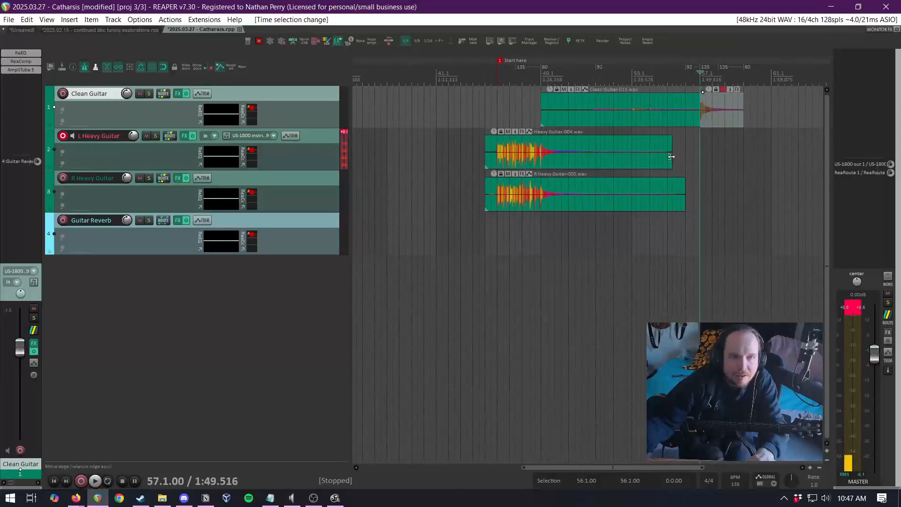
Trim the end of the R Heavy Guitar item back to the end of the L Heavy Guitar item at 55.2.00
click(677, 159)
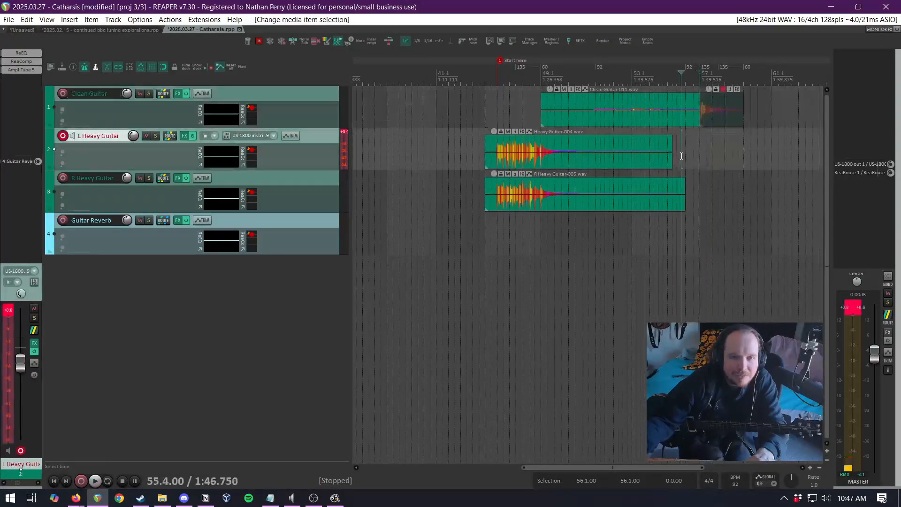
scroll(677, 158, up, 3)
click(690, 154)
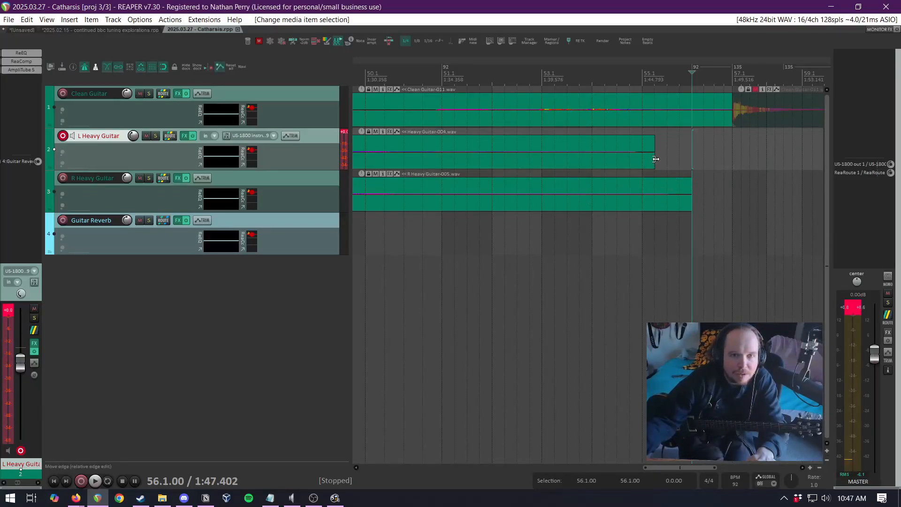
drag(691, 197, 655, 197)
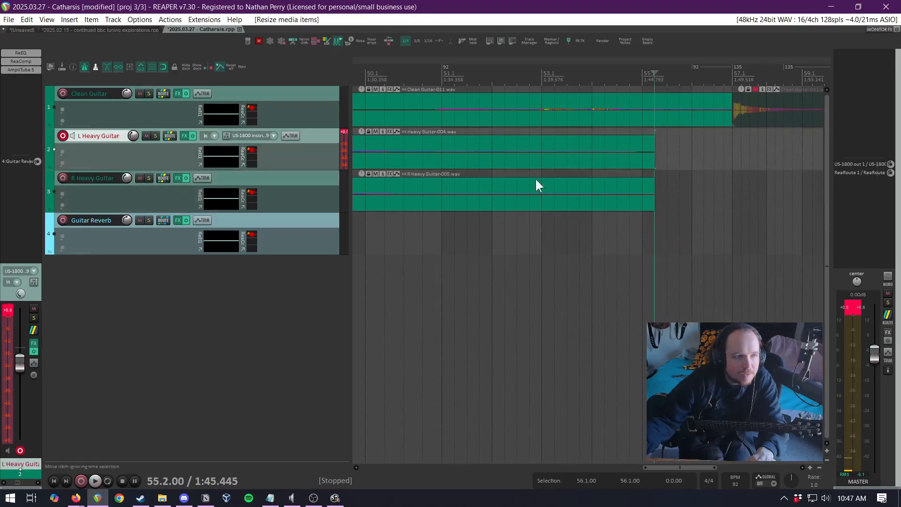
Record a new L Heavy Guitar take from 55.2.00 through the tempo changes to just past bar 64
key(ctrl+r)
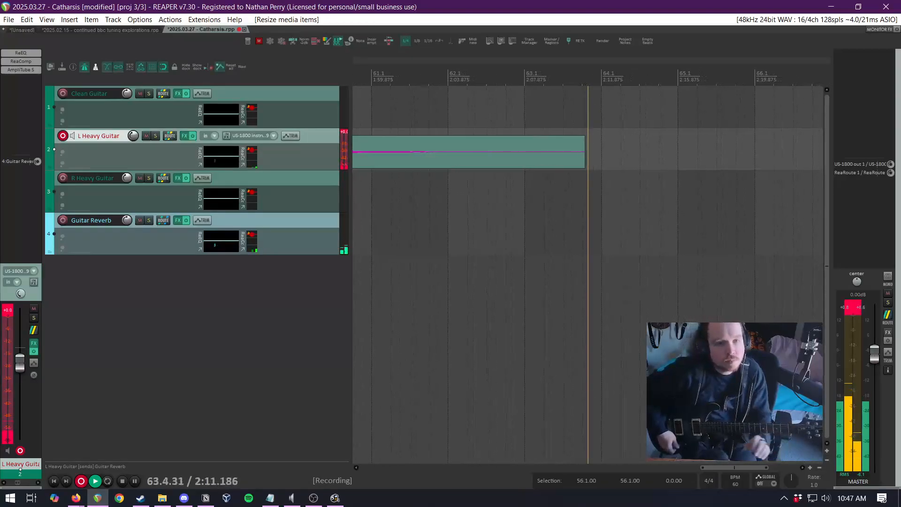
key(space)
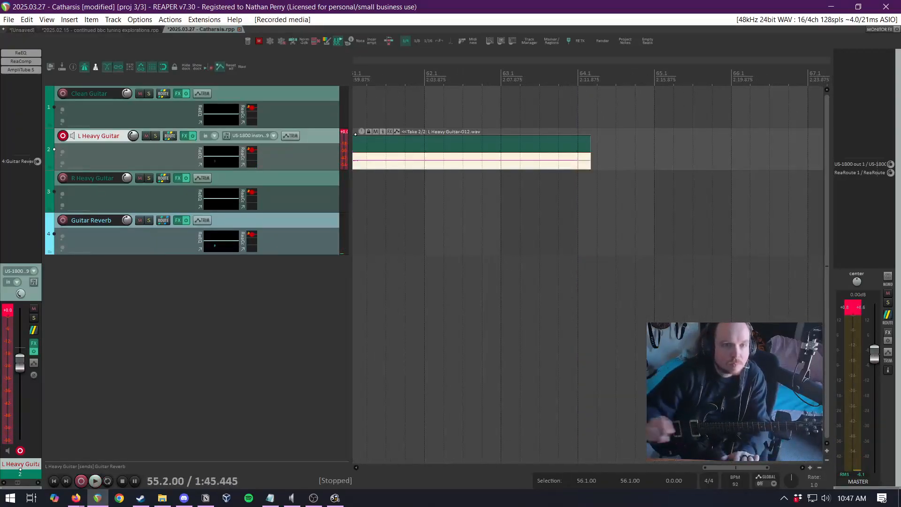
scroll(692, 189, down, 8)
scroll(696, 192, up, 6)
scroll(744, 188, up, 5)
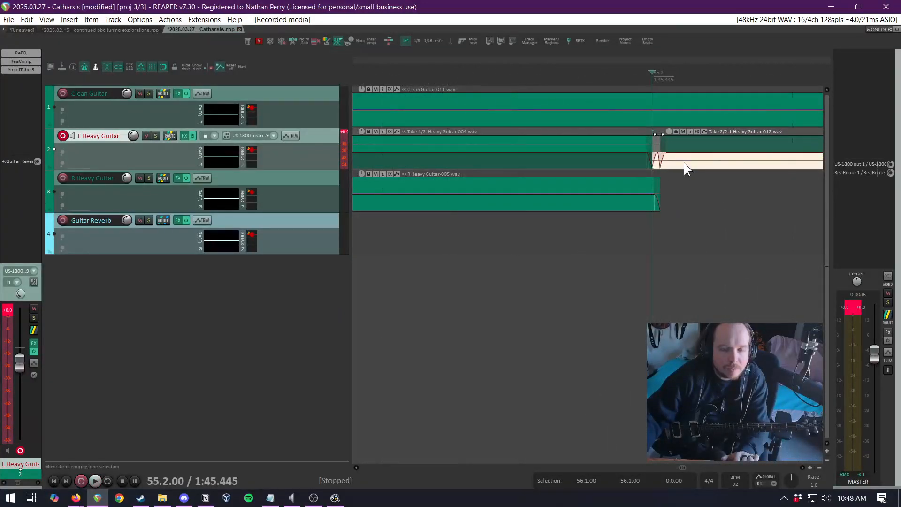
drag(684, 167, 706, 164)
scroll(664, 191, down, 4)
scroll(662, 192, down, 4)
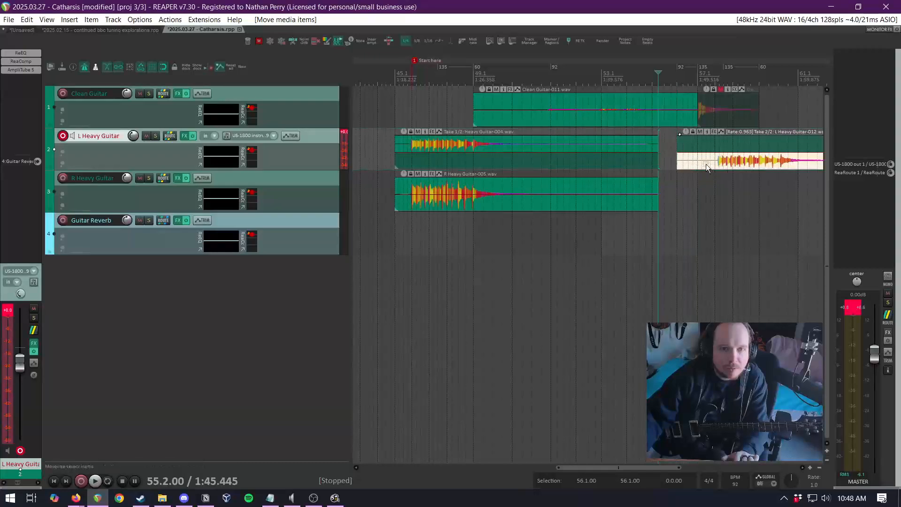
right_click(706, 164)
click(685, 294)
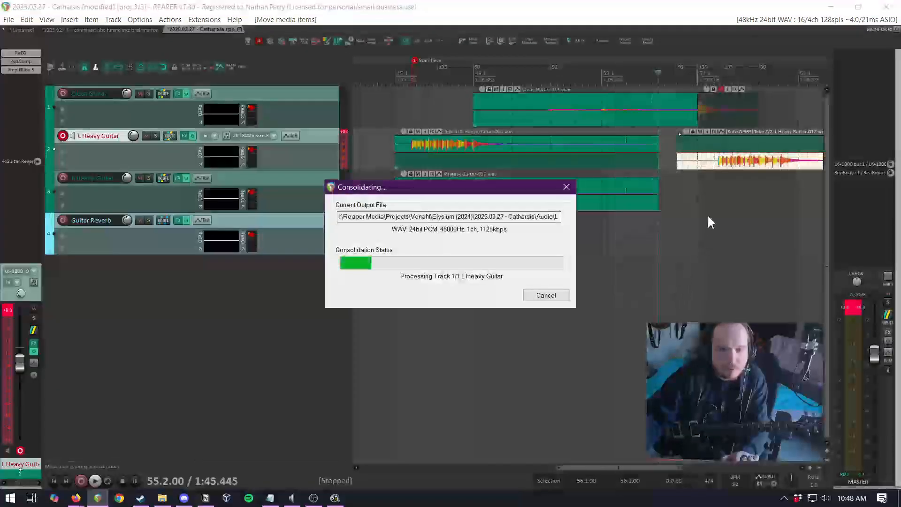
mouse_move(683, 162)
mouse_down()
mouse_move(716, 162)
mouse_move(695, 165)
mouse_up()
click(694, 177)
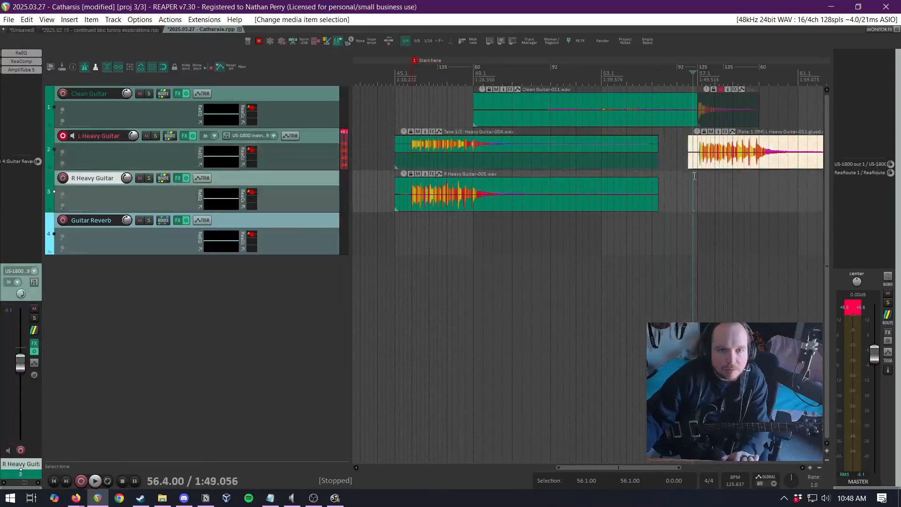
scroll(700, 176, up, 5)
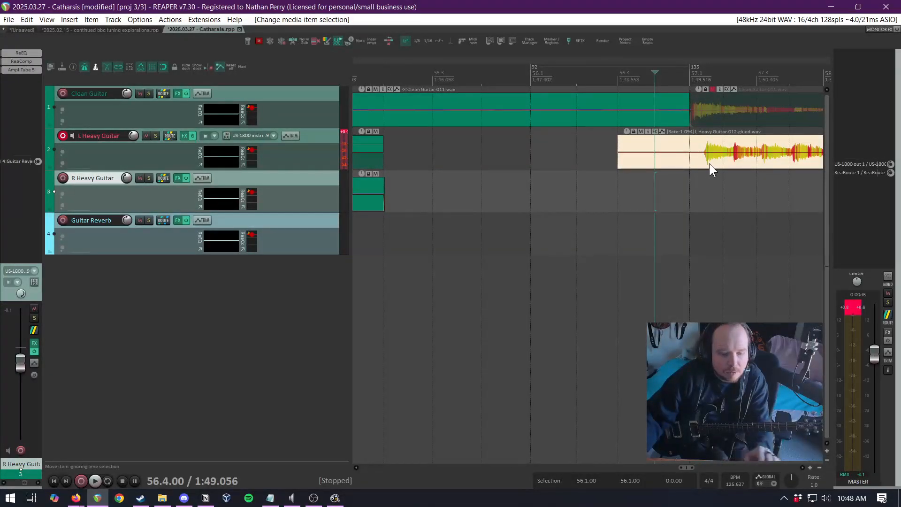
key(ctrl+z)
key(ctrl+z)
scroll(709, 167, down, 8)
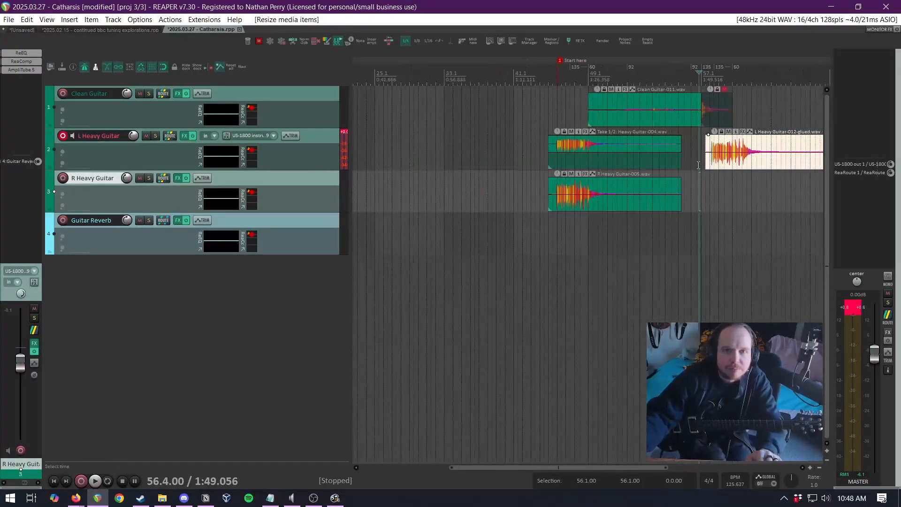
key(ctrl+z)
key(ctrl+z)
scroll(735, 164, up, 3)
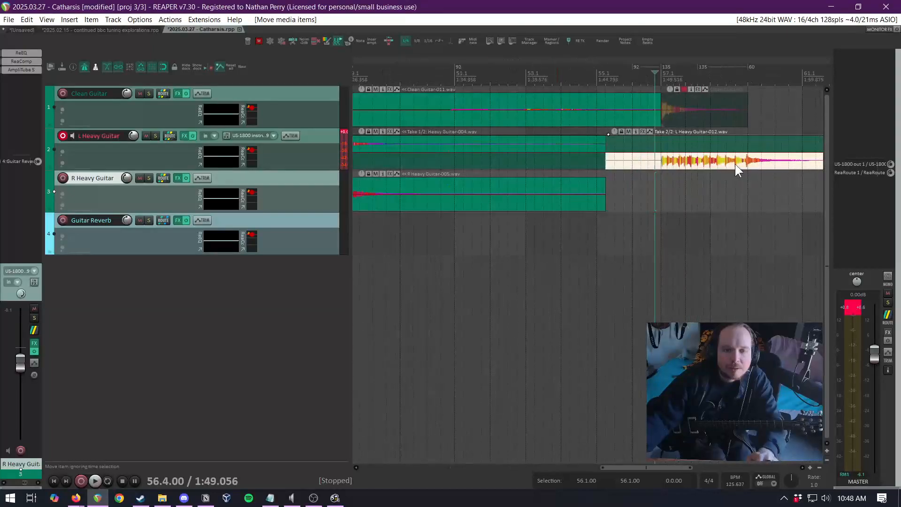
Glue the newly recorded L Heavy Guitar item and trim its start to 56.4.00, just before the riff at bar 57
right_click(641, 163)
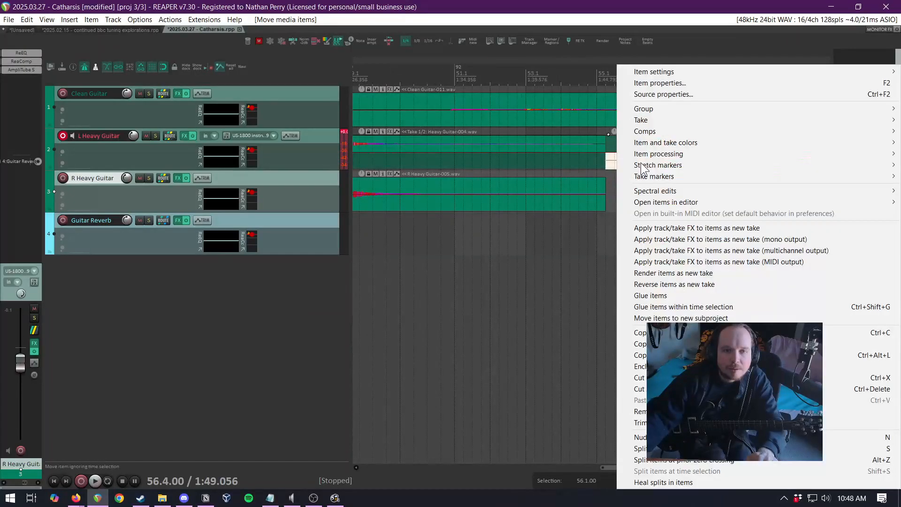
click(663, 294)
drag(607, 161, 657, 162)
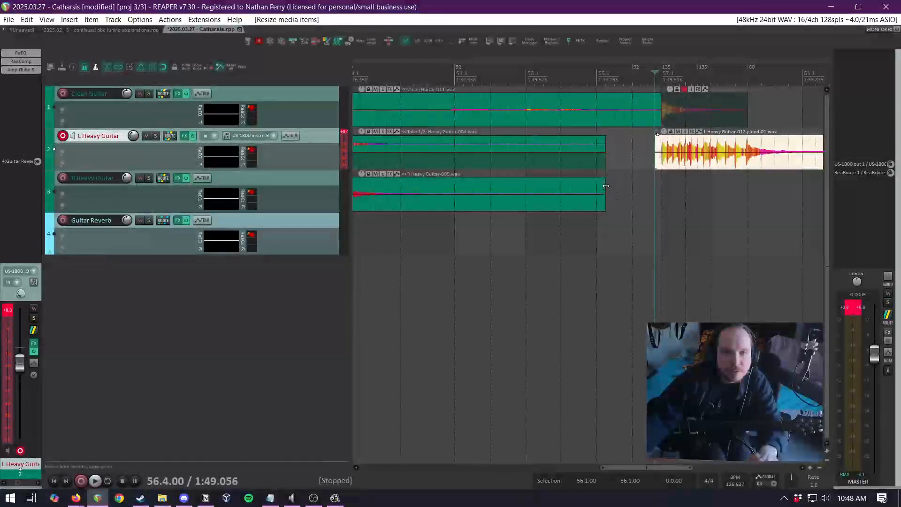
Place the edit cursor at 55.2.00 and switch record arming from L Heavy Guitar to R Heavy Guitar
click(606, 172)
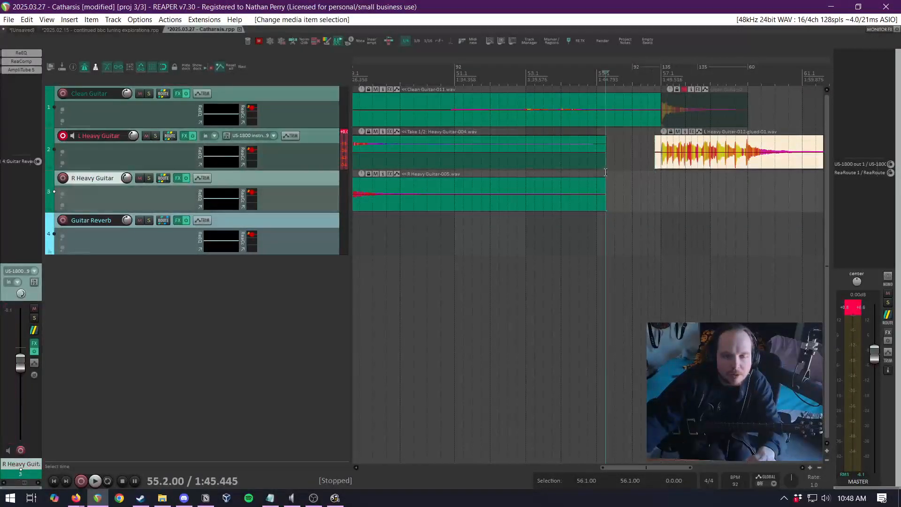
click(62, 178)
click(63, 135)
Trim the end of the earlier R Heavy Guitar item exactly to the edit cursor at 55.2.00, flush with the L Heavy Guitar item
scroll(553, 186, up, 2)
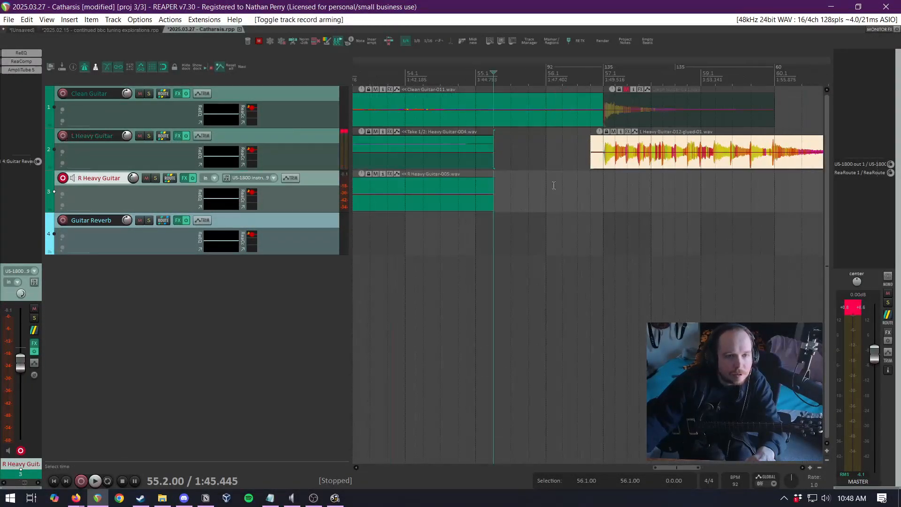
scroll(483, 176, up, 9)
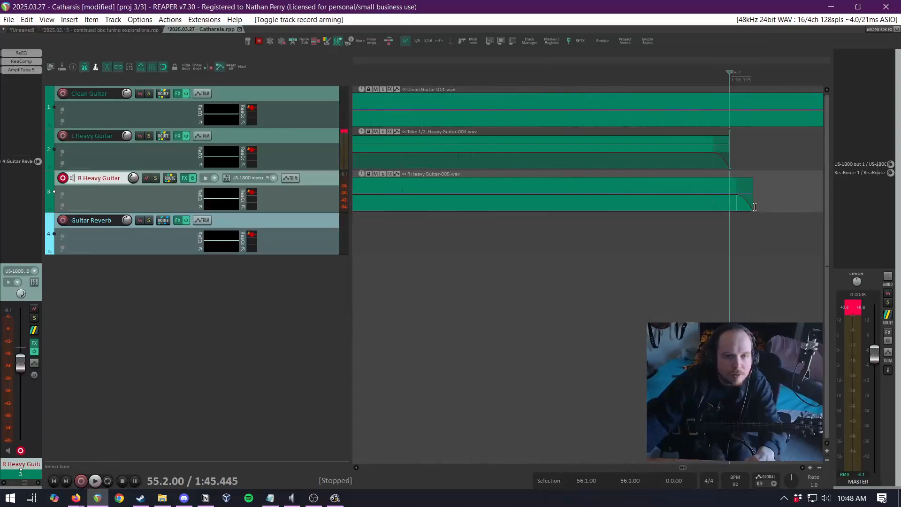
drag(751, 204, 729, 204)
drag(729, 155, 675, 155)
scroll(711, 187, down, 9)
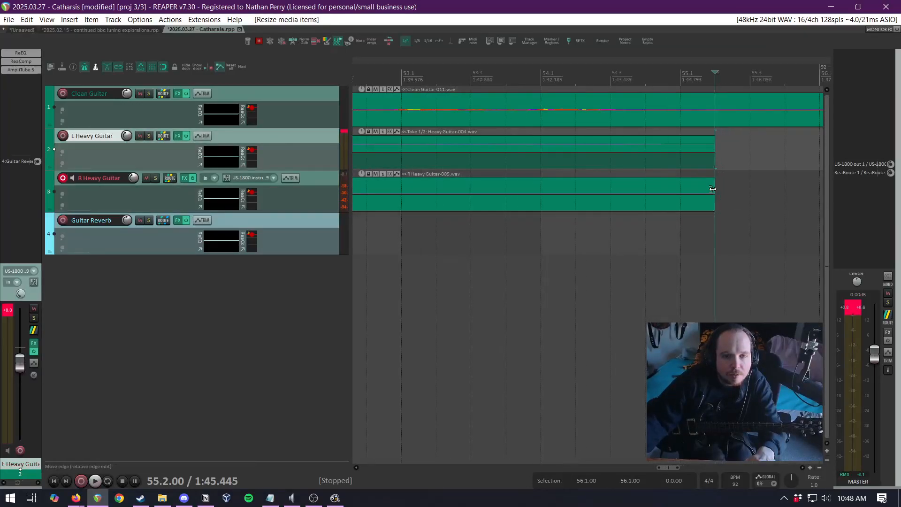
scroll(771, 202, up, 6)
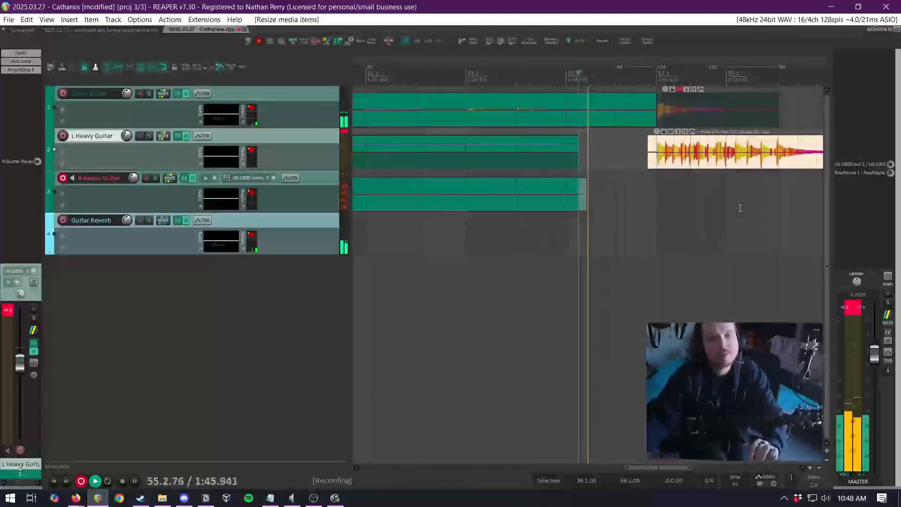
scroll(651, 217, up, 5)
scroll(589, 220, up, 4)
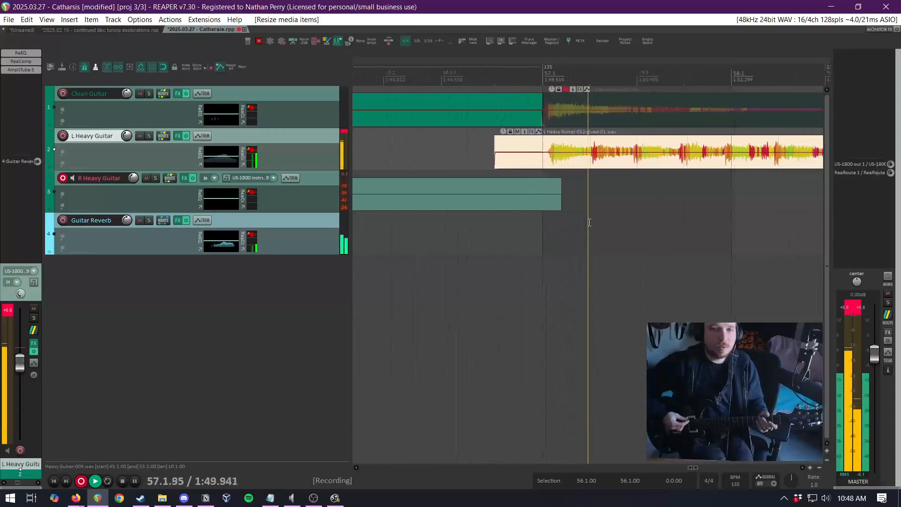
key(space)
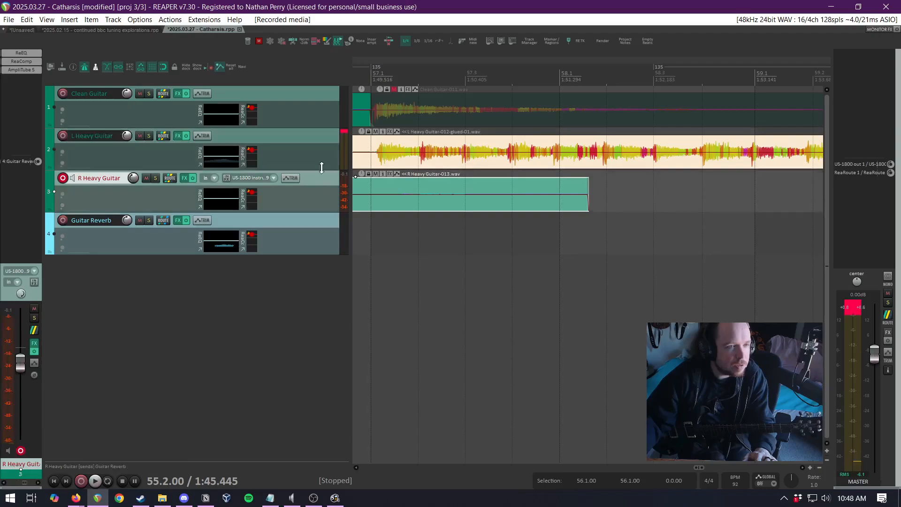
click(461, 184)
scroll(472, 184, down, 3)
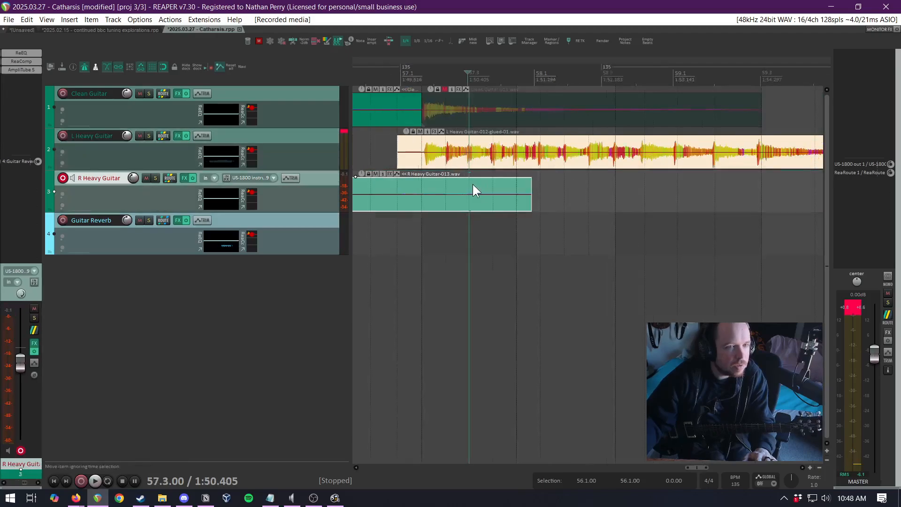
key(Delete)
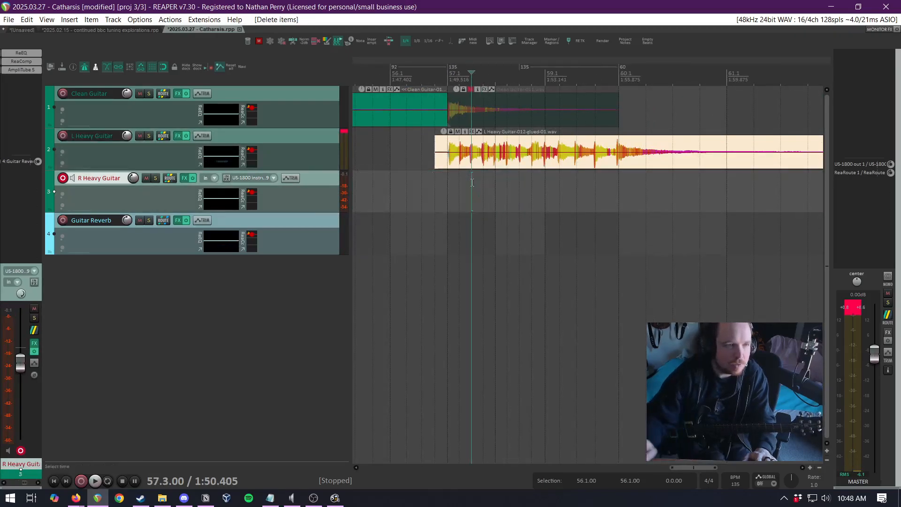
Record an R Heavy Guitar take from 55.2.00 through the tempo changes to just past bar 64
scroll(475, 182, down, 2)
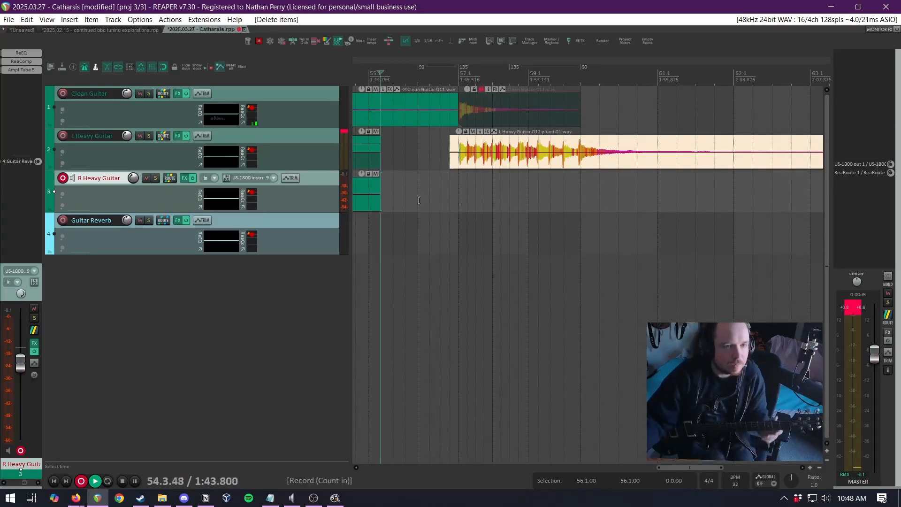
scroll(418, 200, up, 3)
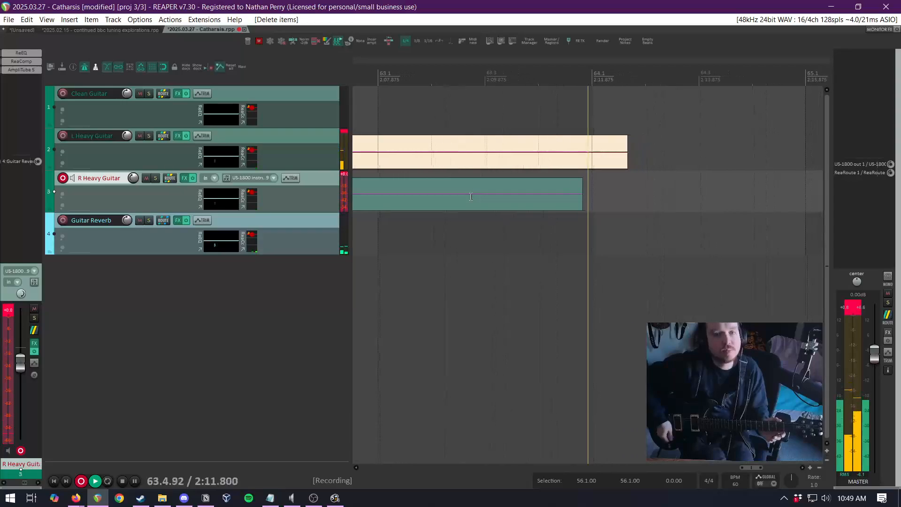
key(space)
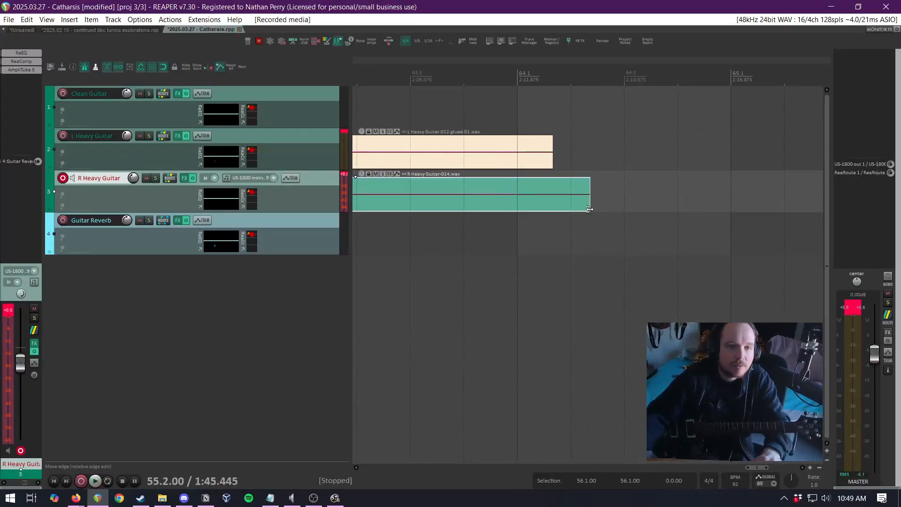
Trim the ends of the new R Heavy Guitar and L Heavy Guitar items to 64.1.00
drag(589, 209, 517, 208)
drag(553, 161, 523, 162)
scroll(685, 170, down, 10)
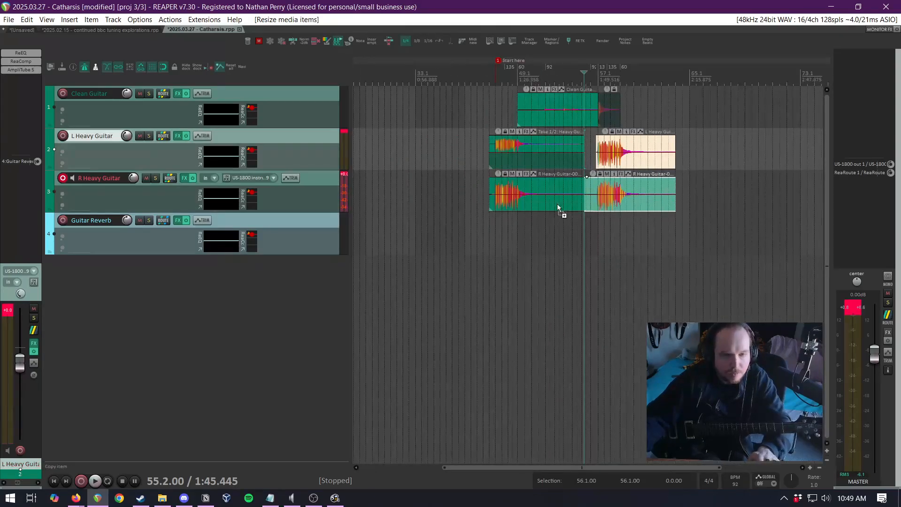
Arm the Clean Guitar track for recording and disarm R Heavy Guitar
click(63, 93)
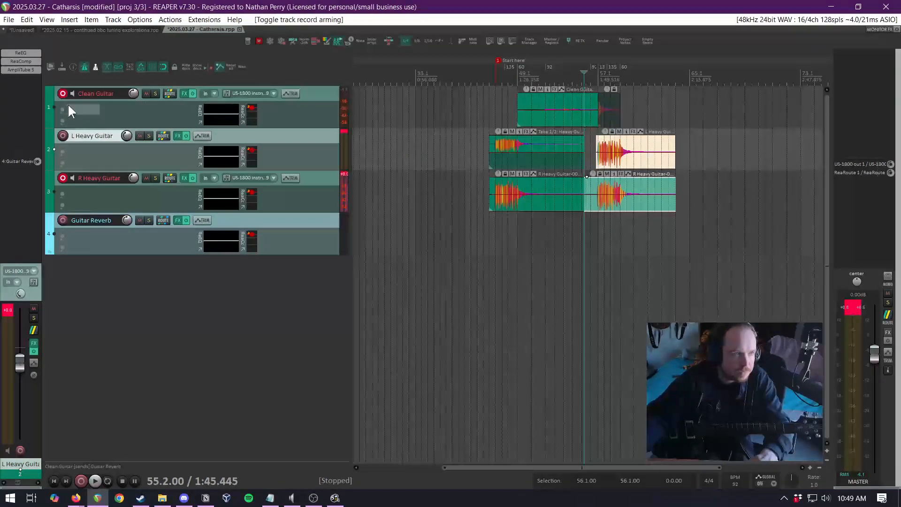
click(62, 178)
scroll(510, 112, up, 5)
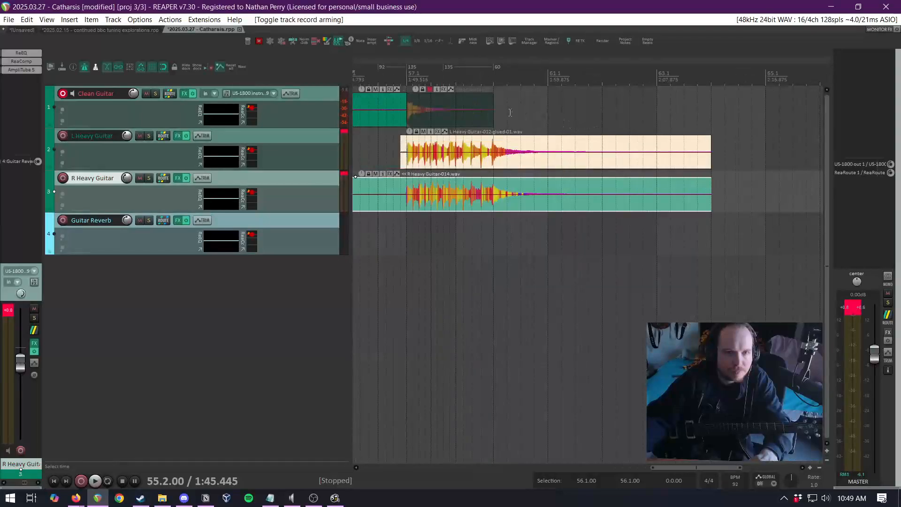
Shorten the end of the muted Clean Guitar item so it stops before the 60 BPM marker at 60.1.00
click(493, 86)
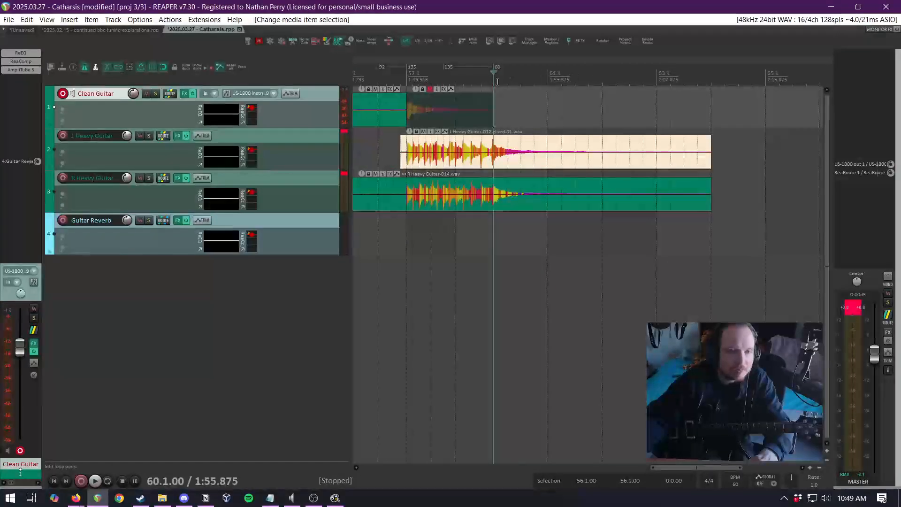
scroll(475, 89, up, 2)
click(495, 112)
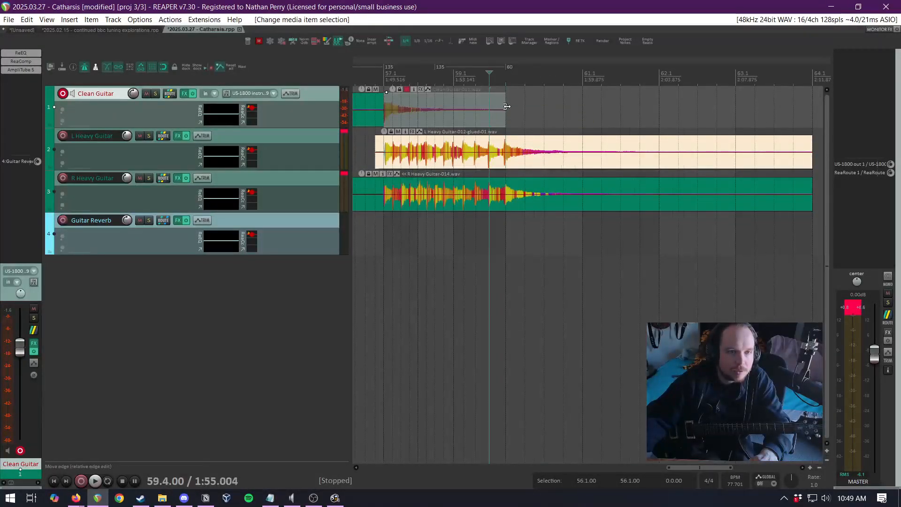
drag(506, 103, 476, 102)
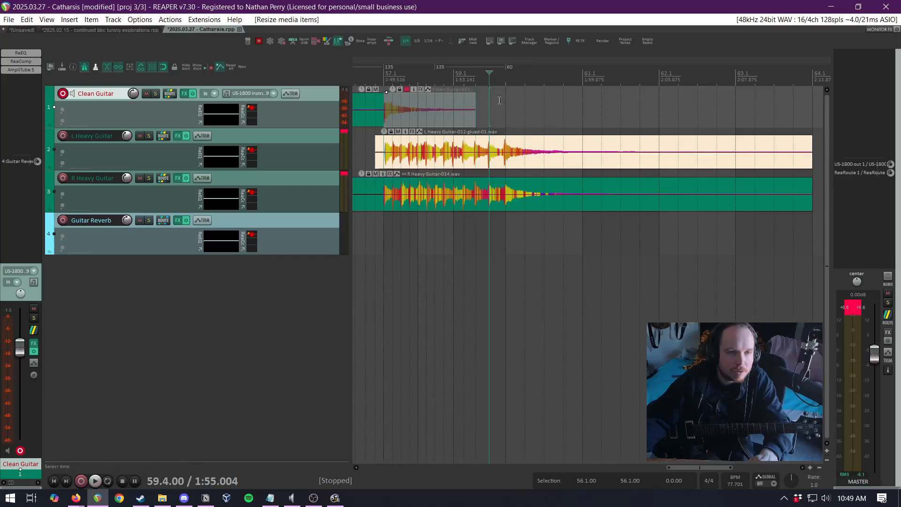
click(502, 99)
key(ctrl+r)
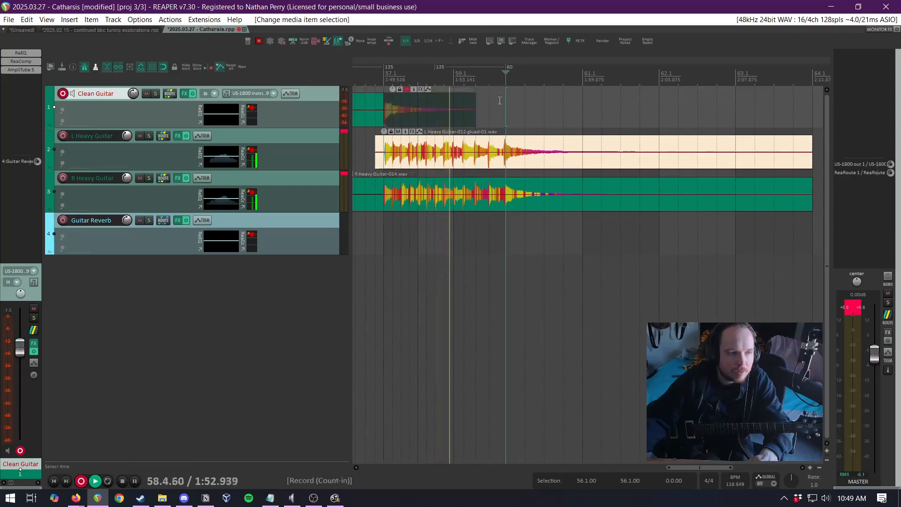
key(space)
scroll(499, 101, down, 4)
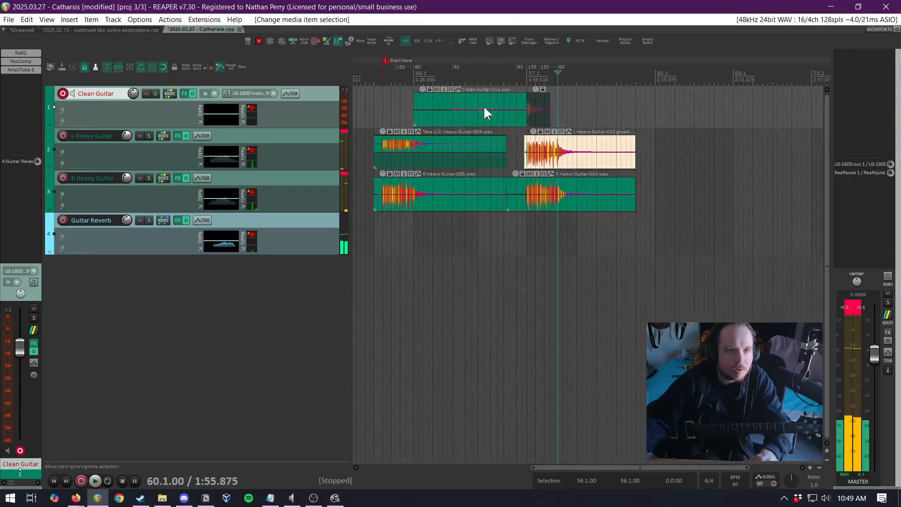
scroll(418, 89, up, 2)
scroll(416, 89, up, 1)
scroll(499, 105, down, 4)
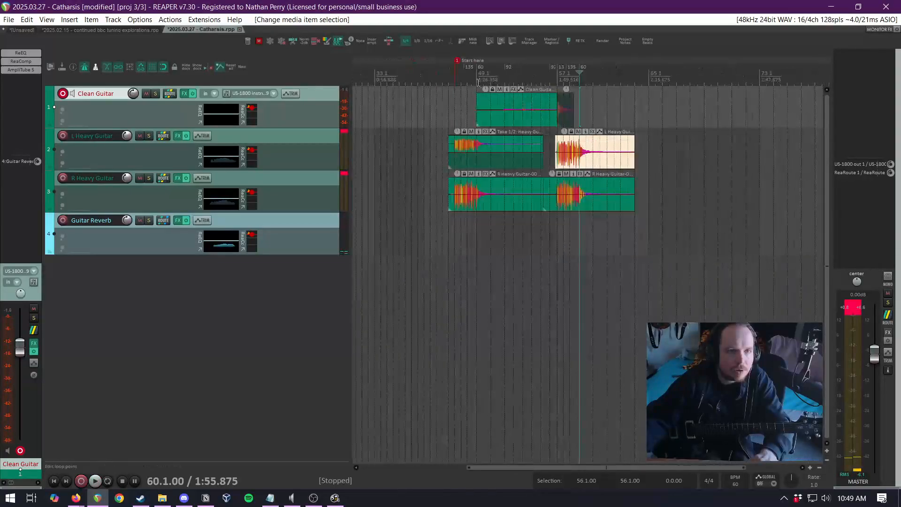
scroll(618, 102, up, 1)
scroll(618, 103, up, 1)
scroll(588, 98, up, 2)
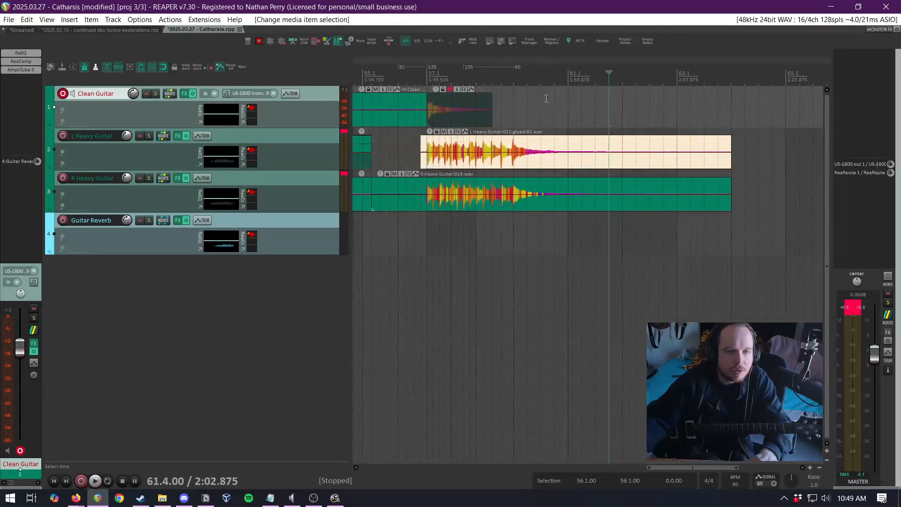
Set the item timebase of the later L Heavy Guitar and R Heavy Guitar items to Time
click(621, 98)
drag(621, 98, 579, 181)
right_click(584, 161)
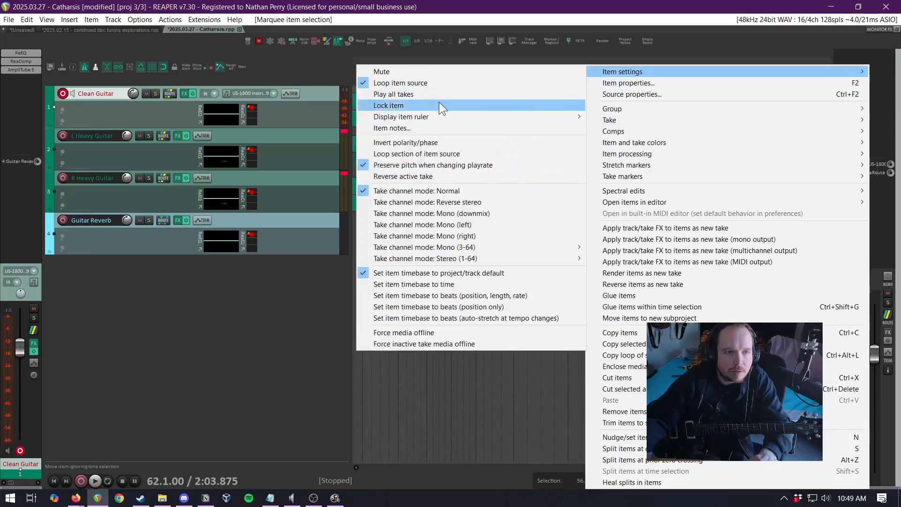
key(Escape)
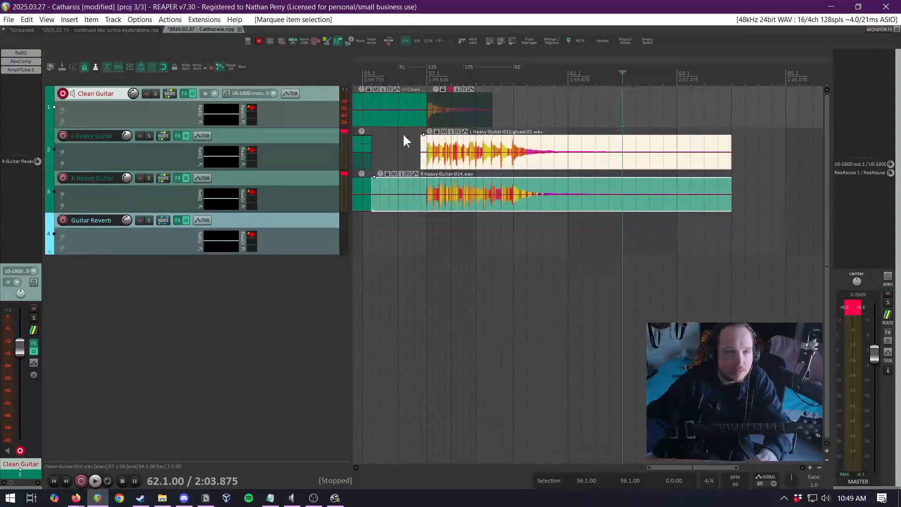
click(135, 148)
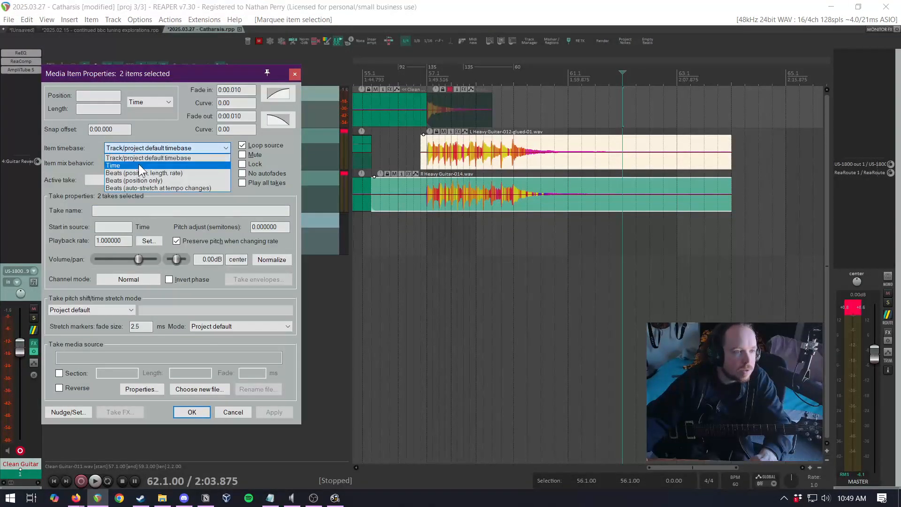
click(137, 164)
click(192, 411)
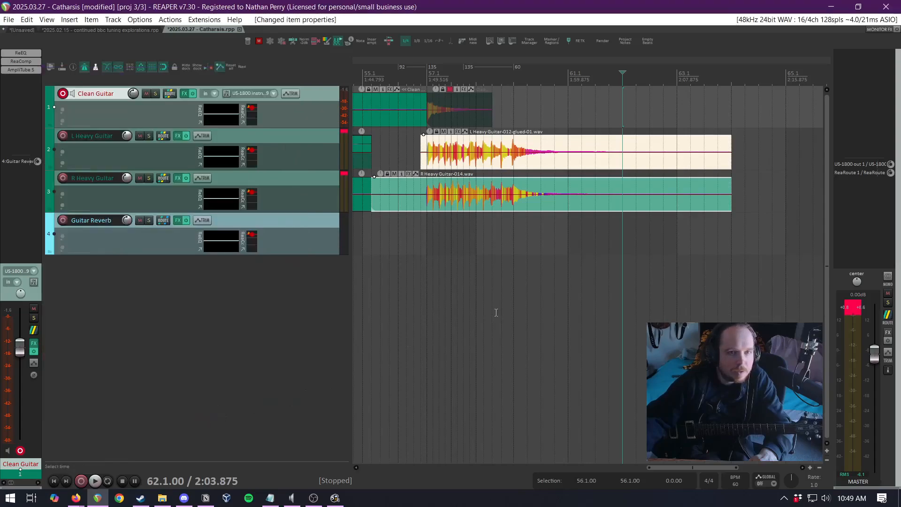
Insert a 92 BPM tempo marker at 62.1.00
key(shift+c)
text(92)
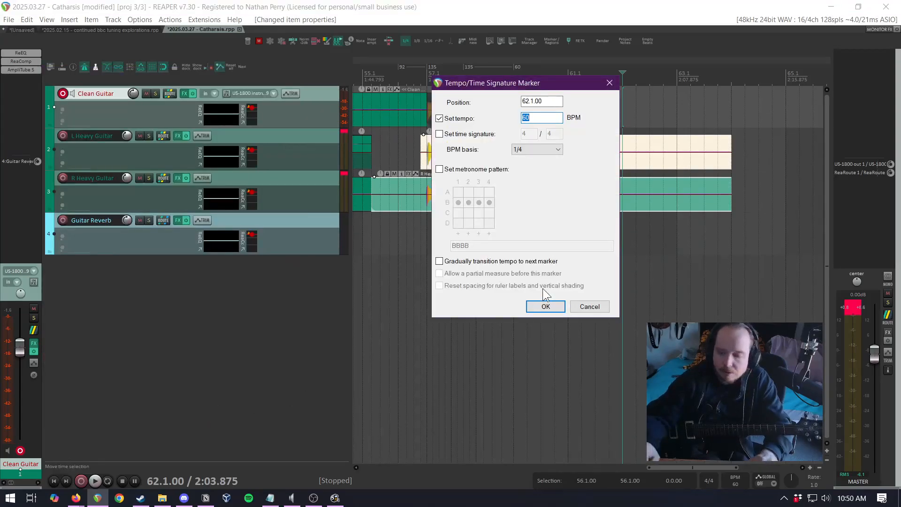
key(Return)
Record a Clean Guitar take from the 60 BPM marker at 60.1.00 to just past 76.2
click(516, 102)
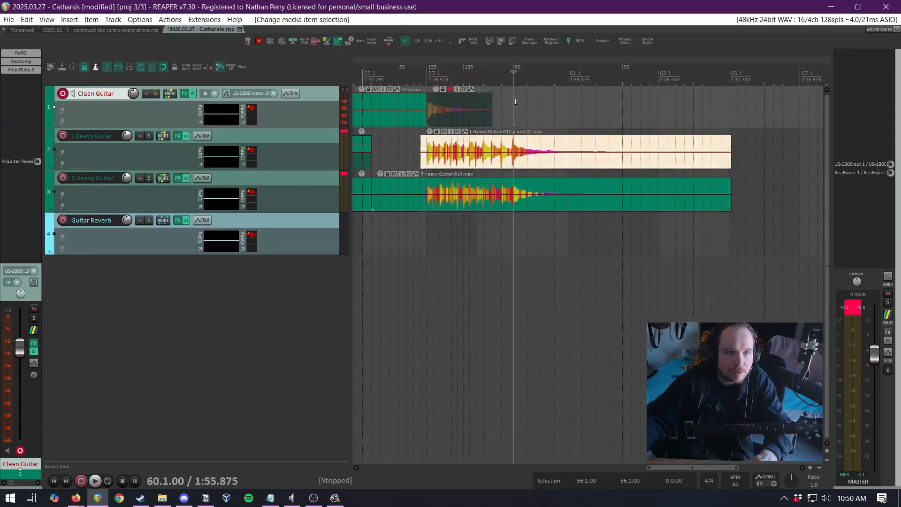
key(ctrl+r)
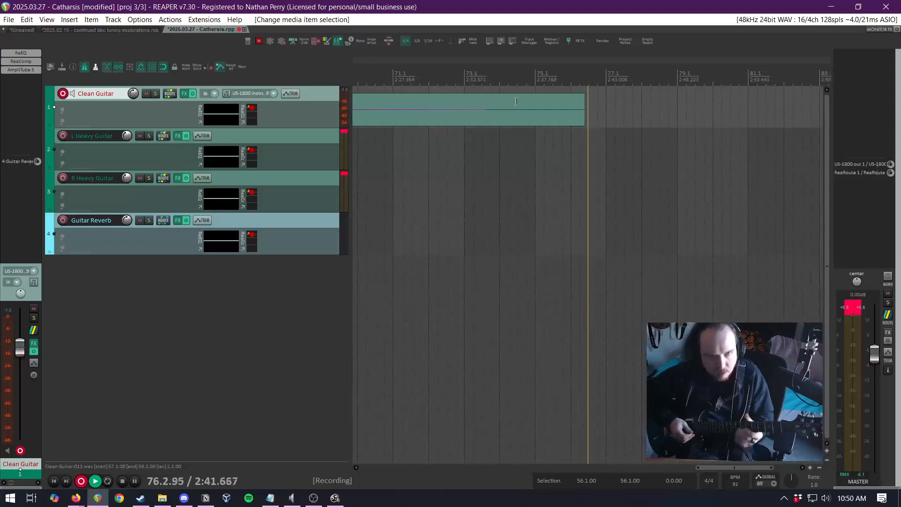
key(space)
Try duplicating the Clean Guitar track together with its items, and undo the duplication
right_click(324, 92)
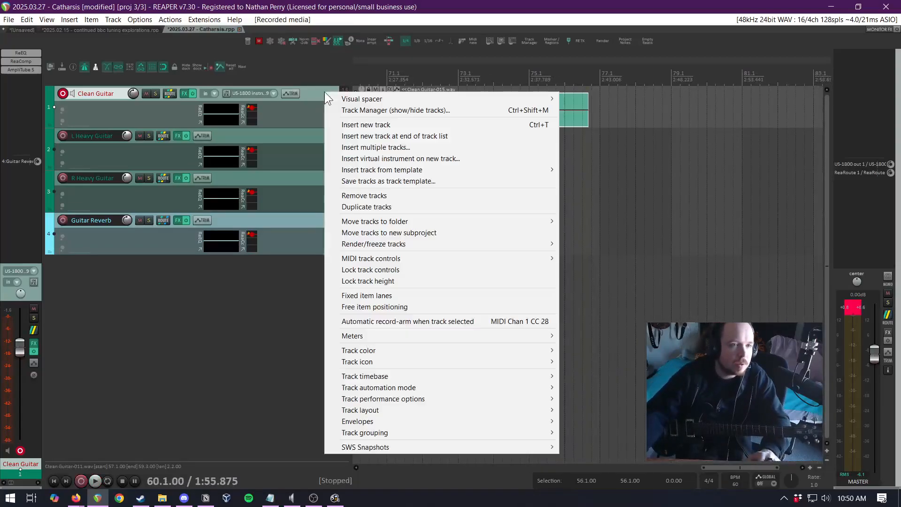
click(369, 205)
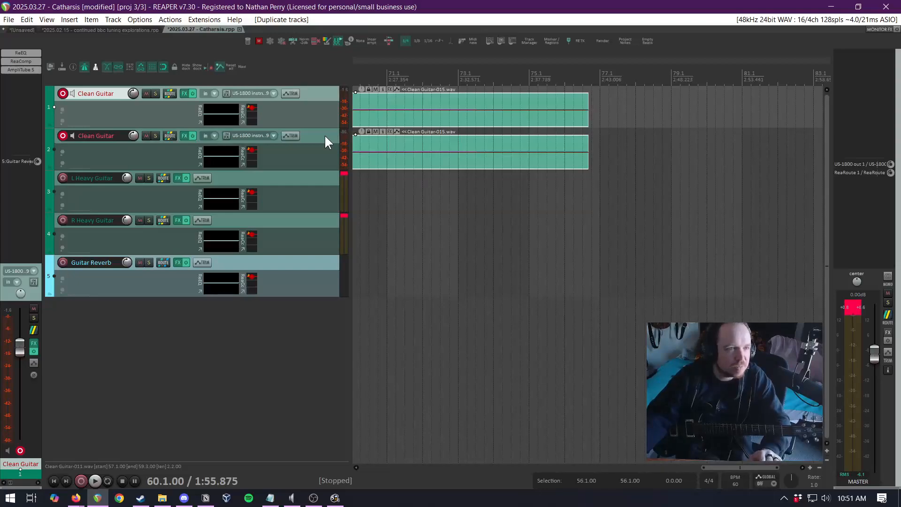
key(ctrl+z)
Insert a new track below Clean Guitar and nest it as a child of that track
scroll(616, 178, down, 5)
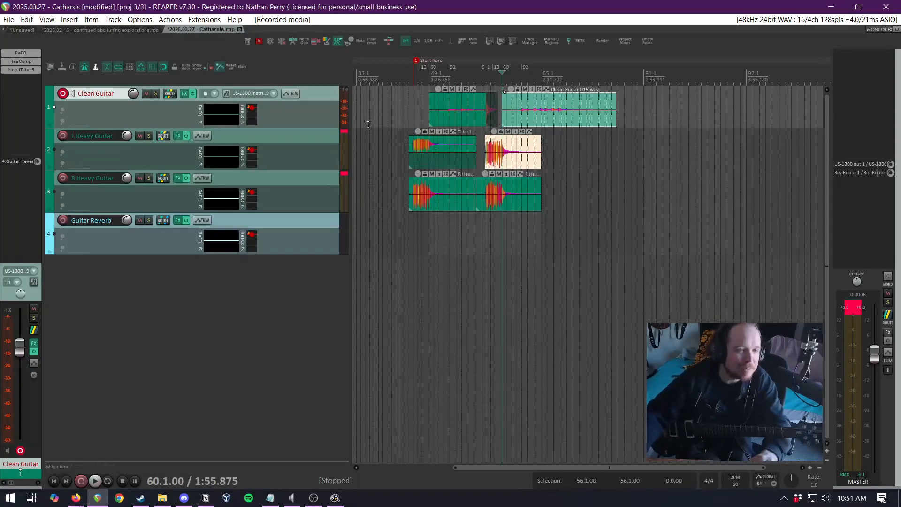
right_click(328, 97)
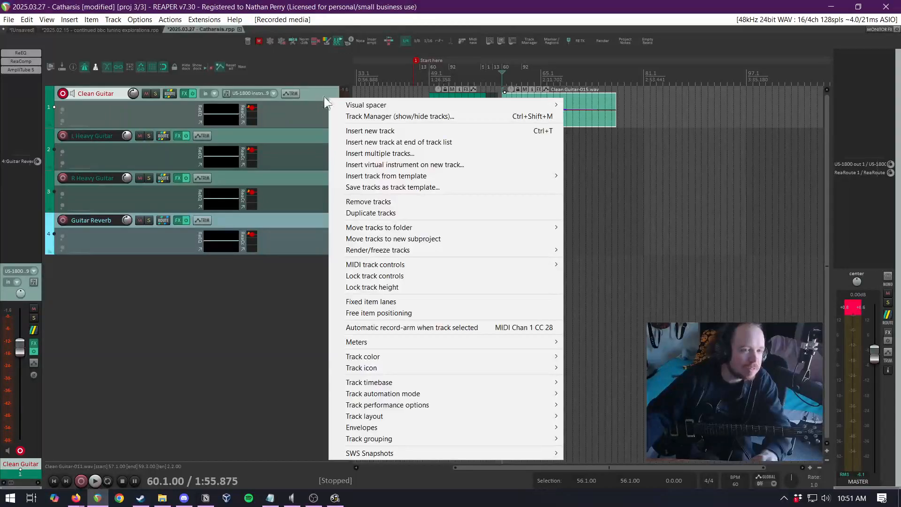
right_click(317, 97)
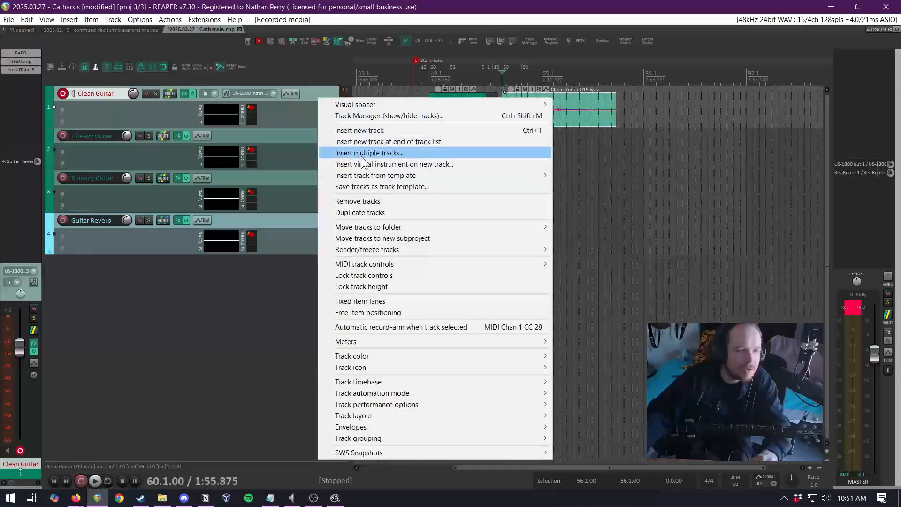
click(353, 129)
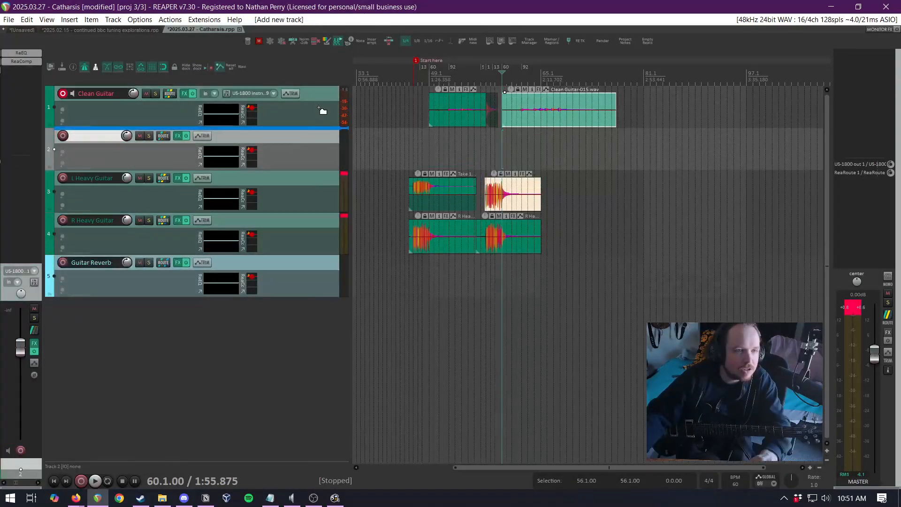
drag(322, 111, 319, 108)
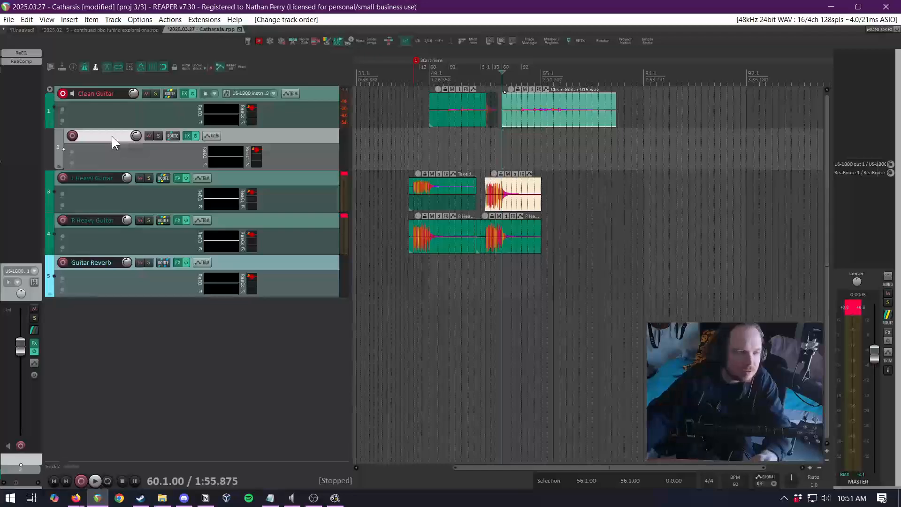
Name the new child track Overlapped Guitar
text(@)
key(BackSpace)
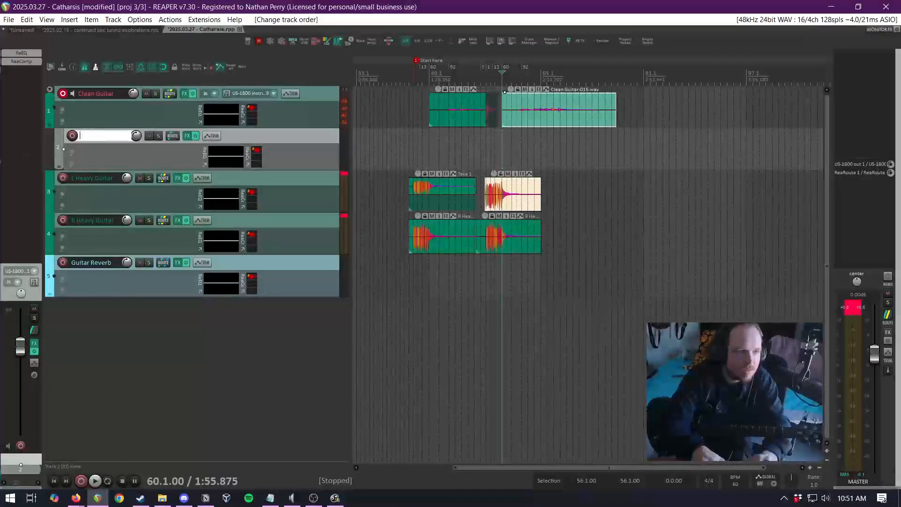
text(Overlapped Gu)
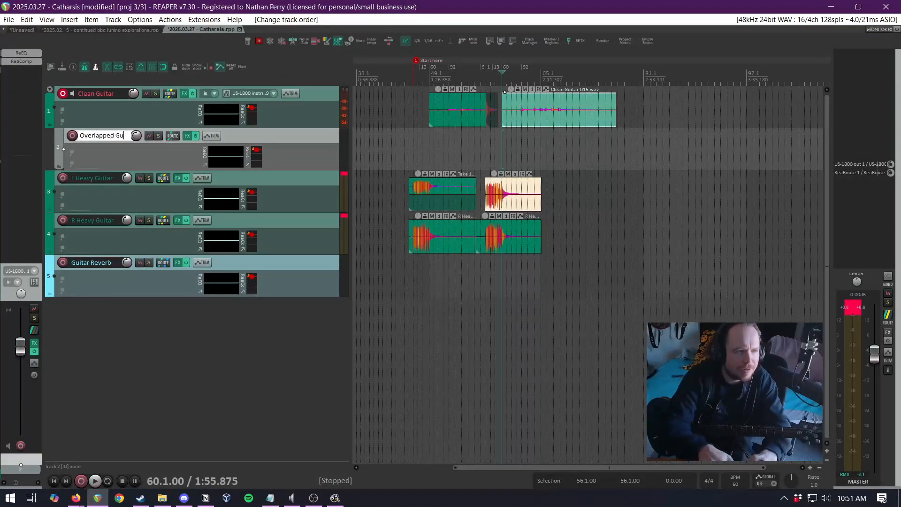
text(itar)
key(Return)
Arm Overlapped Guitar for recording, disarm Clean Guitar, and set the armed track's input to the US-1800 instrument input
click(72, 136)
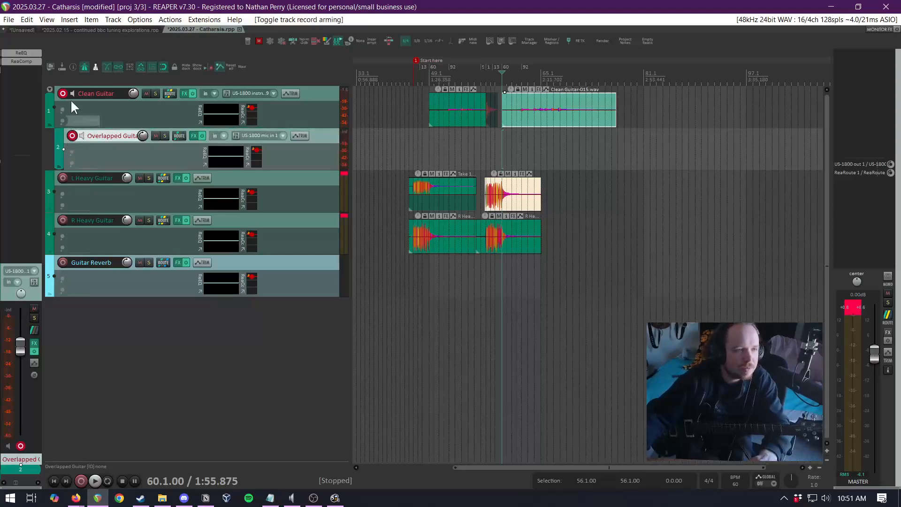
click(63, 93)
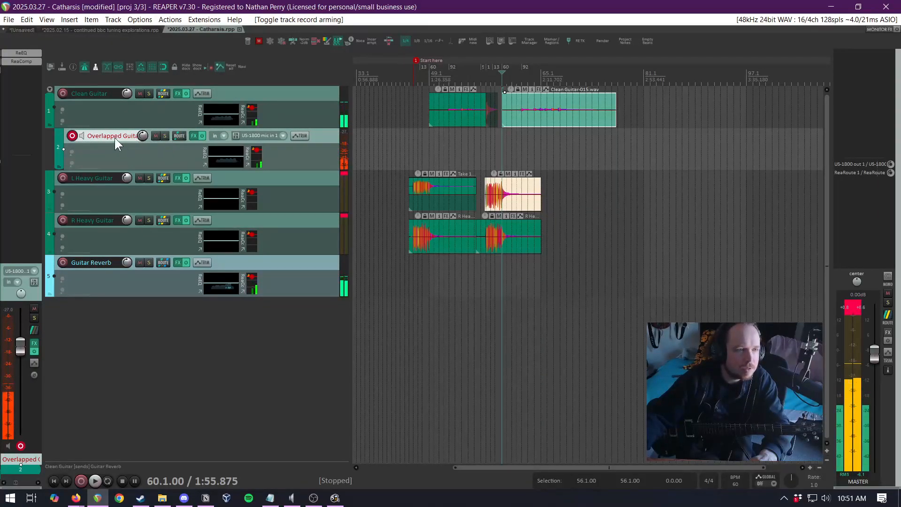
right_click(72, 135)
mouse_move(142, 259)
click(365, 239)
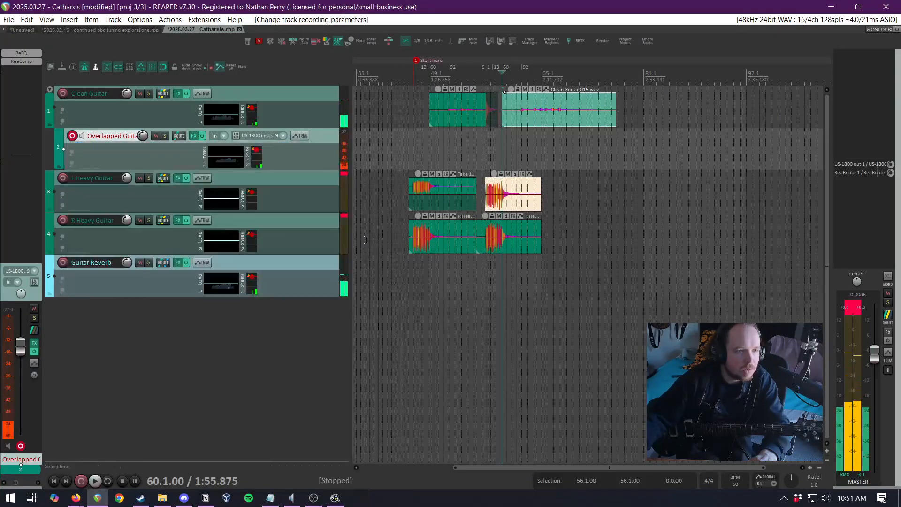
Try recording Overlapped Guitar takes from 66.1.00 over the Clean Guitar part, and undo them
click(548, 141)
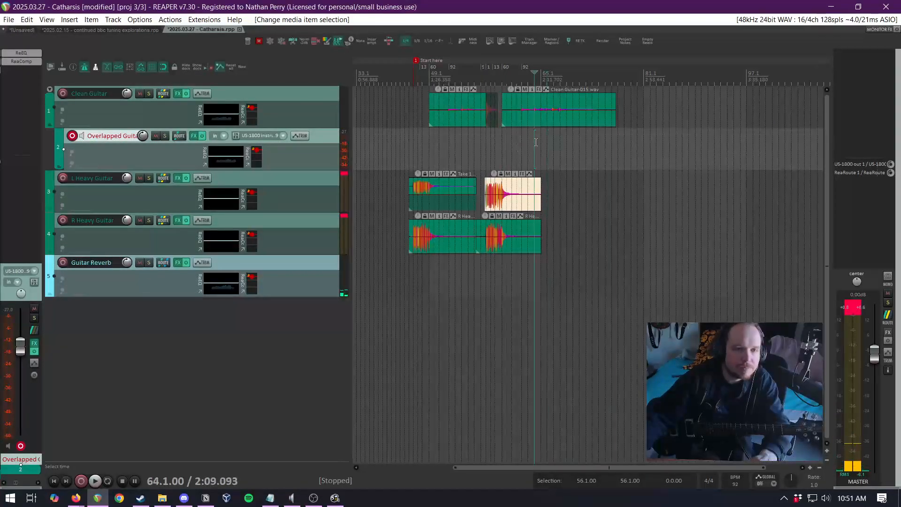
click(547, 141)
key(space)
scroll(542, 141, up, 2)
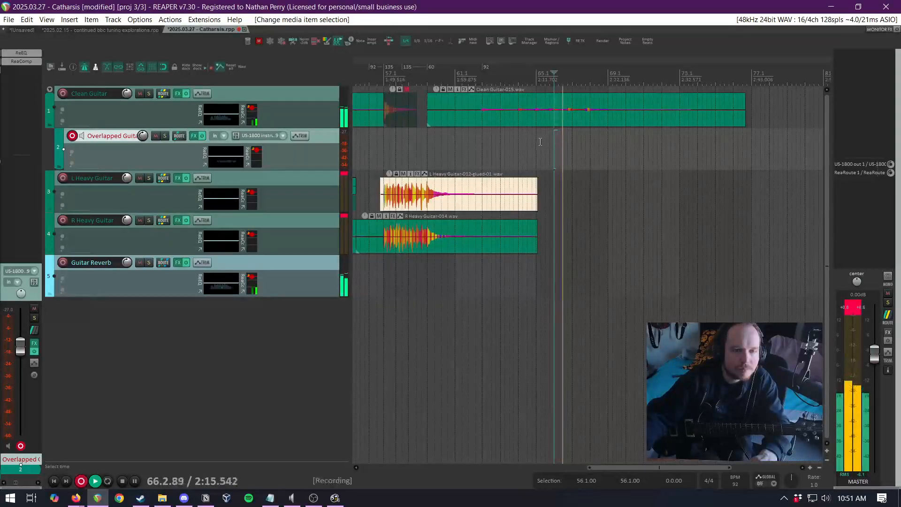
scroll(538, 143, up, 2)
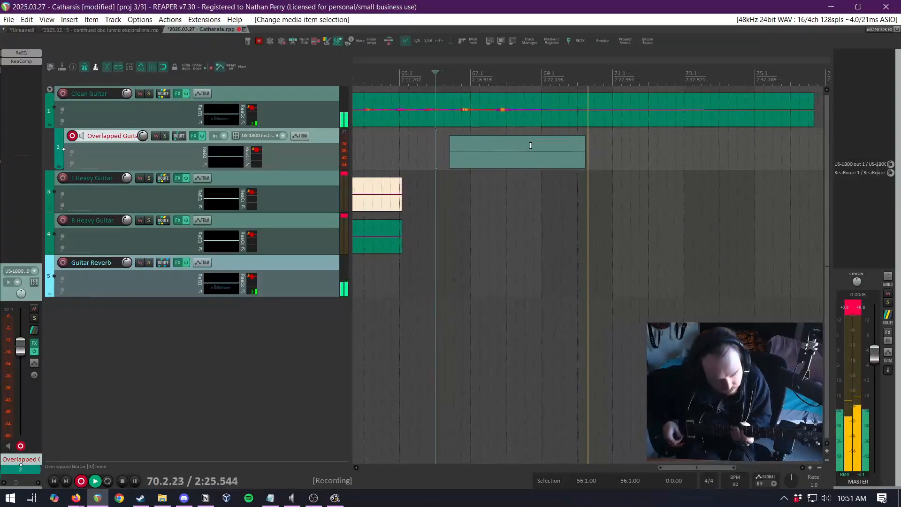
key(space)
key(ctrl+z)
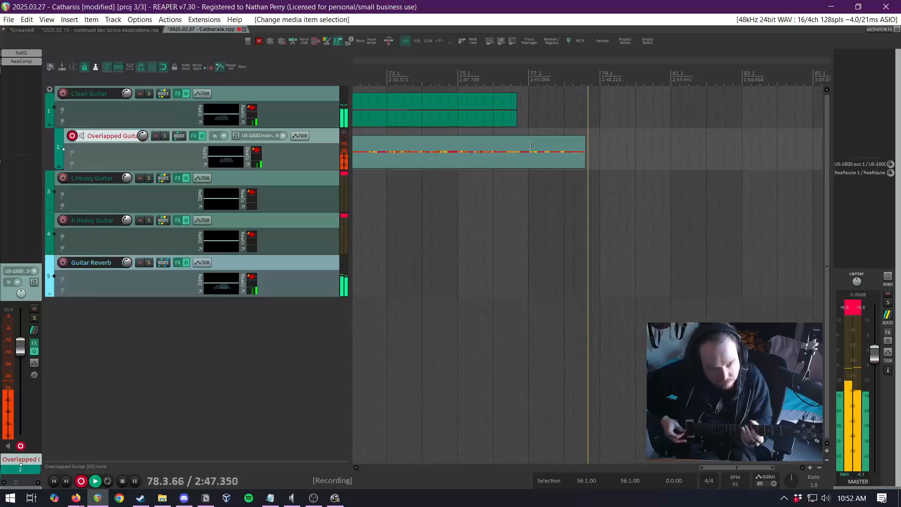
key(space)
key(ctrl+z)
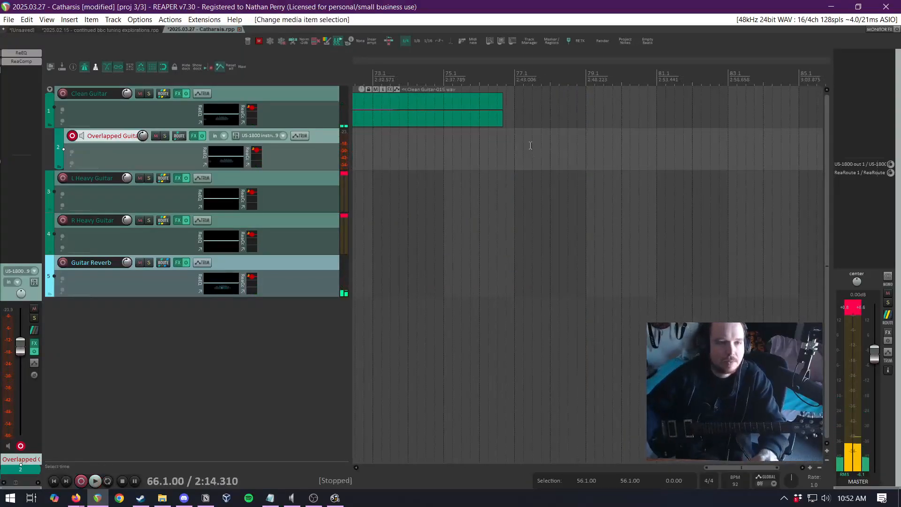
Play the Clean Guitar take from 67.3.00 to check where its phrase ends
scroll(530, 146, down, 3)
click(451, 150)
key(space)
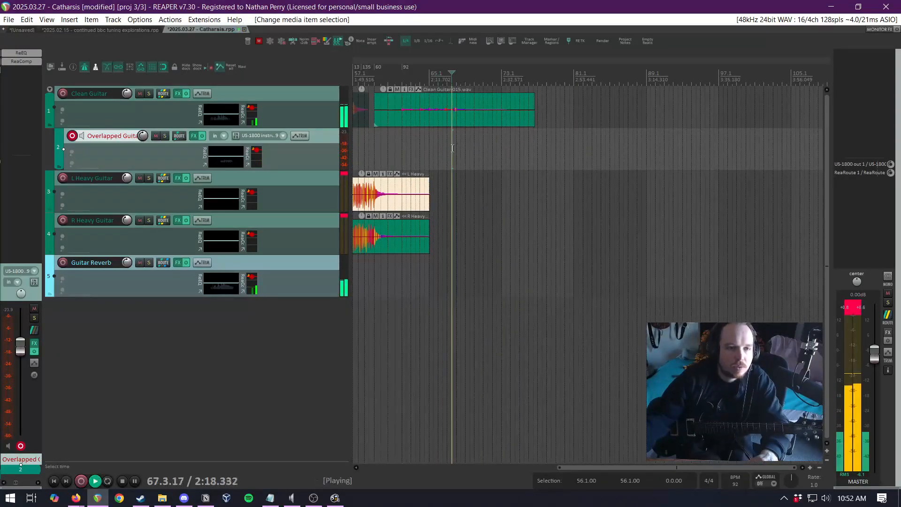
scroll(457, 147, up, 3)
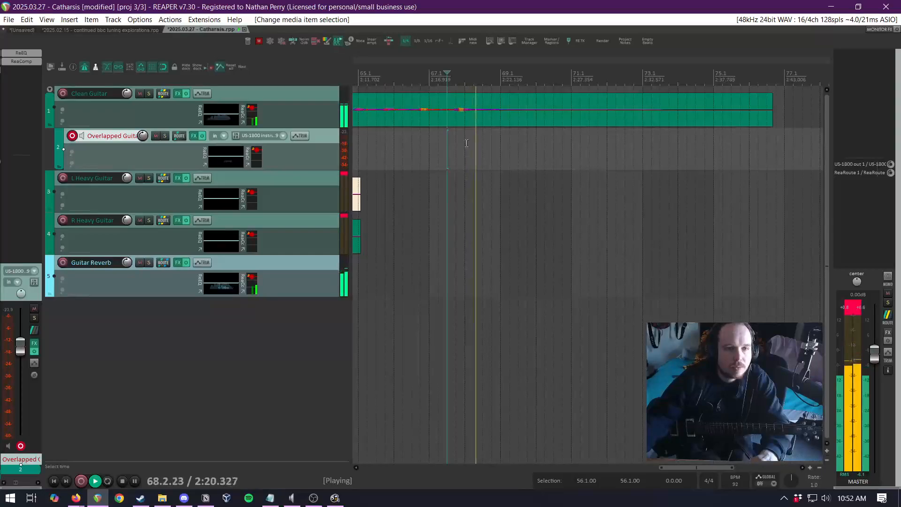
key(space)
scroll(521, 143, down, 3)
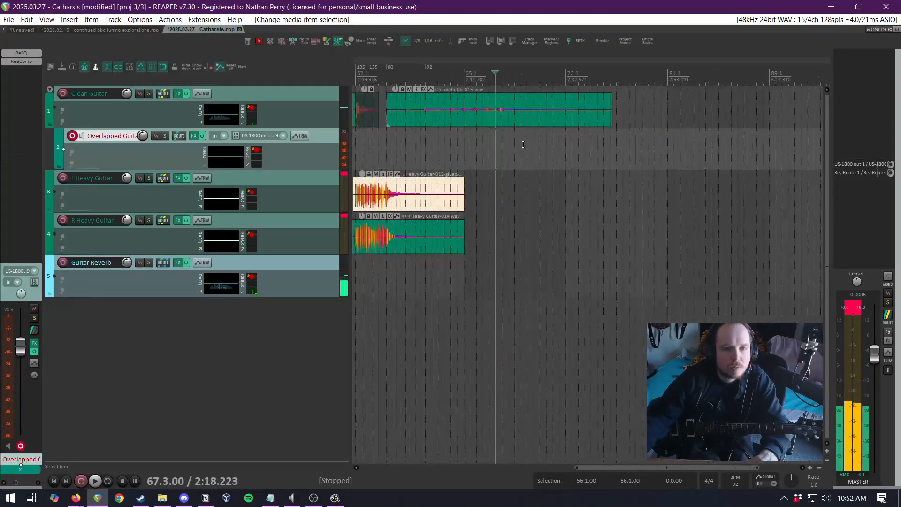
Insert a 92 BPM tempo marker at 78.1.00, after the end of the Clean Guitar item
click(629, 146)
right_click(630, 148)
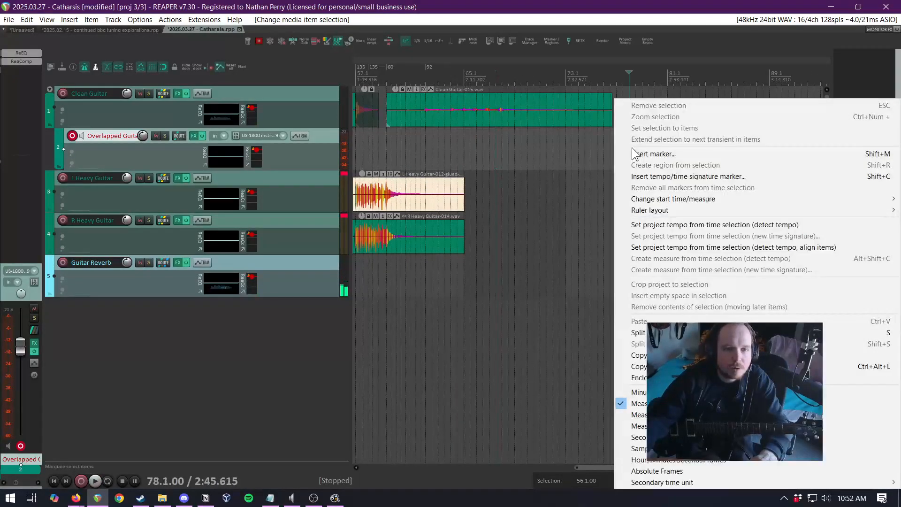
click(701, 223)
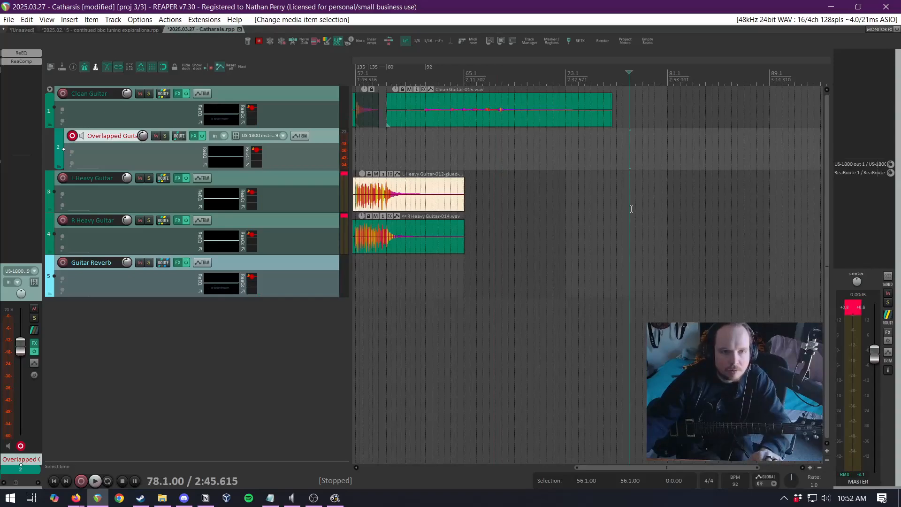
right_click(630, 163)
click(554, 6)
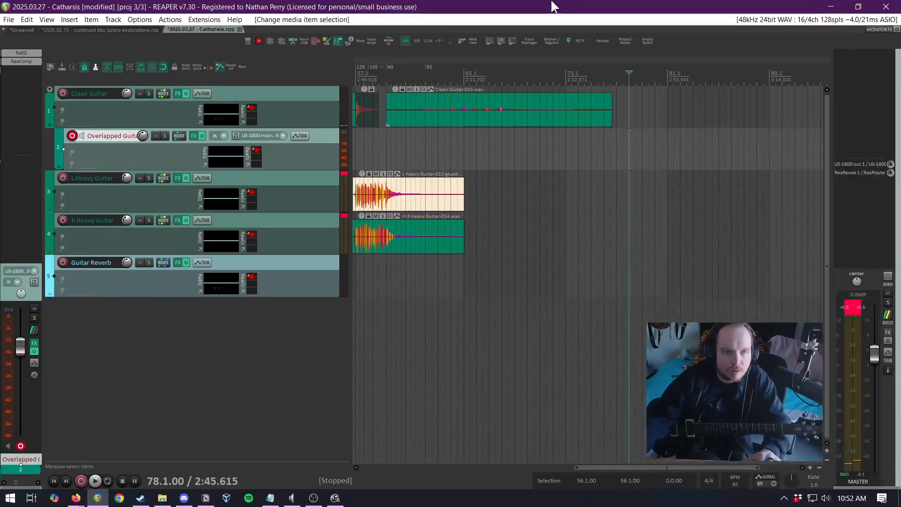
key(shift+c)
click(550, 308)
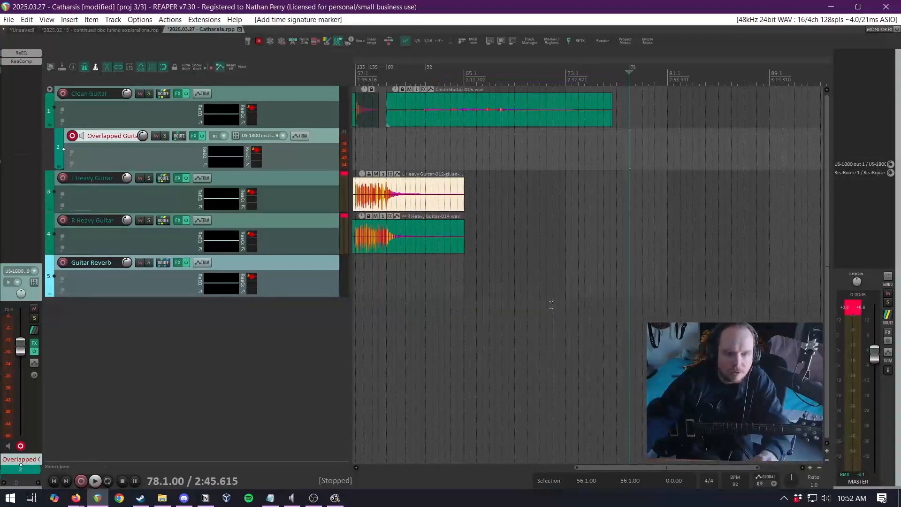
Tap in a new tempo of 84 BPM for the tempo marker at 78.1.00
key(t)
key(t)
key(t)
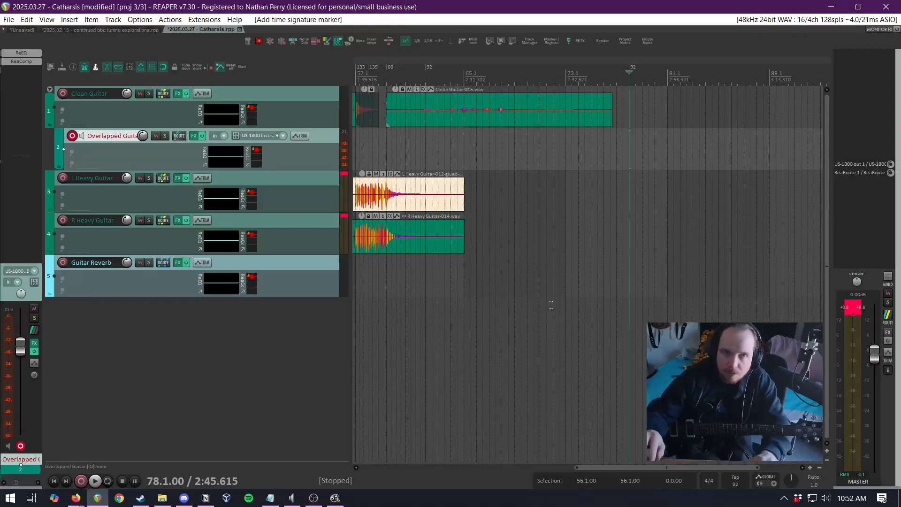
key(t)
key(t)
key(t)
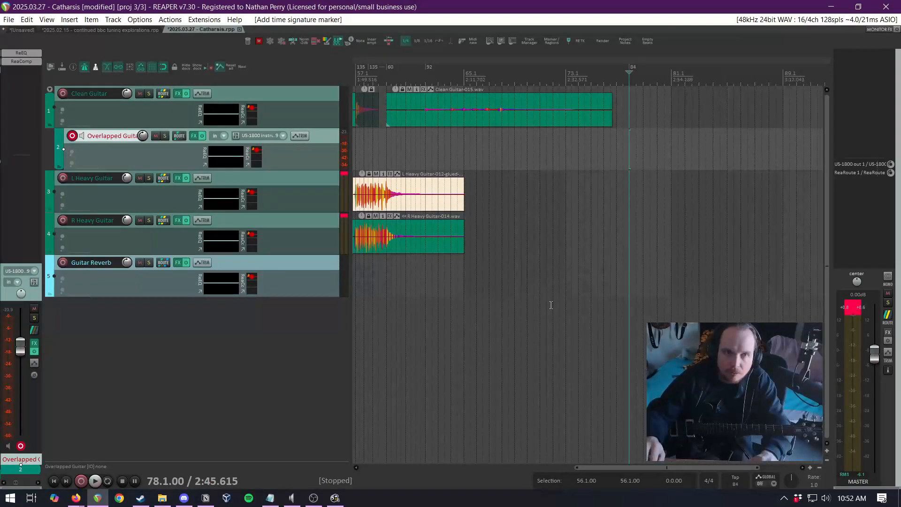
key(t)
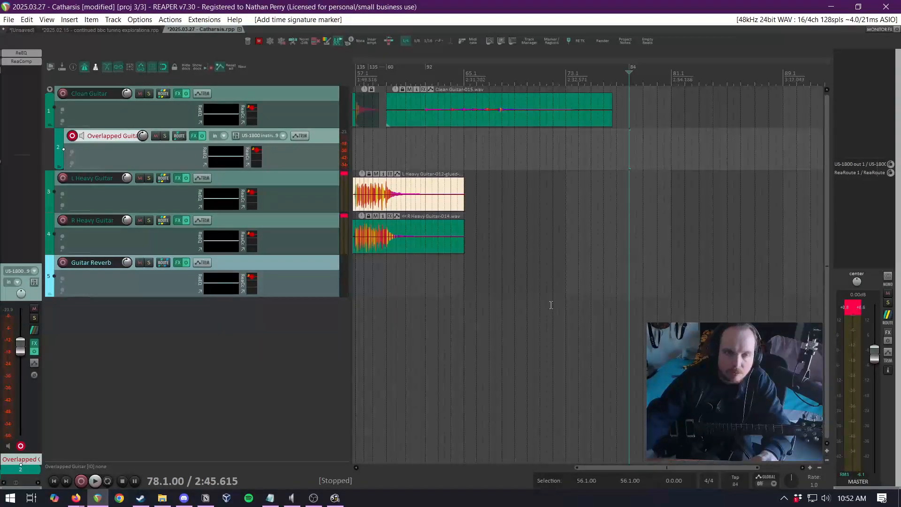
Set the item timebase of the Clean Guitar-015.wav item to Time
click(516, 105)
right_click(511, 99)
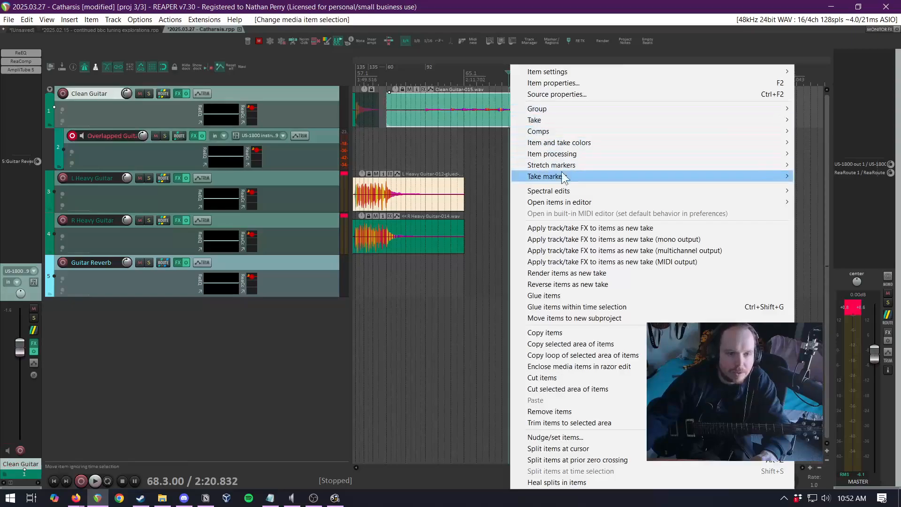
click(415, 2)
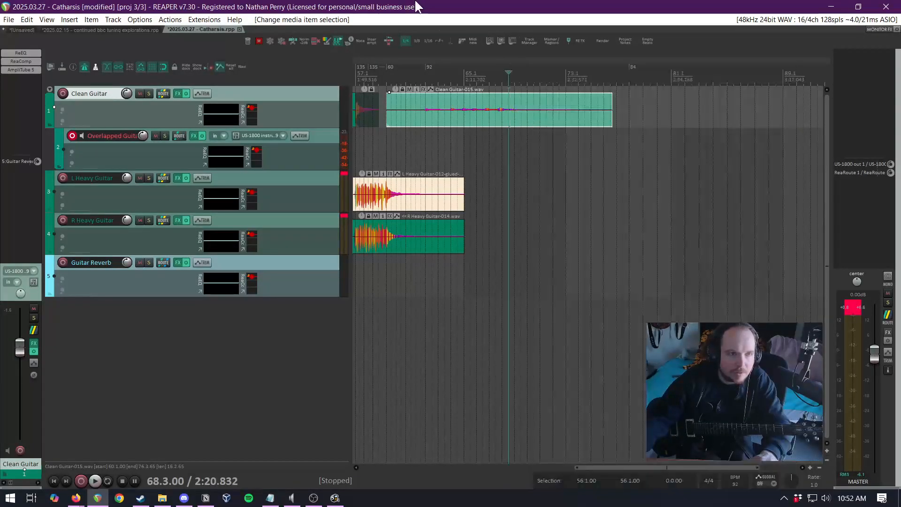
double_click(480, 121)
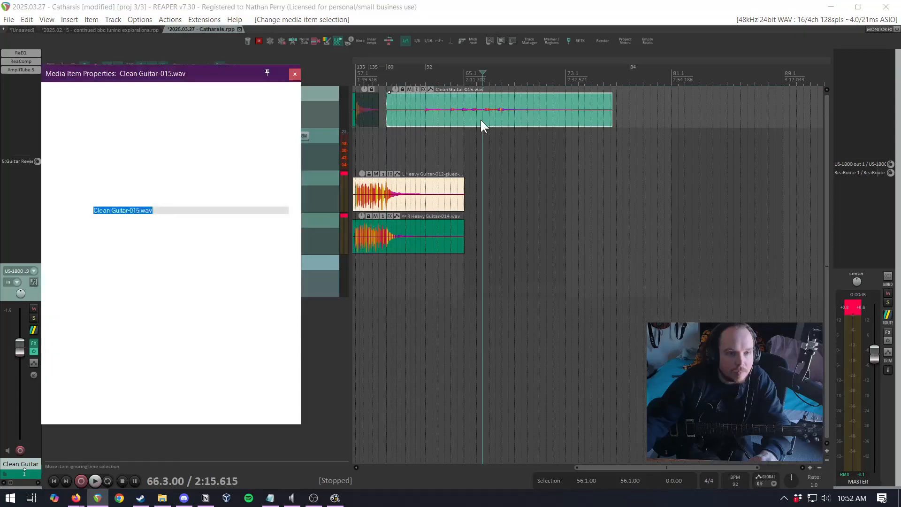
click(145, 149)
click(131, 164)
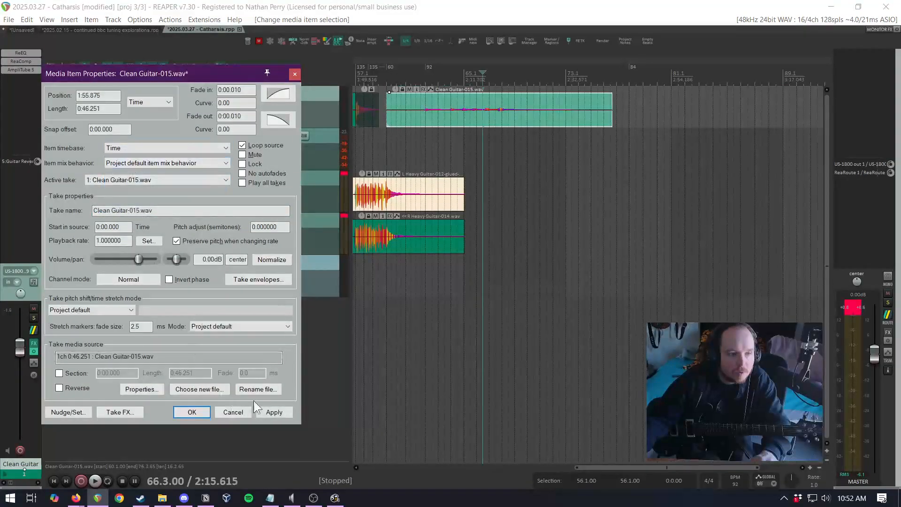
click(192, 413)
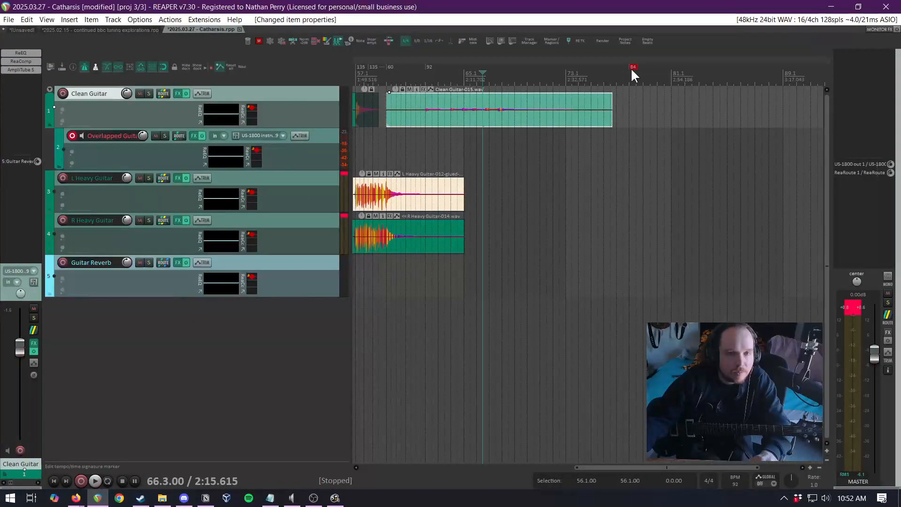
Move the 84 BPM tempo marker to 67.4.00, playing the Clean Guitar phrase to check the alignment
drag(519, 79, 506, 79)
click(457, 133)
key(space)
scroll(457, 134, up, 4)
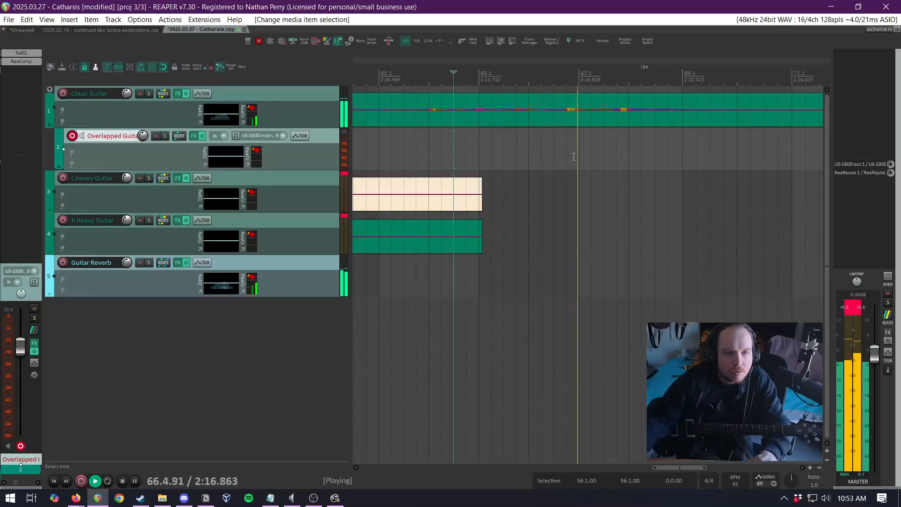
scroll(589, 157, down, 2)
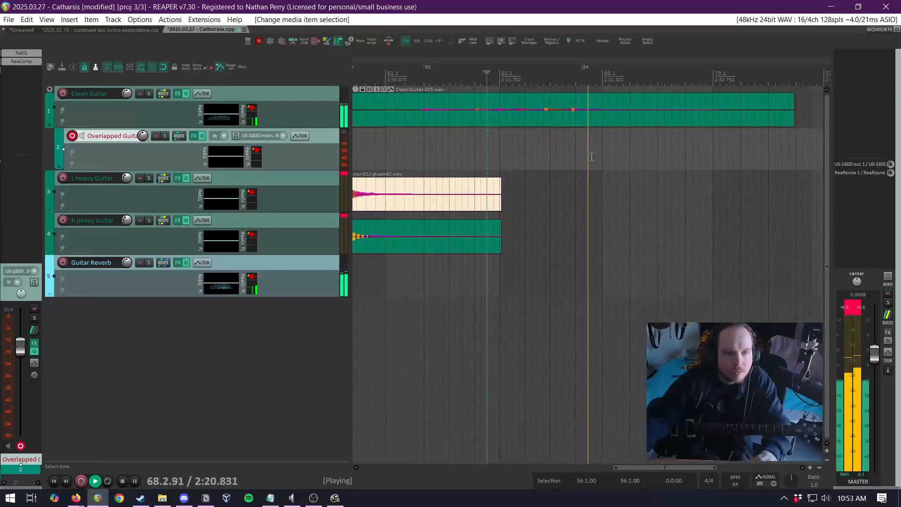
key(space)
scroll(573, 95, up, 3)
scroll(571, 92, up, 3)
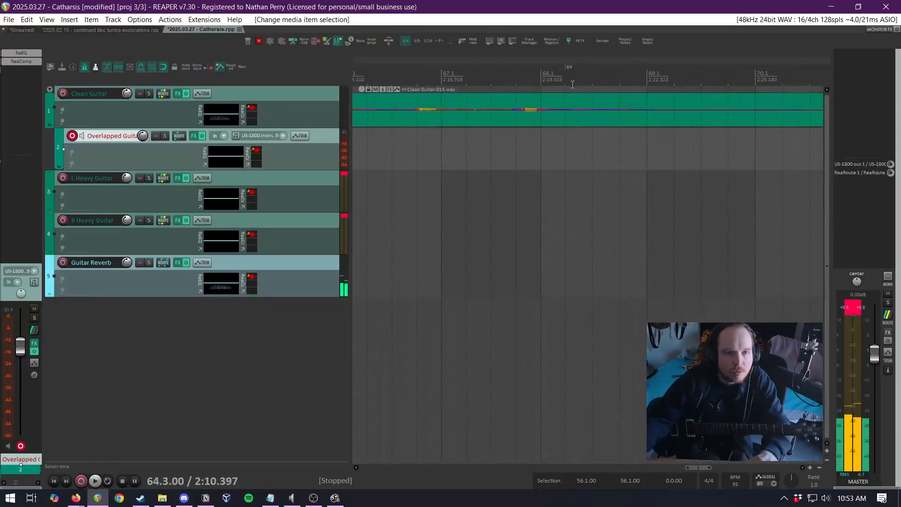
key(space)
key(space)
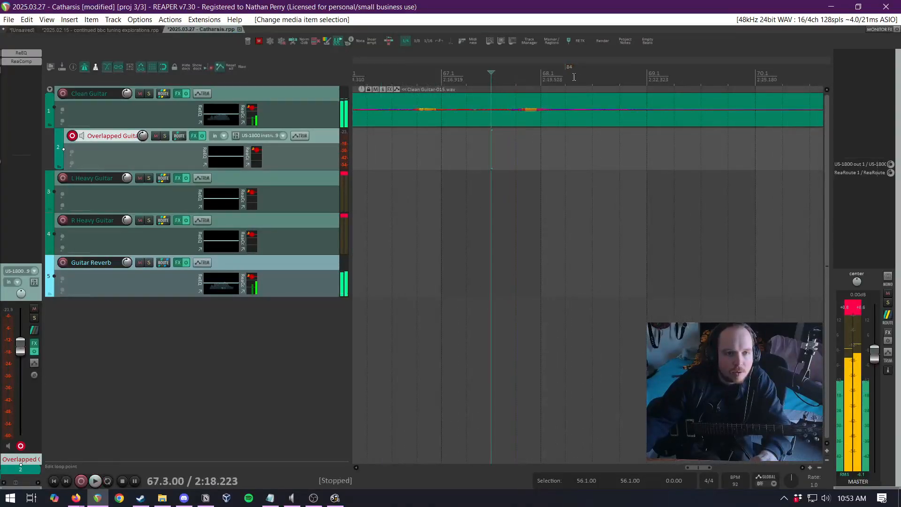
key(space)
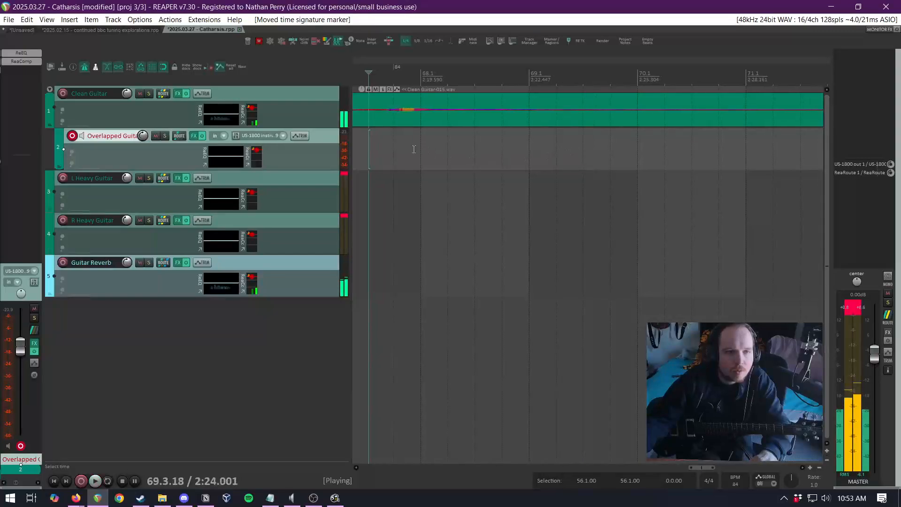
Record a long Overlapped Guitar take starting from 67.4.00
key(ctrl+r)
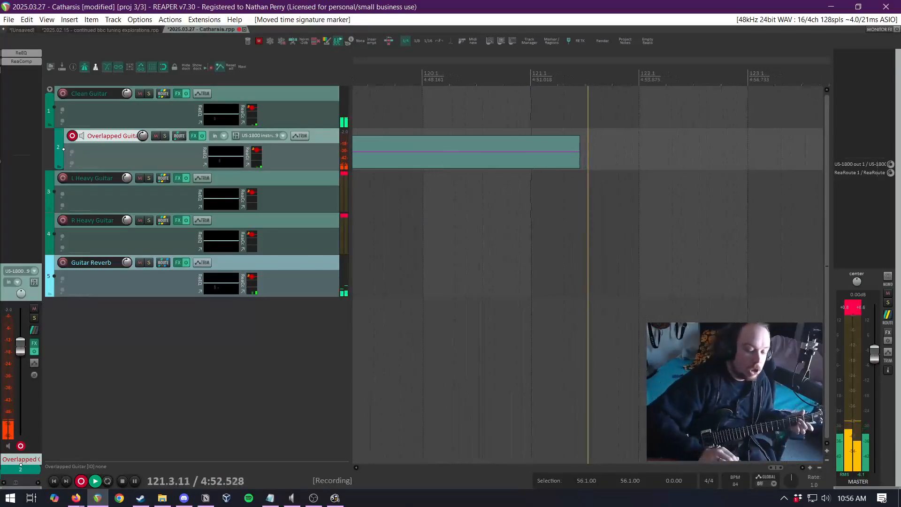
key(space)
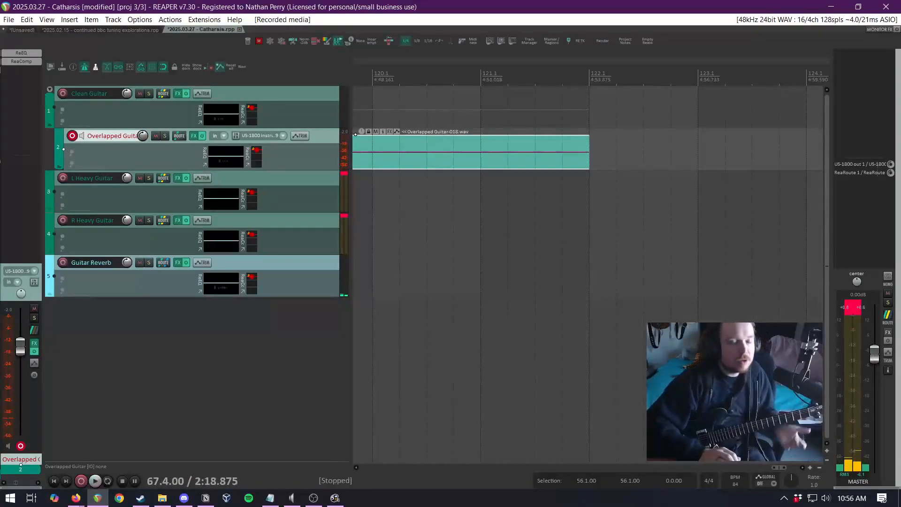
scroll(537, 224, down, 8)
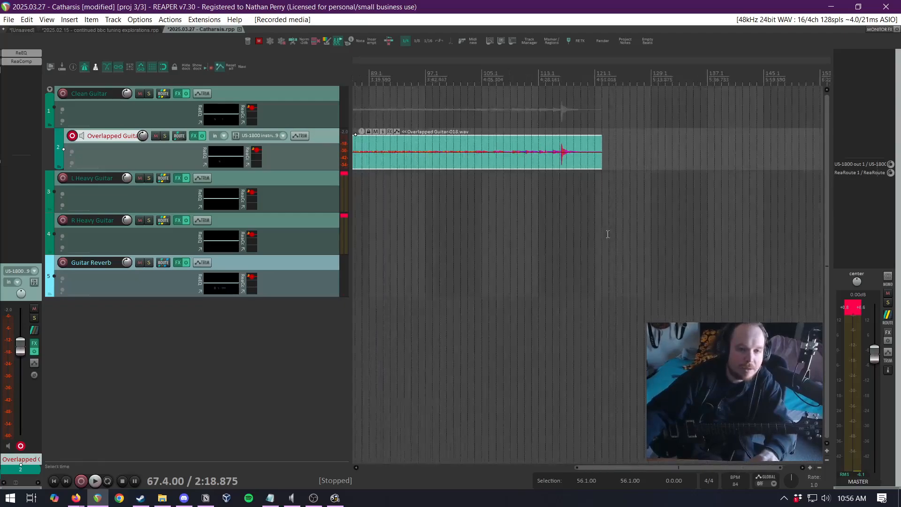
Play the Overlapped Guitar take from bar 93 onward to find where the playing leaves the tempo grid
click(502, 186)
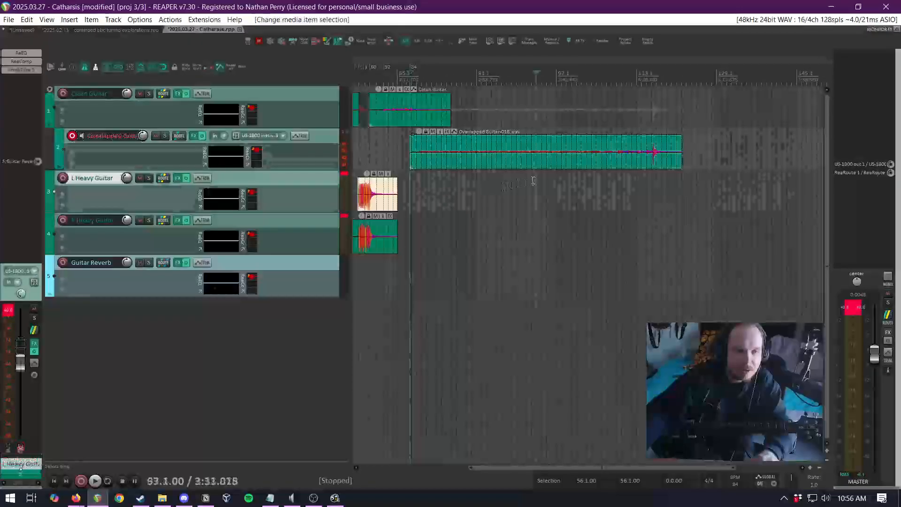
scroll(502, 187, up, 4)
key(space)
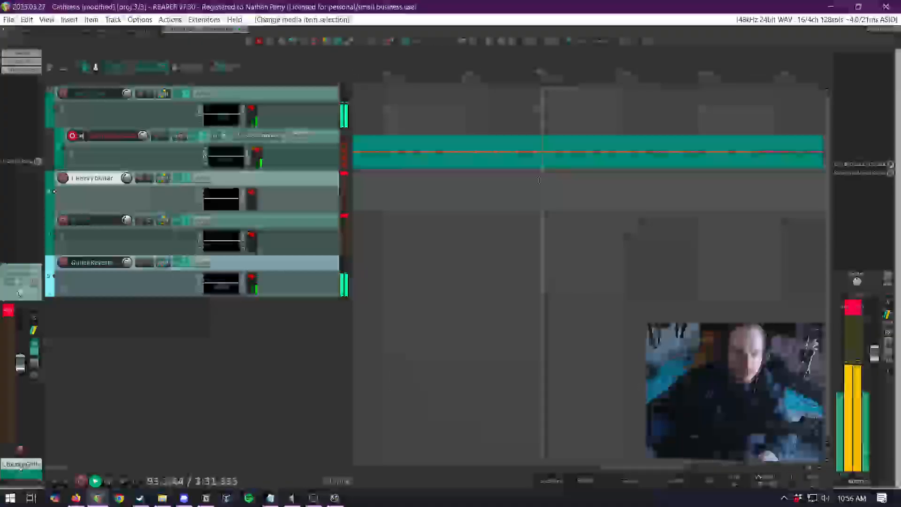
click(699, 183)
click(560, 175)
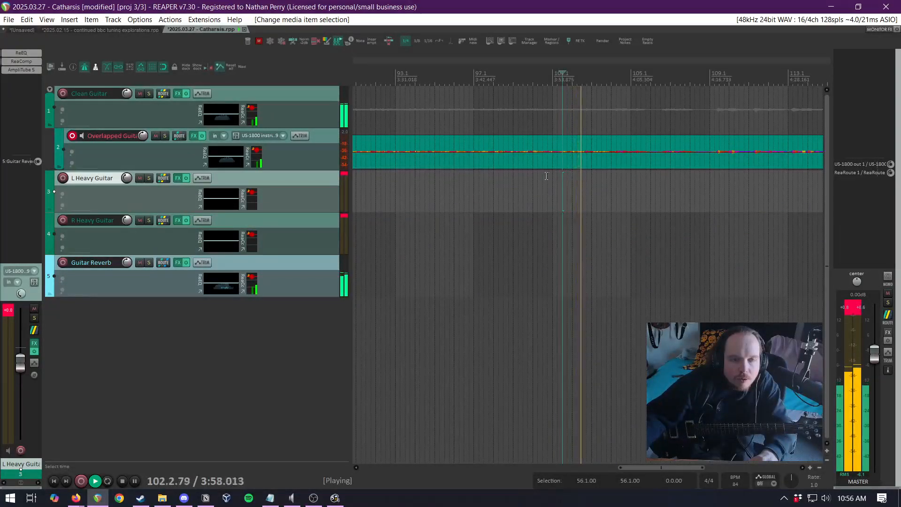
click(559, 175)
scroll(559, 175, up, 2)
scroll(558, 175, up, 1)
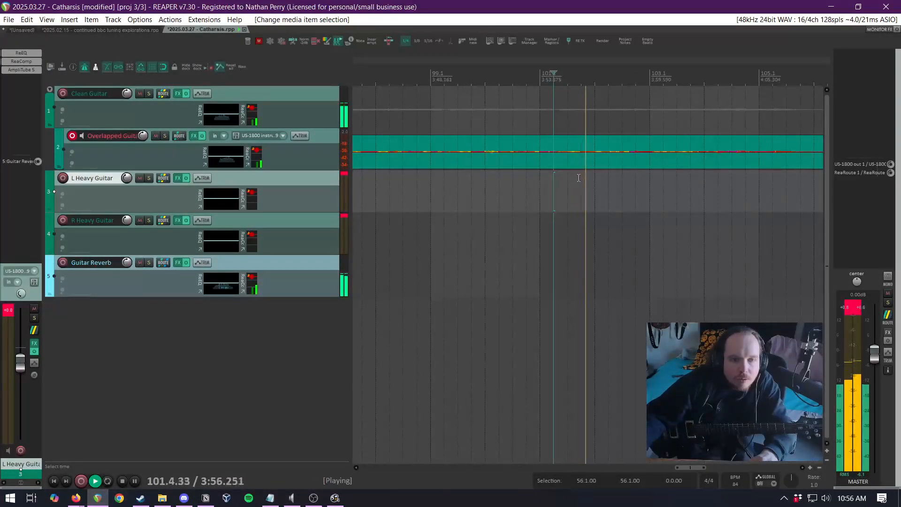
key(space)
Insert a marker named "Ignoring tempo" at 101.4.00 and save the project
click(579, 178)
key(shift+m)
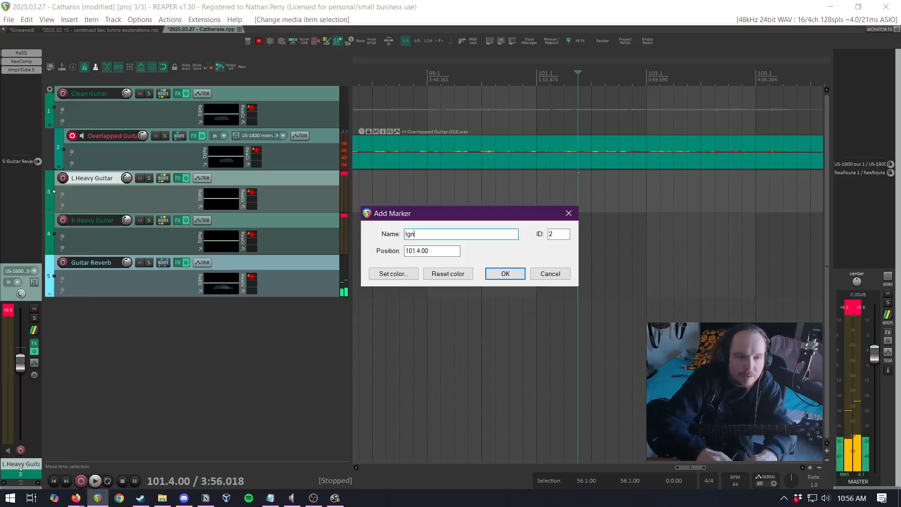
text(Ignoring tempo)
key(Return)
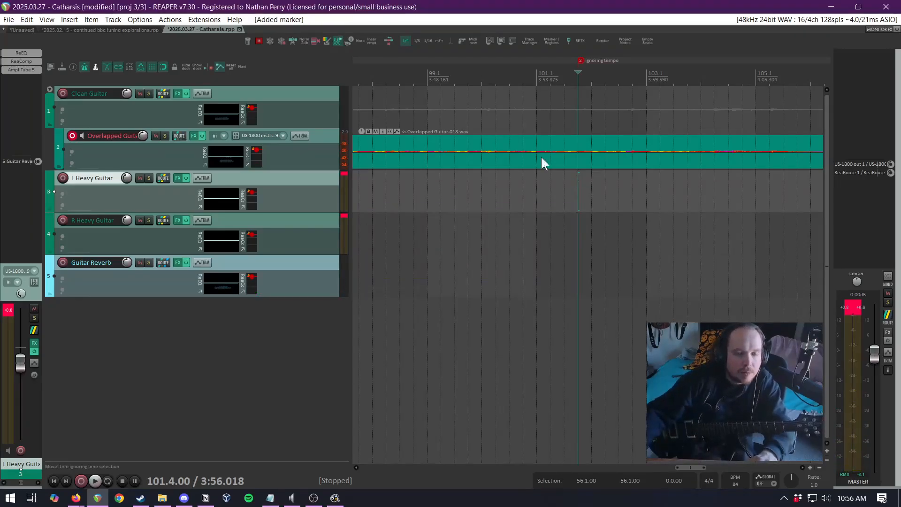
scroll(544, 164, down, 3)
scroll(491, 192, down, 4)
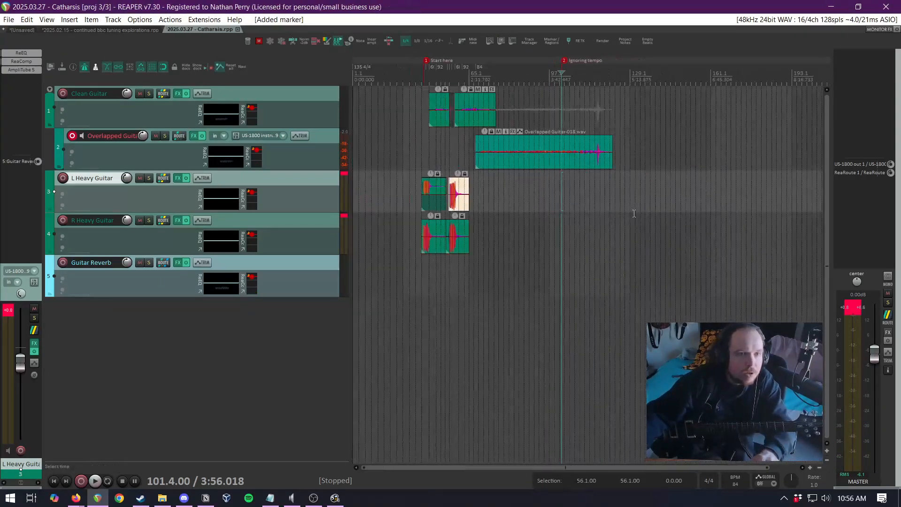
right_click(320, 133)
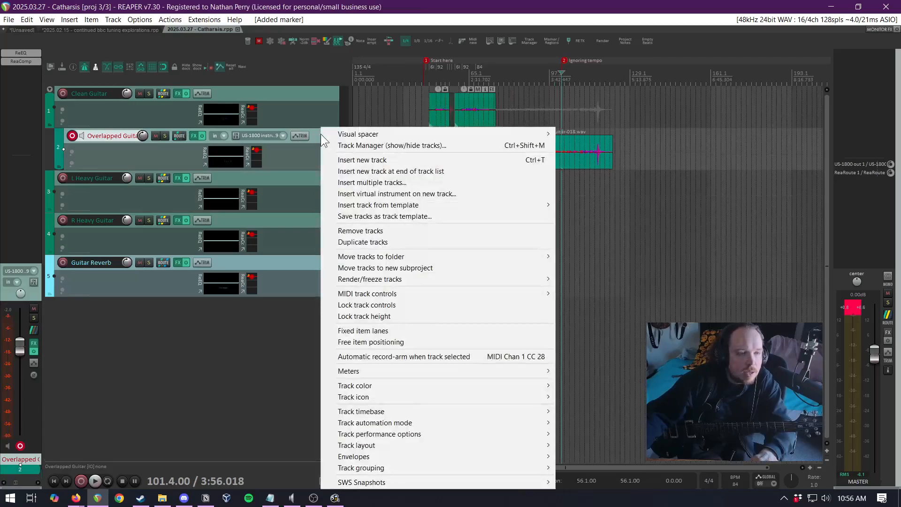
click(314, 112)
right_click(328, 139)
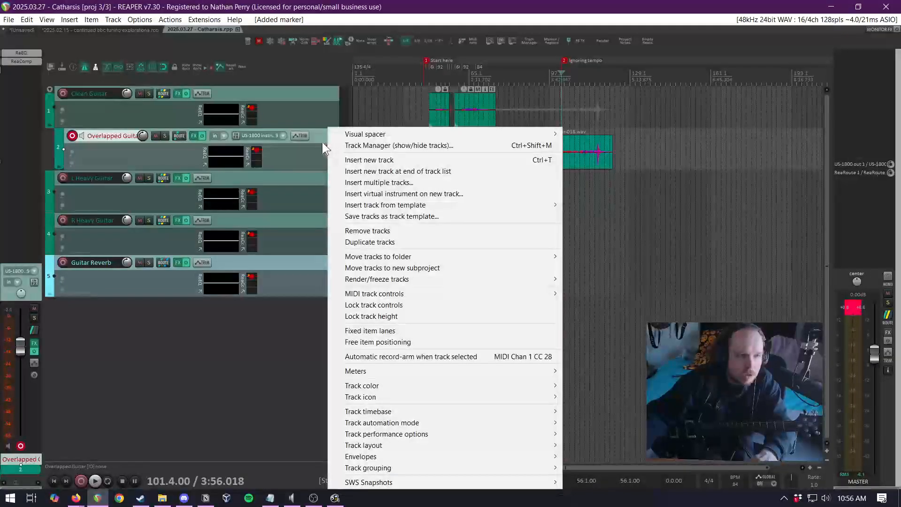
click(320, 110)
Play the opening of the Overlapped Guitar take from around 68.3.00 to review how it overlaps the Clean Guitar
click(482, 178)
key(space)
scroll(481, 177, up, 4)
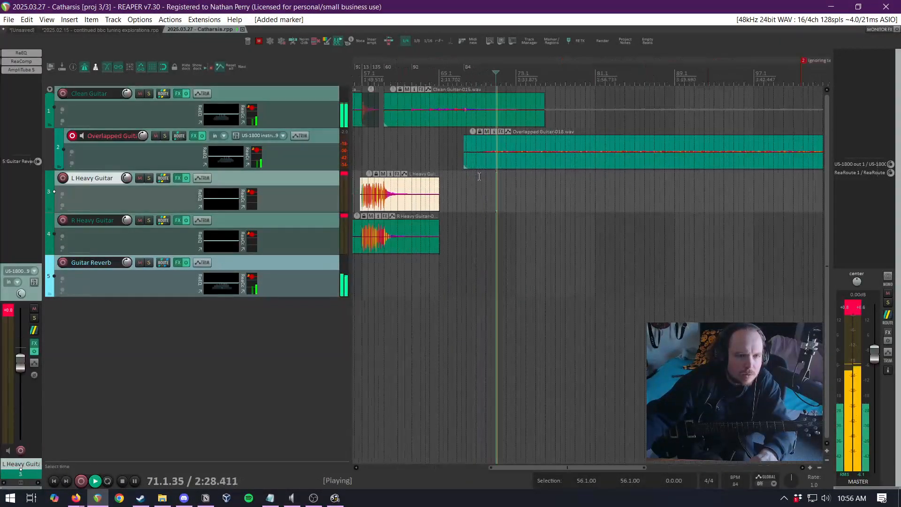
click(471, 178)
scroll(480, 179, up, 3)
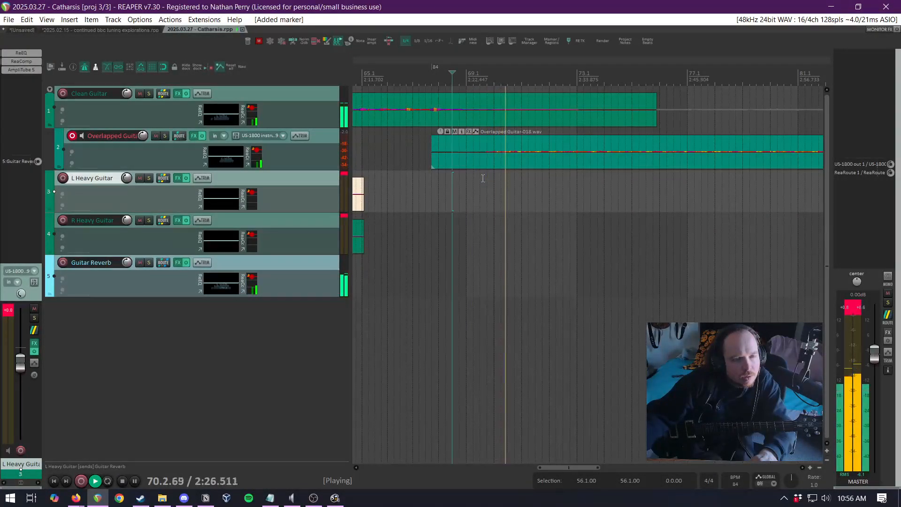
Duplicate the Overlapped Guitar track and delete the copied take from the duplicate
click(328, 140)
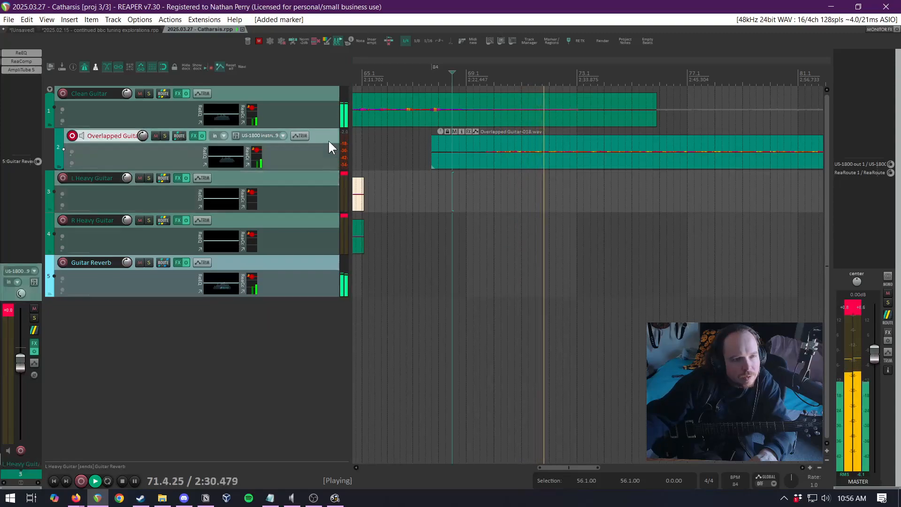
key(space)
right_click(330, 140)
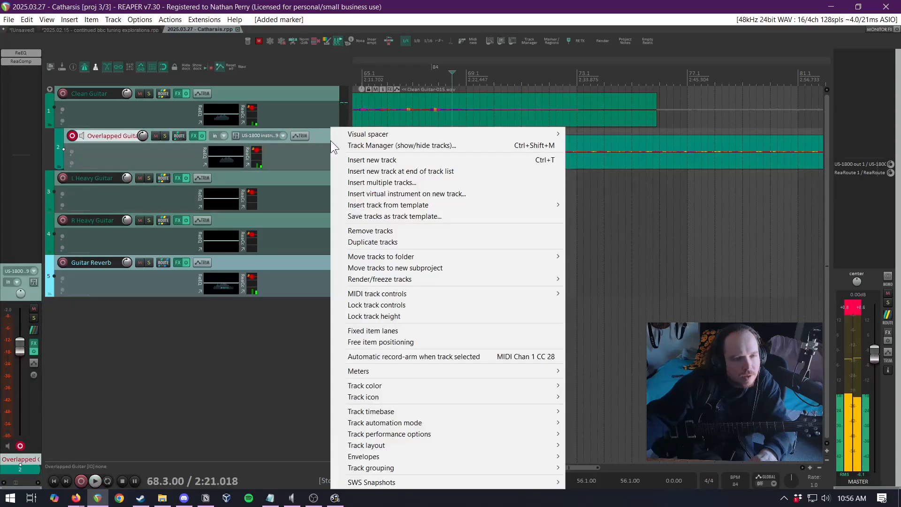
click(380, 241)
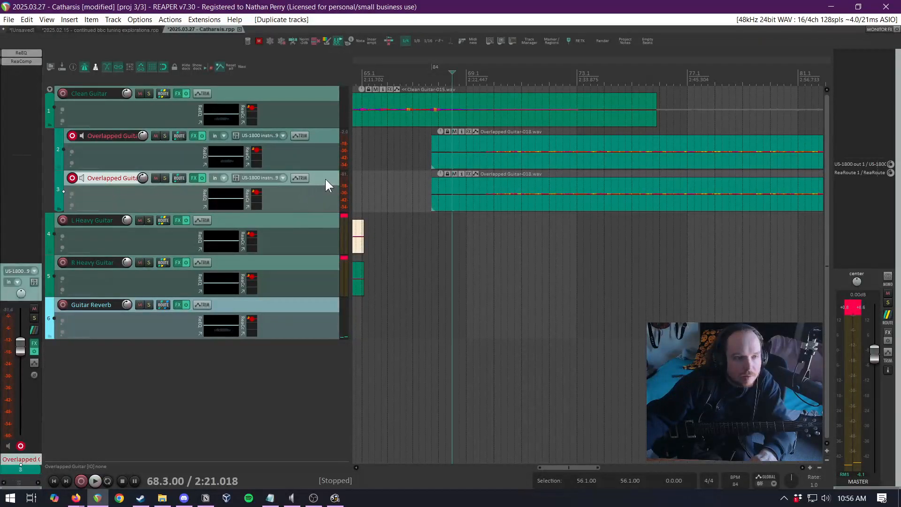
double_click(325, 178)
key(Delete)
Disarm the original Overlapped Guitar track and record a second layer on its duplicate from 72.4.00
click(572, 189)
key(ctrl+r)
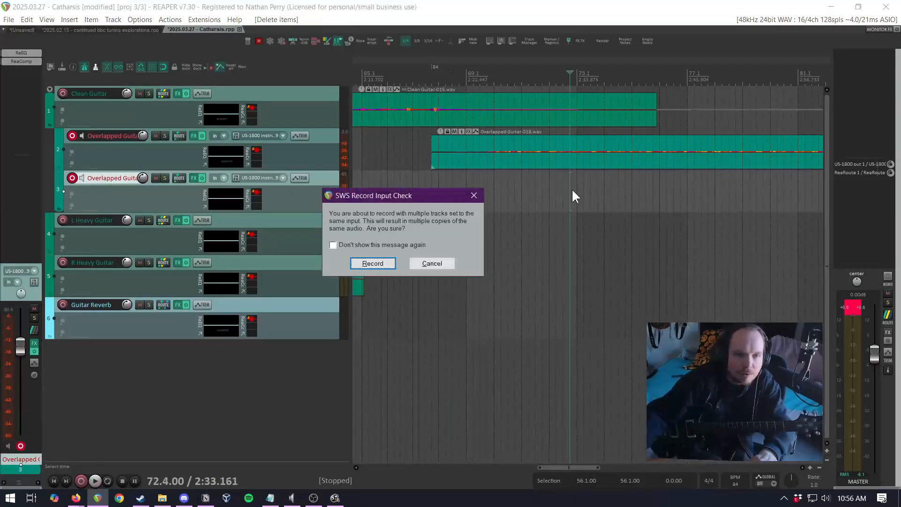
click(378, 262)
click(72, 136)
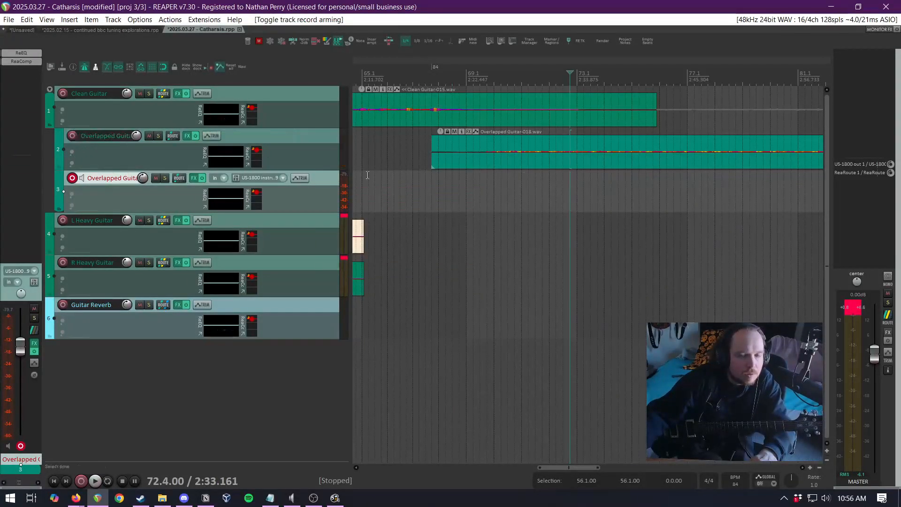
key(ctrl+r)
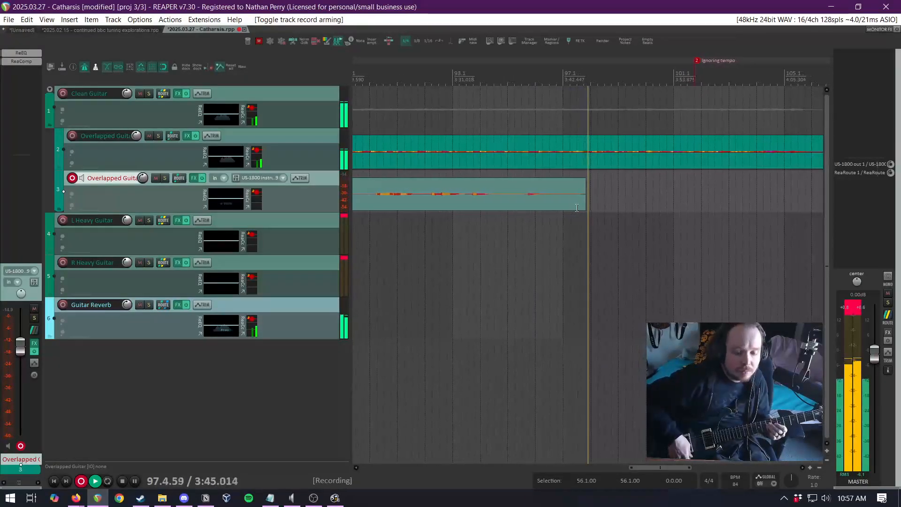
key(space)
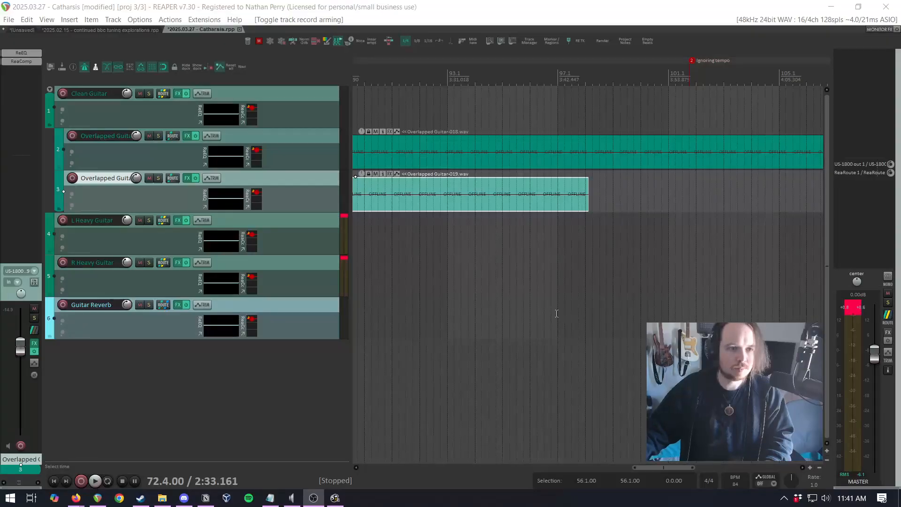
click(353, 5)
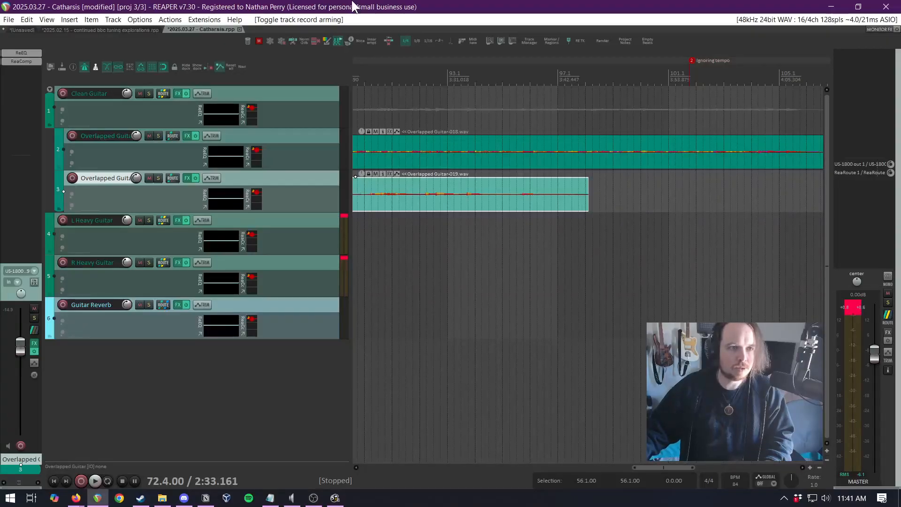
Play the project from 45.1.00 through the start of the second heavy section to review the layered guitars
scroll(553, 167, down, 5)
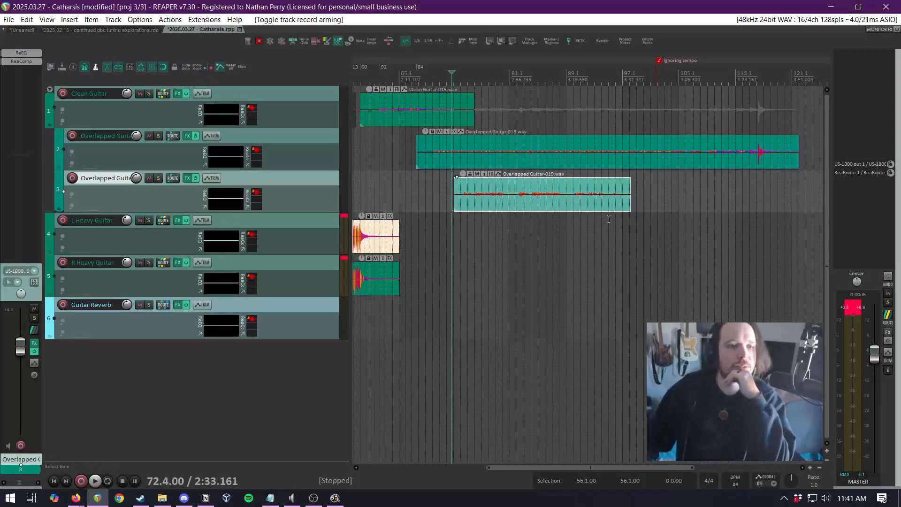
scroll(508, 169, down, 5)
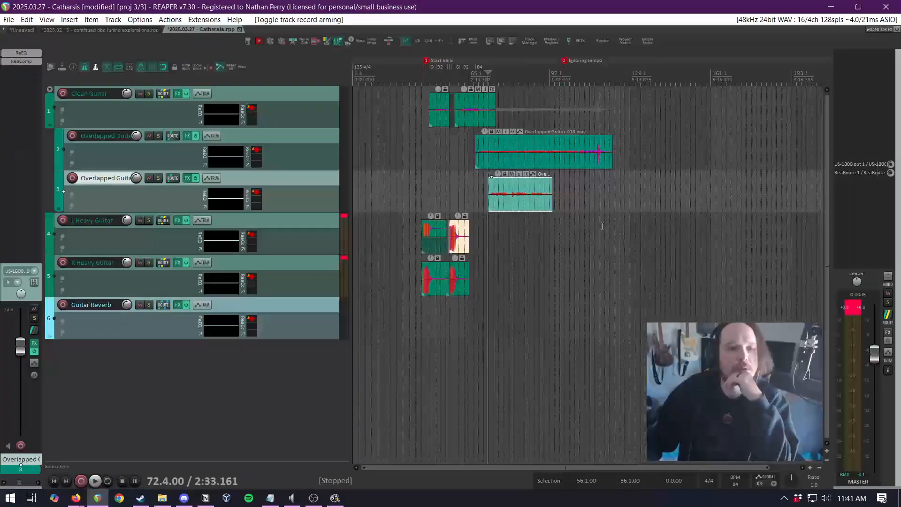
click(422, 128)
scroll(421, 127, up, 6)
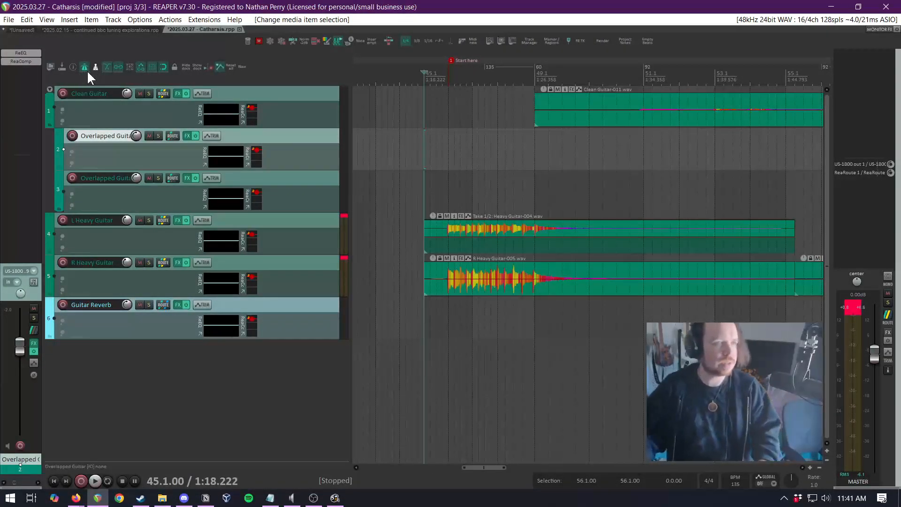
key(space)
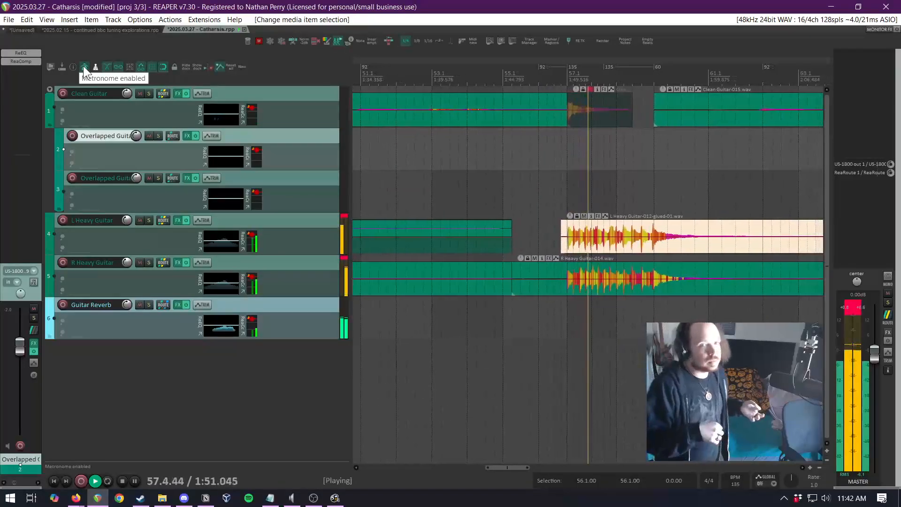
key(space)
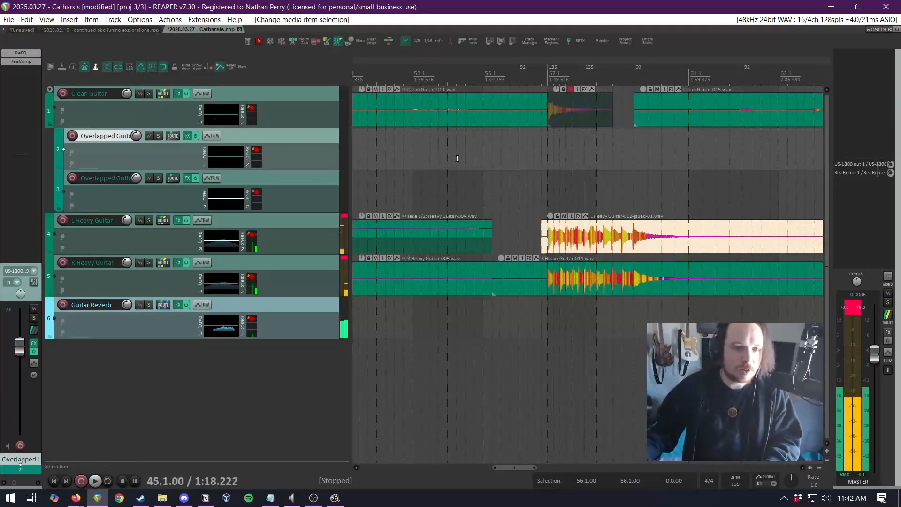
Trim the start of the second L Heavy Guitar take to 57.1.00
click(535, 189)
scroll(544, 206, up, 7)
drag(506, 246, 555, 246)
Trim the silent lead-in of the second R Heavy Guitar take so it starts just before 57.1.00
click(574, 294)
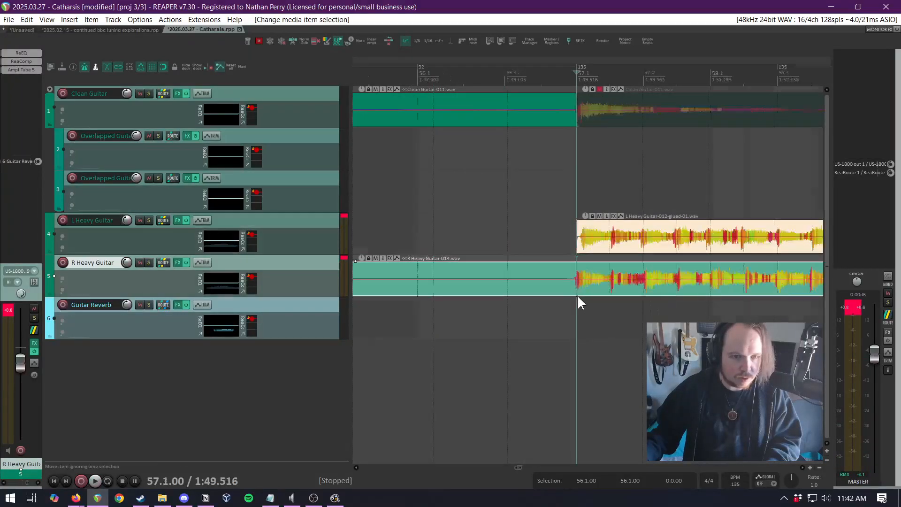
scroll(576, 298, down, 4)
drag(425, 288, 563, 287)
scroll(570, 282, up, 4)
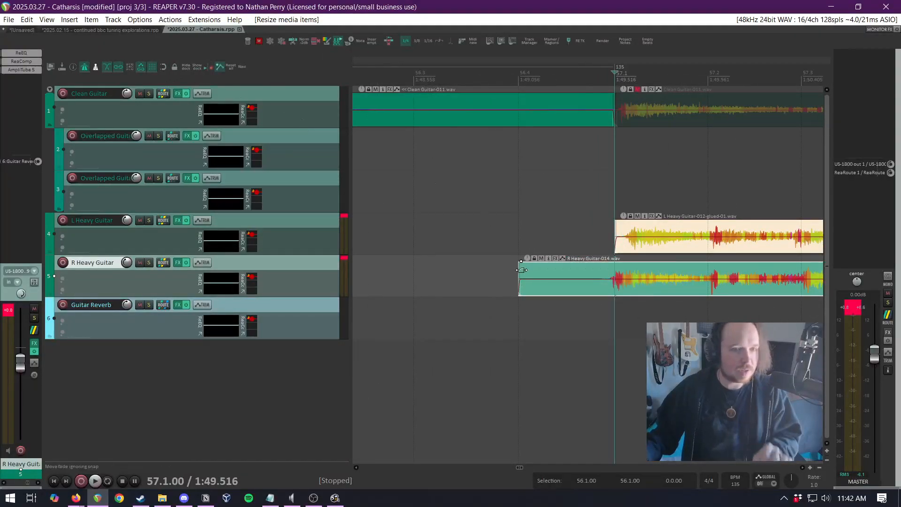
drag(526, 291, 607, 292)
scroll(691, 312, down, 3)
click(599, 216)
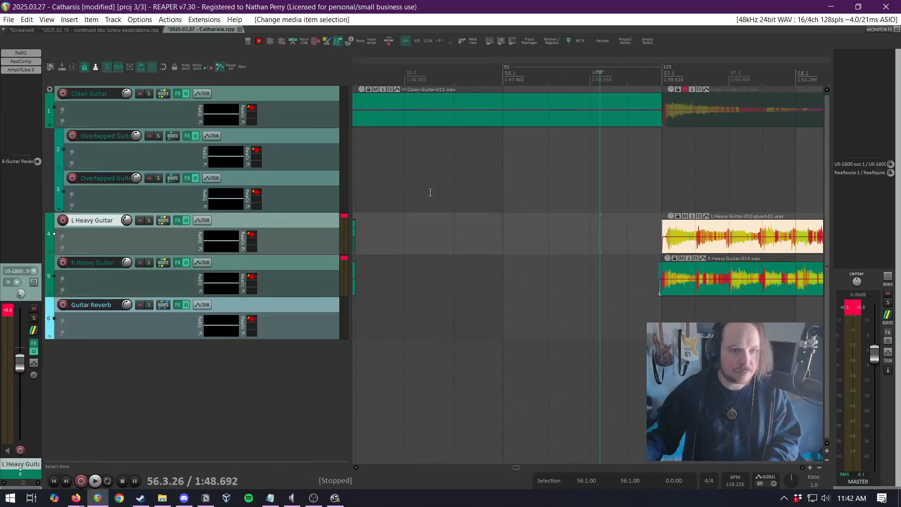
Play from around bar 55 through the Clean and Overlapped Guitar parts to review how the second overlapped layer enters
click(430, 191)
key(space)
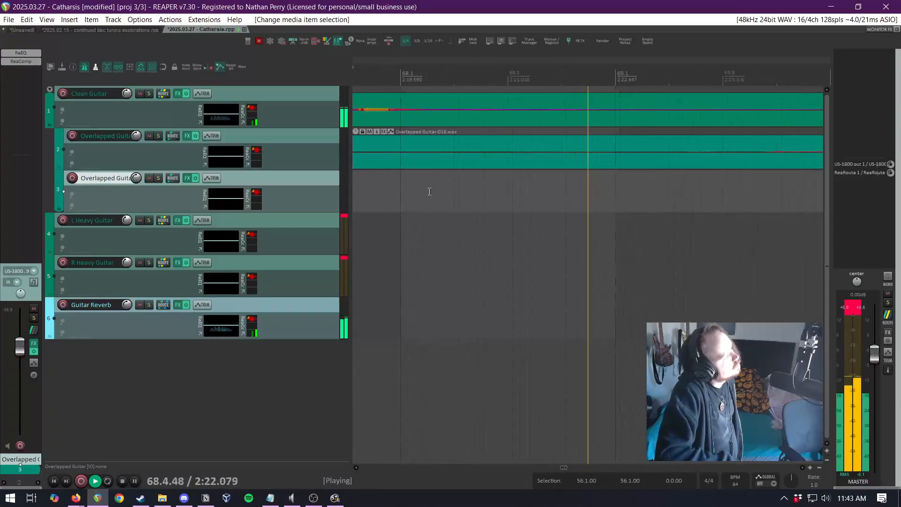
scroll(626, 169, down, 4)
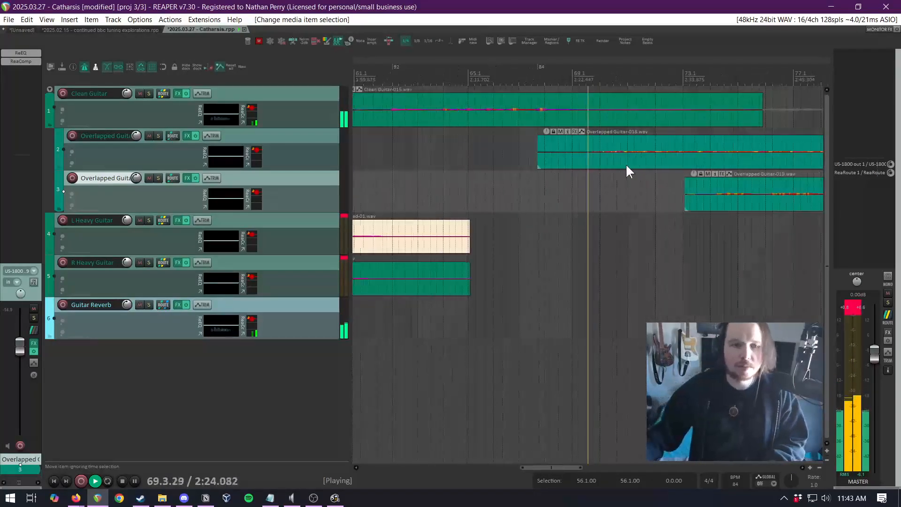
scroll(615, 167, down, 2)
scroll(665, 235, up, 4)
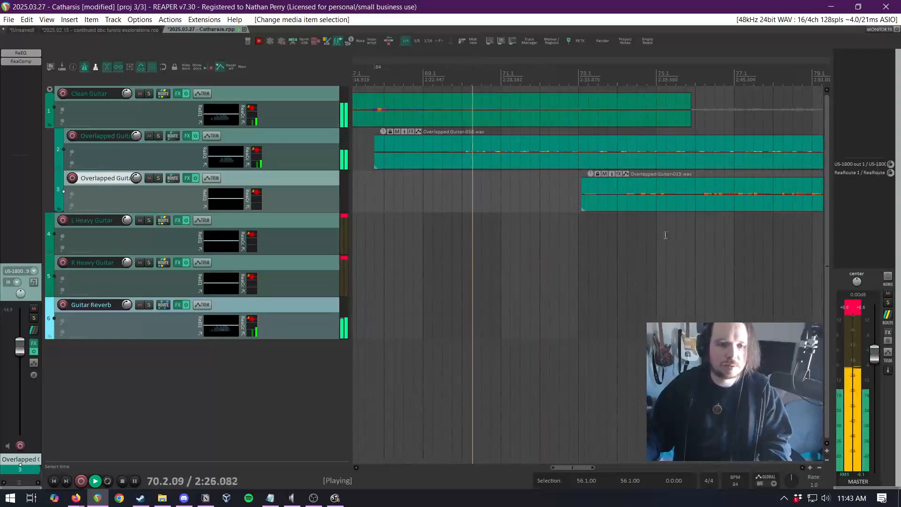
scroll(665, 235, down, 5)
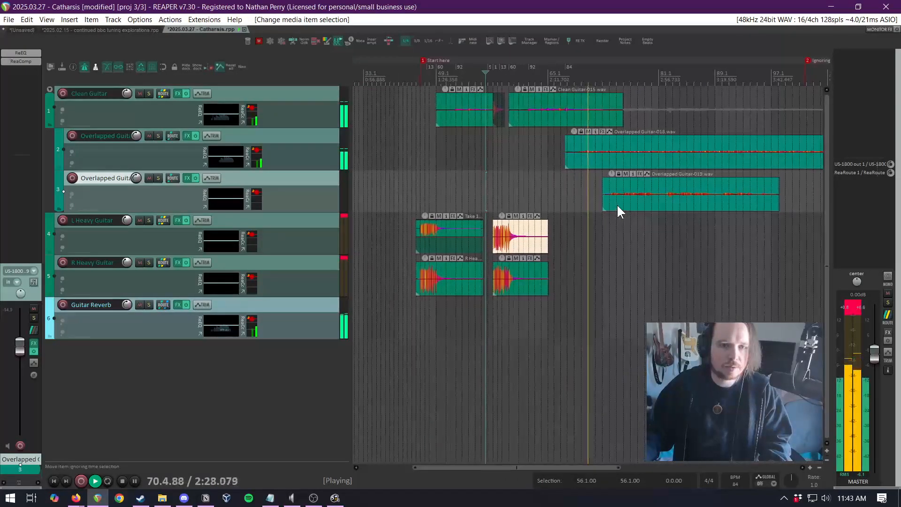
click(618, 207)
scroll(578, 210, up, 5)
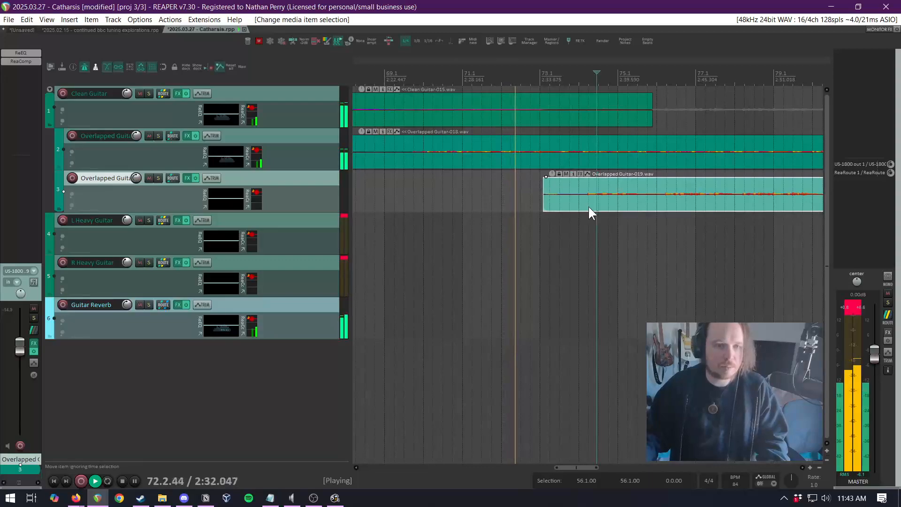
scroll(587, 205, up, 1)
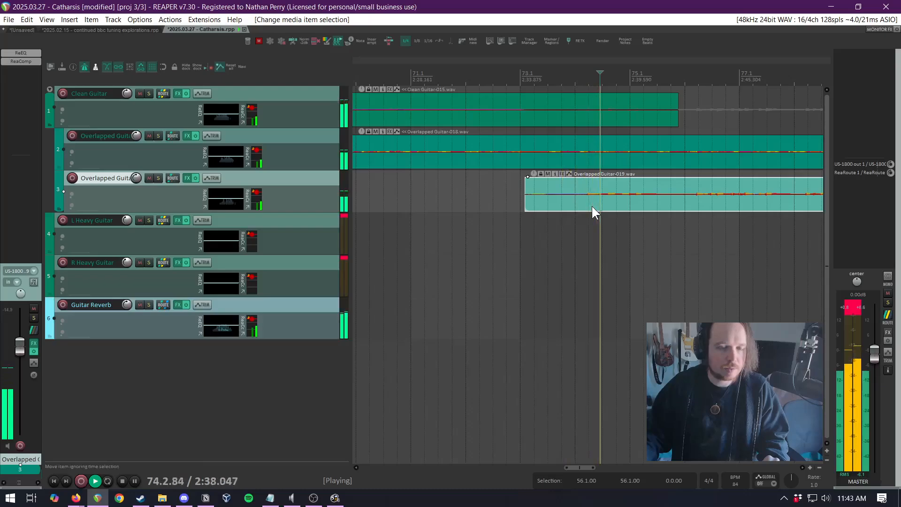
scroll(592, 207, down, 9)
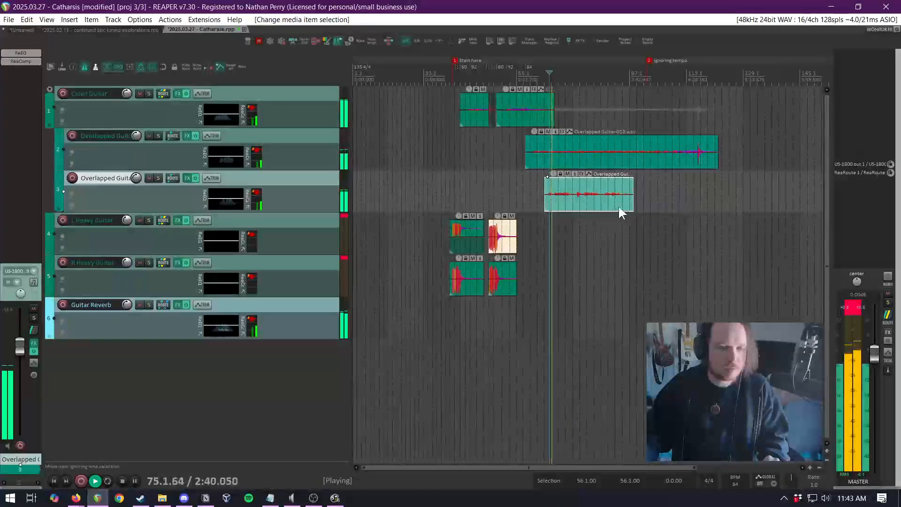
scroll(619, 208, up, 4)
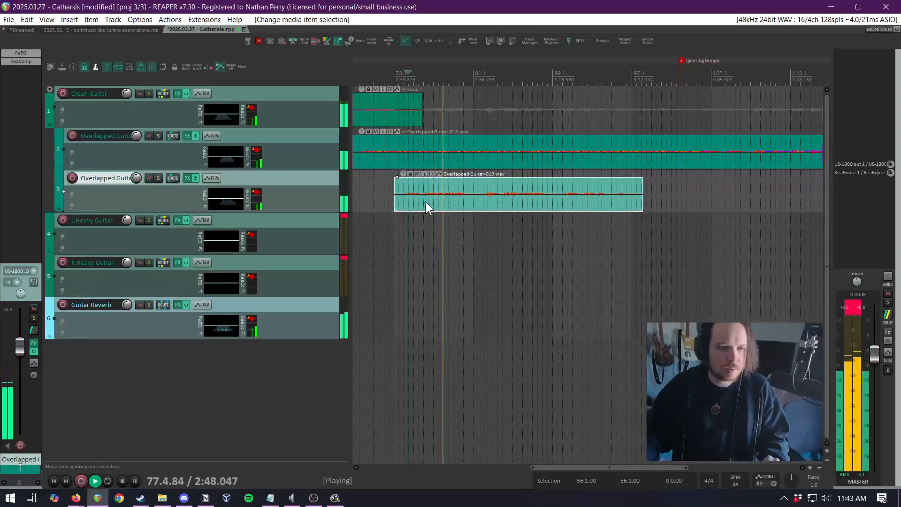
key(space)
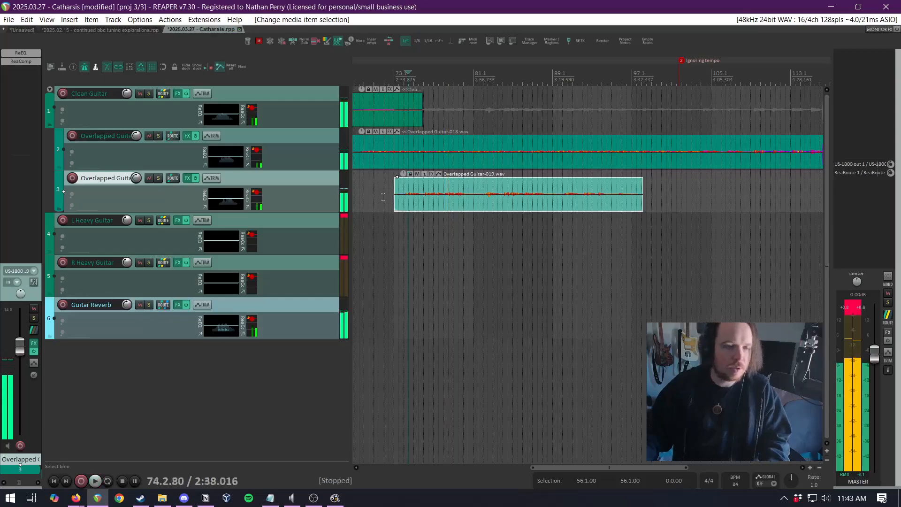
Play from 95.4.28 to review the closing bars of the second Overlapped Guitar take
scroll(377, 199, up, 3)
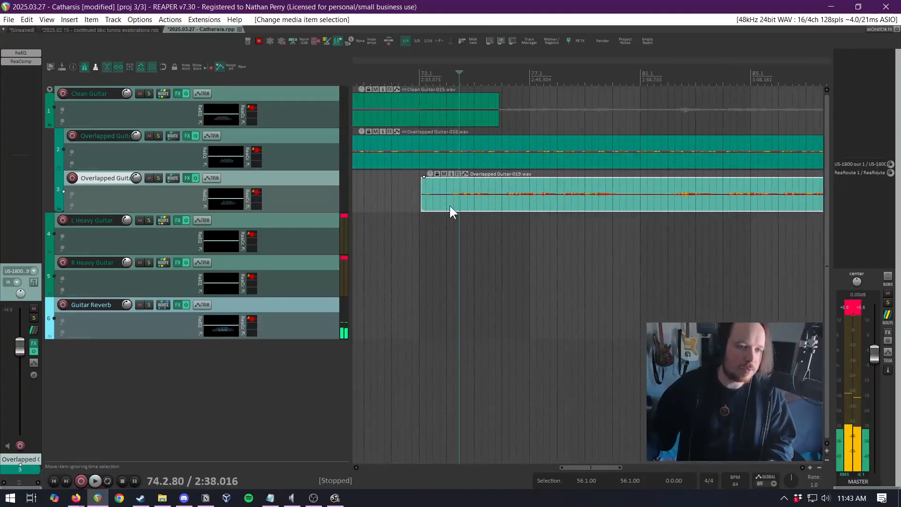
scroll(449, 206, down, 4)
click(506, 218)
key(space)
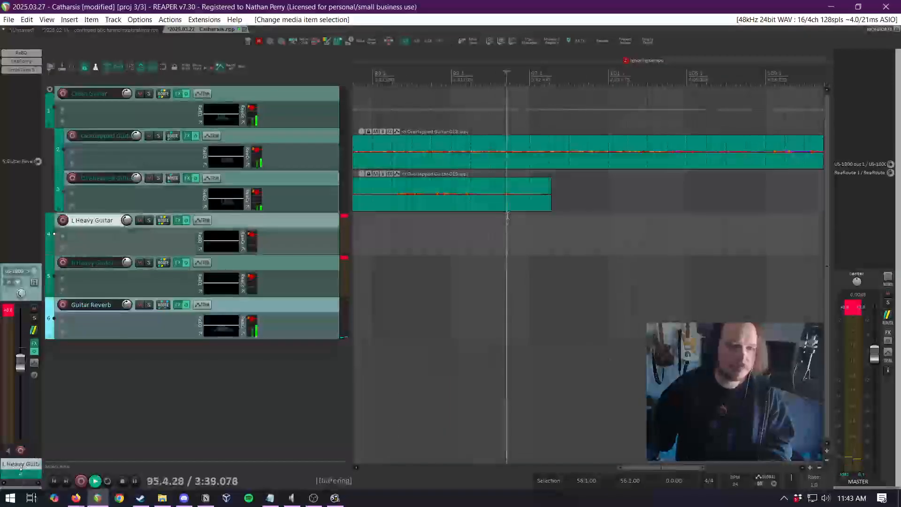
scroll(542, 208, up, 2)
scroll(541, 206, up, 2)
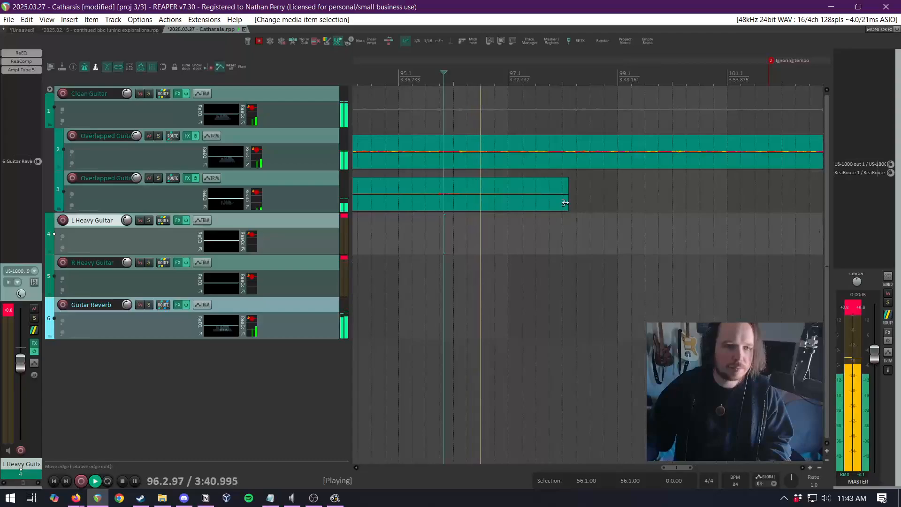
scroll(610, 205, down, 8)
key(space)
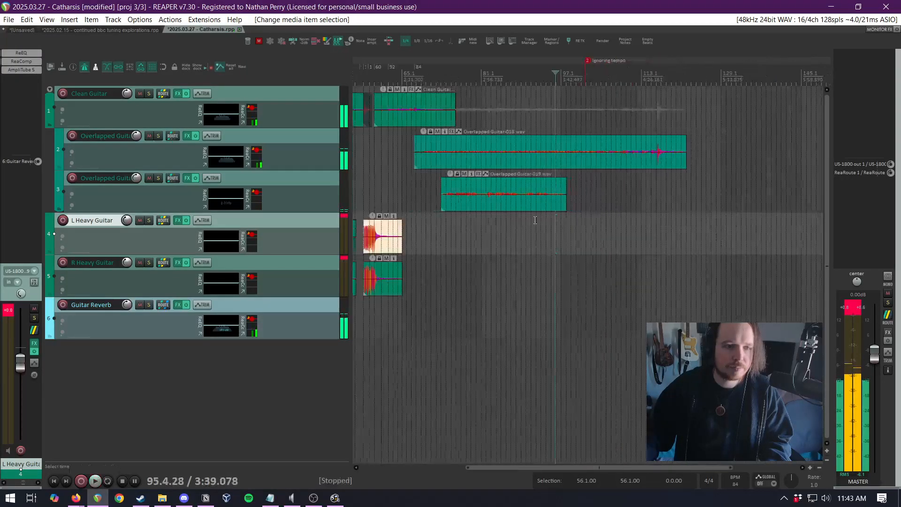
scroll(496, 206, up, 8)
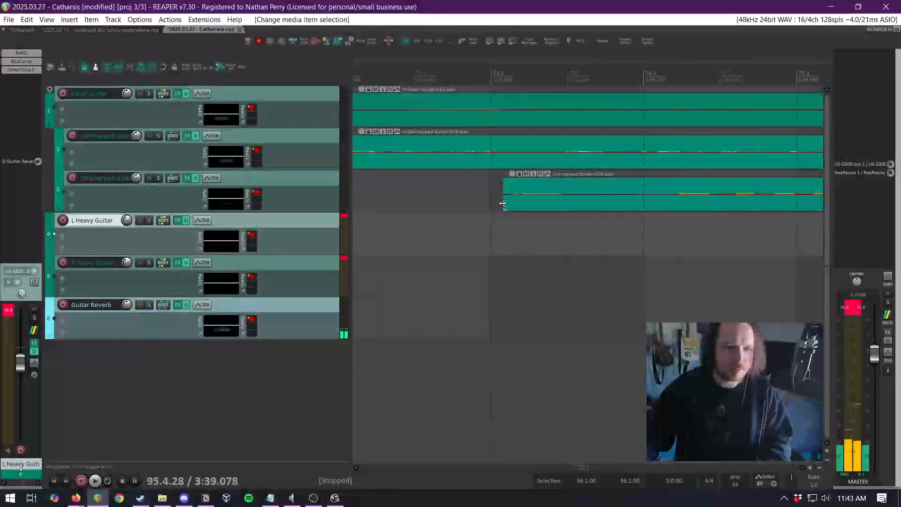
drag(503, 202, 537, 201)
key(ctrl+z)
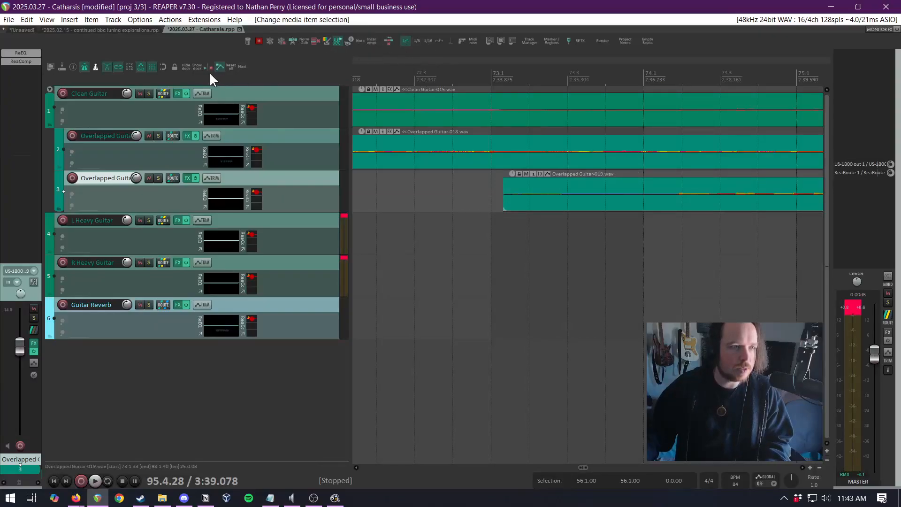
Enable snapping, trim the start of the second Overlapped Guitar take to 74.1.00, and play from there
click(167, 68)
drag(504, 202, 642, 201)
click(640, 224)
key(space)
scroll(624, 226, down, 10)
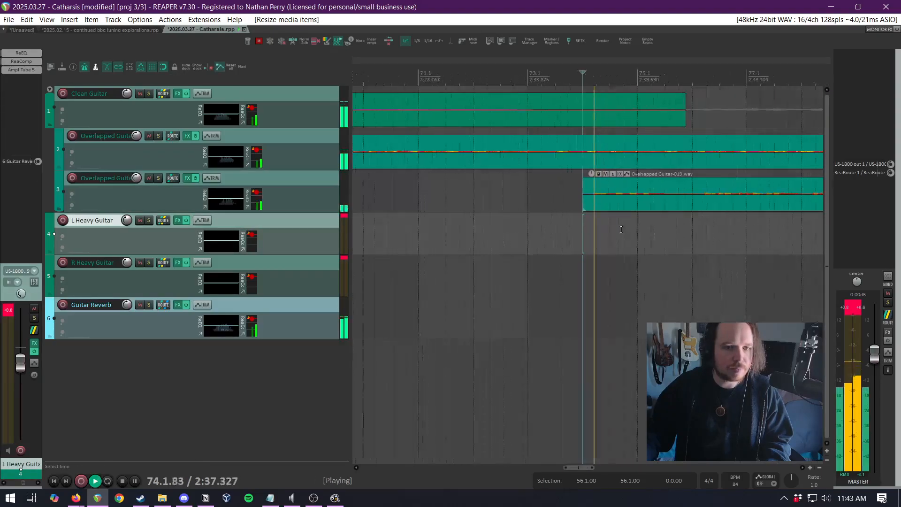
key(space)
Play from 95.1.00 and trim the end of the second Overlapped Guitar take to 98.1.00
click(714, 217)
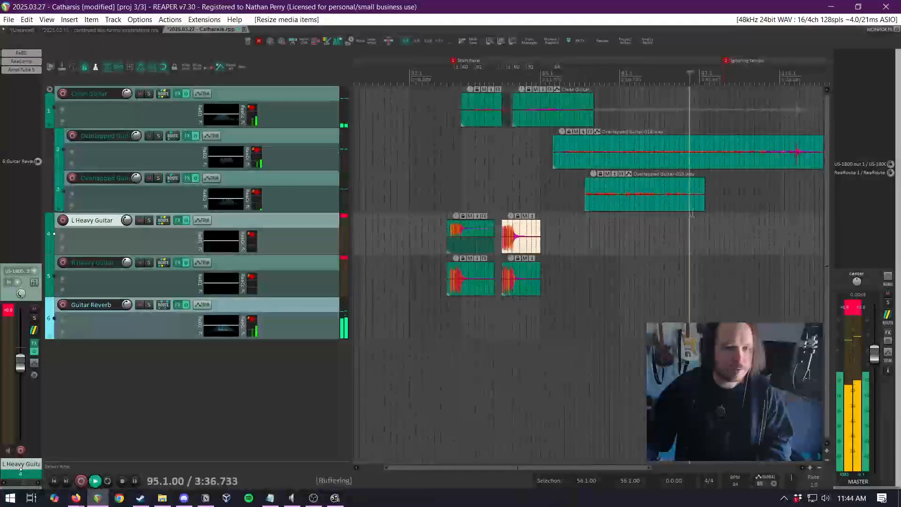
scroll(663, 205, up, 10)
key(space)
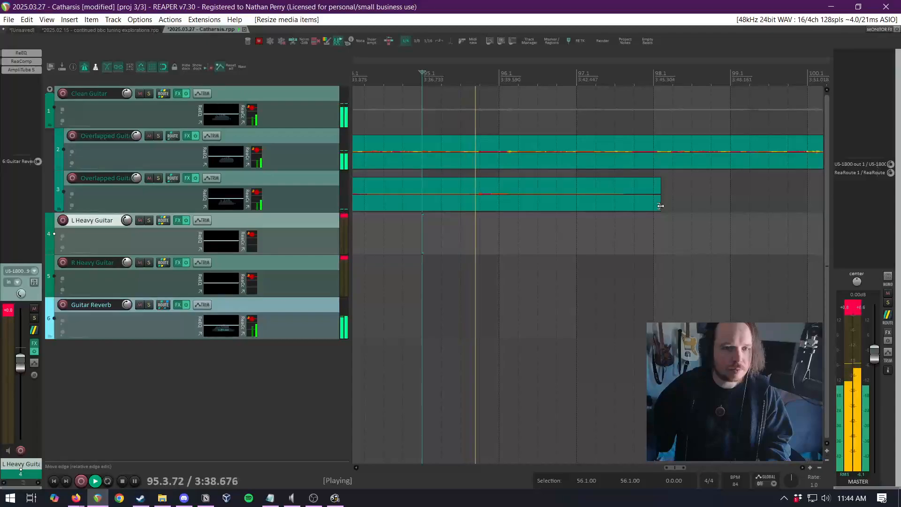
drag(660, 205, 653, 205)
scroll(695, 220, down, 5)
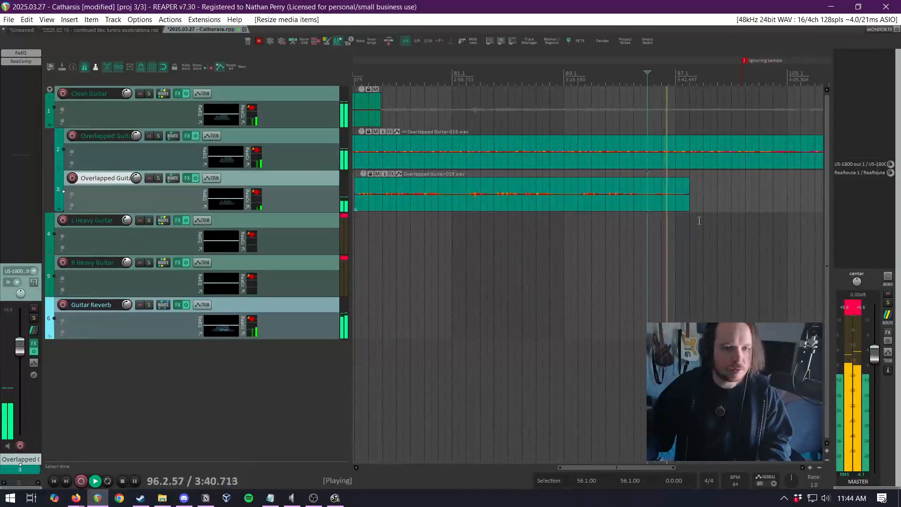
scroll(695, 222, down, 5)
scroll(690, 226, up, 5)
scroll(685, 229, down, 3)
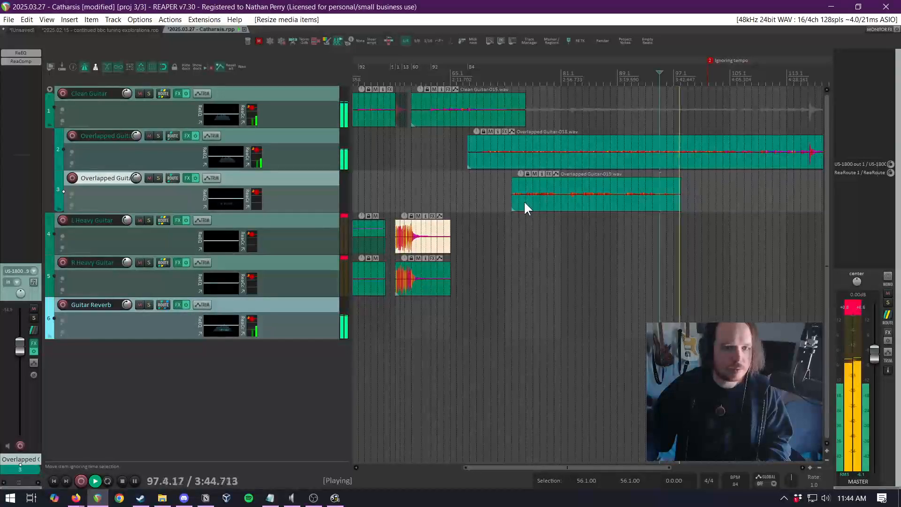
key(space)
Move the second Overlapped Guitar take so it ends at the "Ignoring tempo" marker at 101.4.00 and play its ending
mouse_move(525, 203)
mouse_down()
mouse_move(553, 202)
mouse_move(516, 199)
mouse_up()
scroll(492, 202, up, 8)
scroll(465, 222, down, 3)
click(464, 222)
key(space)
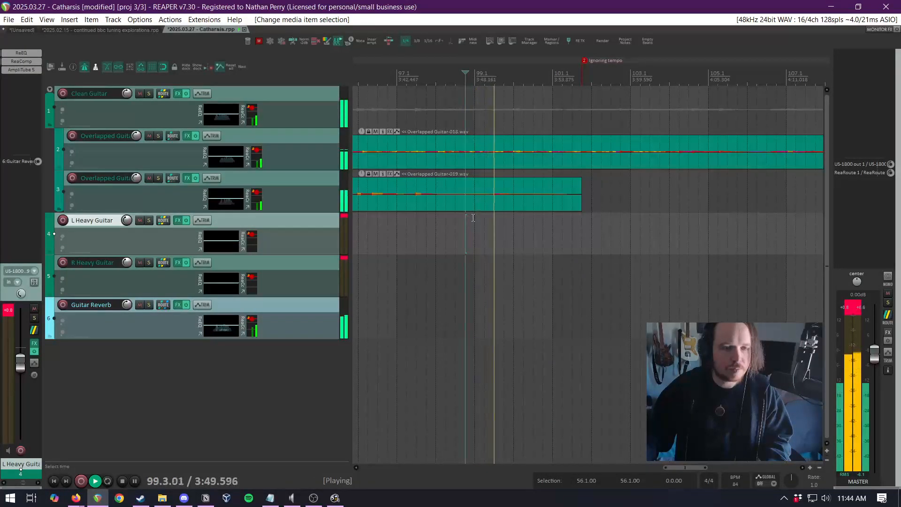
key(space)
Shift the second Overlapped Guitar take one beat later, starting at 78.1.00 and ending at 102.1.00, and play its ending
mouse_move(505, 206)
mouse_down()
mouse_move(496, 206)
mouse_move(519, 202)
mouse_up()
key(space)
key(space)
key(space)
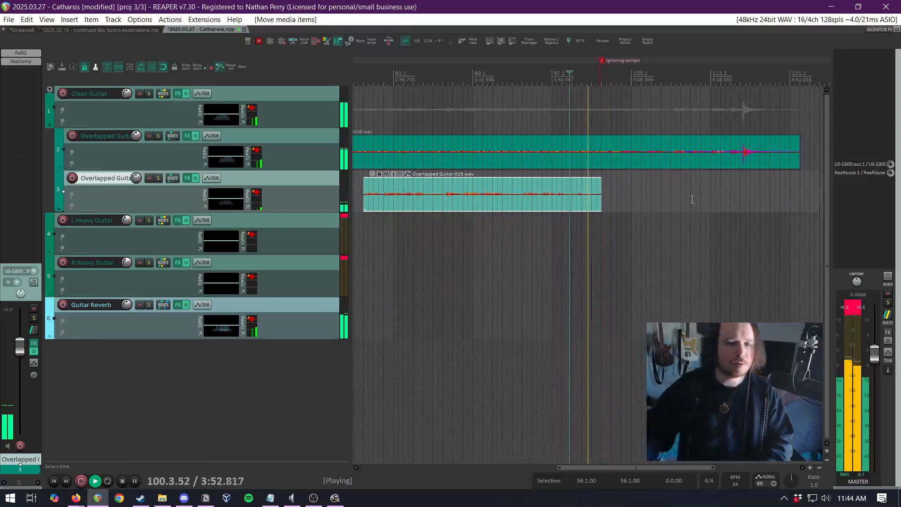
key(space)
Play from 74.1.00 to review how the moved second layer enters over the first Overlapped Guitar take
scroll(473, 224, down, 4)
click(426, 213)
key(space)
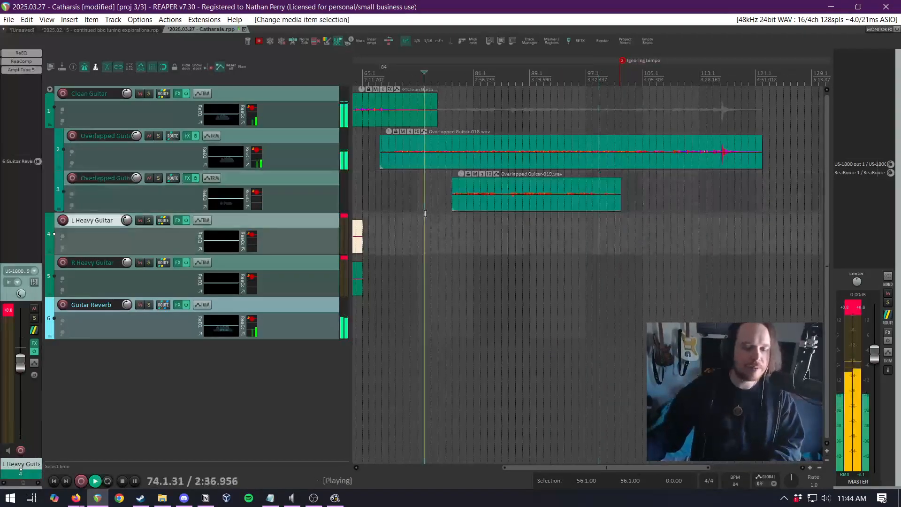
scroll(426, 213, up, 4)
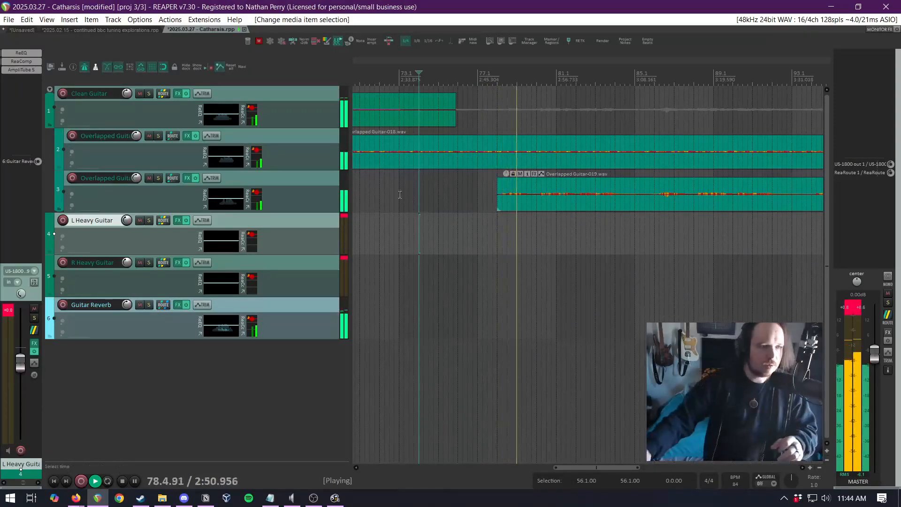
Rename the second Overlapped Guitar track as "Guitar Lead"
double_click(118, 178)
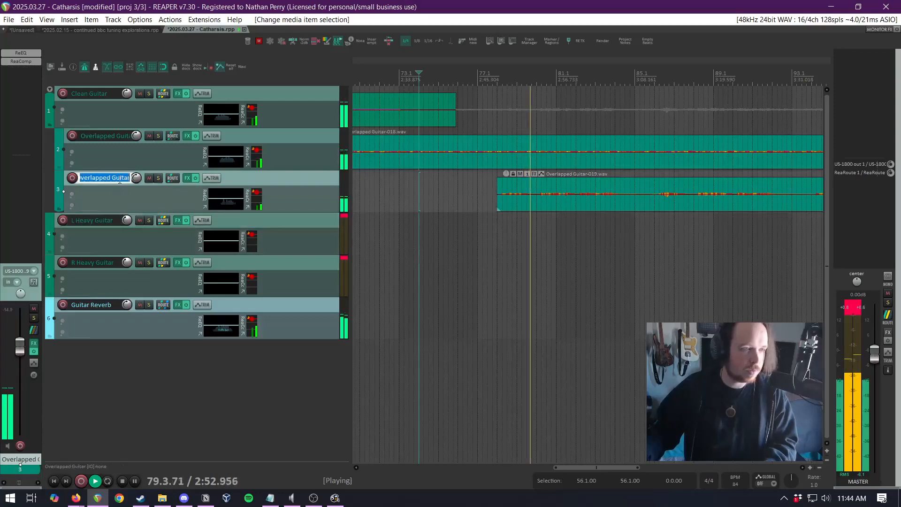
text(Guitar Lead)
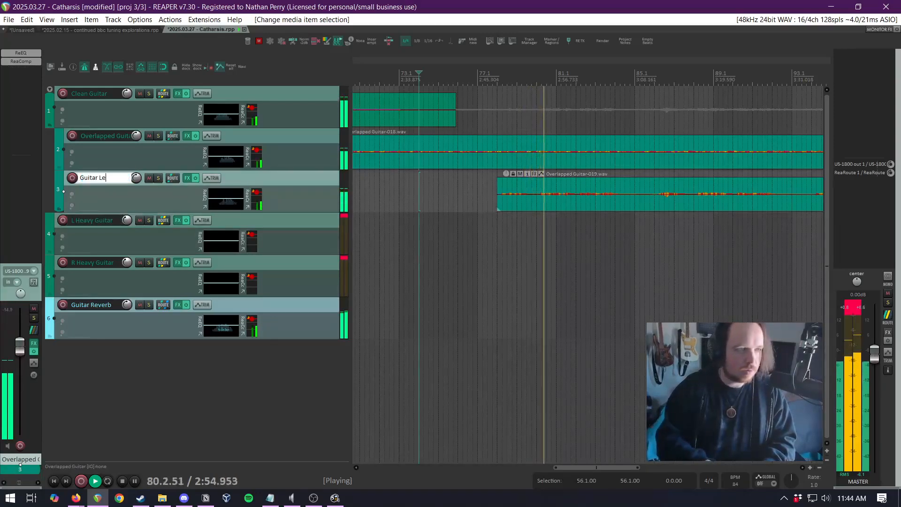
key(Return)
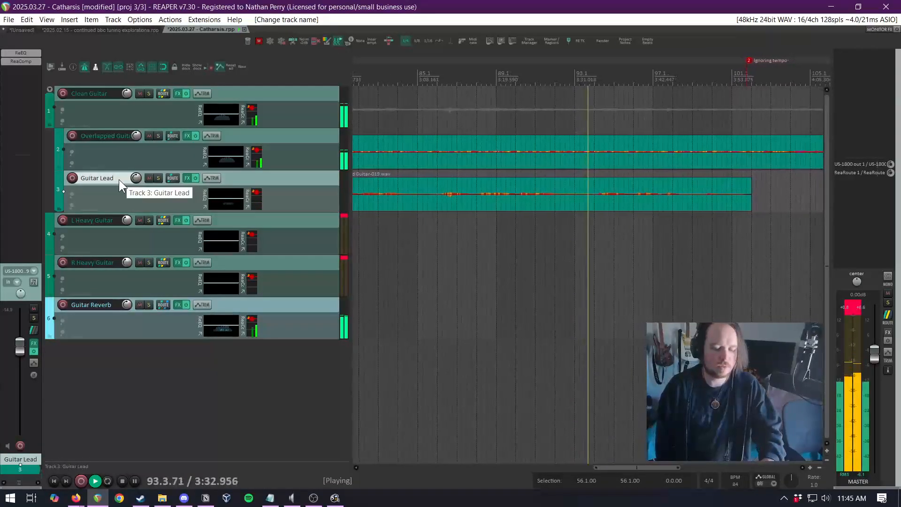
Save the project and play the arrangement through past the final Overlapped Guitar hit
key(ctrl+s)
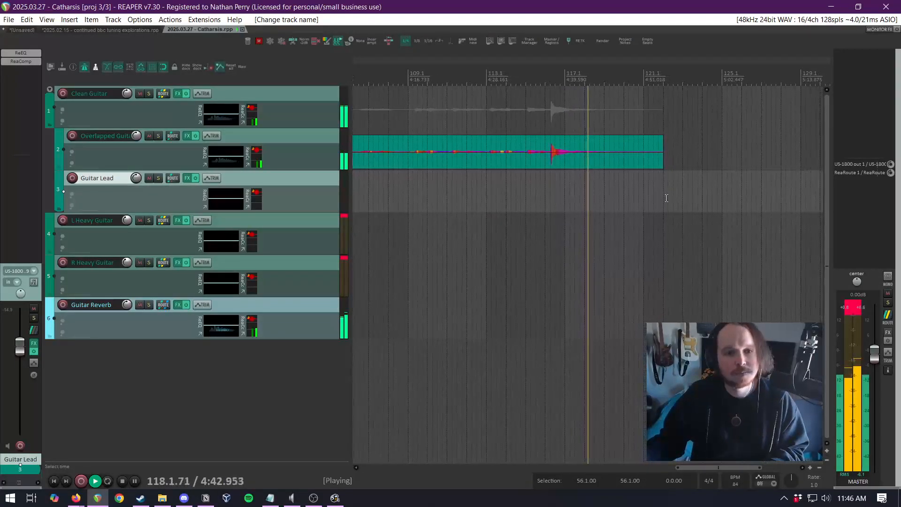
scroll(666, 198, down, 3)
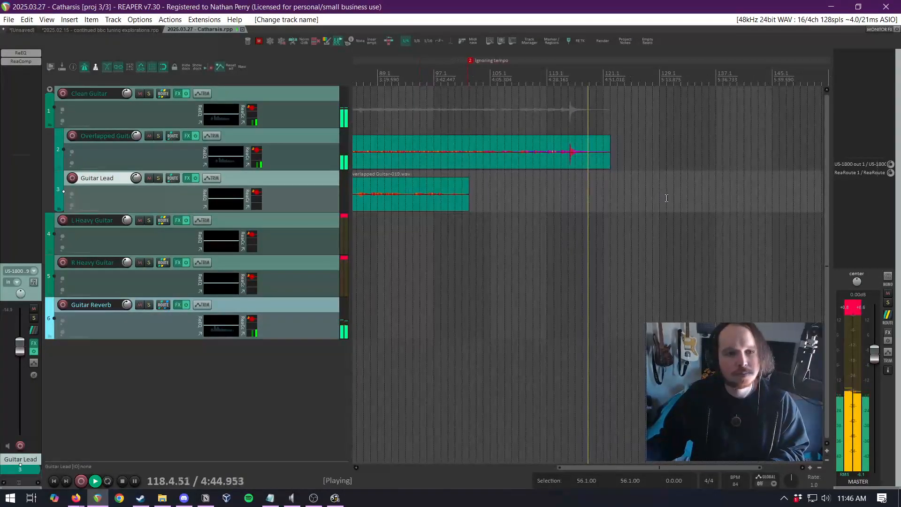
key(space)
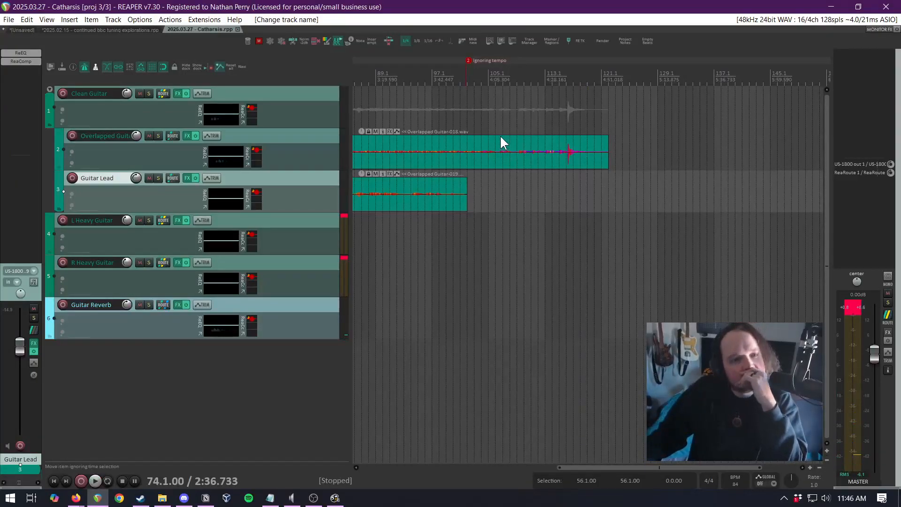
Place the edit cursor at 45.1.00, where the heavy guitar takes begin just before the "Start here" marker
click(465, 104)
scroll(465, 104, down, 4)
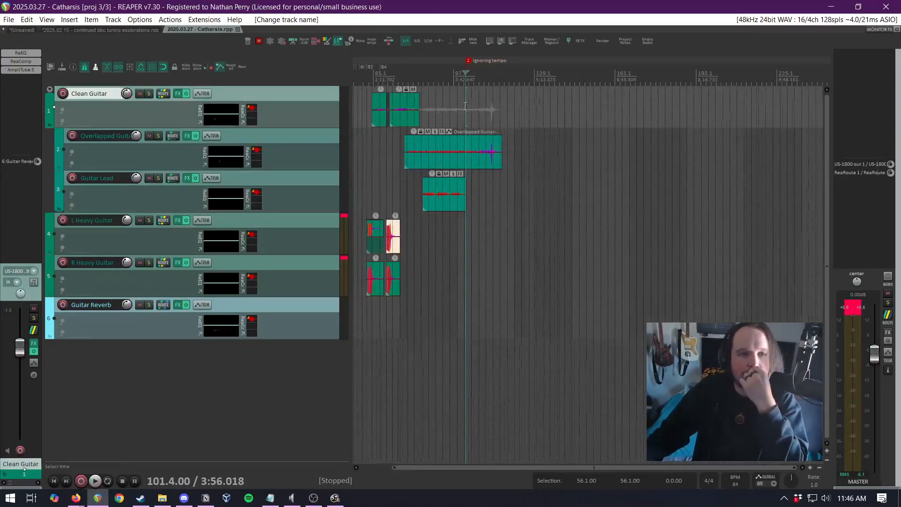
click(368, 143)
scroll(368, 143, up, 6)
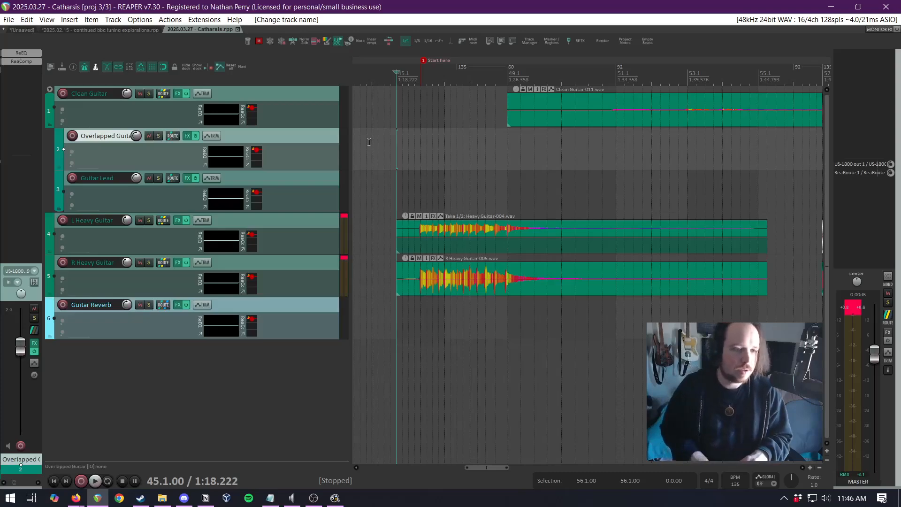
Duplicate the R Heavy Guitar track and delete the copied audio items from the duplicate
right_click(221, 438)
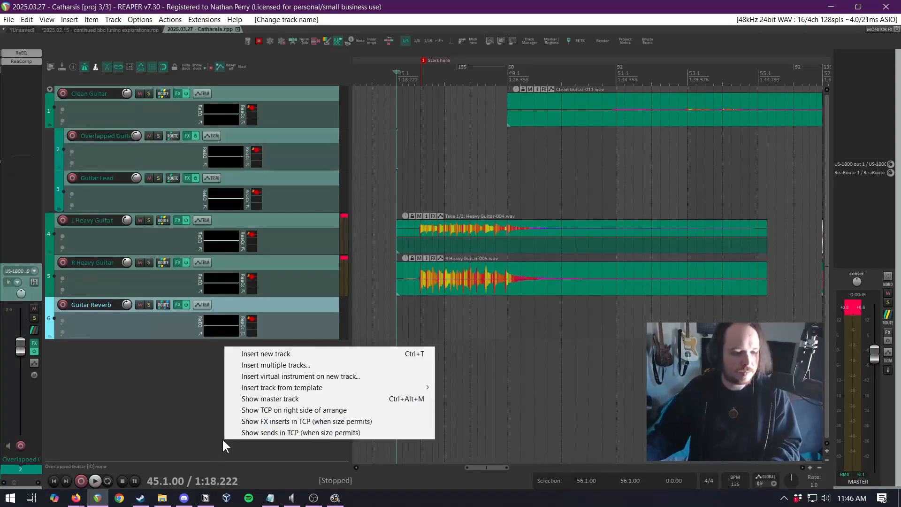
click(159, 383)
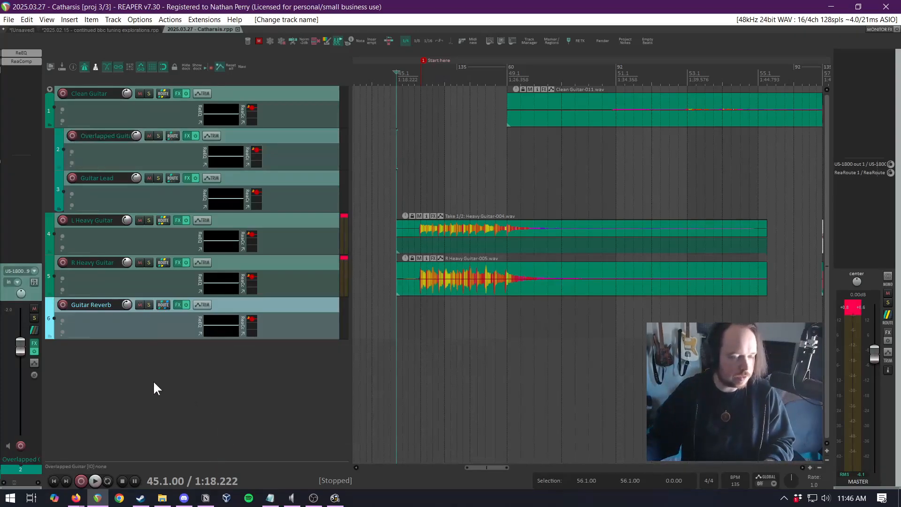
click(309, 268)
right_click(305, 264)
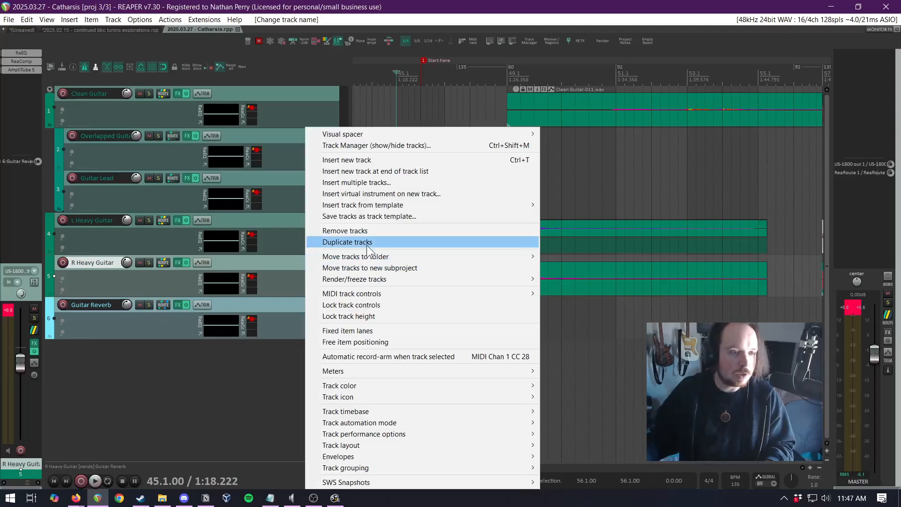
key(Escape)
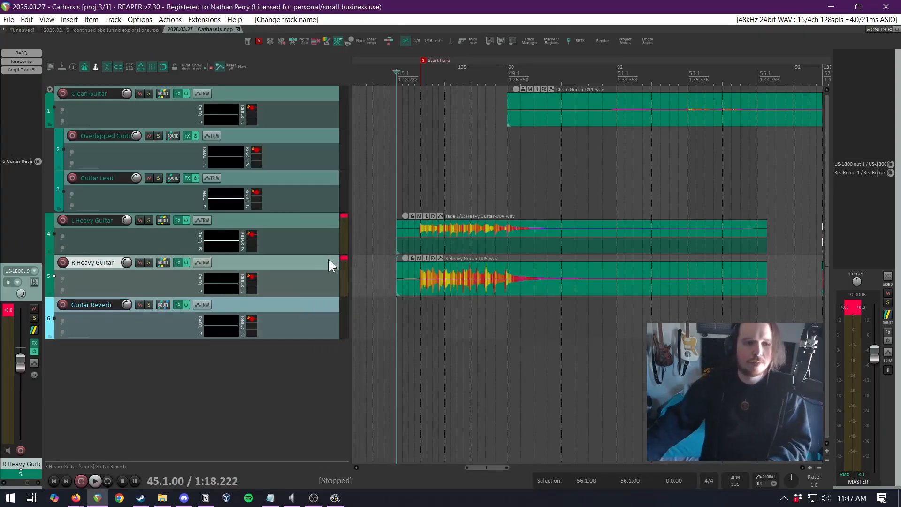
key(ctrl+d)
double_click(294, 309)
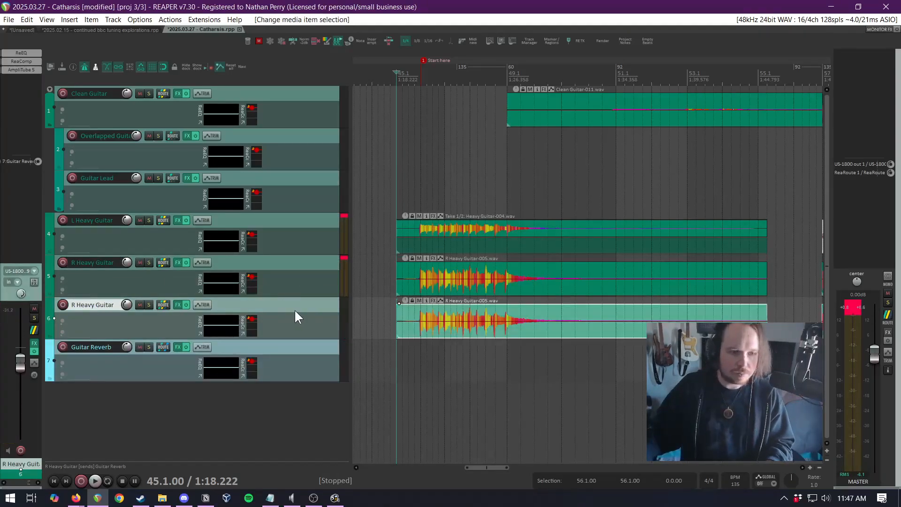
key(Delete)
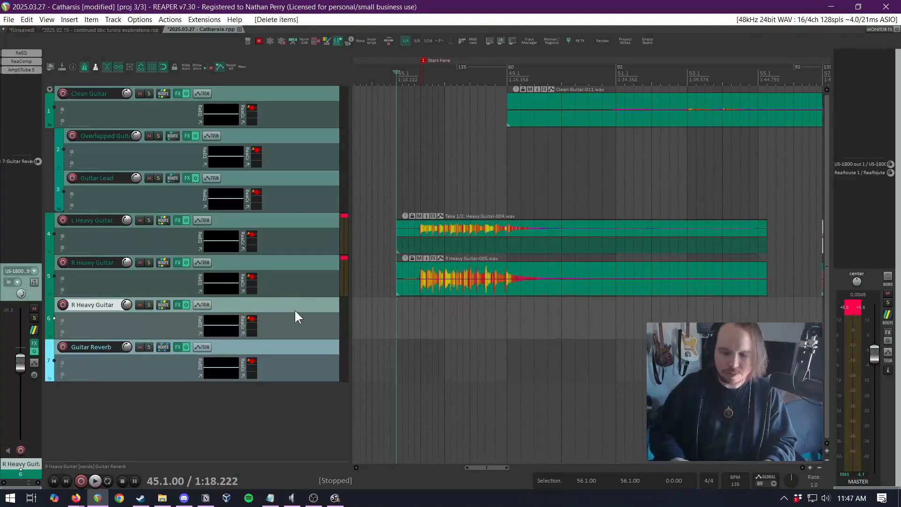
Arm the empty duplicate track for recording and rename it "Bass"
click(62, 304)
double_click(84, 303)
text(Bass)
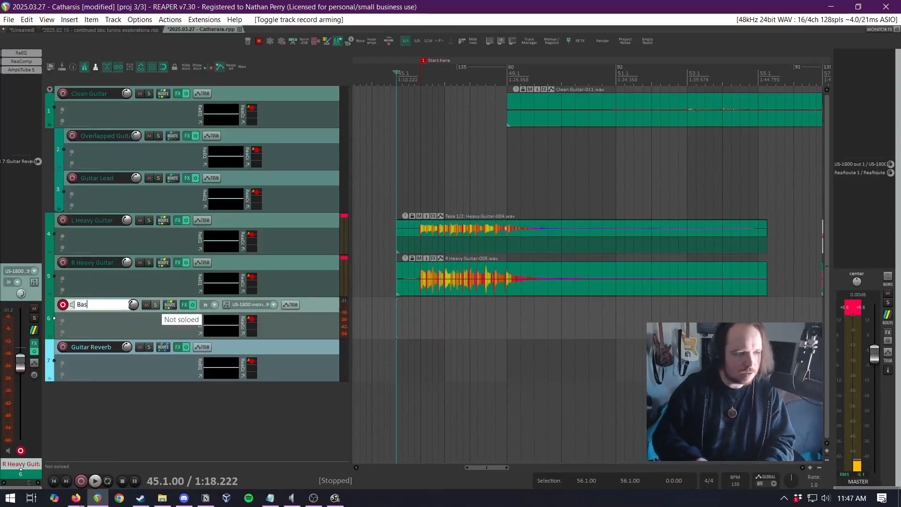
key(Return)
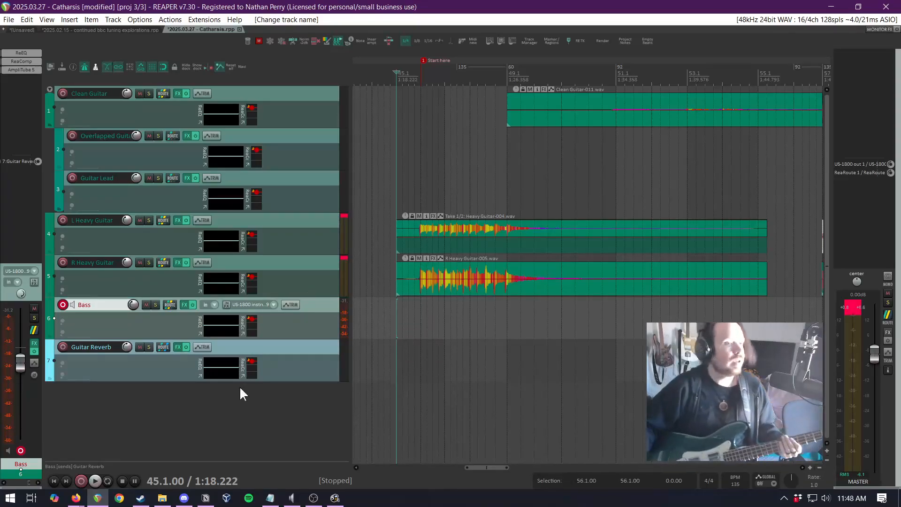
Set the Bass track's record input to mono US-1800 instrument in 10 and mute its send to Guitar Reverb
right_click(182, 308)
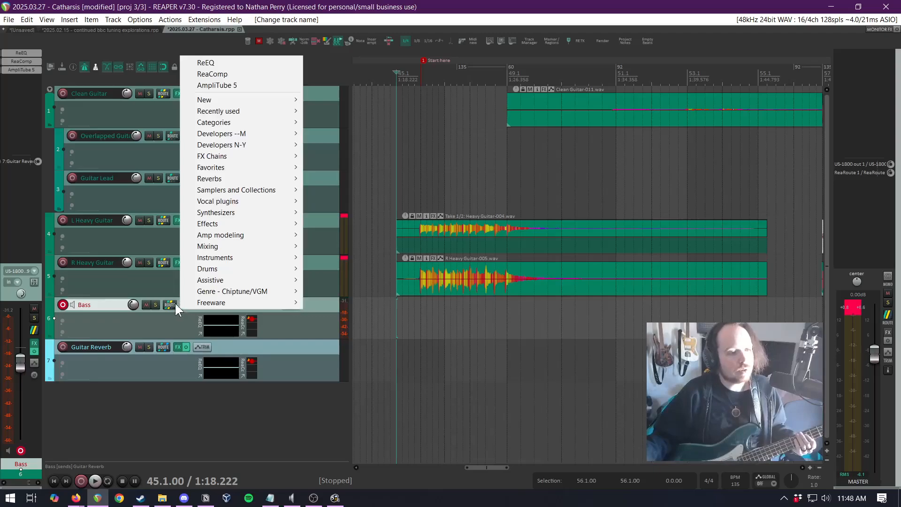
key(Escape)
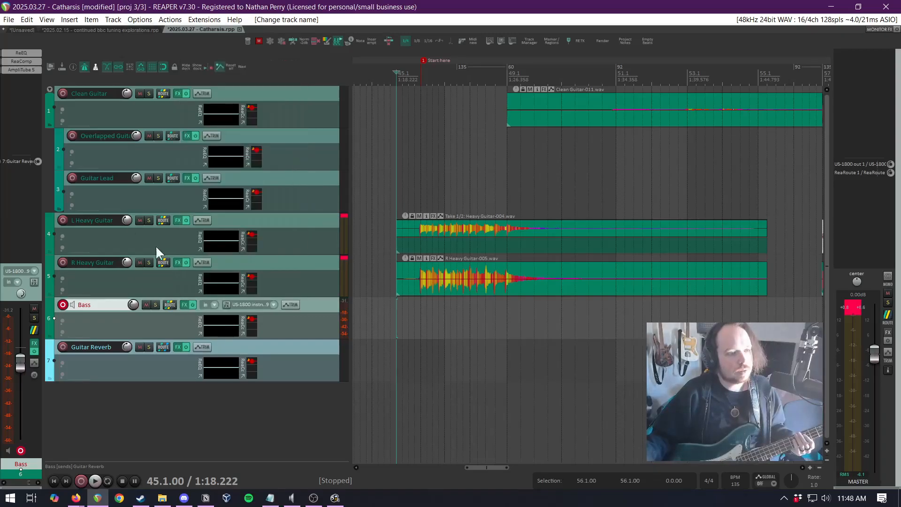
right_click(60, 306)
mouse_move(136, 219)
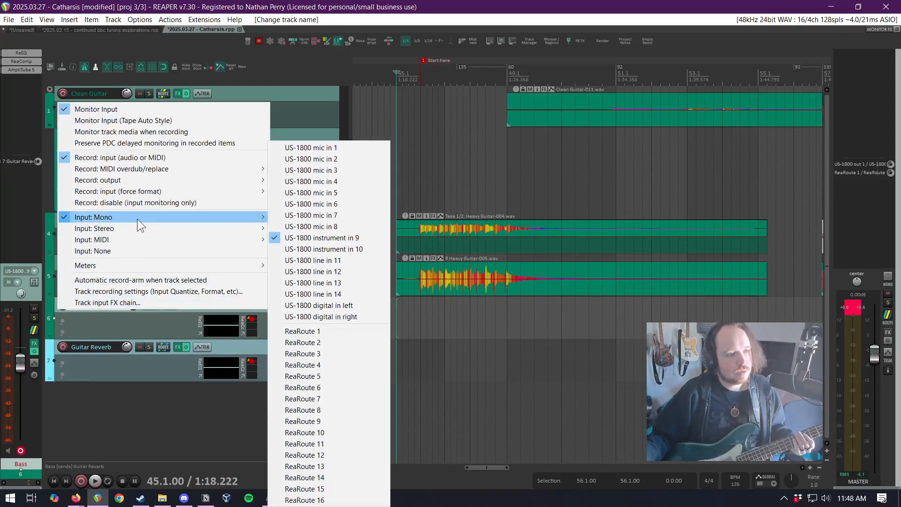
click(327, 249)
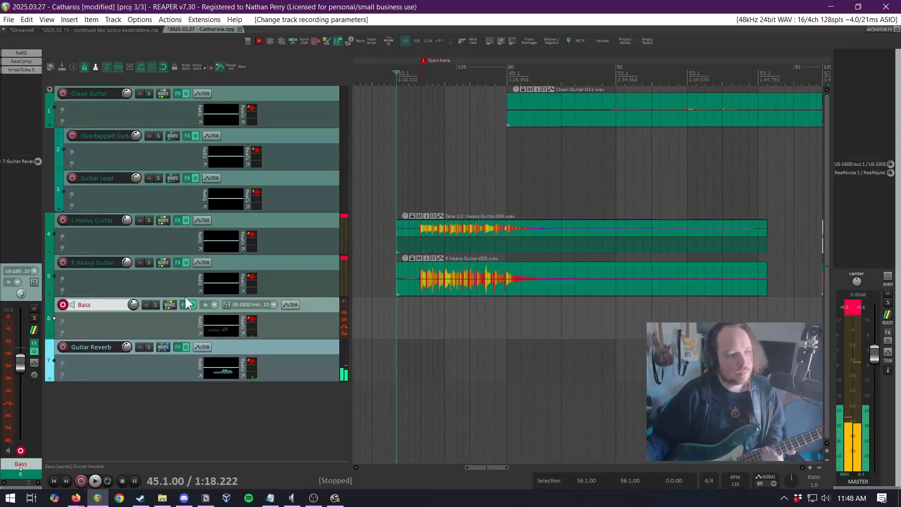
right_click(38, 159)
click(41, 185)
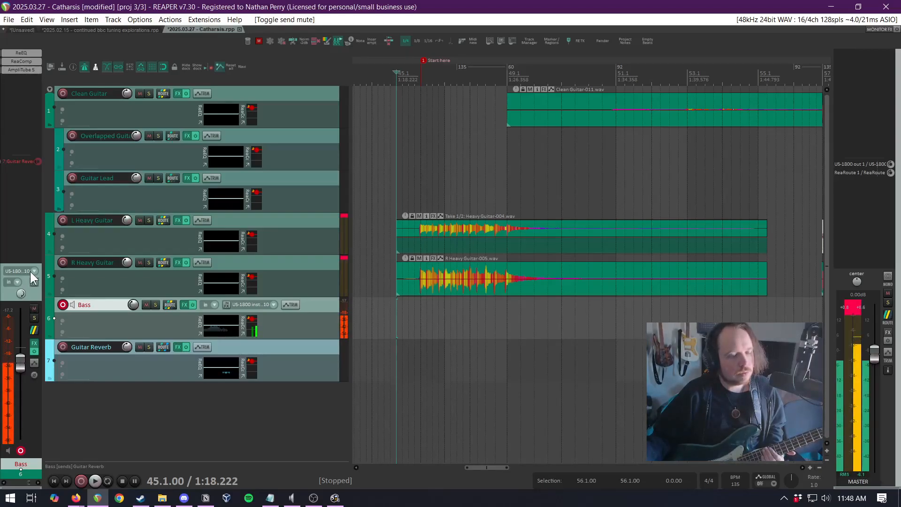
Open AmpliTube 5 on the Bass track and reset the track's pan to centre
key(f)
drag(345, 42, 370, 35)
double_click(22, 294)
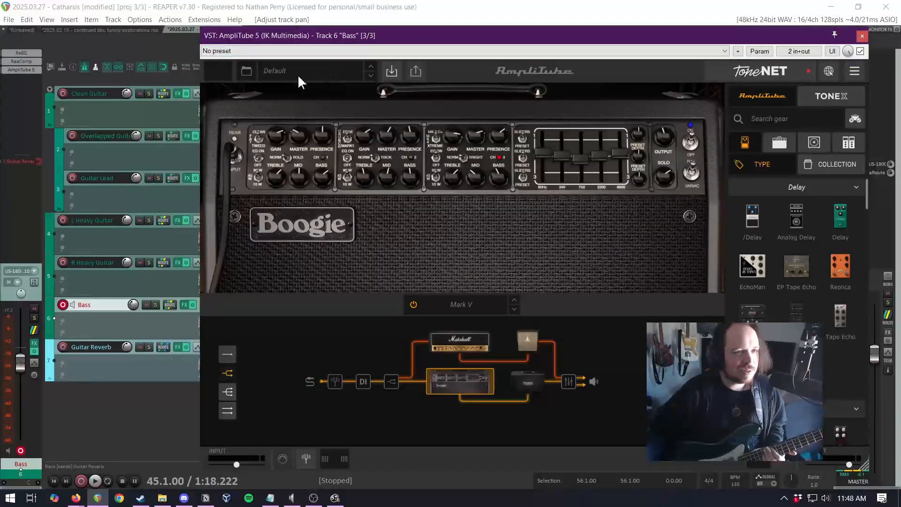
Filter the AmpliTube presets to the Electric Bass instrument and audition 15 Rock and 360 Preamp - Direct
click(282, 74)
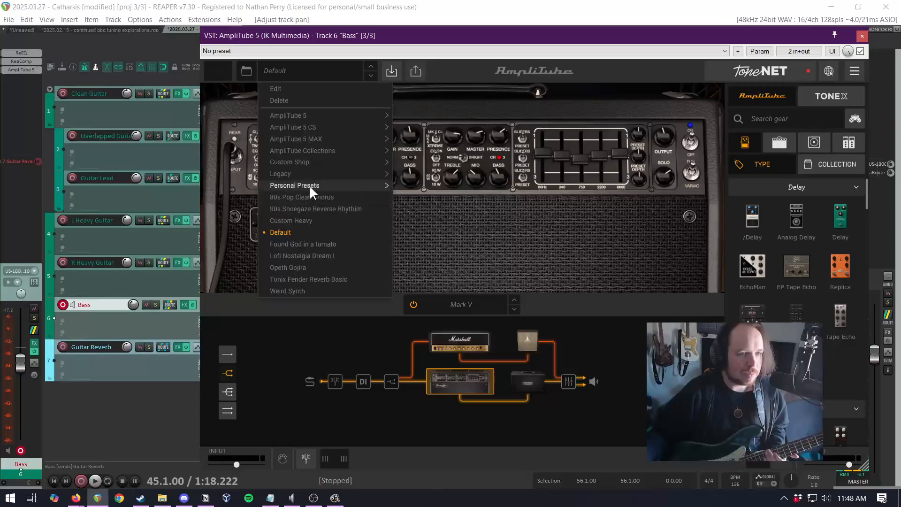
mouse_move(308, 185)
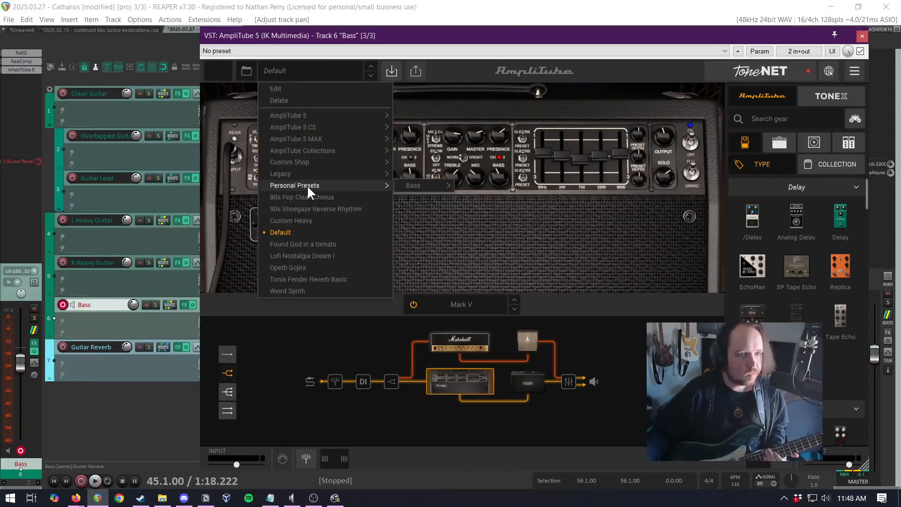
click(313, 69)
click(246, 67)
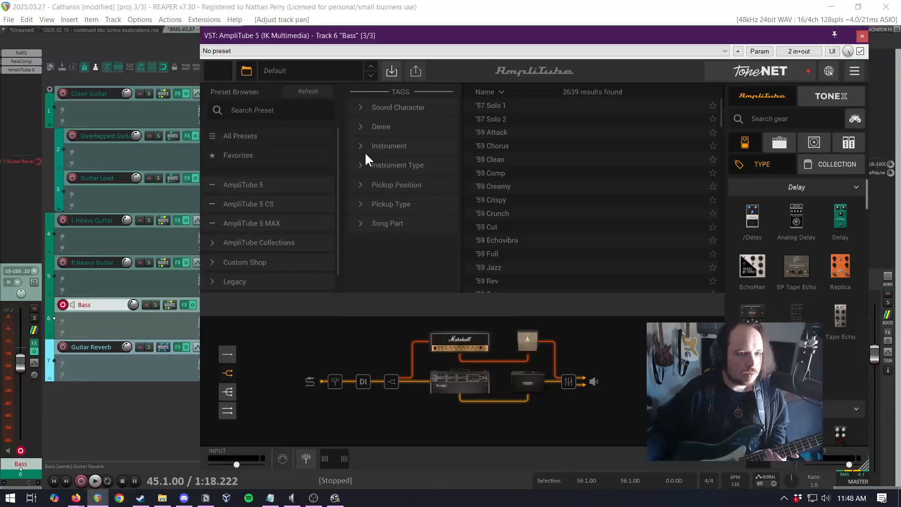
click(356, 164)
click(357, 164)
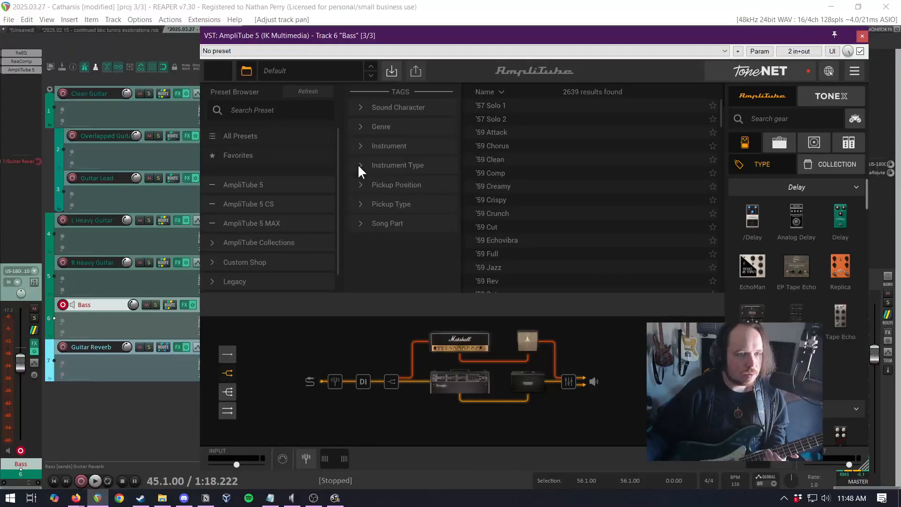
click(362, 146)
click(395, 187)
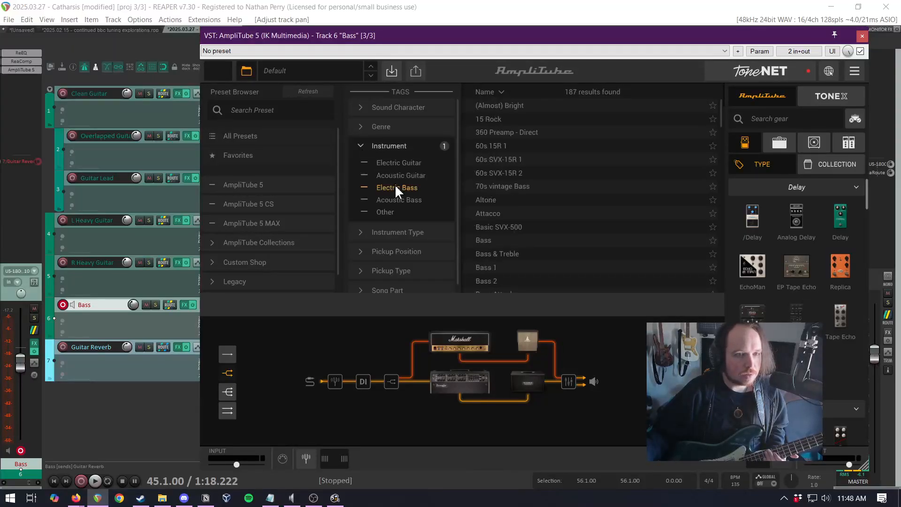
click(499, 119)
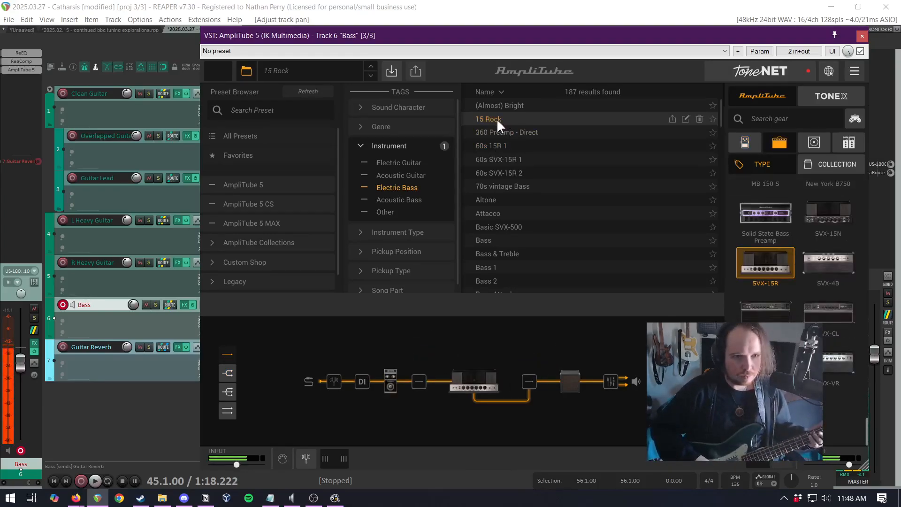
click(576, 131)
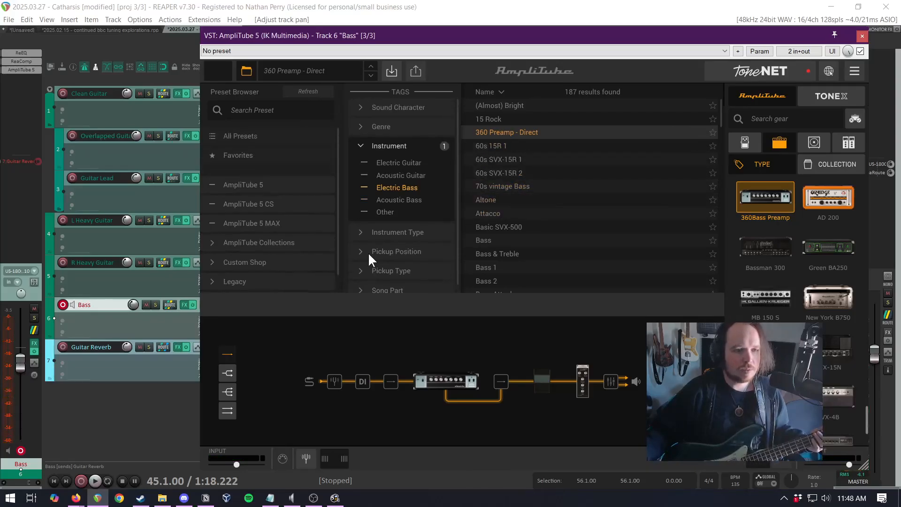
Narrow the bass presets to the Metal genre and audition Super Heavy Bass and Scott Pilgrim Bass
click(361, 124)
click(391, 157)
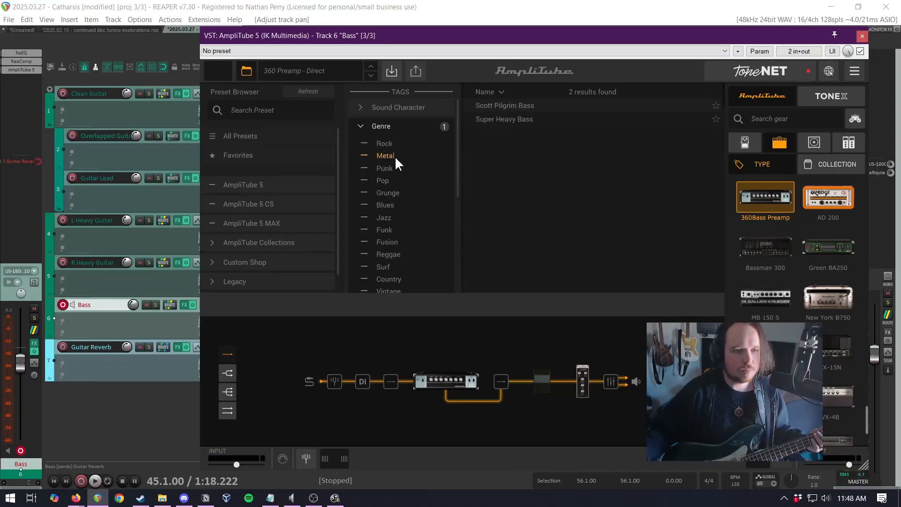
click(518, 119)
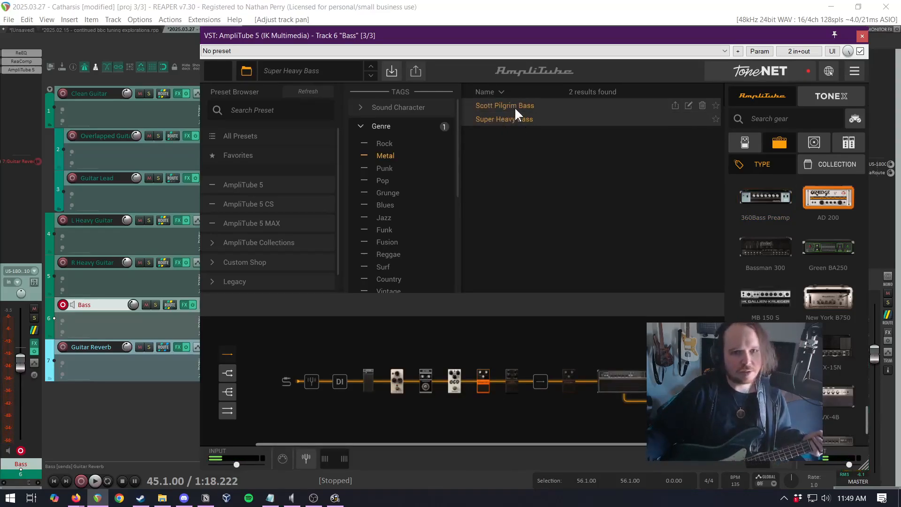
click(514, 106)
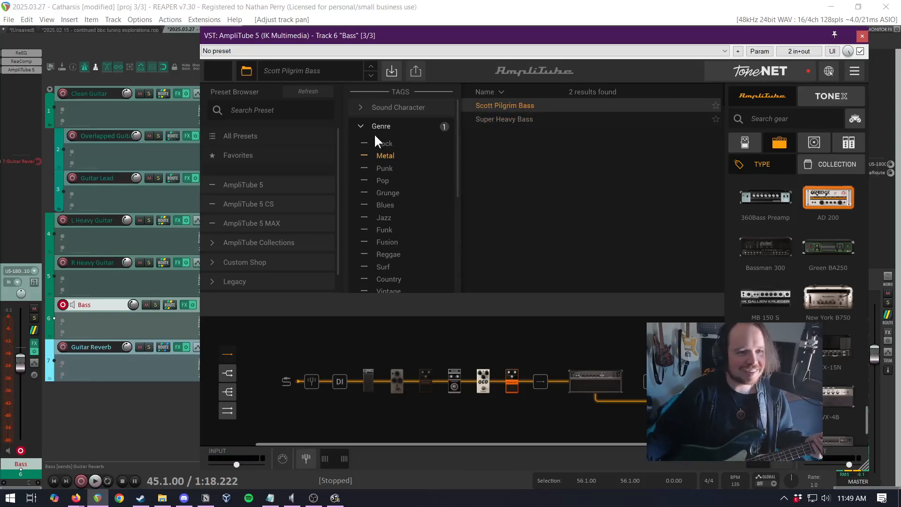
Clear the Metal filter and audition 60s 15R 1, 60s SVX-15R 1, 60s SVX-15R 2, Attacco, Basic SVX-500 and Bass
click(381, 154)
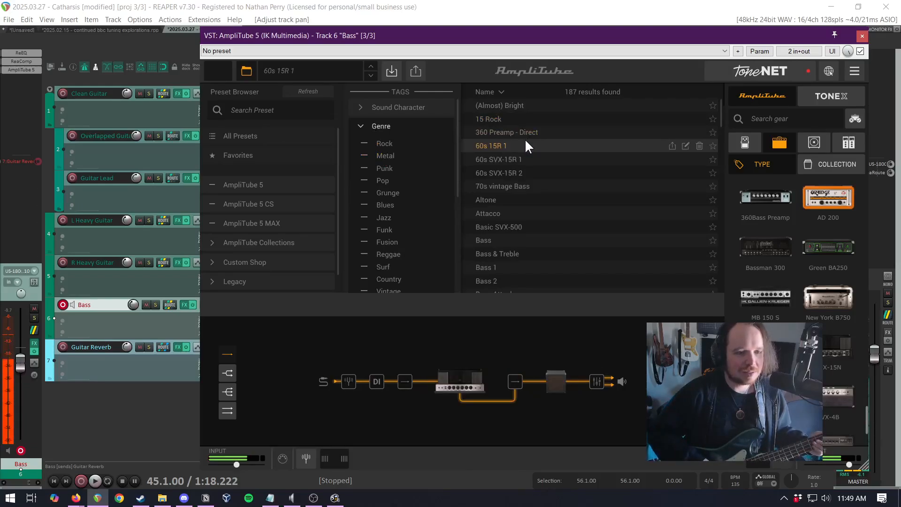
click(521, 159)
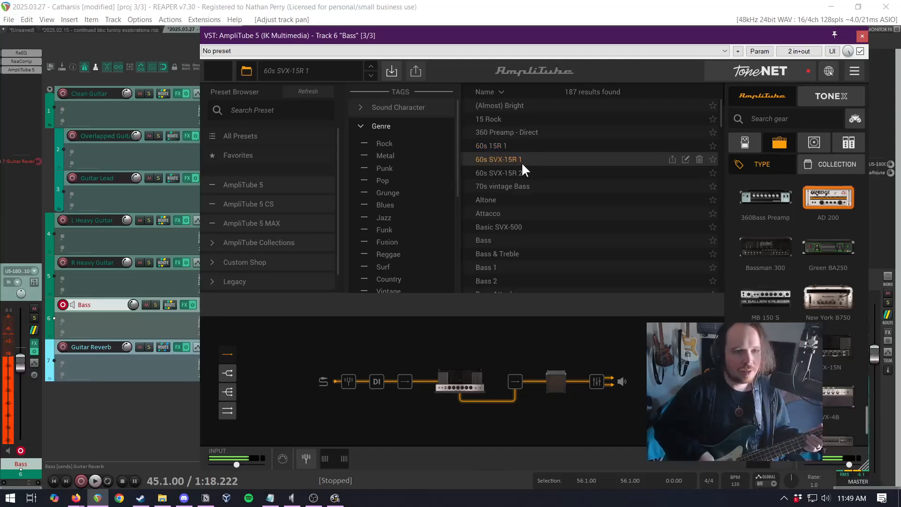
click(522, 173)
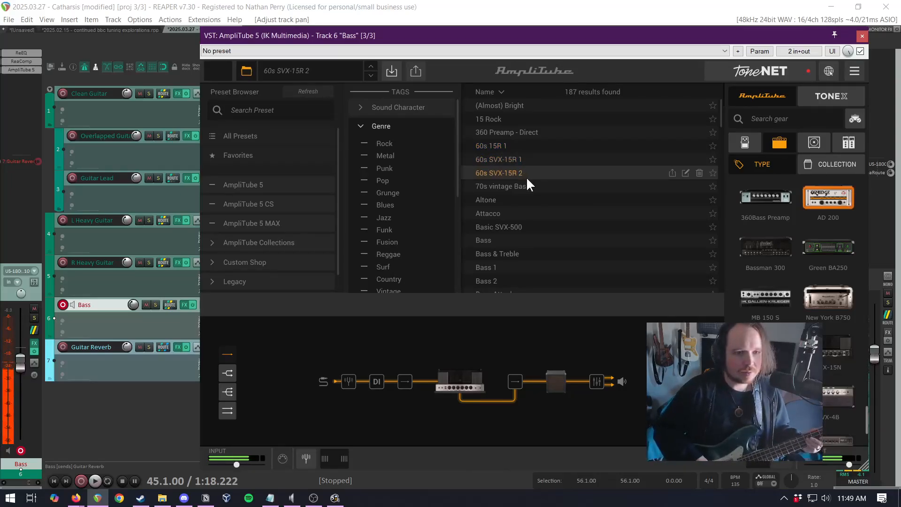
click(522, 210)
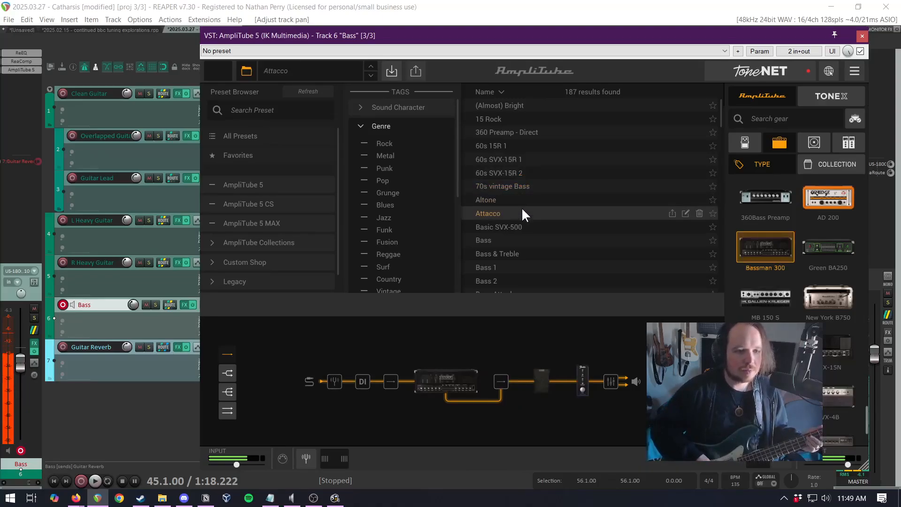
click(514, 226)
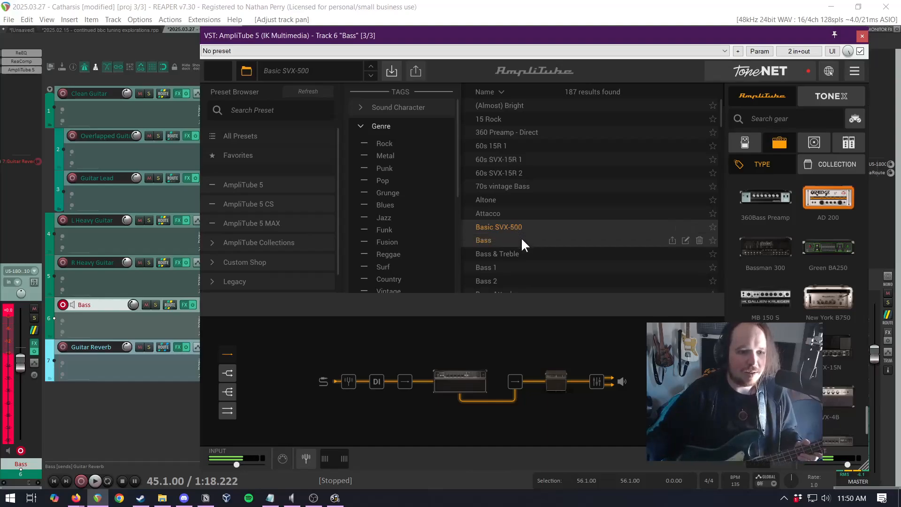
click(522, 240)
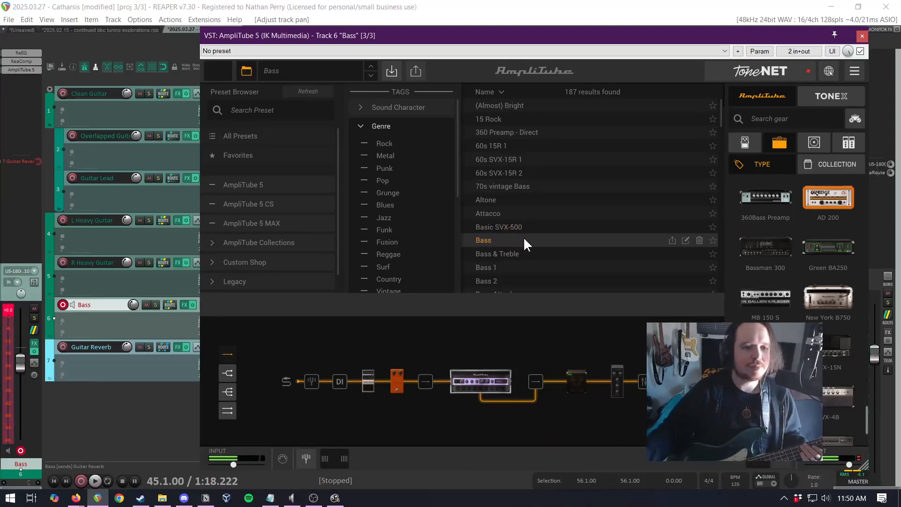
Audition the Bass & Treble preset, go back to the Bass preset, clear the Bass track's clip indicator and close AmpliTube
click(585, 253)
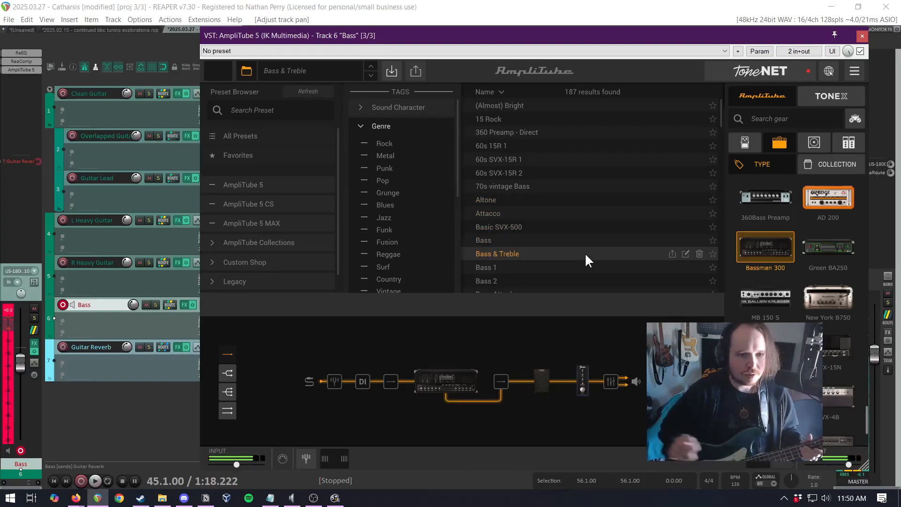
click(591, 240)
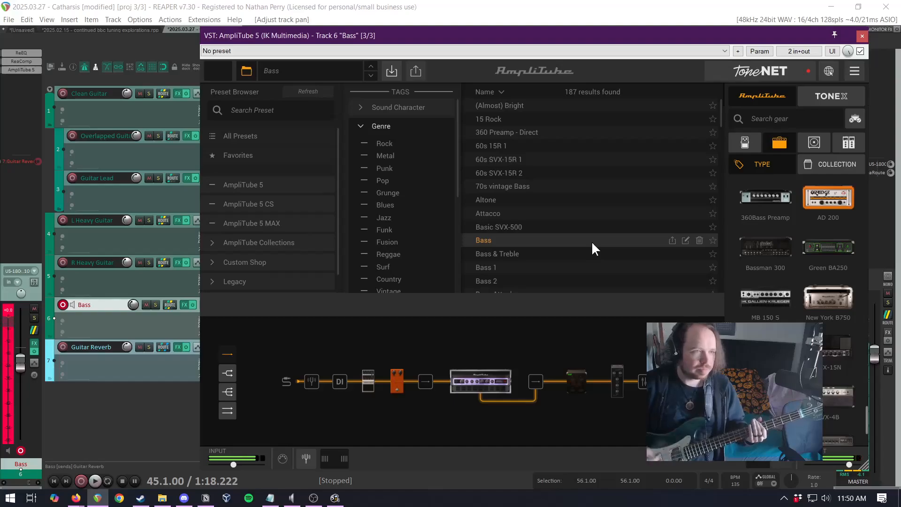
click(13, 305)
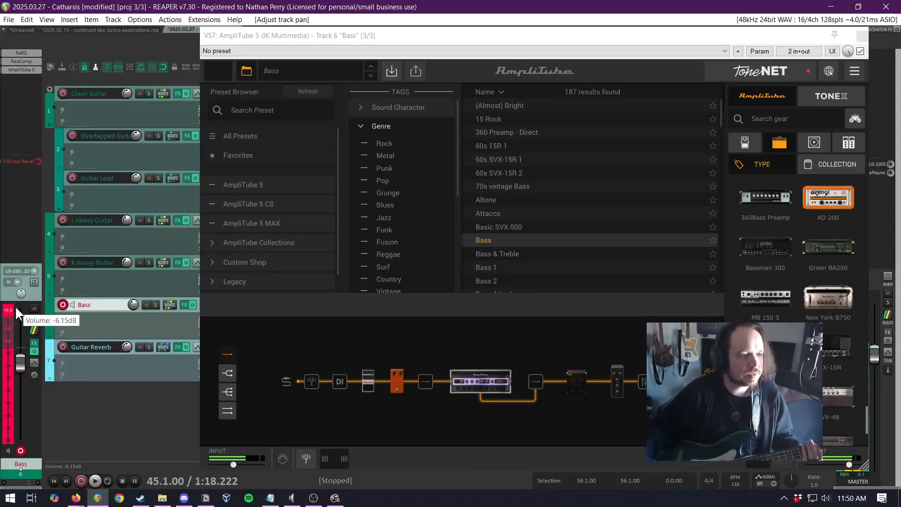
click(3, 311)
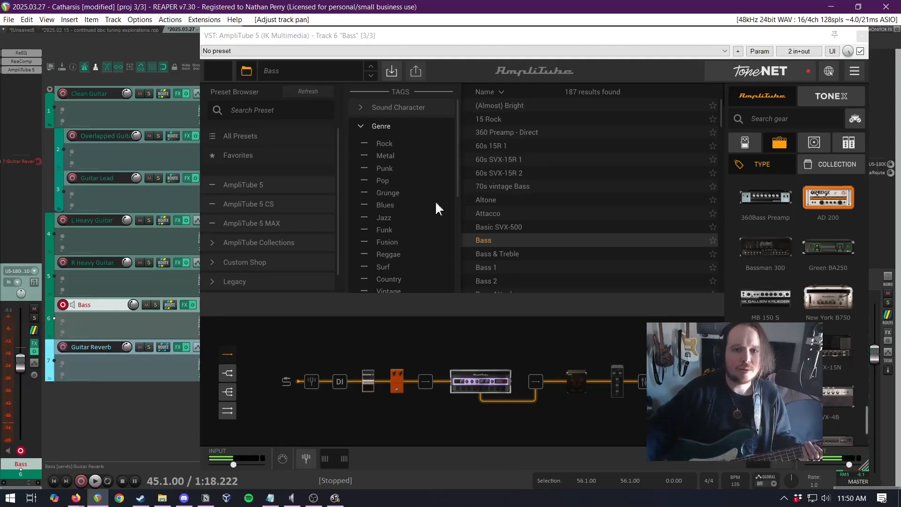
click(861, 37)
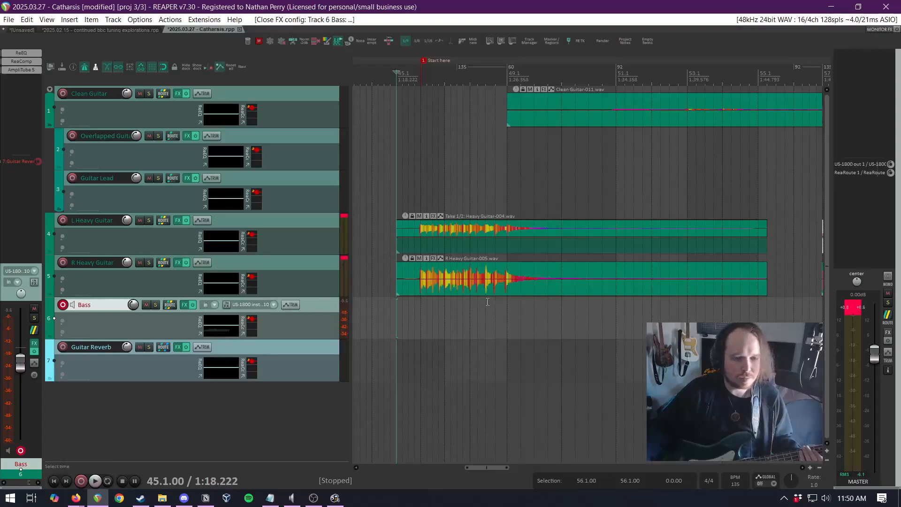
Play the heavy guitar section from 45.1.00 several times to rehearse the bass part against it
key(space)
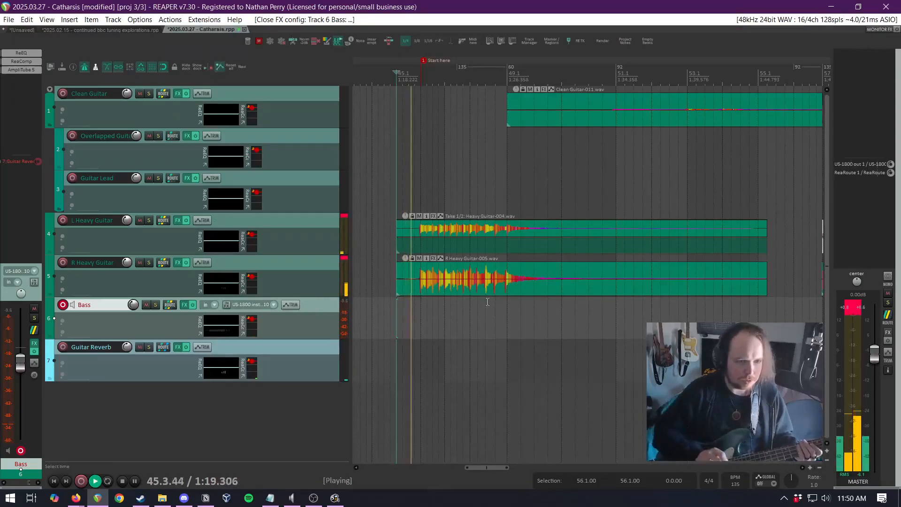
key(space)
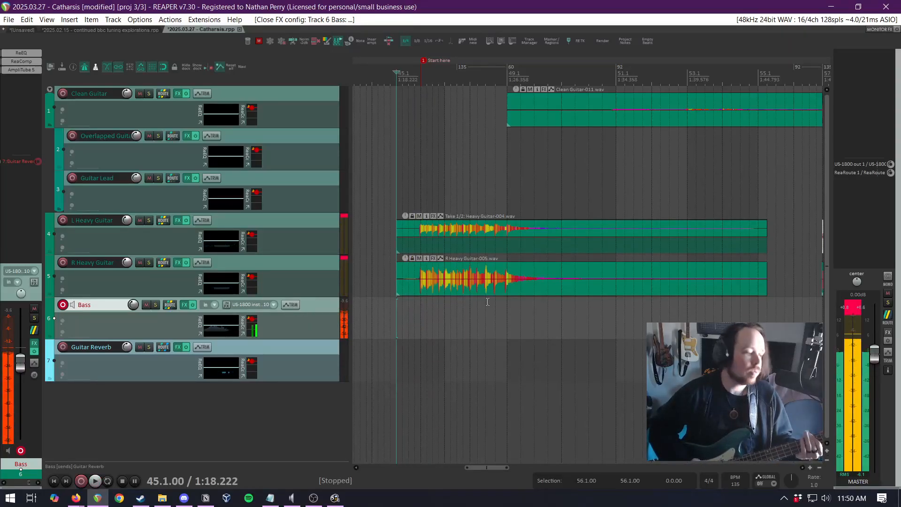
key(space)
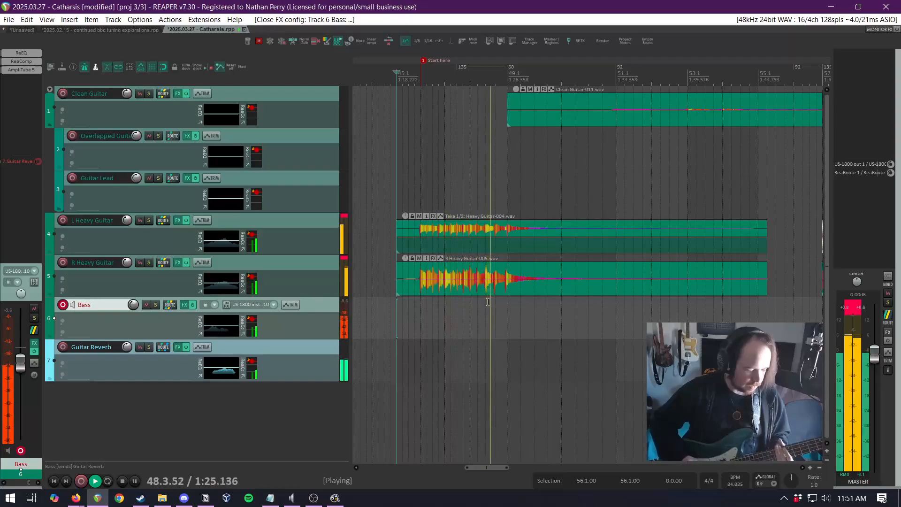
key(space)
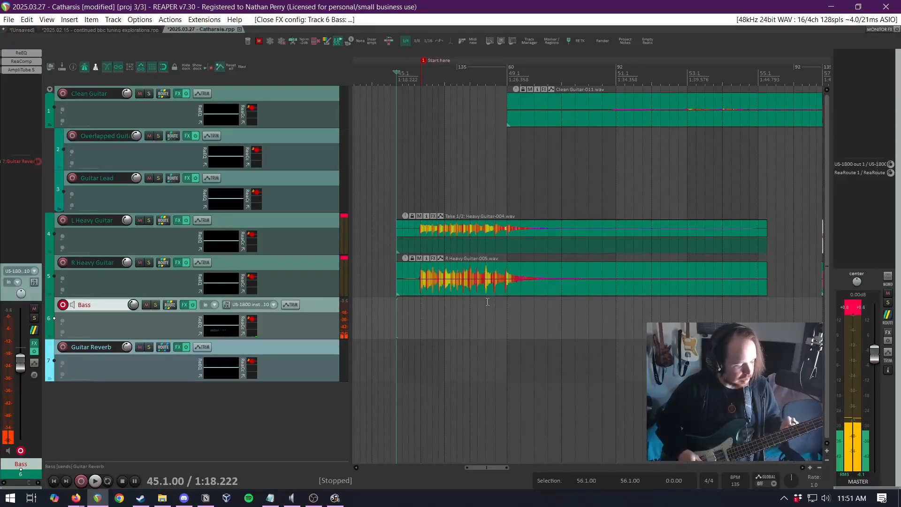
key(space)
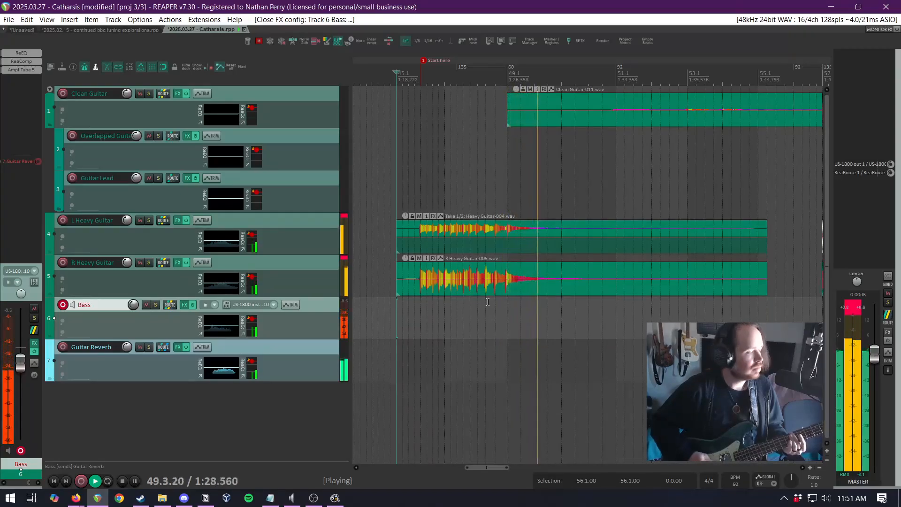
key(space)
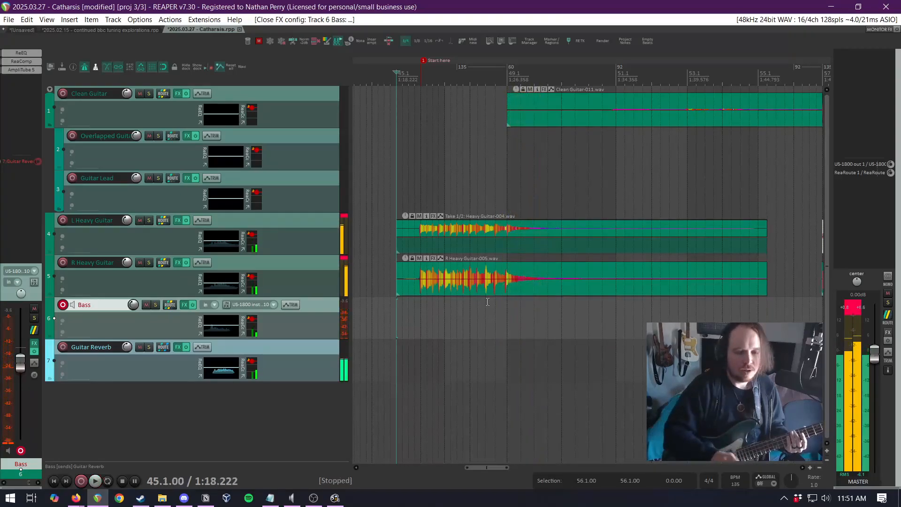
Reopen the Bass effects chain, set the Solid State Bass Preamp's gain to 5.2 and clear the master clip indicator
click(185, 305)
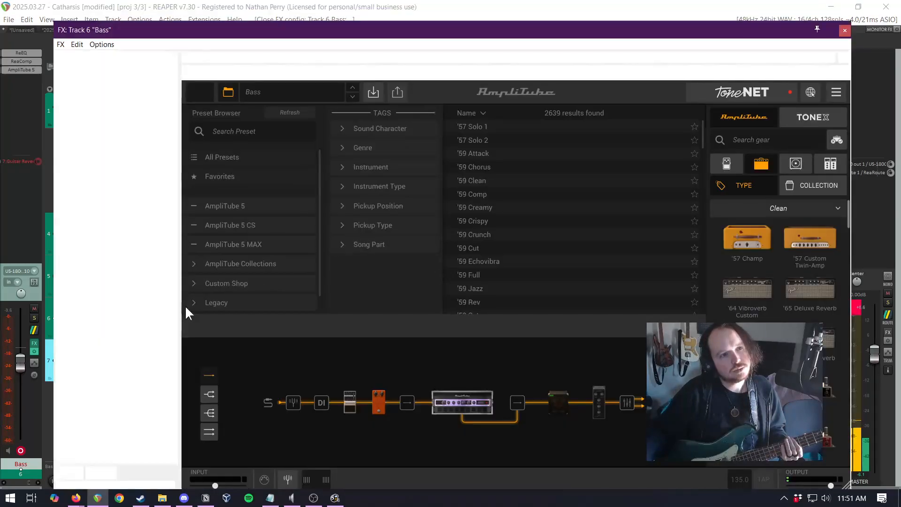
click(258, 89)
click(232, 88)
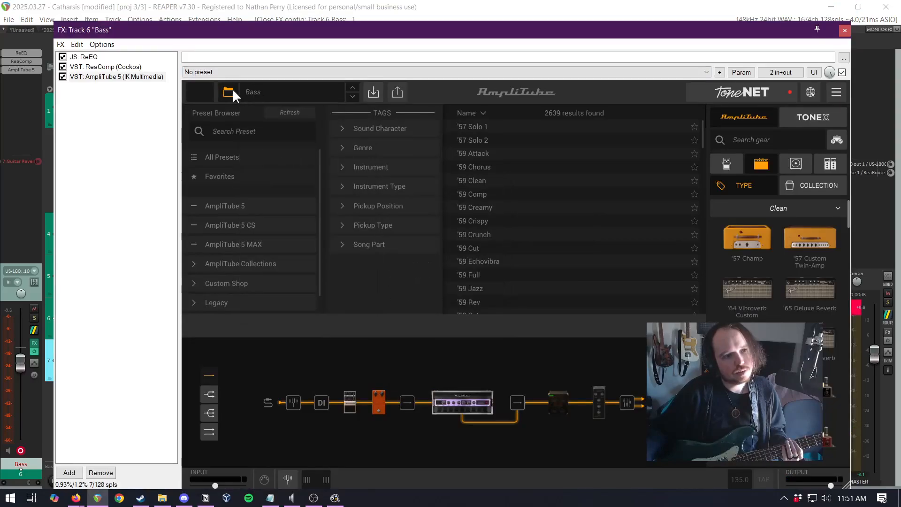
click(231, 88)
click(231, 89)
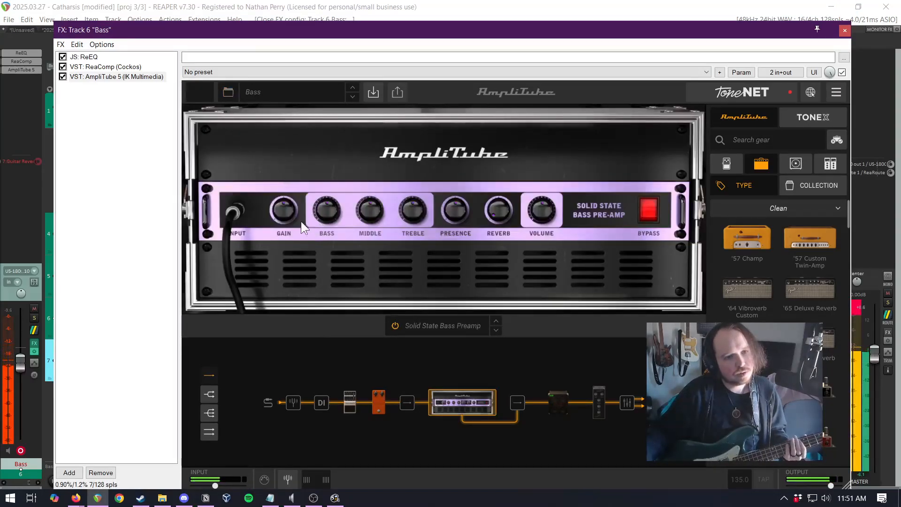
mouse_move(278, 215)
mouse_down()
mouse_move(283, 196)
mouse_move(272, 213)
mouse_up()
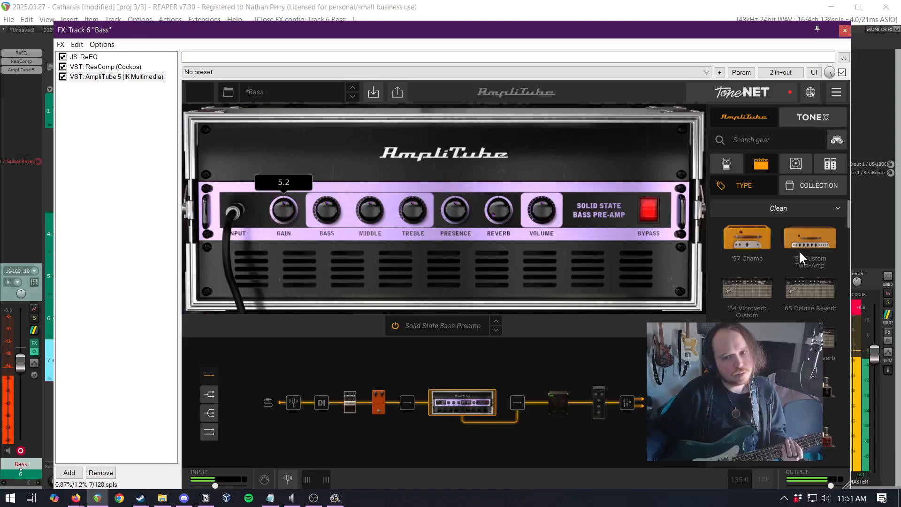
click(857, 307)
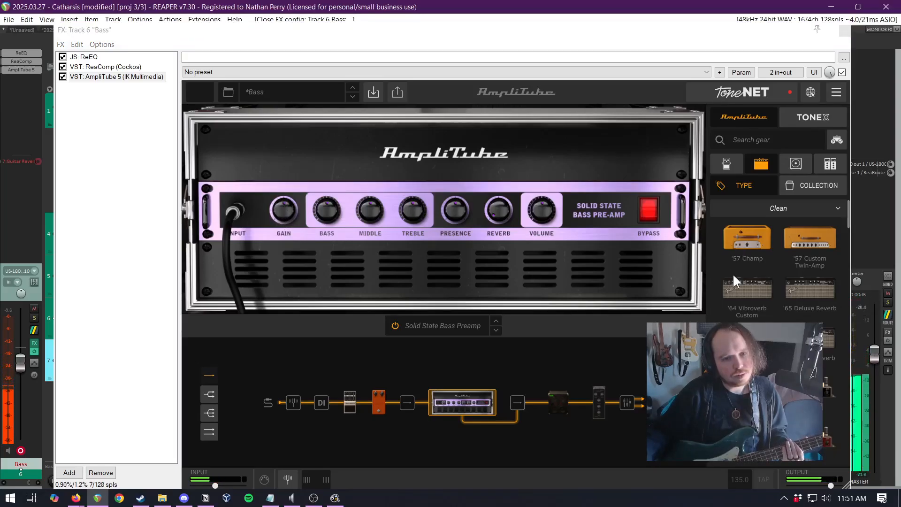
Add an OCD distortion pedal to the bass chain directly after the Compressor pedal
click(733, 163)
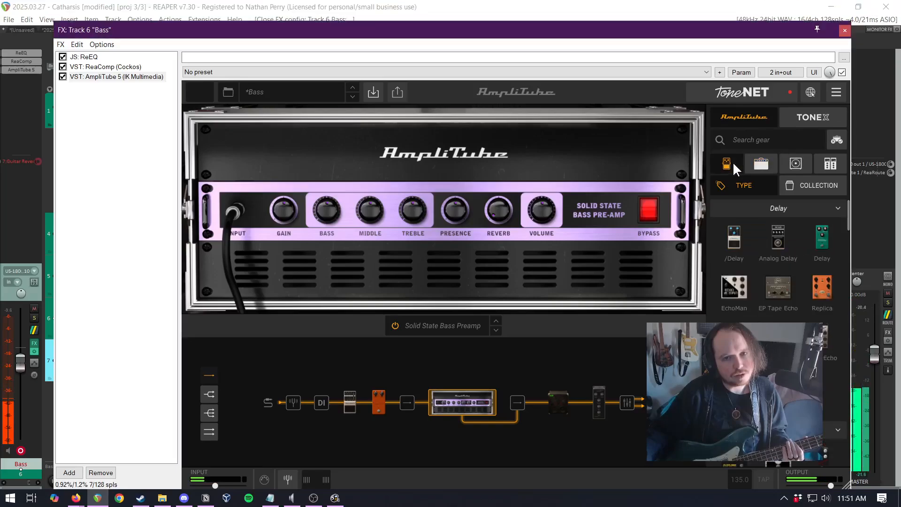
scroll(745, 319, down, 5)
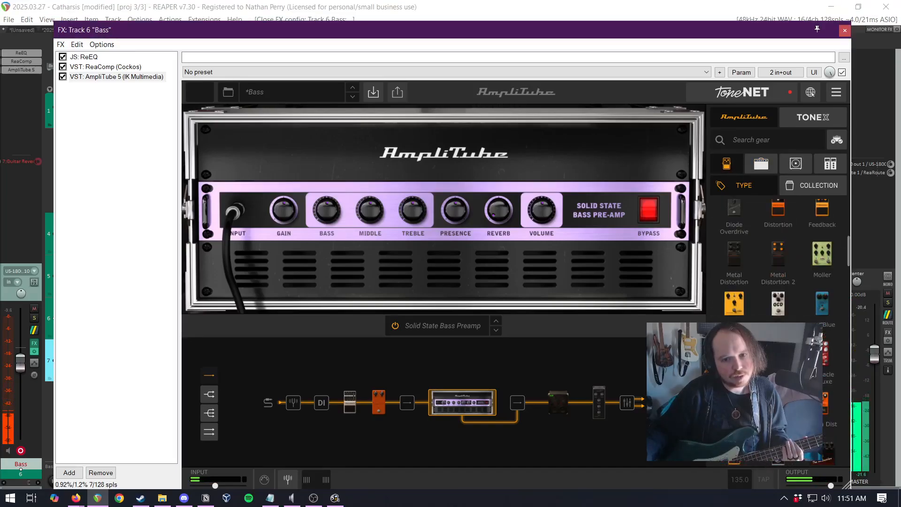
scroll(778, 235, down, 2)
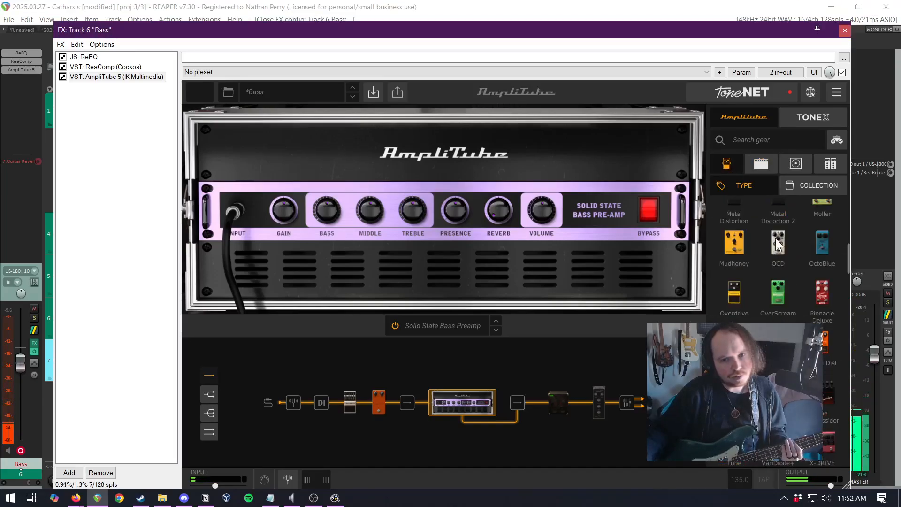
drag(778, 243, 362, 408)
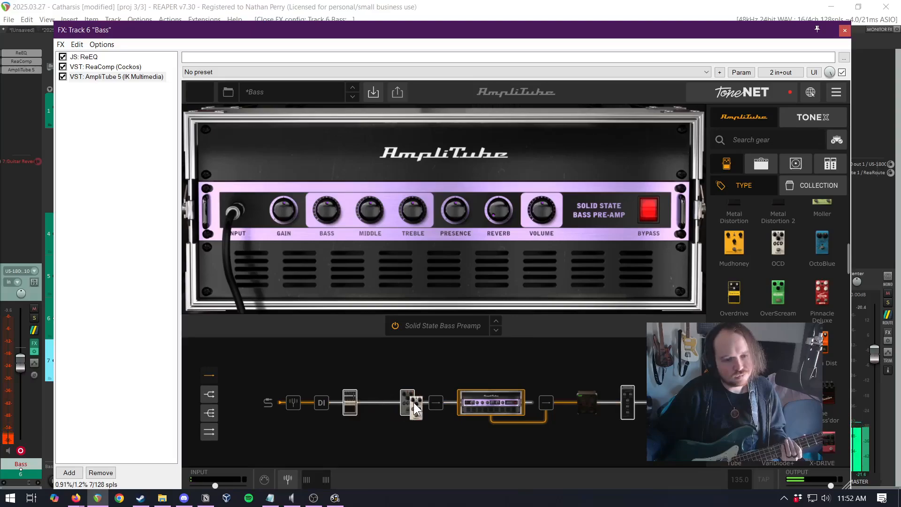
drag(418, 402, 404, 402)
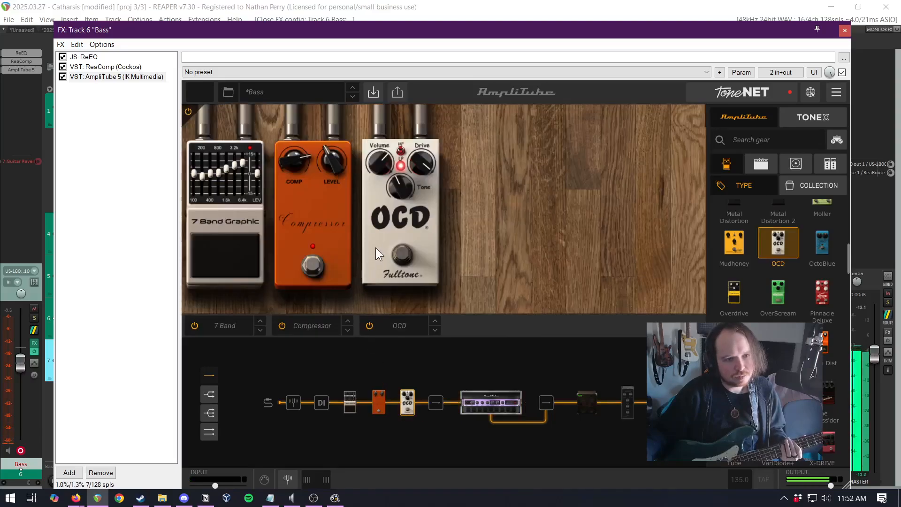
Turn up the OCD pedal's Tone and move it ahead of the Compressor
drag(416, 177, 367, 224)
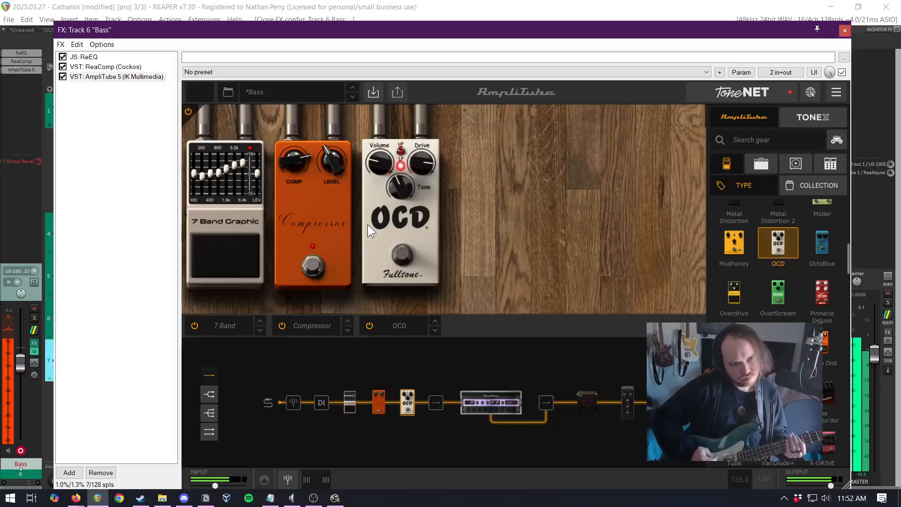
drag(411, 180, 413, 176)
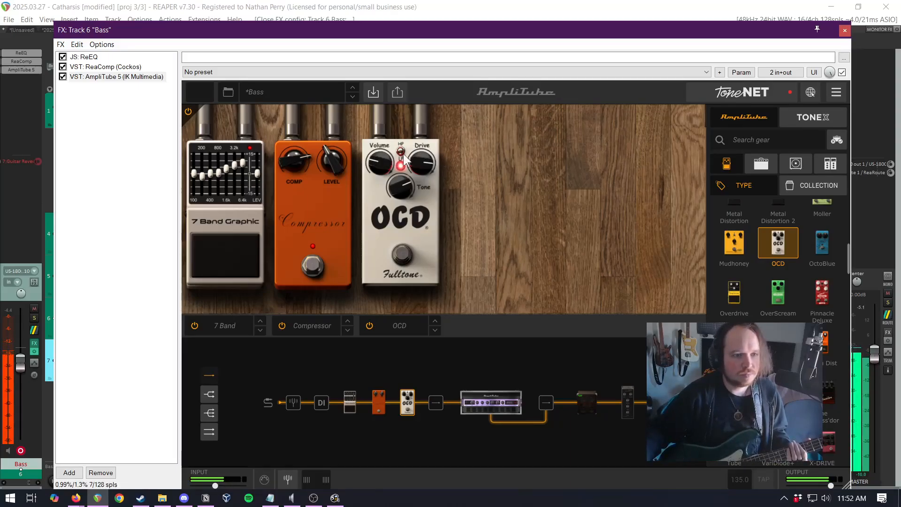
drag(406, 197, 329, 212)
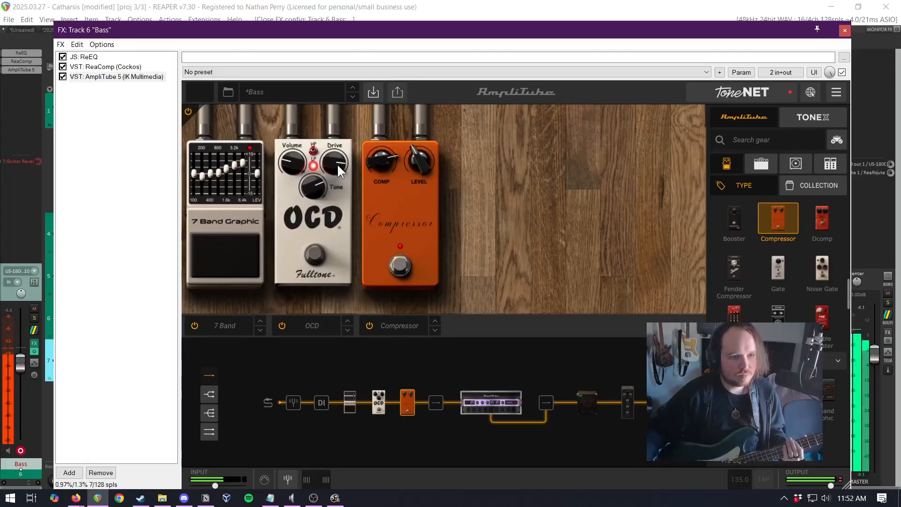
Set the OCD pedal's Drive to 6.5 and fine-tune its Volume and Tone
drag(338, 165, 328, 189)
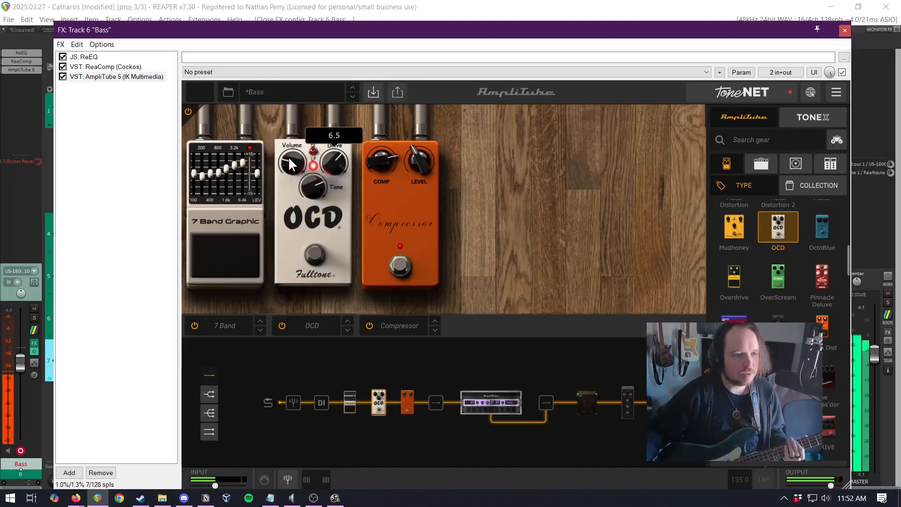
mouse_move(288, 156)
mouse_down()
mouse_move(288, 144)
mouse_move(285, 158)
mouse_up()
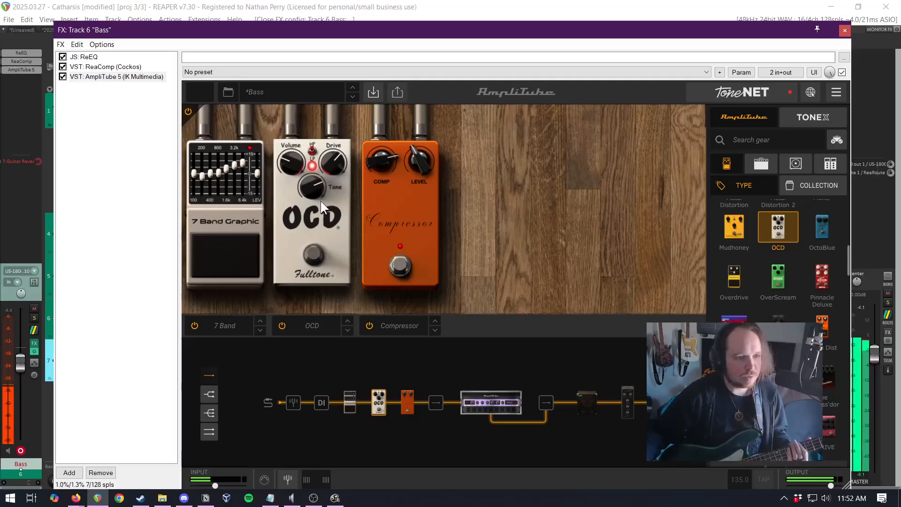
drag(321, 195, 317, 199)
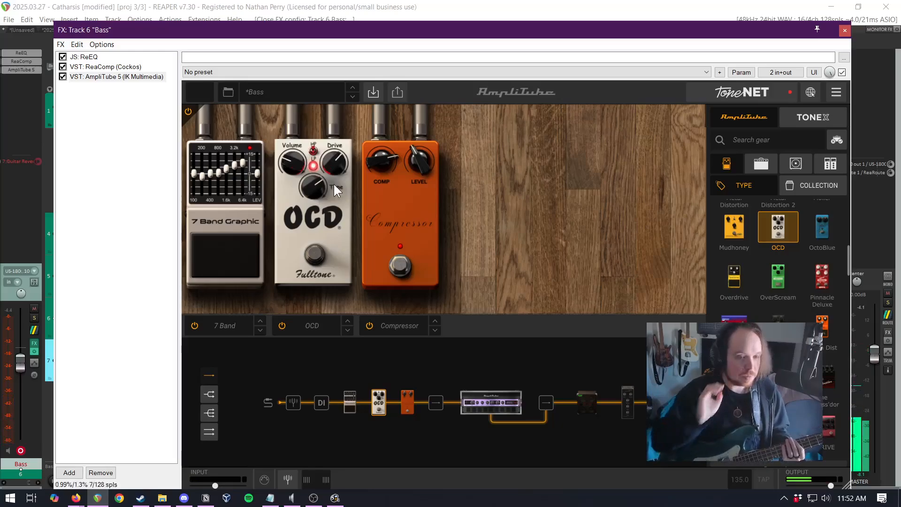
Search the gear for noise, place the Noise Gate pedal at the front of the bass chain and close the effects window
click(747, 136)
text(noise)
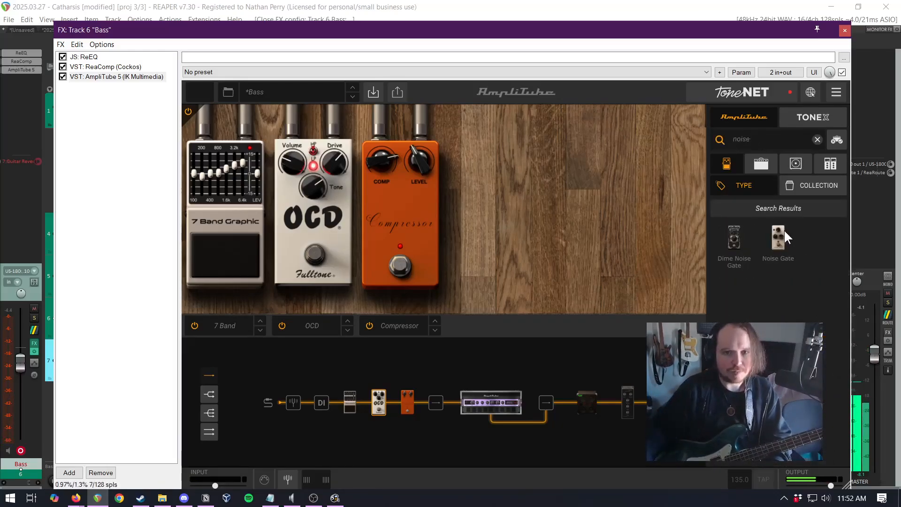
drag(160, 217, 195, 238)
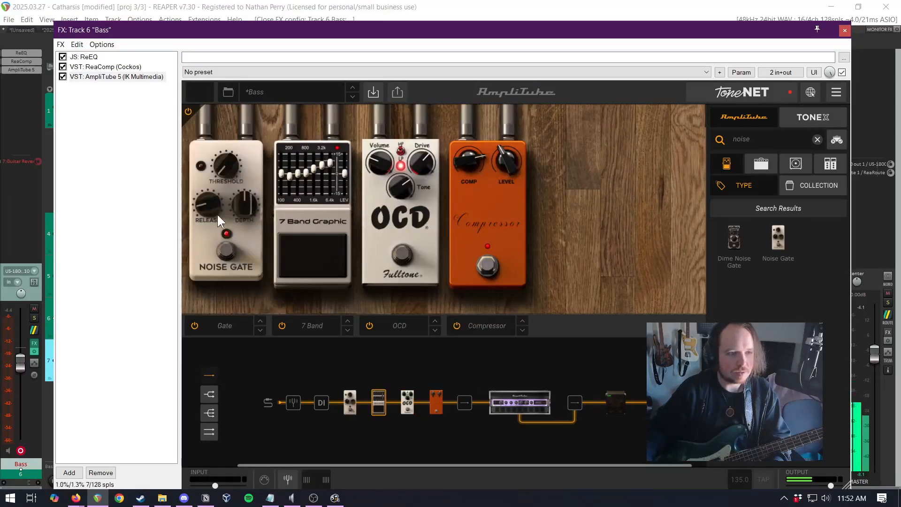
click(224, 170)
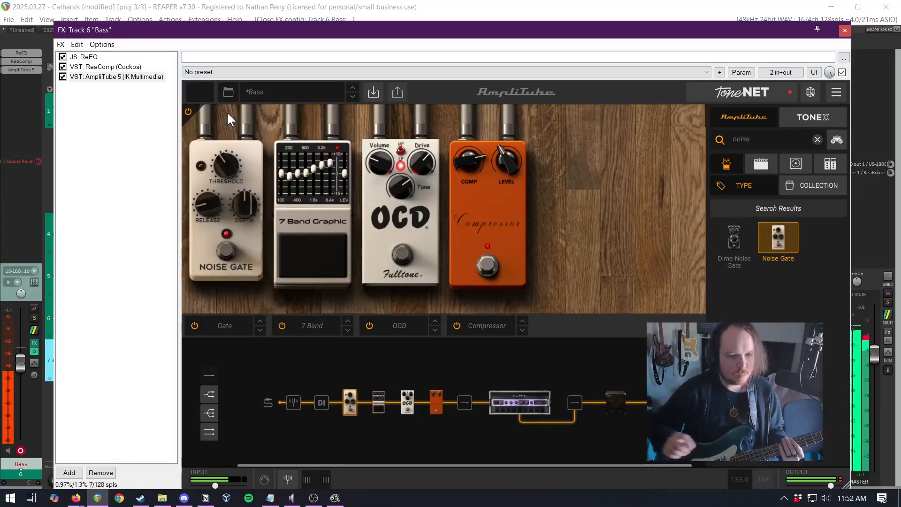
click(846, 31)
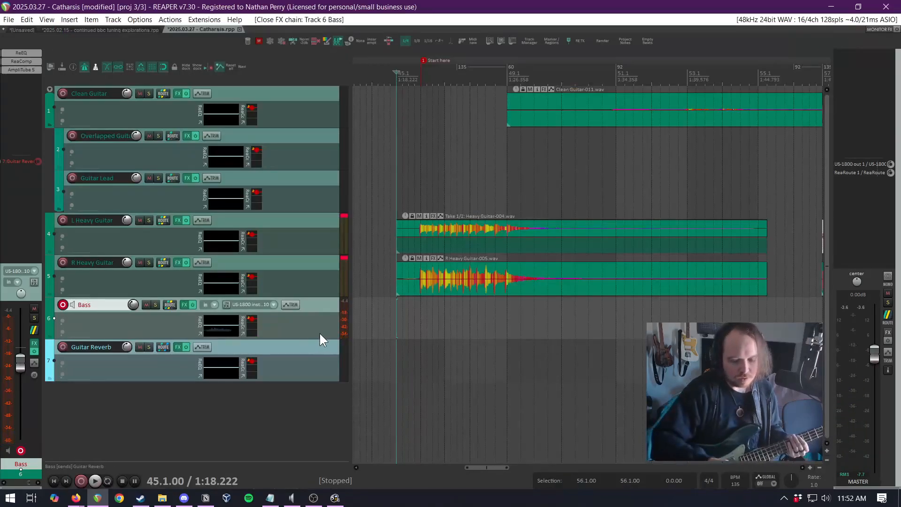
Record a bass take from 45.1.00 while lowering the Bass track's volume to -19.9 dB
key(ctrl+r)
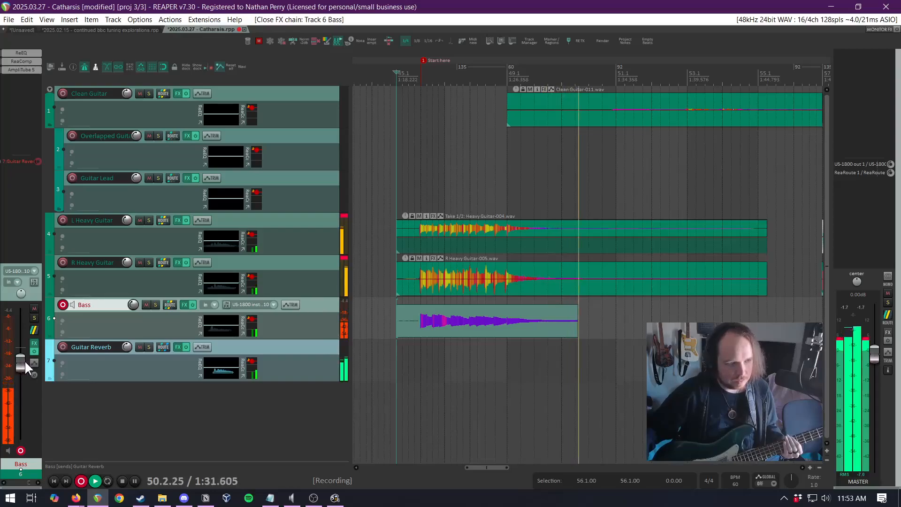
drag(26, 360, 21, 389)
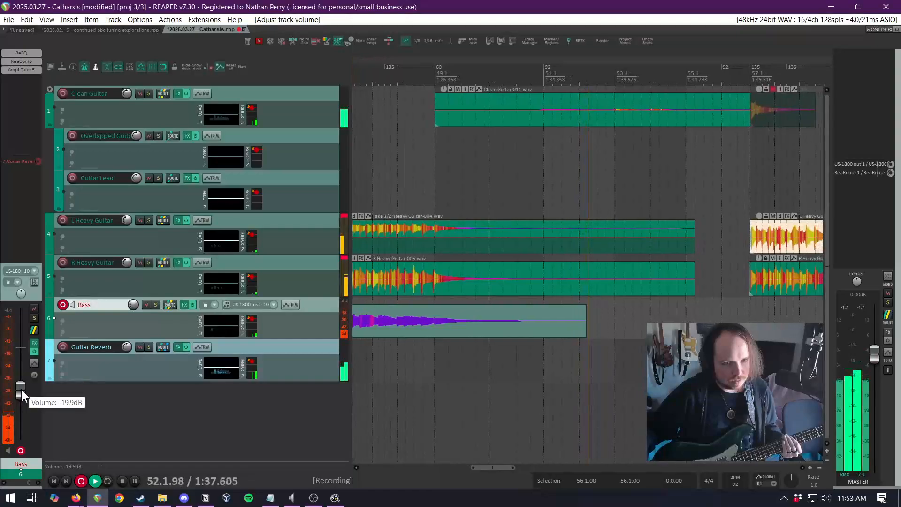
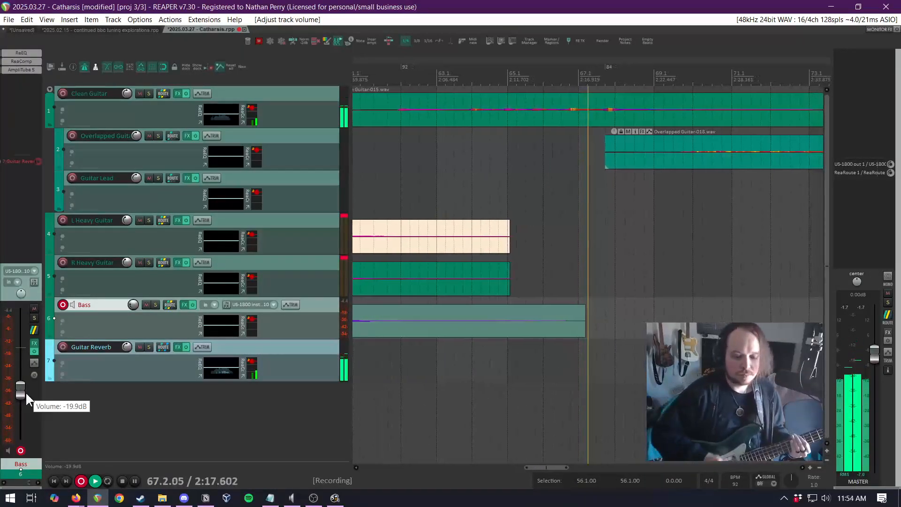
key(space)
Play back the bass take, unmute its Guitar Reverb send, solo the Bass track and adjust the send level
key(space)
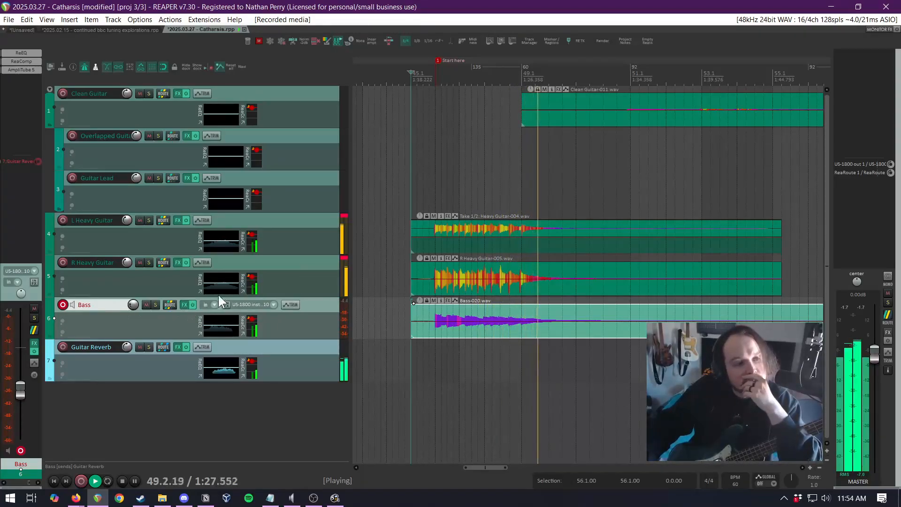
right_click(20, 162)
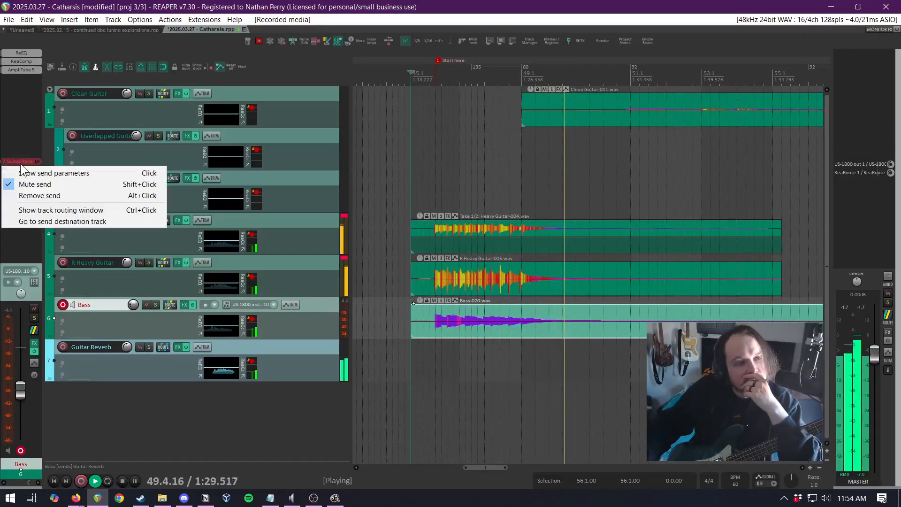
click(66, 185)
click(423, 362)
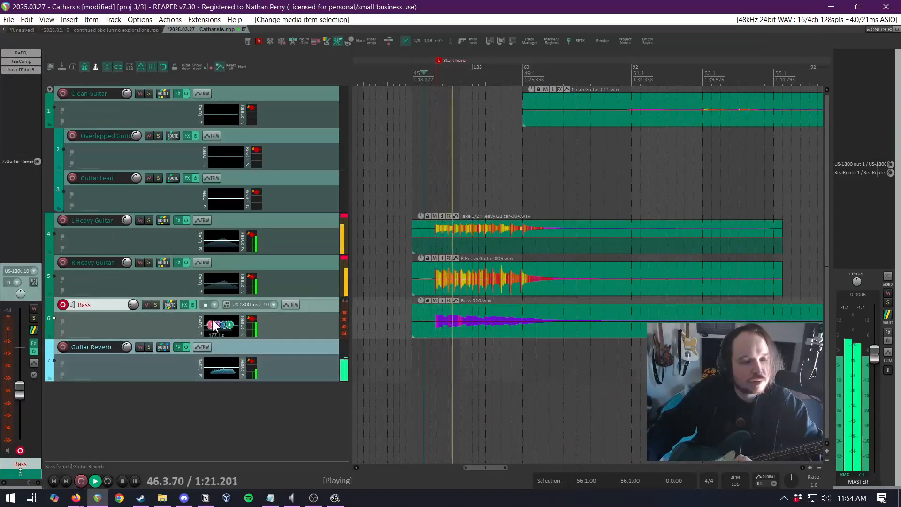
click(156, 303)
drag(37, 161, 37, 165)
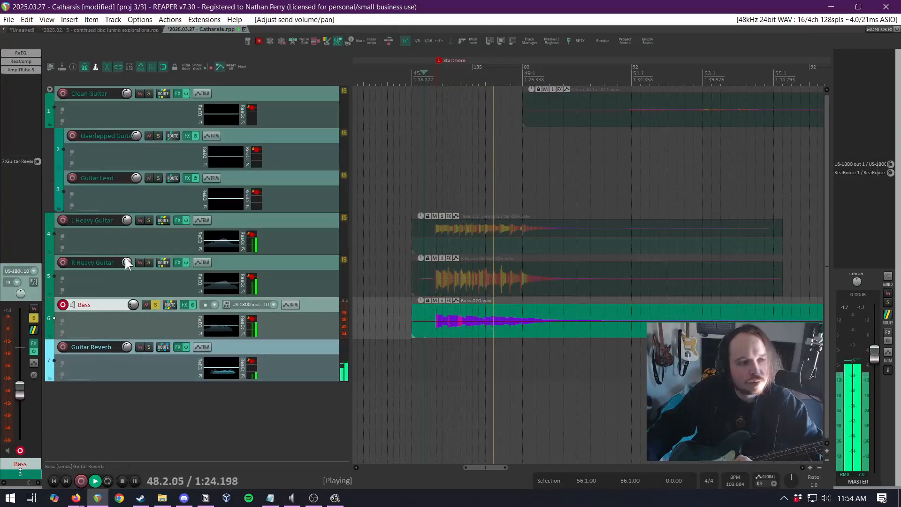
Adjust the OCD pedal in the Bass track's AmpliTube 5 chain, setting Drive to 6.3 and Tone to 4.3, and close the effects window
click(184, 304)
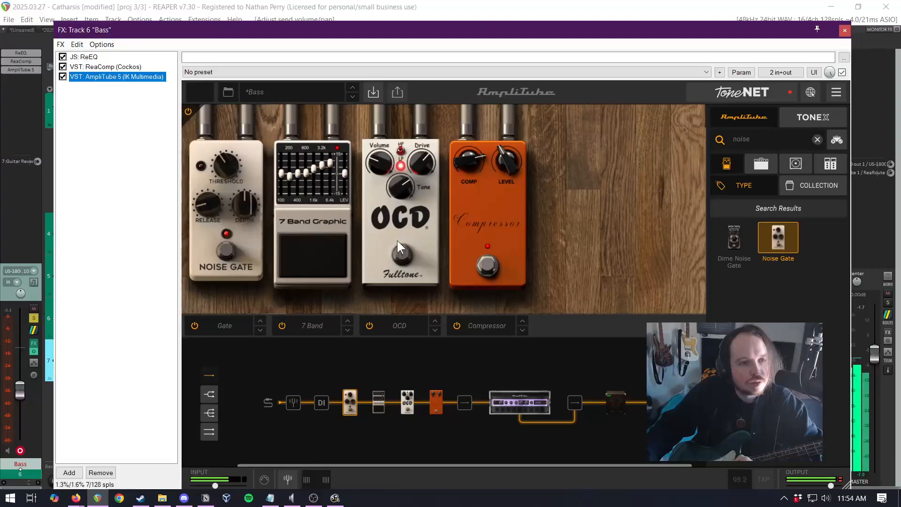
click(399, 185)
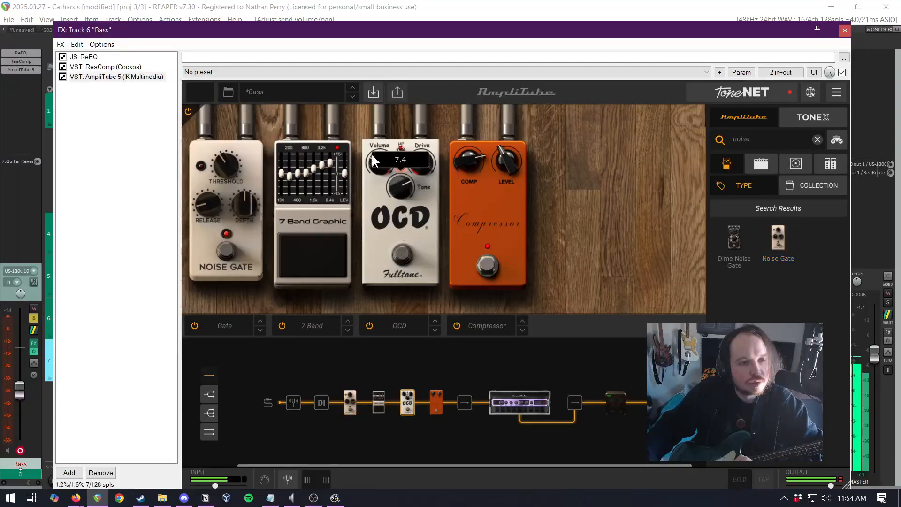
drag(374, 159, 386, 154)
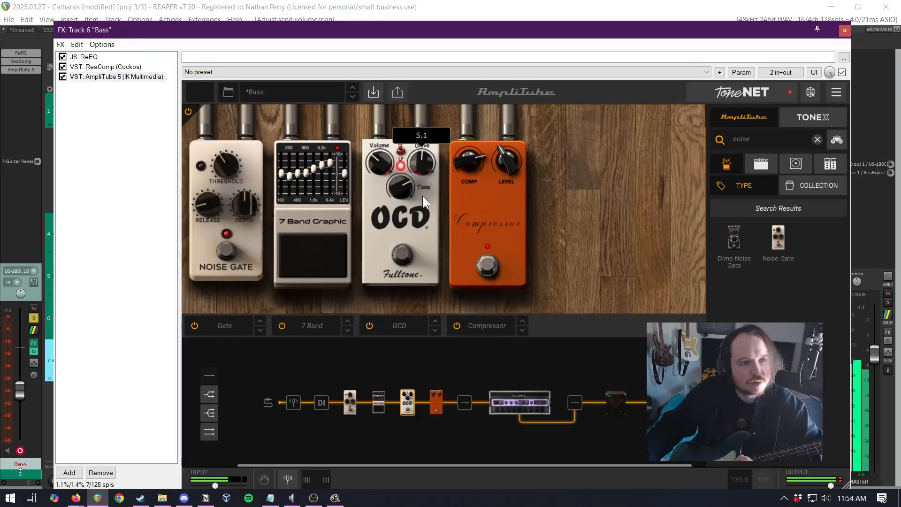
drag(422, 195, 435, 181)
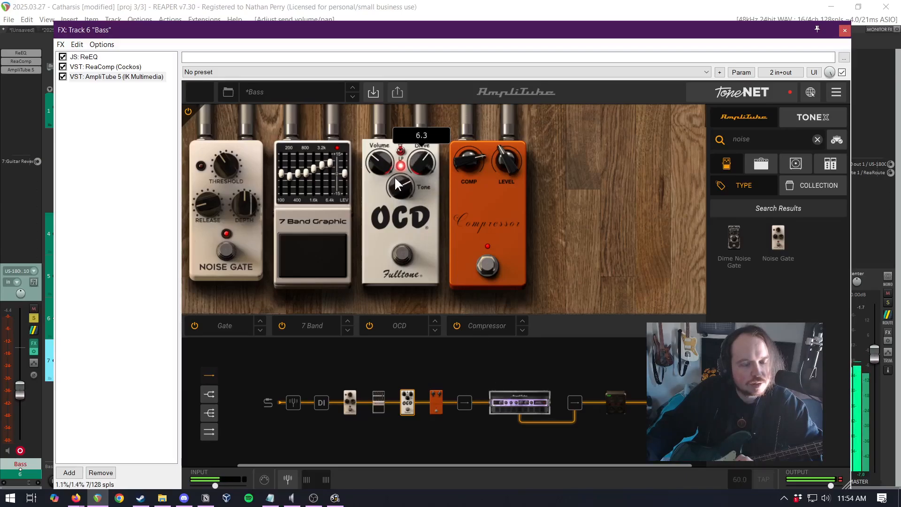
drag(394, 177, 408, 226)
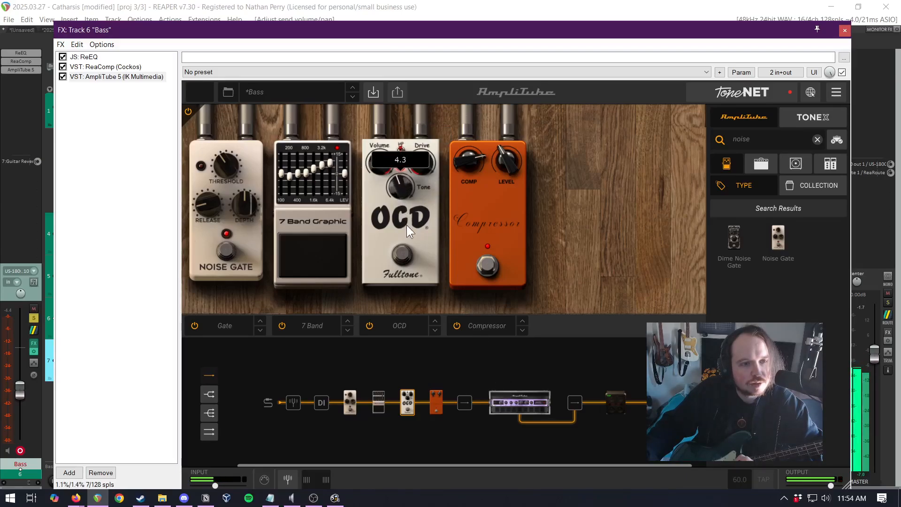
click(366, 6)
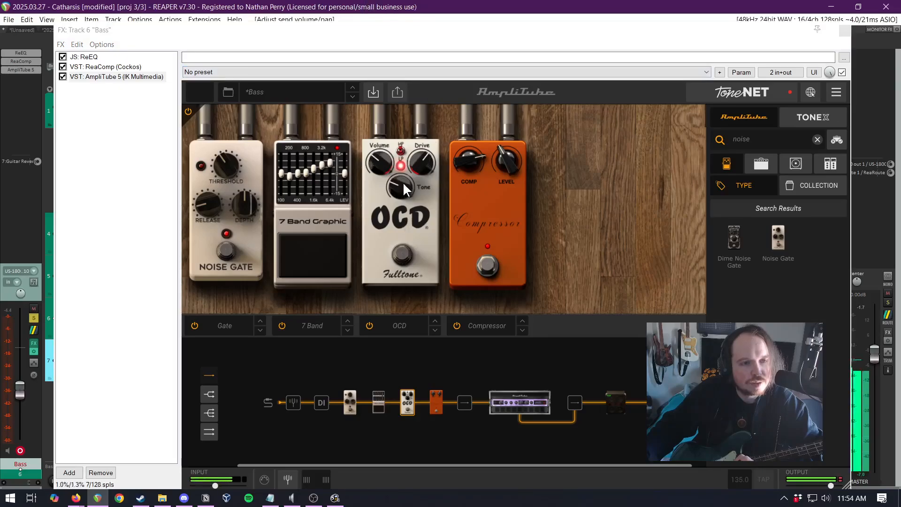
click(840, 31)
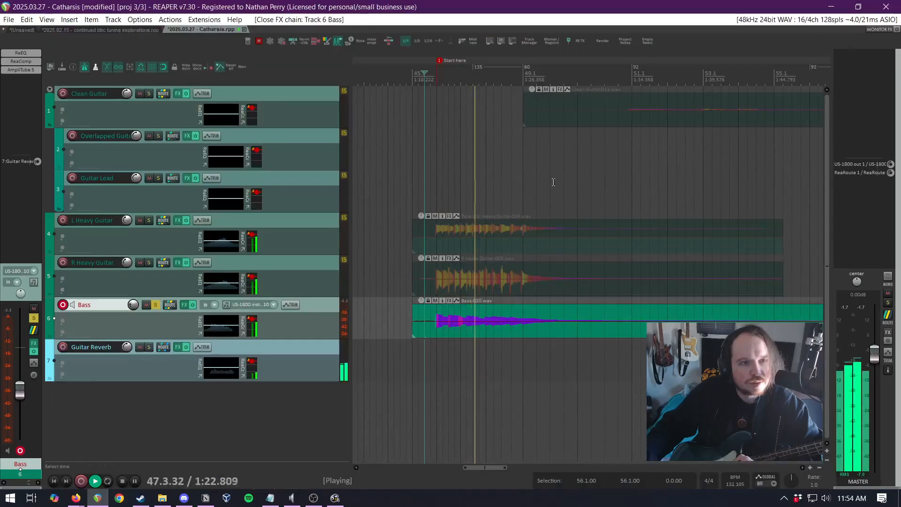
Unsolo and disarm the Bass track, and restart playback of the full mix
click(156, 305)
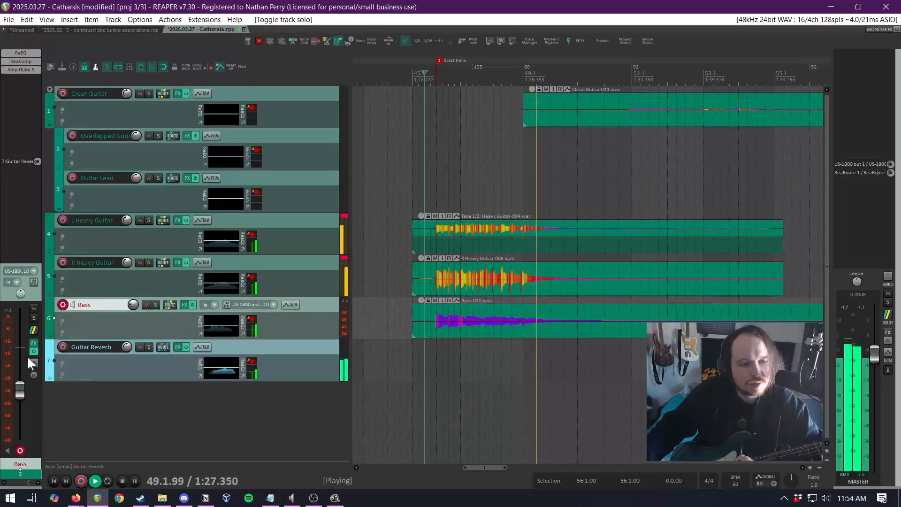
click(21, 450)
key(space)
key(space)
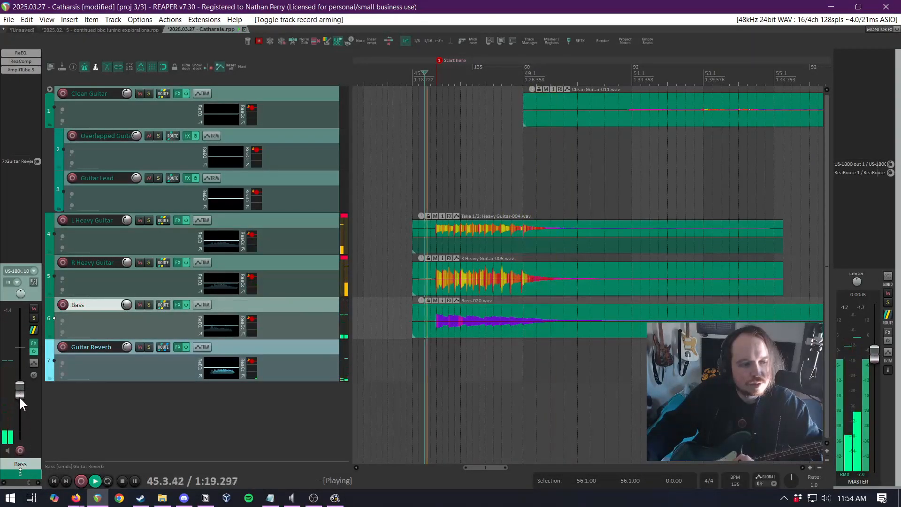
Raise the Bass track's volume slightly, save the project and stop playback
drag(18, 386, 26, 378)
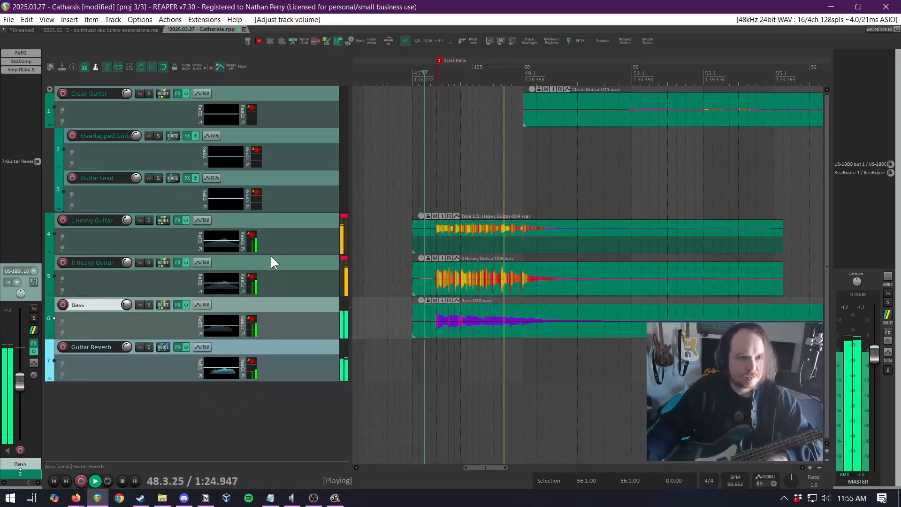
key(ctrl+s)
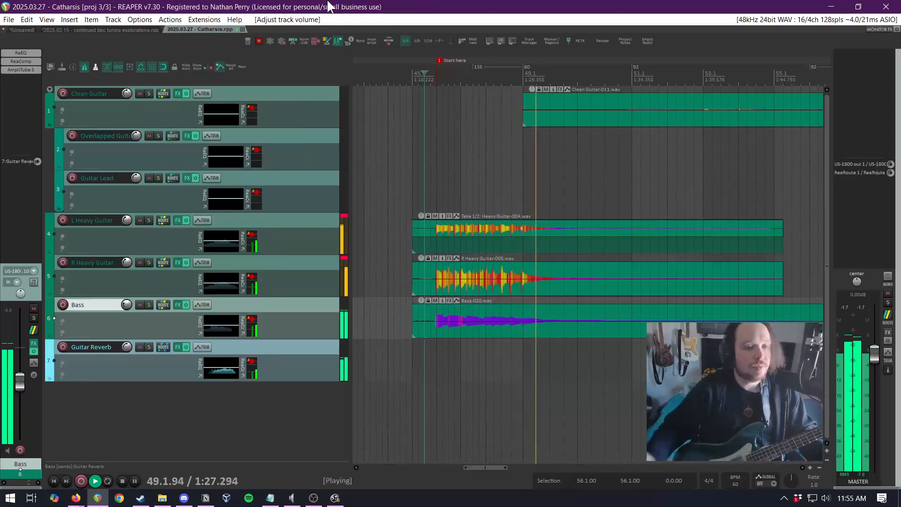
key(space)
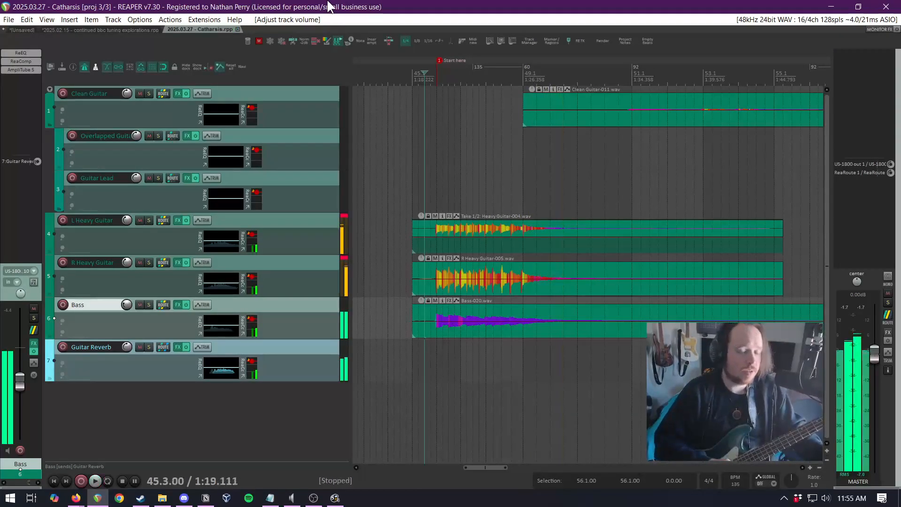
Play the song from measure 51.1 through the second heavy section to check the bass in the mix
scroll(617, 249, down, 5)
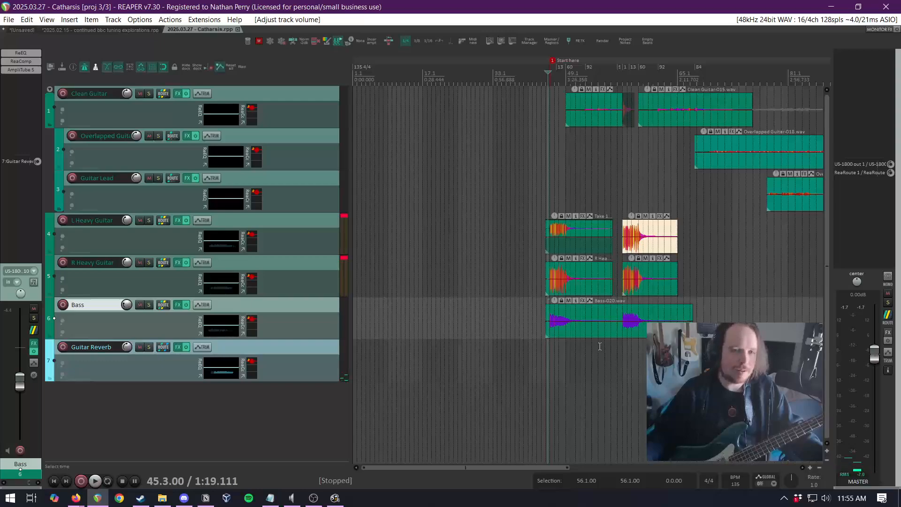
scroll(600, 346, up, 5)
click(555, 354)
scroll(555, 355, up, 3)
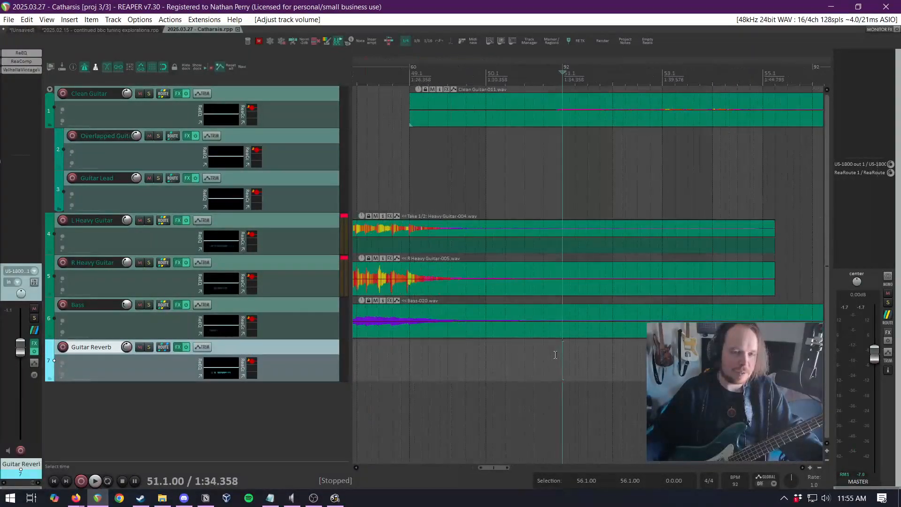
key(space)
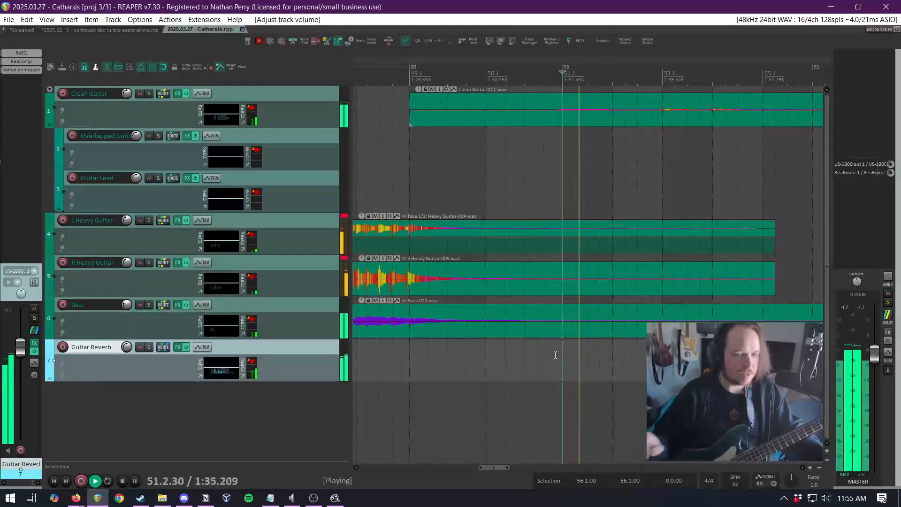
scroll(569, 353, down, 2)
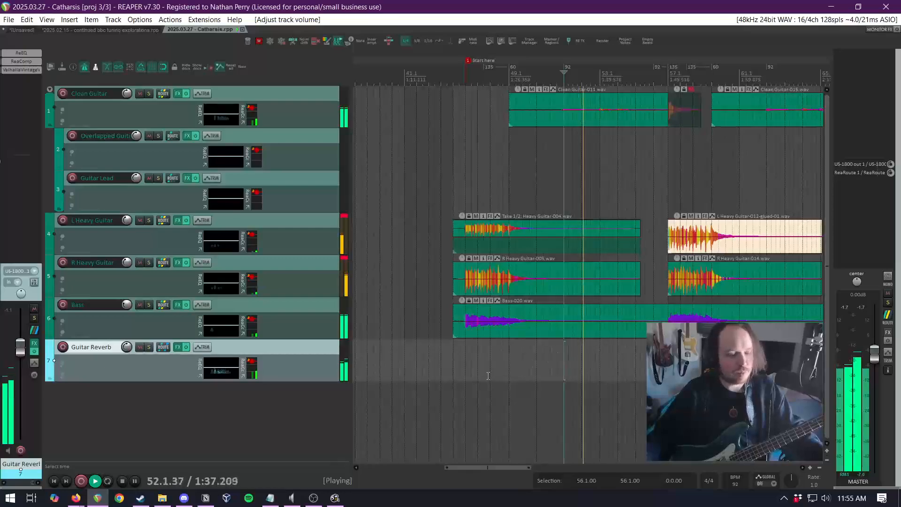
scroll(507, 362, down, 4)
scroll(507, 362, up, 4)
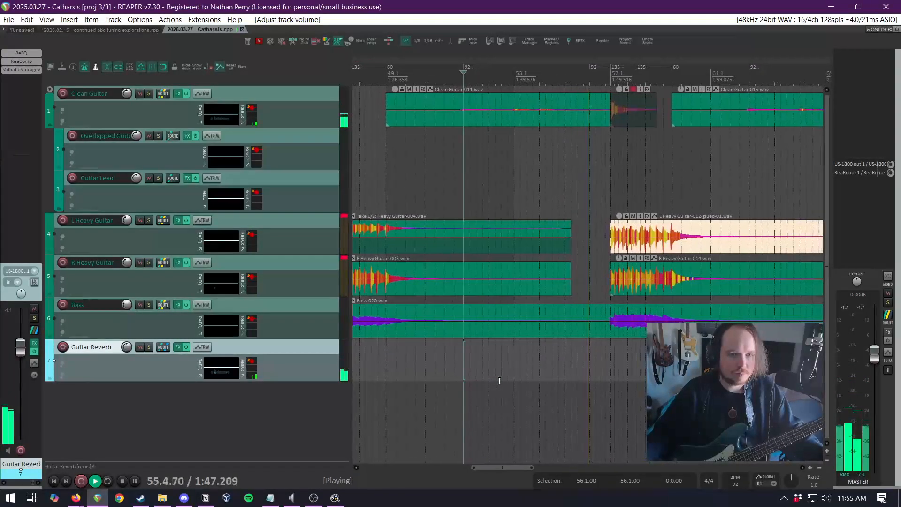
scroll(596, 319, up, 7)
scroll(589, 316, down, 4)
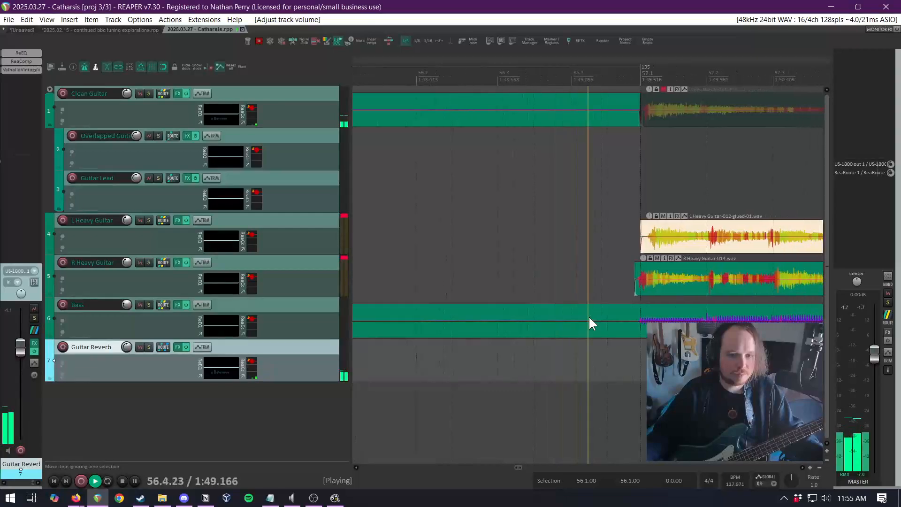
scroll(589, 316, down, 6)
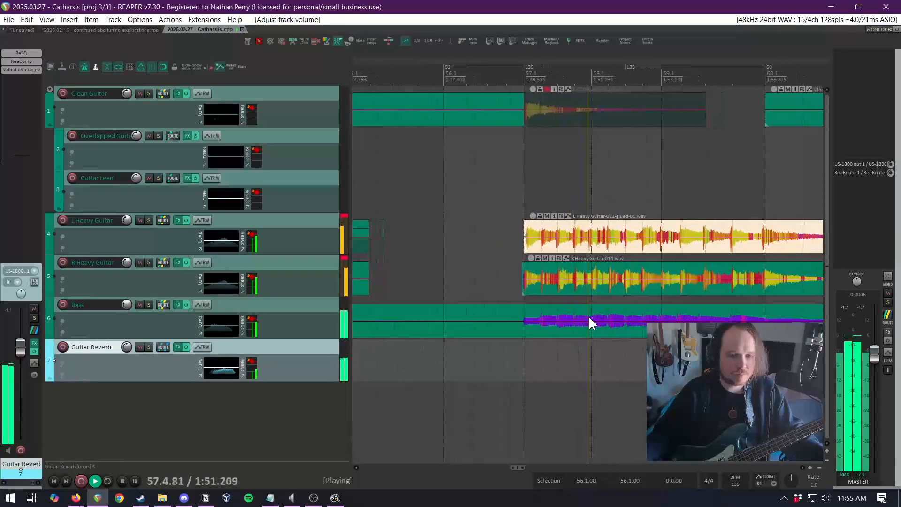
key(space)
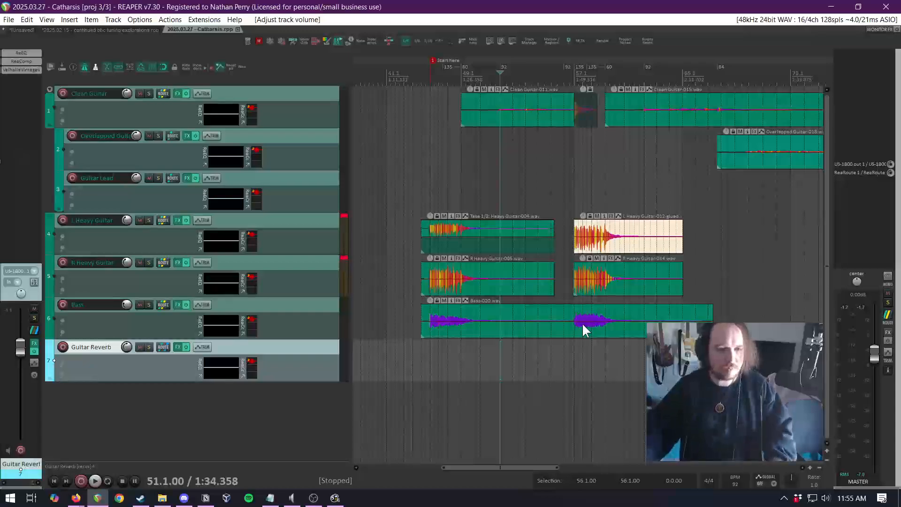
Insert the Addictive Drums Seperate Outs drum track template and shrink the Drums Bus folder's child tracks to compact height
right_click(288, 419)
mouse_move(389, 369)
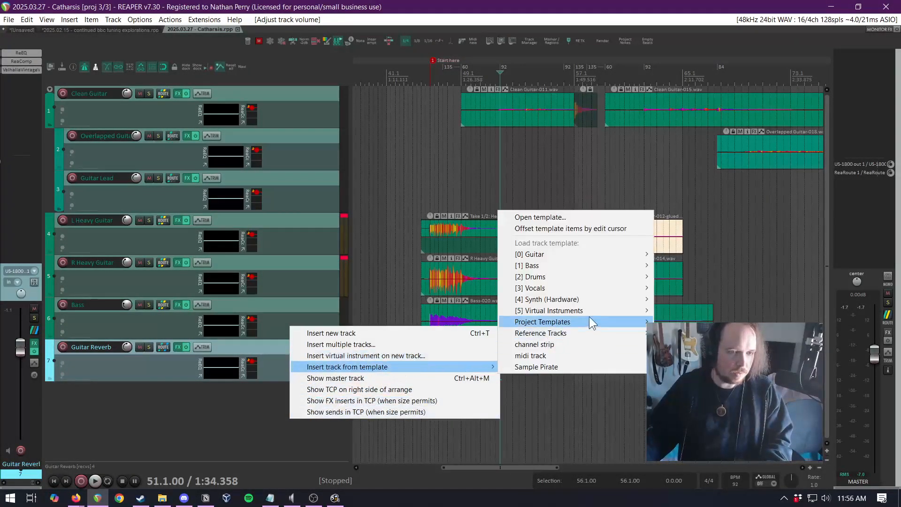
mouse_move(618, 275)
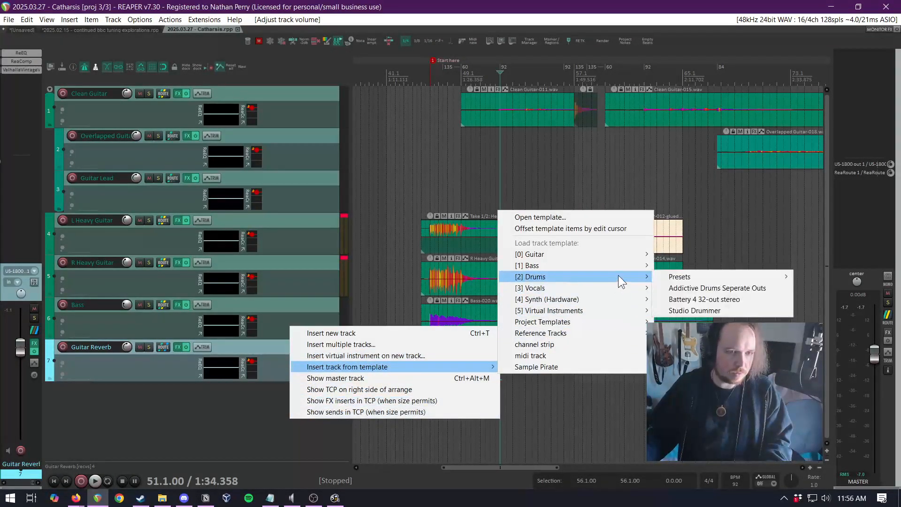
click(730, 287)
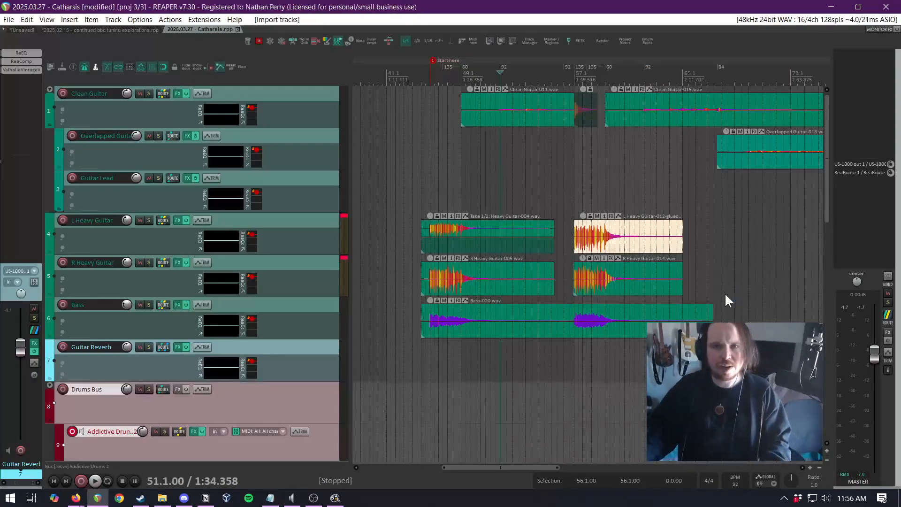
click(311, 397)
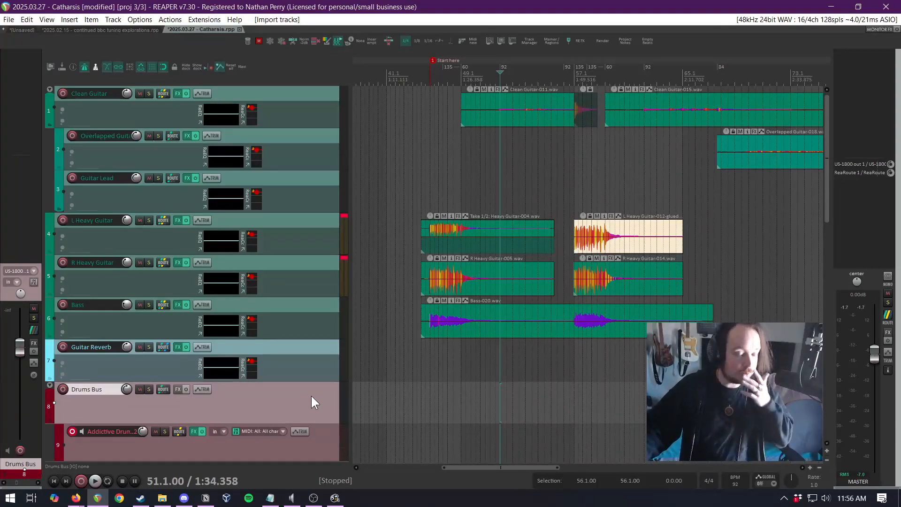
scroll(311, 395, down, 3)
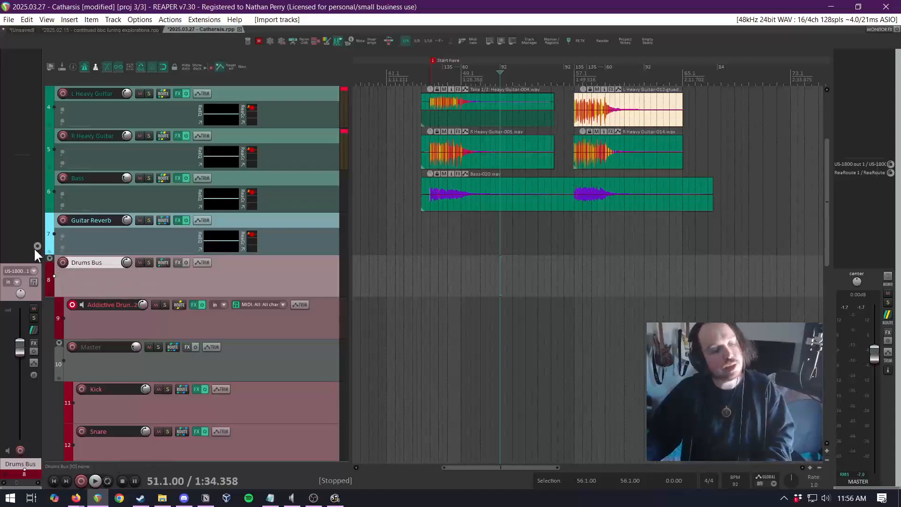
click(49, 258)
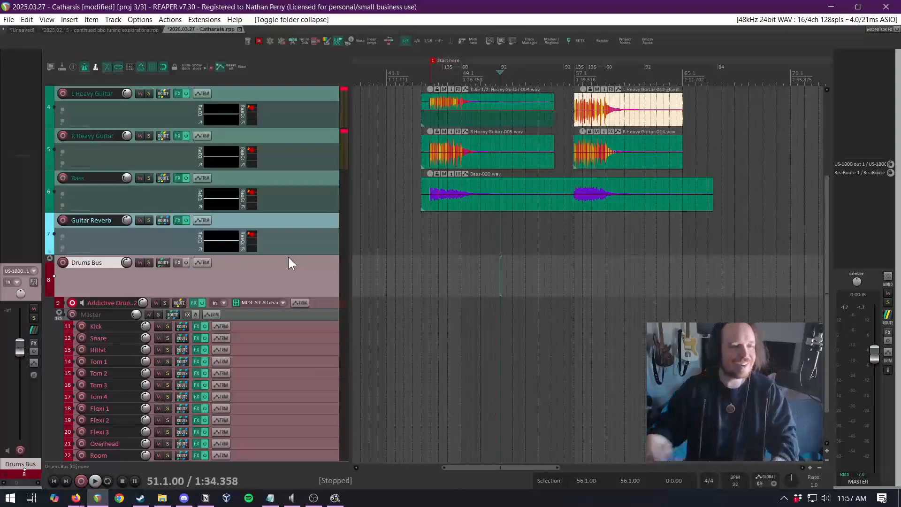
click(328, 153)
scroll(329, 153, up, 1)
scroll(331, 154, up, 1)
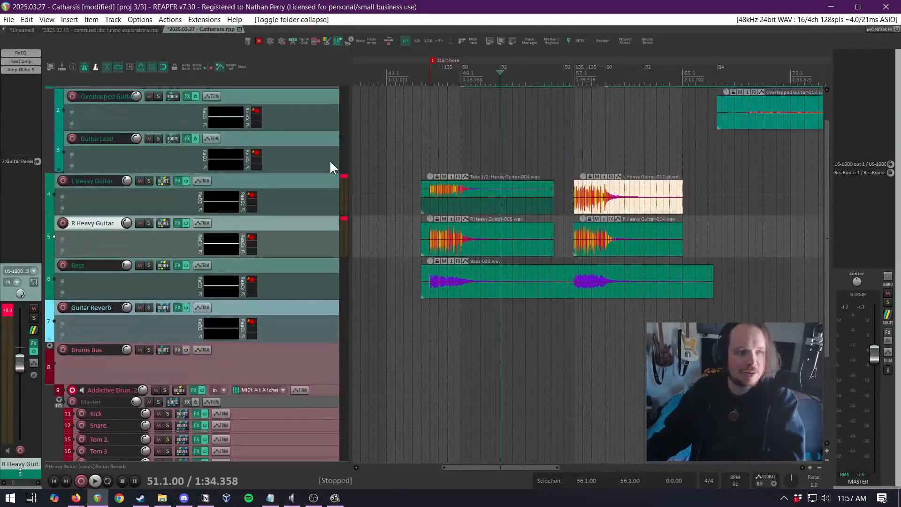
scroll(329, 161, up, 1)
scroll(329, 165, down, 4)
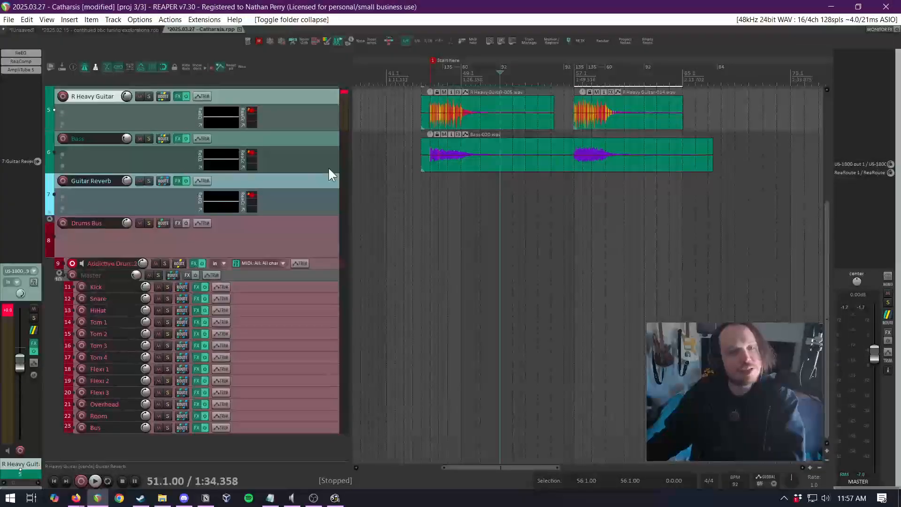
click(328, 170)
click(326, 180)
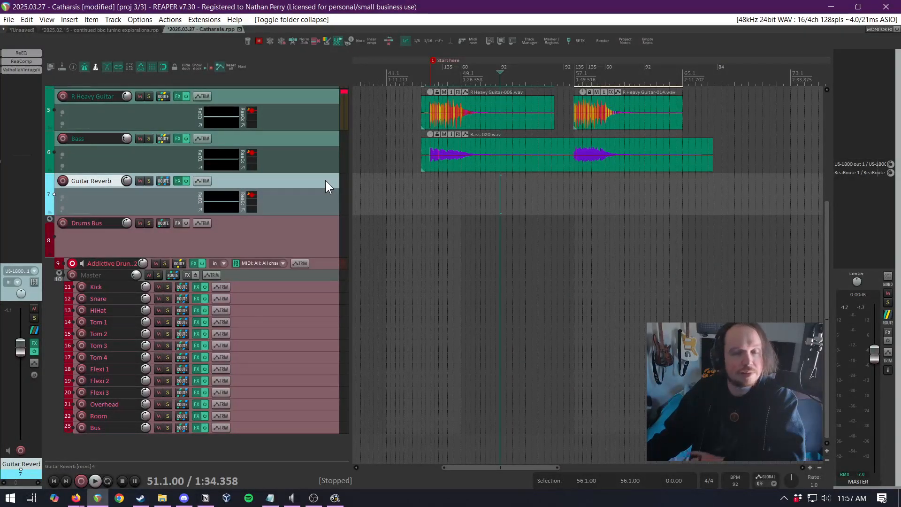
click(309, 248)
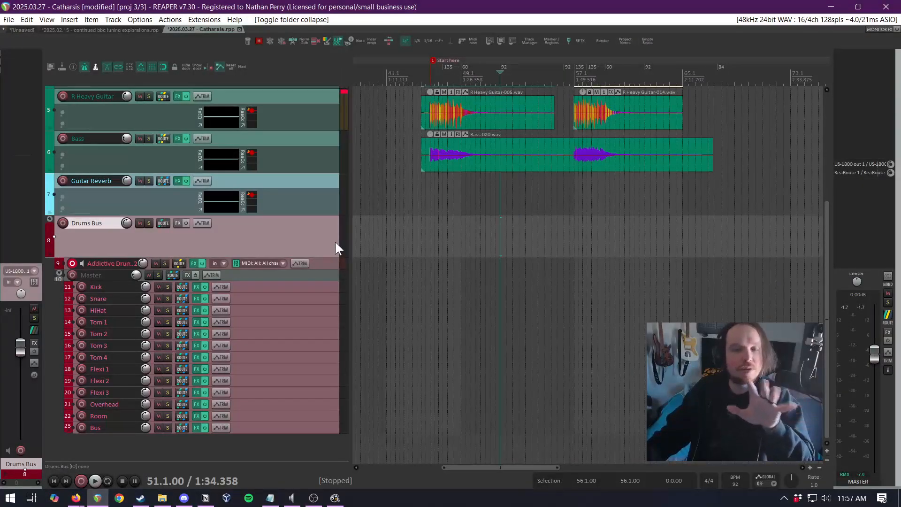
Enlarge the Addictive Drums 2 track and draw an empty MIDI item on it from 45.3 to 50.1
click(326, 265)
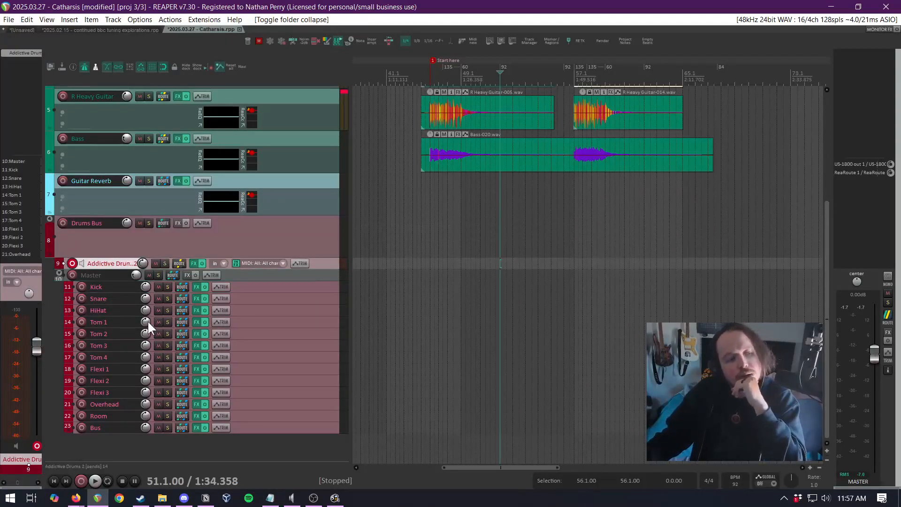
mouse_move(308, 280)
mouse_down()
mouse_move(306, 296)
mouse_move(314, 281)
mouse_move(318, 294)
mouse_up()
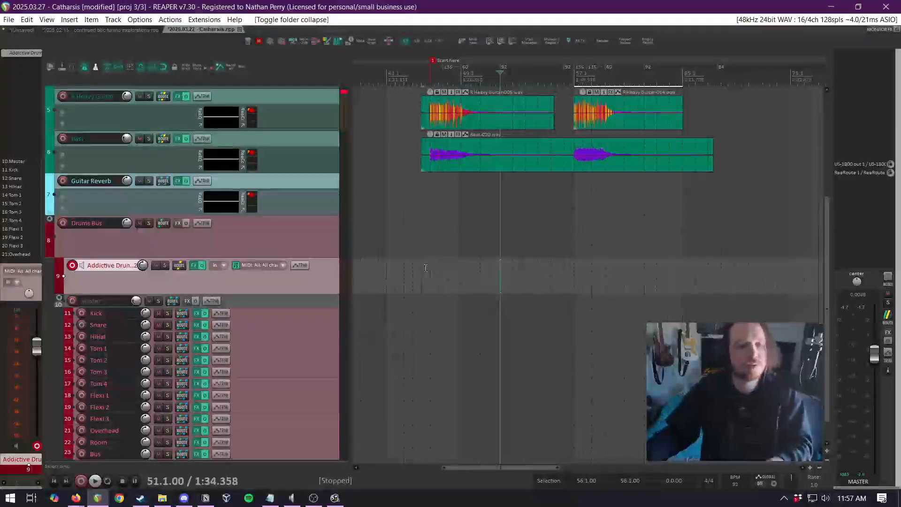
click(423, 274)
scroll(422, 274, up, 5)
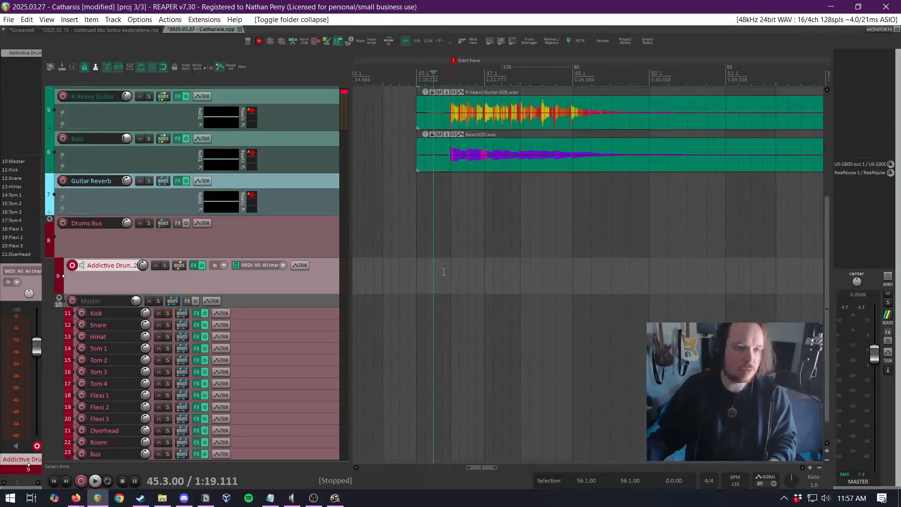
scroll(434, 272, up, 2)
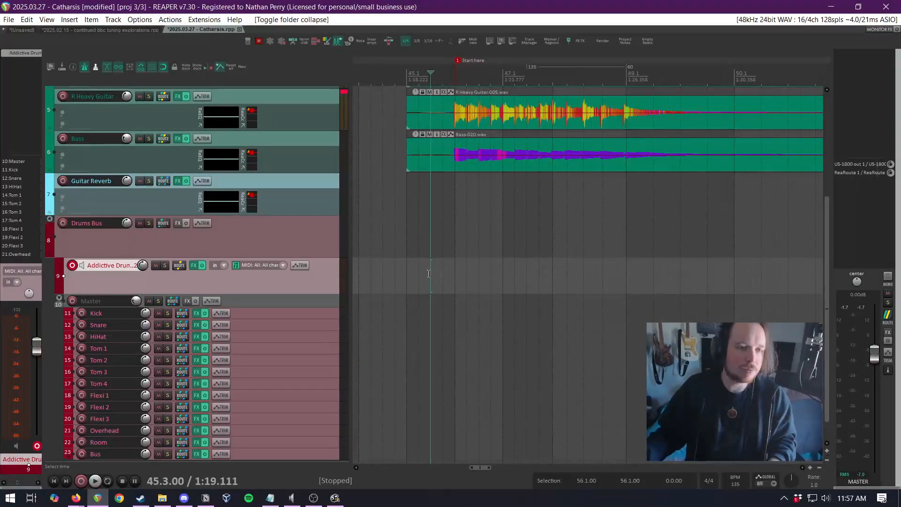
mouse_move(436, 283)
mouse_down()
mouse_move(753, 271)
mouse_move(734, 271)
mouse_up()
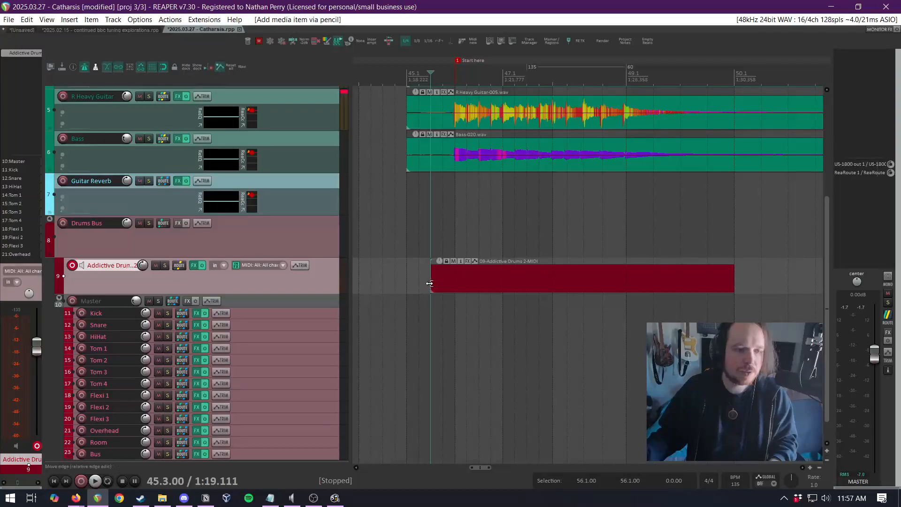
Extend both ends of the empty MIDI item on the Addictive Drums 2 track to span 45.1 to 51.1
mouse_move(431, 282)
mouse_down()
mouse_move(401, 281)
mouse_move(539, 263)
mouse_move(734, 265)
mouse_up()
key(ctrl+z)
key(ctrl+z)
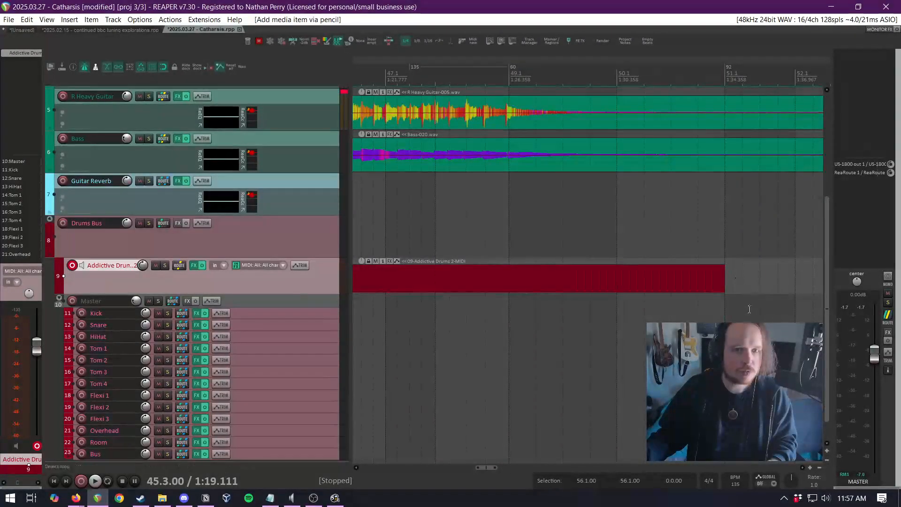
scroll(748, 307, down, 3)
scroll(636, 305, up, 2)
scroll(557, 287, up, 2)
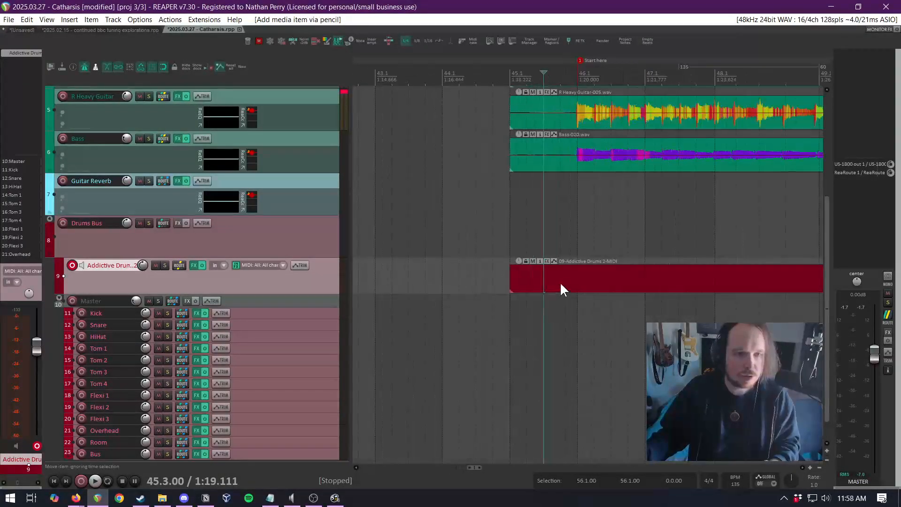
Open the drum MIDI item, draw eight straight sixteenth notes on C2 from 46.1 to 46.3, and play them
click(573, 280)
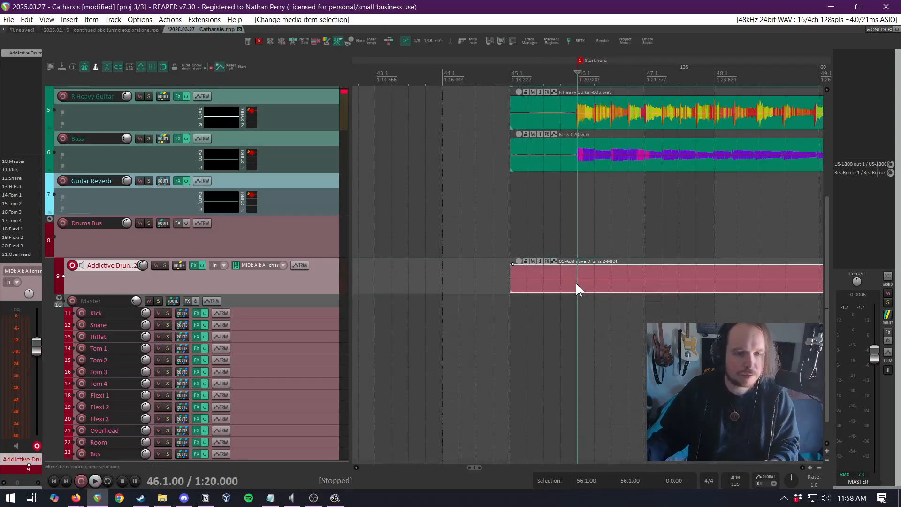
double_click(576, 283)
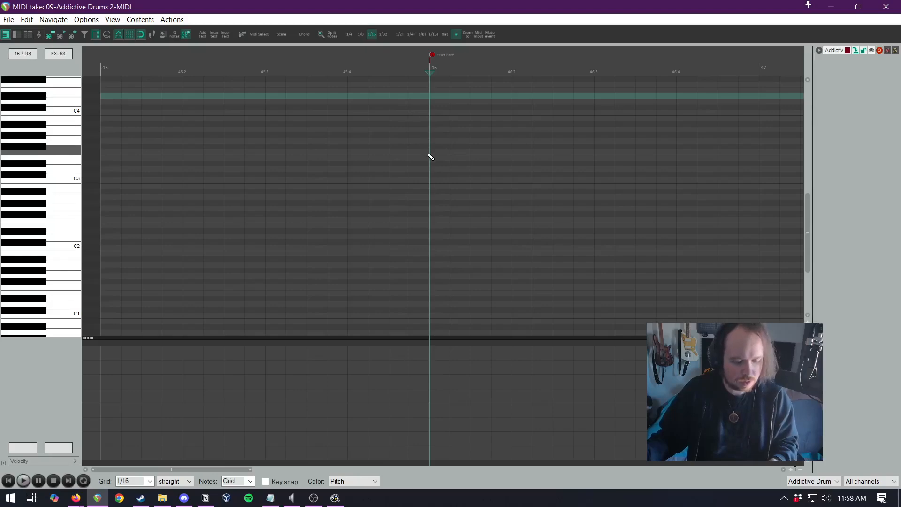
drag(437, 245, 498, 248)
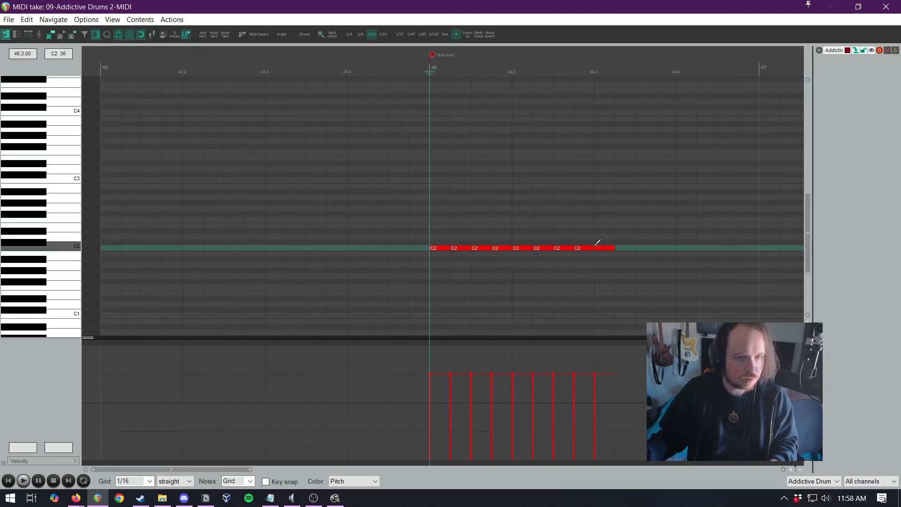
drag(590, 246, 587, 261)
key(space)
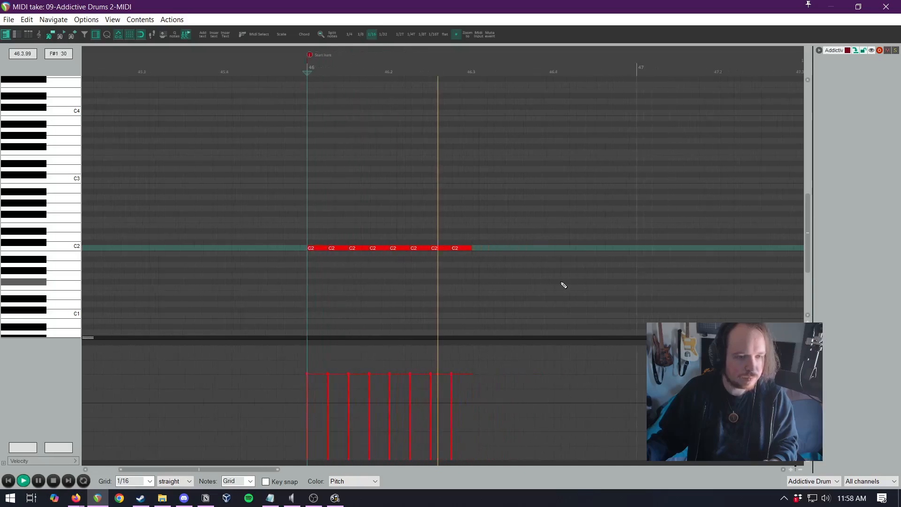
key(space)
Close the MIDI editor, solo the Drums Bus folder and play the drums on their own
click(887, 6)
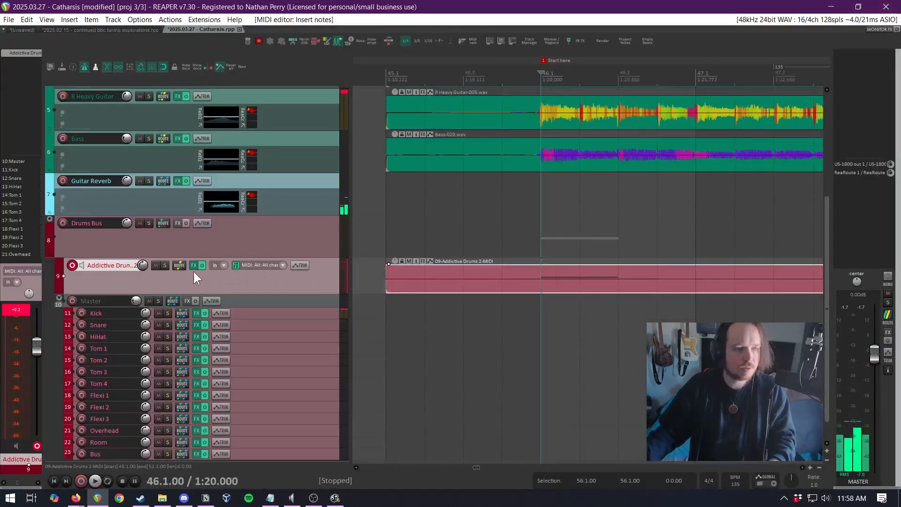
click(148, 223)
key(space)
key(space)
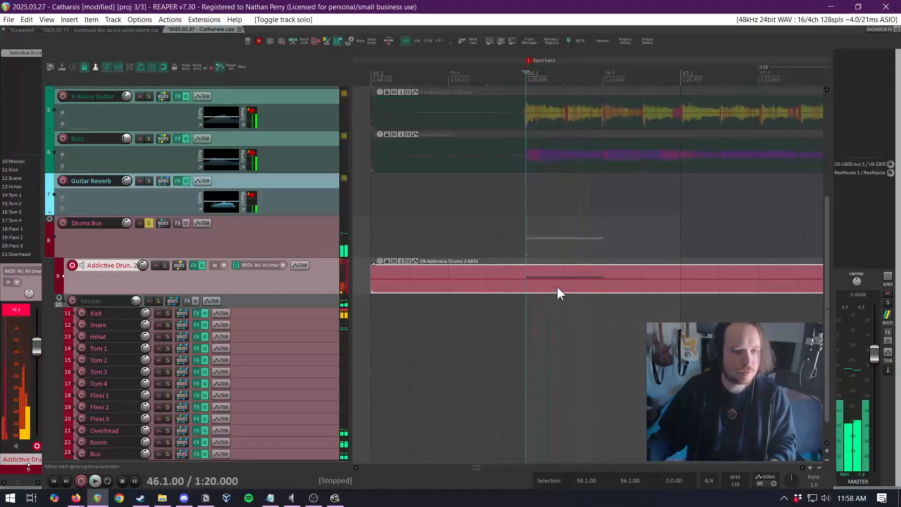
Reopen the drum MIDI item, set all eight C2 notes to velocity 127, and close the MIDI editor
click(558, 288)
double_click(554, 286)
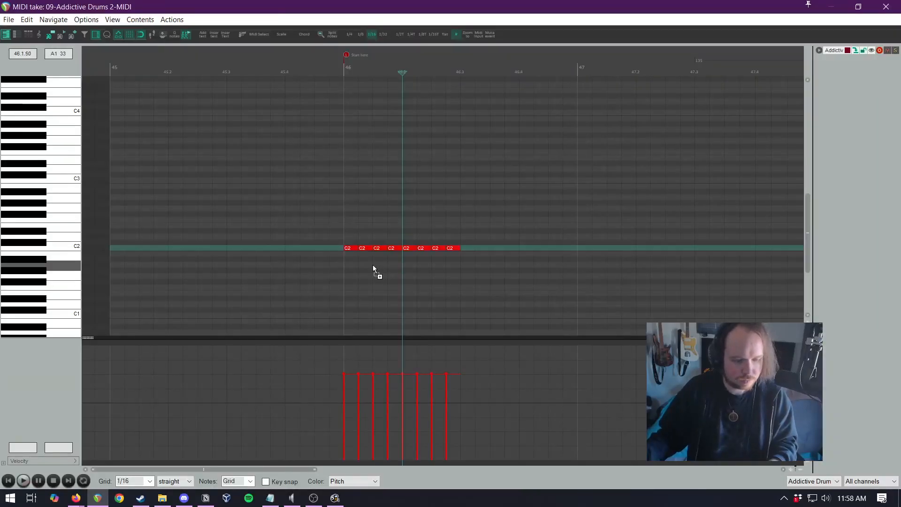
click(373, 268)
drag(410, 374, 489, 290)
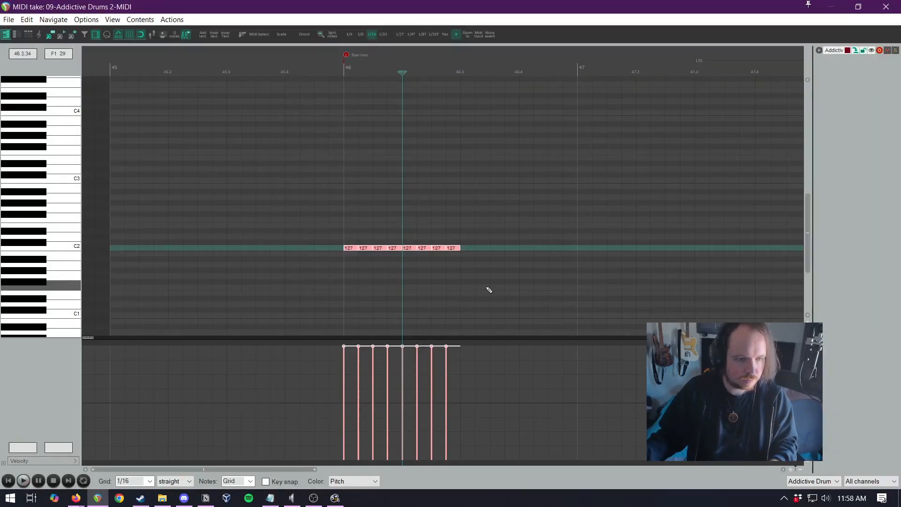
click(875, 9)
Raise the volume of the Master track in the drums folder and play from 45.4 to check the level
drag(299, 306, 66, 324)
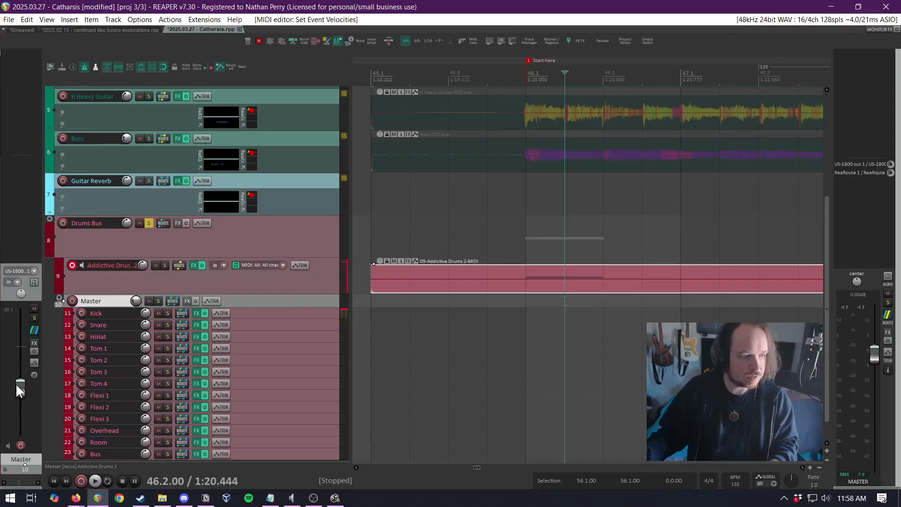
drag(16, 385, 19, 370)
key(space)
key(space)
click(472, 193)
key(space)
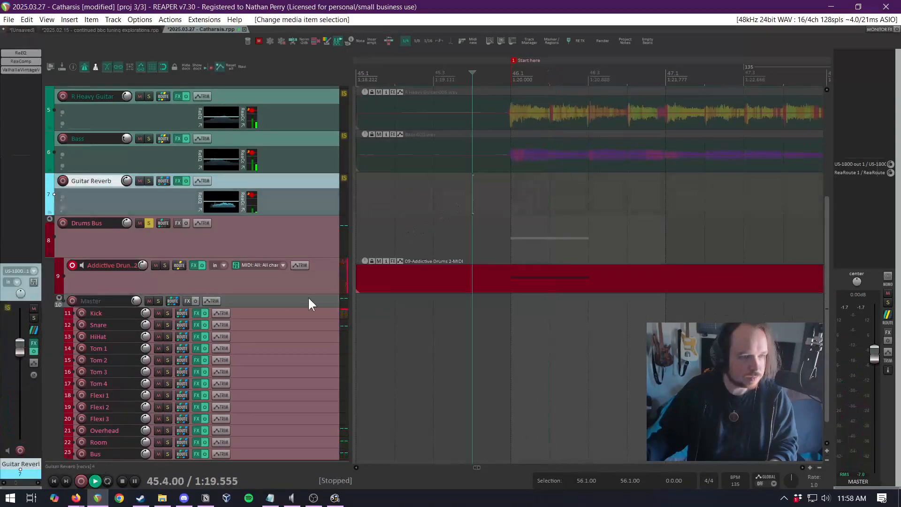
key(space)
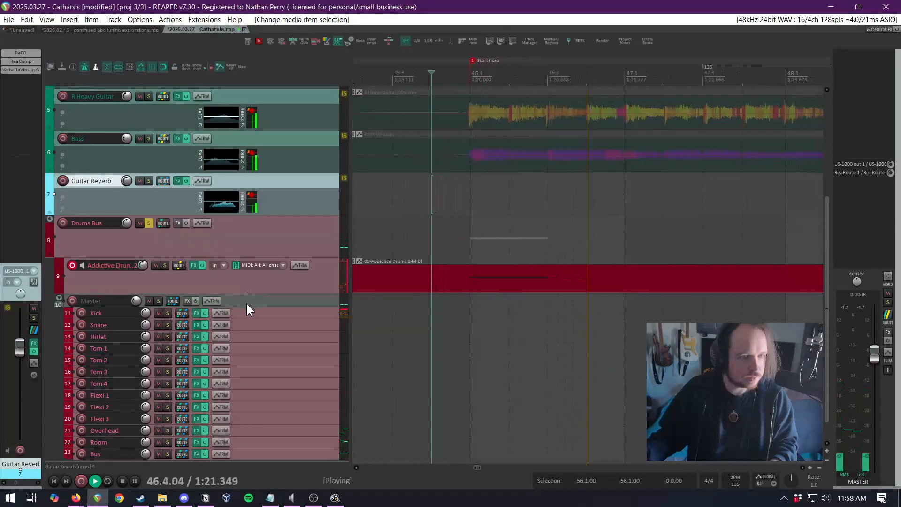
Set the Guitar Reverb track's volume to about +1.59 dB while the soloed drums play
key(space)
key(space)
drag(22, 354, 24, 349)
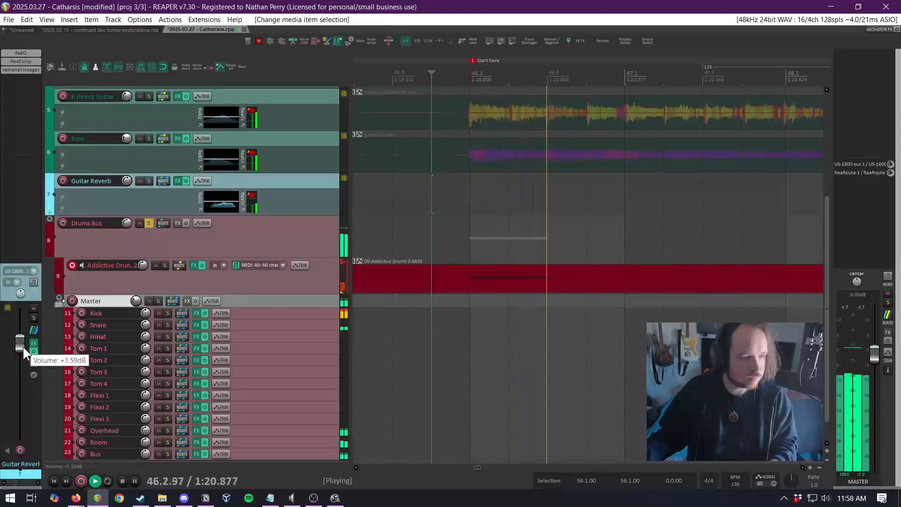
key(space)
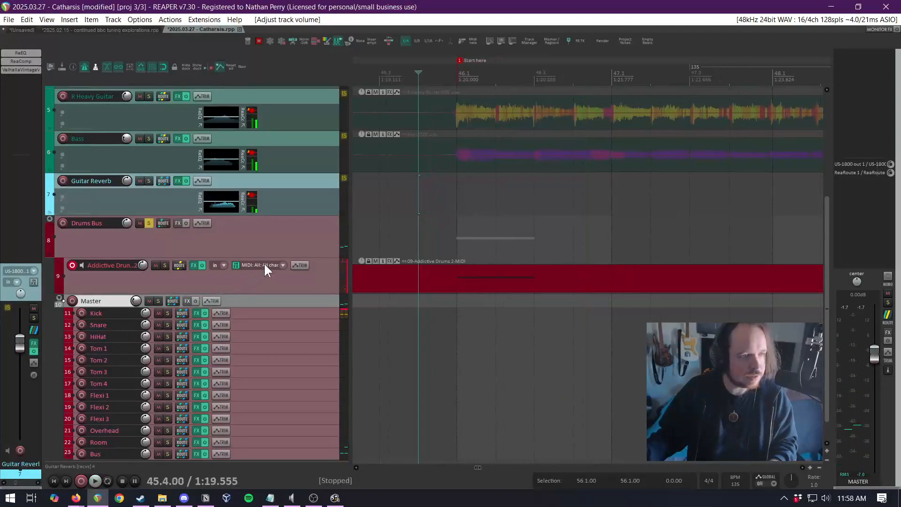
Set the drums folder's Master track volume to about -4.72 dB during playback
click(270, 300)
key(space)
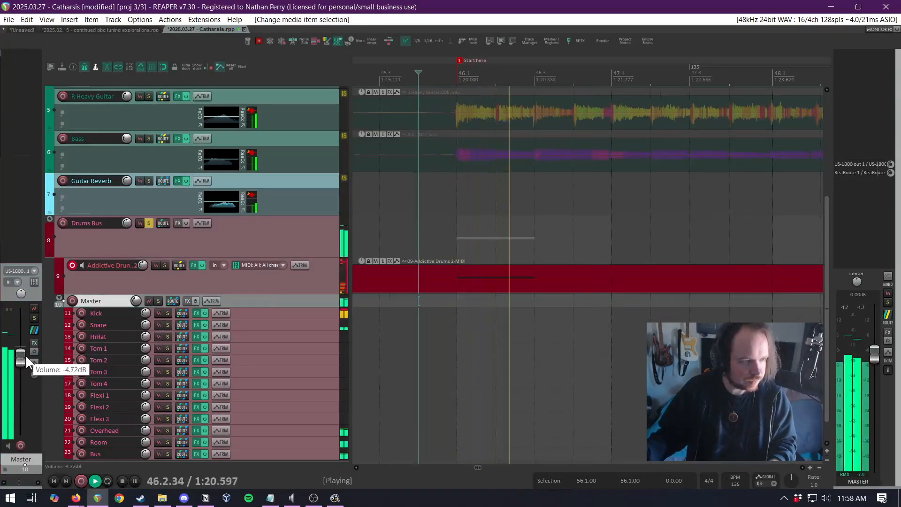
drag(26, 356, 26, 356)
key(space)
key(space)
In the drum MIDI item, set the grid to 1/16 triplets, draw C2 notes from 46.3 to 47.1, and play them
click(472, 289)
key(space)
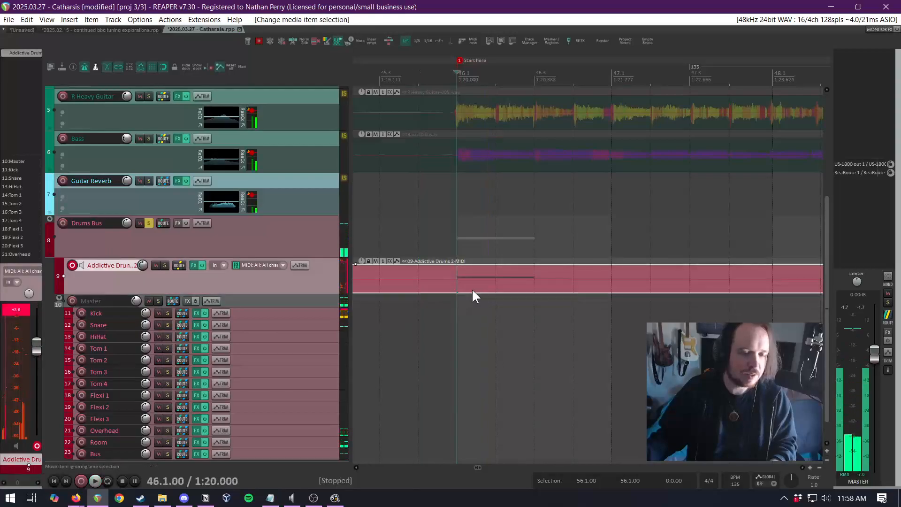
double_click(472, 288)
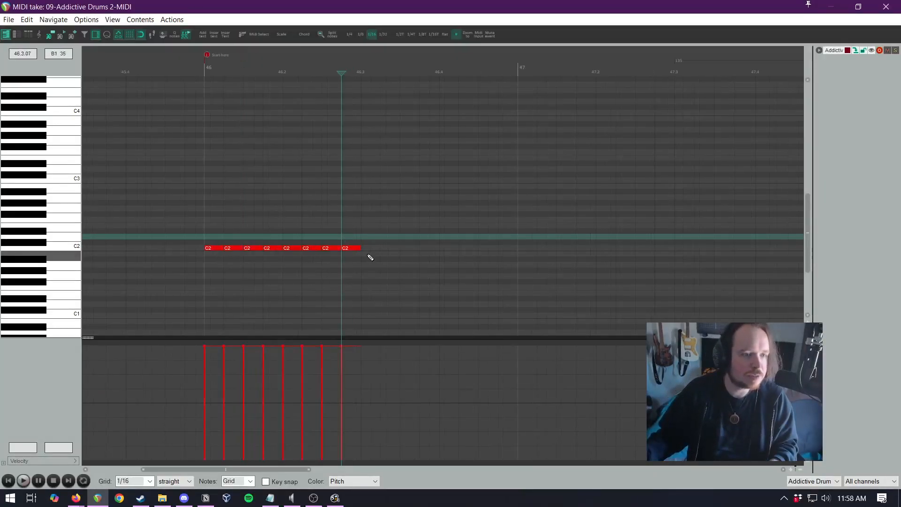
scroll(452, 57, up, 2)
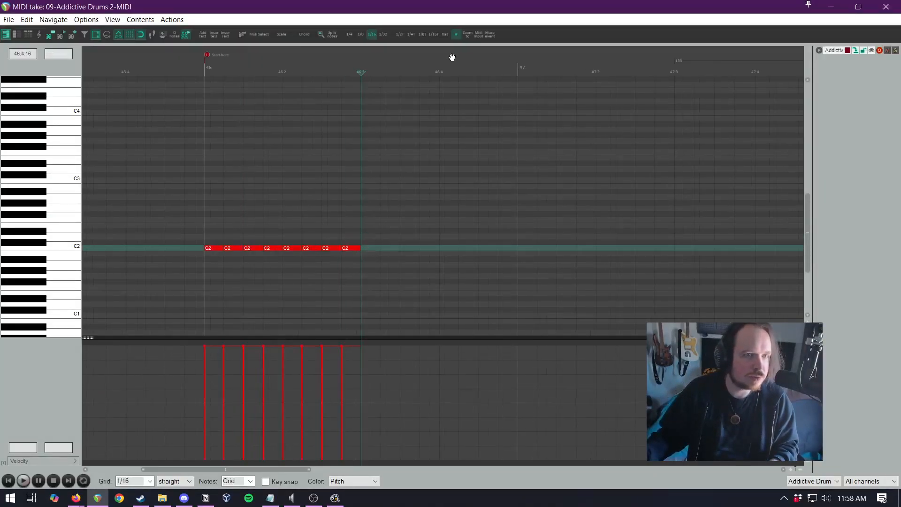
click(432, 37)
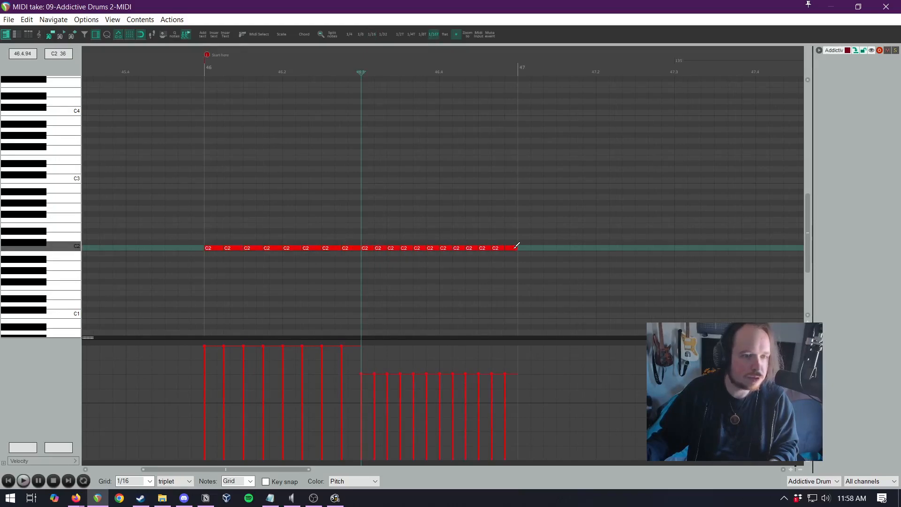
key(space)
drag(513, 247, 453, 254)
key(space)
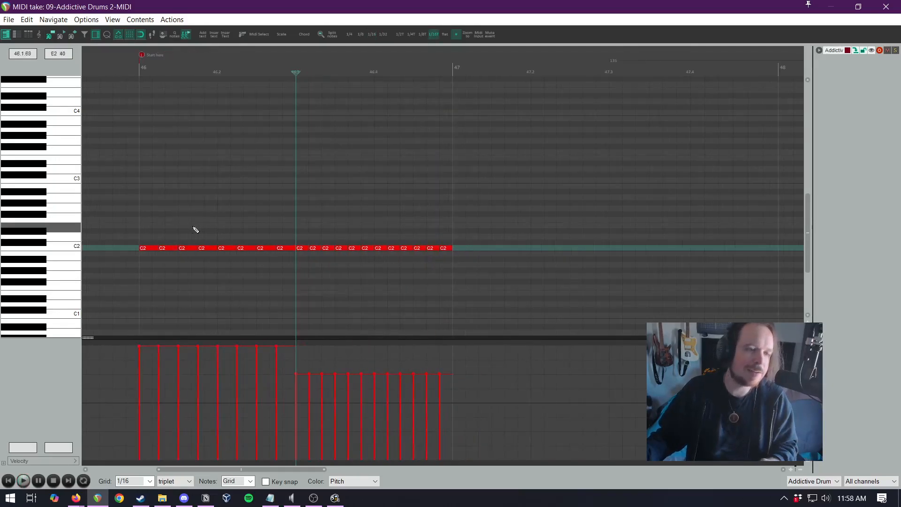
Delete the eight straight sixteenth notes and move the group of triplet C2 notes to start at 46.1
drag(114, 233, 458, 266)
key(Delete)
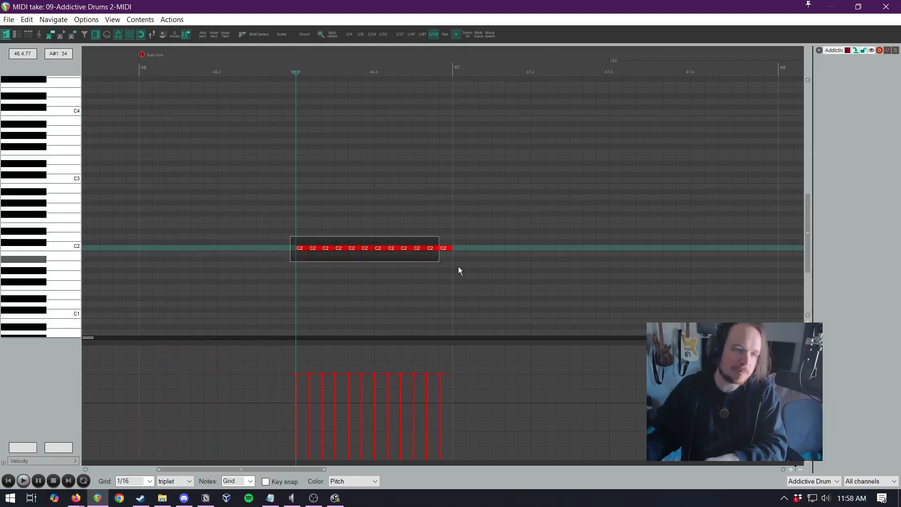
scroll(297, 250, down, 3)
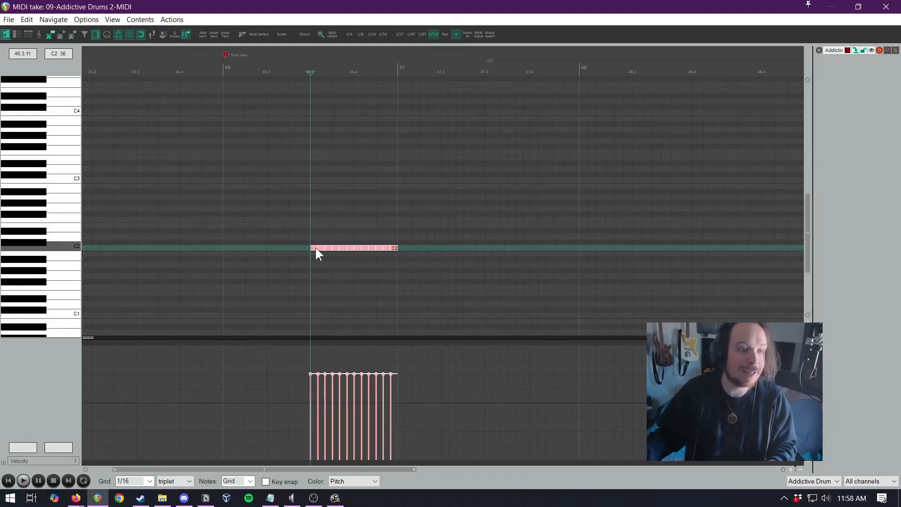
drag(313, 252, 226, 249)
scroll(225, 249, up, 3)
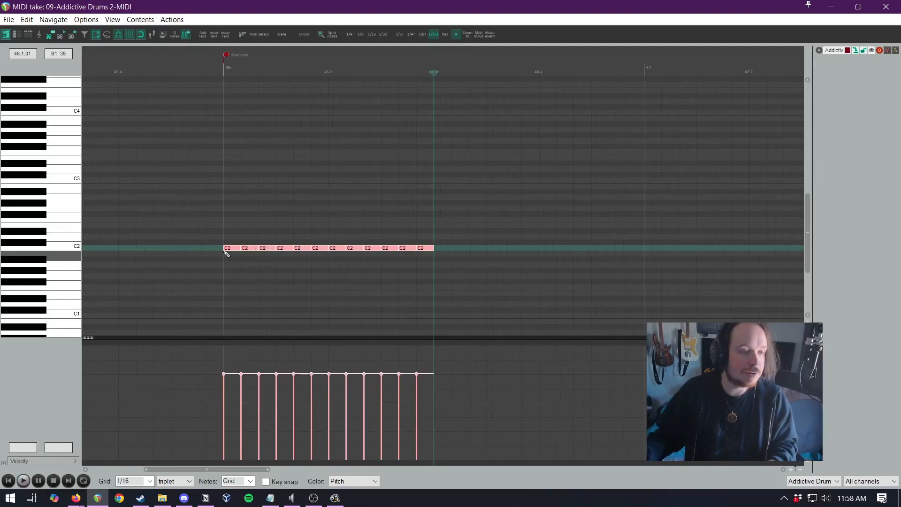
Alternate the triplet notes' velocities between 110 and about 80, and play the pattern from 46.1
drag(224, 374, 250, 366)
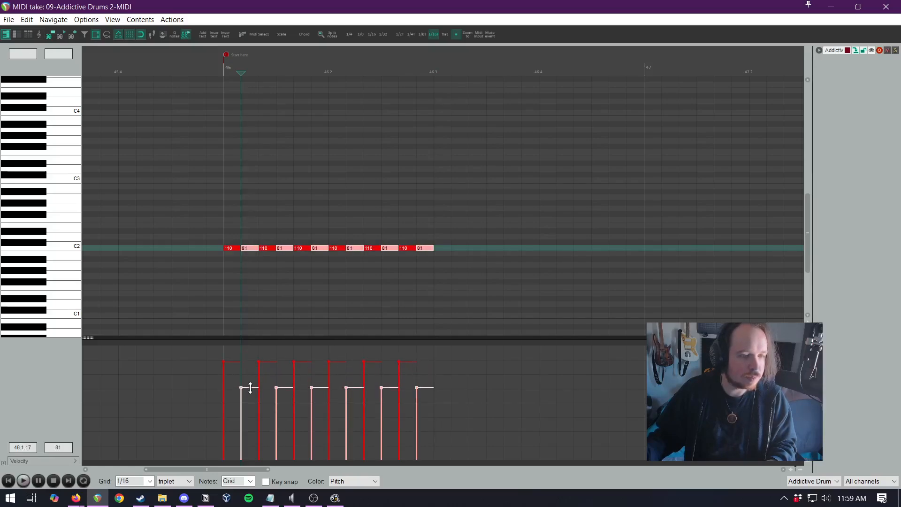
click(219, 227)
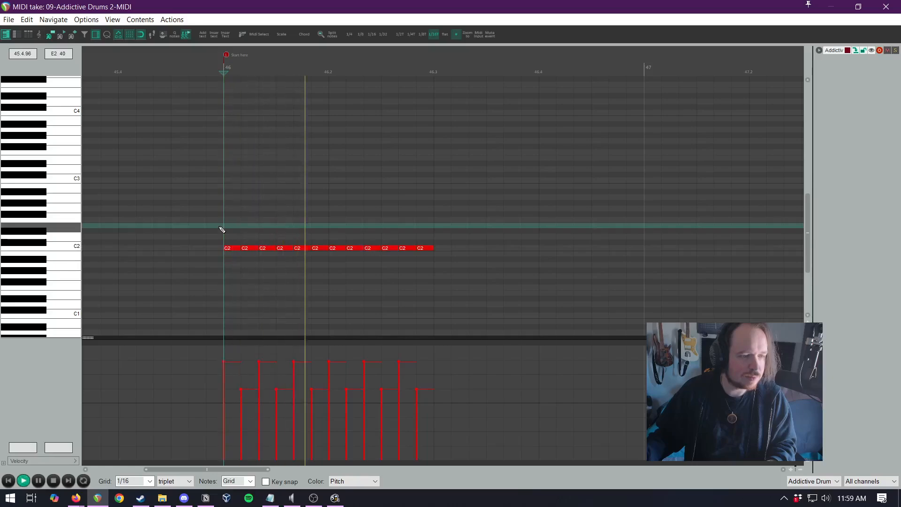
key(space)
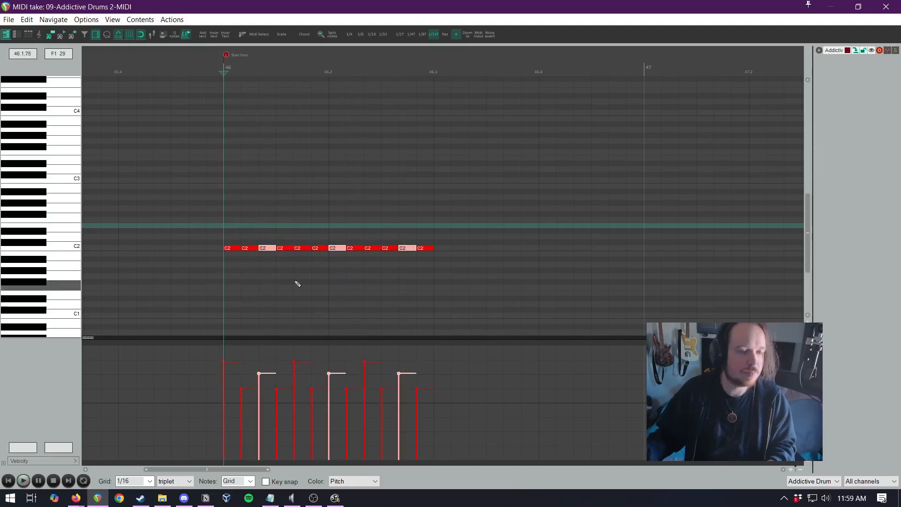
Select the accented triplet pattern and duplicate it five times to fill the measures up to 49.1
drag(200, 203, 561, 304)
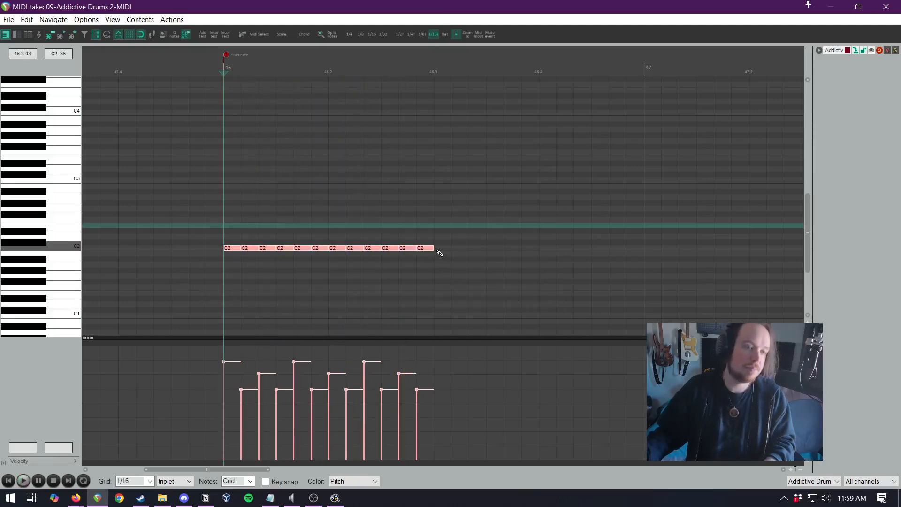
key(ctrl+d)
key(ctrl+d)
key(ctrl+d)
scroll(490, 278, down, 5)
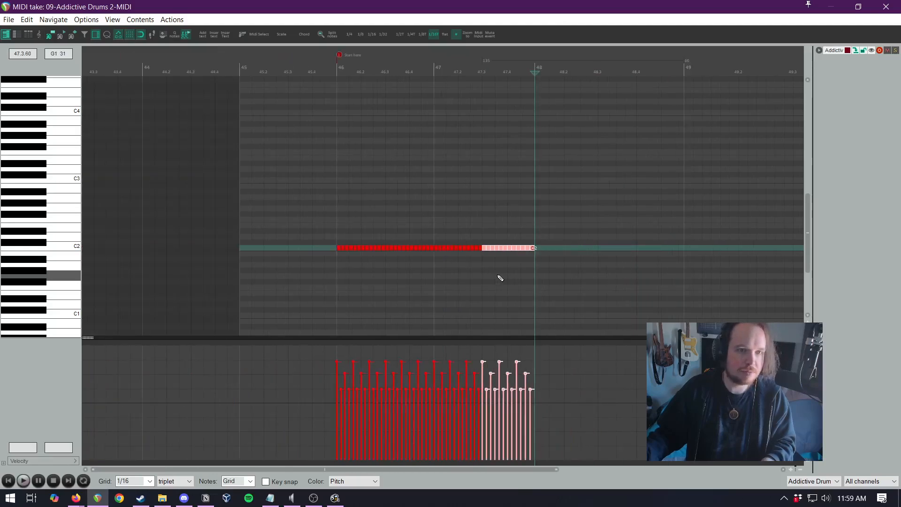
key(ctrl+d)
key(ctrl+d)
Play the duplicated kick pattern from its start and add a closing C2 note at 49.1
click(330, 227)
key(space)
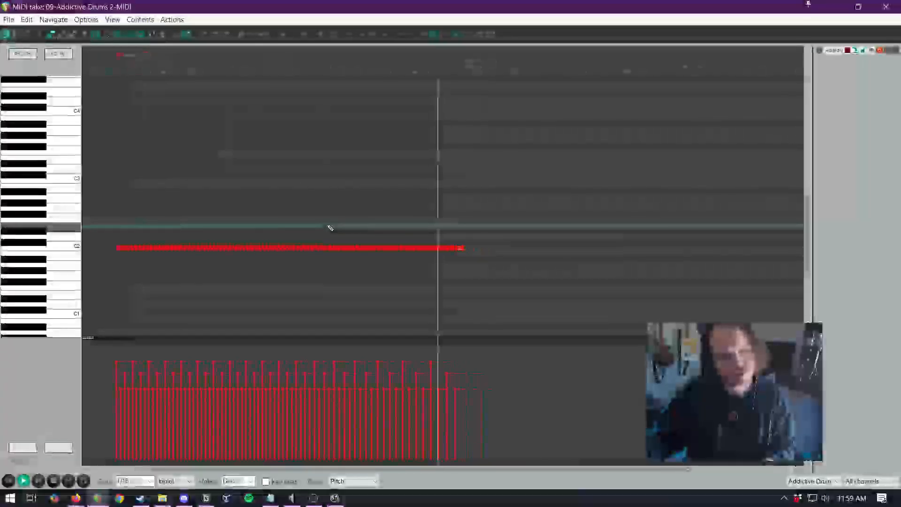
key(space)
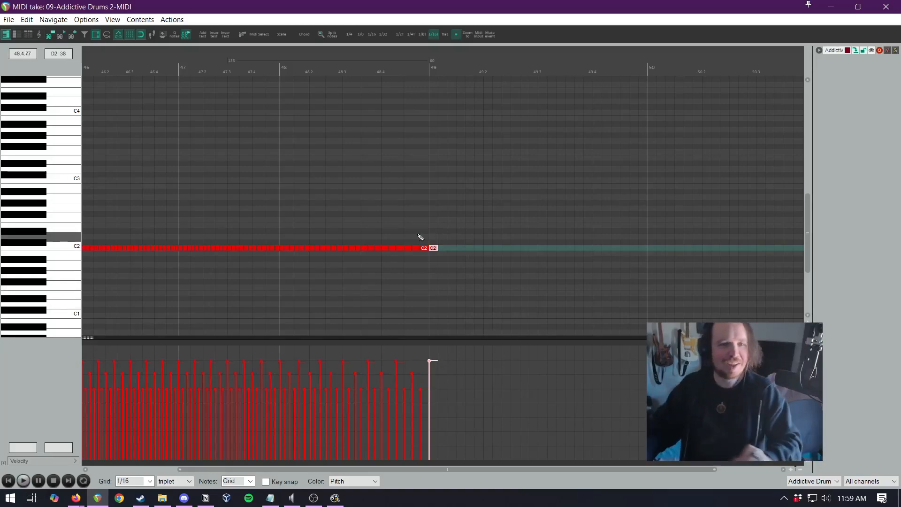
Add A#2 notes at 49.1 and 50.1, playing the end of the phrase between the two additions
scroll(422, 238, up, 2)
scroll(450, 199, up, 1)
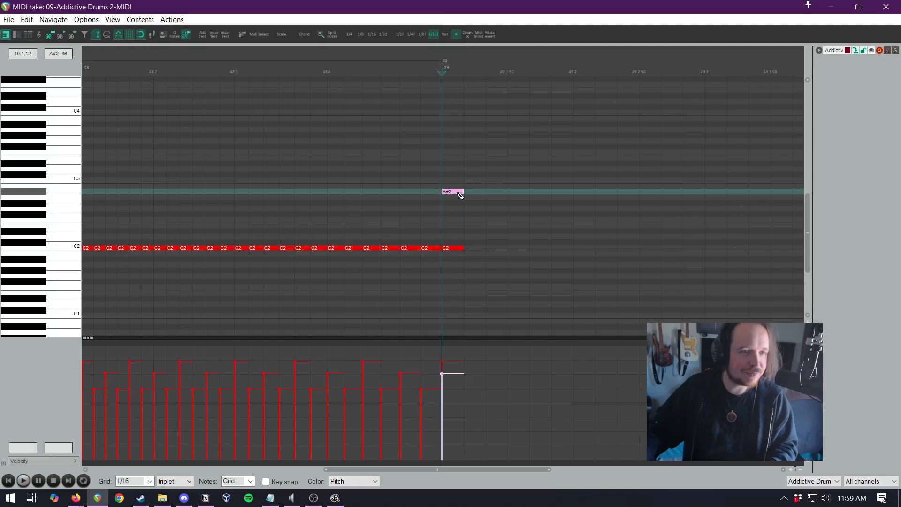
click(327, 181)
key(space)
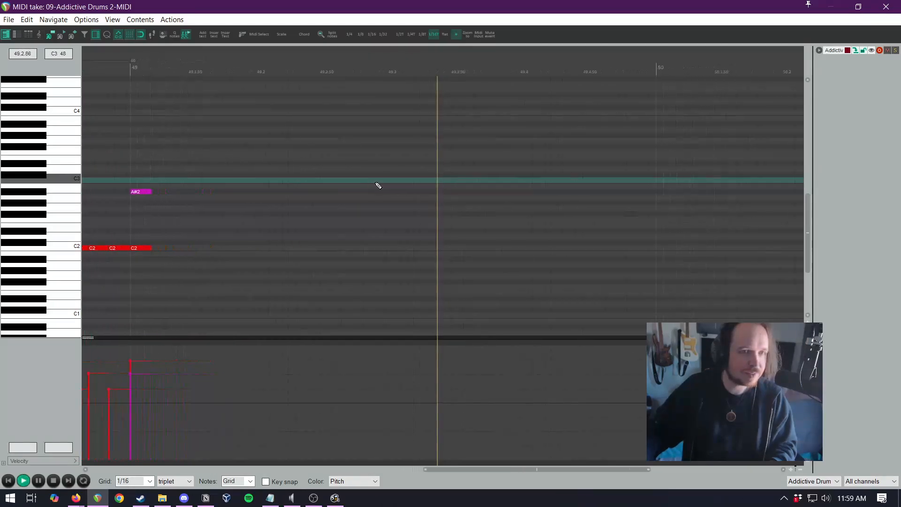
key(space)
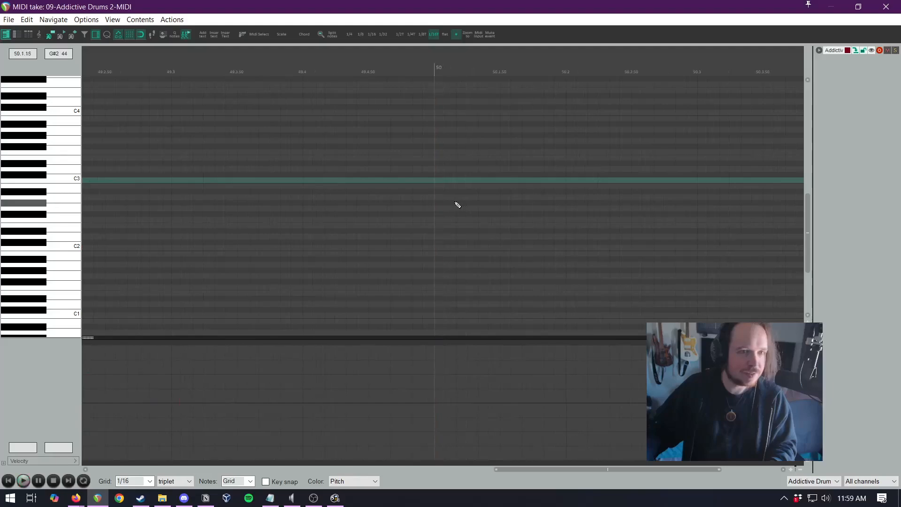
mouse_move(448, 179)
mouse_down()
mouse_move(457, 153)
mouse_move(451, 135)
mouse_move(453, 198)
mouse_move(450, 189)
mouse_up()
scroll(500, 233, down, 5)
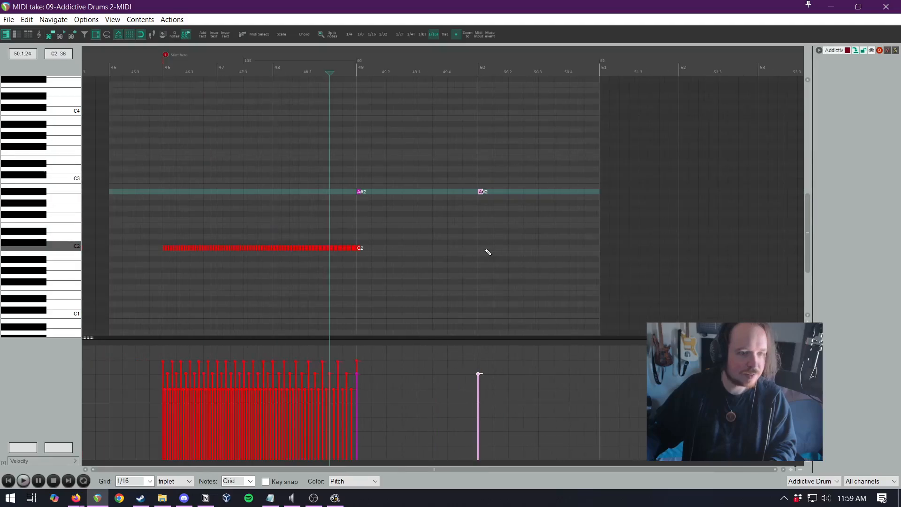
Play the A#2 hit at 50.1 from just before the measure line
click(475, 213)
key(space)
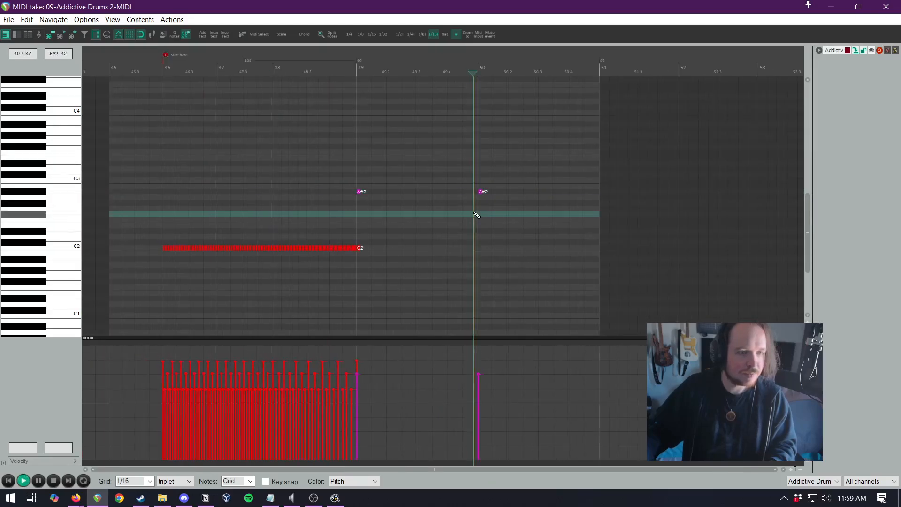
key(space)
scroll(485, 223, down, 2)
scroll(199, 203, up, 3)
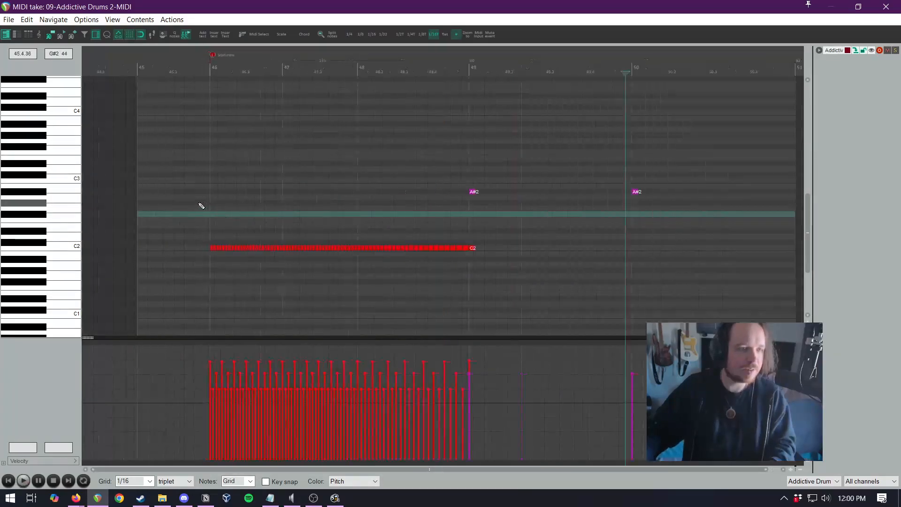
click(221, 187)
mouse_move(221, 187)
mouse_down()
mouse_move(225, 203)
mouse_move(229, 138)
mouse_move(221, 136)
mouse_up()
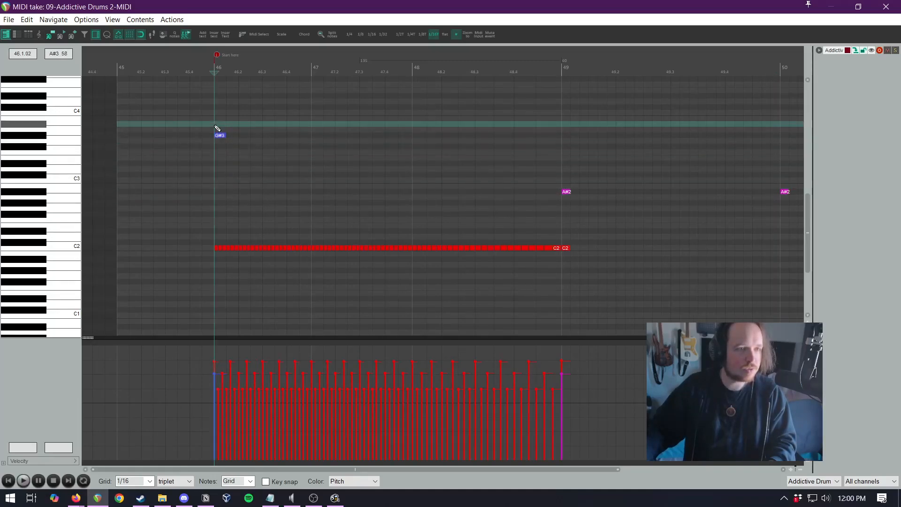
click(245, 136)
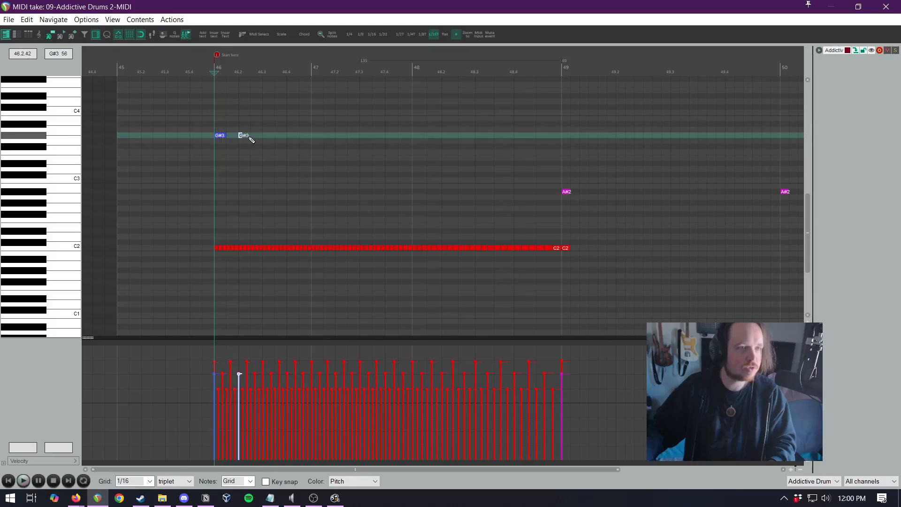
scroll(254, 142, up, 4)
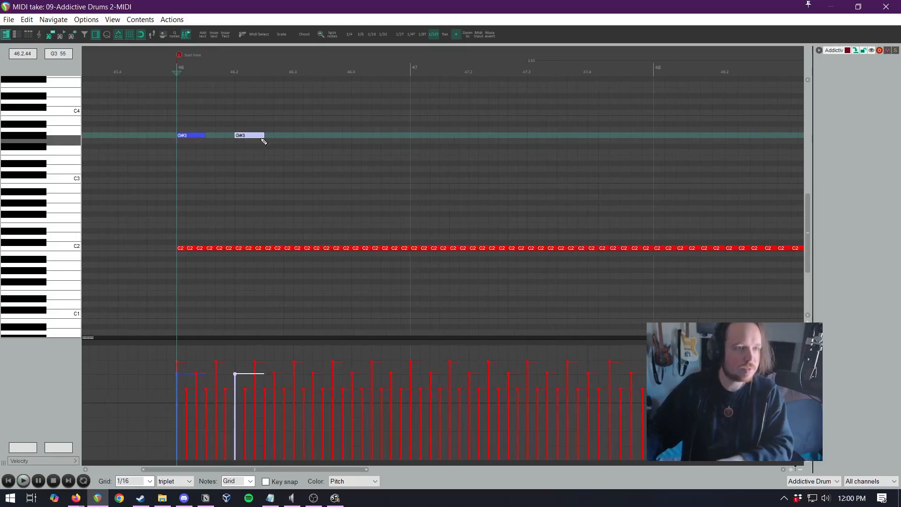
drag(161, 120, 243, 161)
key(Delete)
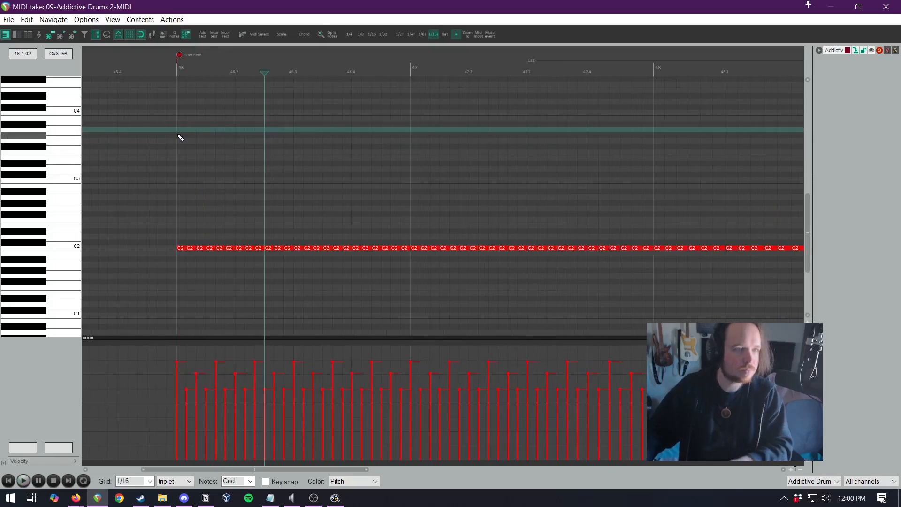
Set the grid to straight 1/4, add four G3 notes from 46.1 to 46.4, and play the start of the measure
click(350, 33)
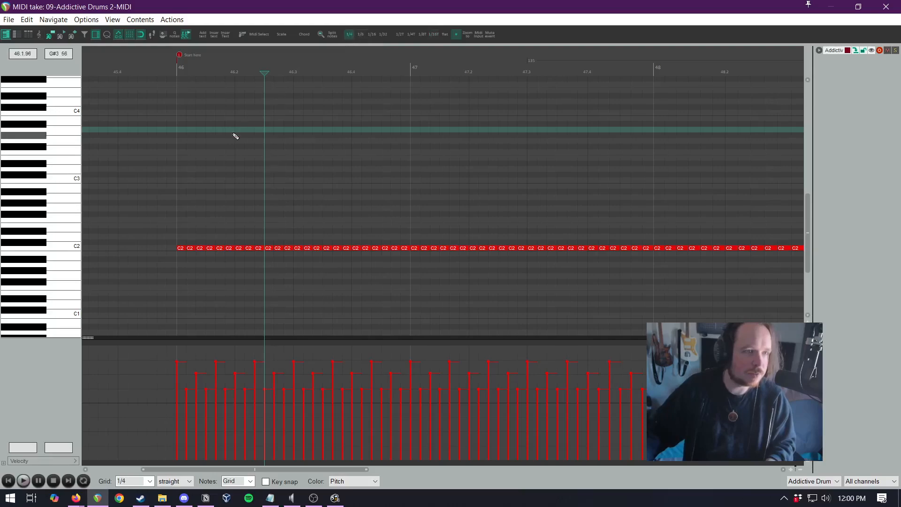
click(183, 141)
click(253, 135)
drag(255, 137, 358, 141)
drag(487, 141, 396, 137)
click(144, 134)
key(space)
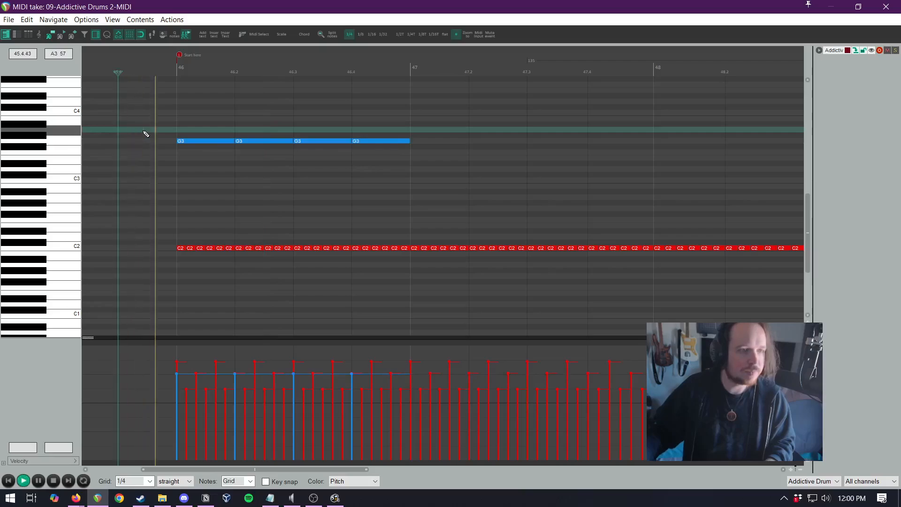
key(space)
Lower the velocities of the second, third and fourth G3 notes to about 80, 90 and 80
click(264, 140)
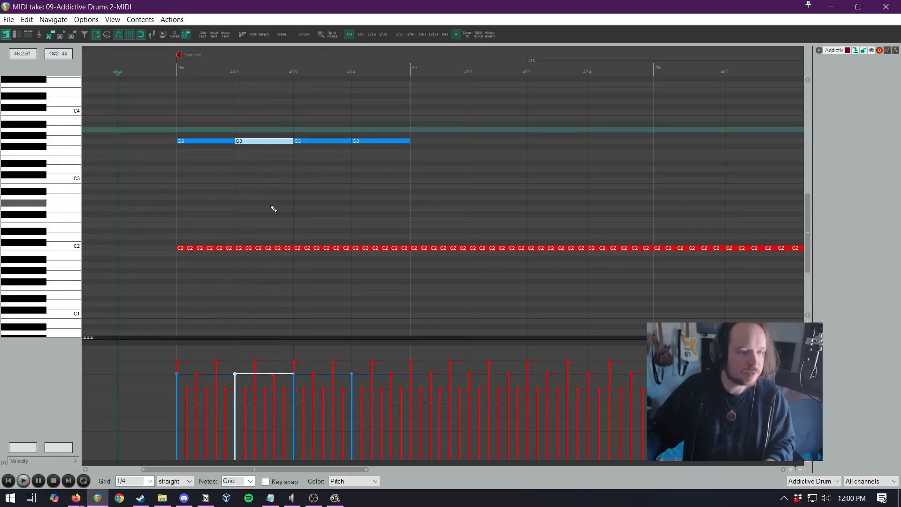
click(300, 374)
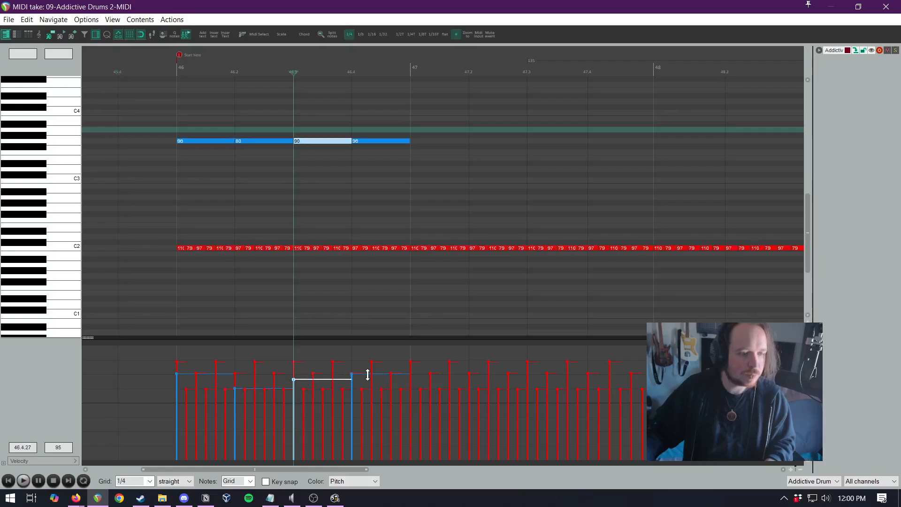
drag(367, 375, 367, 381)
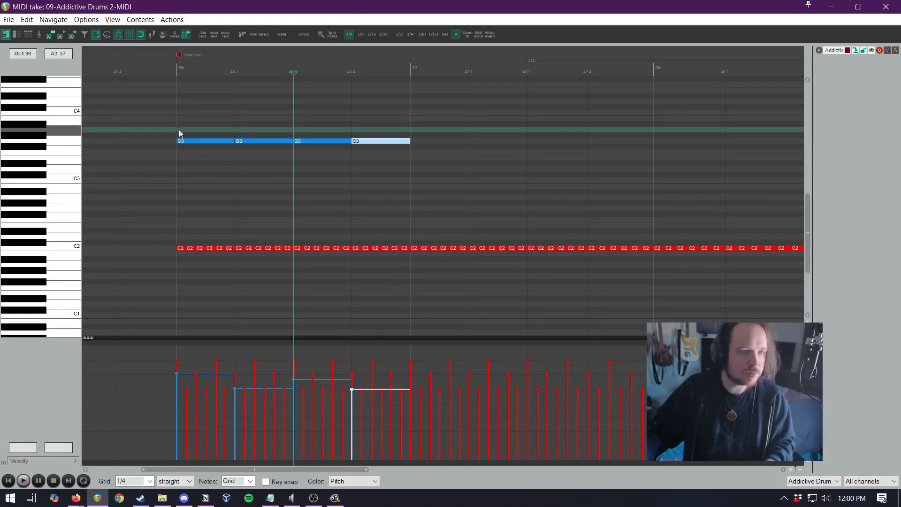
Duplicate the four G3 notes three times and delete the surplus copies after the G3 at 49.1
drag(177, 130, 439, 167)
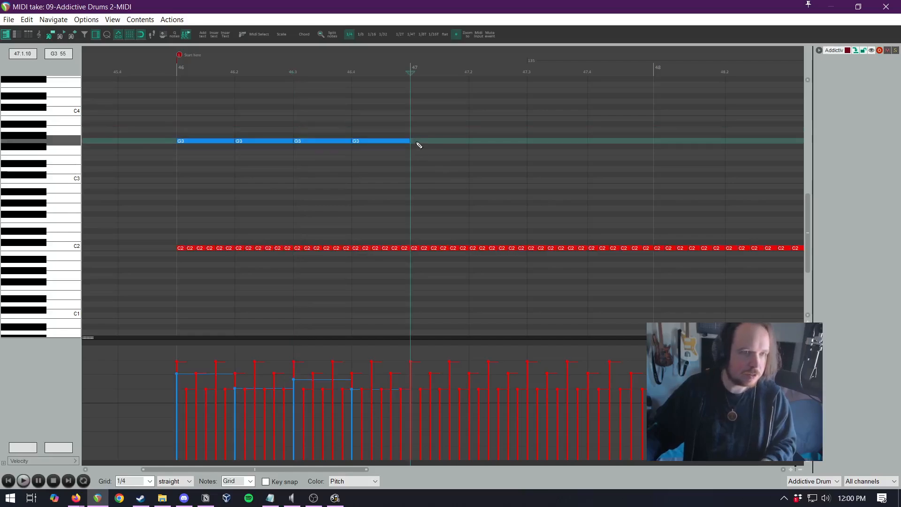
key(ctrl+d)
scroll(415, 146, down, 3)
key(ctrl+d)
key(ctrl+d)
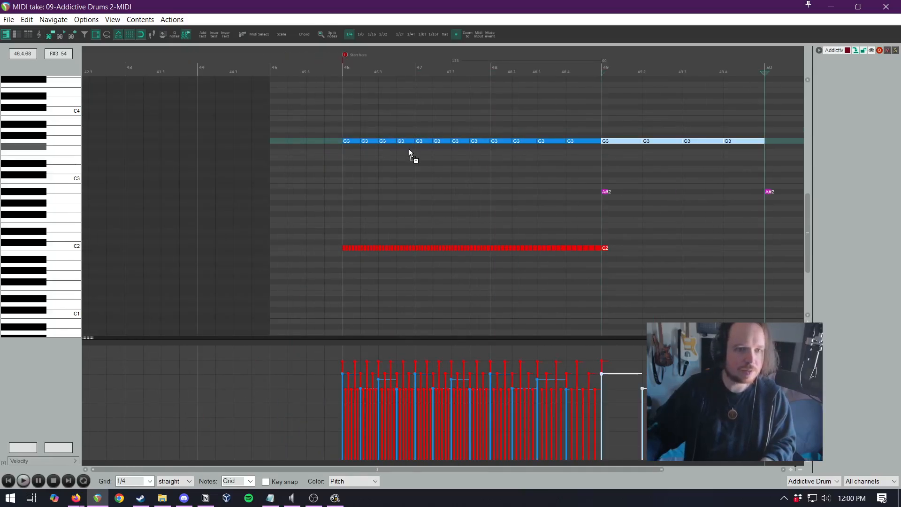
drag(609, 132, 761, 151)
key(Delete)
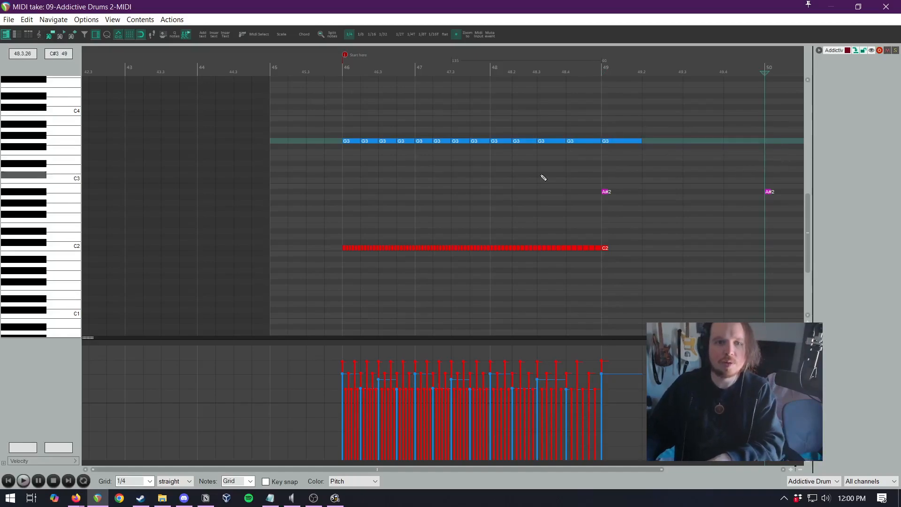
Try a D2 hit at 46.2 and 46.3 against the kick and G3 pattern, playing from 46.1, and delete it
scroll(352, 229, up, 5)
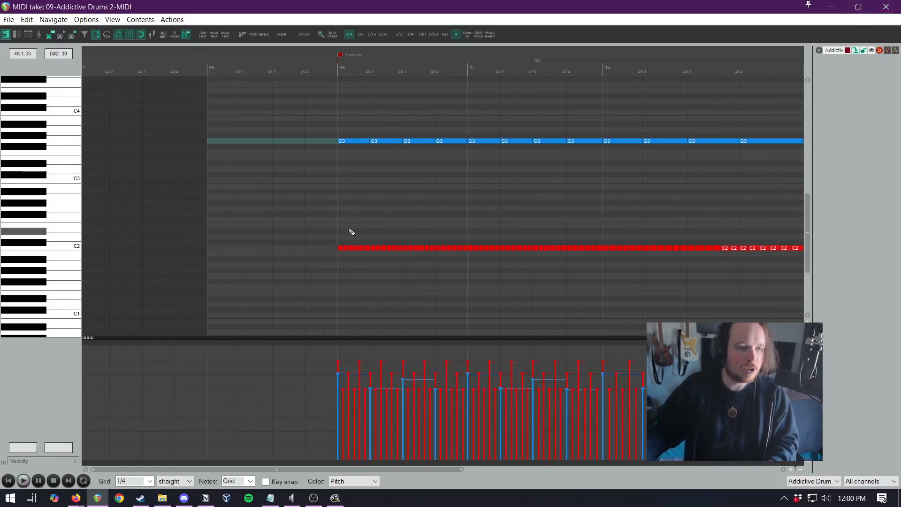
key(space)
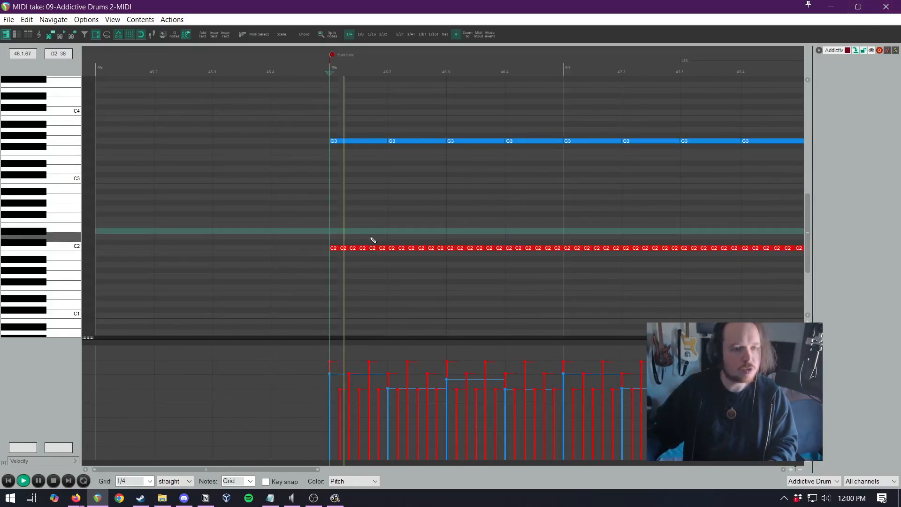
key(space)
key(space)
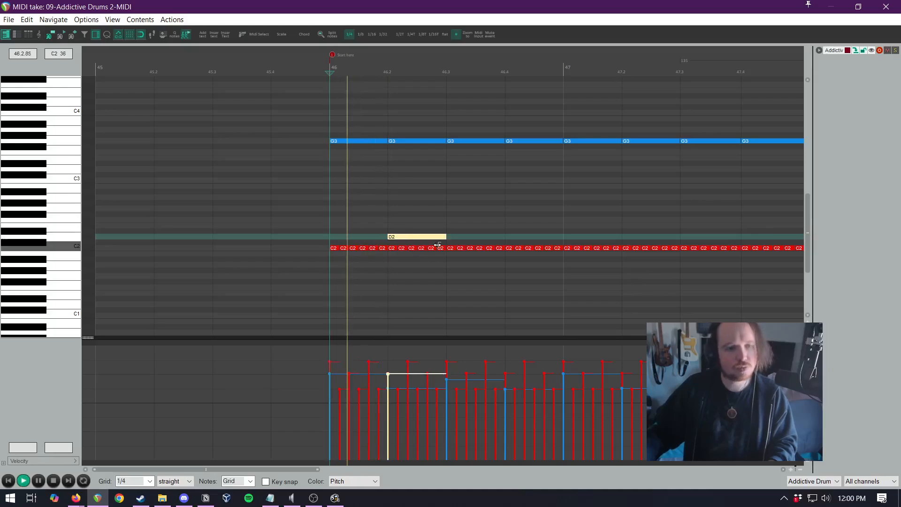
key(space)
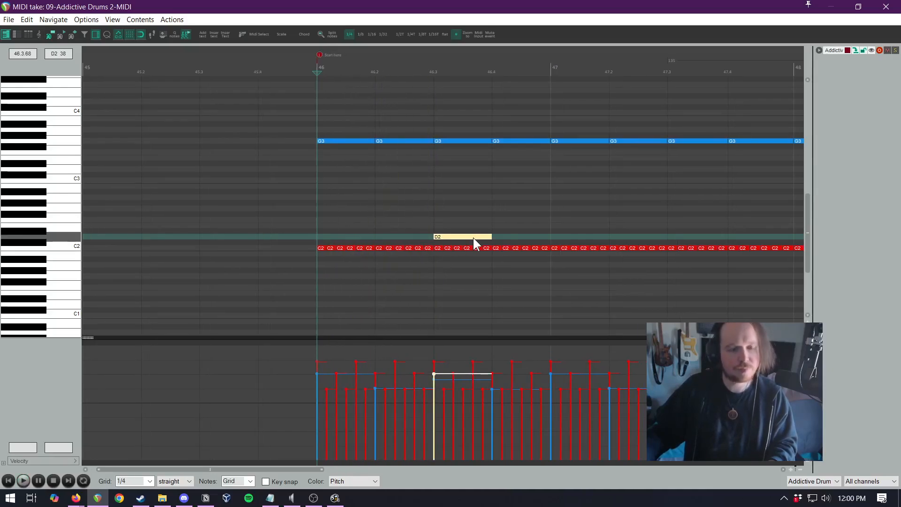
key(space)
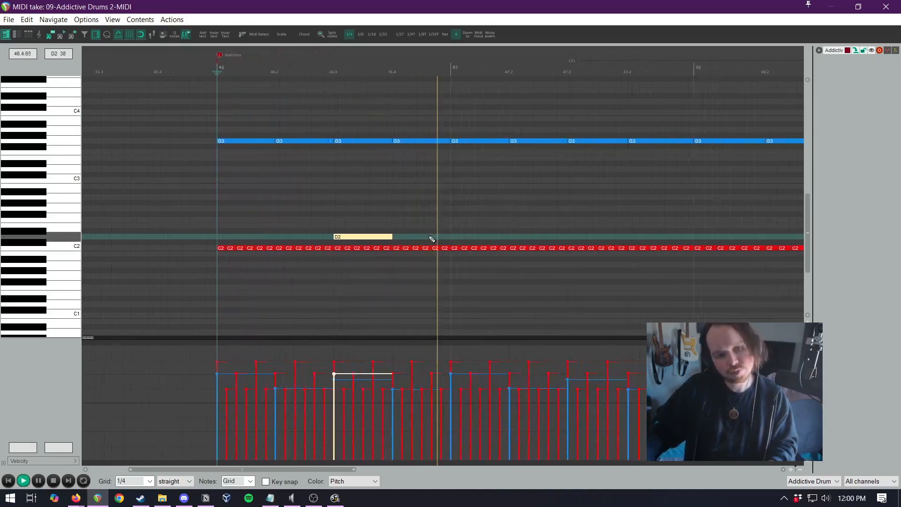
key(space)
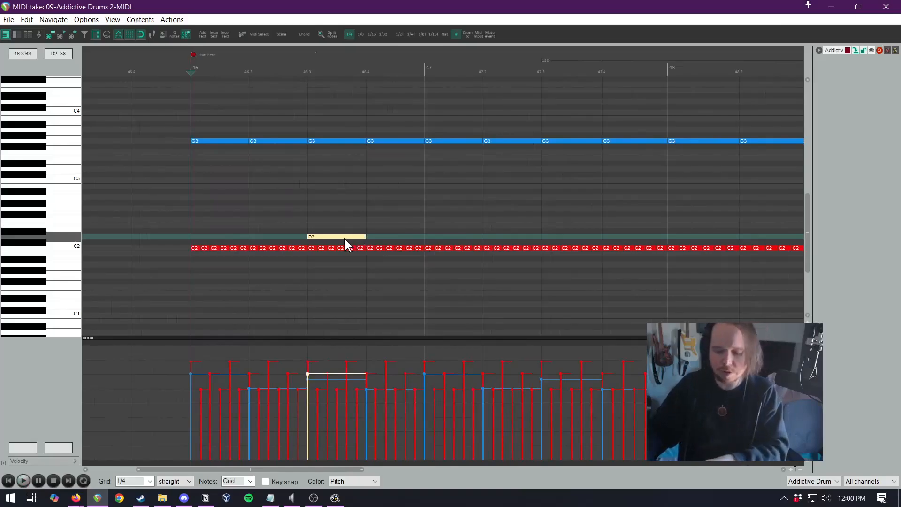
key(Delete)
Close the MIDI editor, unsolo the Drums Bus, and play the full mix from 45.2 through the end of the phrase
key(Escape)
scroll(593, 231, down, 2)
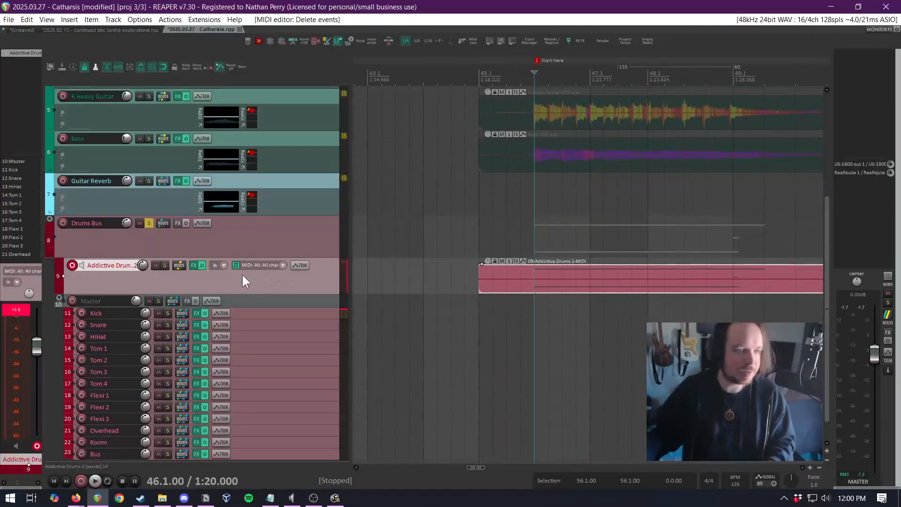
click(151, 223)
click(488, 226)
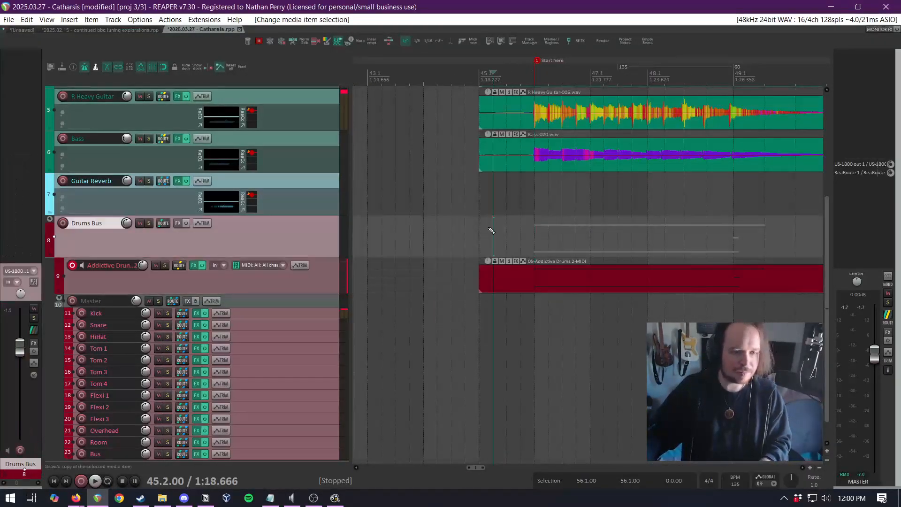
key(space)
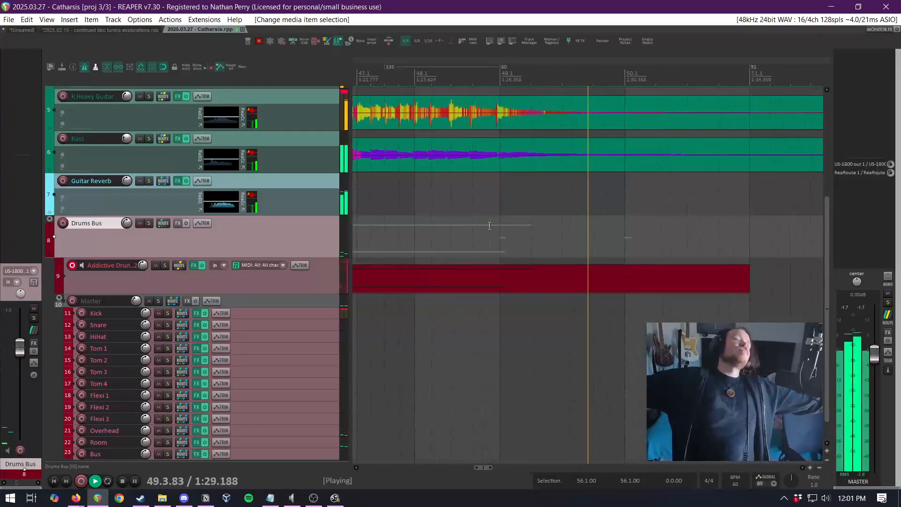
key(space)
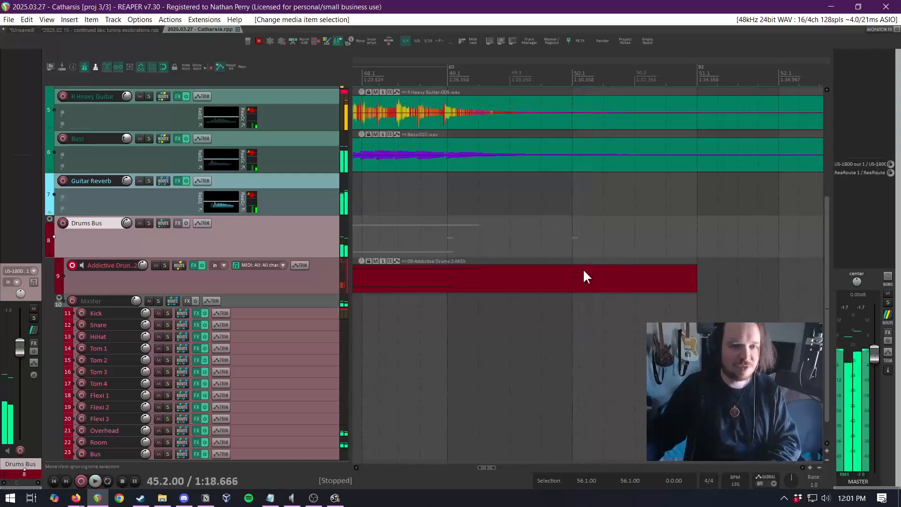
Reopen the Addictive Drums 2 MIDI item and move the A#2 note at 50.1 to 51.1
click(575, 279)
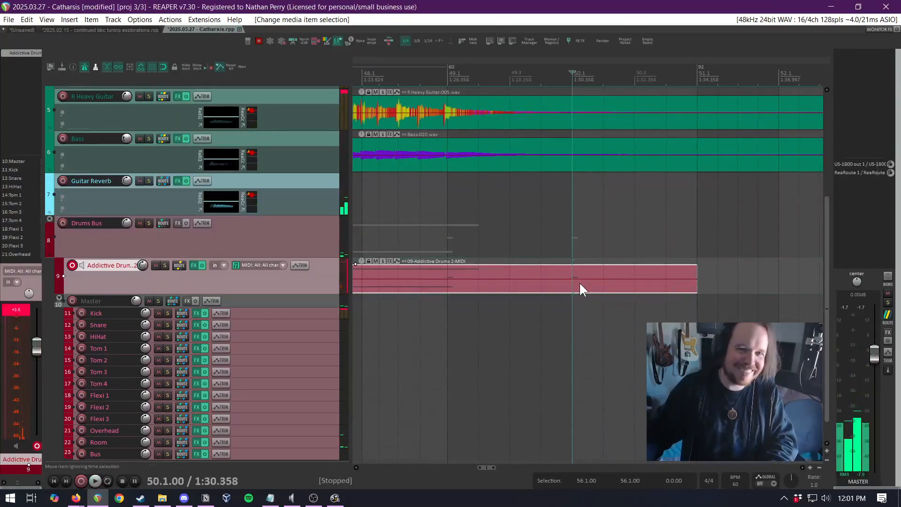
double_click(576, 284)
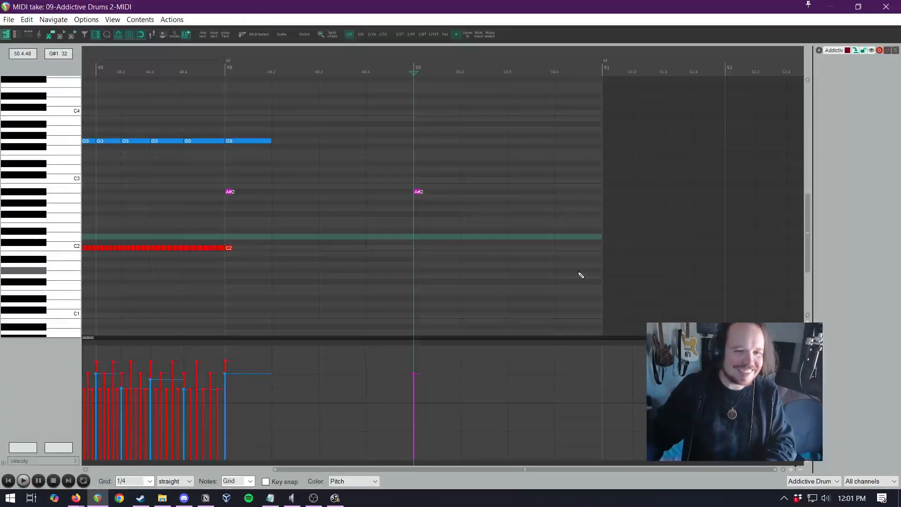
click(418, 192)
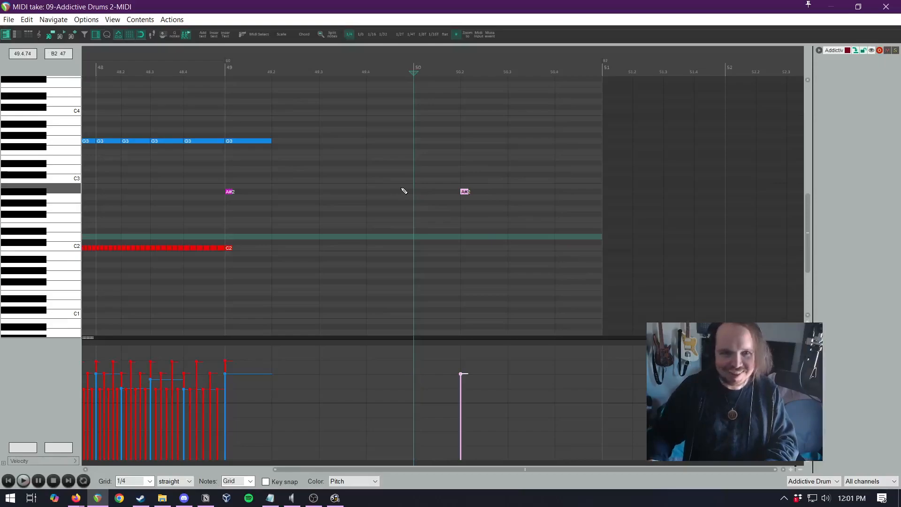
scroll(589, 191, down, 3)
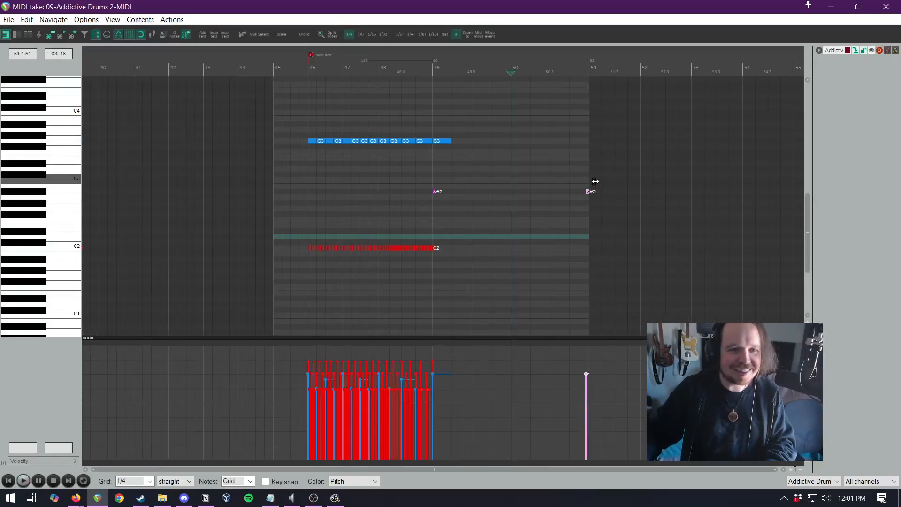
Extend the MIDI item and its source content to measure 55
drag(697, 181, 782, 163)
scroll(758, 173, down, 3)
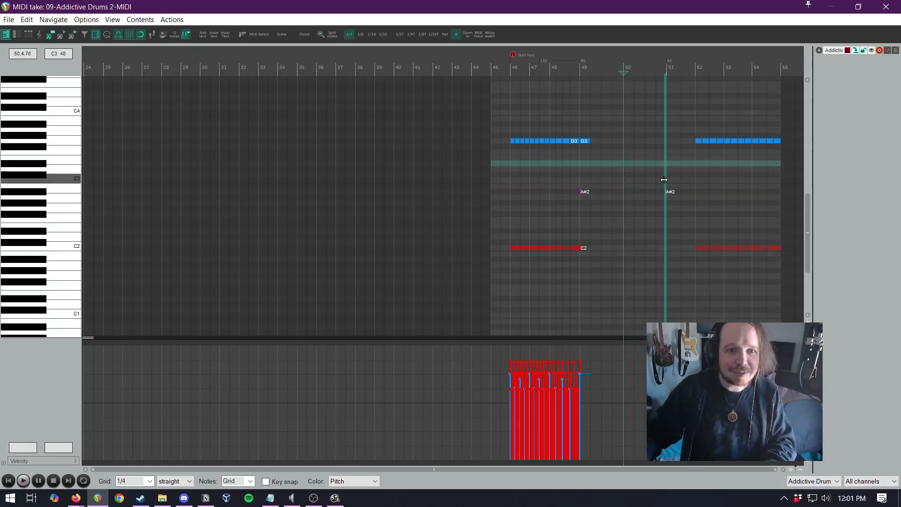
click(664, 179)
drag(665, 179, 776, 176)
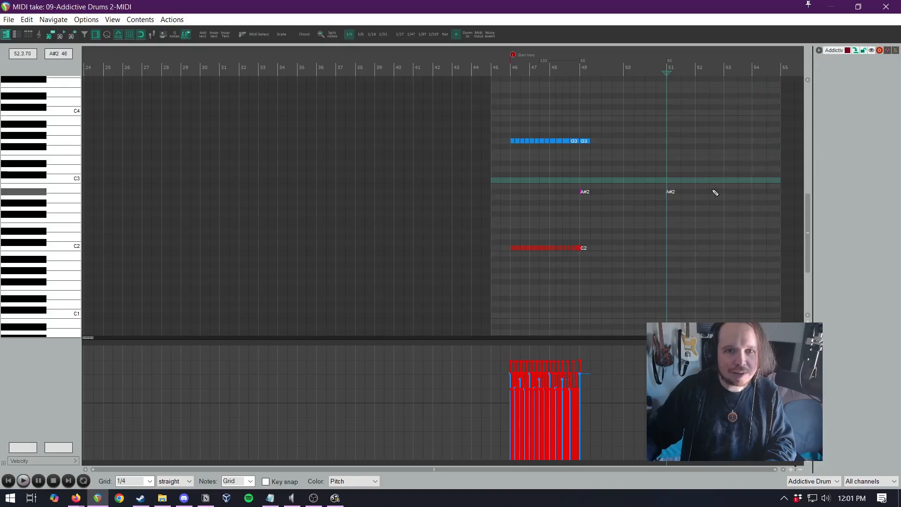
Add a C#4 note at 51.1 together with the A#2 hit, and play from 50.4
scroll(636, 195, up, 8)
click(670, 192)
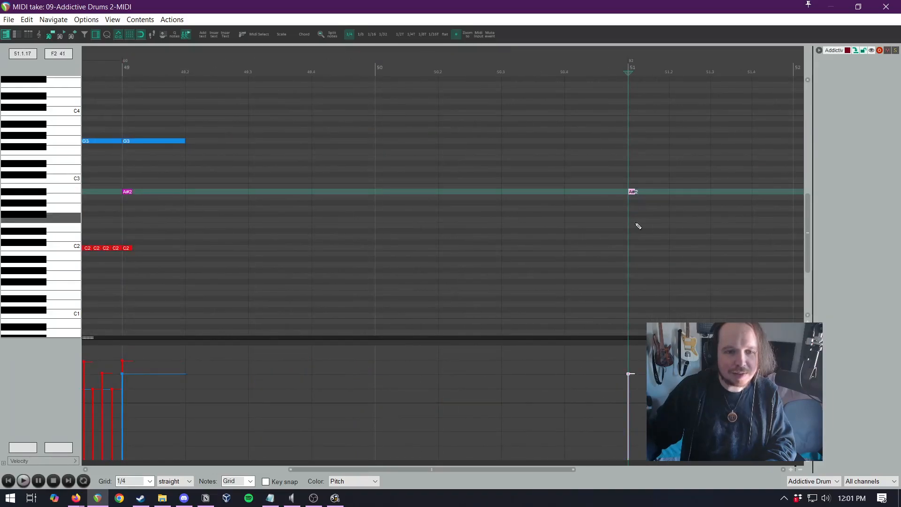
scroll(635, 298, down, 3)
scroll(636, 299, up, 2)
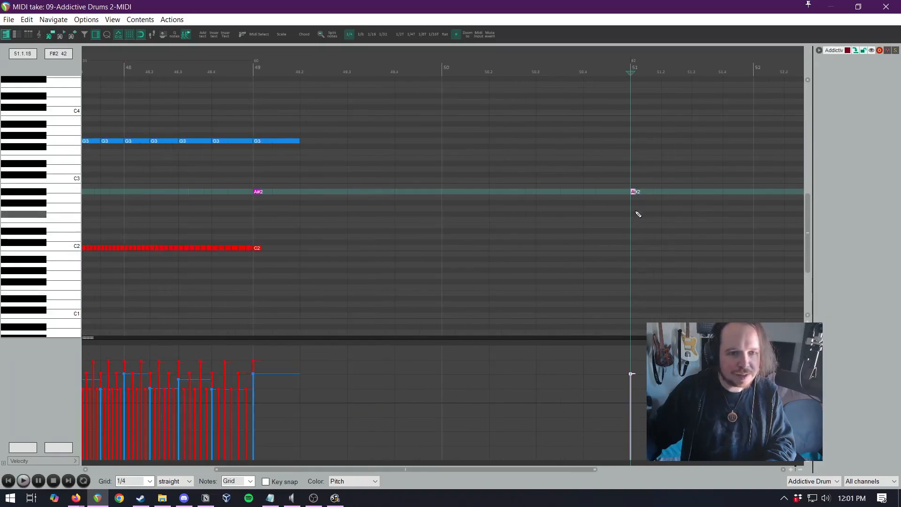
drag(635, 205, 650, 110)
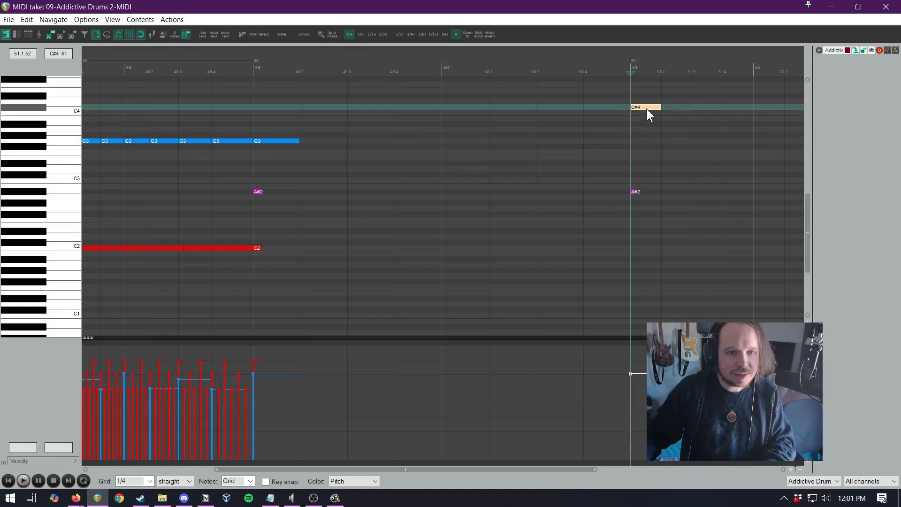
key(space)
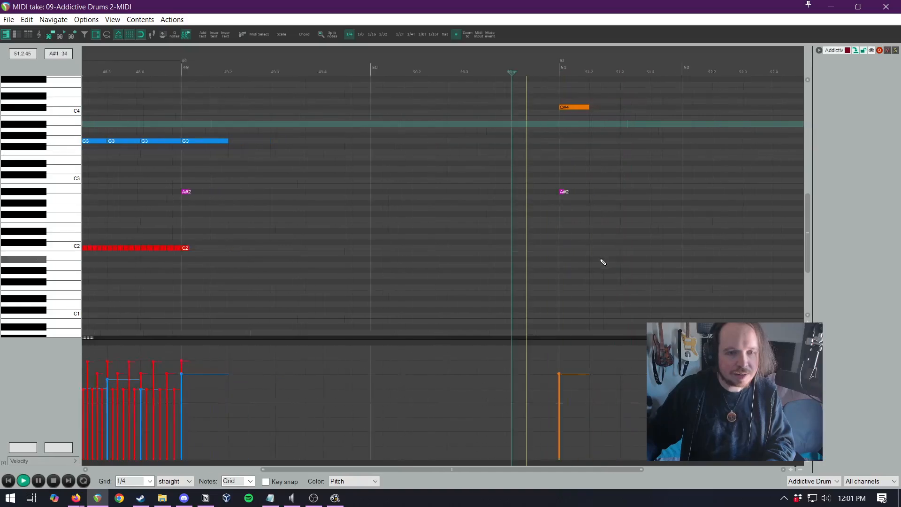
key(space)
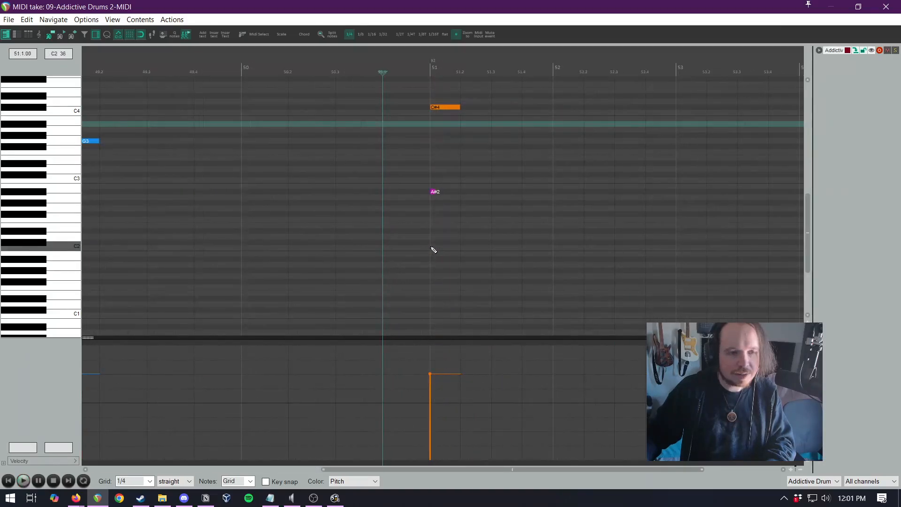
Humanize all notes in the drum take with 15% timing, 18% velocity and -100% timing bias, and play it from measure 46
scroll(433, 250, down, 5)
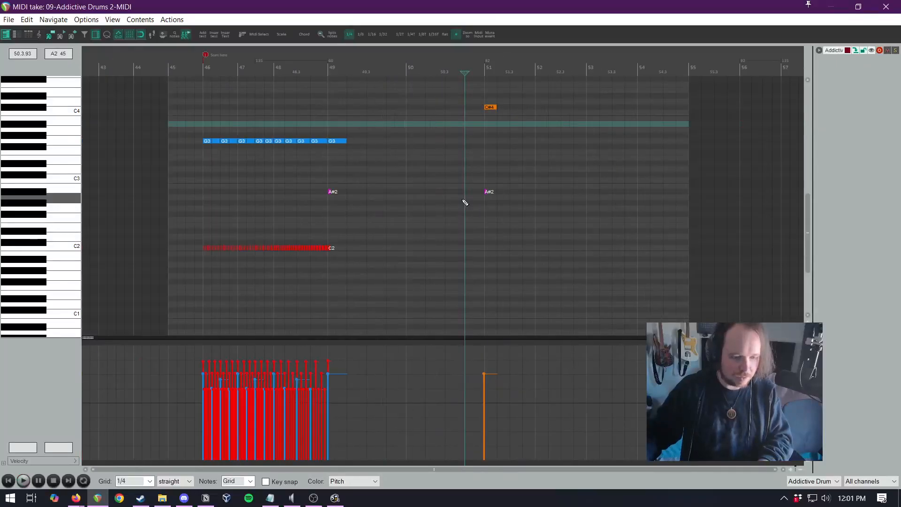
key(ctrl+a)
key(h)
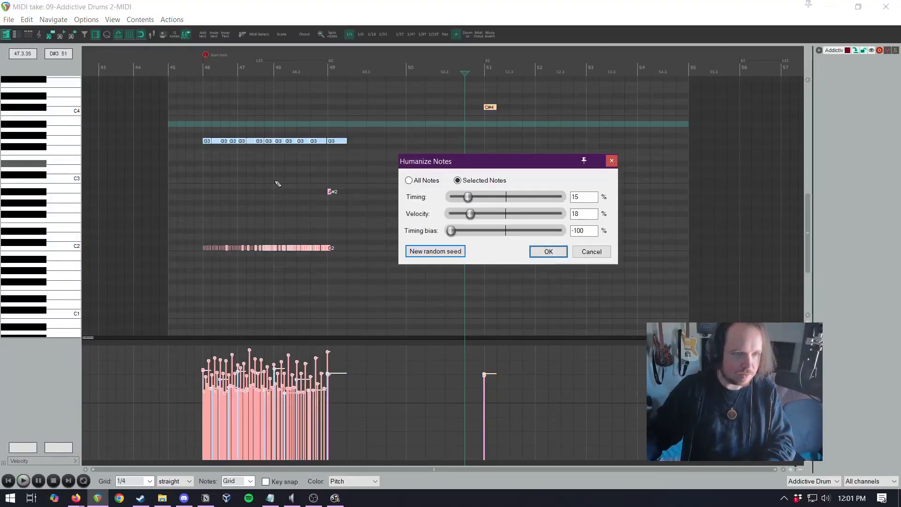
scroll(225, 207, up, 6)
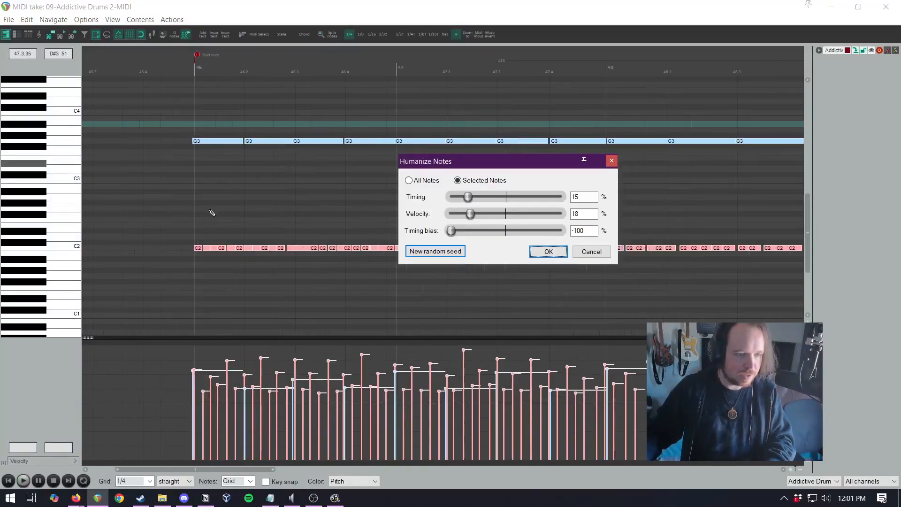
click(561, 254)
click(194, 211)
key(space)
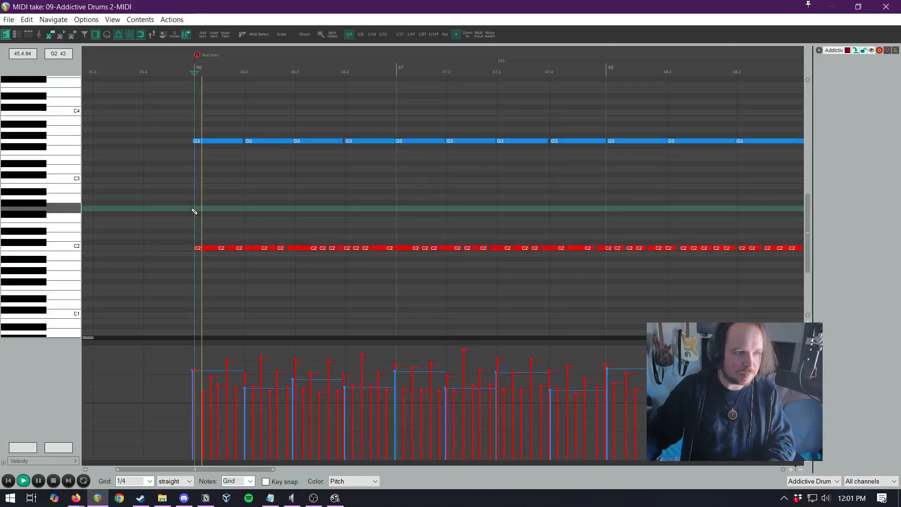
scroll(332, 170, down, 3)
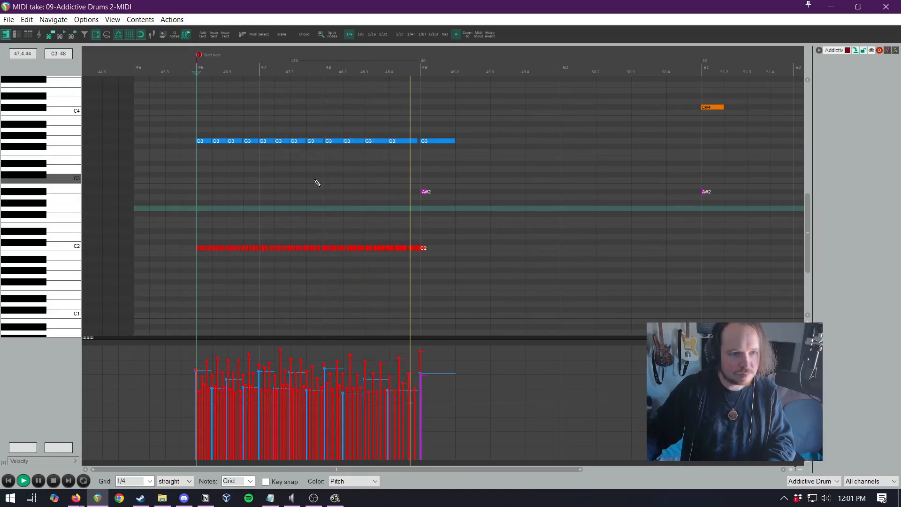
Close the MIDI editor and save the project
click(886, 7)
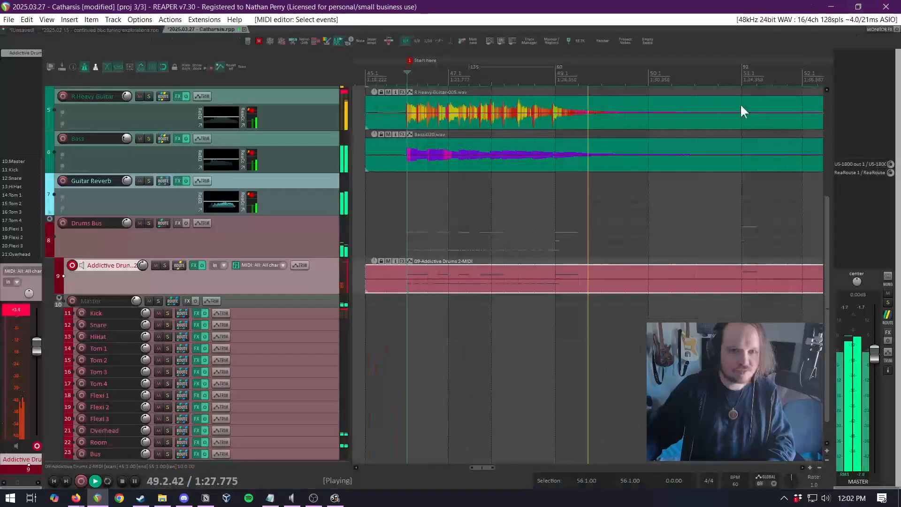
scroll(604, 252, down, 4)
key(ctrl+s)
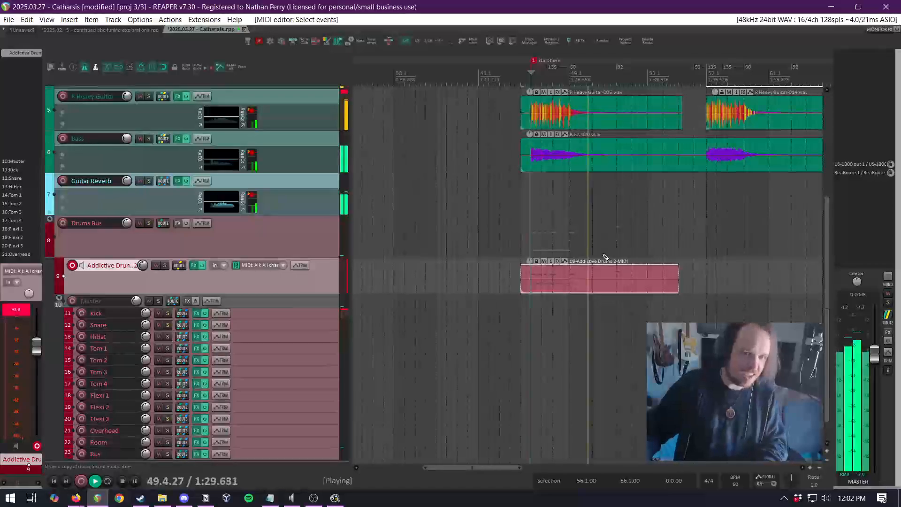
Paste a copy of the Addictive Drums 2 MIDI item under the second heavy guitar section and move its start to 56.1
click(536, 280)
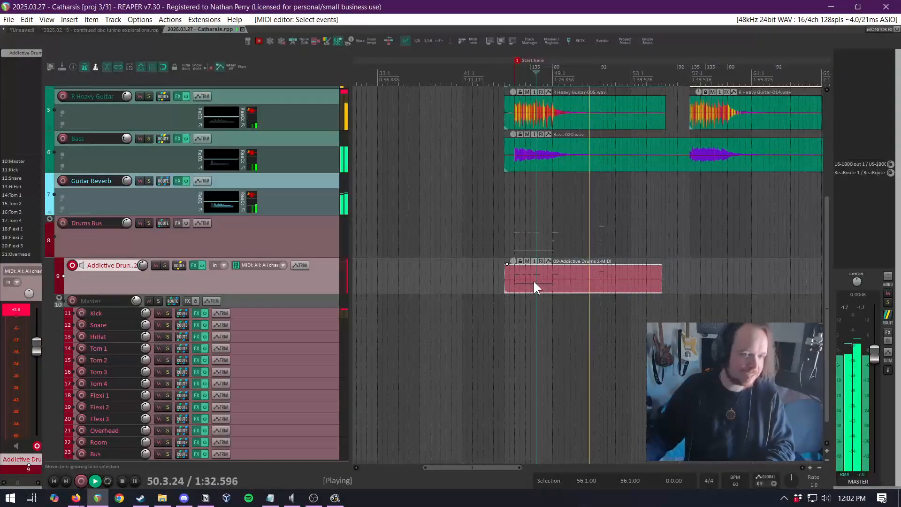
click(684, 271)
key(ctrl+v)
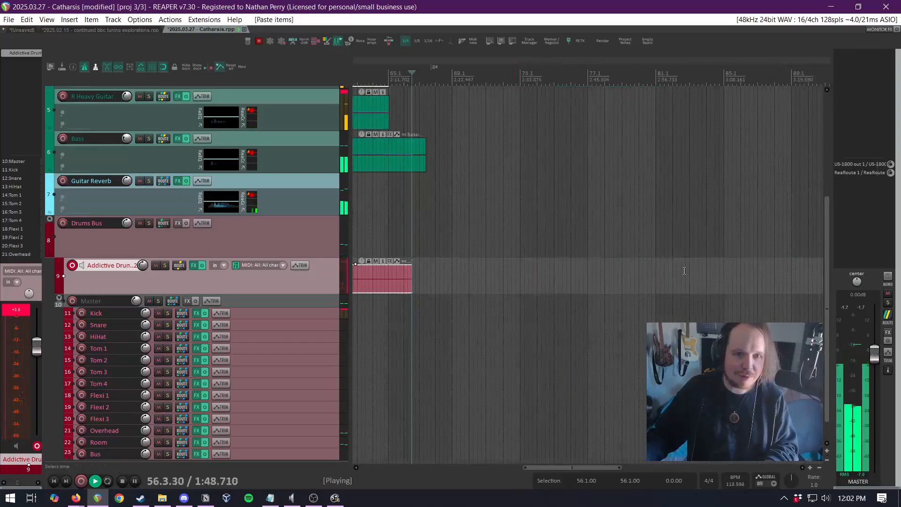
scroll(683, 270, down, 4)
key(space)
scroll(517, 258, up, 5)
scroll(531, 255, up, 3)
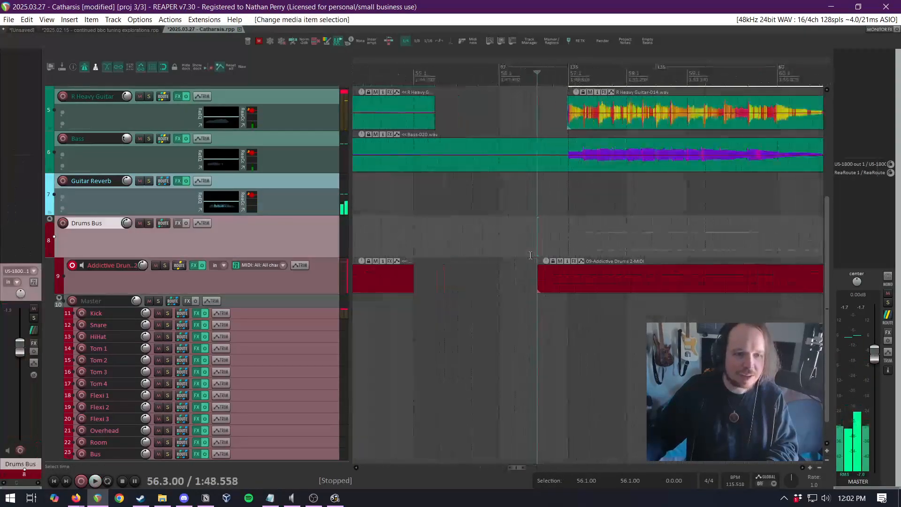
drag(604, 280, 569, 284)
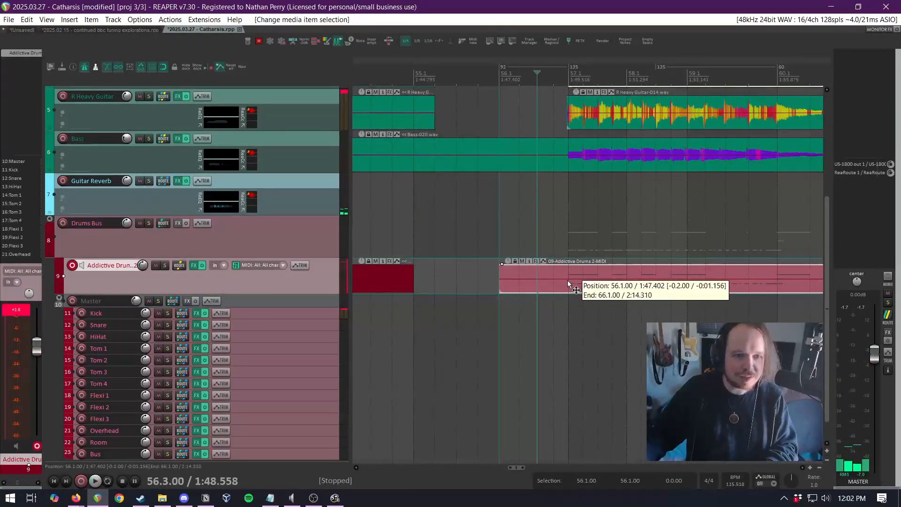
Play the lead-in to the pasted drum item from 56.1
click(515, 253)
key(space)
scroll(515, 253, up, 3)
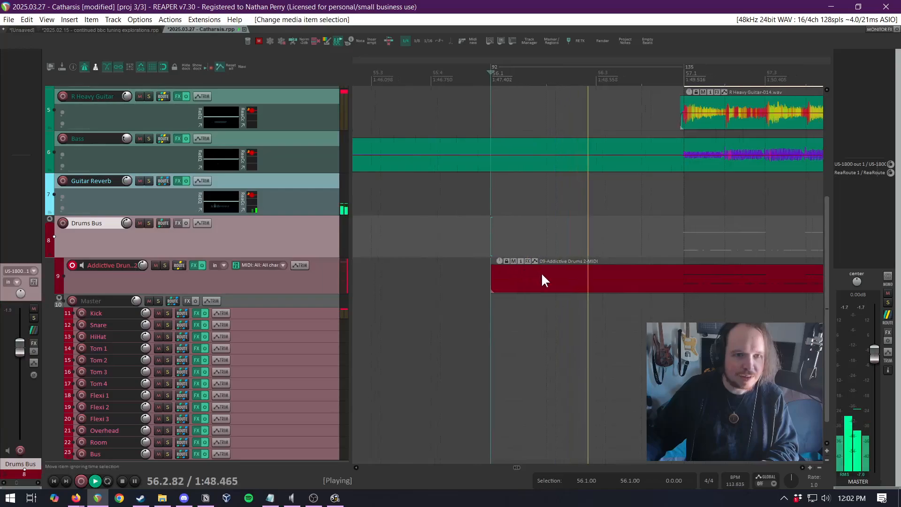
click(541, 291)
key(space)
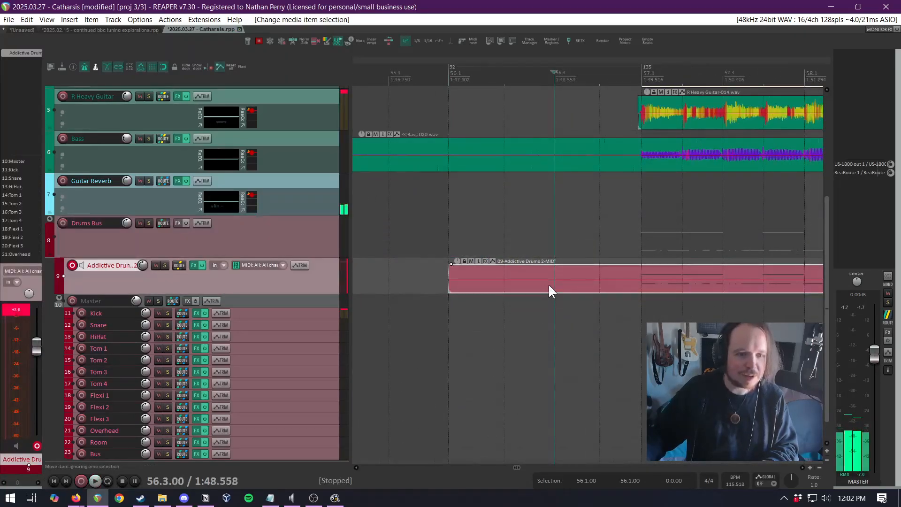
Add an E2 note at 56.2 in the pasted MIDI item, audition it from 56.1 layered with G2, and remove the G2 note
double_click(553, 283)
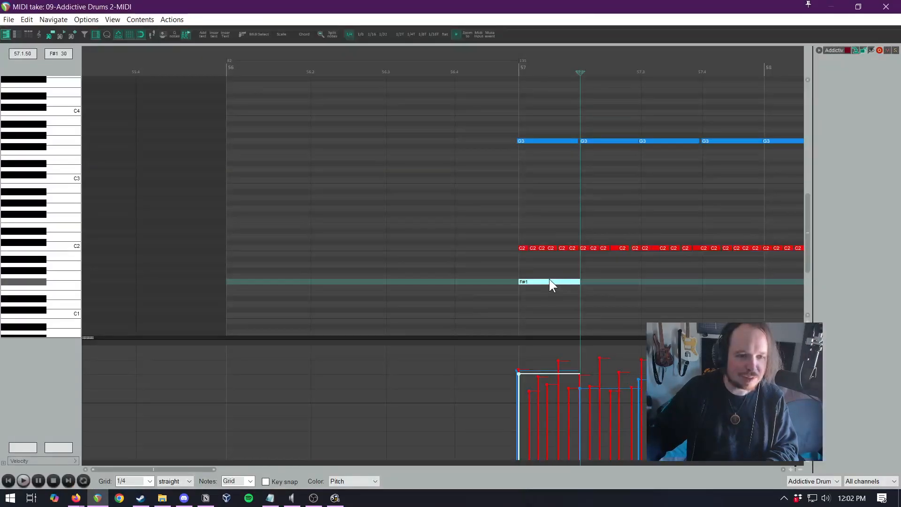
mouse_move(548, 280)
mouse_down()
mouse_move(357, 237)
mouse_move(359, 218)
mouse_move(355, 229)
mouse_move(346, 205)
mouse_move(354, 212)
mouse_up()
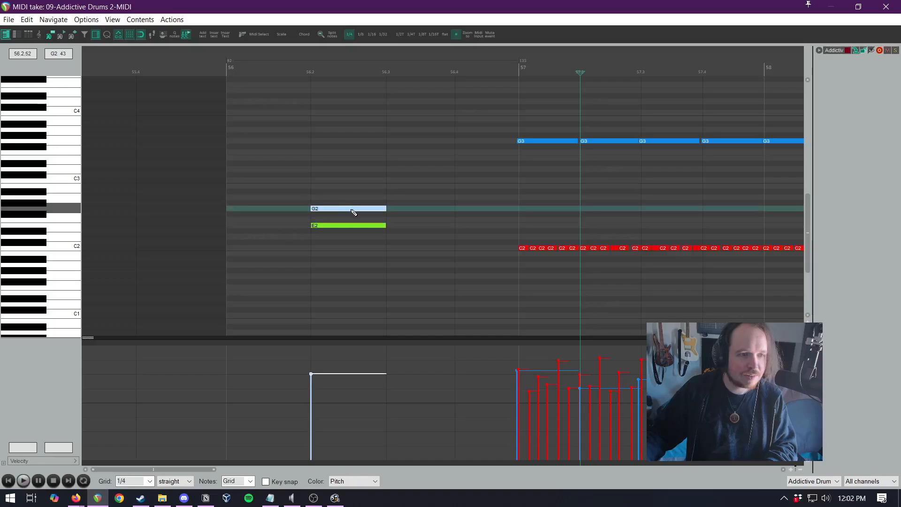
click(215, 184)
key(space)
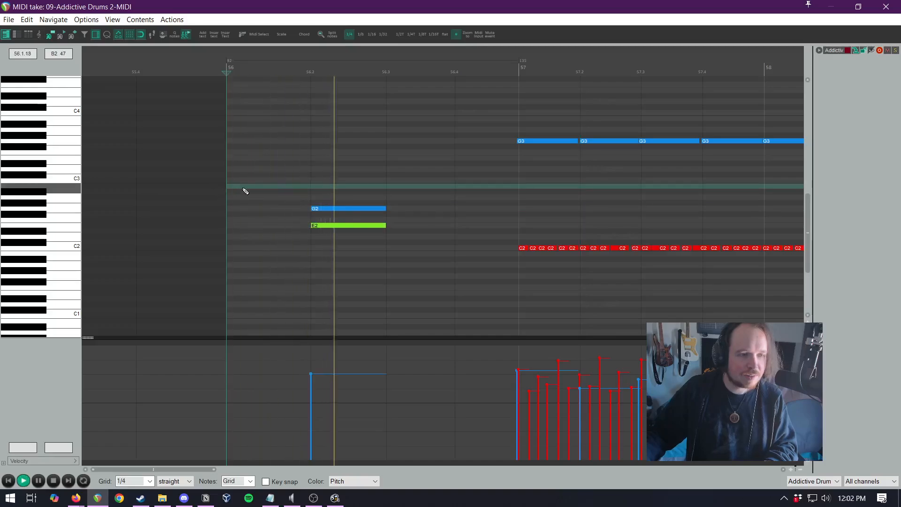
key(space)
mouse_move(336, 208)
mouse_down()
mouse_move(356, 89)
mouse_move(344, 223)
mouse_up()
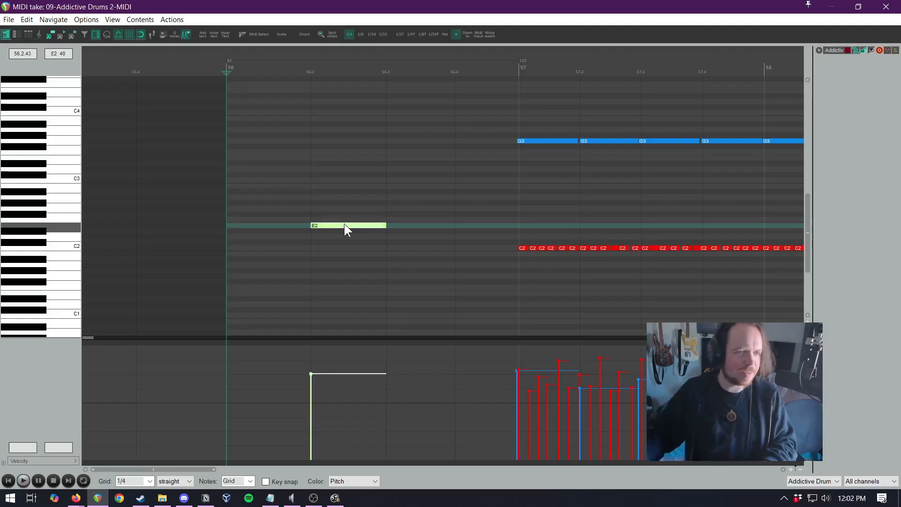
click(882, 5)
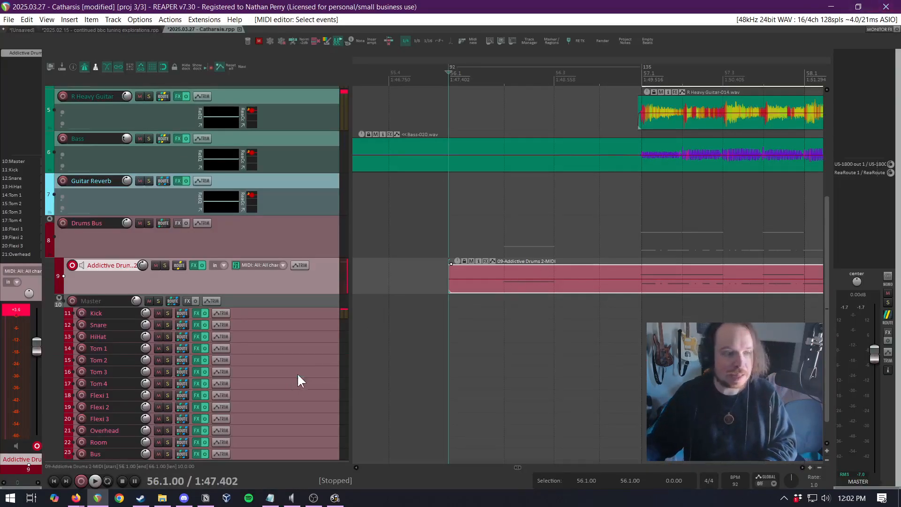
Enlarge the Snare track's height and play from 56.1 to check the snare hit's output
click(317, 323)
key(space)
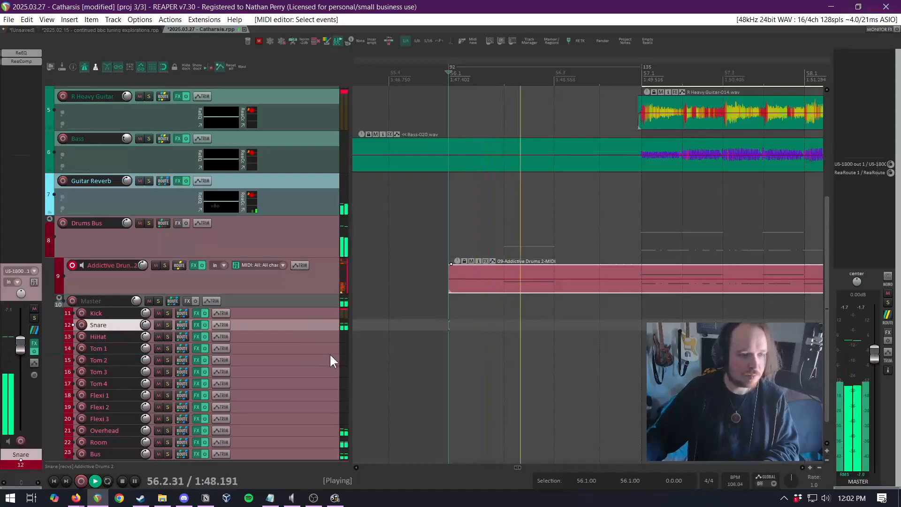
key(space)
drag(292, 331, 292, 375)
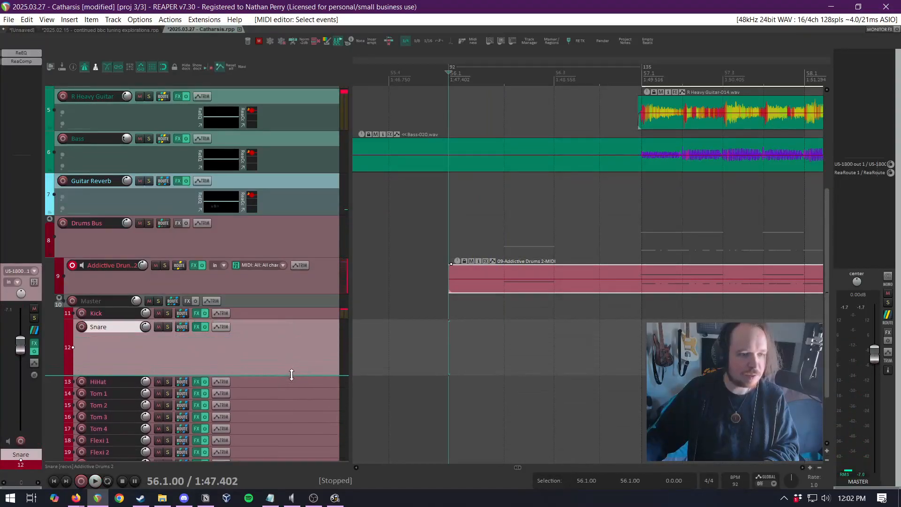
key(space)
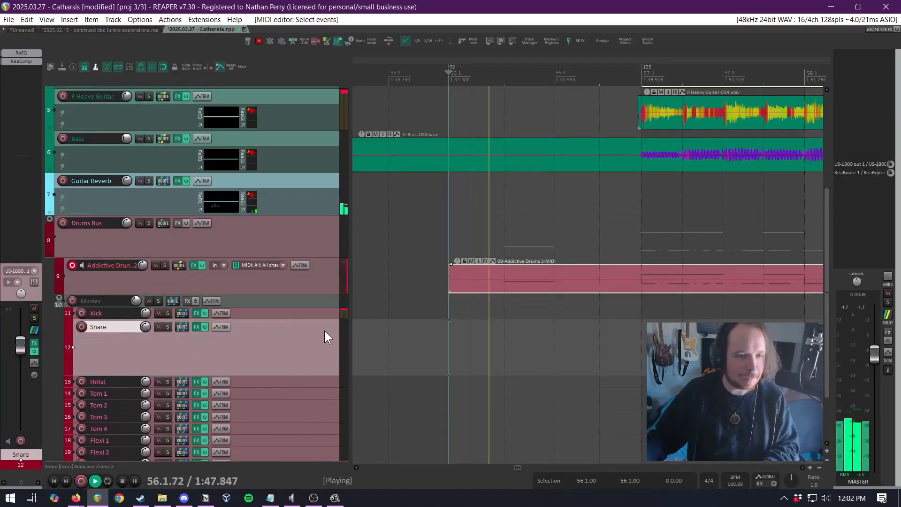
key(space)
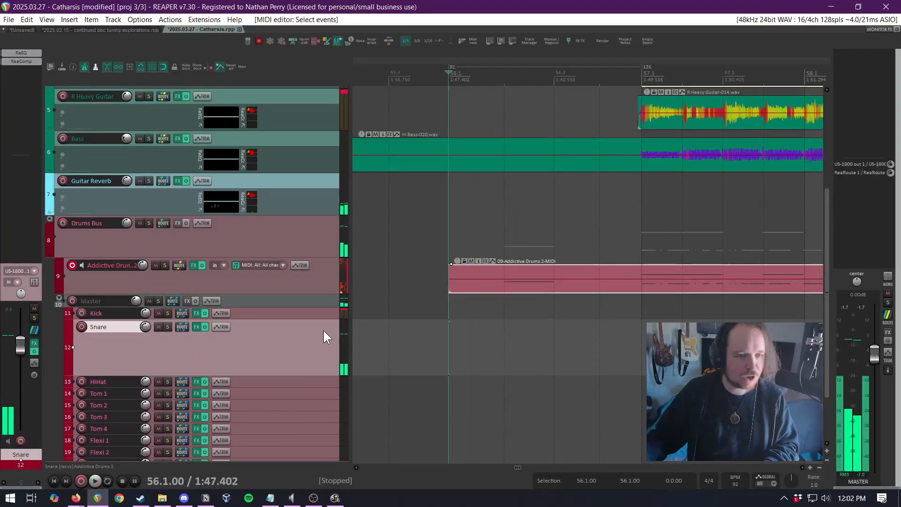
Select the Snare track and set a time selection from 56.1 to 57.1
click(509, 282)
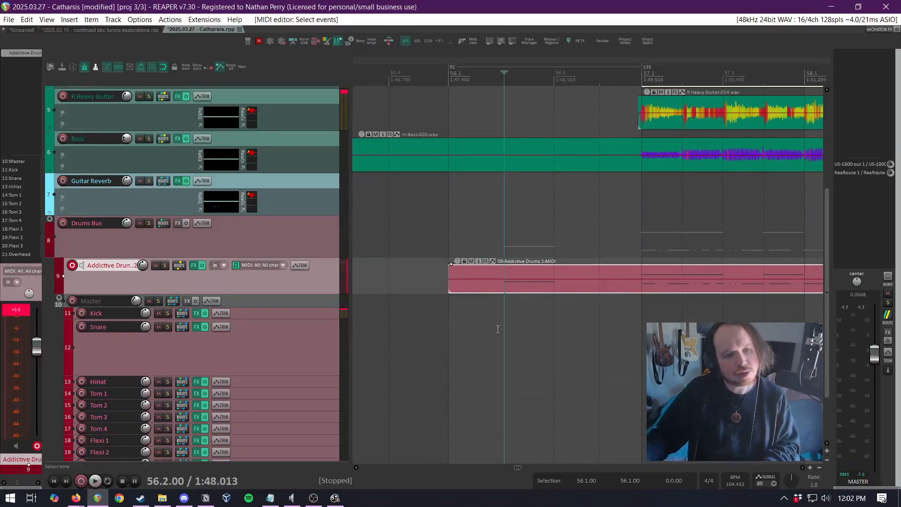
click(450, 349)
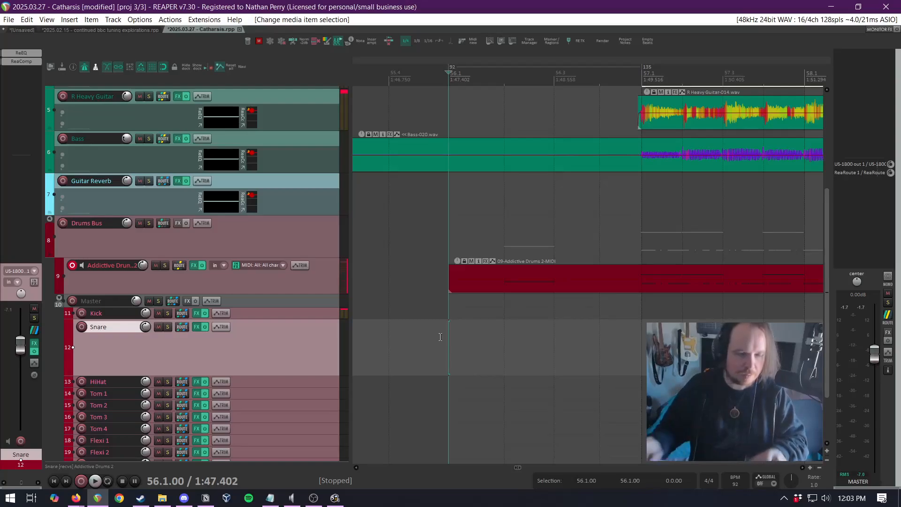
click(642, 353)
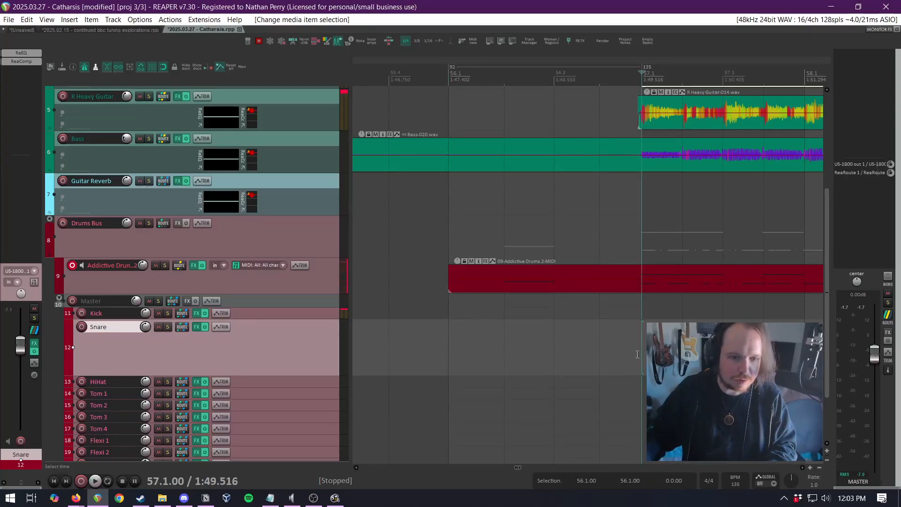
drag(636, 352, 452, 340)
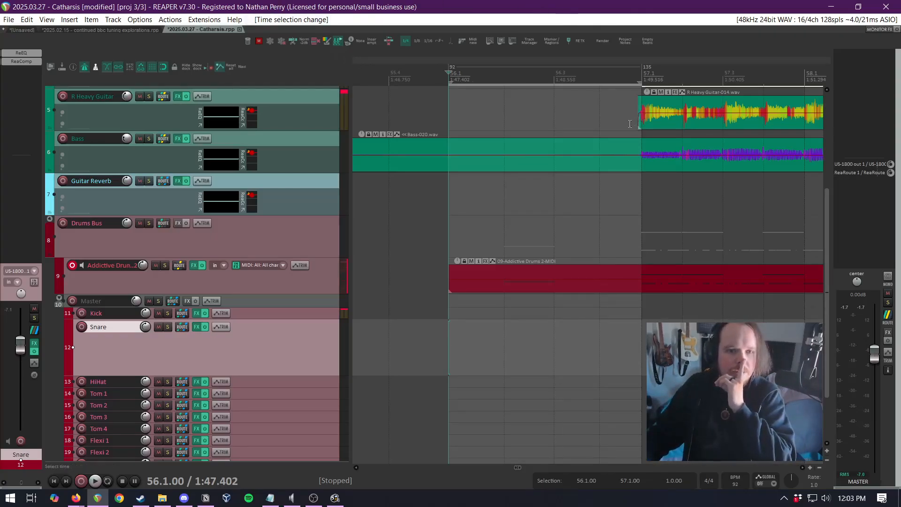
click(163, 265)
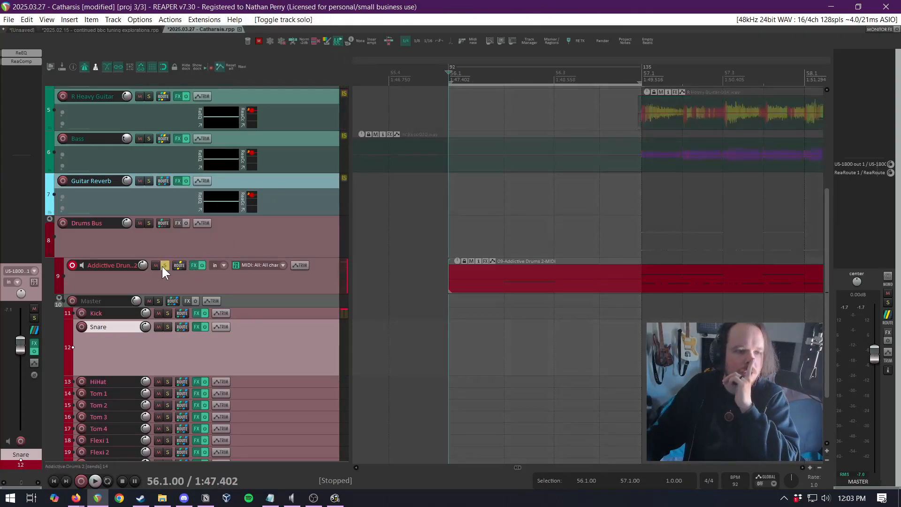
click(8, 19)
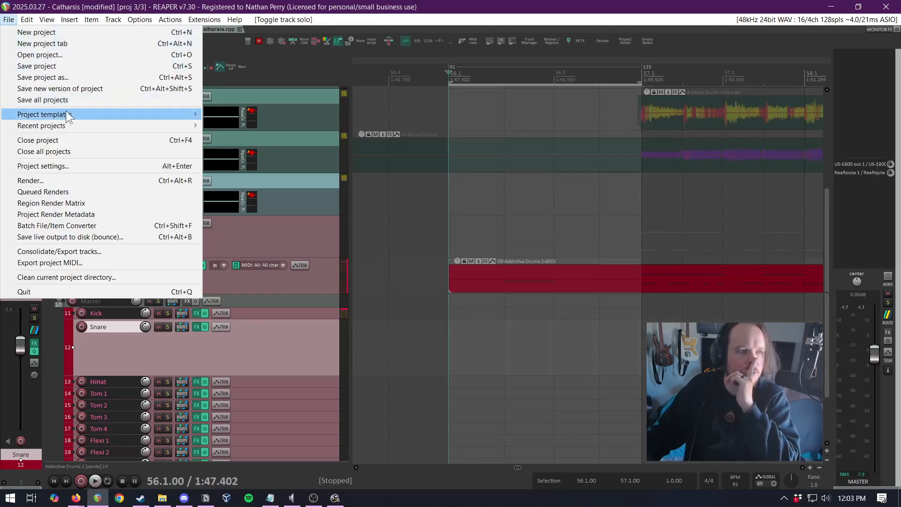
click(72, 180)
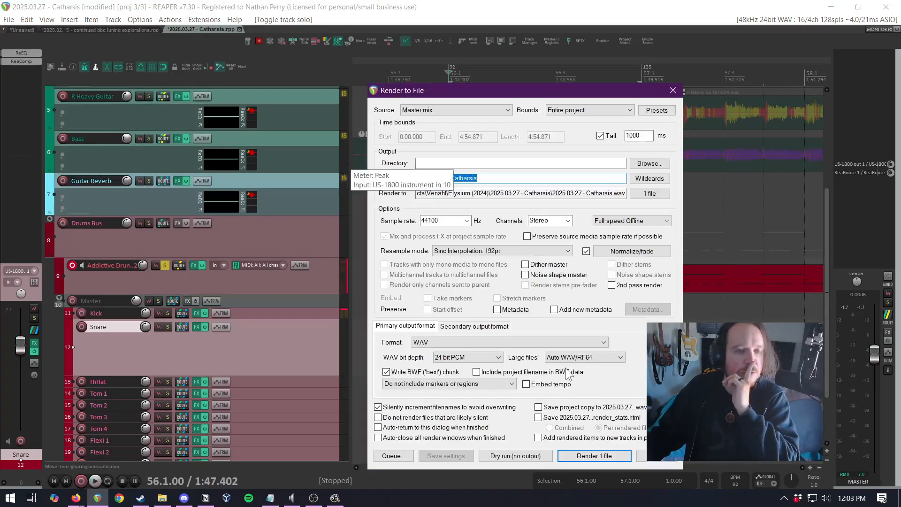
click(658, 456)
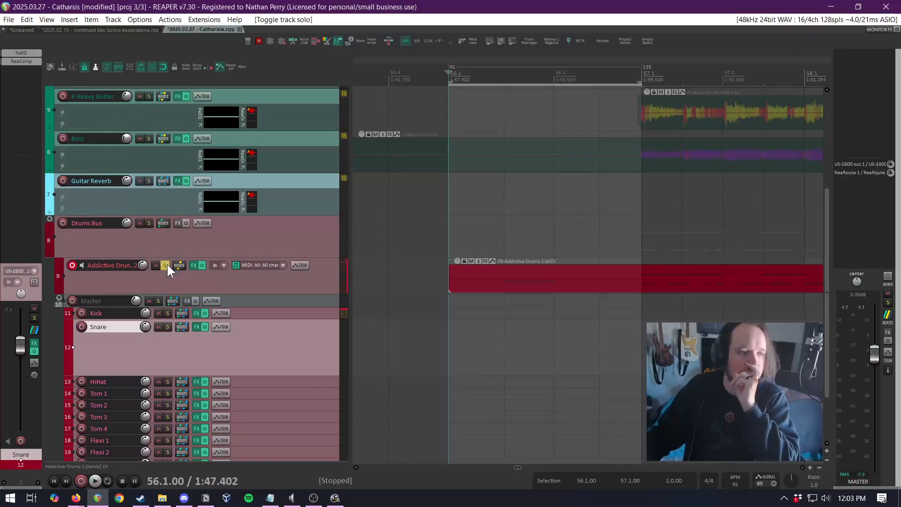
Save the project and load the Sample Export Normalized preset into the render settings
click(8, 19)
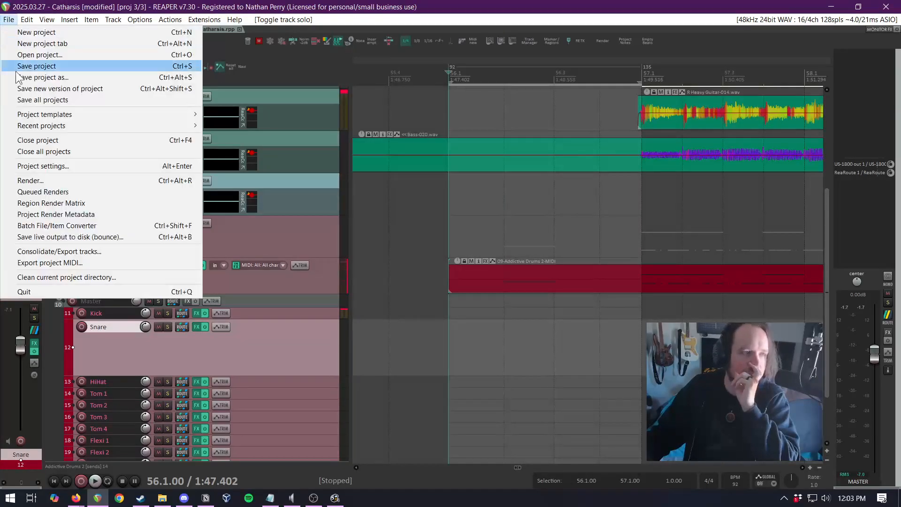
click(69, 66)
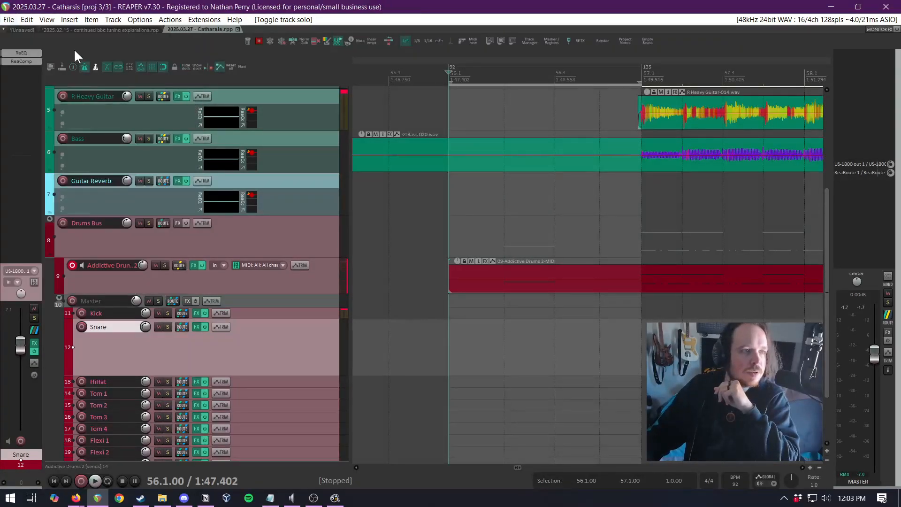
click(6, 20)
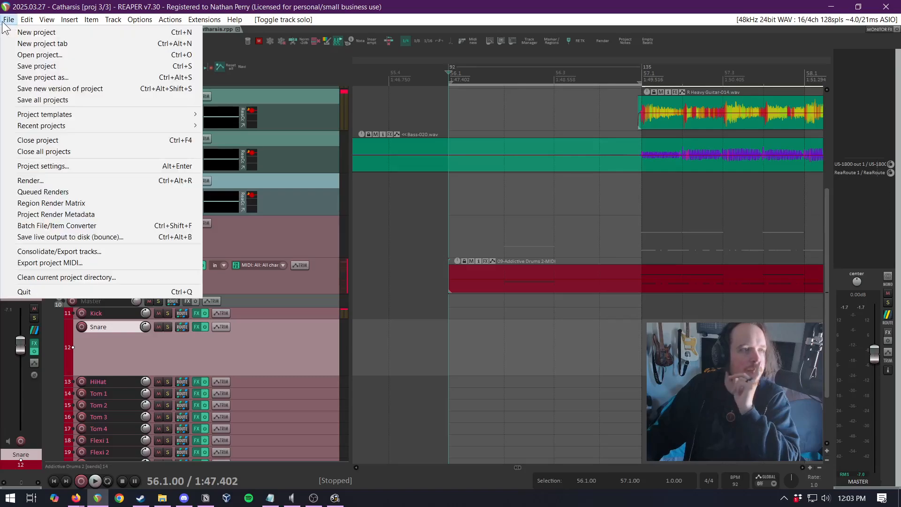
click(75, 178)
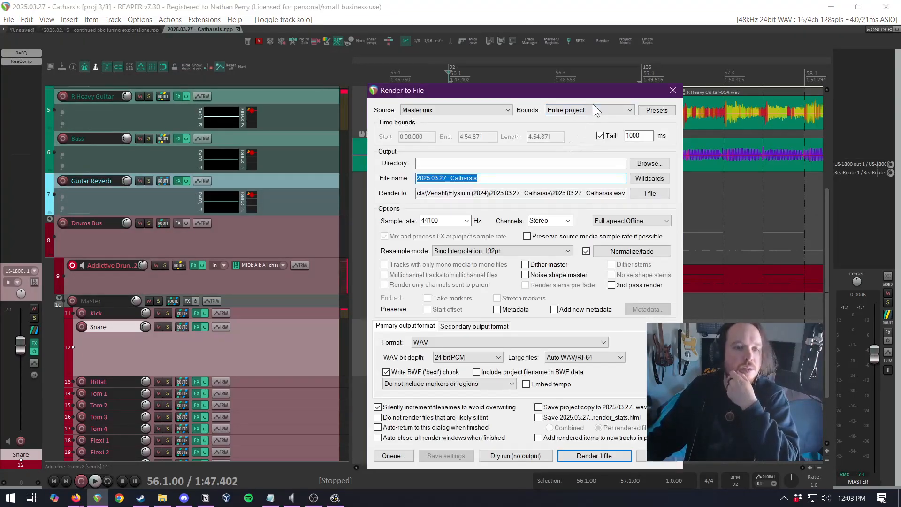
click(590, 110)
click(656, 110)
click(657, 111)
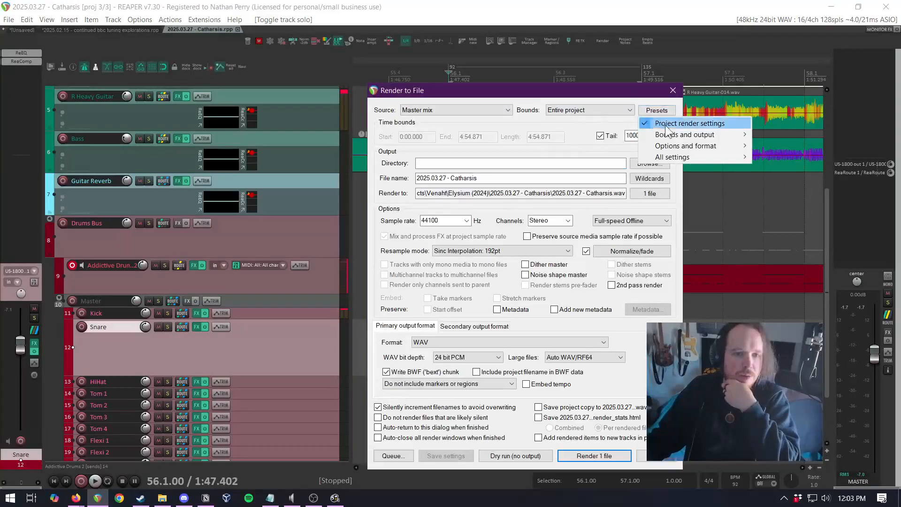
mouse_move(697, 162)
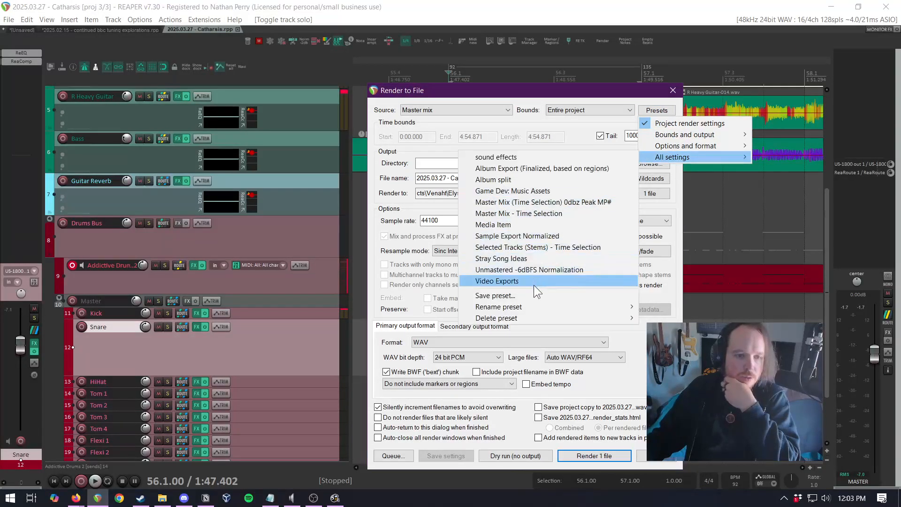
click(572, 237)
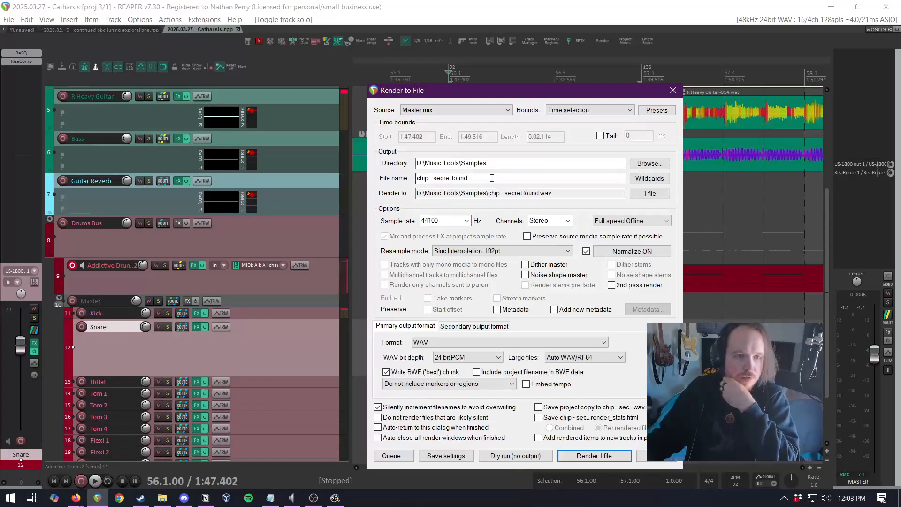
Name the output file Snare hit, set its format to FLAC, and render it to D:\Music Tools\Samples
drag(492, 177, 317, 168)
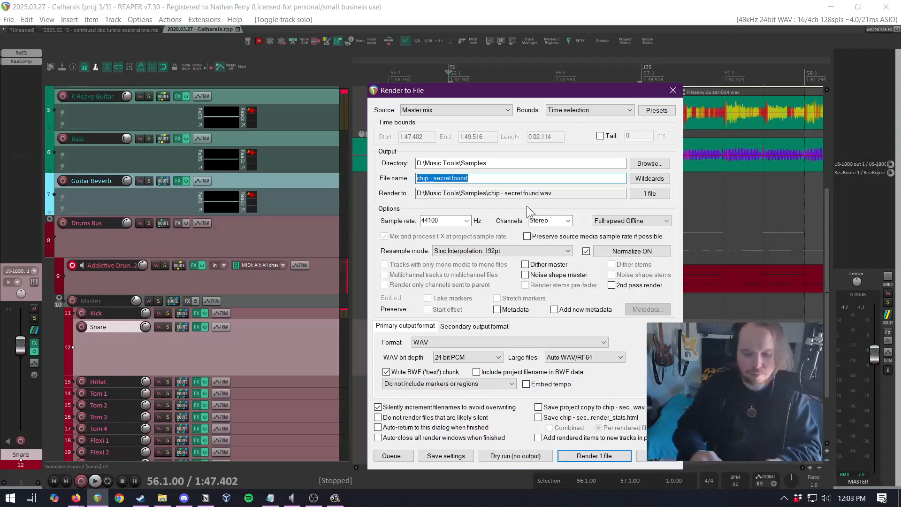
text(Snare hit)
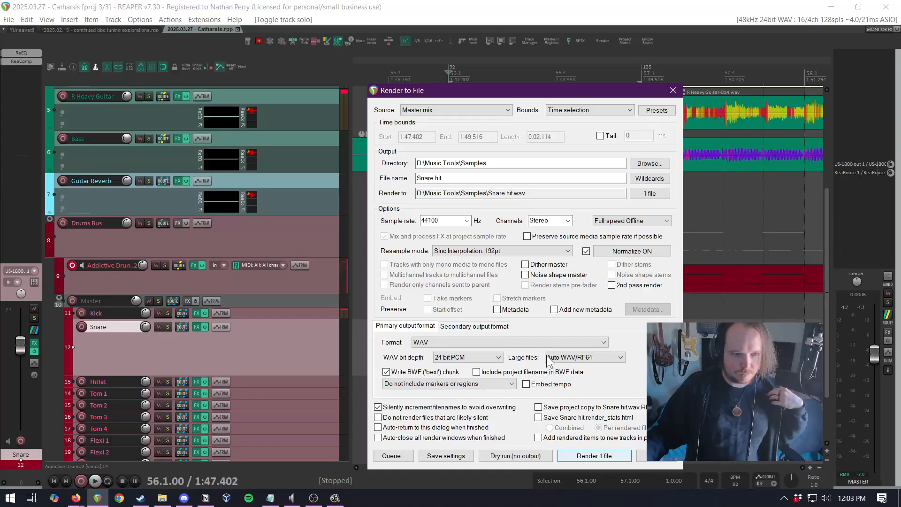
click(539, 341)
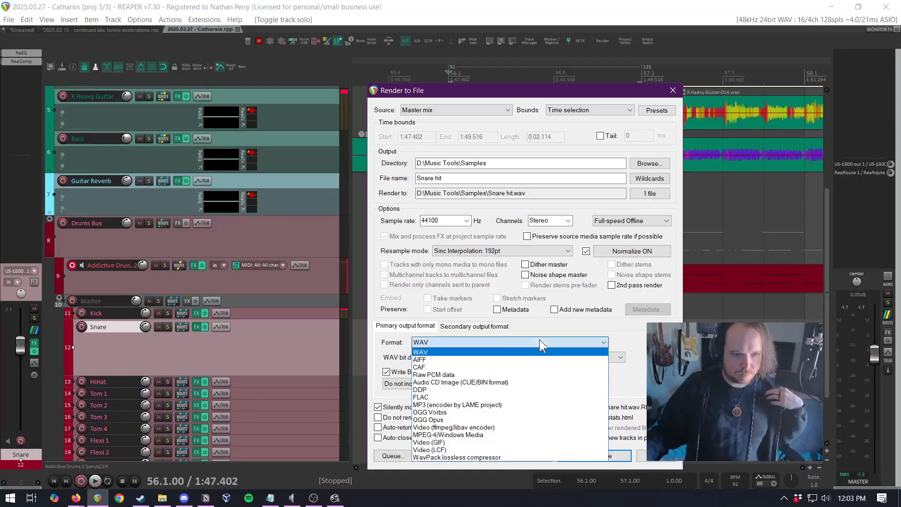
click(501, 398)
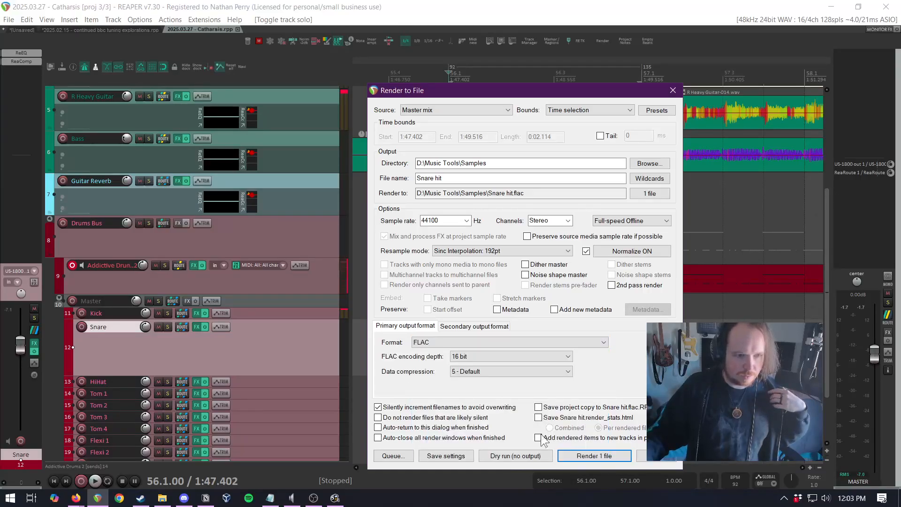
click(607, 455)
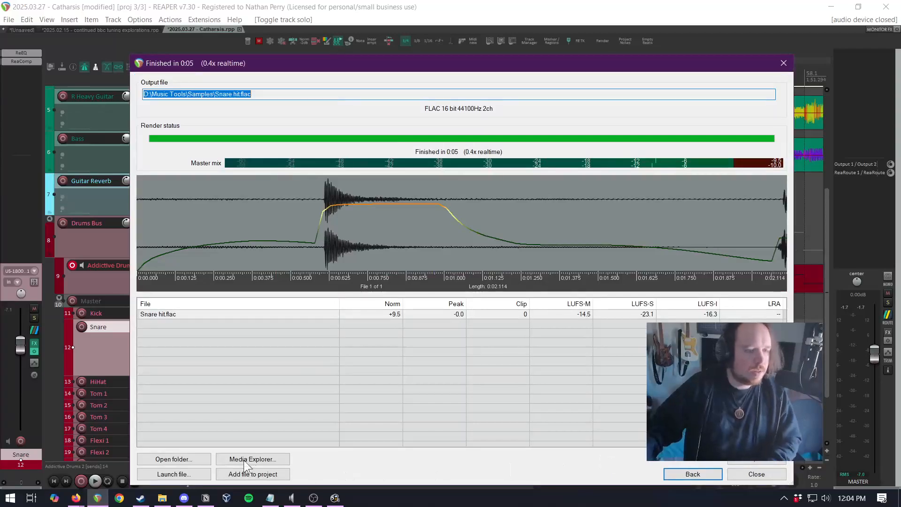
Show the rendered Snare hit.flac in its Samples folder, move the folder window aside, and close the render report
click(191, 462)
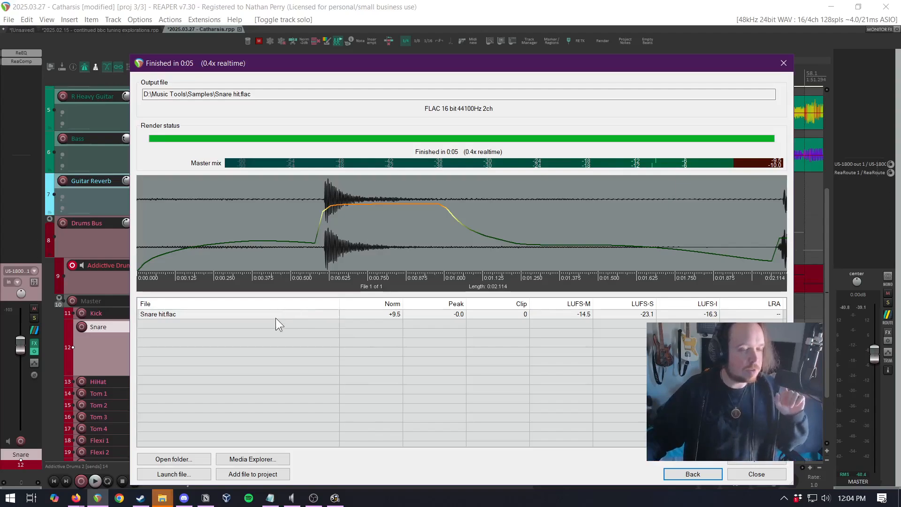
click(151, 458)
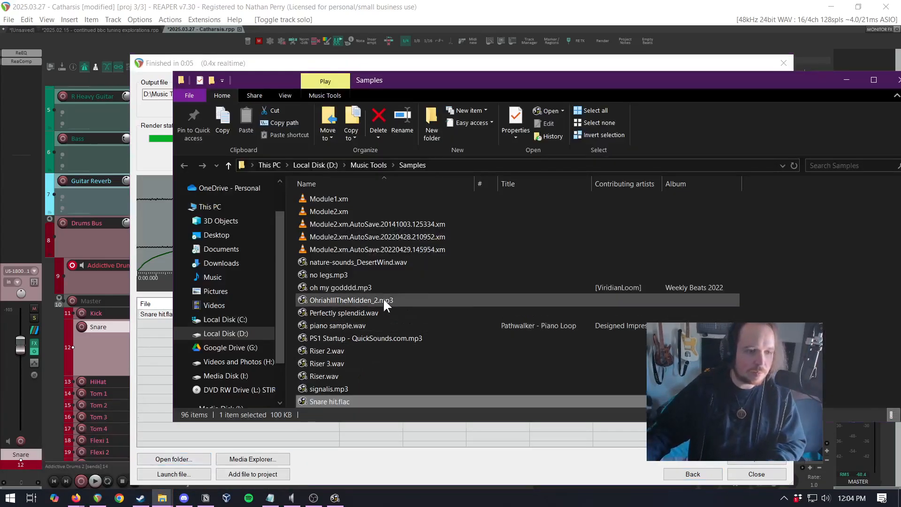
drag(478, 83, 900, 128)
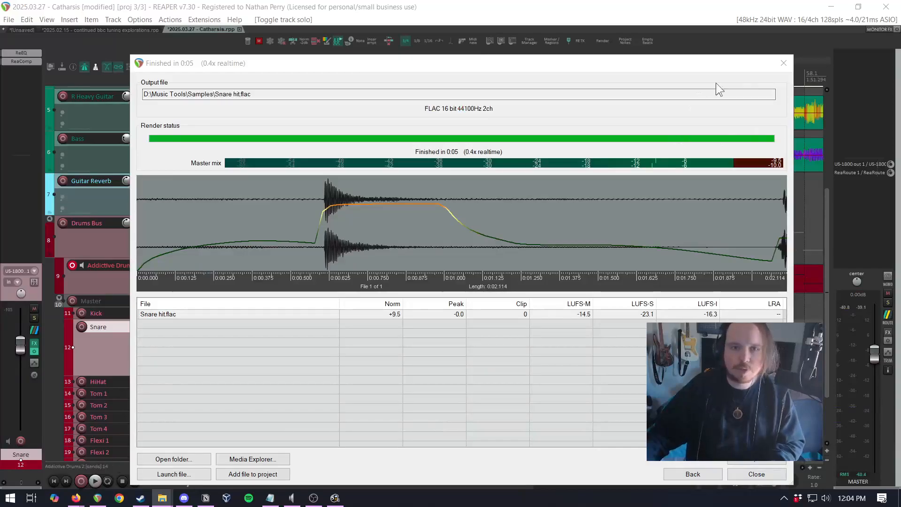
click(782, 60)
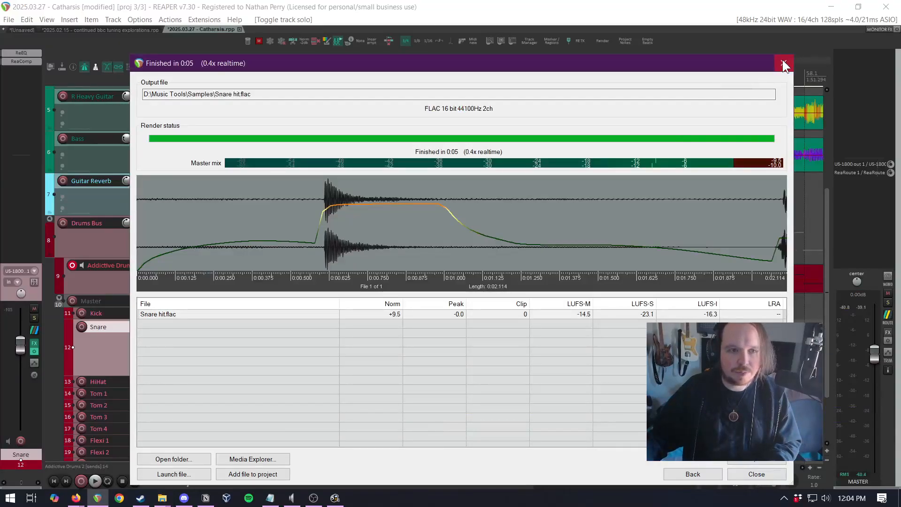
click(756, 474)
Insert two new tracks above the Addictive Drums 2 track and nest the second inside the first
click(294, 288)
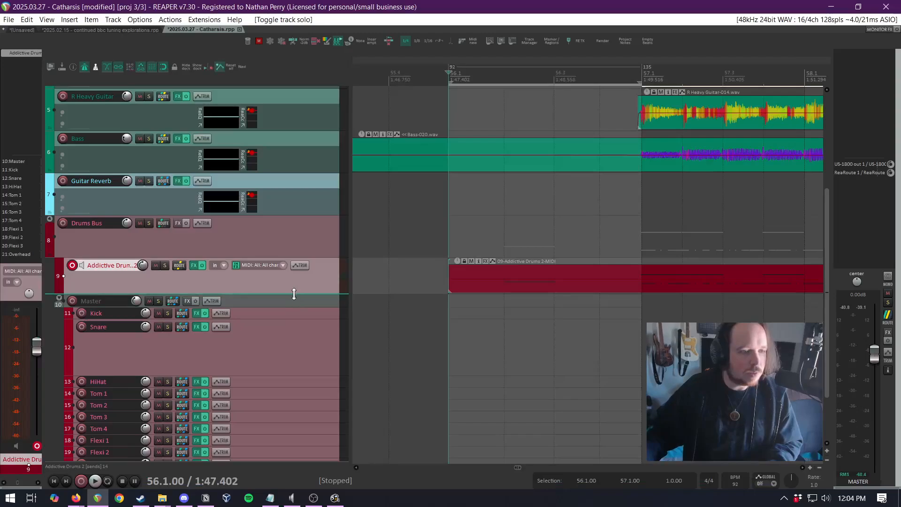
right_click(285, 298)
click(357, 160)
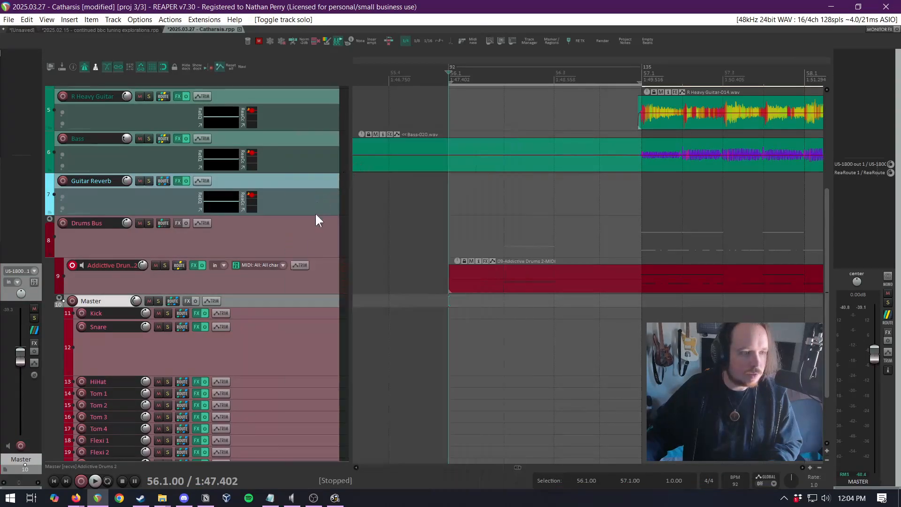
drag(288, 313, 294, 261)
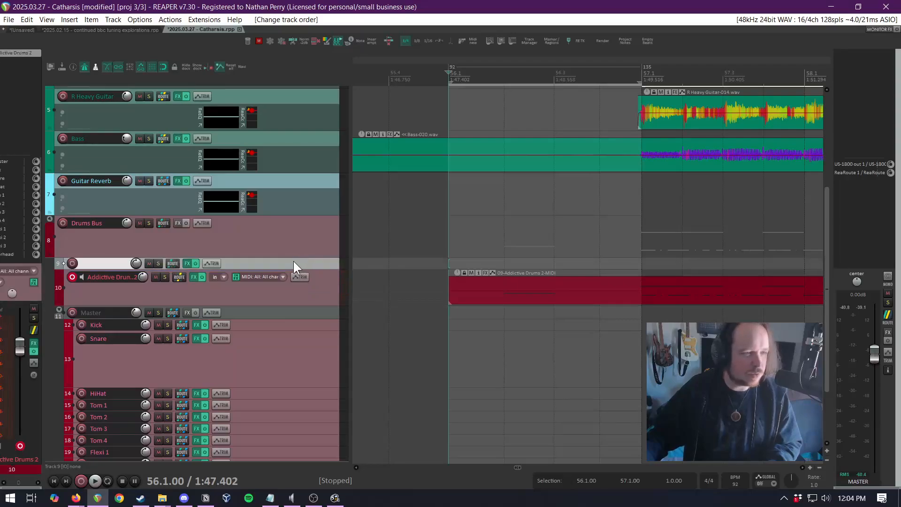
right_click(292, 261)
click(359, 160)
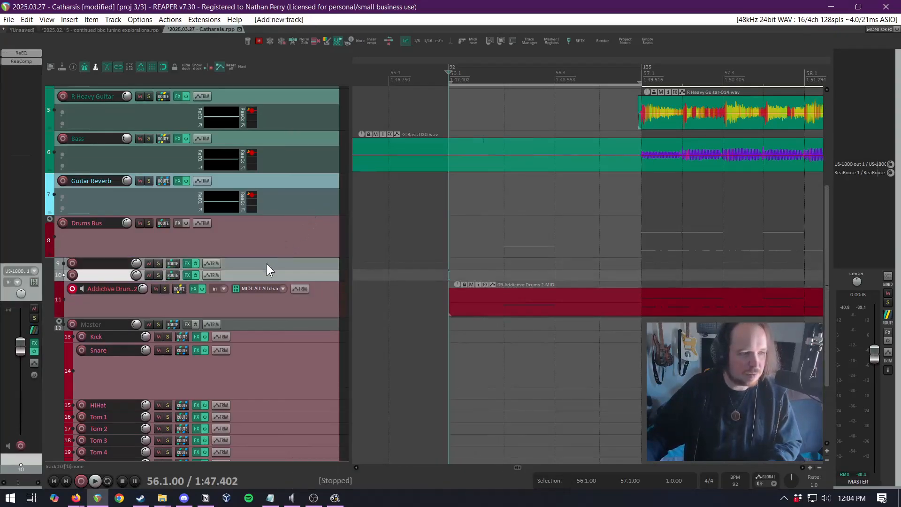
drag(257, 274, 206, 271)
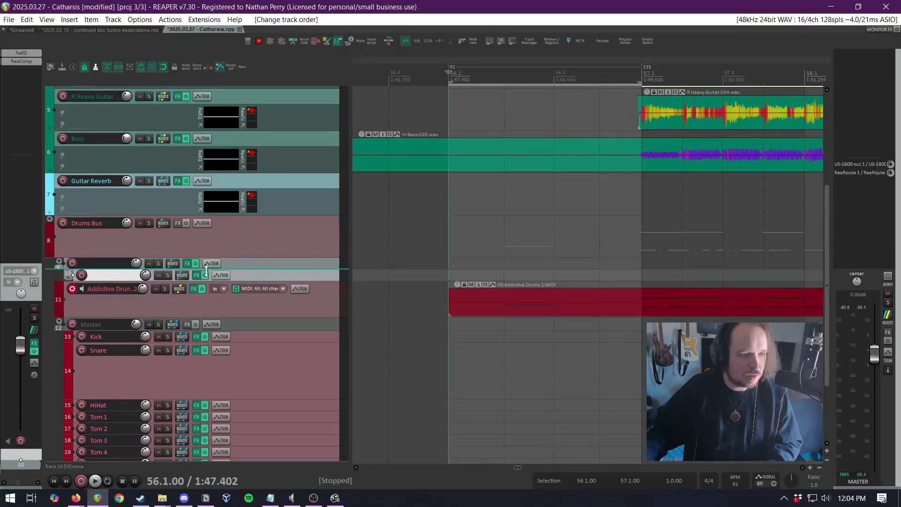
Name the new parent track Sampled Drums and place Snare hit.flac on its child track at 56.1
double_click(85, 262)
text(Dru)
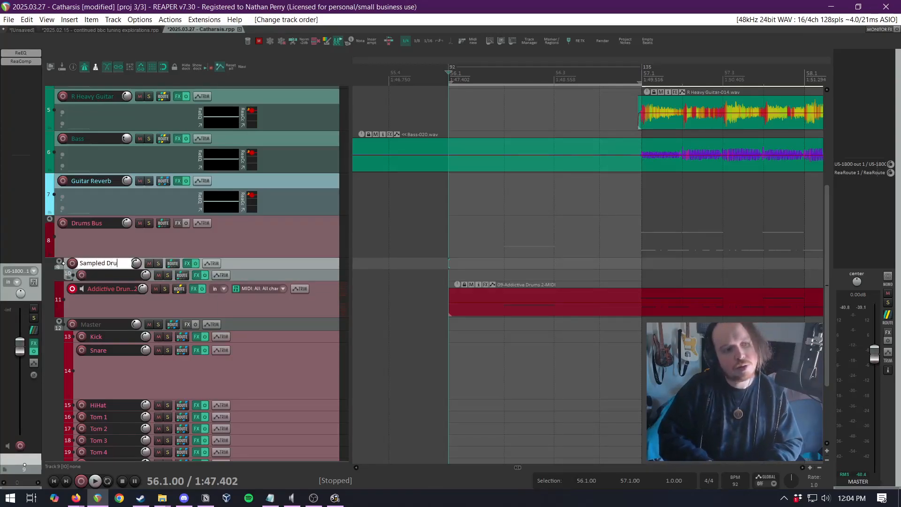
text(mms)
key(Return)
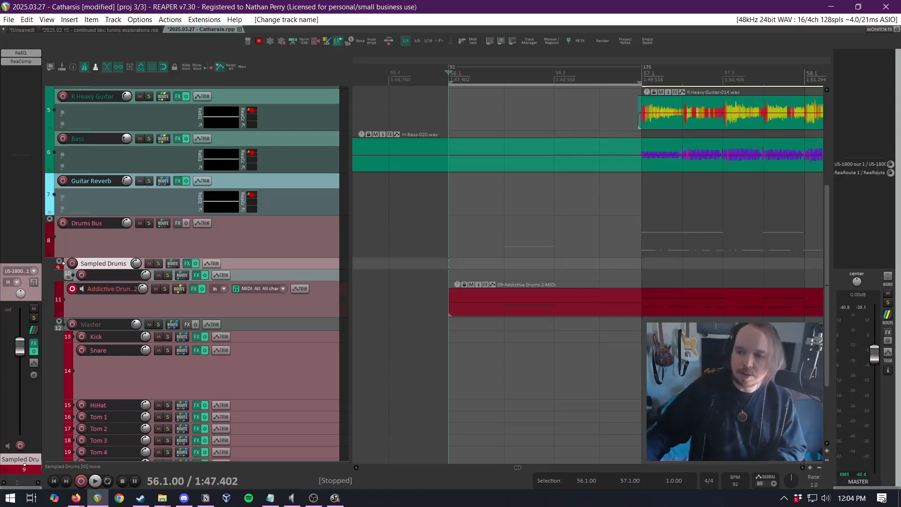
drag(451, 257, 458, 276)
Delete the E2 note at 56.2 from the Addictive Drums 2 MIDI item and return to the arrangement
click(509, 306)
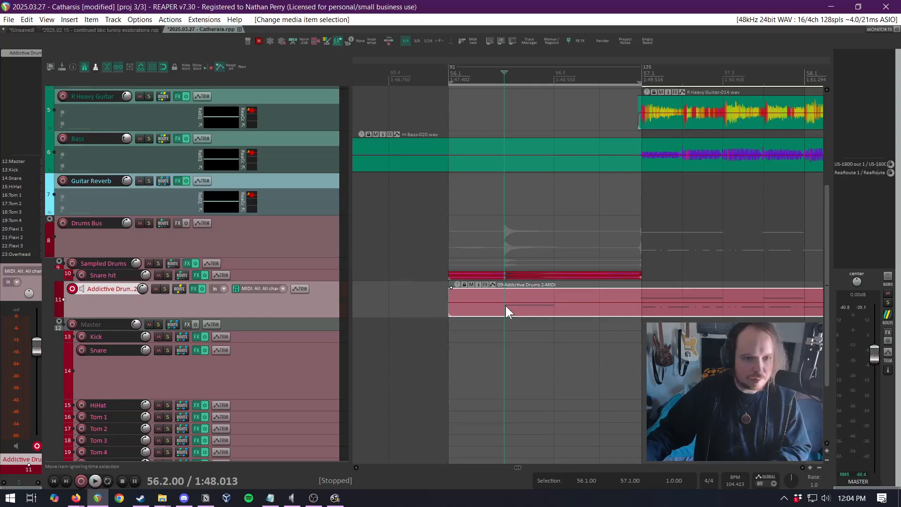
double_click(505, 311)
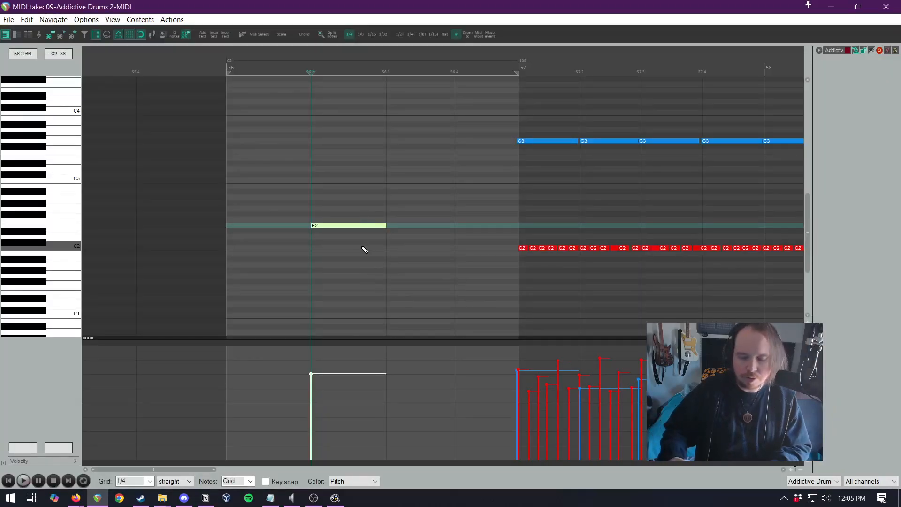
key(Delete)
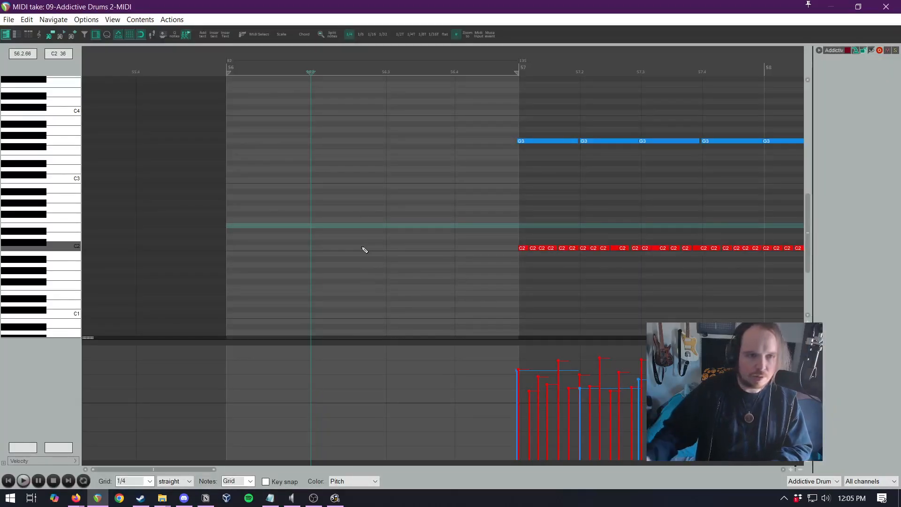
click(884, 6)
Trim the end of the Snare hit item to slightly before 57.1 and audition the sample from 56.2
click(641, 277)
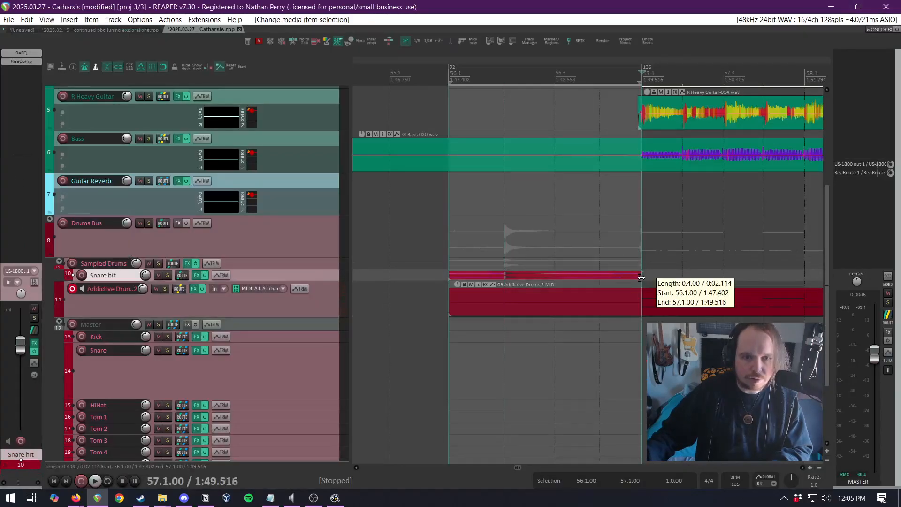
drag(641, 278, 640, 277)
click(590, 259)
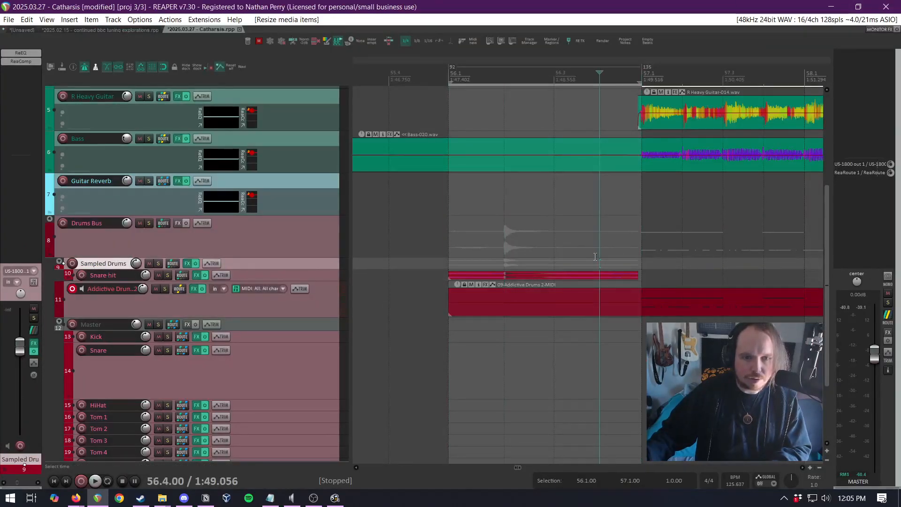
key(space)
key(space)
click(478, 262)
key(space)
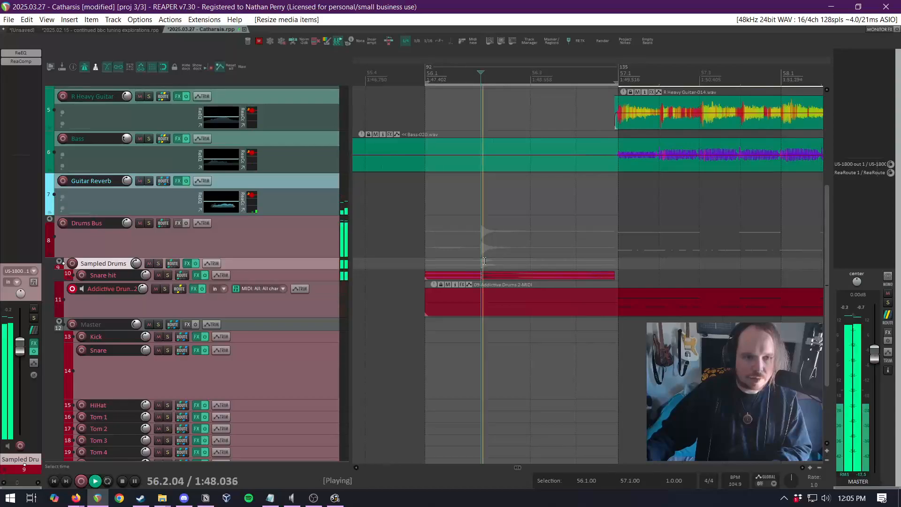
key(space)
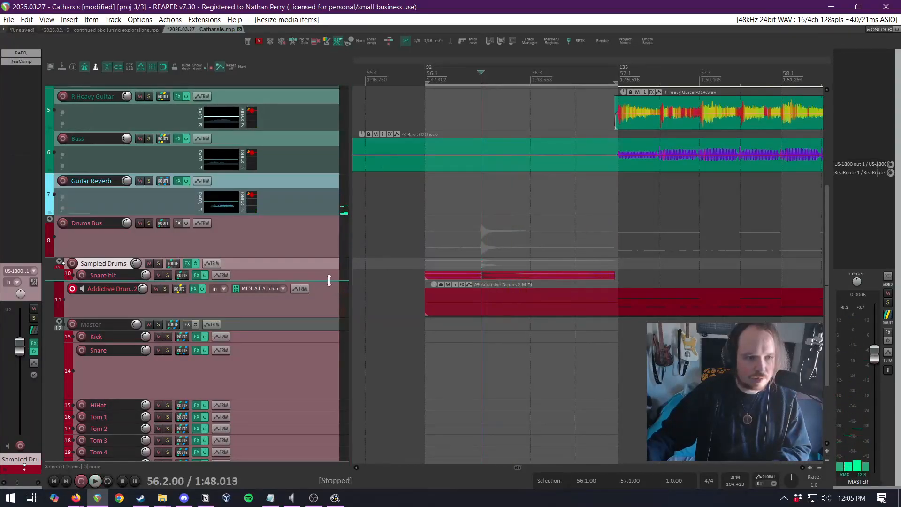
Enlarge the Snare hit track's height, play the sample from 56.1, and select the track
drag(330, 282, 330, 303)
key(space)
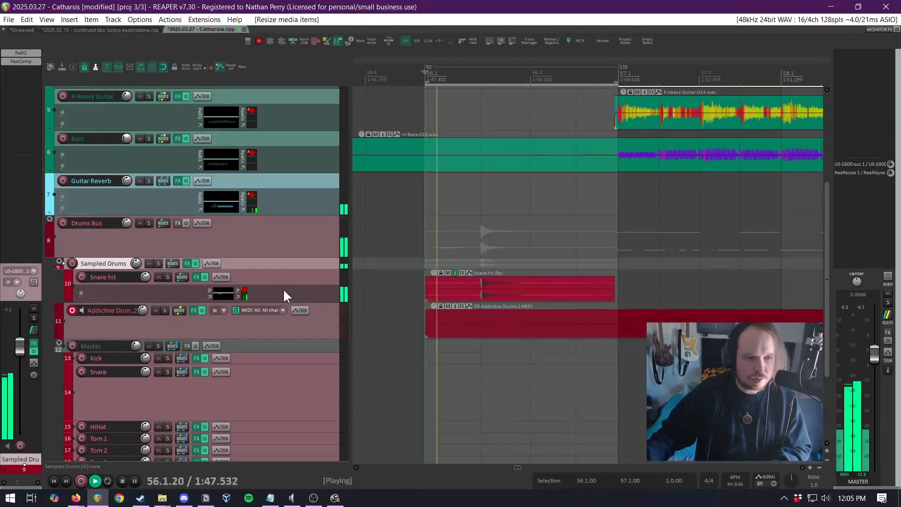
click(291, 280)
key(space)
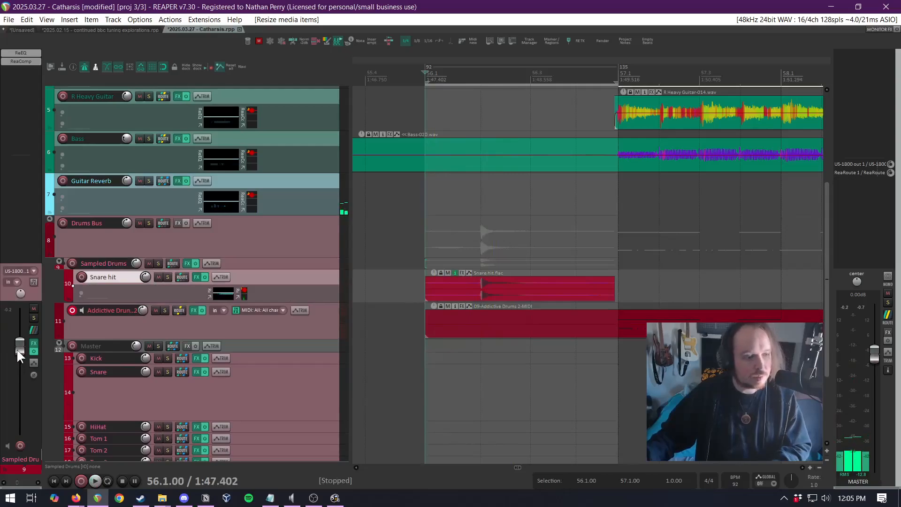
Lower the Snare hit track's volume and audition the sample in the mix from 56.2
click(500, 297)
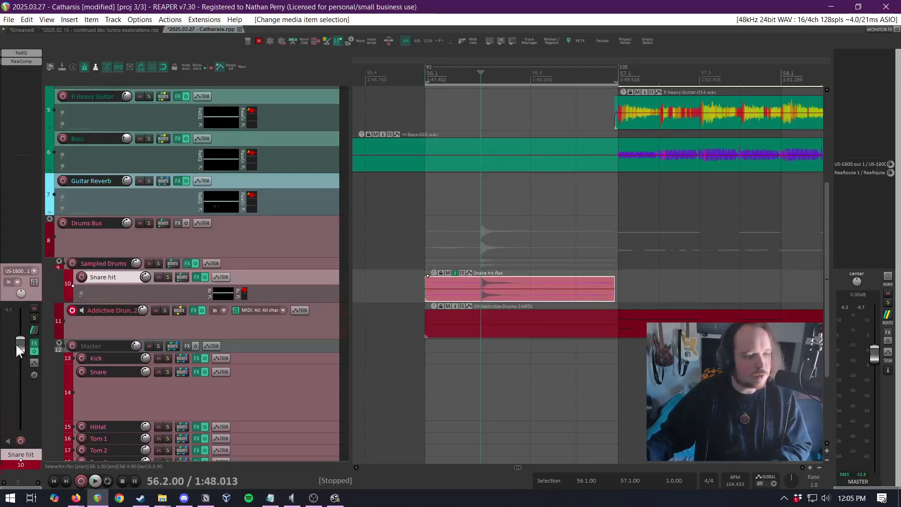
mouse_move(17, 345)
mouse_down()
mouse_move(17, 378)
mouse_move(22, 362)
mouse_up()
key(space)
key(space)
key(space)
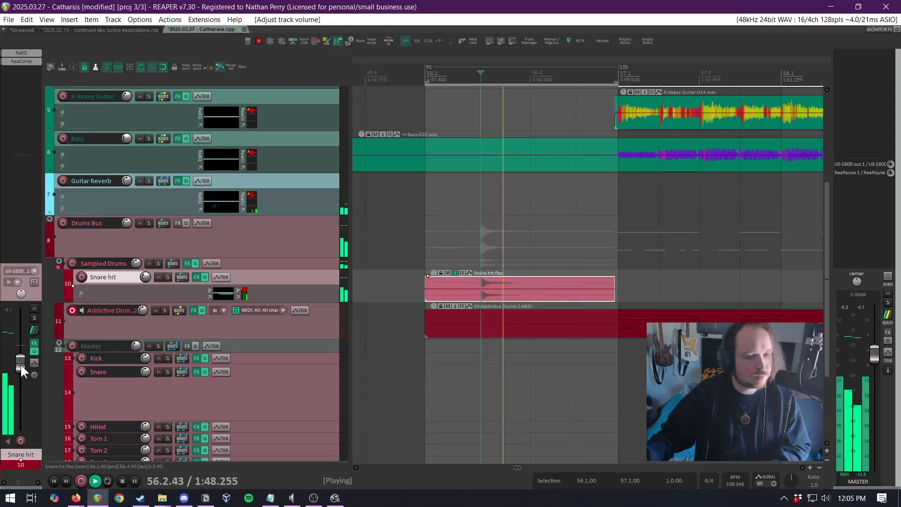
key(space)
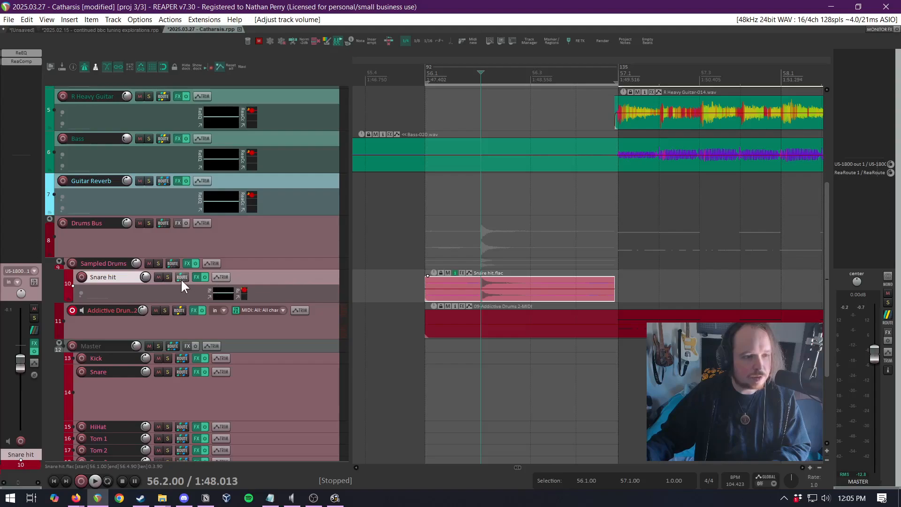
Add a send from the Snare hit track to the Guitar Reverb track and audition the snare from 56.1
drag(181, 278, 163, 180)
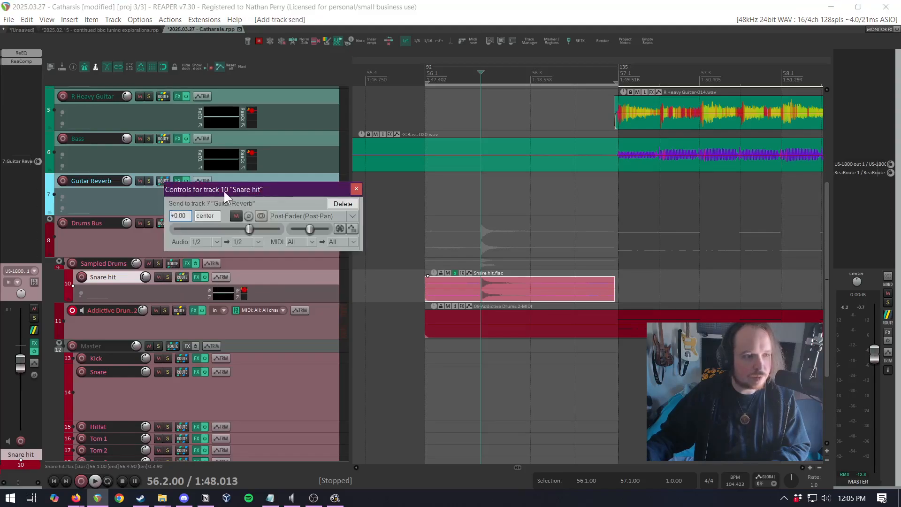
click(356, 189)
click(420, 240)
key(space)
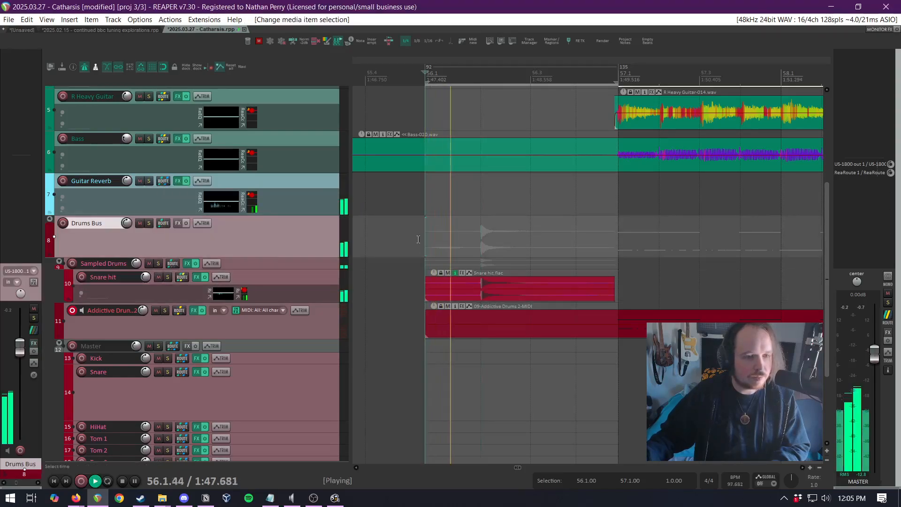
key(space)
Lower the Snare hit track's Guitar Reverb send to -14.2 dB, auditioning the lead-in from 56.1 while adjusting
click(287, 277)
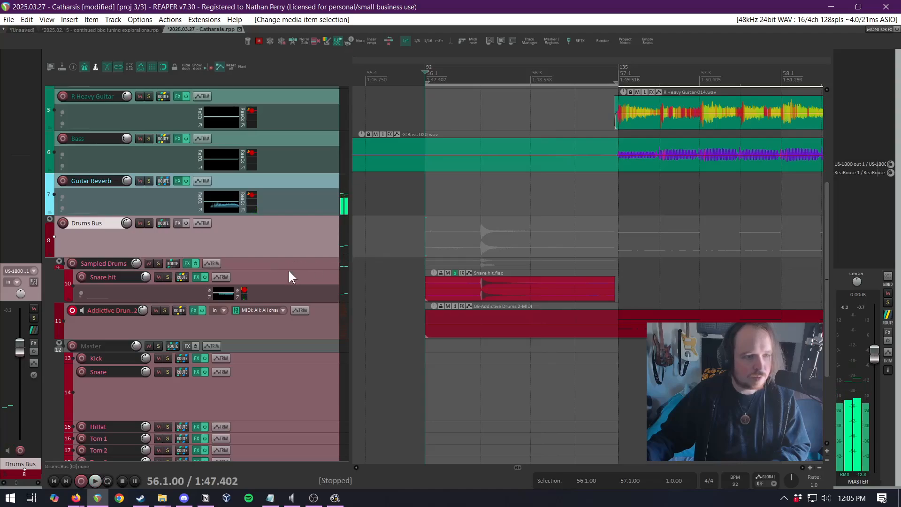
drag(38, 161, 38, 175)
key(space)
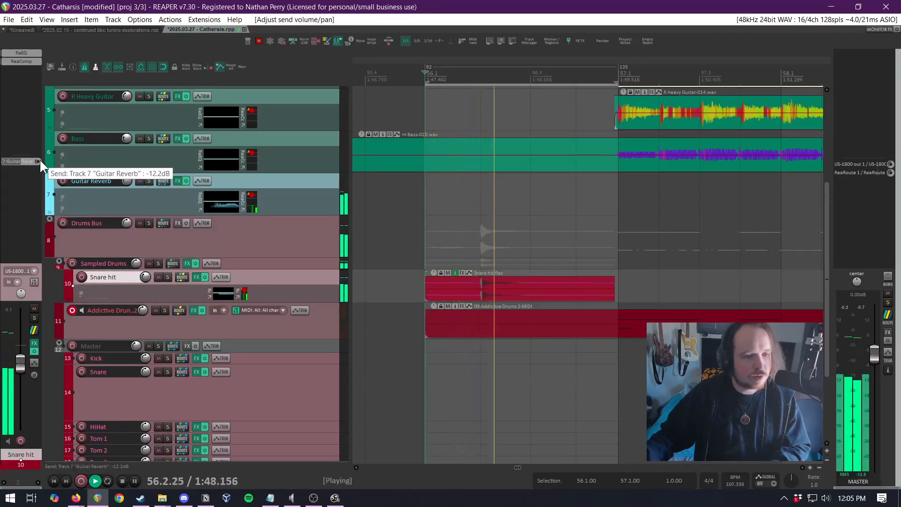
key(space)
key(space)
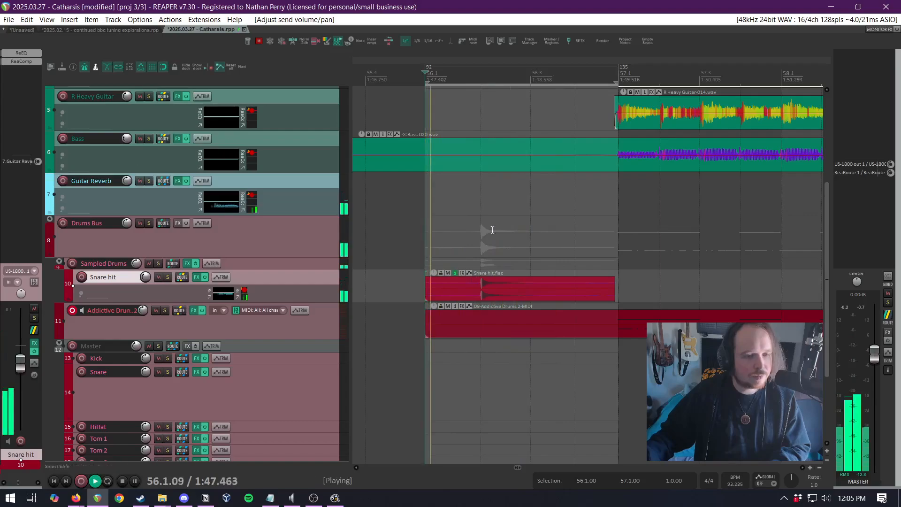
scroll(690, 255, down, 5)
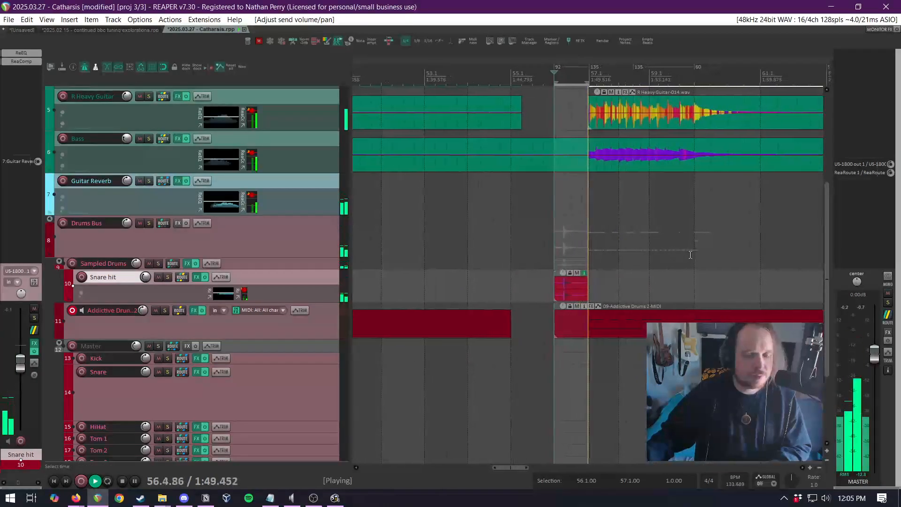
key(space)
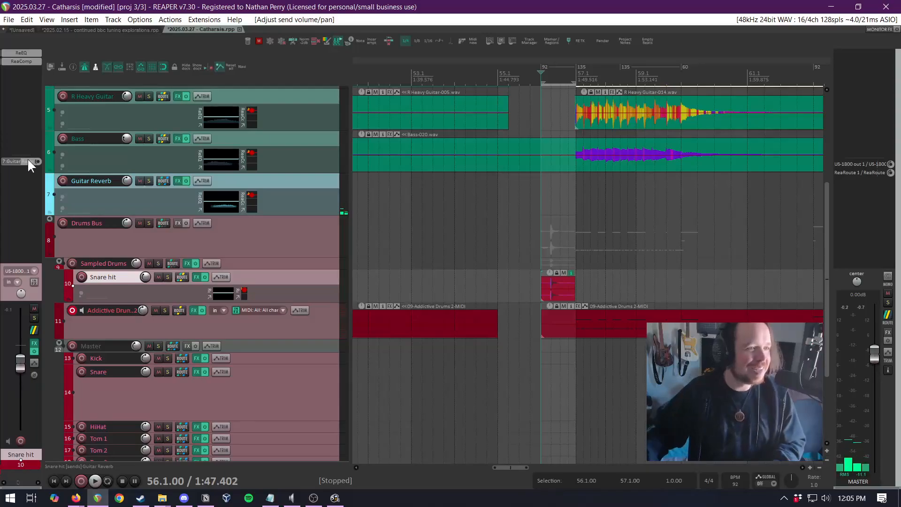
mouse_move(41, 160)
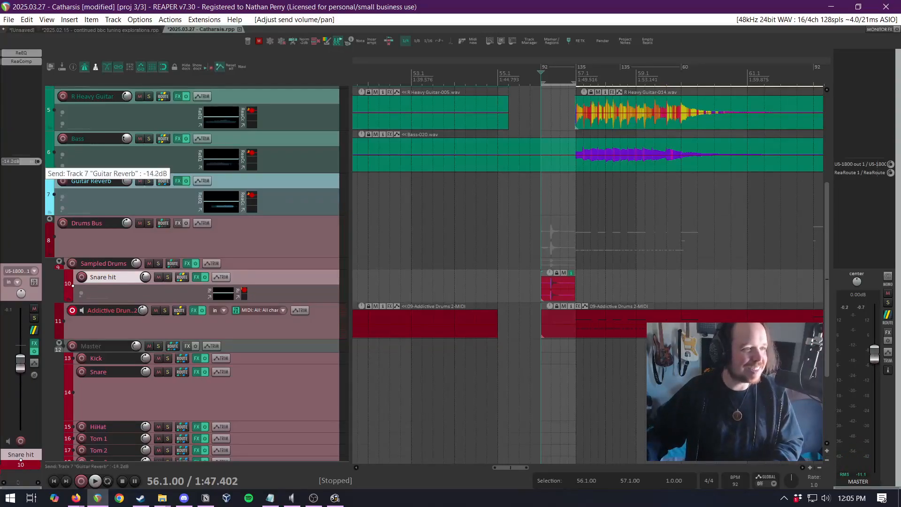
key(space)
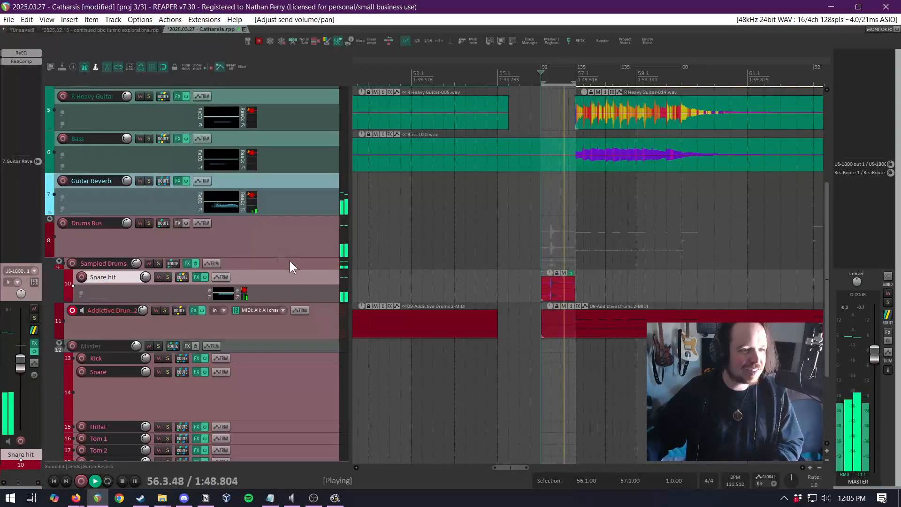
key(space)
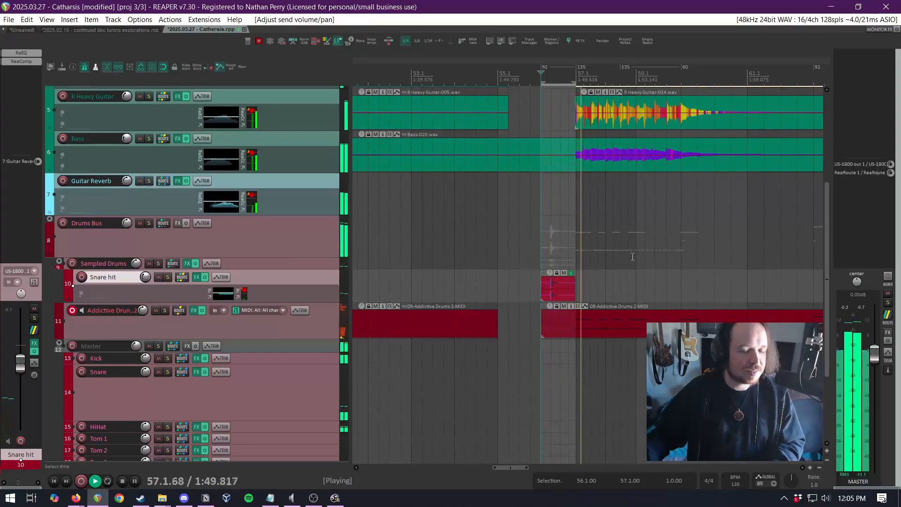
key(space)
Move the Snare hit item about one beat later so it starts at 56.2, and audition it from 55.3
drag(466, 294, 524, 294)
click(383, 249)
key(space)
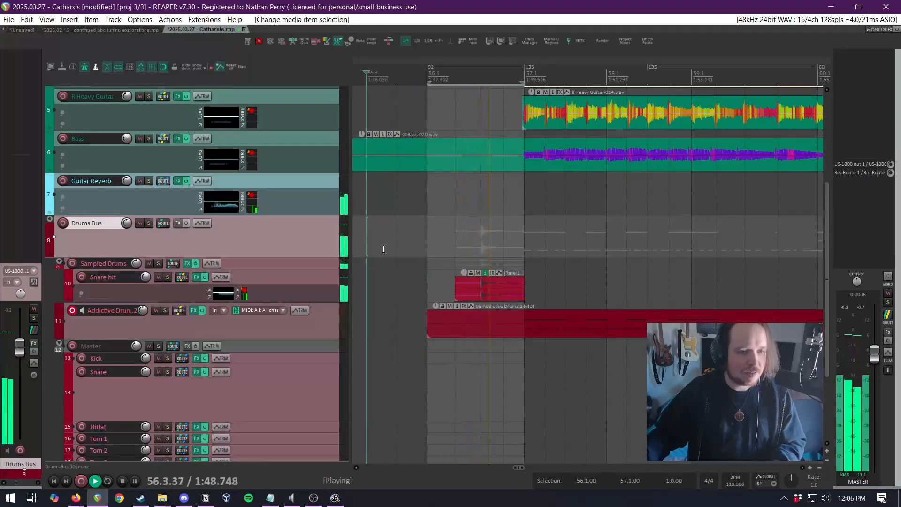
key(space)
click(341, 256)
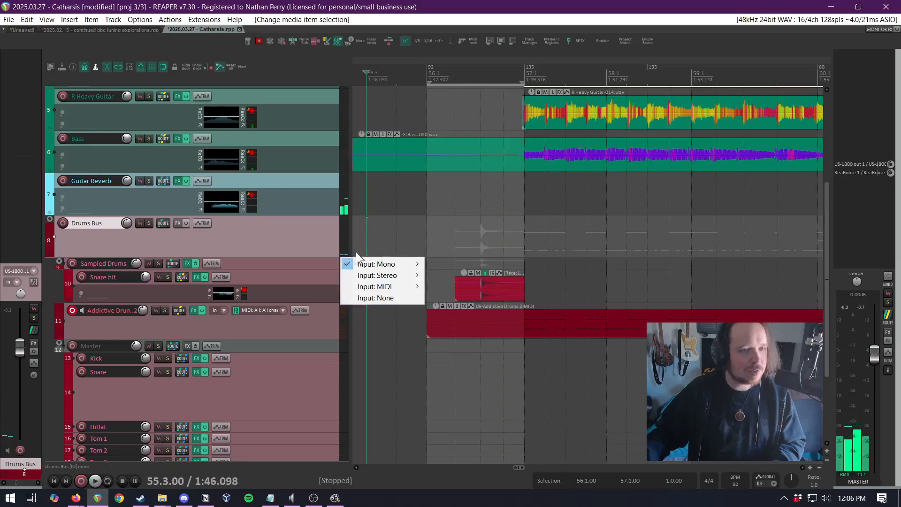
click(379, 223)
key(space)
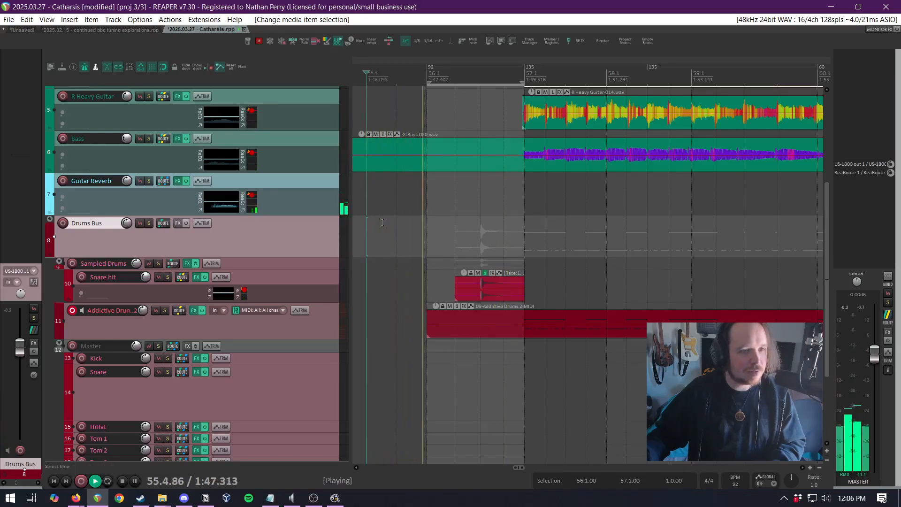
key(space)
Trim the start of the Snare hit item to just before its transient and audition the transition into the heavy section
scroll(457, 288, up, 2)
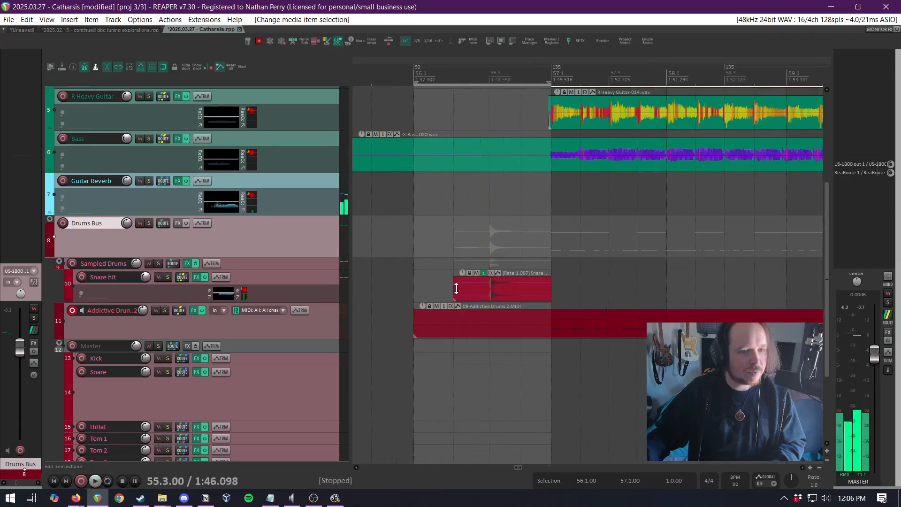
drag(453, 291, 484, 291)
click(365, 252)
key(space)
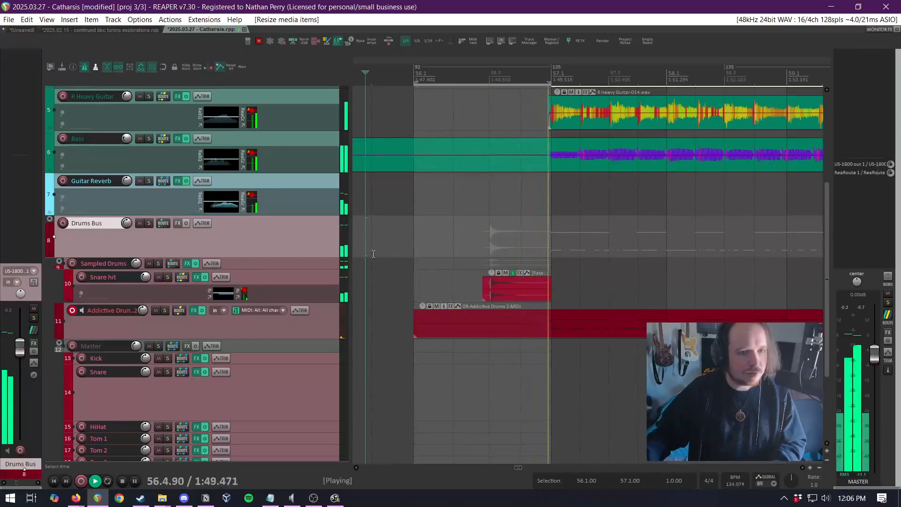
key(space)
Nudge the trimmed Snare hit item earlier until it starts just after 56.2, auditioning each placement
drag(517, 292, 490, 290)
key(space)
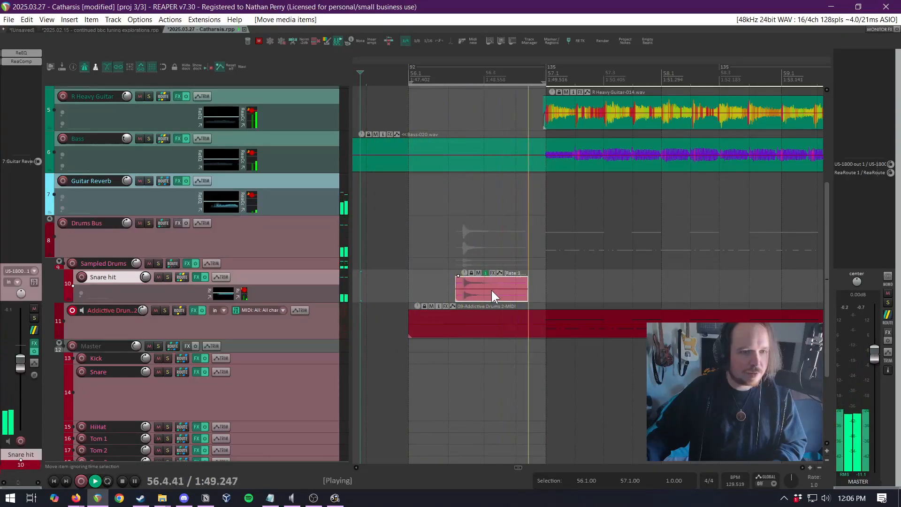
key(space)
drag(487, 292, 481, 294)
key(space)
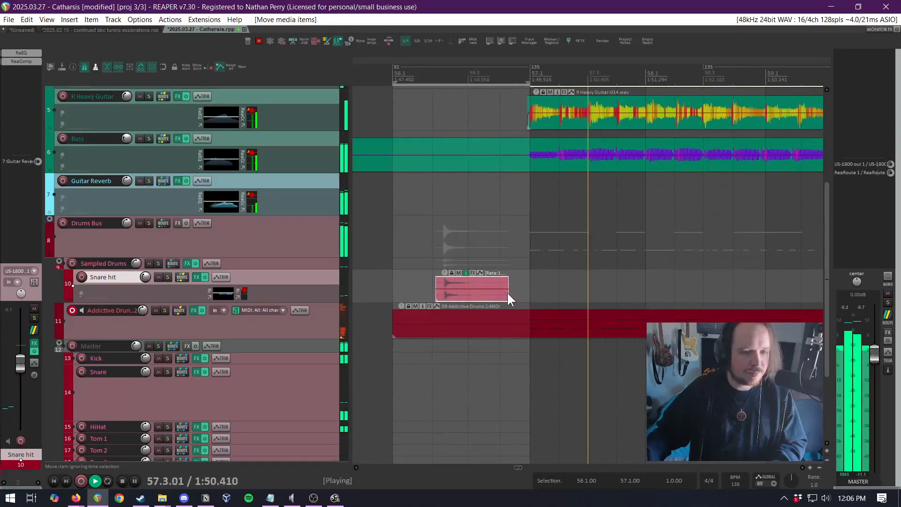
Extend the end of the Snare hit item to about 57.1 and save the project
key(space)
drag(508, 293, 523, 293)
scroll(592, 287, down, 5)
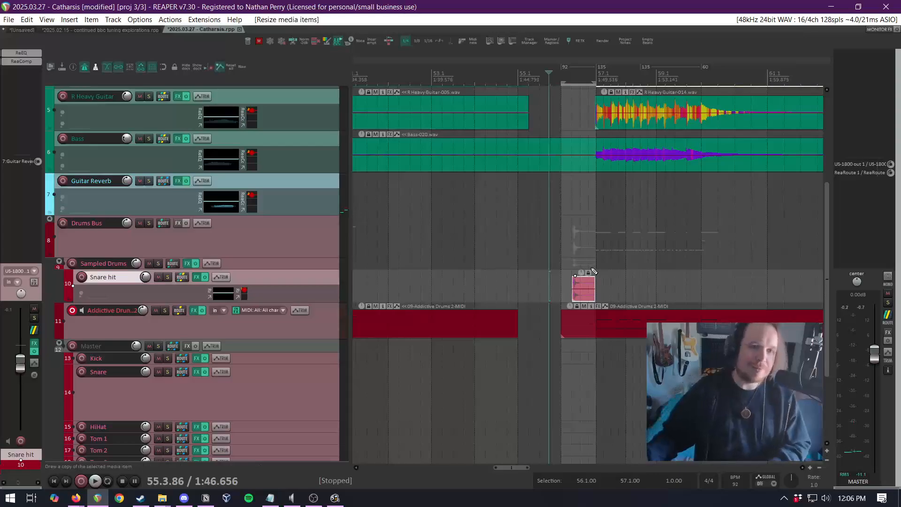
key(ctrl+s)
scroll(659, 231, down, 5)
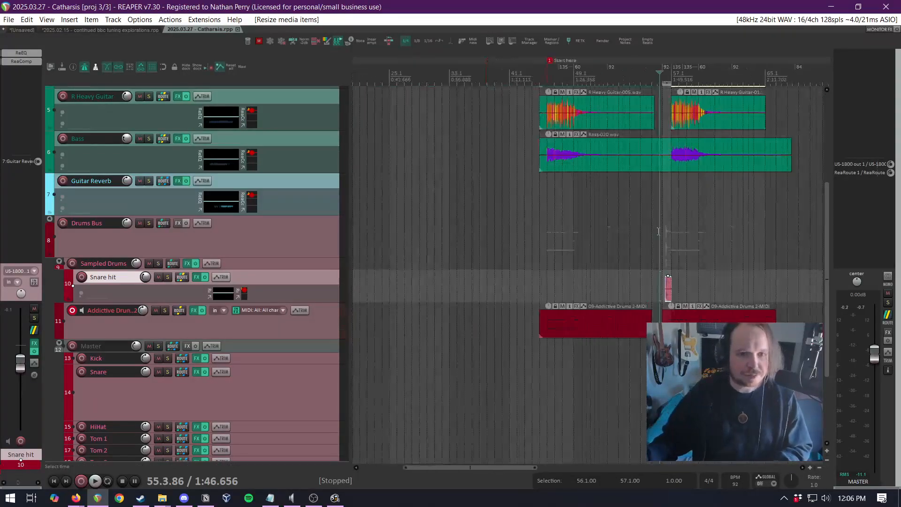
Play the song from the start of the first heavy section at about 45.1 and save the project
click(538, 226)
key(space)
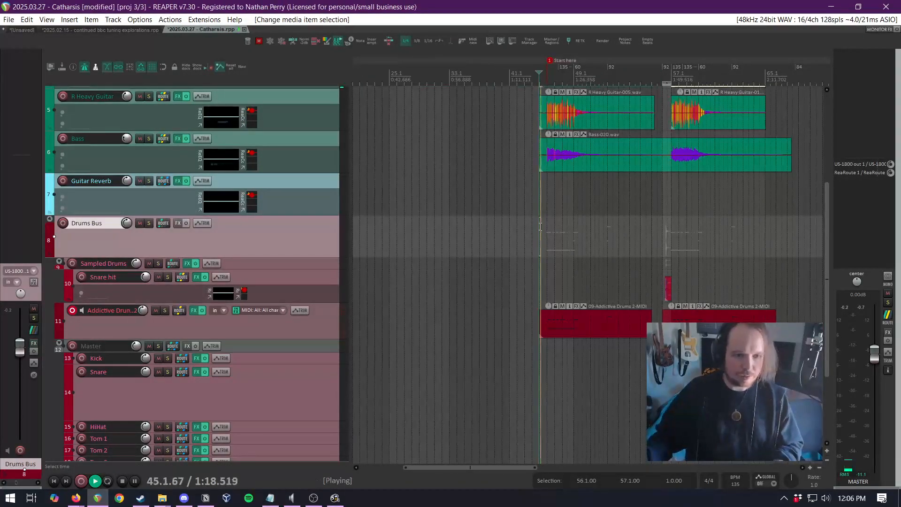
key(ctrl+s)
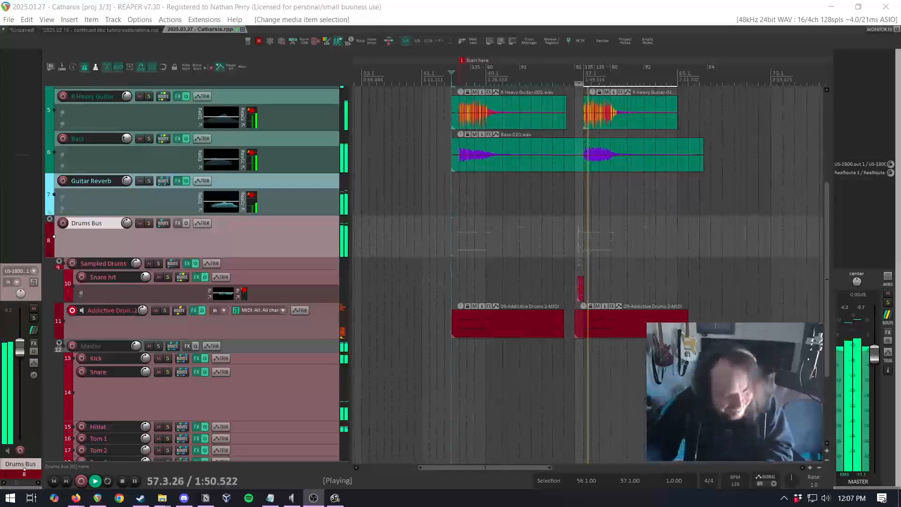
click(543, 5)
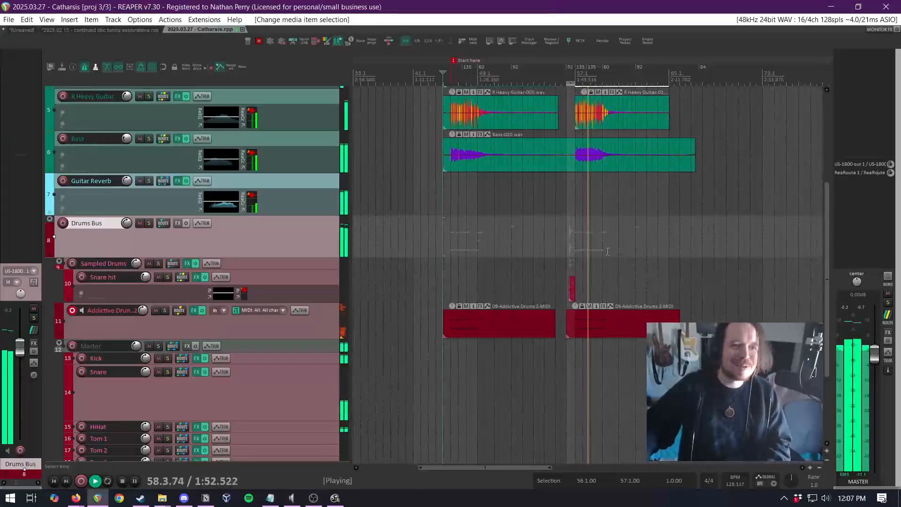
Select the Snare hit item before 57.1 and mute it
scroll(606, 253, up, 4)
drag(429, 286, 474, 297)
scroll(447, 278, up, 3)
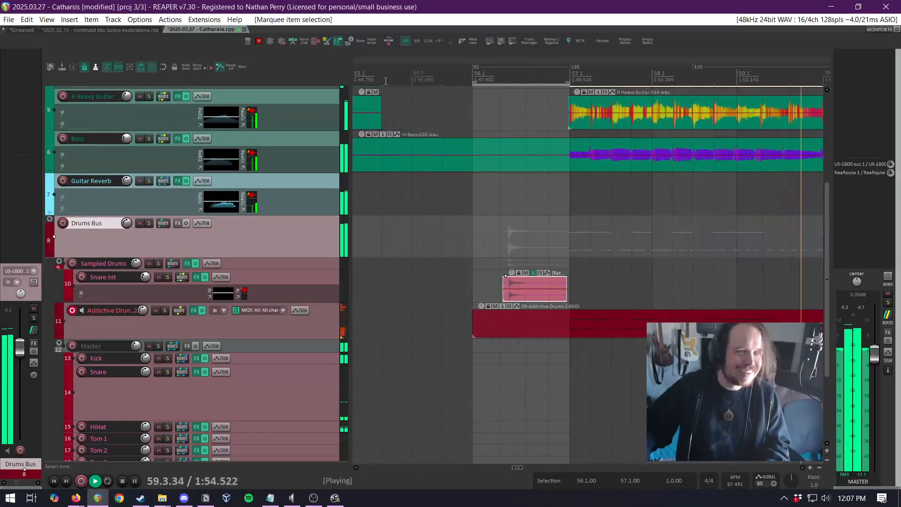
click(257, 40)
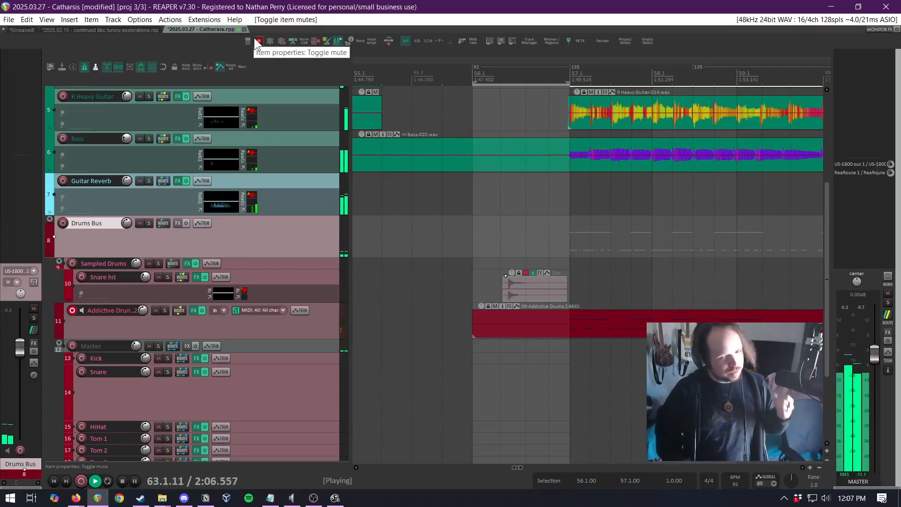
Review the whole arrangement from the heavy sections to the overlapped guitar parts during playback and save the project
scroll(751, 312, down, 5)
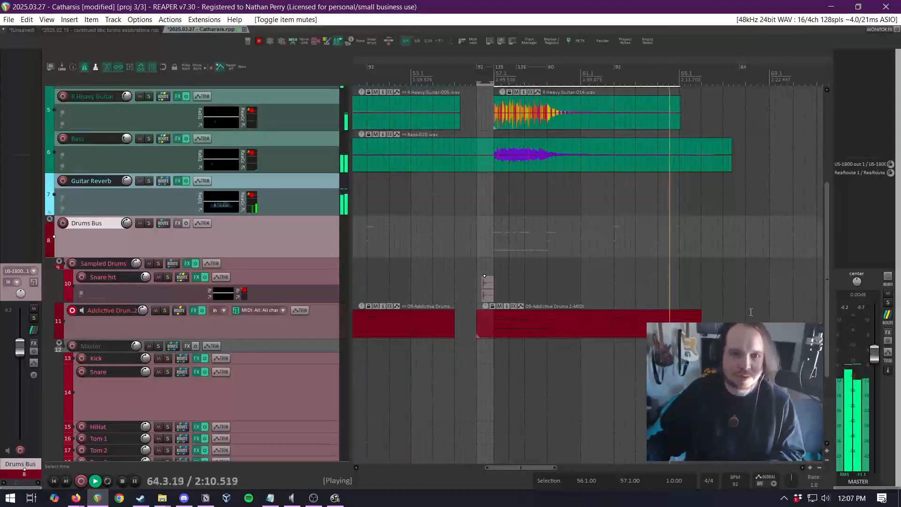
scroll(751, 312, down, 3)
scroll(750, 312, down, 3)
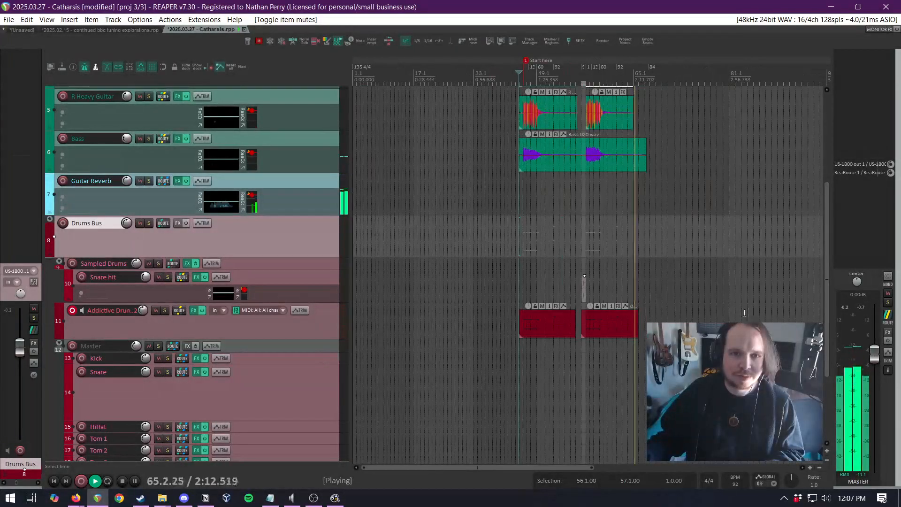
scroll(291, 242, up, 5)
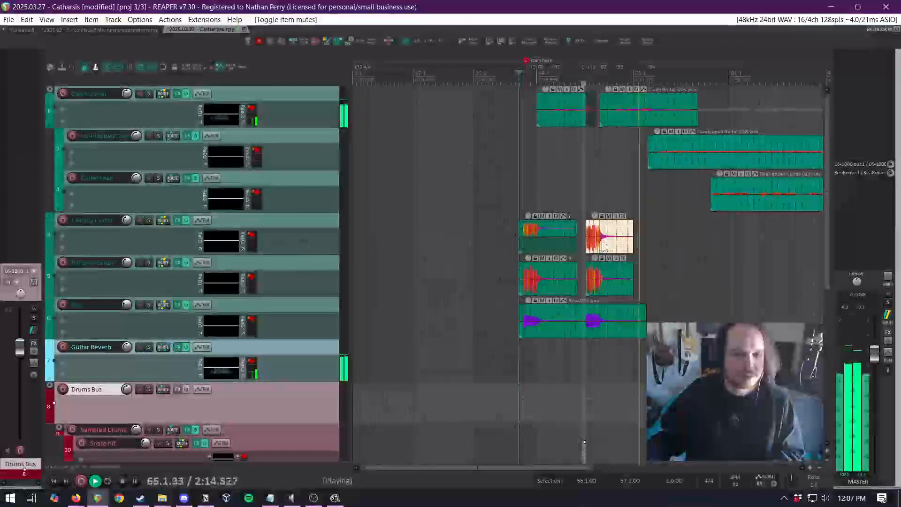
scroll(647, 228, up, 3)
scroll(647, 228, up, 2)
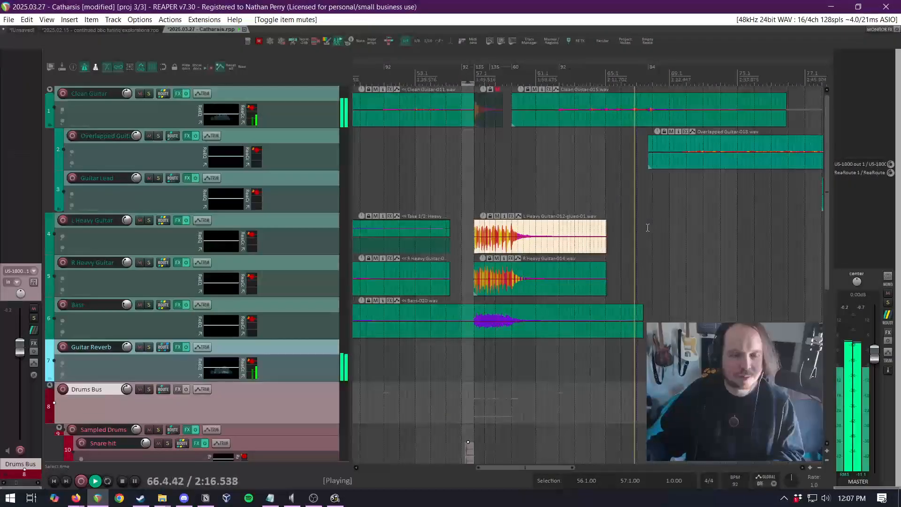
scroll(648, 228, down, 4)
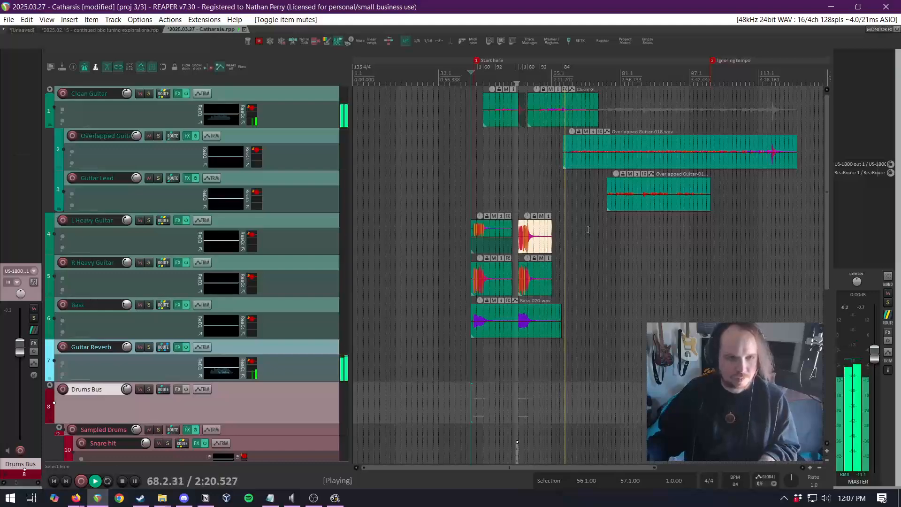
key(ctrl+s)
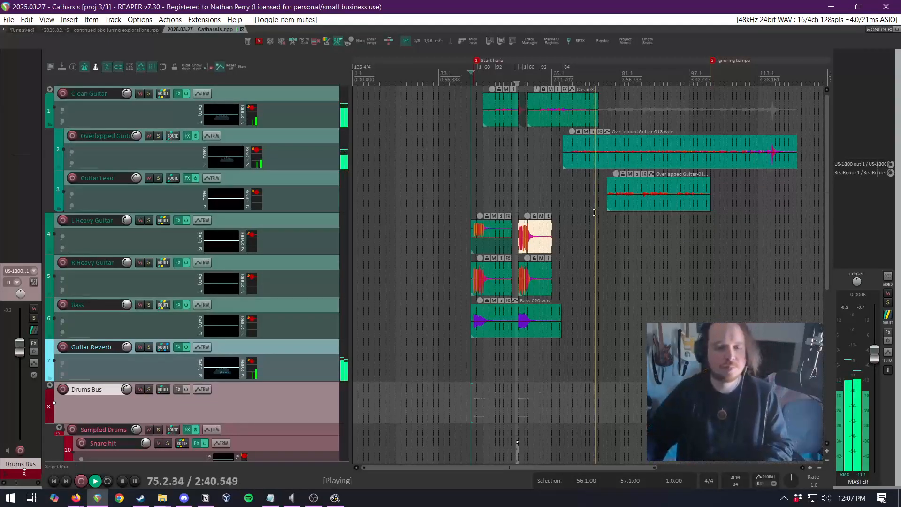
Play from the end of the Clean Guitar item near 75.4 and examine where the Guitar Lead part enters
key(space)
click(583, 180)
scroll(584, 180, up, 6)
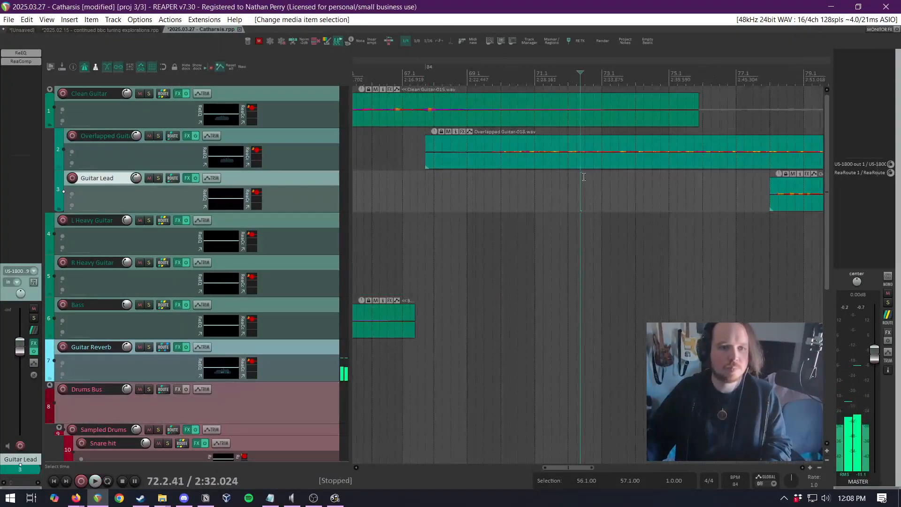
scroll(585, 181, down, 3)
key(space)
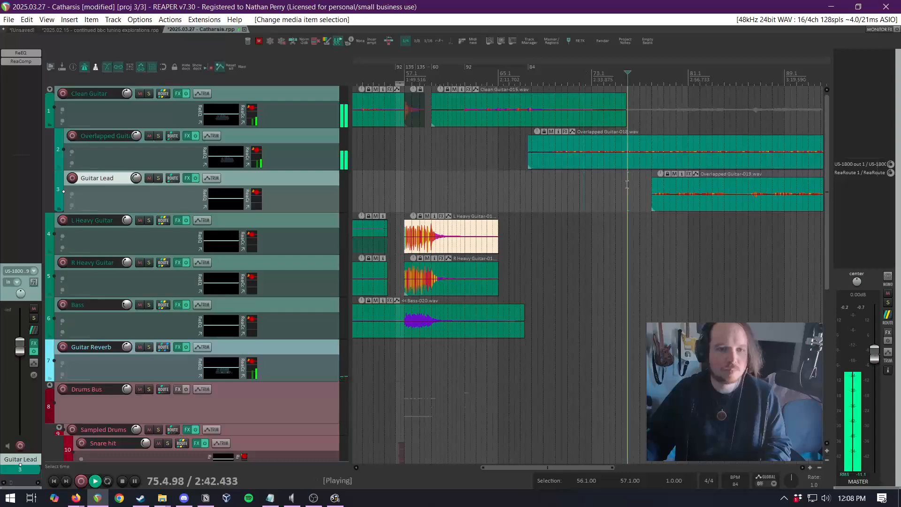
scroll(623, 188, up, 4)
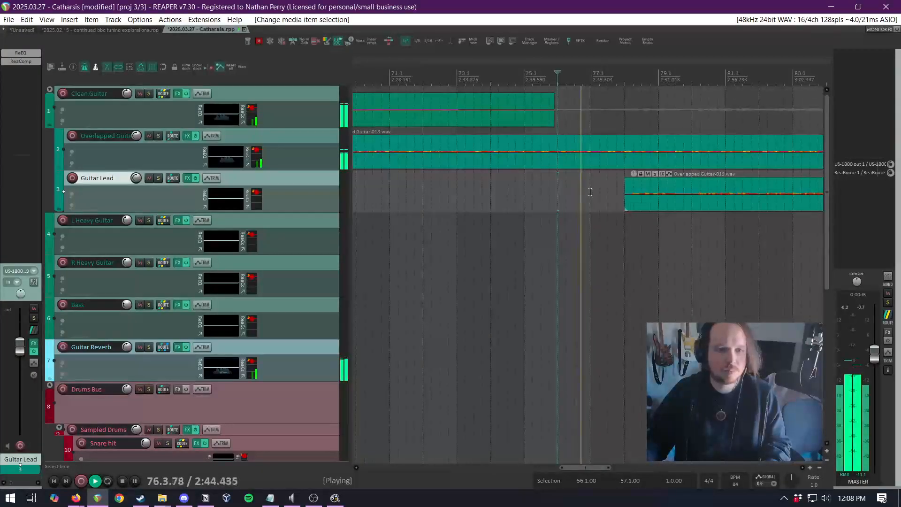
scroll(590, 191, up, 2)
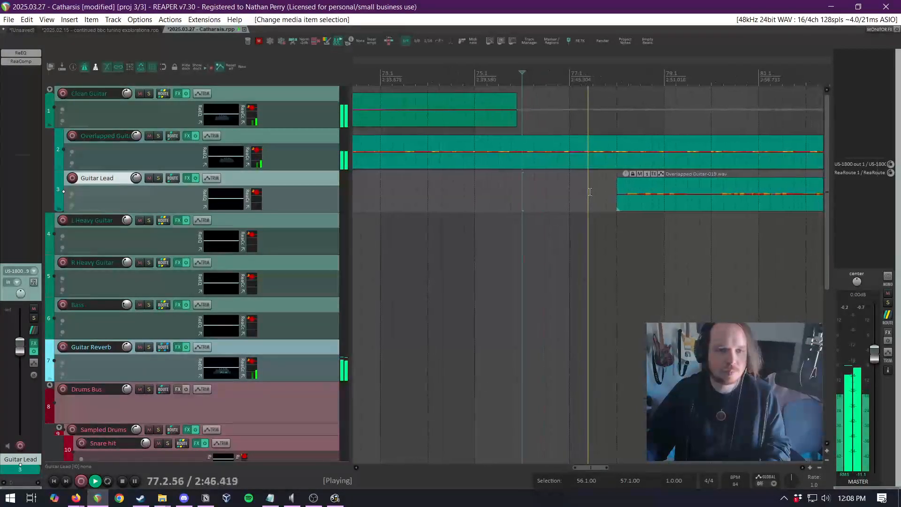
scroll(590, 192, down, 2)
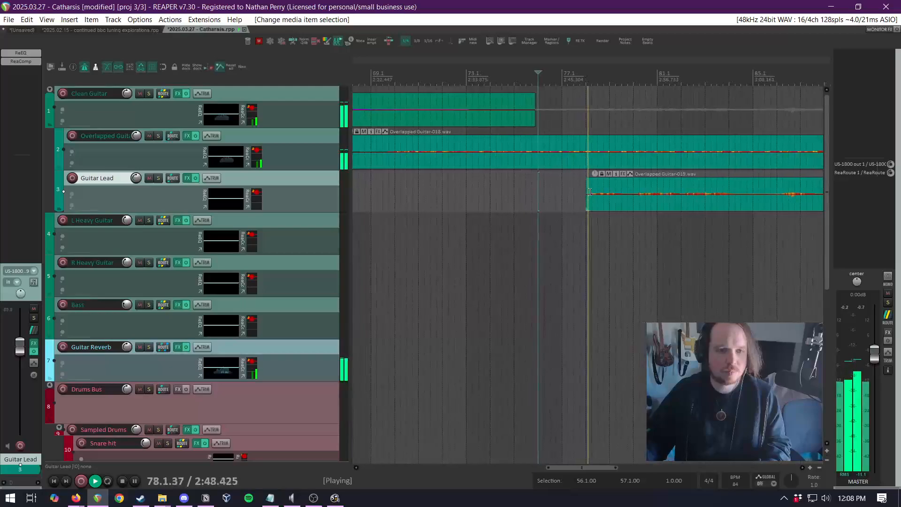
Play the Overlapped Guitar part from about 71.4 and again from about 69.4 to find where to cut it
scroll(584, 193, down, 3)
key(space)
click(529, 193)
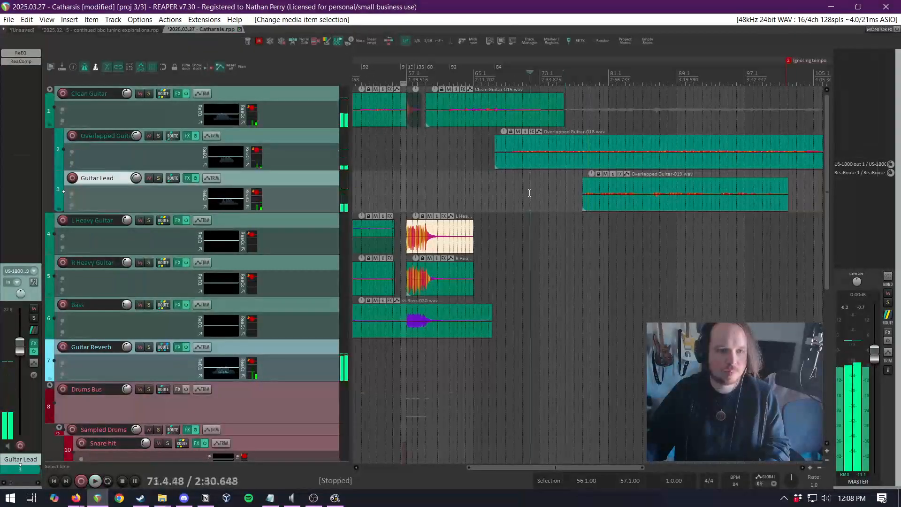
key(space)
scroll(530, 192, up, 3)
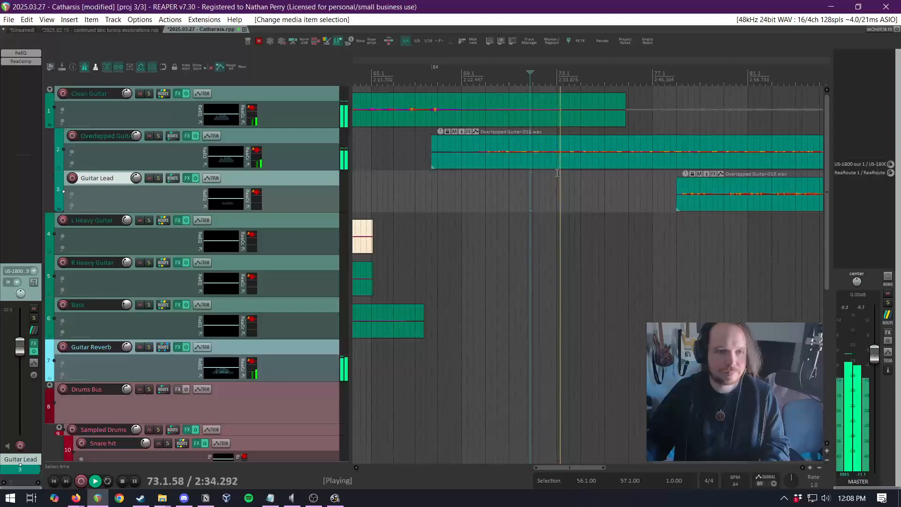
click(477, 169)
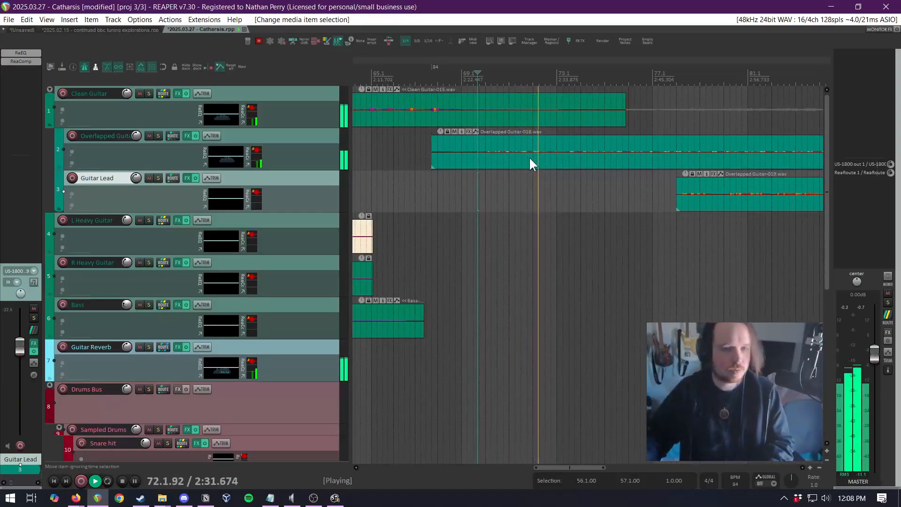
key(space)
click(526, 180)
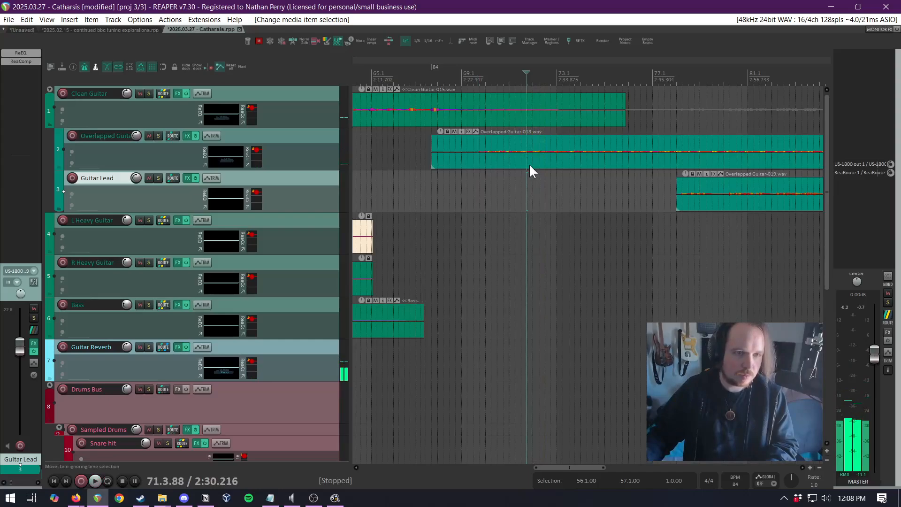
Split the Overlapped Guitar item at 71.4
scroll(528, 164, up, 5)
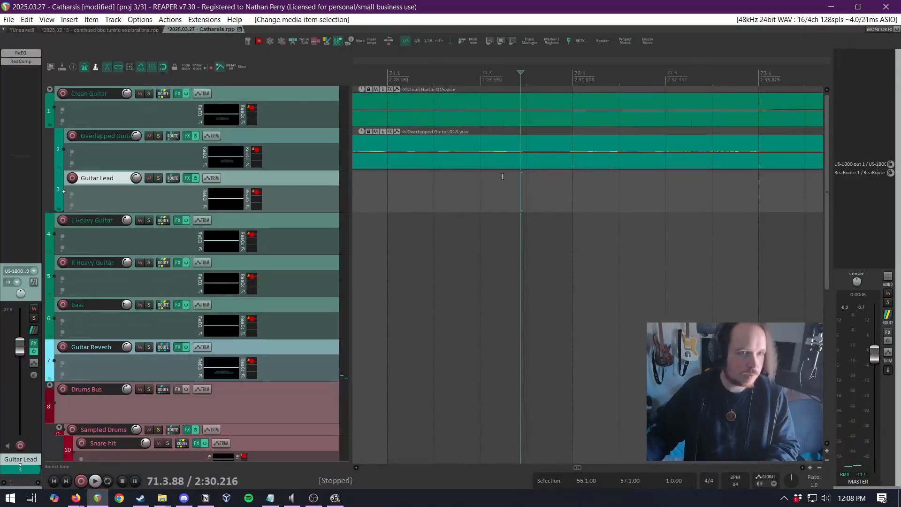
click(527, 161)
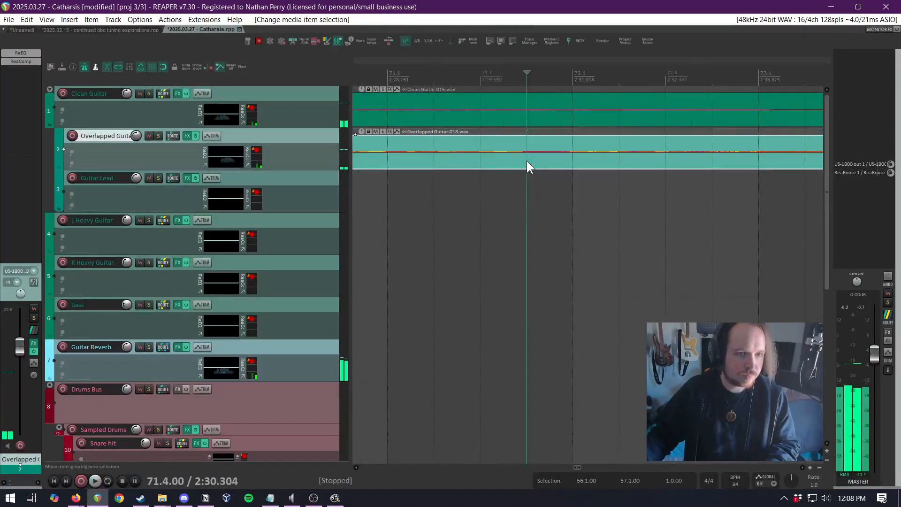
key(s)
Play on from the 71.4 split and split the Overlapped Guitar item again at 75.4
key(space)
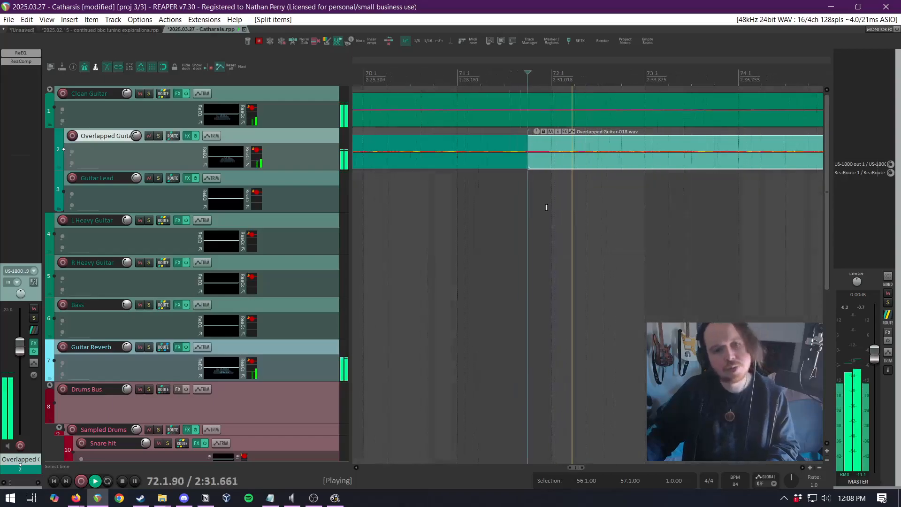
scroll(546, 207, down, 2)
scroll(545, 207, down, 3)
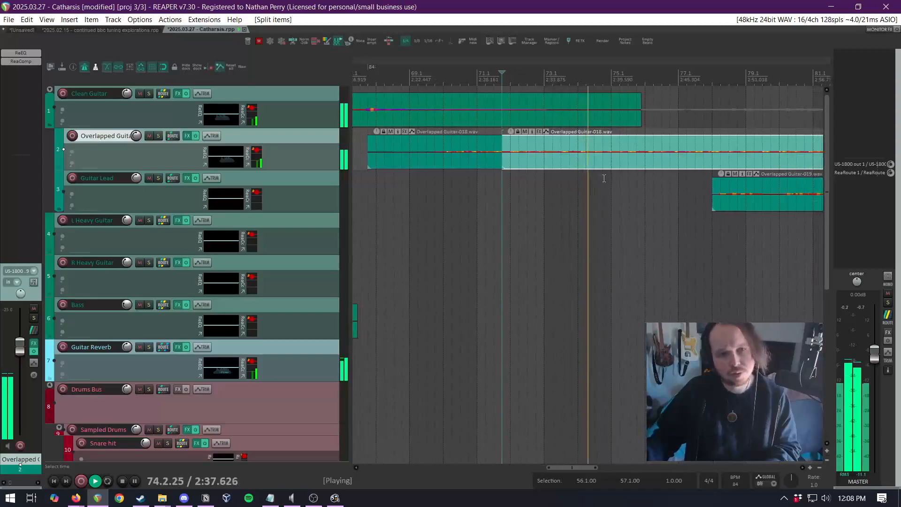
scroll(598, 179, up, 3)
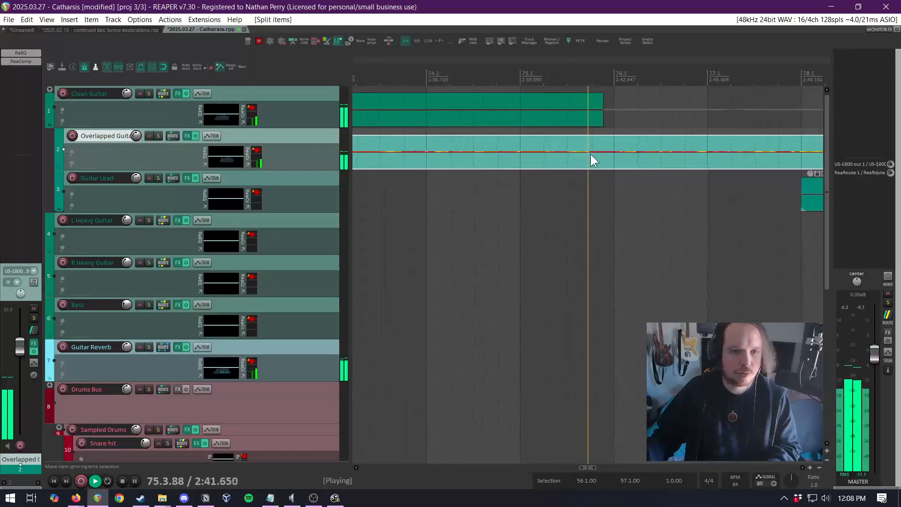
key(space)
key(s)
Delete the Overlapped Guitar segment between 71.4 and 75.4
scroll(591, 203, down, 4)
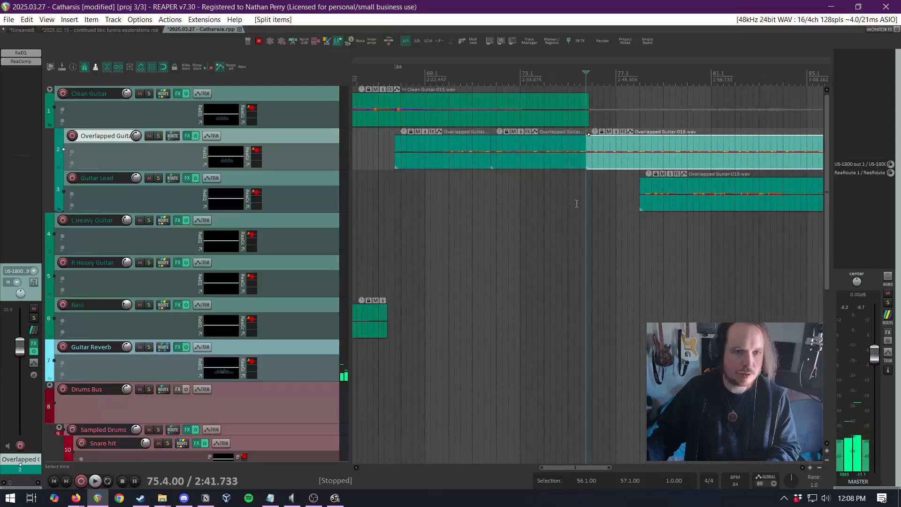
click(556, 163)
key(Delete)
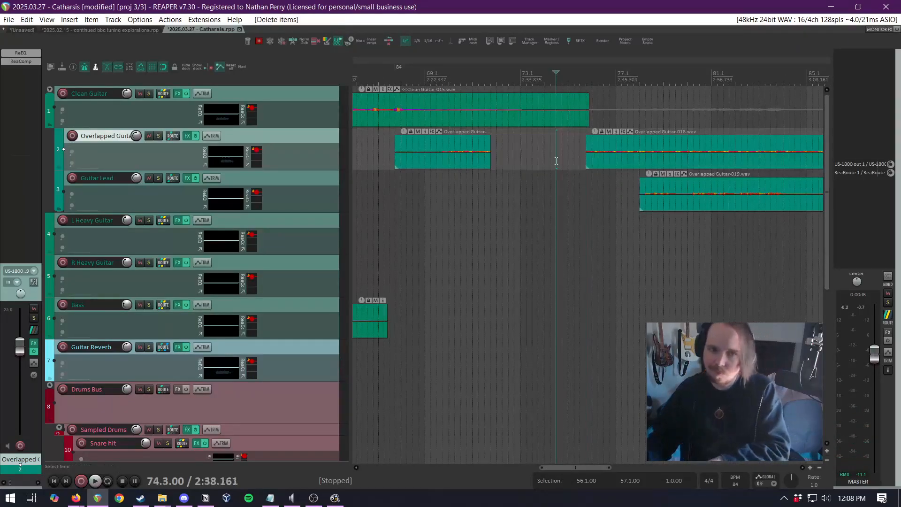
Move the remaining Overlapped Guitar item and the Guitar Lead item together to close the gap at 71.4, and the Ignoring tempo marker to 97.1
scroll(556, 162, down, 3)
scroll(736, 209, down, 3)
drag(720, 211, 511, 151)
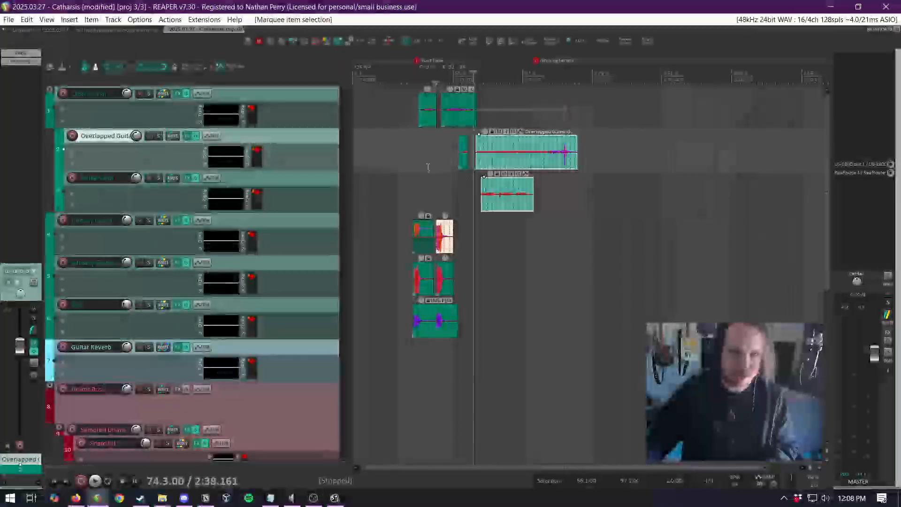
scroll(441, 167, up, 4)
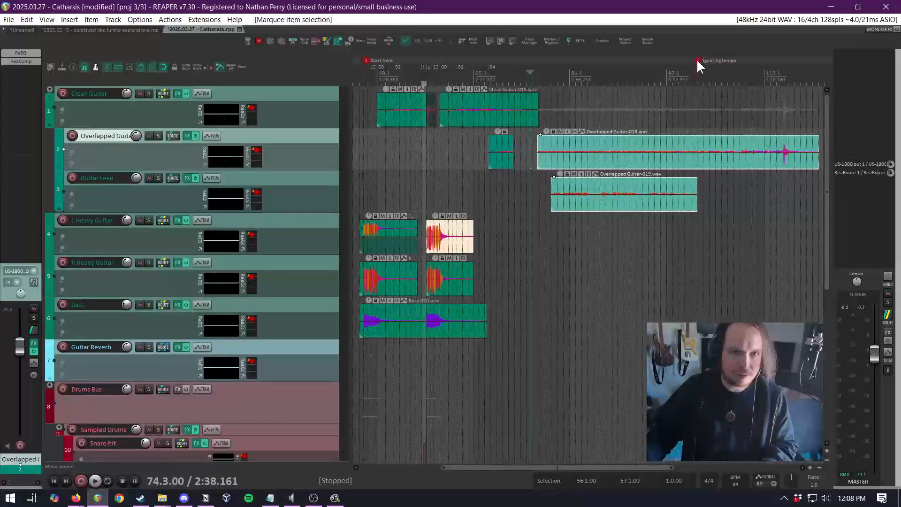
scroll(514, 165, up, 5)
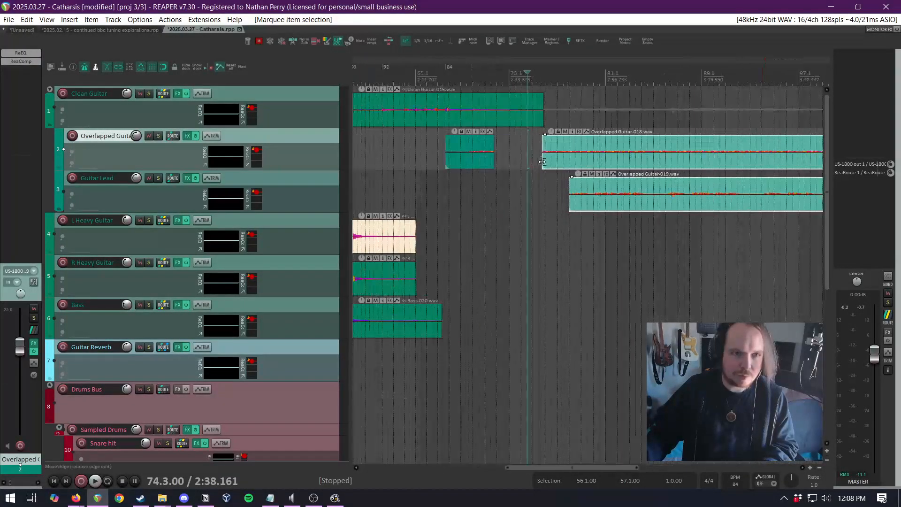
drag(565, 162, 486, 165)
scroll(486, 166, down, 3)
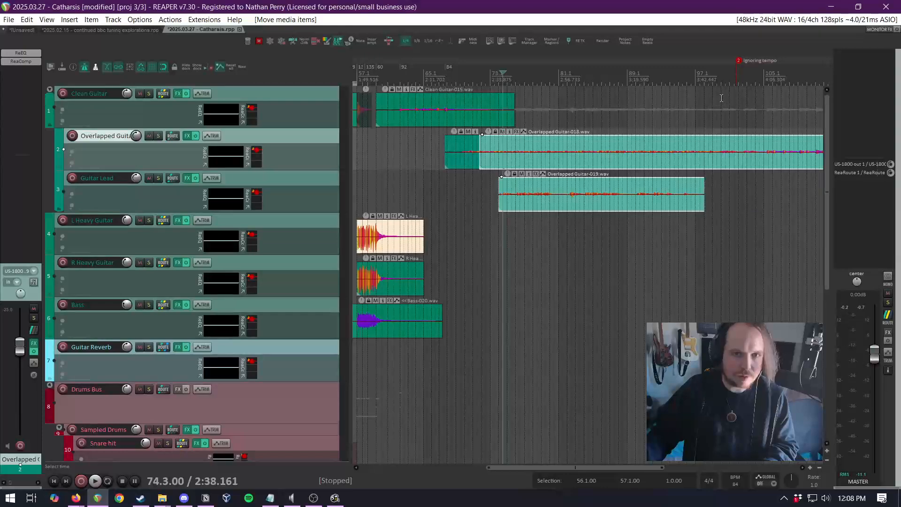
drag(739, 59, 705, 69)
Play from 71.1 to check the join between the two Overlapped Guitar items
click(474, 181)
scroll(473, 178, up, 4)
key(space)
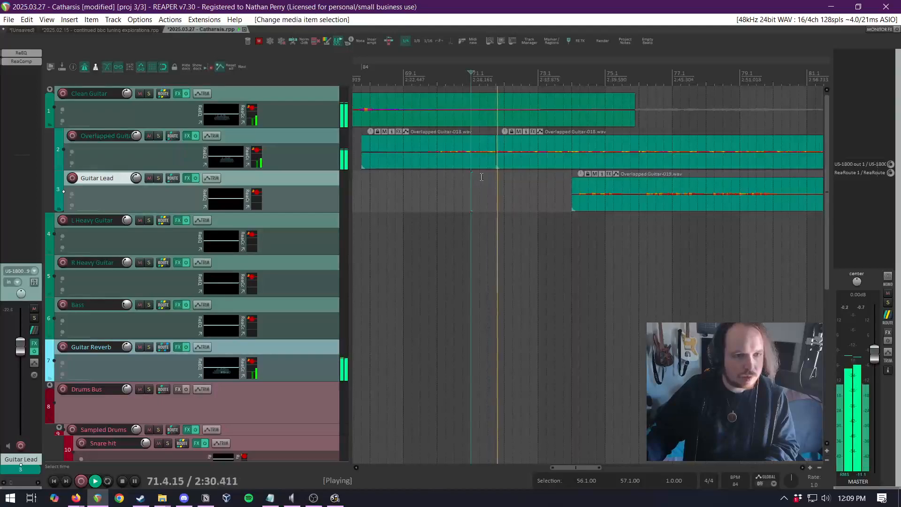
key(space)
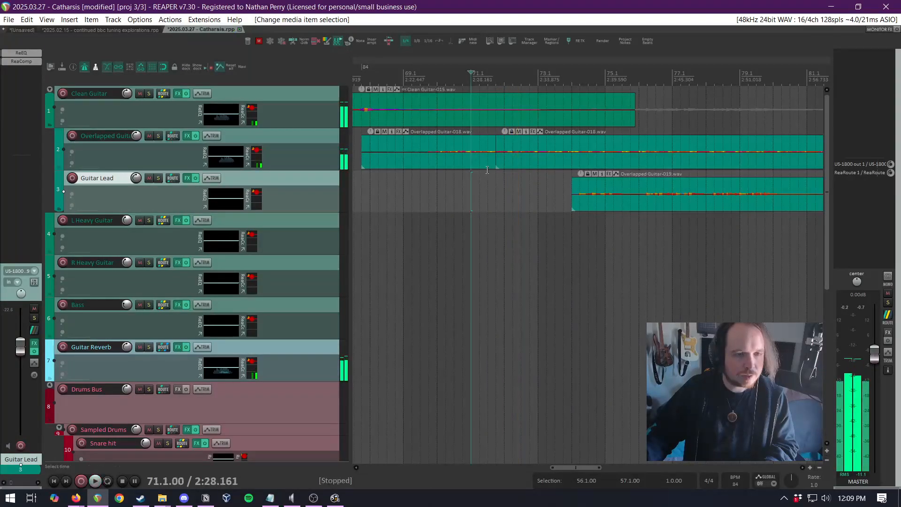
Overlap the second Overlapped Guitar item's start with the first item from about 71.3, and shorten the crossfade to about 0.3 s
scroll(506, 160, up, 3)
click(504, 161)
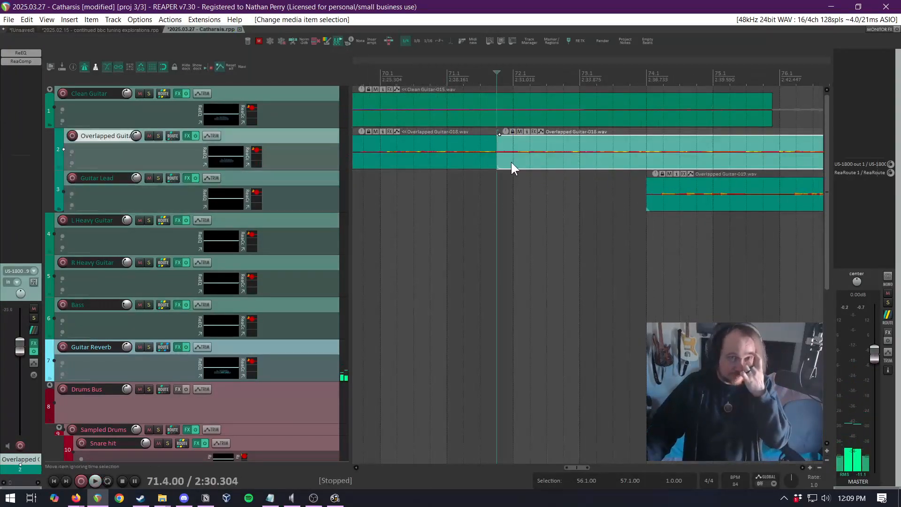
mouse_move(511, 162)
mouse_down()
mouse_move(528, 162)
mouse_move(496, 166)
mouse_move(527, 165)
mouse_move(508, 166)
mouse_up()
click(433, 185)
scroll(433, 185, up, 2)
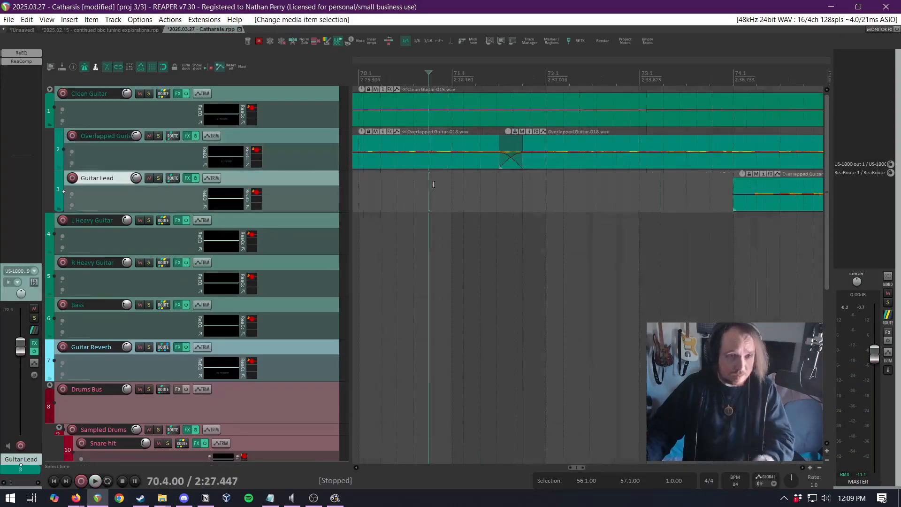
scroll(433, 184, up, 2)
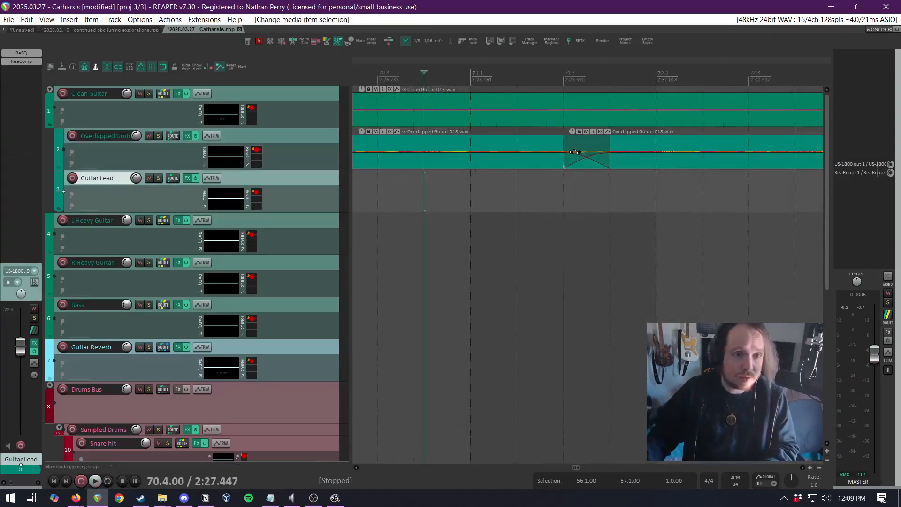
drag(575, 152, 602, 152)
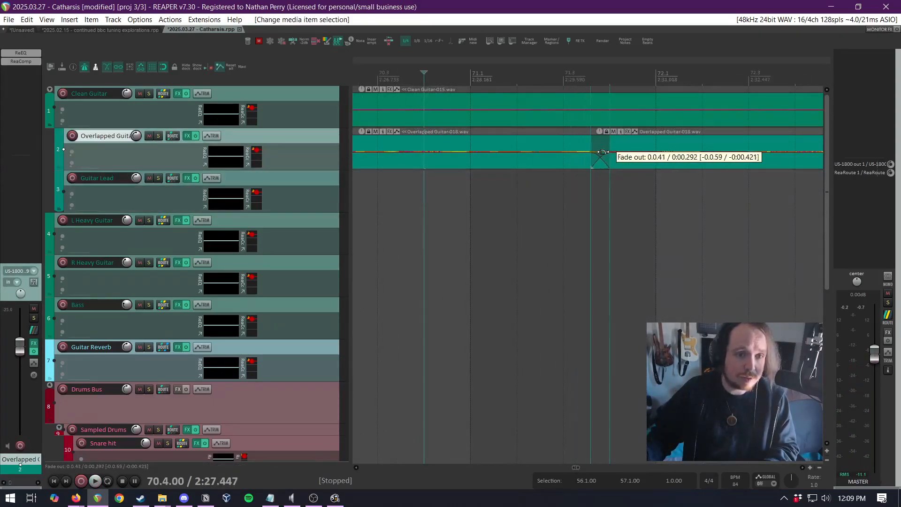
Play the crossfaded guitar parts from 70.4 through the Guitar Lead section and save the project
key(space)
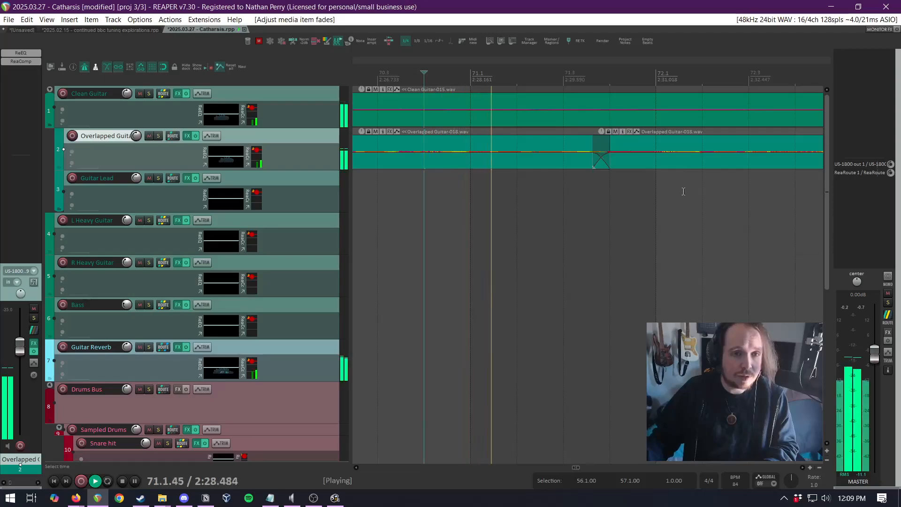
scroll(684, 195, down, 3)
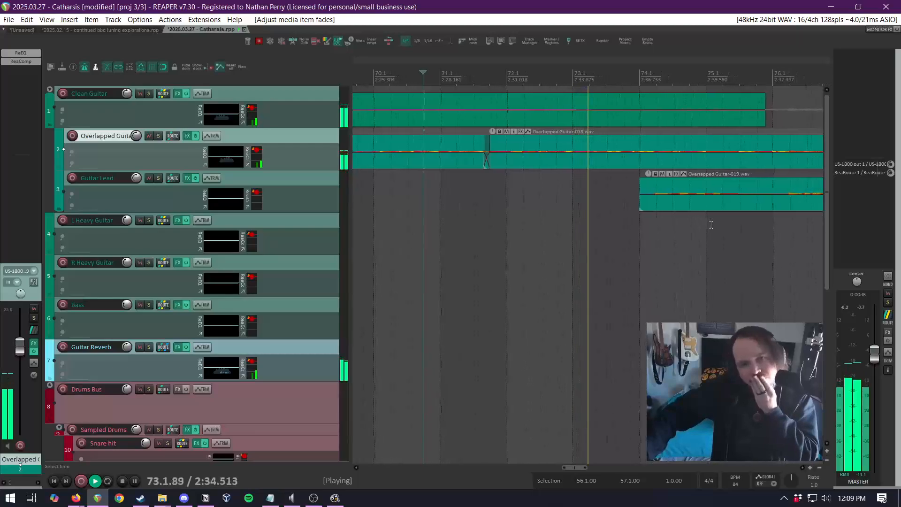
scroll(679, 247, down, 3)
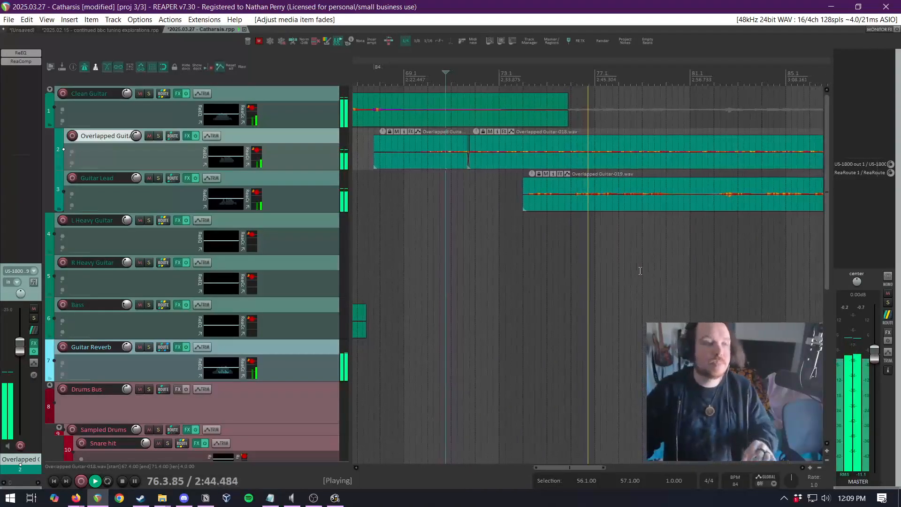
scroll(652, 270, down, 3)
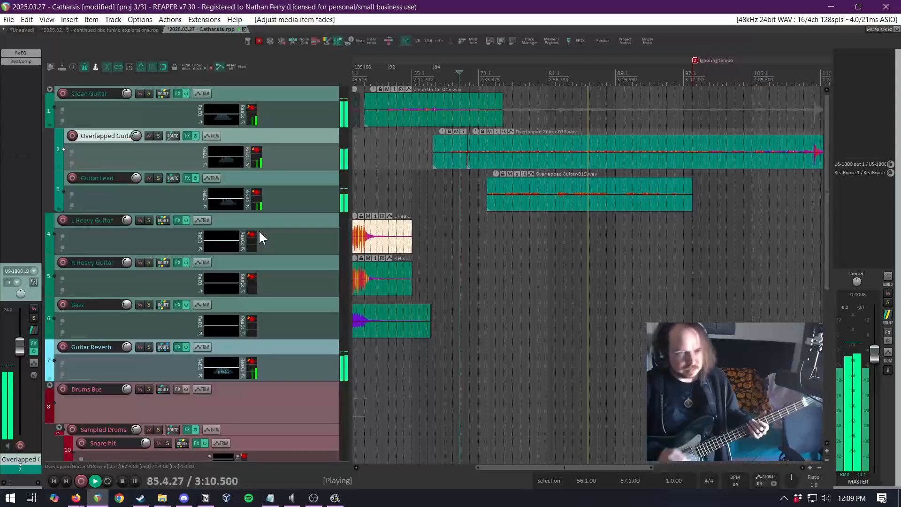
key(space)
key(ctrl+s)
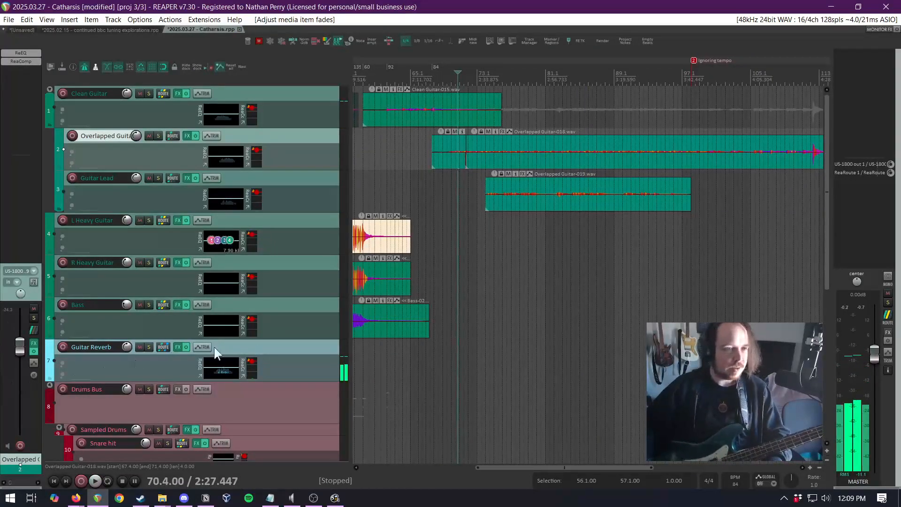
Duplicate the Bass track and delete the audio item from the duplicate
right_click(316, 310)
click(368, 244)
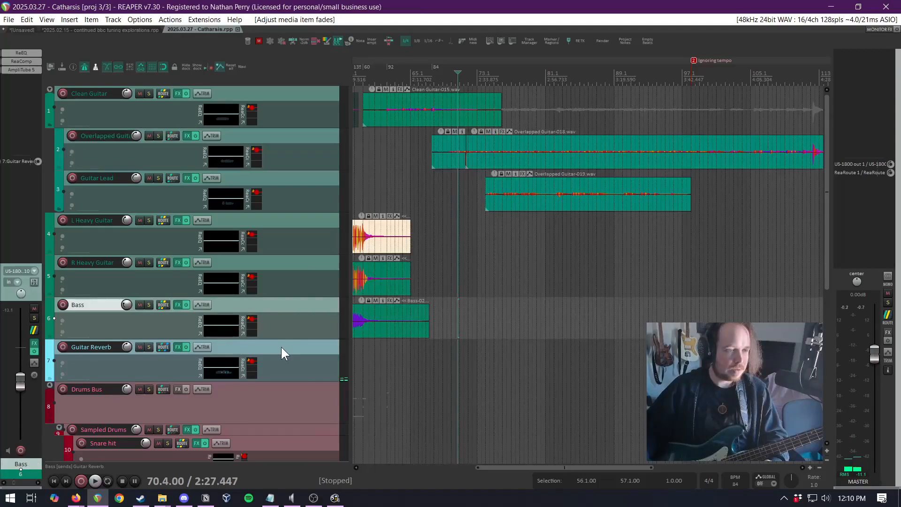
key(ctrl+d)
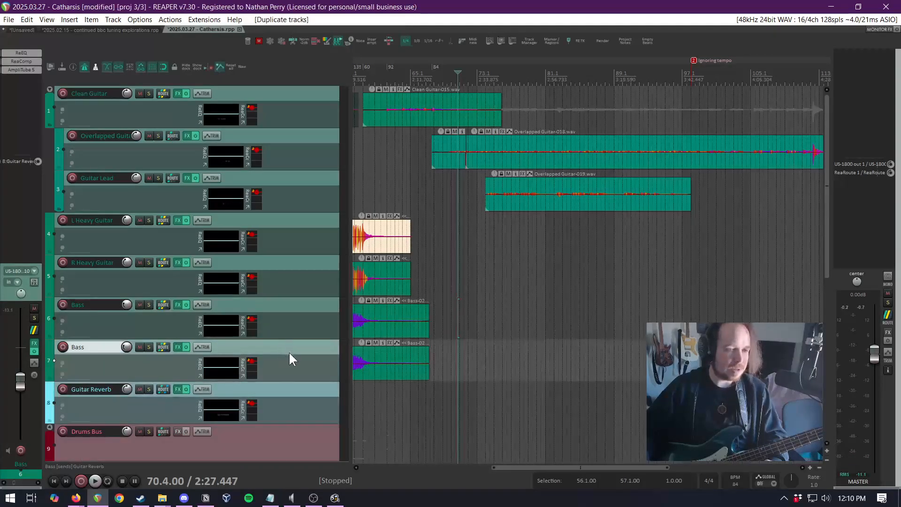
double_click(295, 351)
key(Delete)
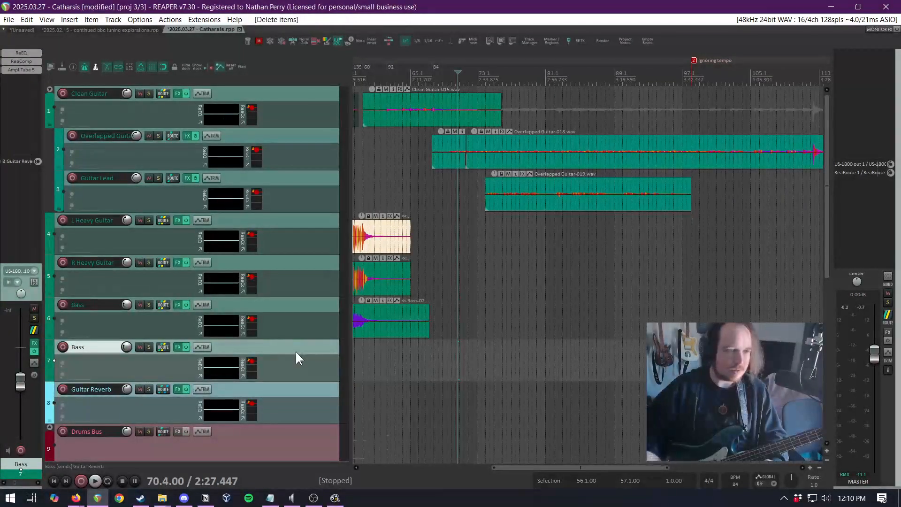
Rename the original Bass track as H Bass
double_click(81, 305)
text(H)
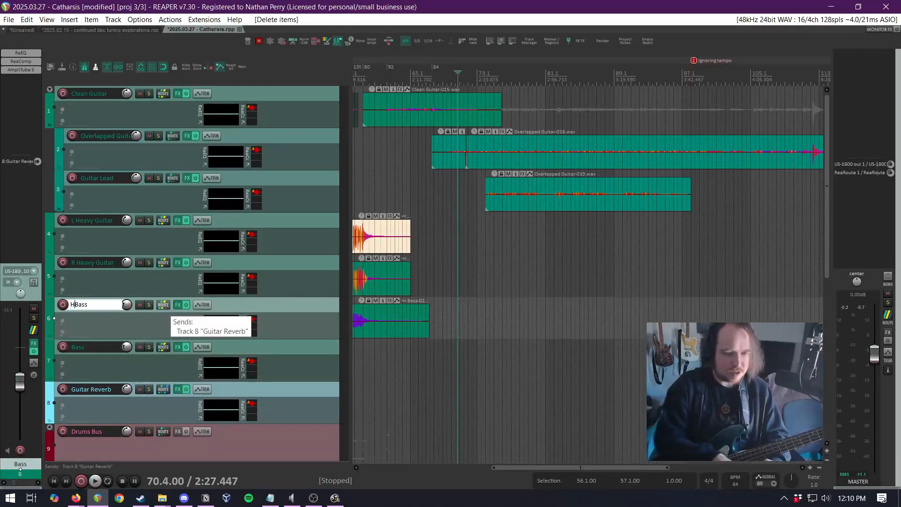
key(Return)
Open AmpliTube 5 on the empty Bass track and arm the track for recording
click(263, 349)
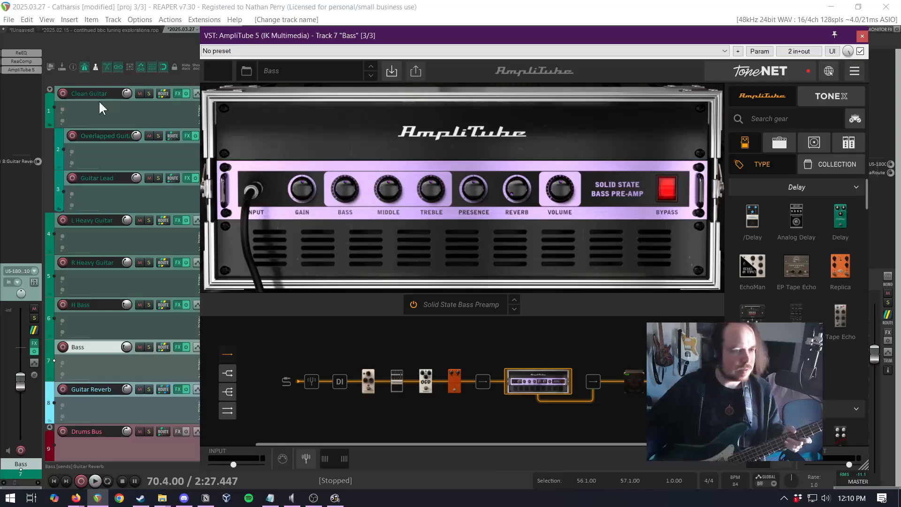
click(63, 347)
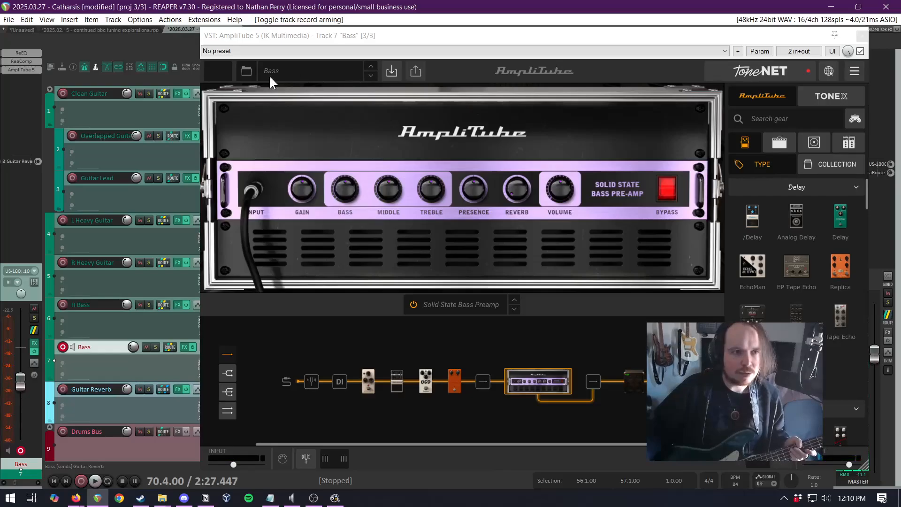
Browse the AmpliTube presets and filter them by the Electric Bass instrument
click(244, 74)
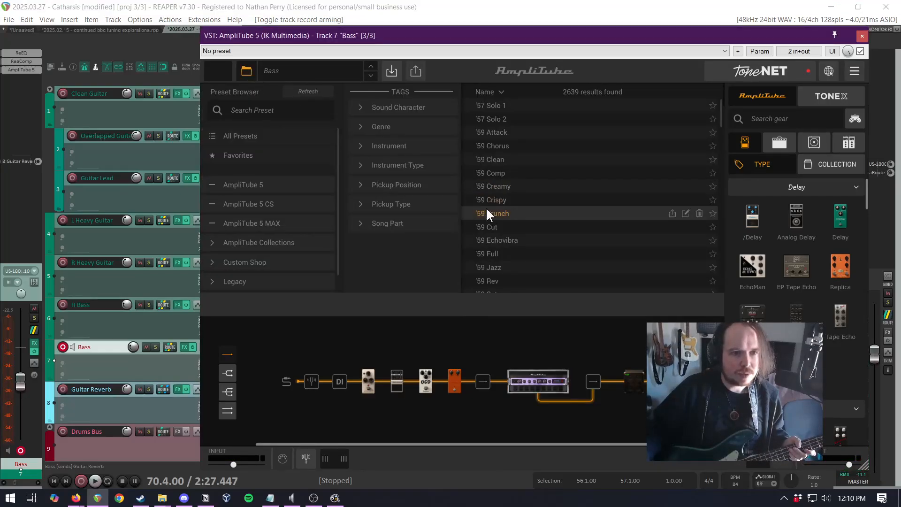
click(359, 146)
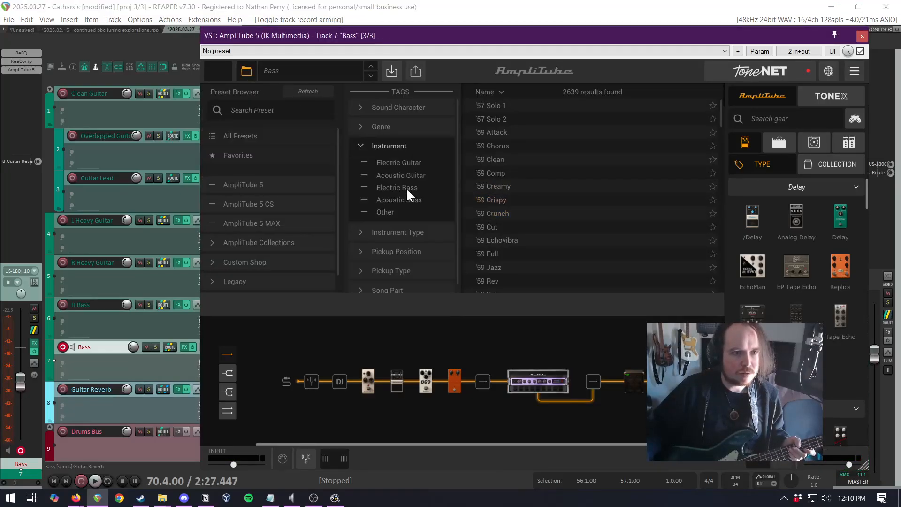
click(407, 188)
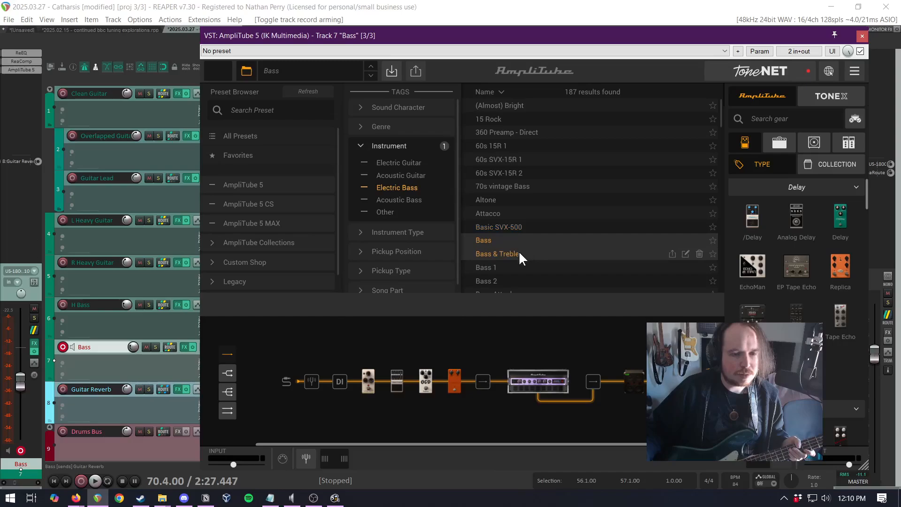
Audition the Bass & Treble and Attacco presets, load the Altone preset for the Bass track, and close the AmpliTube window
click(665, 249)
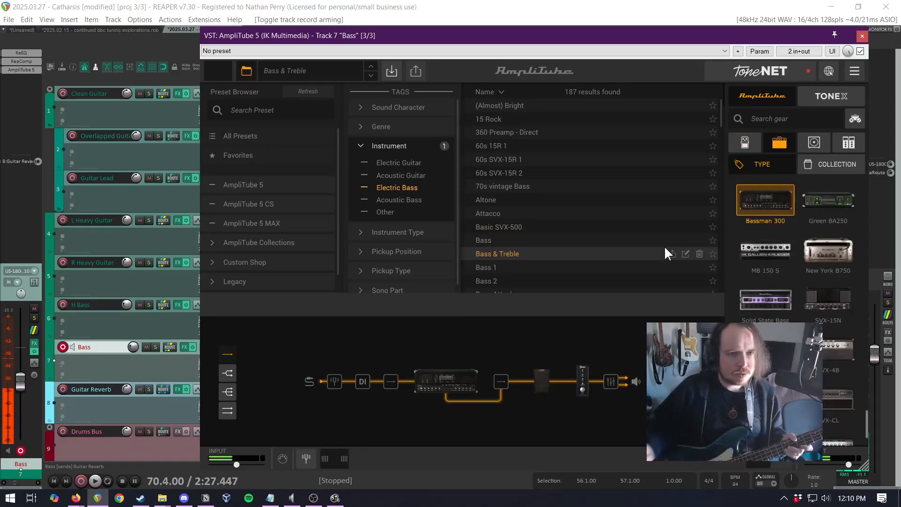
click(552, 211)
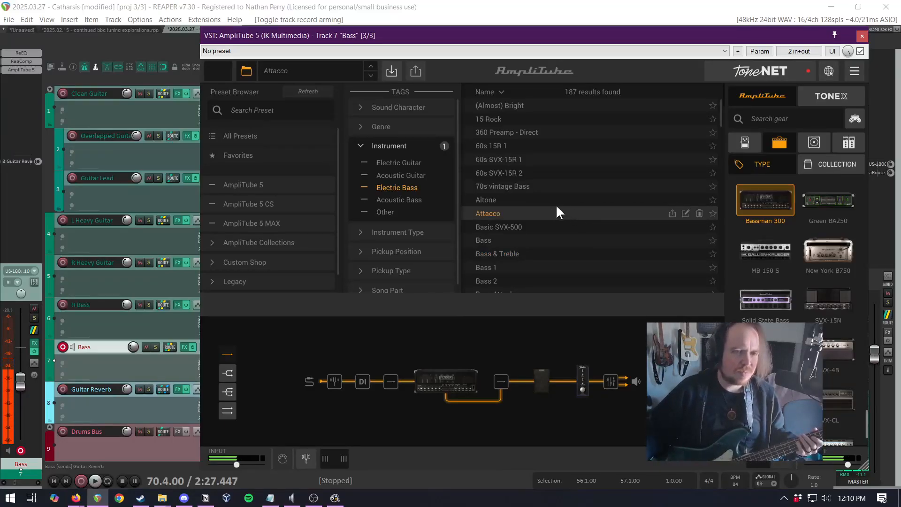
click(555, 203)
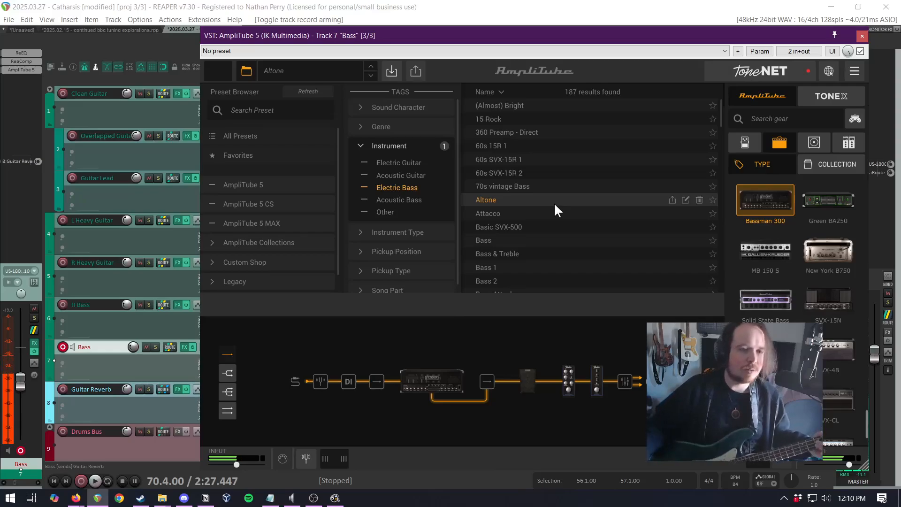
click(862, 36)
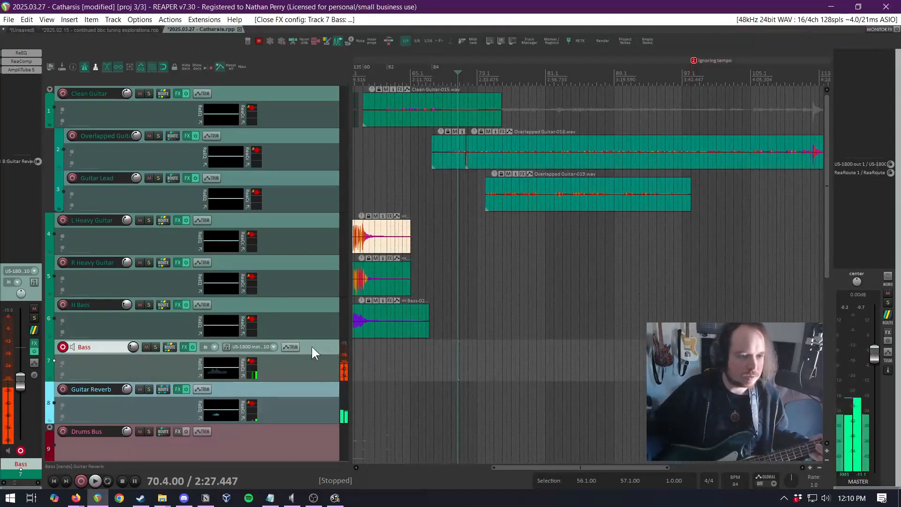
Raise the Bass track's volume and play the clean section from bar 70.4 to rehearse the bass part
drag(18, 378, 28, 356)
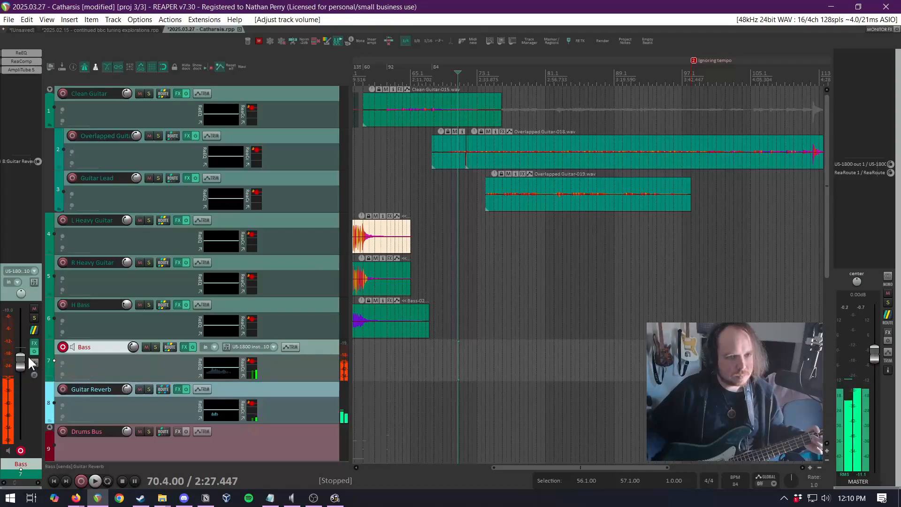
key(space)
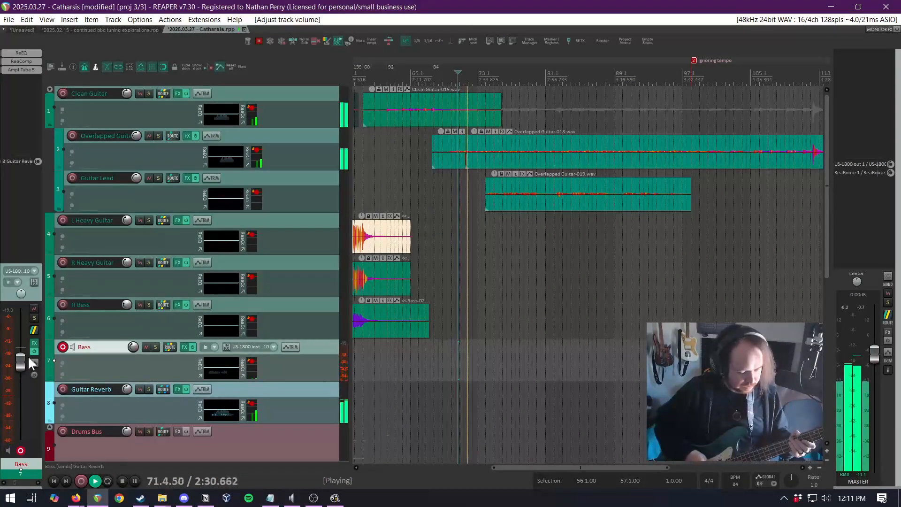
key(space)
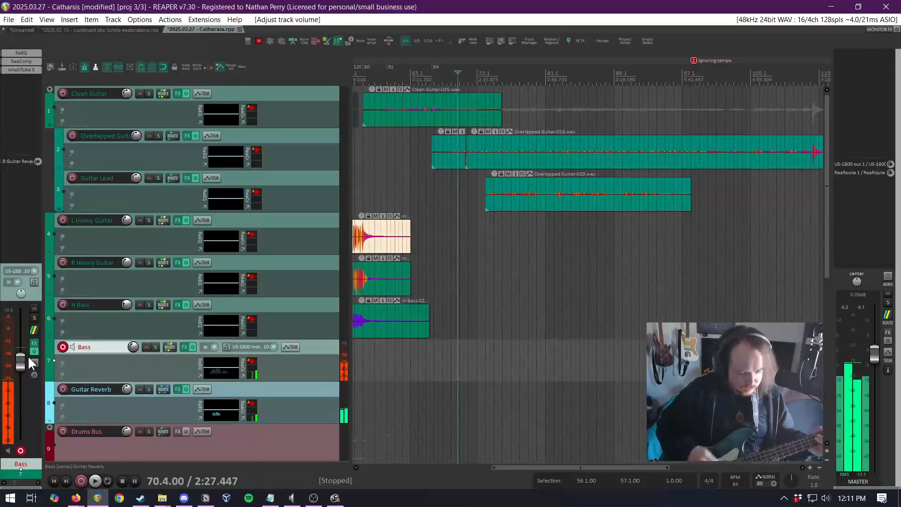
key(space)
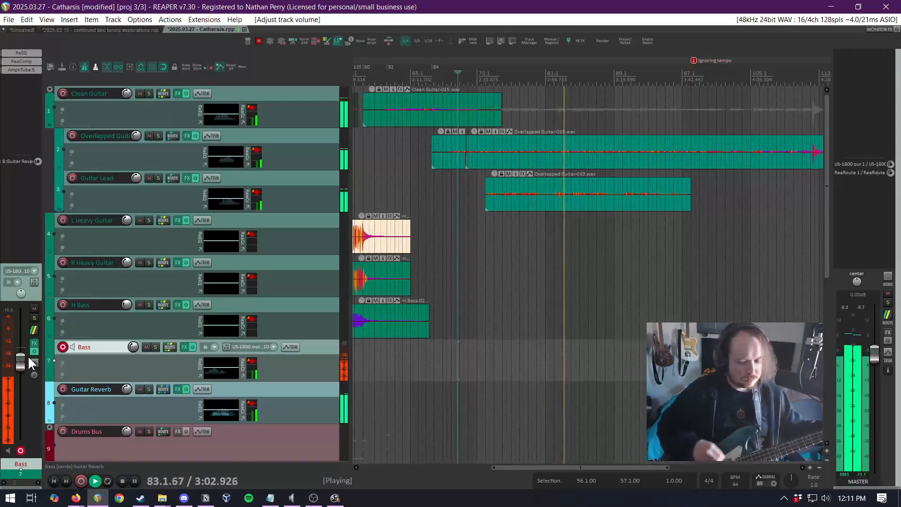
key(space)
Record the bass part on the Bass track from bar 70.4 until past the end of the overlapped guitar item
key(ctrl+r)
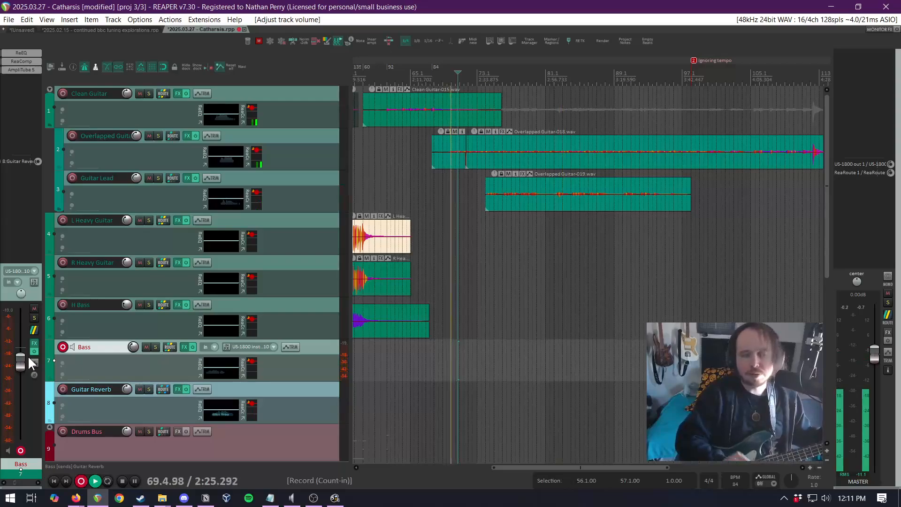
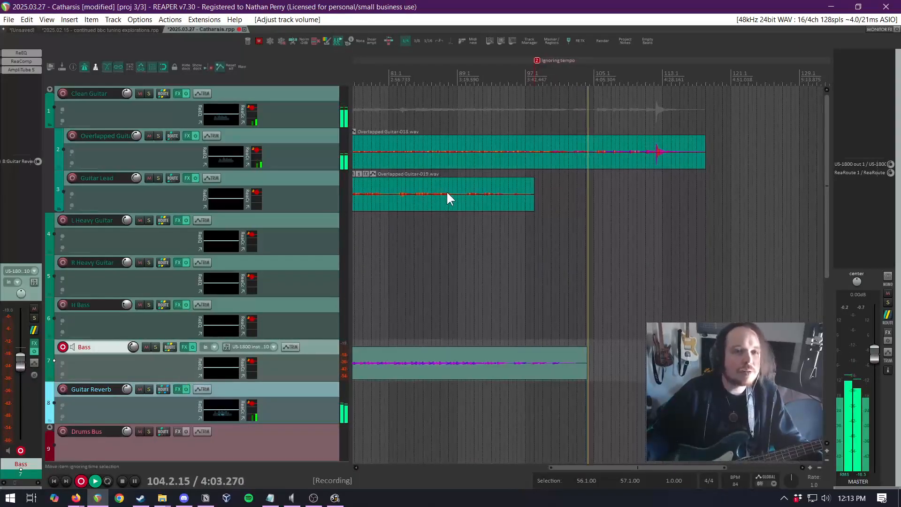
scroll(505, 213, down, 2)
scroll(505, 214, down, 3)
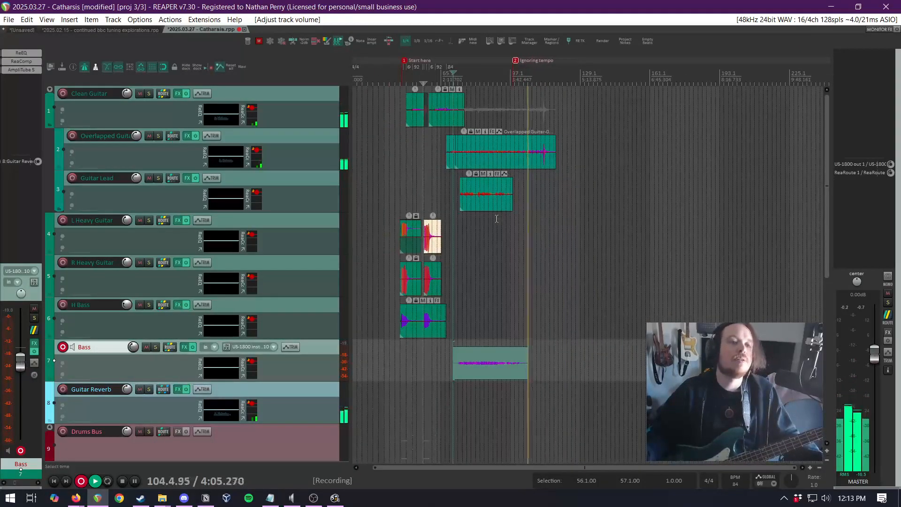
scroll(497, 219, up, 2)
scroll(496, 218, up, 3)
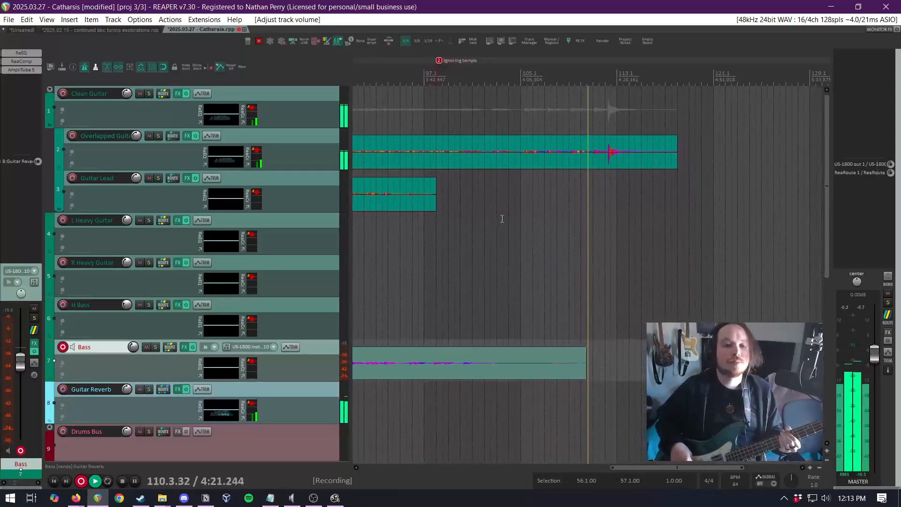
scroll(589, 216, up, 2)
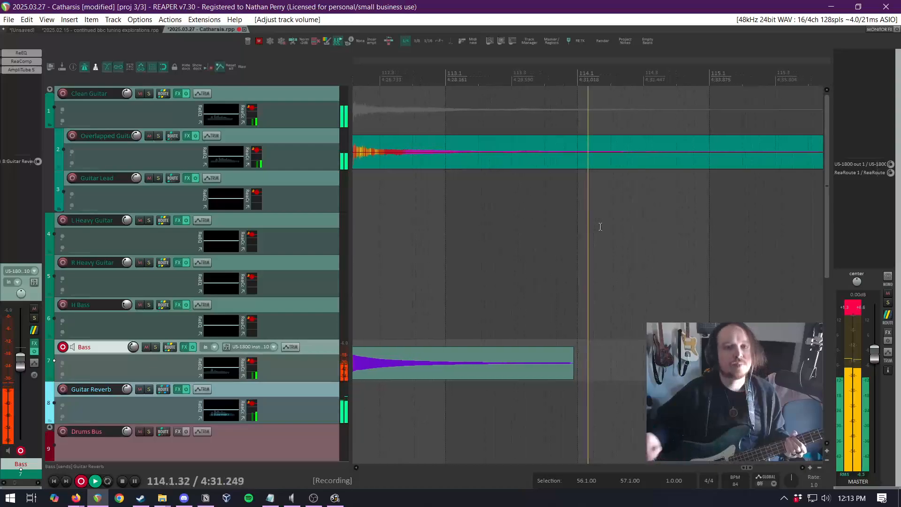
scroll(598, 246, down, 3)
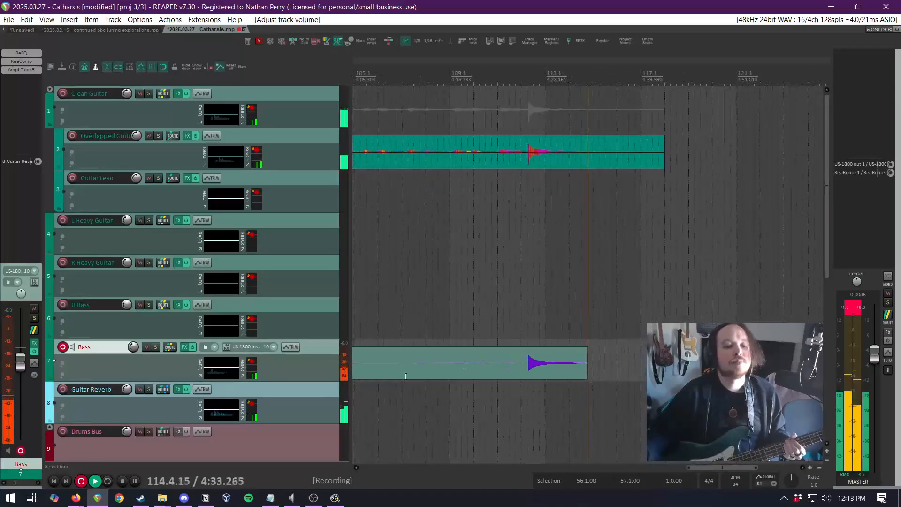
key(space)
Arm H Bass instead of Bass and record the ending hit from bar 110.3 until past bar 118
click(63, 304)
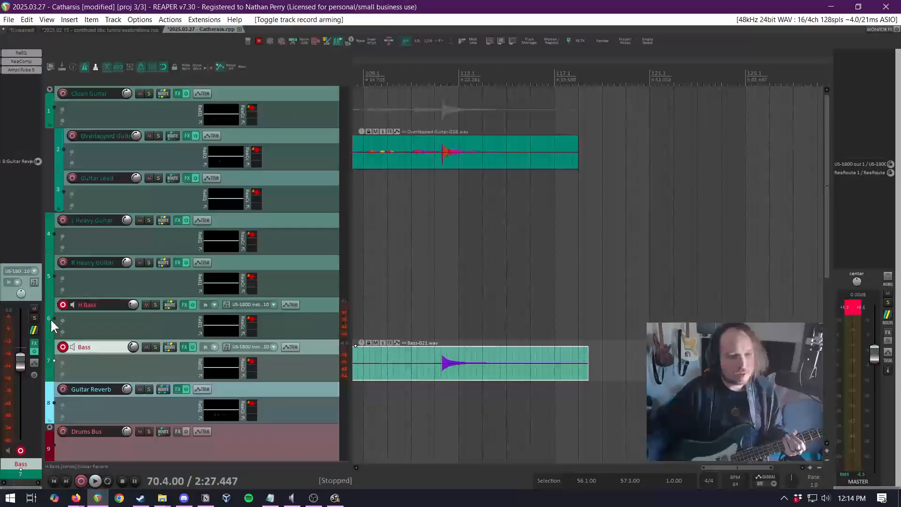
click(63, 347)
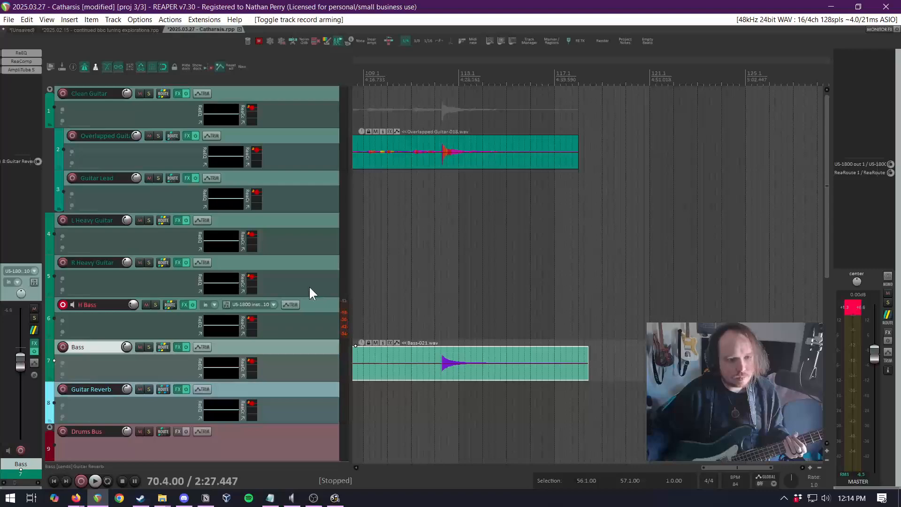
click(401, 282)
key(ctrl+r)
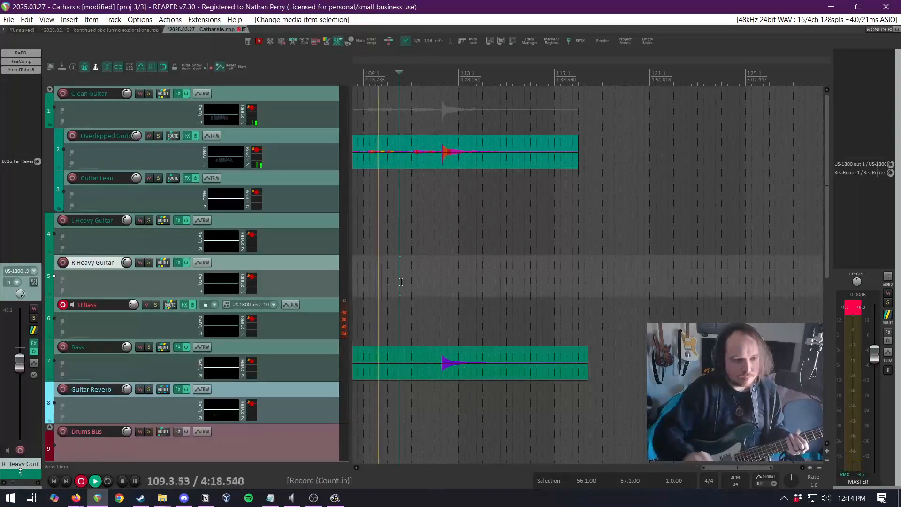
scroll(401, 282, up, 1)
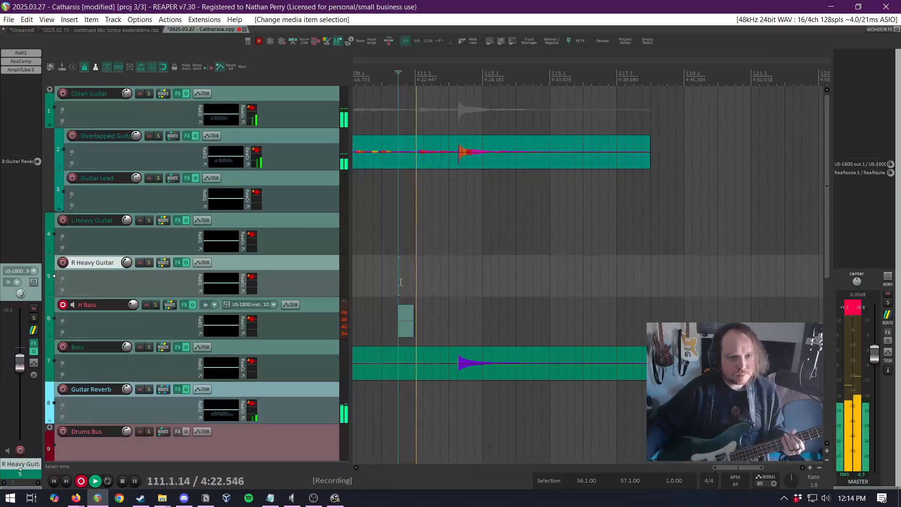
scroll(400, 282, up, 2)
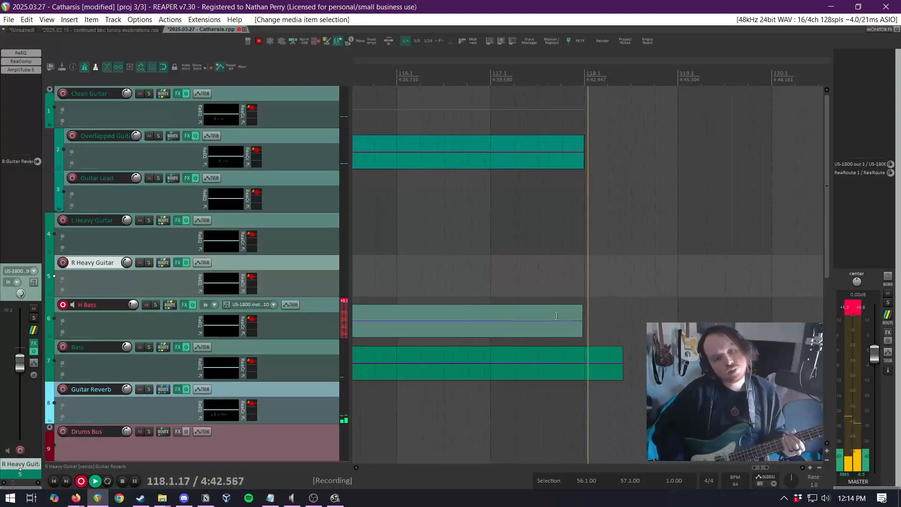
key(space)
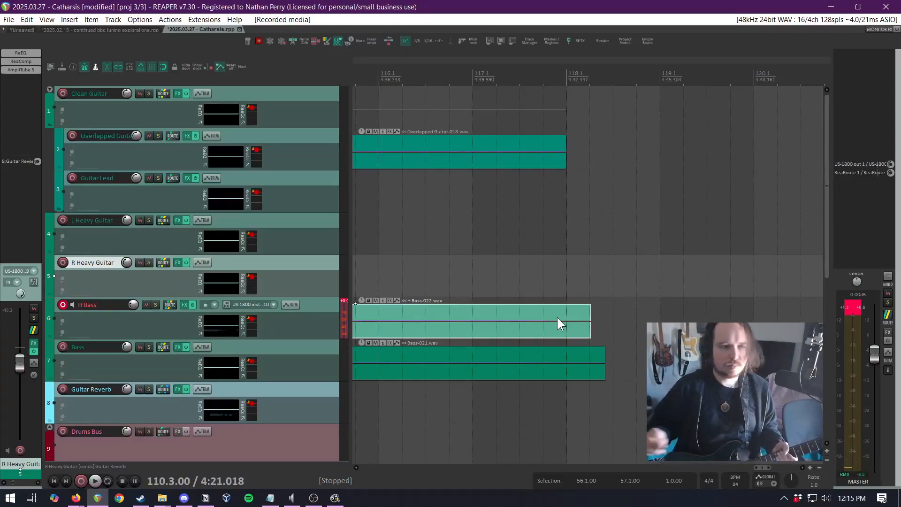
Disarm H Bass and leave only L Heavy Guitar armed for recording, with the edit cursor at bar 110.3
click(64, 304)
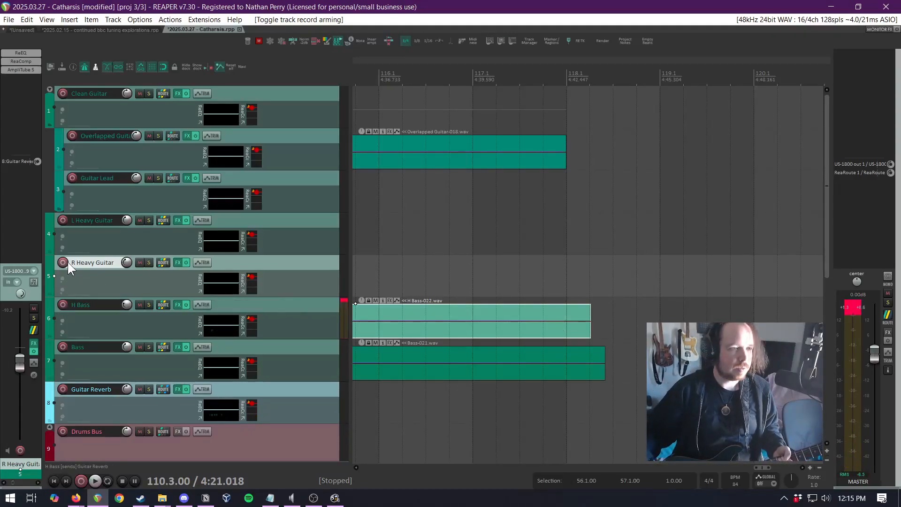
click(66, 262)
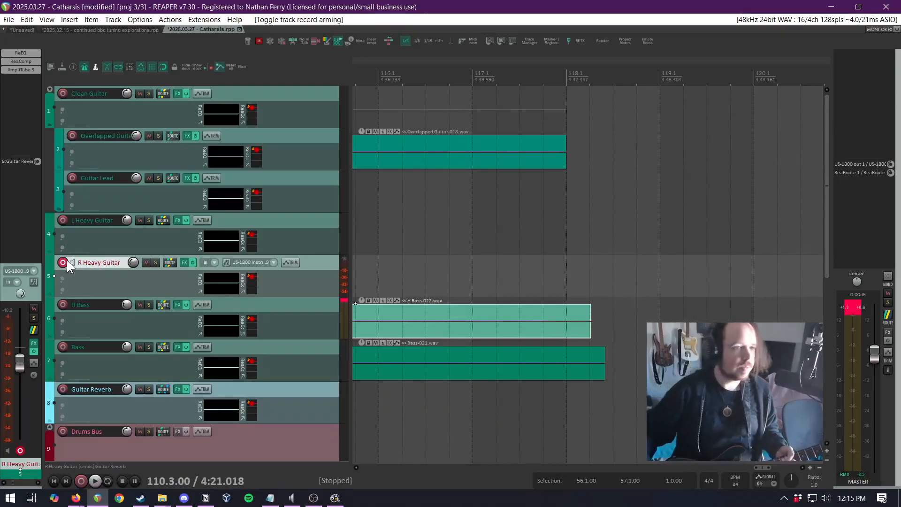
click(63, 220)
scroll(557, 258, down, 4)
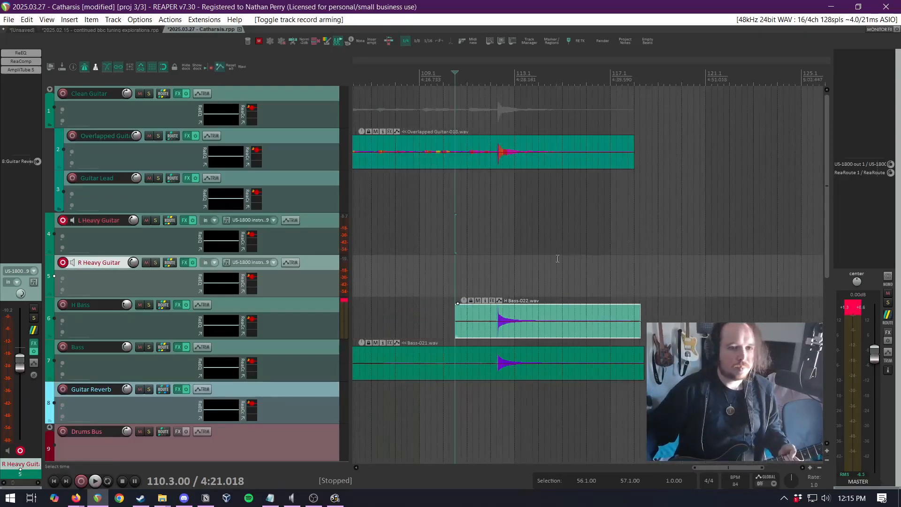
click(456, 253)
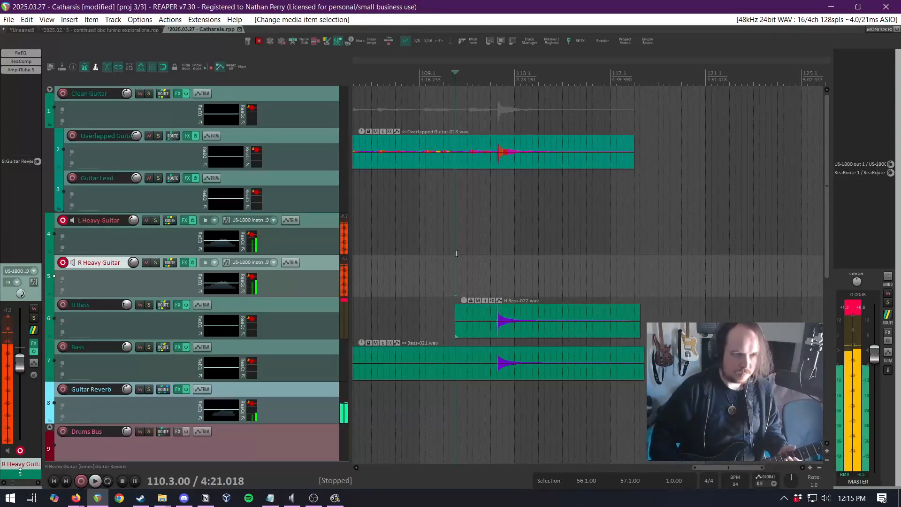
click(63, 262)
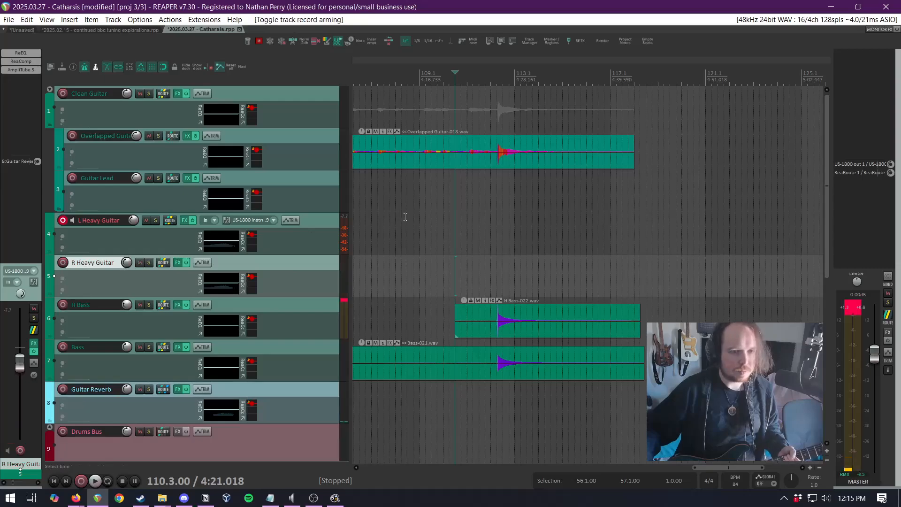
Record the ending chord on L Heavy Guitar from bar 110.3 to about bar 118
key(ctrl+r)
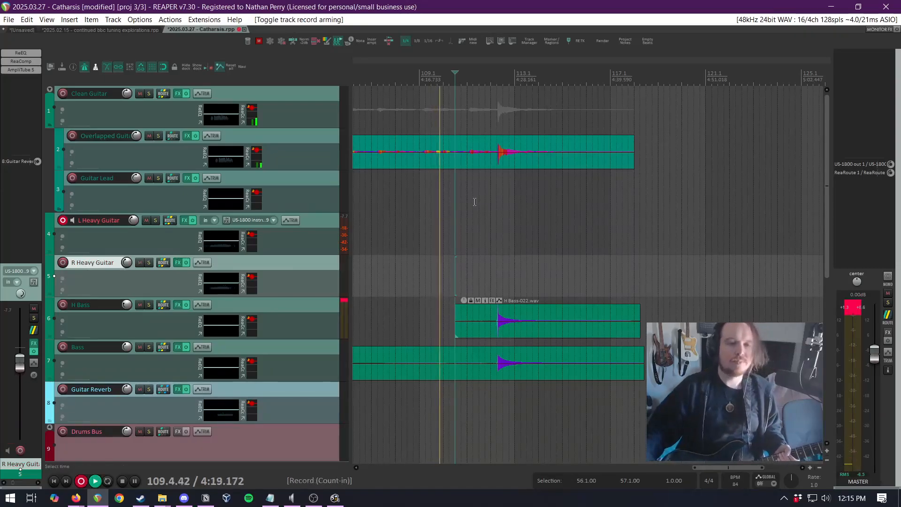
scroll(475, 202, up, 5)
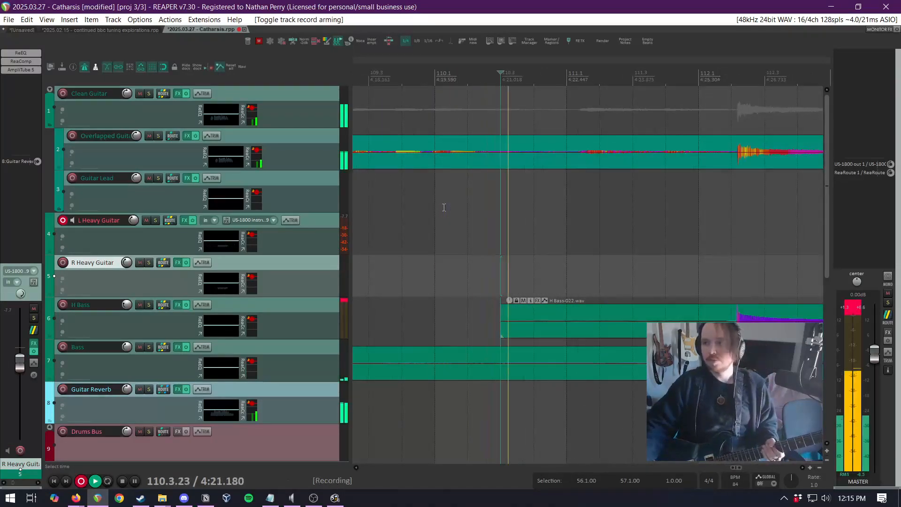
scroll(445, 201, down, 3)
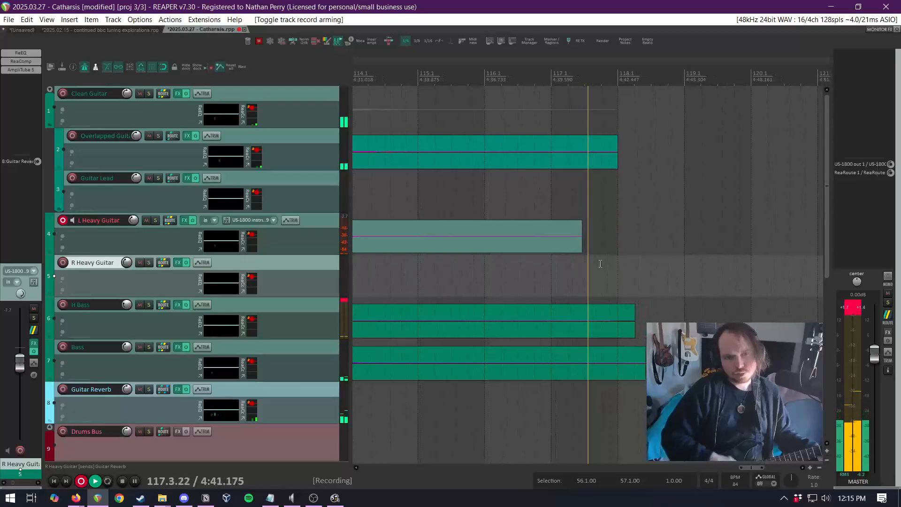
key(space)
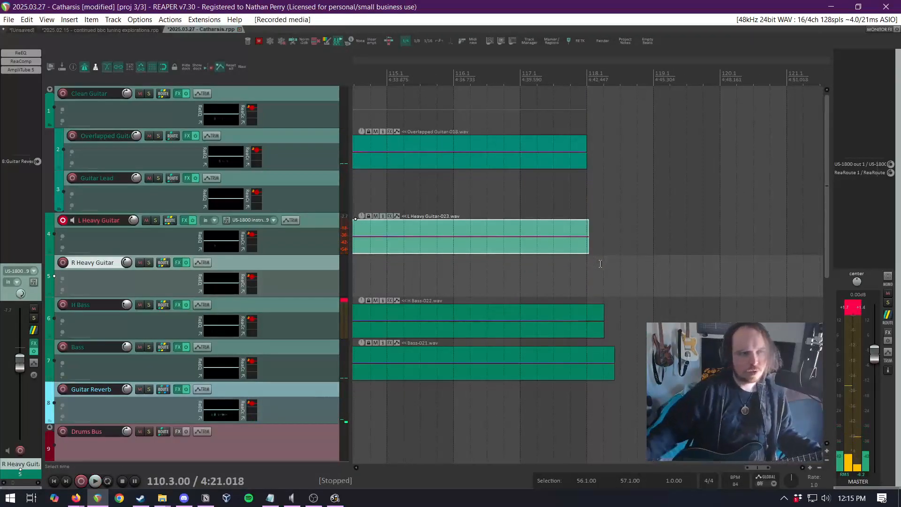
Arm R Heavy Guitar instead of L Heavy Guitar and record the doubled ending chord from bar 110.3 until past bar 118
click(63, 262)
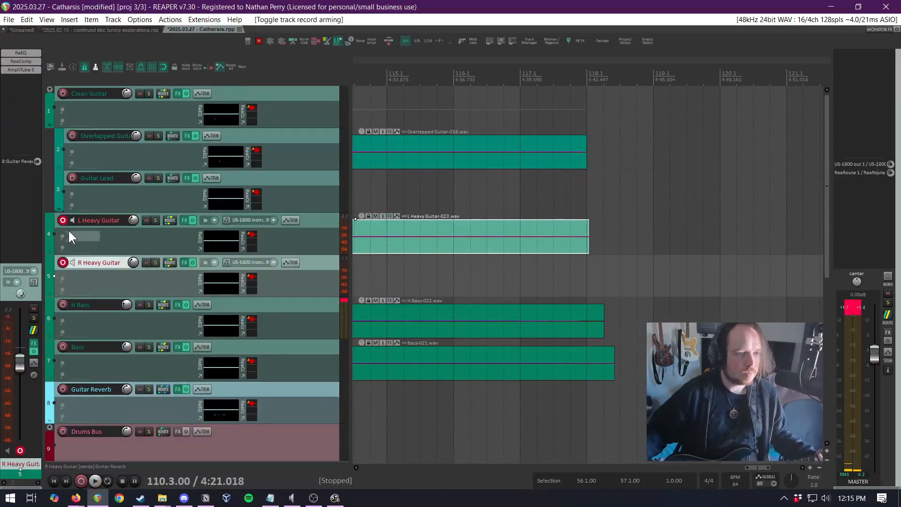
click(64, 220)
key(ctrl+r)
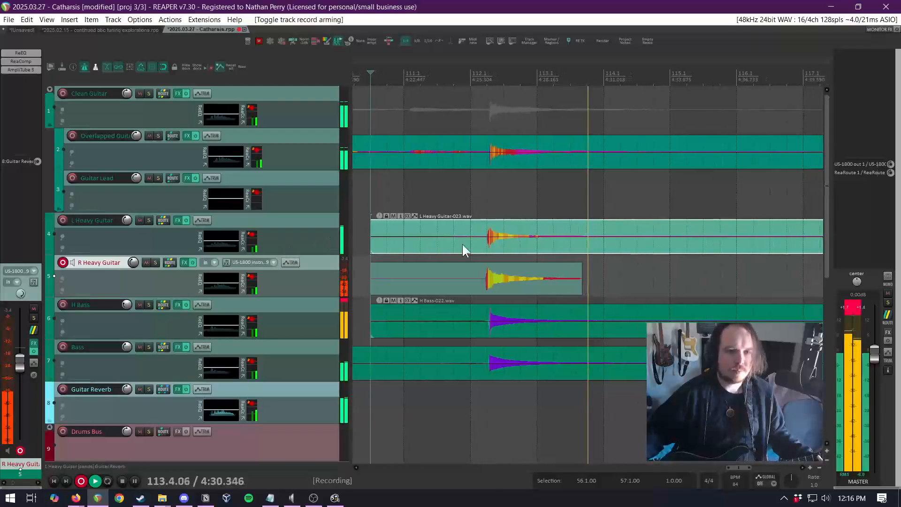
scroll(632, 234, down, 5)
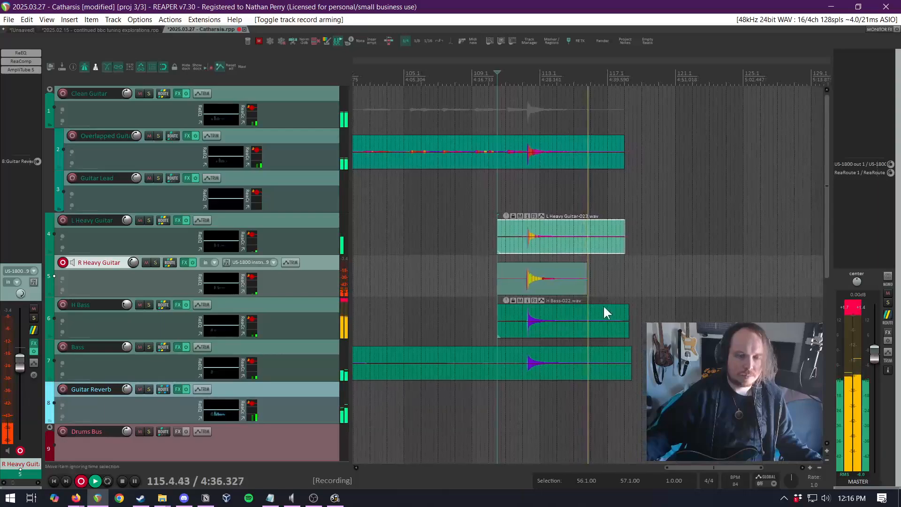
scroll(581, 314, up, 3)
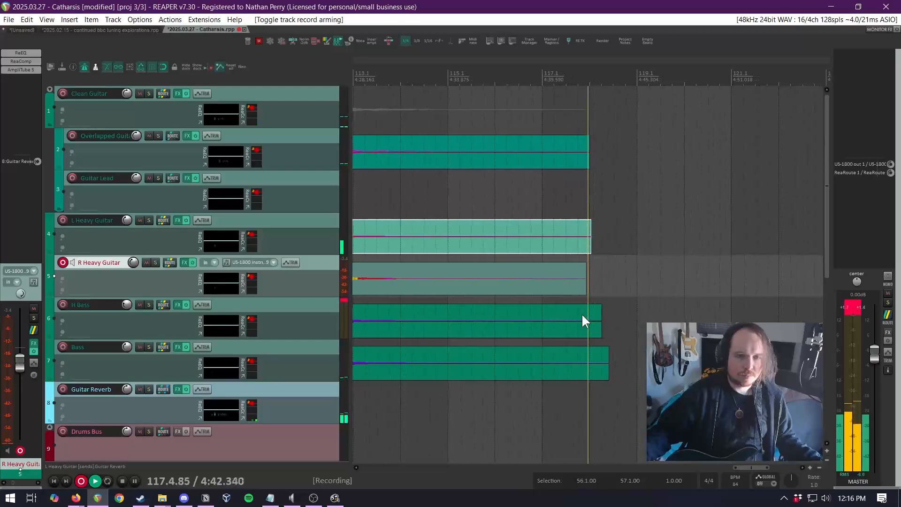
key(space)
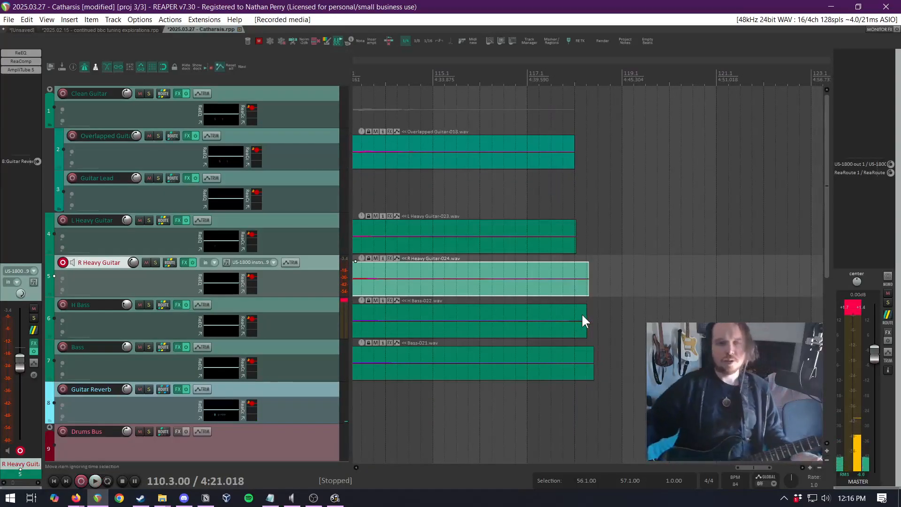
scroll(581, 313, up, 3)
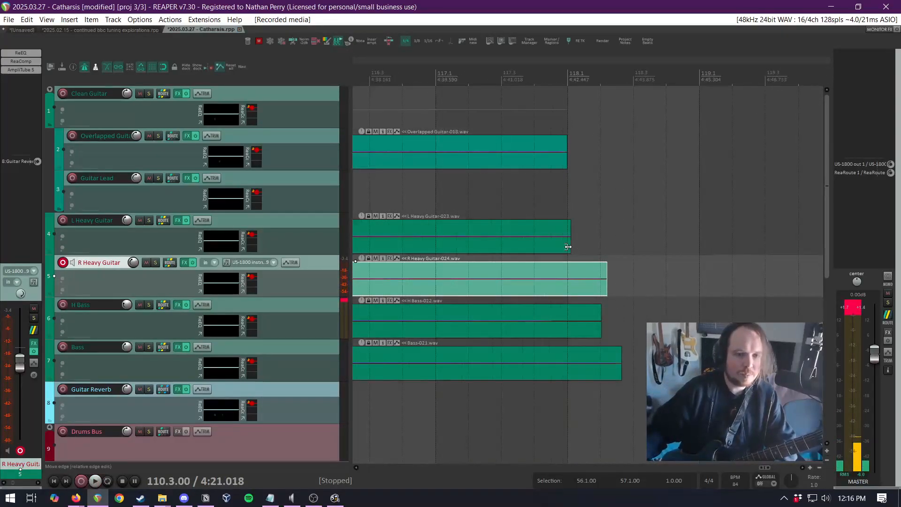
Trim the ends of the L Heavy Guitar, R Heavy Guitar, H Bass and Bass items to bar 118
drag(571, 249, 560, 249)
drag(606, 293, 568, 319)
drag(621, 362, 576, 365)
scroll(577, 364, down, 5)
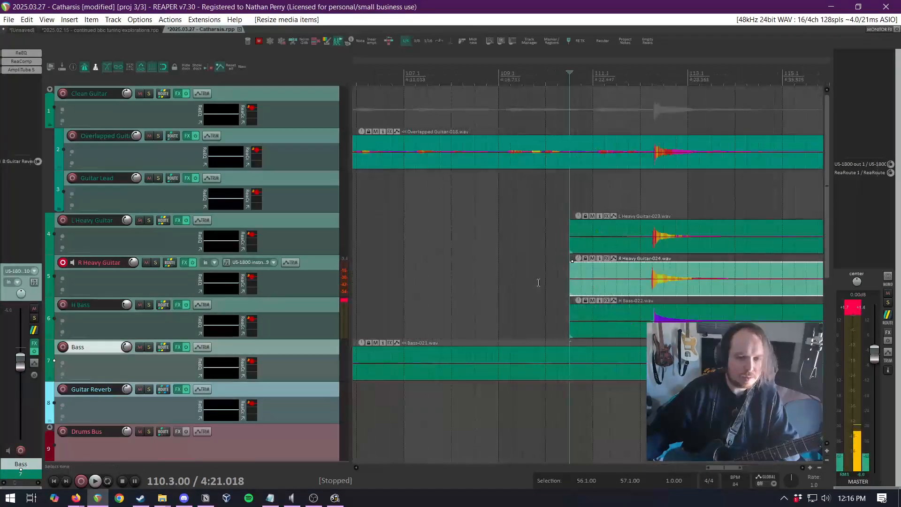
Trim the starts of the L Heavy Guitar, R Heavy Guitar and H Bass items to bar 112 and save the project
drag(569, 223, 649, 337)
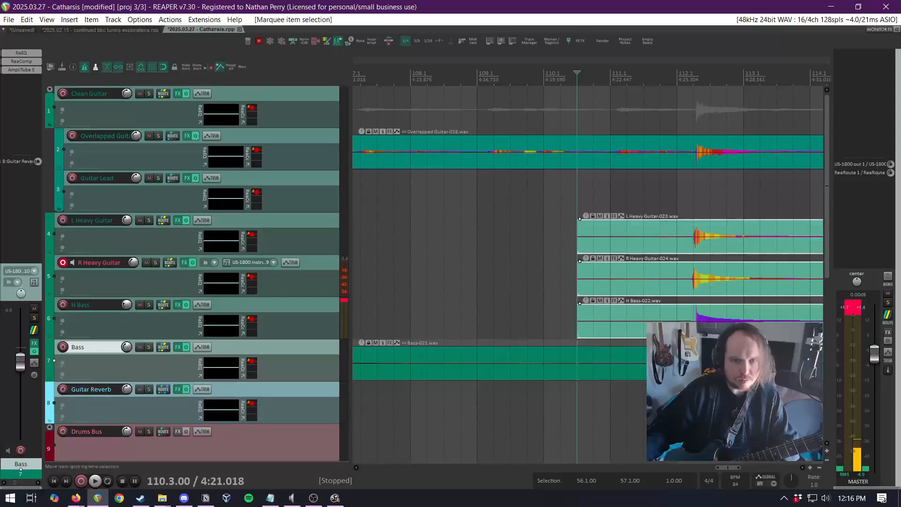
drag(576, 328, 677, 329)
scroll(648, 318, down, 4)
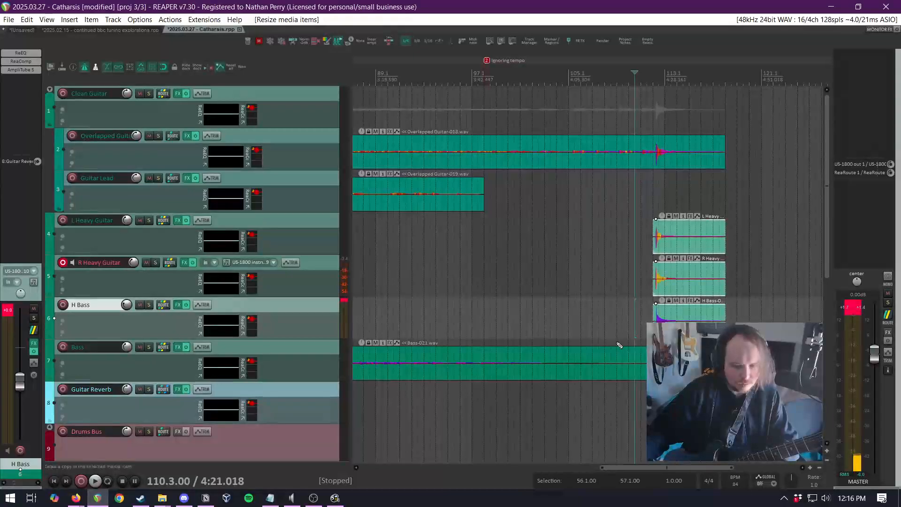
key(ctrl+s)
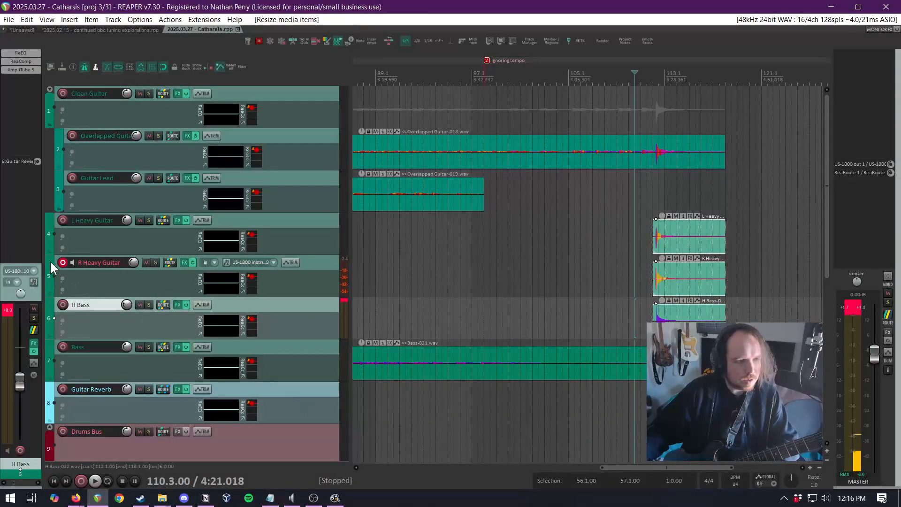
Disarm R Heavy Guitar, select the Addictive Drums 2 track with the edit cursor at bar 112, and collapse the Sampled Drums folder
click(62, 262)
scroll(277, 375, down, 3)
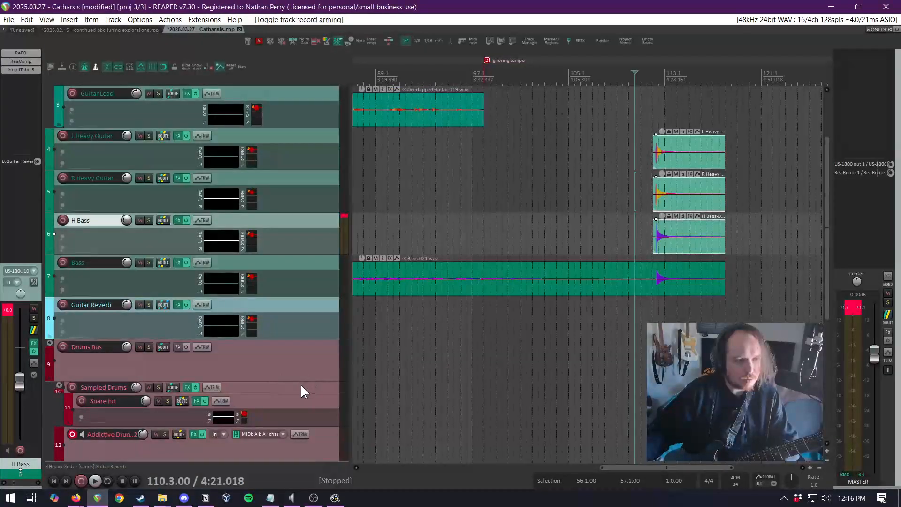
click(326, 439)
scroll(678, 343, up, 5)
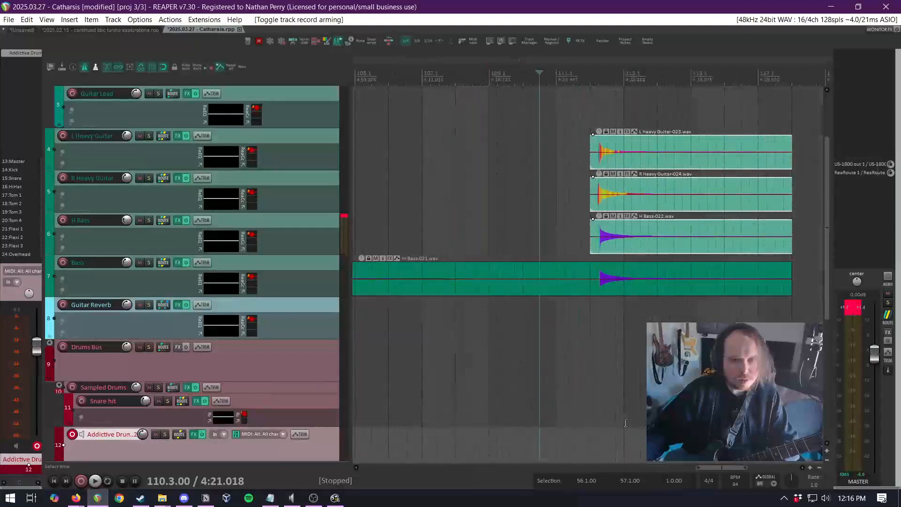
click(566, 411)
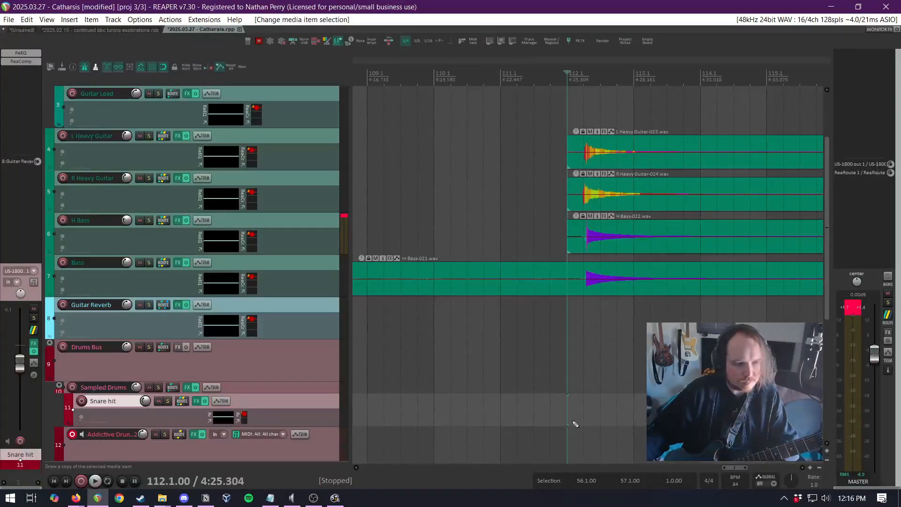
click(317, 440)
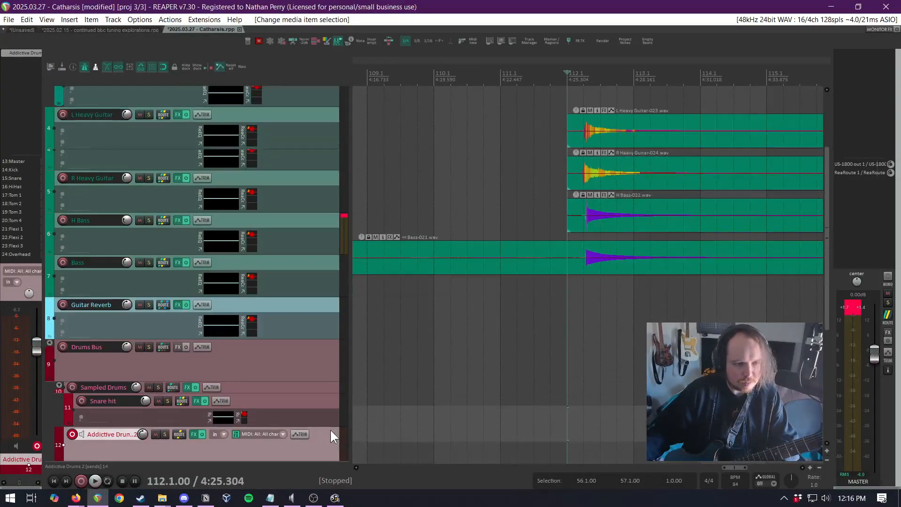
scroll(185, 373, down, 1)
click(59, 343)
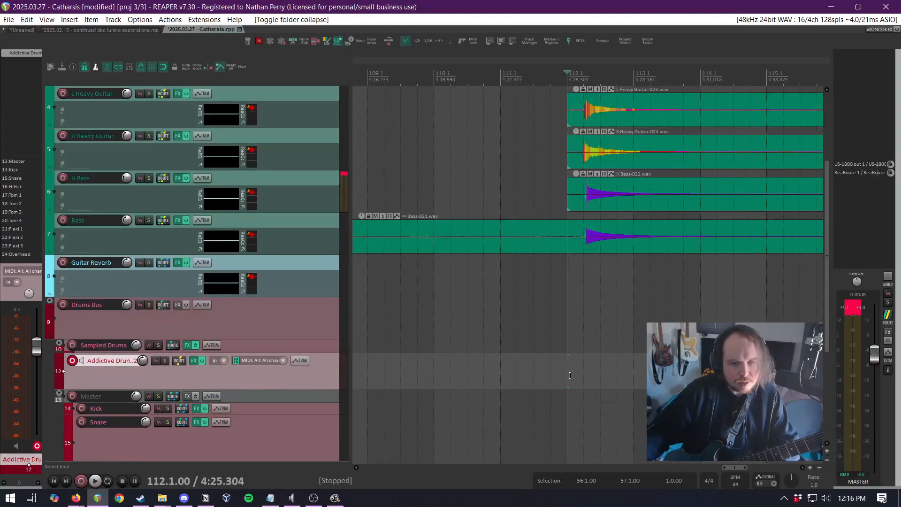
Draw a one-bar MIDI item at bar 112 on the Addictive Drums 2 track and open it for note editing
drag(573, 379, 638, 374)
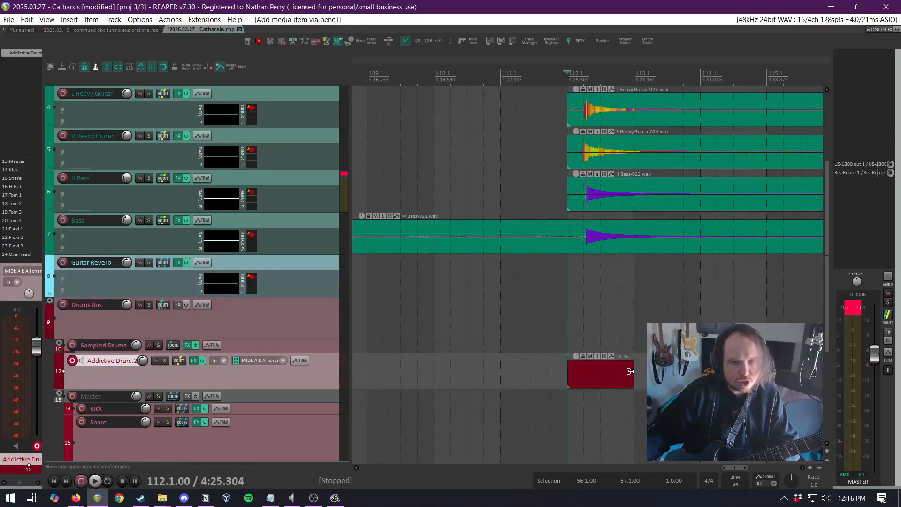
click(602, 369)
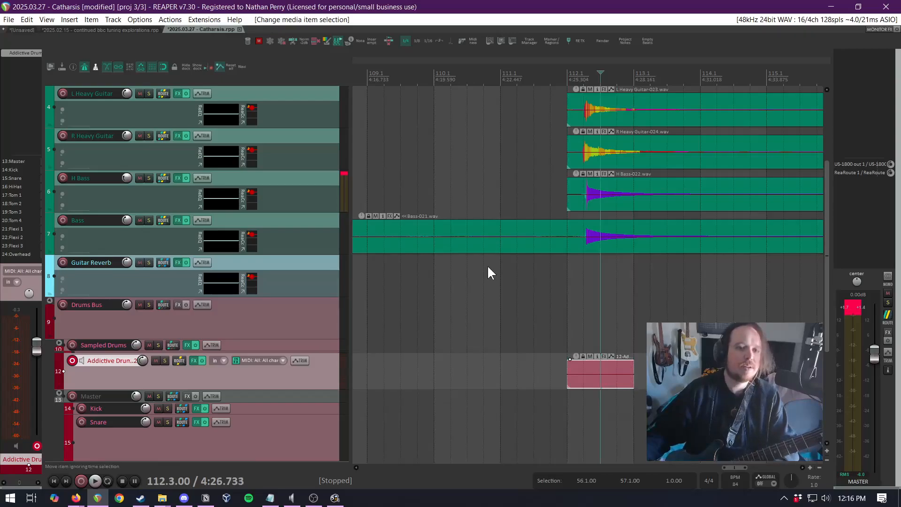
double_click(584, 371)
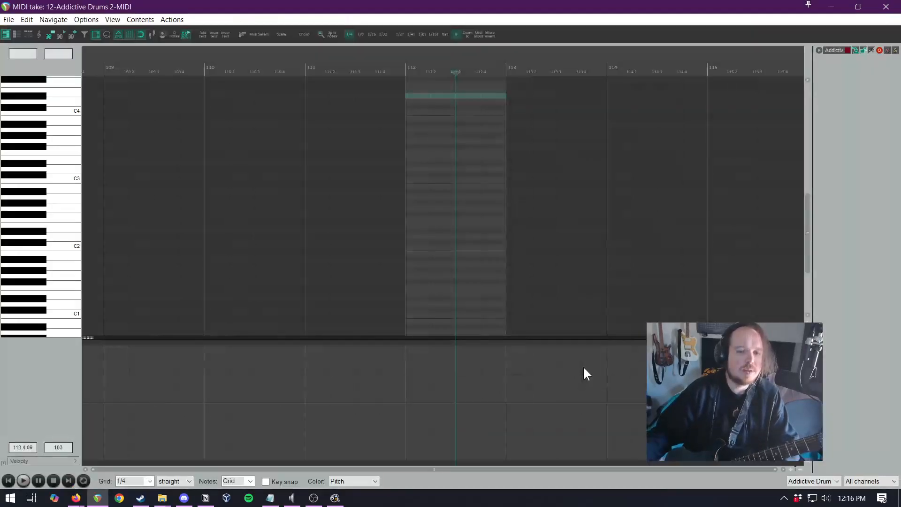
Place two quarter-note C2 hits on beats 1 and 2 of bar 112 and play them back from 111.4
click(435, 209)
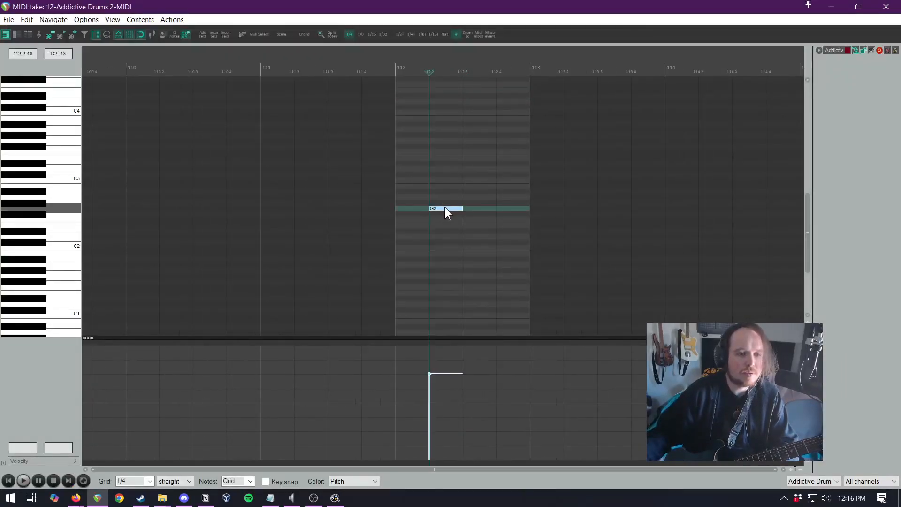
drag(443, 207, 426, 246)
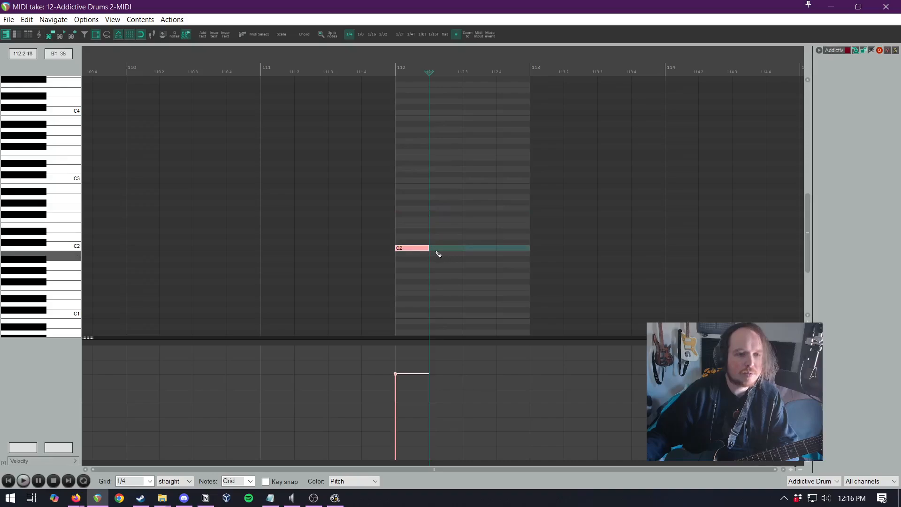
click(436, 249)
click(373, 229)
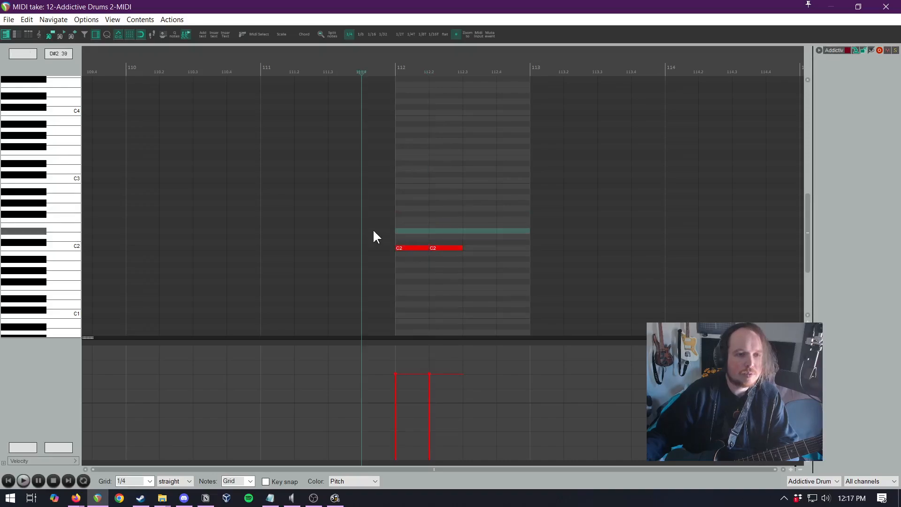
key(space)
key(space)
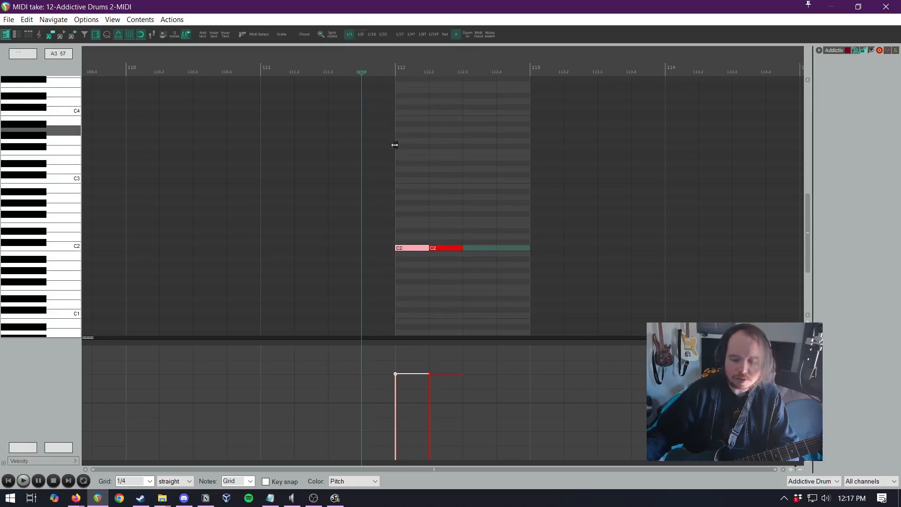
Set the grid to 1/32 and trim the start of the first C2 so it becomes a 1/16 note just before 112.2
click(383, 34)
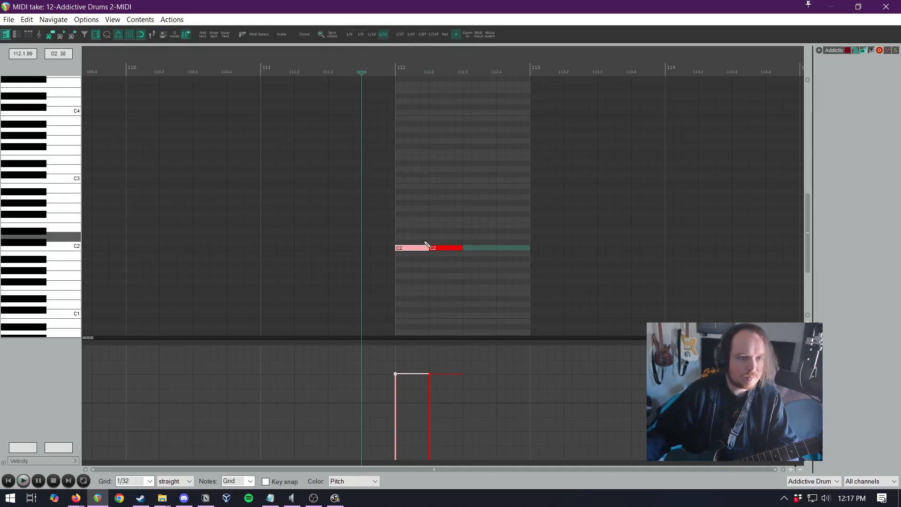
scroll(400, 247, up, 1)
drag(386, 248, 424, 248)
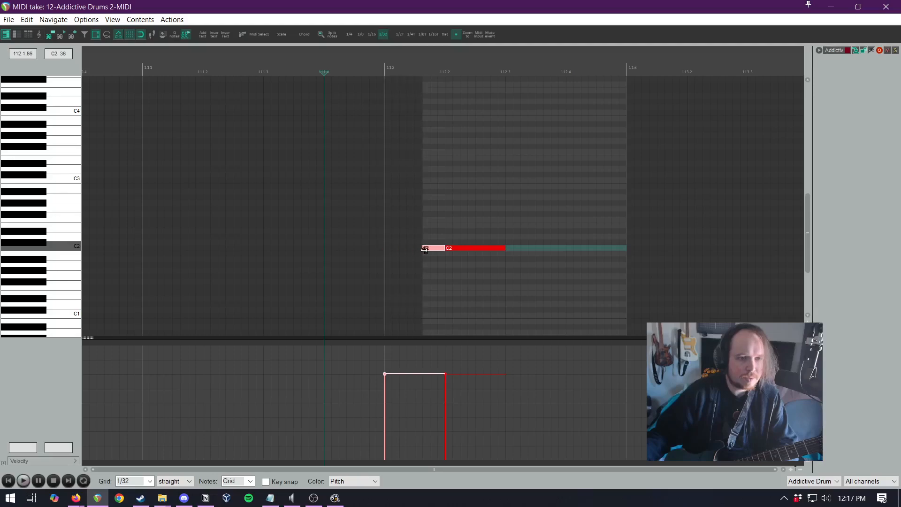
key(ctrl+z)
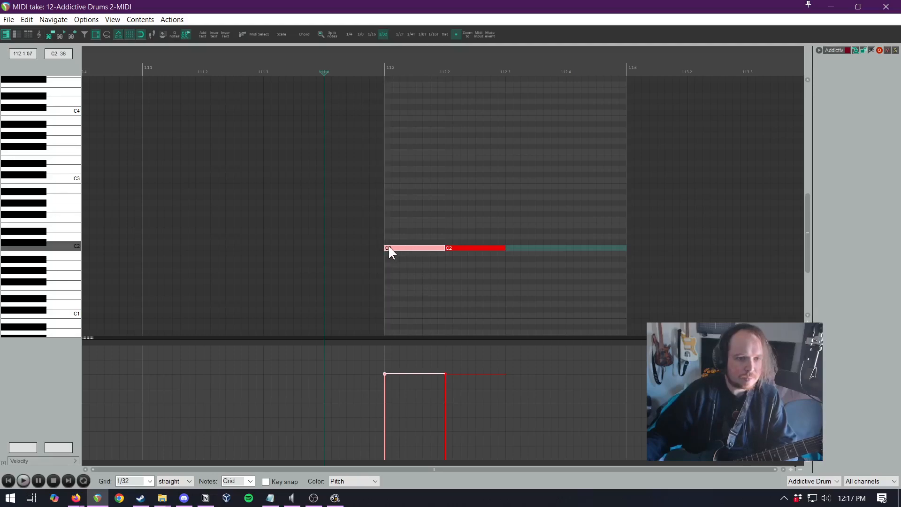
drag(386, 248, 436, 249)
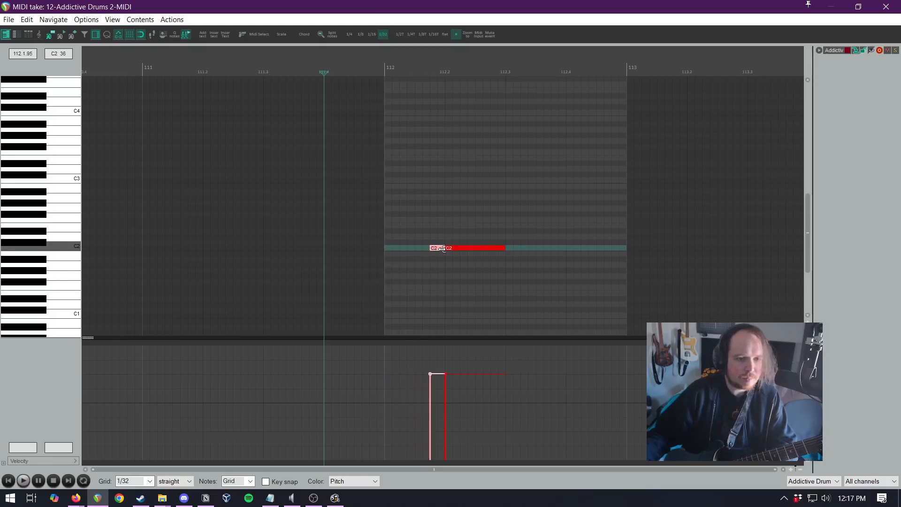
key(space)
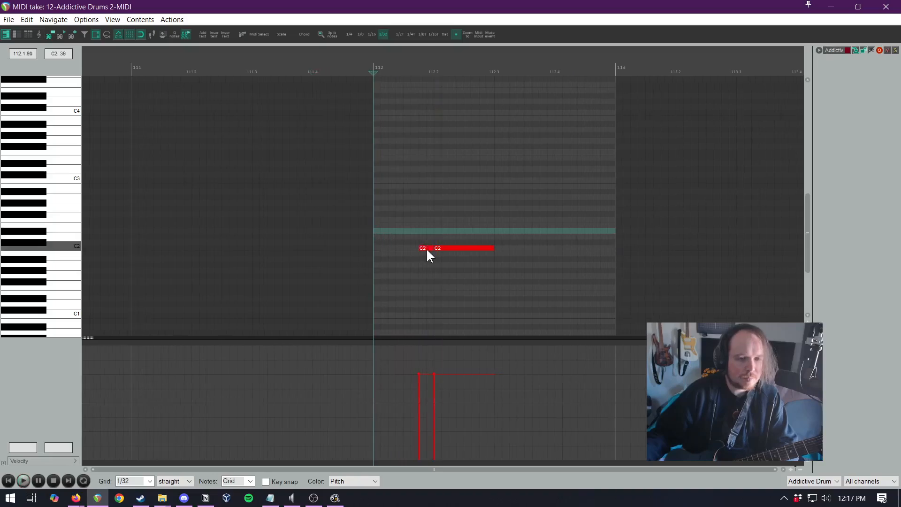
Shorten the first C2 to a 1/32 note before 112.2, nudge it slightly earlier off the grid, and return to the arrangement
click(424, 248)
scroll(422, 249, up, 3)
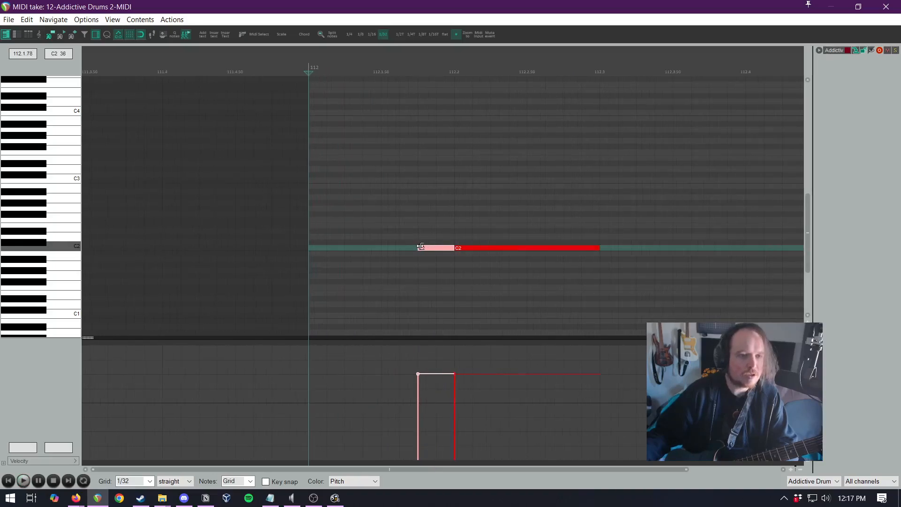
key(space)
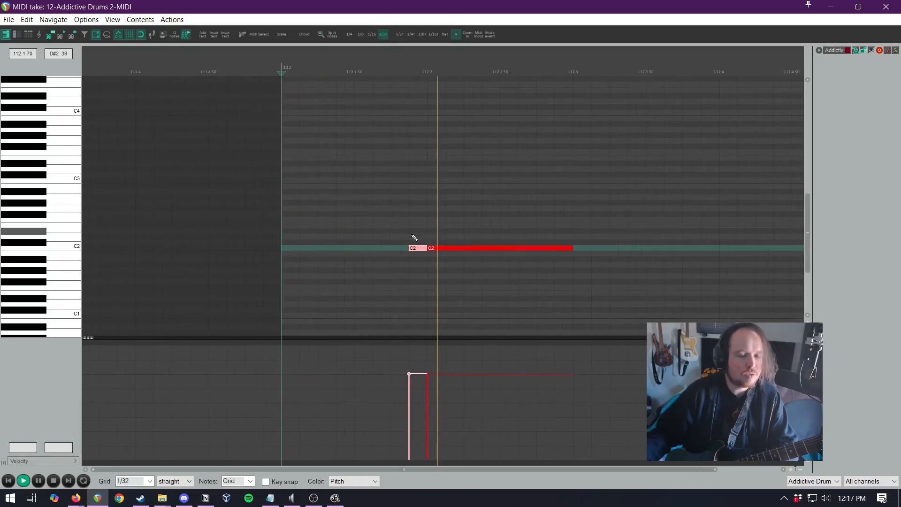
key(space)
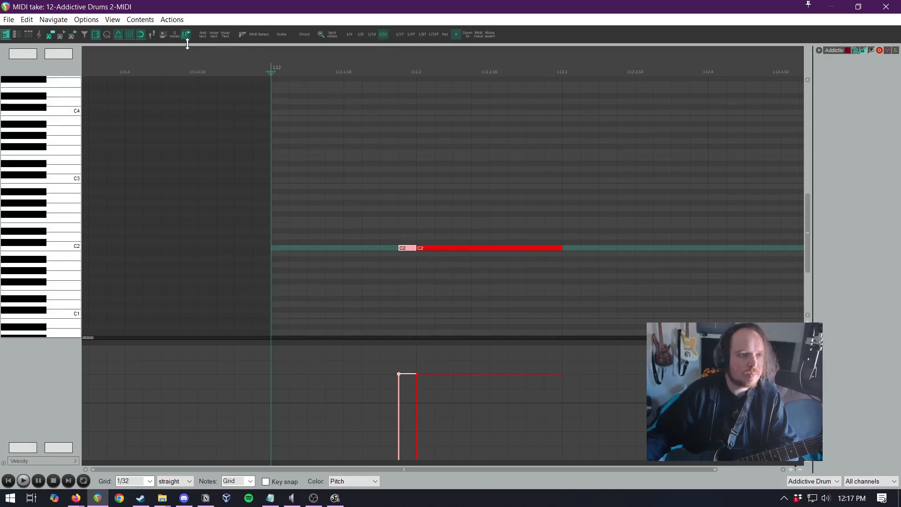
drag(408, 248, 402, 249)
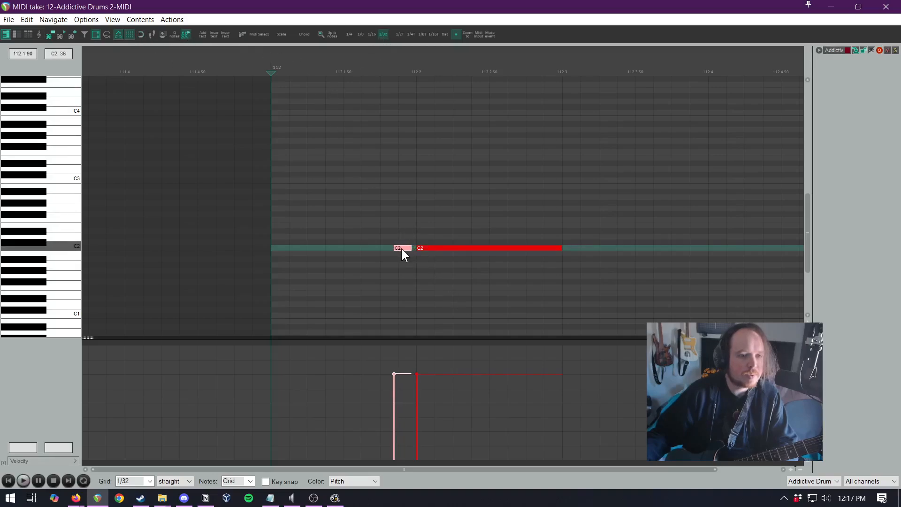
click(886, 6)
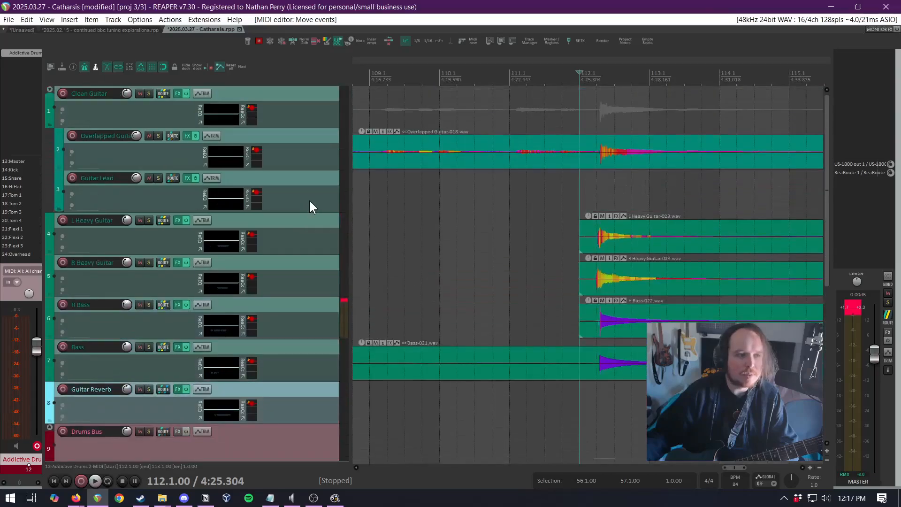
Split the Overlapped Guitar item at 112.2, mute the part after the split, and play the ending from 111.4
click(593, 162)
key(s)
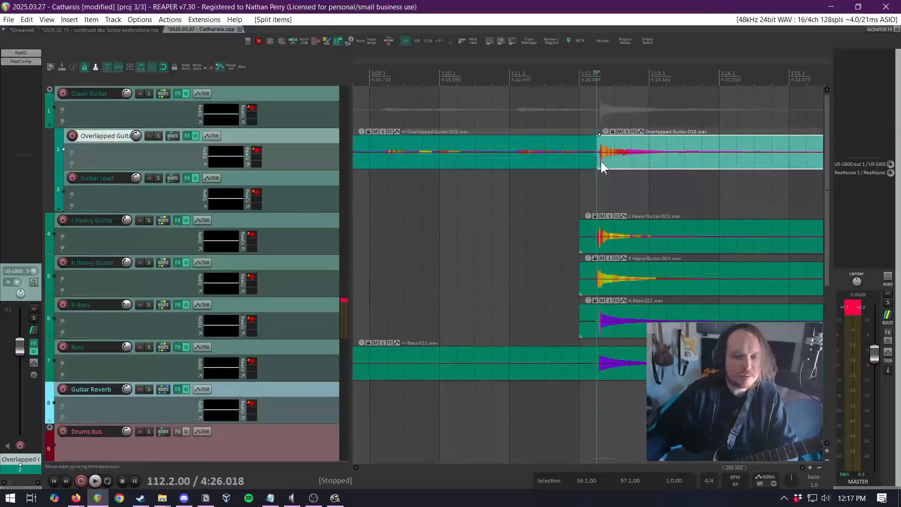
click(617, 132)
click(557, 195)
key(space)
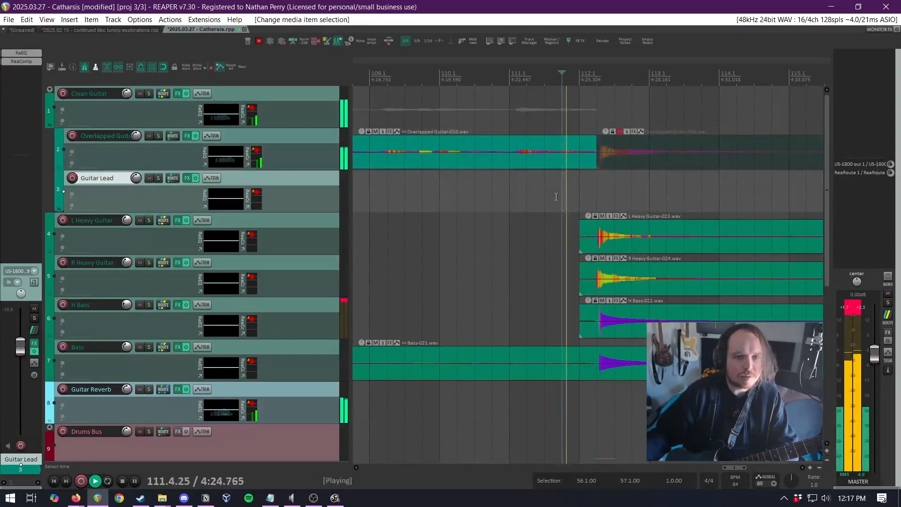
scroll(556, 196, up, 4)
scroll(556, 196, down, 4)
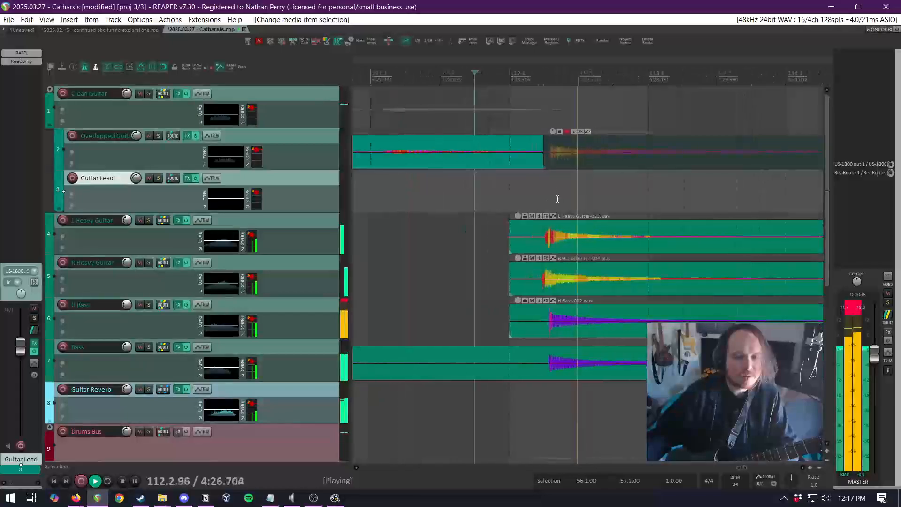
key(space)
Reopen the Addictive Drums 2 MIDI item at bar 112 and nudge the first C2 slightly earlier again
scroll(328, 371, down, 5)
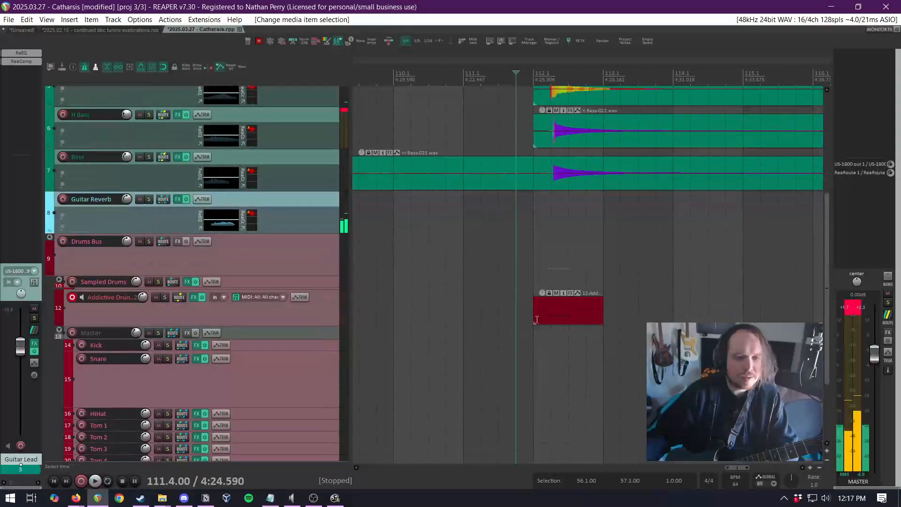
click(550, 319)
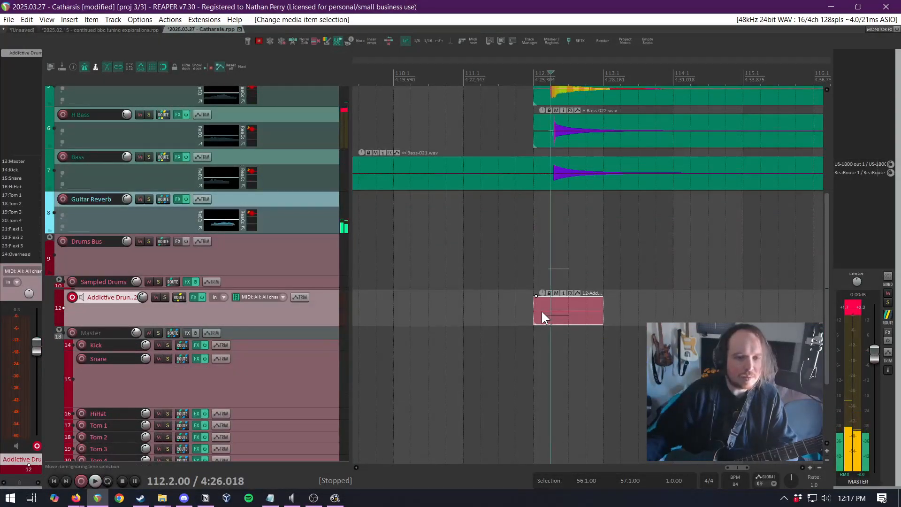
double_click(542, 313)
scroll(384, 215, up, 6)
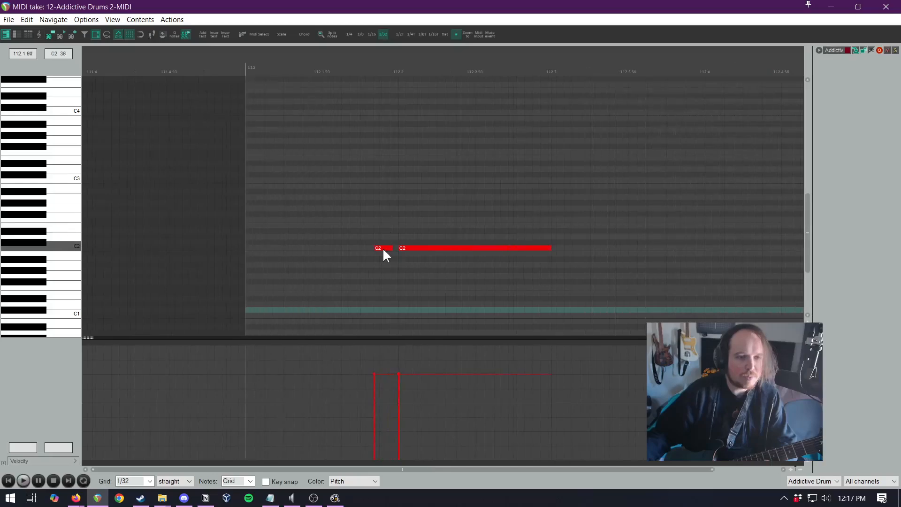
drag(383, 249, 376, 250)
Play back the two C2 hits from shortly before the first note to check their spacing
key(space)
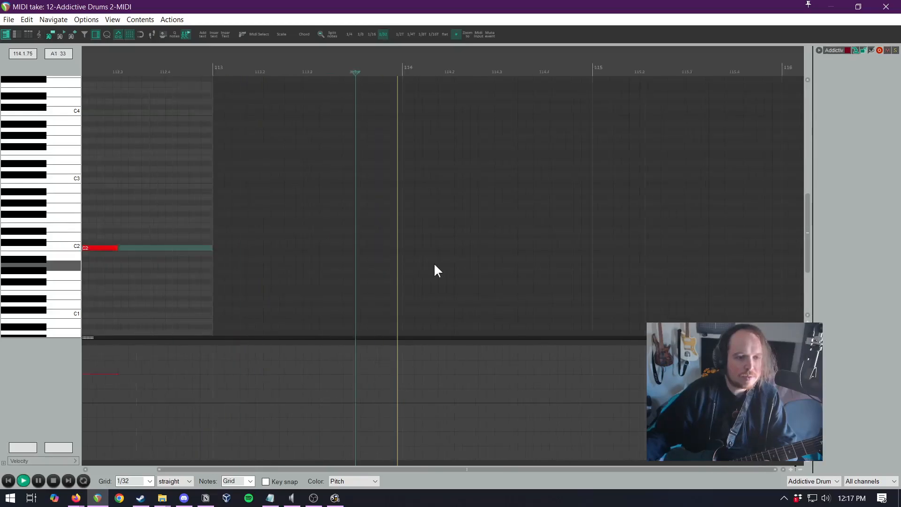
key(space)
scroll(434, 263, down, 3)
key(space)
scroll(222, 232, up, 3)
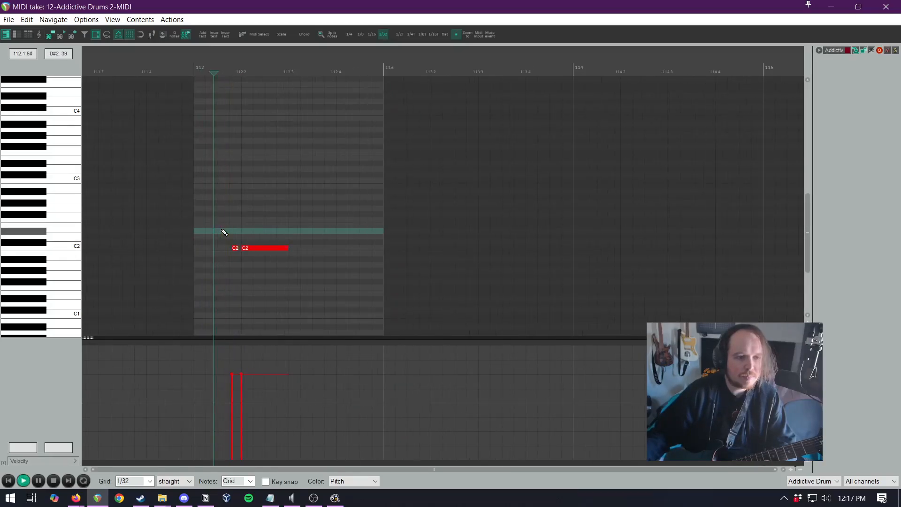
key(space)
scroll(238, 239, up, 3)
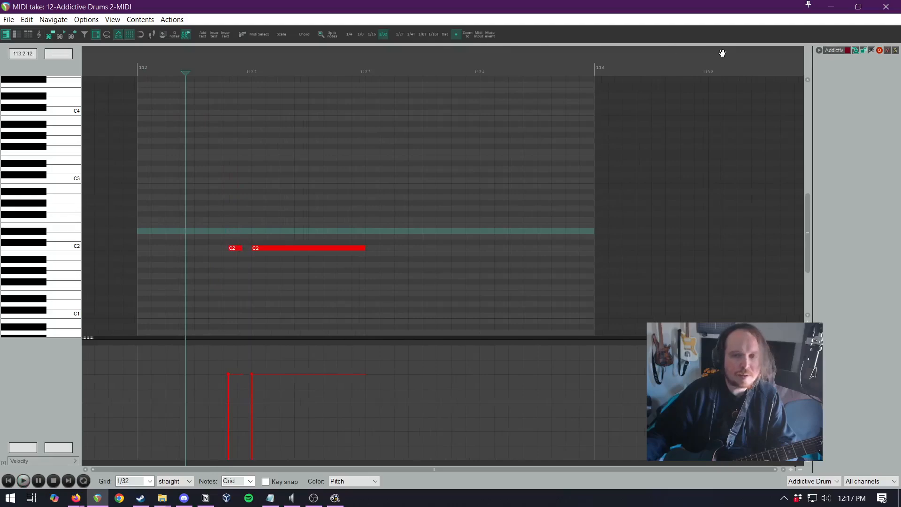
Move the second C2 to start slightly after 112.2, fine-tune its position, and play back the two hits
drag(280, 250, 294, 249)
scroll(298, 221, down, 1)
key(space)
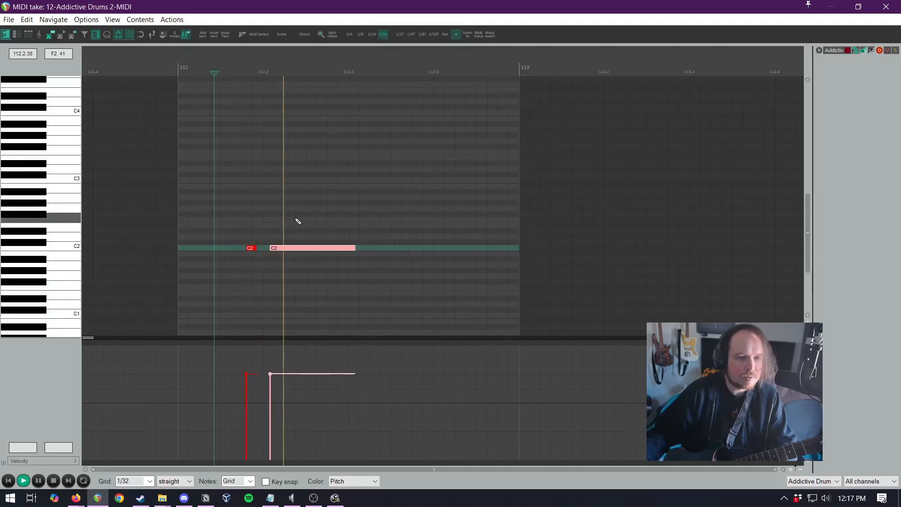
key(space)
scroll(269, 233, up, 3)
drag(289, 246, 275, 247)
key(space)
key(space)
key(space)
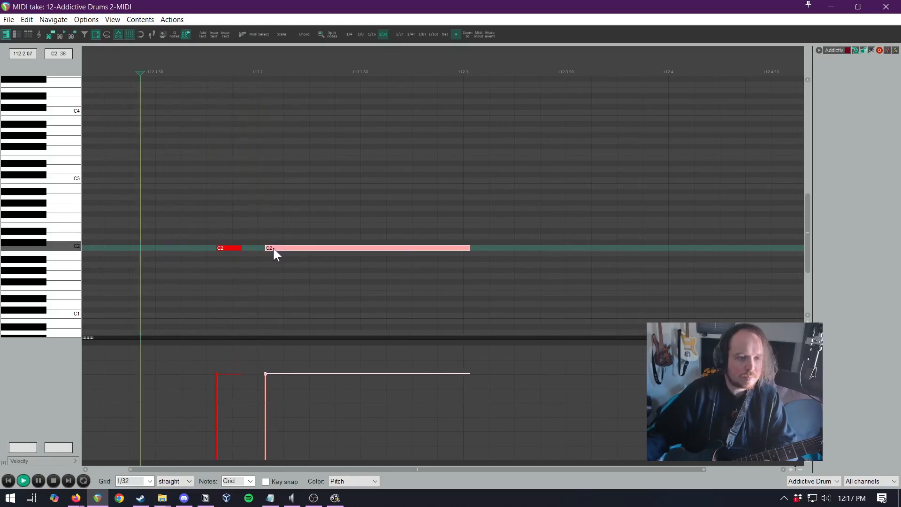
key(space)
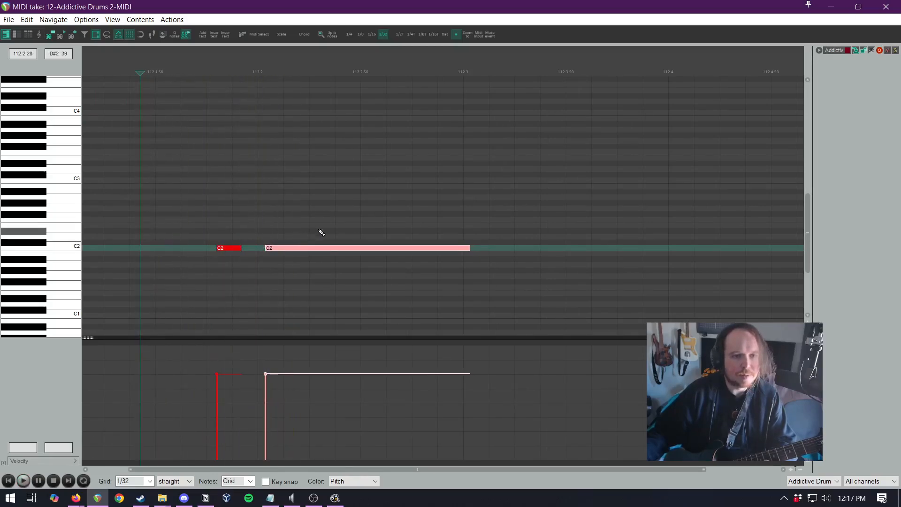
Add short A#2 and A3 notes just after the start of the second C2, return to the arrangement, and stop playback
drag(808, 261, 808, 234)
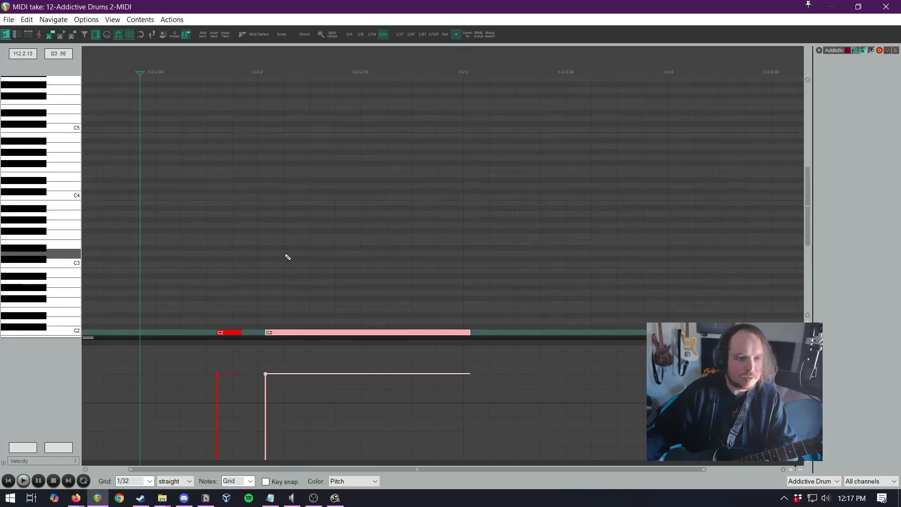
mouse_move(273, 256)
mouse_down()
mouse_move(296, 253)
mouse_move(299, 209)
mouse_move(296, 276)
mouse_up()
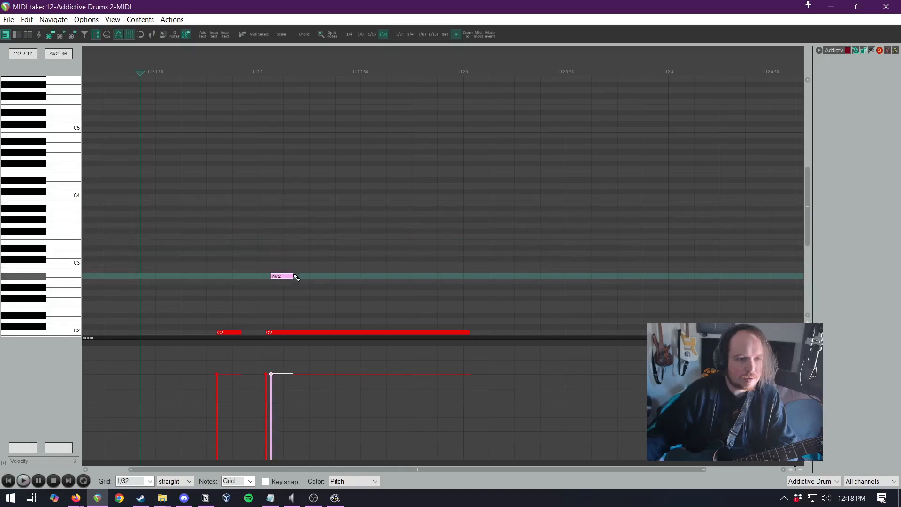
drag(280, 228, 304, 216)
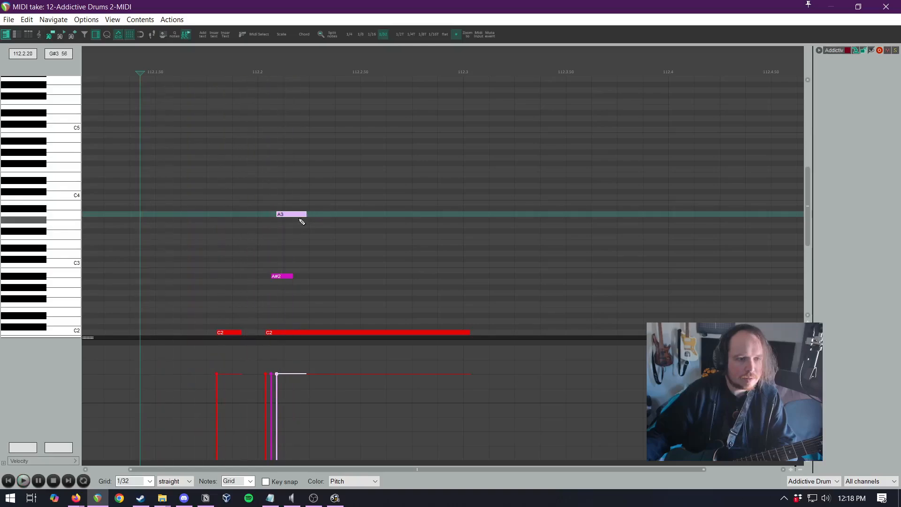
click(889, 8)
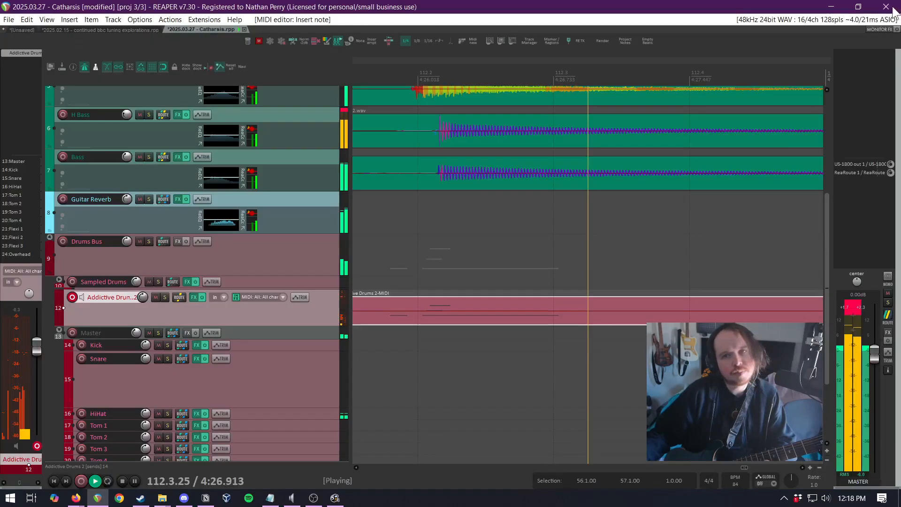
scroll(622, 215, down, 4)
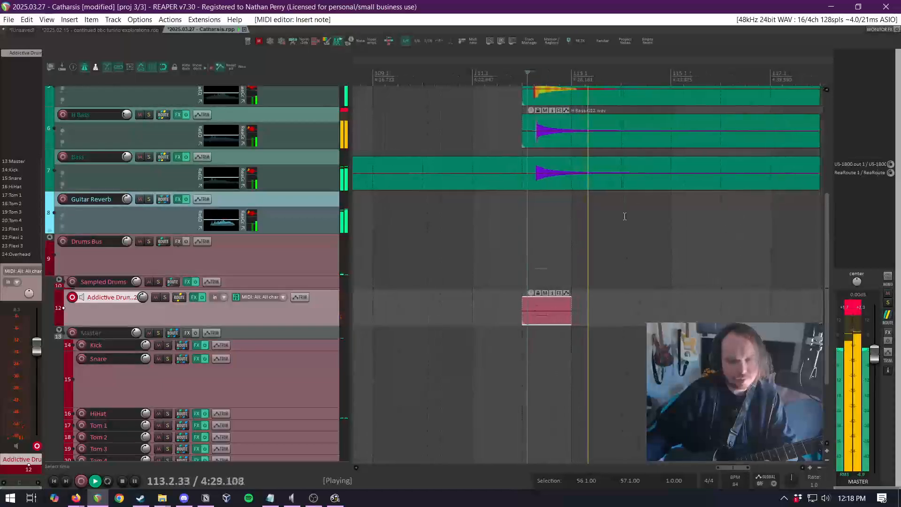
key(space)
Play the arrangement from 43.1, shortly before the first heavy guitar section
click(501, 240)
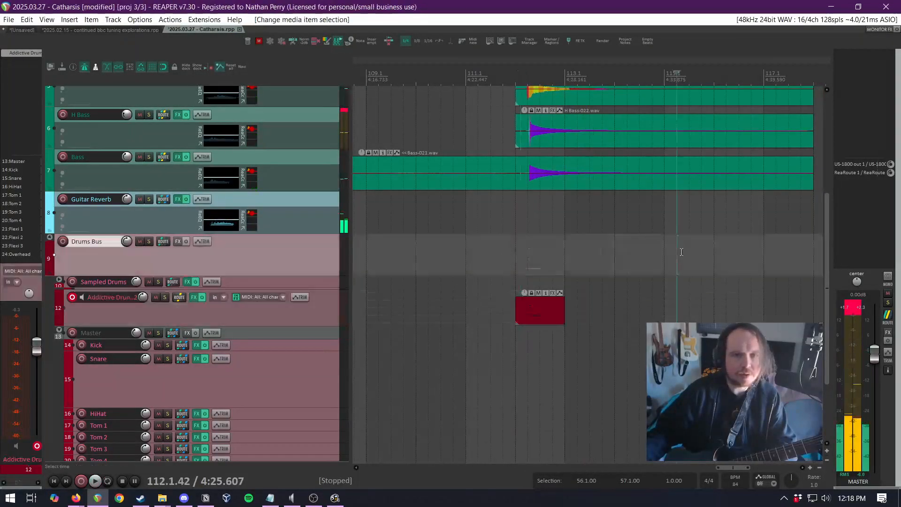
scroll(502, 240, down, 10)
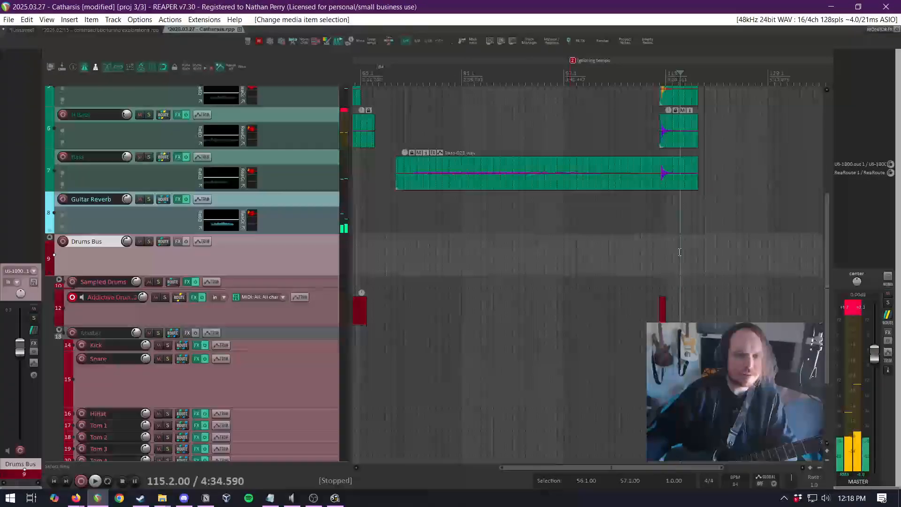
click(443, 207)
scroll(443, 207, up, 5)
scroll(311, 213, up, 5)
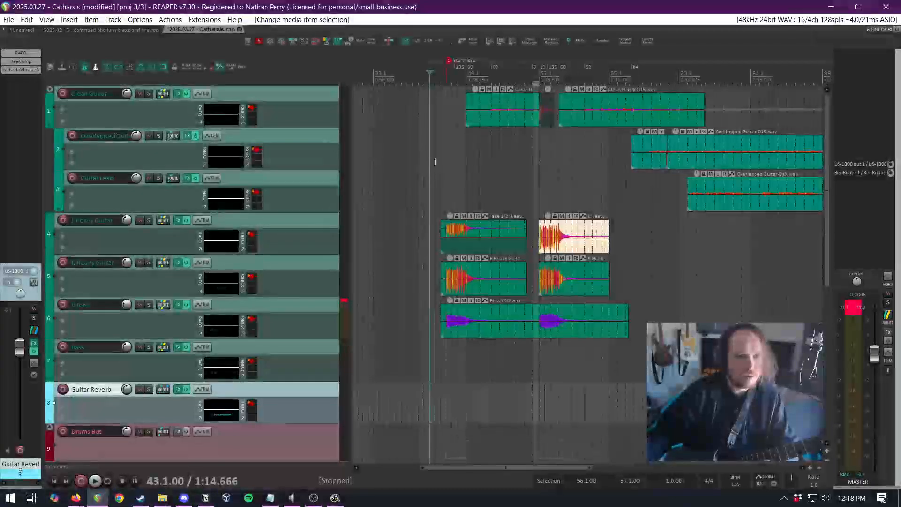
scroll(587, 160, down, 3)
scroll(450, 133, up, 4)
key(space)
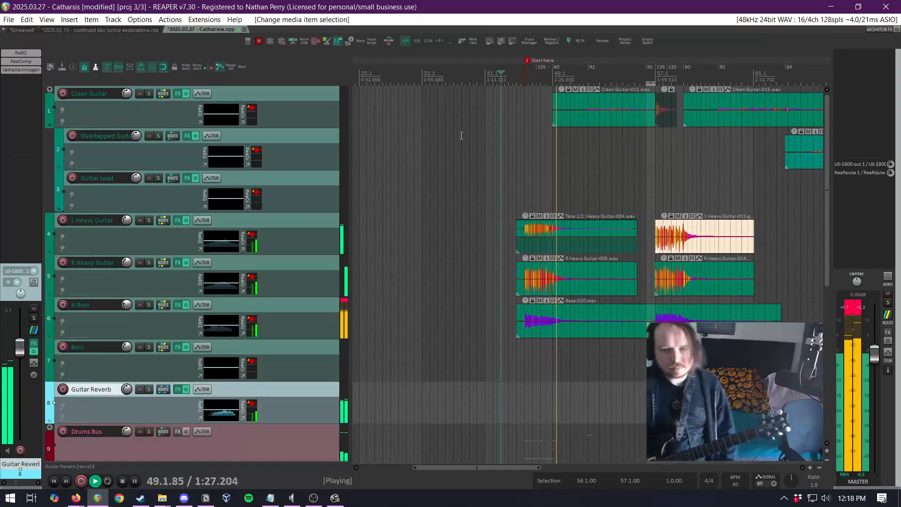
Reset the master peak meter and listen through the rest of the arrangement to the ending
click(852, 303)
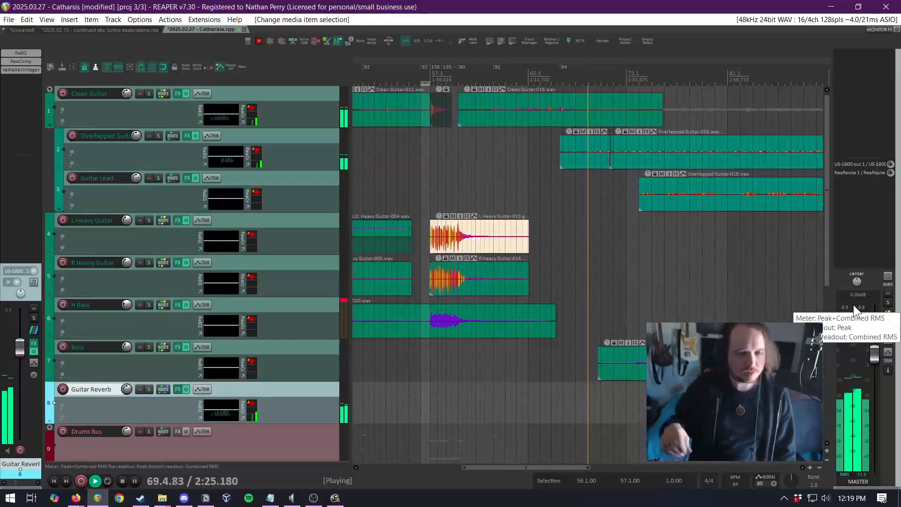
scroll(306, 393, down, 5)
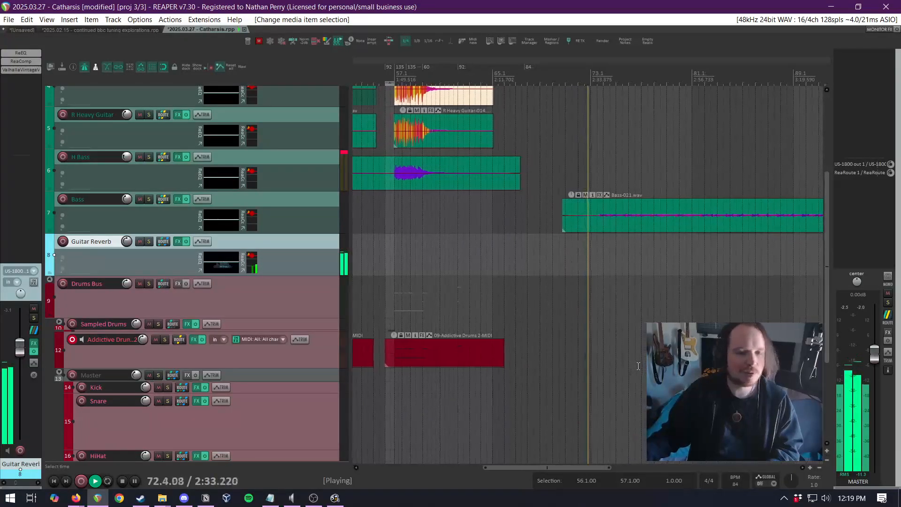
scroll(306, 298, up, 5)
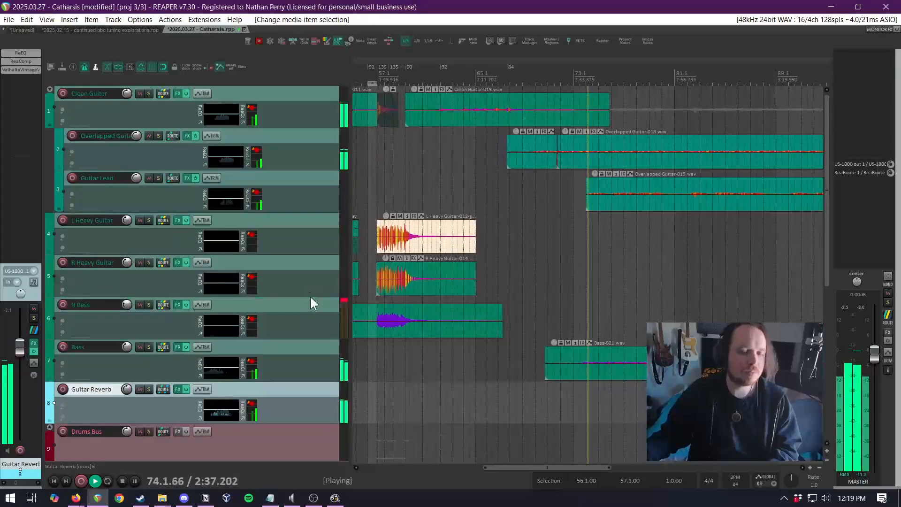
scroll(312, 295, down, 3)
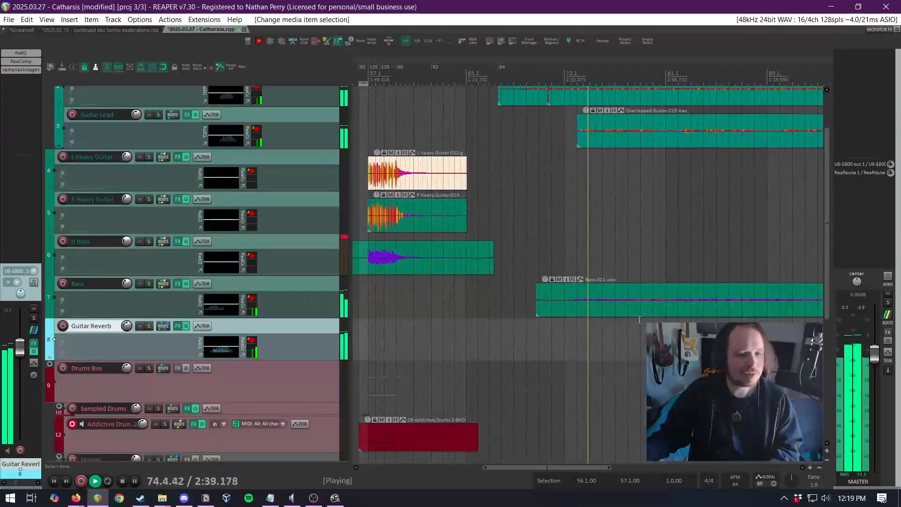
scroll(581, 298, down, 3)
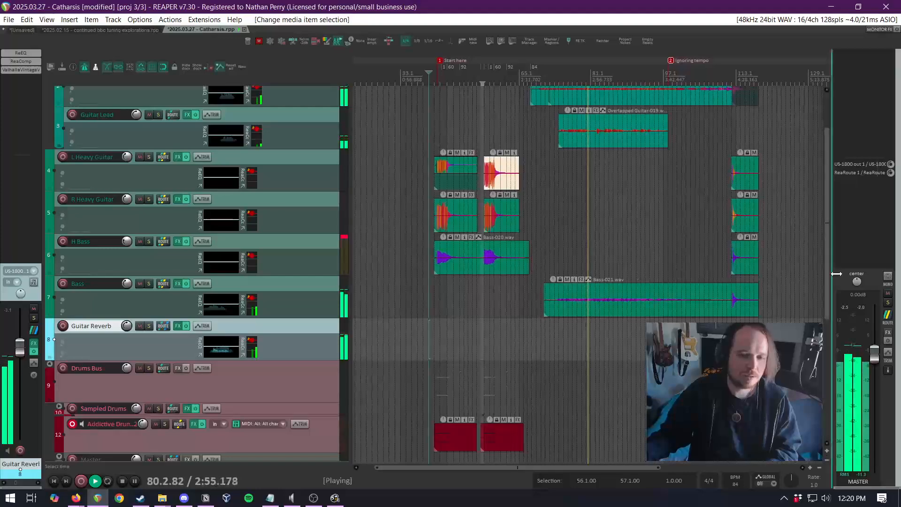
drag(828, 274, 828, 238)
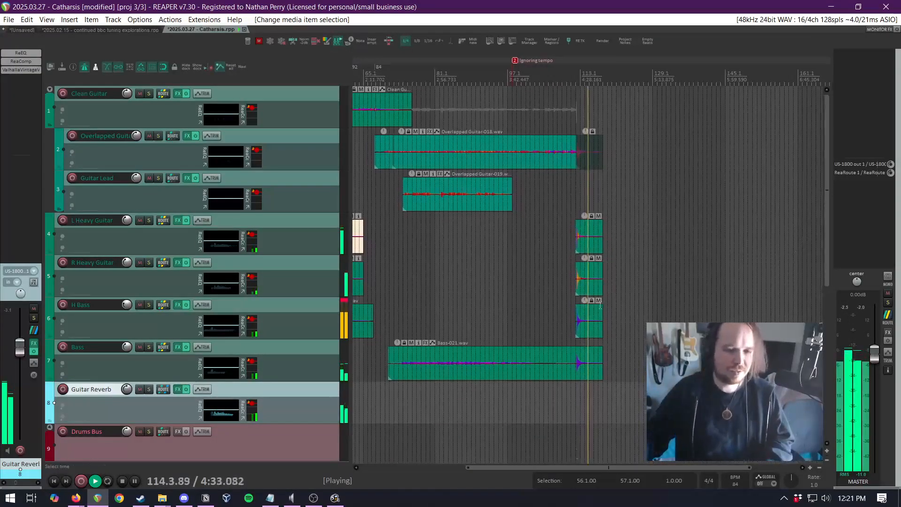
Replay the ending from about bar 109 and open the Addictive Drums 2 MIDI item at bar 112
click(559, 322)
scroll(560, 321, up, 4)
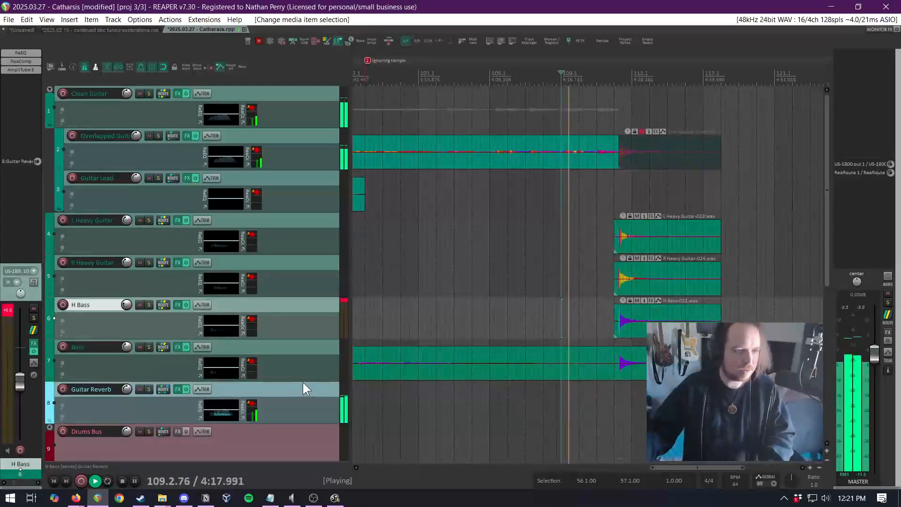
scroll(302, 382, down, 2)
scroll(304, 313, down, 2)
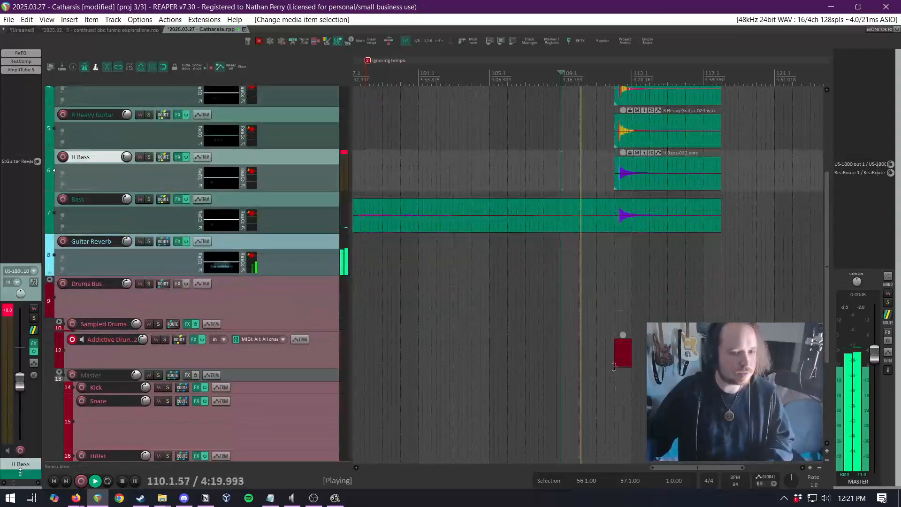
click(620, 353)
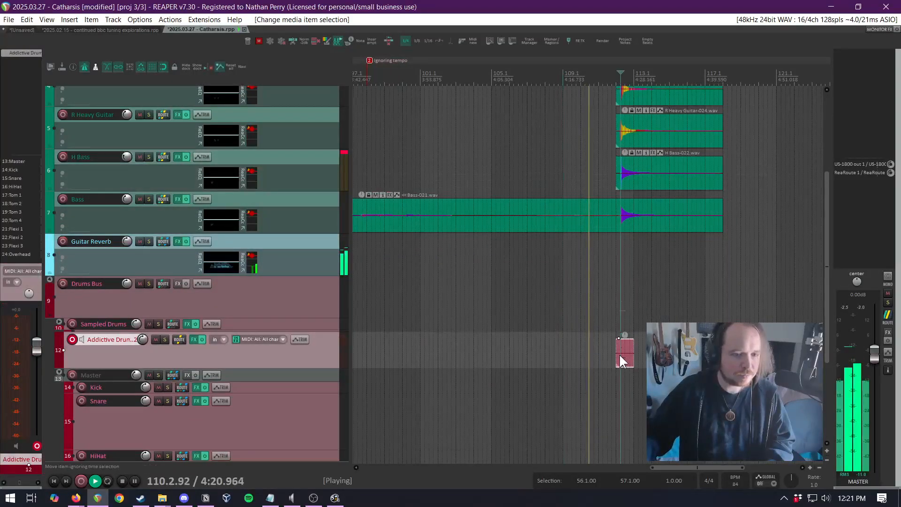
double_click(620, 355)
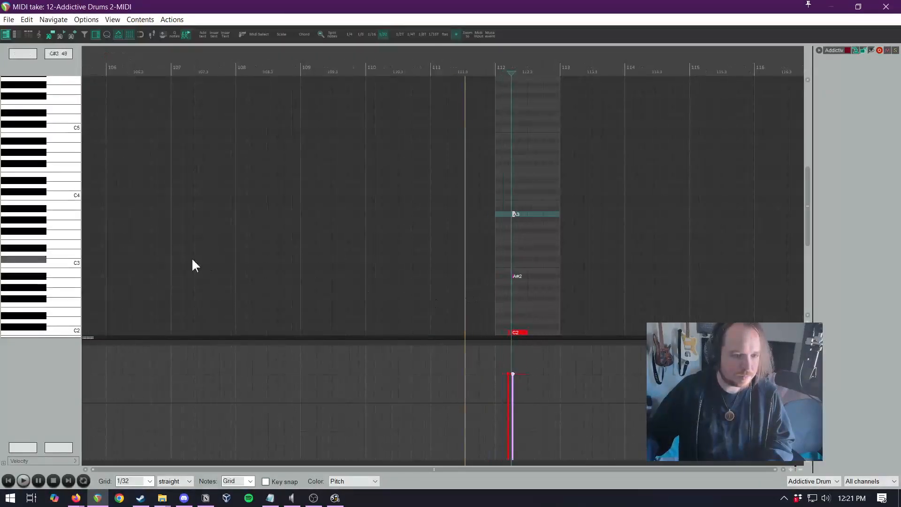
Stop playback and mute the first short C2 note just before 112.2
scroll(68, 284, down, 3)
key(space)
scroll(502, 262, up, 6)
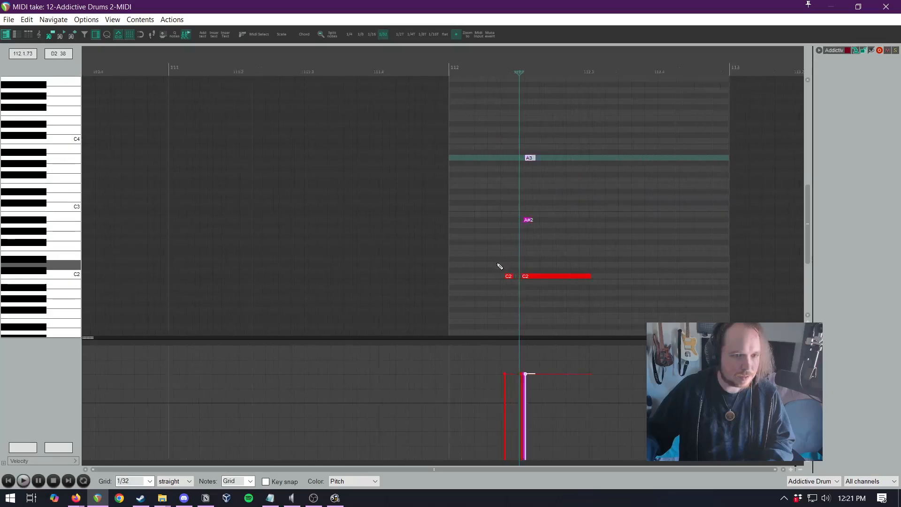
click(512, 276)
right_click(511, 275)
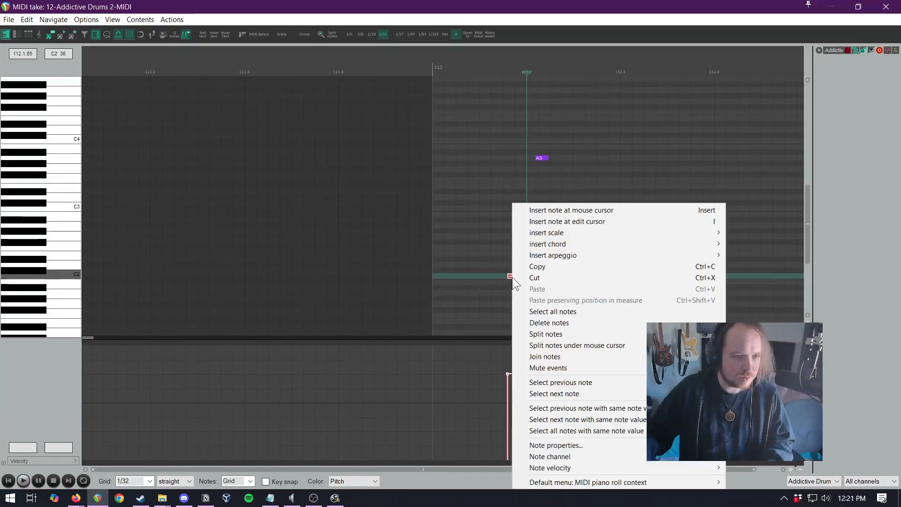
click(562, 393)
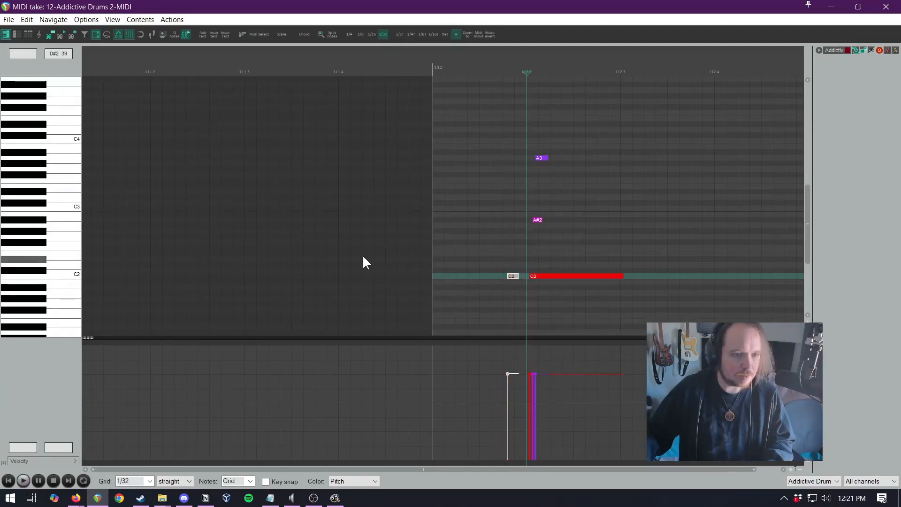
Play the ending from about 111.4, return to the arrangement to hear it out, and save the project
click(342, 253)
key(space)
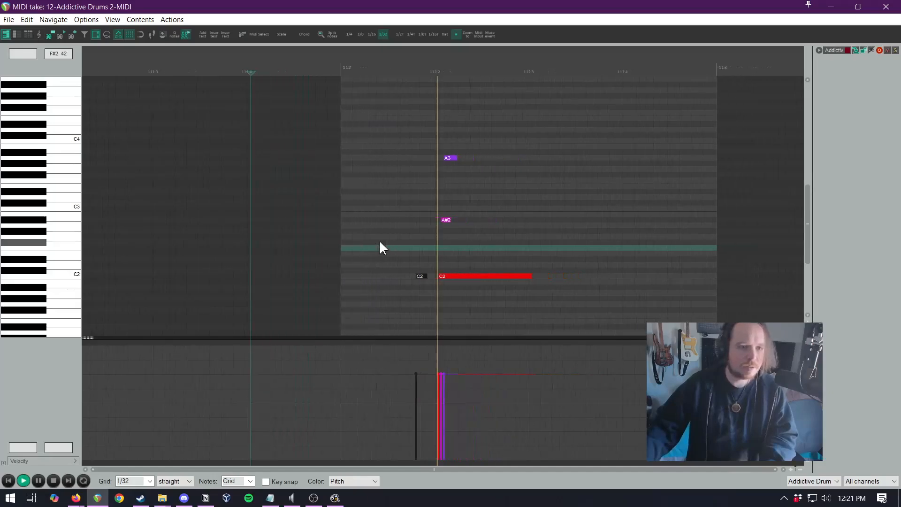
click(832, 7)
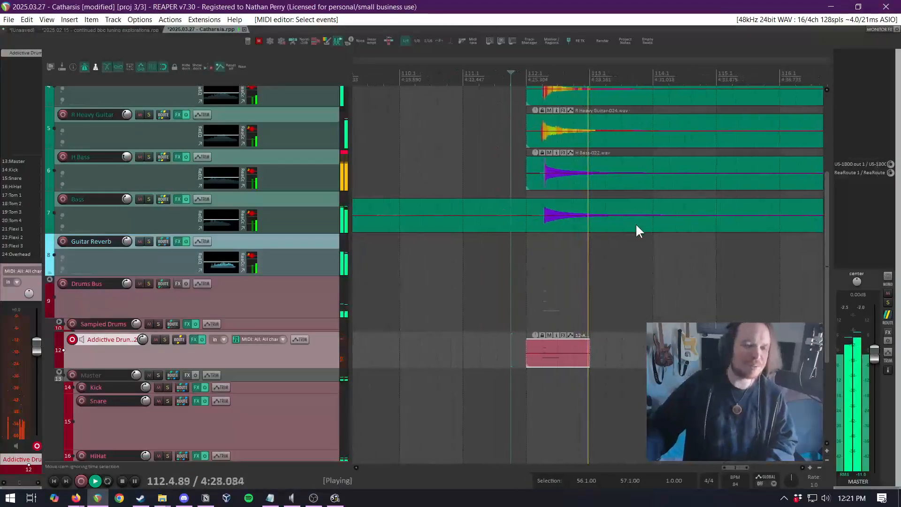
scroll(637, 225, down, 3)
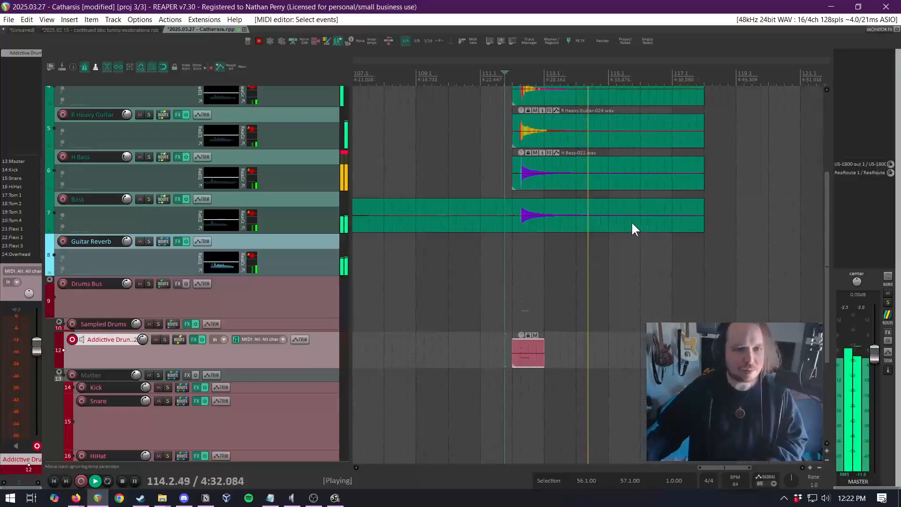
scroll(620, 221, down, 5)
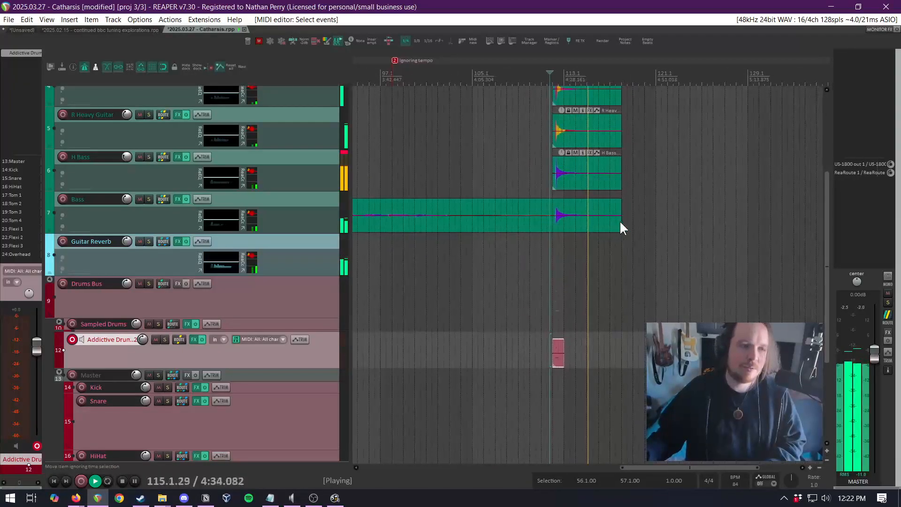
drag(825, 234, 833, 123)
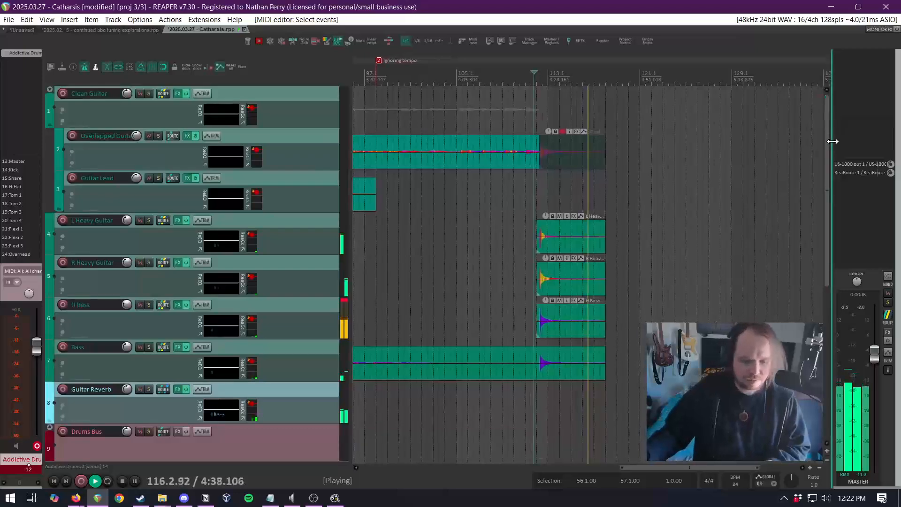
key(space)
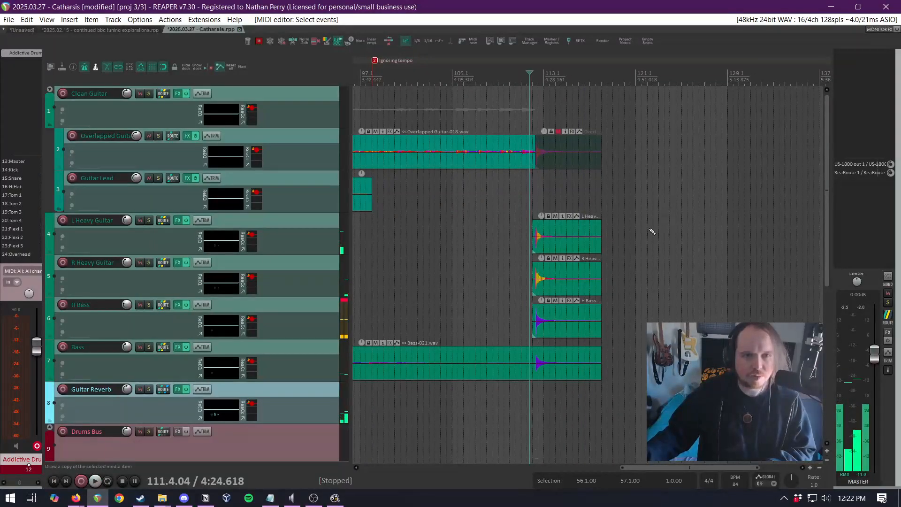
key(ctrl+s)
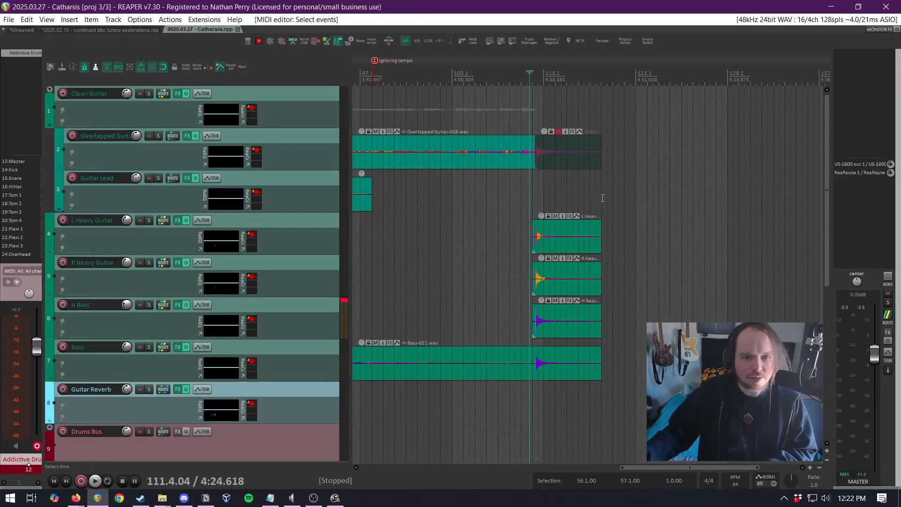
Clear the time selection and review the arrangement from bar 46, where the heavy guitars begin
drag(602, 198, 605, 100)
scroll(515, 183, down, 4)
scroll(371, 127, up, 3)
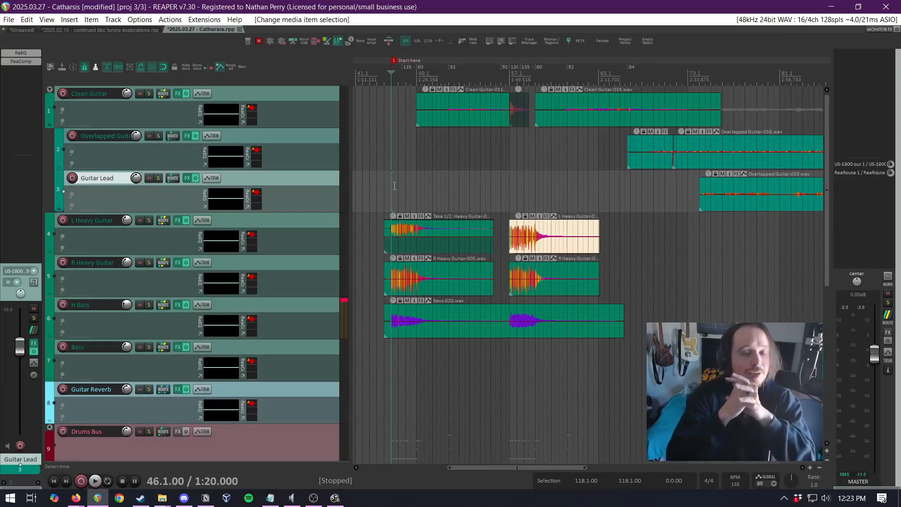
scroll(394, 162, up, 5)
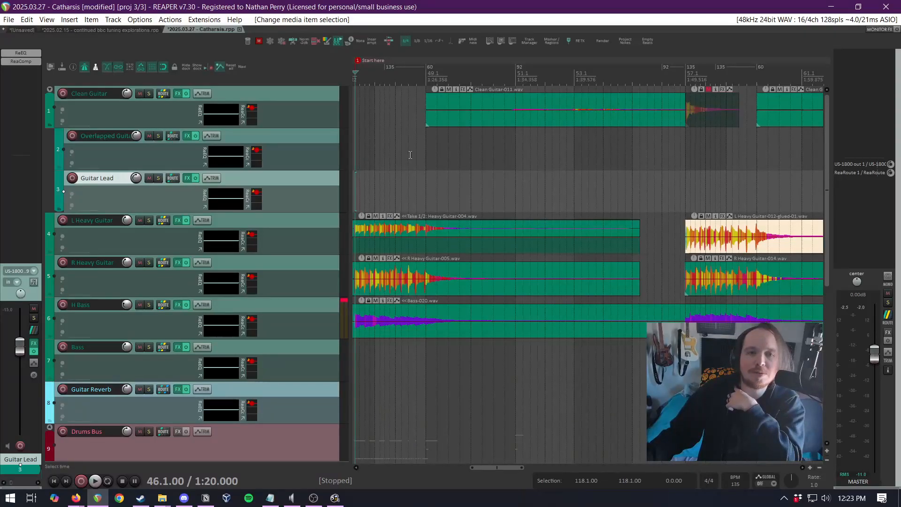
scroll(413, 155, down, 4)
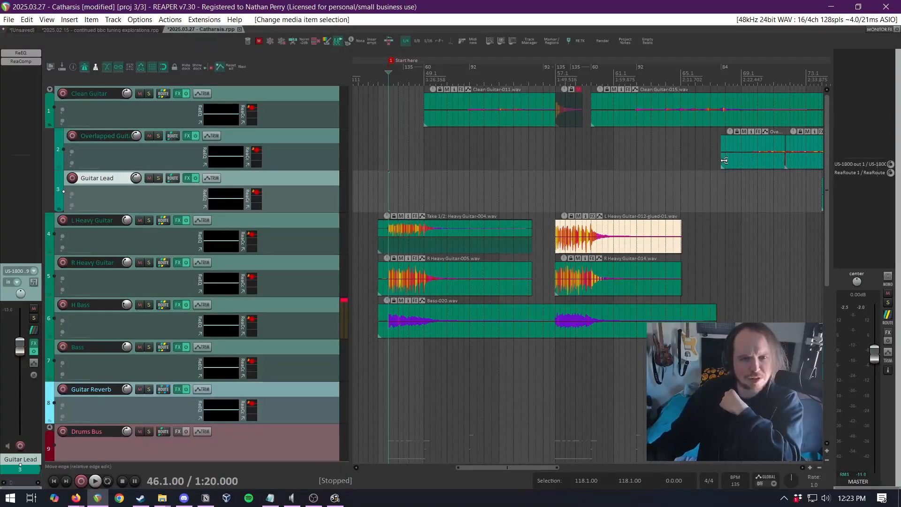
Survey the whole arrangement from the heavy opening through the overlapped guitars to the layered ending
scroll(675, 197, down, 4)
scroll(673, 207, up, 4)
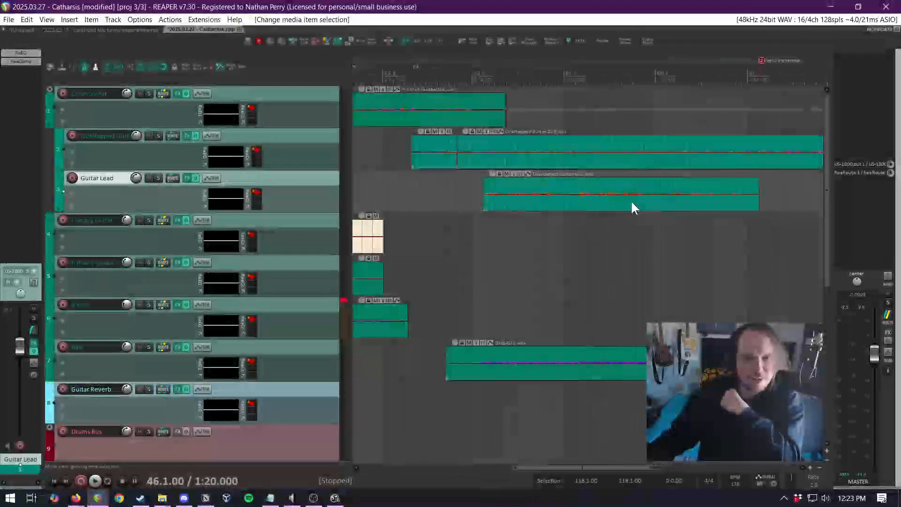
click(658, 225)
scroll(658, 224, down, 4)
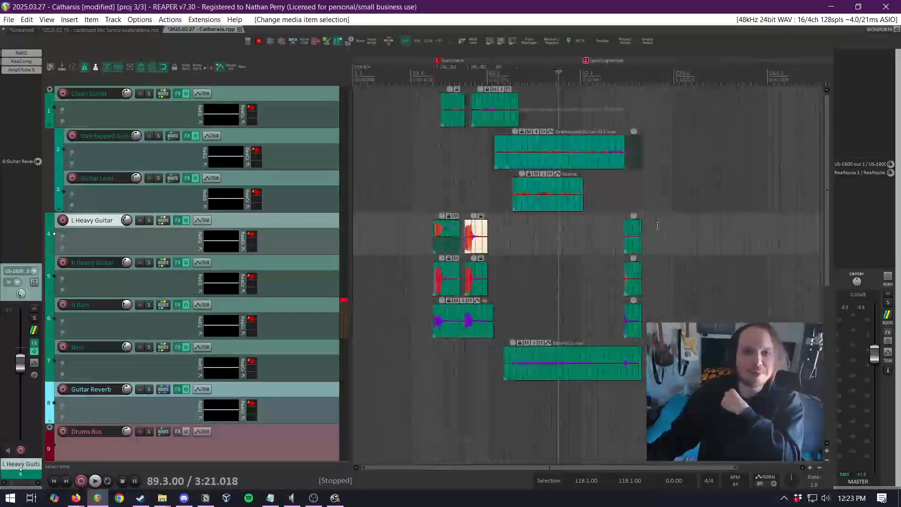
scroll(584, 225, up, 3)
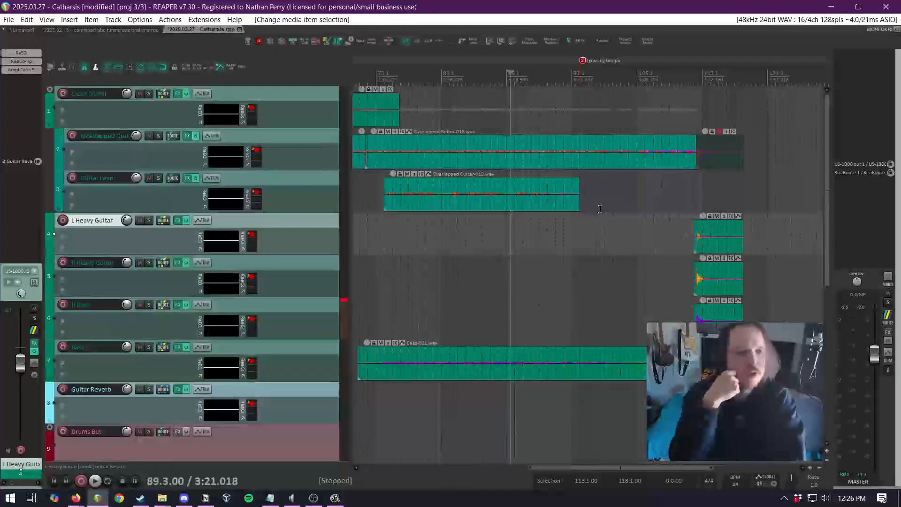
scroll(600, 209, down, 8)
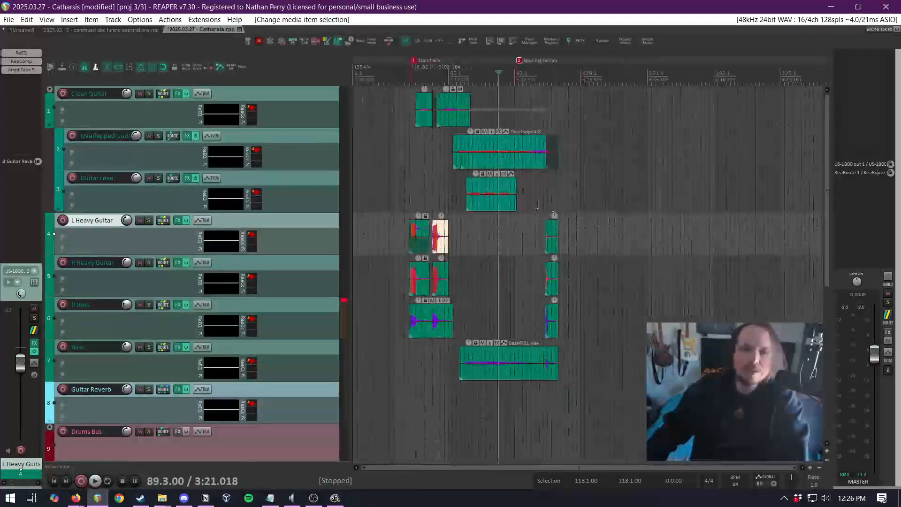
Examine the opening heavy guitar section from bar 46 up to the clean guitar entry at bar 49
click(419, 125)
scroll(422, 127, up, 8)
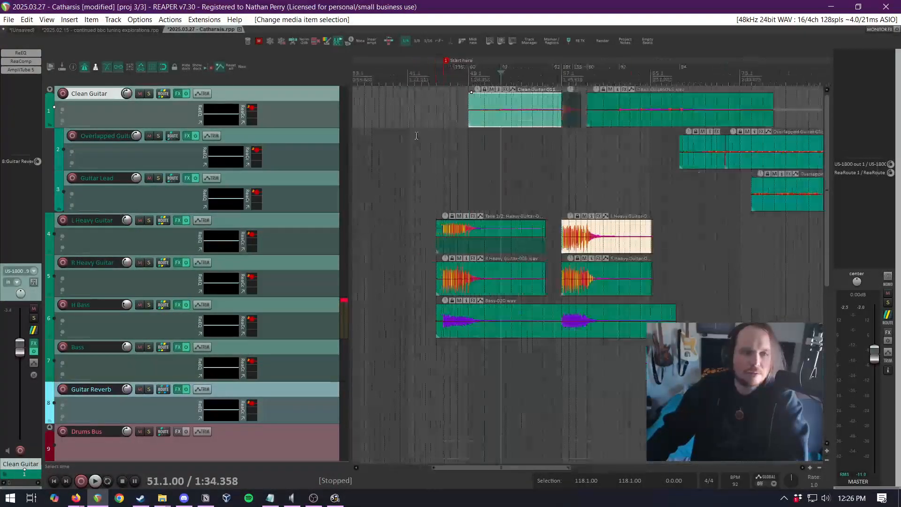
click(449, 135)
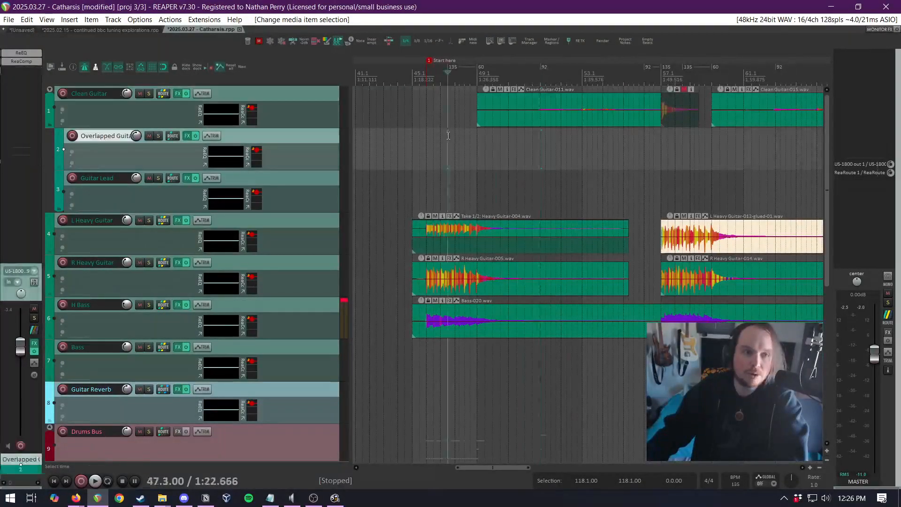
scroll(449, 135, up, 4)
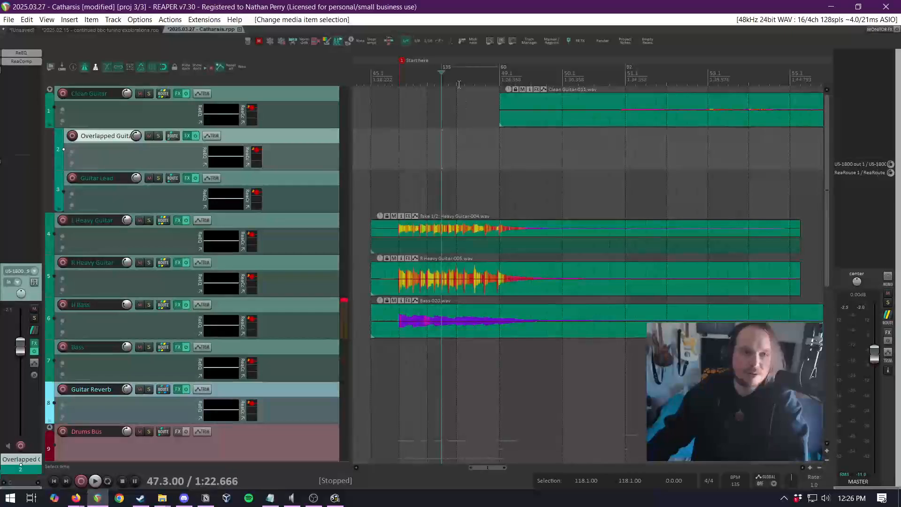
scroll(474, 116, up, 2)
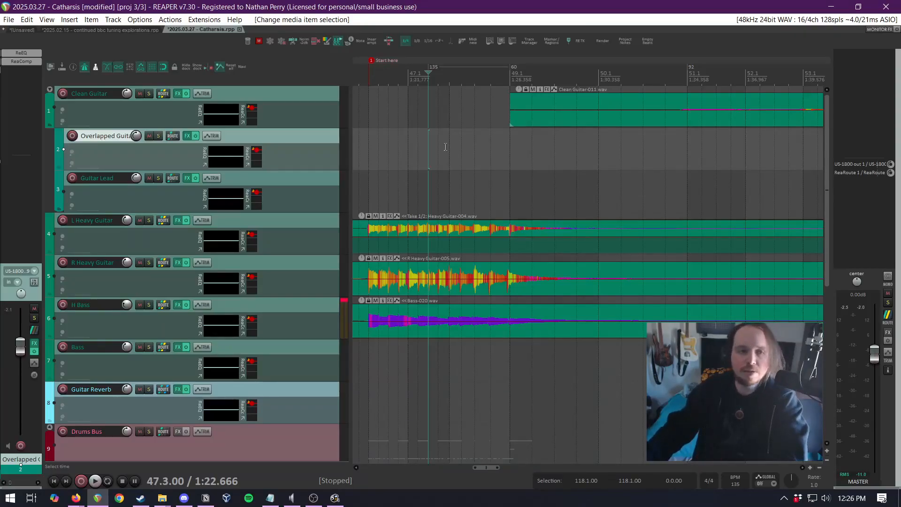
scroll(465, 137, left, 2)
click(397, 129)
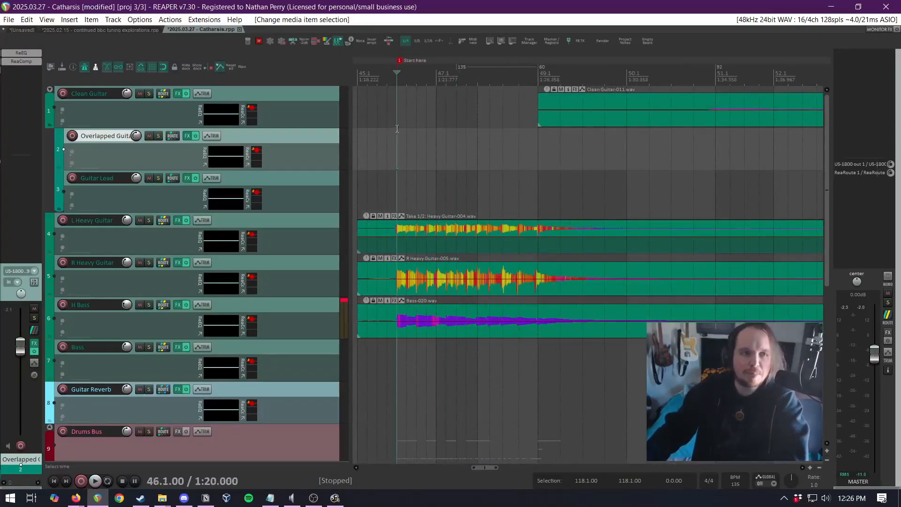
click(456, 127)
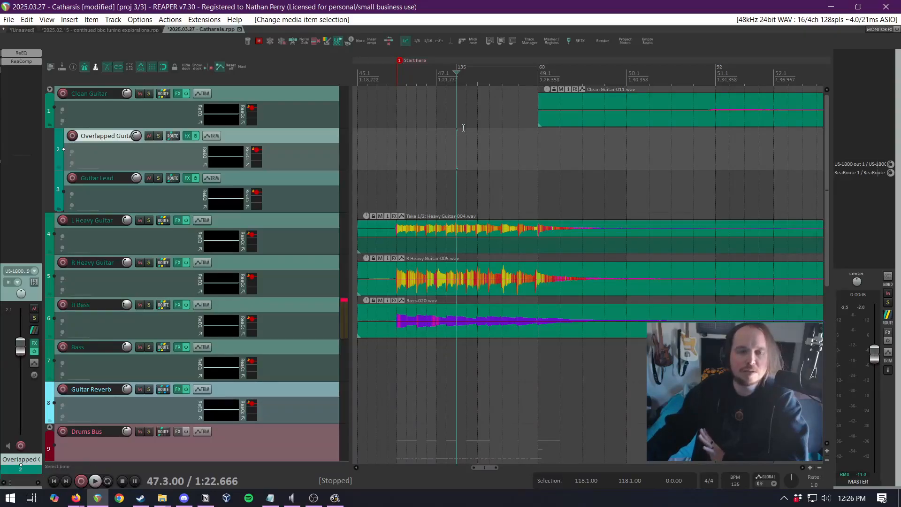
click(538, 152)
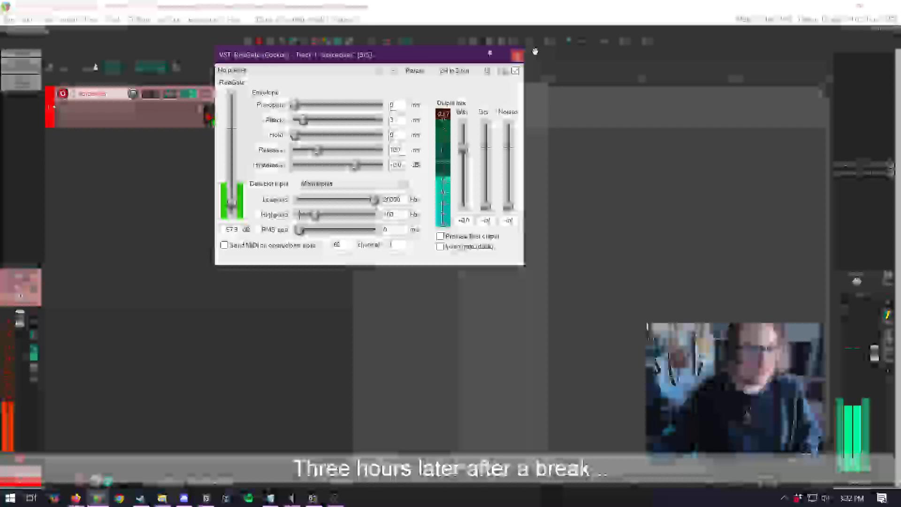
Close the voiceover track's ReaGate window and switch to the 2025.03.27 - Catharsis project
click(517, 55)
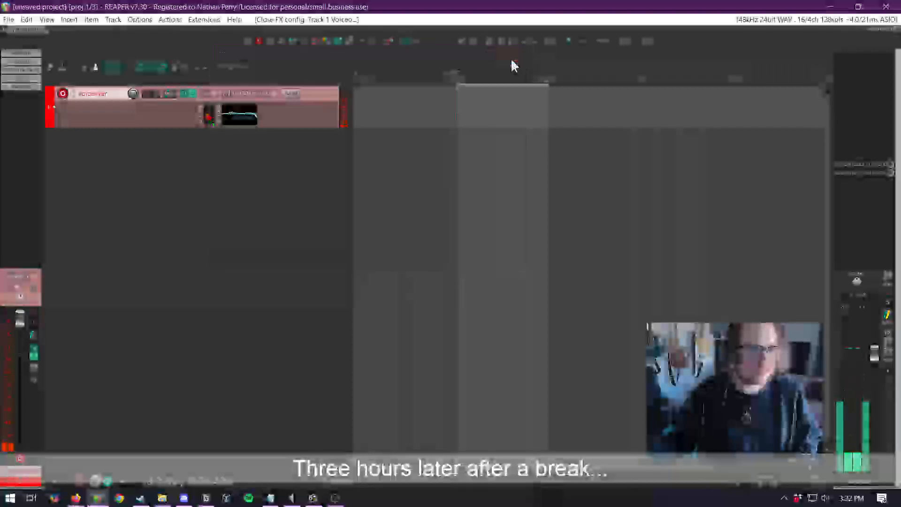
click(206, 30)
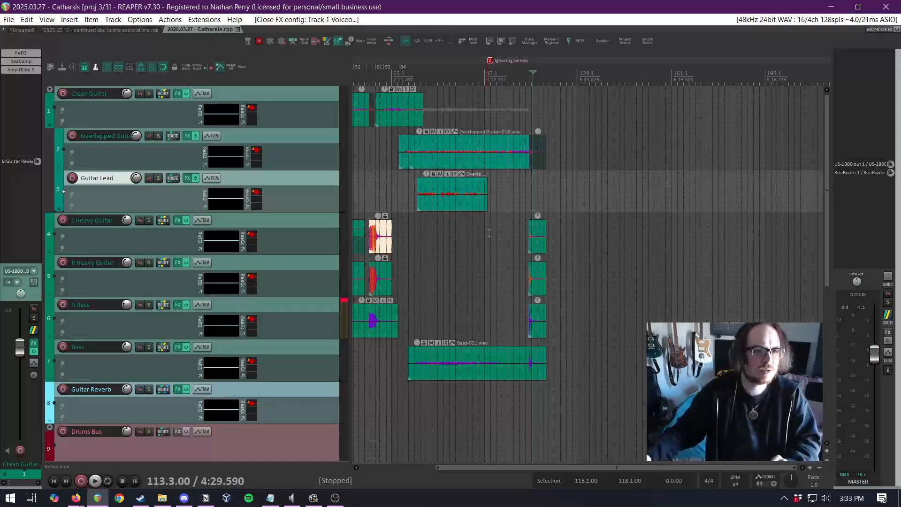
Play the song from bar 45, lower the master volume to -4.47 dB, and pause playback after the second heavy section
scroll(450, 207, down, 3)
click(383, 175)
scroll(384, 176, up, 10)
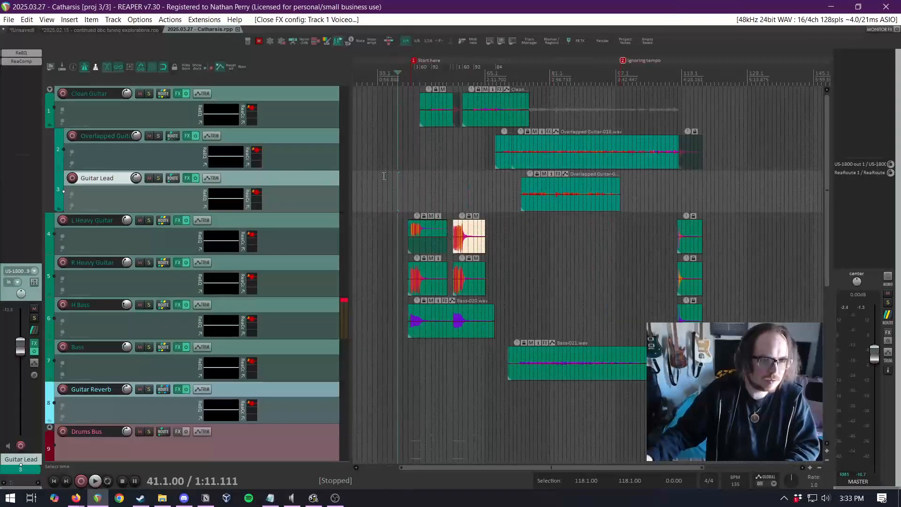
click(466, 191)
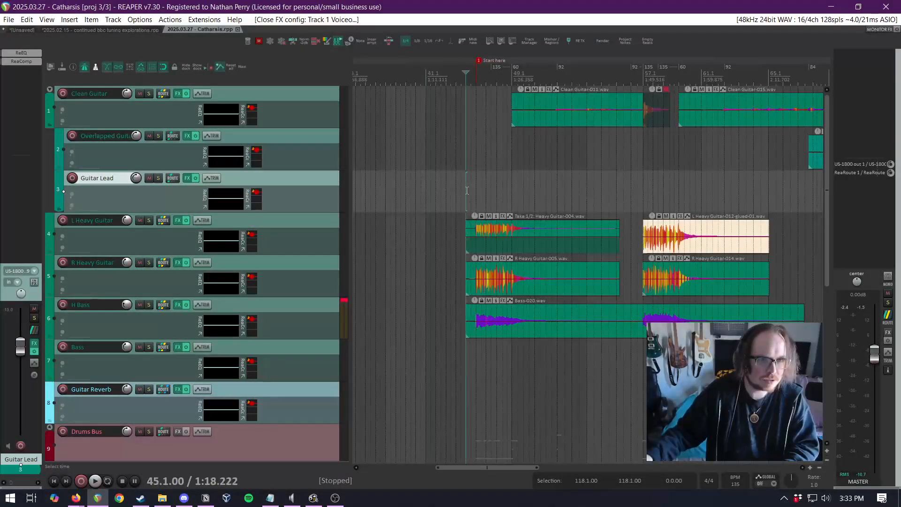
key(space)
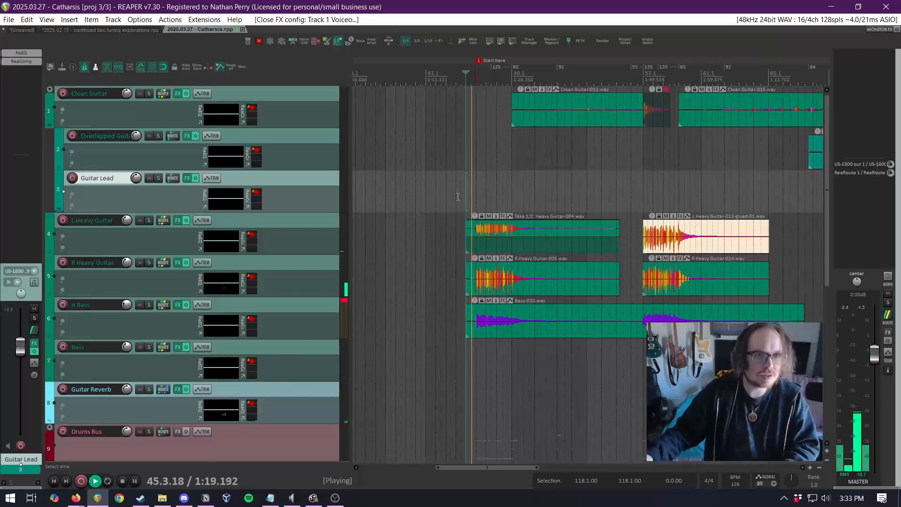
key(space)
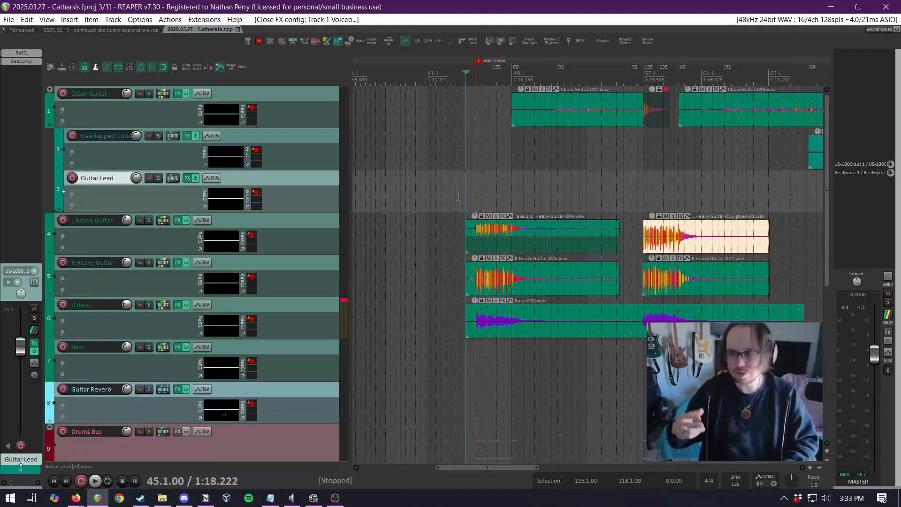
key(space)
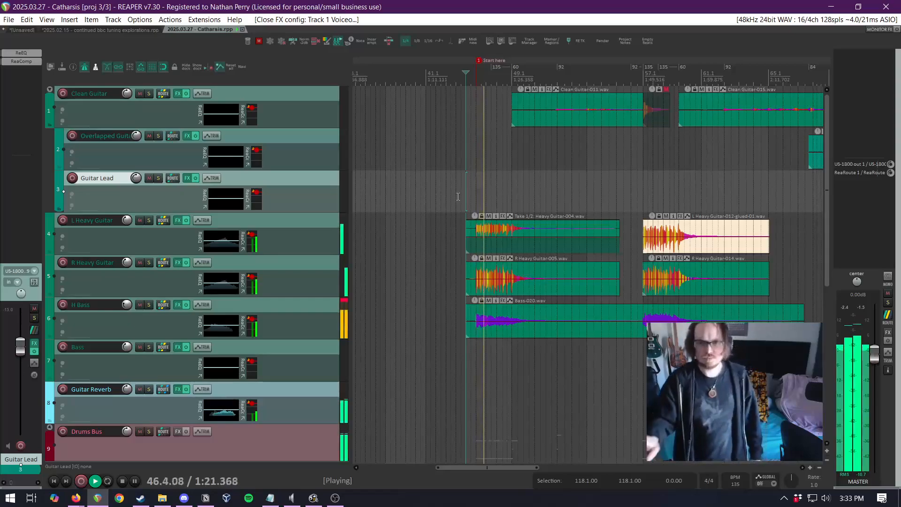
drag(877, 350, 877, 362)
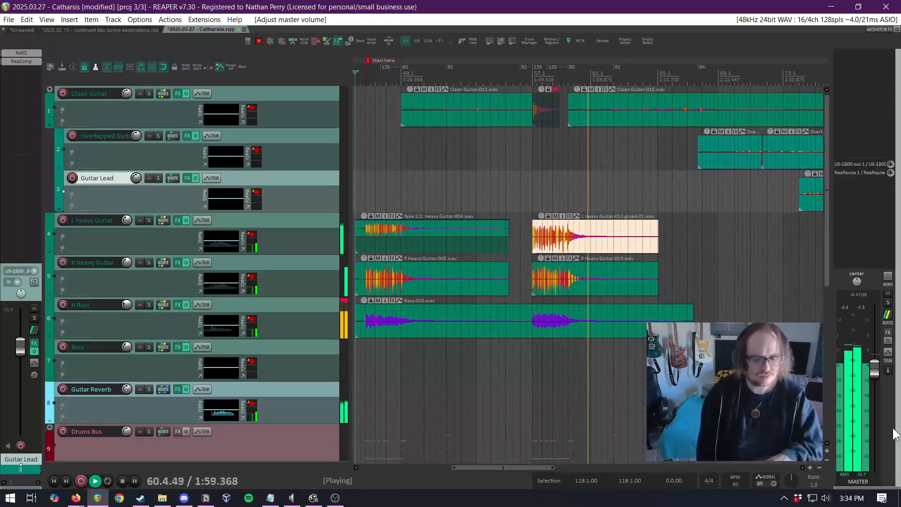
key(ctrl+space)
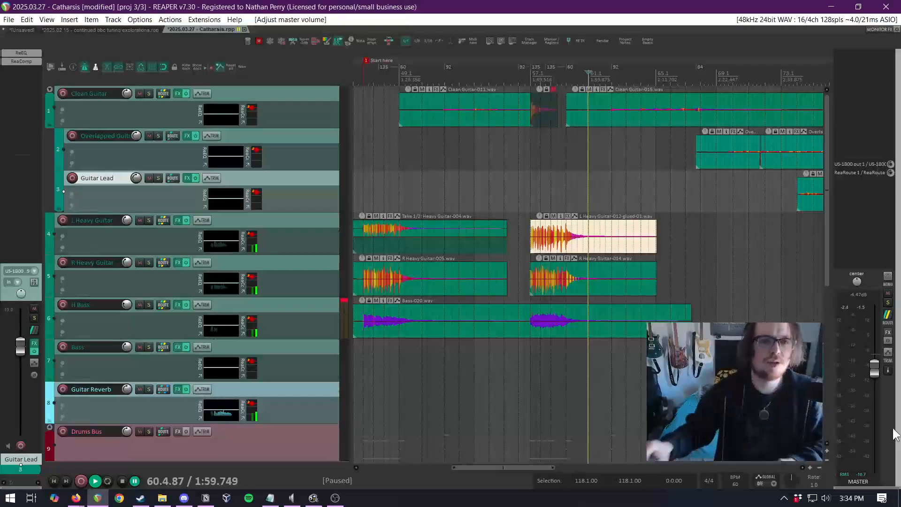
Create a region over the second heavy riff from 57.1 to 58.3 and copy it directly after itself to repeat the riff
click(527, 179)
scroll(527, 179, up, 5)
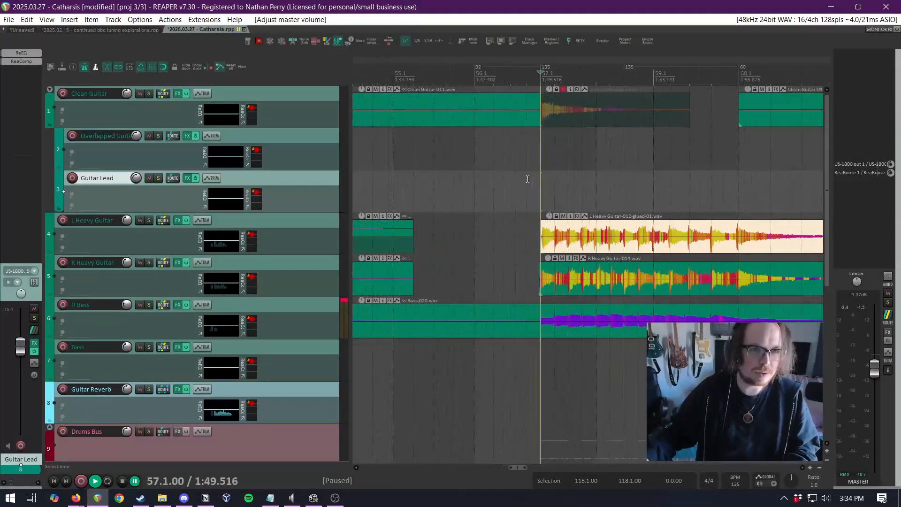
scroll(553, 168, up, 2)
drag(544, 164, 652, 149)
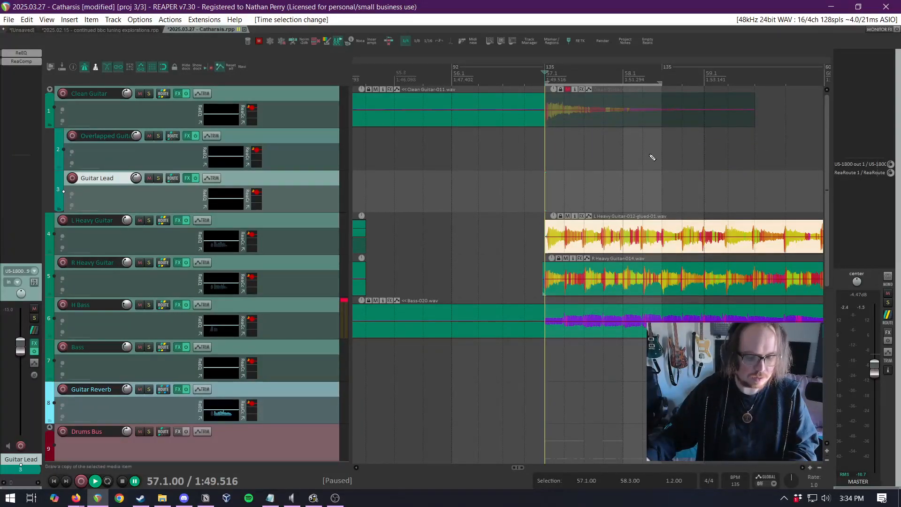
key(r)
key(shift+r)
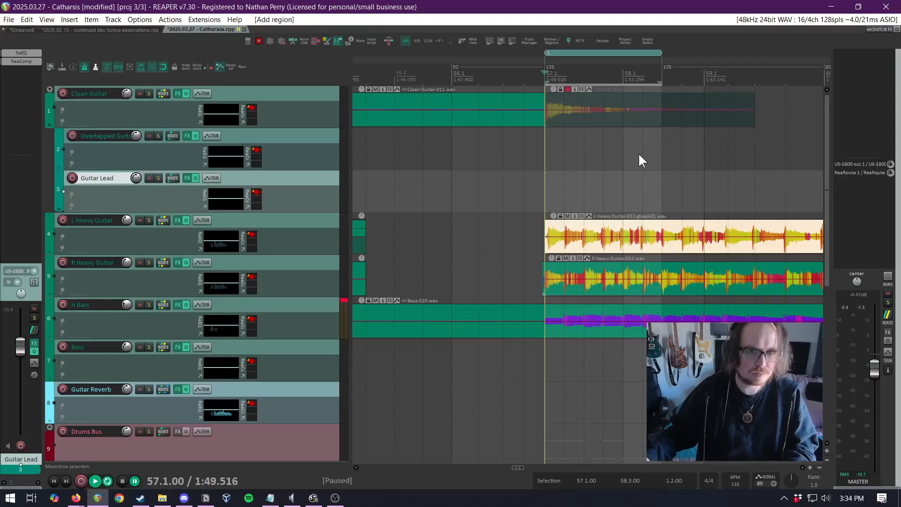
drag(613, 53, 625, 55)
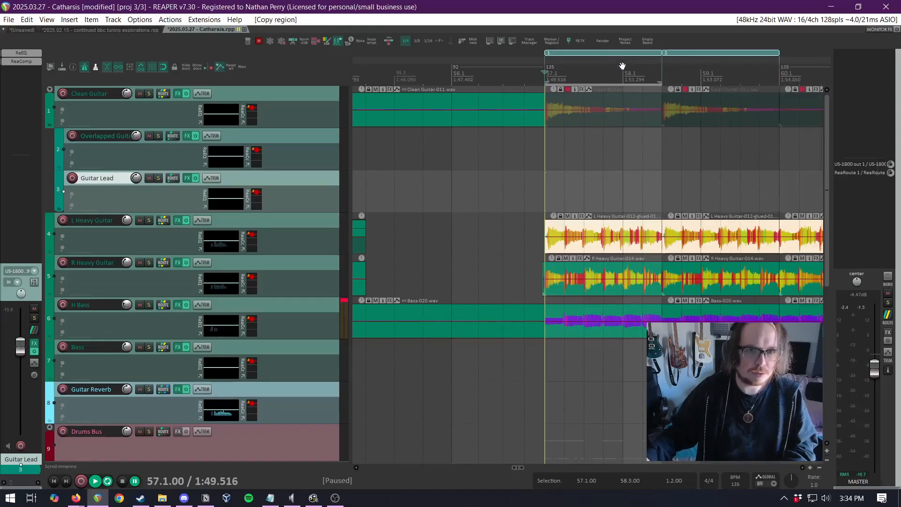
Turn off repeat and play the duplicated riff from 56.3 across the join at 58.3
click(504, 189)
click(104, 480)
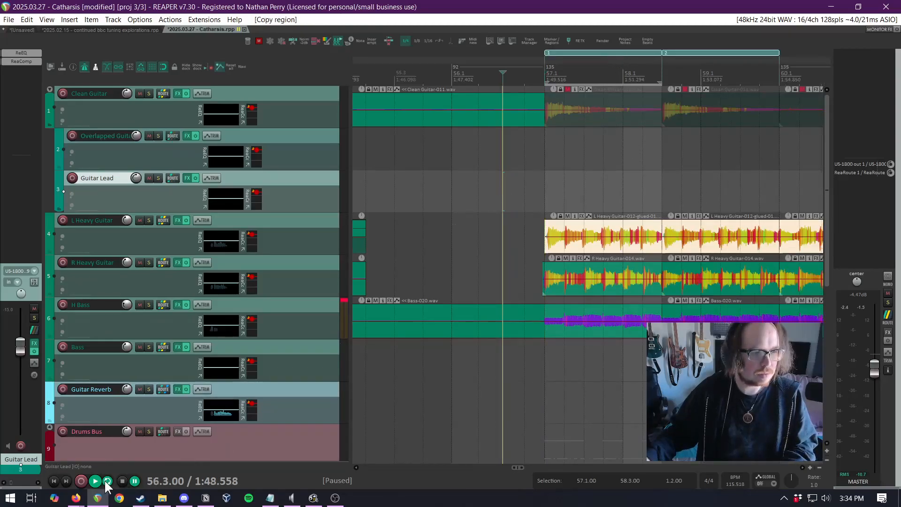
key(space)
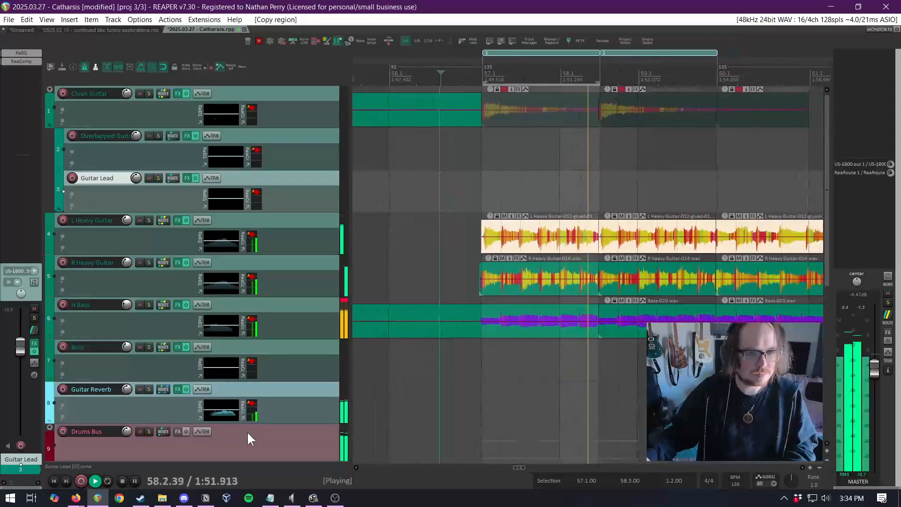
key(space)
Extend the start of the copied L Heavy Guitar item before 58.3 and shorten its crossfade with the preceding item
scroll(519, 235, up, 3)
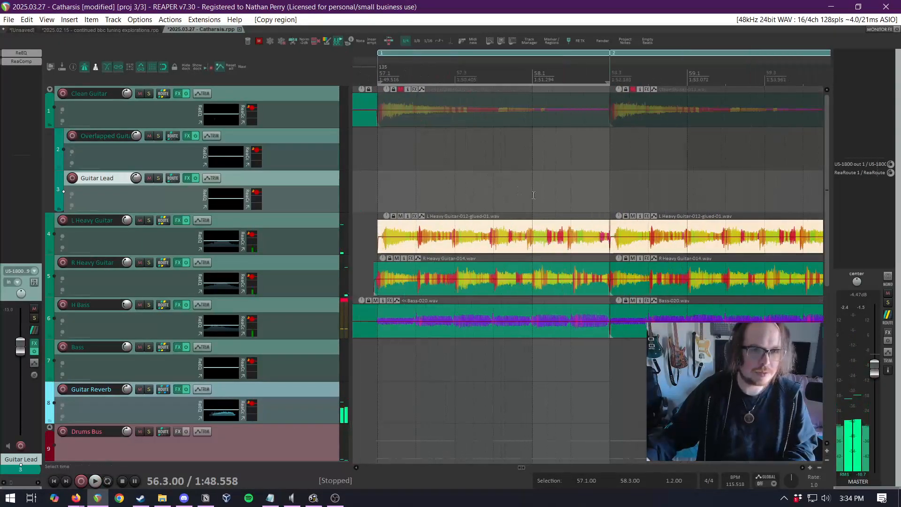
click(630, 237)
drag(632, 244, 572, 229)
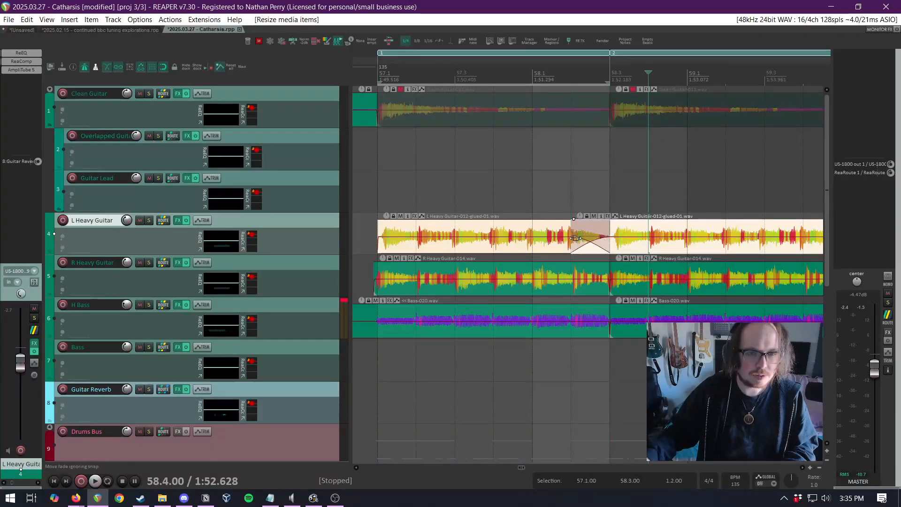
drag(575, 239, 605, 235)
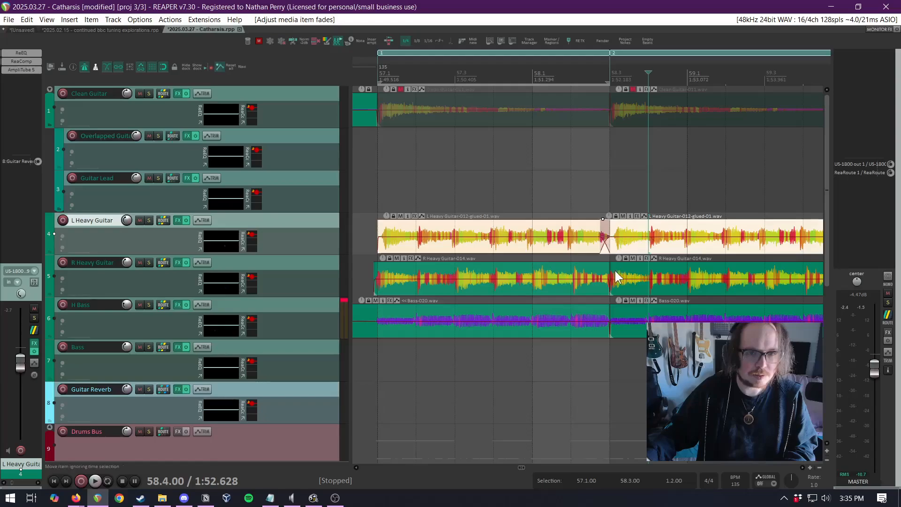
Create a matching short crossfade between the two R Heavy Guitar items just before 58.3
click(620, 286)
drag(610, 286, 572, 280)
key(ctrl+z)
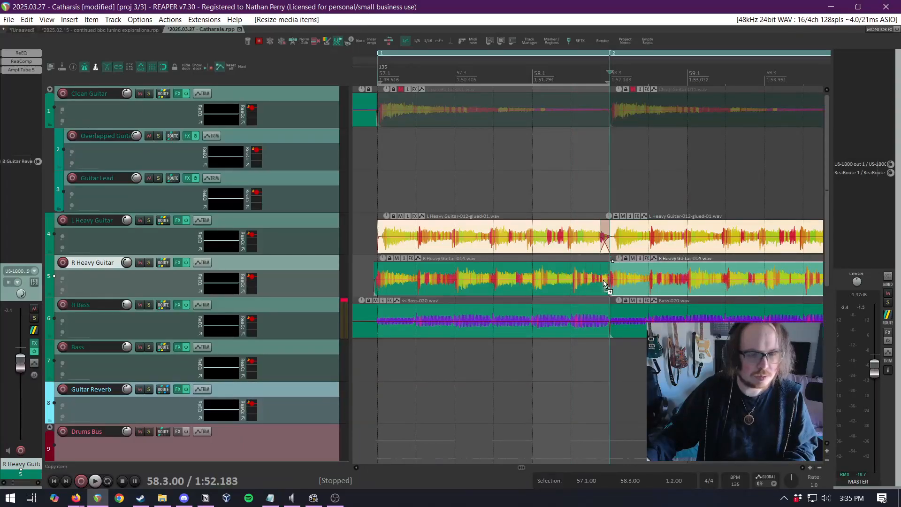
mouse_move(609, 278)
mouse_down()
mouse_move(573, 278)
mouse_move(596, 269)
mouse_move(642, 278)
mouse_move(571, 275)
mouse_move(604, 282)
mouse_up()
key(ctrl+z)
key(ctrl+z)
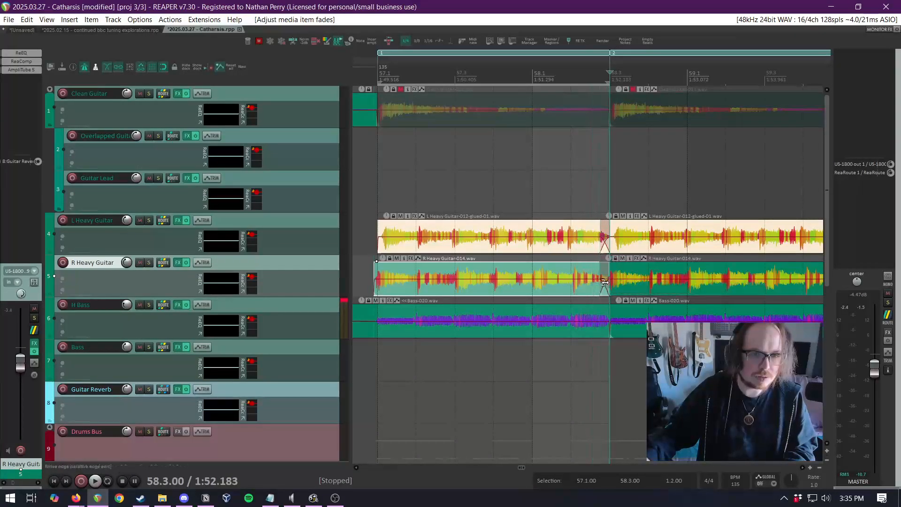
Crossfade the copied H Bass item into the preceding one just before 58.3 and play the repeated riff from 57.1
click(638, 320)
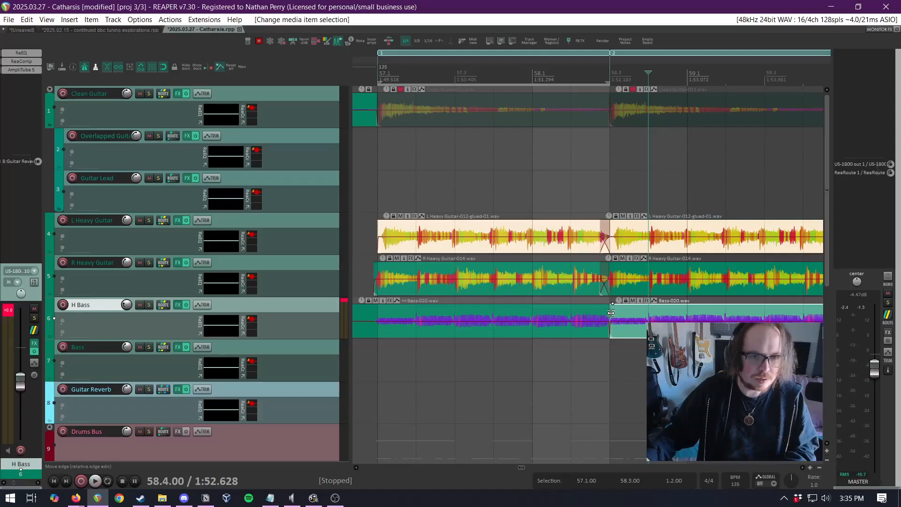
mouse_move(612, 313)
mouse_down()
mouse_move(572, 315)
mouse_move(605, 315)
mouse_up()
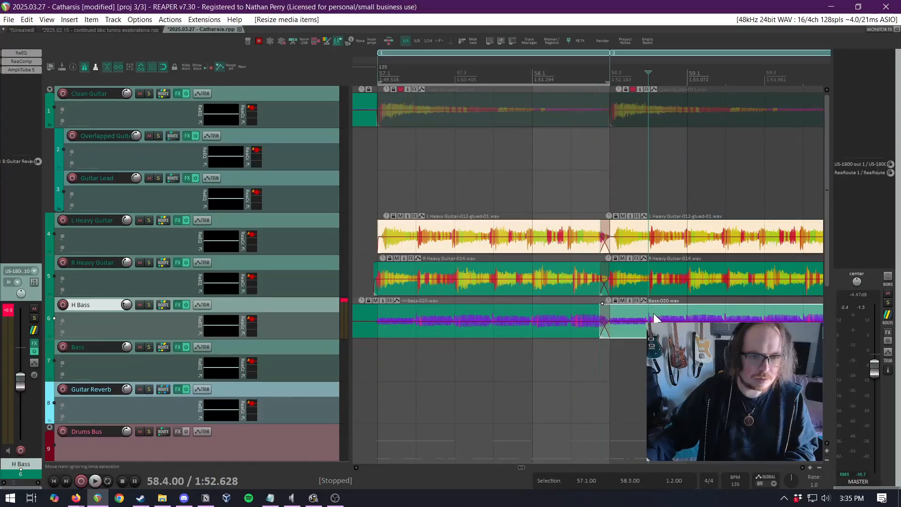
scroll(548, 237, down, 2)
click(515, 181)
key(space)
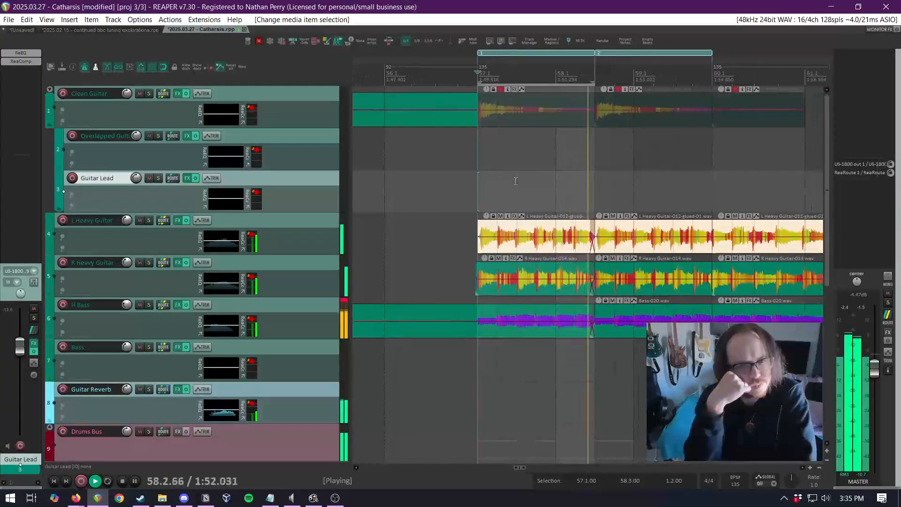
key(space)
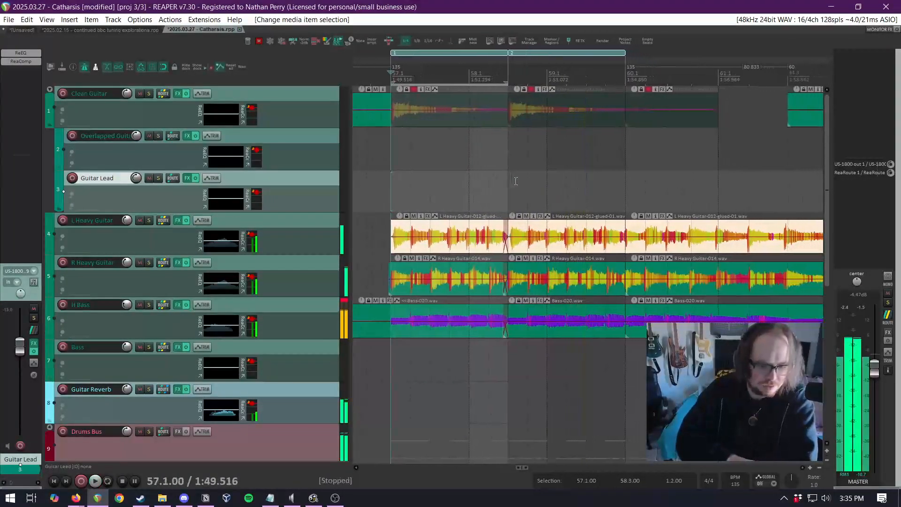
Undo the last fade adjustment on the H Bass crossfade before 58.3
key(ctrl+z)
key(ctrl+z)
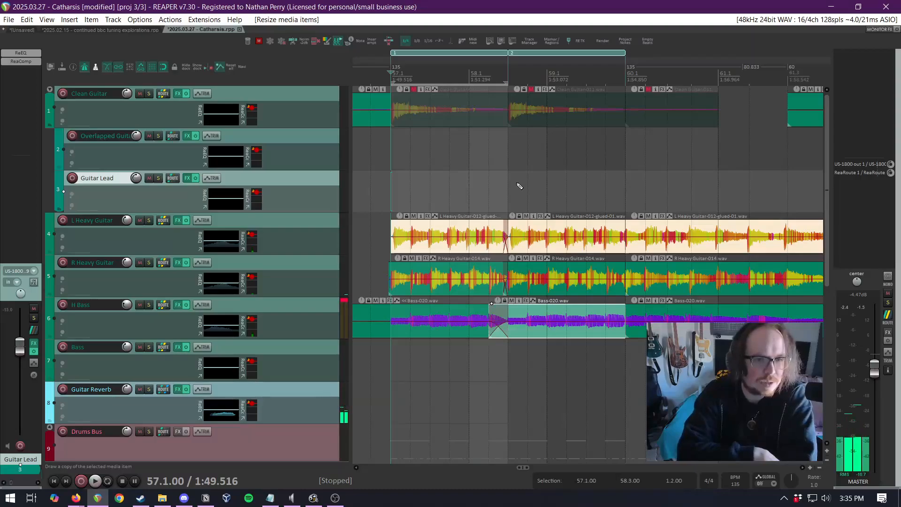
Undo the latest media item edge adjustments on the bass and both heavy guitar tracks
key(ctrl+z)
key(ctrl+z)
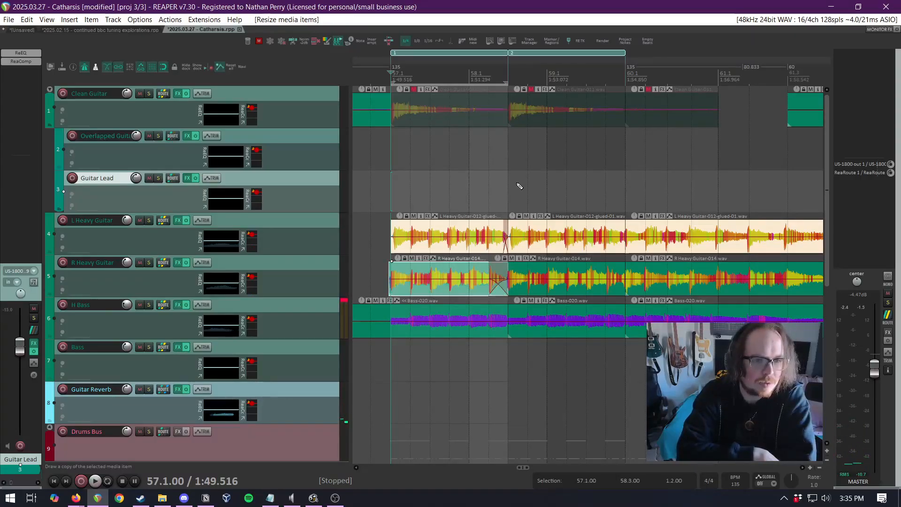
key(ctrl+z)
key(ctrl+z)
key(ctrl+z)
key(ctrl+z)
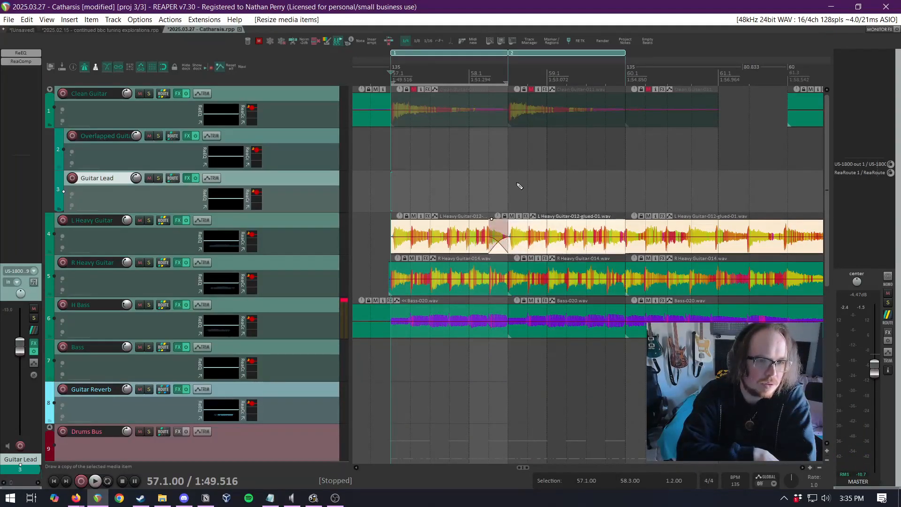
key(ctrl+z)
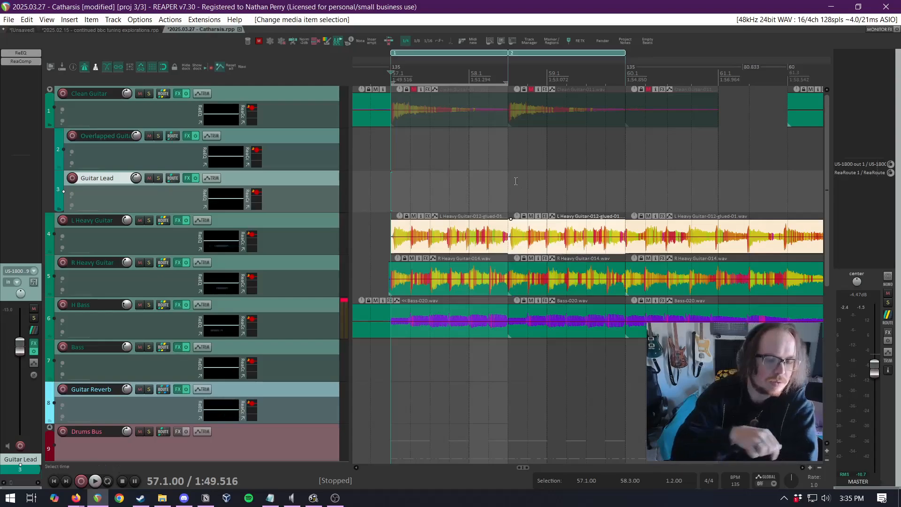
Play back the arrangement from 56.1.00 through the heavy section and into the following clean guitar part
scroll(516, 181, down, 2)
click(430, 194)
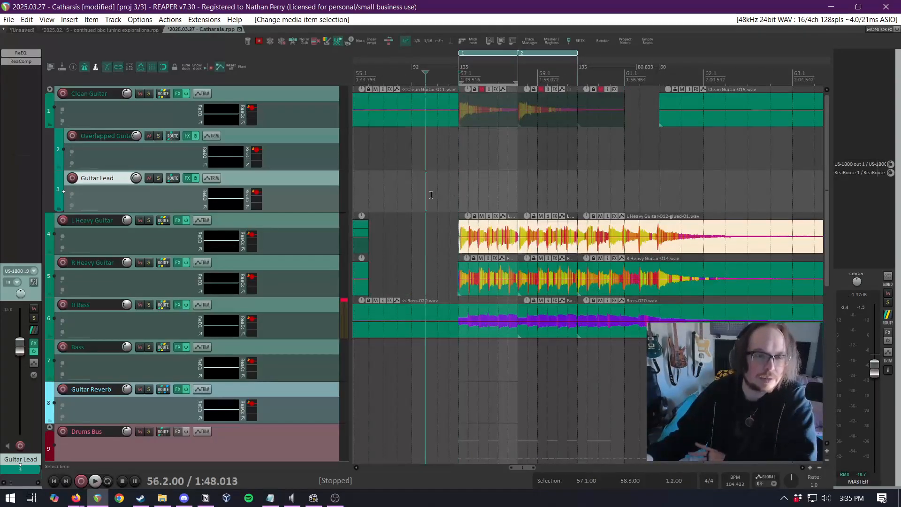
click(413, 172)
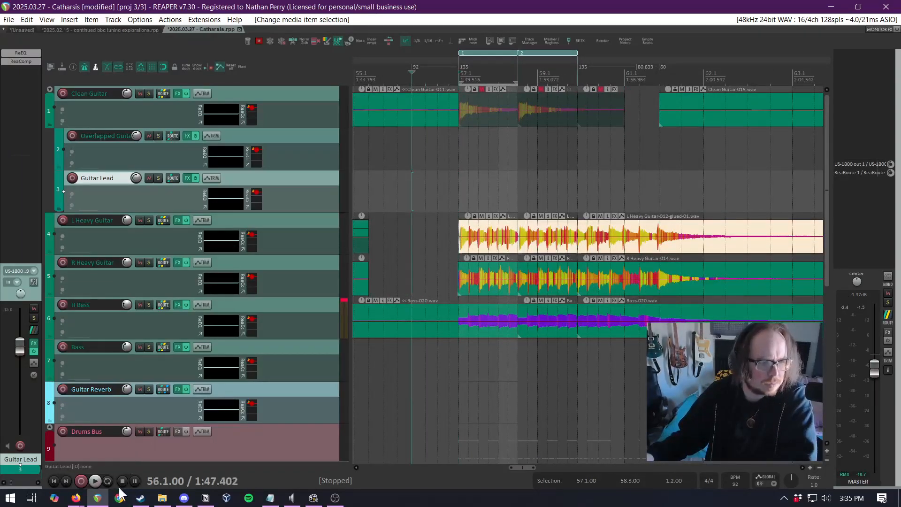
click(95, 480)
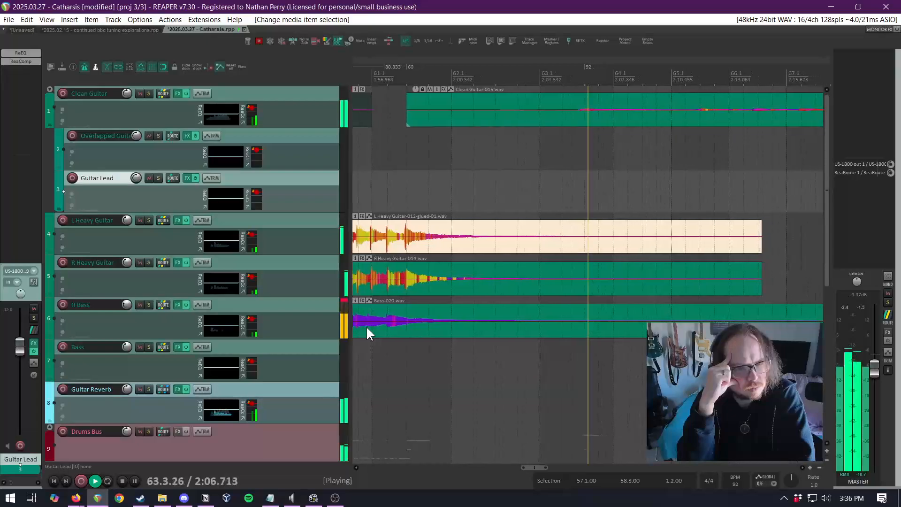
key(space)
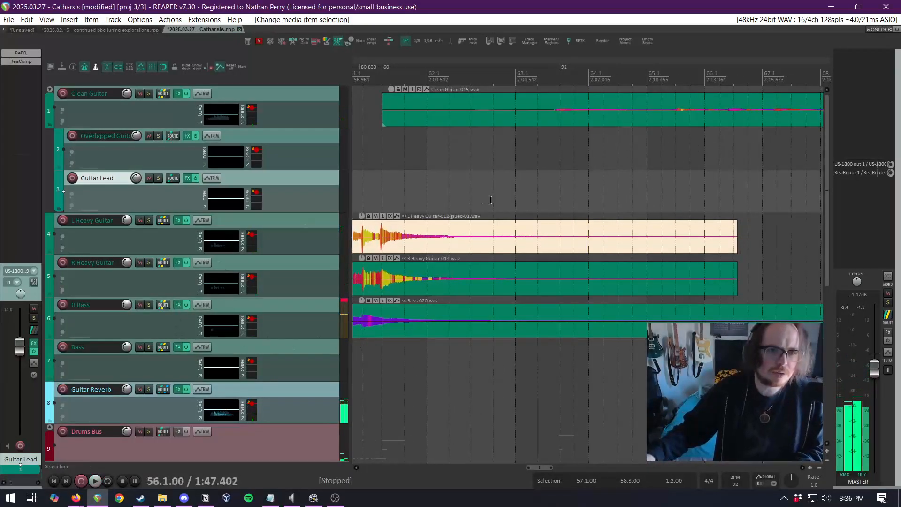
Undo the recent edits up to and including the copy of region 1 with its contents
scroll(492, 203, down, 4)
scroll(443, 178, up, 4)
key(ctrl+z)
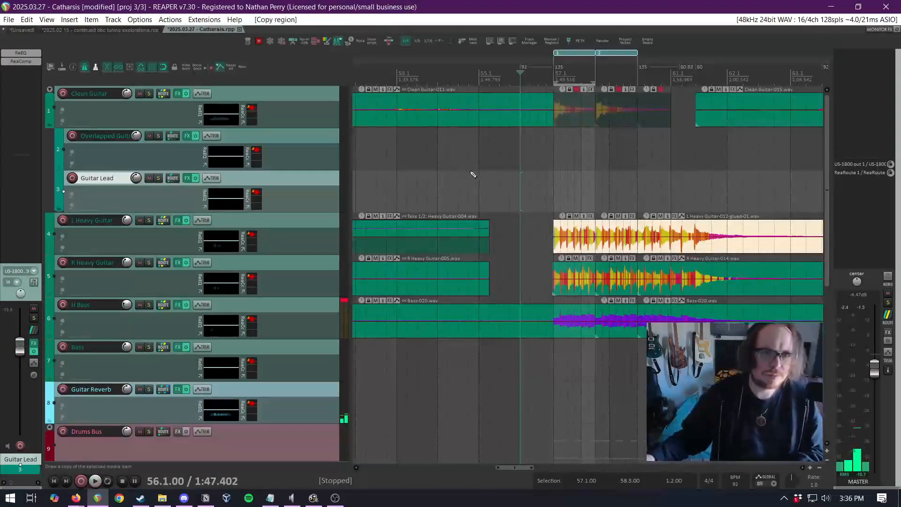
key(ctrl+z)
Select the time range from 58.3.00 to 60.1.00 after region 1 and insert empty beats there
scroll(686, 204, up, 4)
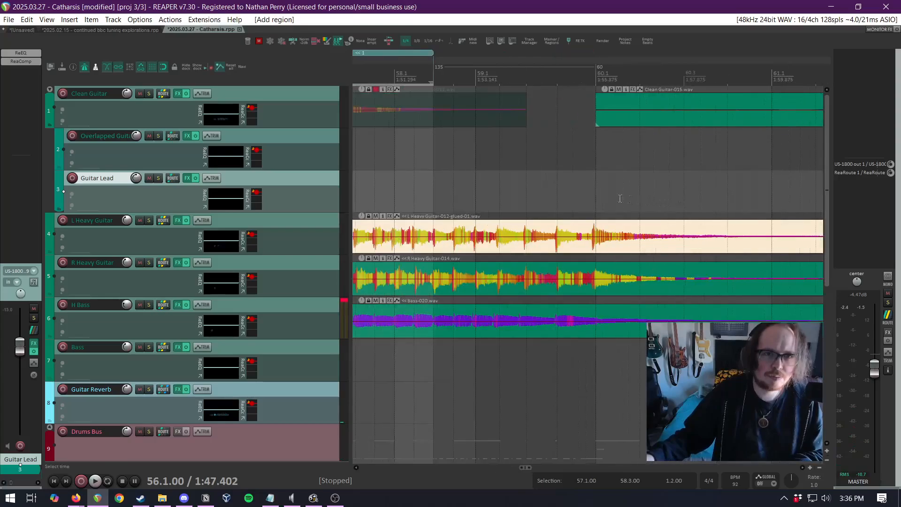
scroll(465, 188, down, 4)
scroll(415, 179, up, 3)
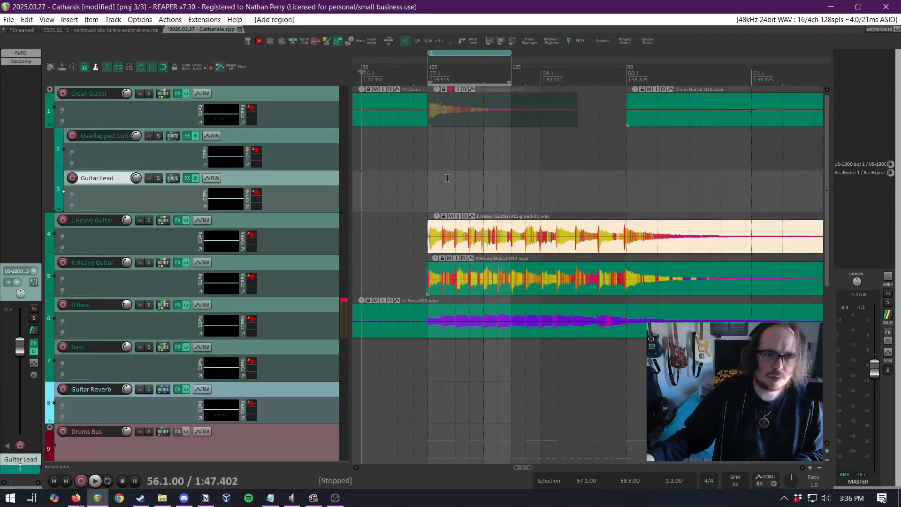
click(512, 171)
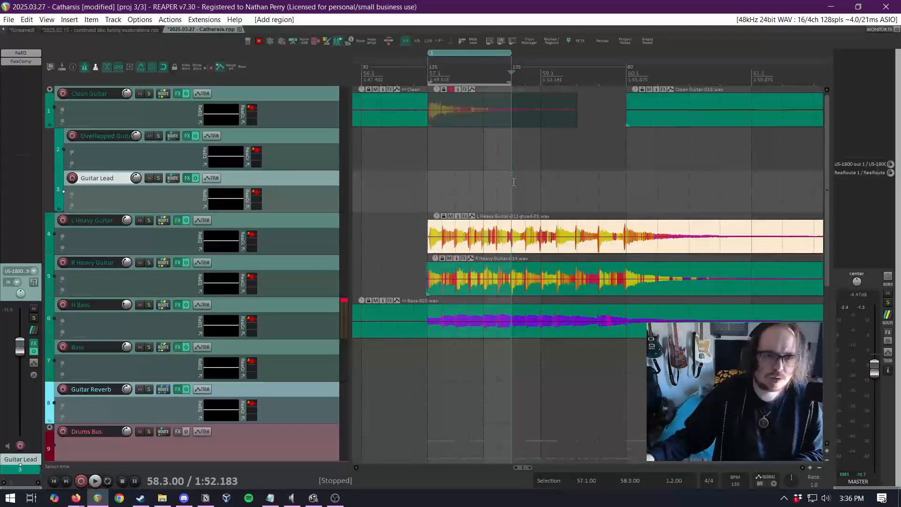
drag(513, 182, 618, 164)
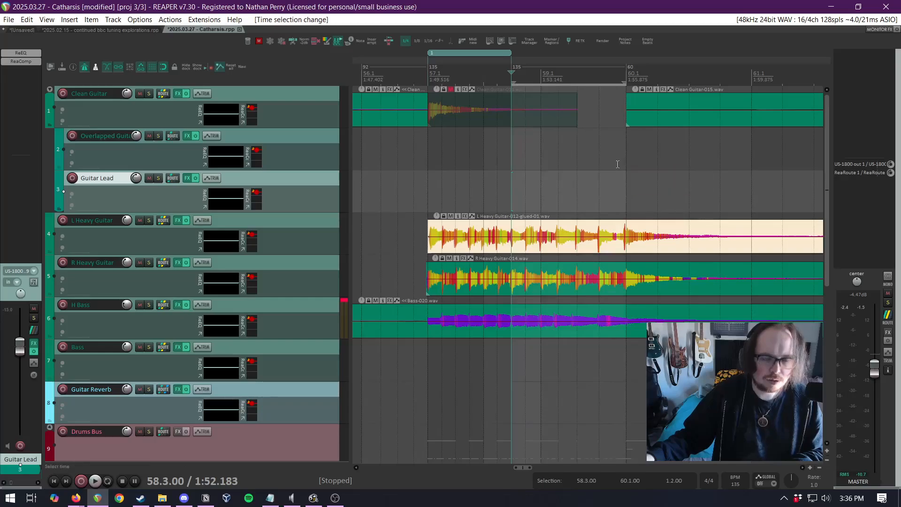
click(648, 42)
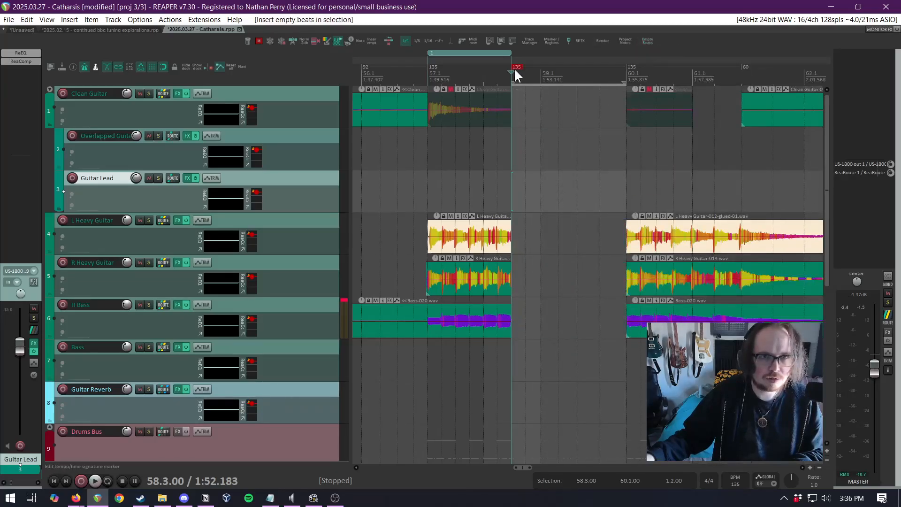
Play back from 57.1.00 to hear the timing through region 1 and into the inserted gap
scroll(534, 184, down, 2)
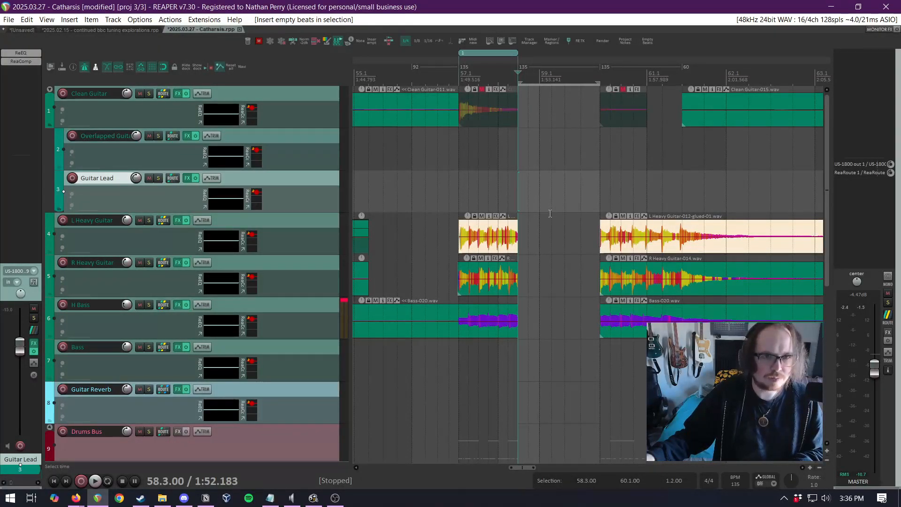
scroll(546, 209, up, 3)
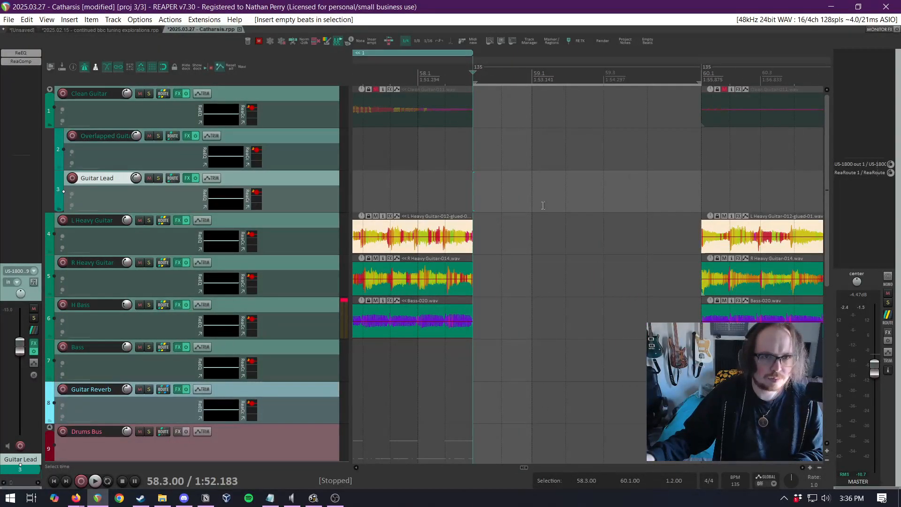
scroll(543, 206, down, 3)
click(454, 186)
key(space)
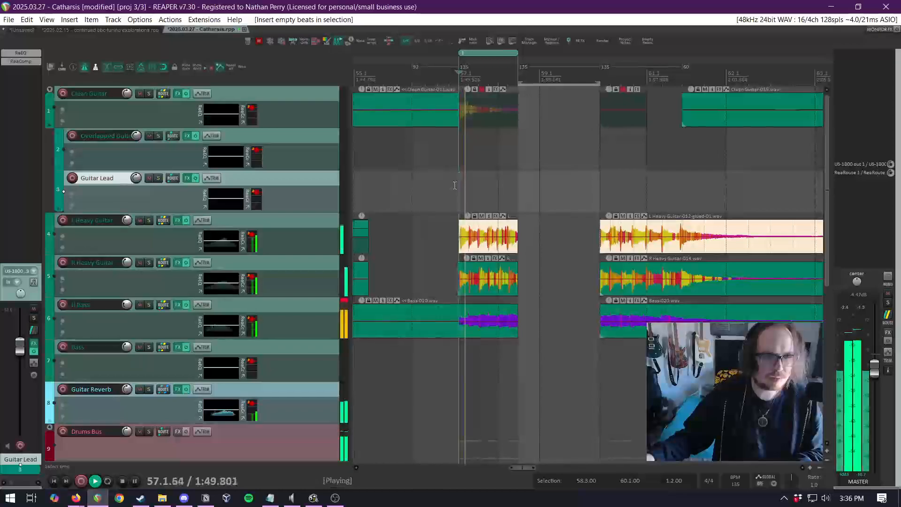
scroll(546, 188, up, 3)
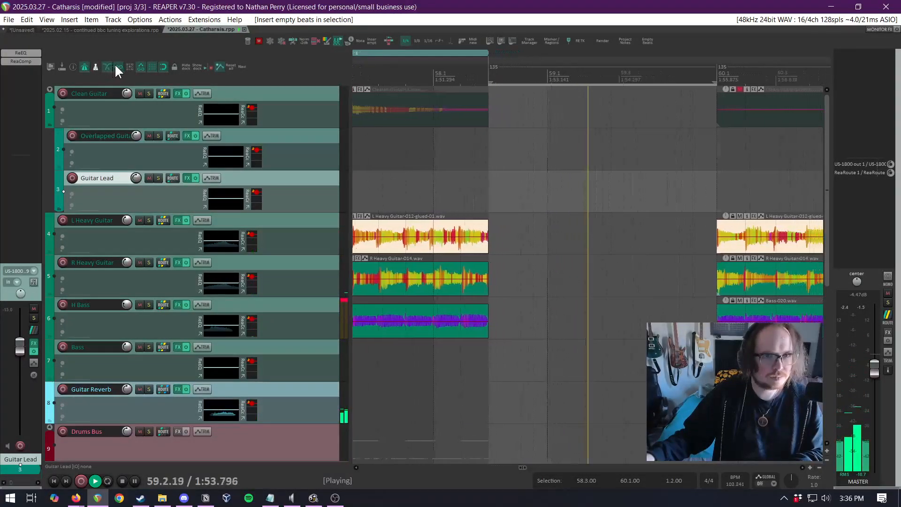
key(space)
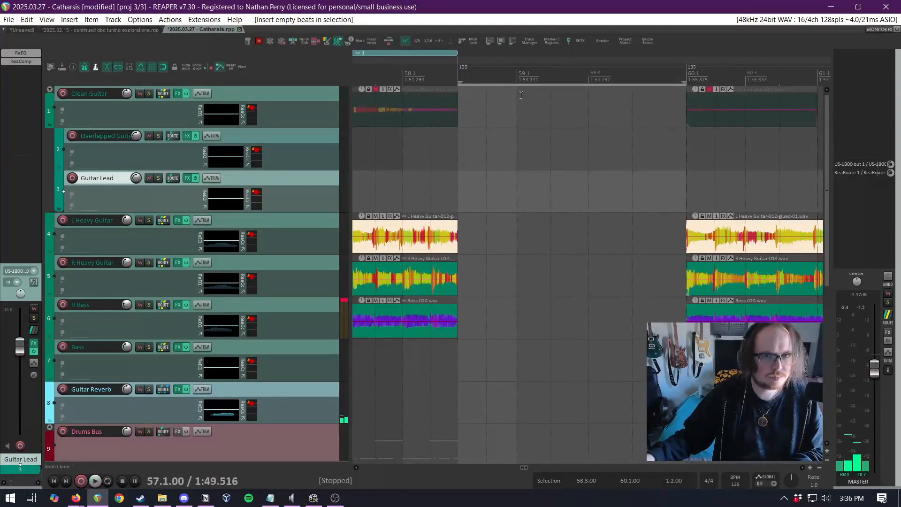
Remove the 135 BPM tempo marker at the start of the inserted gap and play back from 57.1.00 across it
right_click(462, 72)
click(495, 87)
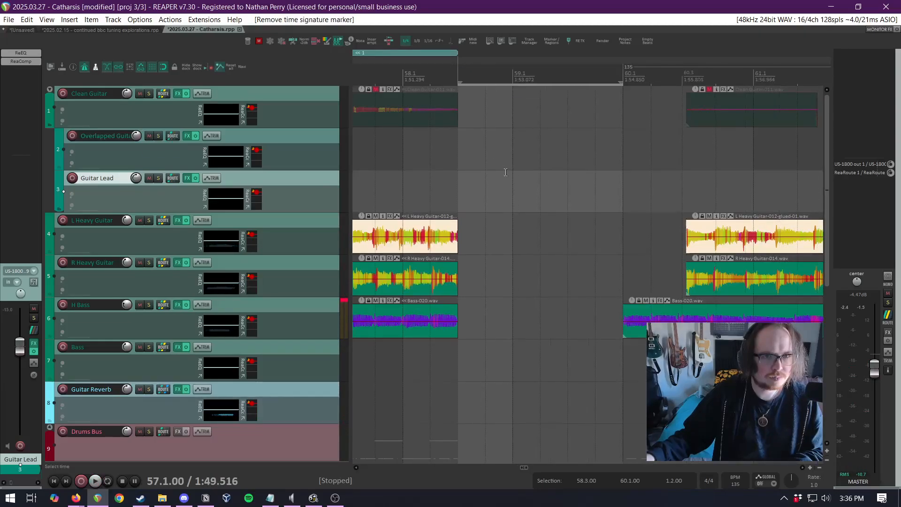
scroll(506, 172, down, 4)
click(426, 161)
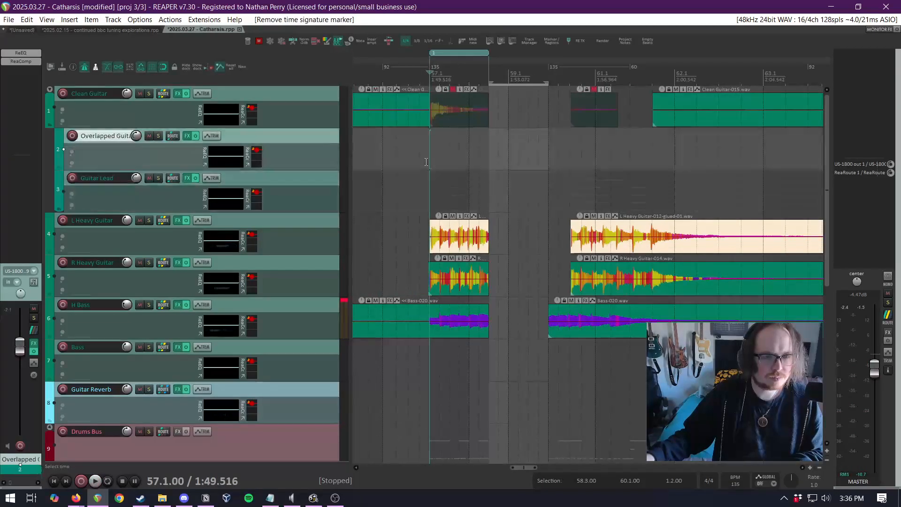
key(space)
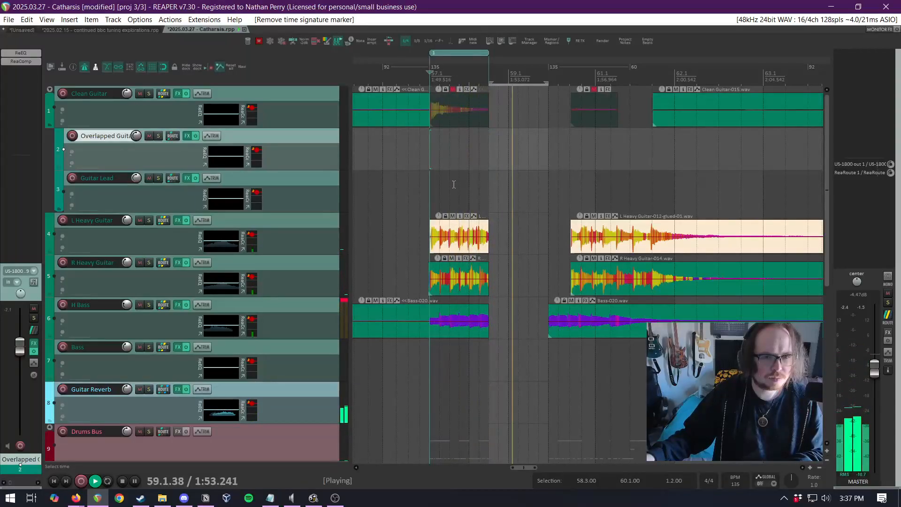
scroll(464, 188, down, 2)
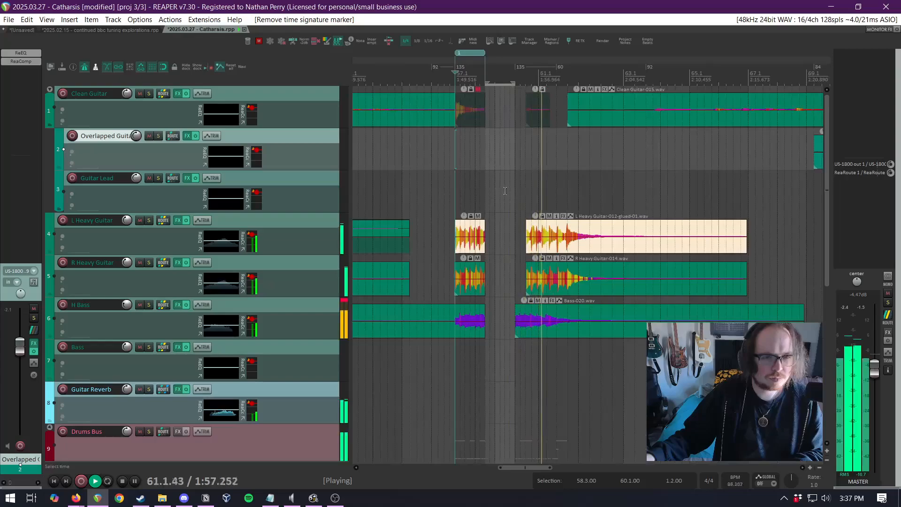
key(space)
scroll(563, 245, up, 3)
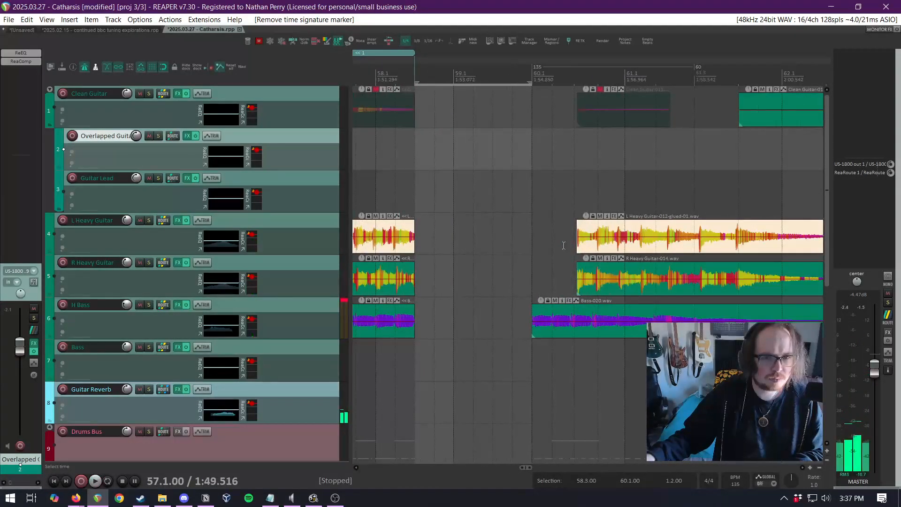
Undo the tempo marker removal and the insertion of empty beats after region 1
key(ctrl+z)
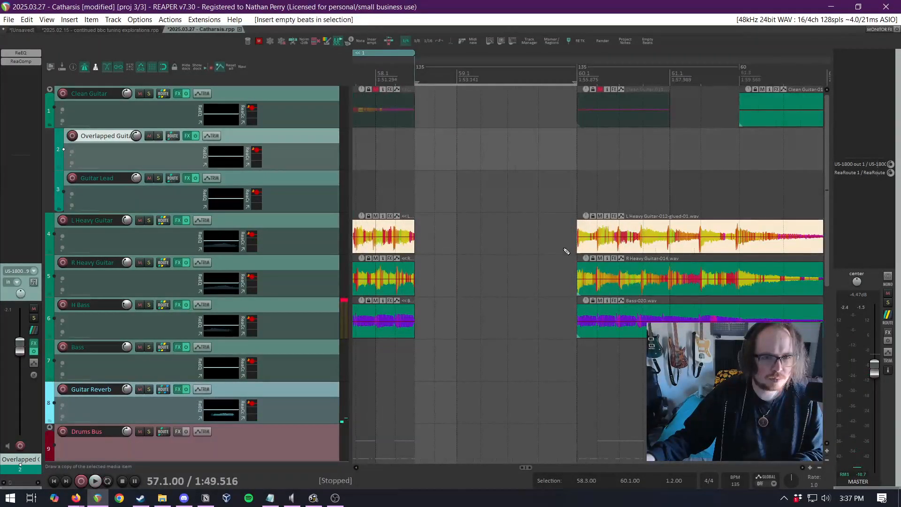
scroll(599, 277, down, 3)
scroll(597, 279, down, 3)
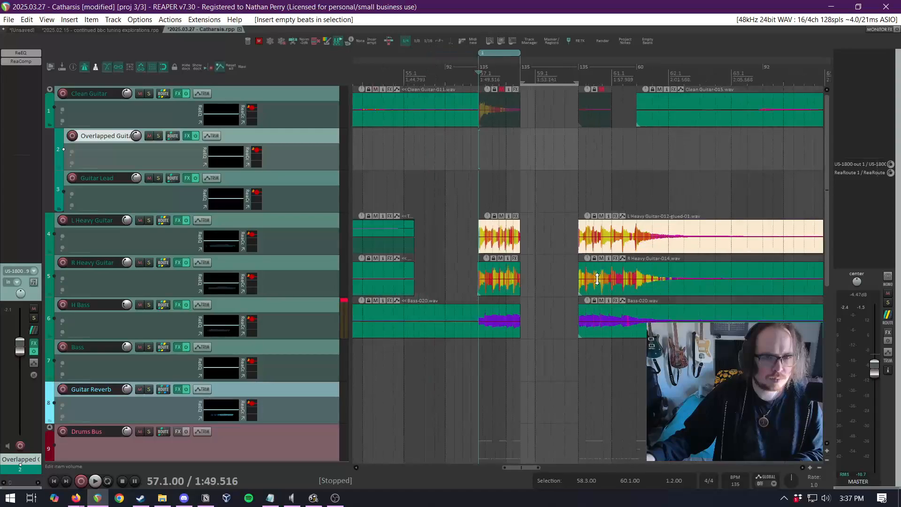
key(ctrl+z)
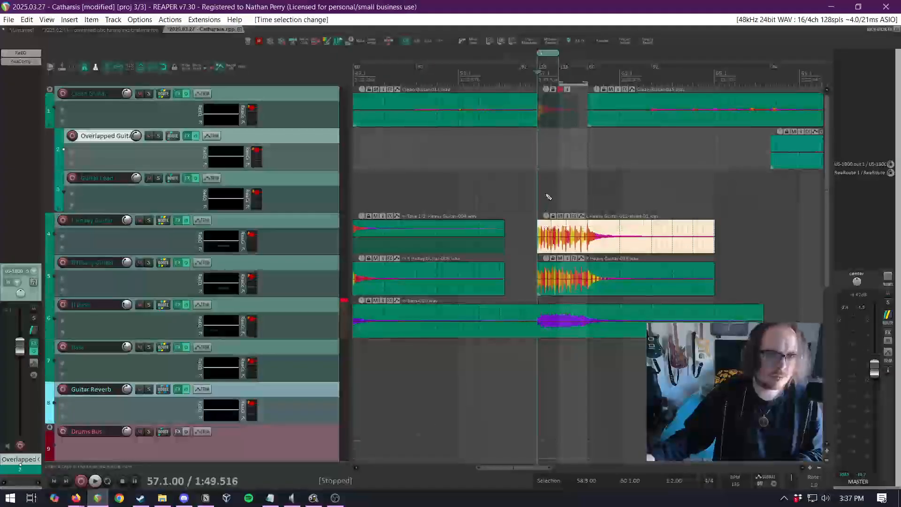
Add a marker named "Extend by 6 beats" at 58.3.00, the end of region 1
scroll(552, 190, up, 6)
click(588, 163)
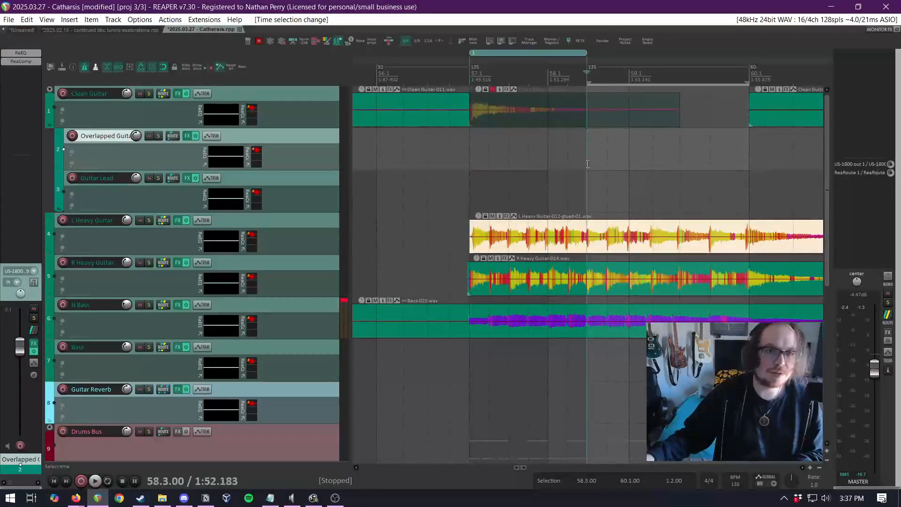
key(shift+m)
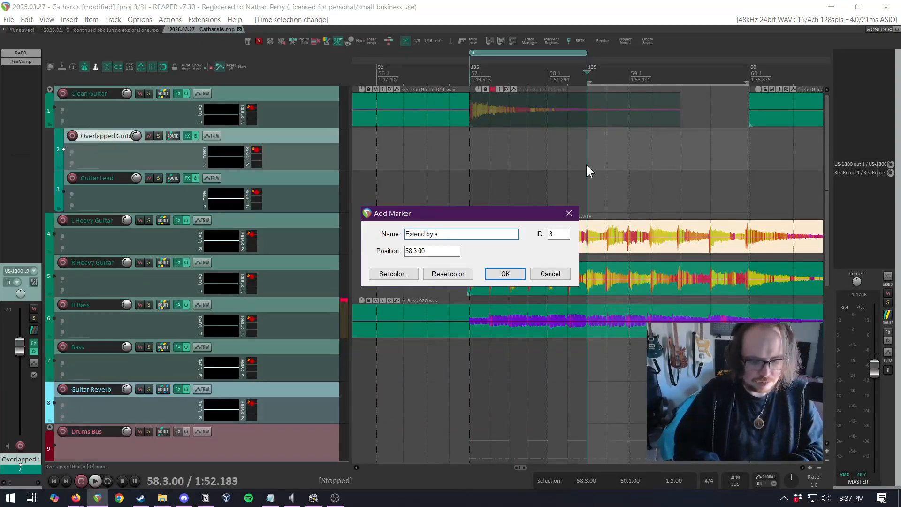
text(Extend by 6 beats)
key(Return)
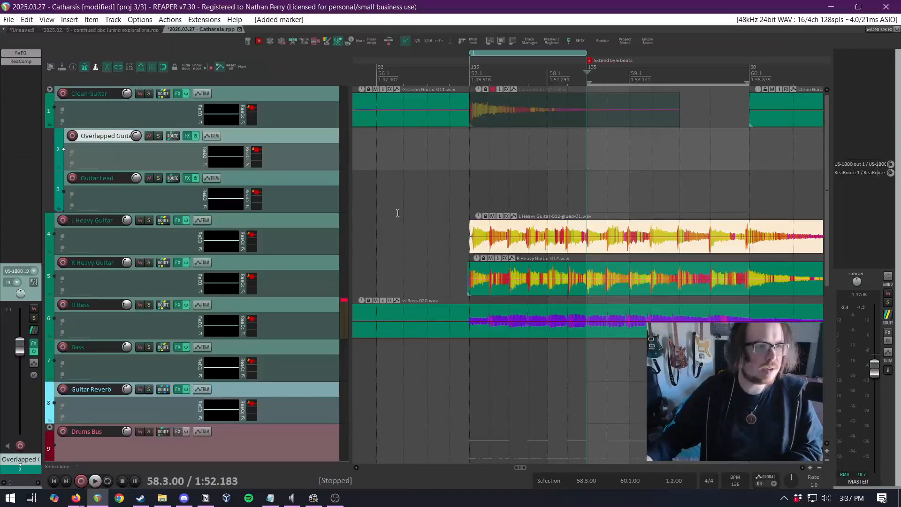
Insert a new track and move it above the Clean Guitar track
right_click(278, 92)
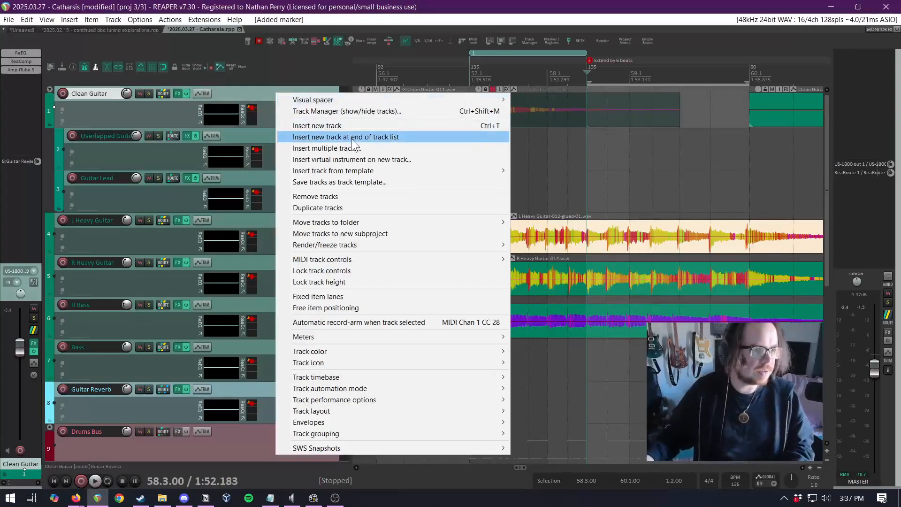
click(363, 125)
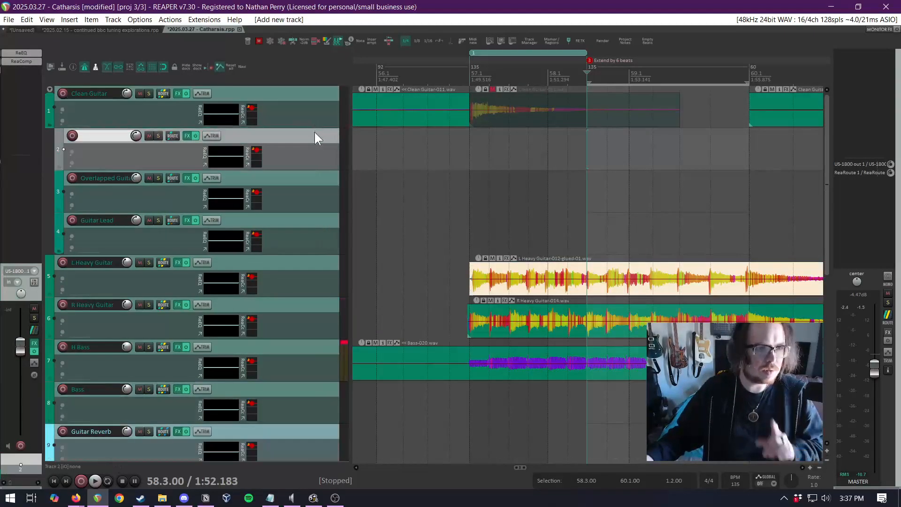
drag(314, 131, 325, 96)
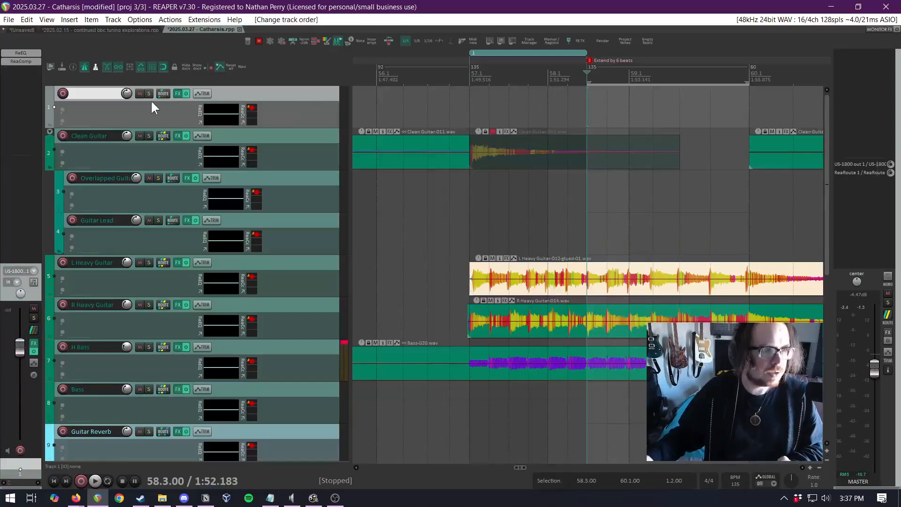
right_click(111, 94)
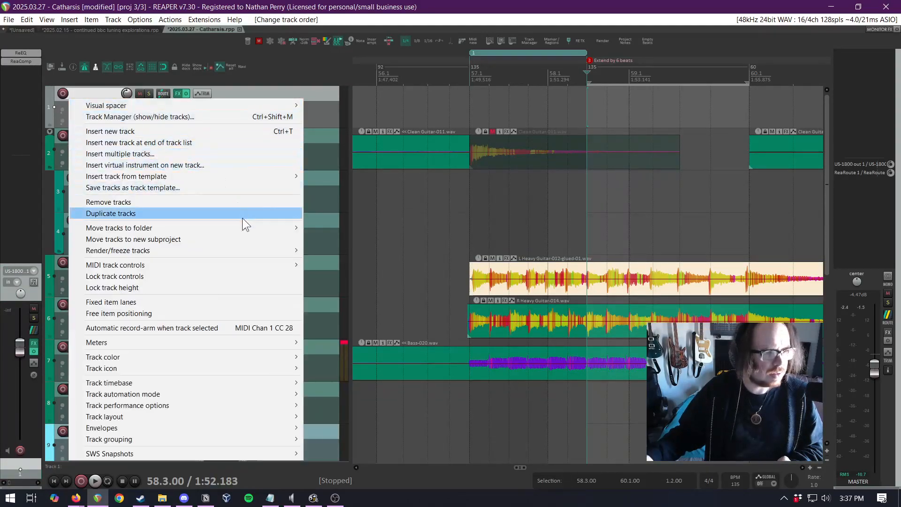
click(338, 106)
right_click(323, 107)
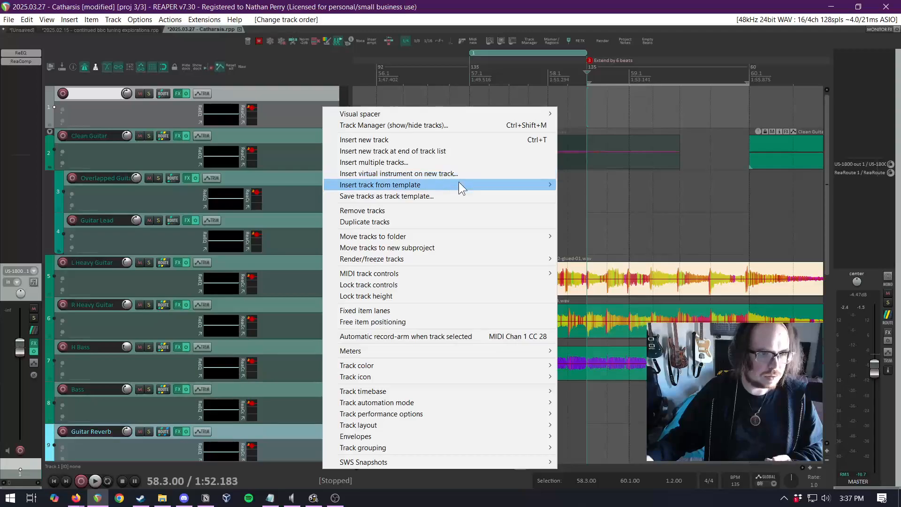
mouse_move(458, 183)
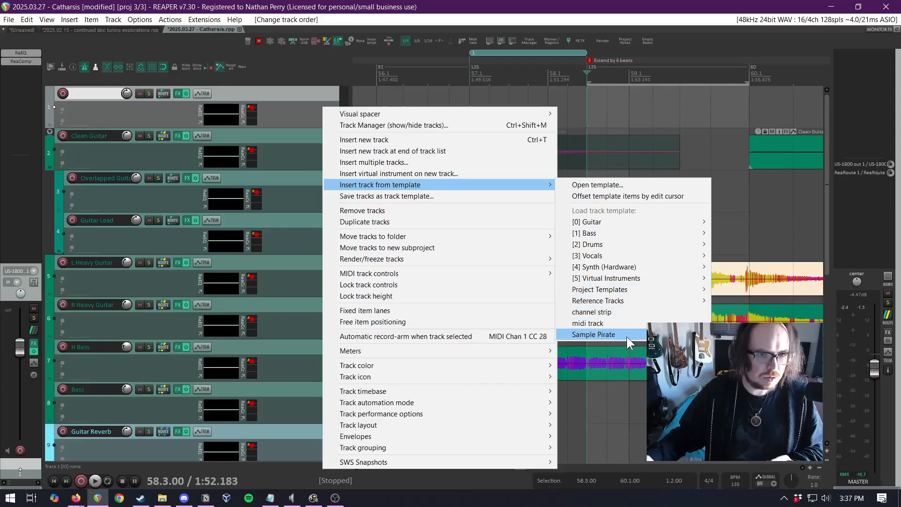
click(297, 95)
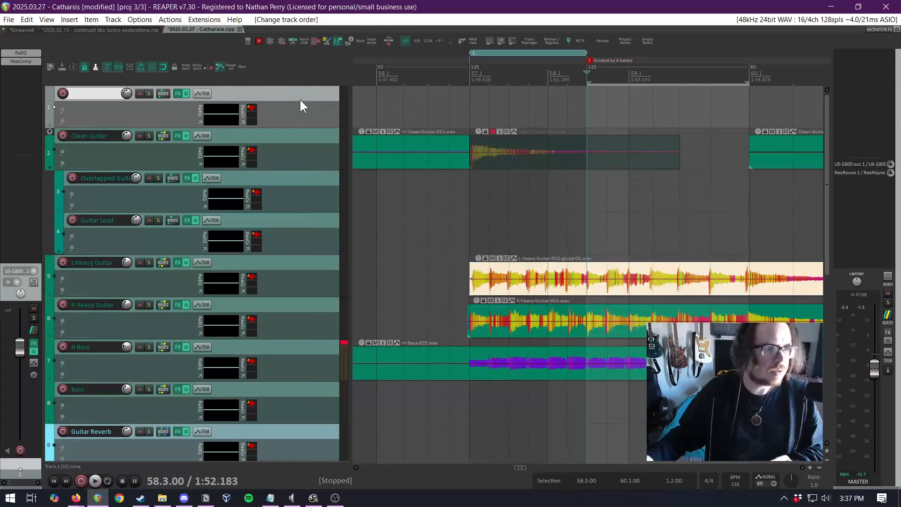
Arm the new top track for recording and name it "Notes"
click(63, 94)
double_click(93, 93)
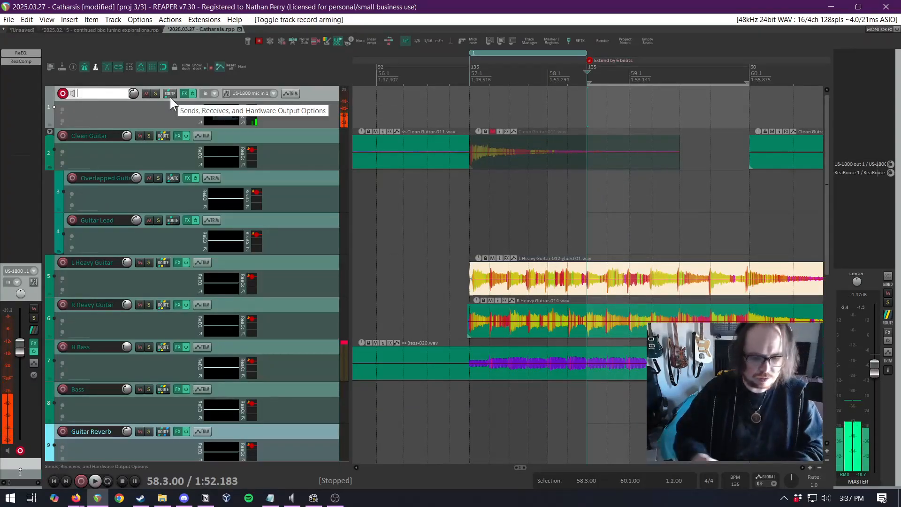
text(Notes)
key(Return)
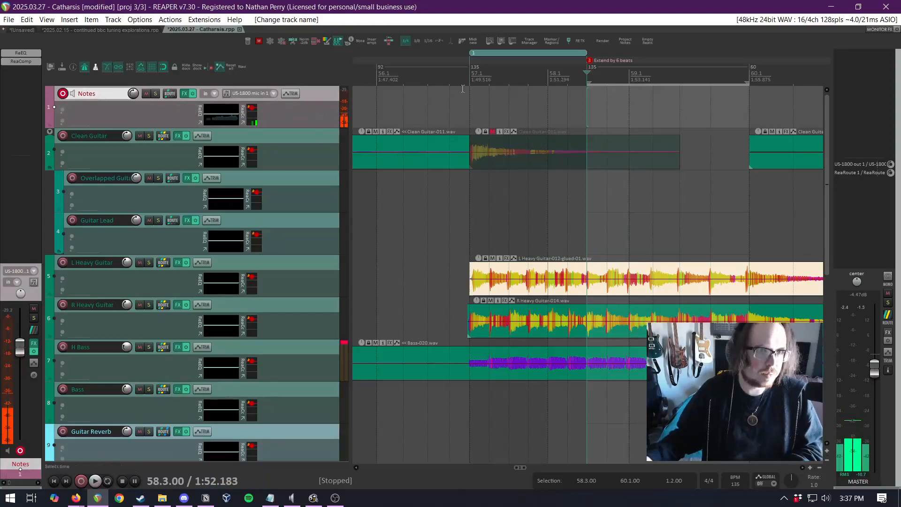
Insert an empty item on the Notes track spanning region 1, from 57.1.00 to 58.3.00
scroll(494, 112, down, 3)
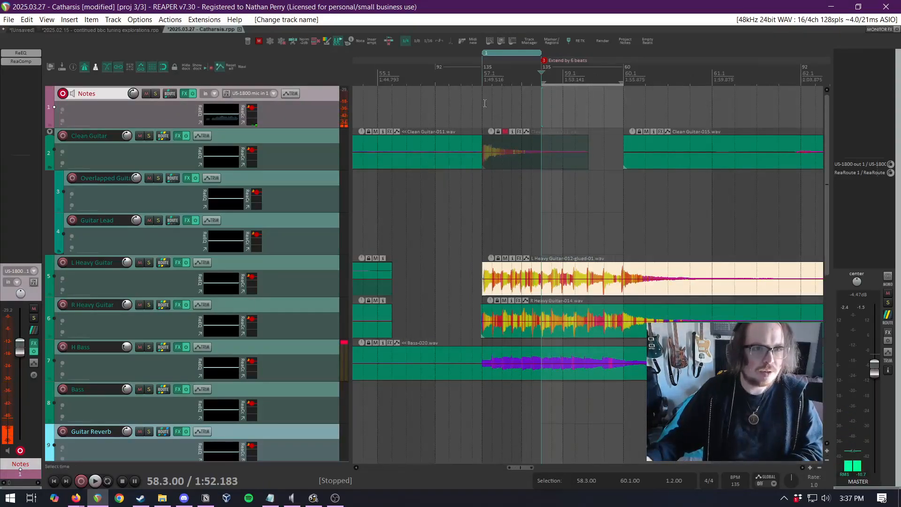
drag(485, 103, 542, 102)
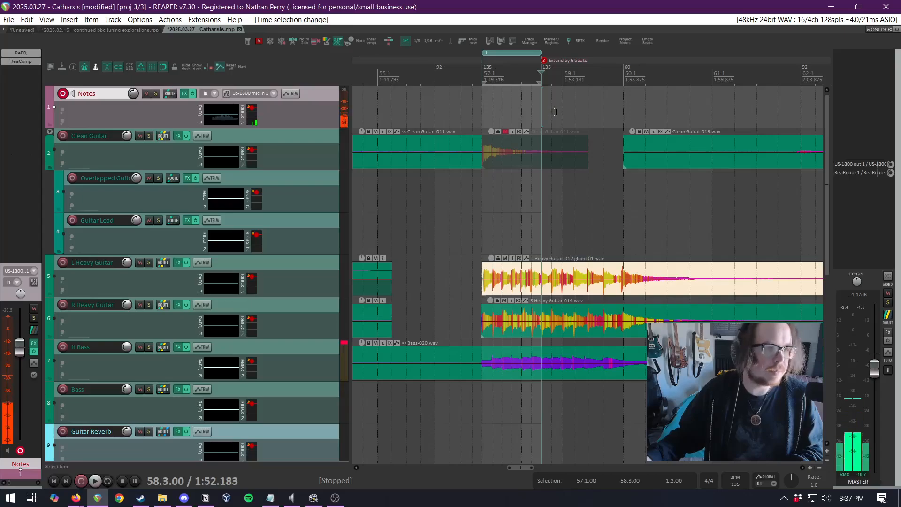
click(373, 46)
Add an item note ending "extended by an additional 6 beats during the steady portion of the tempo", word-wrap it, and make the Notes track taller
double_click(515, 114)
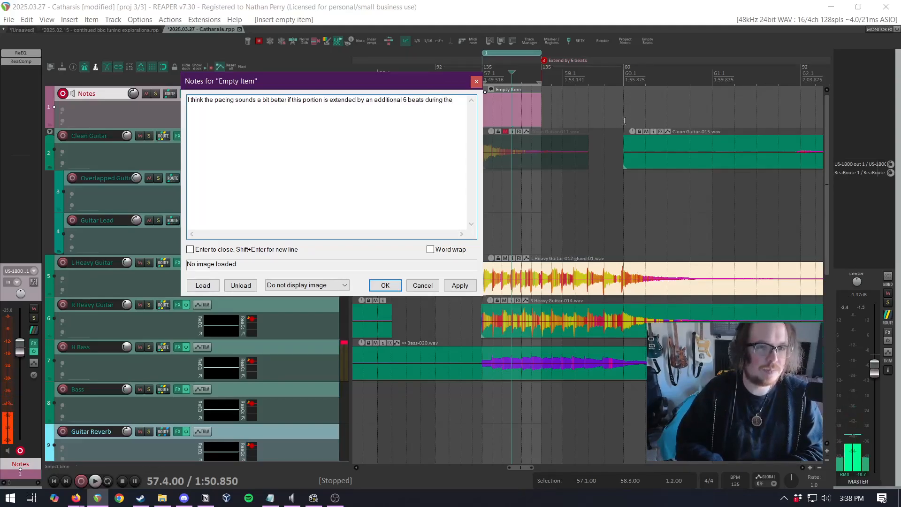
text(eady por)
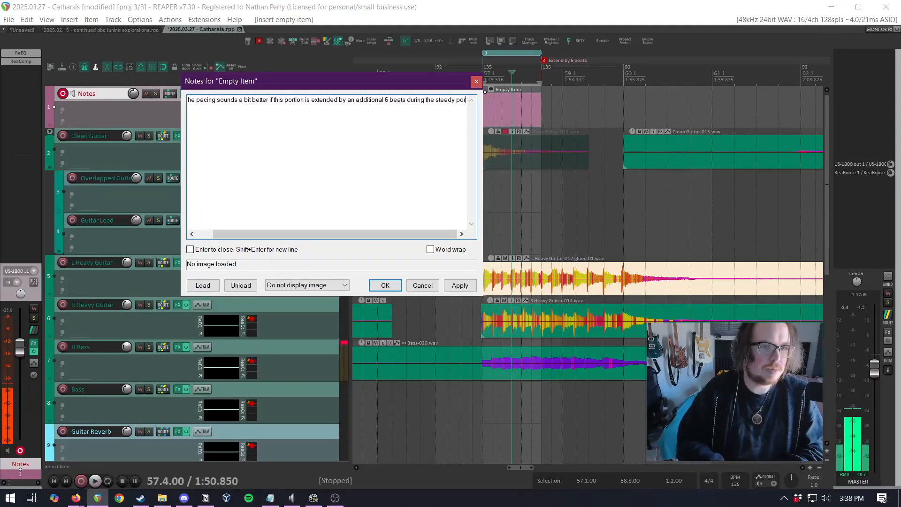
text(tion of the tempo)
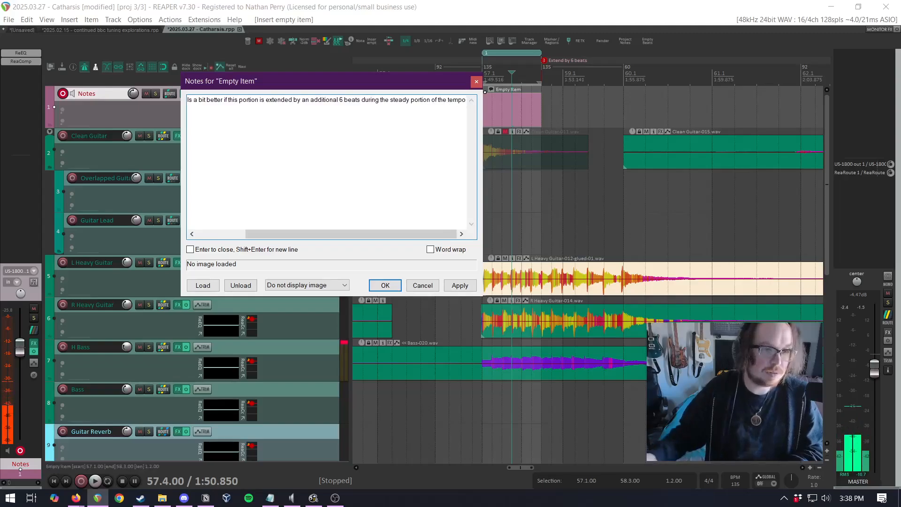
click(431, 249)
click(460, 285)
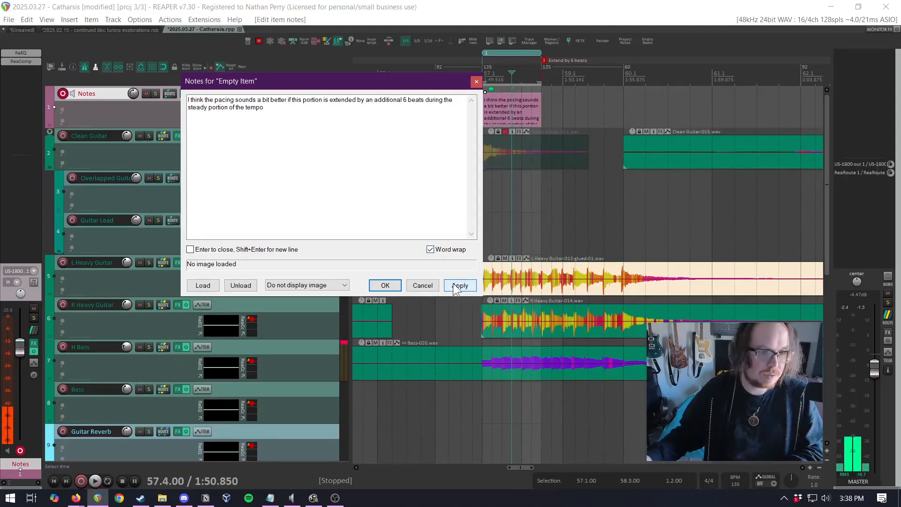
click(392, 285)
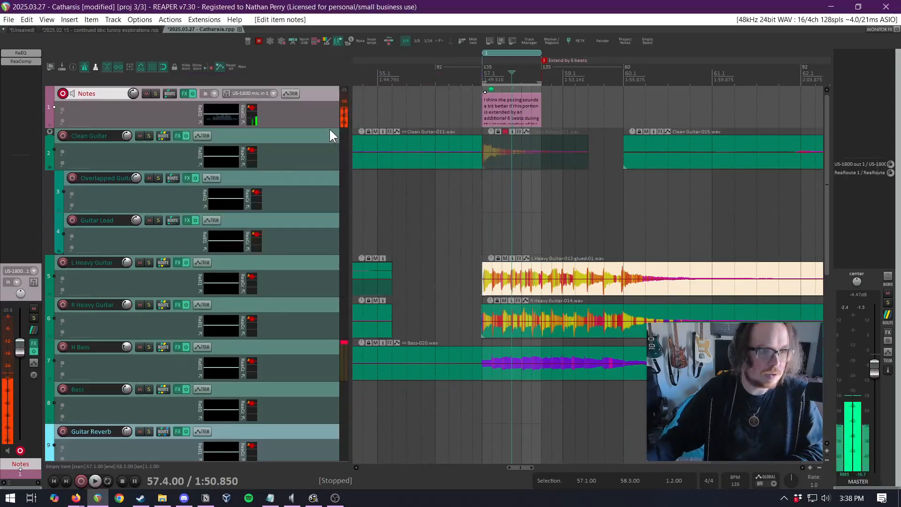
mouse_move(329, 128)
mouse_down()
mouse_move(328, 173)
mouse_move(330, 139)
mouse_up()
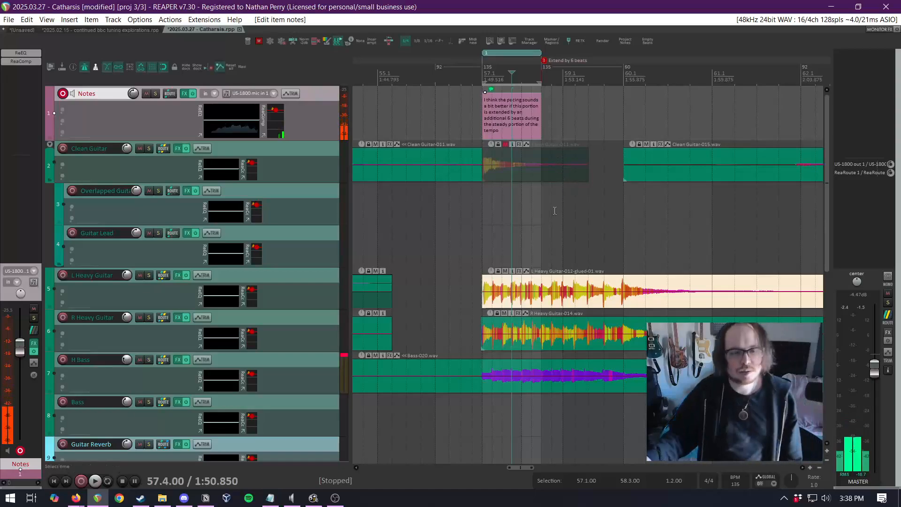
Play back the song past region 1 into the Overlapped Guitar and Guitar Lead section and look over the lower tracks
scroll(577, 214, down, 2)
click(577, 214)
key(space)
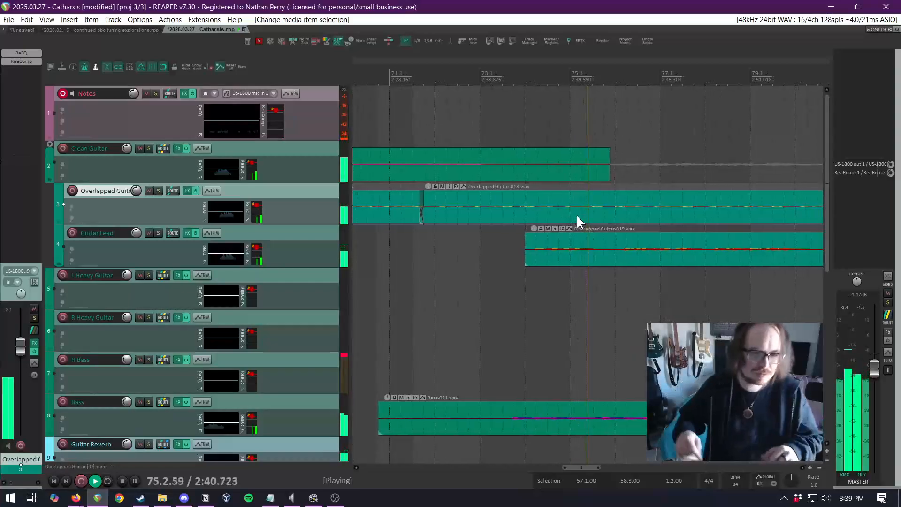
scroll(599, 392, down, 2)
scroll(598, 391, down, 2)
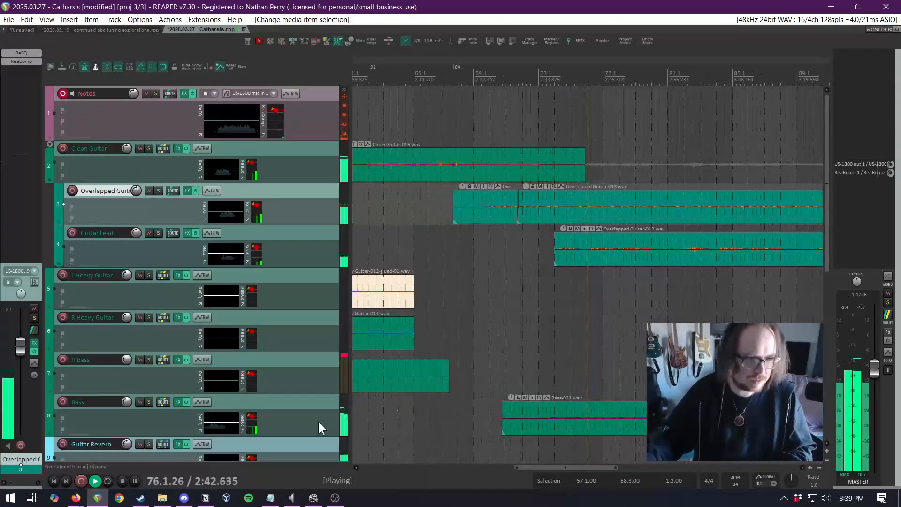
scroll(297, 420, down, 3)
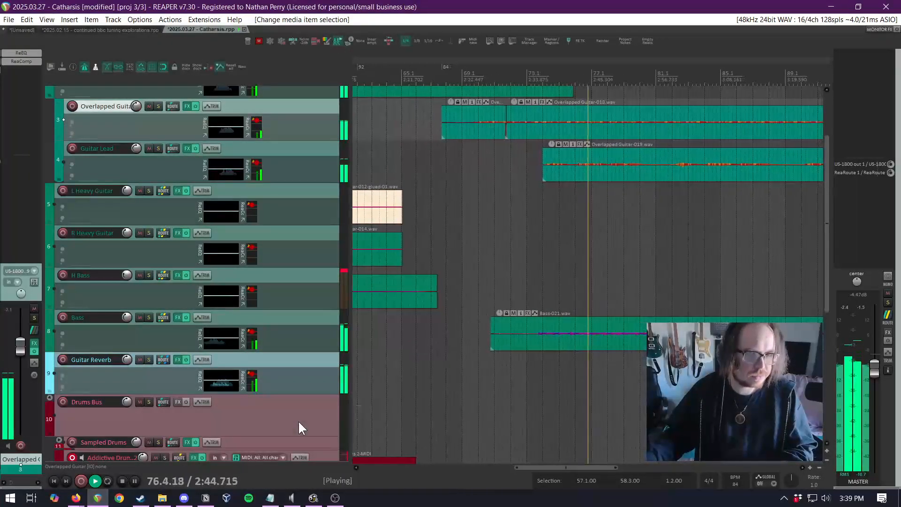
scroll(298, 420, down, 1)
scroll(298, 420, down, 3)
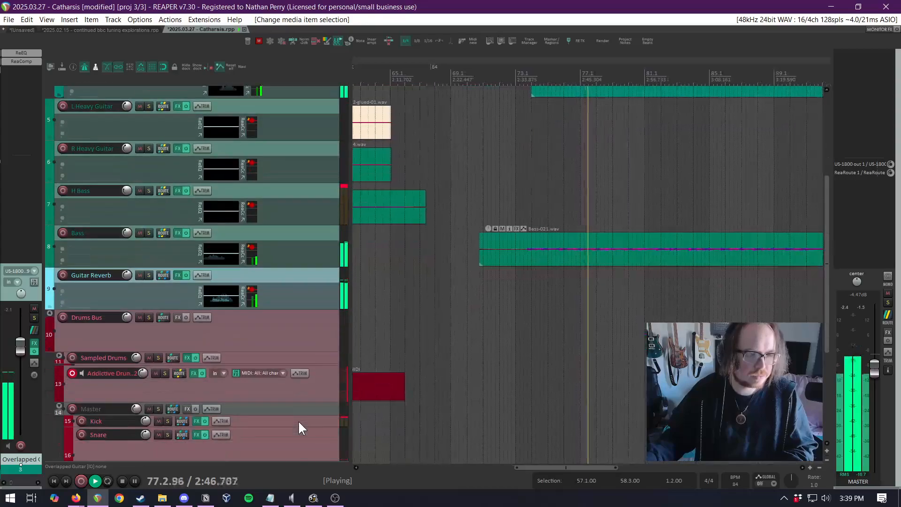
key(space)
Skip ahead in the long Bass-021 section and play back from bar 90 with a closer view of the waveform
click(519, 266)
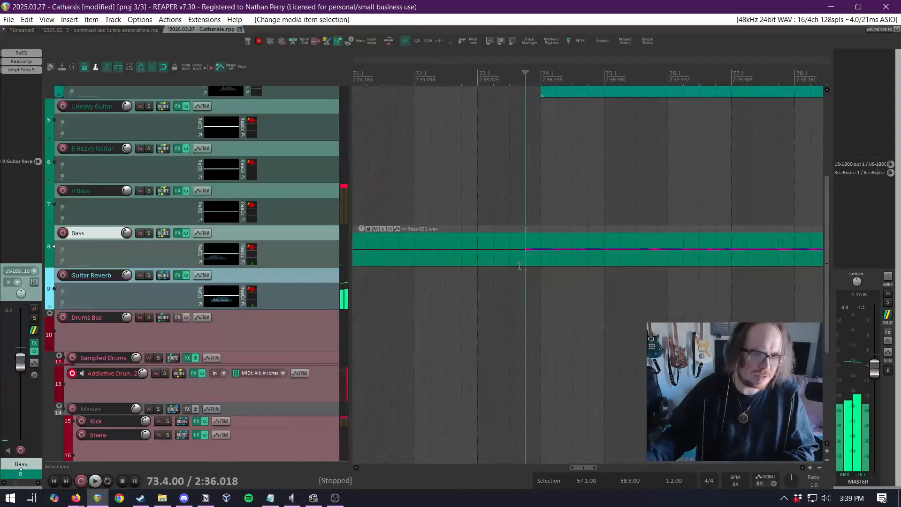
scroll(622, 275, down, 4)
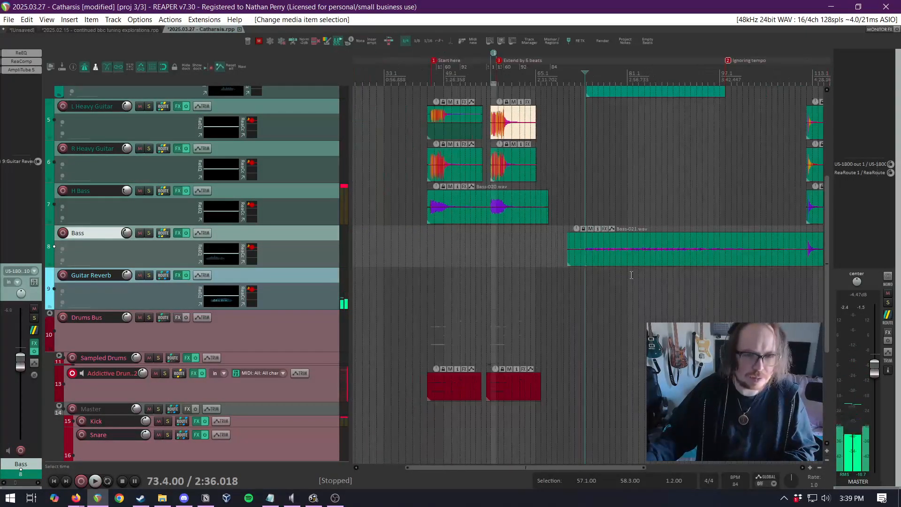
click(680, 270)
key(space)
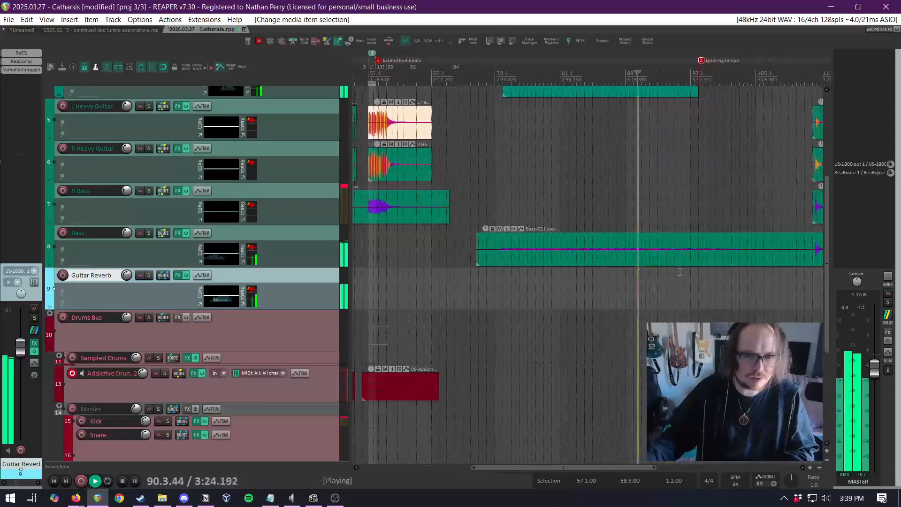
scroll(559, 282, up, 3)
scroll(558, 282, up, 3)
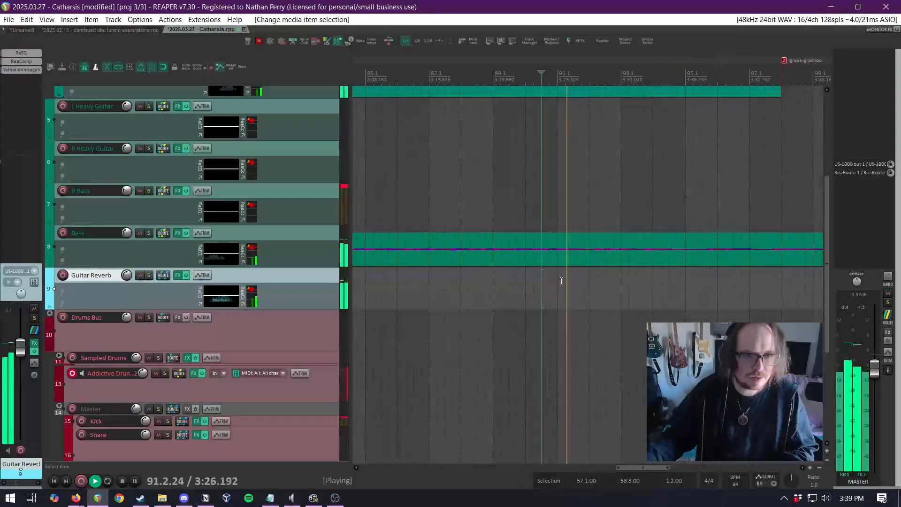
Try splitting the Bass-021 item in bar 91, listen past the split, and undo it
click(581, 250)
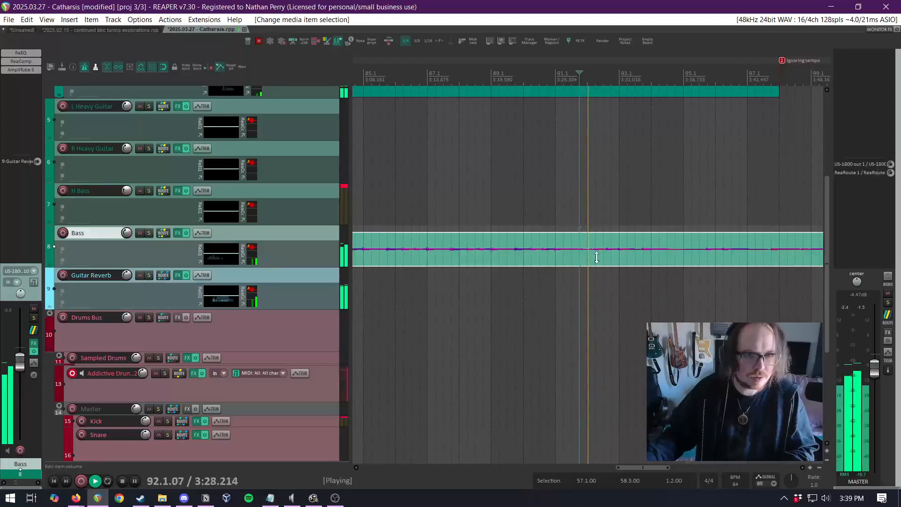
key(s)
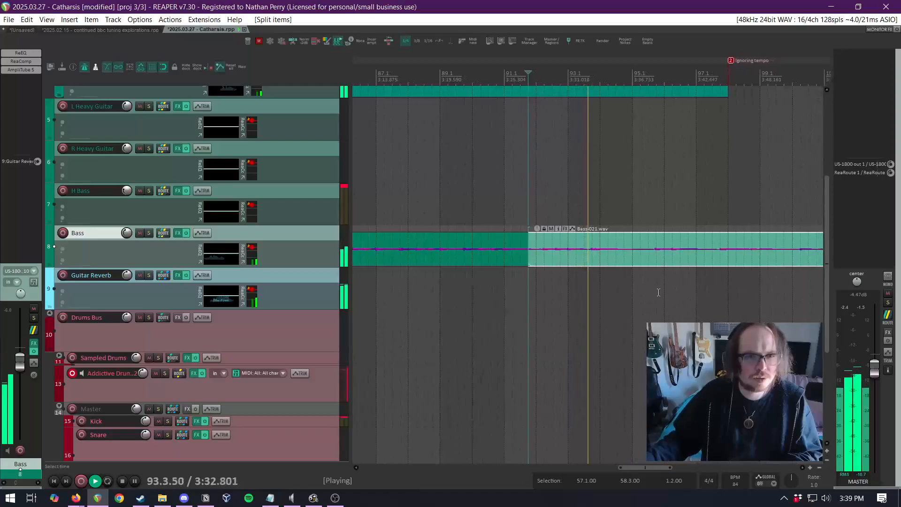
scroll(657, 293, down, 2)
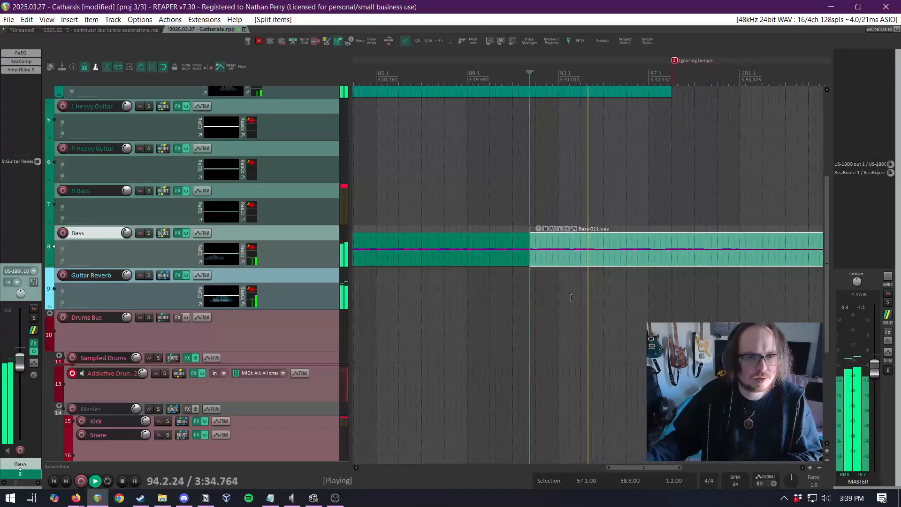
key(space)
key(ctrl+z)
Play back the bass passage from bar 89 and again from bar 91 to find the split point
click(472, 277)
key(space)
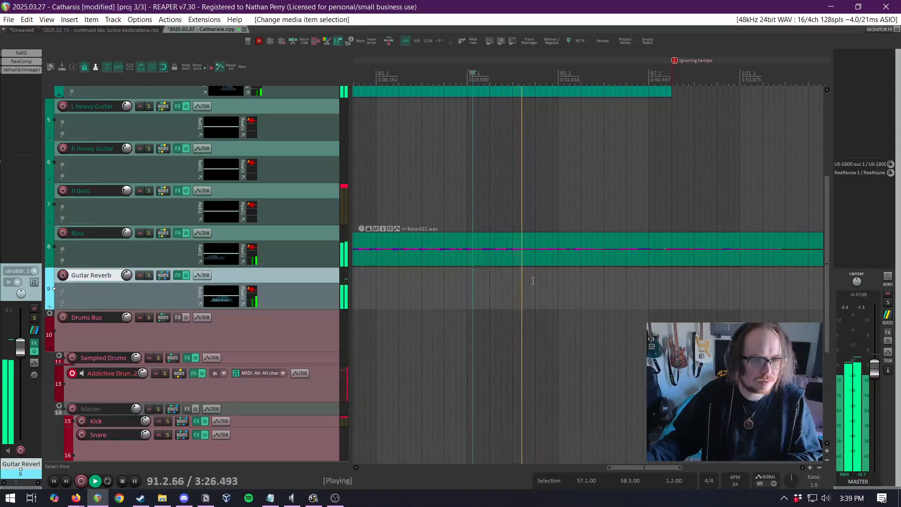
scroll(509, 268, up, 3)
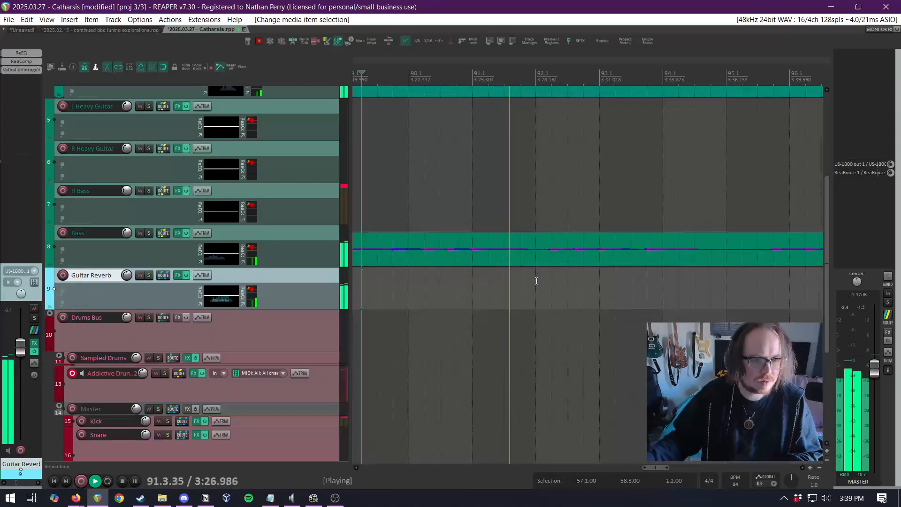
key(space)
click(521, 257)
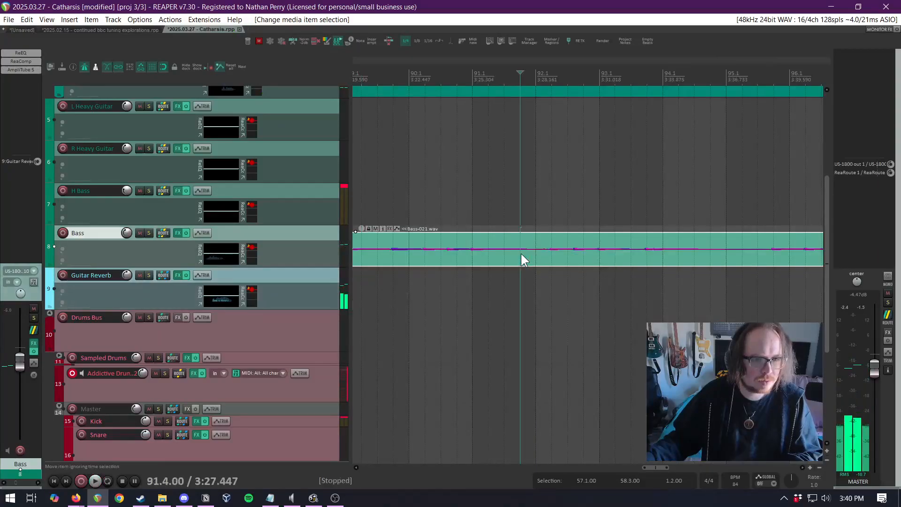
click(469, 271)
key(space)
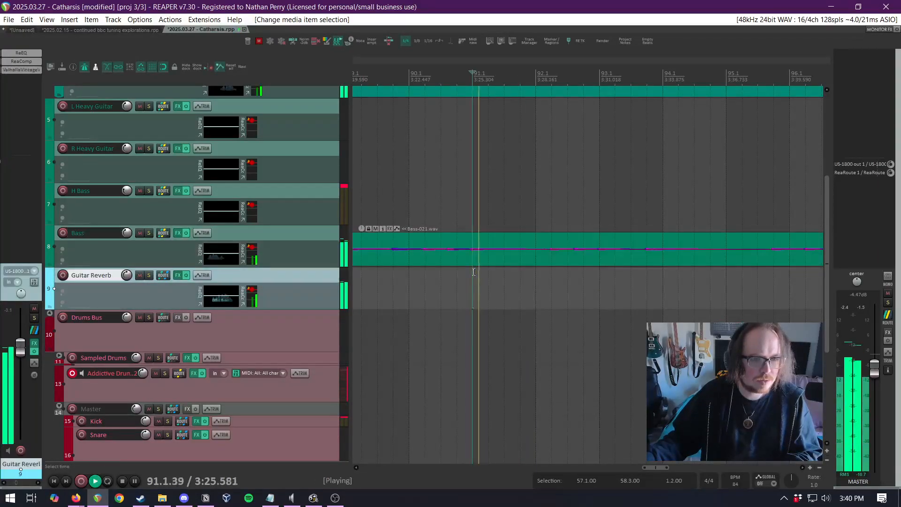
key(space)
Try splitting the Bass-021 item at 91.4.00, play back past the cut, and undo the split
click(520, 255)
key(s)
key(space)
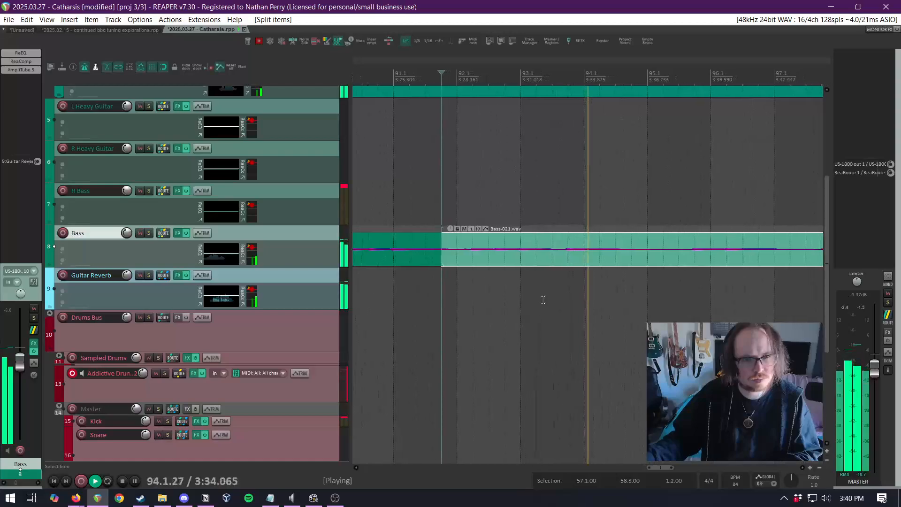
key(space)
key(ctrl+z)
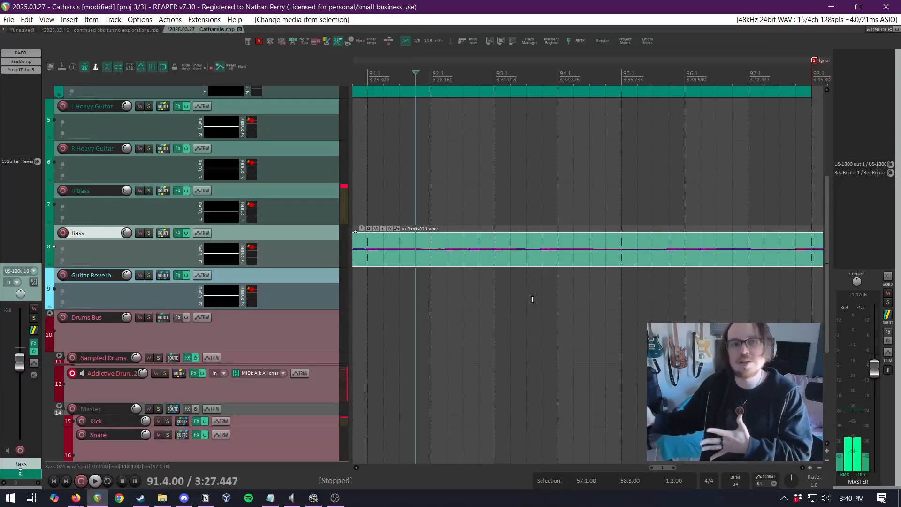
Play back from 91.4.00 toward the "Ignoring tempo" marker and listen again from 95.4.00
key(space)
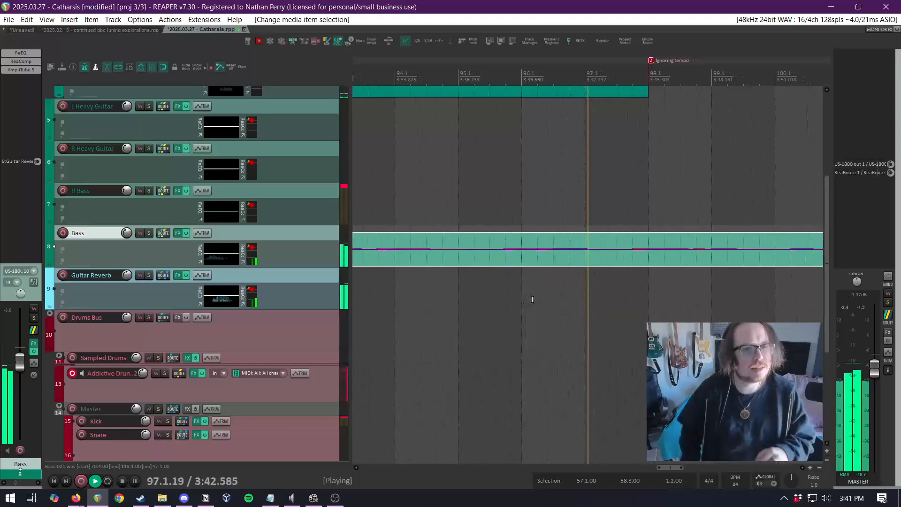
key(space)
click(498, 293)
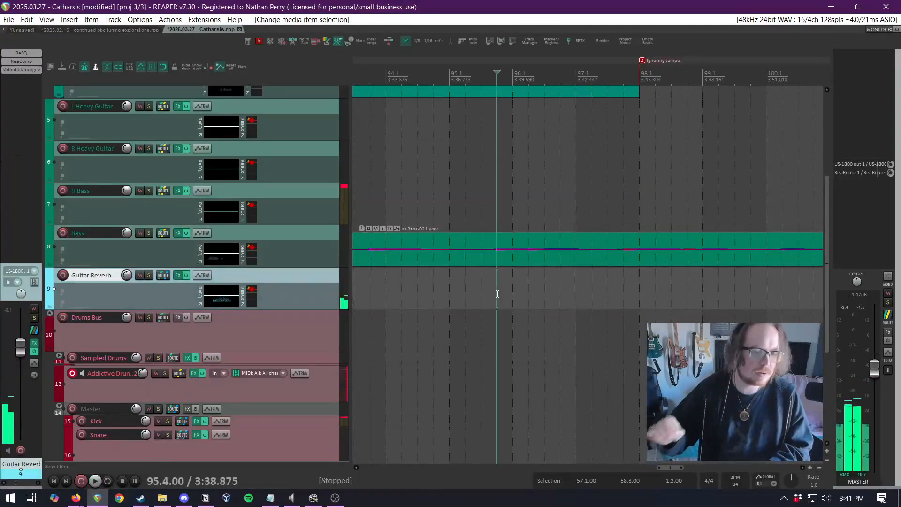
key(space)
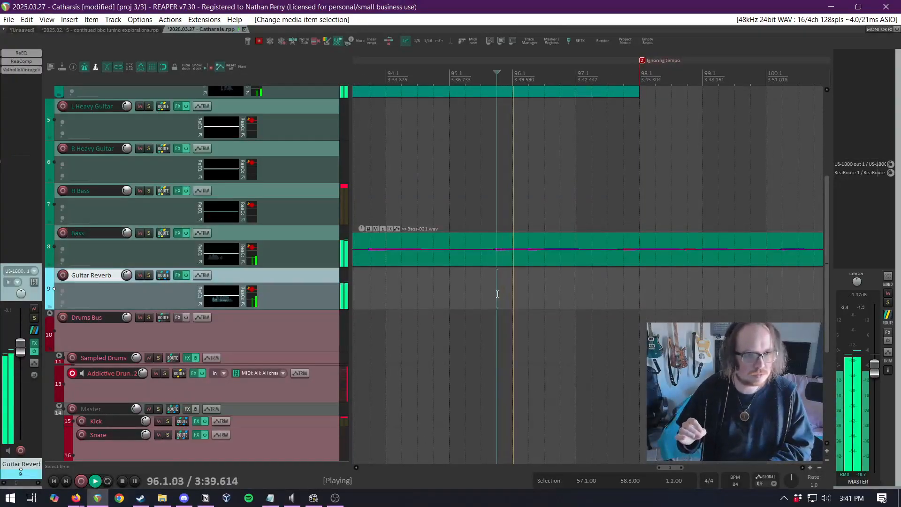
key(space)
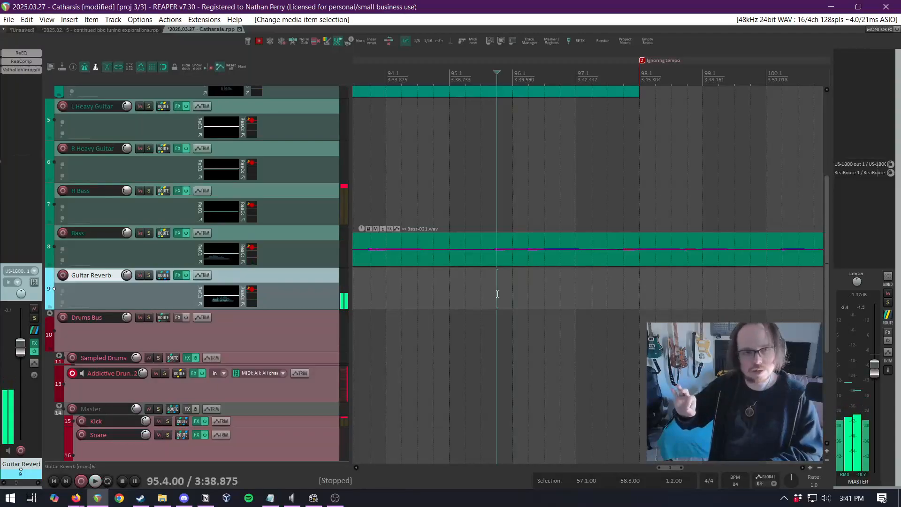
Play back the ending from 95.4.00 through bar 117, briefly arming and disarming the R Heavy Guitar track
key(space)
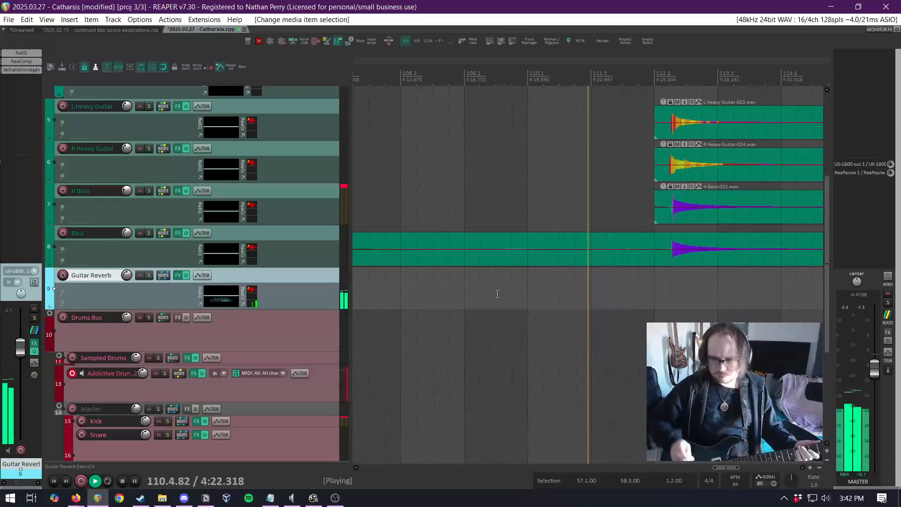
click(62, 148)
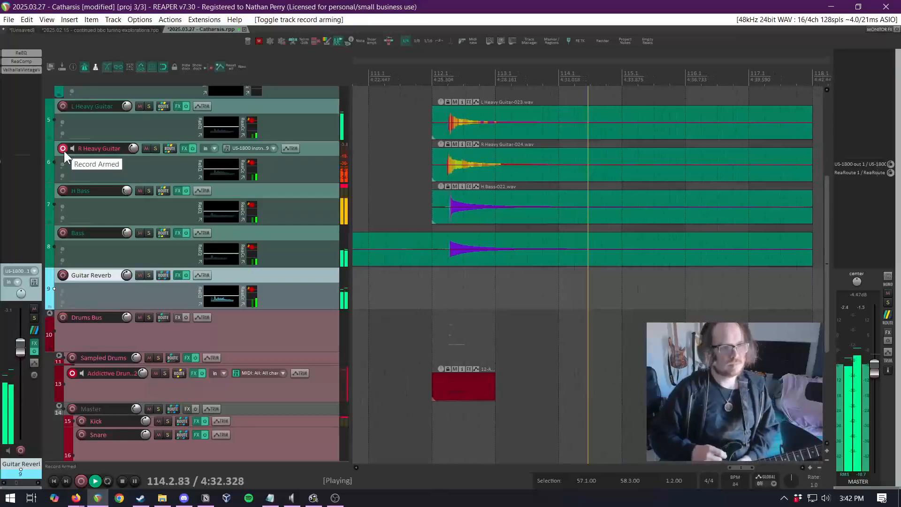
click(63, 148)
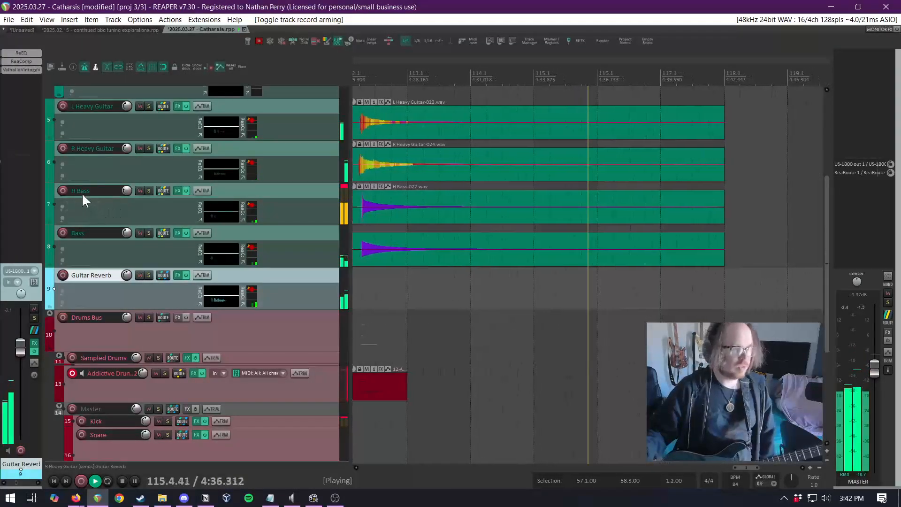
click(114, 29)
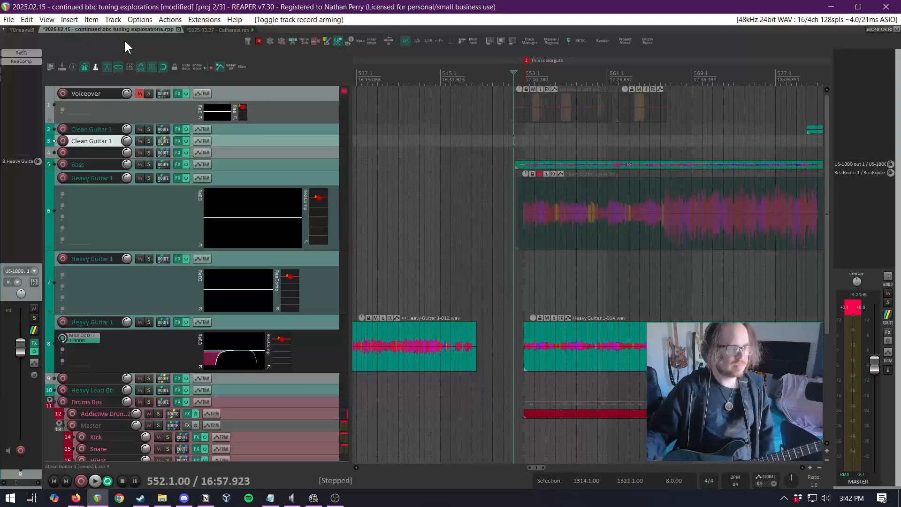
click(210, 29)
scroll(245, 102, up, 8)
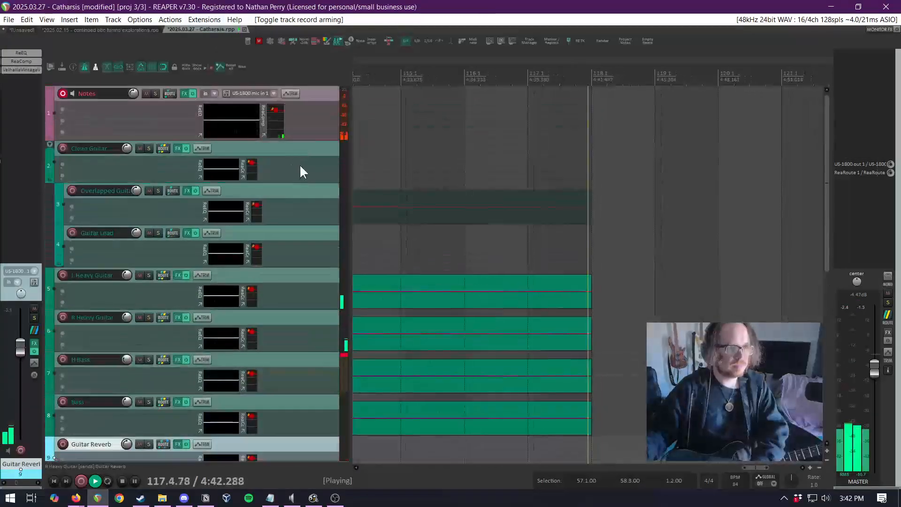
key(space)
key(space)
Arm the Clean Guitar track for recording, leaving the Overlapped Guitar track disarmed
click(71, 189)
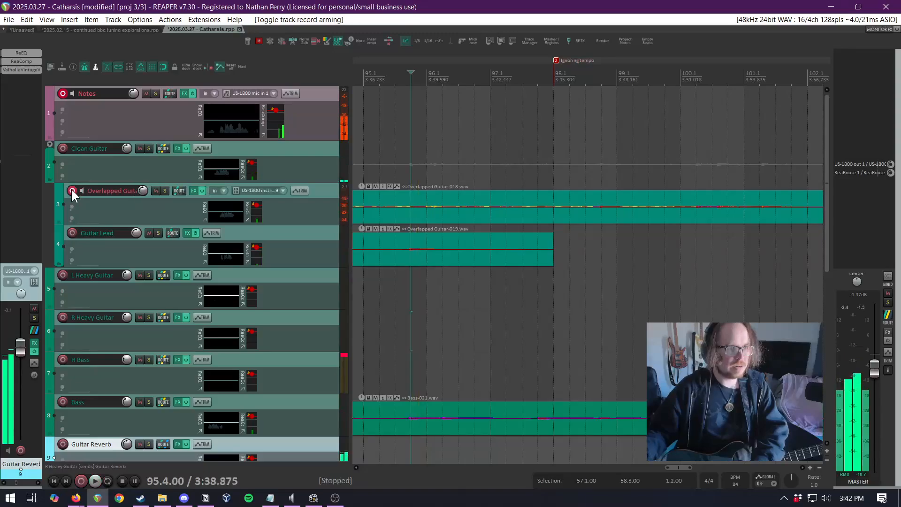
click(71, 189)
click(63, 148)
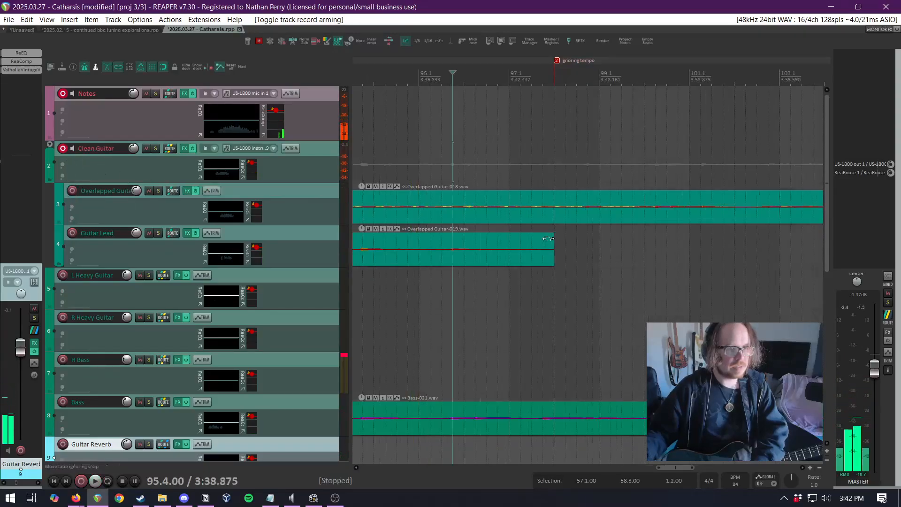
Insert a tempo marker at 118.1.00, where the items end, and tap in a tempo of 78 BPM
scroll(514, 236, down, 4)
scroll(514, 236, down, 3)
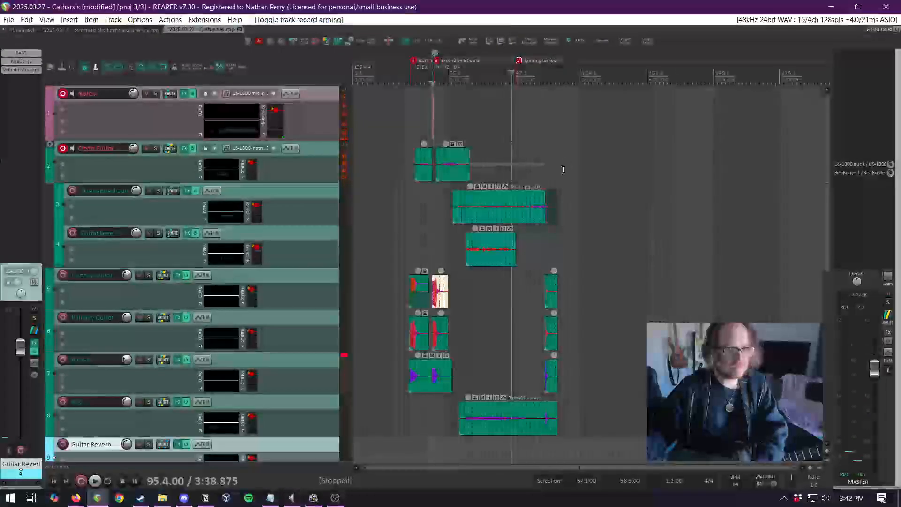
click(564, 163)
scroll(549, 174, up, 1)
scroll(549, 175, up, 2)
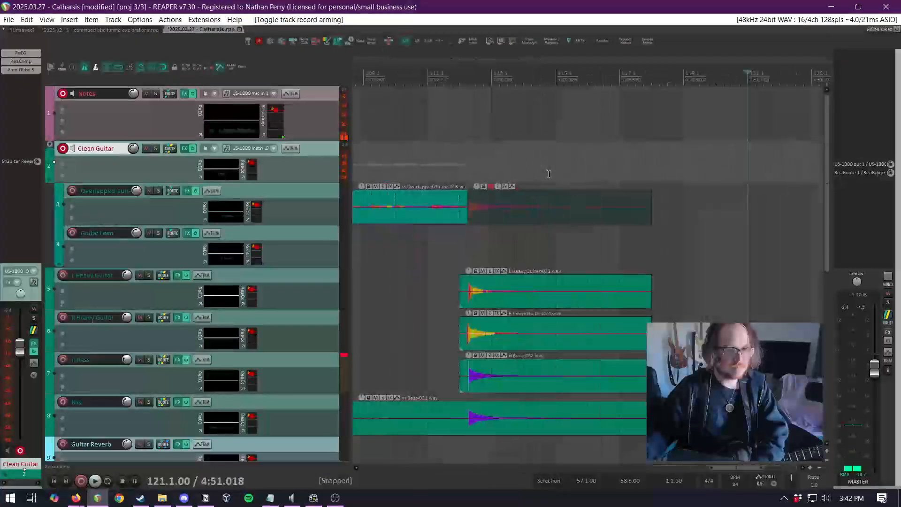
click(650, 155)
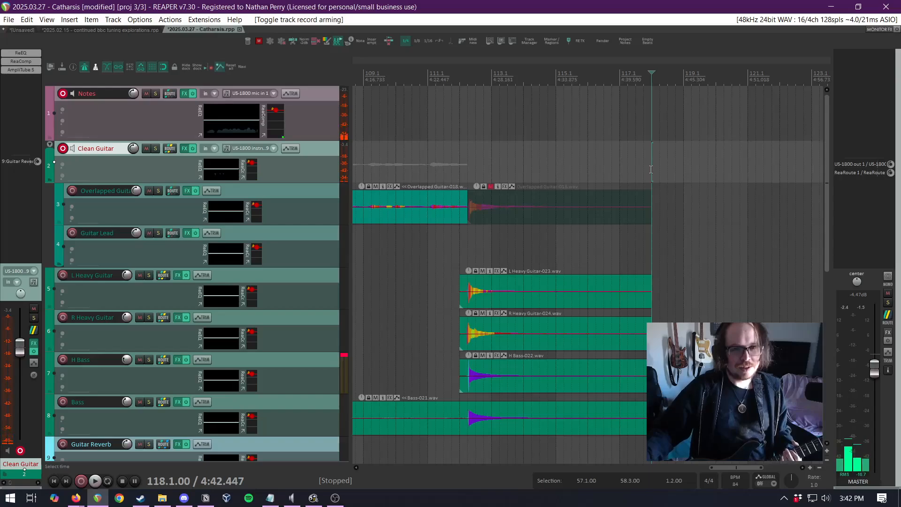
right_click(651, 169)
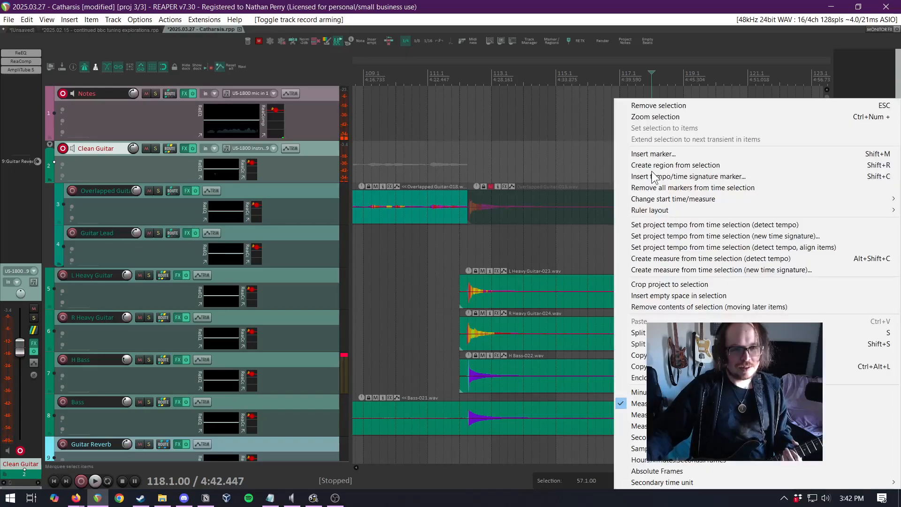
click(683, 177)
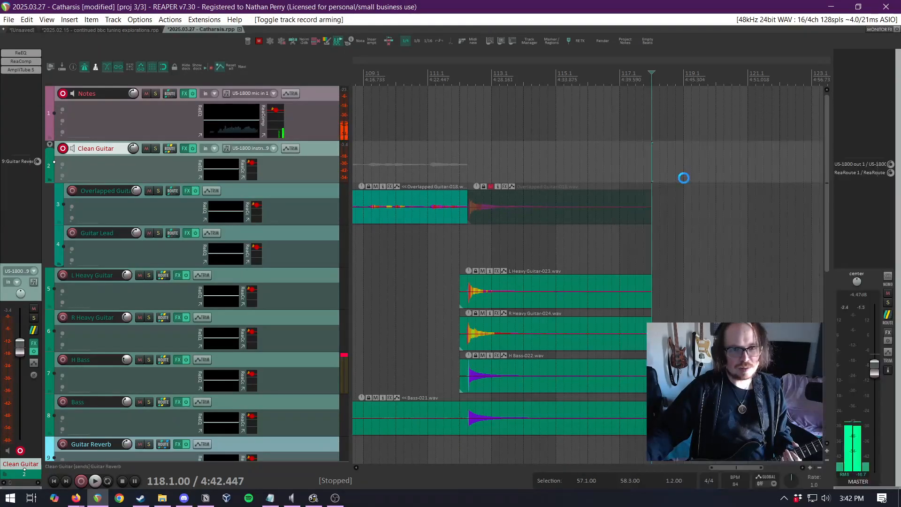
click(545, 307)
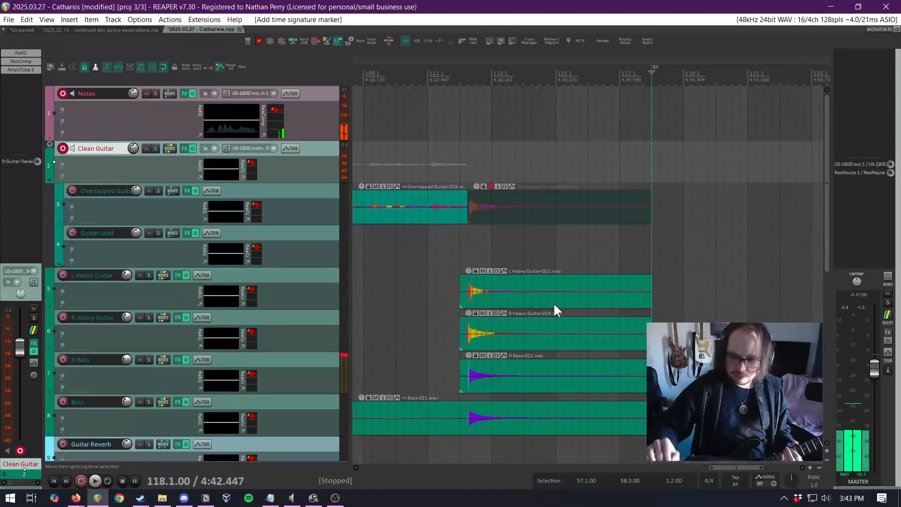
key(h)
key(h)
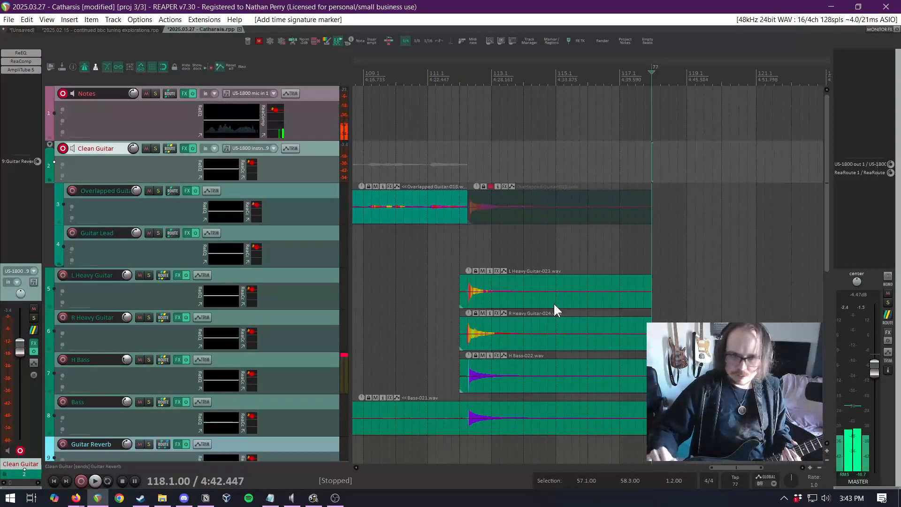
key(h)
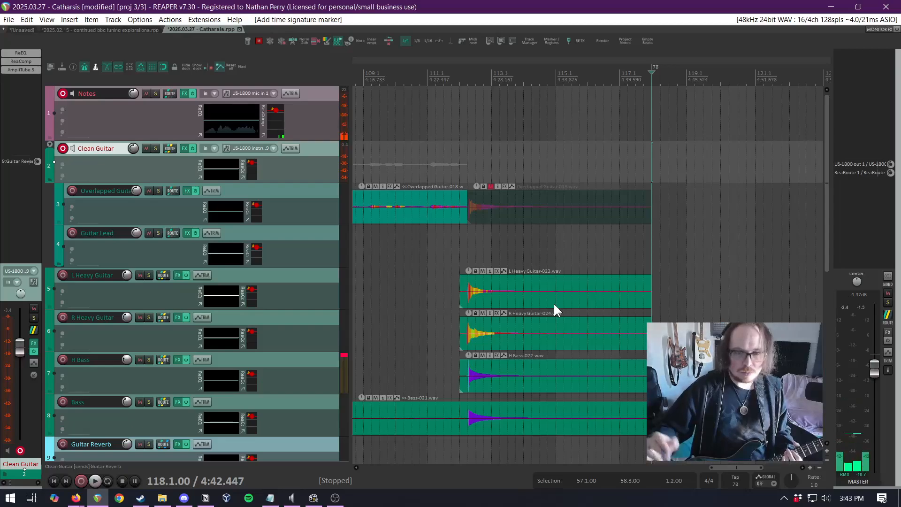
Try recording Notes and Clean Guitar from 118.1.00, stop the take, and disarm the Notes track
key(ctrl+r)
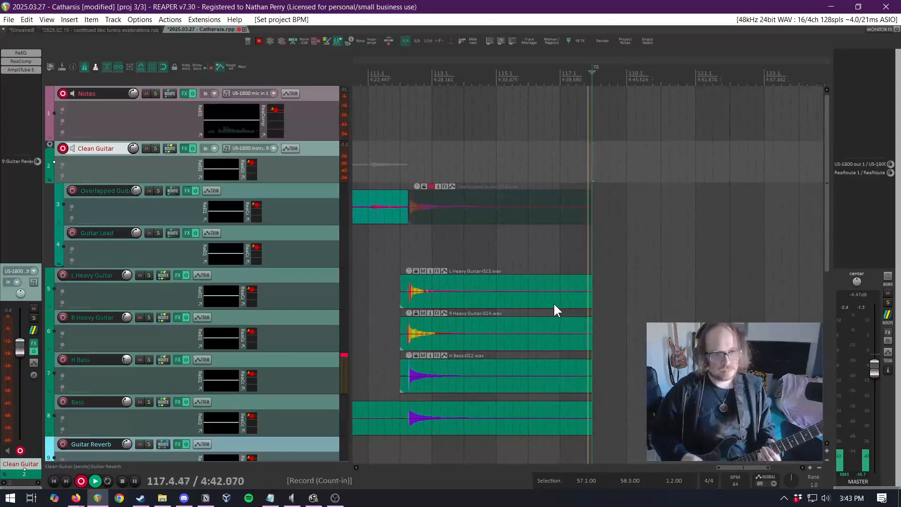
key(space)
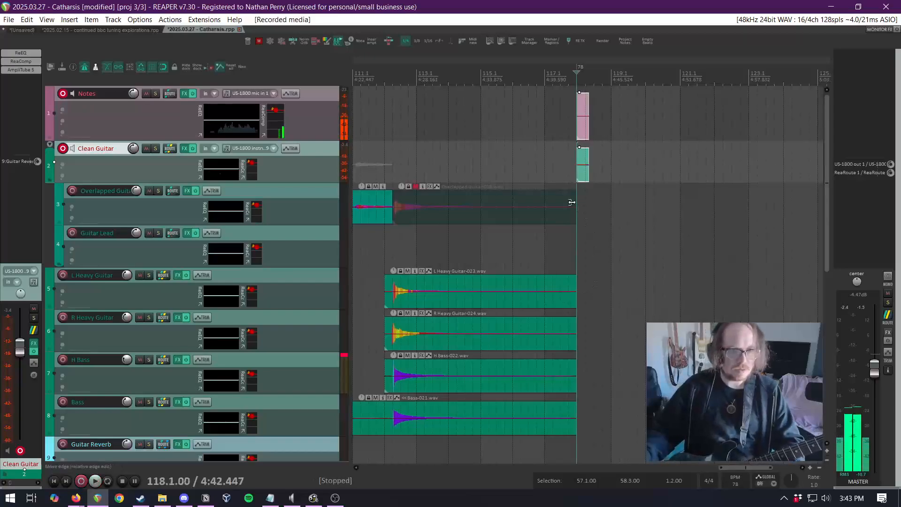
click(62, 93)
Record a Clean Guitar take from 112.1.00 to about bar 135
scroll(462, 158, down, 2)
click(455, 161)
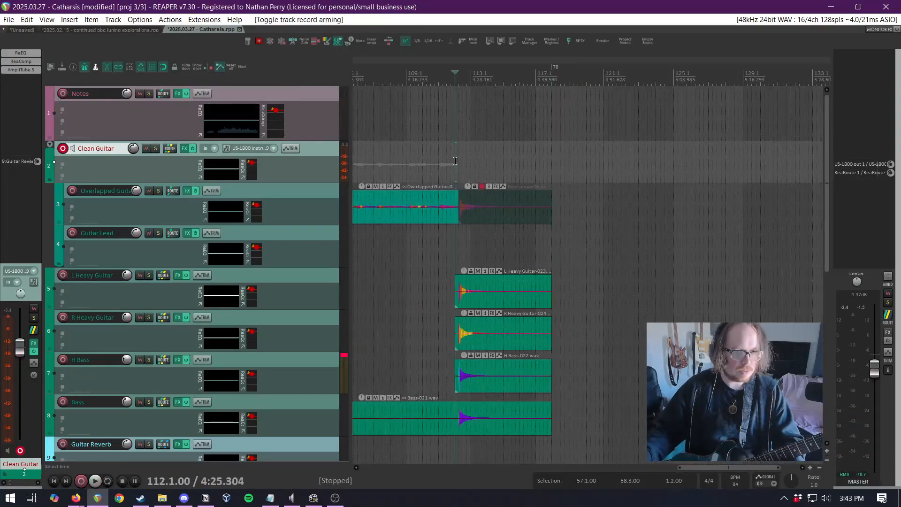
scroll(455, 161, up, 2)
key(ctrl+r)
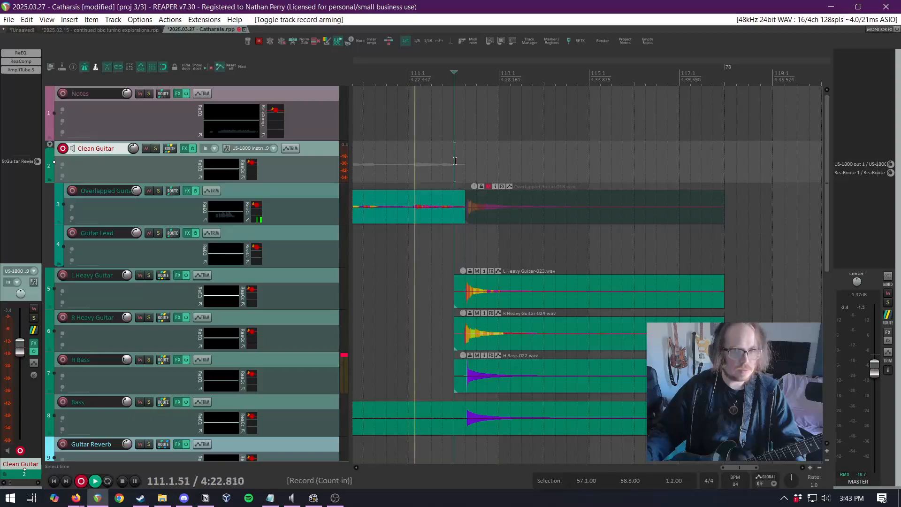
scroll(492, 213, down, 3)
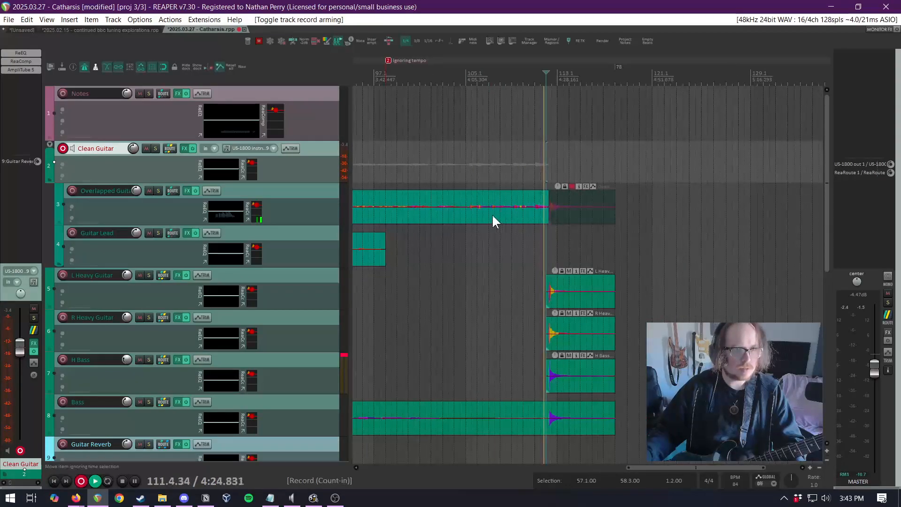
scroll(495, 216, down, 2)
scroll(472, 211, down, 2)
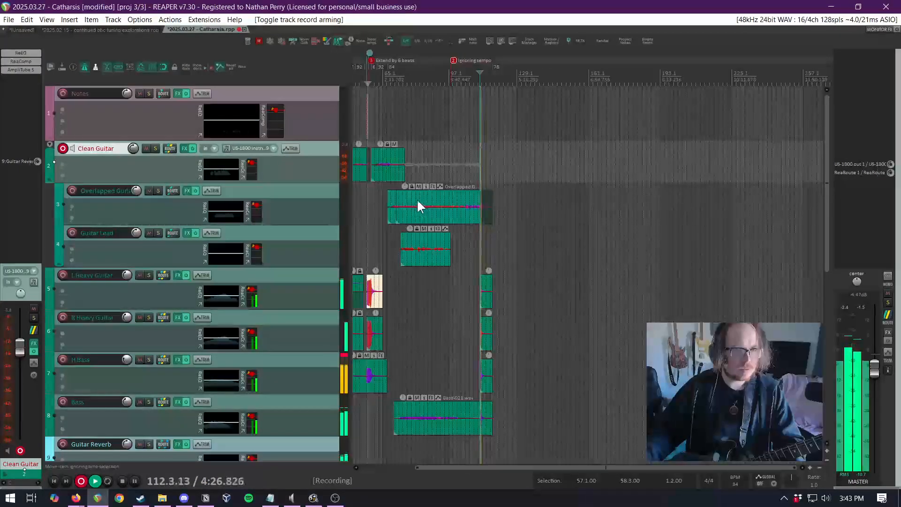
scroll(455, 220, up, 3)
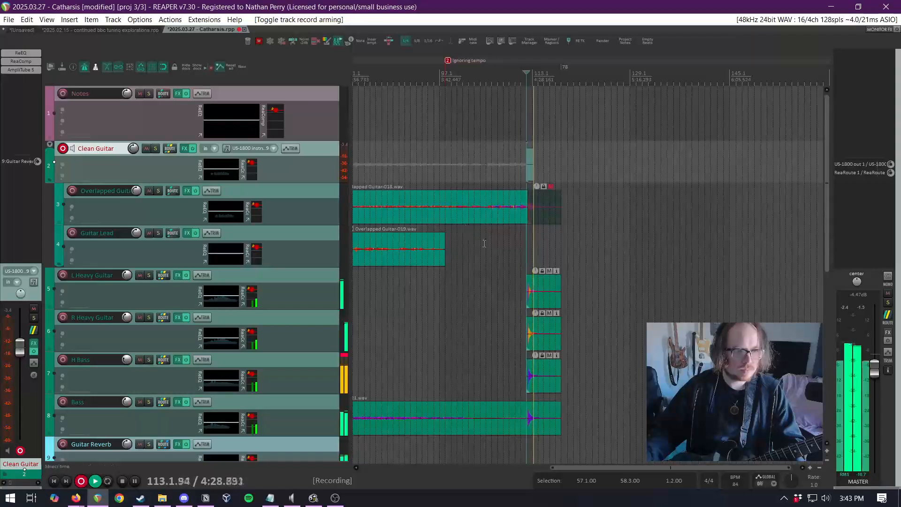
scroll(566, 271, up, 4)
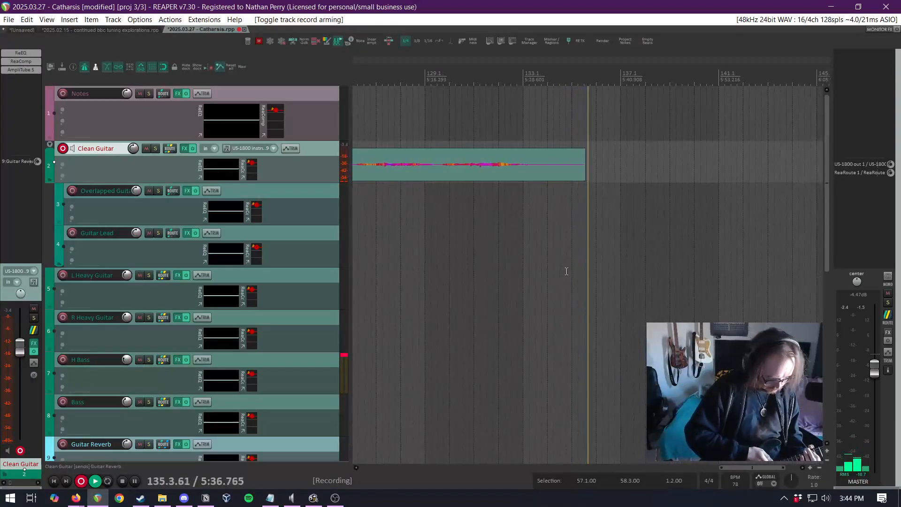
key(space)
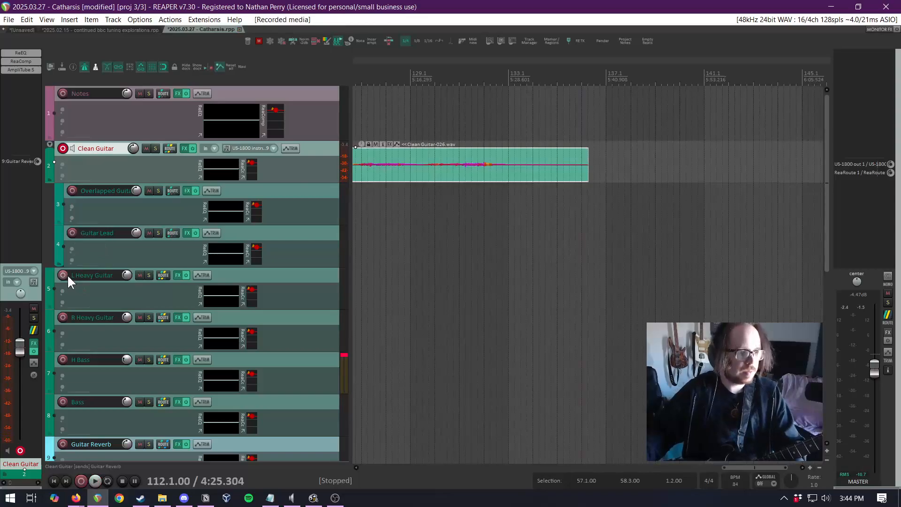
Select the drum item under the "This is Gorguts" marker in the bbc tuning explorations project and return to Catharsis
click(126, 30)
scroll(623, 287, down, 2)
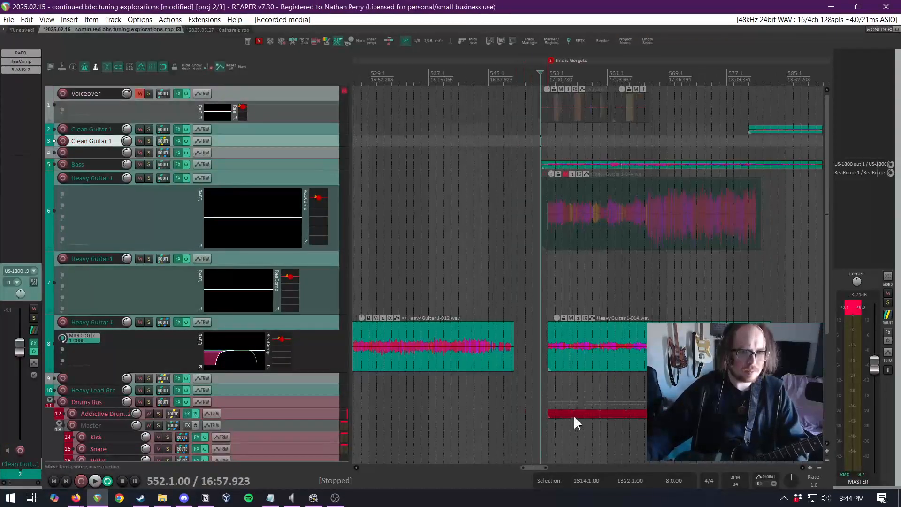
drag(573, 422, 652, 409)
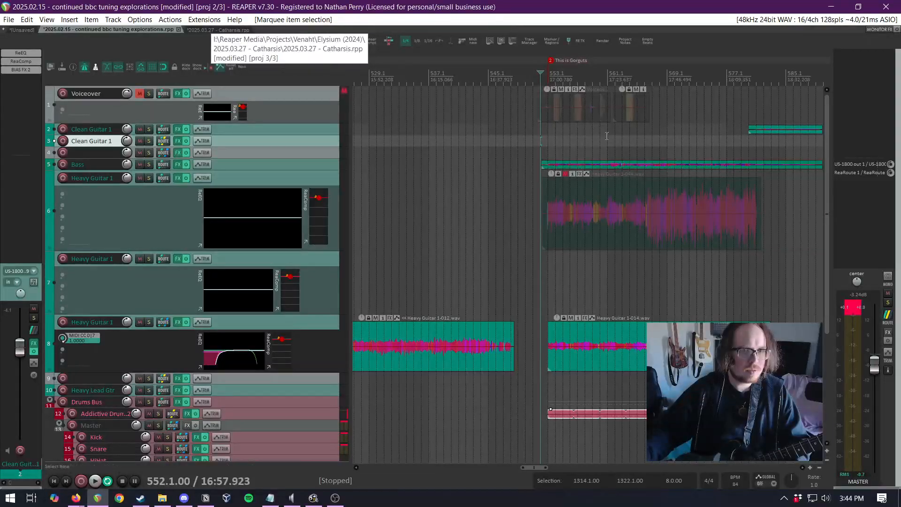
scroll(540, 135, down, 1)
scroll(540, 134, down, 2)
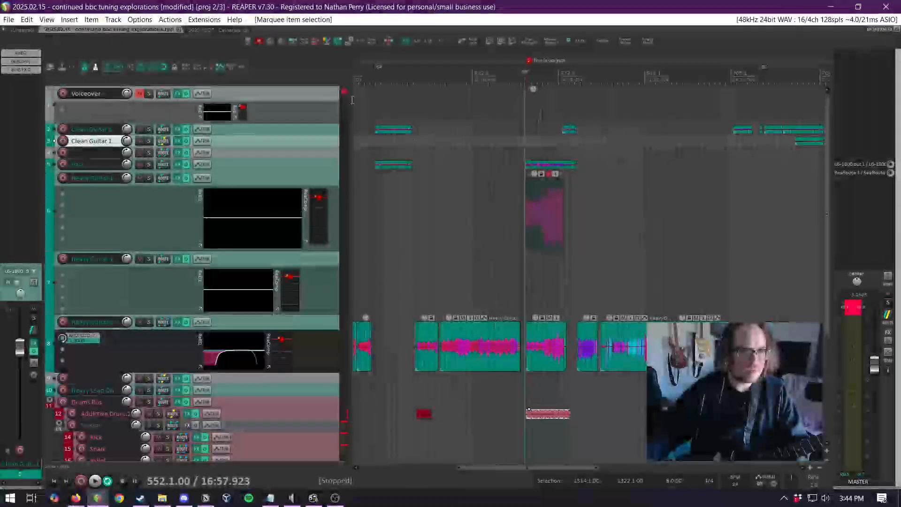
click(217, 31)
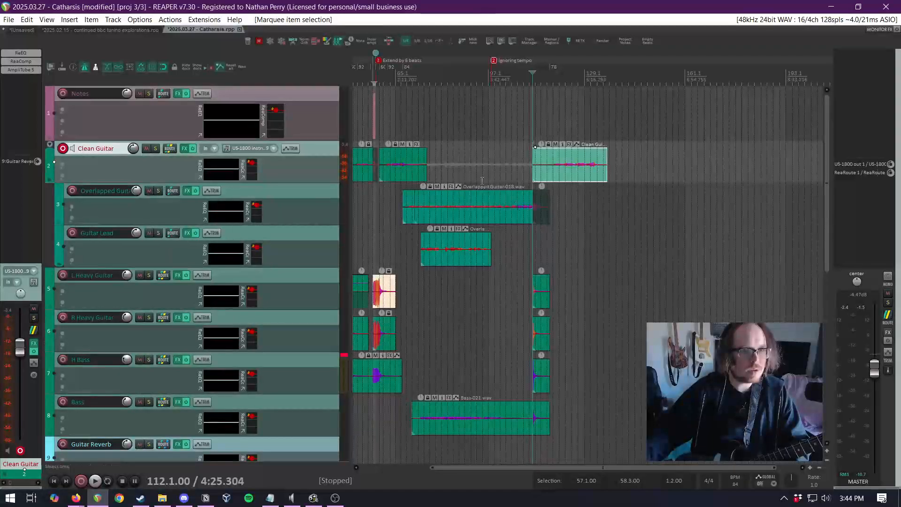
Delete the Clean Guitar take starting at bar 112 and remove the 78 BPM tempo marker at 118.1.00
click(550, 163)
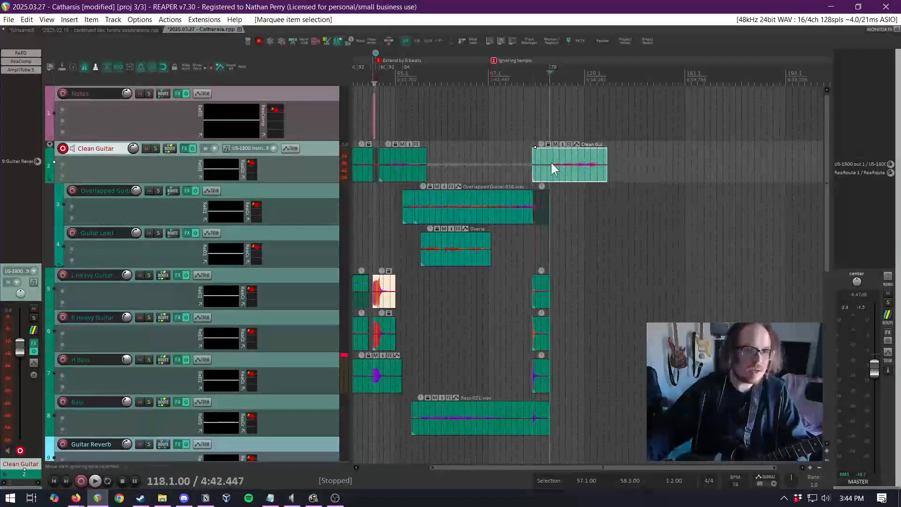
key(Delete)
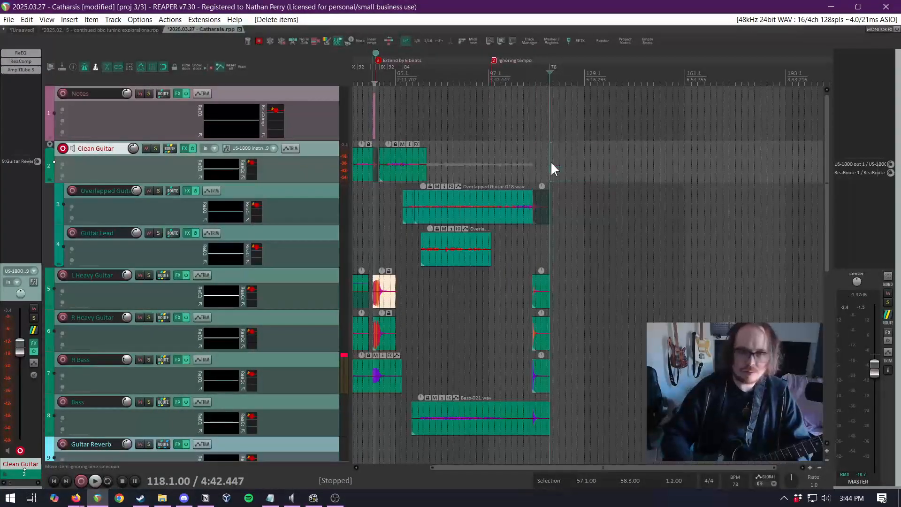
right_click(554, 68)
click(588, 86)
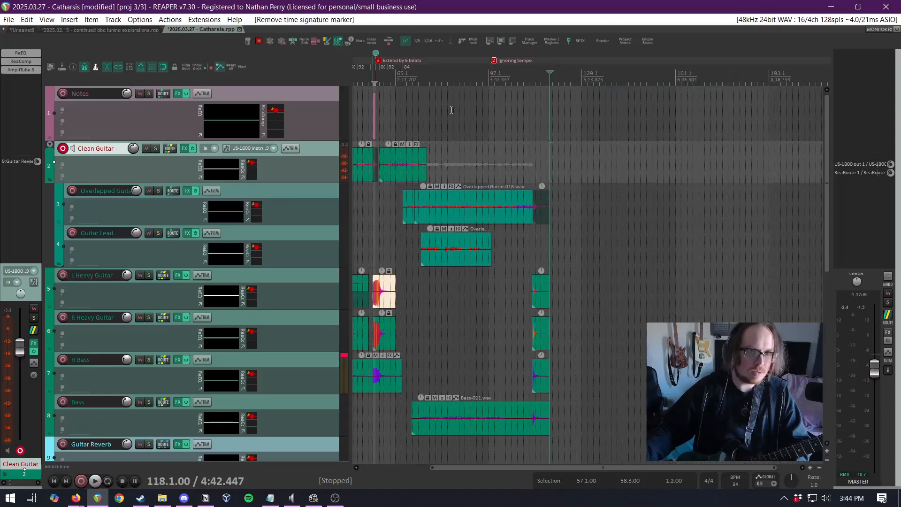
Record a Clean Guitar take from 112.1.00 to about bar 133
click(534, 148)
scroll(533, 148, up, 4)
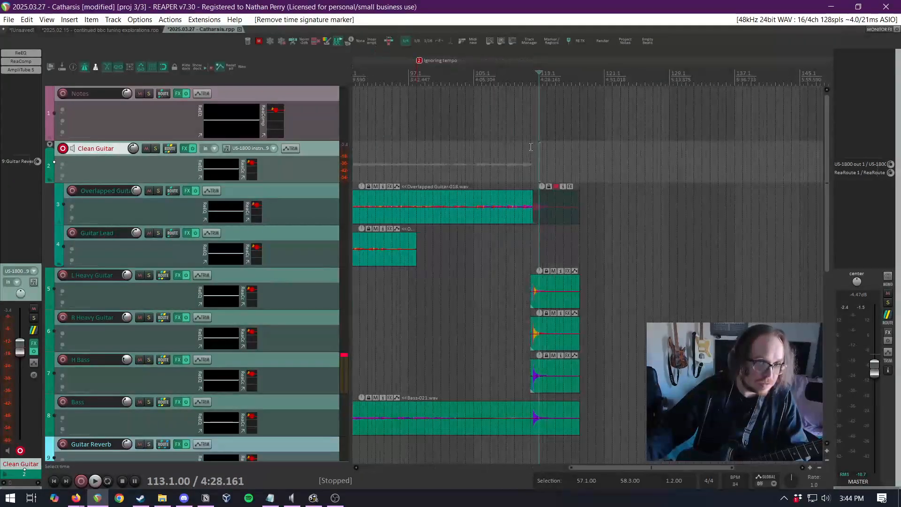
click(506, 144)
click(531, 141)
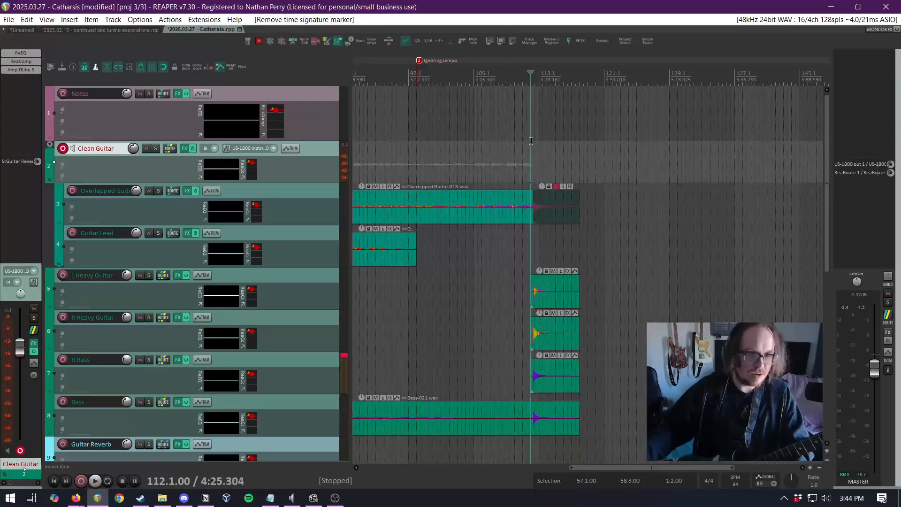
key(ctrl+r)
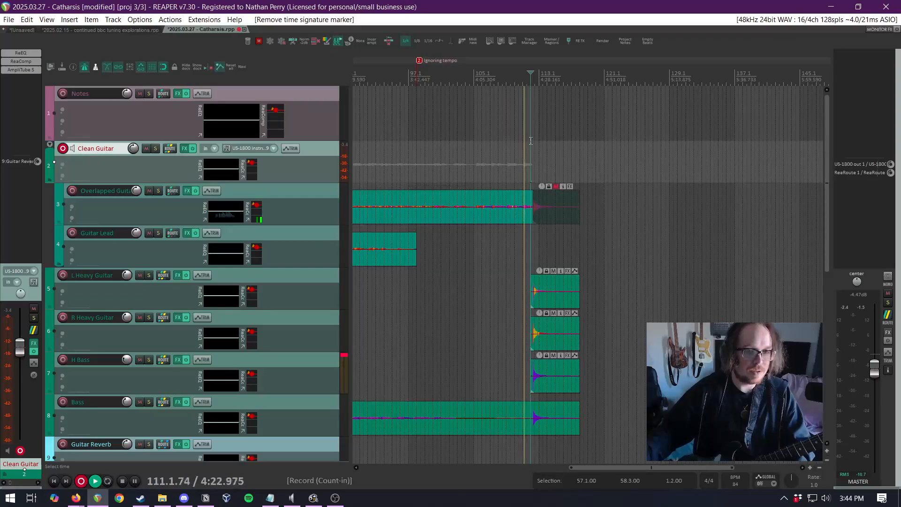
scroll(530, 141, up, 2)
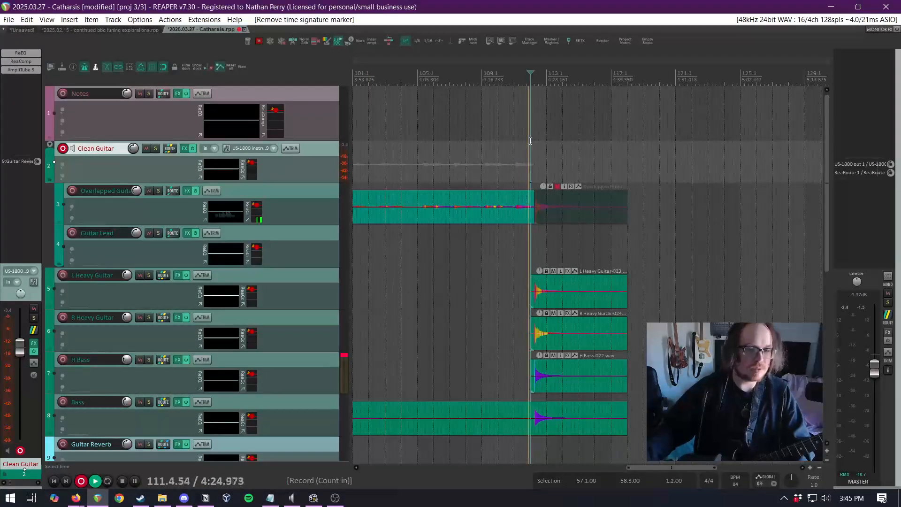
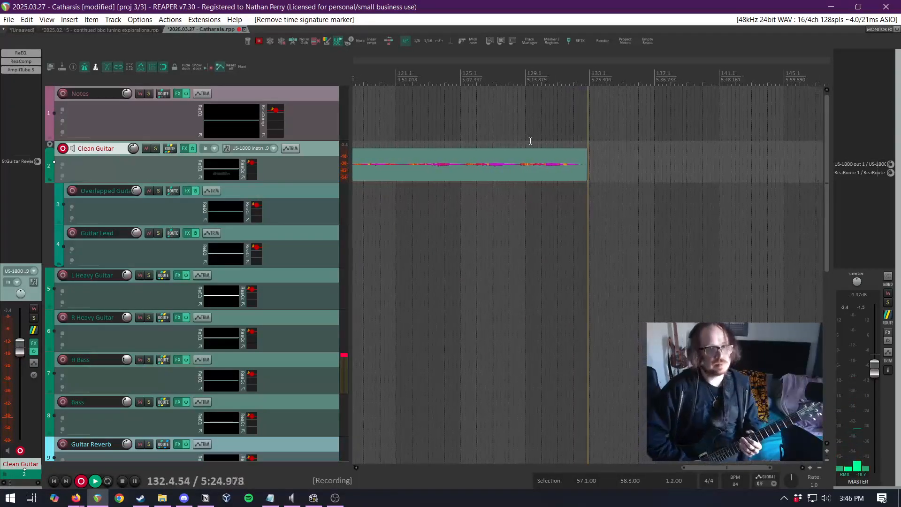
key(space)
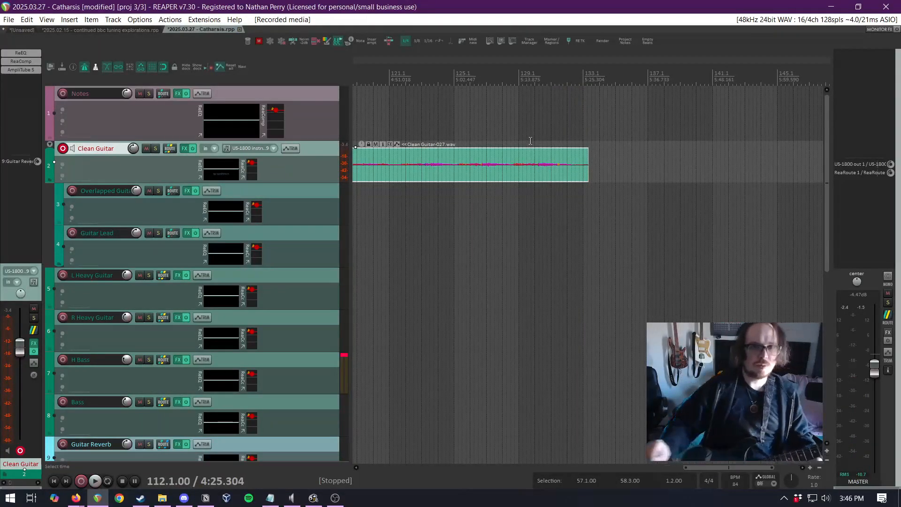
Copy the selected drum item from the bbc tuning explorations project to Catharsis's Addictive Drums track and move it near the Clean Guitar take's end
click(85, 29)
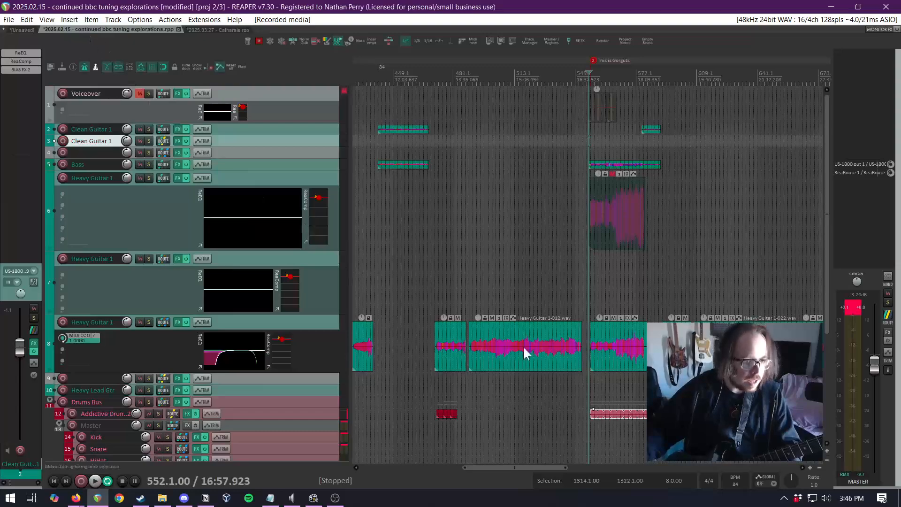
click(205, 30)
scroll(308, 296, down, 5)
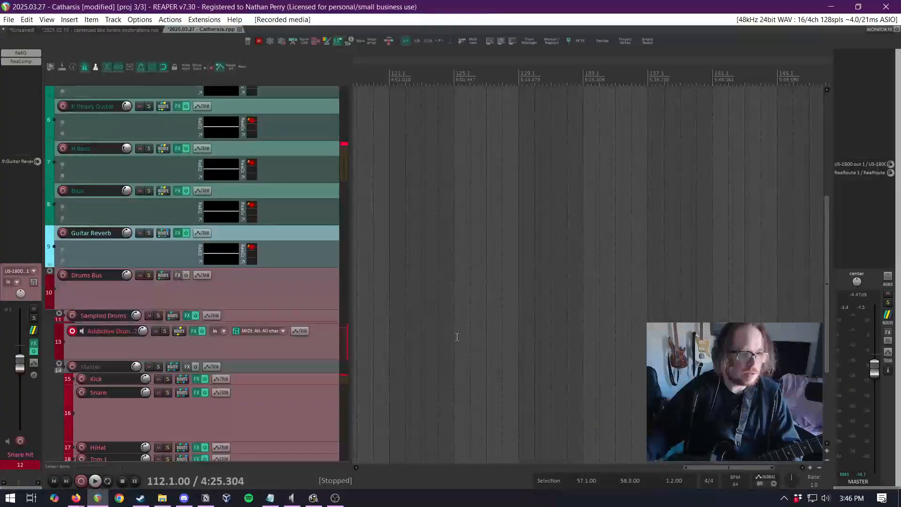
click(457, 336)
key(ctrl+v)
scroll(597, 285, down, 5)
scroll(471, 280, down, 4)
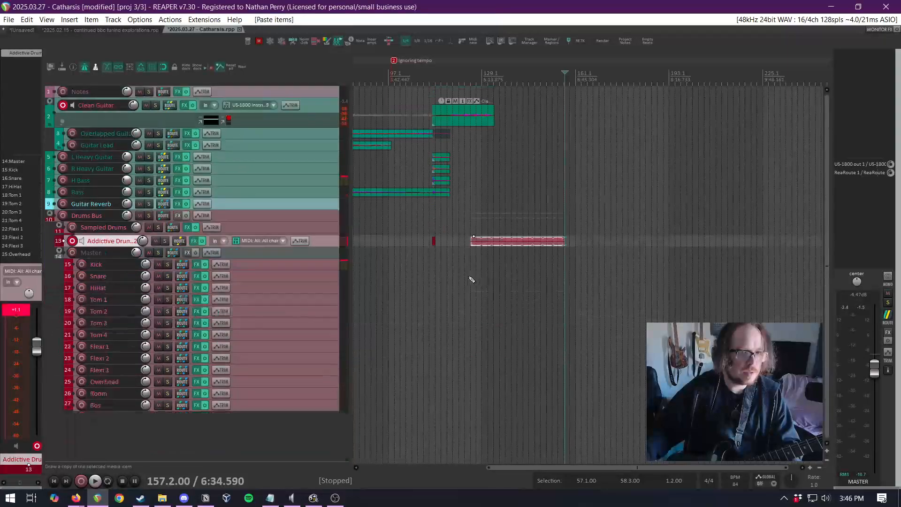
scroll(477, 254, up, 4)
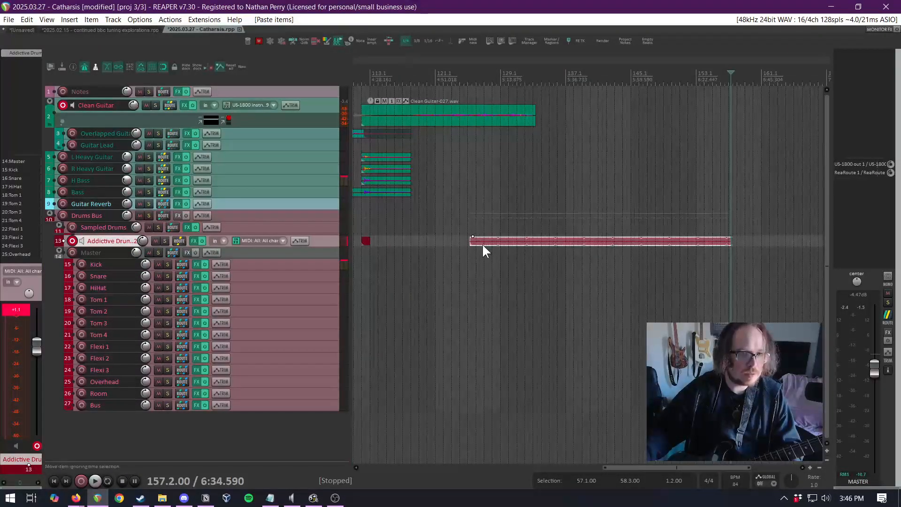
drag(483, 246, 545, 233)
Play the transition from bar 130, move the pasted drum item's start to about 132.2, and disarm the Clean Guitar track
click(510, 193)
scroll(510, 193, up, 4)
key(space)
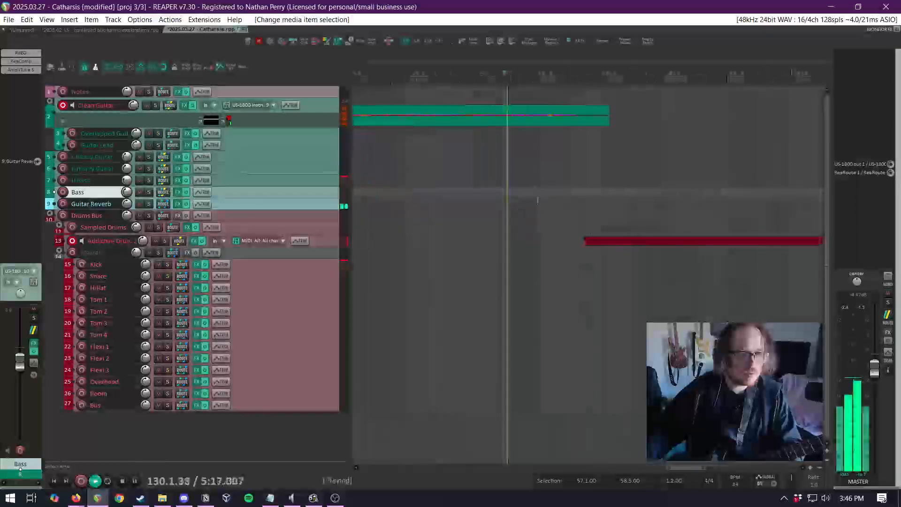
scroll(590, 221, up, 4)
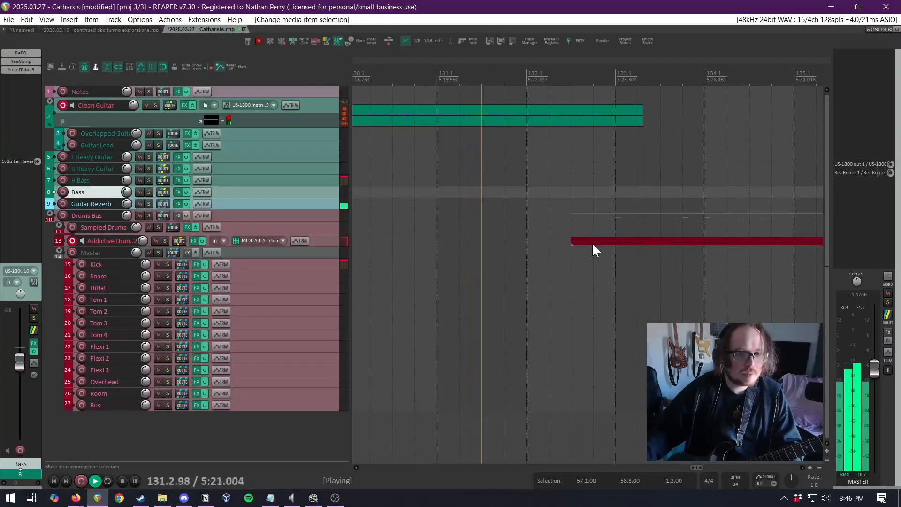
drag(593, 242, 565, 244)
key(space)
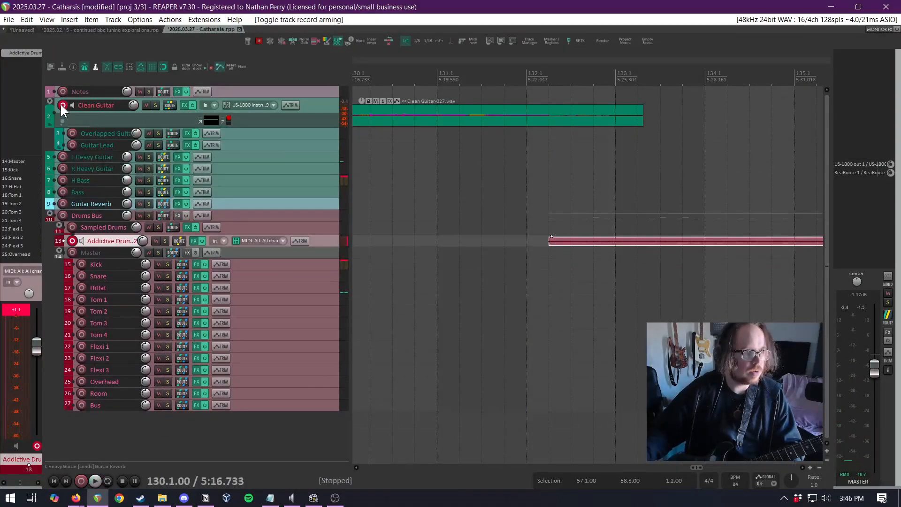
click(62, 105)
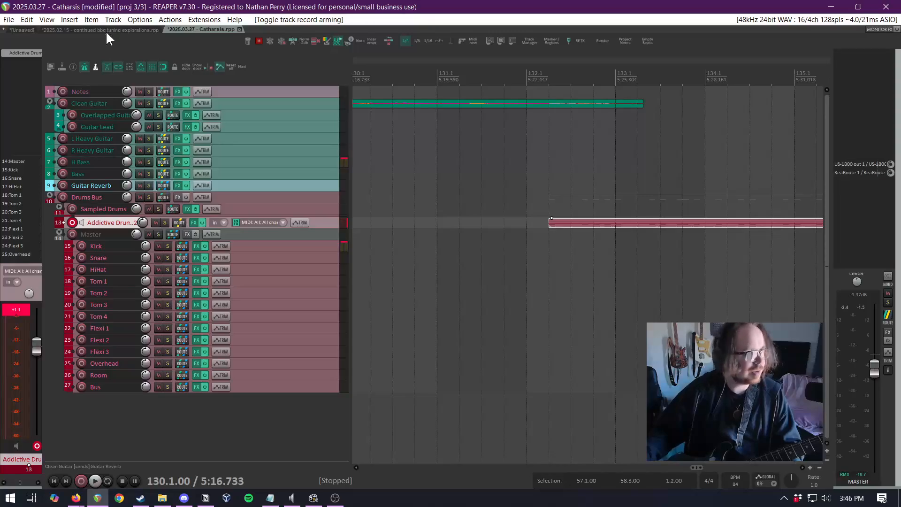
Copy the Heavy Guitar 1 track with ReaTune from the bbc tuning explorations project into Catharsis and place it directly below R Heavy Guitar
click(106, 30)
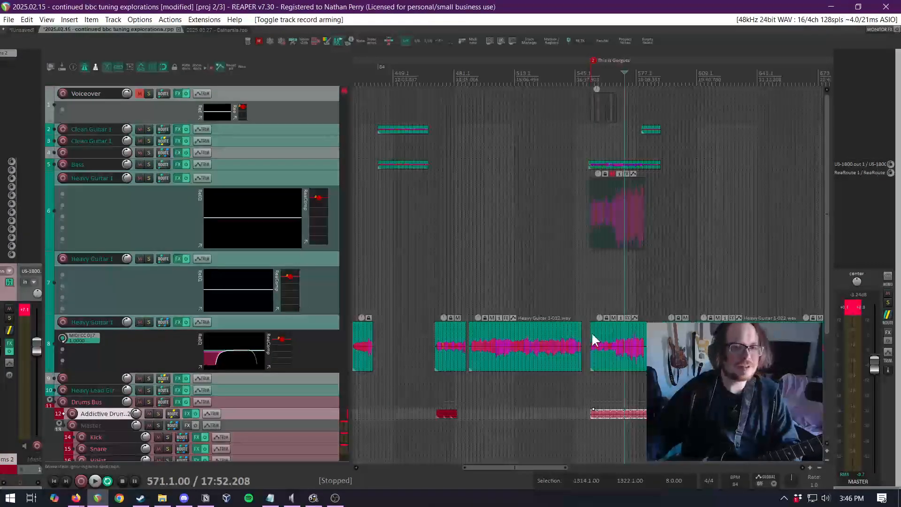
click(632, 346)
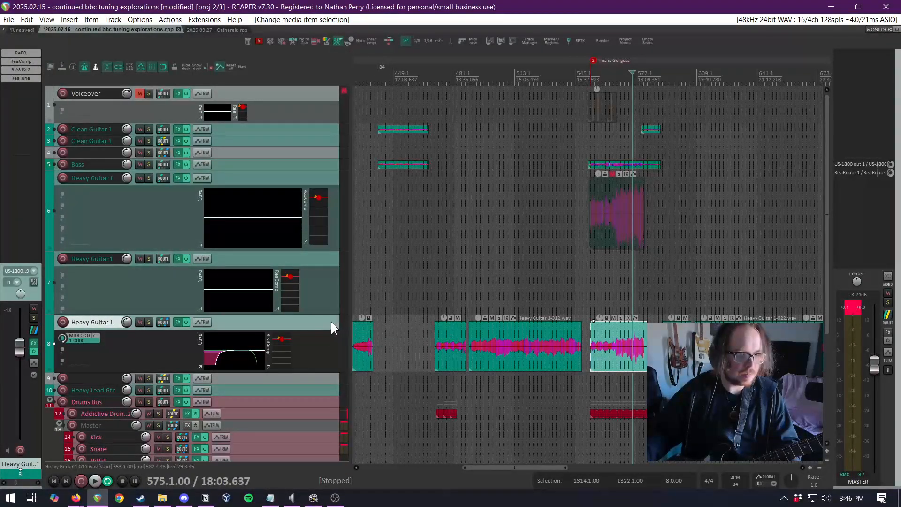
click(217, 30)
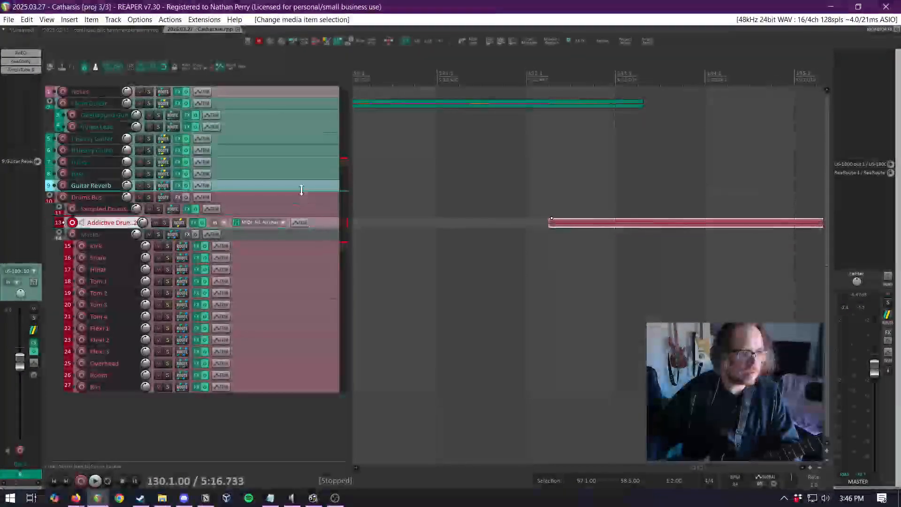
click(328, 140)
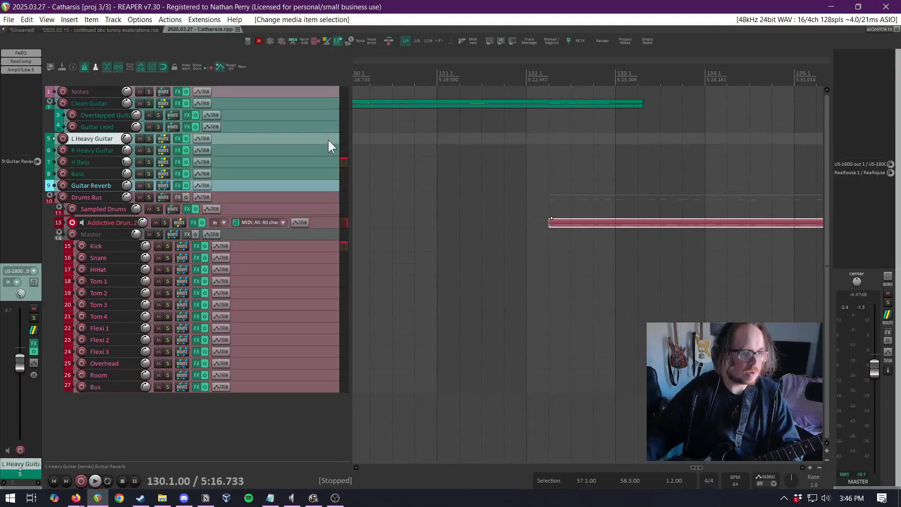
click(315, 177)
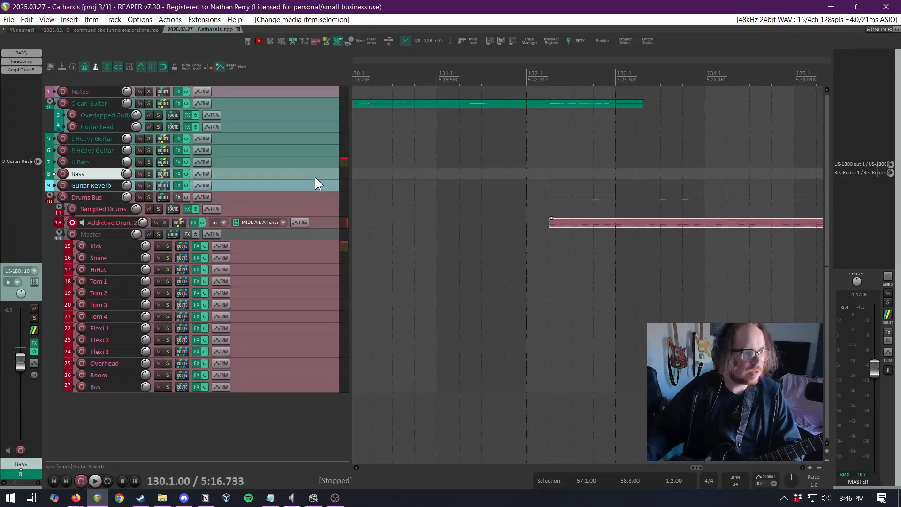
right_click(315, 177)
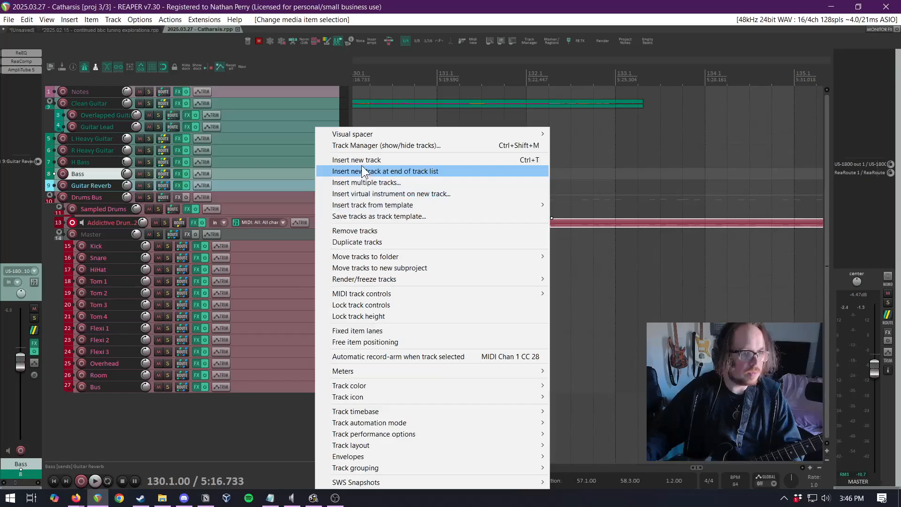
click(262, 172)
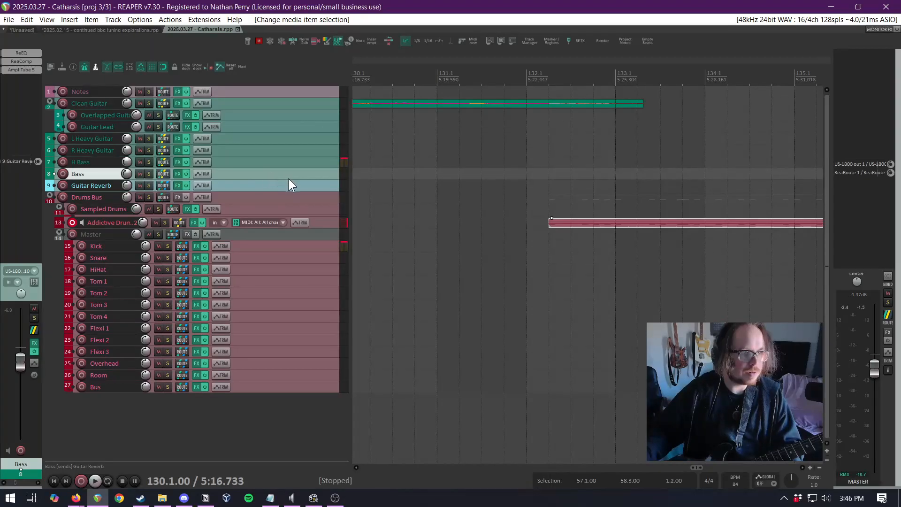
key(ctrl+v)
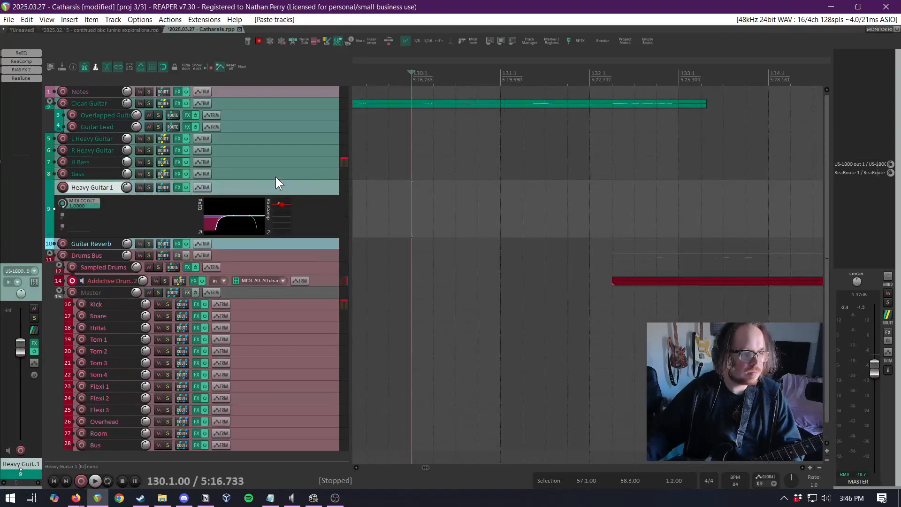
drag(269, 187, 275, 159)
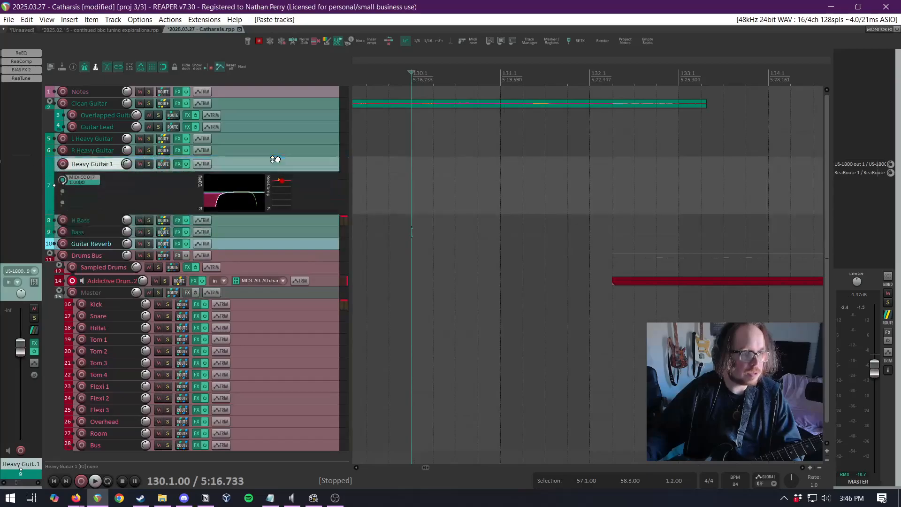
click(261, 168)
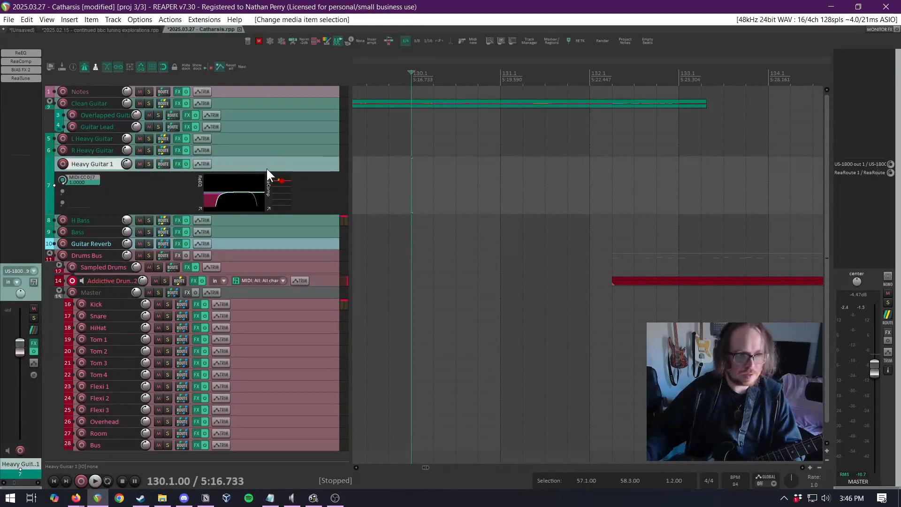
Delete all media items on the pasted Heavy Guitar 1 track and rename the track Lead Guitar
scroll(470, 177, down, 12)
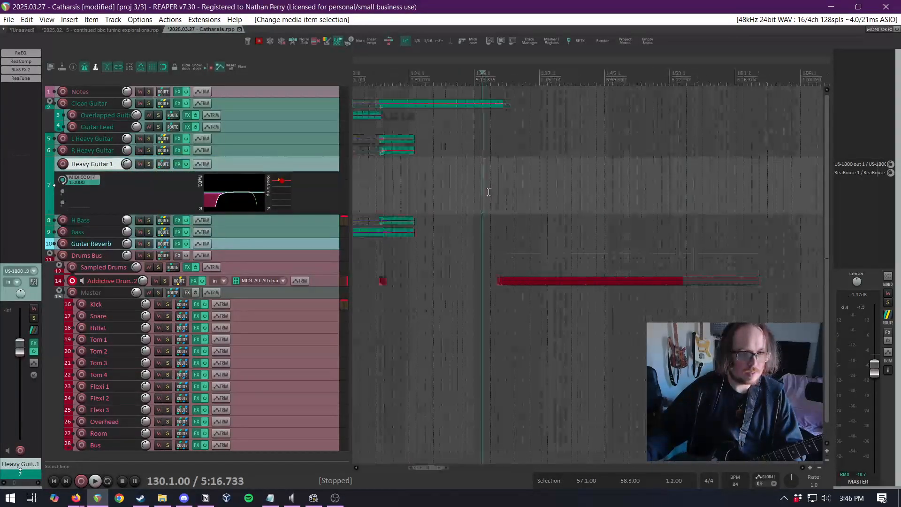
scroll(488, 193, down, 3)
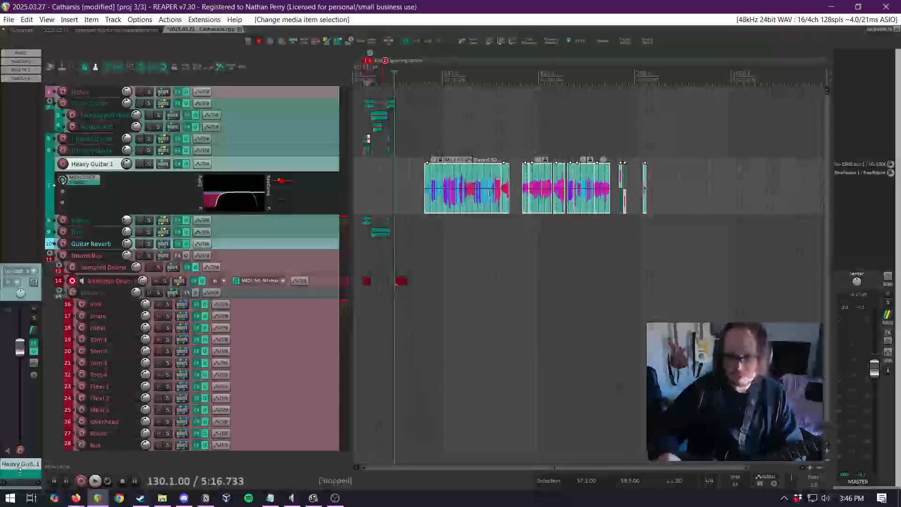
key(Delete)
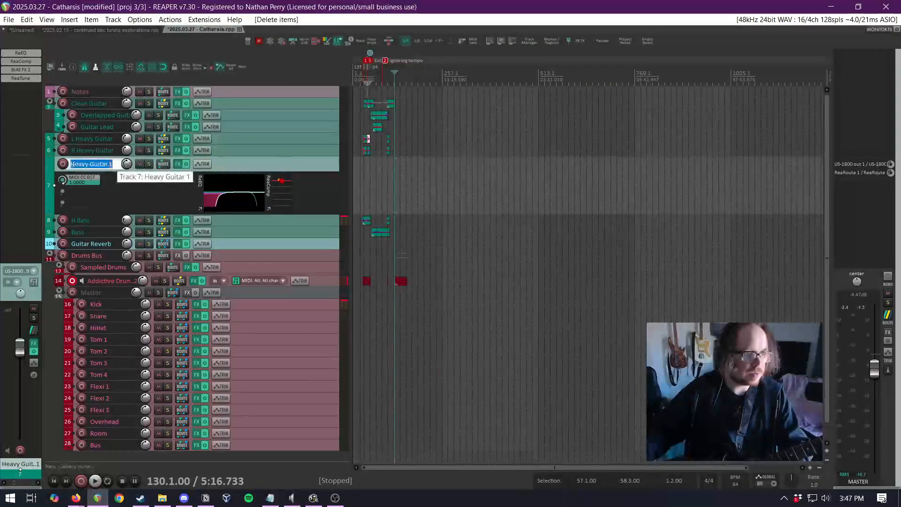
double_click(114, 163)
text(Lead Guit)
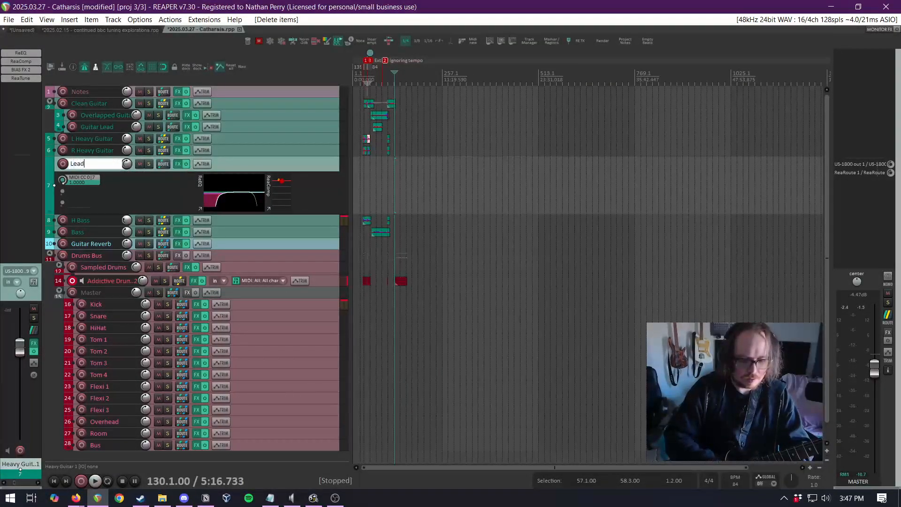
key(Return)
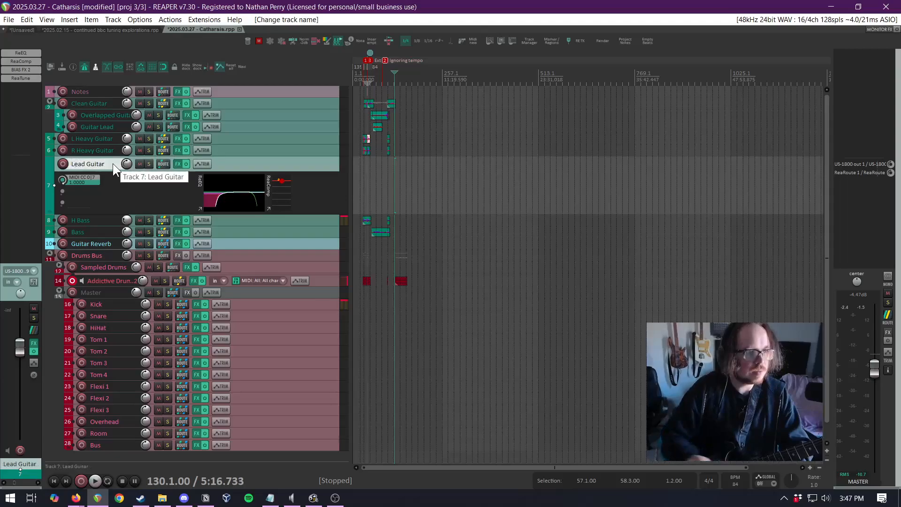
Copy the Bass item under the "This is Gorguts" marker to Catharsis's H Bass track, starting with the pasted drum item near bar 132
scroll(387, 196, up, 3)
scroll(387, 197, up, 5)
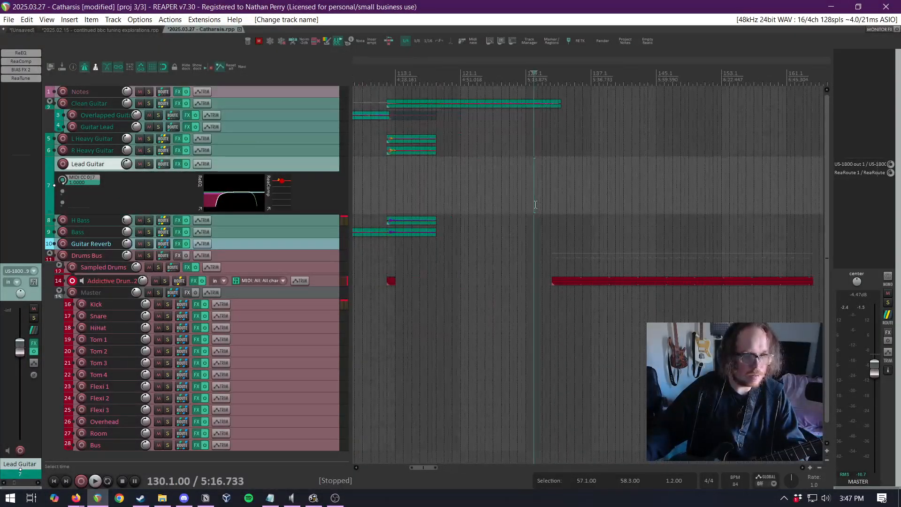
click(158, 29)
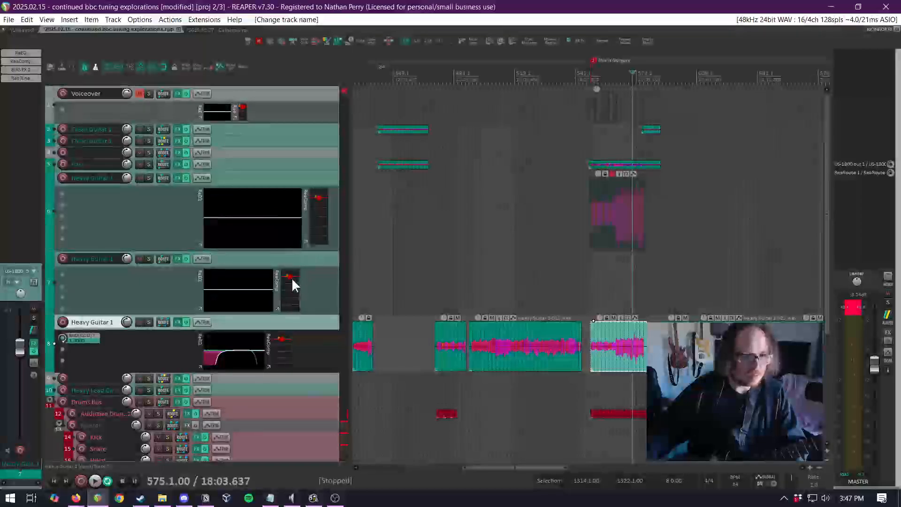
click(306, 162)
click(648, 163)
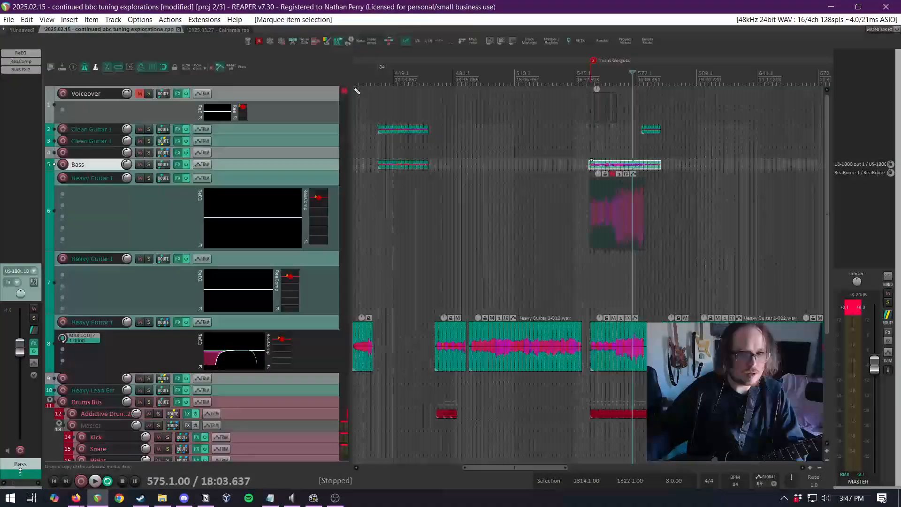
click(209, 31)
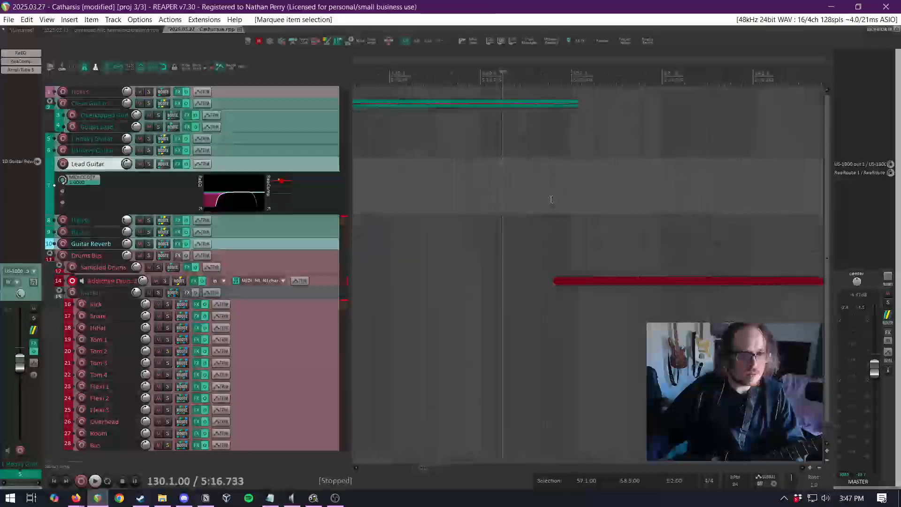
click(551, 225)
key(ctrl+v)
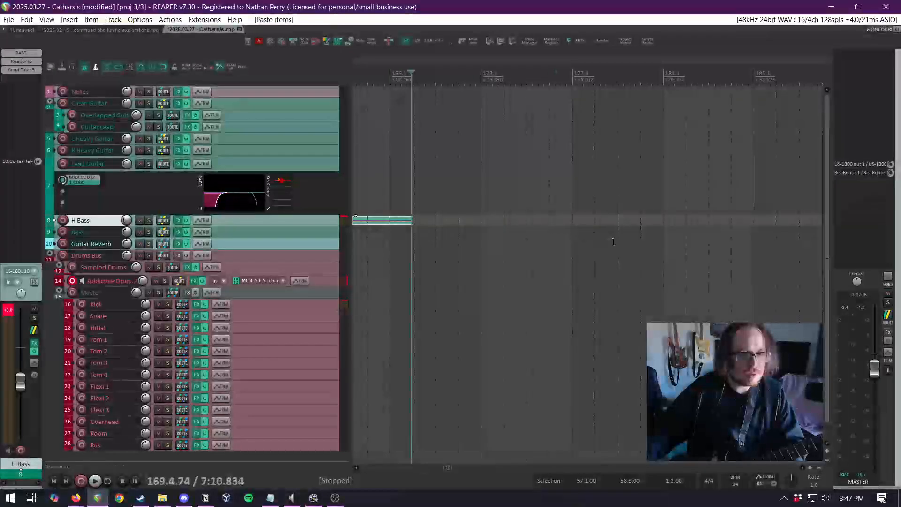
scroll(614, 243, down, 8)
scroll(521, 227, up, 10)
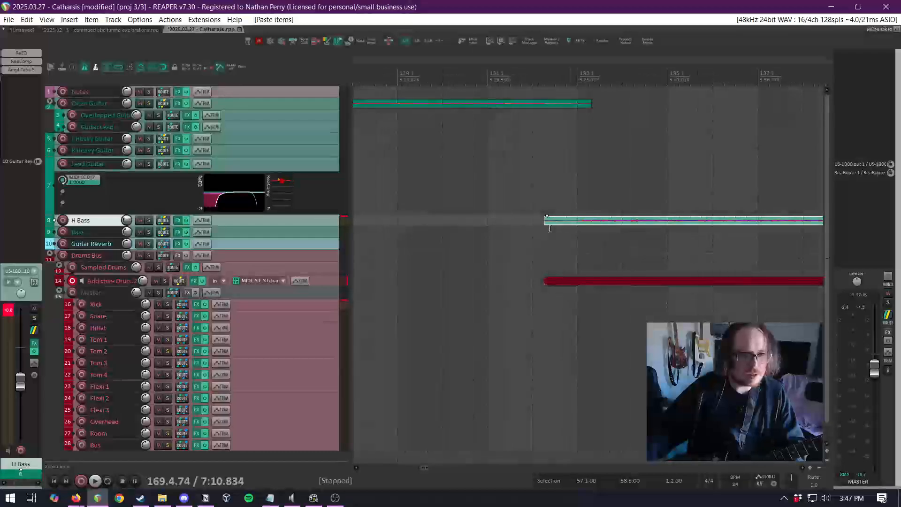
Move the pasted bass item on H Bass earlier so it starts at about 131.3
drag(594, 222, 556, 228)
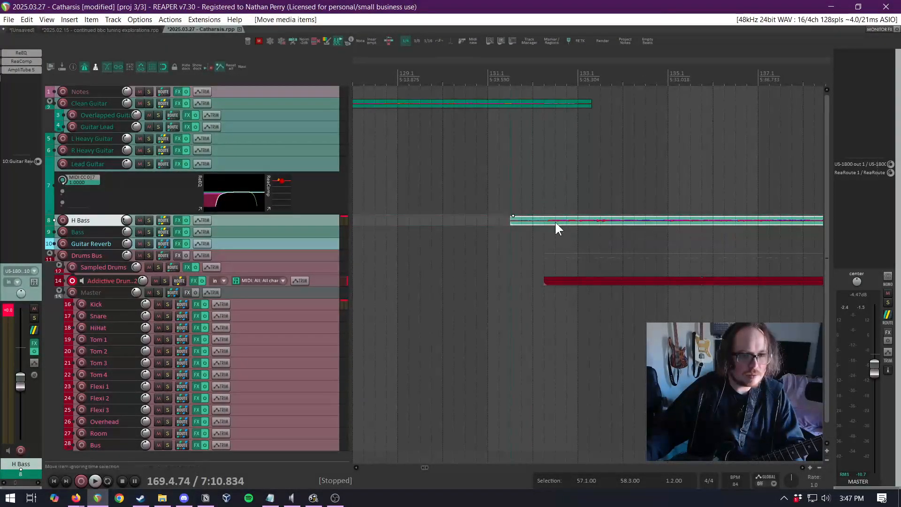
Solo the Bass track in the bbc tuning explorations project and play it from the "This is Gorguts" marker
click(141, 29)
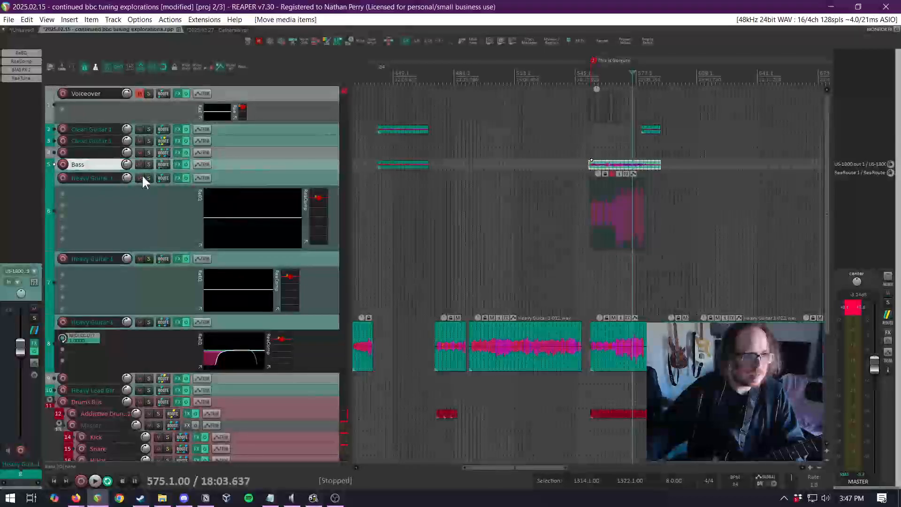
click(149, 164)
click(587, 152)
key(space)
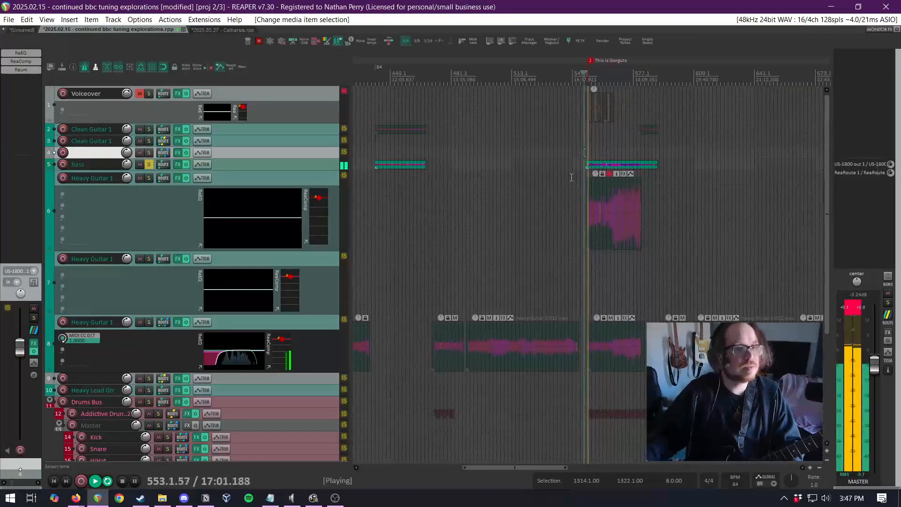
Copy the Bass track from the bbc tuning explorations project into Catharsis directly below H Bass, and unsolo the source track
click(253, 164)
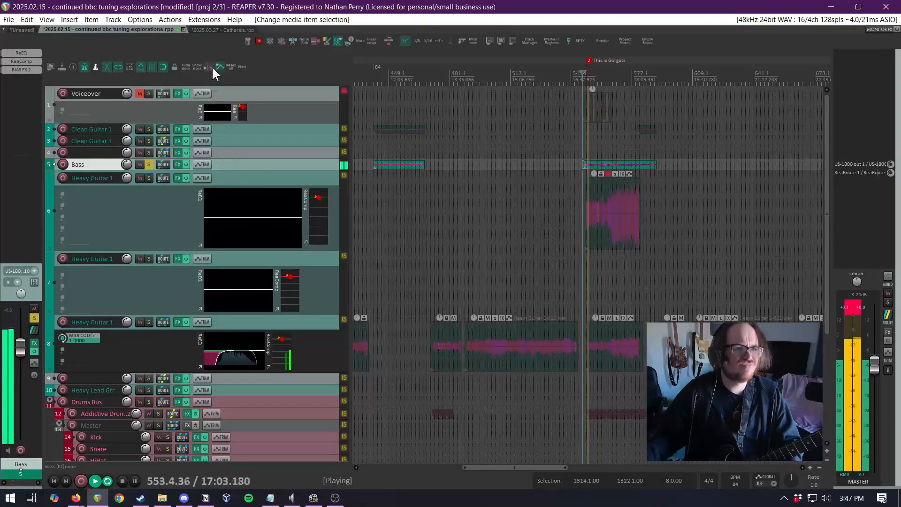
key(space)
click(151, 165)
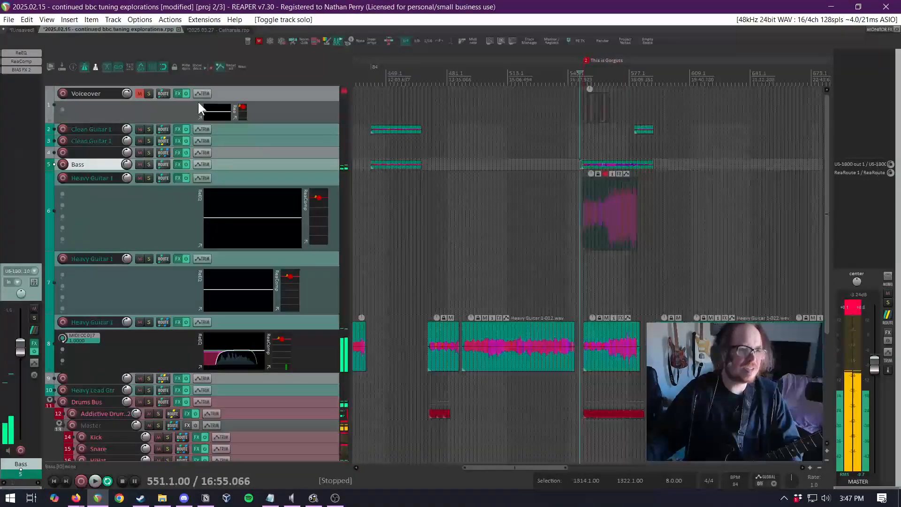
click(212, 29)
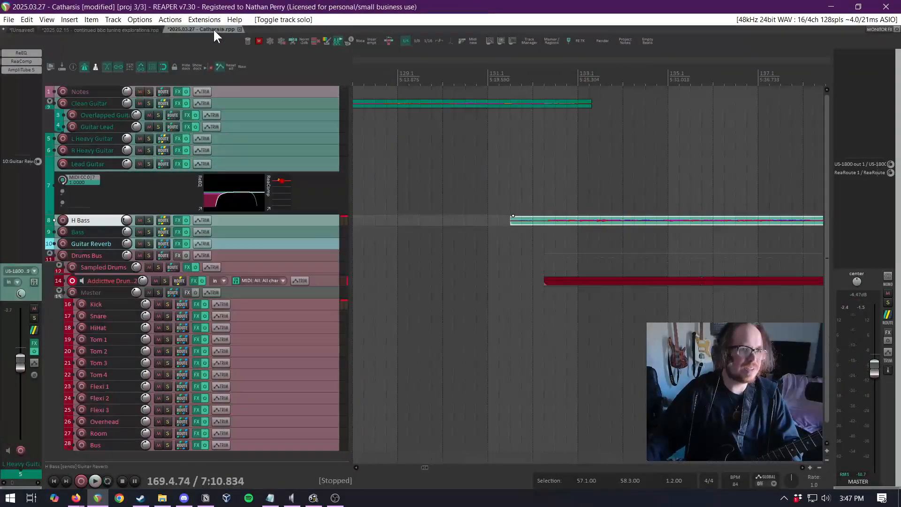
click(303, 220)
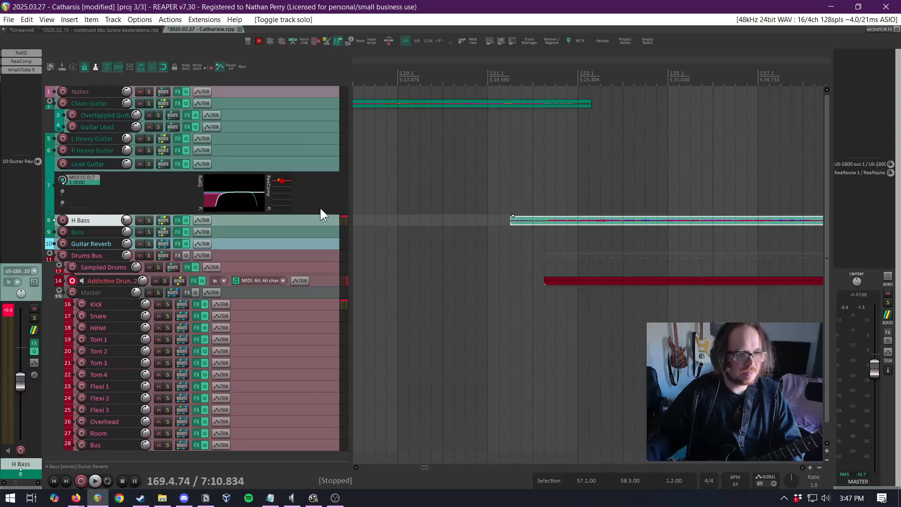
key(ctrl+v)
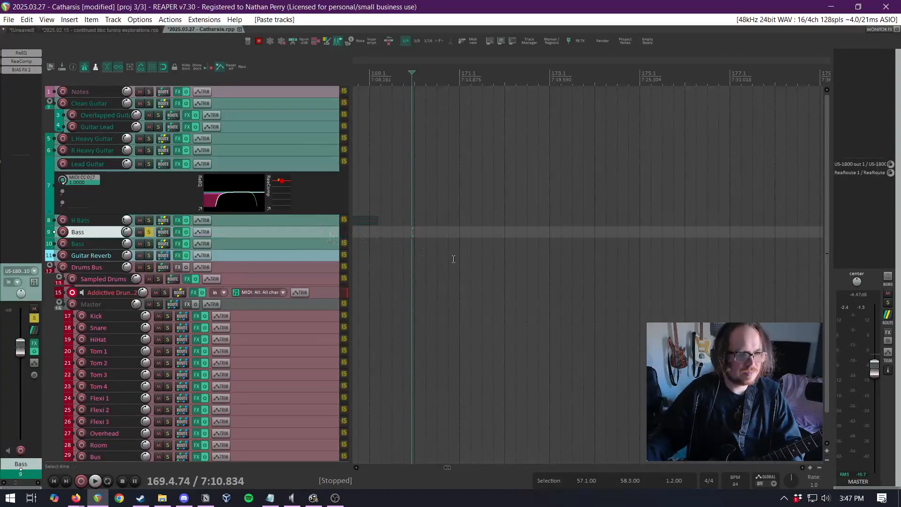
Rename the pasted Bass track below H Bass to "Super heavy Bass"
scroll(454, 257, down, 5)
double_click(85, 232)
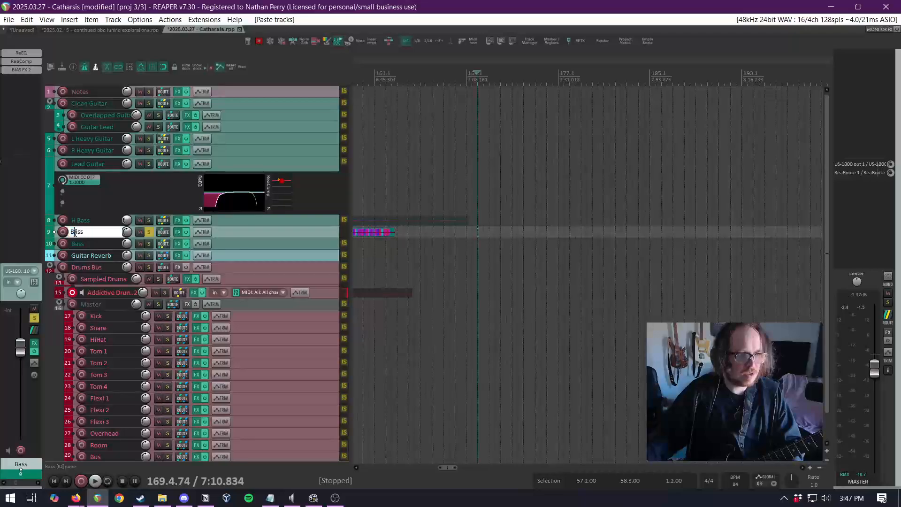
text(Sup)
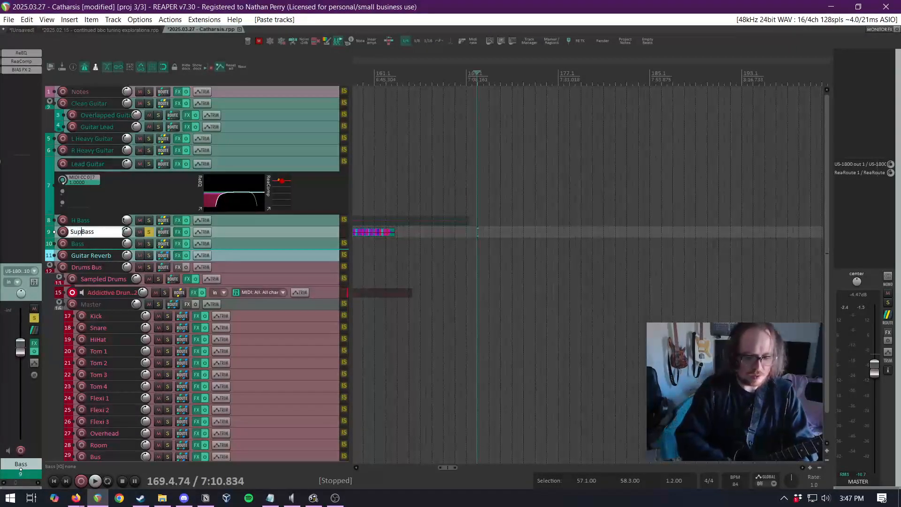
text(er heavy)
key(Return)
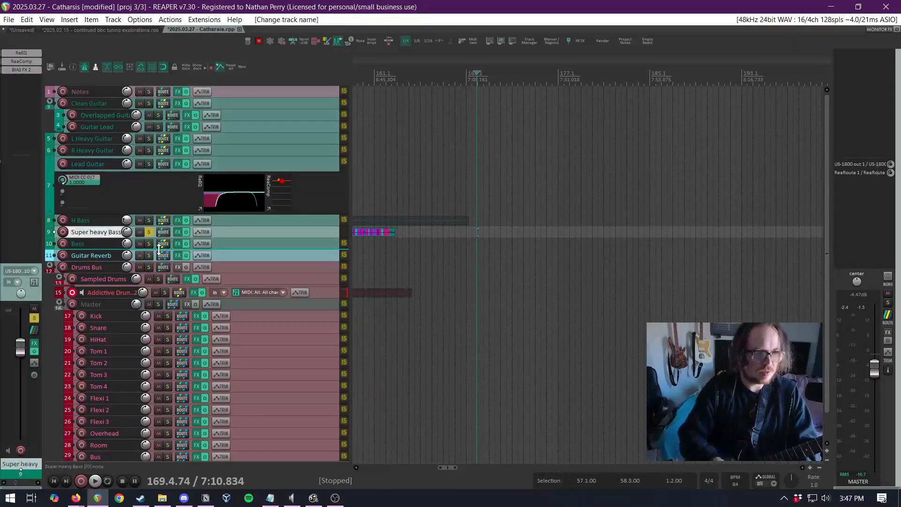
Select the items on the Super heavy Bass track and turn off the track's solo
scroll(477, 254, down, 5)
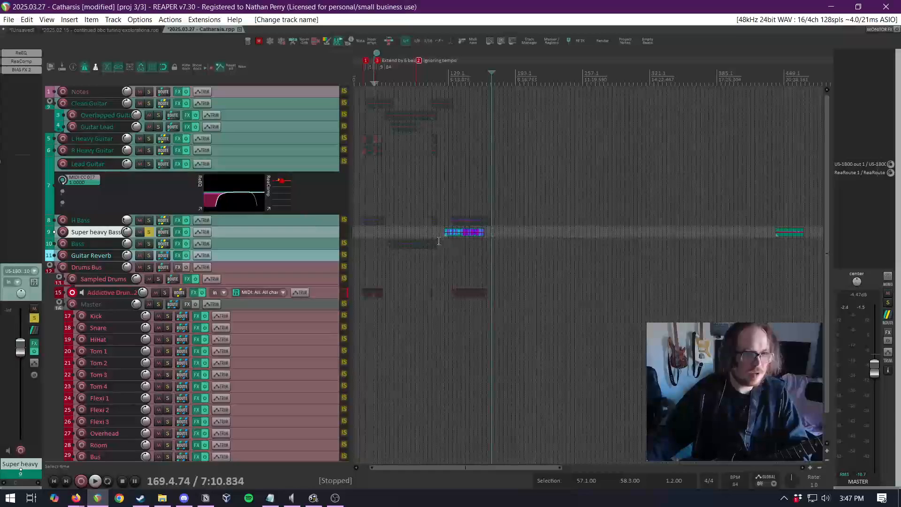
double_click(246, 232)
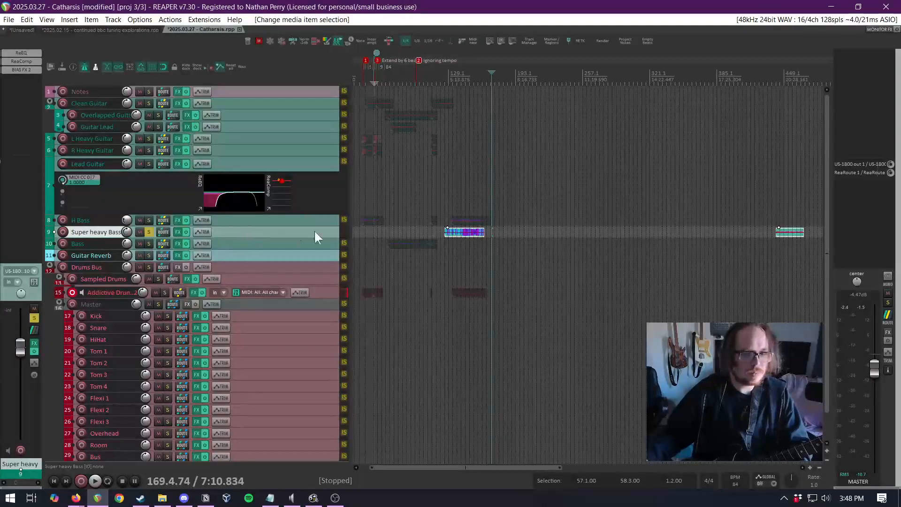
click(456, 240)
scroll(458, 238, up, 4)
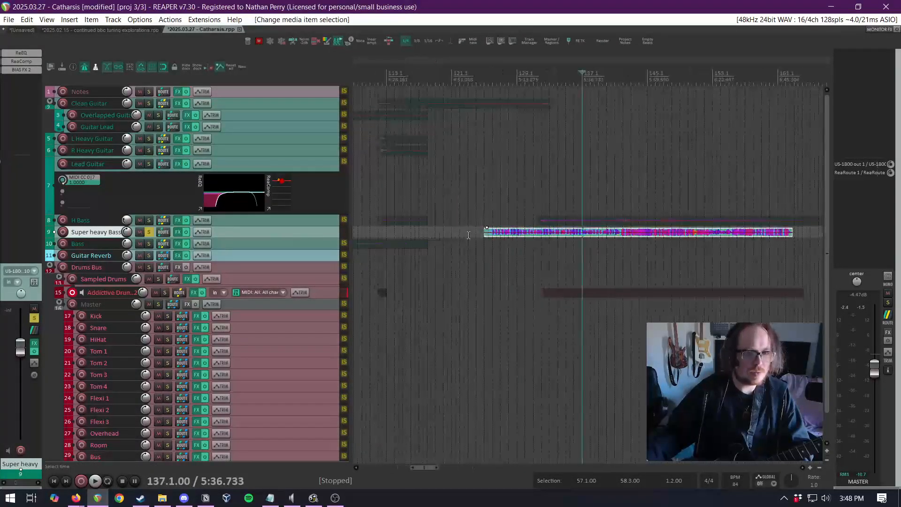
click(150, 231)
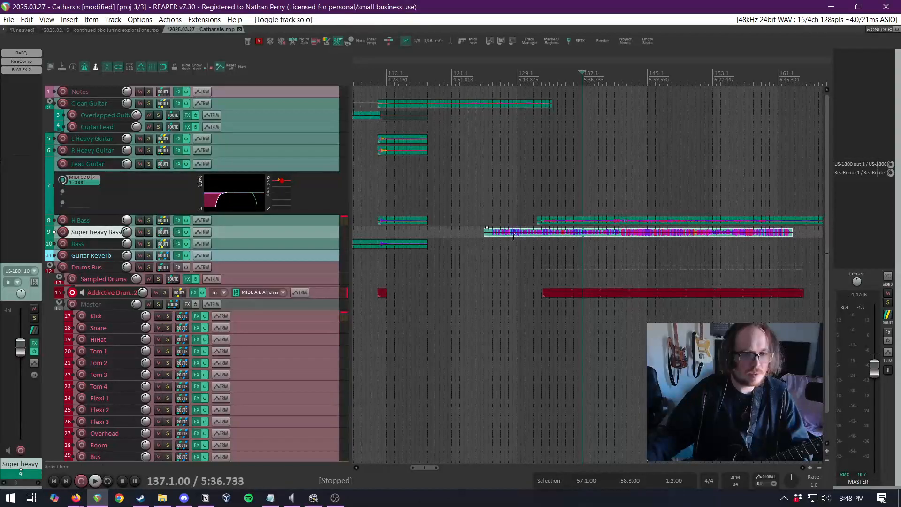
Move the Super heavy Bass item near bar 125 to start at about 131.2, lining its audio up with the drum item
scroll(520, 233, up, 3)
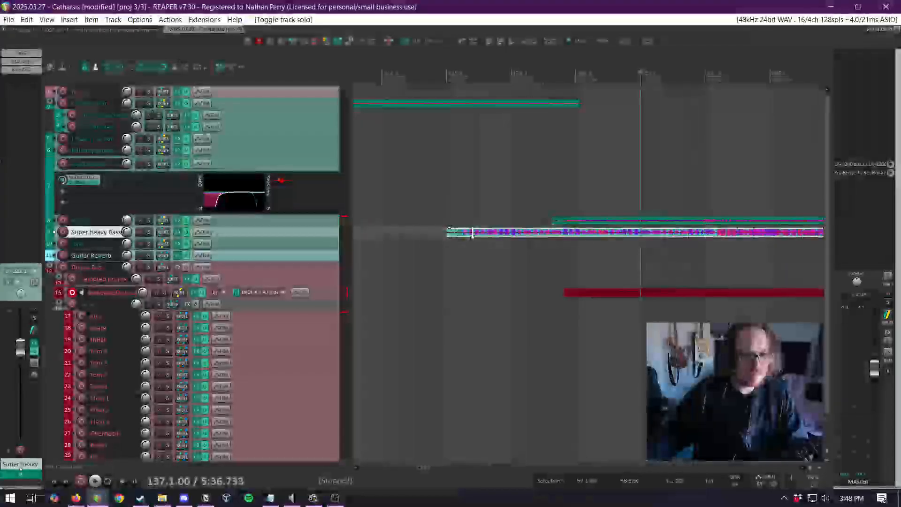
drag(469, 233, 560, 243)
scroll(567, 245, up, 4)
Delete the pasted bass item near bar 131 from the H Bass track
click(576, 223)
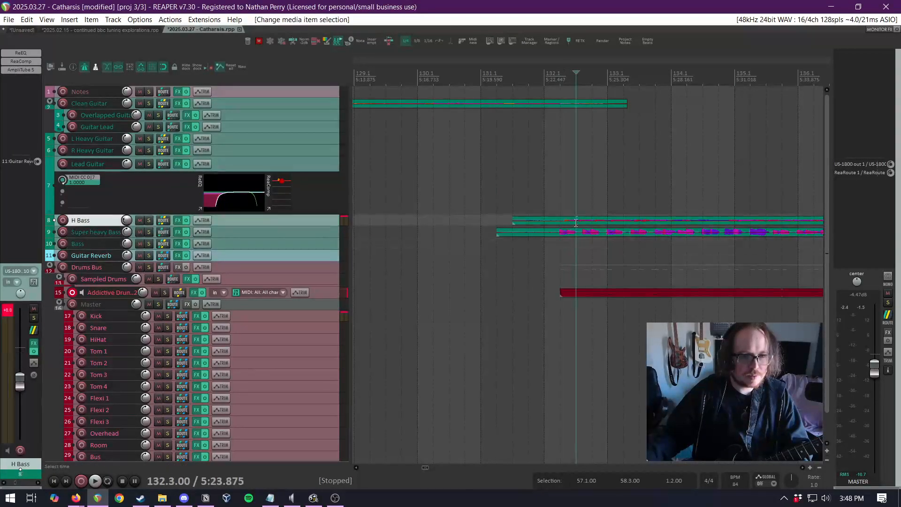
click(579, 220)
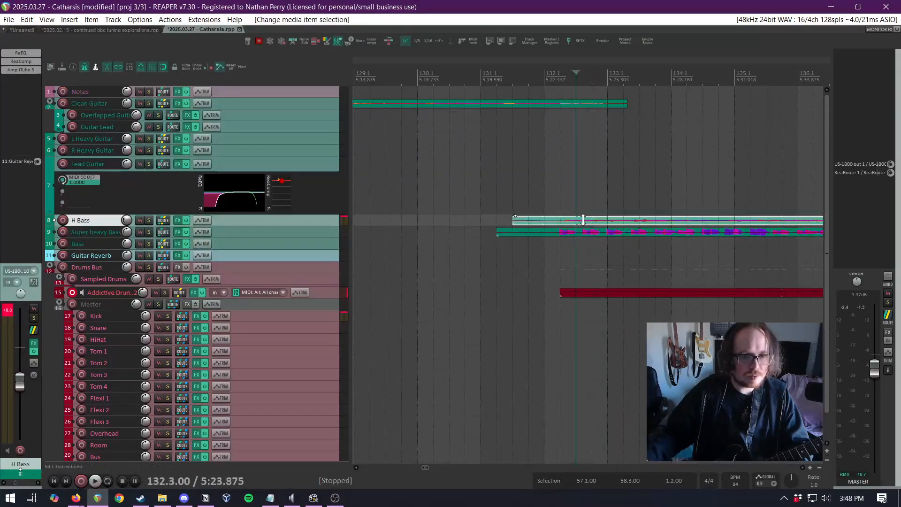
key(Delete)
Delete the Super heavy Bass items lying far beyond the end of the drum part
scroll(578, 217, down, 15)
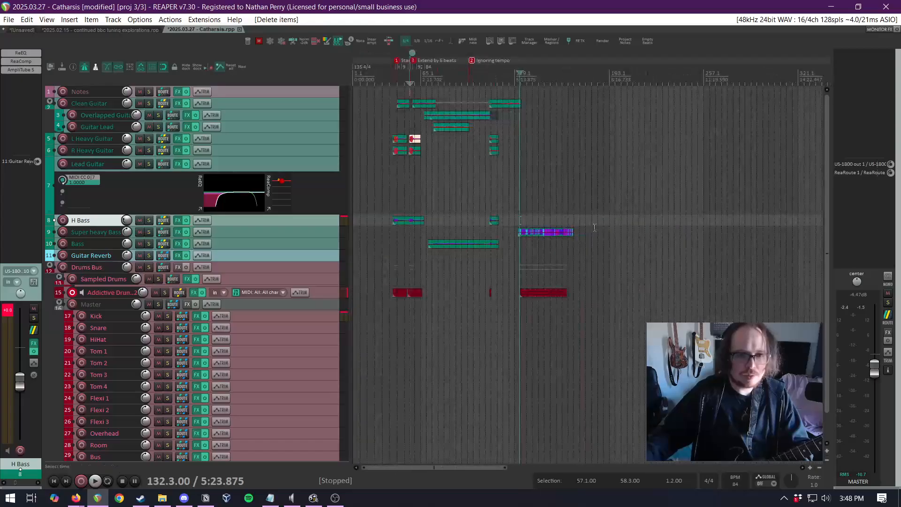
drag(558, 225, 777, 241)
key(Delete)
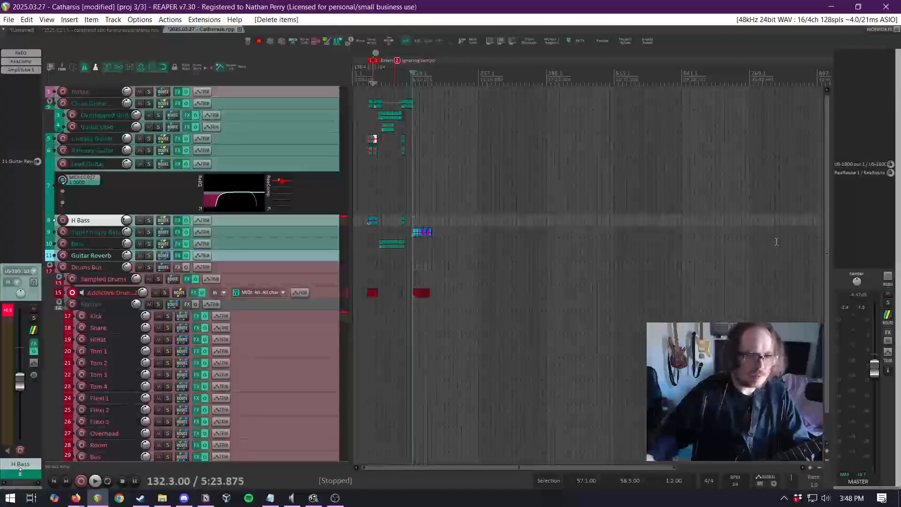
Play the new bass and drum section from 132.3 to check how the parts fit
scroll(410, 228, up, 6)
scroll(465, 239, up, 6)
key(space)
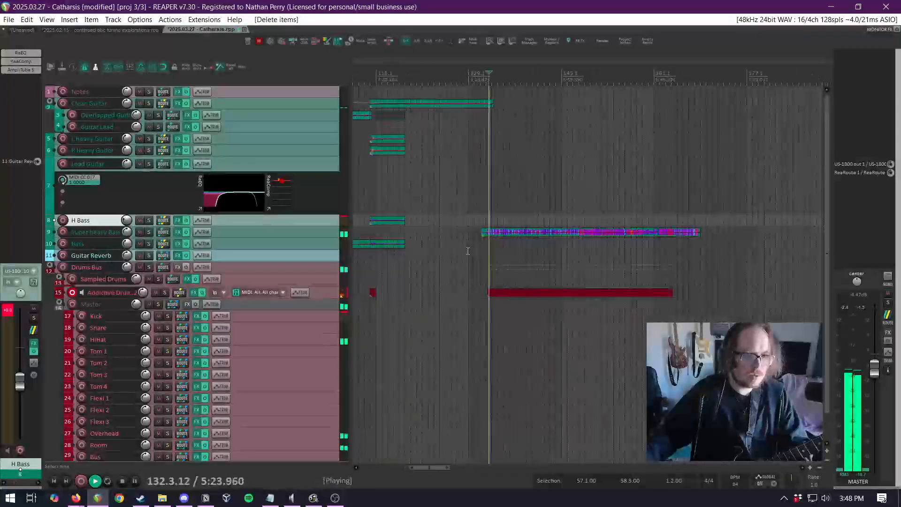
key(space)
Delete the Super heavy Bass item near bar 131, and undo both this deletion and that of the distant bass items
click(518, 231)
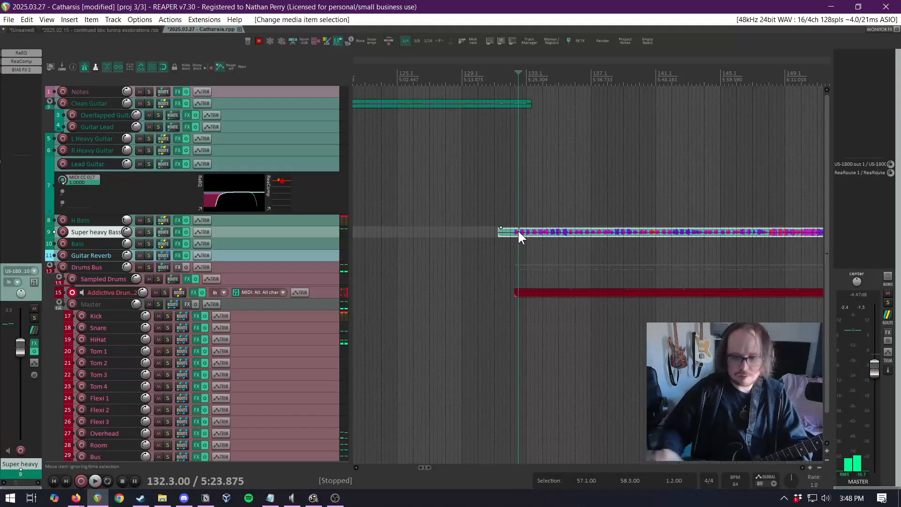
key(Delete)
key(ctrl+z)
key(ctrl+z)
scroll(534, 236, down, 3)
scroll(534, 236, down, 6)
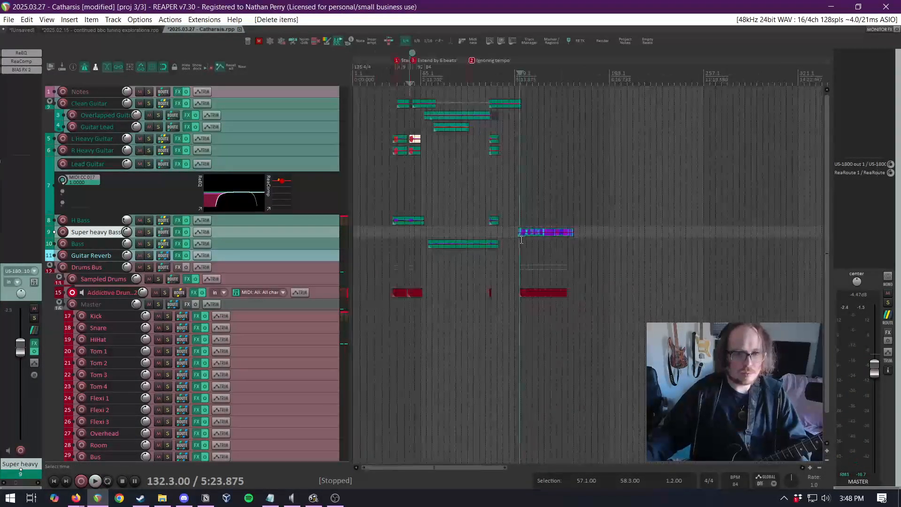
Audition the Super heavy Bass item near bar 449, and delete it along with the item near bar 131
click(579, 243)
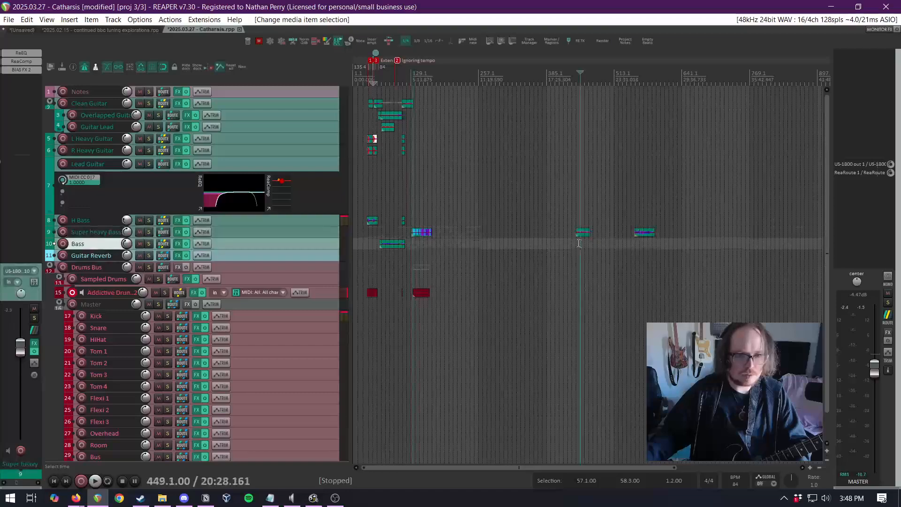
key(space)
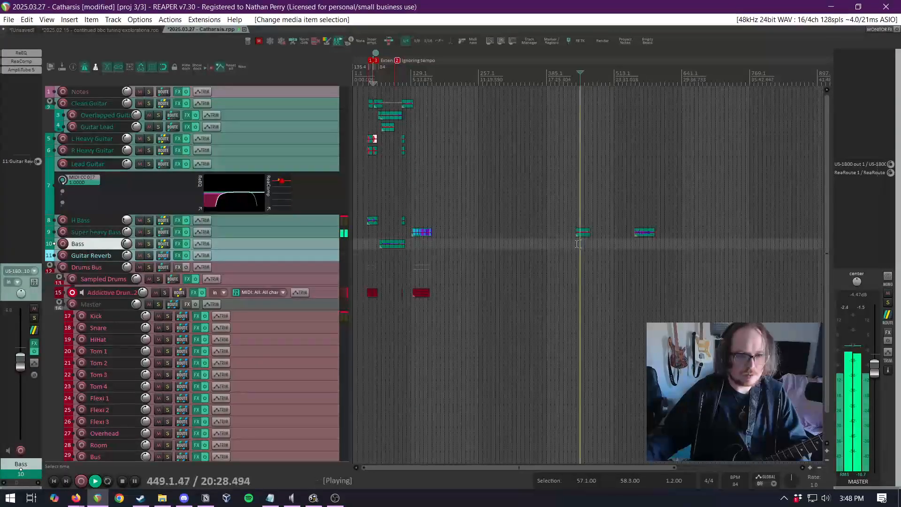
click(420, 231)
key(Delete)
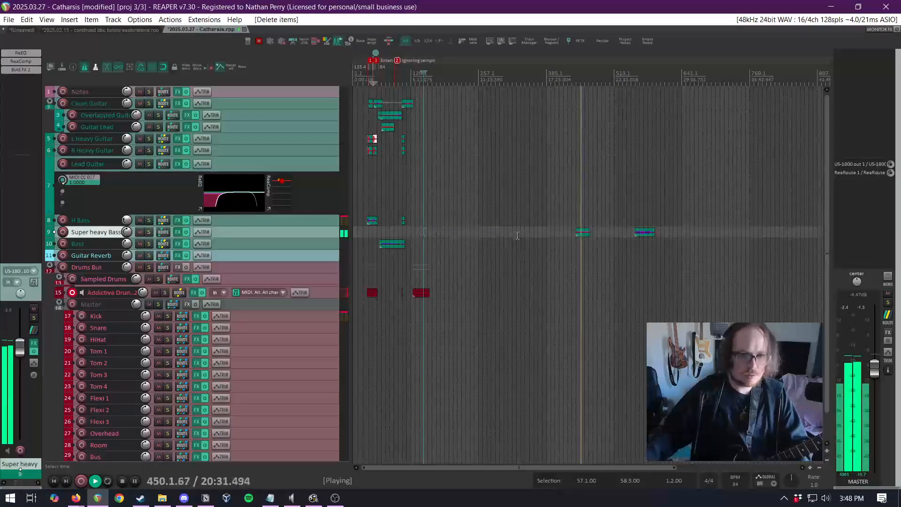
drag(580, 230, 574, 233)
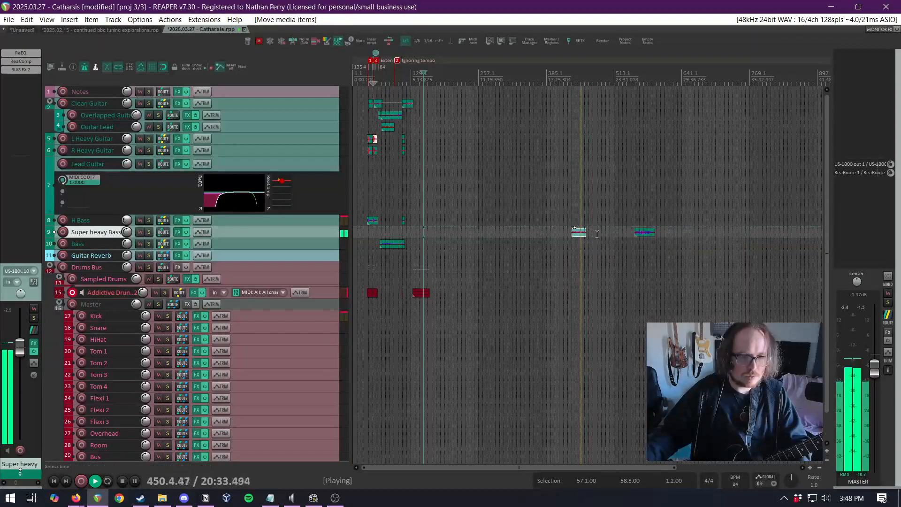
key(space)
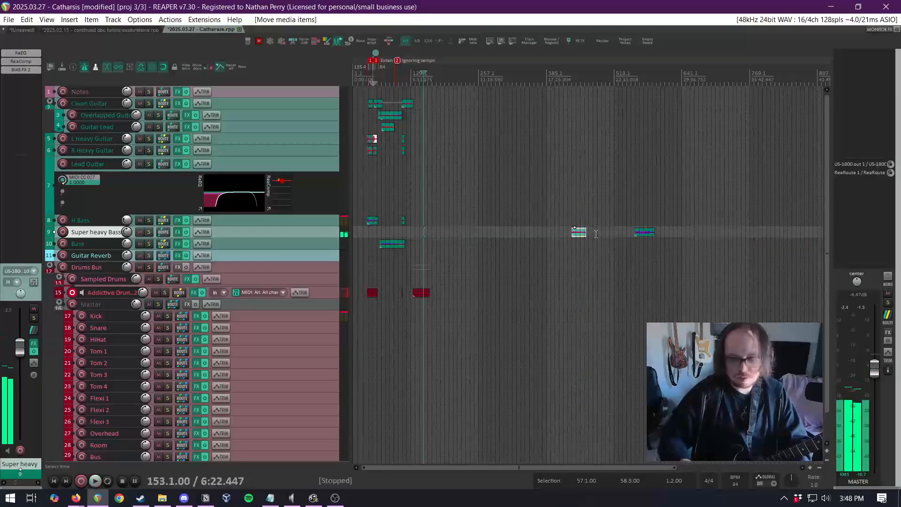
key(Delete)
Play the remaining Super heavy Bass item from bar 553
click(636, 238)
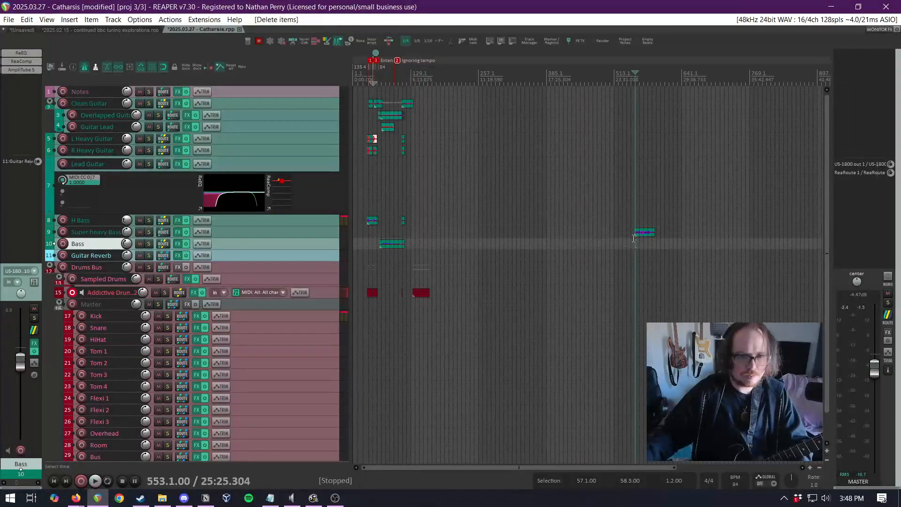
key(space)
key(space)
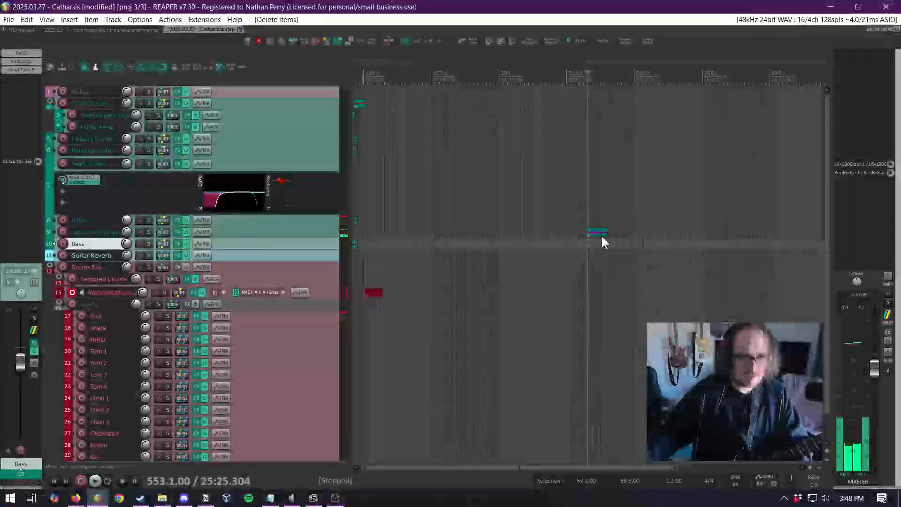
Move the remaining Super heavy Bass item from bar 553 to start at about 131.3, near the drum item
drag(600, 234, 421, 234)
click(366, 244)
scroll(365, 243, up, 5)
scroll(413, 237, up, 4)
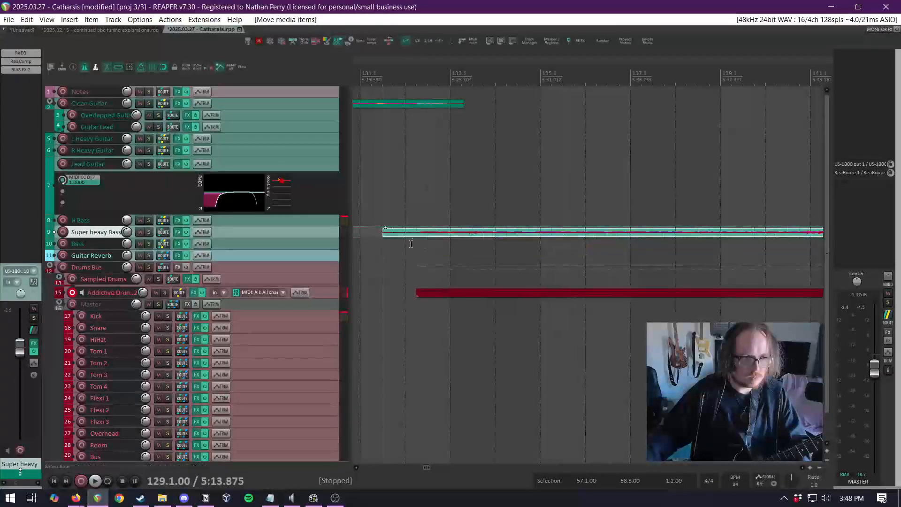
Play from about 131.4 to check the moved bass item against the drums
click(402, 247)
key(space)
scroll(404, 245, up, 2)
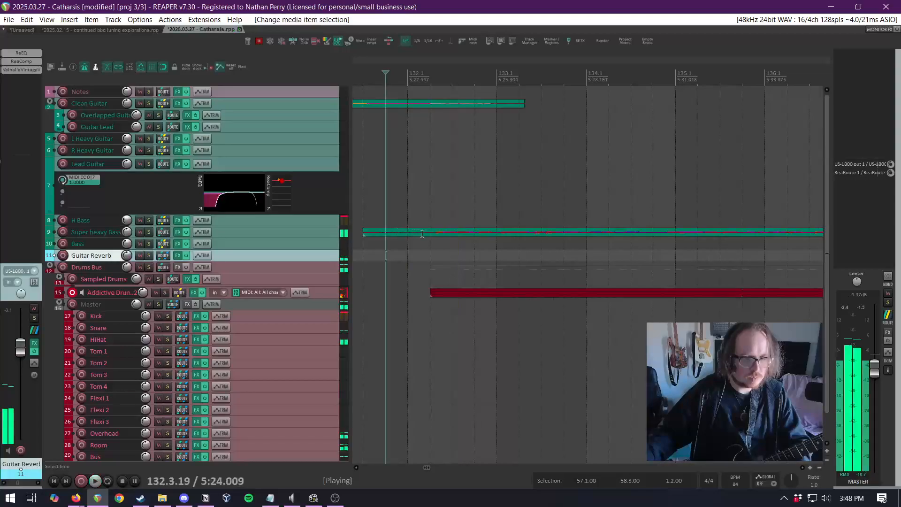
click(422, 234)
key(space)
click(466, 246)
scroll(460, 249, down, 6)
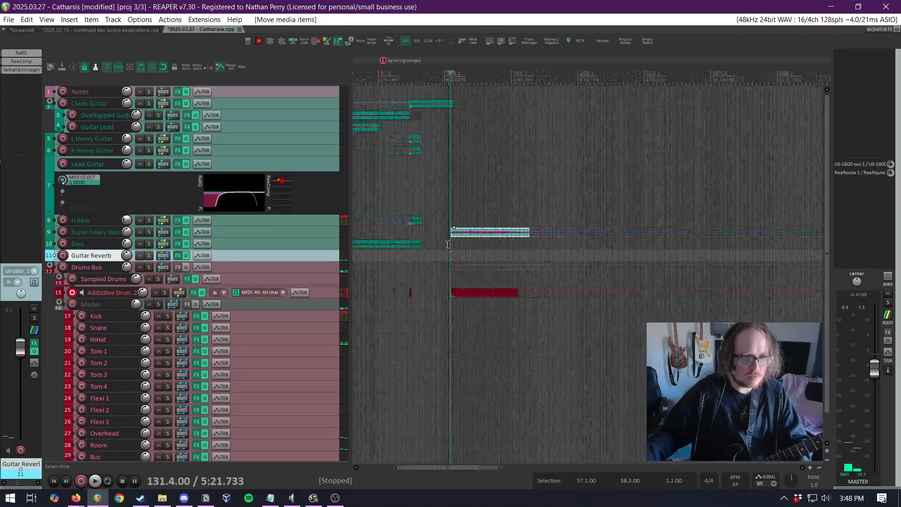
Undo the move of the remaining Super heavy Bass item
key(ctrl+z)
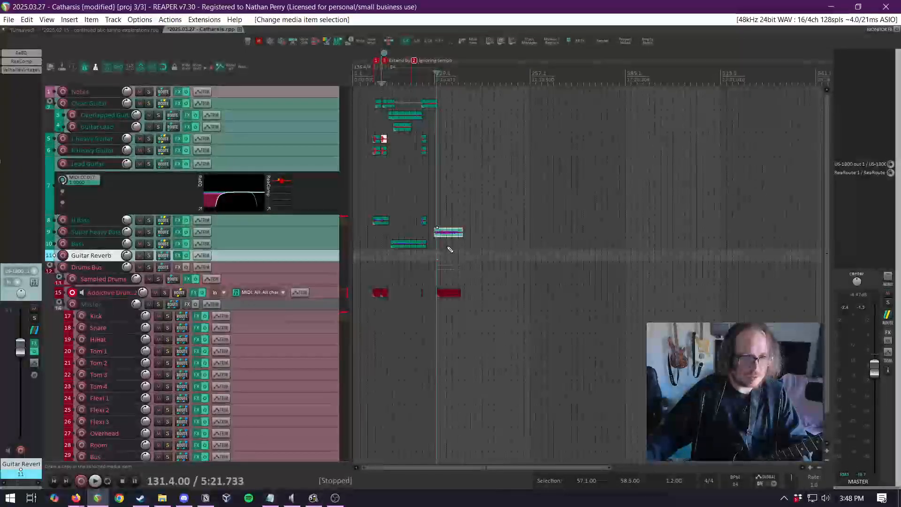
scroll(447, 246, down, 6)
key(ctrl+z)
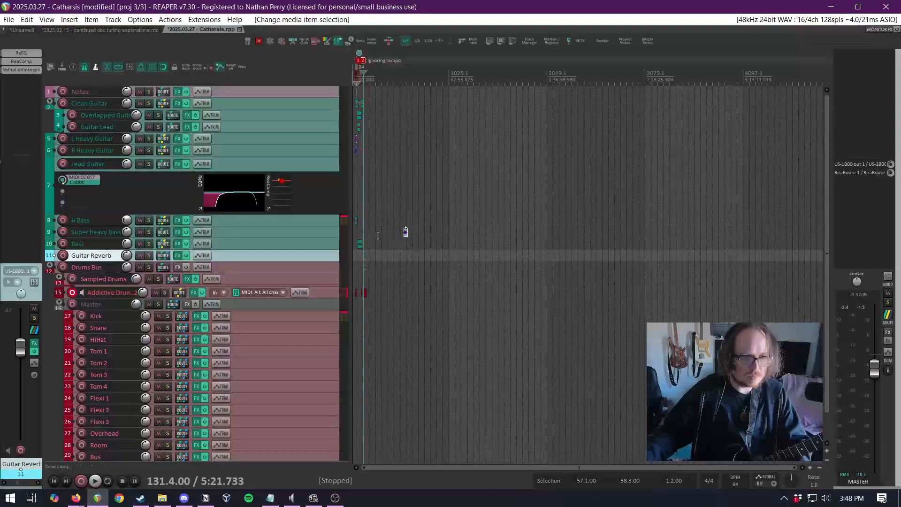
Trim the start of the Super heavy Bass item at bar 553 and move the item to start at bar 132
scroll(422, 232, up, 10)
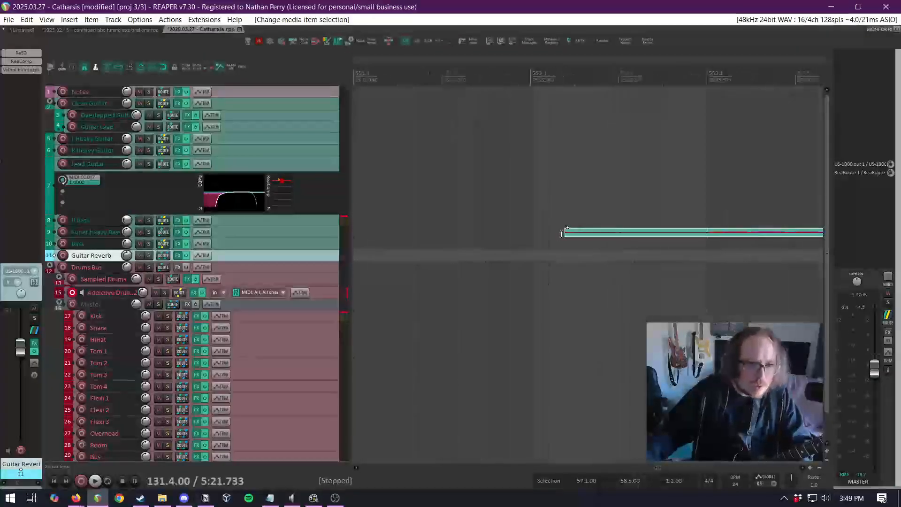
drag(562, 233, 657, 234)
scroll(694, 241, down, 8)
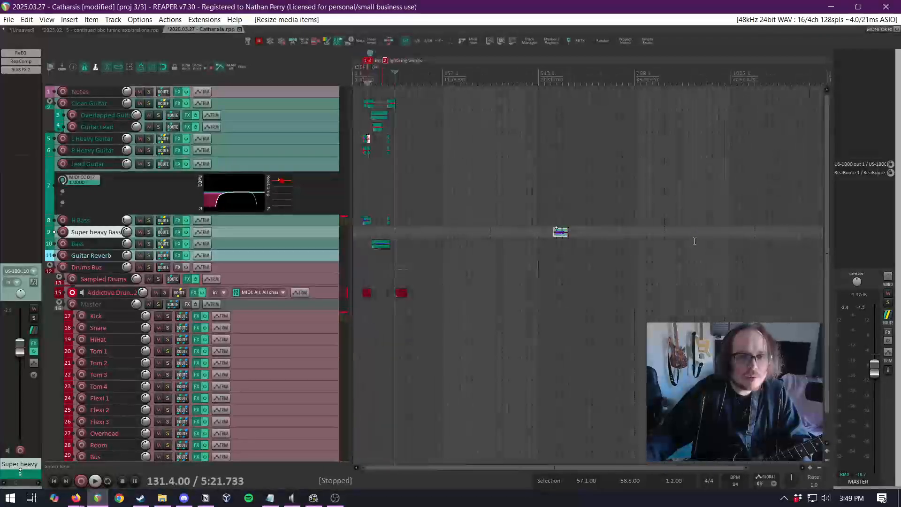
drag(561, 233, 393, 234)
click(388, 232)
scroll(388, 232, up, 6)
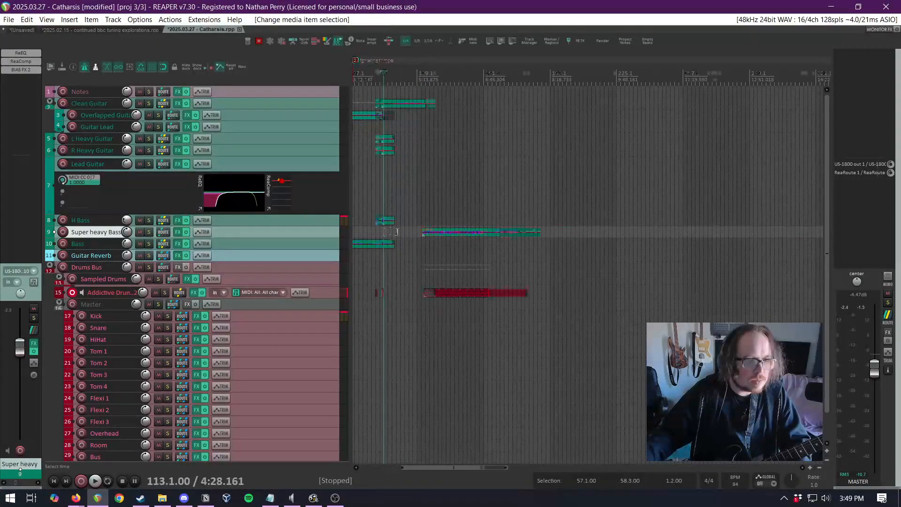
scroll(397, 232, up, 6)
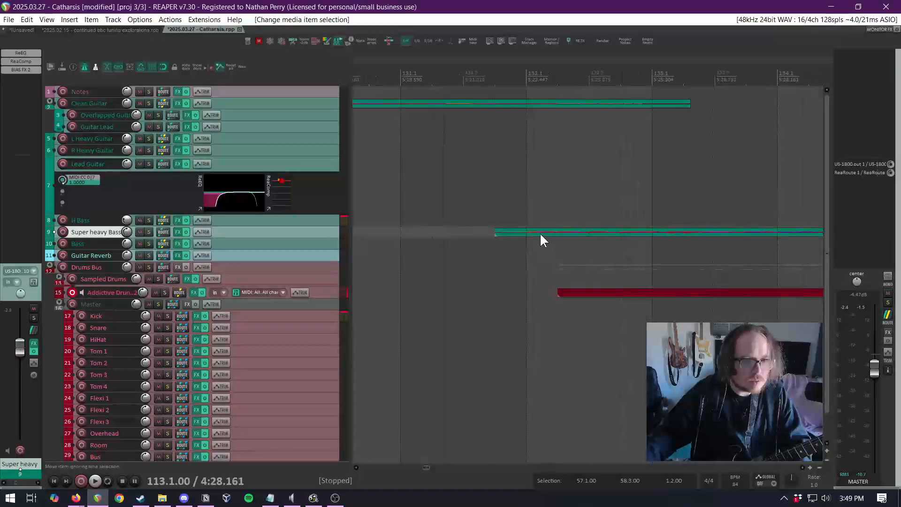
mouse_move(540, 234)
mouse_down()
mouse_move(553, 238)
mouse_move(528, 232)
mouse_up()
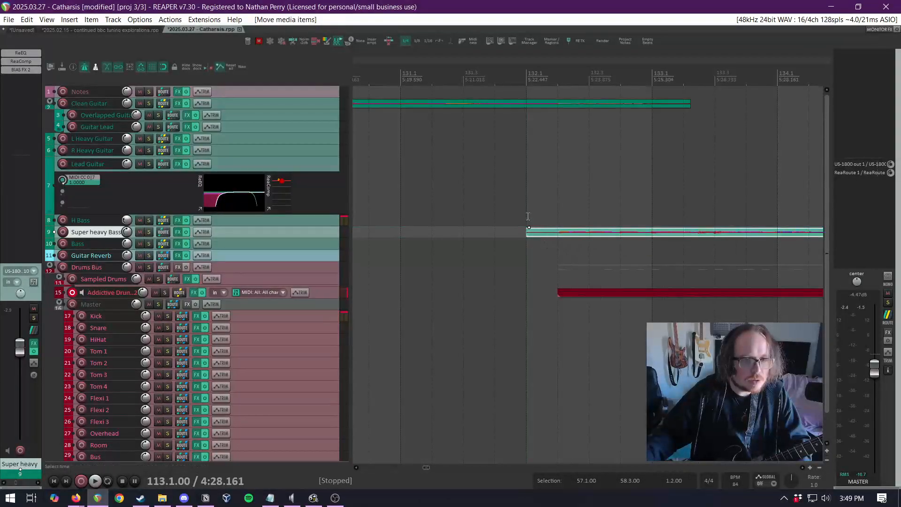
Play from bar 132 to check the moved bass item against the drums, and save the project
click(529, 216)
key(space)
scroll(531, 216, down, 1)
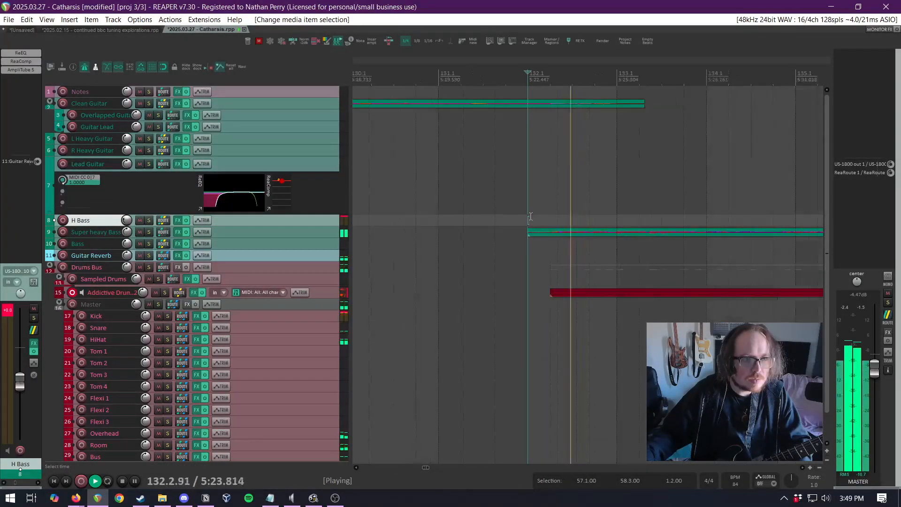
scroll(530, 216, down, 3)
key(space)
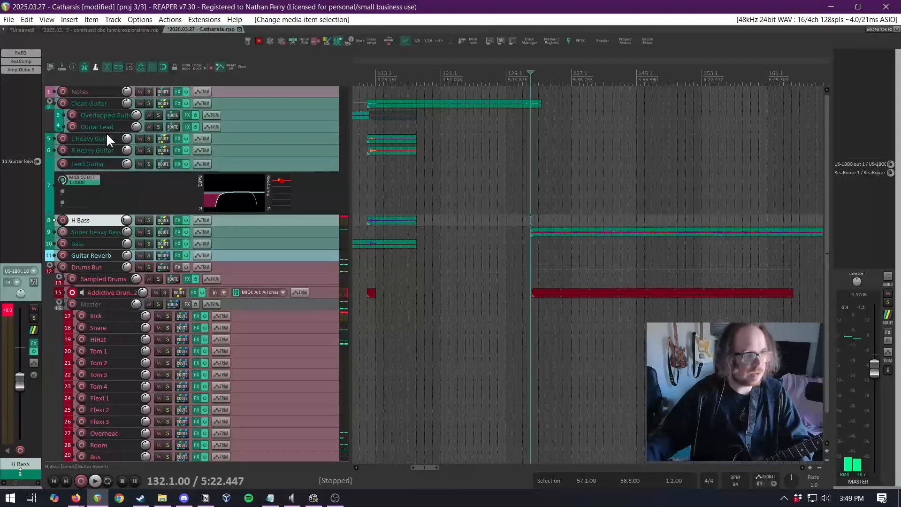
key(ctrl+s)
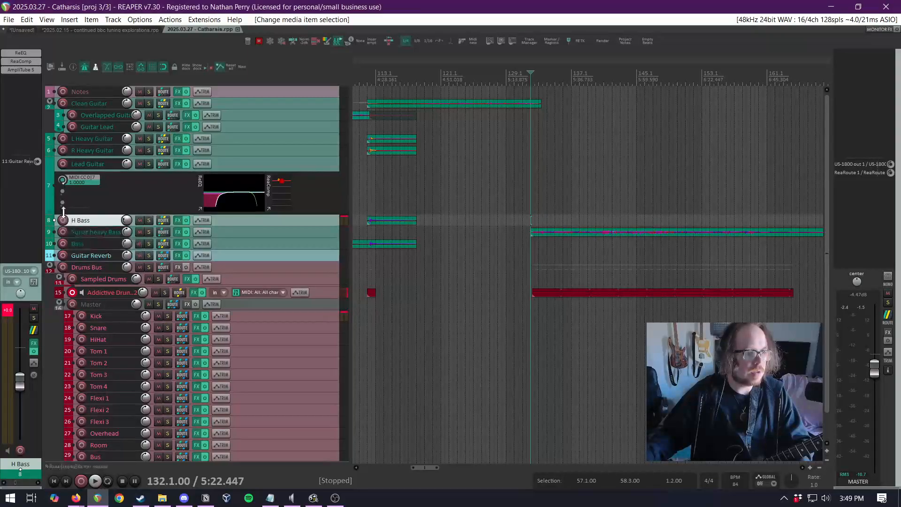
Arm the Lead Guitar track and record a take on it from 130.3
key(ctrl+r)
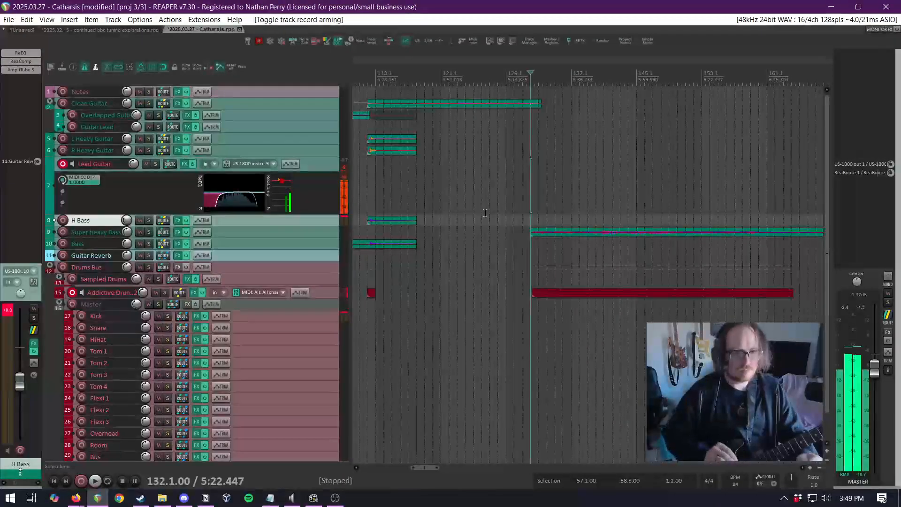
click(517, 160)
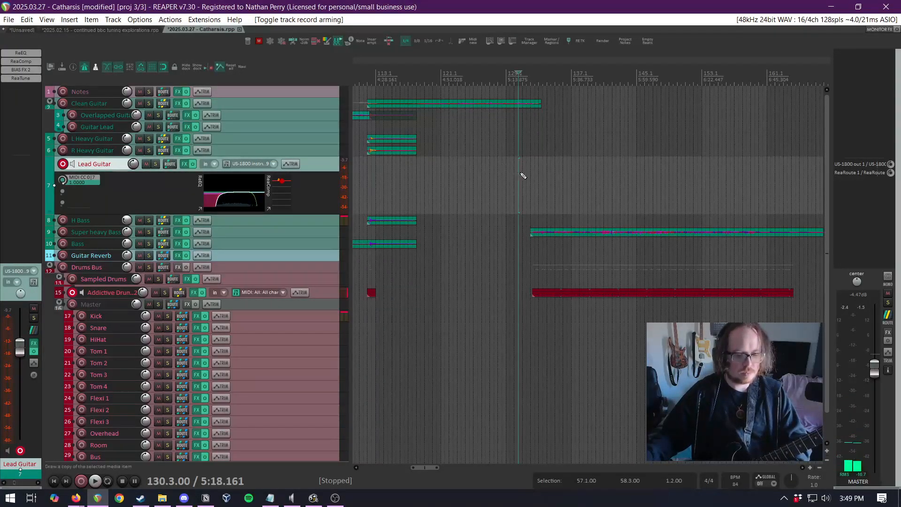
key(ctrl+s)
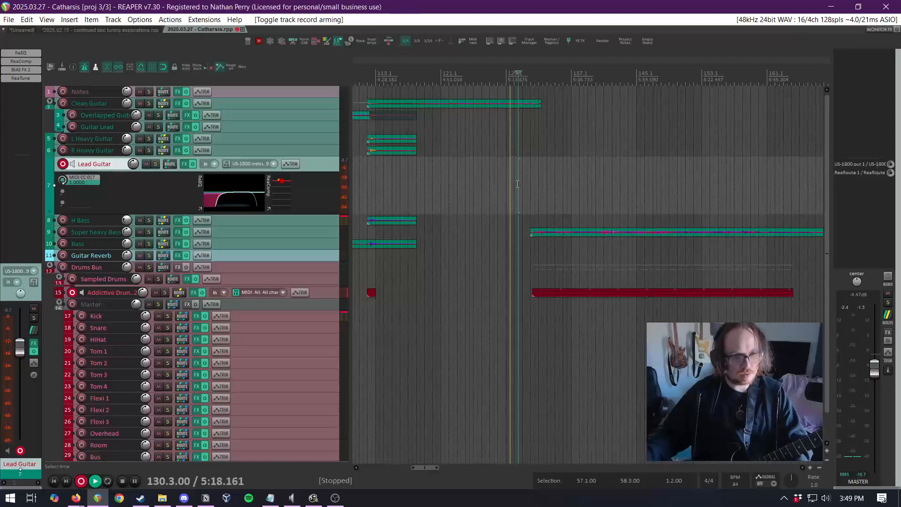
scroll(510, 184, up, 4)
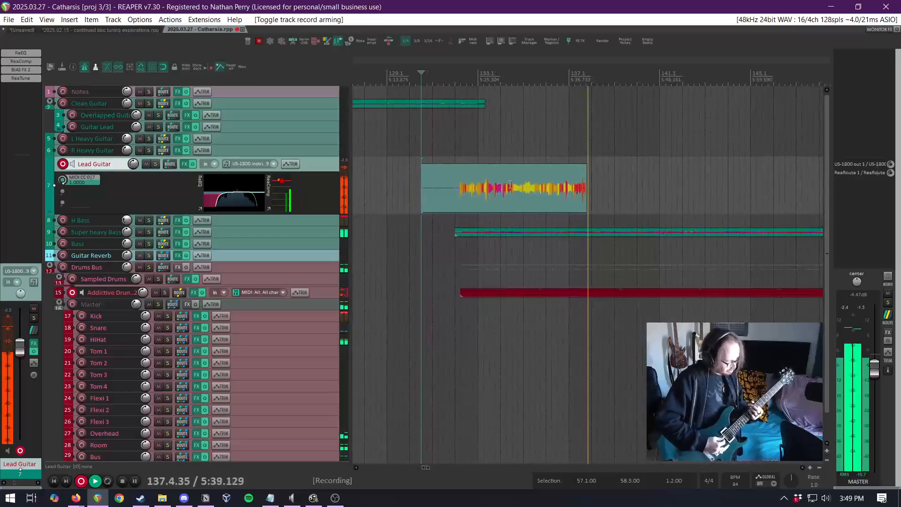
key(space)
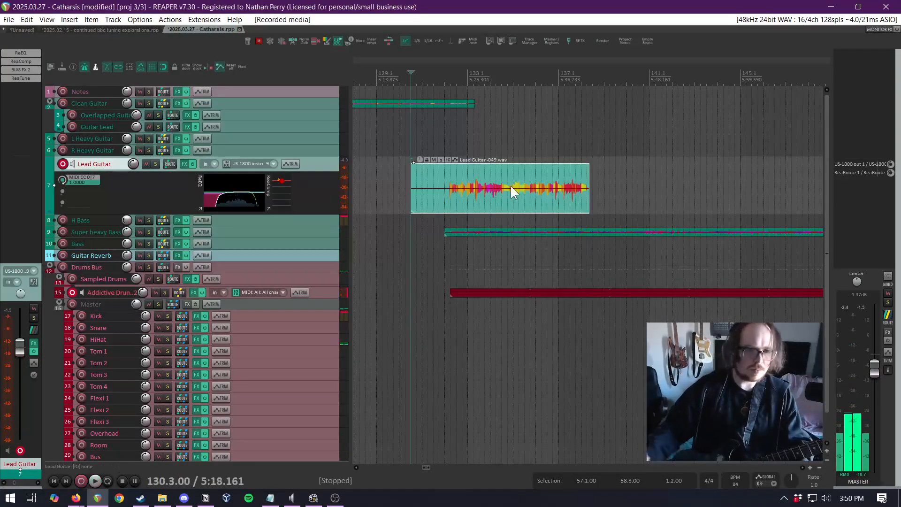
Delete the new Lead Guitar take and switch record arming from Lead Guitar to L Heavy Guitar
scroll(511, 185, up, 2)
click(501, 185)
key(Delete)
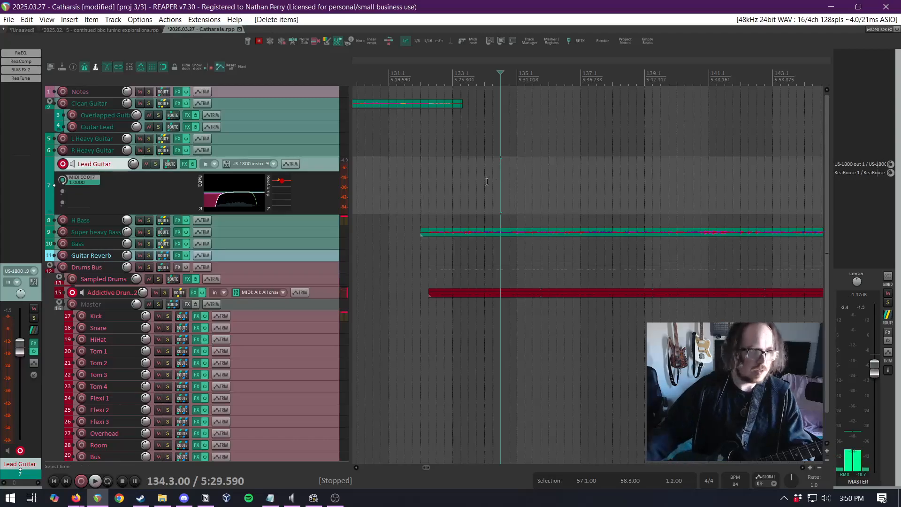
click(62, 164)
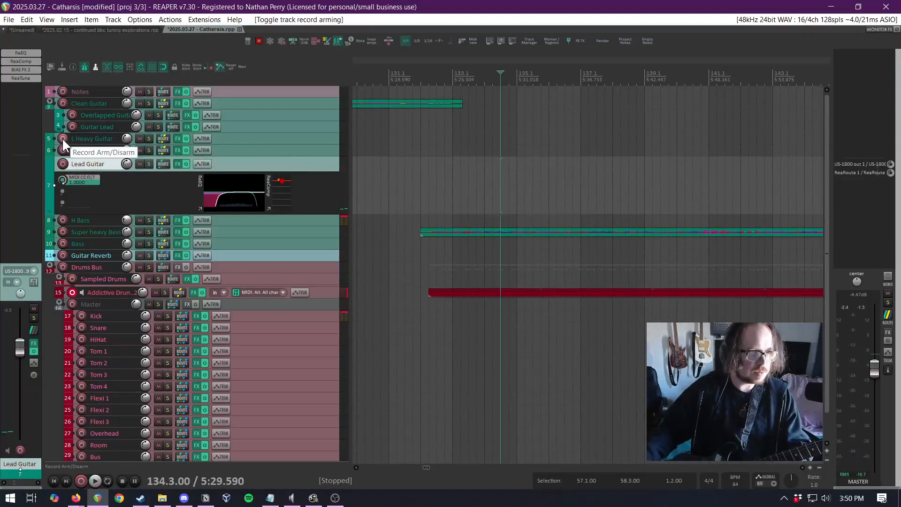
click(63, 139)
Record an L Heavy Guitar take from bar 131 over the bass and drums
click(391, 146)
key(ctrl+r)
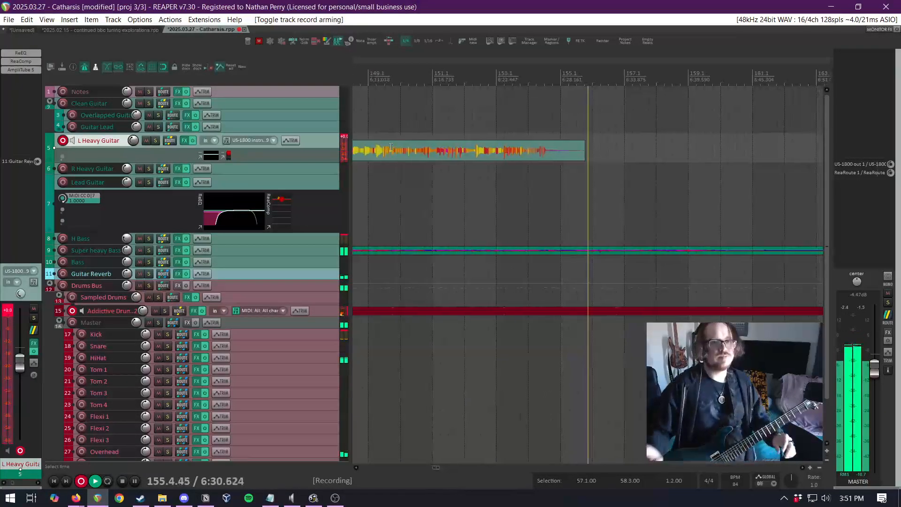
key(space)
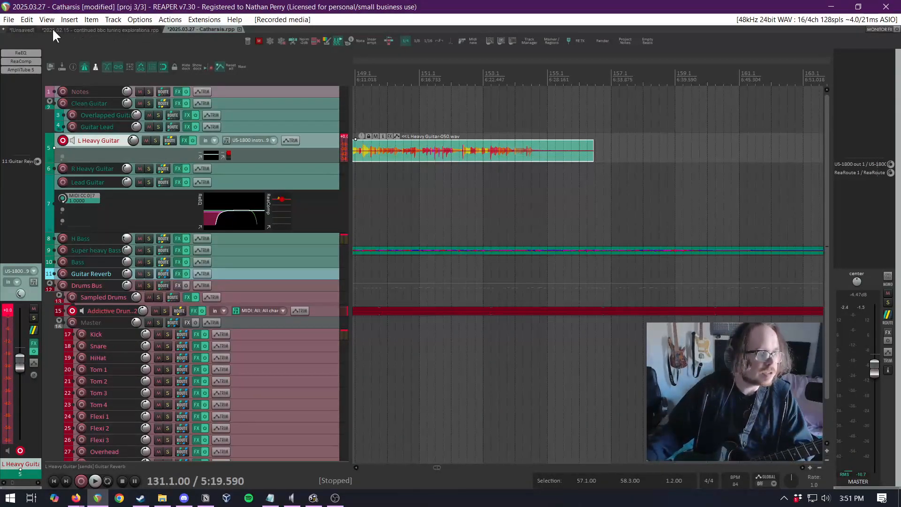
Save the Catharsis project and close the continued bbc tuning explorations project without saving it
key(ctrl+s)
click(85, 30)
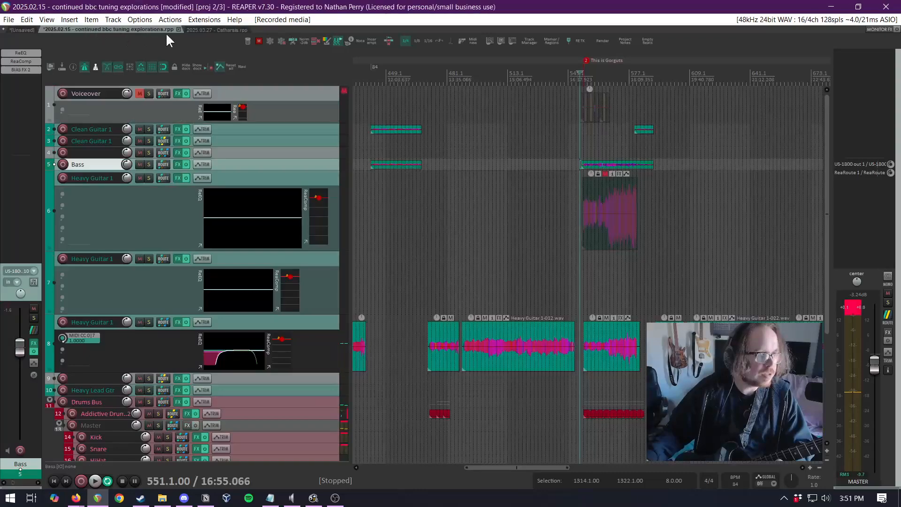
click(178, 29)
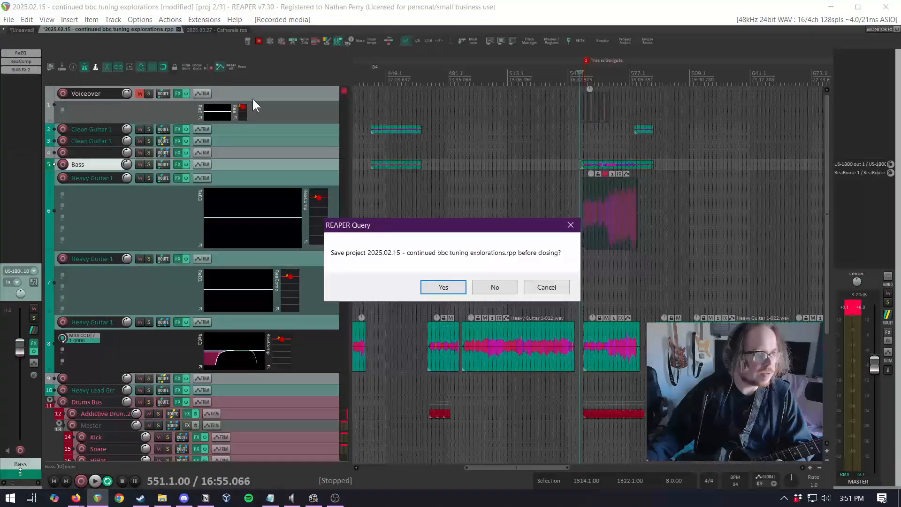
click(486, 285)
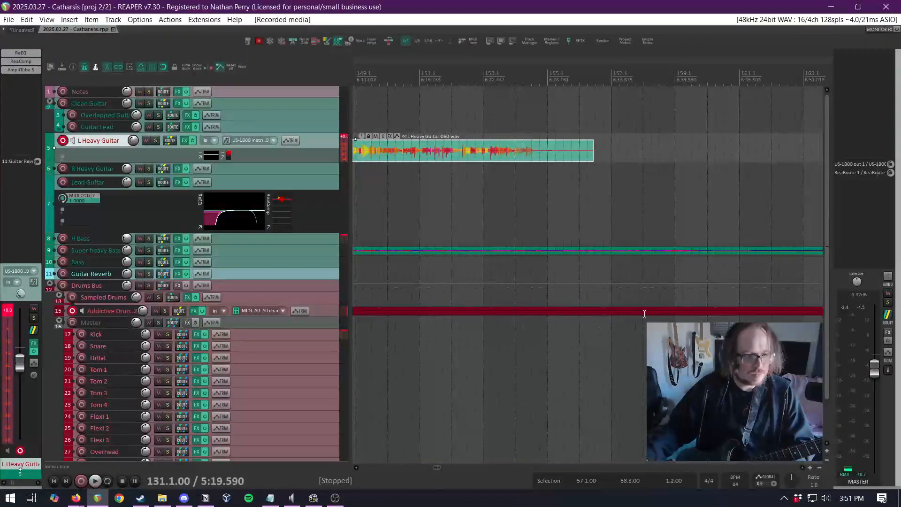
Delete the L Heavy Guitar take recorded from bar 131
scroll(640, 300, down, 4)
click(506, 151)
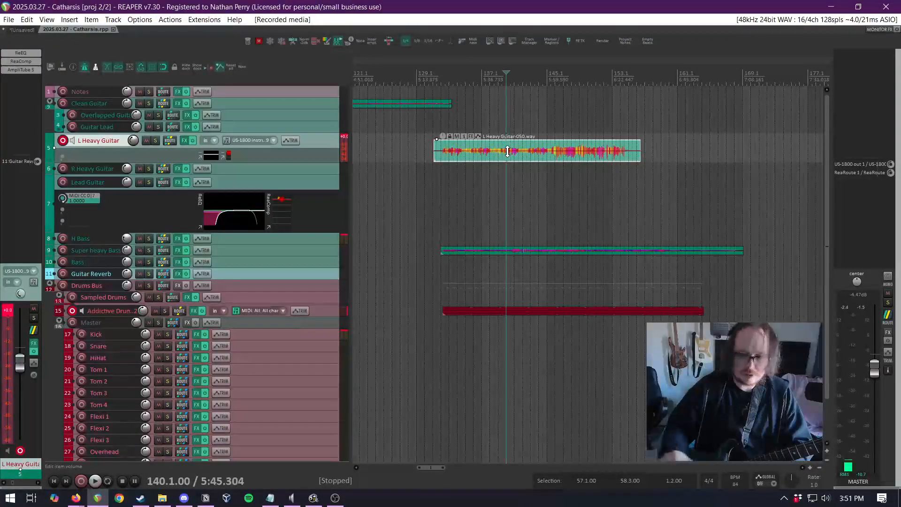
key(Delete)
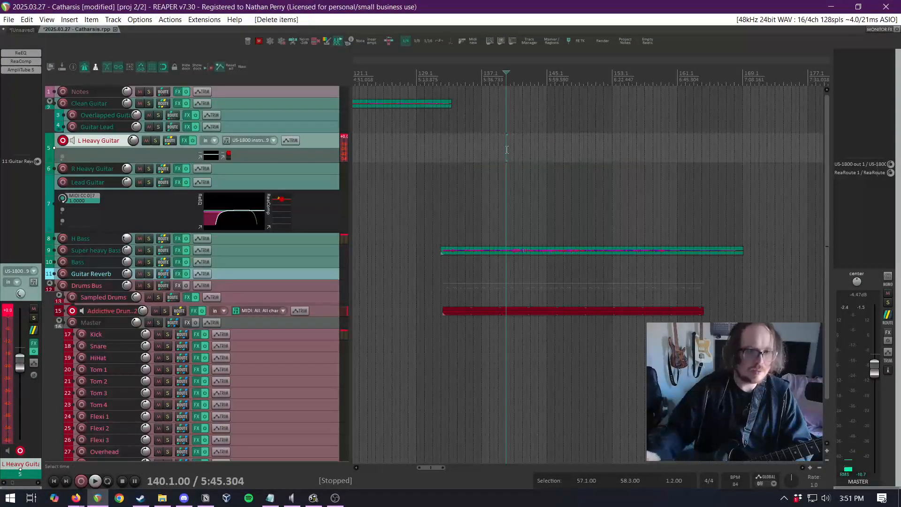
Arm R Heavy Guitar alongside L Heavy Guitar, try recording both from bar 130, and undo that take
click(423, 154)
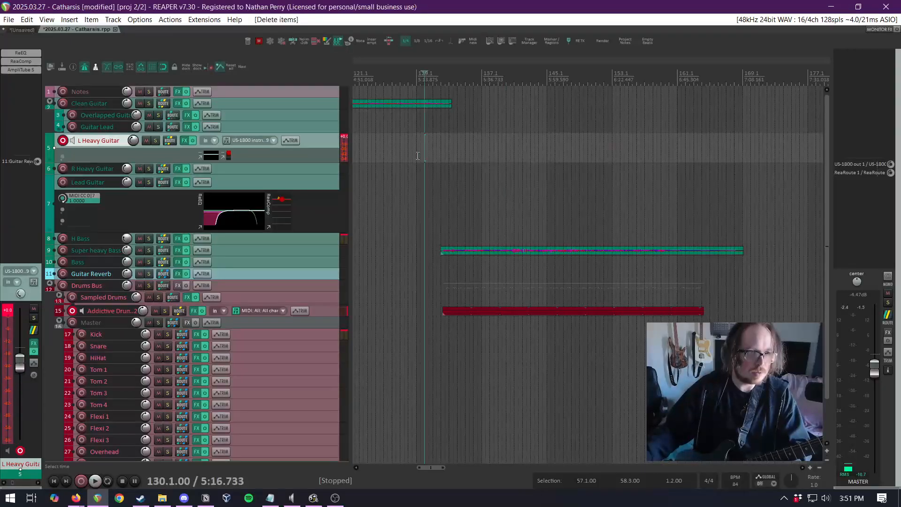
click(62, 169)
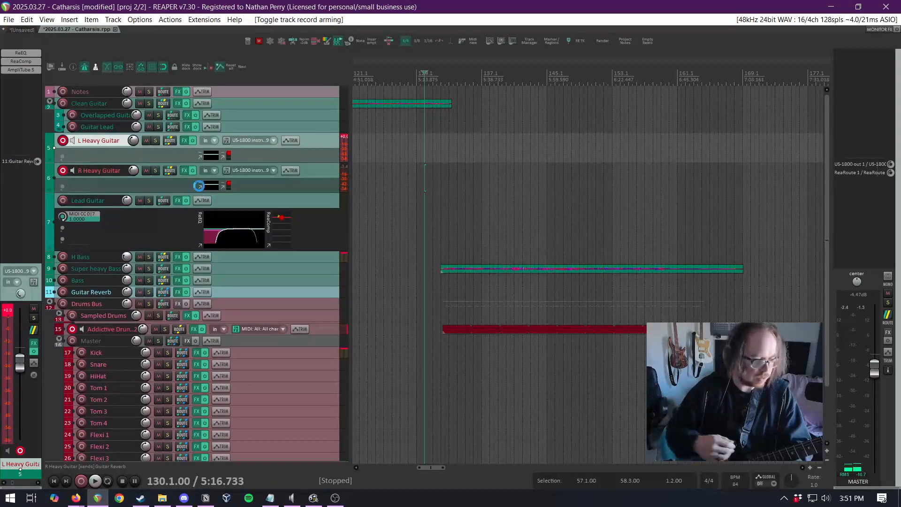
key(ctrl+r)
click(373, 264)
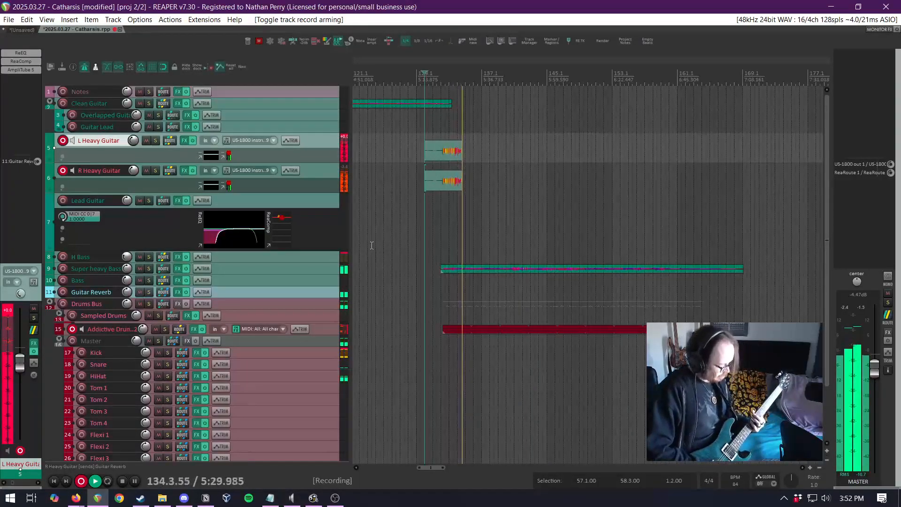
key(space)
key(ctrl+z)
Record a take on L Heavy Guitar and R Heavy Guitar together from bar 130 to about bar 162
key(ctrl+r)
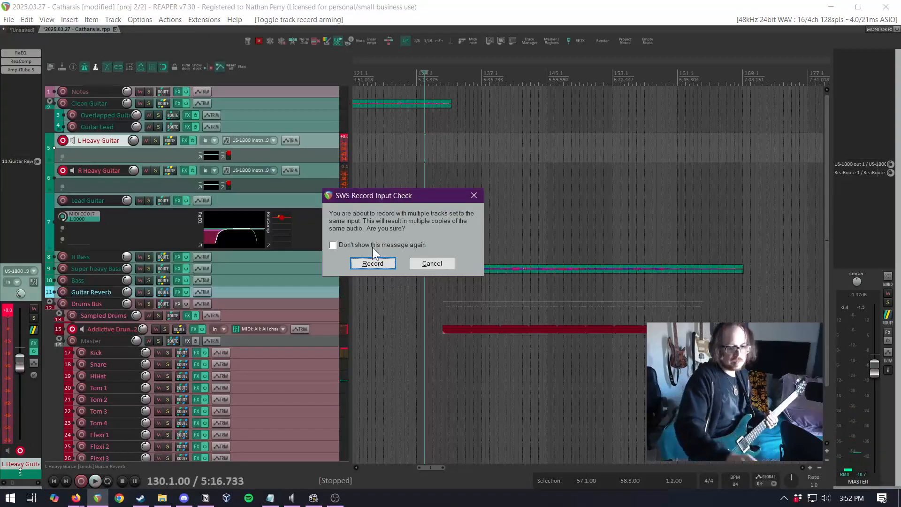
key(Return)
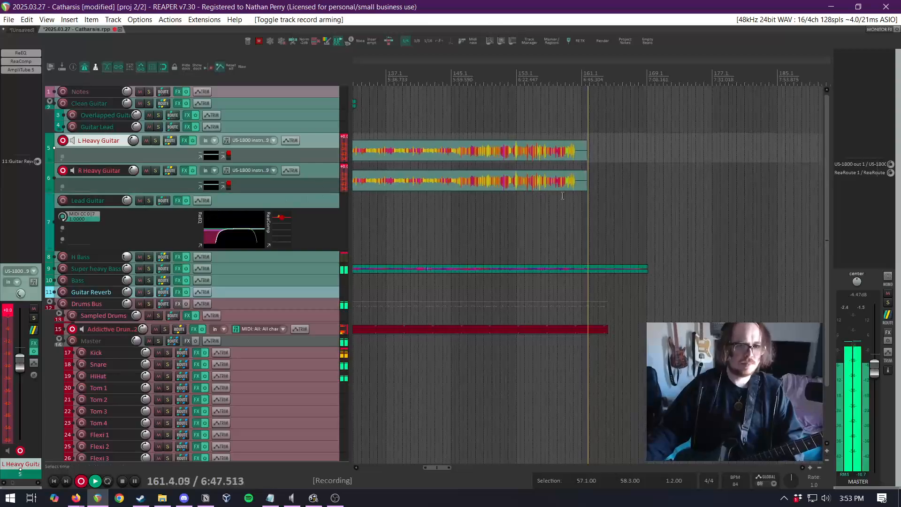
key(space)
Disarm both heavy guitar tracks and arm the Clean Guitar track for recording
click(62, 140)
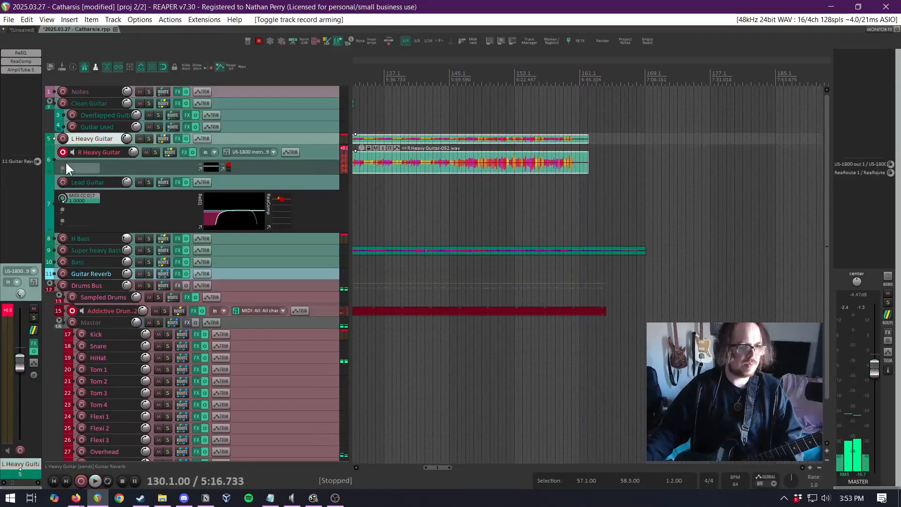
click(63, 152)
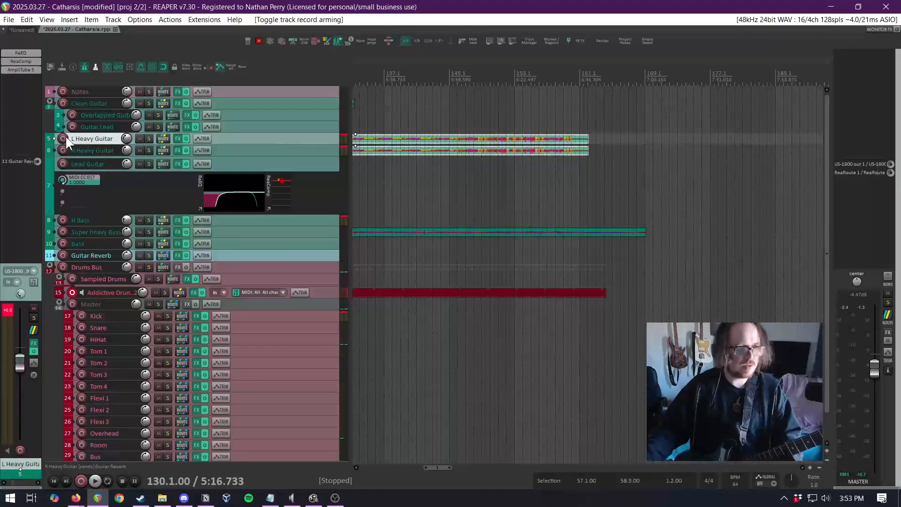
click(71, 124)
click(72, 122)
click(63, 103)
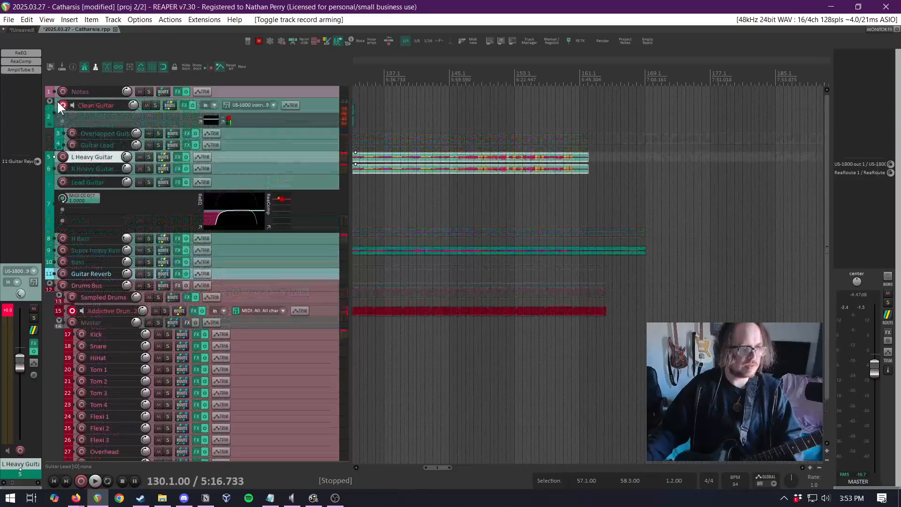
Try recording a Clean Guitar take from 159.3, and undo it
click(566, 126)
key(space)
key(ctrl+r)
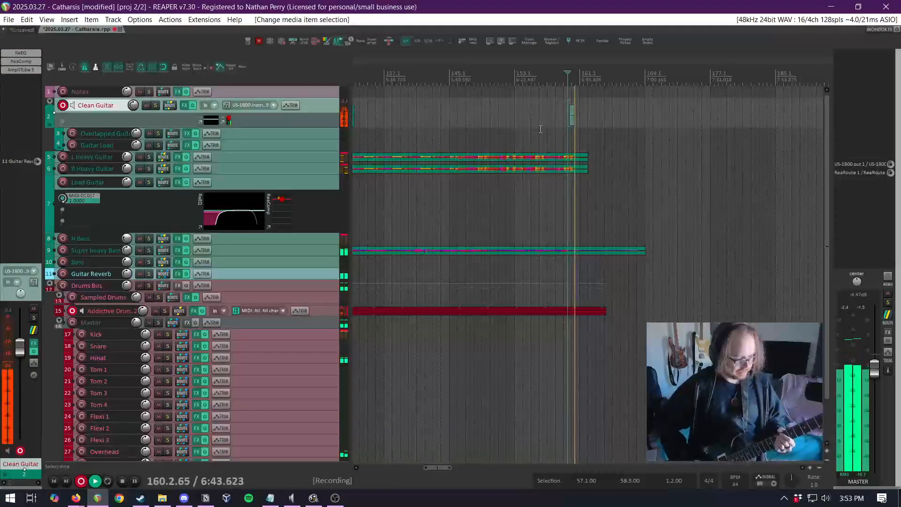
key(space)
key(ctrl+z)
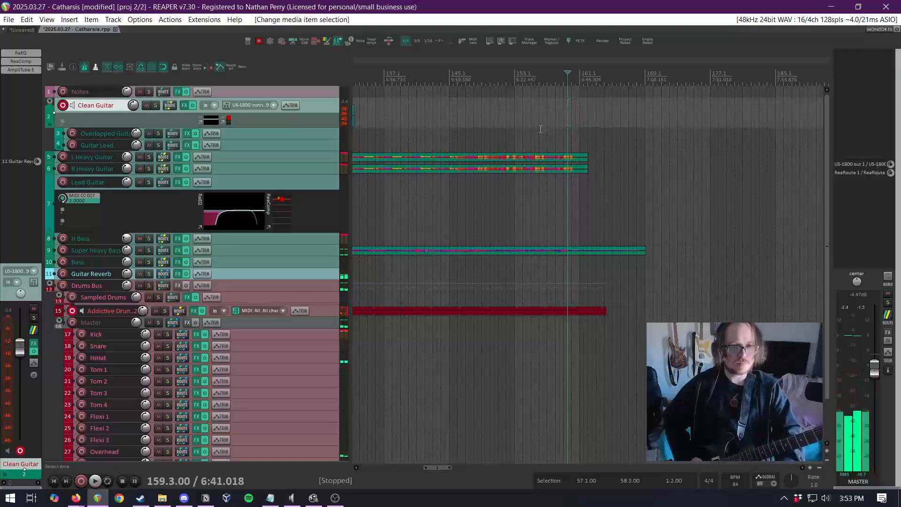
Shorten the ends of the Addictive Drums and Super heavy Bass items to about bar 160
scroll(595, 146, up, 3)
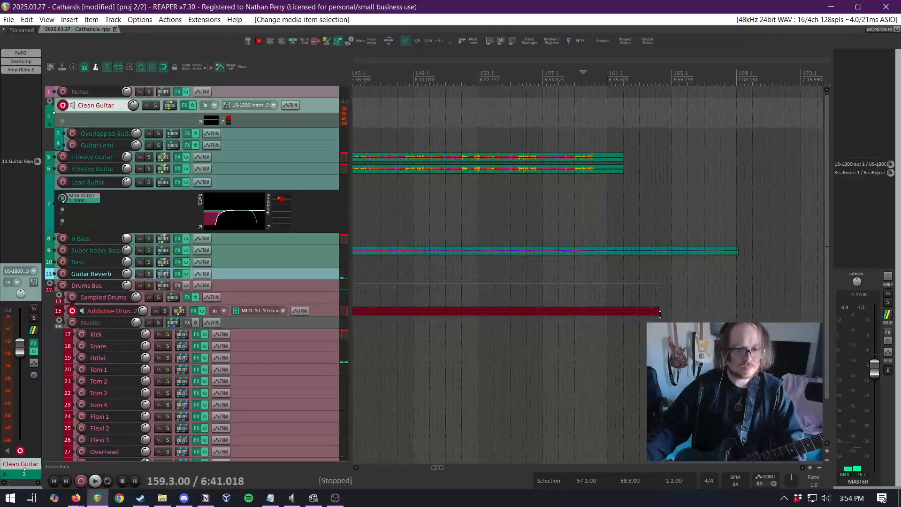
drag(660, 312, 595, 312)
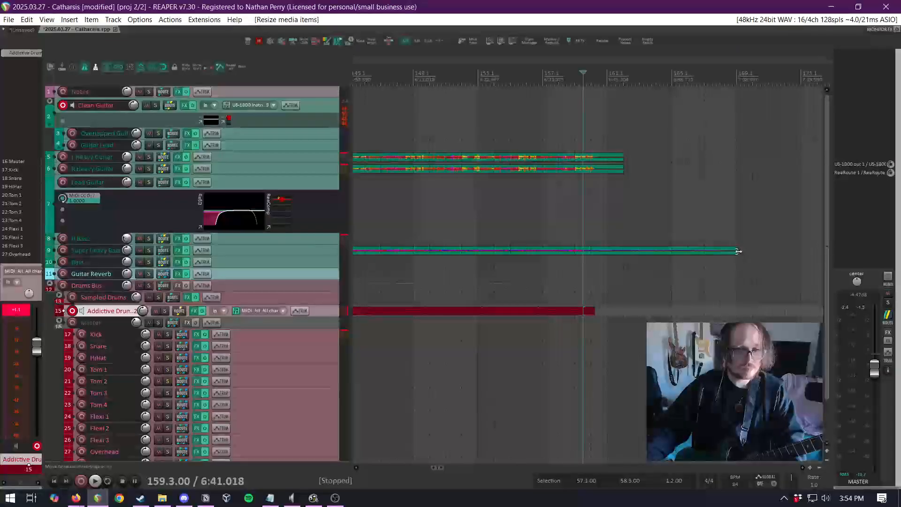
drag(737, 250, 595, 259)
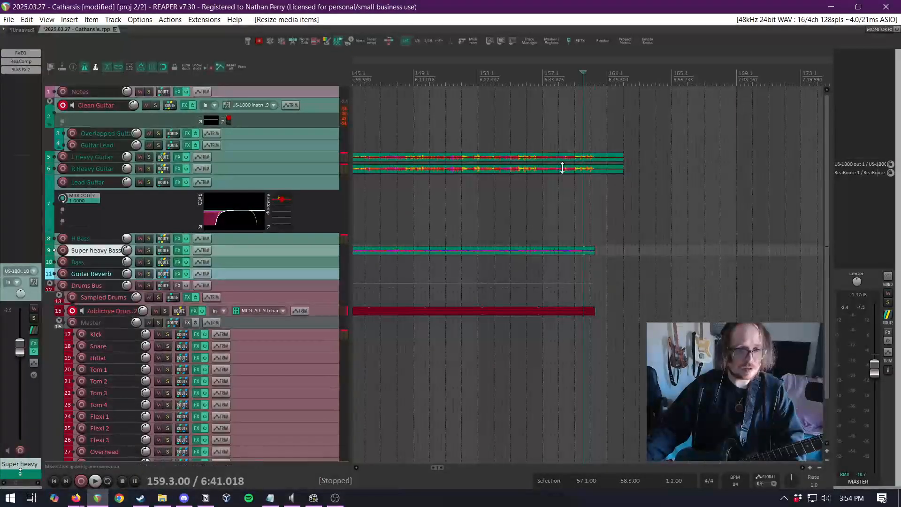
Record a new Clean Guitar take from 157.2.00 to about bar 167 and save the project
click(548, 133)
key(space)
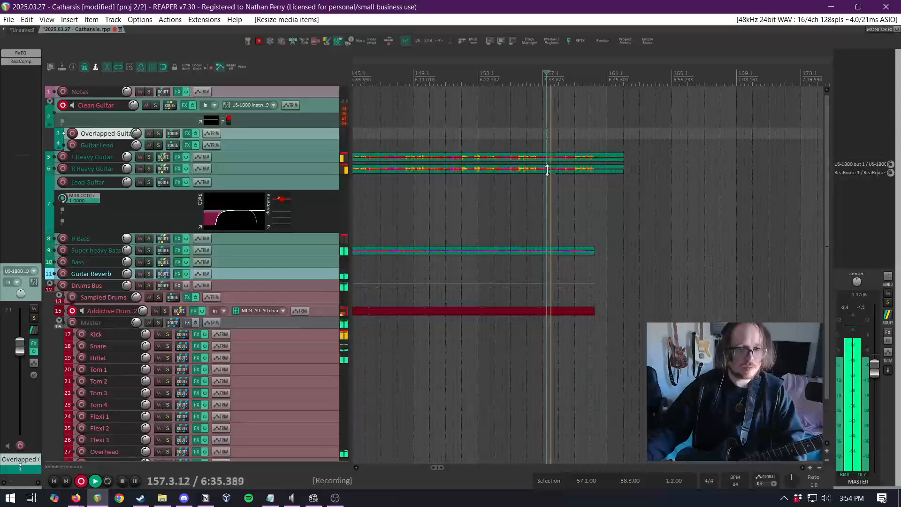
scroll(543, 185, up, 2)
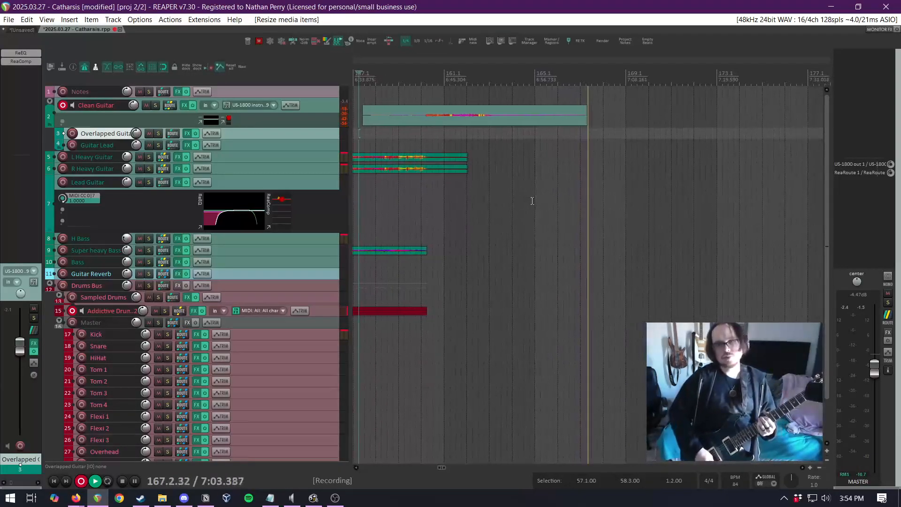
key(space)
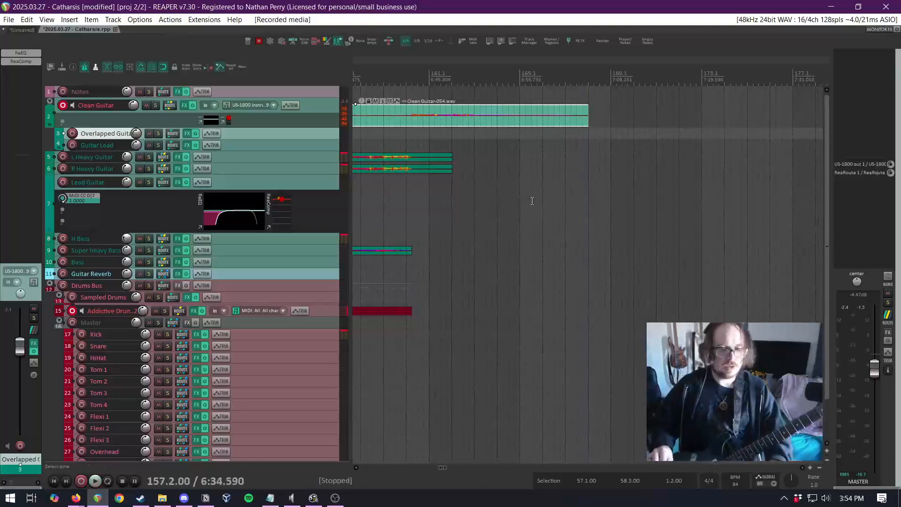
key(ctrl+s)
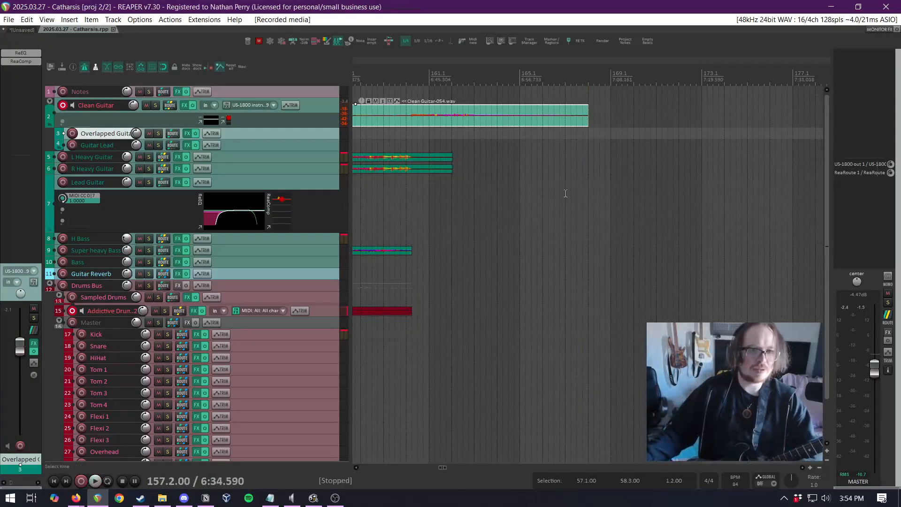
Set the time selection to run from 45.1.00 to 168.1.00, over the end of the new Clean Guitar take
scroll(542, 194, down, 10)
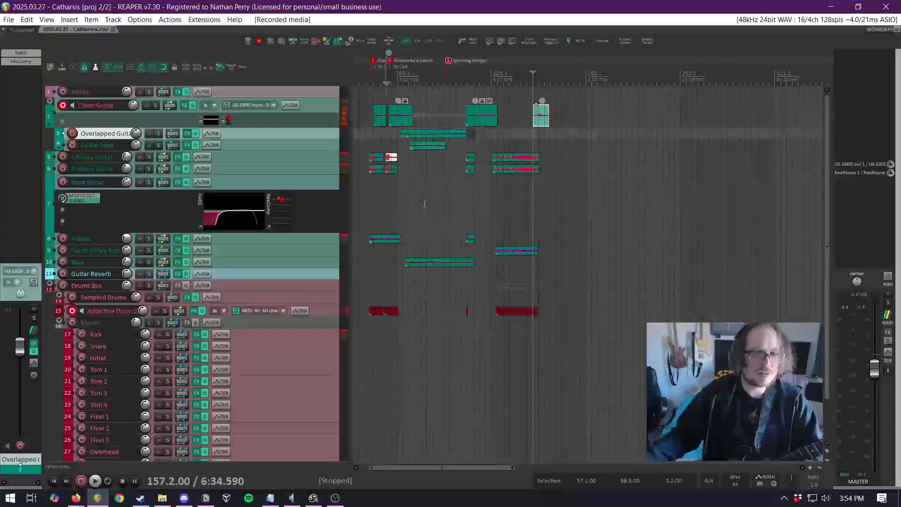
scroll(376, 177, up, 3)
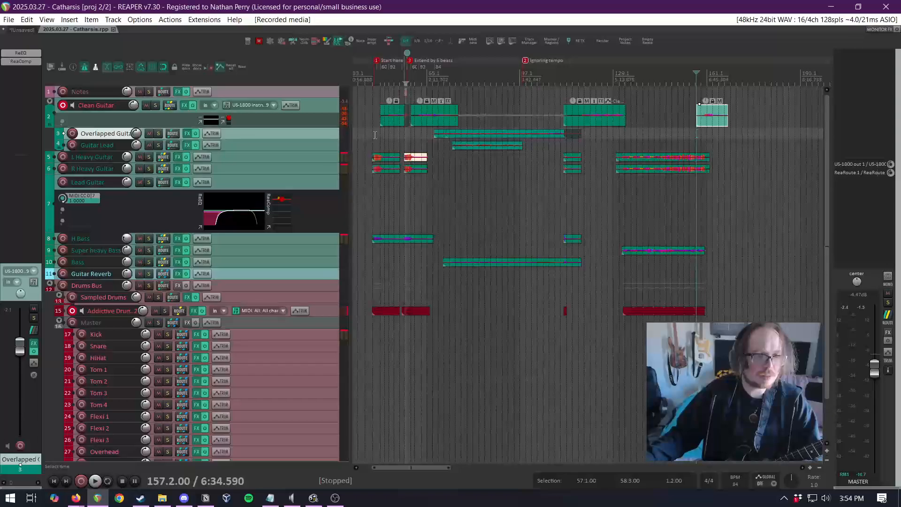
drag(370, 134, 458, 133)
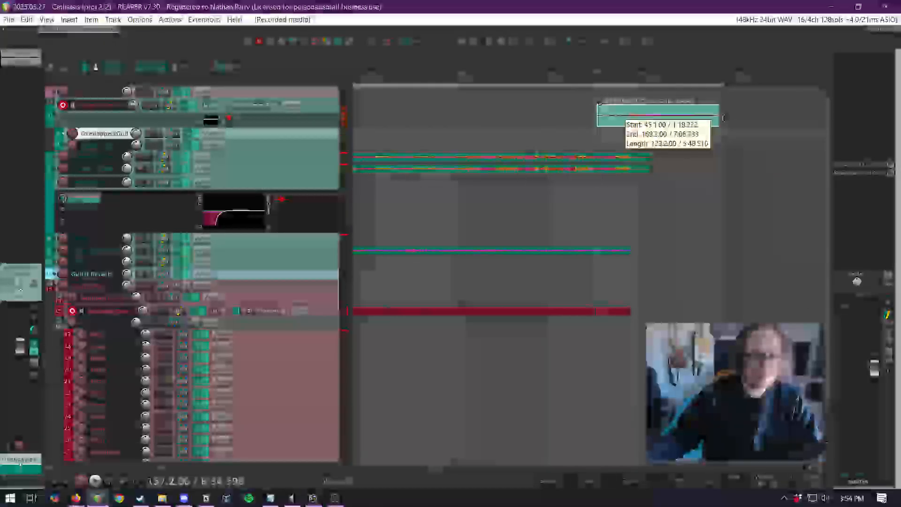
drag(723, 118, 717, 119)
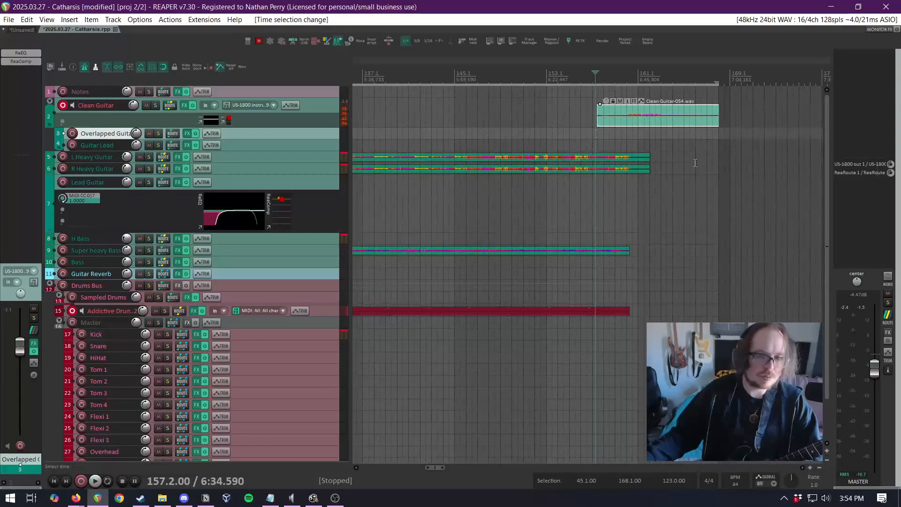
Play the arrangement from bar 105 through the transition into the heavy section at about bar 132
scroll(695, 163, down, 3)
click(528, 198)
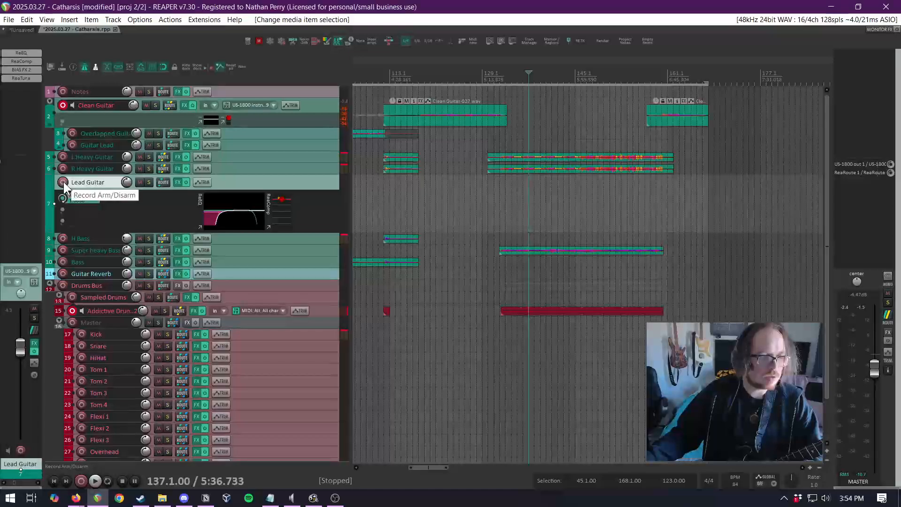
click(495, 187)
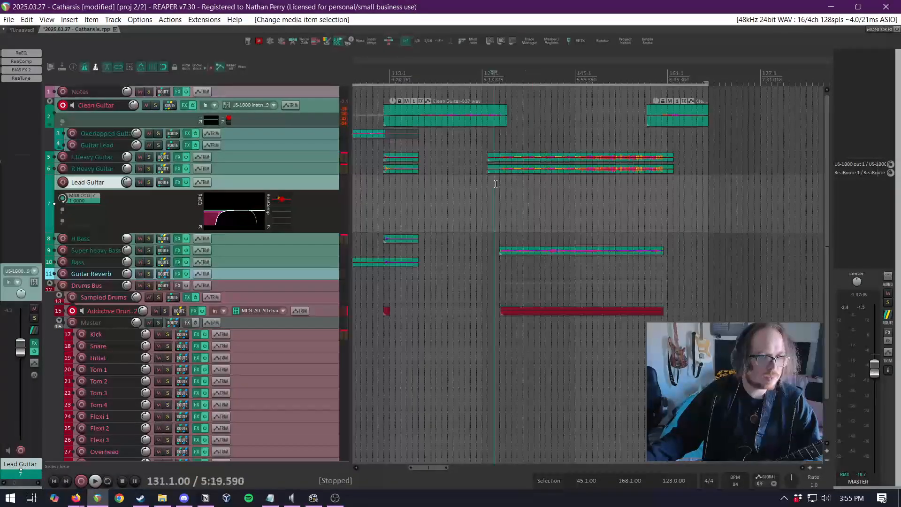
click(407, 186)
click(411, 187)
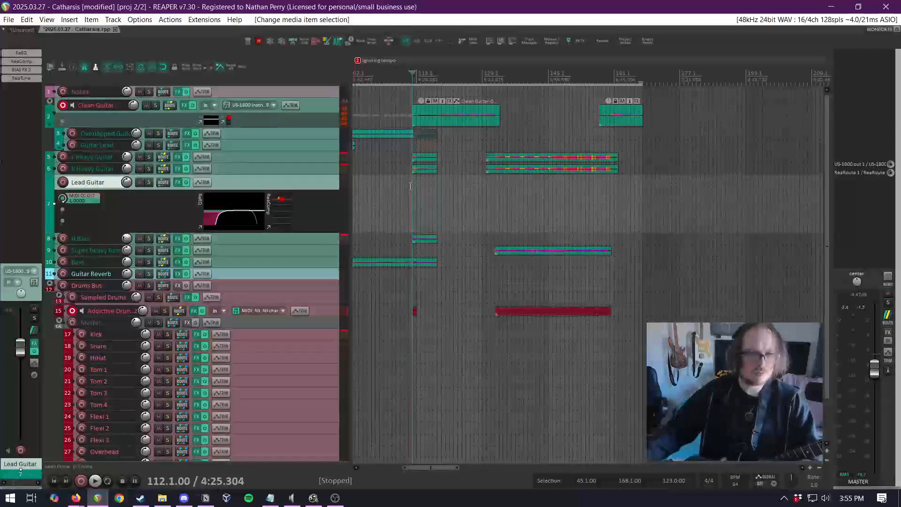
scroll(441, 186, up, 1)
scroll(456, 185, down, 4)
click(432, 181)
key(space)
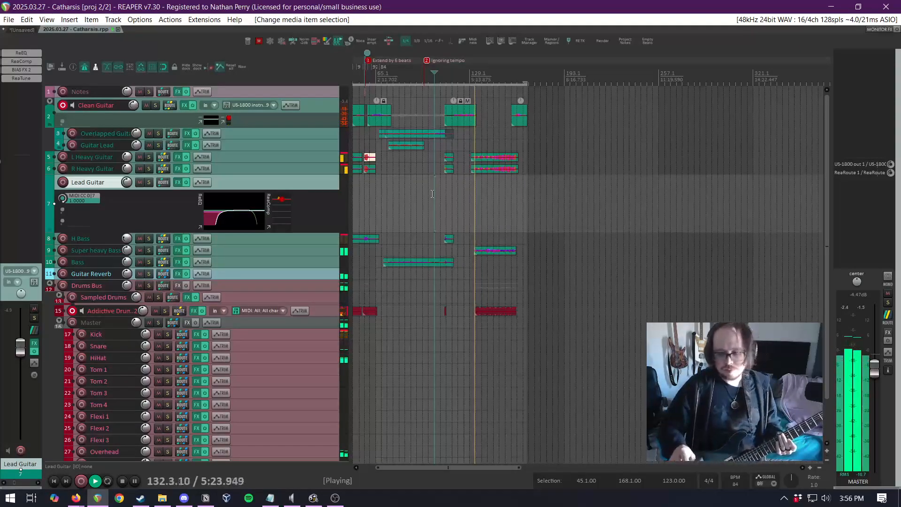
Arm the Overlapped Guitar track, disarm Clean Guitar and restart playback from bar 105
click(72, 132)
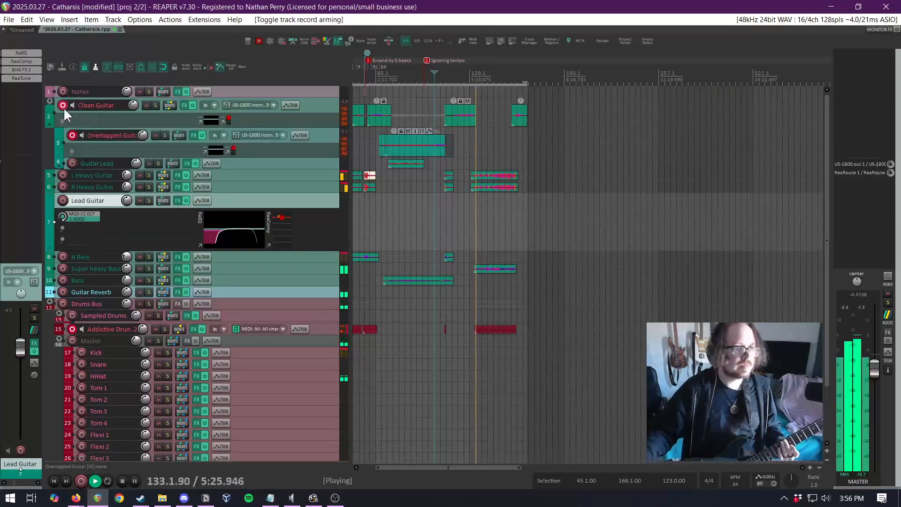
click(63, 105)
click(436, 157)
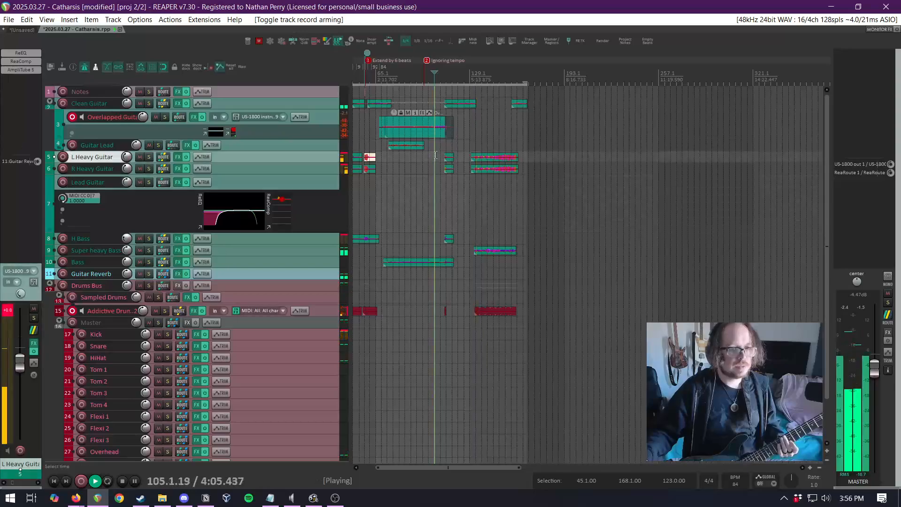
Trim the end of the Overlapped Guitar item to 113.1.00 and record a new take on that track to about bar 148
scroll(455, 156, up, 3)
click(454, 144)
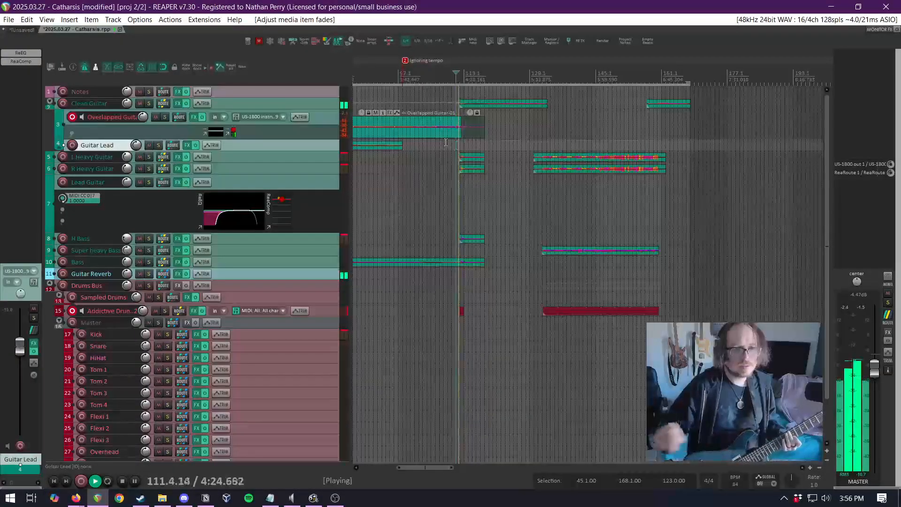
scroll(457, 142, up, 3)
drag(530, 134, 473, 134)
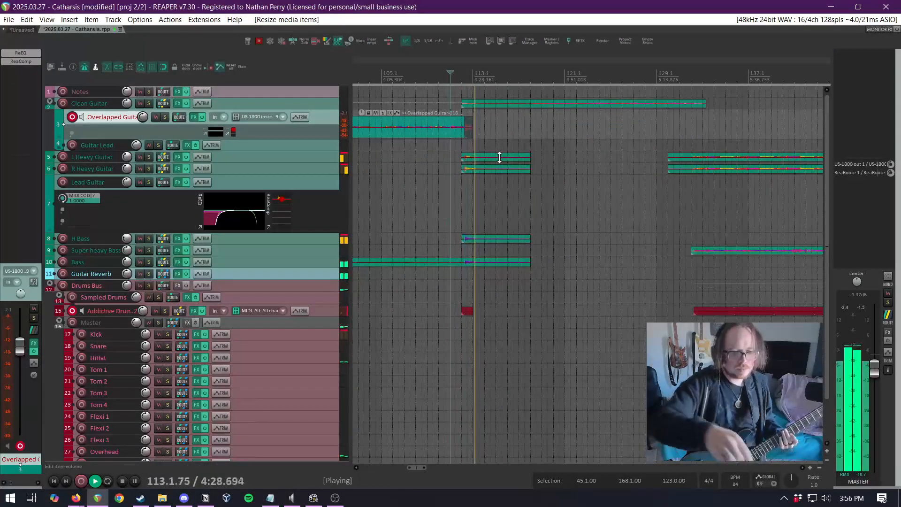
key(ctrl+r)
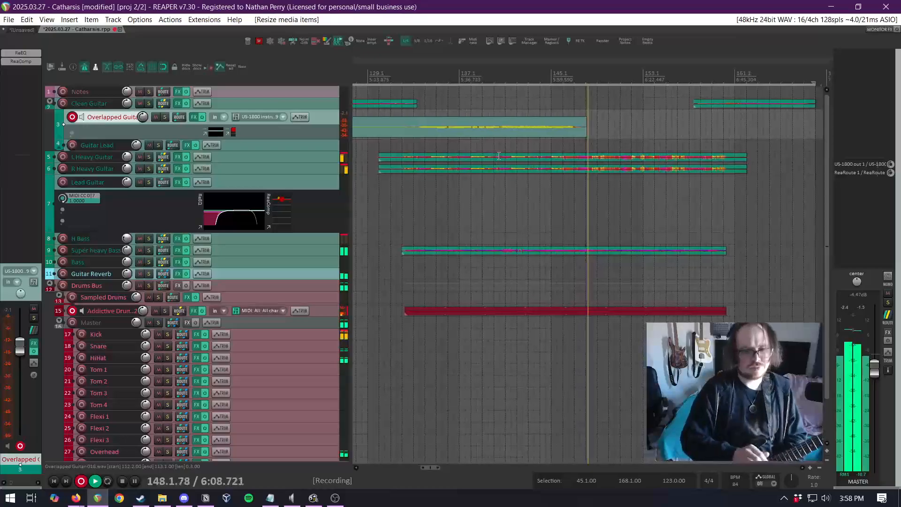
key(space)
Arm the Guitar Lead track and disarm Overlapped Guitar during playback from 111.1.00
key(space)
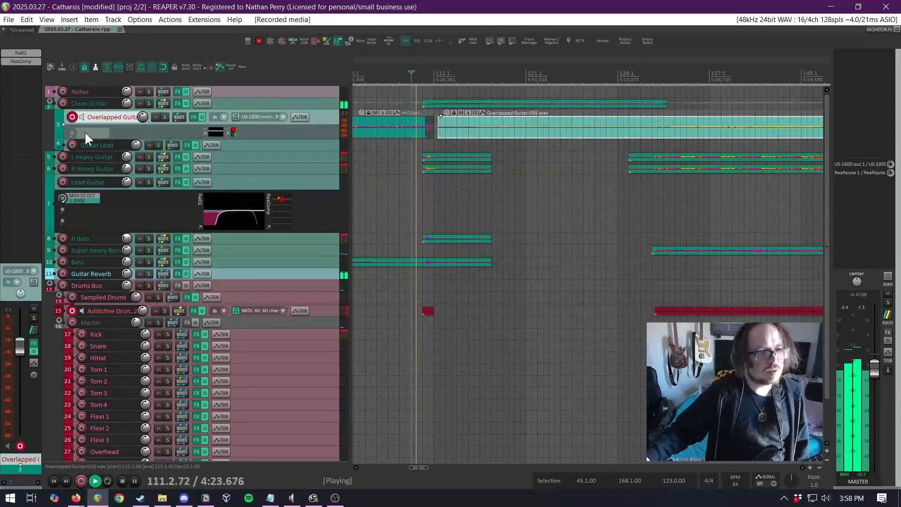
click(71, 142)
click(69, 116)
key(space)
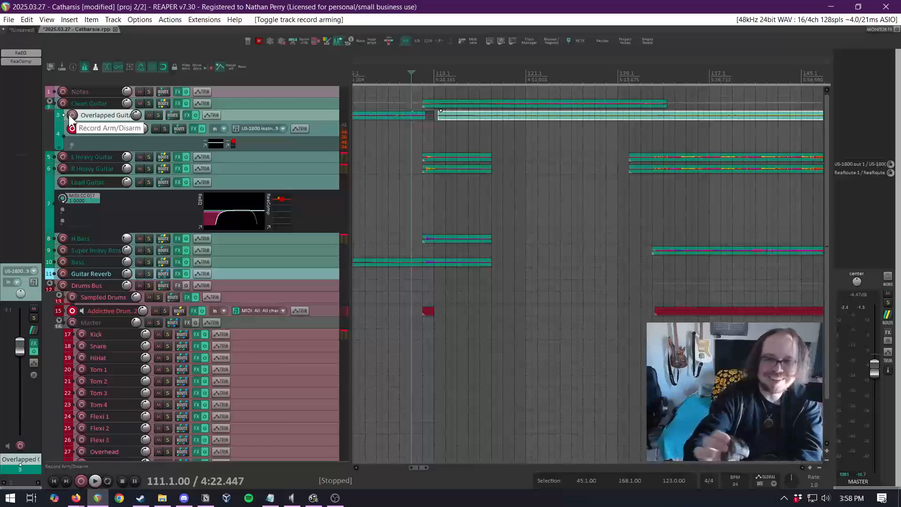
Record a take on Guitar Lead from about bar 111 to about bar 147 and save the project
key(space)
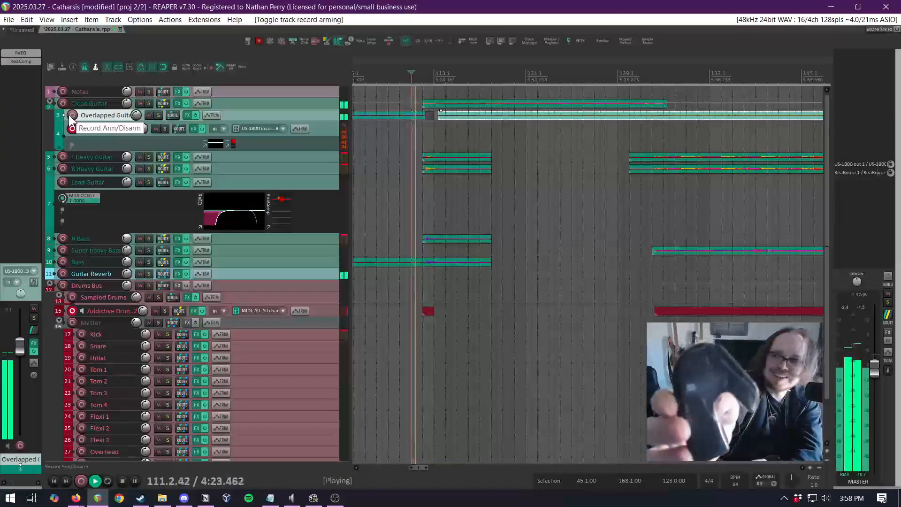
key(space)
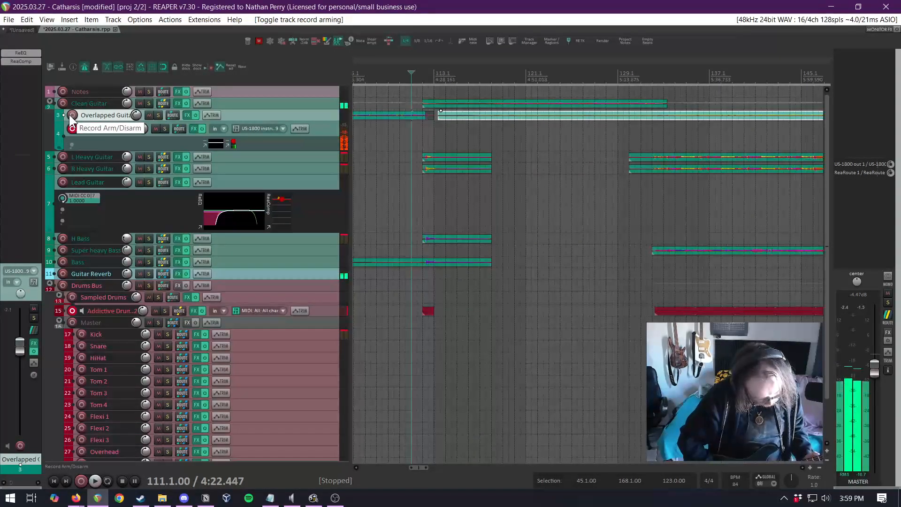
key(space)
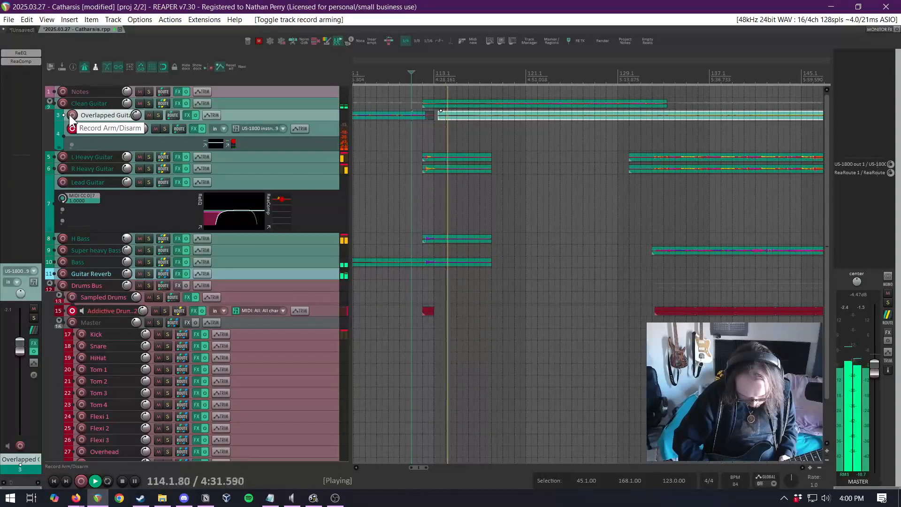
key(ctrl+r)
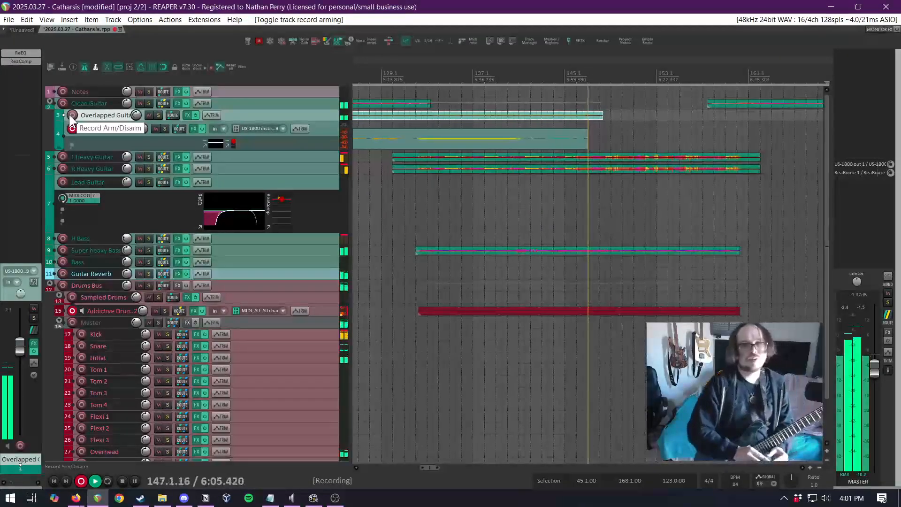
key(space)
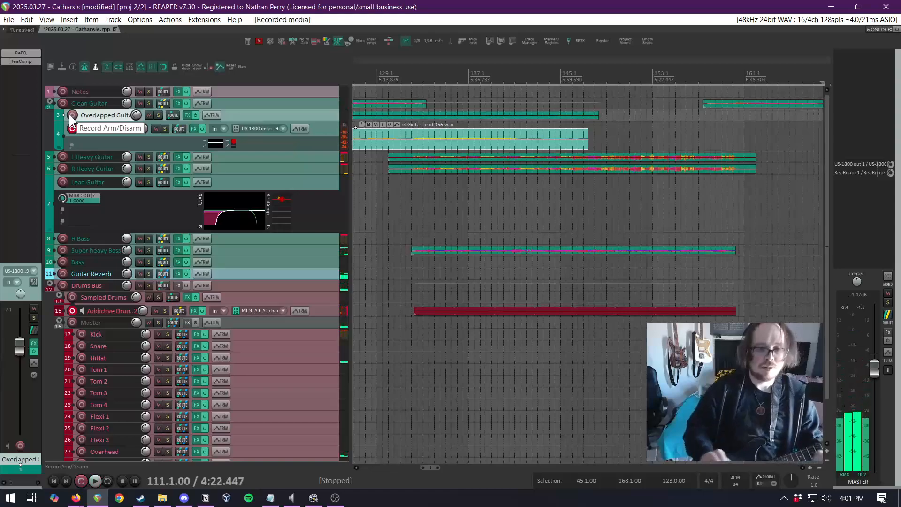
key(ctrl+s)
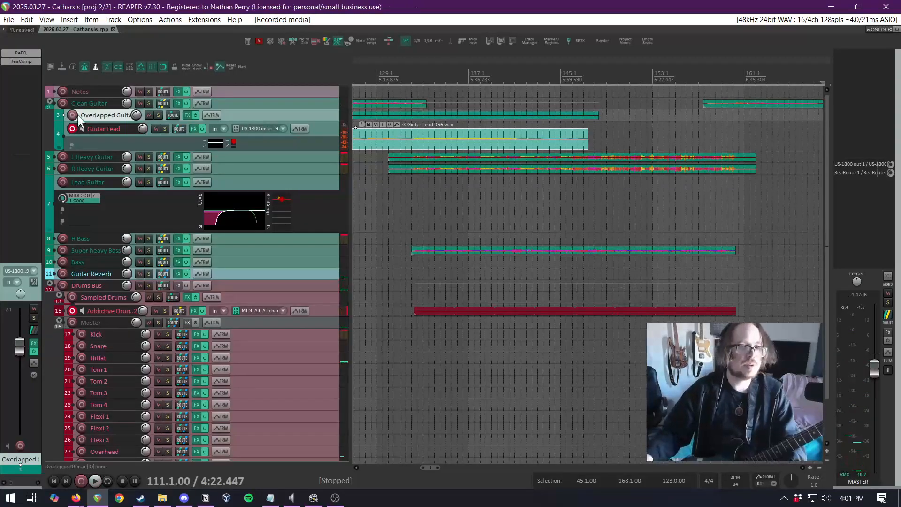
Play the arrangement from 112.3.00 to review the new Overlapped Guitar and Guitar Lead takes
scroll(399, 175, down, 4)
click(400, 175)
scroll(398, 176, up, 3)
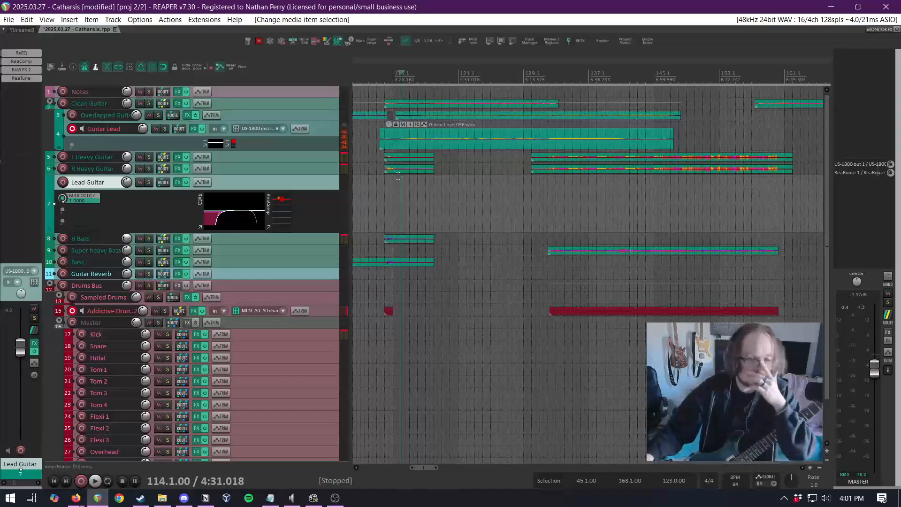
click(389, 187)
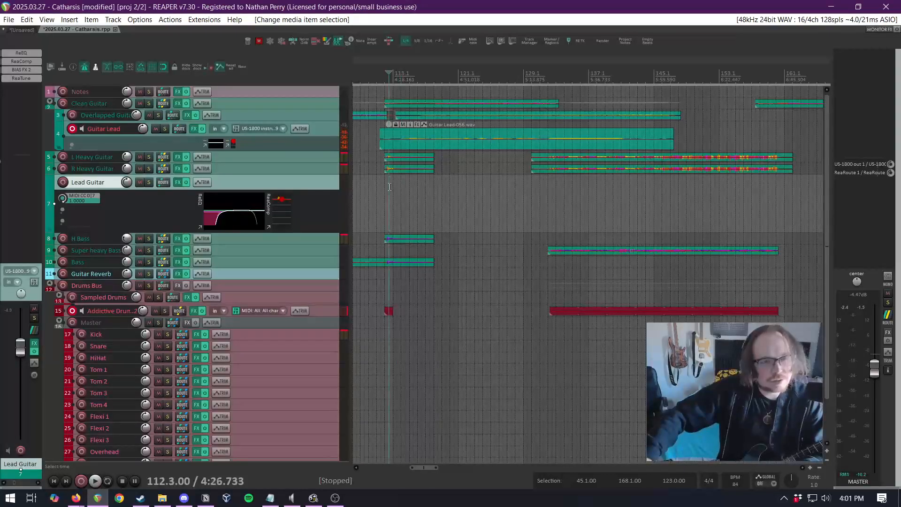
key(space)
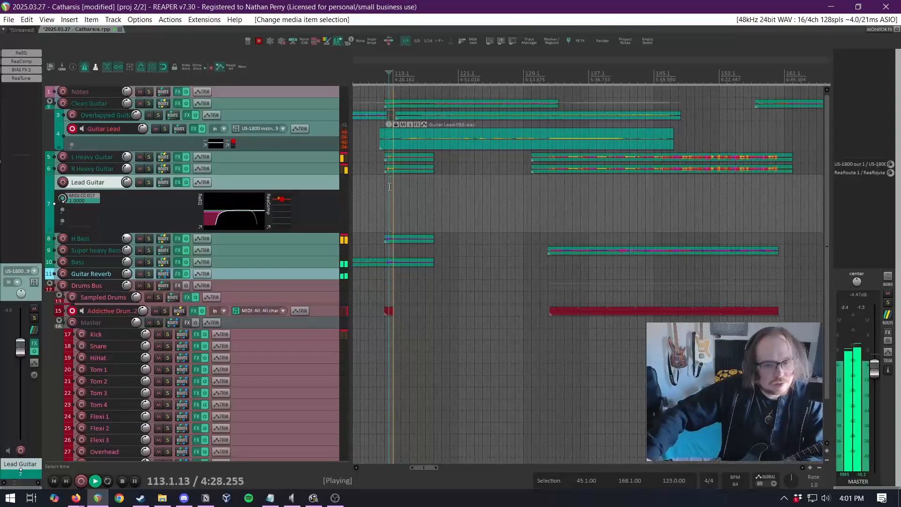
key(space)
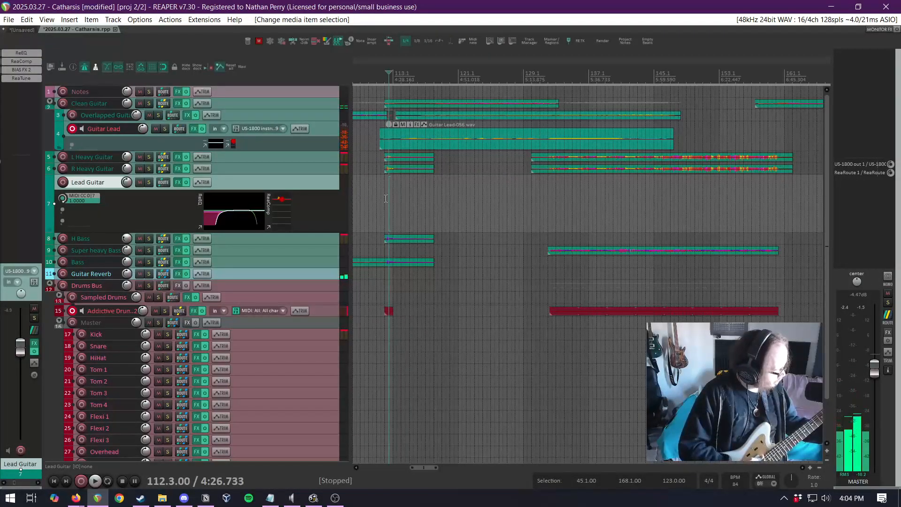
Disarm the Guitar Lead track and arm L Heavy Guitar and R Heavy Guitar
click(71, 129)
click(62, 139)
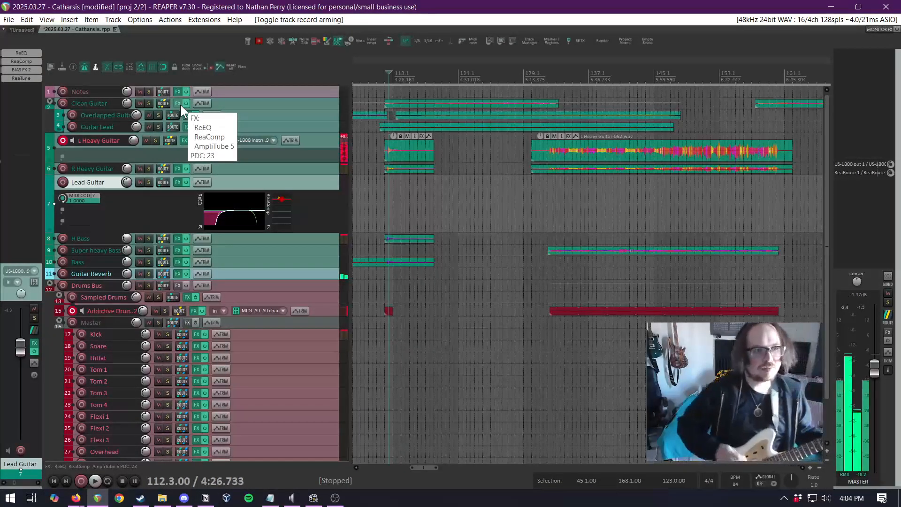
click(63, 169)
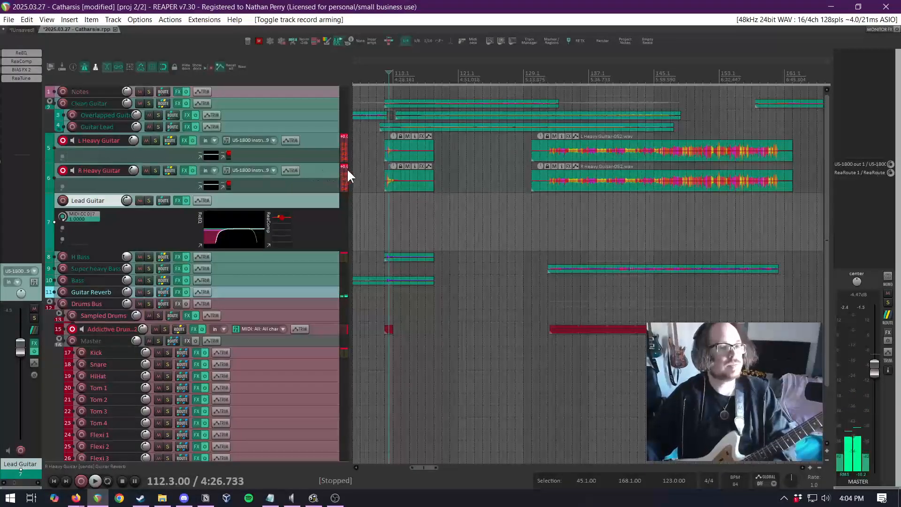
Disarm the R Heavy Guitar and L Heavy Guitar tracks
click(326, 170)
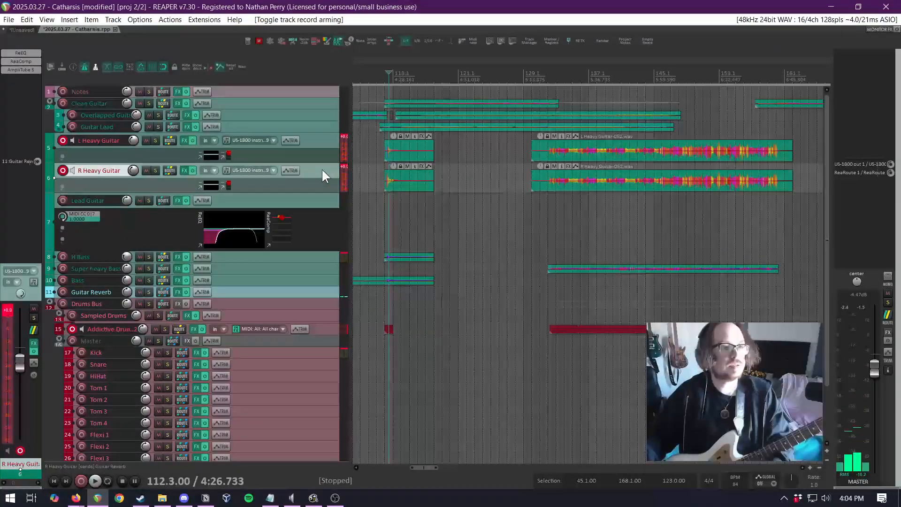
click(65, 171)
click(62, 140)
Save the project and arm the Lead Guitar track for recording
key(ctrl+s)
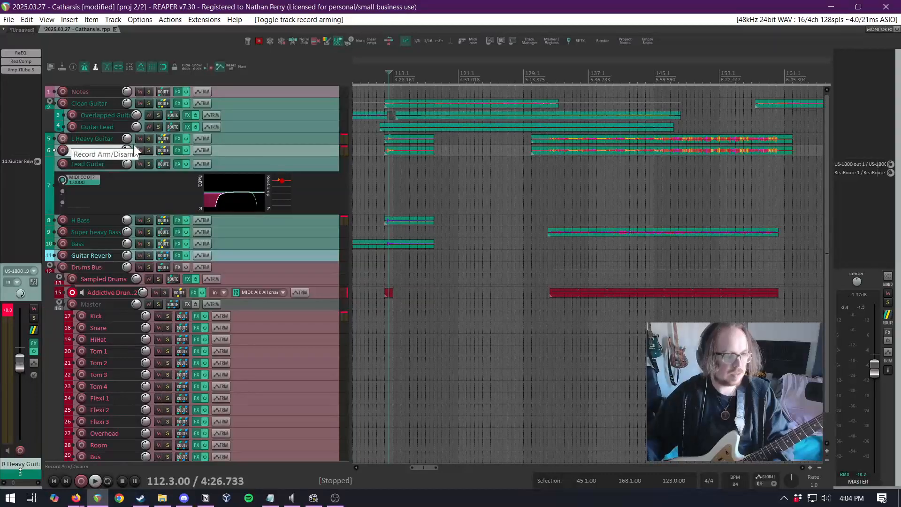
click(305, 162)
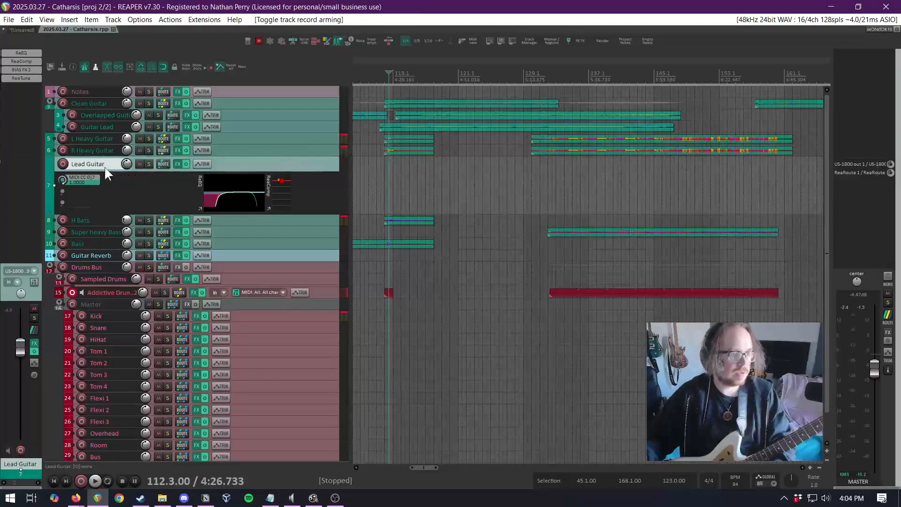
click(63, 164)
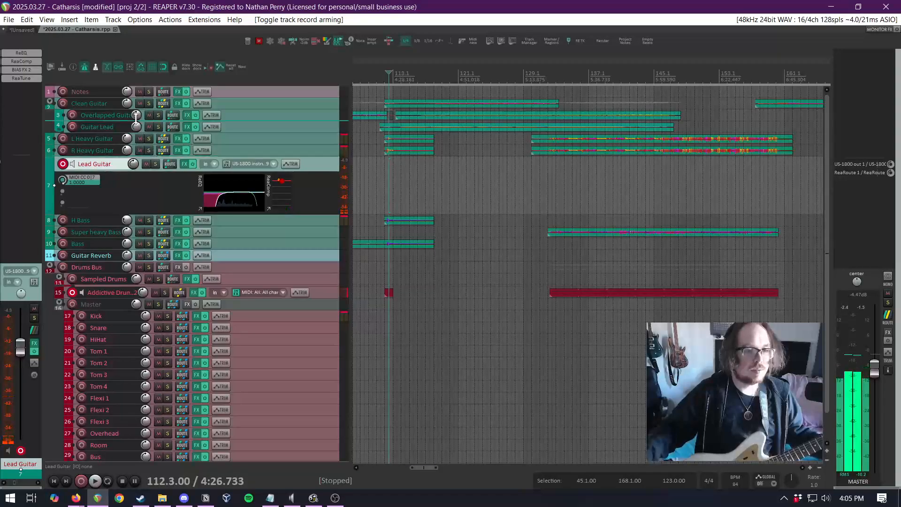
Try recording a Lead Guitar take from 112.1.00, and delete the recorded item
click(383, 171)
scroll(383, 172, up, 3)
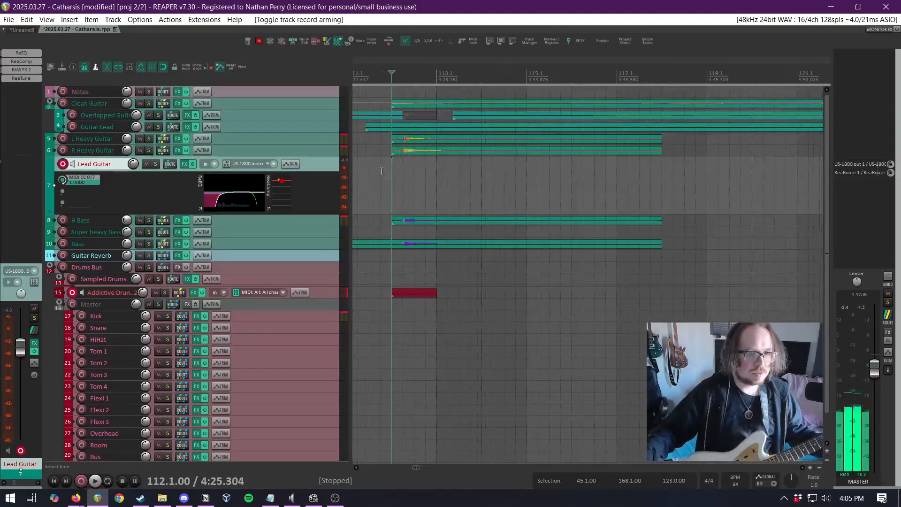
key(ctrl+r)
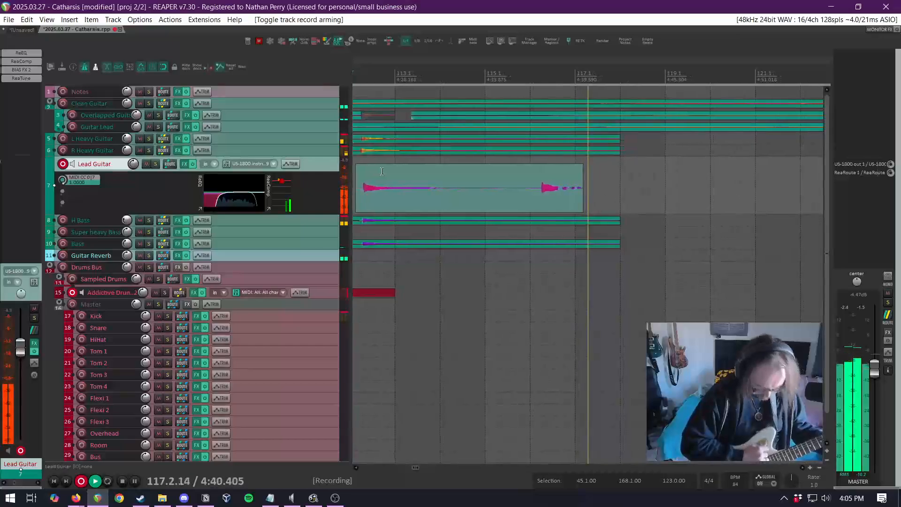
key(space)
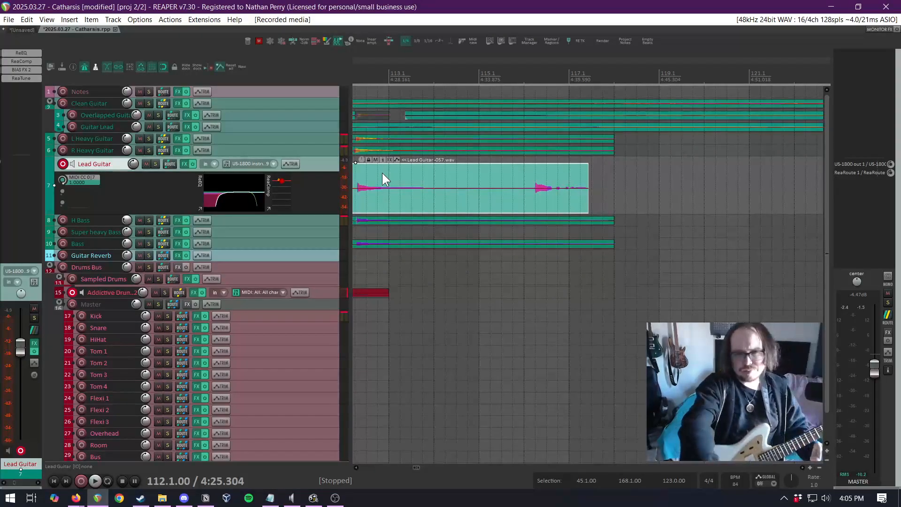
scroll(409, 180, down, 4)
click(427, 185)
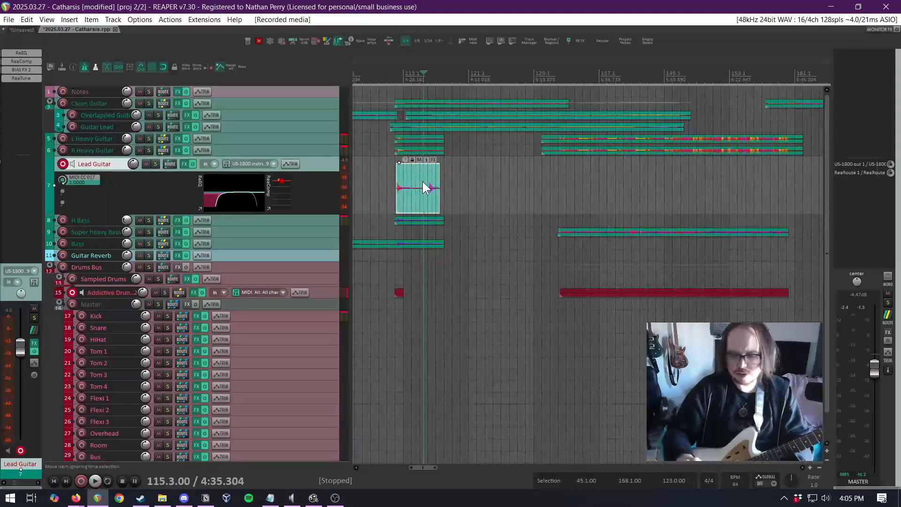
key(Delete)
Copy the R Heavy Guitar item at bar 112 onto the Lead Guitar track and align its start to 112.1.00
scroll(404, 167, up, 1)
click(401, 153)
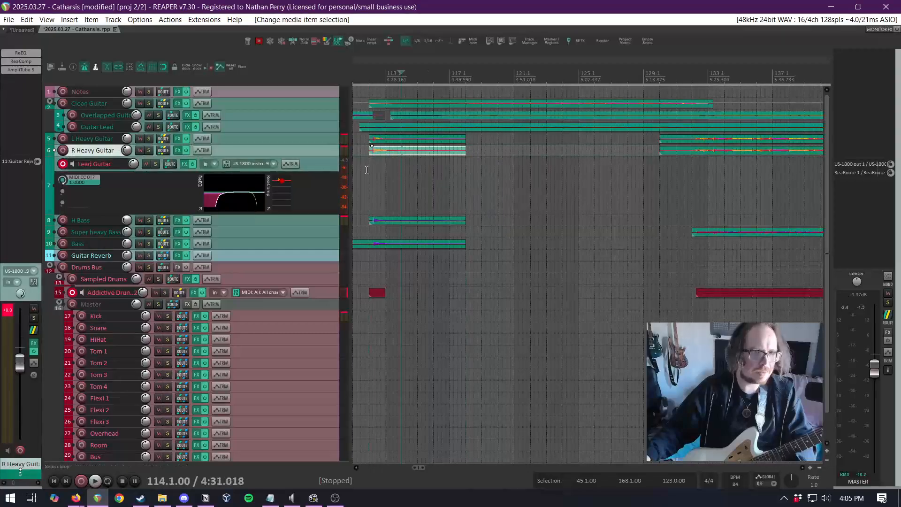
key(ctrl+c)
click(370, 169)
key(ctrl+v)
scroll(516, 195, up, 3)
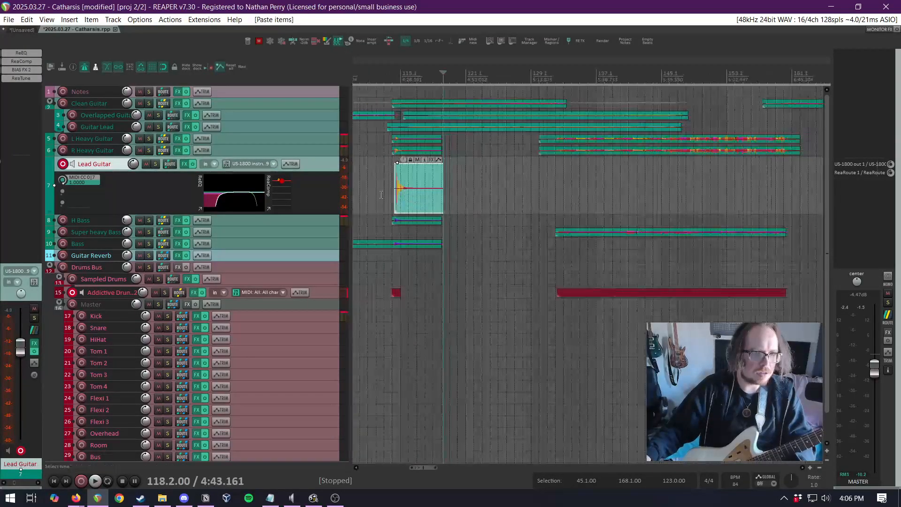
drag(517, 198, 495, 199)
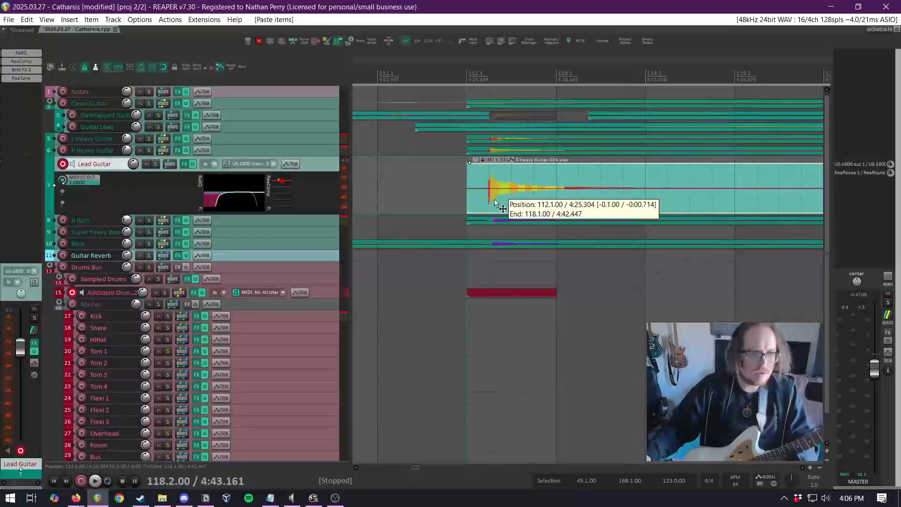
Show the Lead Guitar track's volume envelope, switch it to Volume (Pre-FX), and make the envelope lane taller
key(v)
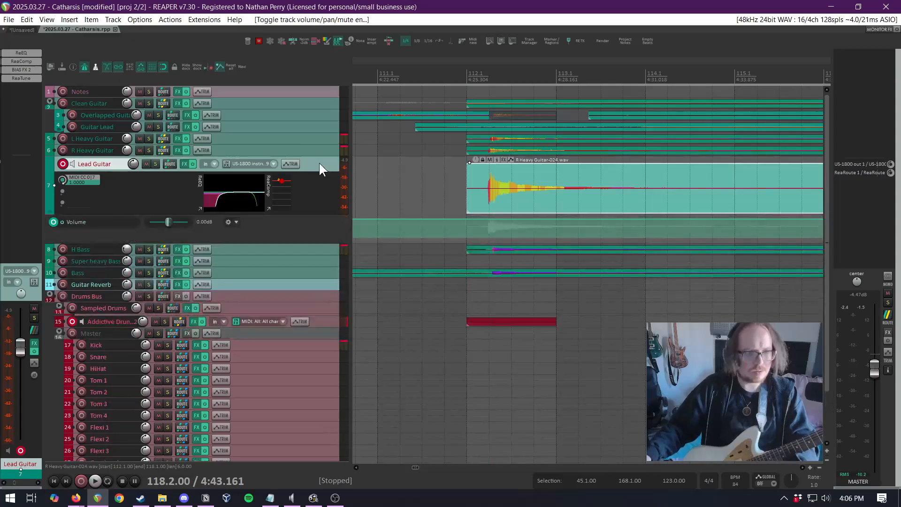
click(55, 222)
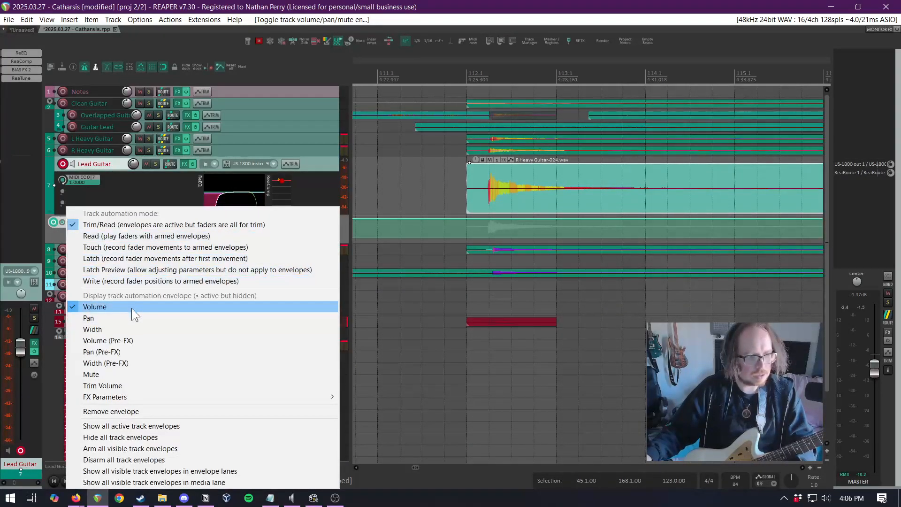
mouse_move(203, 394)
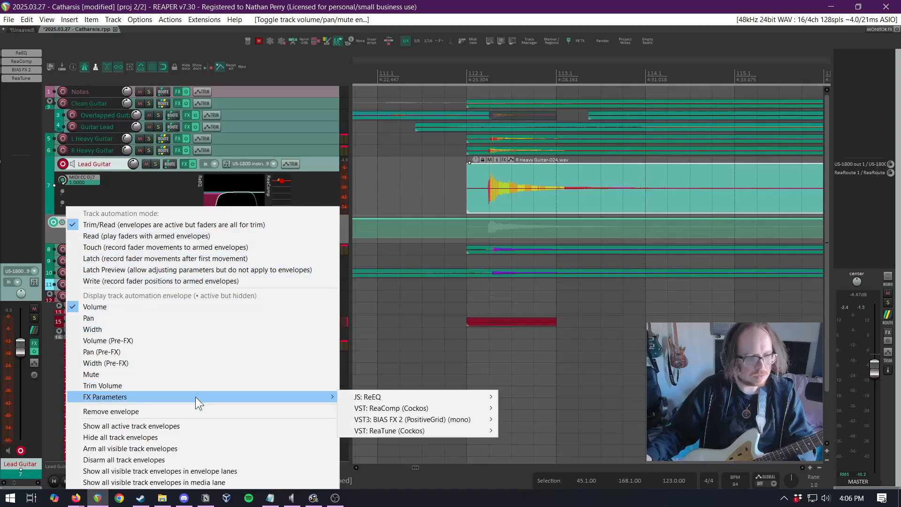
click(235, 10)
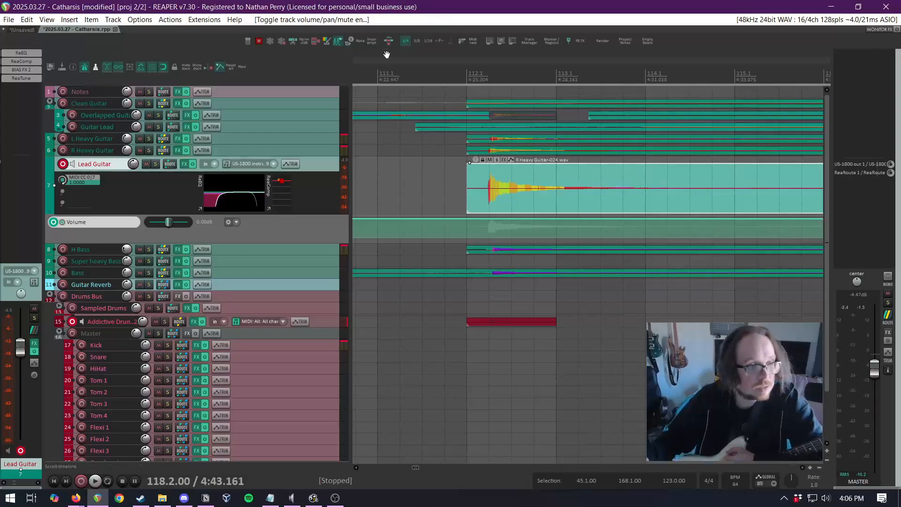
click(236, 222)
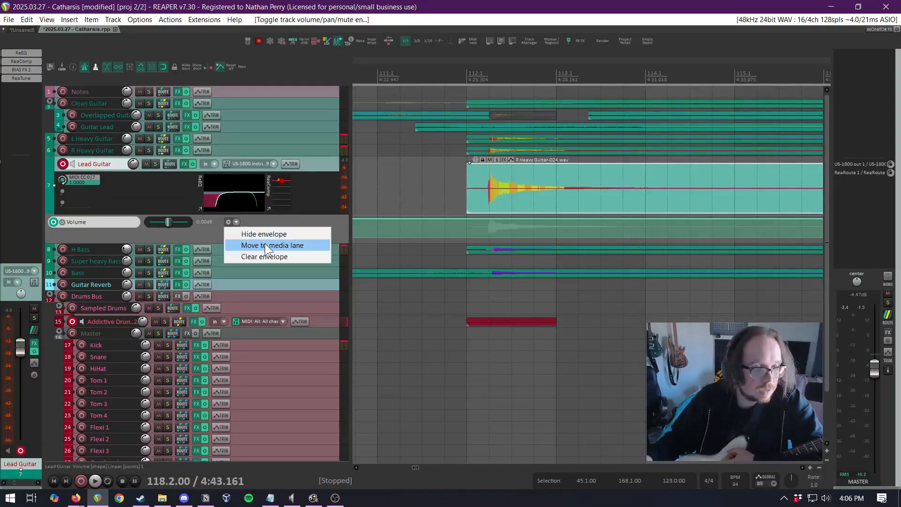
click(278, 222)
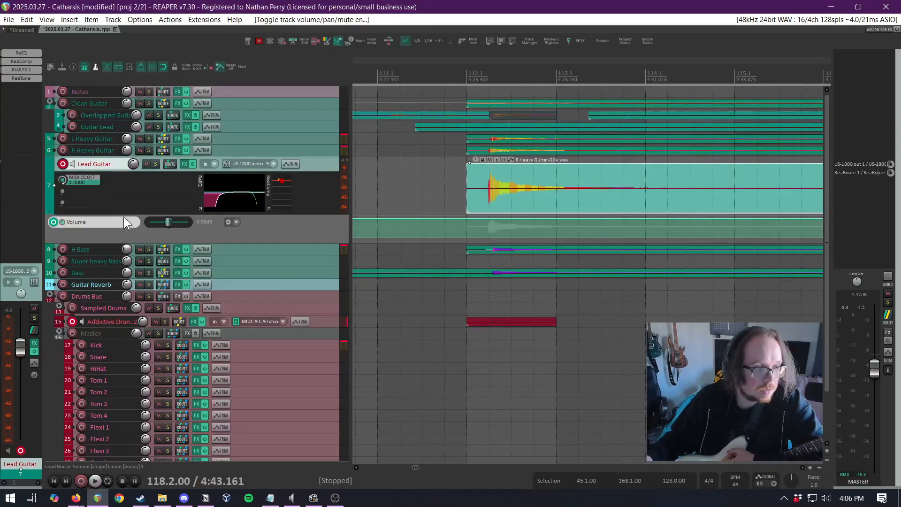
right_click(52, 220)
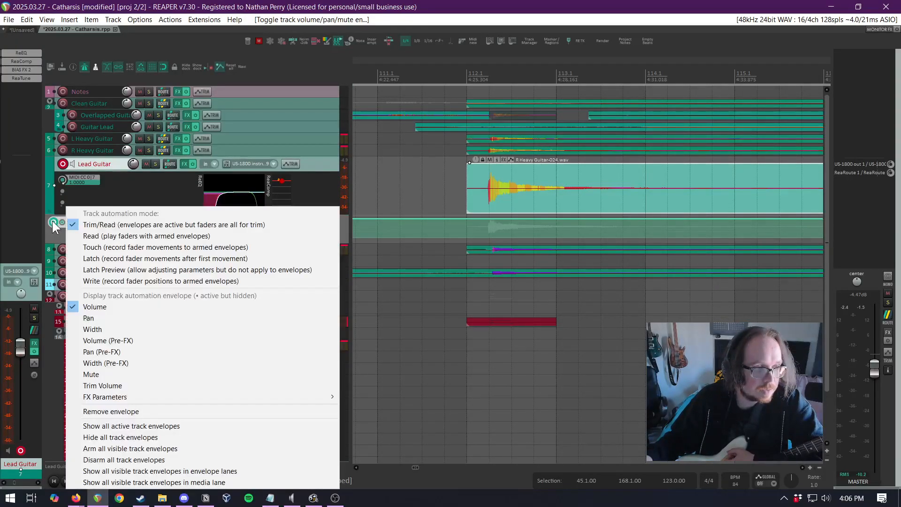
click(145, 337)
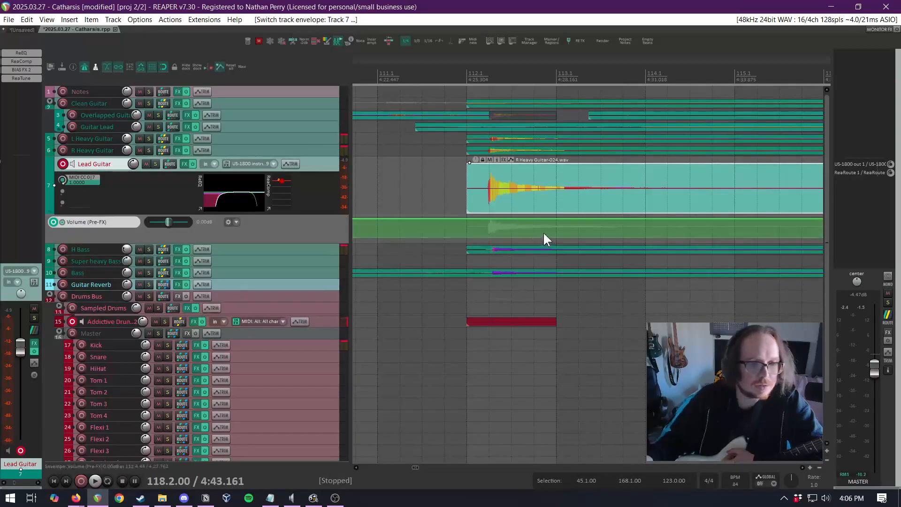
scroll(516, 233, down, 2)
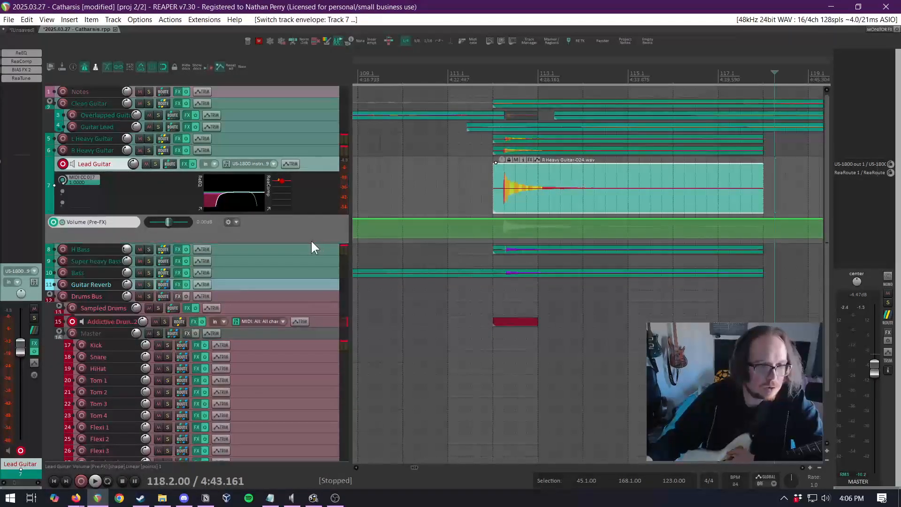
drag(312, 242, 313, 324)
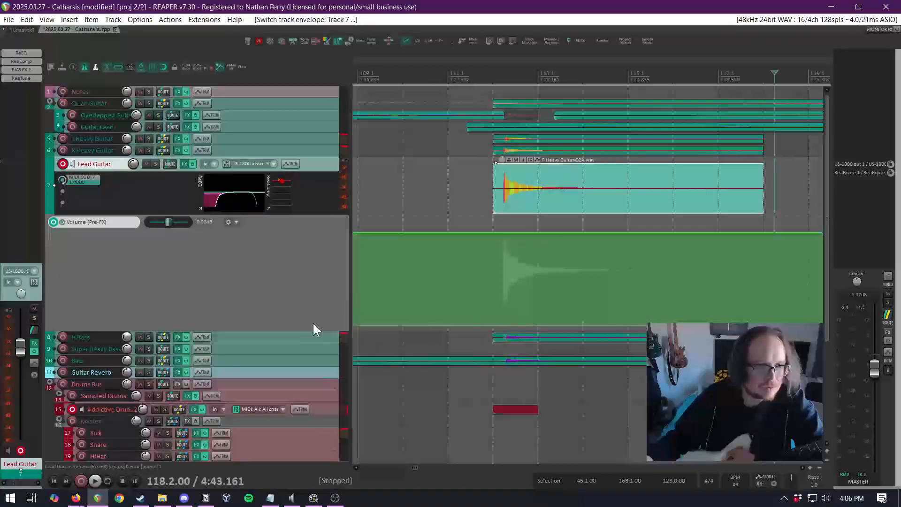
Insert a new automation item on the Lead Guitar's Volume (Pre-FX) envelope across the time selection 114.1.00 to 115.1.00
click(495, 234)
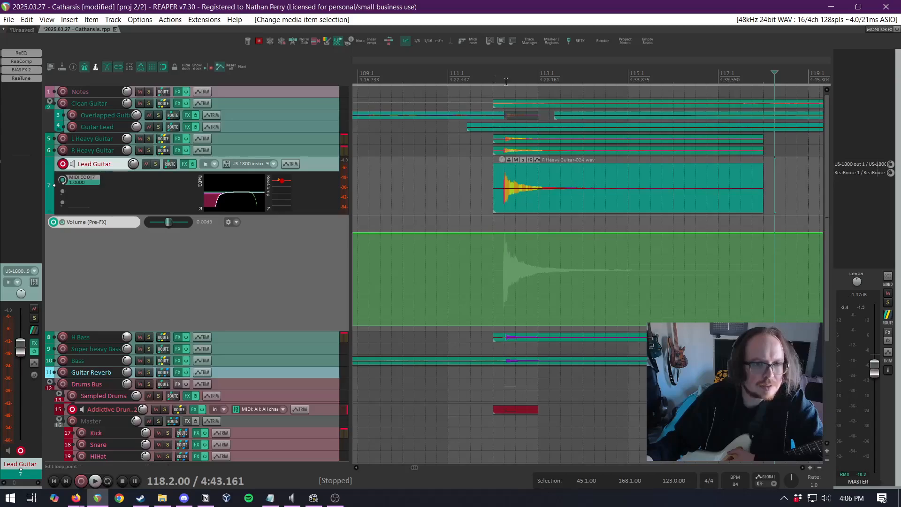
drag(505, 82, 570, 88)
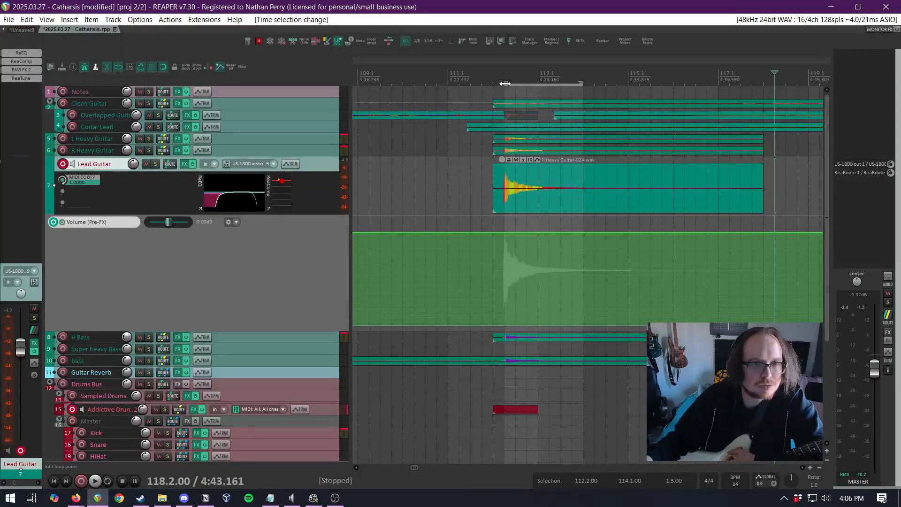
drag(505, 83, 622, 93)
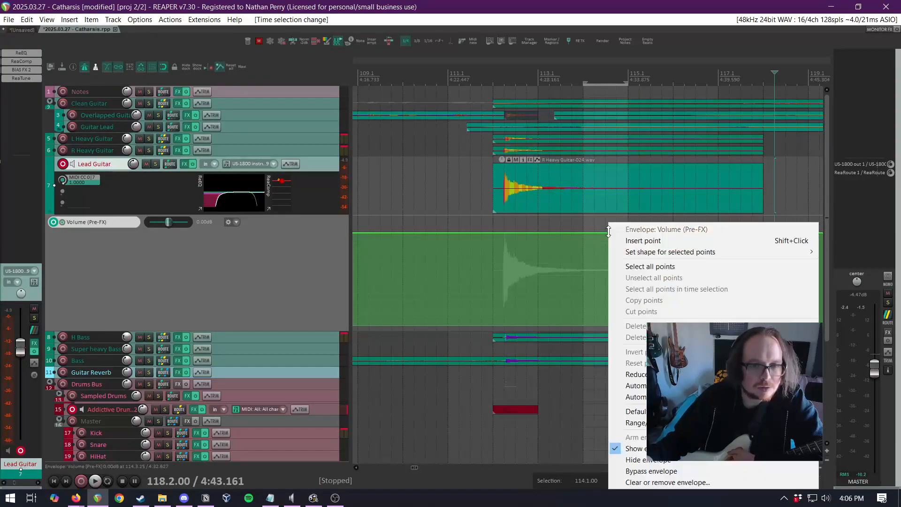
right_click(604, 235)
mouse_move(636, 397)
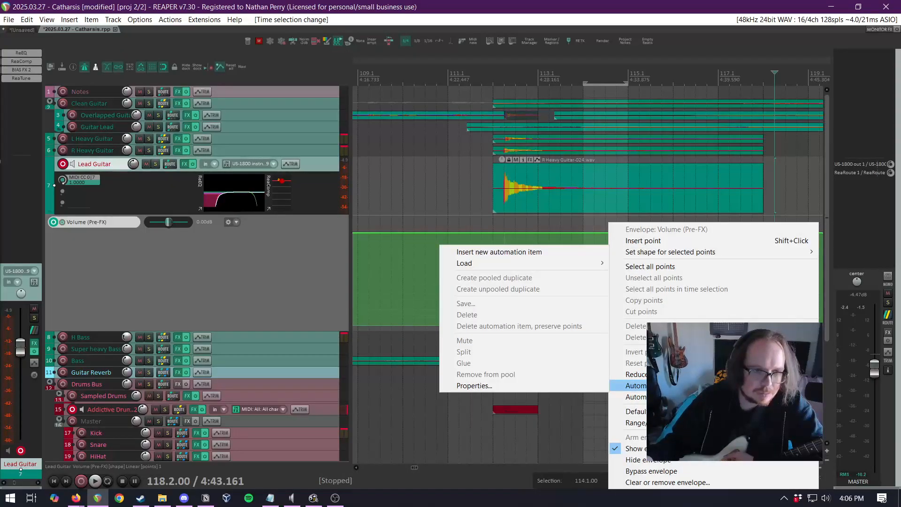
click(553, 252)
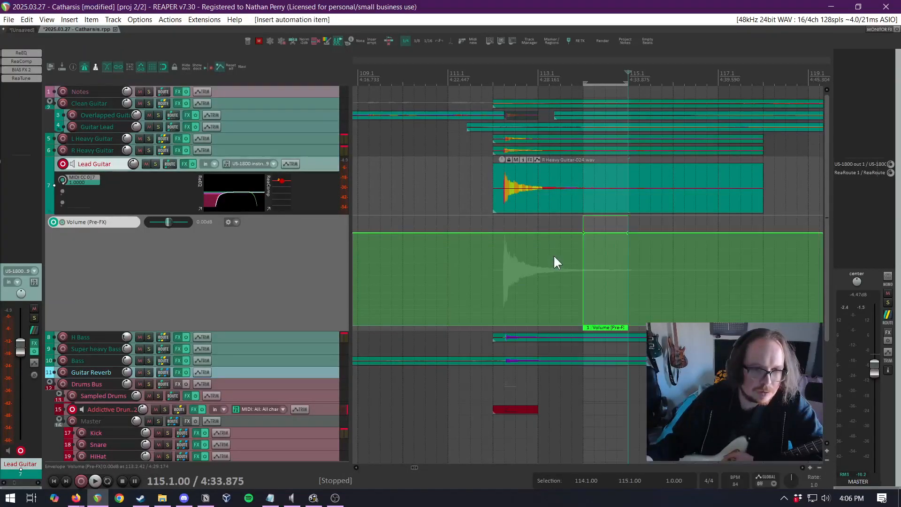
Give the automation item a Square LFO shape and lower its high section to about 0 dB
double_click(602, 327)
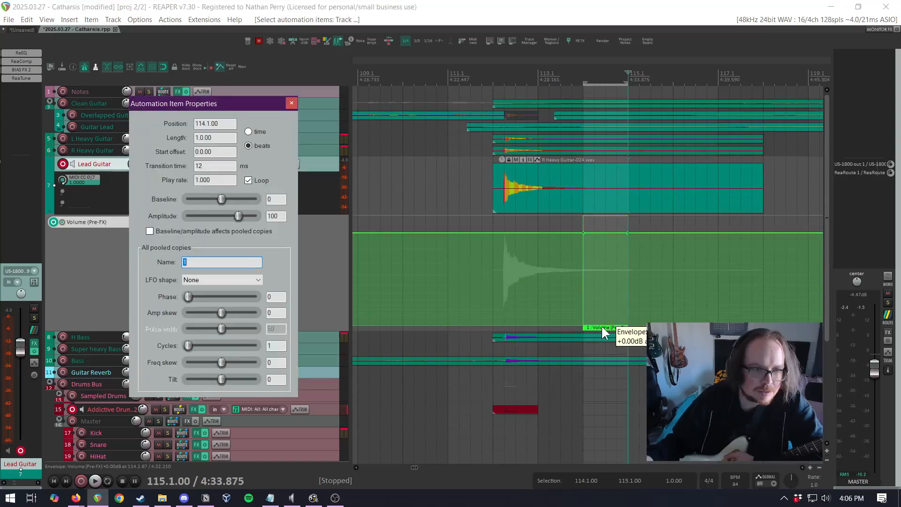
click(219, 280)
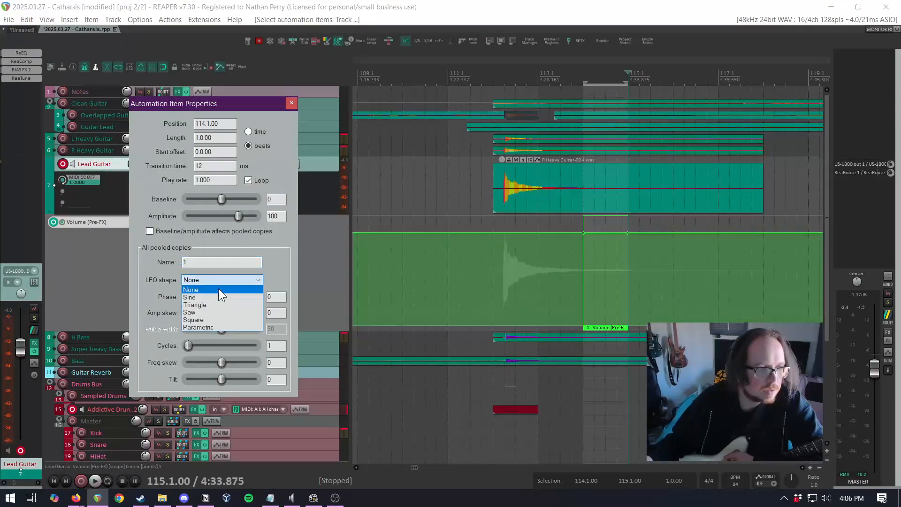
click(211, 318)
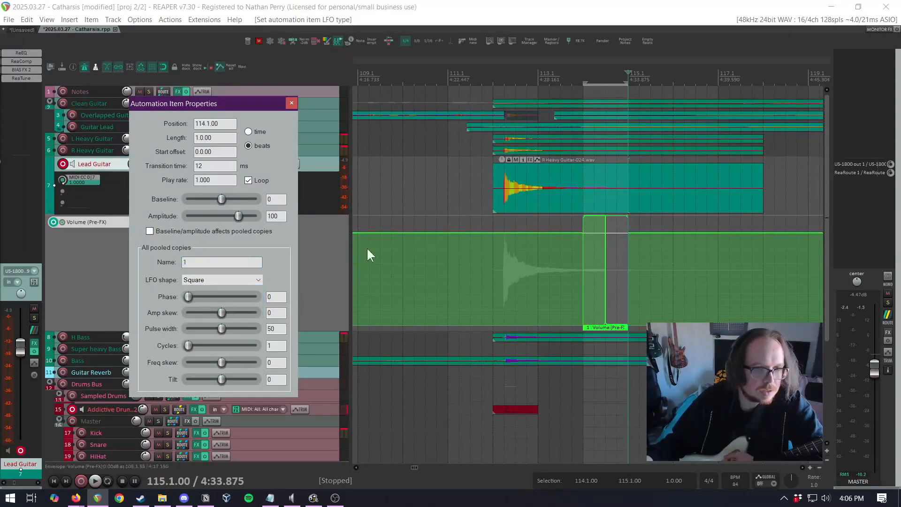
click(290, 104)
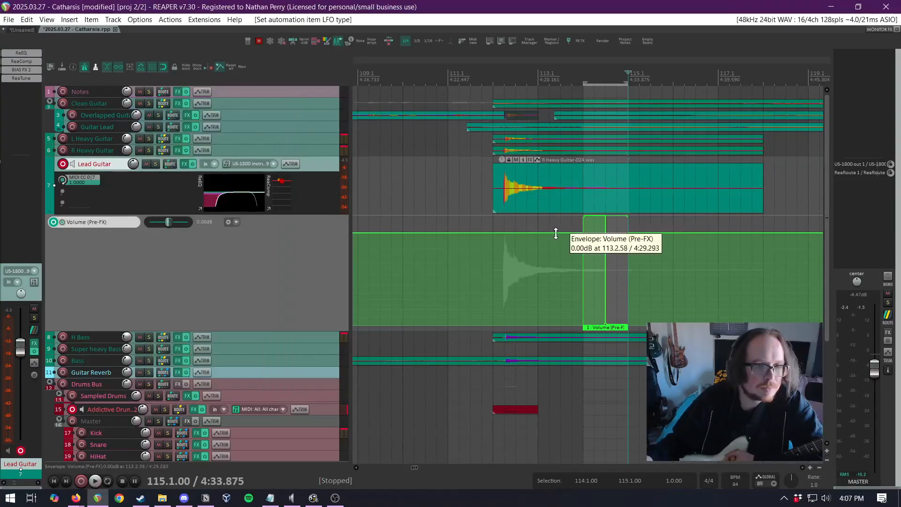
click(605, 233)
Play from 112.3.00 to hear the volume cut on the Lead Guitar
click(512, 219)
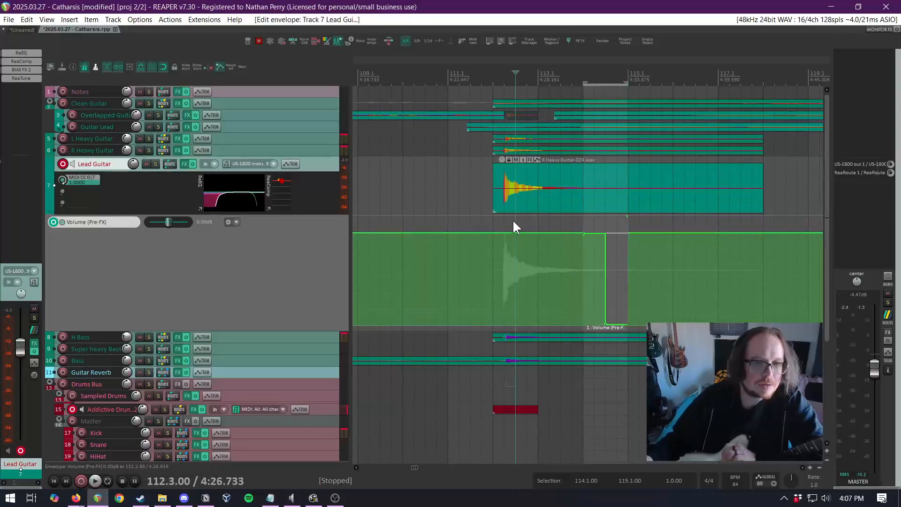
key(space)
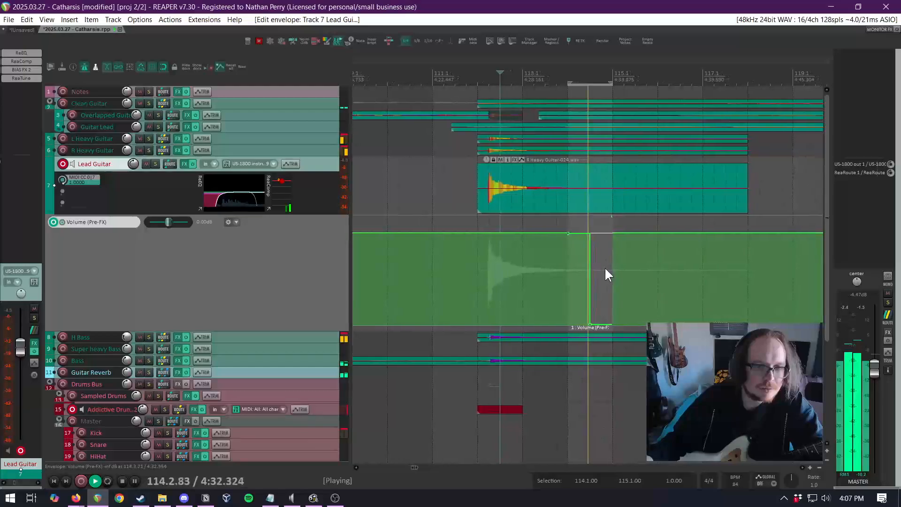
key(space)
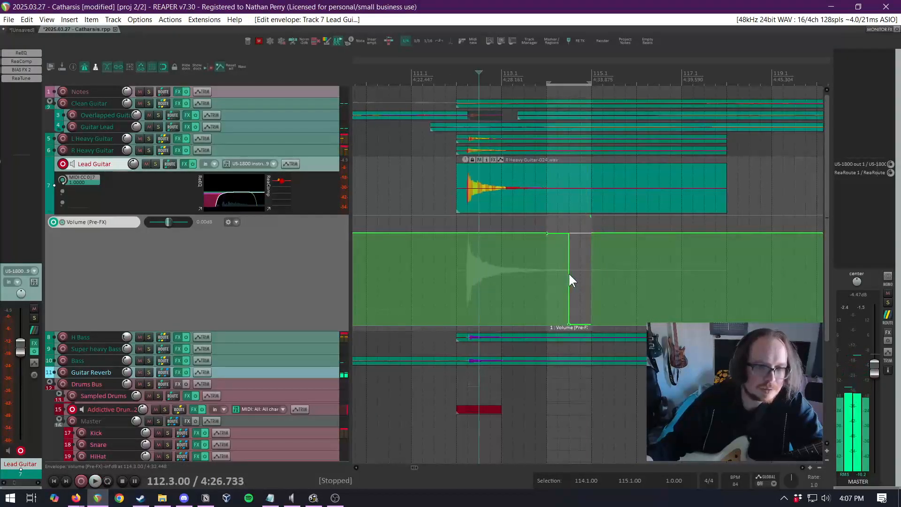
Try changing the automation item's amplitude and baseline, restoring the amplitude to 100 and the baseline to 0
click(568, 272)
drag(568, 233, 567, 233)
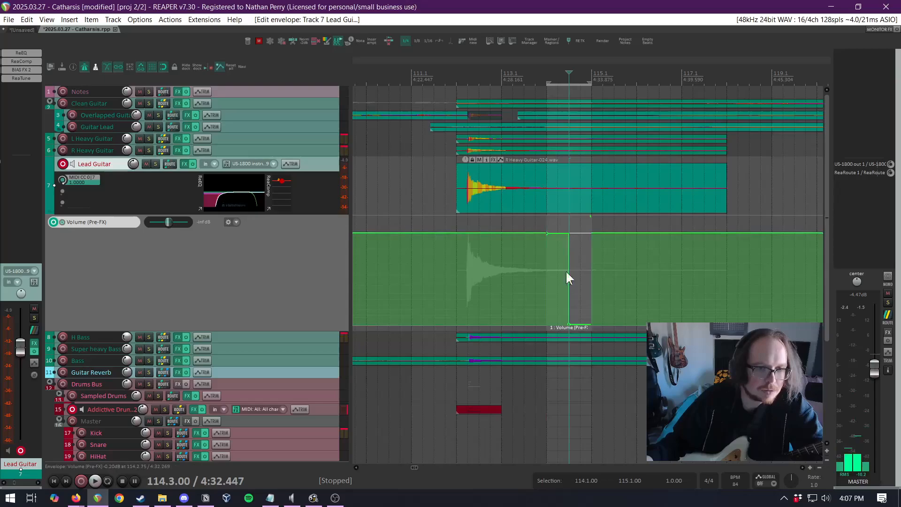
double_click(562, 323)
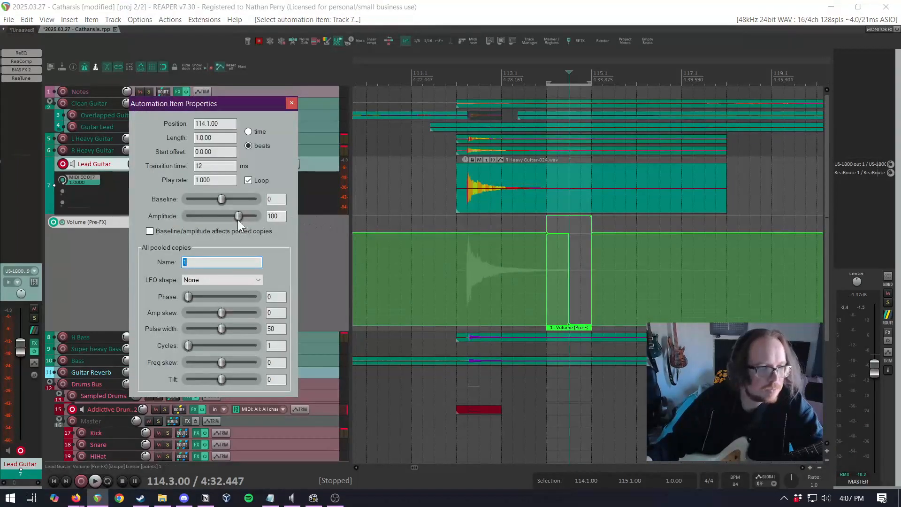
drag(237, 219, 243, 220)
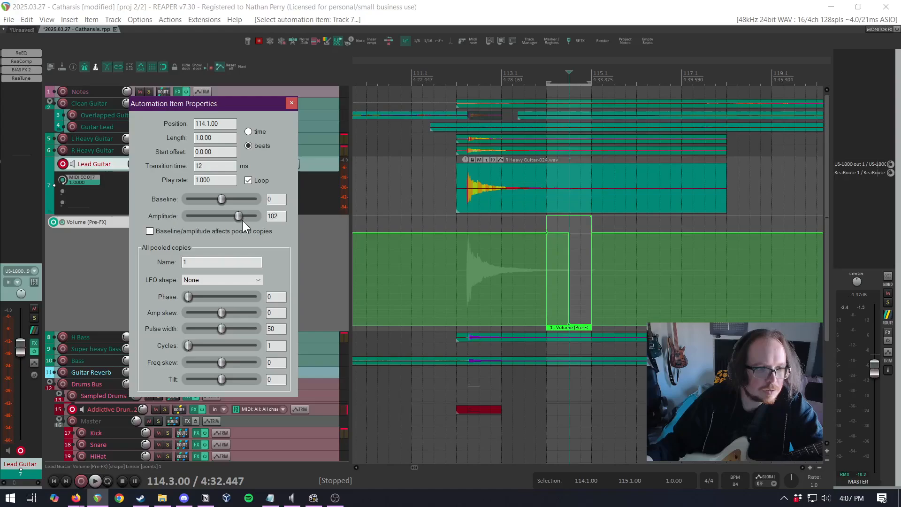
key(Tab)
text(10)
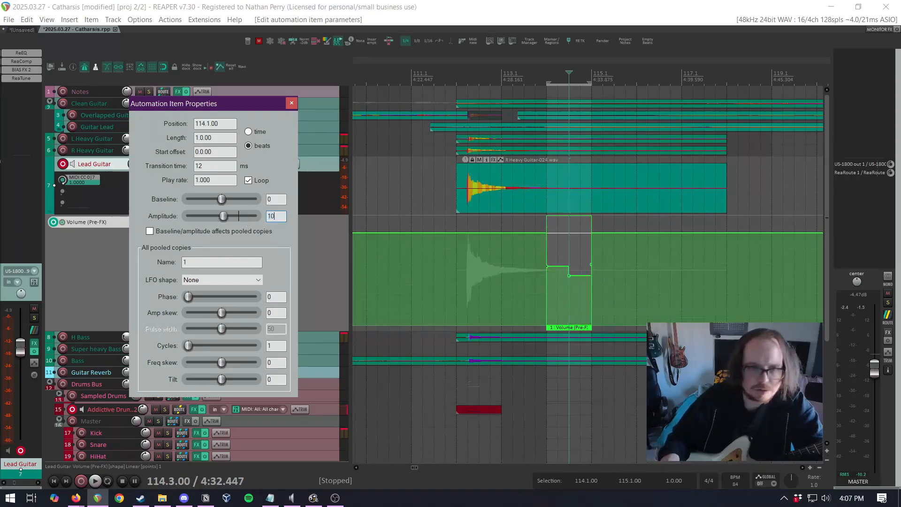
text(0)
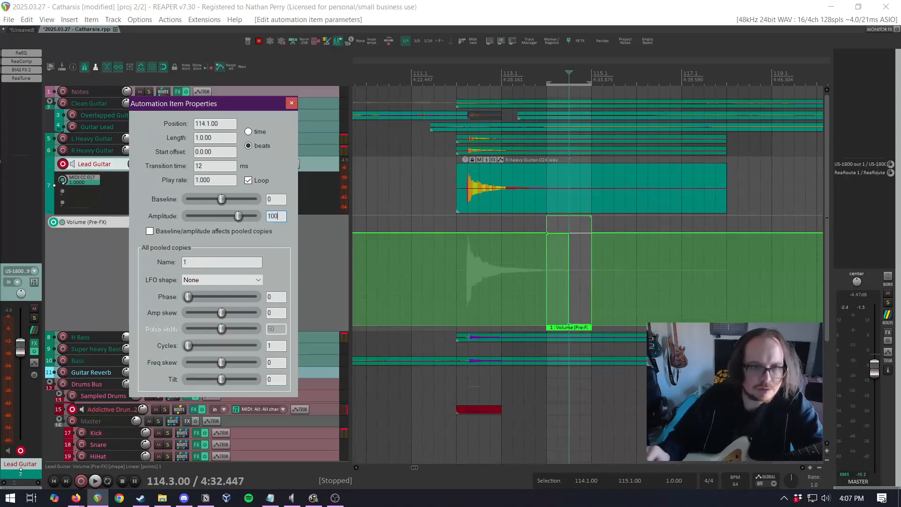
drag(221, 199, 227, 199)
double_click(227, 199)
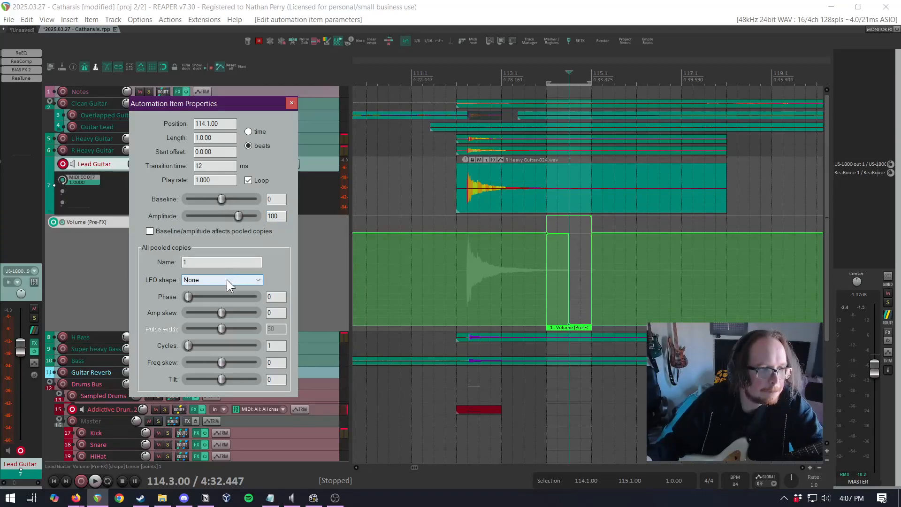
Try changing the automation item's phase and cycles, restoring the phase to 0 and the cycles to 1
drag(189, 297, 199, 298)
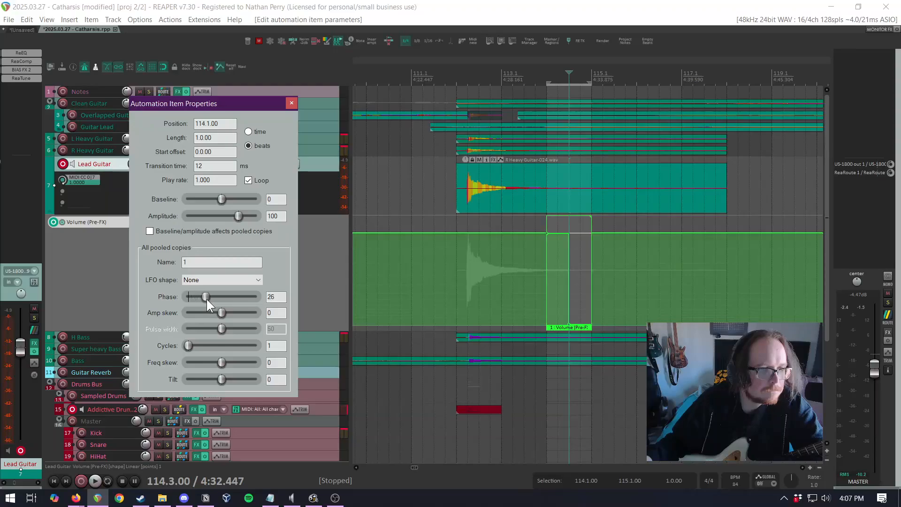
double_click(207, 300)
drag(191, 345, 207, 345)
double_click(218, 346)
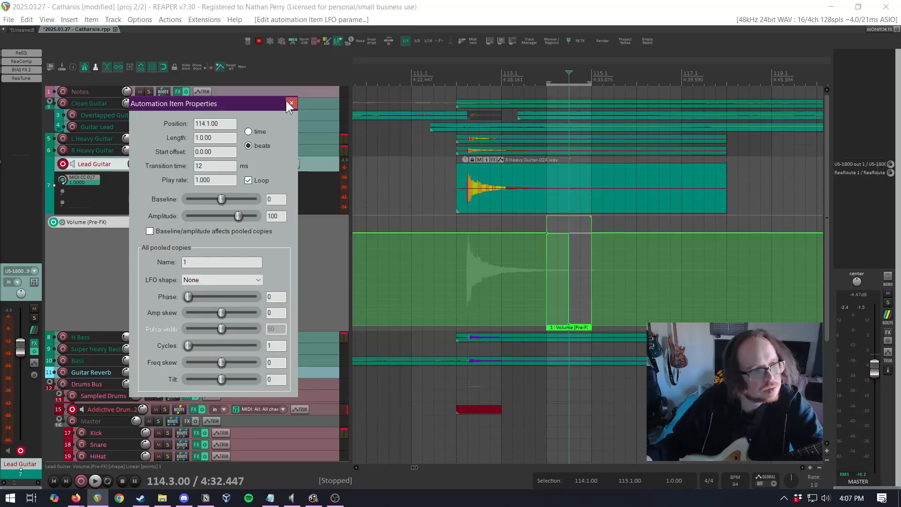
Set the automation item's LFO shape to Square, with baseline -37 and amplitude 105
click(229, 281)
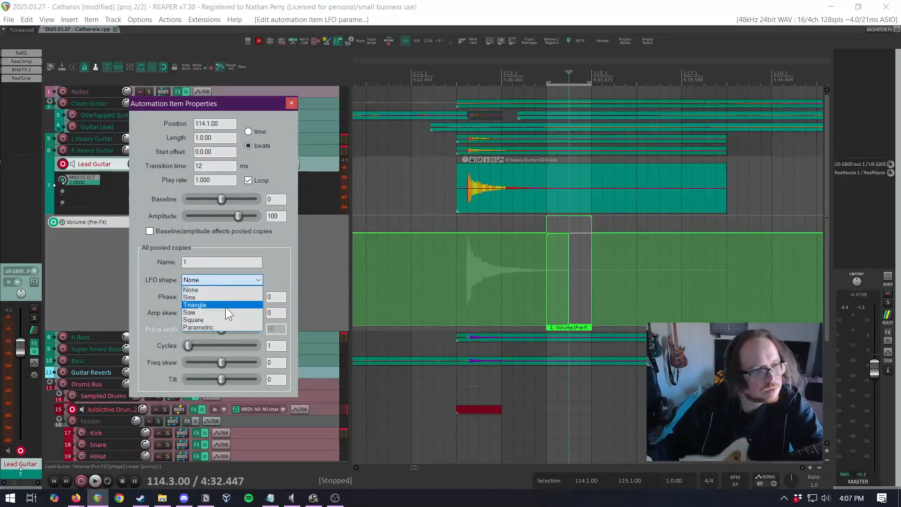
click(224, 320)
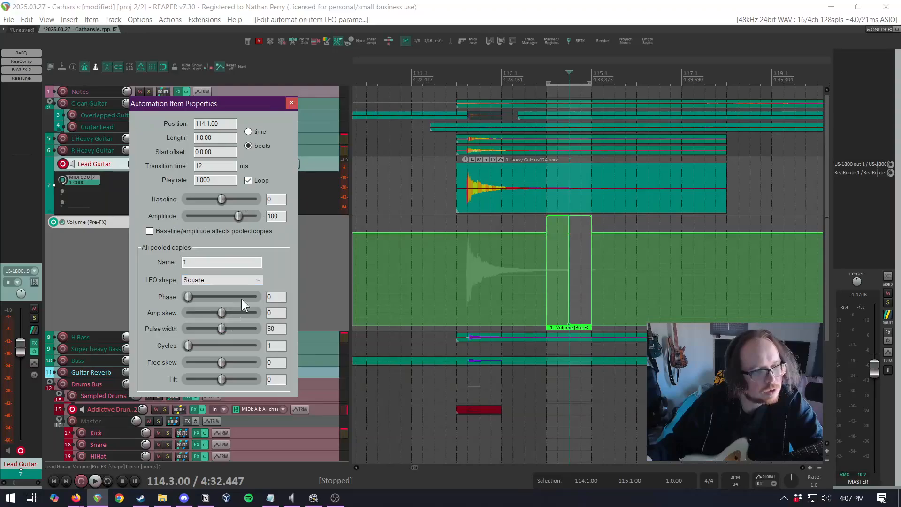
drag(238, 213, 234, 216)
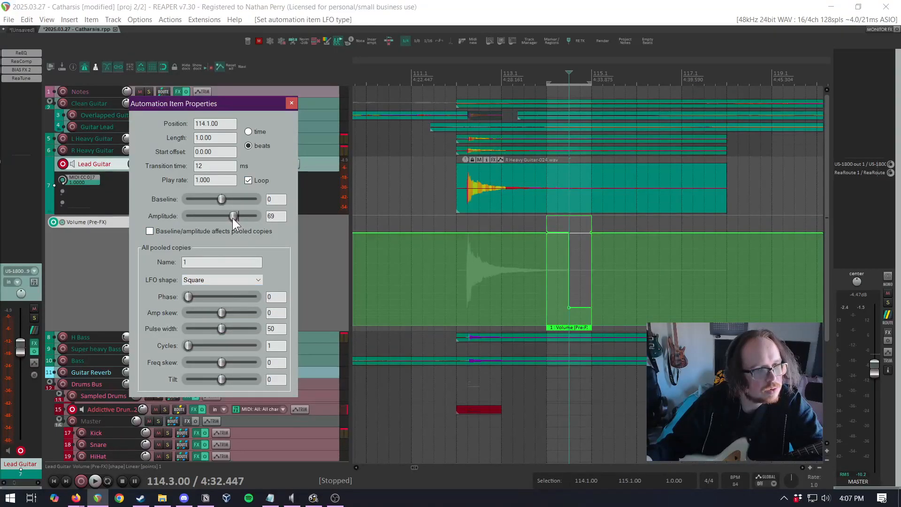
drag(232, 218, 232, 218)
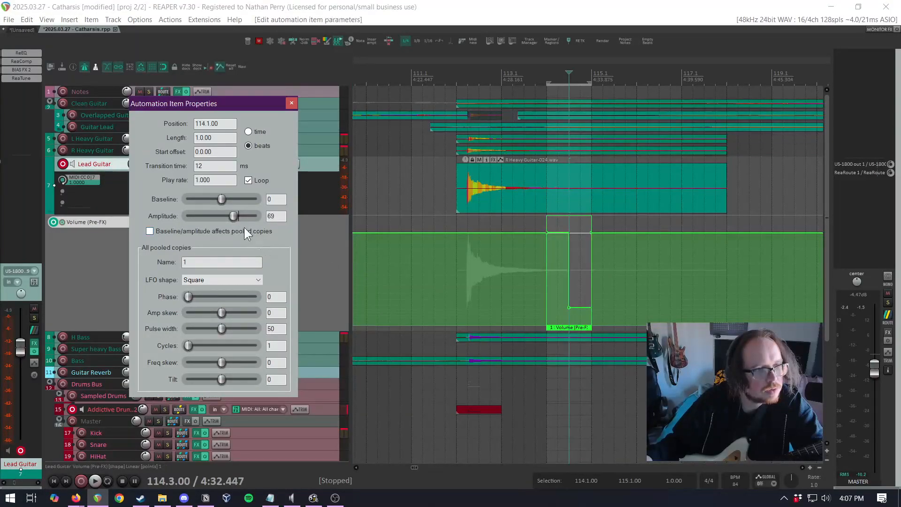
drag(221, 199, 238, 218)
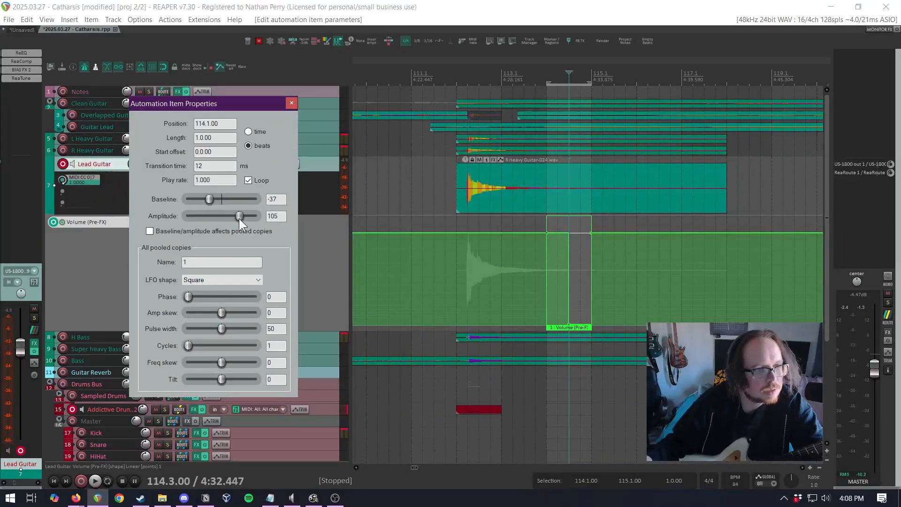
Set the automation item to 8 cycles and play from 113.4.00 to hear the gating
drag(188, 345, 193, 345)
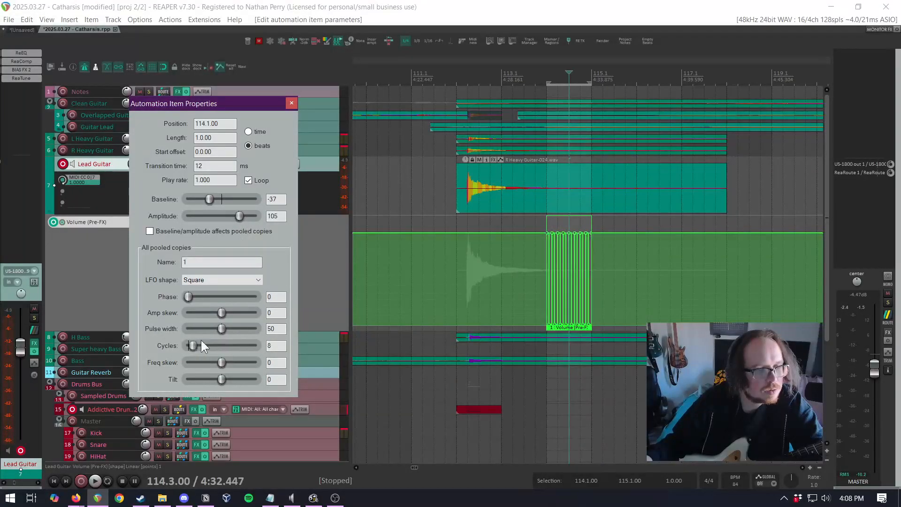
click(532, 80)
key(space)
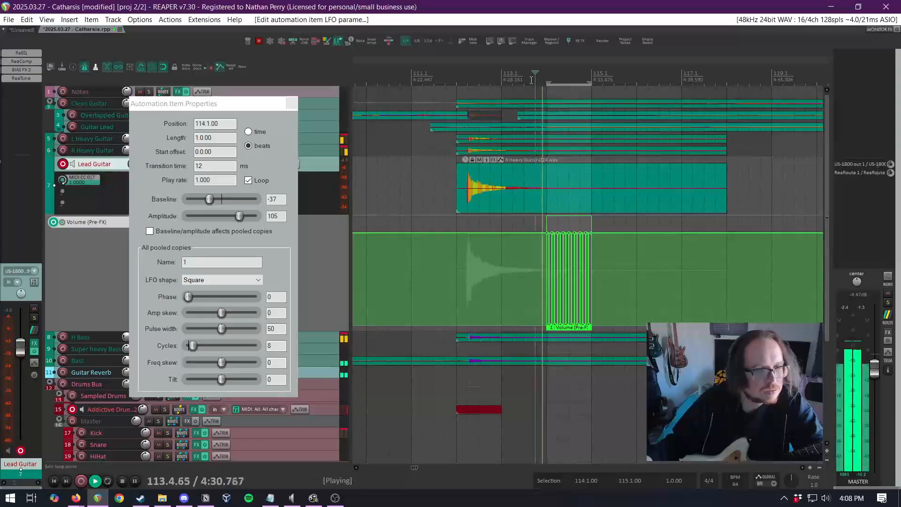
key(space)
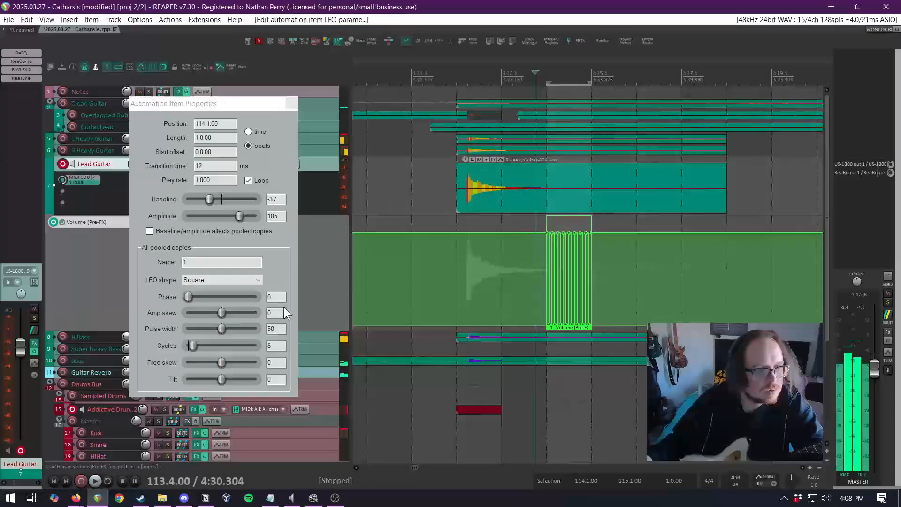
Set the automation item to 12 cycles, keeping the pulse width at 50, and listen from 113.4.00
drag(221, 329, 196, 347)
double_click(229, 328)
key(space)
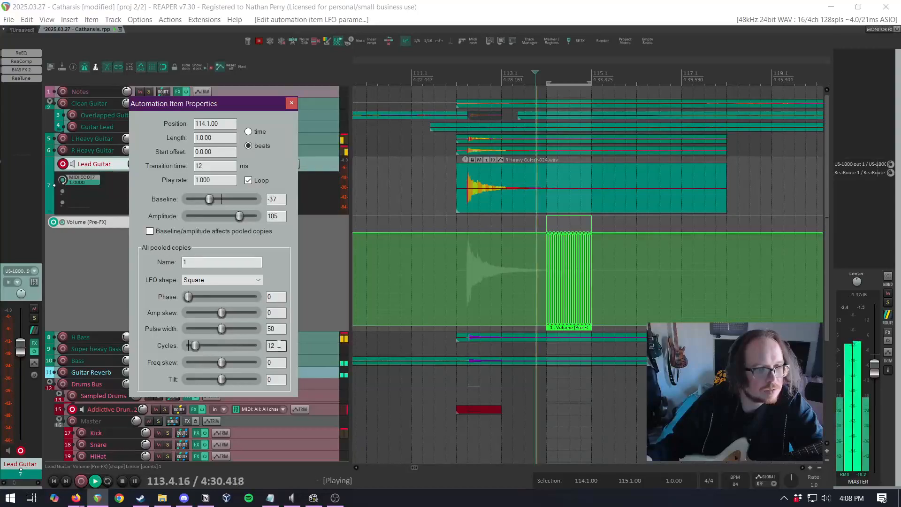
scroll(586, 247, up, 3)
key(space)
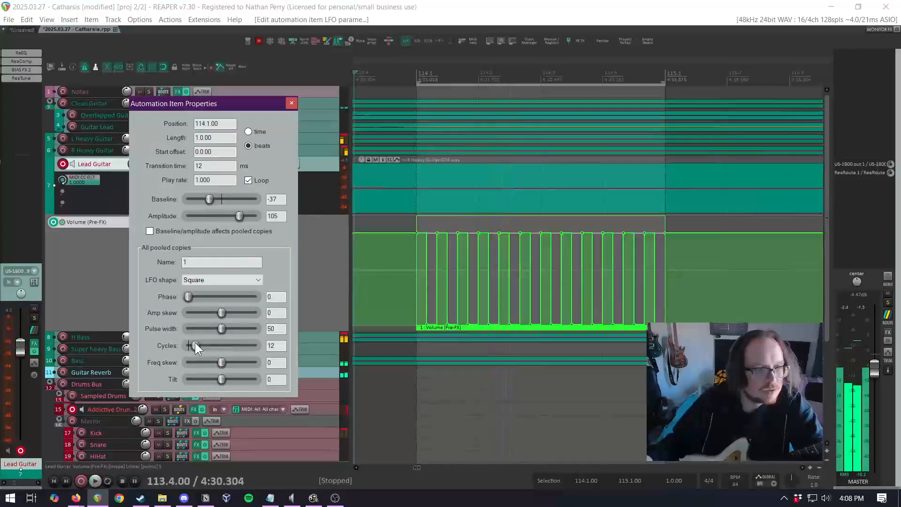
Set the automation item to 16 cycles and play it back from 113.4.00
drag(195, 344, 198, 343)
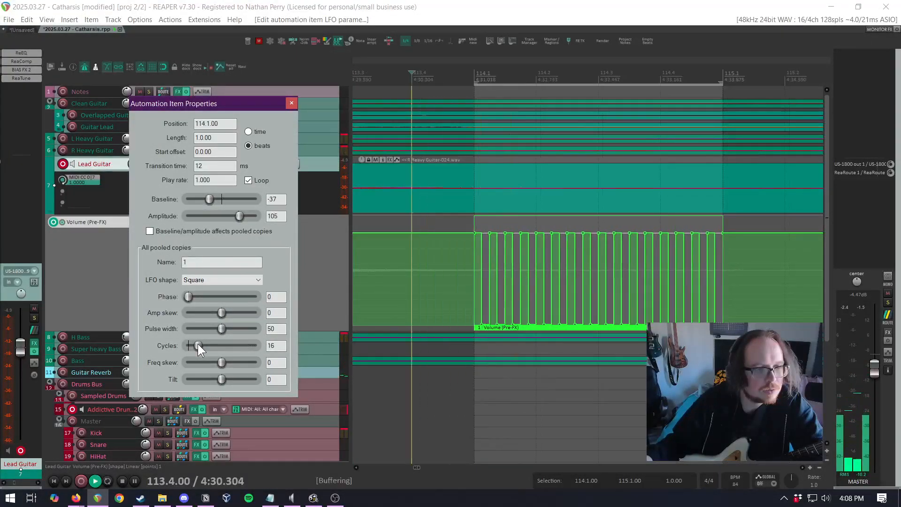
key(space)
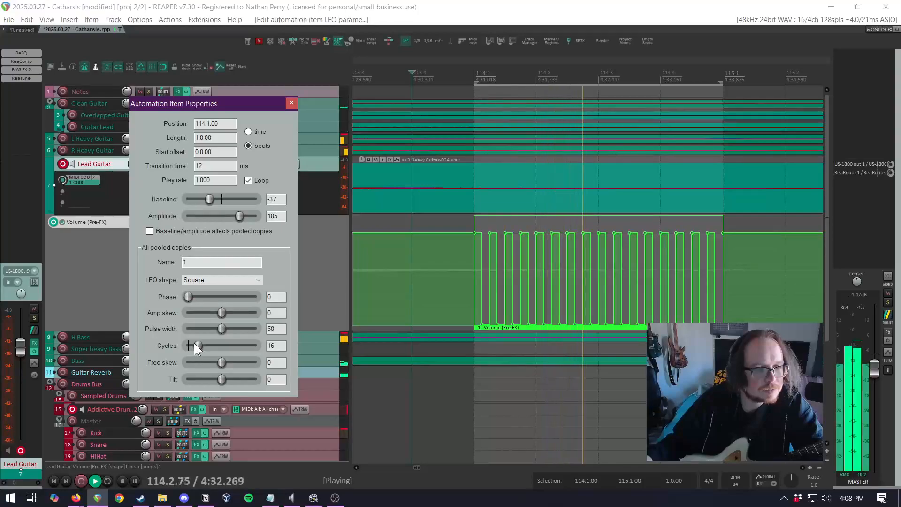
key(space)
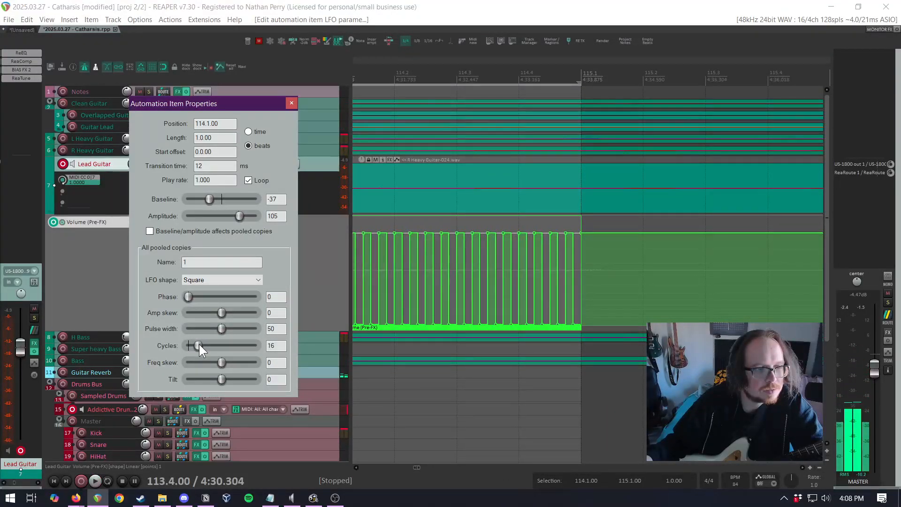
Set the automation item to 20 cycles and listen to the faster gating
drag(199, 345, 202, 346)
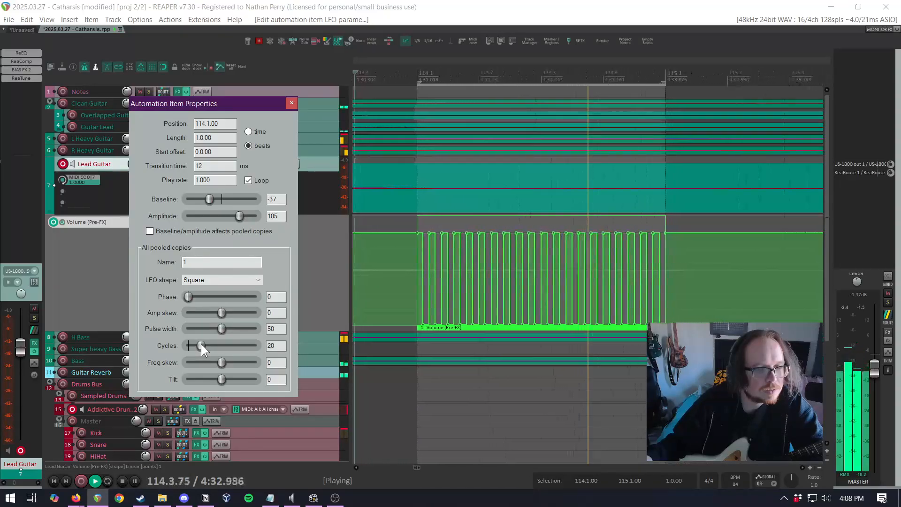
key(space)
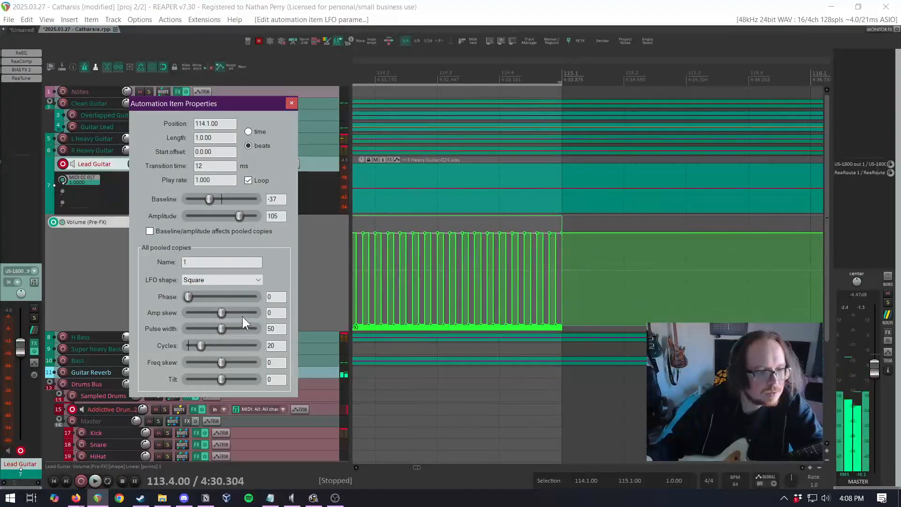
scroll(359, 262, down, 1)
scroll(545, 249, down, 3)
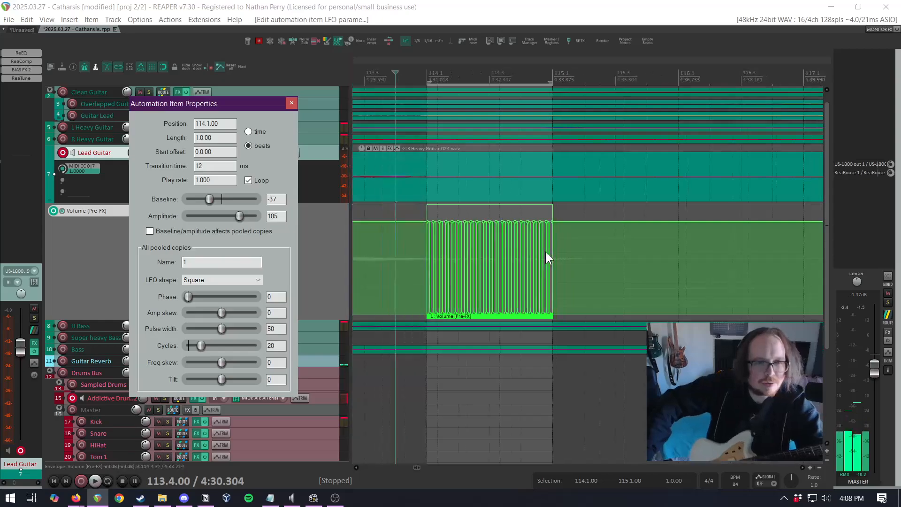
Set the automation item's frequency skew to -18 and play the result
scroll(454, 265, up, 3)
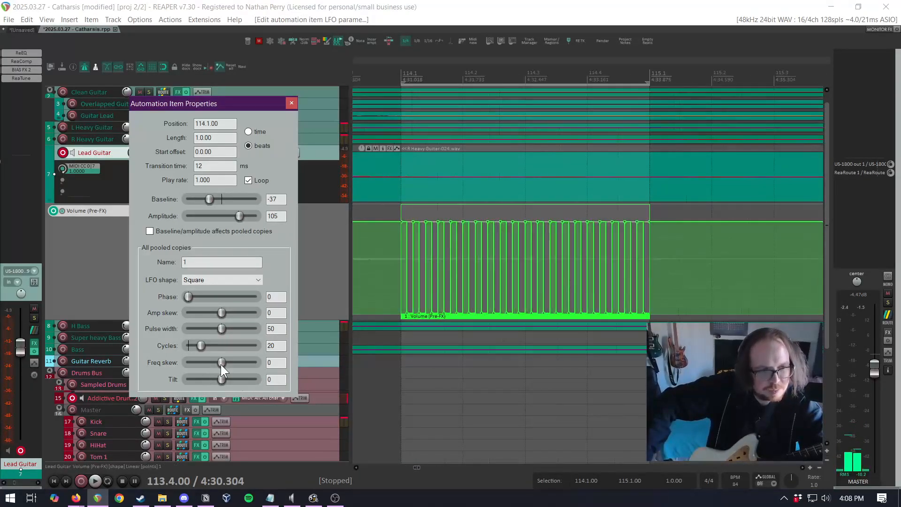
drag(221, 364, 215, 365)
key(space)
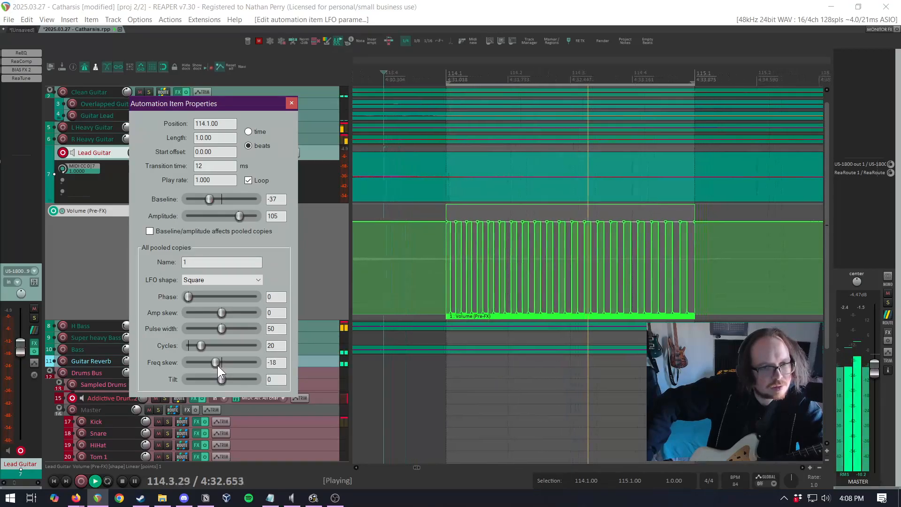
key(space)
Set the automation item's tilt to -7 and listen to the fading gate
drag(221, 376, 220, 378)
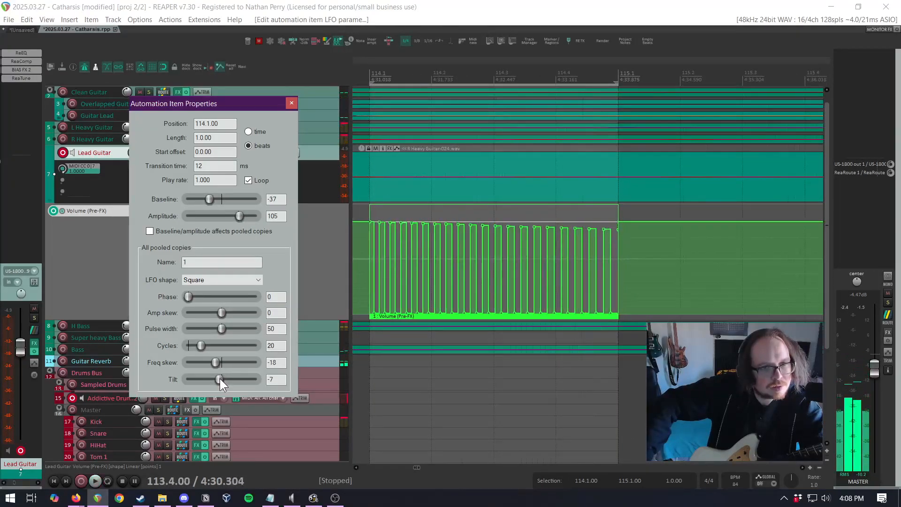
key(space)
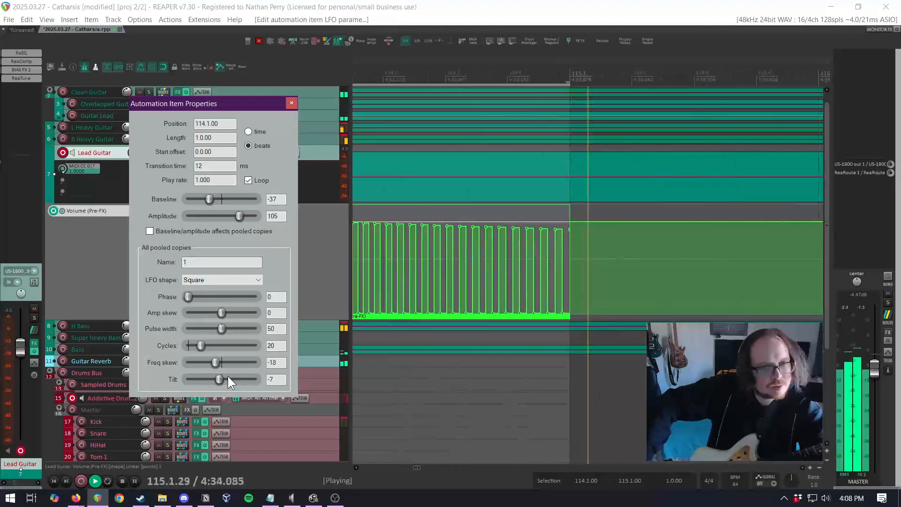
key(space)
scroll(409, 323, down, 3)
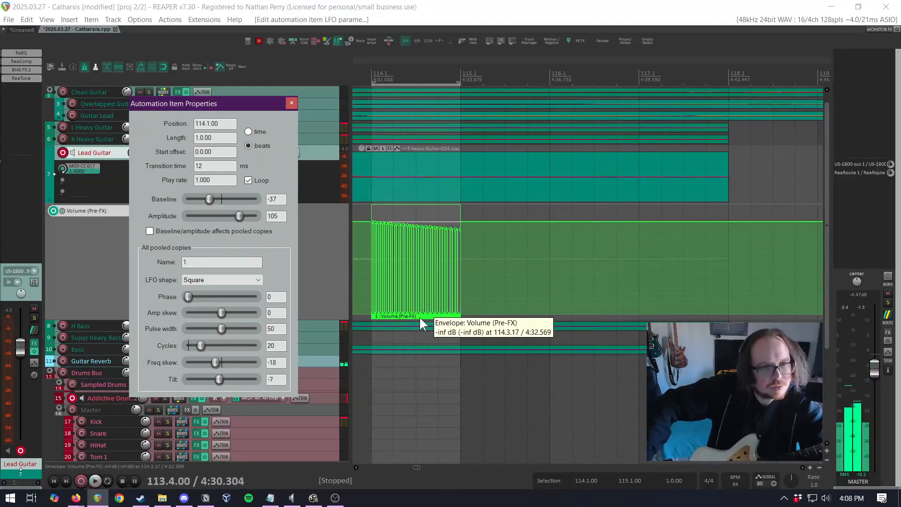
Copy the automation item to 115.1.00 and set the copy's amplitude to 88
click(420, 317)
drag(420, 317, 507, 319)
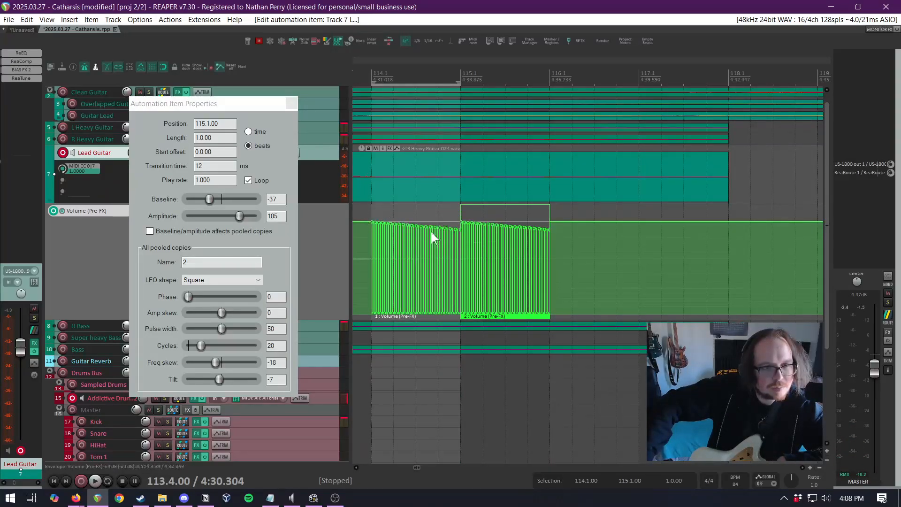
drag(465, 227, 466, 235)
key(ctrl+z)
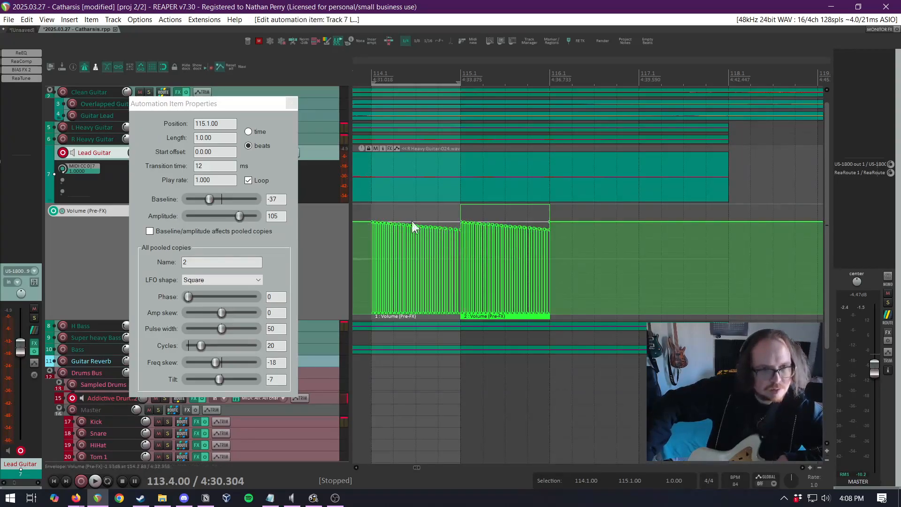
drag(240, 216, 238, 216)
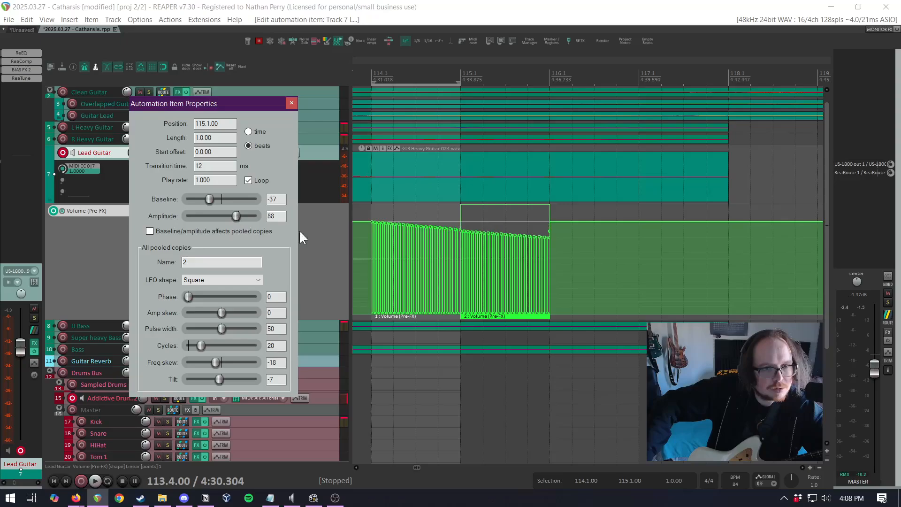
Set the second automation item's frequency skew to -28, play on from 113.4.00 through the following section, and close the item's properties
key(space)
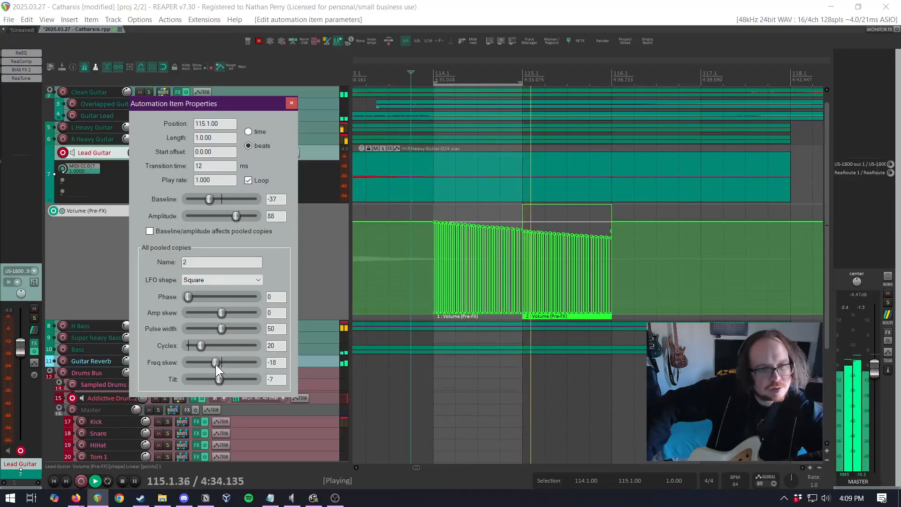
key(space)
drag(218, 362, 214, 363)
key(space)
scroll(533, 322, up, 2)
scroll(534, 322, up, 2)
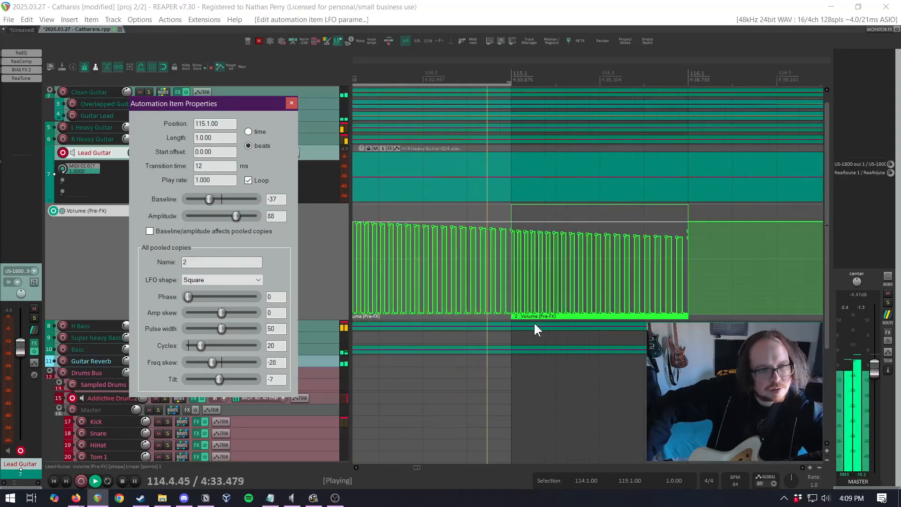
scroll(533, 321, down, 4)
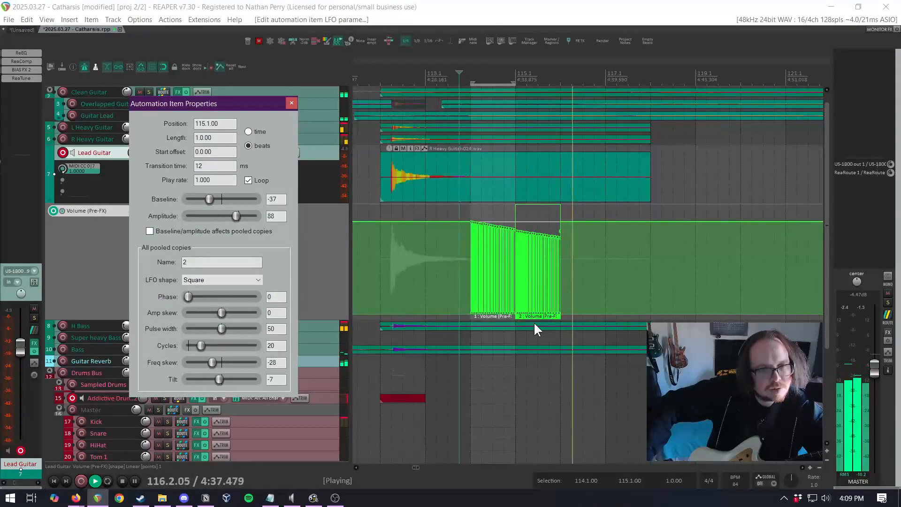
scroll(534, 321, down, 2)
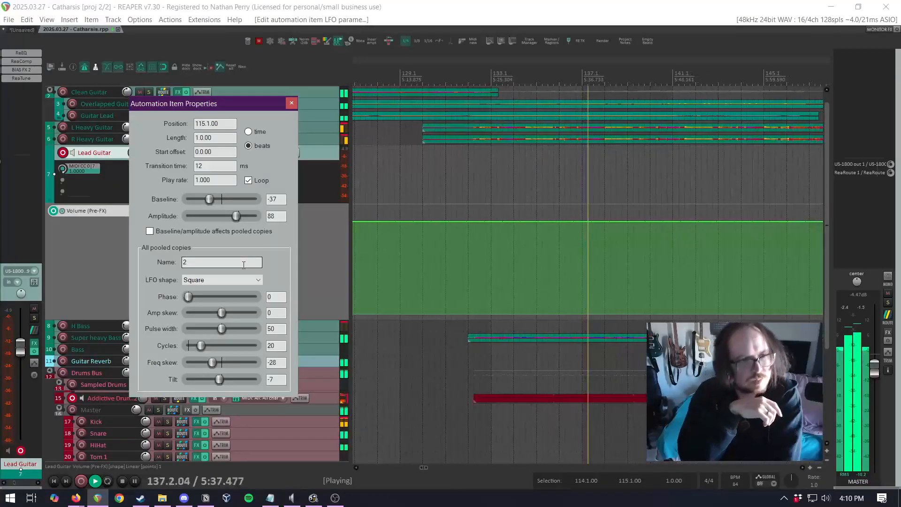
click(291, 103)
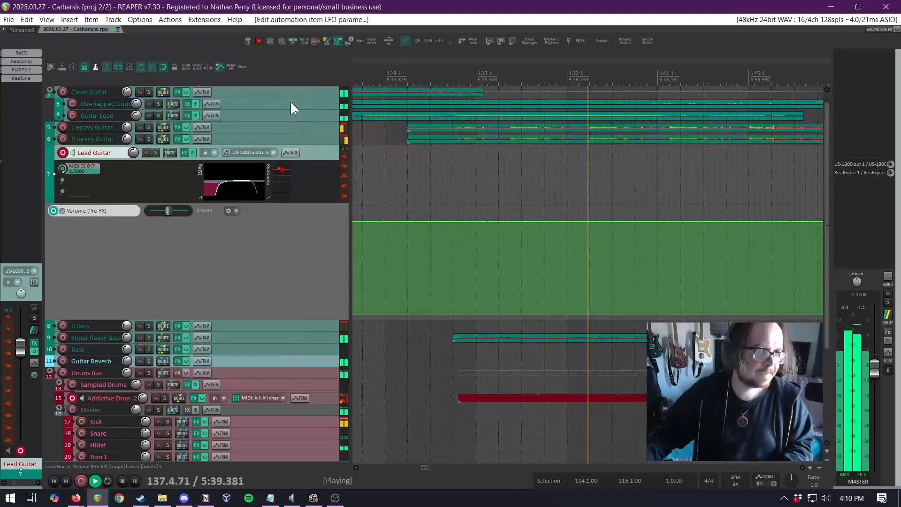
click(281, 106)
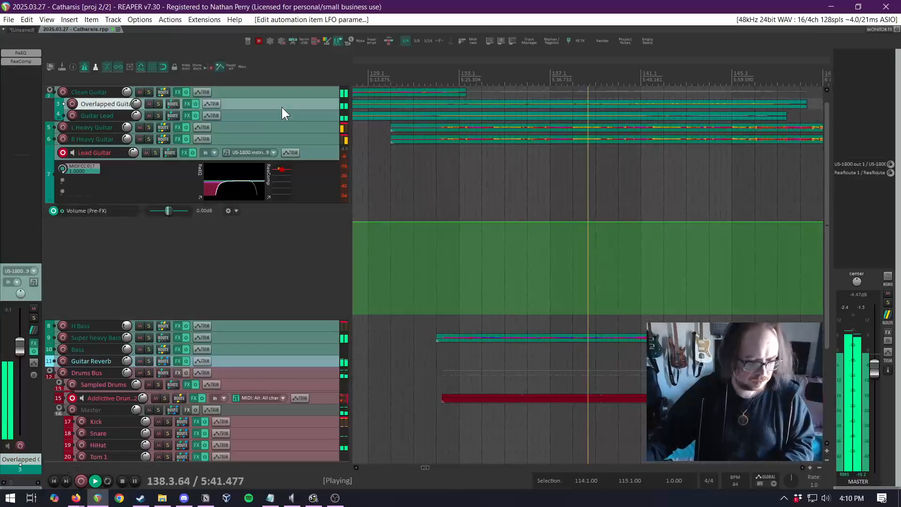
key(v)
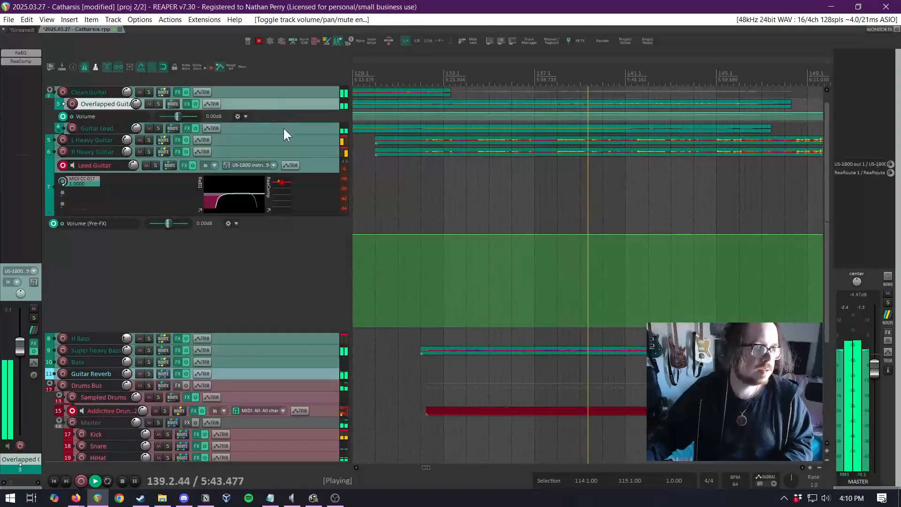
key(ctrl+z)
Show the Volume envelope of the Clean Guitar track and enlarge its envelope lane
click(288, 92)
key(v)
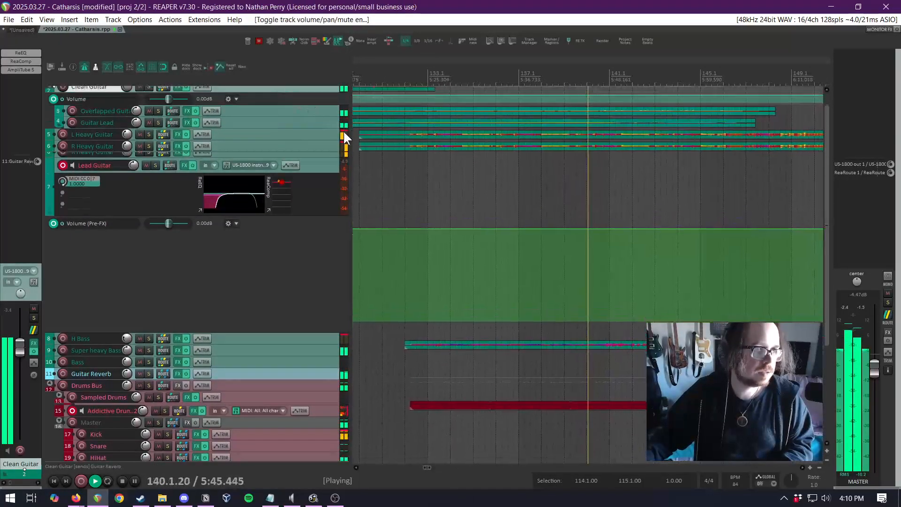
drag(306, 116, 316, 172)
scroll(412, 150, down, 2)
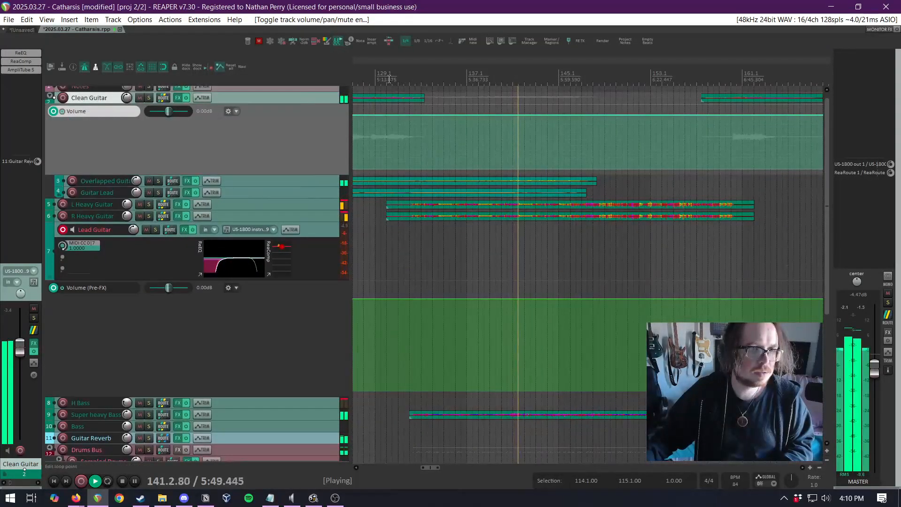
Select 130.1.00 to 157.3.00, lower the Clean Guitar volume envelope there to about -9.8 dB, and move the dip's end to 157.1.00
drag(384, 78, 702, 87)
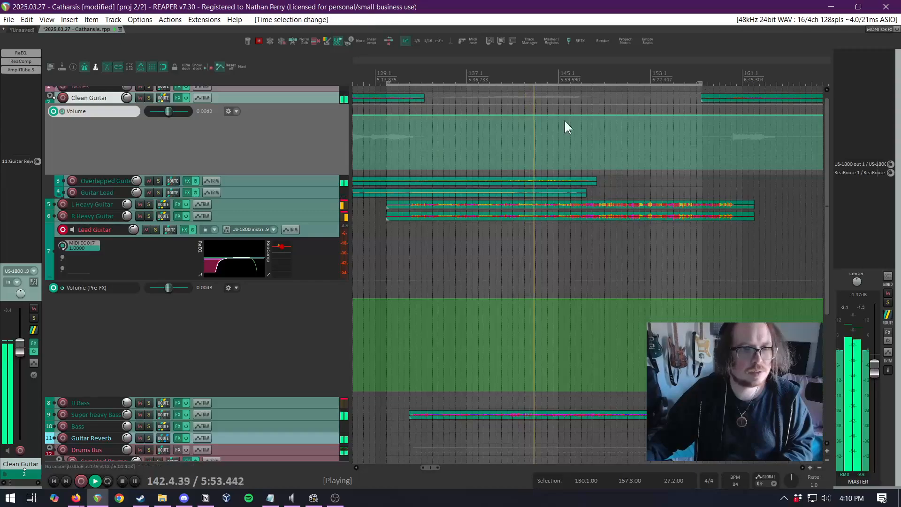
drag(577, 115, 579, 118)
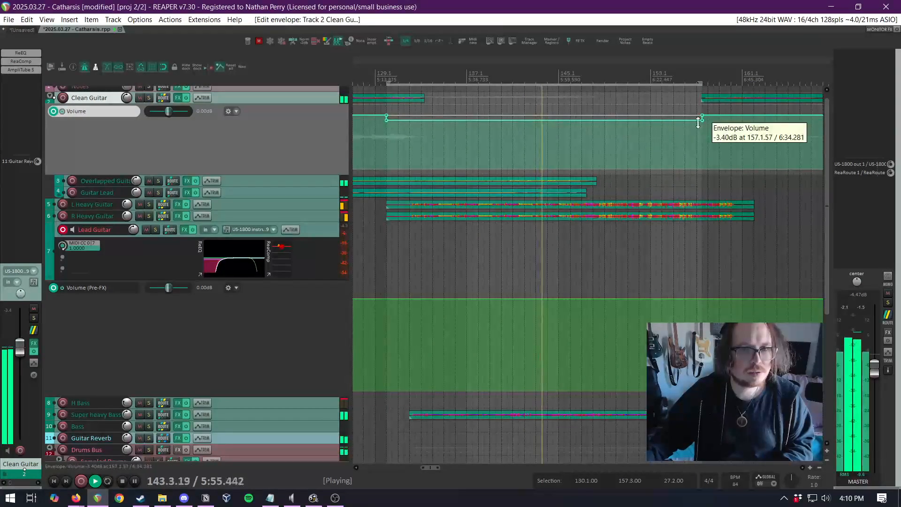
drag(641, 120, 641, 136)
scroll(668, 129, up, 4)
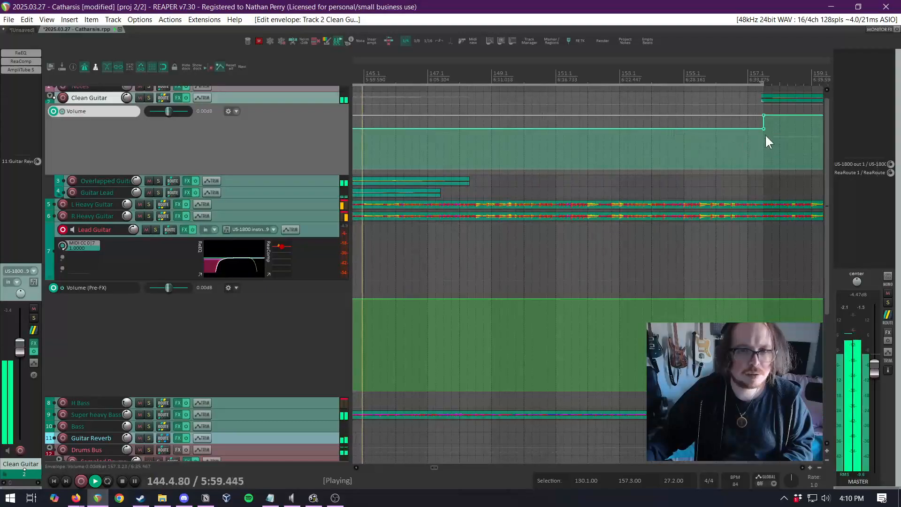
drag(764, 130, 746, 118)
scroll(740, 127, down, 4)
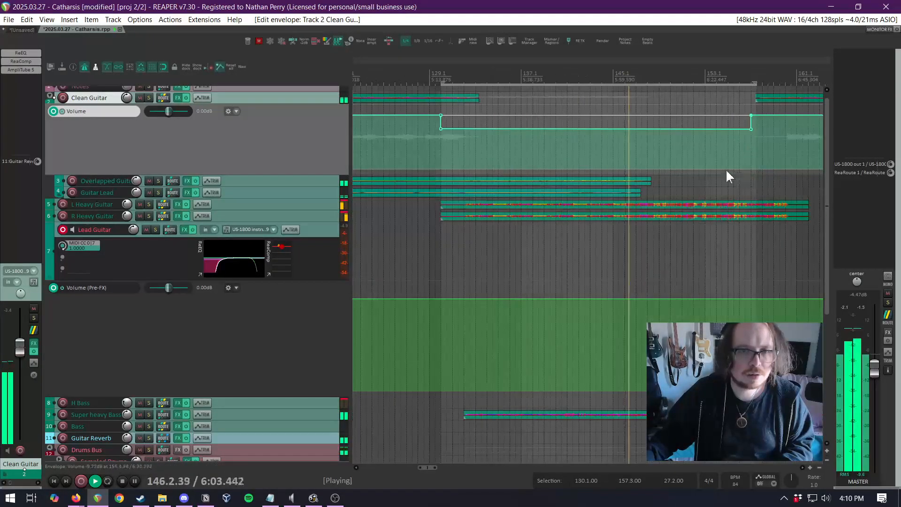
Delete the dip's lower start point to make a gradual volume slope from 130.1.00, and lower the slope's end point further
click(440, 128)
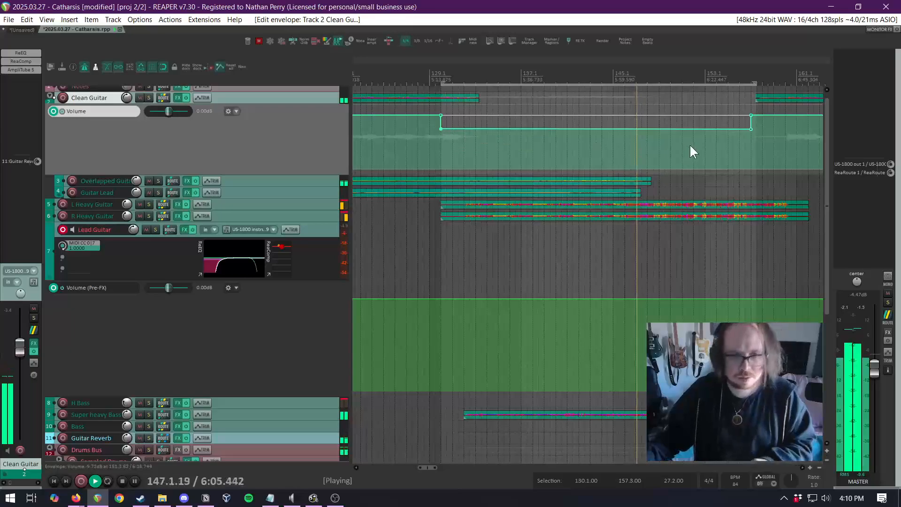
key(Delete)
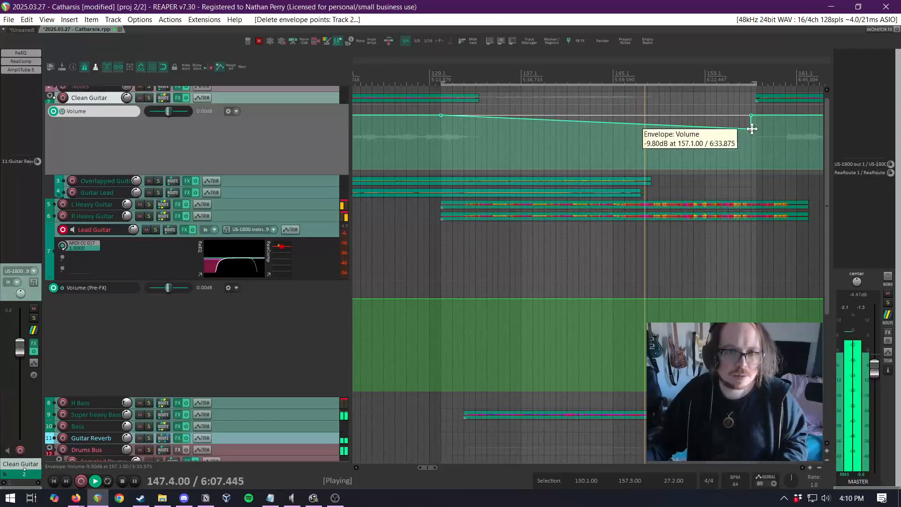
drag(752, 128, 750, 139)
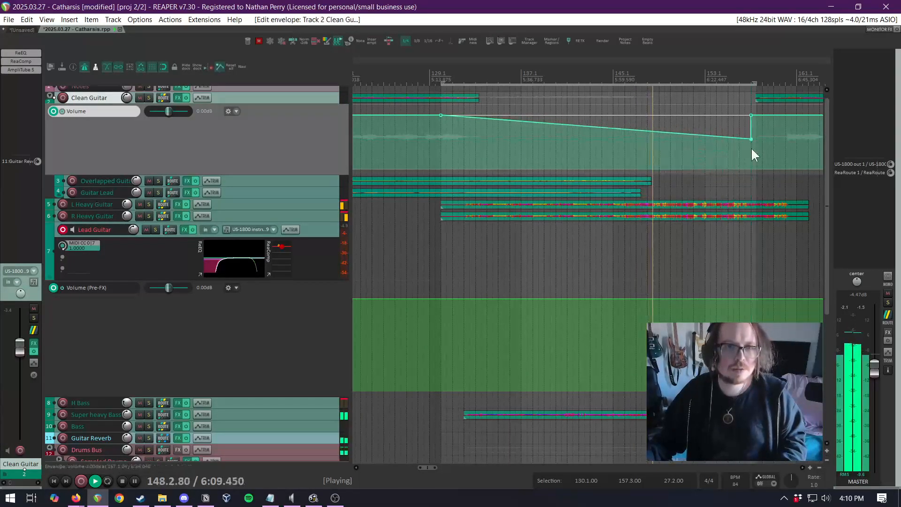
Play from 130.1.00, move the Clean Guitar volume slope's start point to about bar 132 at -1.18 dB, and save the project
click(441, 79)
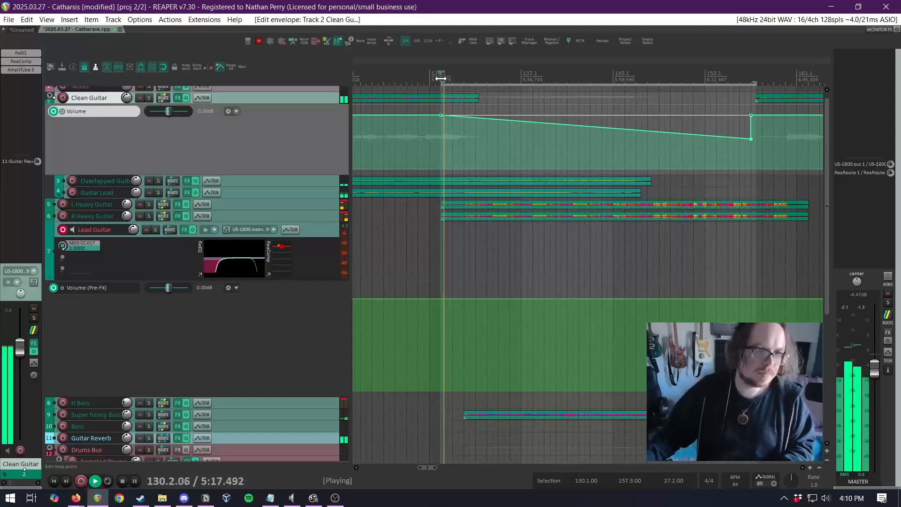
scroll(443, 123, up, 2)
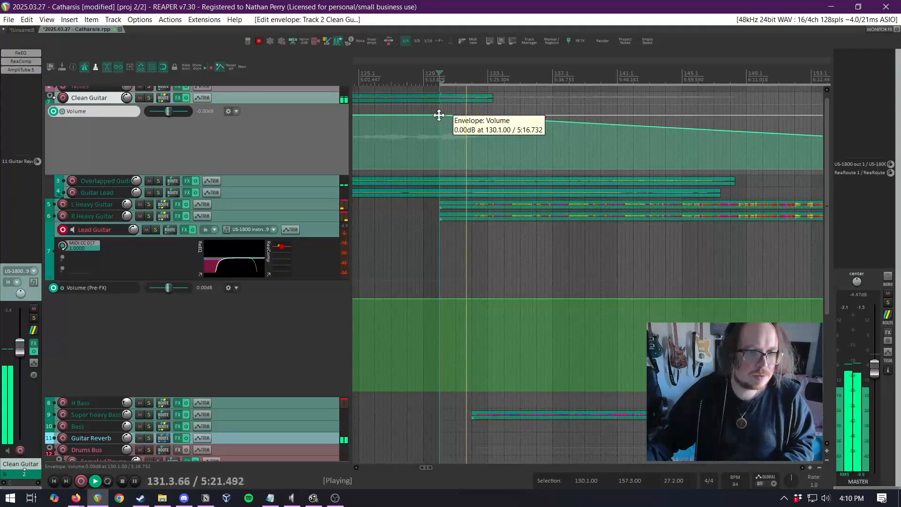
drag(439, 115, 476, 117)
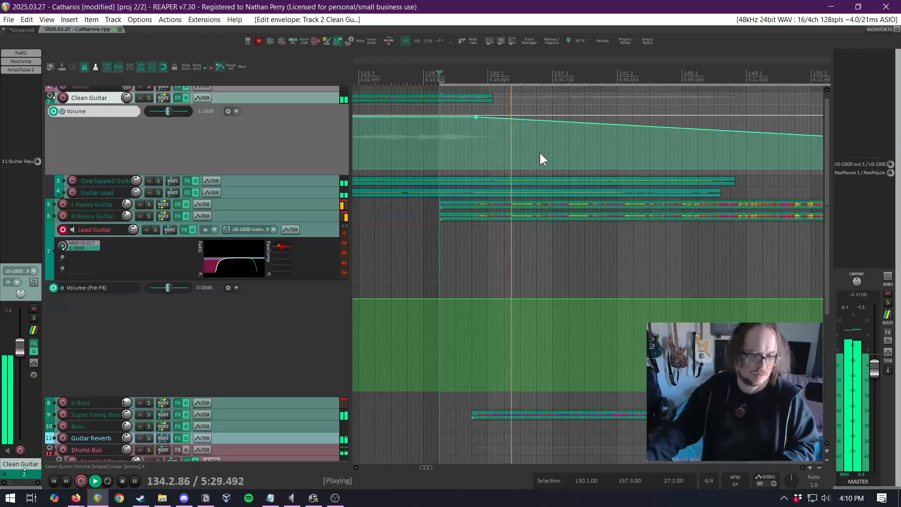
key(ctrl+s)
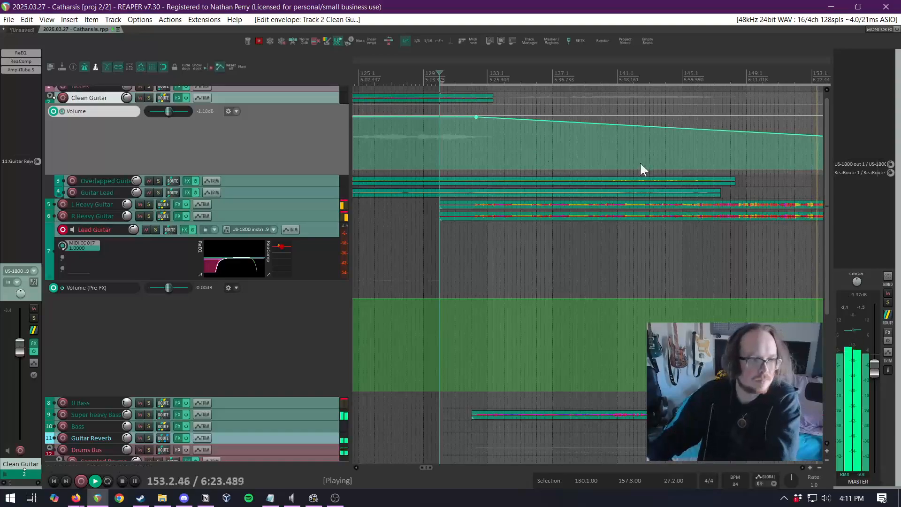
Open the BIAS FX 2 plug-in of the Super heavy Bass track, replay from about bar 130, and show the Hammer 500 amp
scroll(264, 370, down, 3)
click(255, 371)
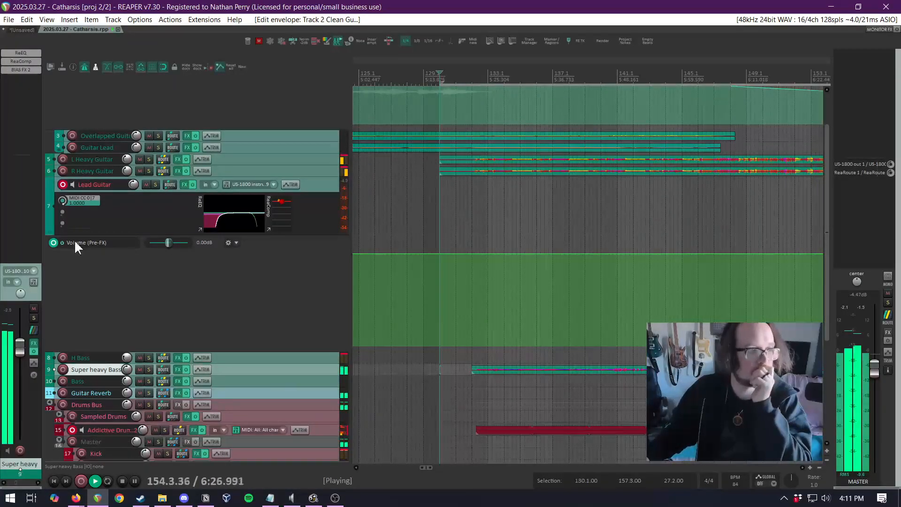
click(25, 69)
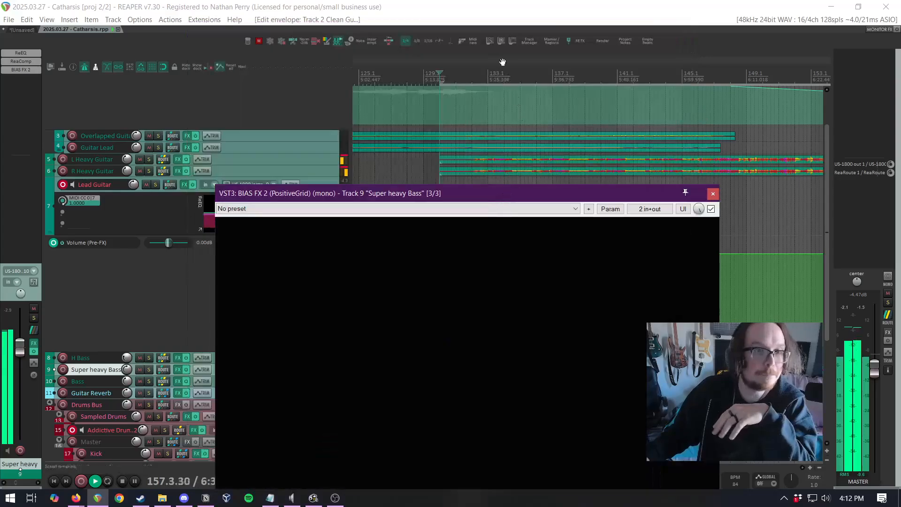
click(449, 4)
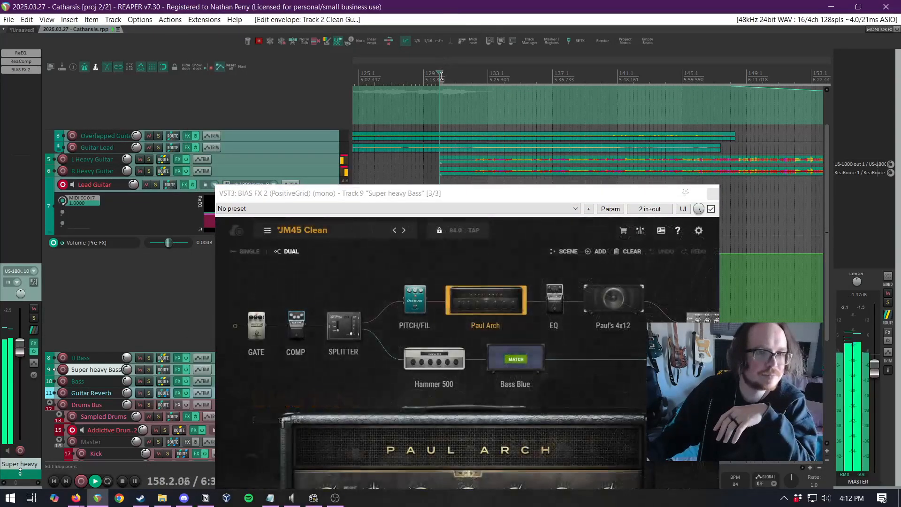
drag(482, 195, 466, 94)
click(420, 255)
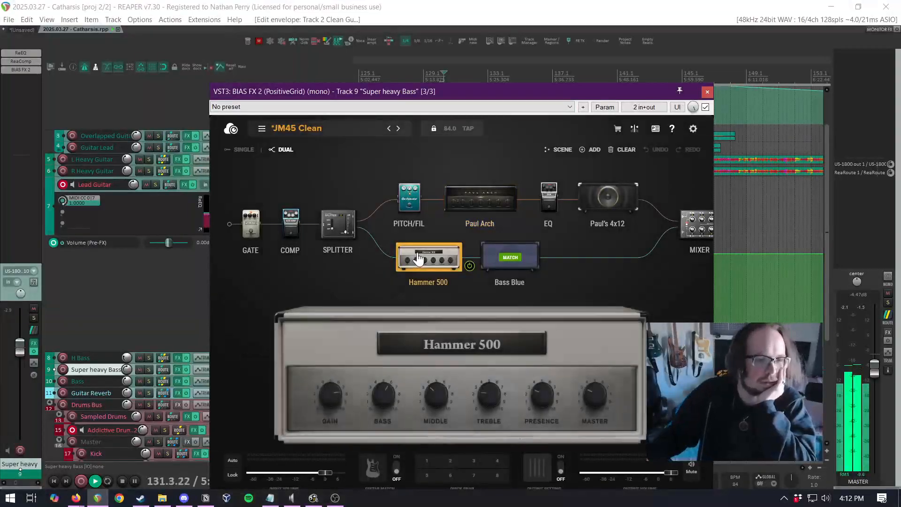
Turn the Bass control of the Paul Arch amp down to about 2
click(497, 206)
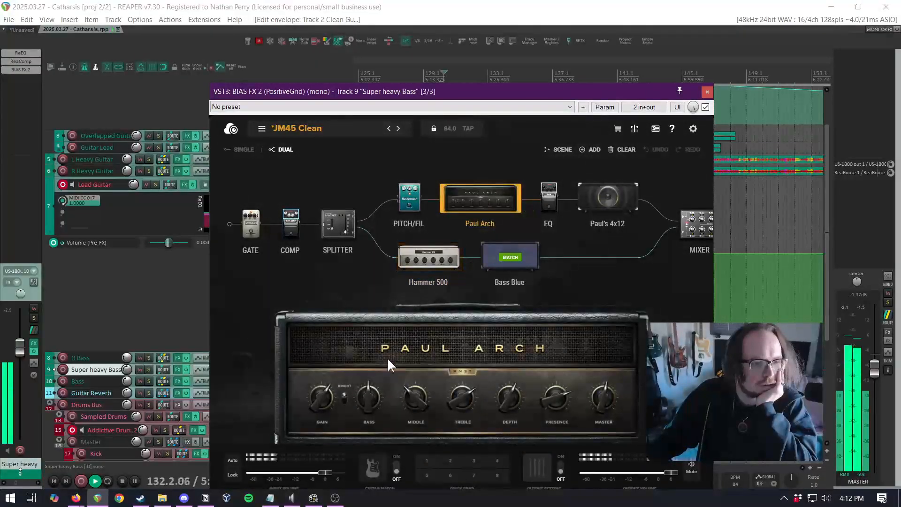
mouse_move(369, 396)
drag(368, 395, 367, 415)
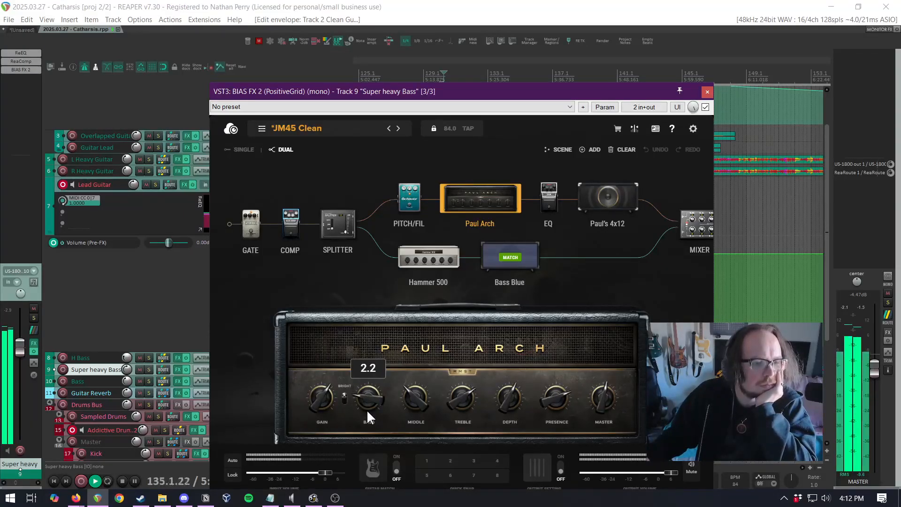
drag(368, 412, 366, 417)
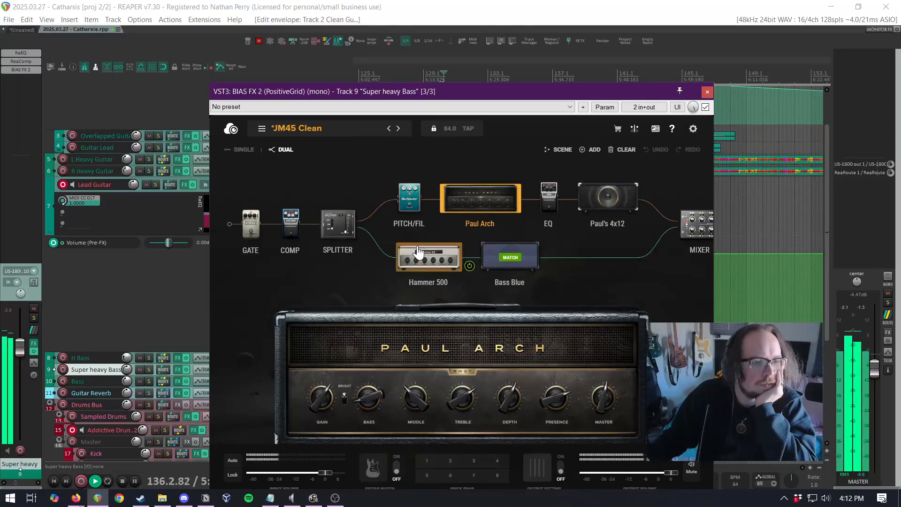
Cut the Bass and boost the Middle, Treble and Presence of the Hammer 500 amp while listening, and close the plug-in
click(409, 268)
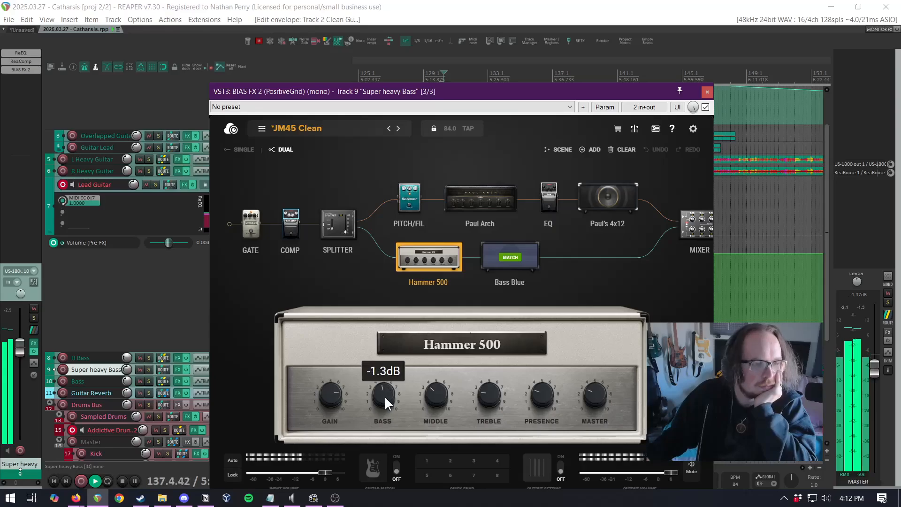
drag(385, 398, 385, 400)
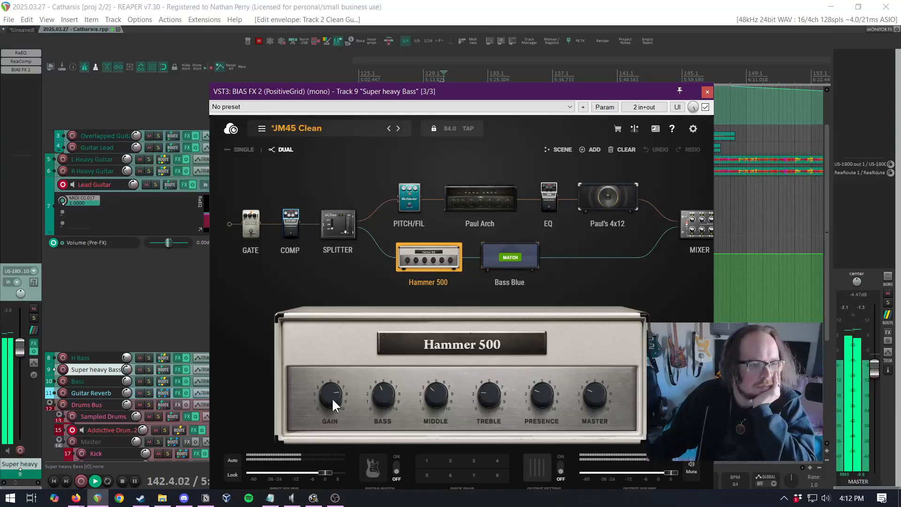
mouse_move(334, 393)
drag(334, 393, 375, 398)
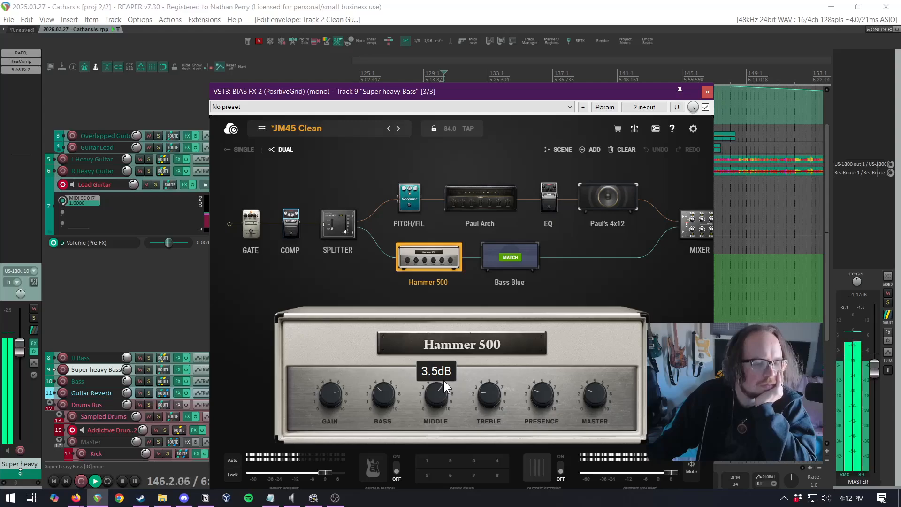
drag(444, 380, 553, 360)
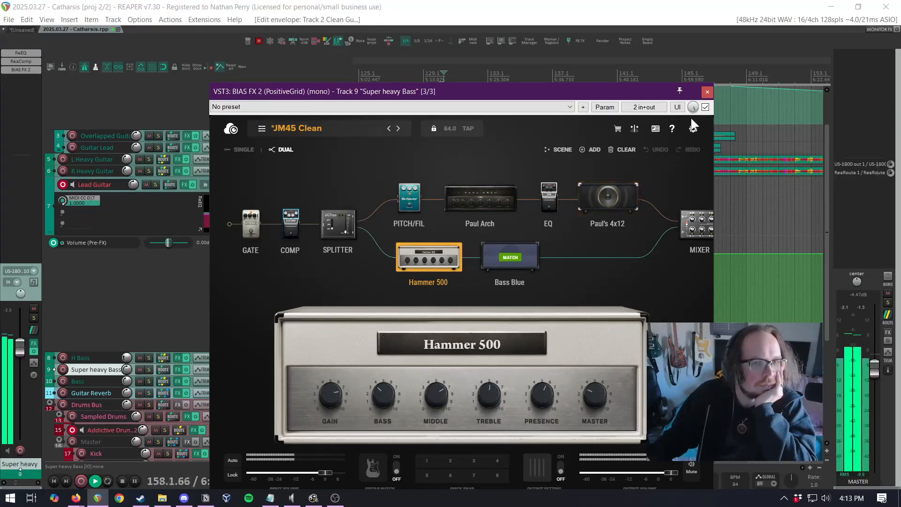
click(707, 92)
Listen past the end of the heavy section through bar 165, stop playback, and save the project
scroll(581, 320, down, 3)
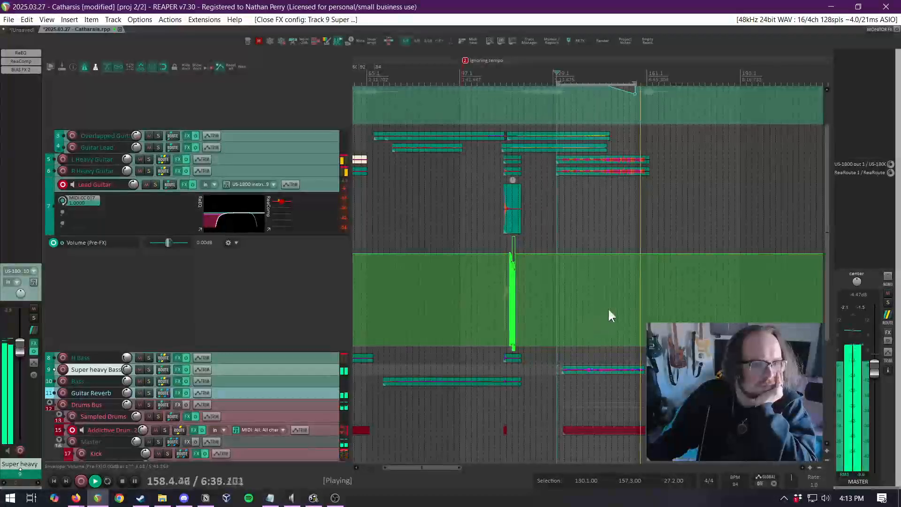
scroll(685, 307, up, 3)
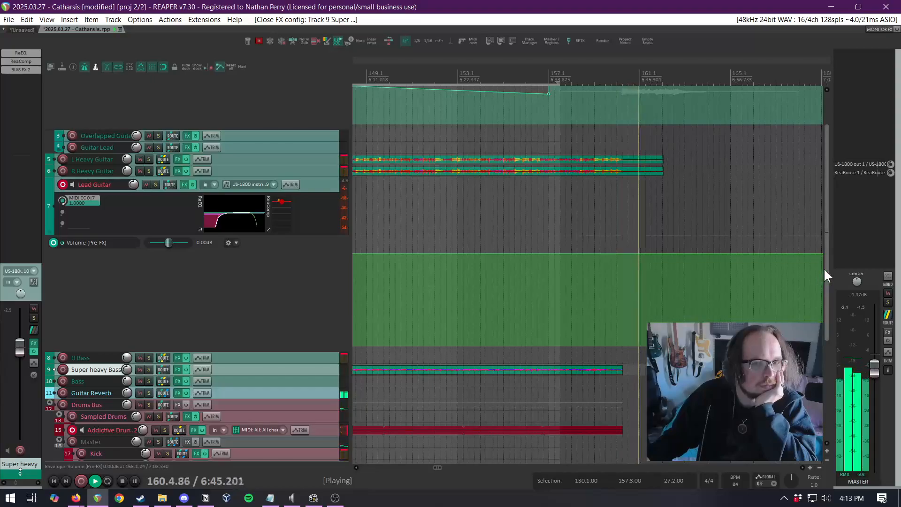
drag(824, 267, 829, 206)
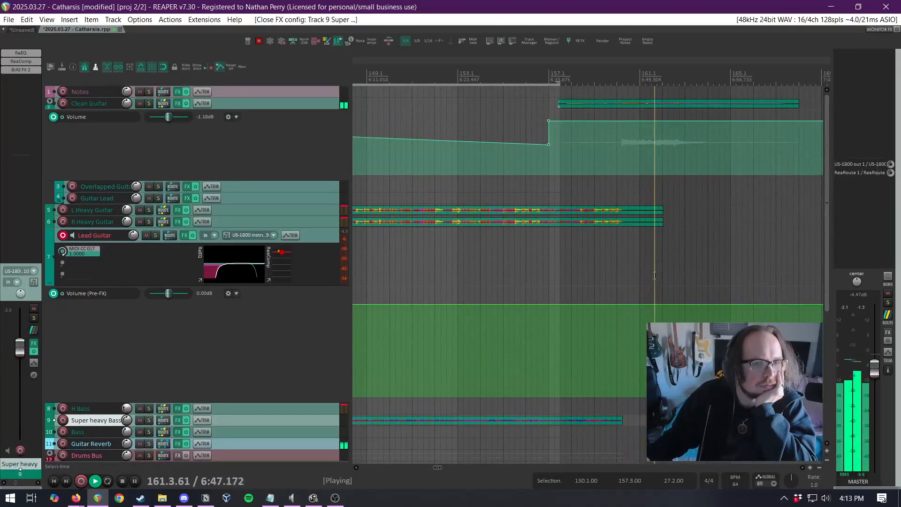
scroll(645, 297, down, 3)
scroll(646, 297, down, 8)
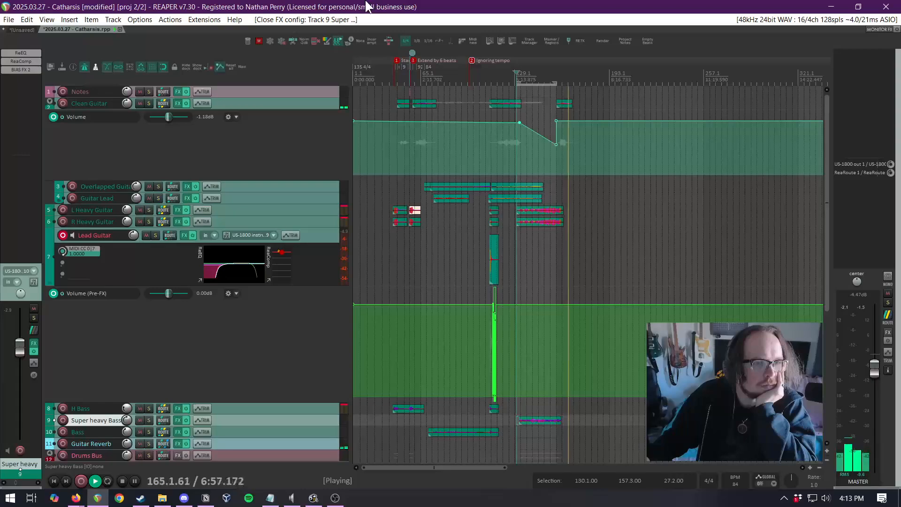
key(space)
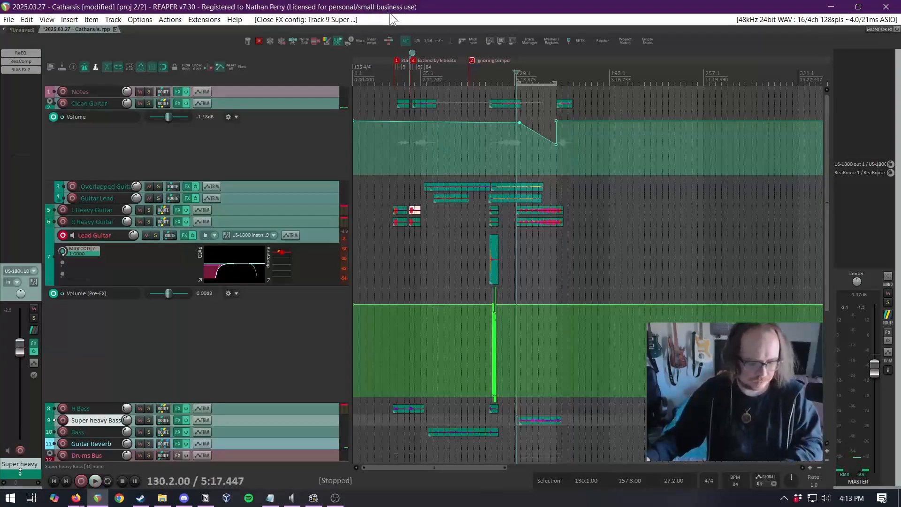
key(ctrl+s)
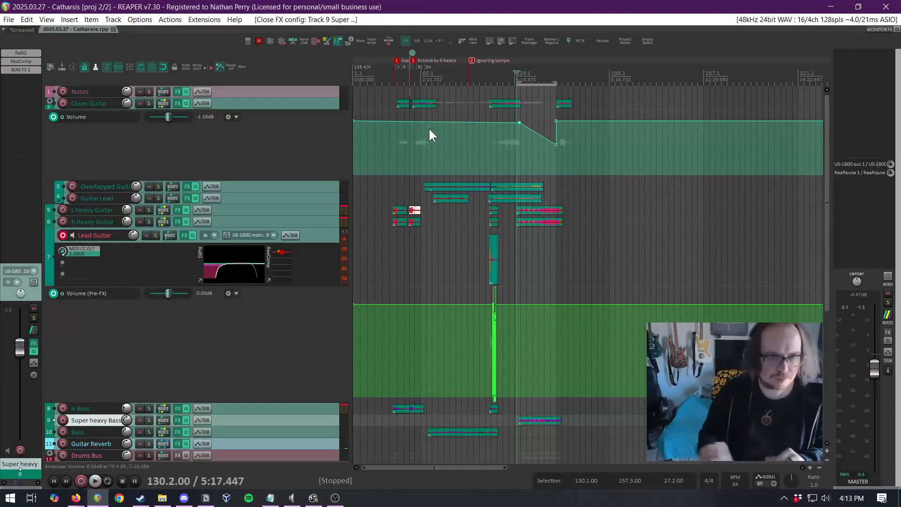
Disarm the Lead Guitar track and make a time selection from 46.1.00 to 64.1.00
scroll(383, 86, up, 5)
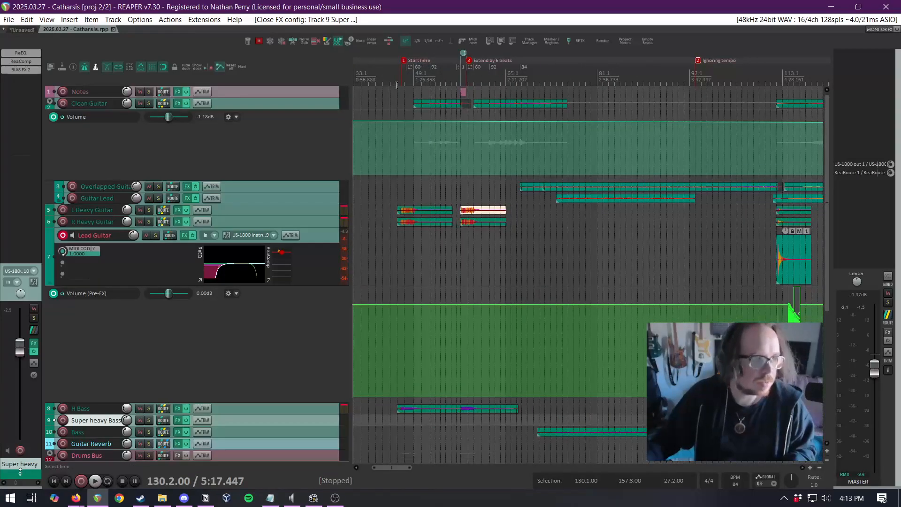
click(64, 234)
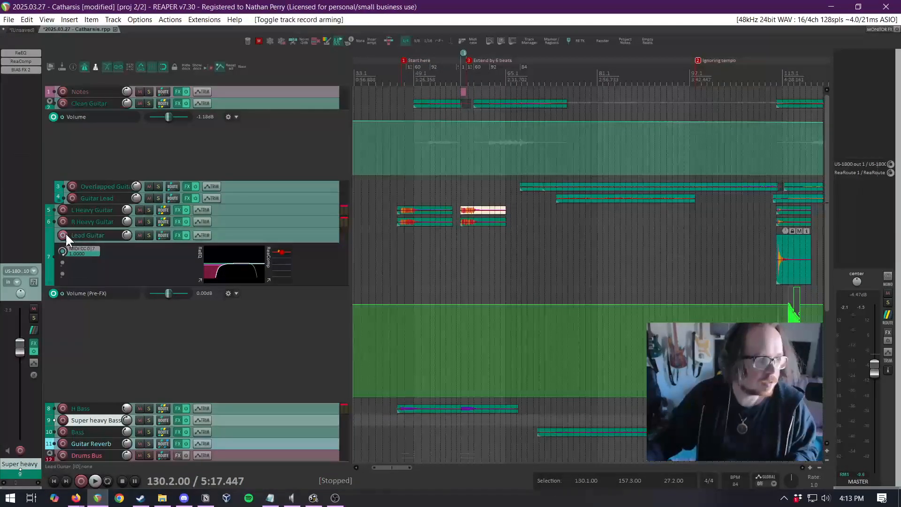
click(401, 86)
drag(402, 86, 497, 84)
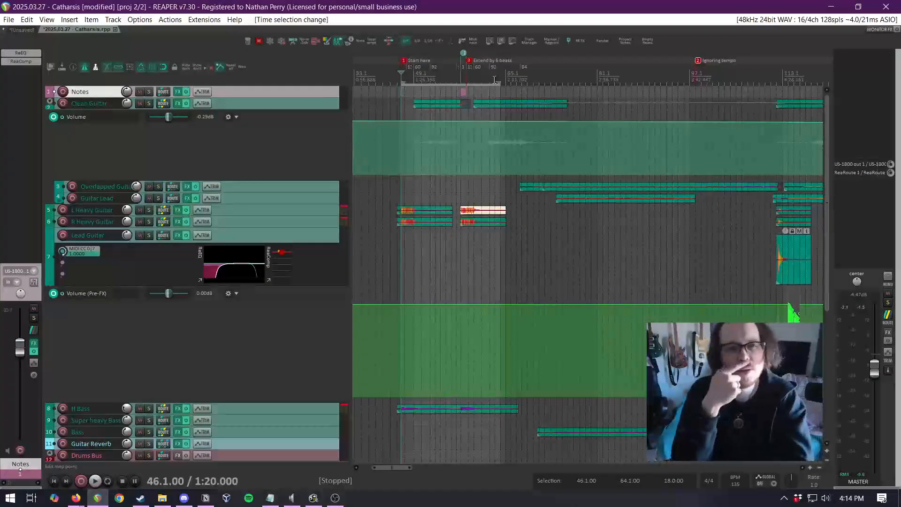
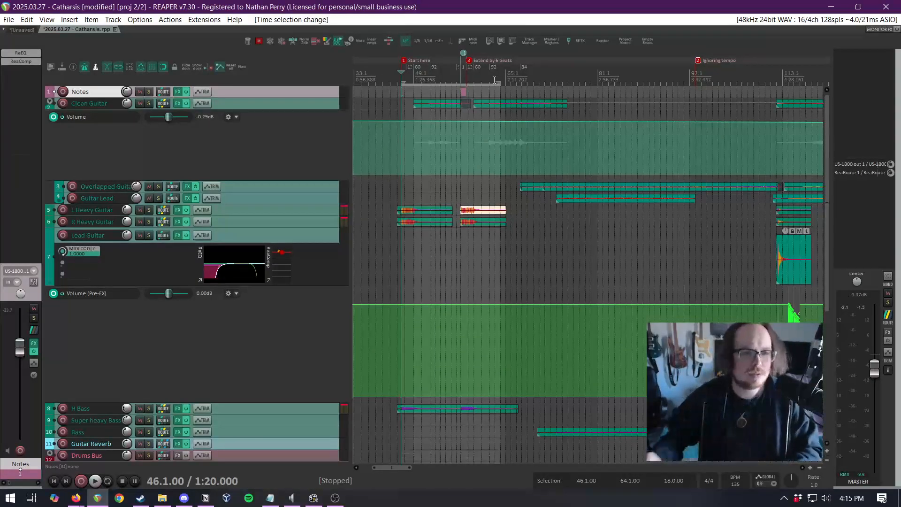
Change the time selection to 46.1.00 through 57.1.00 and create a region over it
scroll(419, 126, up, 5)
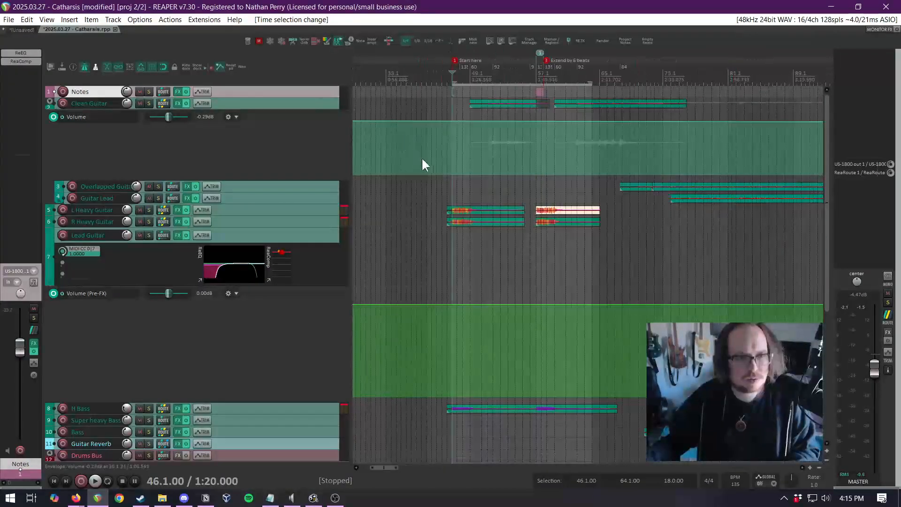
drag(482, 178, 616, 108)
scroll(565, 153, down, 4)
key(shift+r)
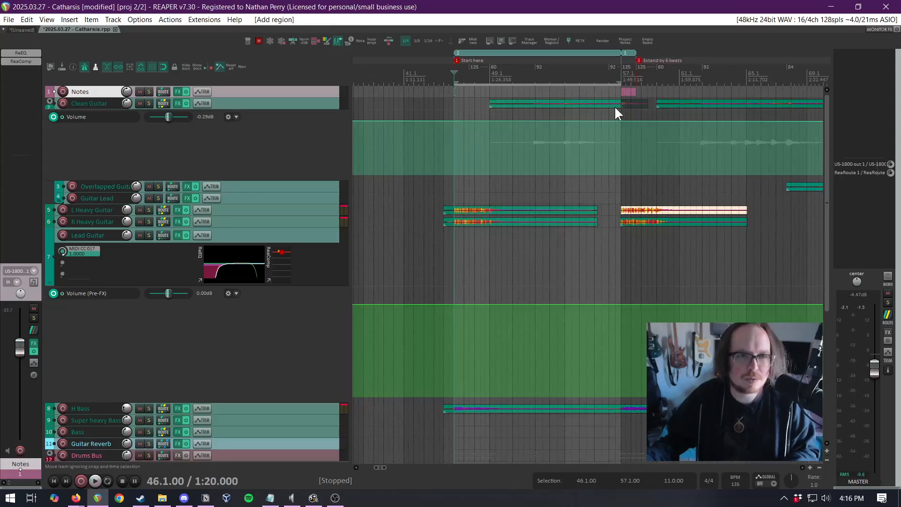
Name the region spanning 46.1.00 to 57.1.00 "Marathon Intro"
click(514, 52)
right_click(514, 53)
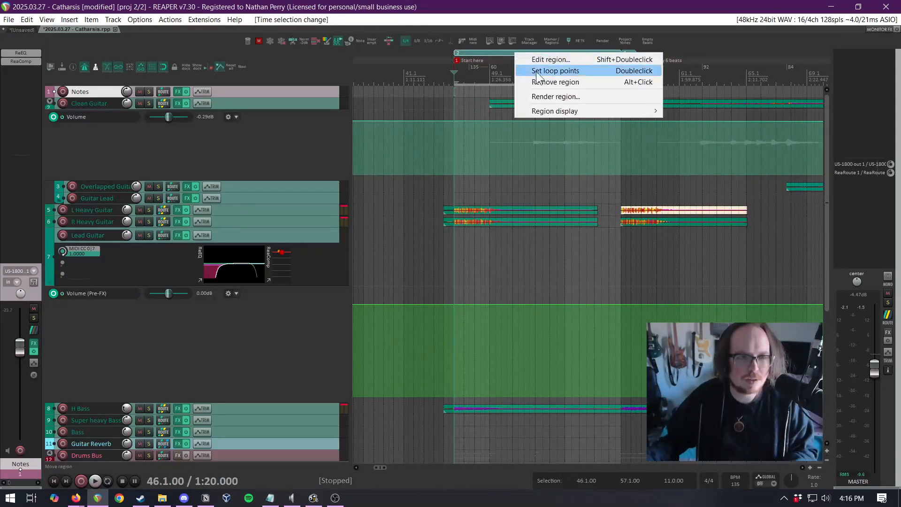
click(560, 60)
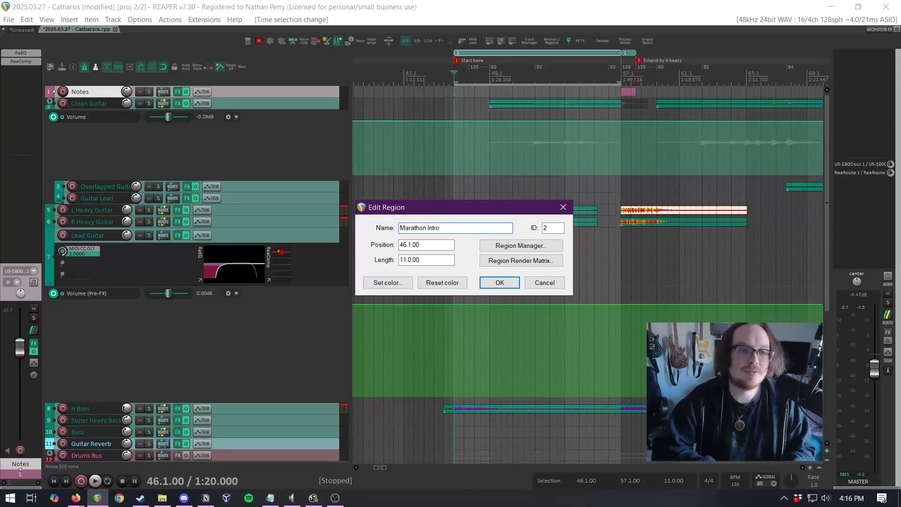
key(Return)
Place the edit cursor at 67.4.00 and play from there to locate the start of the next section
scroll(725, 141, down, 3)
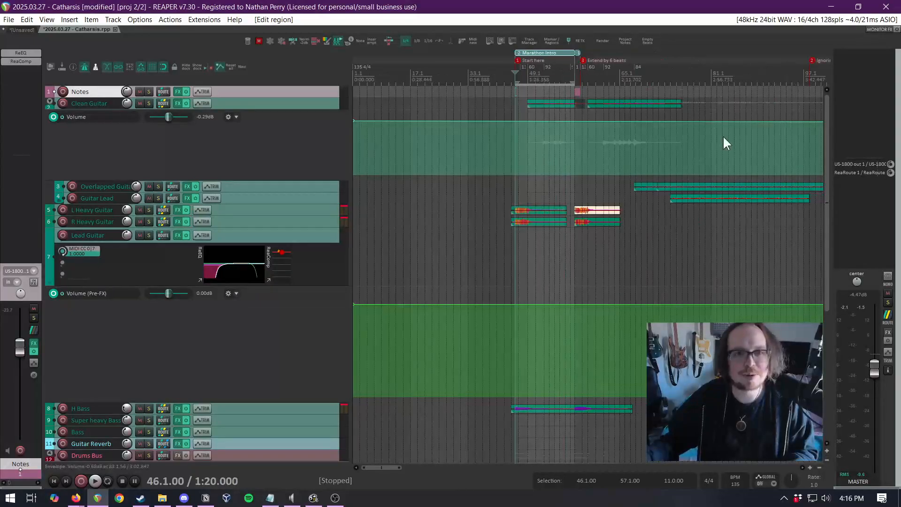
scroll(615, 138, down, 3)
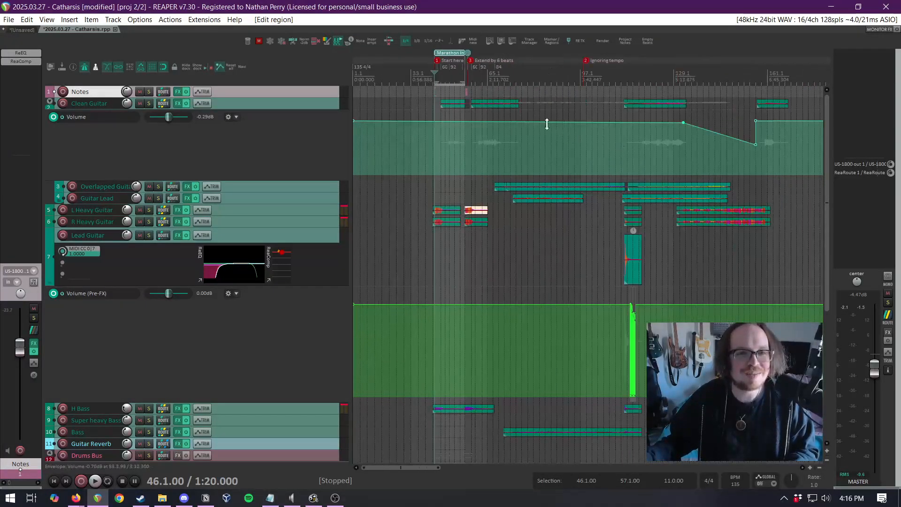
scroll(503, 77, up, 3)
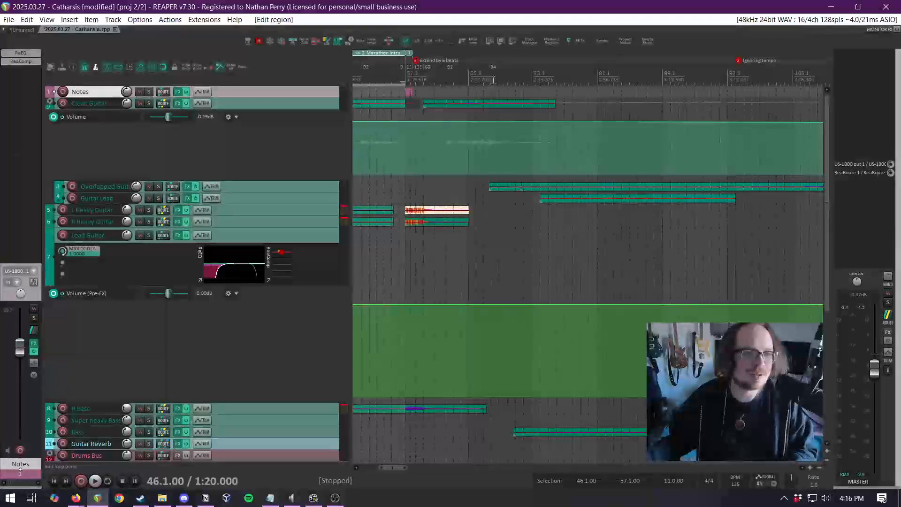
scroll(492, 79, up, 4)
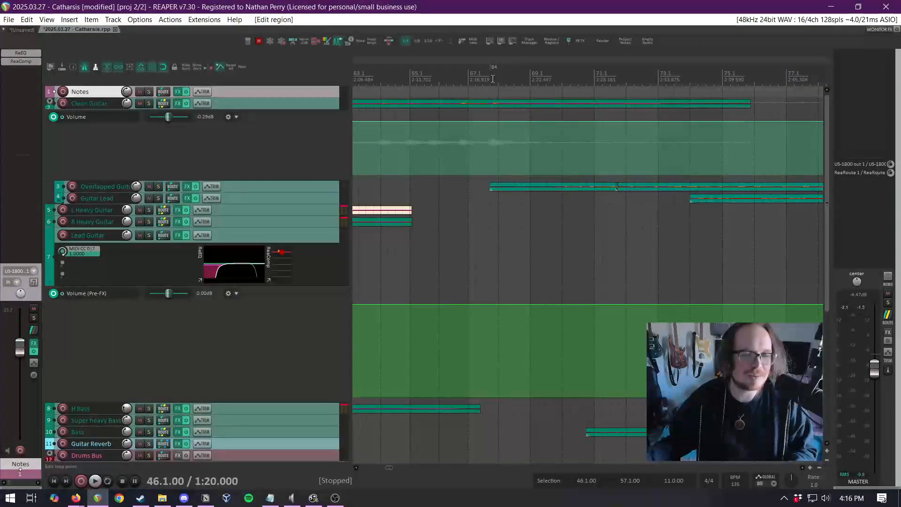
click(492, 79)
scroll(494, 80, down, 4)
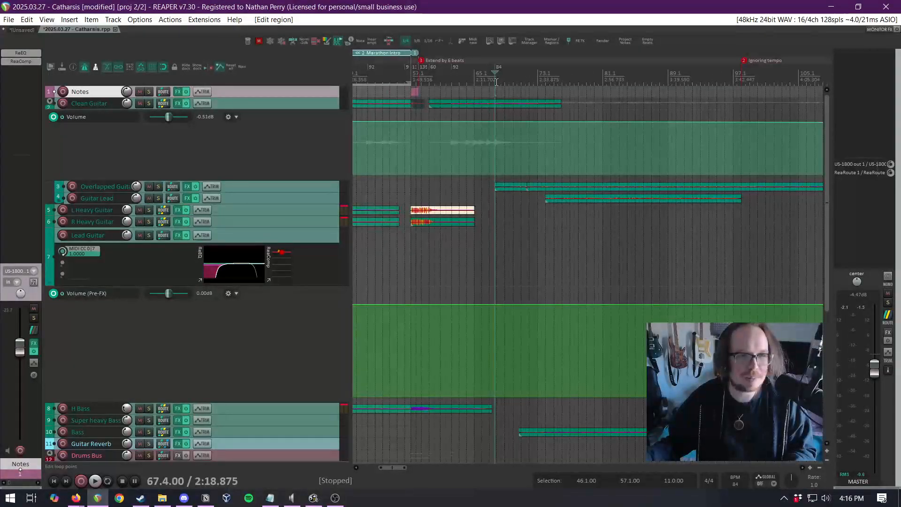
scroll(496, 80, down, 2)
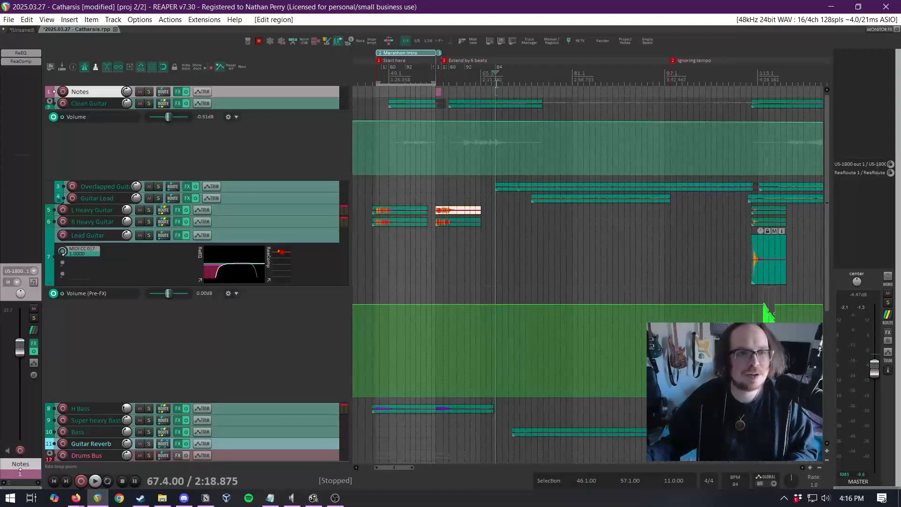
key(space)
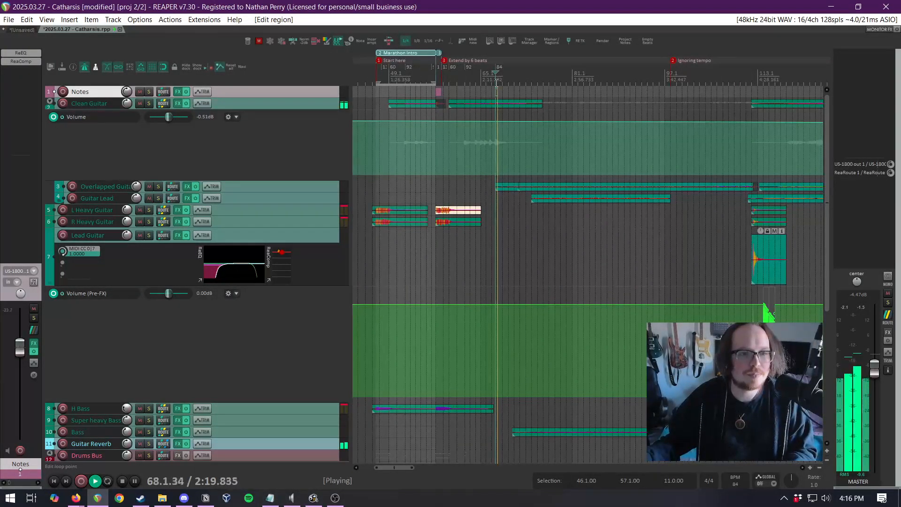
scroll(496, 81, up, 4)
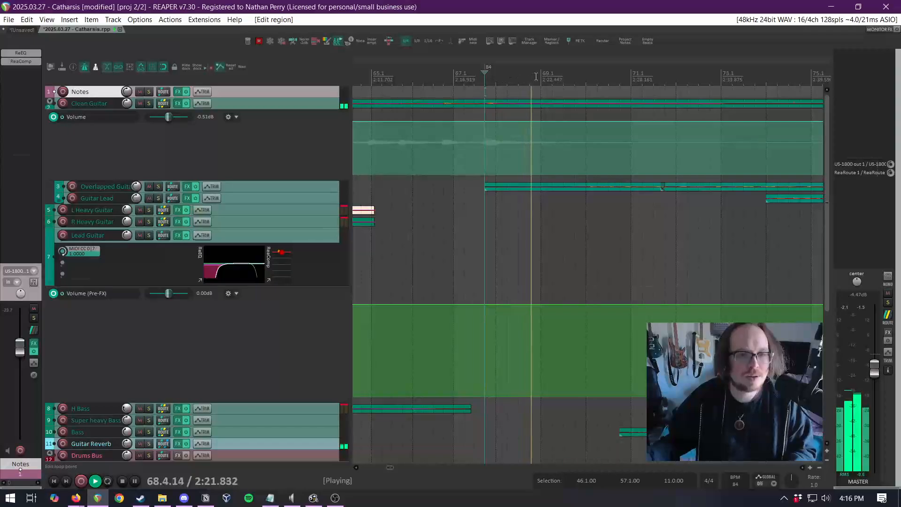
Make a time selection from 69.4.00 to 98.1.00 and create a region over it
drag(575, 76, 675, 85)
scroll(633, 74, down, 4)
scroll(676, 78, up, 4)
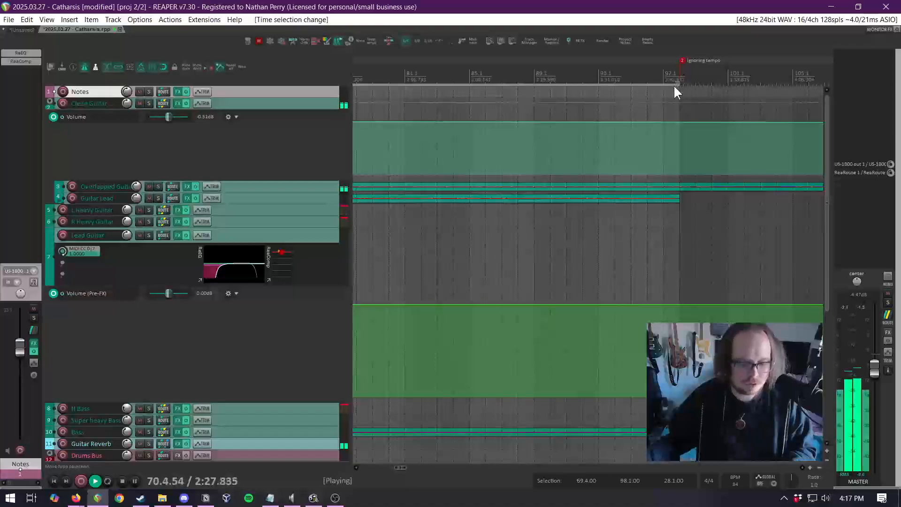
key(shift+r)
scroll(629, 159, down, 4)
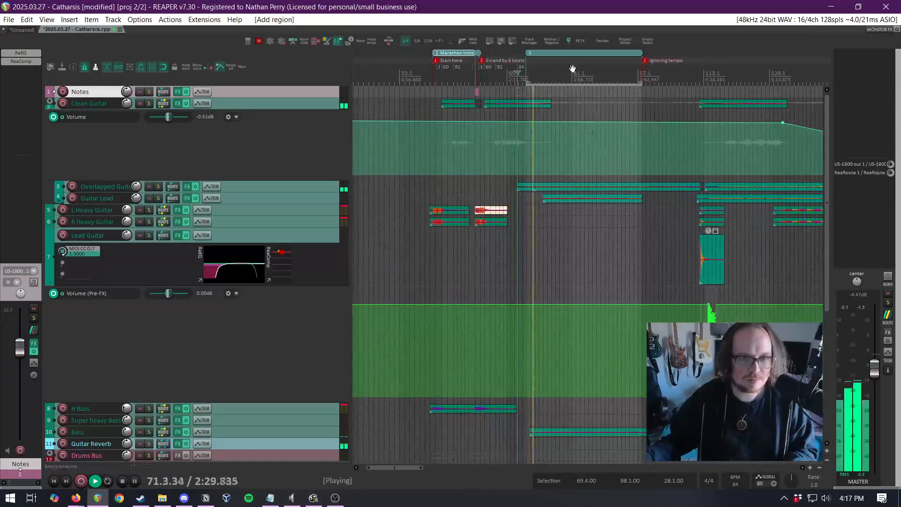
Name the region starting at 69.4.00 "Solemn Verse"
right_click(581, 52)
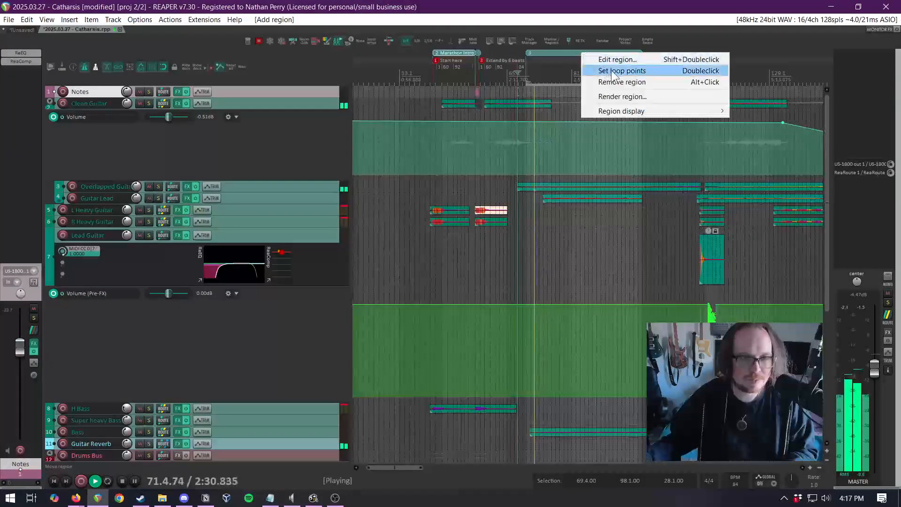
click(649, 63)
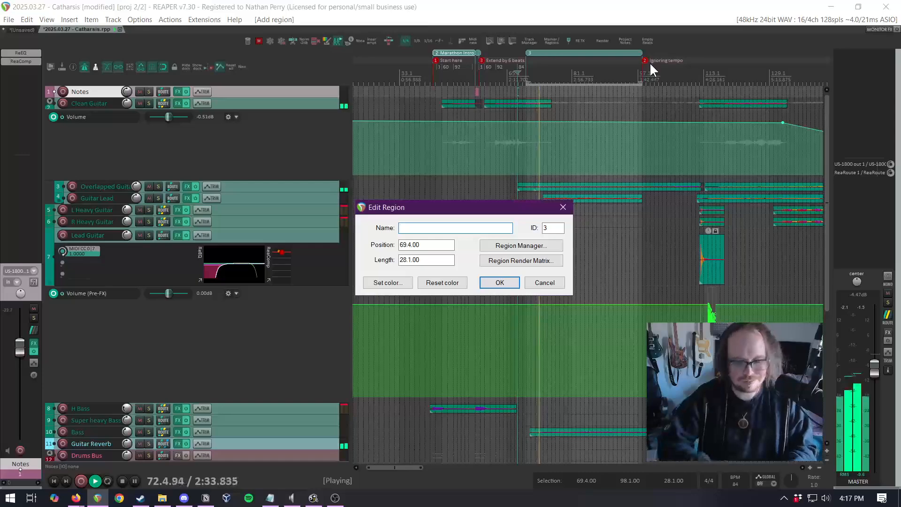
text(Solemn Ver)
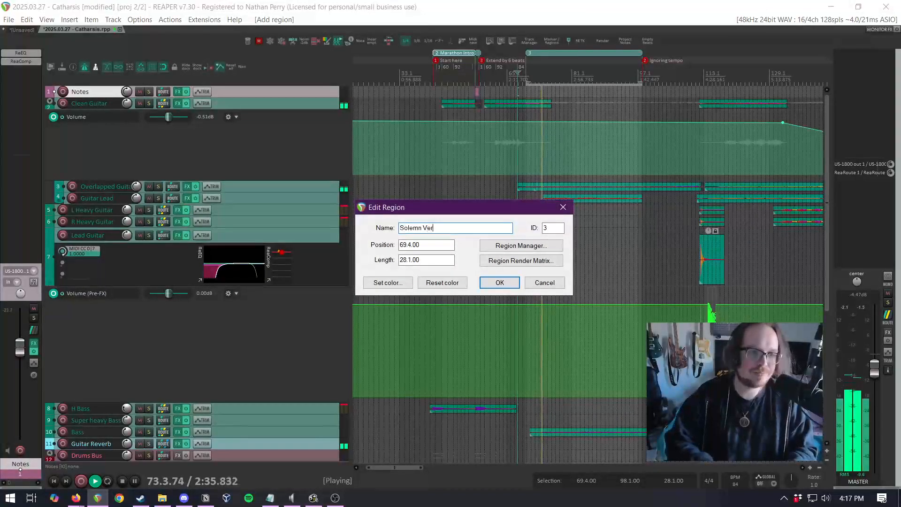
text(se)
key(Return)
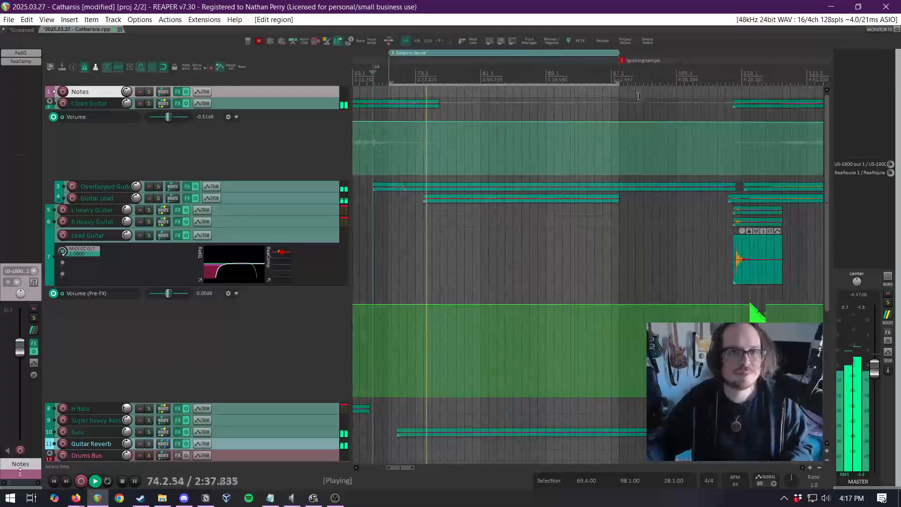
Stop playback, select the time from 98.1.00 to 118.1.00, briefly audition its end, and create a region over the selection
key(space)
click(620, 72)
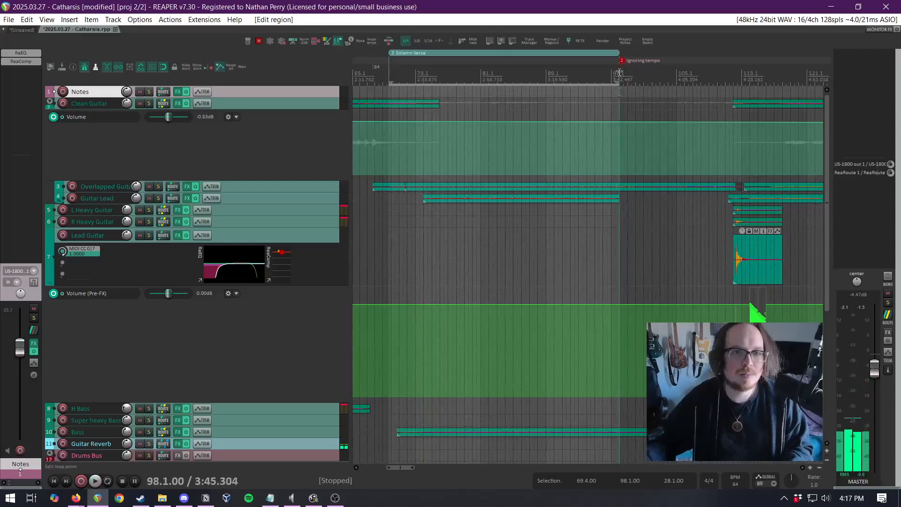
drag(622, 73, 468, 98)
scroll(727, 79, down, 2)
scroll(763, 78, up, 3)
click(469, 94)
key(space)
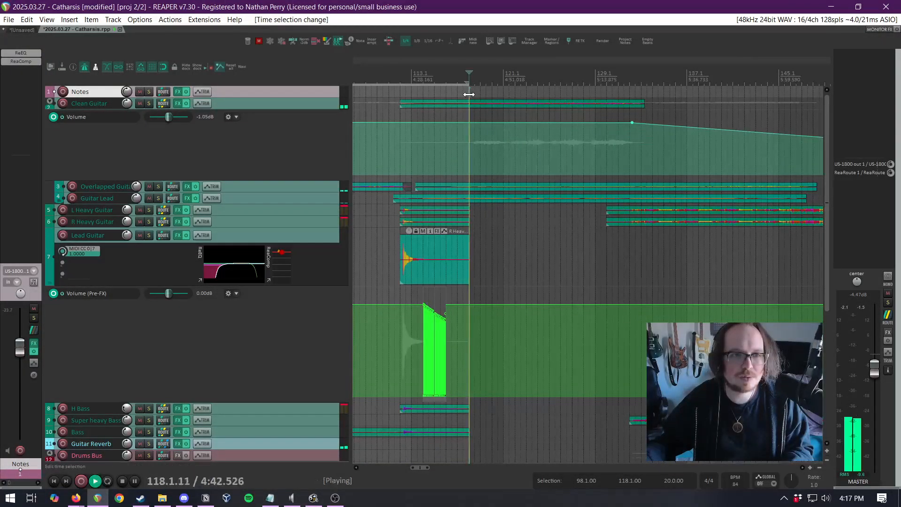
key(space)
scroll(540, 110, down, 4)
key(shift+r)
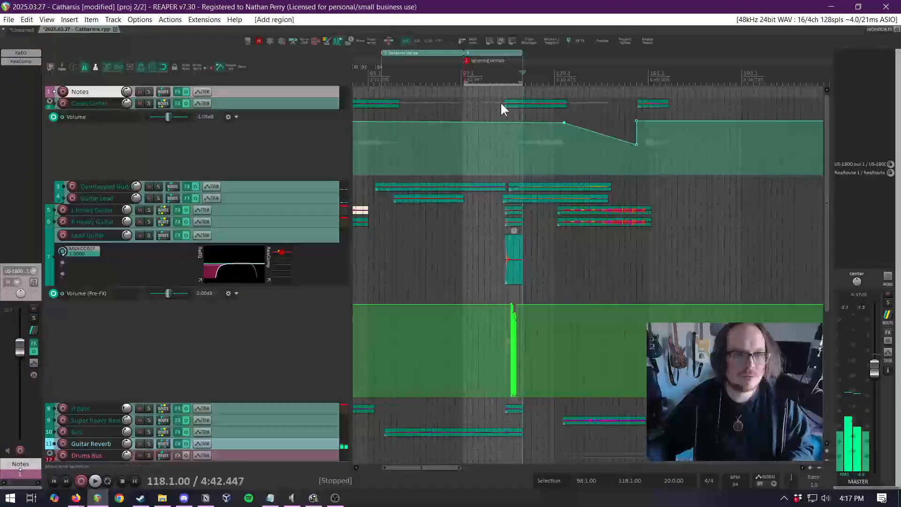
Name the region starting at 98.1.00 "Tension Filled Transition"
right_click(500, 52)
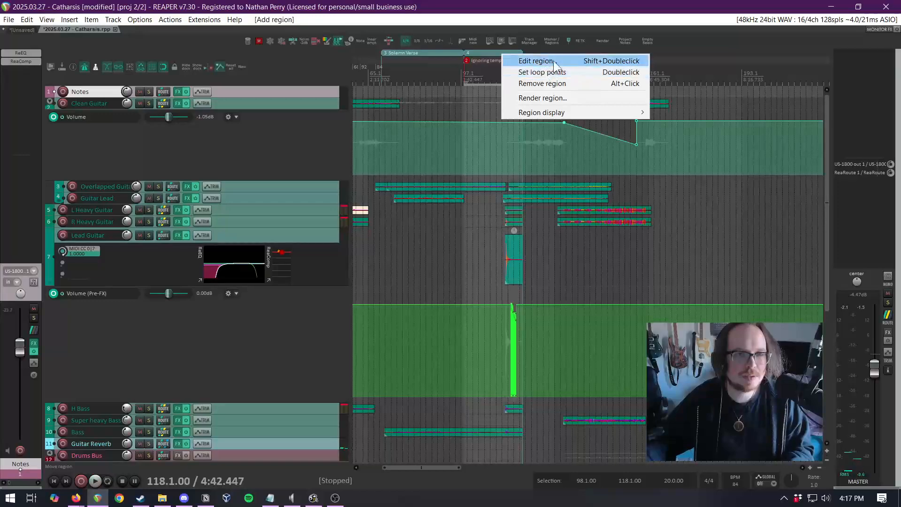
click(529, 64)
text(Tension Filled Transition)
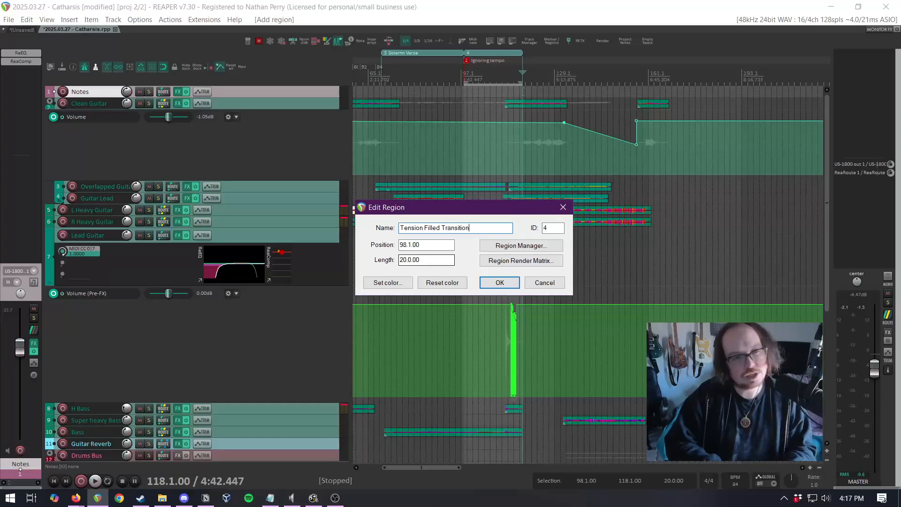
key(Return)
Make a time selection from 118.1.00 to 132.1.00 and create a region over it
scroll(583, 169, up, 5)
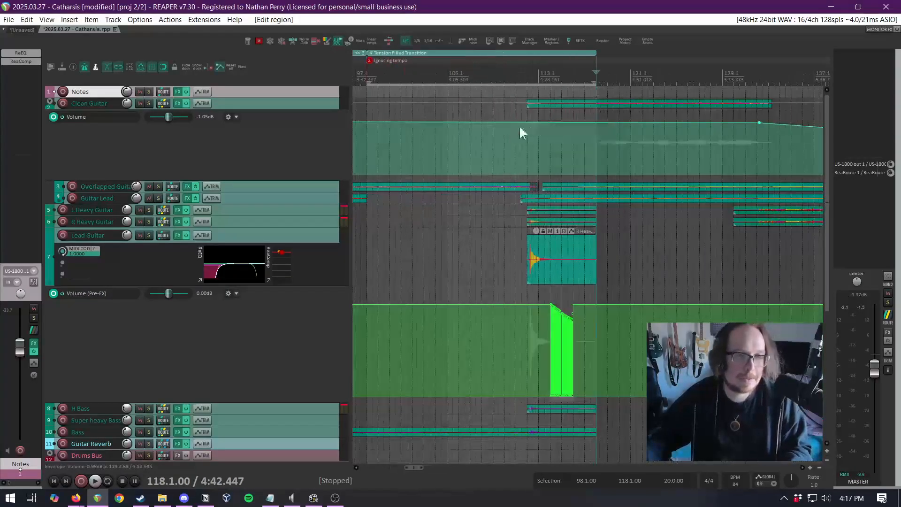
drag(611, 83, 730, 104)
scroll(667, 93, down, 4)
key(shift+r)
Name the region starting at 118.1.00 "Gorguts Introduction"
right_click(682, 52)
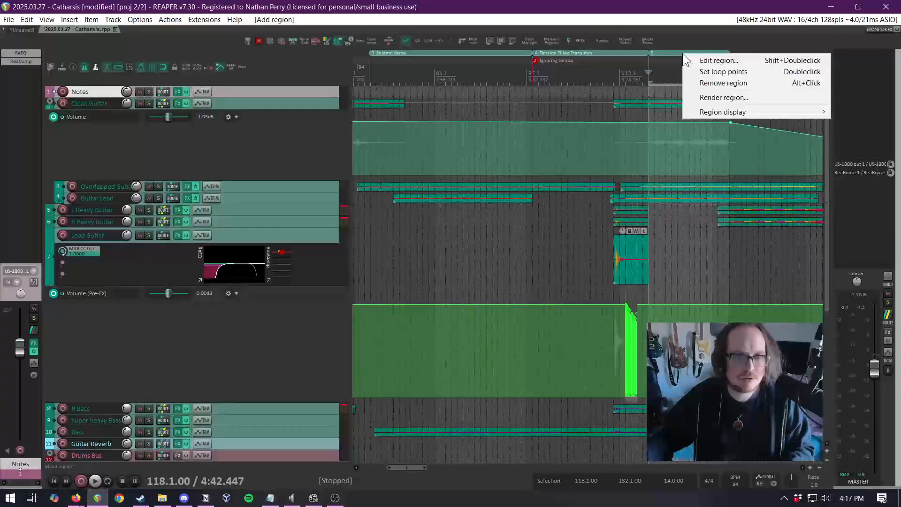
click(741, 60)
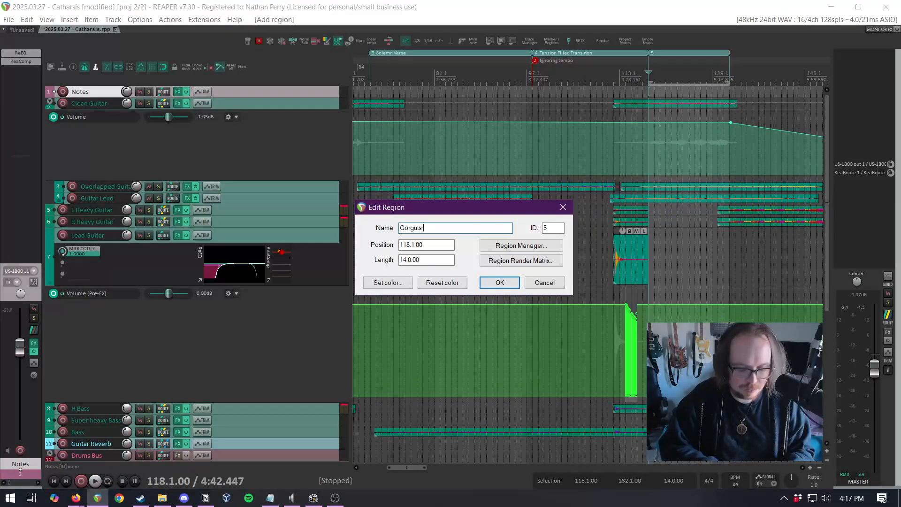
text(Gorguts Introduction)
key(Return)
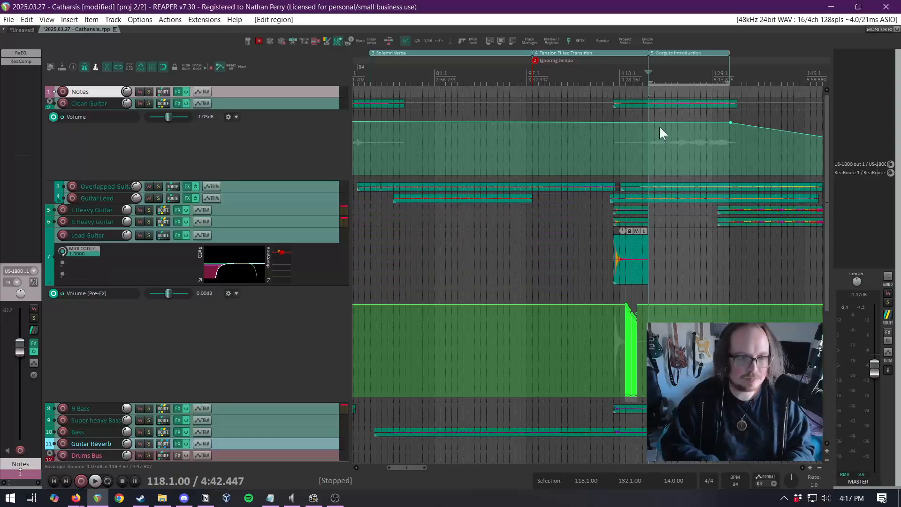
Make a time selection from 132.1.00 to 157.4.00 and create a region over it
scroll(650, 123, down, 4)
scroll(641, 134, up, 5)
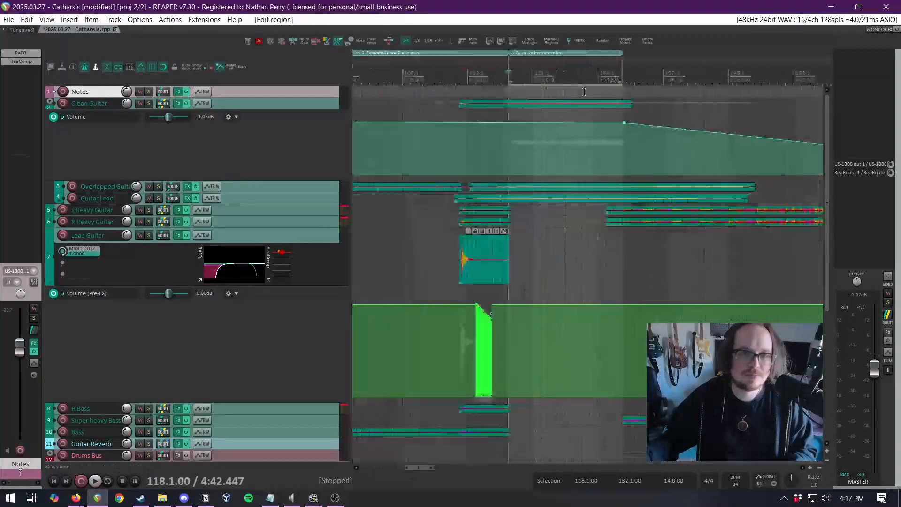
drag(636, 100, 526, 83)
key(shift+r)
scroll(603, 148, down, 5)
scroll(603, 149, down, 2)
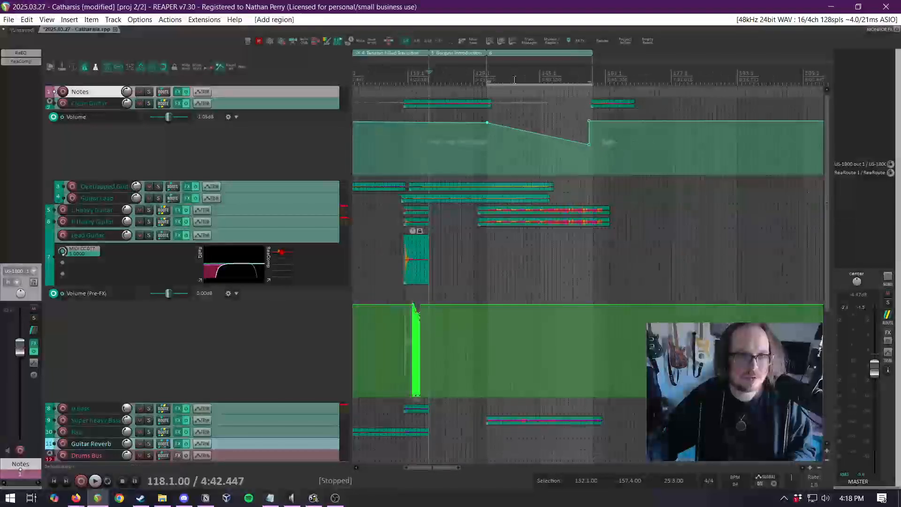
Name the region starting at 132.1.00 "Gorguts Riff"
right_click(497, 50)
click(546, 58)
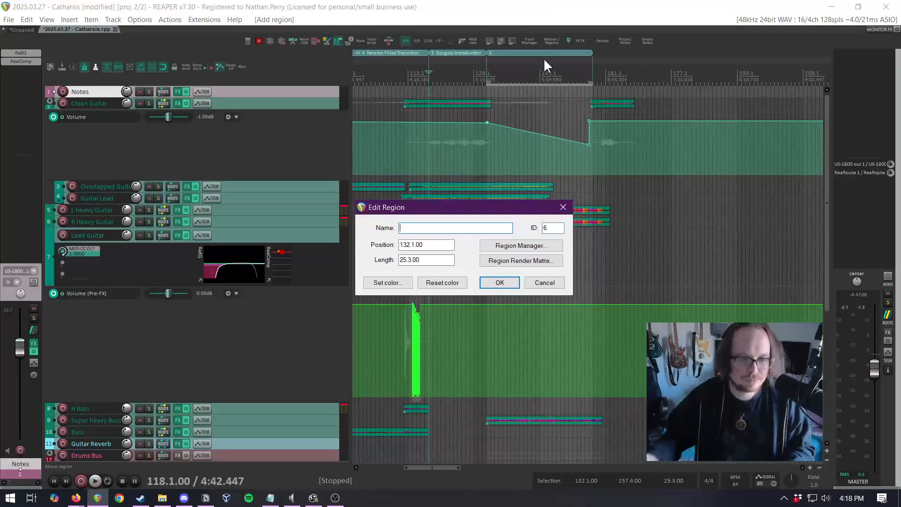
text(Gorguts Riff)
key(Return)
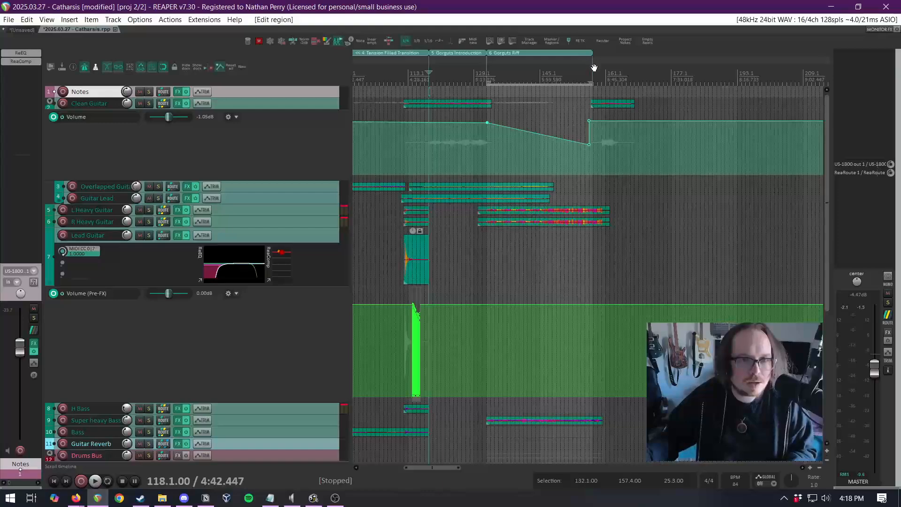
Make a time selection from 157.4.00 to 168.1.00, ending with the last clean guitar item, and create a region over it
drag(594, 78, 627, 83)
scroll(620, 81, up, 4)
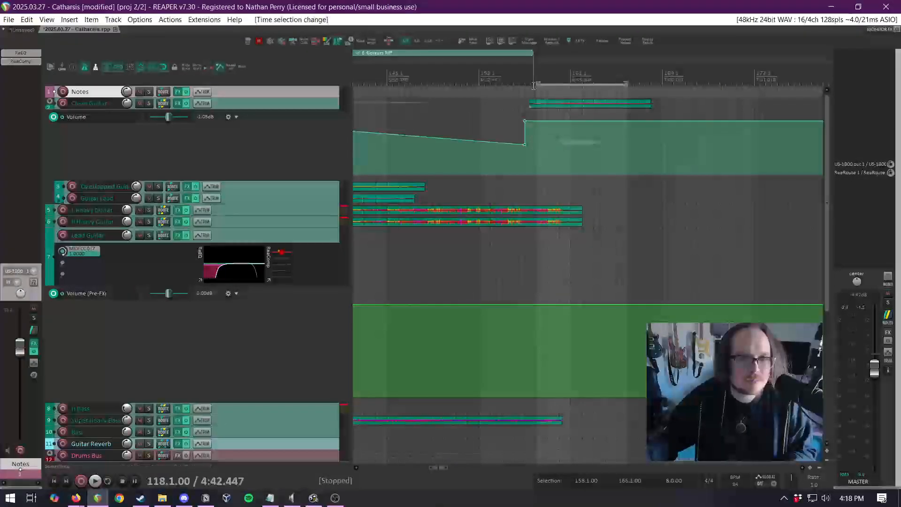
drag(537, 84, 535, 84)
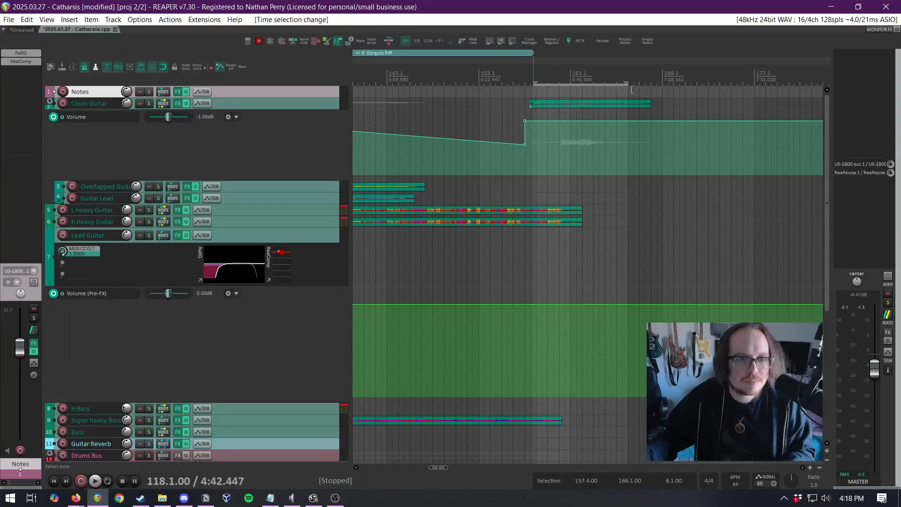
drag(629, 84, 650, 85)
key(shift+r)
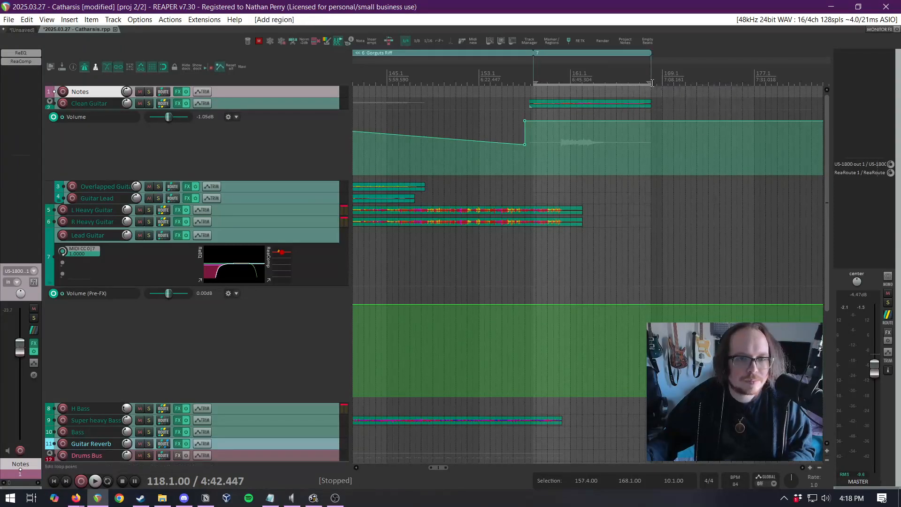
Name the region starting at 157.4.00 "Quiet Ending"
right_click(584, 52)
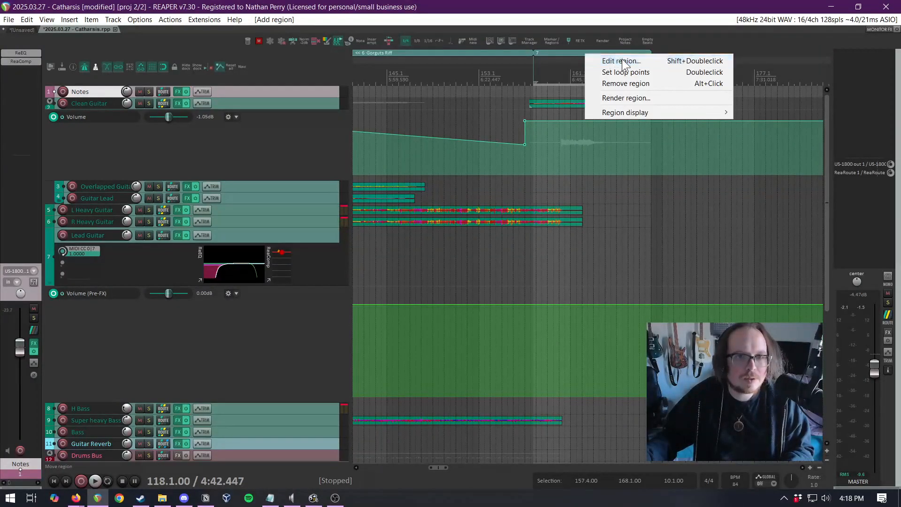
click(622, 59)
text(t Ending)
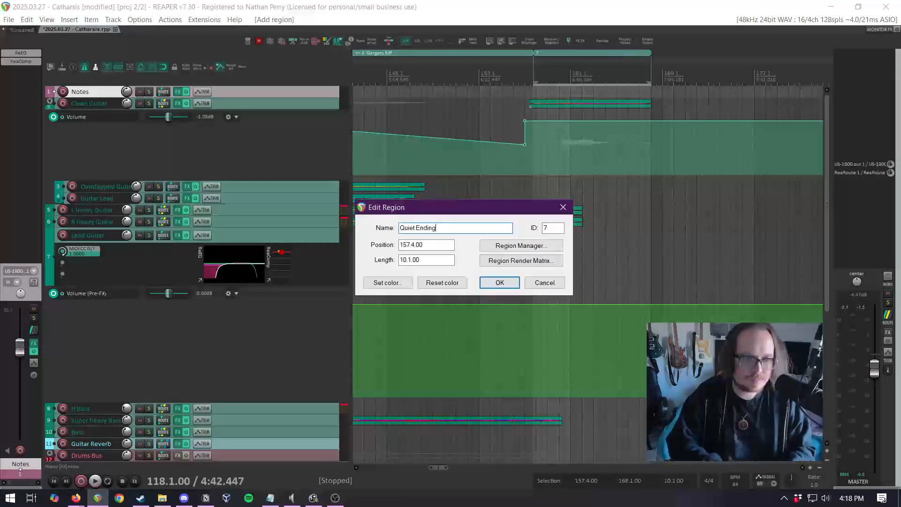
key(Return)
scroll(694, 153, down, 2)
scroll(694, 145, down, 5)
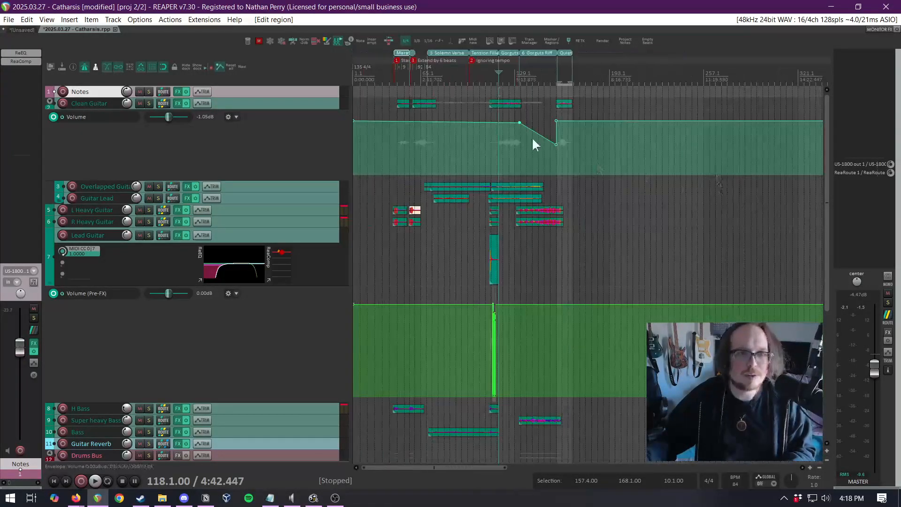
scroll(413, 116, up, 3)
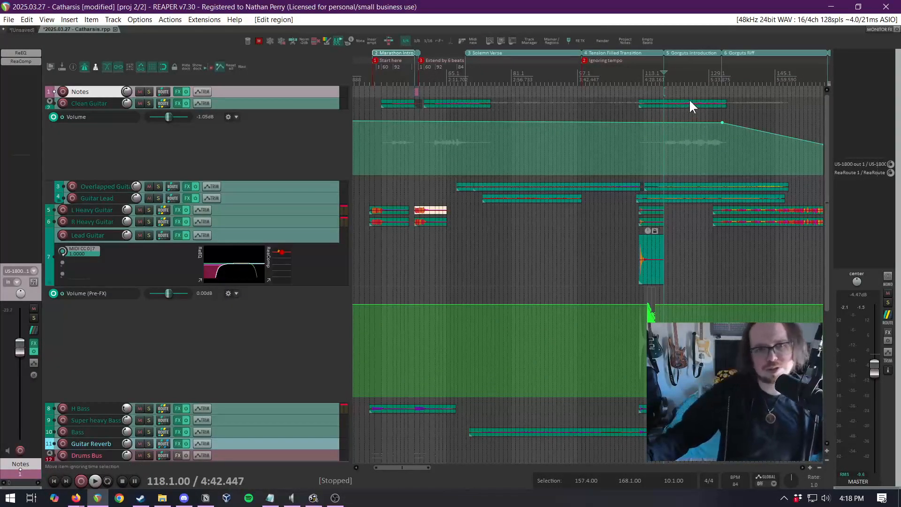
scroll(688, 98, down, 2)
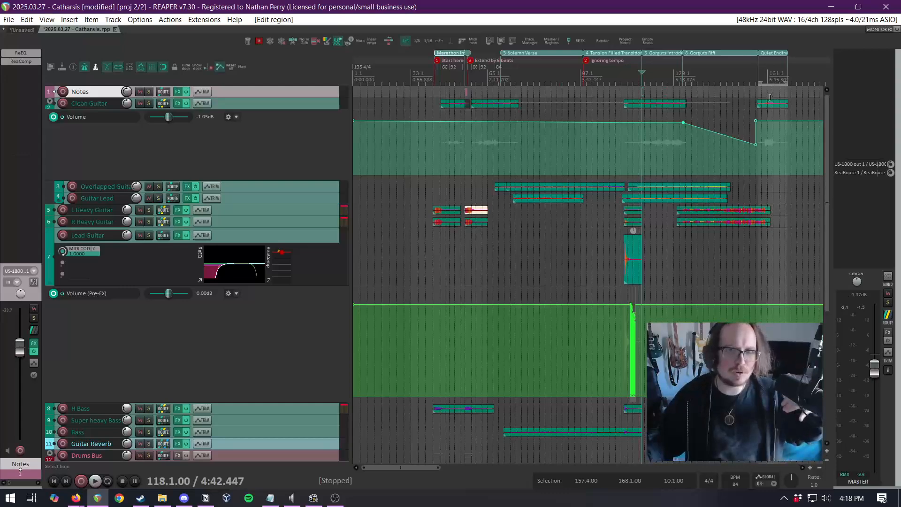
scroll(752, 102, up, 2)
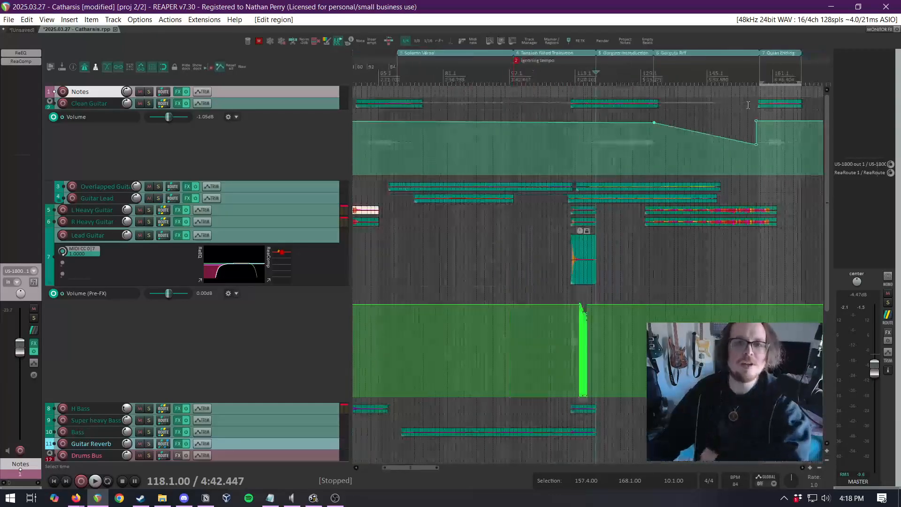
scroll(728, 110, down, 2)
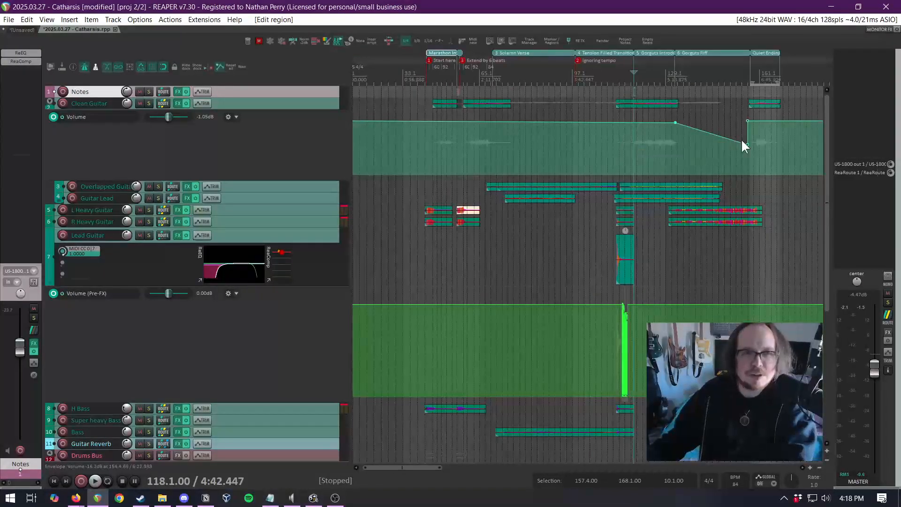